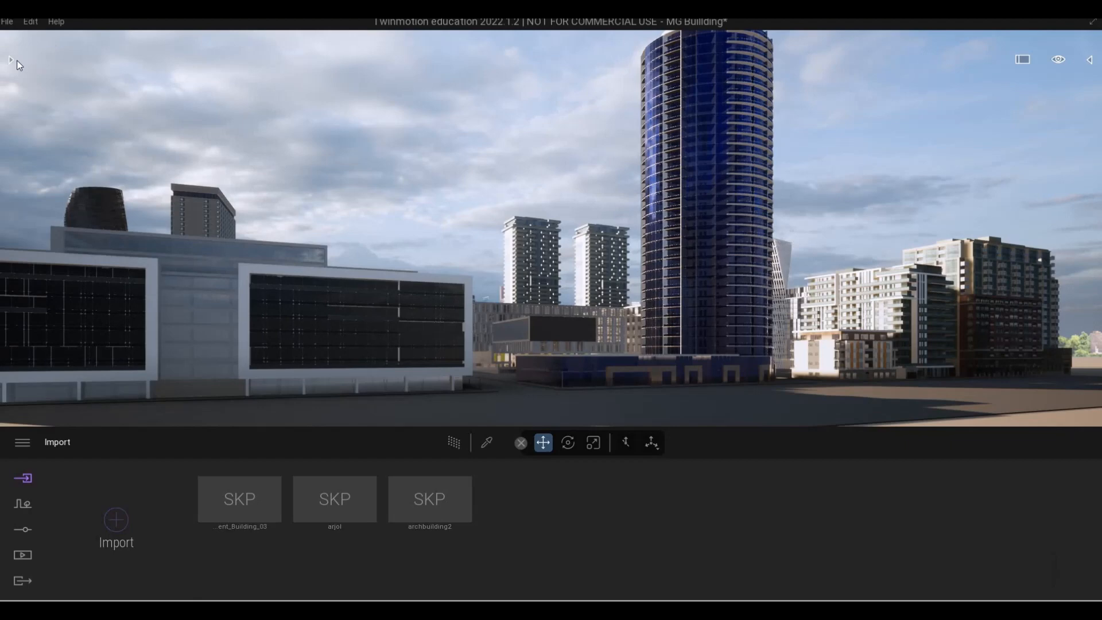
Step: Open the asset library and fly over the city toward the building with yellow columns to examine the site
{"action": "left_click", "coordinate": [12, 60]}
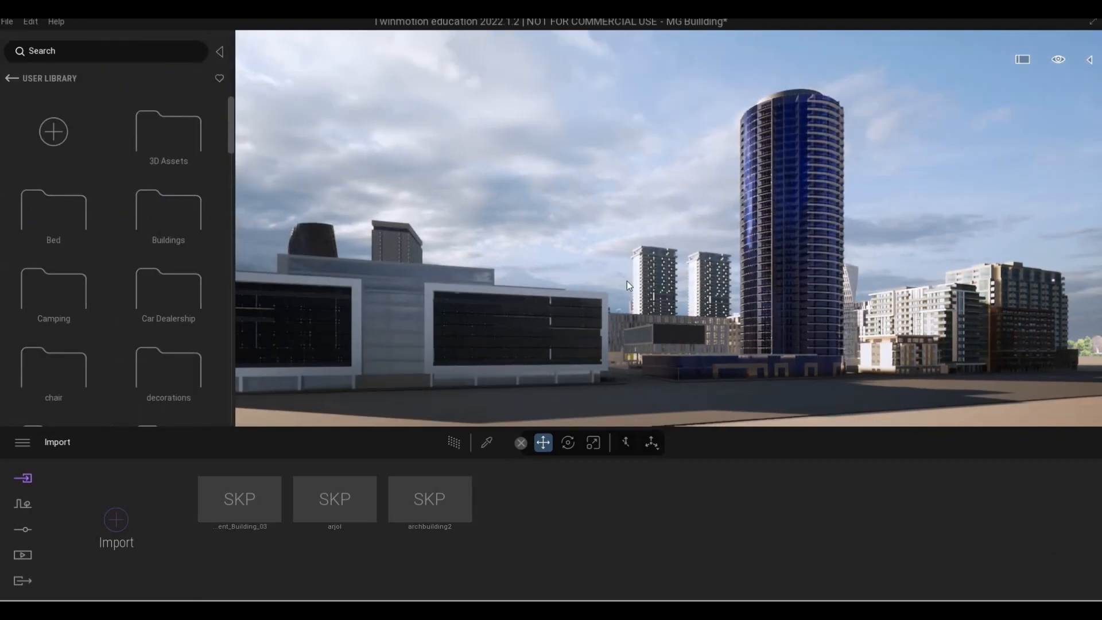
{"action": "key", "text": "d"}
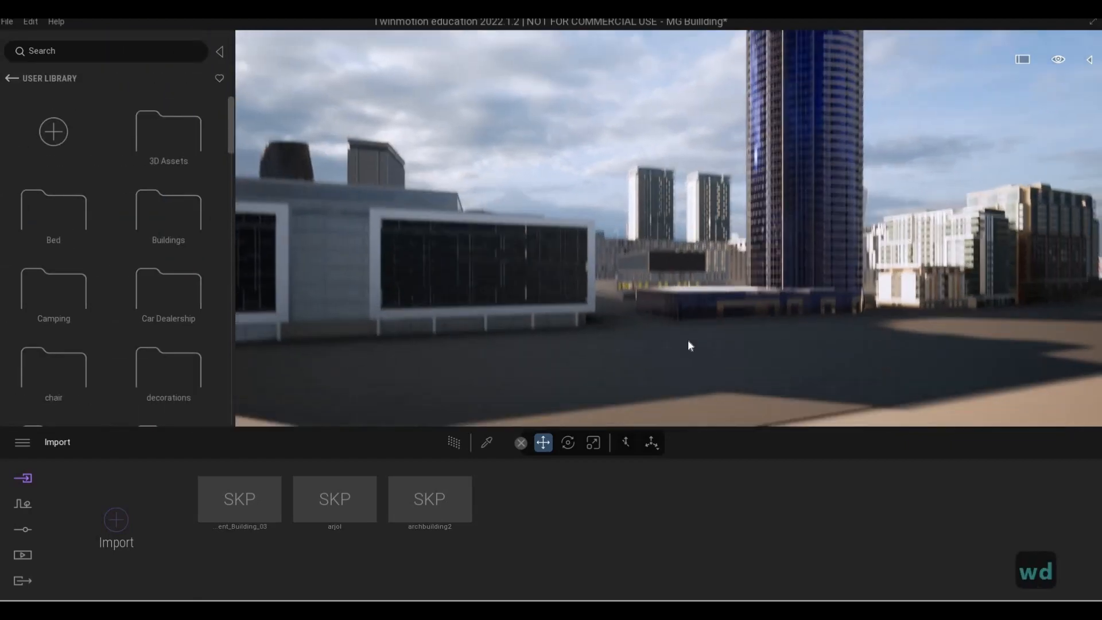
{"action": "key", "text": "w"}
{"action": "key", "text": "q"}
{"action": "key", "text": "q"}
{"action": "key", "text": "w"}
{"action": "key", "text": "w"}
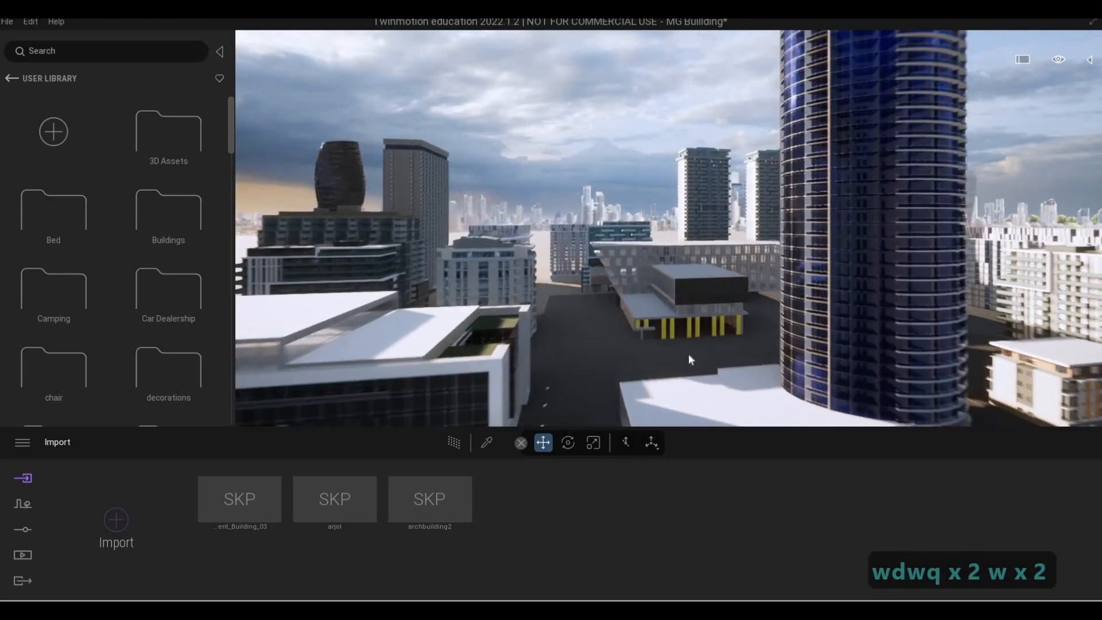
{"action": "key", "text": "w"}
{"action": "key", "text": "a"}
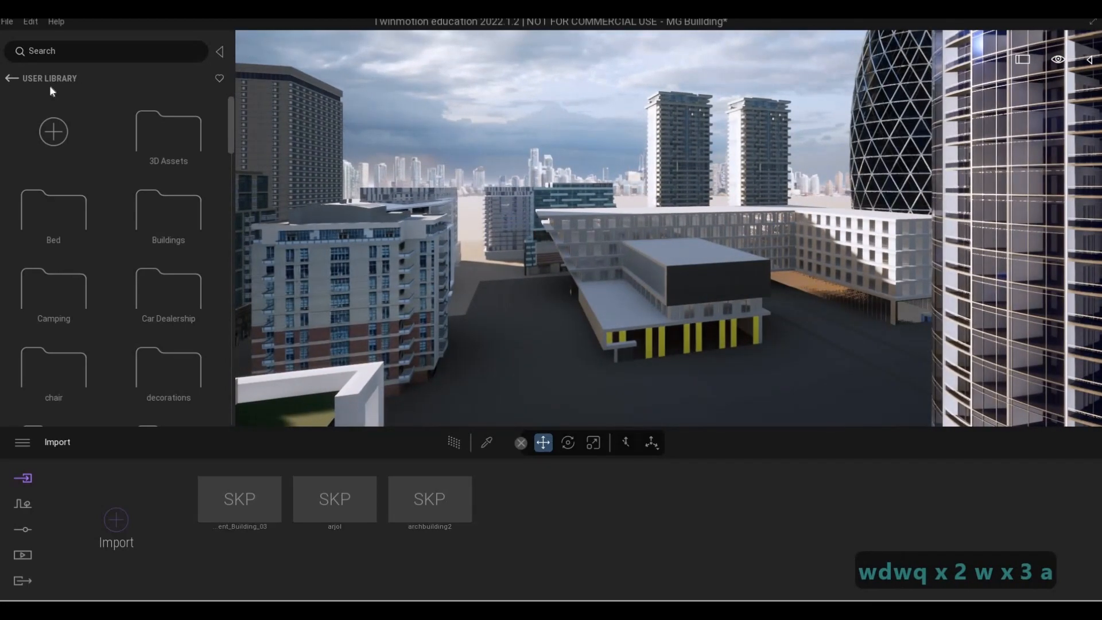
Step: Look through the library's main categories, including the contents of Tools and Materials
{"action": "left_click", "coordinate": [11, 77]}
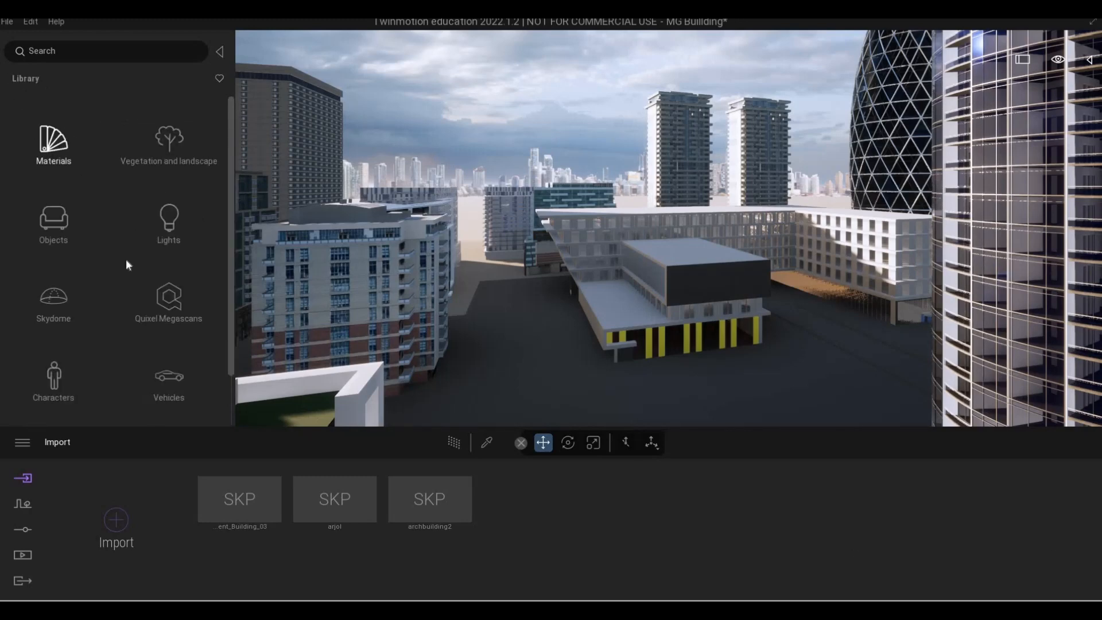
{"action": "scroll", "coordinate": [73, 373], "scroll_direction": "down", "scroll_amount": 2}
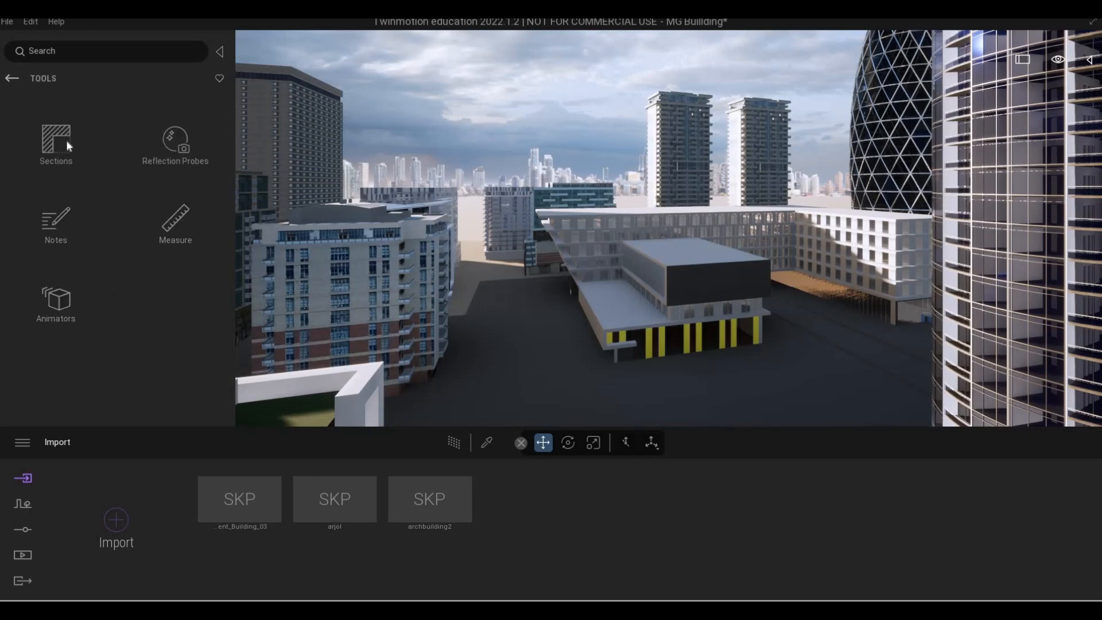
{"action": "left_click", "coordinate": [16, 78]}
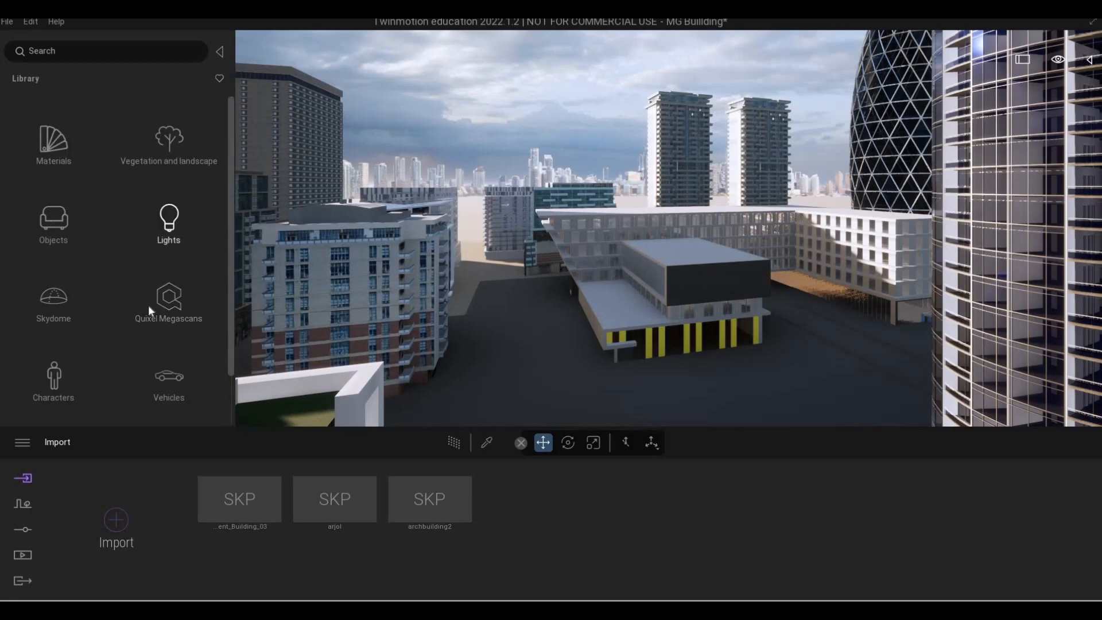
{"action": "scroll", "coordinate": [142, 318], "scroll_direction": "down", "scroll_amount": 2}
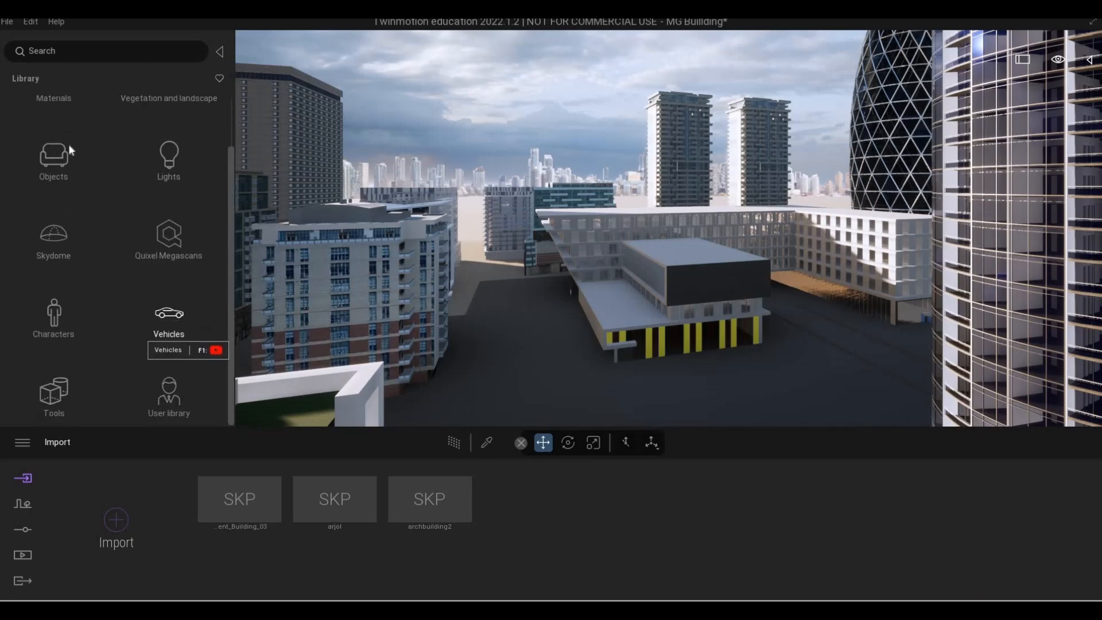
{"action": "scroll", "coordinate": [67, 138], "scroll_direction": "up", "scroll_amount": 2}
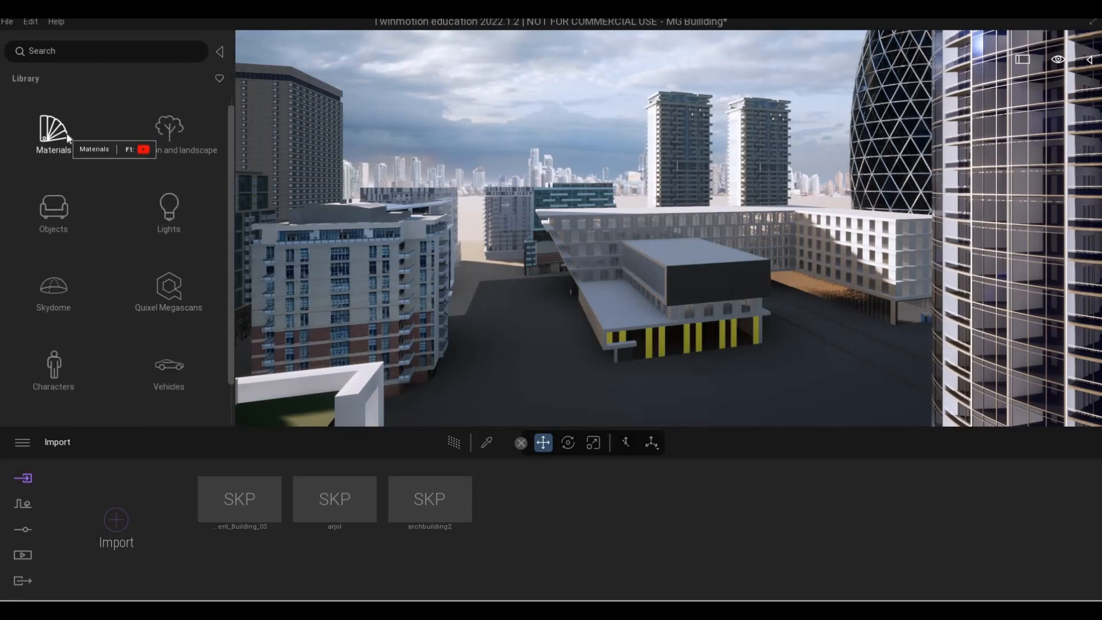
{"action": "scroll", "coordinate": [139, 362], "scroll_direction": "down", "scroll_amount": 6}
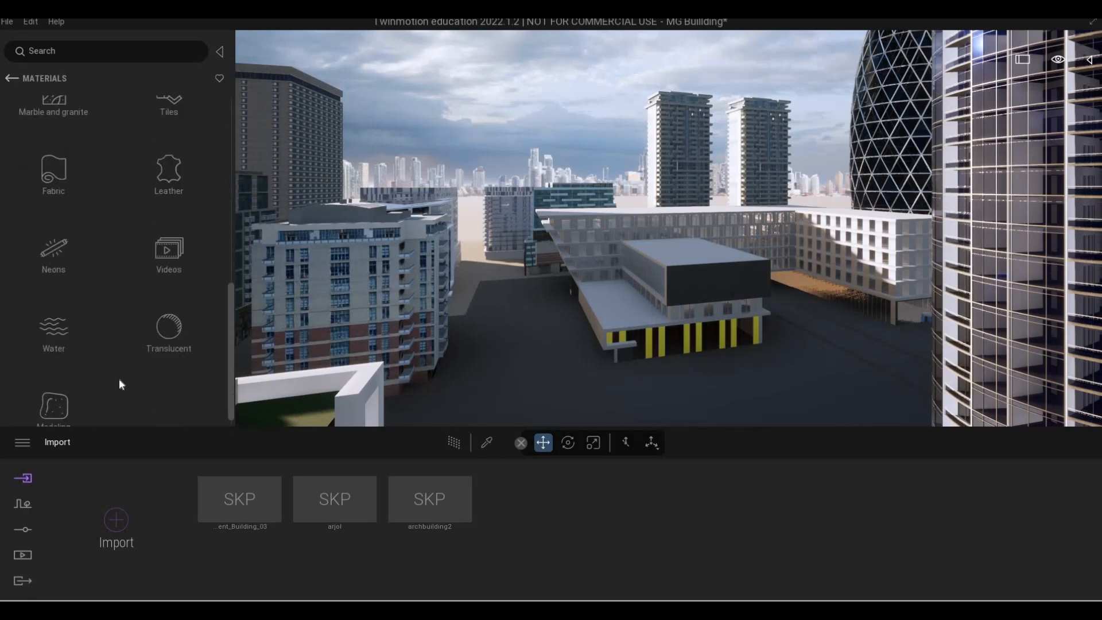
{"action": "scroll", "coordinate": [114, 336], "scroll_direction": "down", "scroll_amount": 1}
{"action": "scroll", "coordinate": [113, 335], "scroll_direction": "up", "scroll_amount": 6}
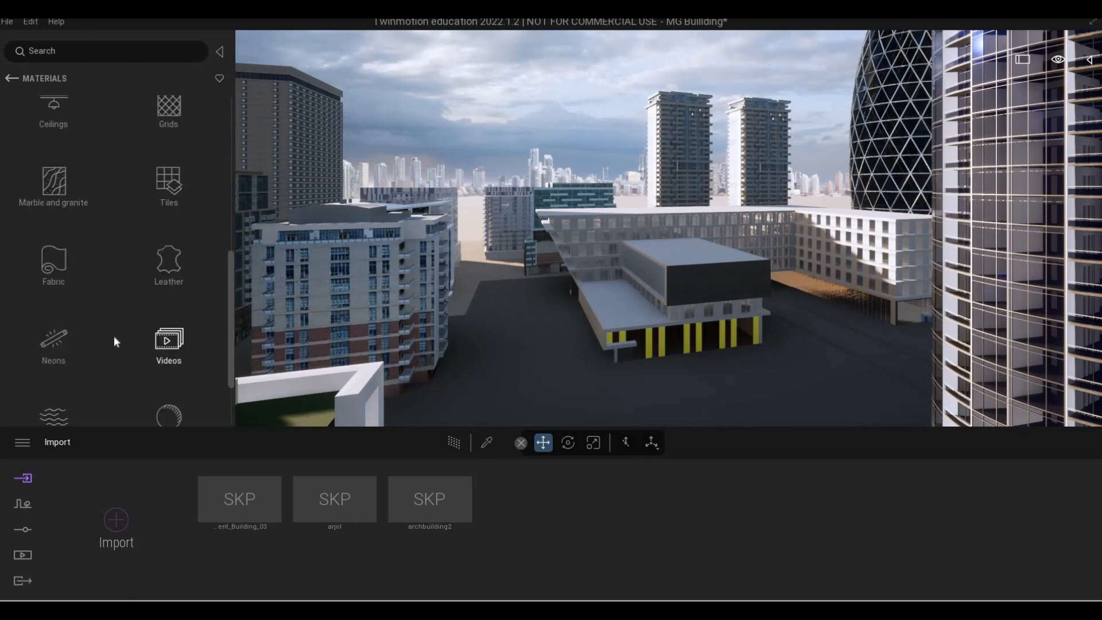
{"action": "left_click", "coordinate": [10, 82]}
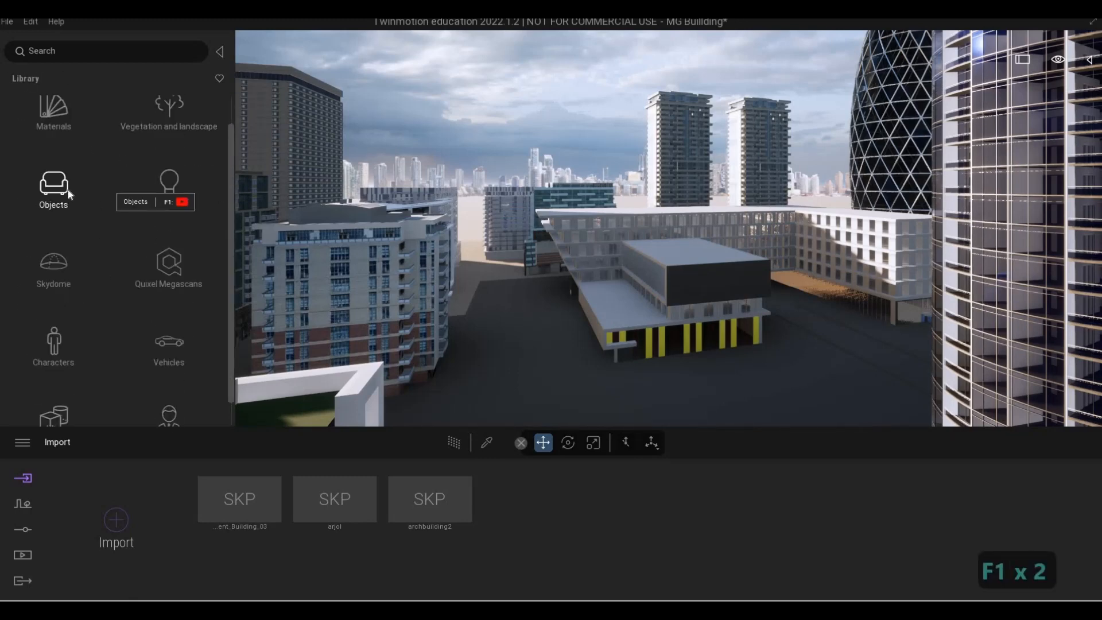
Step: Open the Primitives collection within the library's Objects category
{"action": "left_click", "coordinate": [60, 189]}
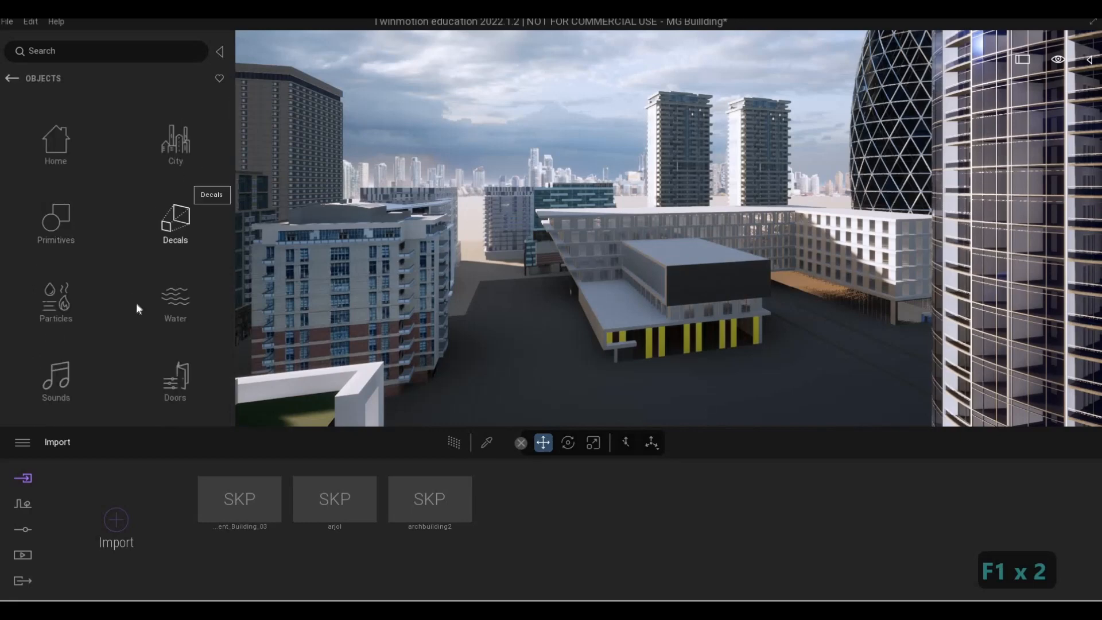
{"action": "left_click", "coordinate": [73, 221]}
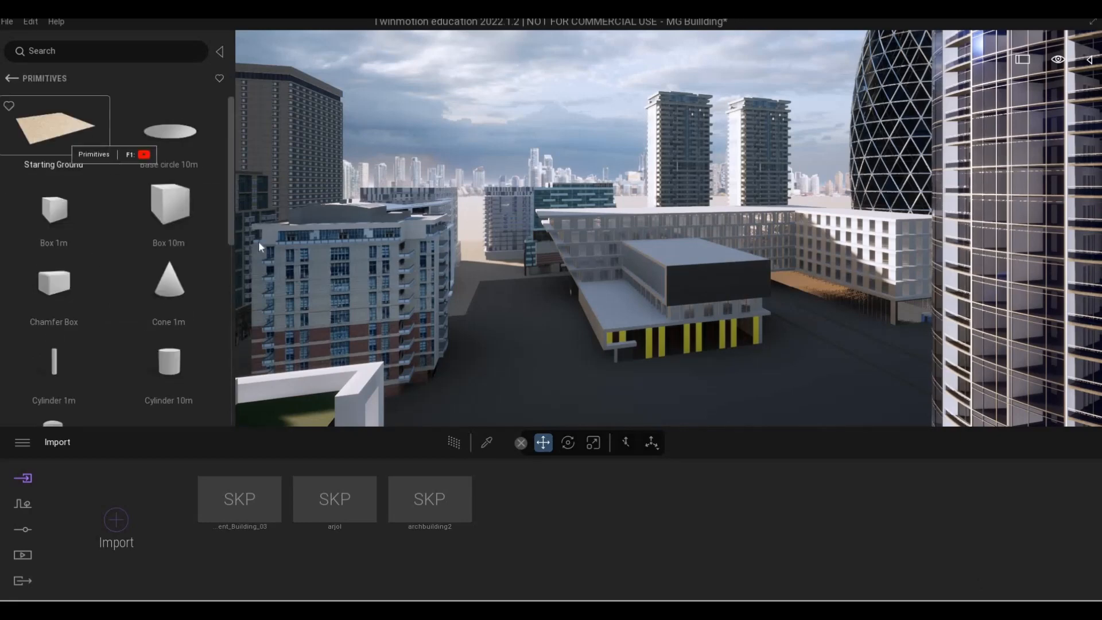
Step: Place a Starting Ground primitive in front of the yellow-columned building and delete it
{"action": "left_click_drag", "start_coordinate": [259, 246], "coordinate": [656, 367]}
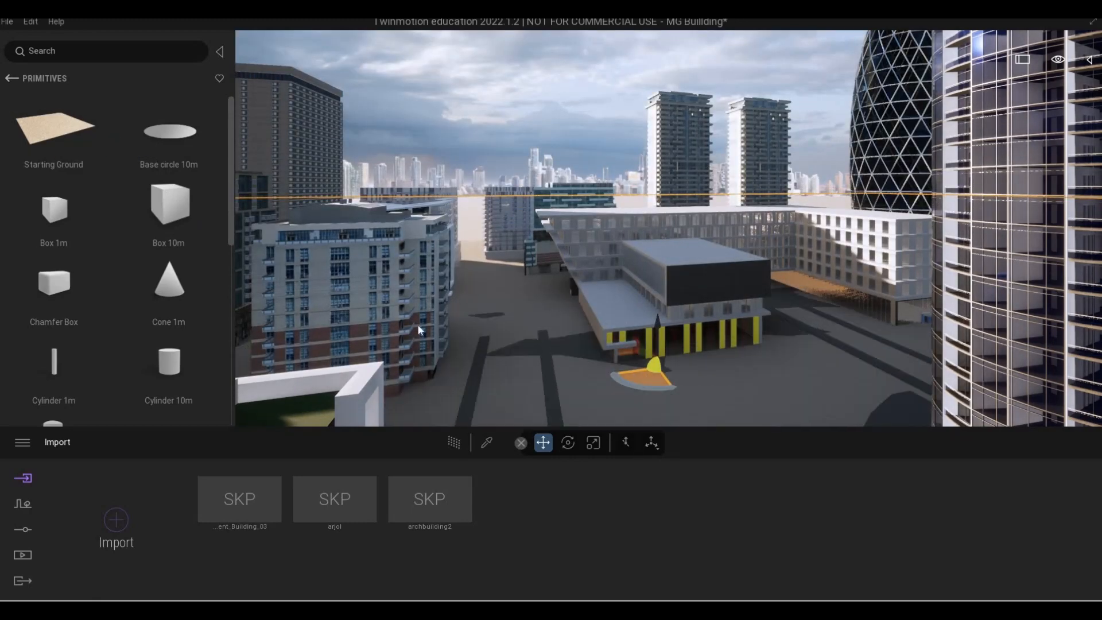
{"action": "key", "text": "Delete"}
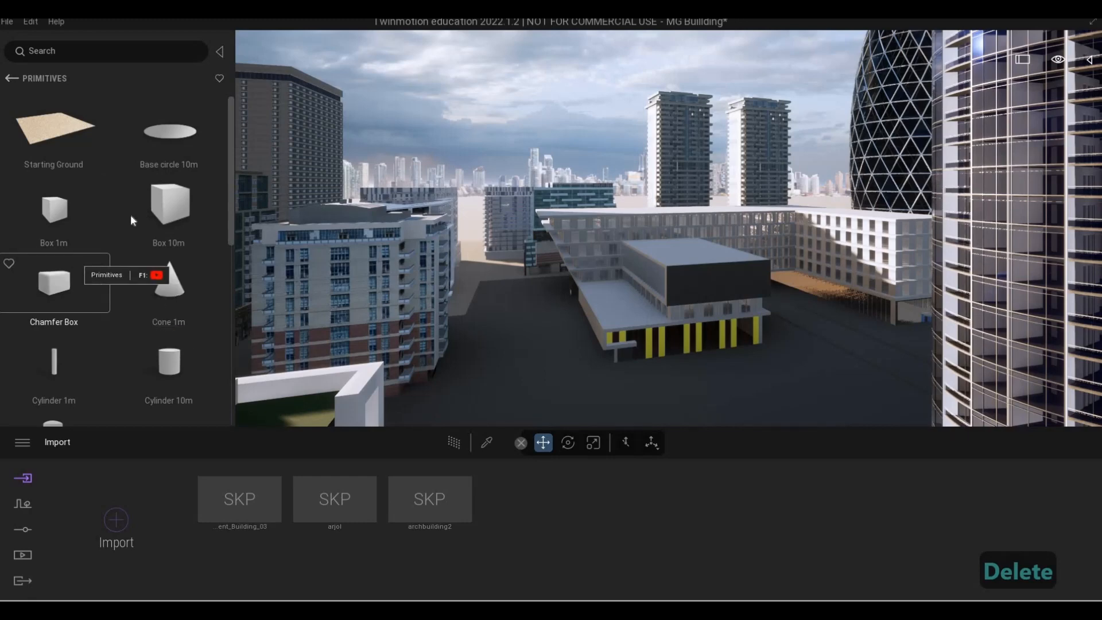
Step: Place a Plane 100m primitive on the ground at the yellow-columned building and scale it down along one axis
{"action": "scroll", "coordinate": [138, 310], "scroll_direction": "down", "scroll_amount": 1}
{"action": "scroll", "coordinate": [202, 326], "scroll_direction": "down", "scroll_amount": 5}
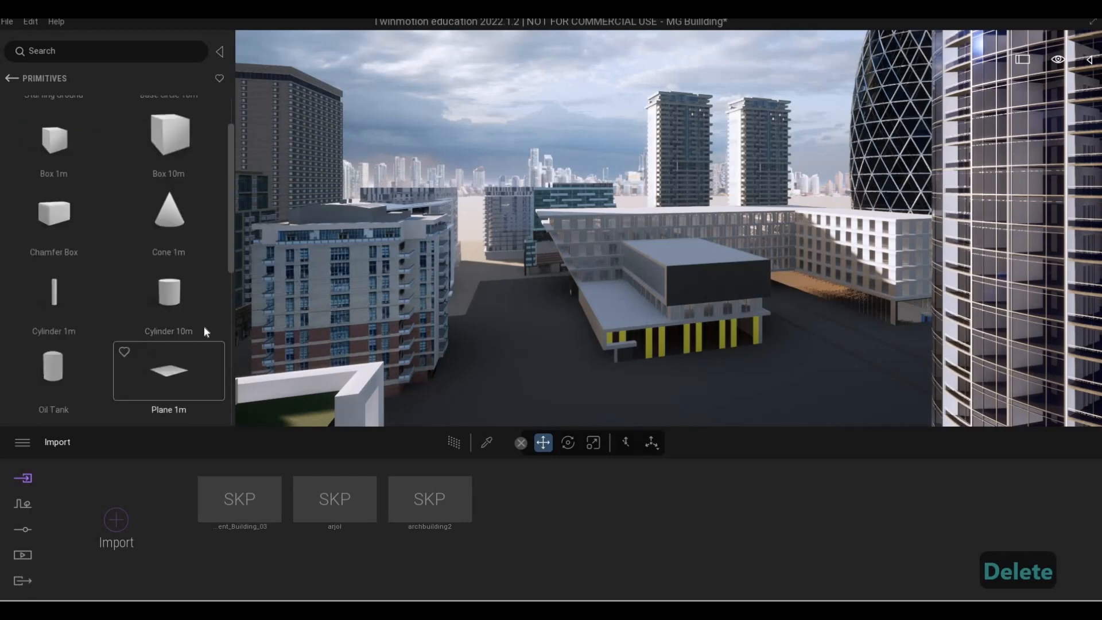
{"action": "left_click_drag", "start_coordinate": [181, 270], "coordinate": [714, 376]}
{"action": "key", "text": "Tab"}
{"action": "key", "text": "Tab"}
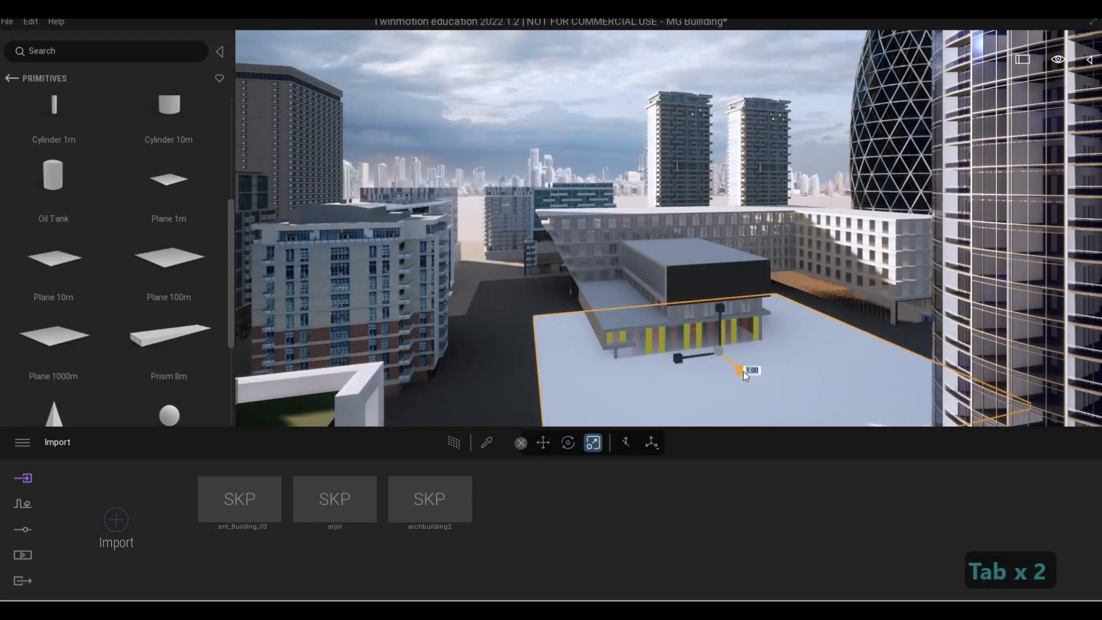
{"action": "type", "text": "0.71"}
{"action": "key", "text": "Return"}
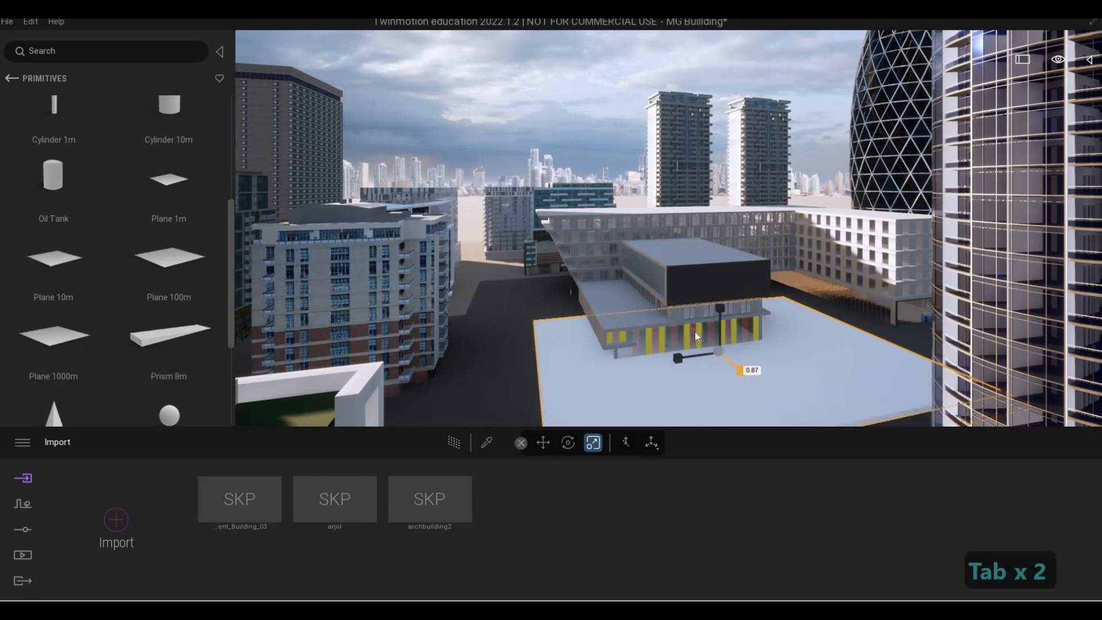
Step: Move the plane clear of the yellow-columned building's front and raise it about 0.3 above the ground
{"action": "left_click_drag", "start_coordinate": [694, 354], "coordinate": [779, 372]}
{"action": "key", "text": "Tab"}
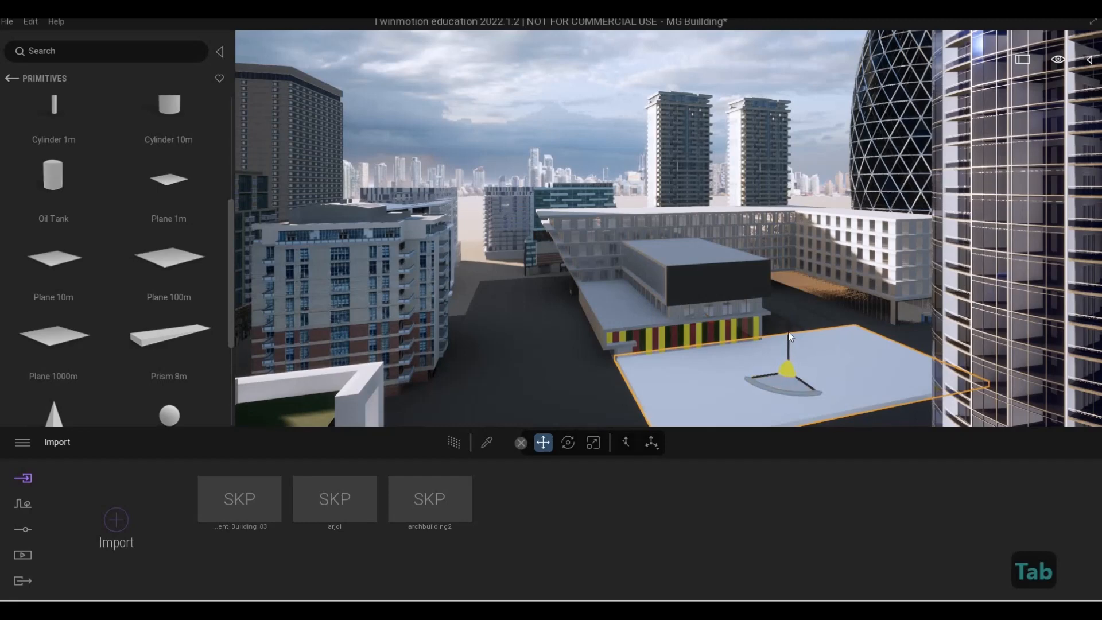
{"action": "left_click_drag", "start_coordinate": [787, 332], "coordinate": [788, 332]}
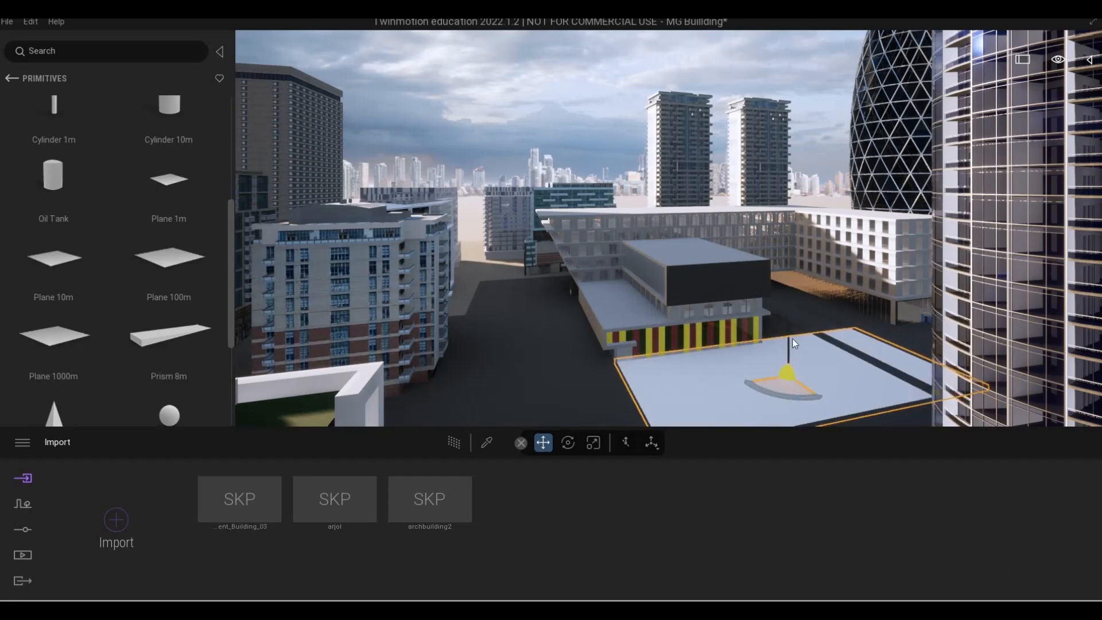
{"action": "left_click_drag", "start_coordinate": [790, 330], "coordinate": [791, 329]}
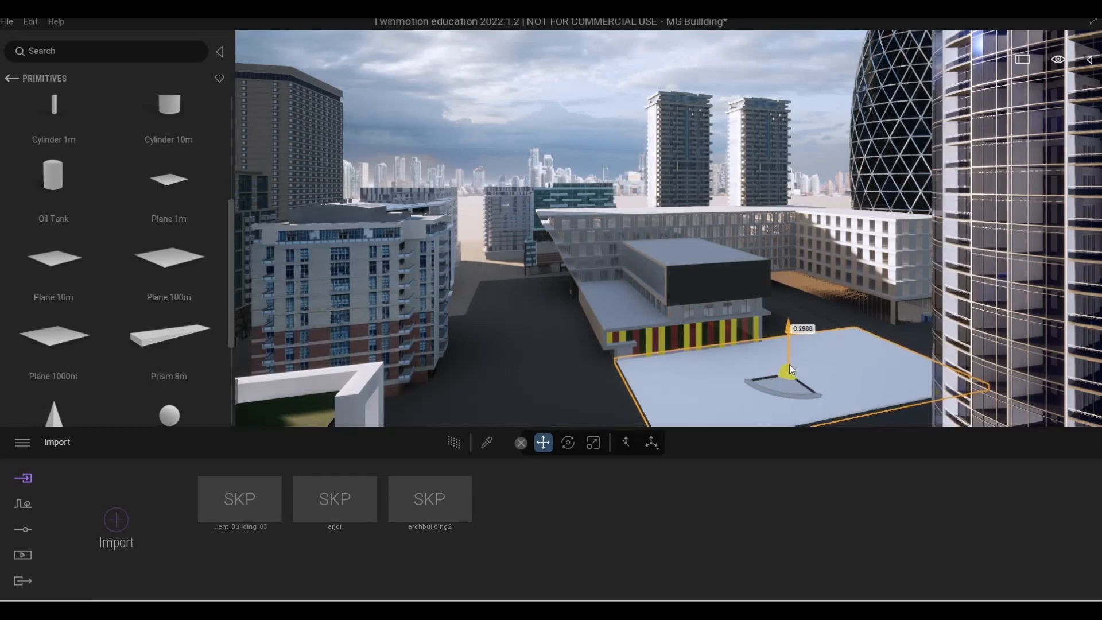
Step: Scale the plane down further along one side and deselect it
{"action": "key", "text": "Tab"}
{"action": "key", "text": "Tab"}
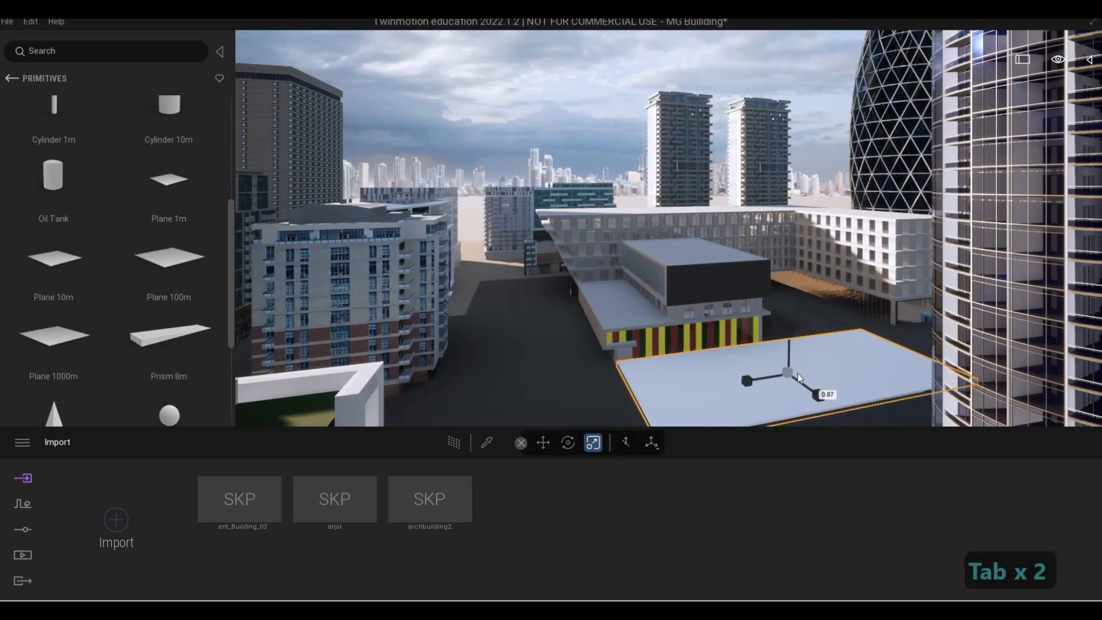
{"action": "left_click_drag", "start_coordinate": [799, 378], "coordinate": [787, 396]}
{"action": "key", "text": "Escape"}
{"action": "key", "text": "Escape"}
{"action": "key", "text": "Escape"}
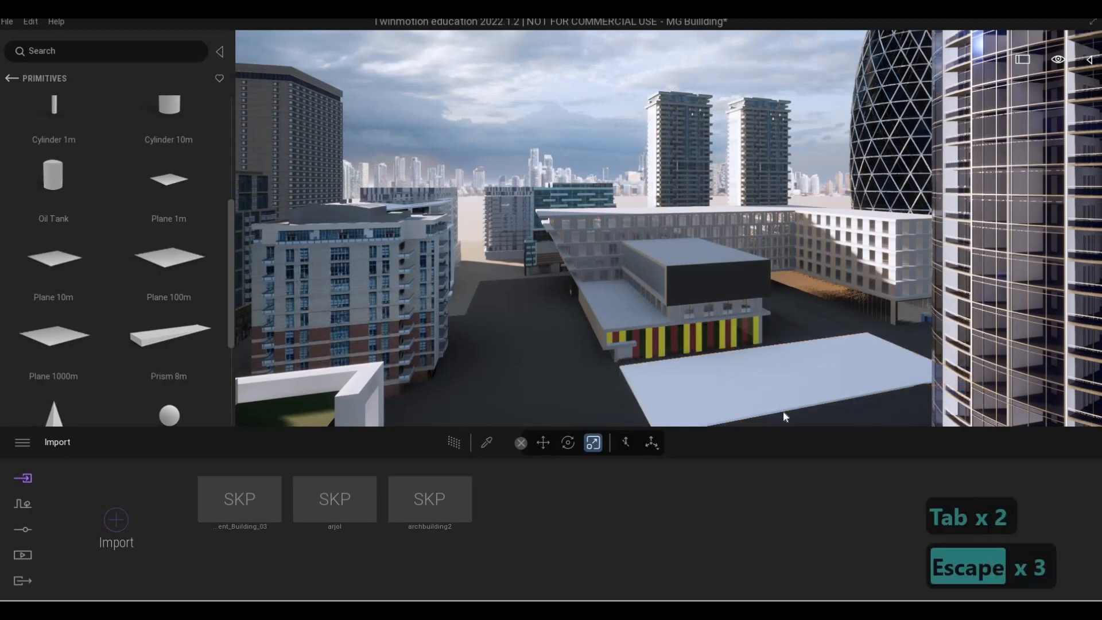
Step: Fly around above the buildings to examine how the white plane sits between the yellow-columned building and the blue tower
{"action": "key", "text": "q"}
{"action": "key", "text": "q"}
{"action": "key", "text": "q"}
{"action": "key", "text": "a"}
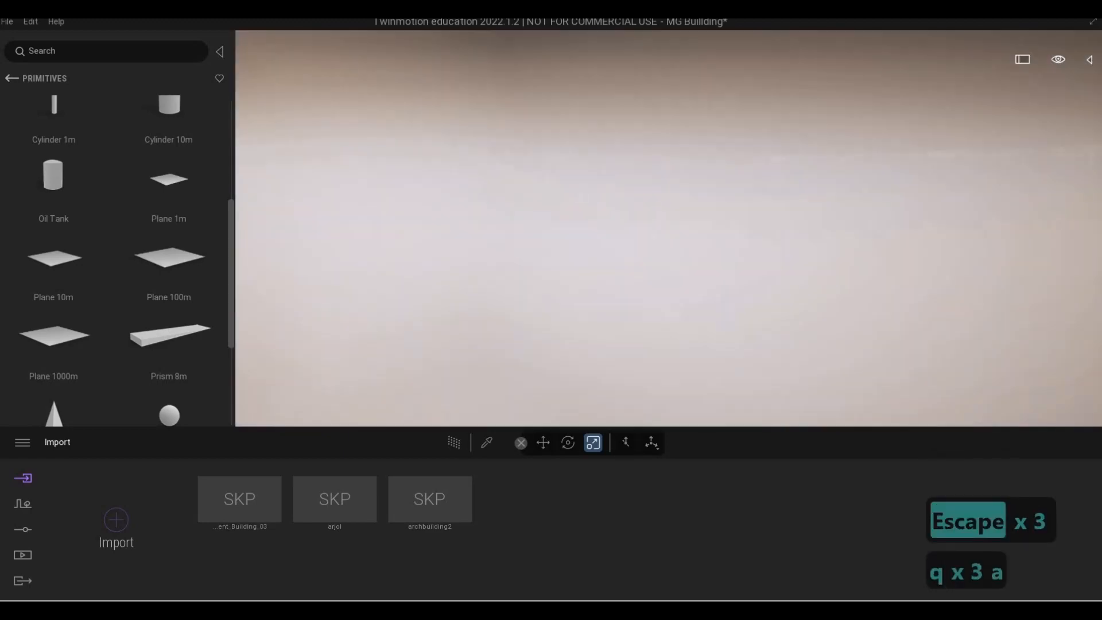
{"action": "key", "text": "q"}
{"action": "key", "text": "a"}
{"action": "key", "text": "d"}
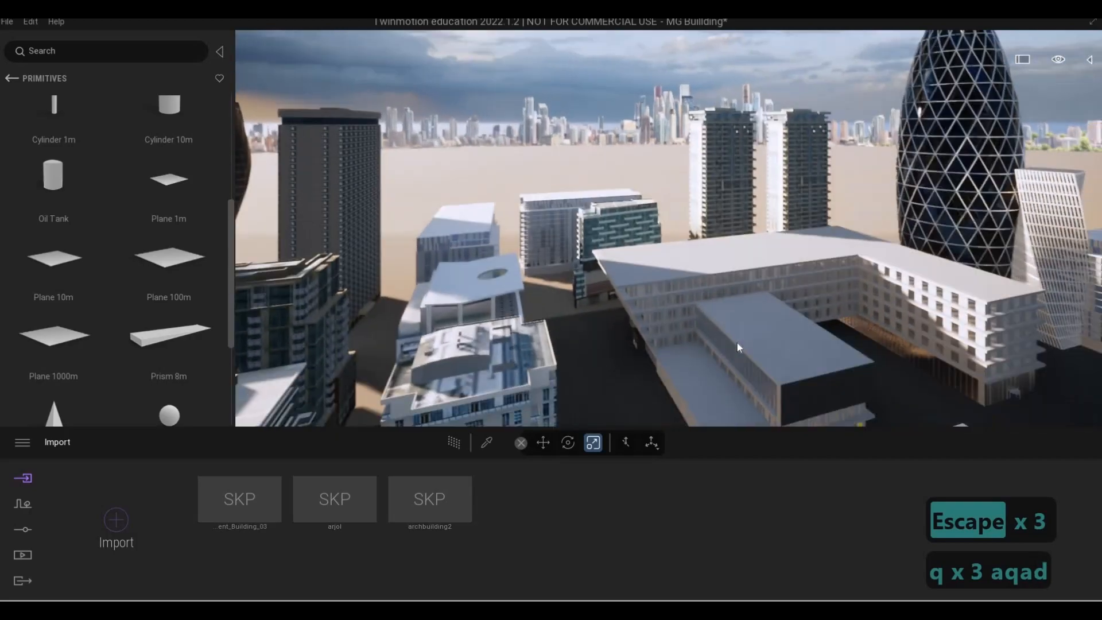
{"action": "key", "text": "d"}
{"action": "key", "text": "e"}
{"action": "key", "text": "a"}
{"action": "key", "text": "d"}
{"action": "key", "text": "e"}
{"action": "key", "text": "s"}
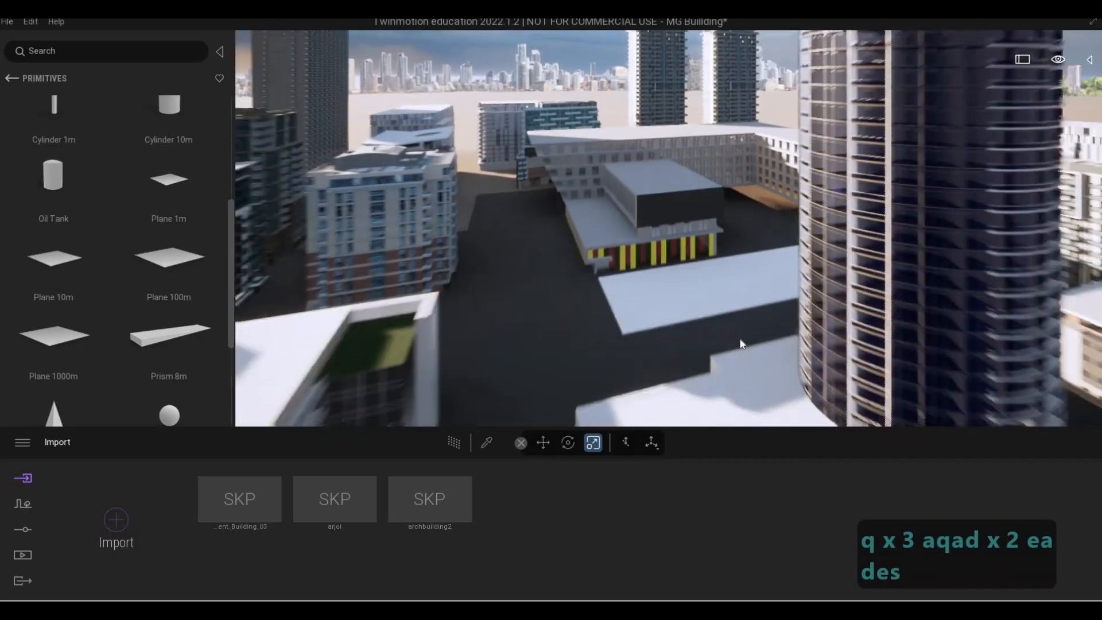
{"action": "key", "text": "w"}
Step: Apply the Grass 1 material from the Nature ground materials to the white plane
{"action": "left_click", "coordinate": [12, 79]}
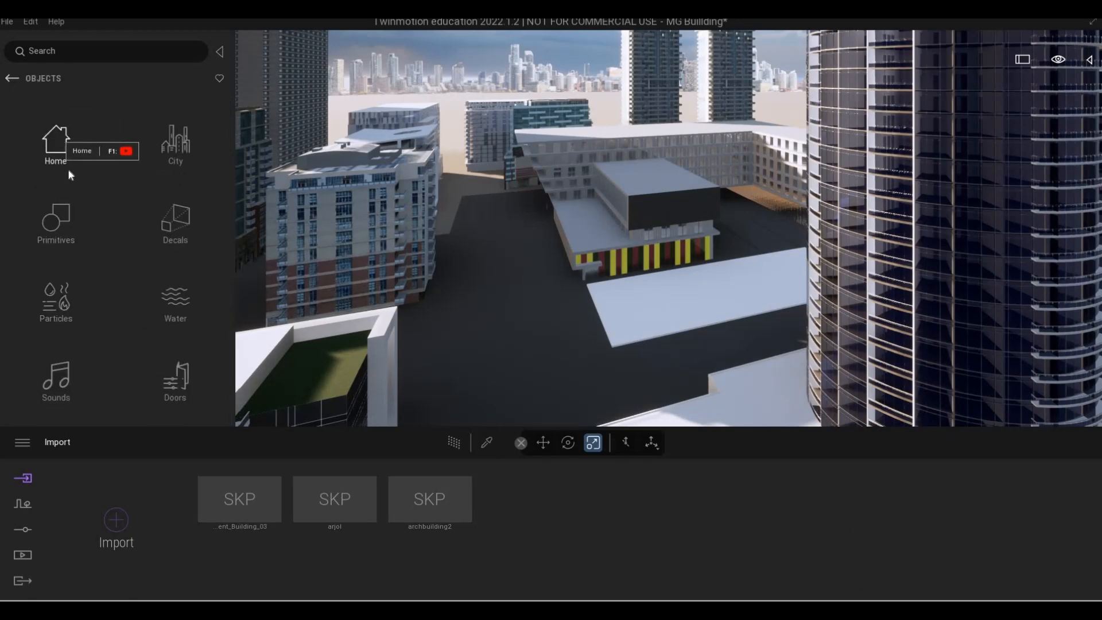
{"action": "left_click", "coordinate": [55, 142]}
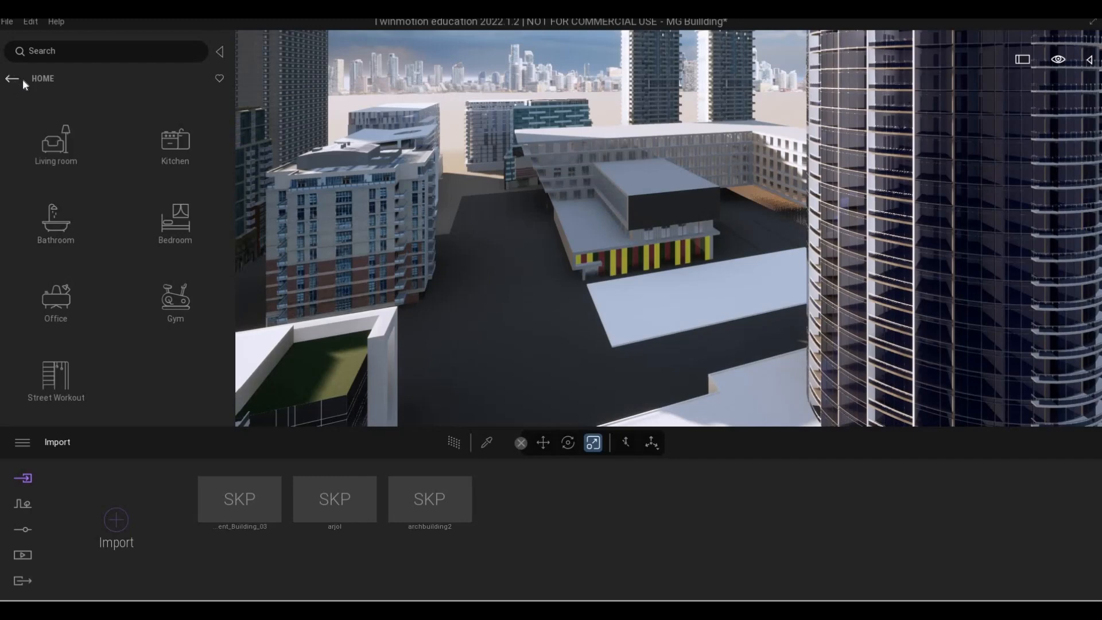
{"action": "left_click", "coordinate": [14, 79]}
{"action": "left_click", "coordinate": [14, 79]}
{"action": "left_click", "coordinate": [55, 142]}
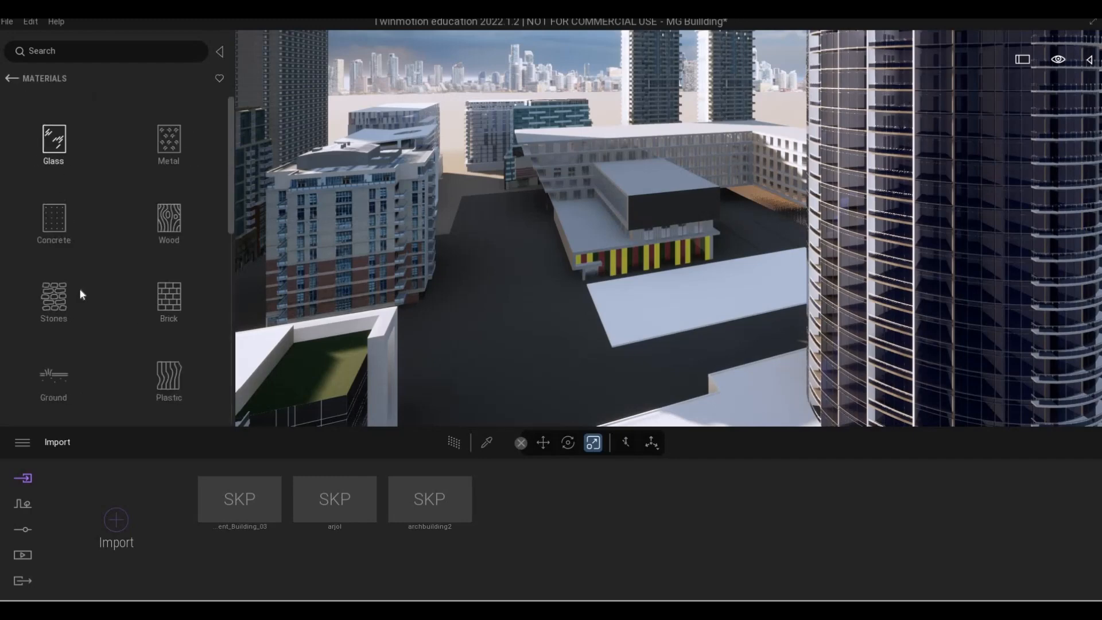
{"action": "scroll", "coordinate": [55, 338], "scroll_direction": "down", "scroll_amount": 1}
{"action": "left_click", "coordinate": [56, 338]}
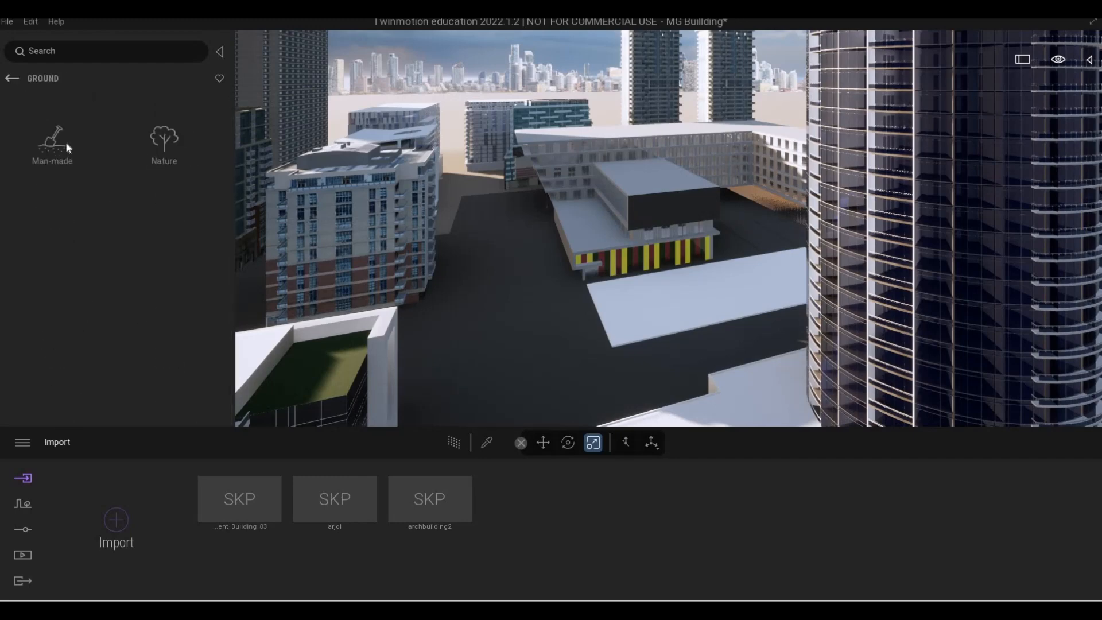
{"action": "left_click", "coordinate": [164, 141]}
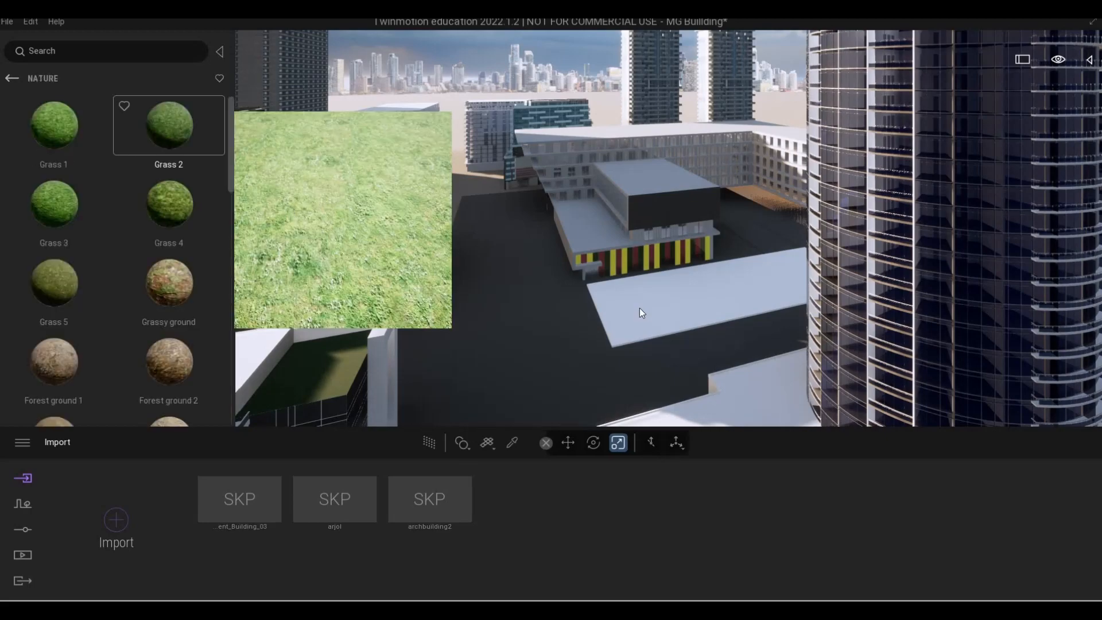
{"action": "left_click_drag", "start_coordinate": [641, 313], "coordinate": [661, 316]}
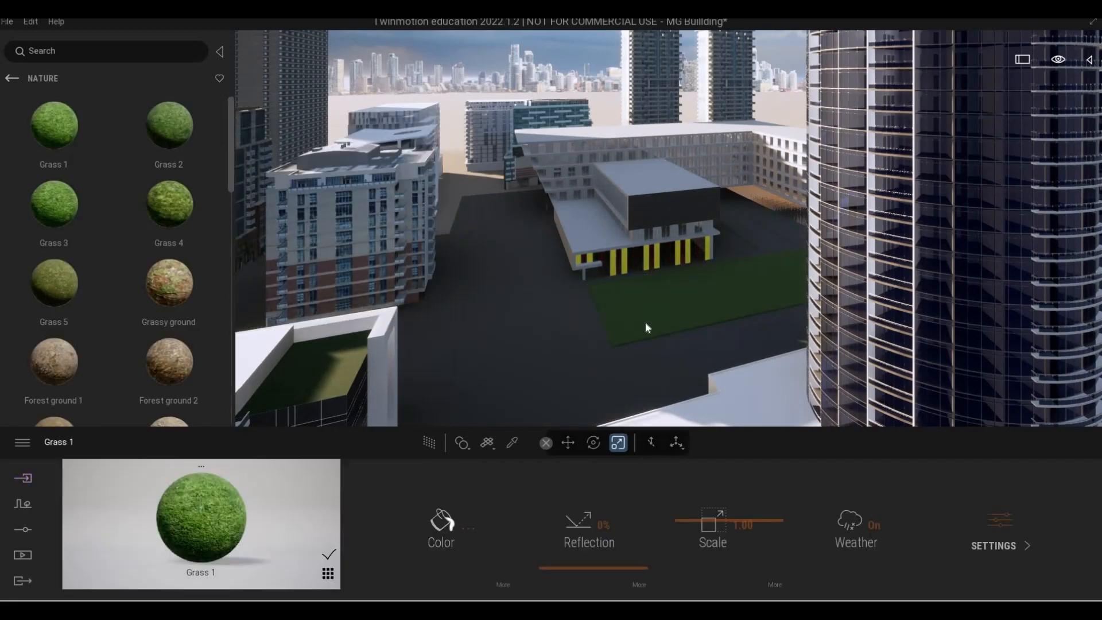
Step: Examine the grass plane and its surroundings from several viewpoints near the blue tower
{"action": "scroll", "coordinate": [659, 322], "scroll_direction": "up", "scroll_amount": 3}
{"action": "key", "text": "s"}
{"action": "key", "text": "s"}
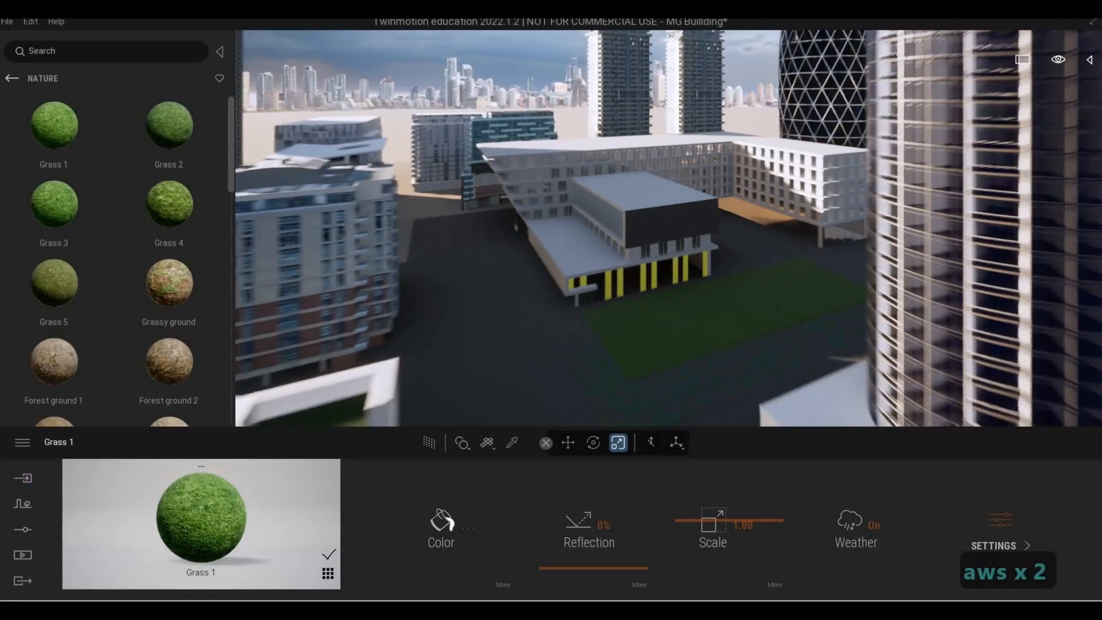
{"action": "key", "text": "w"}
{"action": "key", "text": "s"}
{"action": "key", "text": "w"}
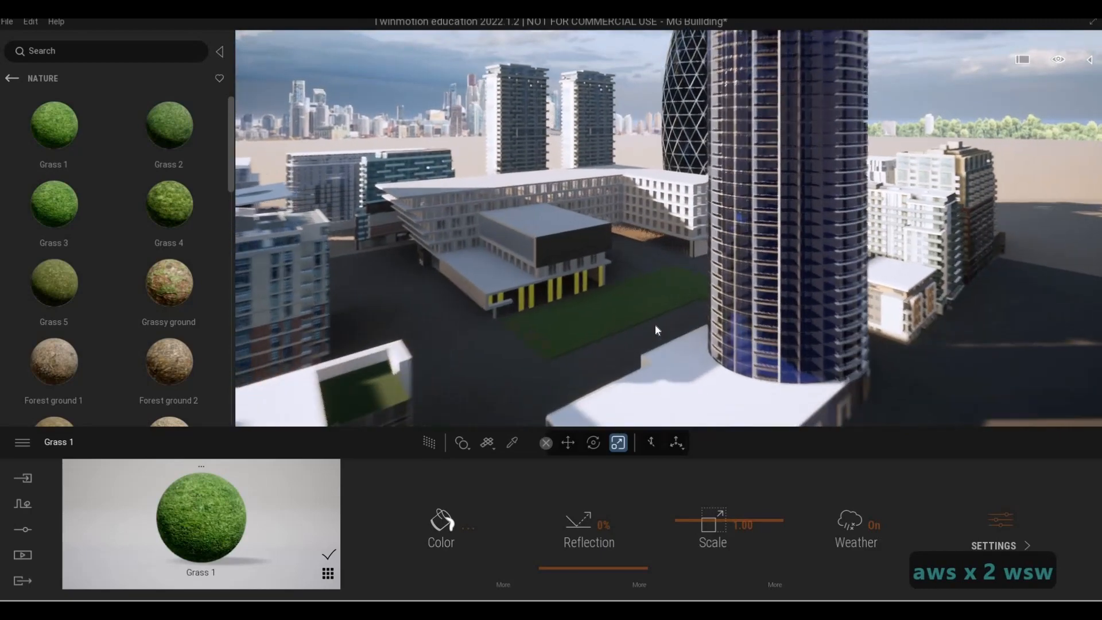
Step: Leave the Nature ground materials and examine the grass plane from across the blue tower's white podium roof
{"action": "key", "text": "a"}
{"action": "key", "text": "w"}
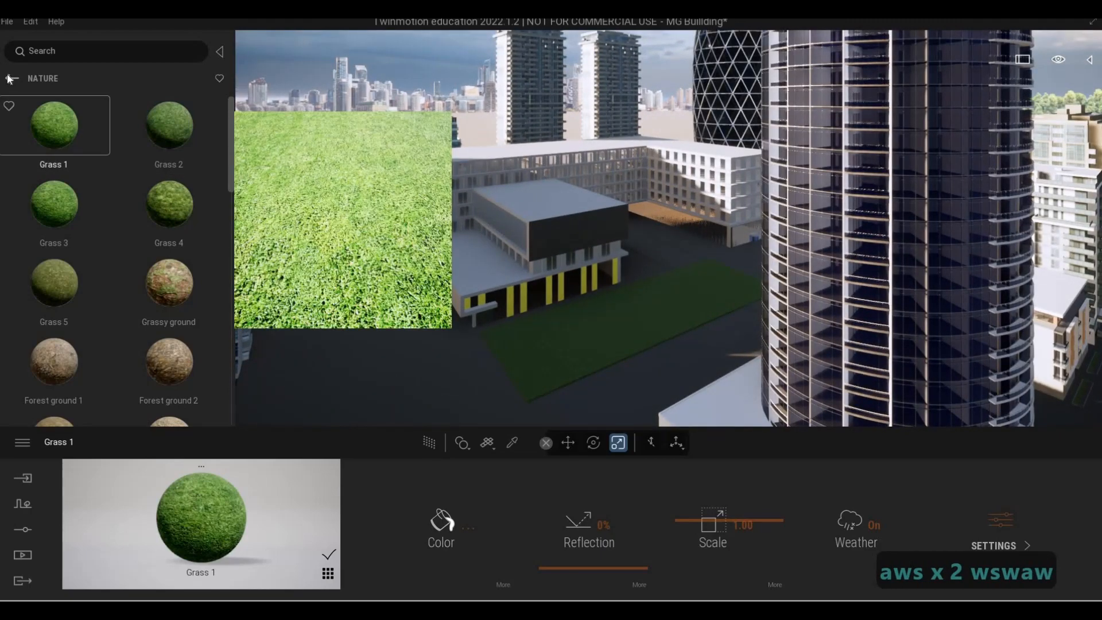
{"action": "left_click", "coordinate": [11, 78]}
{"action": "key", "text": "s"}
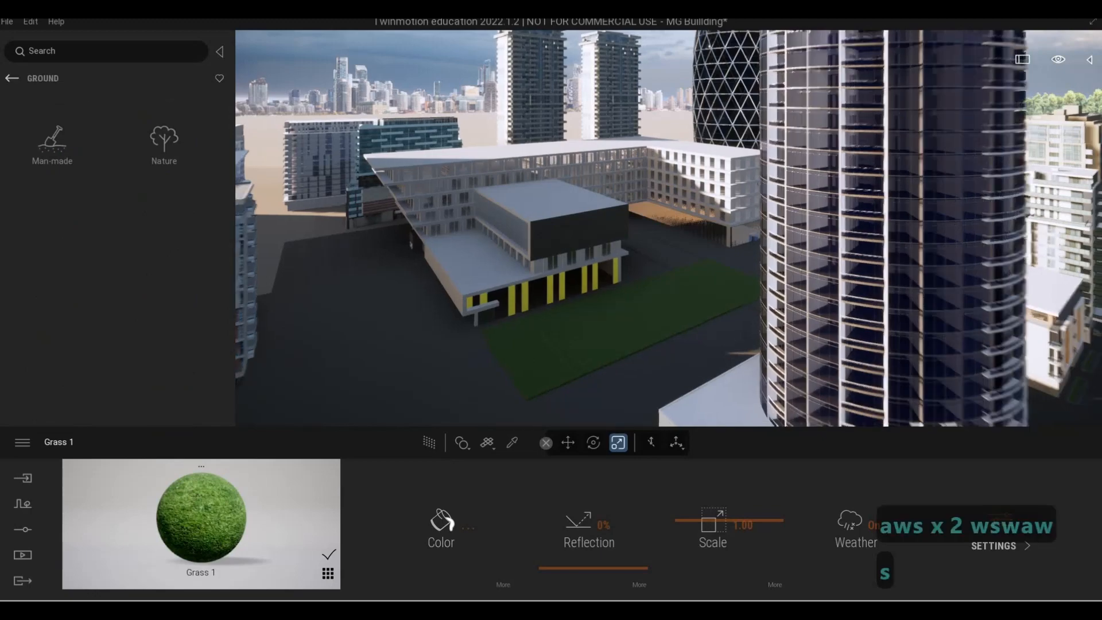
{"action": "key", "text": "e"}
{"action": "key", "text": "w"}
{"action": "key", "text": "s"}
{"action": "key", "text": "e"}
{"action": "key", "text": "w"}
{"action": "key", "text": "d"}
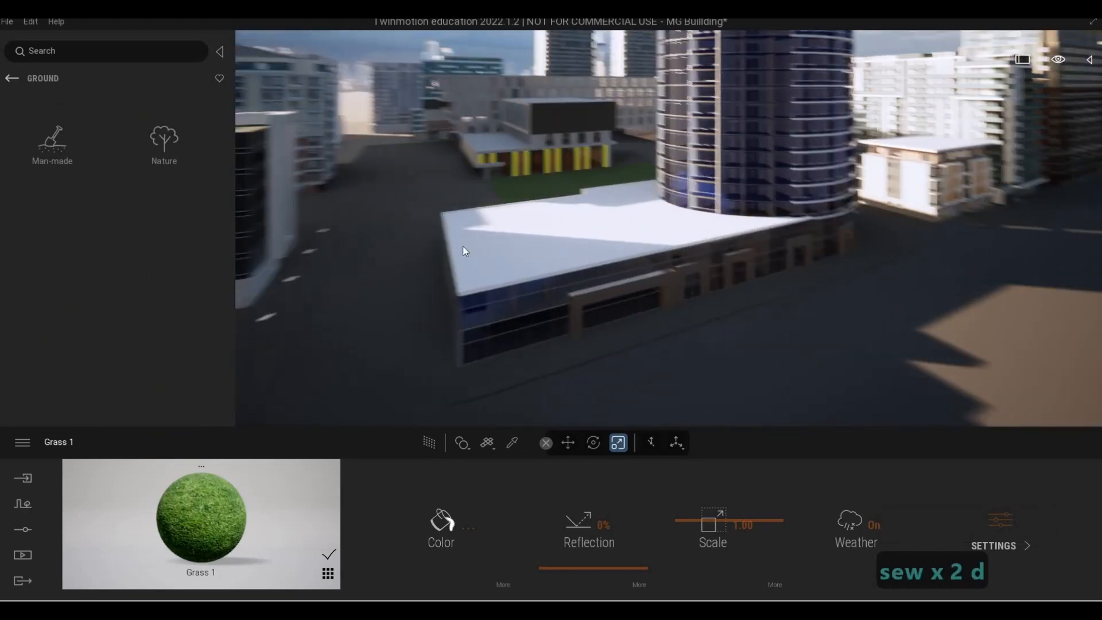
{"action": "key", "text": "w"}
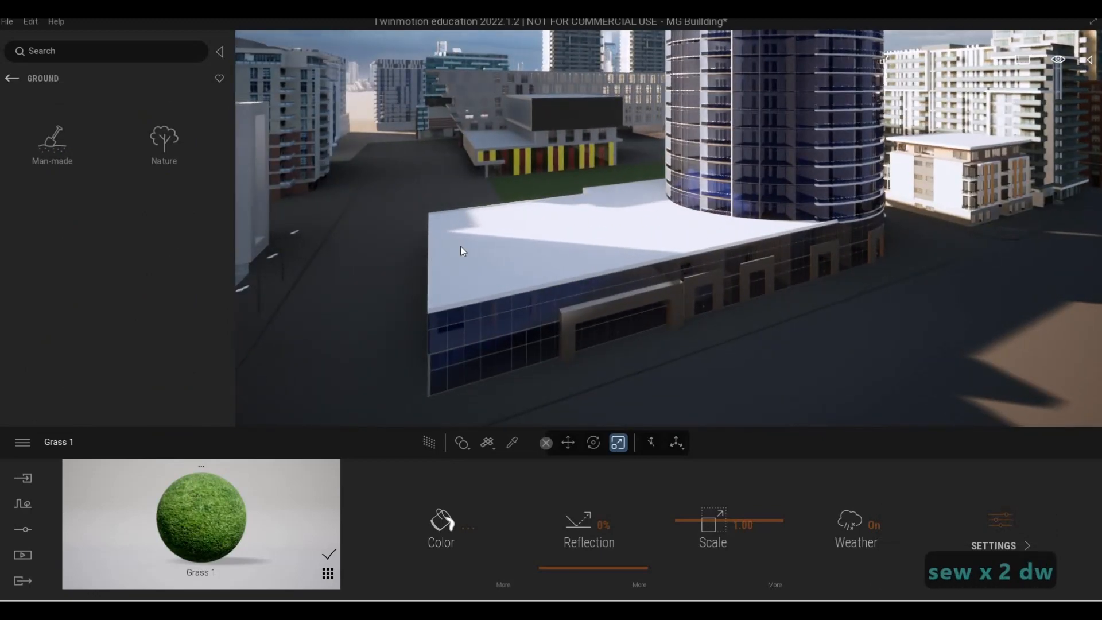
{"action": "key", "text": "w"}
{"action": "key", "text": "a"}
{"action": "key", "text": "w"}
{"action": "key", "text": "s"}
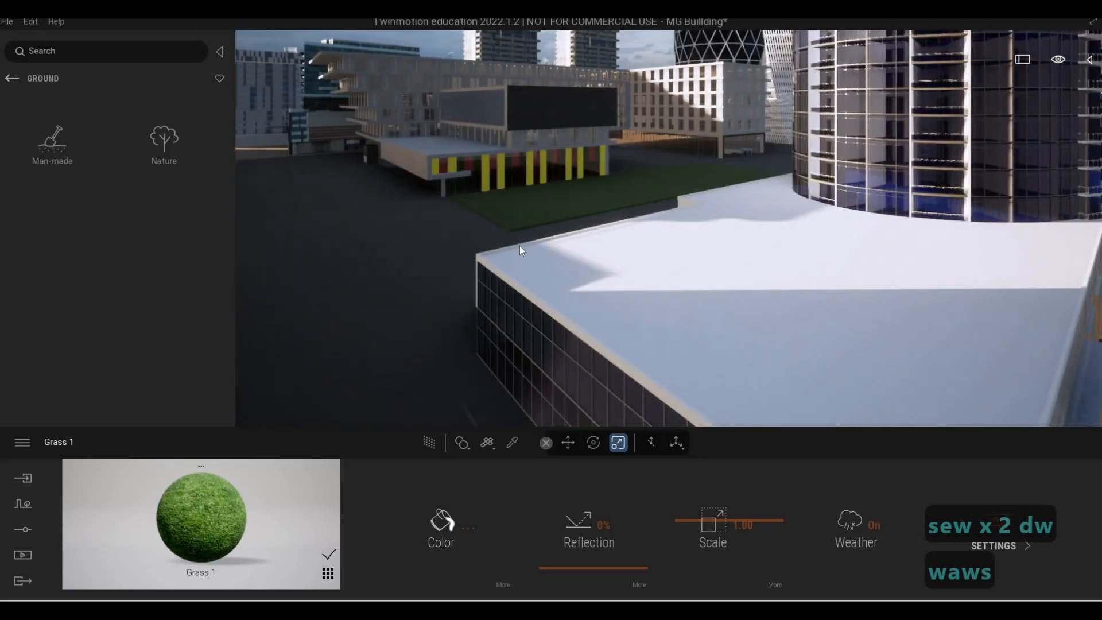
Step: Fly over the neighbouring rooftops and examine the grass plane in front of the yellow-columned building up close
{"action": "key", "text": "q"}
{"action": "key", "text": "s"}
{"action": "key", "text": "d"}
{"action": "key", "text": "w"}
{"action": "key", "text": "a"}
{"action": "key", "text": "w"}
{"action": "key", "text": "s"}
{"action": "key", "text": "q"}
{"action": "key", "text": "s"}
{"action": "key", "text": "d"}
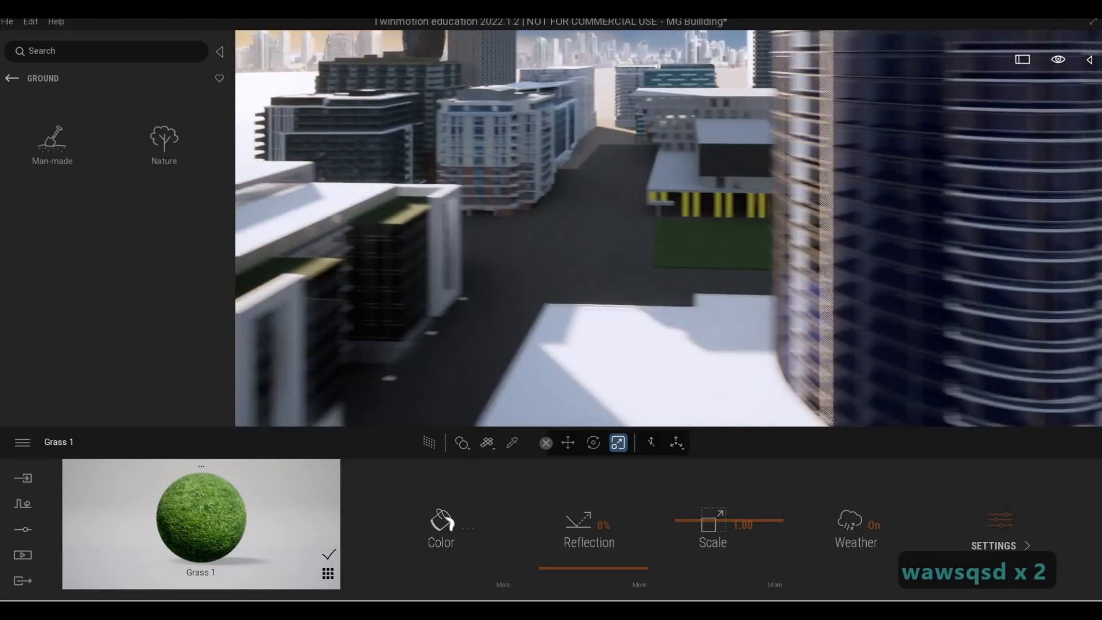
{"action": "key", "text": "a"}
{"action": "key", "text": "w"}
{"action": "key", "text": "a"}
{"action": "key", "text": "w"}
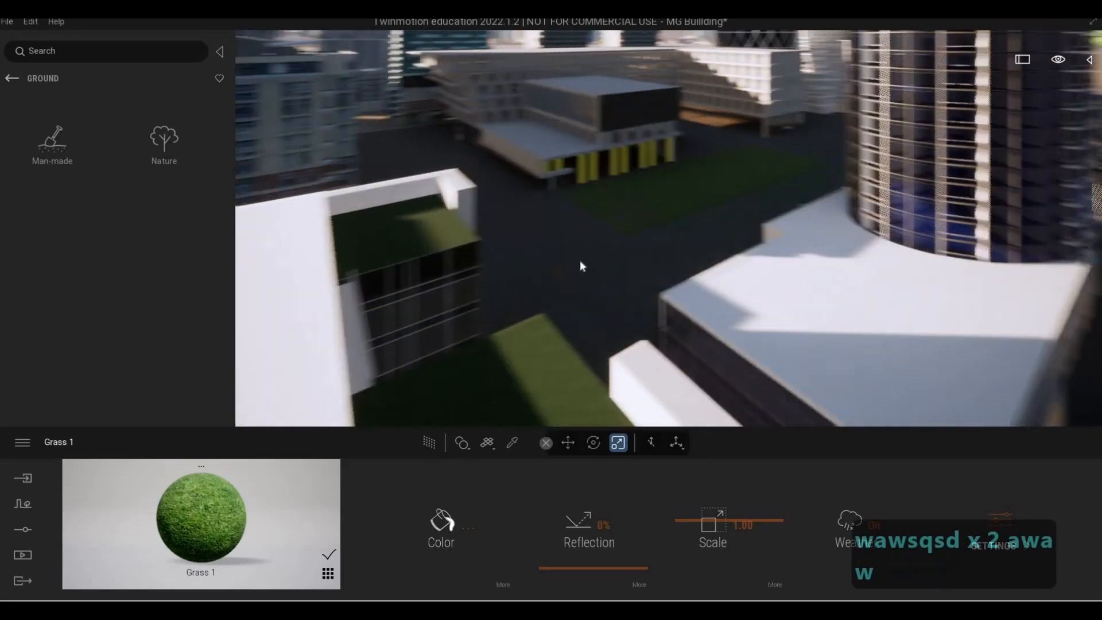
{"action": "key", "text": "d"}
{"action": "key", "text": "s"}
{"action": "key", "text": "d"}
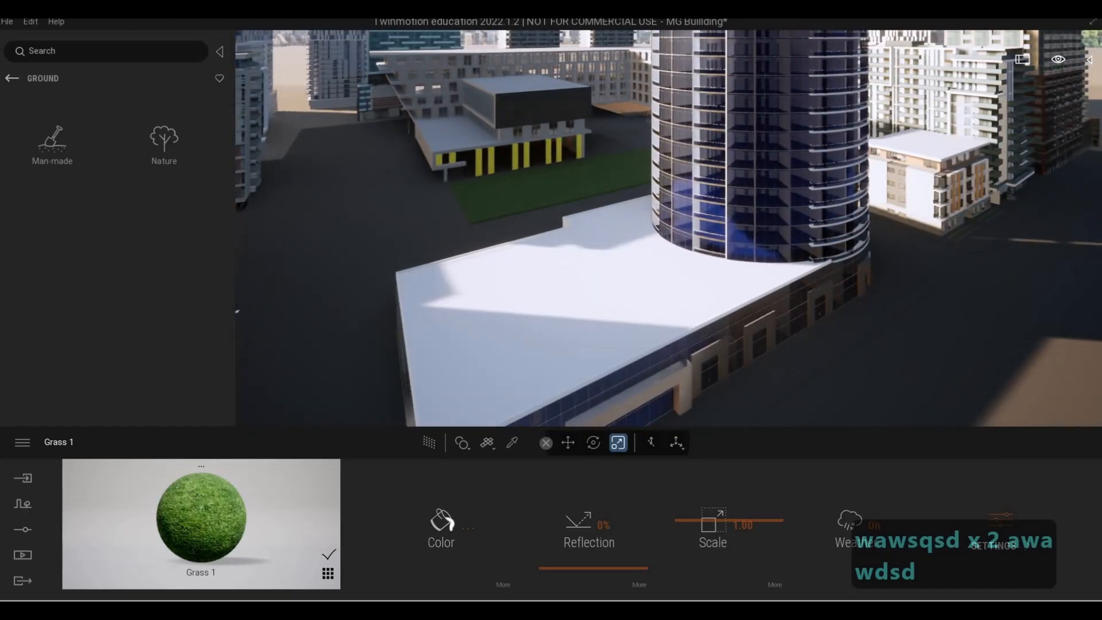
{"action": "key", "text": "a"}
{"action": "key", "text": "w"}
{"action": "key", "text": "q"}
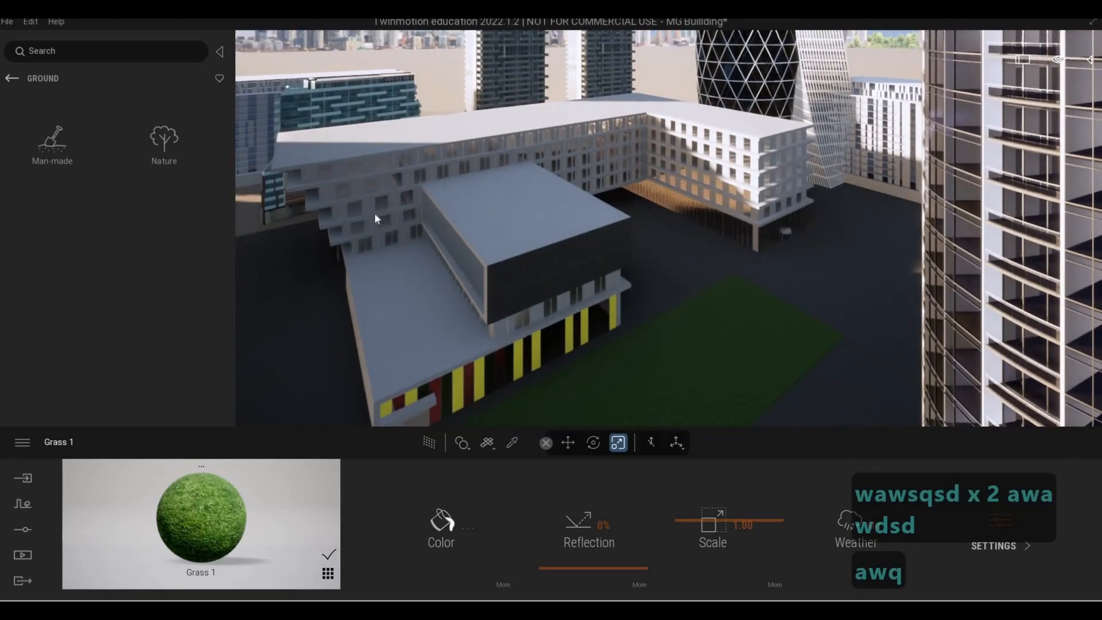
{"action": "key", "text": "s"}
{"action": "key", "text": "e"}
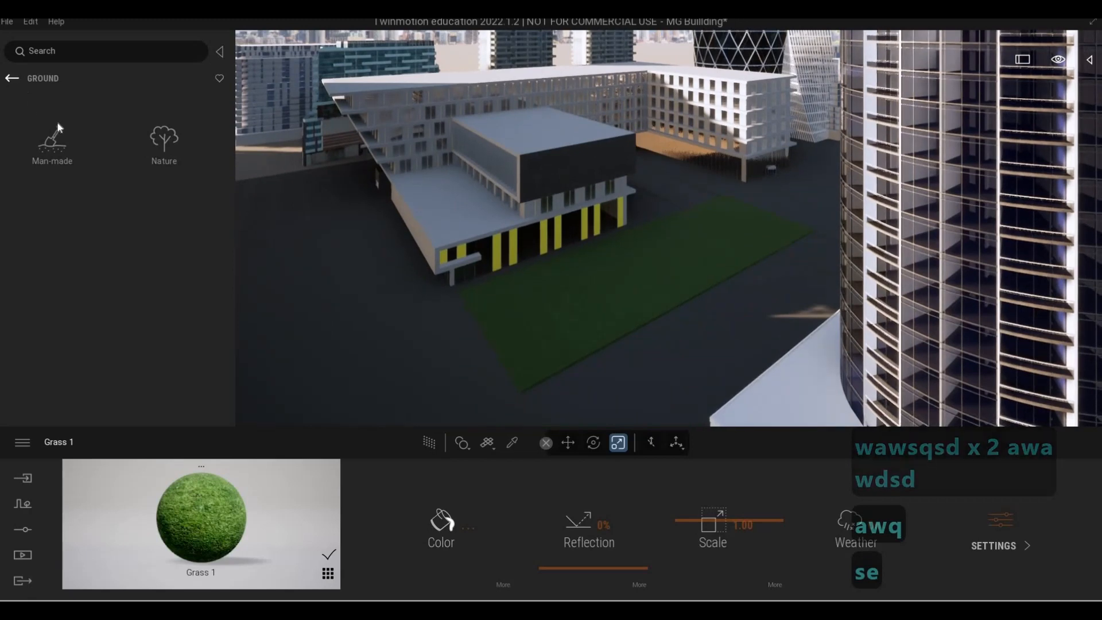
Step: Open the Trees category of Vegetation and landscape and try to place an Indian Sandalwood and a Chinaberry Tree on the grass
{"action": "left_click", "coordinate": [12, 78]}
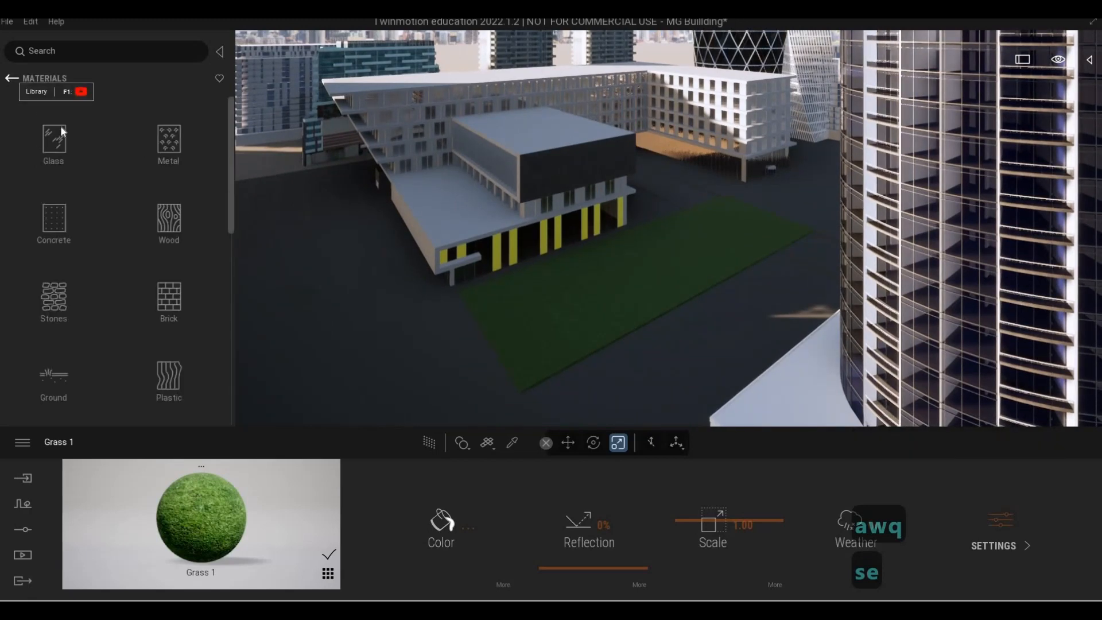
{"action": "left_click", "coordinate": [12, 78]}
{"action": "left_click", "coordinate": [182, 150]}
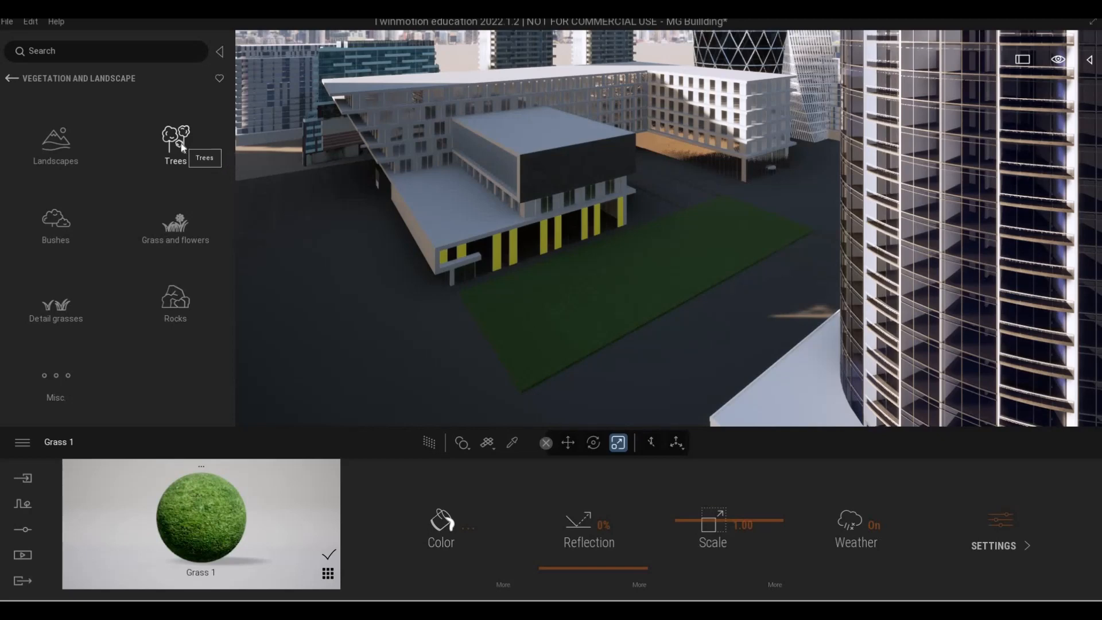
{"action": "left_click", "coordinate": [182, 150]}
{"action": "mouse_move", "coordinate": [63, 156]}
{"action": "left_mouse_down"}
{"action": "mouse_move", "coordinate": [246, 205]}
{"action": "mouse_move", "coordinate": [507, 299]}
{"action": "left_mouse_up"}
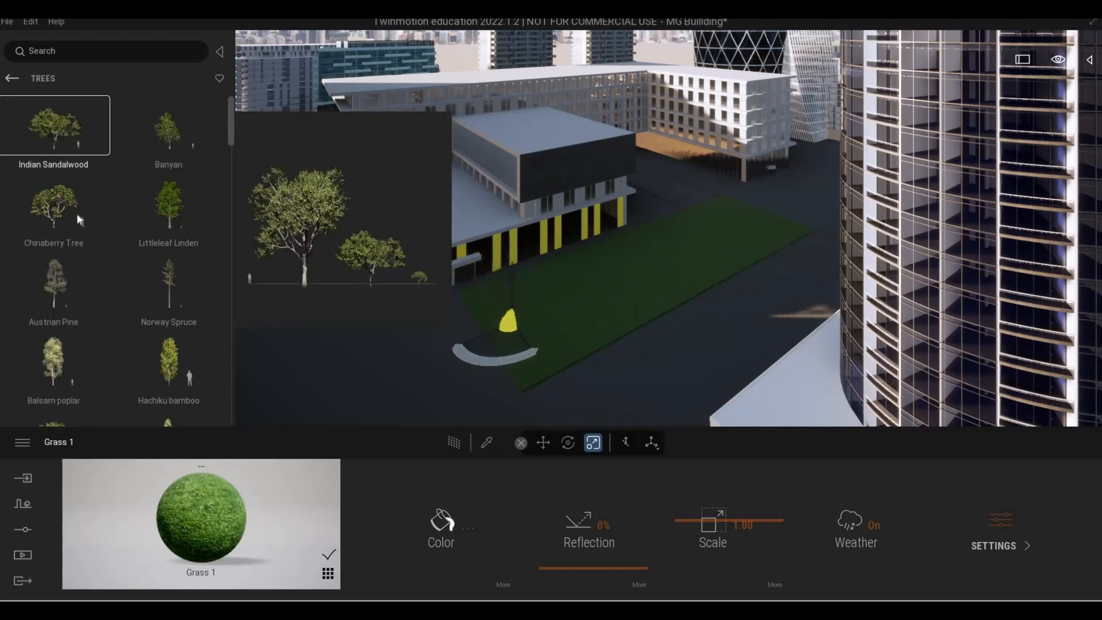
{"action": "left_click_drag", "start_coordinate": [492, 296], "coordinate": [493, 297]}
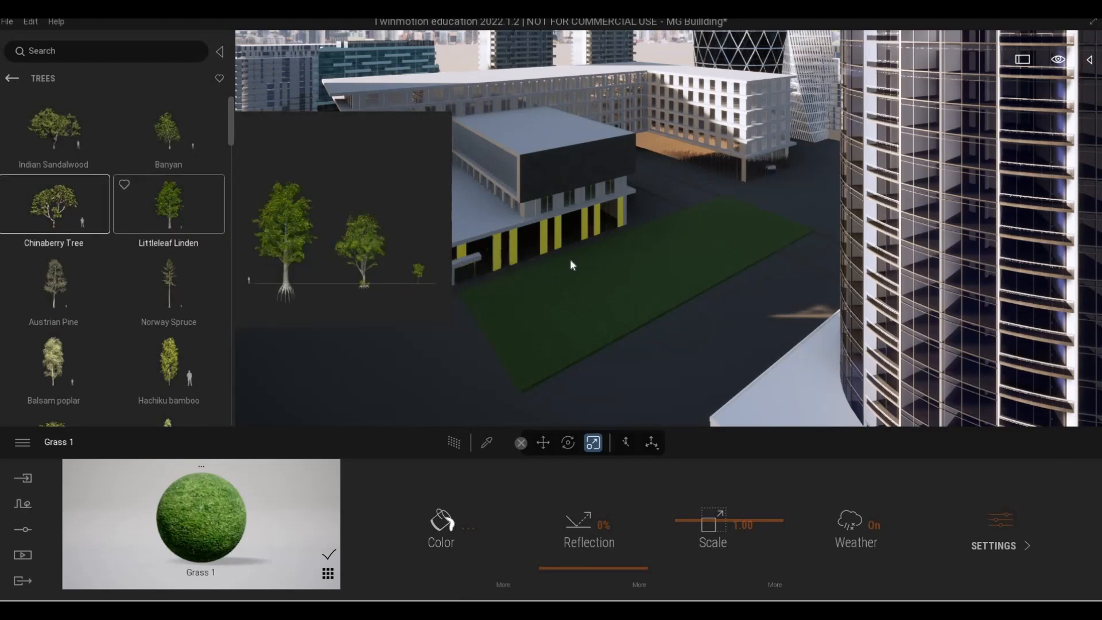
Step: Place Littleleaf Linden trees at the near end, along the building side and at the far end of the grass plane
{"action": "mouse_move", "coordinate": [179, 201]}
{"action": "left_mouse_down"}
{"action": "mouse_move", "coordinate": [189, 224]}
{"action": "mouse_move", "coordinate": [488, 297]}
{"action": "mouse_move", "coordinate": [518, 335]}
{"action": "left_mouse_up"}
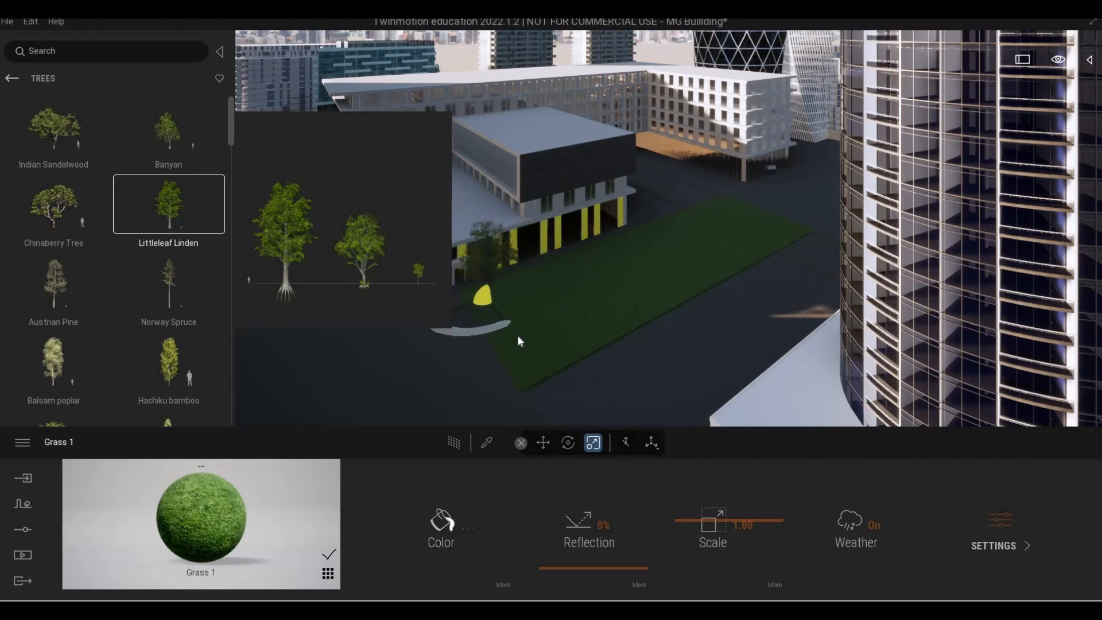
{"action": "left_click", "coordinate": [573, 272]}
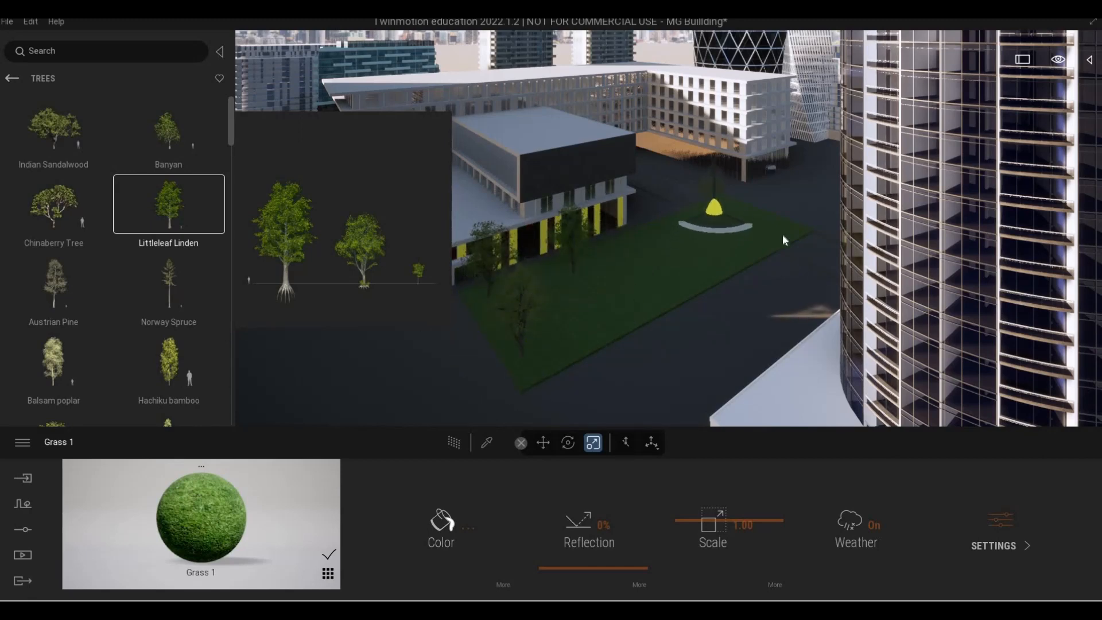
{"action": "left_click", "coordinate": [721, 190]}
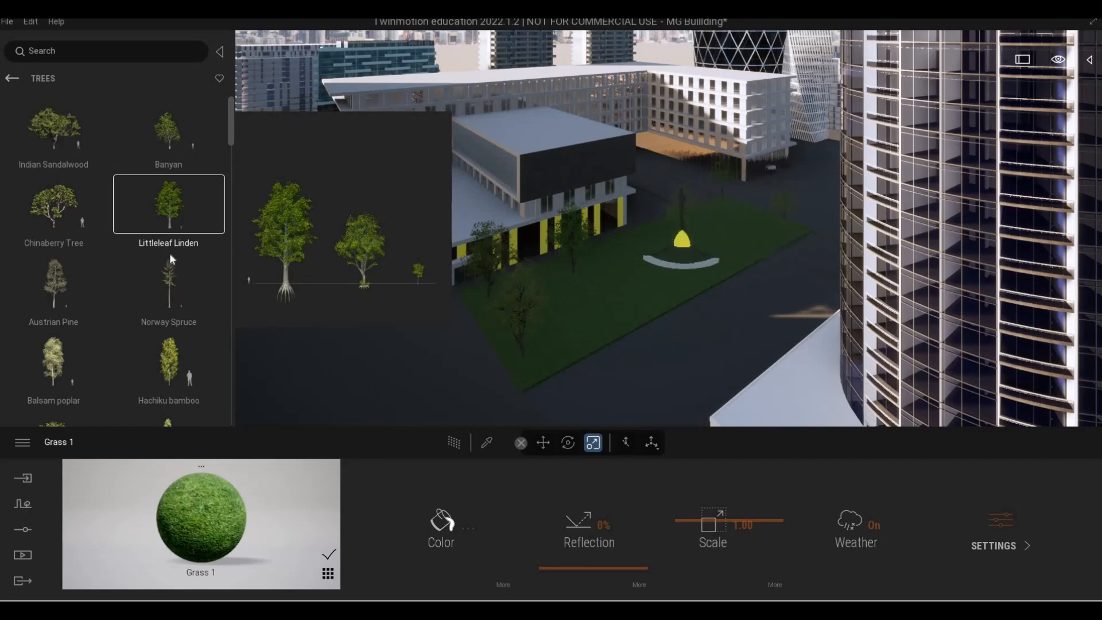
Step: Place several Austrian Pine trees across the middle and far end of the grass plane
{"action": "left_click", "coordinate": [55, 284]}
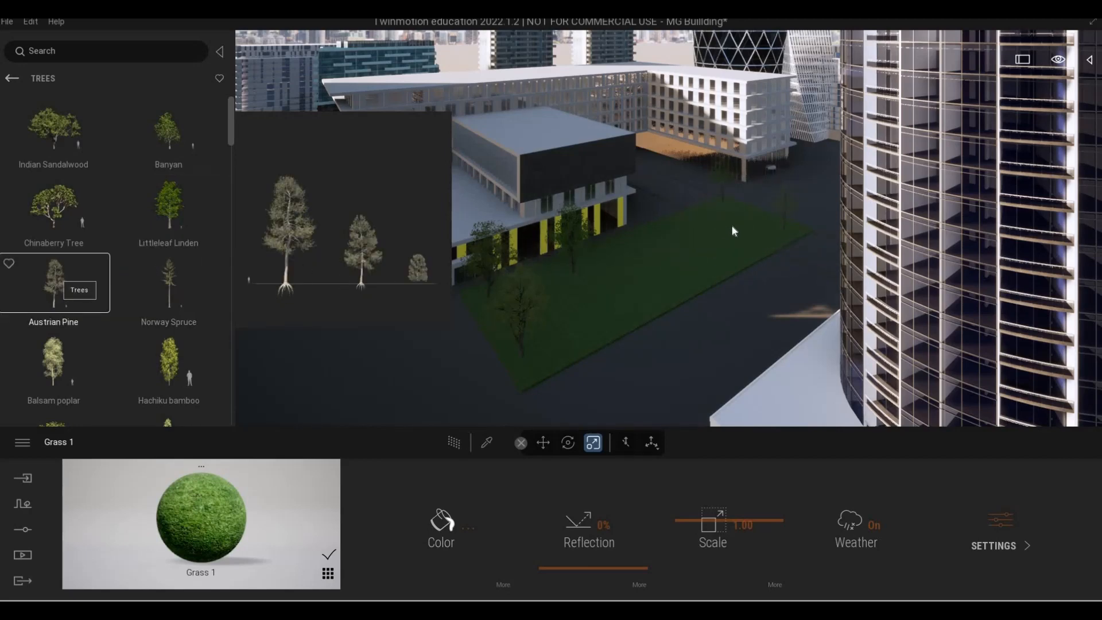
{"action": "left_click", "coordinate": [638, 277]}
{"action": "left_click", "coordinate": [585, 332]}
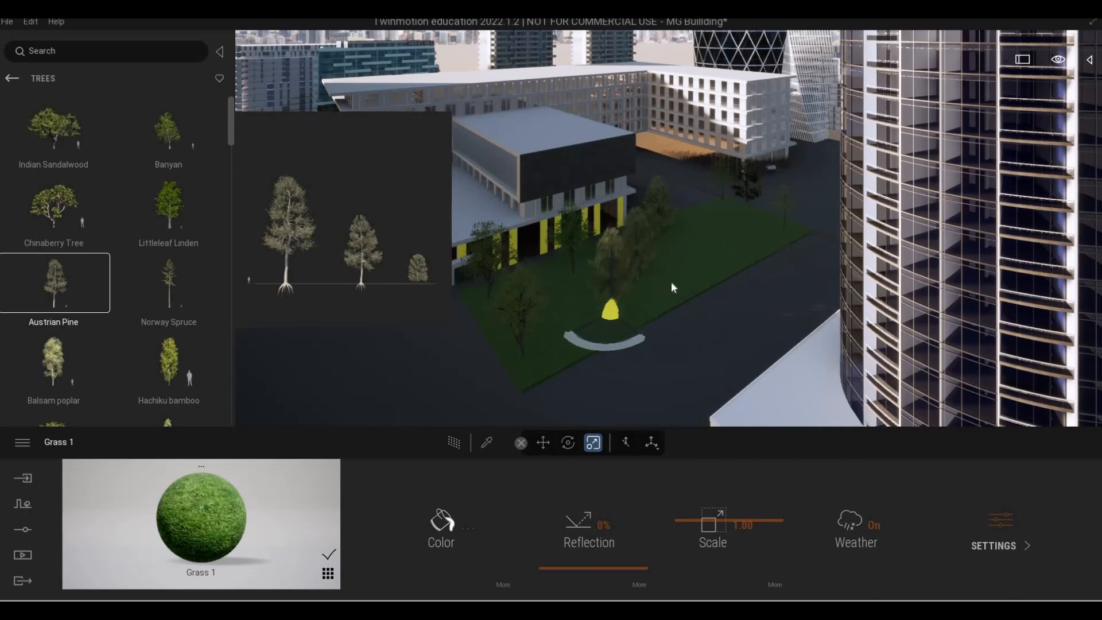
{"action": "left_click", "coordinate": [716, 266]}
{"action": "left_click", "coordinate": [754, 234]}
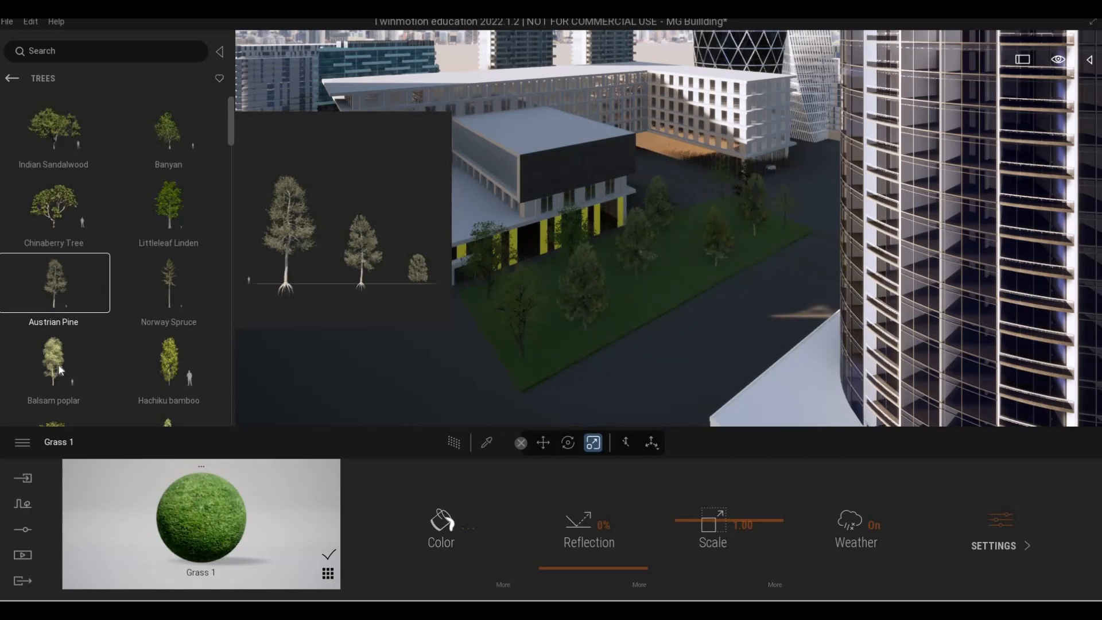
{"action": "left_click", "coordinate": [54, 138]}
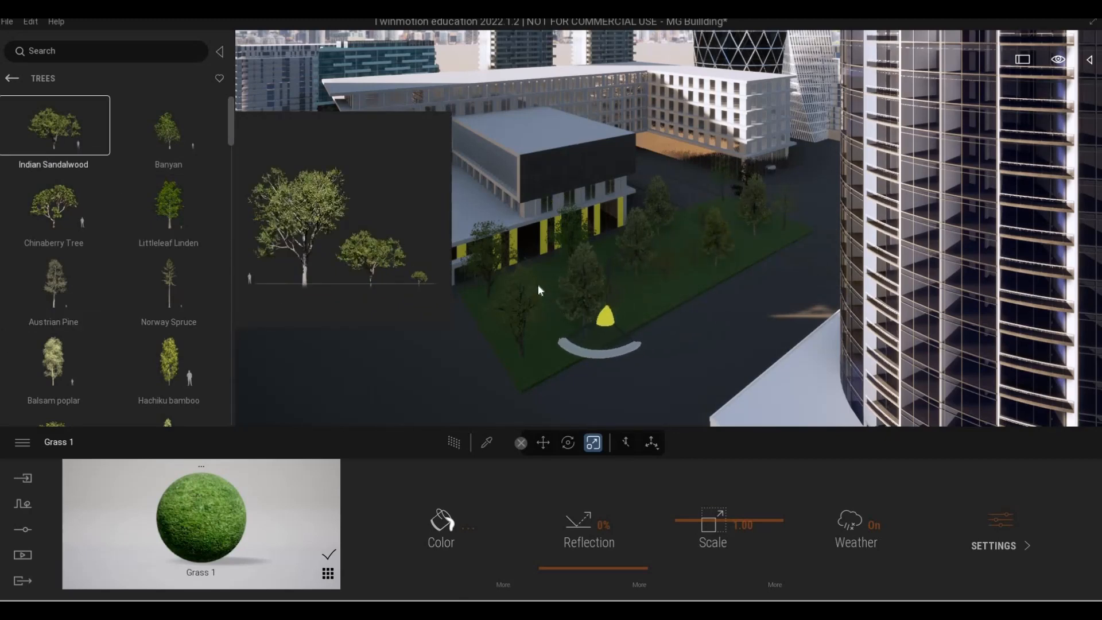
{"action": "key", "text": "s"}
{"action": "key", "text": "d"}
{"action": "key", "text": "Escape"}
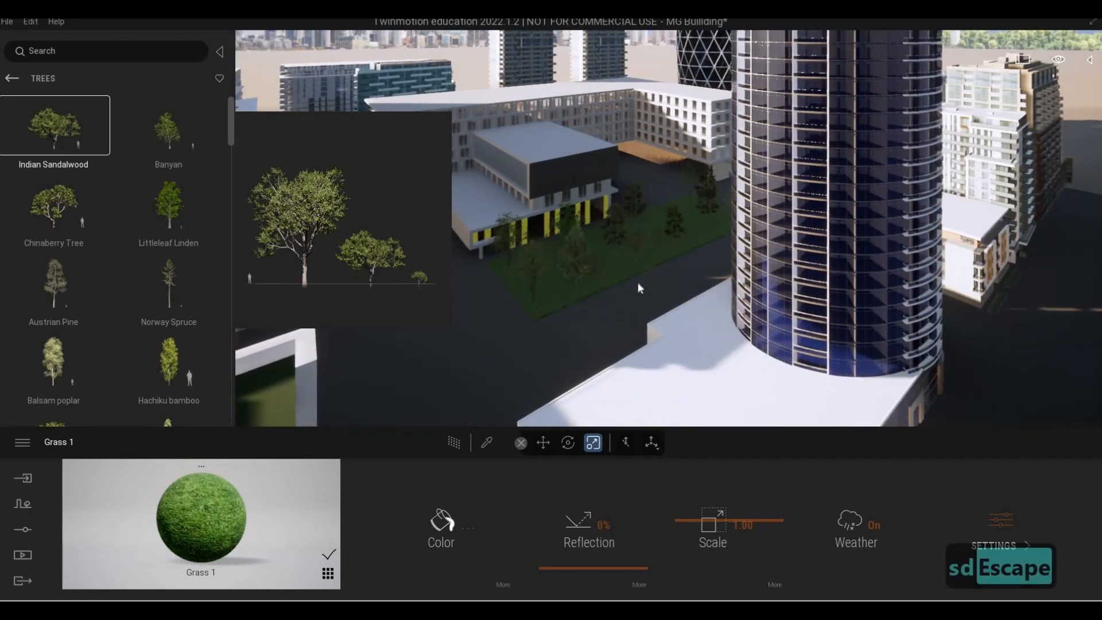
{"action": "key", "text": "Escape"}
{"action": "key", "text": "Escape"}
Step: Fly around the blue tower's podium and examine the planted trees and the open ground beside the grass plane
{"action": "key", "text": "d"}
{"action": "key", "text": "a"}
{"action": "key", "text": "e"}
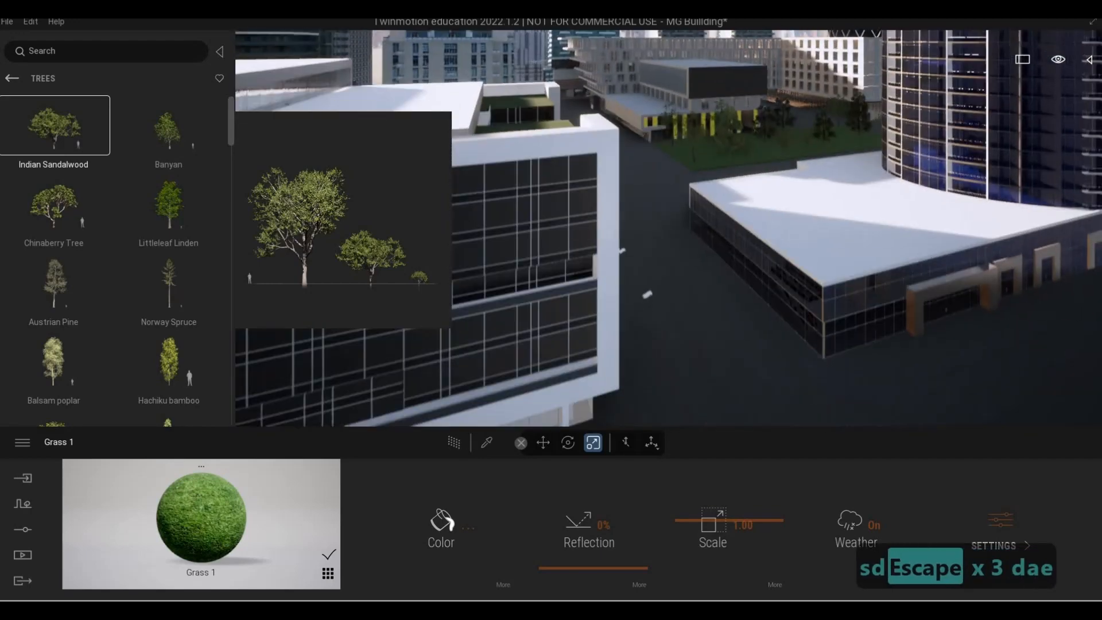
{"action": "key", "text": "d"}
{"action": "key", "text": "a"}
{"action": "key", "text": "w"}
{"action": "key", "text": "d"}
{"action": "key", "text": "w"}
{"action": "key", "text": "q"}
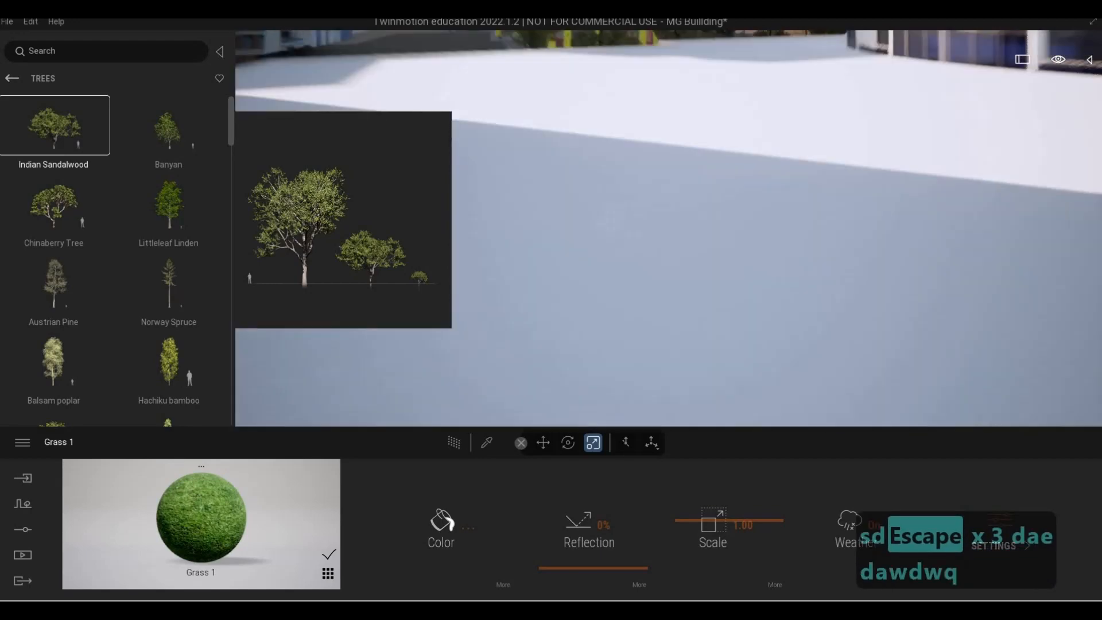
{"action": "key", "text": "a"}
{"action": "key", "text": "s"}
{"action": "key", "text": "w"}
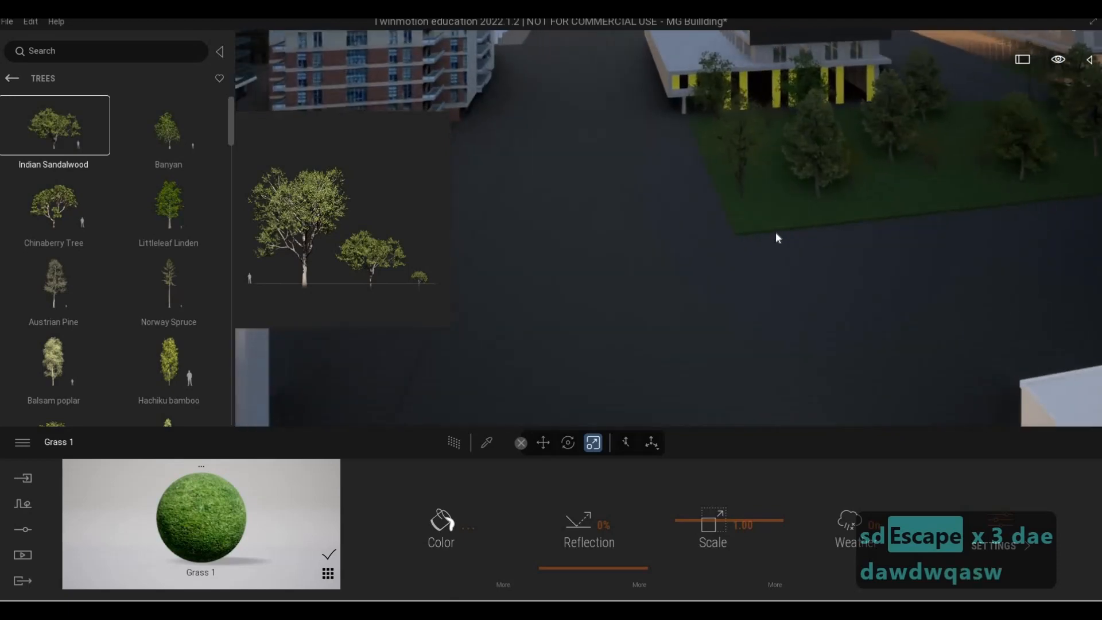
Step: Select the grass plane and enlarge it along both horizontal axes to cover more of the dark ground
{"action": "left_click", "coordinate": [881, 217]}
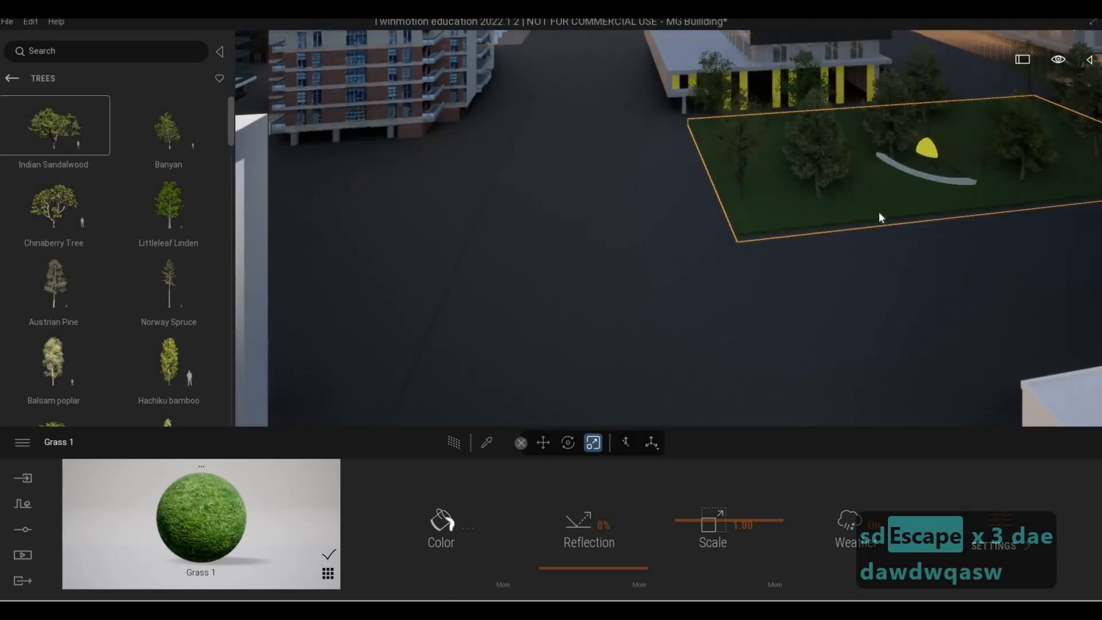
{"action": "key", "text": "Tab"}
{"action": "key", "text": "Tab"}
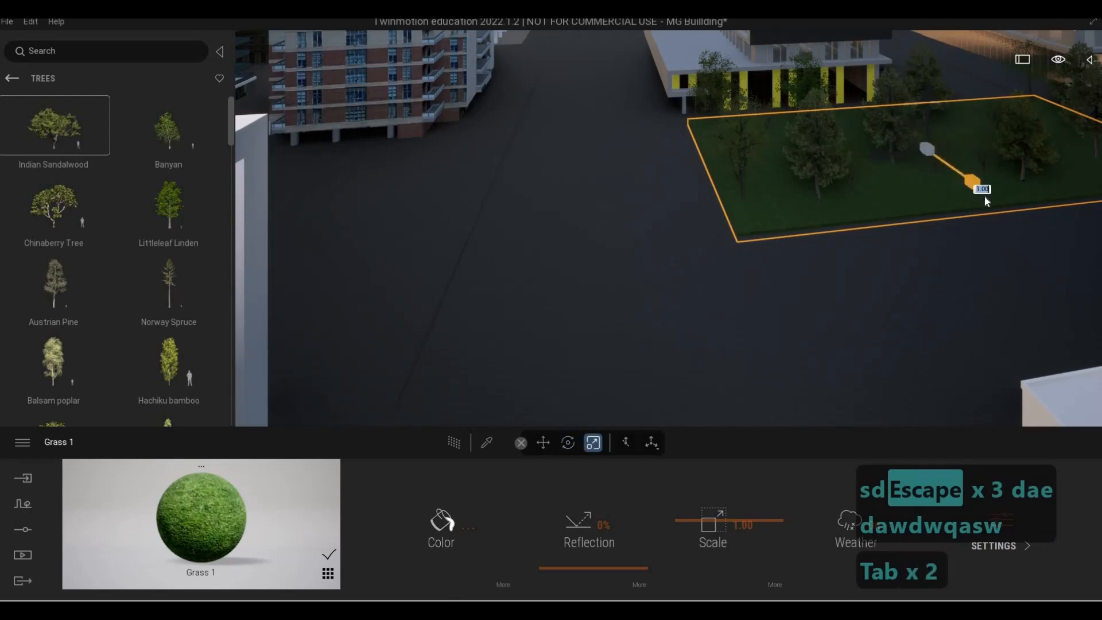
{"action": "left_click_drag", "start_coordinate": [1003, 210], "coordinate": [1019, 231]}
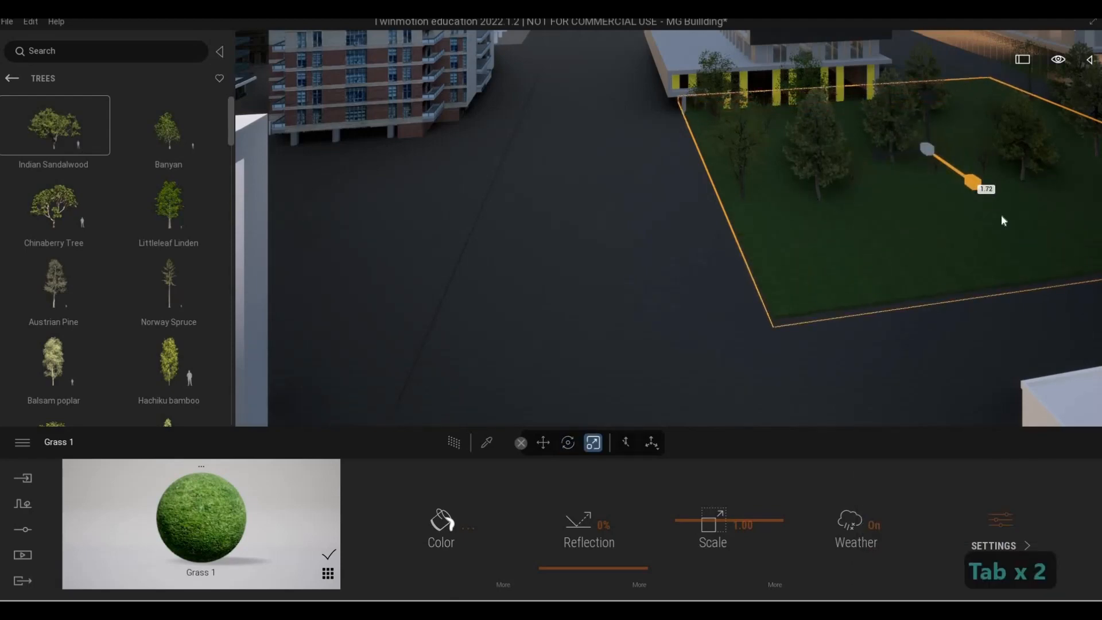
{"action": "left_click_drag", "start_coordinate": [851, 157], "coordinate": [965, 180]}
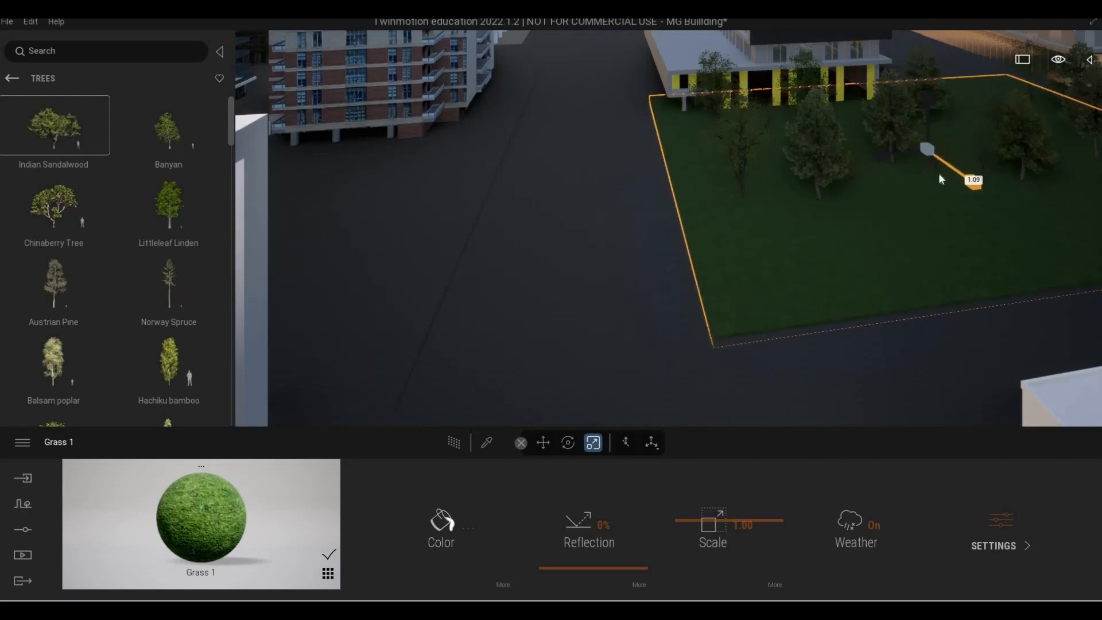
Step: Move the enlarged grass plane away from the yellow-columned building and adjust its scale along one axis
{"action": "key", "text": "Tab"}
{"action": "left_click_drag", "start_coordinate": [898, 228], "coordinate": [890, 221]}
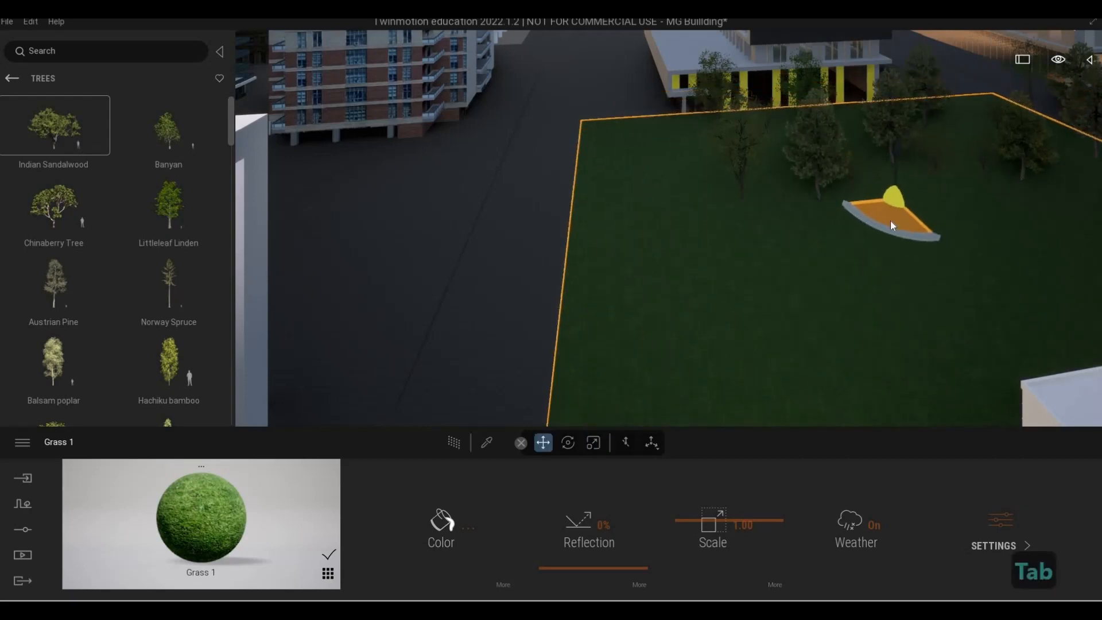
{"action": "key", "text": "Tab"}
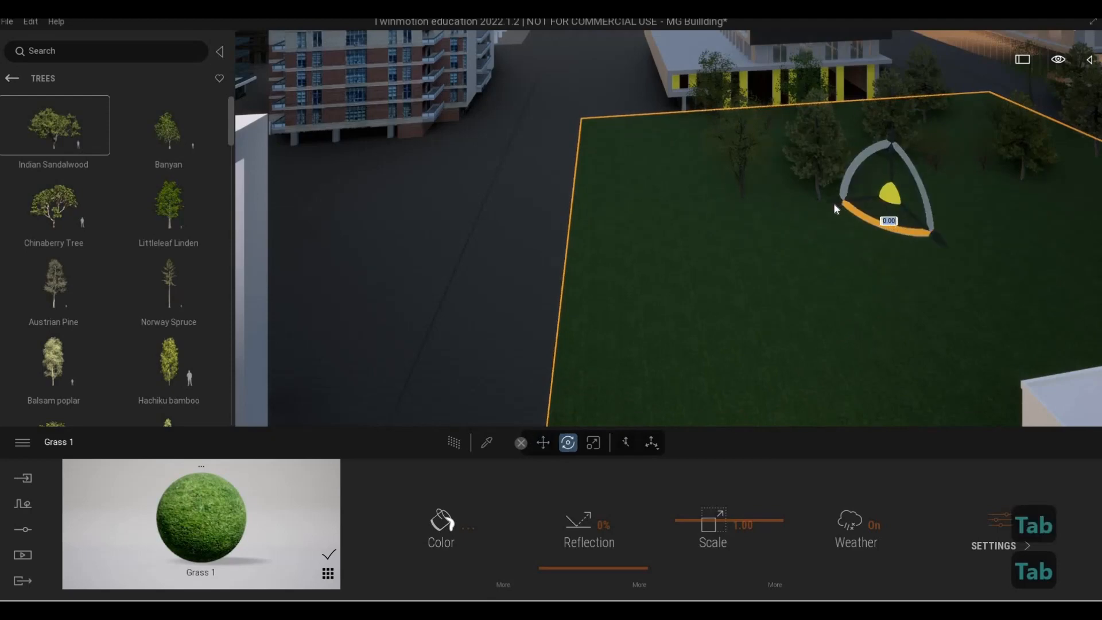
{"action": "key", "text": "Tab"}
{"action": "left_click_drag", "start_coordinate": [836, 209], "coordinate": [929, 225]}
{"action": "key", "text": "Tab"}
Step: Scale the grass plane down to about 0.89 along one axis and shift it sideways towards the blue tower
{"action": "key", "text": "s"}
{"action": "key", "text": "a"}
{"action": "key", "text": "w"}
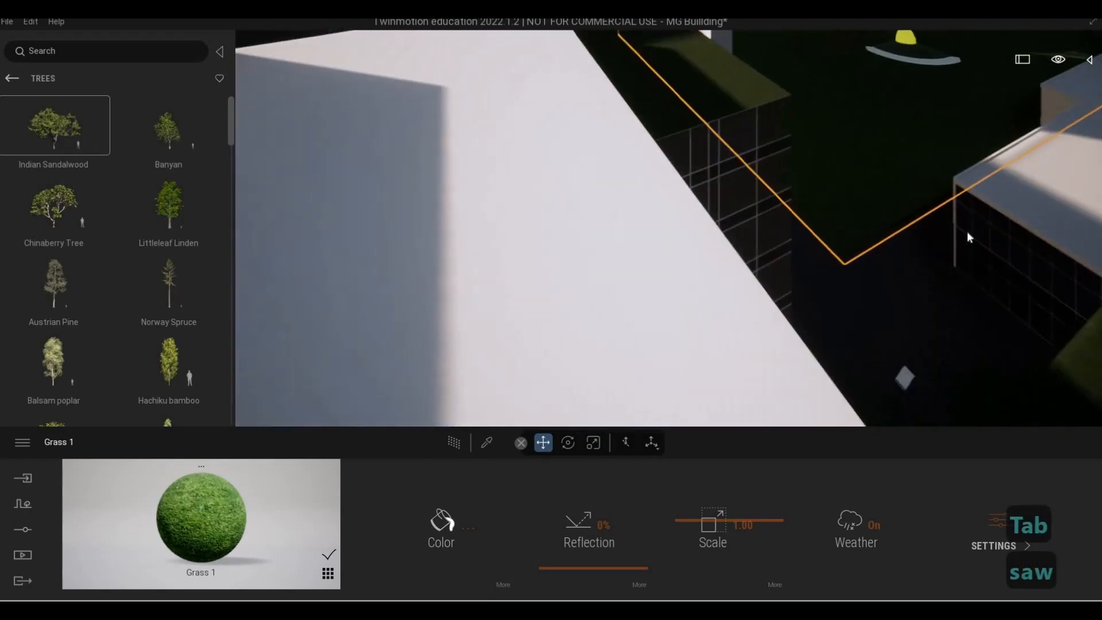
{"action": "key", "text": "Escape"}
{"action": "key", "text": "d"}
{"action": "key", "text": "a"}
{"action": "key", "text": "s"}
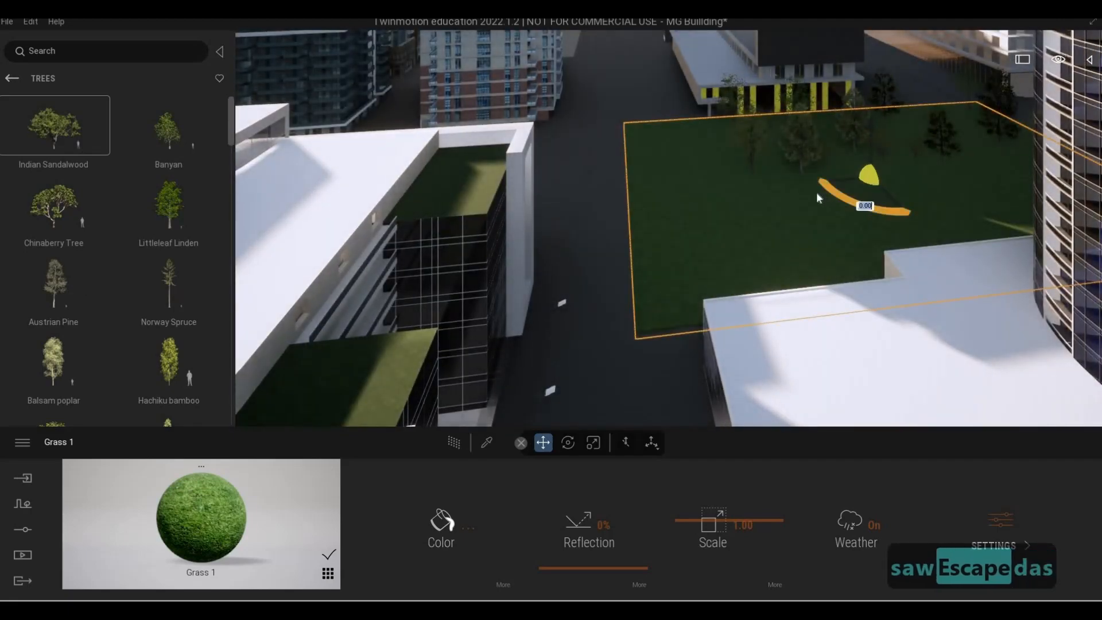
{"action": "key", "text": "Tab"}
{"action": "key", "text": "Tab"}
{"action": "left_click_drag", "start_coordinate": [833, 184], "coordinate": [897, 193]}
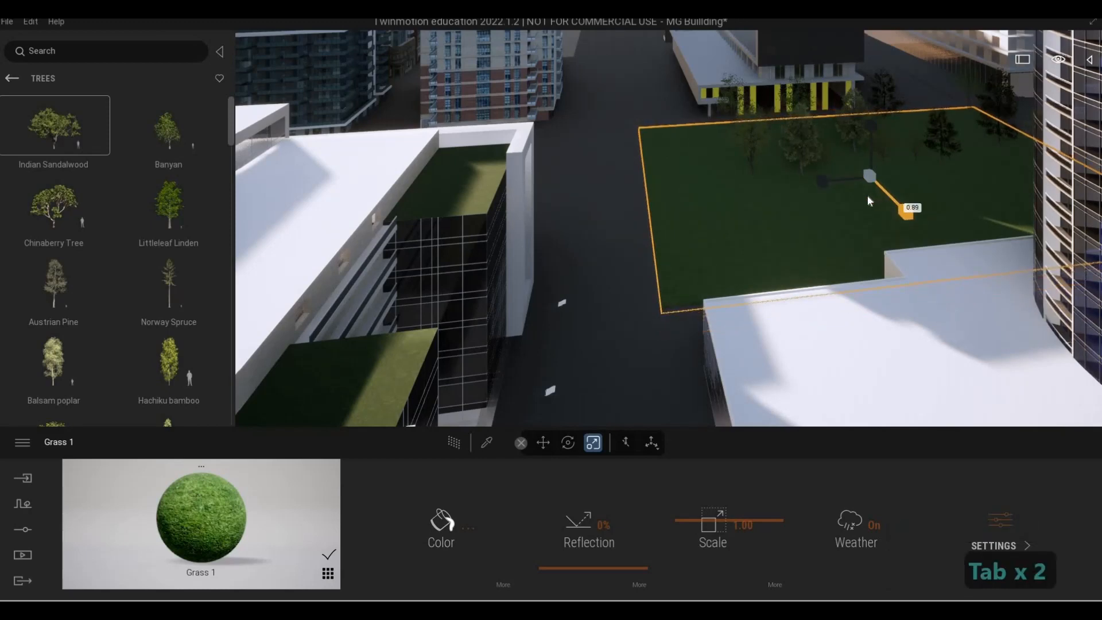
{"action": "key", "text": "Tab"}
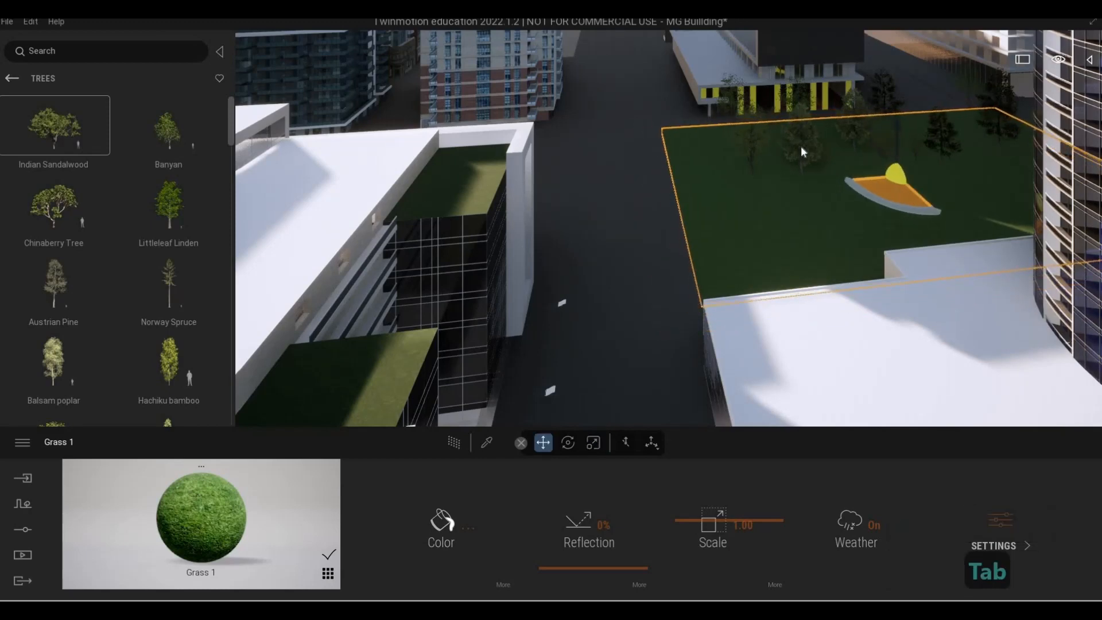
Step: Deselect the grass plane, plant Banyan trees along its street-side edge and place a Chinaberry Tree near the white roof
{"action": "key", "text": "Escape"}
{"action": "key", "text": "Escape"}
{"action": "left_click", "coordinate": [800, 146]}
{"action": "key", "text": "Escape"}
{"action": "mouse_move", "coordinate": [151, 135]}
{"action": "left_mouse_down"}
{"action": "mouse_move", "coordinate": [641, 220]}
{"action": "mouse_move", "coordinate": [712, 146]}
{"action": "mouse_move", "coordinate": [757, 282]}
{"action": "left_mouse_up"}
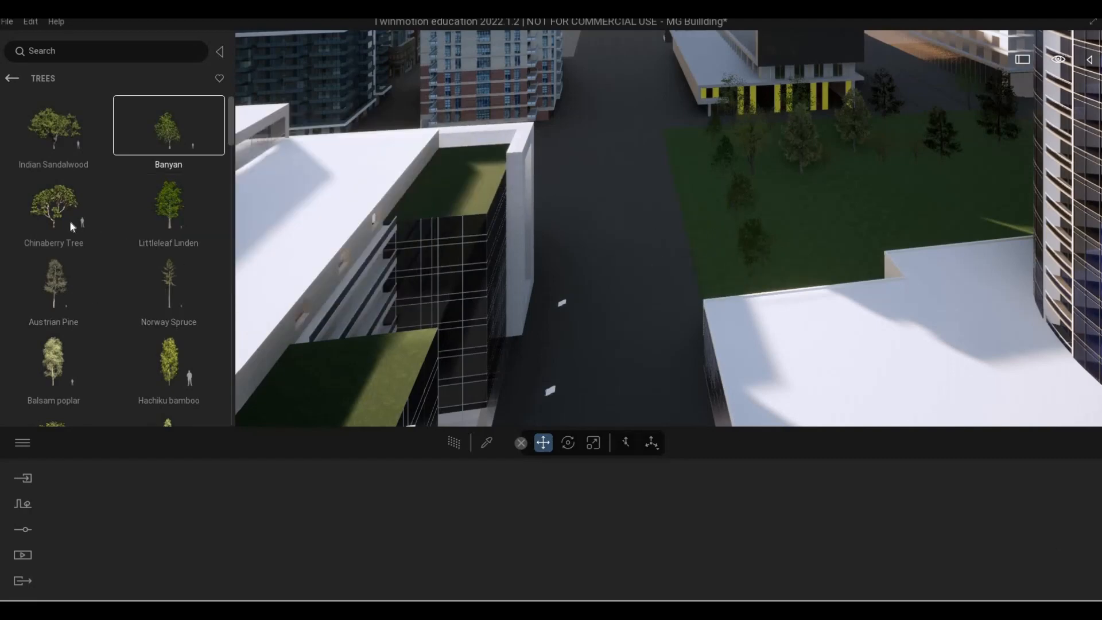
{"action": "left_click_drag", "start_coordinate": [54, 204], "coordinate": [821, 262]}
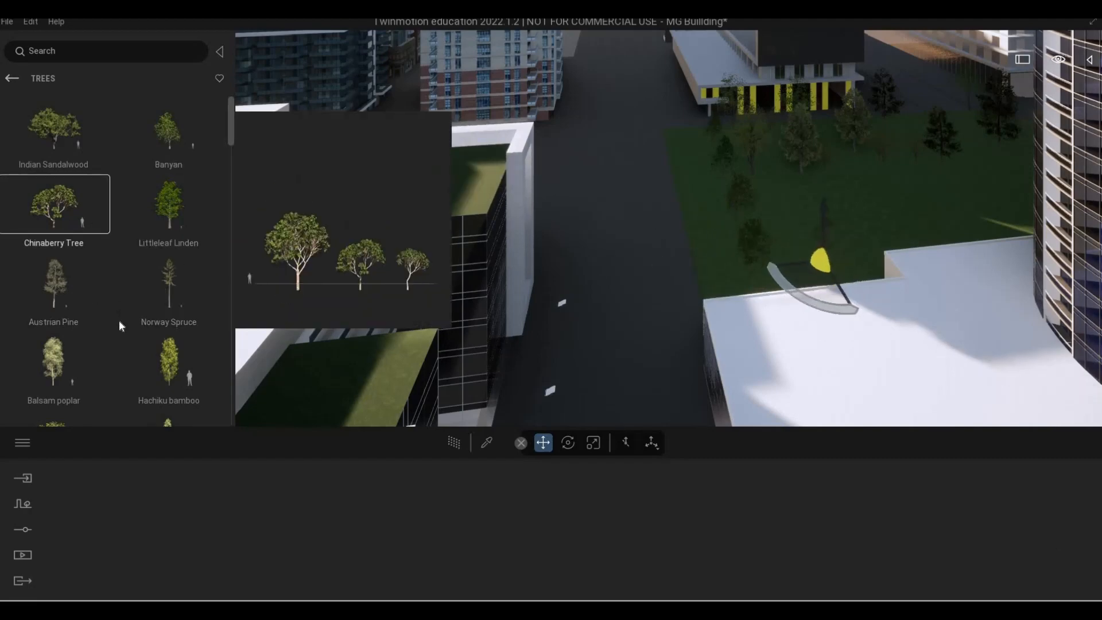
Step: Plant several Amur cork trees across the open middle and tower side of the grass plane, ending the placement
{"action": "scroll", "coordinate": [81, 316], "scroll_direction": "down", "scroll_amount": 3}
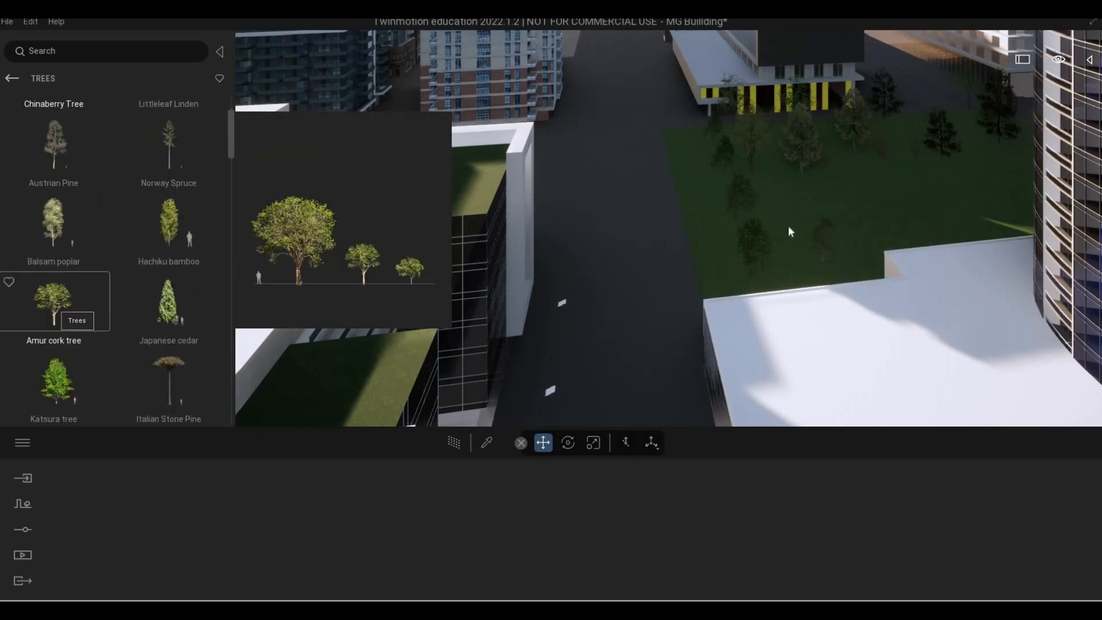
{"action": "left_click", "coordinate": [826, 188]}
{"action": "left_click", "coordinate": [986, 171]}
{"action": "left_click", "coordinate": [975, 211]}
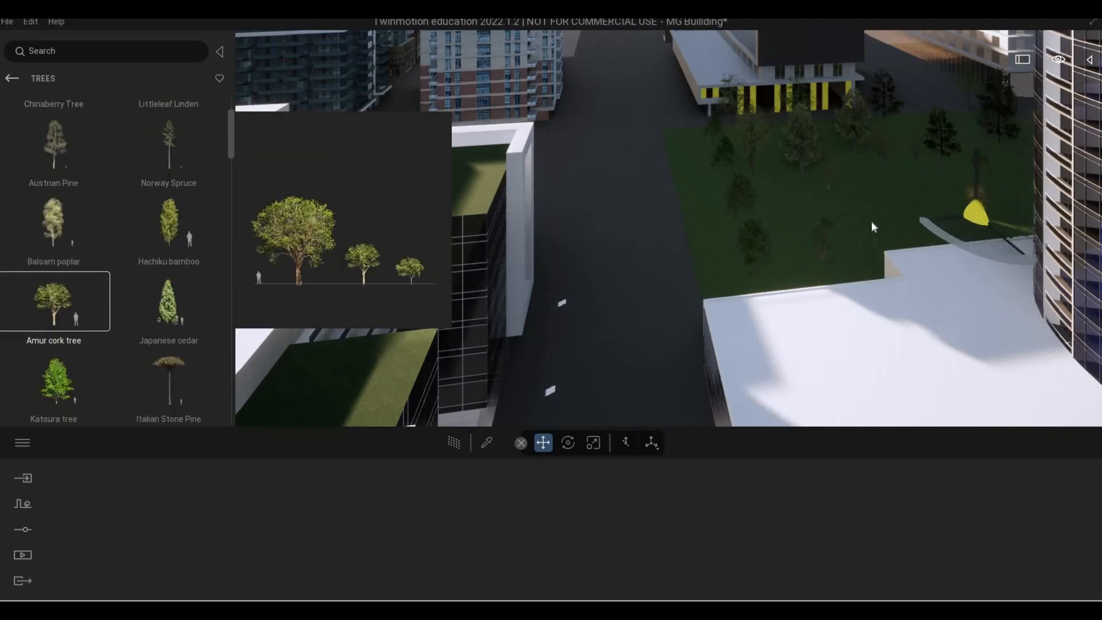
{"action": "left_click", "coordinate": [893, 241]}
{"action": "left_click", "coordinate": [836, 205]}
{"action": "left_click", "coordinate": [867, 205]}
{"action": "key", "text": "Escape"}
Step: Fly back from the planted grass area and examine the street junction in front of the white-roofed glass building
{"action": "key", "text": "s"}
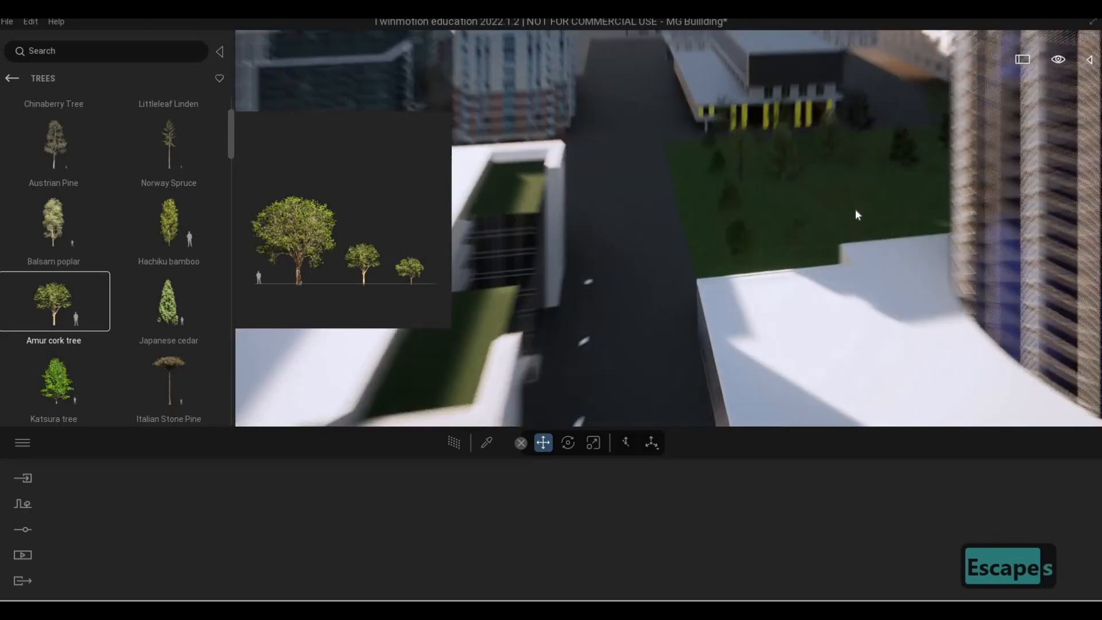
{"action": "key", "text": "Escape"}
{"action": "key", "text": "Escape"}
{"action": "key", "text": "a"}
{"action": "key", "text": "e"}
{"action": "key", "text": "e"}
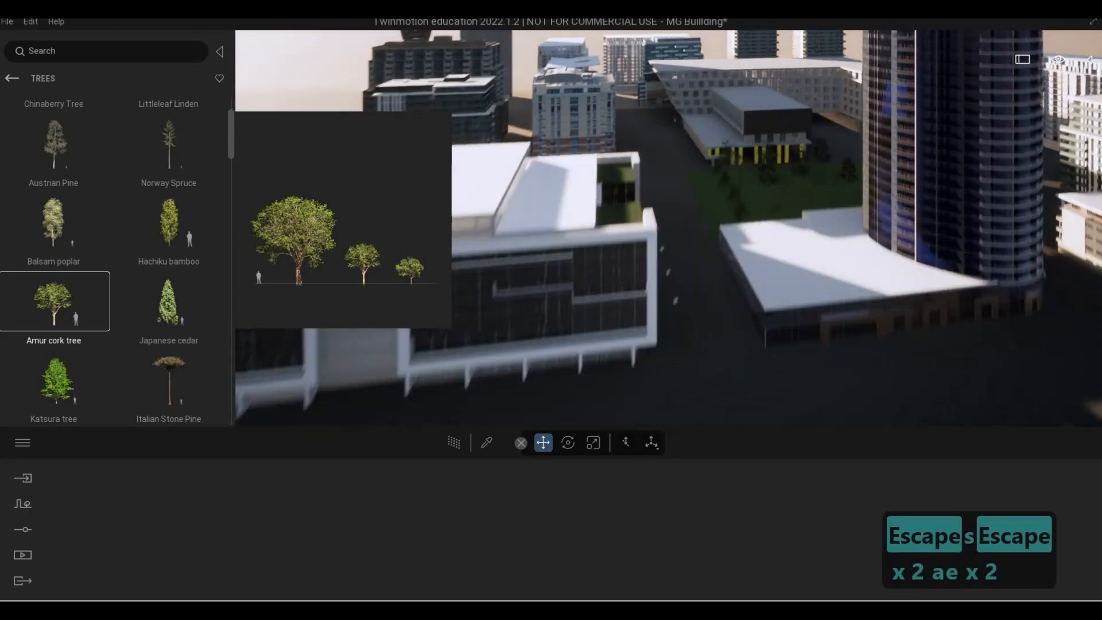
{"action": "key", "text": "d"}
{"action": "key", "text": "w"}
{"action": "key", "text": "w"}
{"action": "key", "text": "w"}
{"action": "key", "text": "d"}
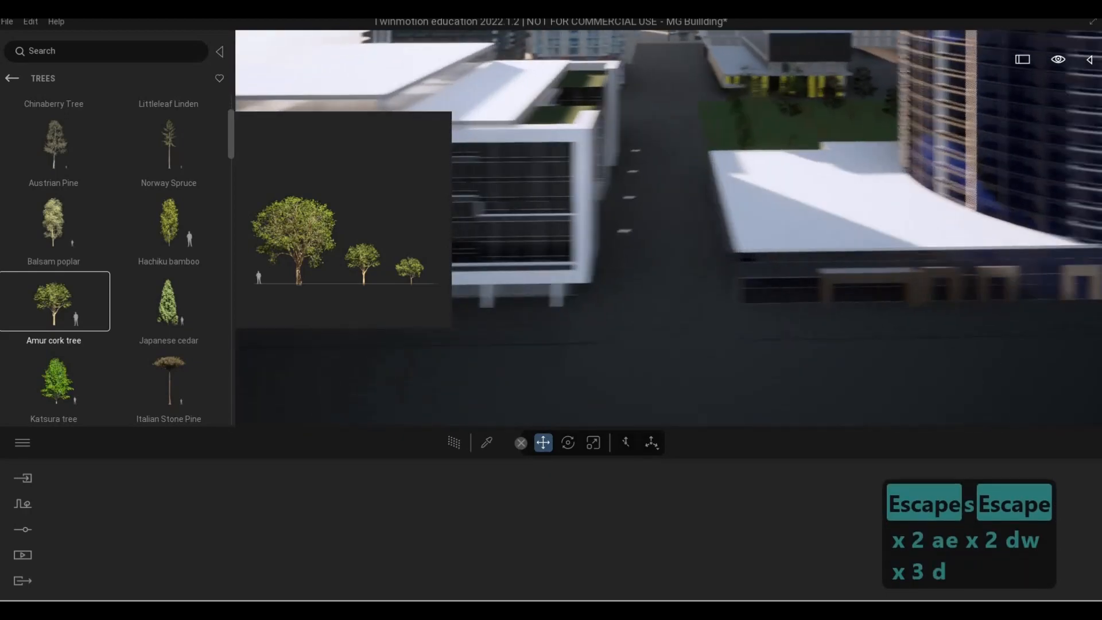
{"action": "key", "text": "w"}
{"action": "key", "text": "a"}
{"action": "key", "text": "d"}
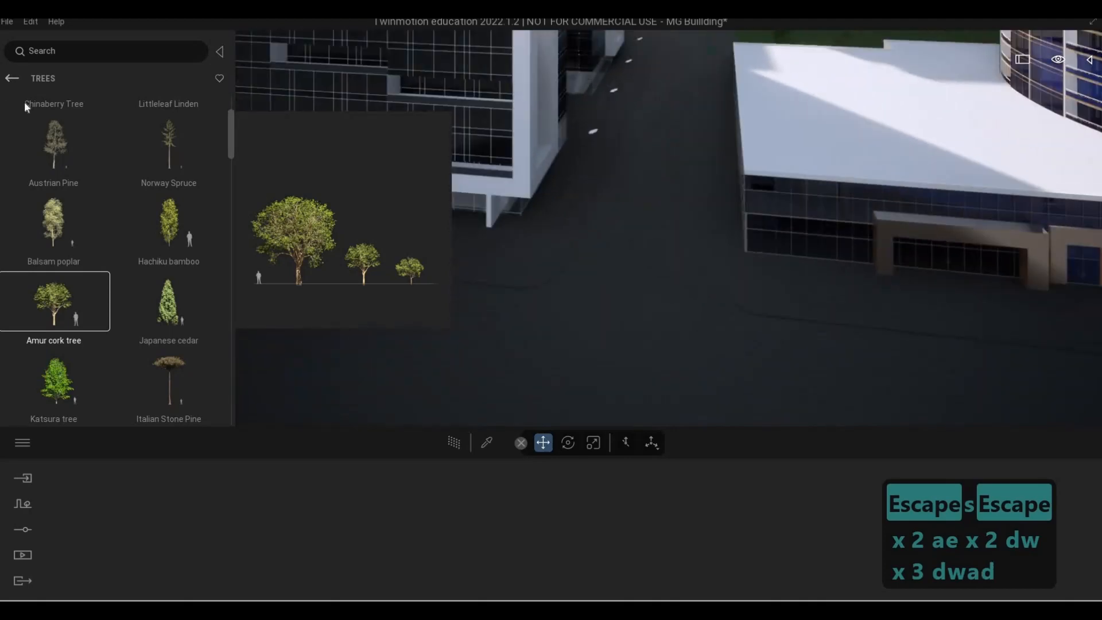
{"action": "key", "text": "s"}
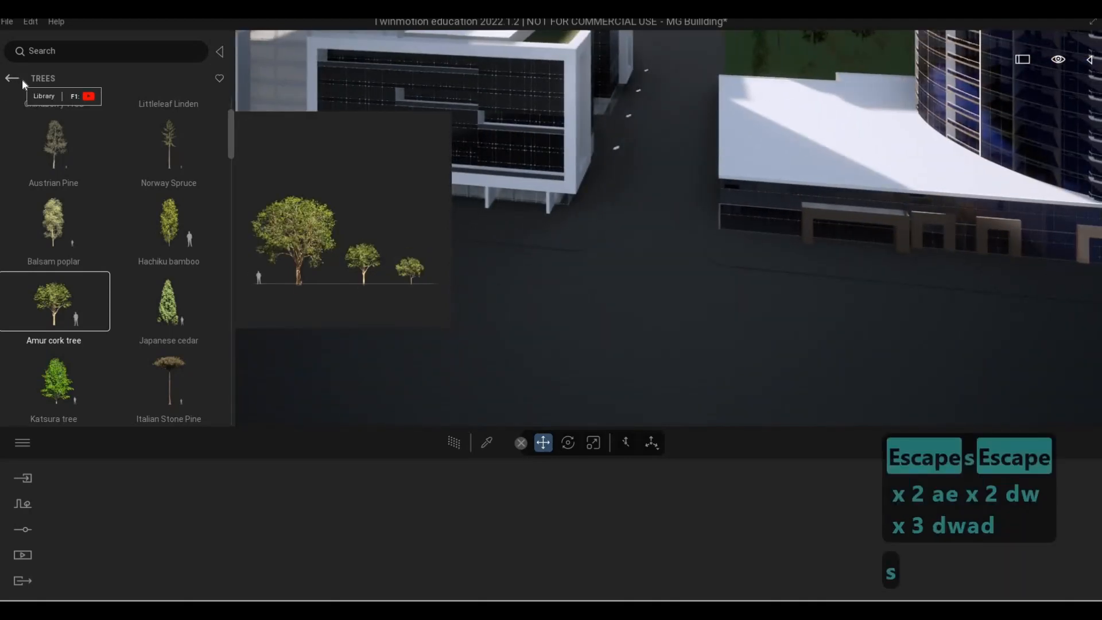
Step: Open the Planters category of the City objects in the asset library
{"action": "left_click", "coordinate": [18, 78]}
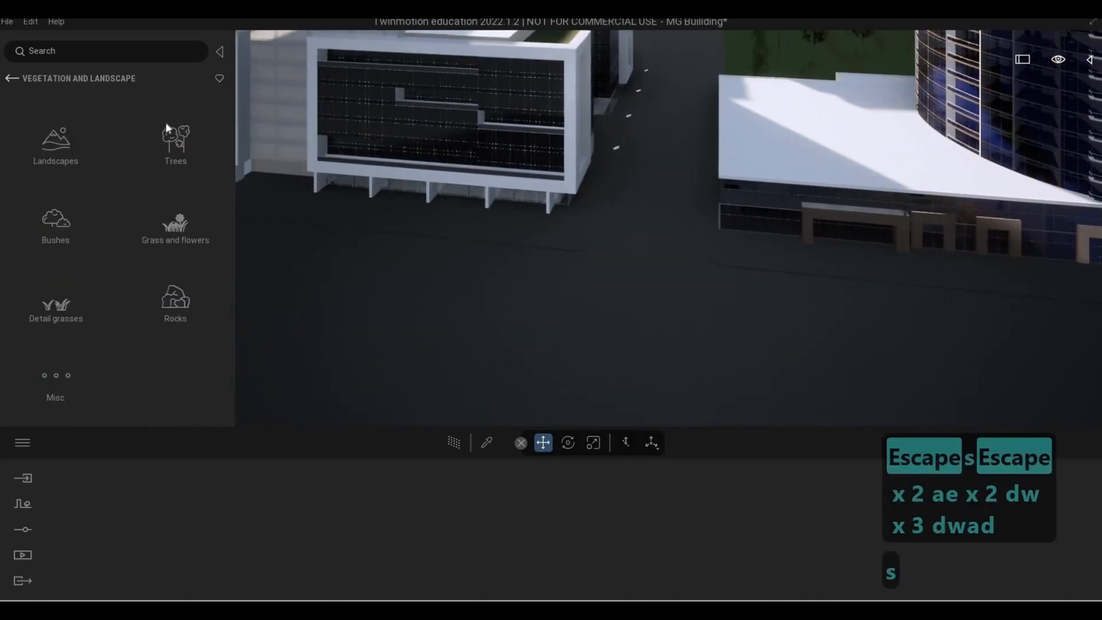
{"action": "left_click", "coordinate": [23, 81]}
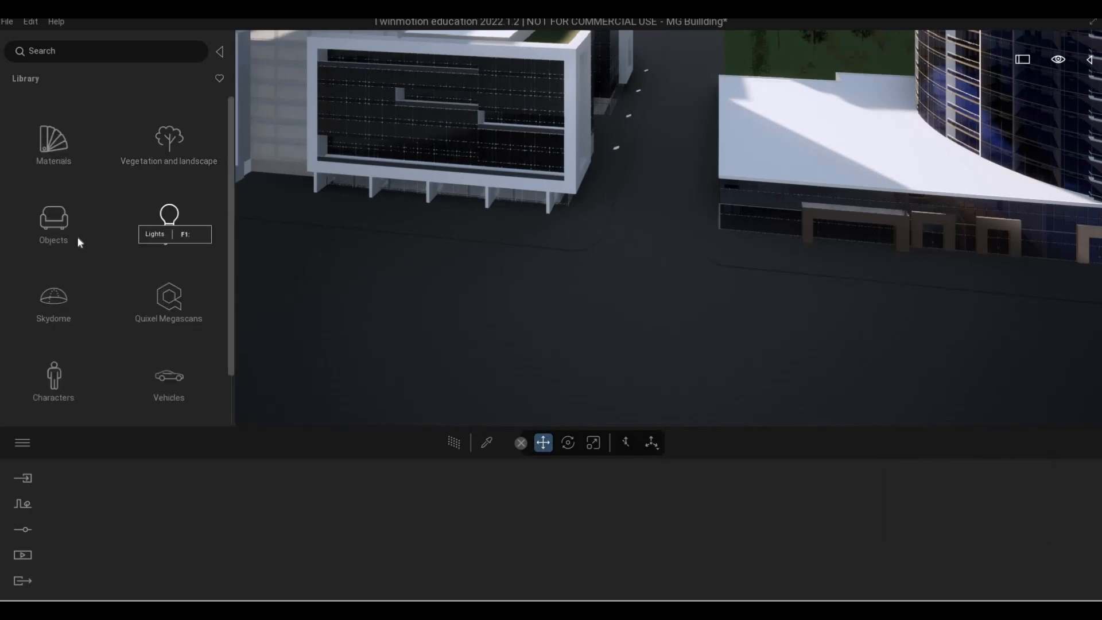
{"action": "left_click", "coordinate": [60, 226]}
{"action": "left_click", "coordinate": [167, 154]}
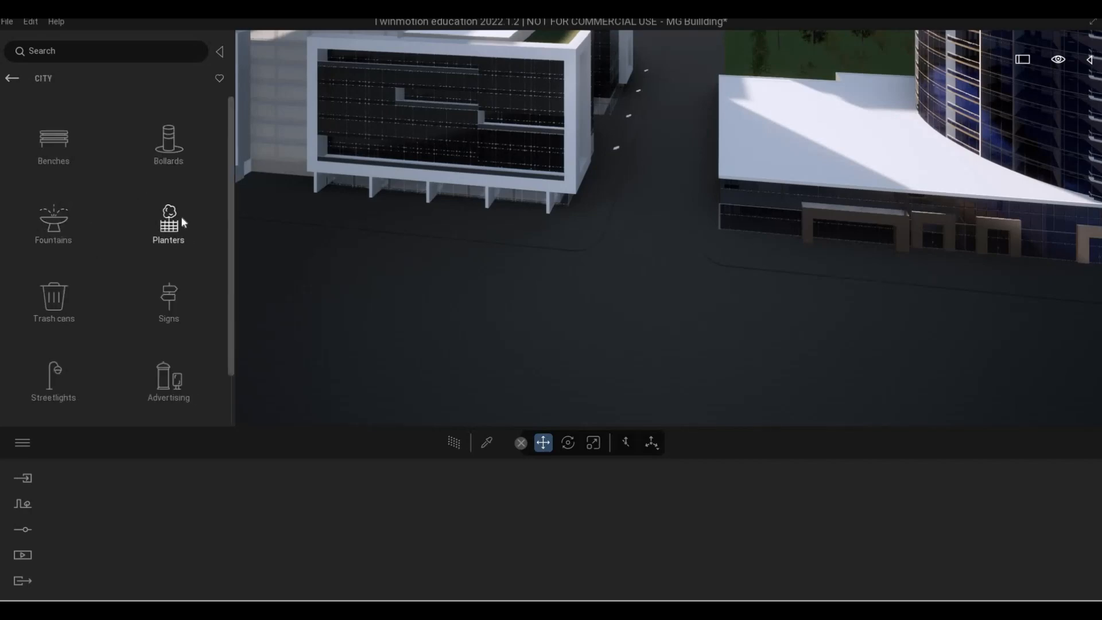
{"action": "left_click", "coordinate": [182, 219]}
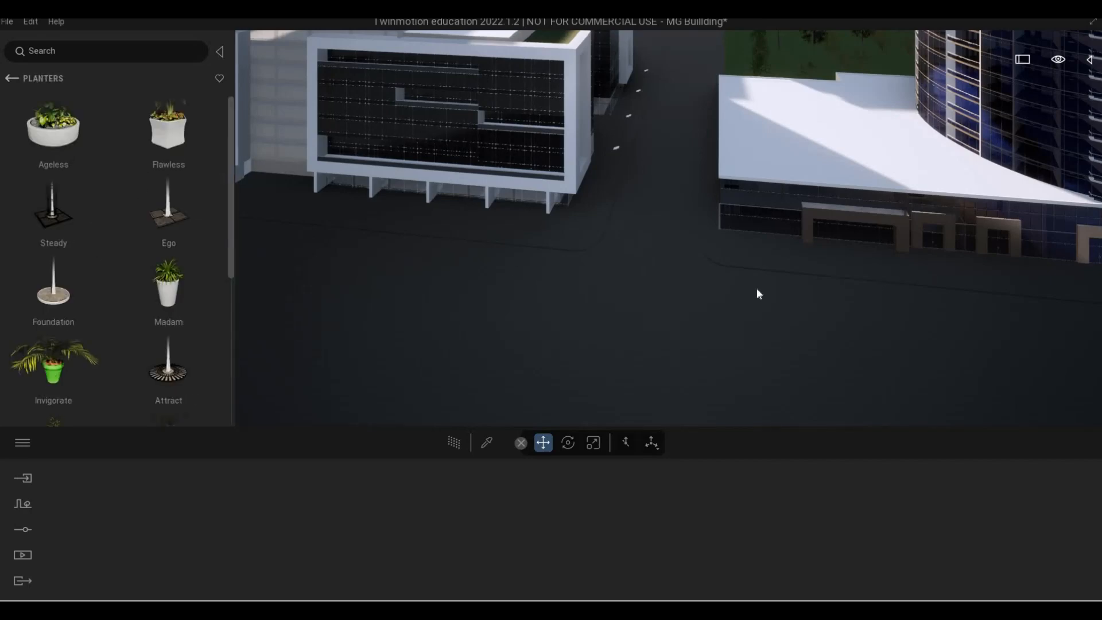
Step: Place one Ego tree planter on the pavement at the corner of the white-roofed glass building and end the placement
{"action": "key", "text": "a"}
{"action": "key", "text": "e"}
{"action": "key", "text": "w"}
{"action": "key", "text": "q"}
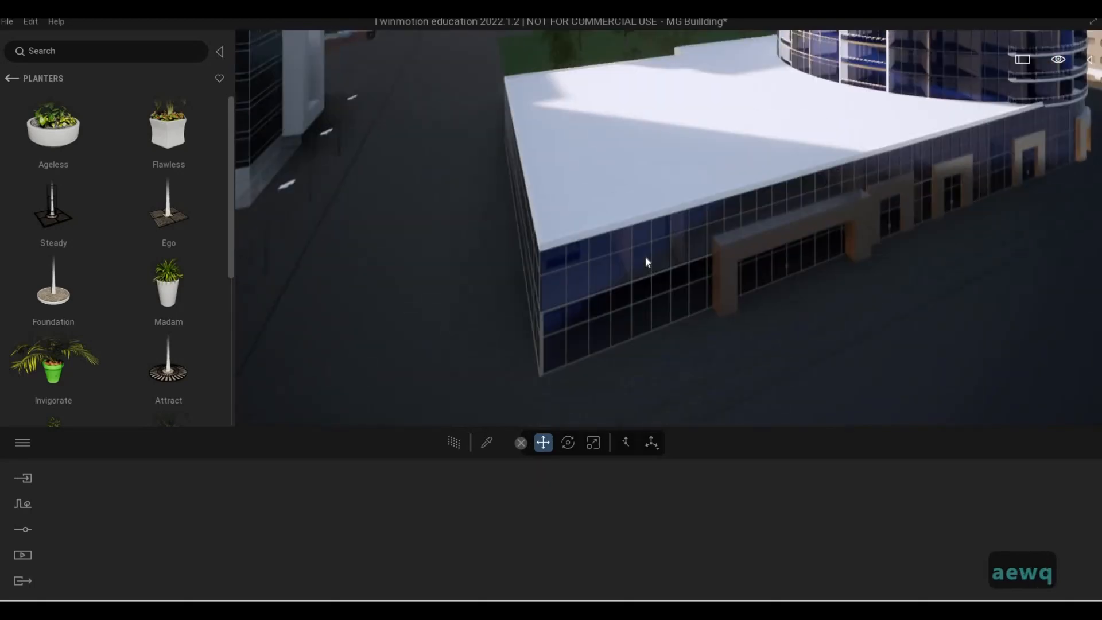
{"action": "key", "text": "e"}
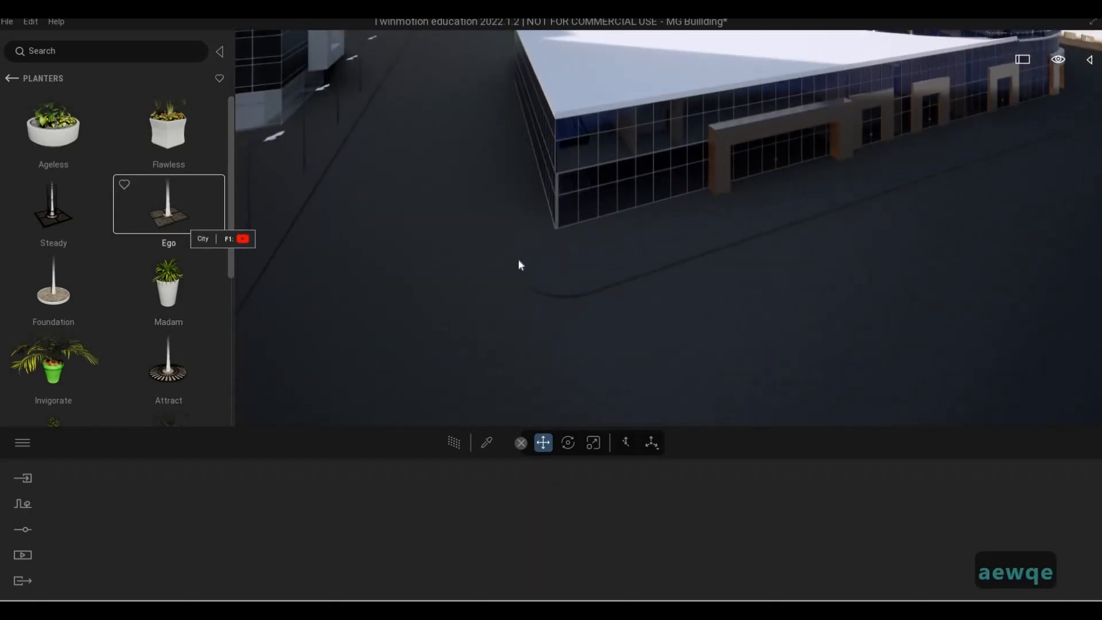
{"action": "left_click_drag", "start_coordinate": [518, 259], "coordinate": [599, 264]}
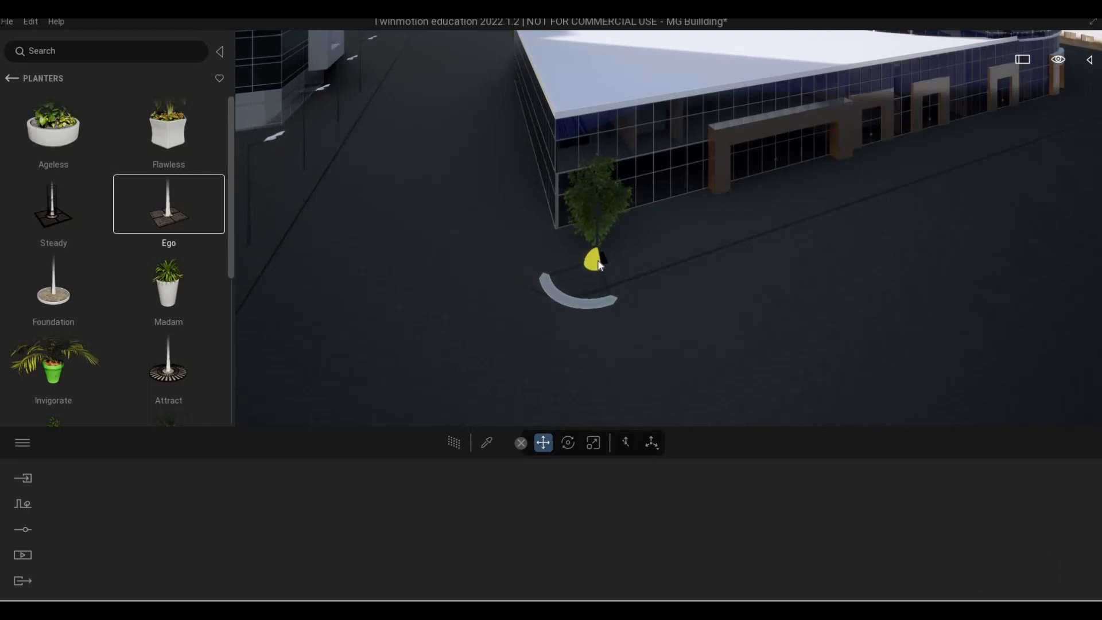
{"action": "key", "text": "Escape"}
{"action": "key", "text": "Escape"}
{"action": "key", "text": "Escape"}
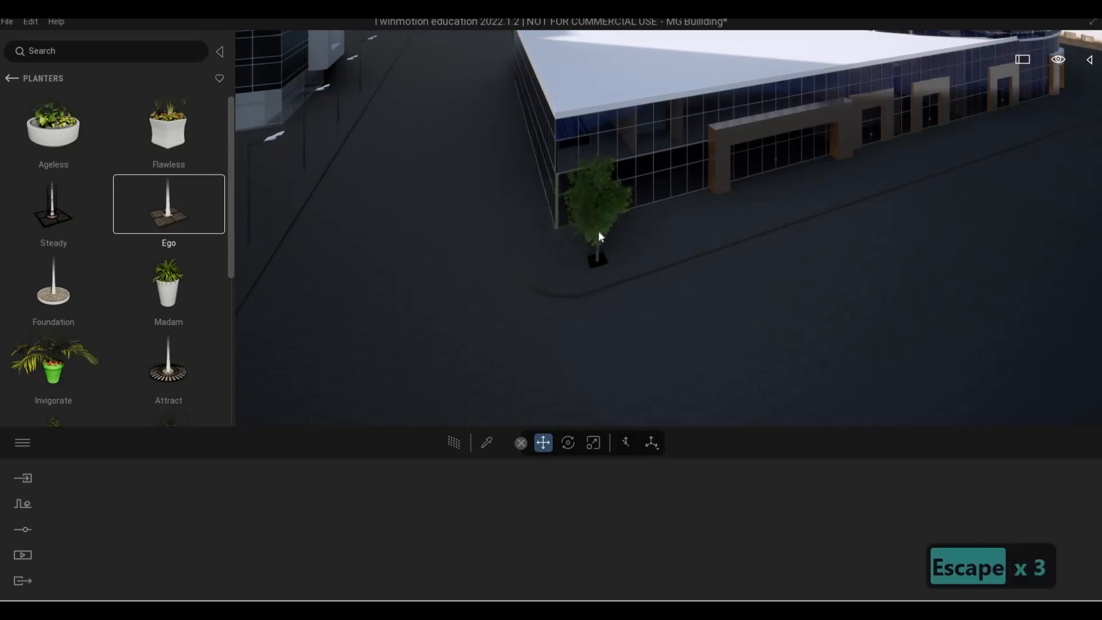
Step: Set the size of the Ego planter's tree at the building corner to 15% and deselect it
{"action": "left_click", "coordinate": [599, 227]}
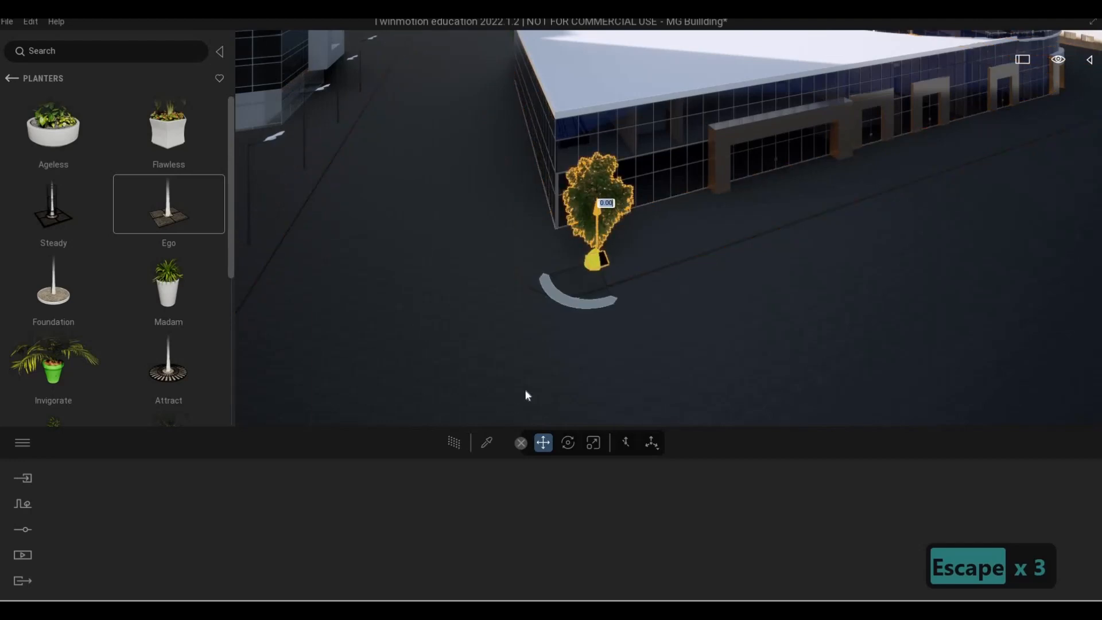
{"action": "key", "text": "e"}
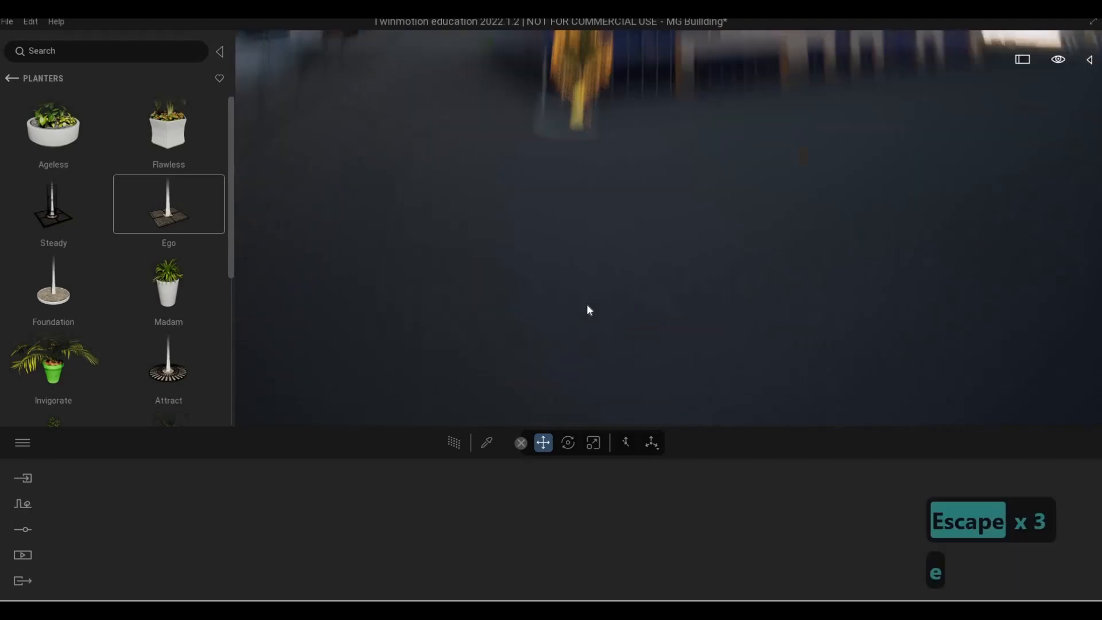
{"action": "key", "text": "q"}
{"action": "key", "text": "e"}
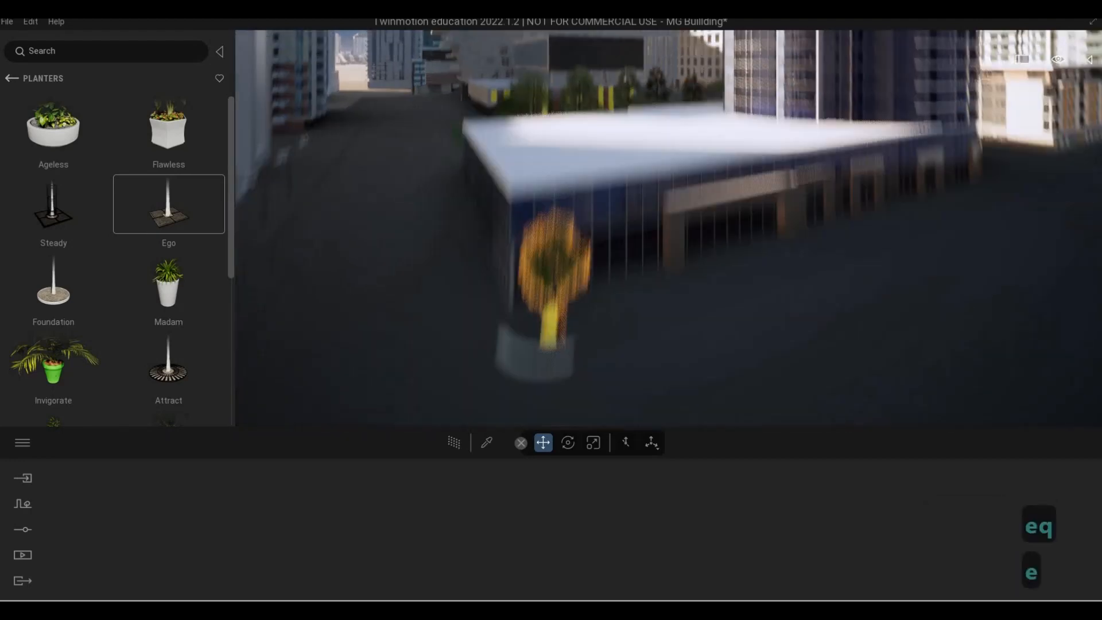
{"action": "key", "text": "Escape"}
{"action": "key", "text": "Escape"}
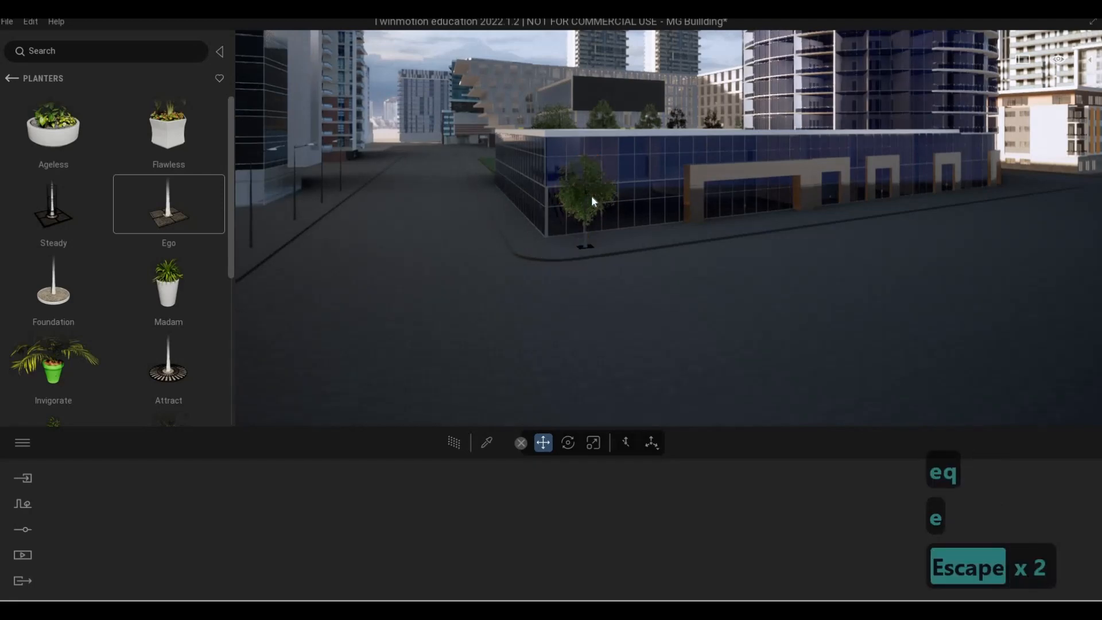
{"action": "left_click", "coordinate": [592, 195]}
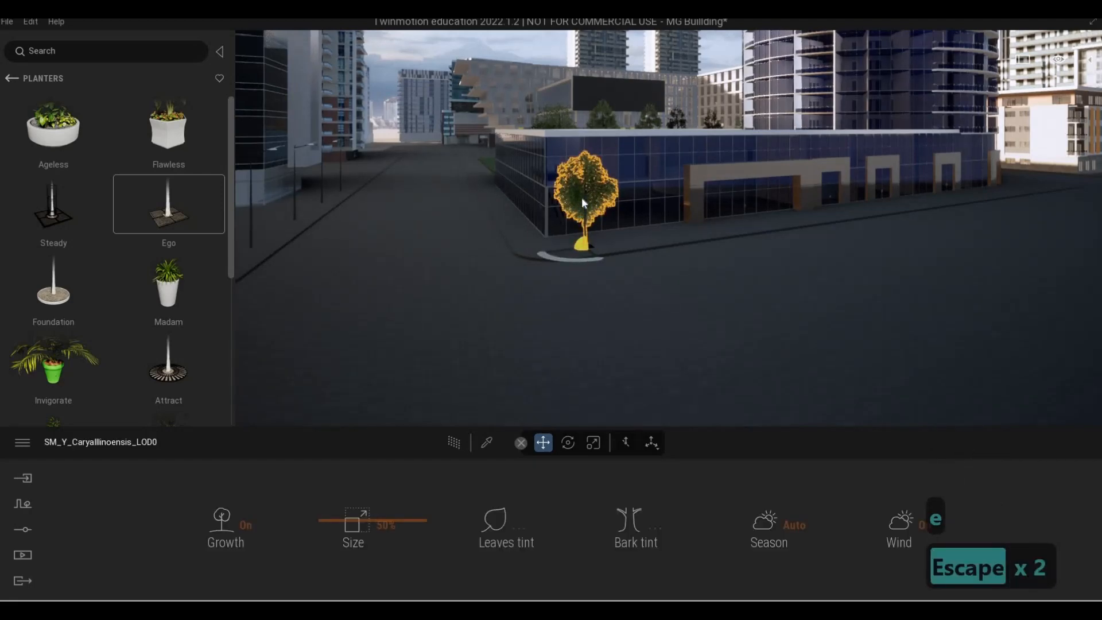
{"action": "left_click_drag", "start_coordinate": [350, 524], "coordinate": [348, 552]}
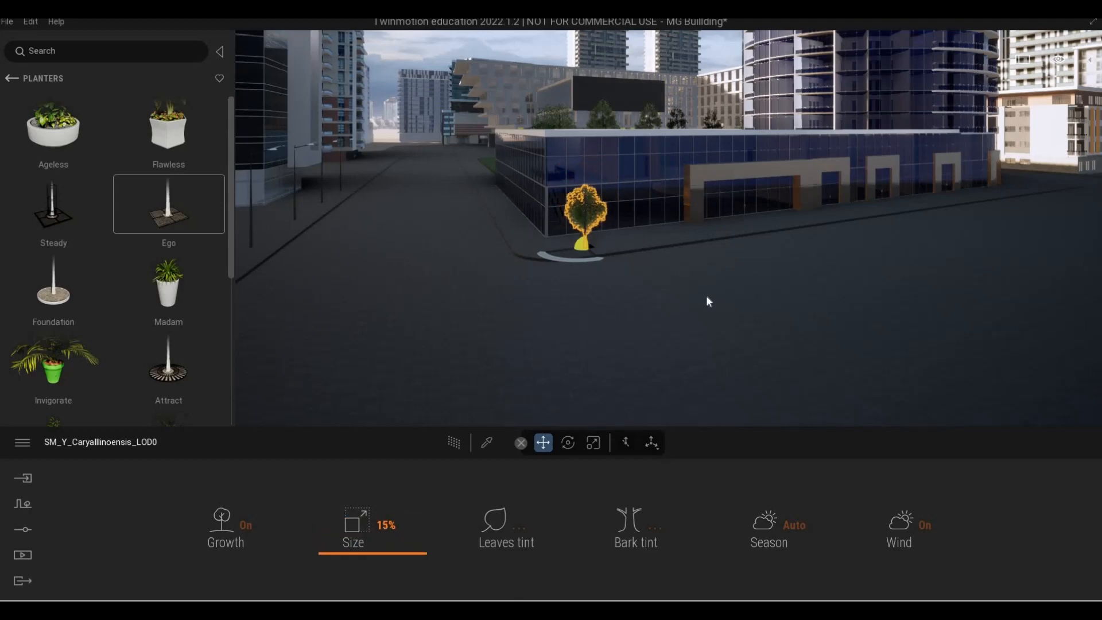
{"action": "key", "text": "Escape"}
{"action": "key", "text": "Escape"}
Step: Fly around the white-roofed glass building and examine the corner planter and the pavement along the entrance facade
{"action": "key", "text": "d"}
{"action": "key", "text": "w"}
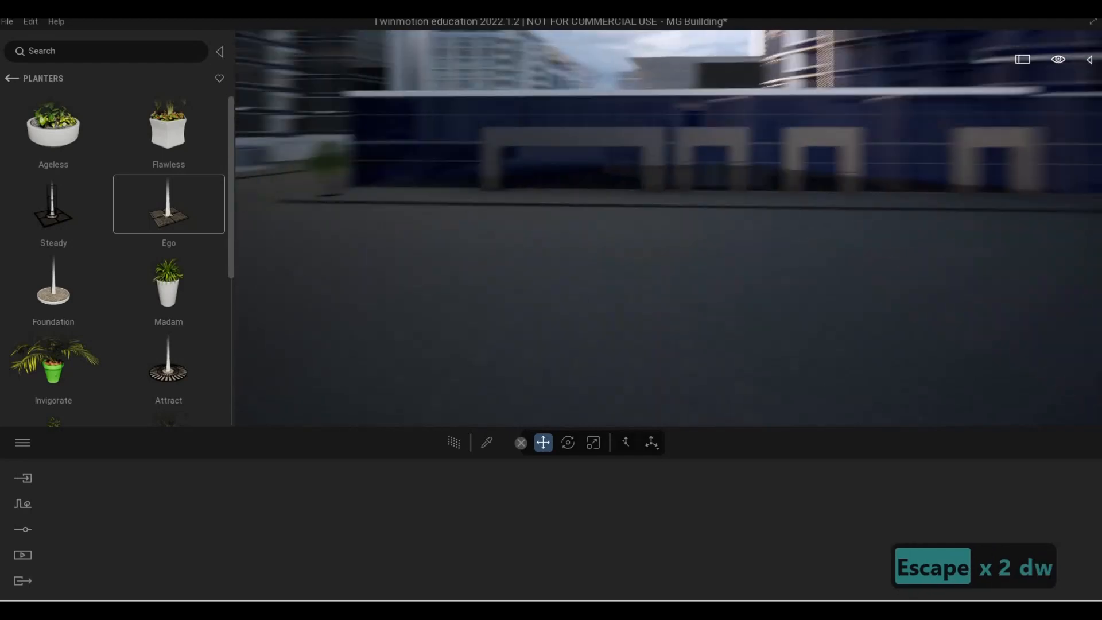
{"action": "key", "text": "w"}
{"action": "key", "text": "a"}
{"action": "key", "text": "q"}
{"action": "key", "text": "d"}
{"action": "key", "text": "e"}
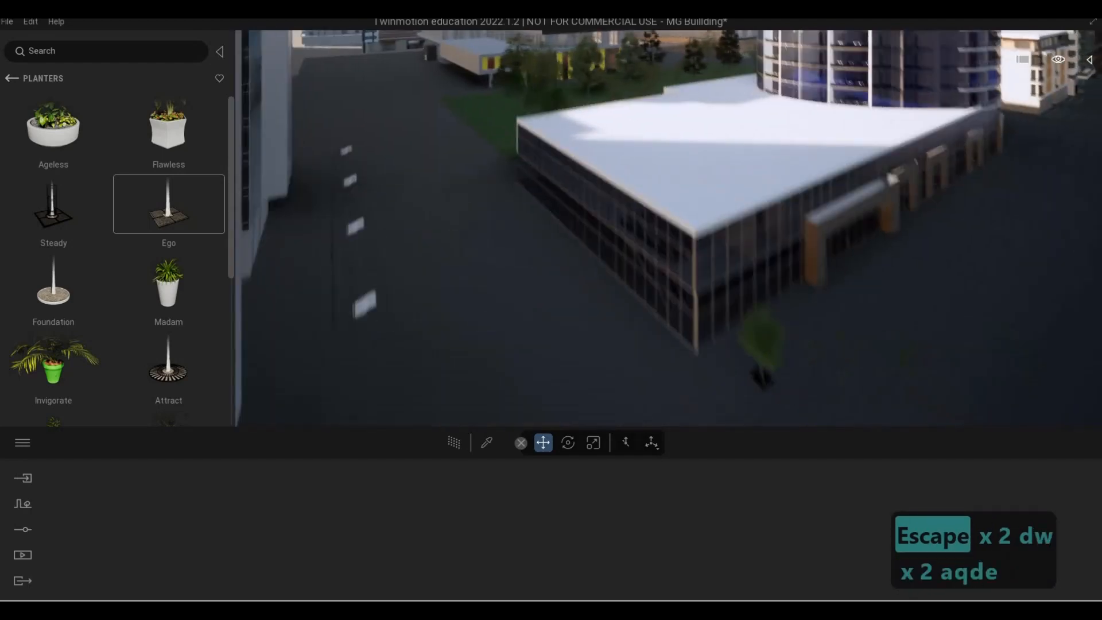
{"action": "key", "text": "w"}
{"action": "key", "text": "q"}
{"action": "key", "text": "s"}
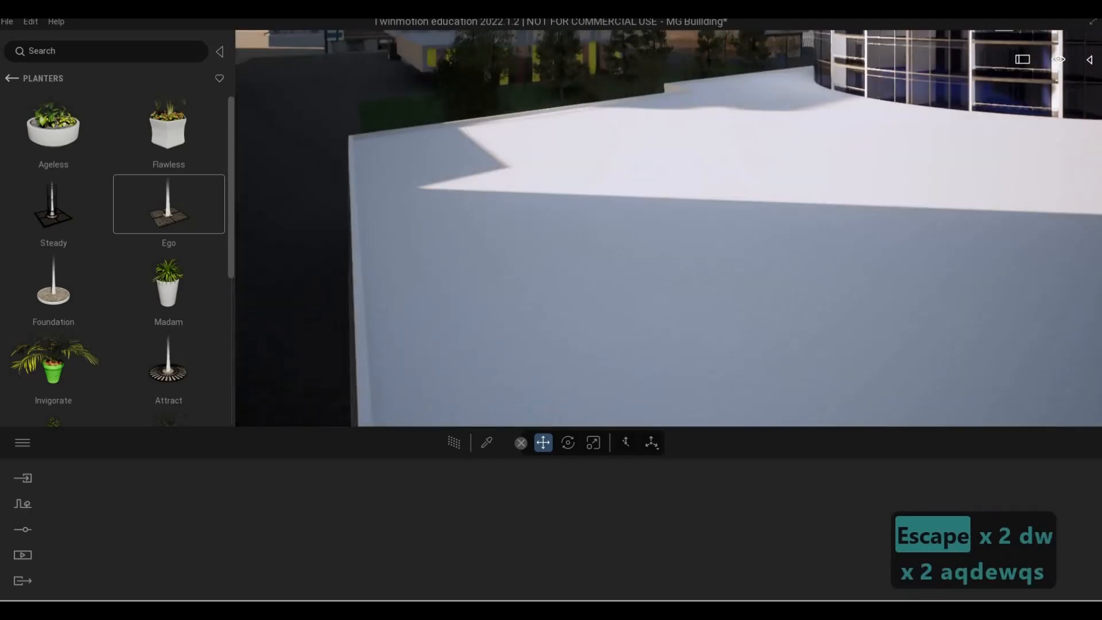
{"action": "key", "text": "s"}
{"action": "key", "text": "d"}
{"action": "key", "text": "e"}
{"action": "key", "text": "w"}
{"action": "key", "text": "w"}
{"action": "key", "text": "w"}
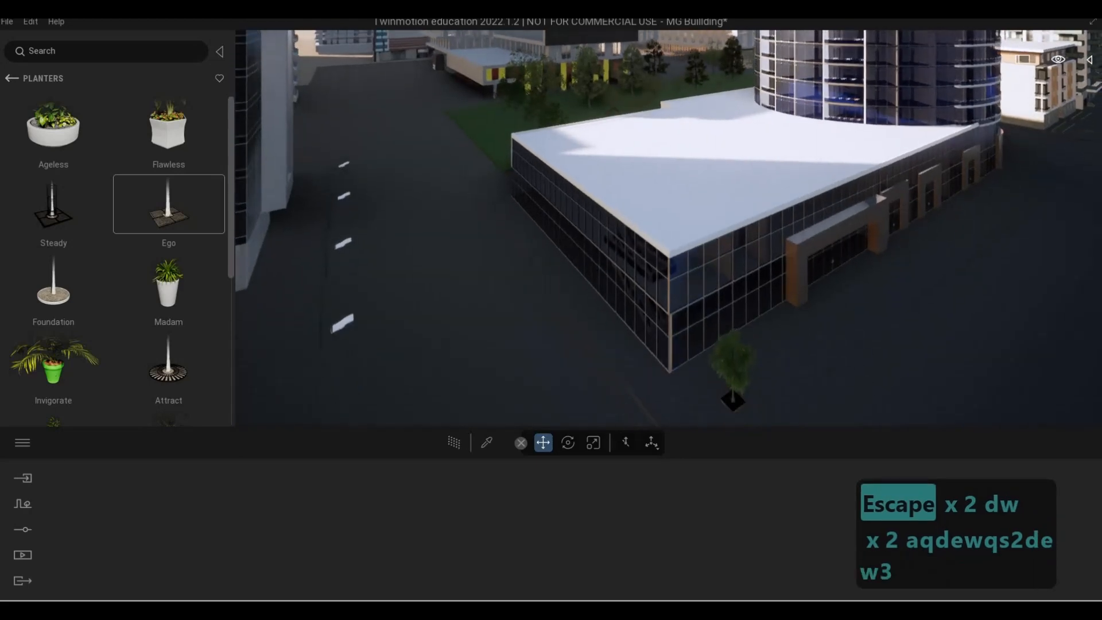
{"action": "key", "text": "w"}
{"action": "key", "text": "d"}
{"action": "key", "text": "w"}
{"action": "key", "text": "w"}
{"action": "key", "text": "d"}
{"action": "key", "text": "w"}
{"action": "key", "text": "e"}
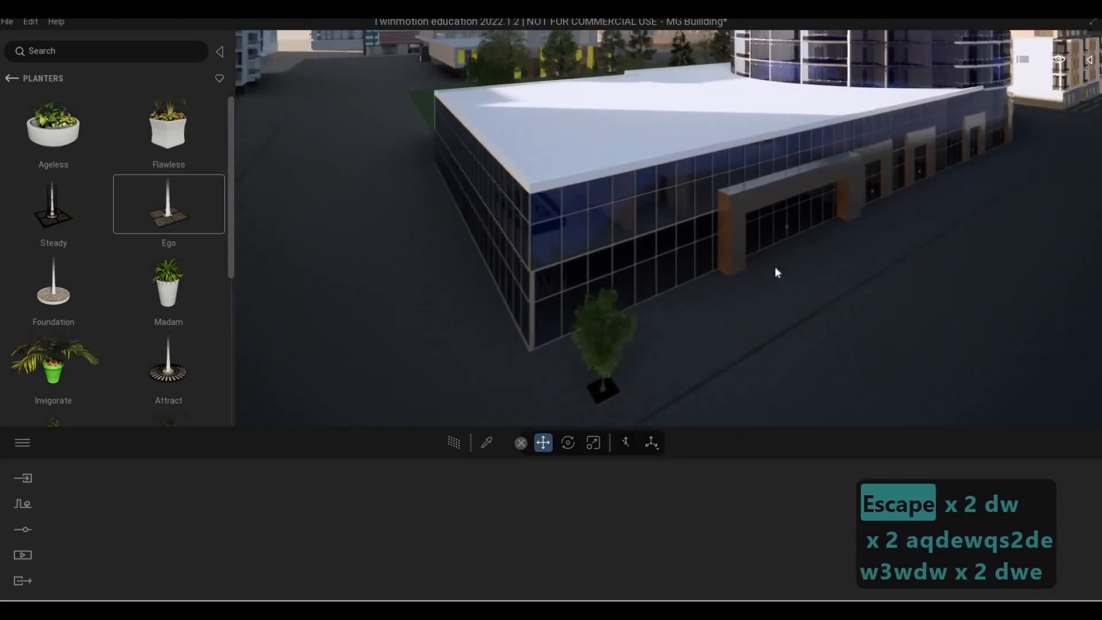
{"action": "key", "text": "e"}
Step: Move the corner tree planter slightly closer to the kerb and deselect it
{"action": "left_click", "coordinate": [629, 365]}
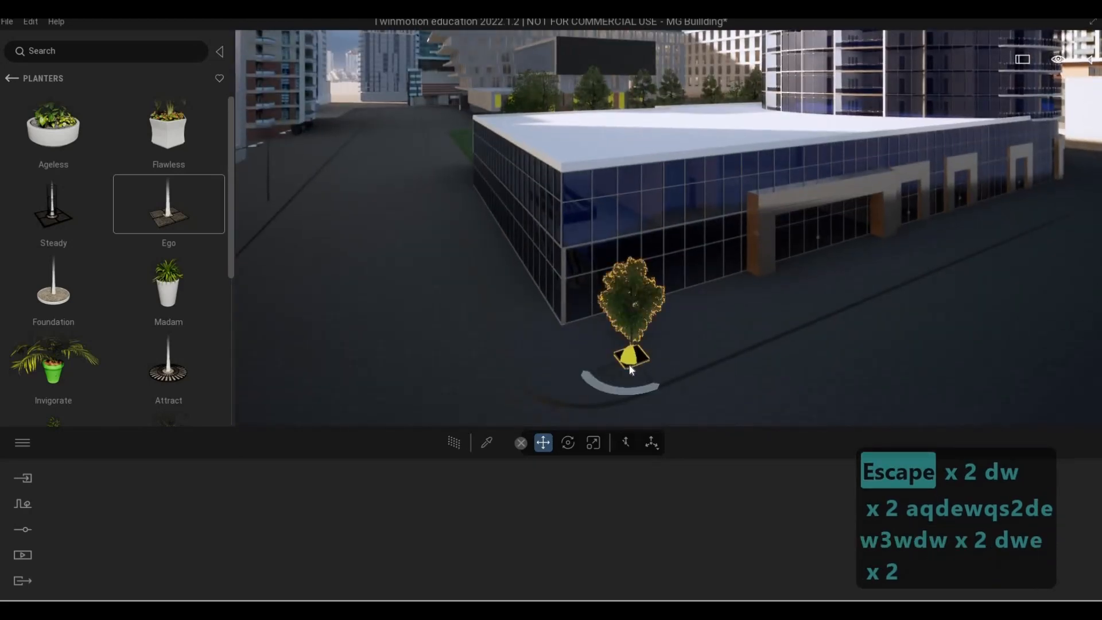
{"action": "left_click_drag", "start_coordinate": [638, 374], "coordinate": [647, 381]}
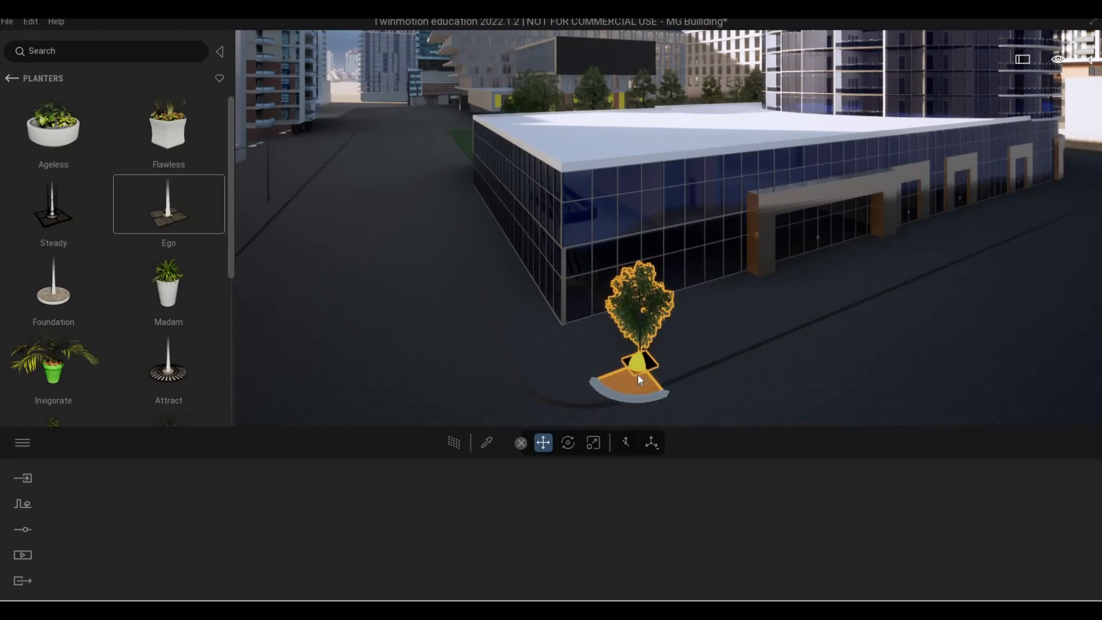
{"action": "key", "text": "Escape"}
{"action": "key", "text": "Escape"}
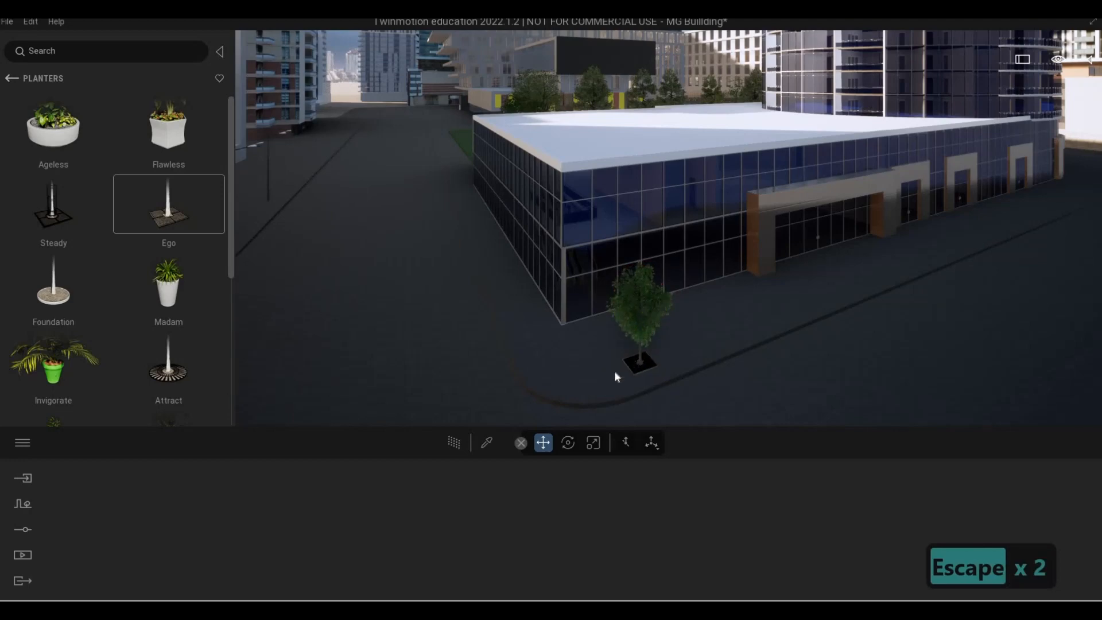
Step: Copy the corner planter along the entrance facade as one instance with 10 m spacing
{"action": "left_click", "coordinate": [613, 370]}
{"action": "left_click_drag", "start_coordinate": [604, 373], "coordinate": [764, 343], "text": "alt"}
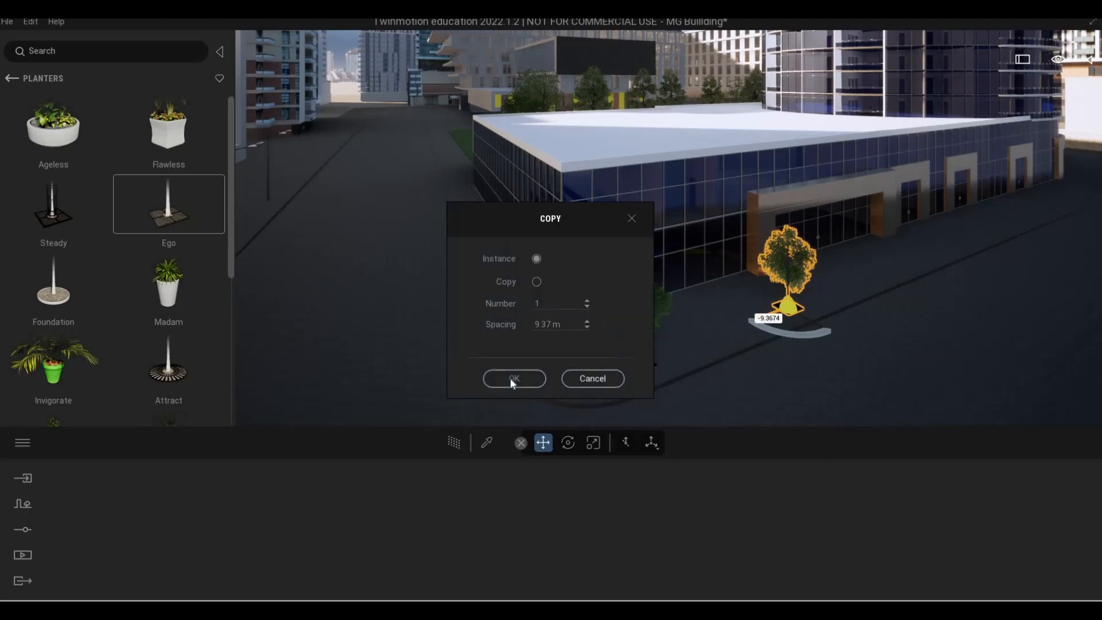
{"action": "key", "text": "Tab"}
{"action": "type", "text": "10"}
{"action": "key", "text": "Return"}
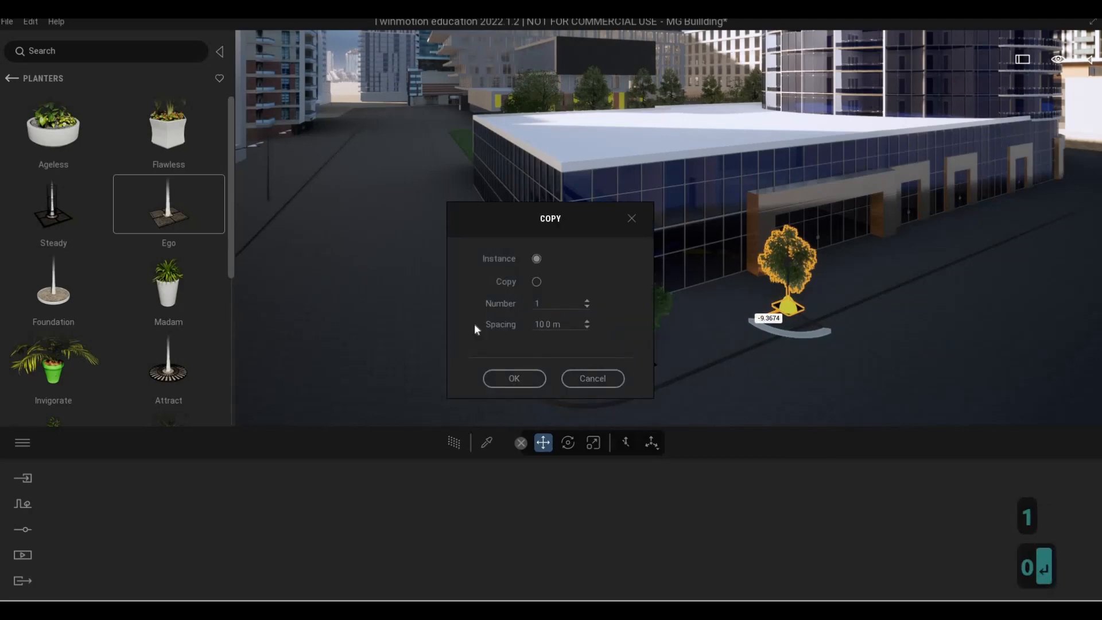
{"action": "key", "text": "Escape"}
{"action": "left_click", "coordinate": [494, 374]}
Step: Copy the second tree planter past the main entrance as one instance, about 15 m further along the facade
{"action": "key", "text": "d"}
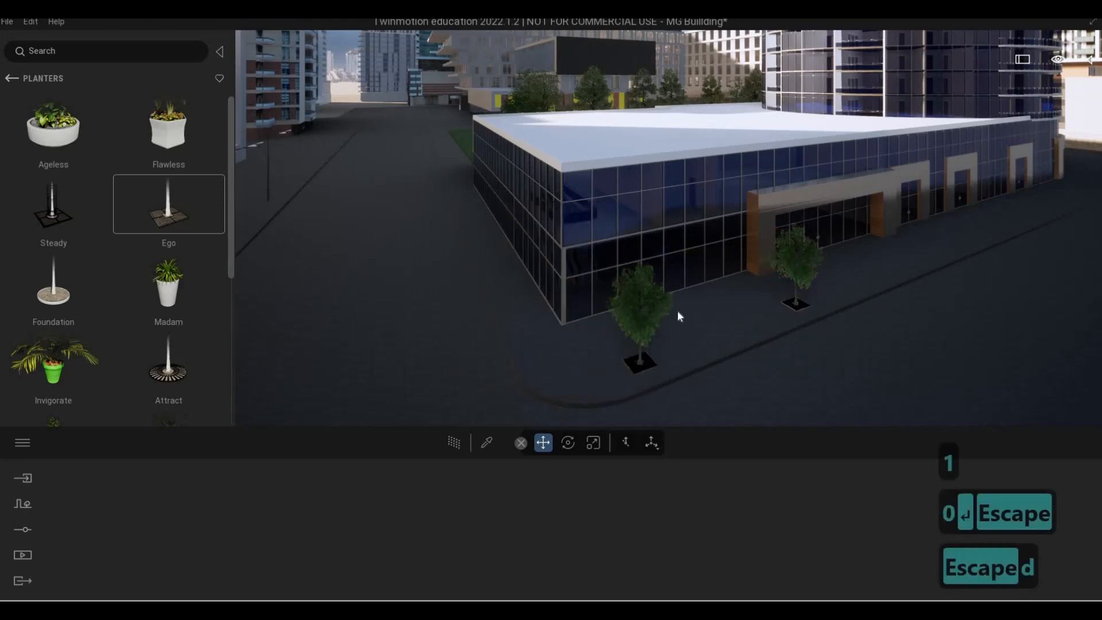
{"action": "key", "text": "w"}
{"action": "key", "text": "d"}
{"action": "left_click_drag", "start_coordinate": [625, 325], "coordinate": [848, 287], "text": "shift"}
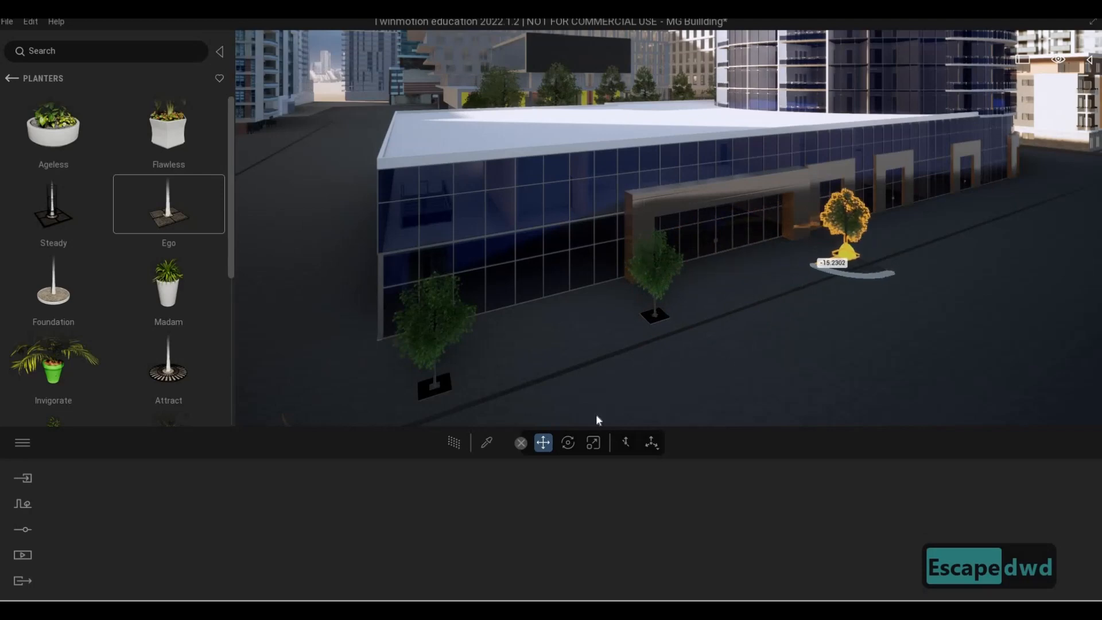
{"action": "left_click", "coordinate": [529, 376]}
Step: Copy the planter beyond the main entrance along the kerb as three instances with 10 m spacing and deselect them
{"action": "key", "text": "d"}
{"action": "key", "text": "d"}
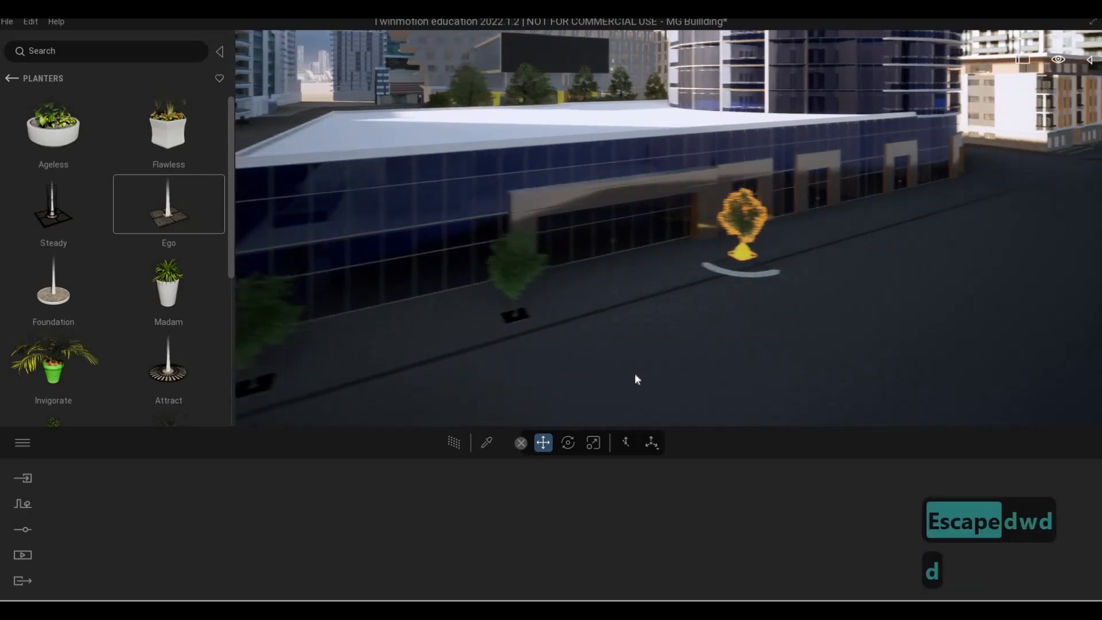
{"action": "key", "text": "w"}
{"action": "key", "text": "q"}
{"action": "key", "text": "d"}
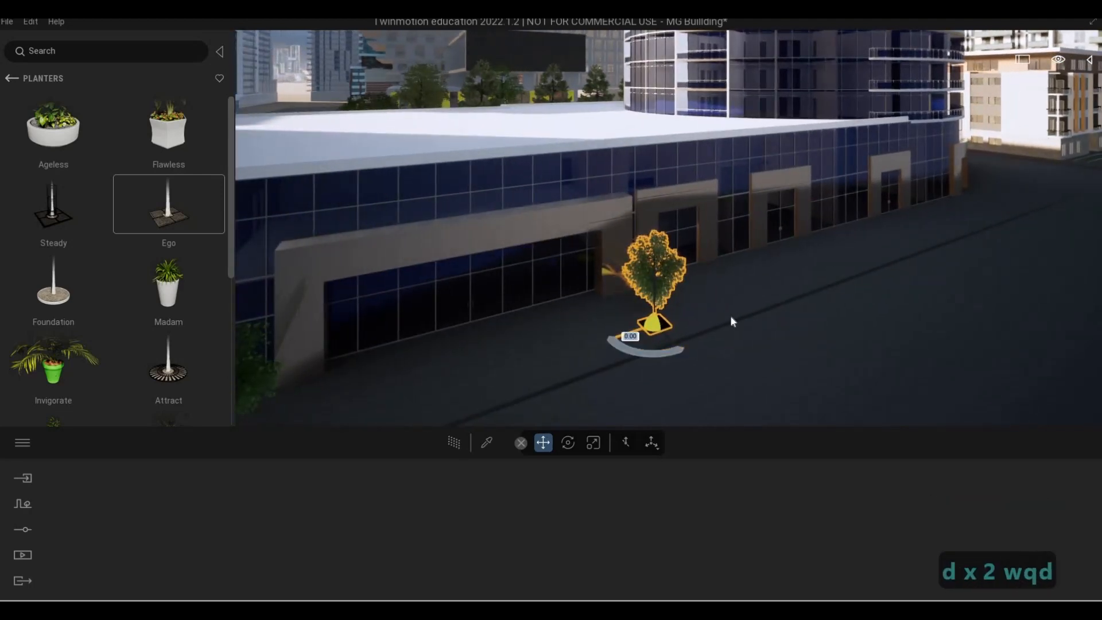
{"action": "left_click_drag", "start_coordinate": [621, 336], "coordinate": [740, 304], "text": "shift"}
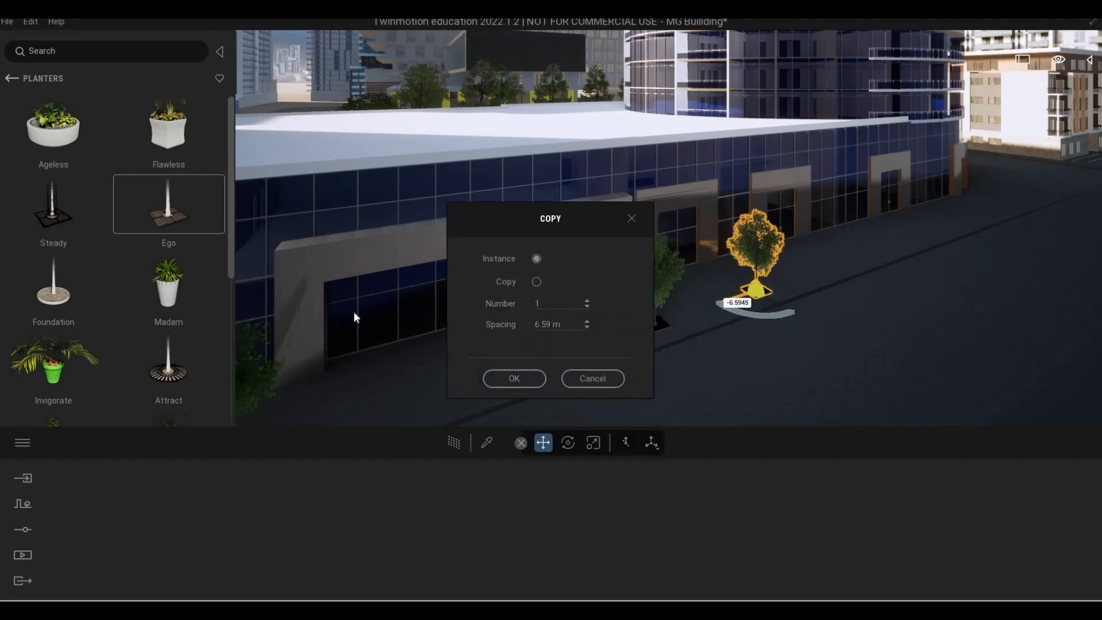
{"action": "type", "text": "3"}
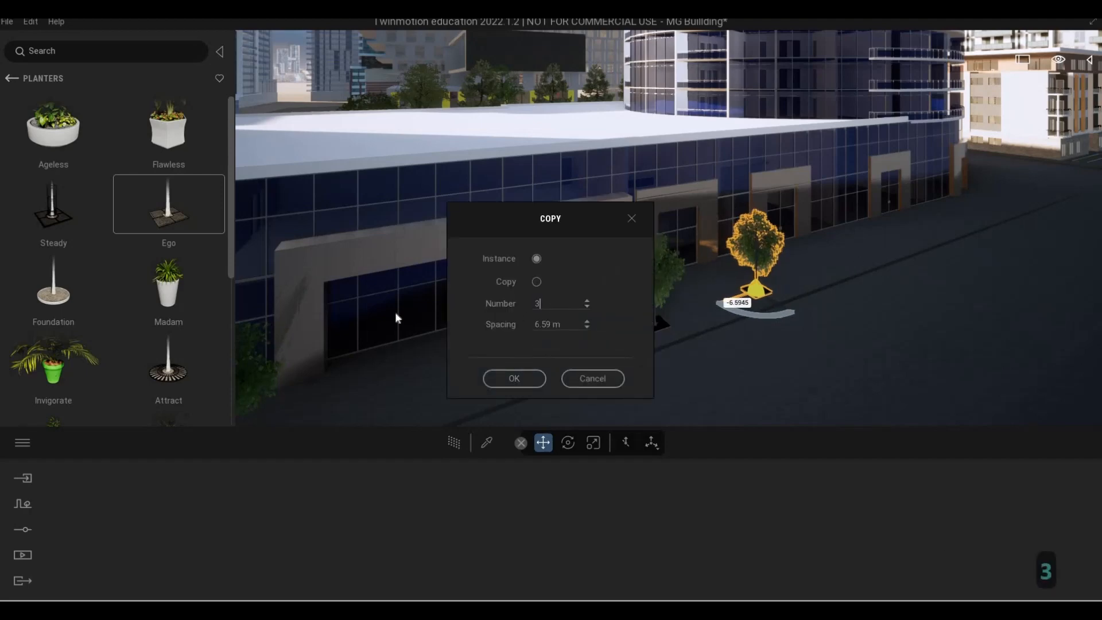
{"action": "key", "text": "Tab"}
{"action": "type", "text": "10"}
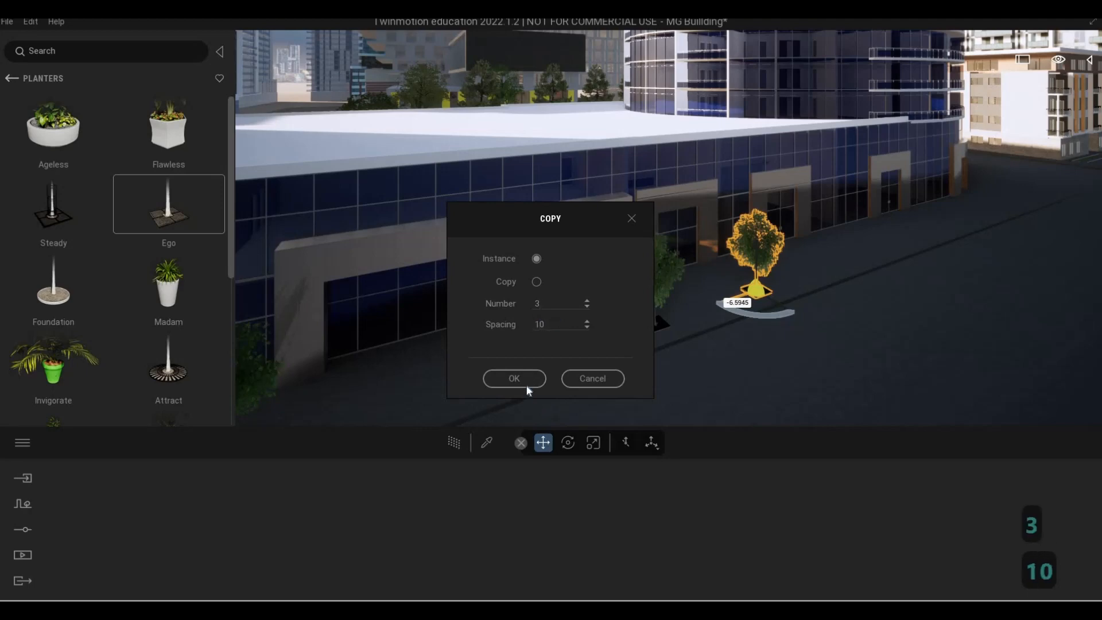
{"action": "left_click", "coordinate": [527, 383]}
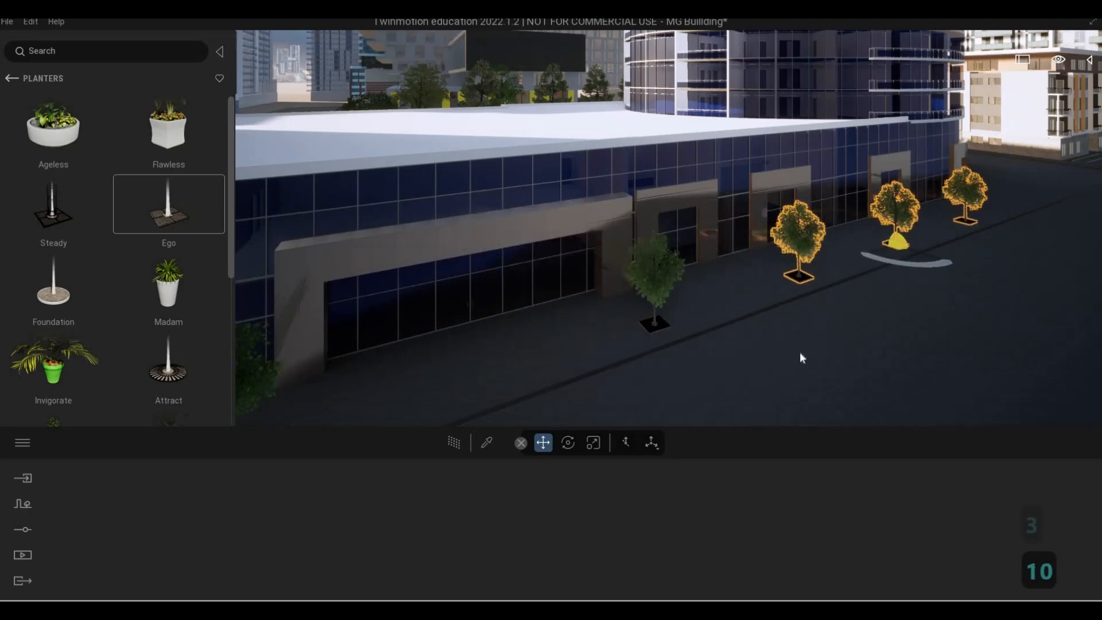
{"action": "key", "text": "Escape"}
Step: Copy the last planter towards the round glass tower's street corner as two instances with 10 m spacing and deselect them
{"action": "key", "text": "d"}
{"action": "key", "text": "w"}
{"action": "key", "text": "q"}
{"action": "key", "text": "d"}
{"action": "key", "text": "s"}
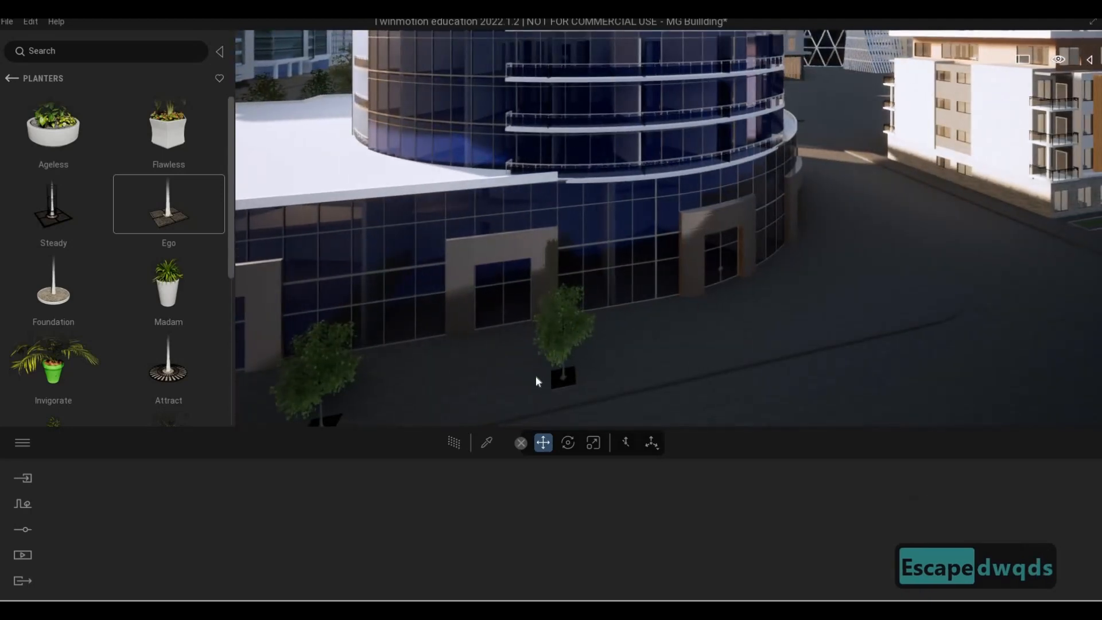
{"action": "left_click", "coordinate": [537, 381]}
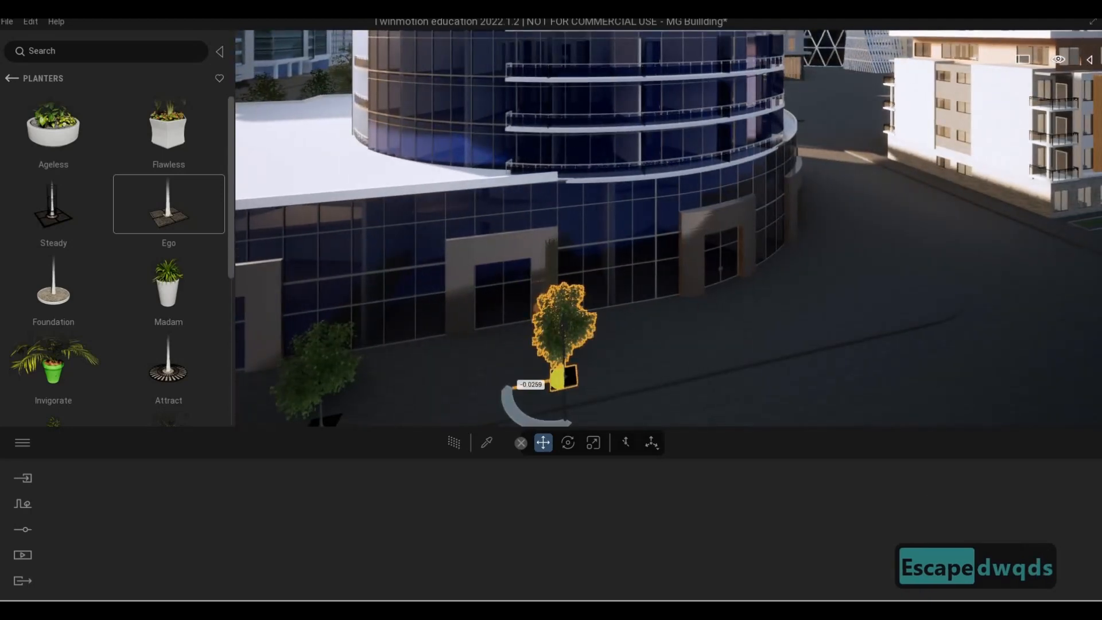
{"action": "left_click_drag", "start_coordinate": [556, 297], "coordinate": [691, 282], "text": "shift"}
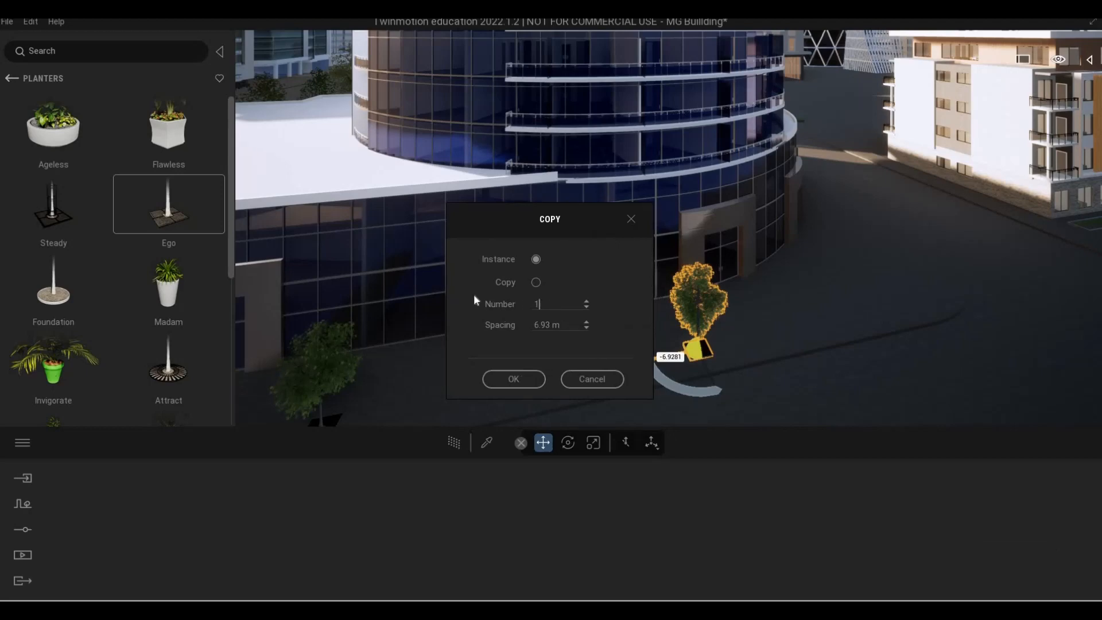
{"action": "type", "text": "2"}
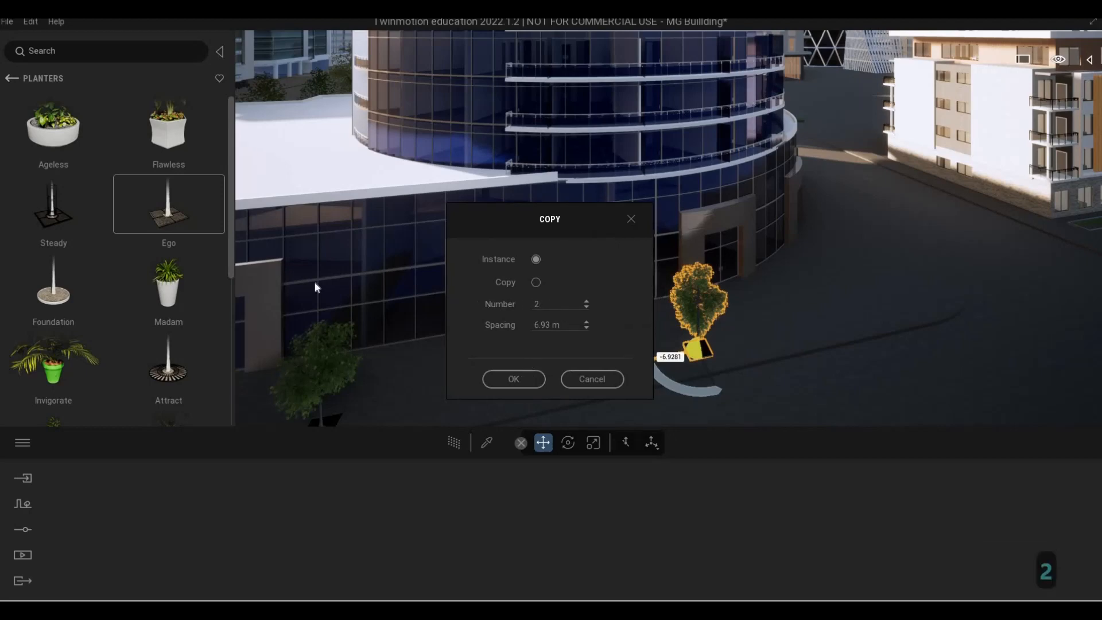
{"action": "type", "text": "10"}
{"action": "key", "text": "Return"}
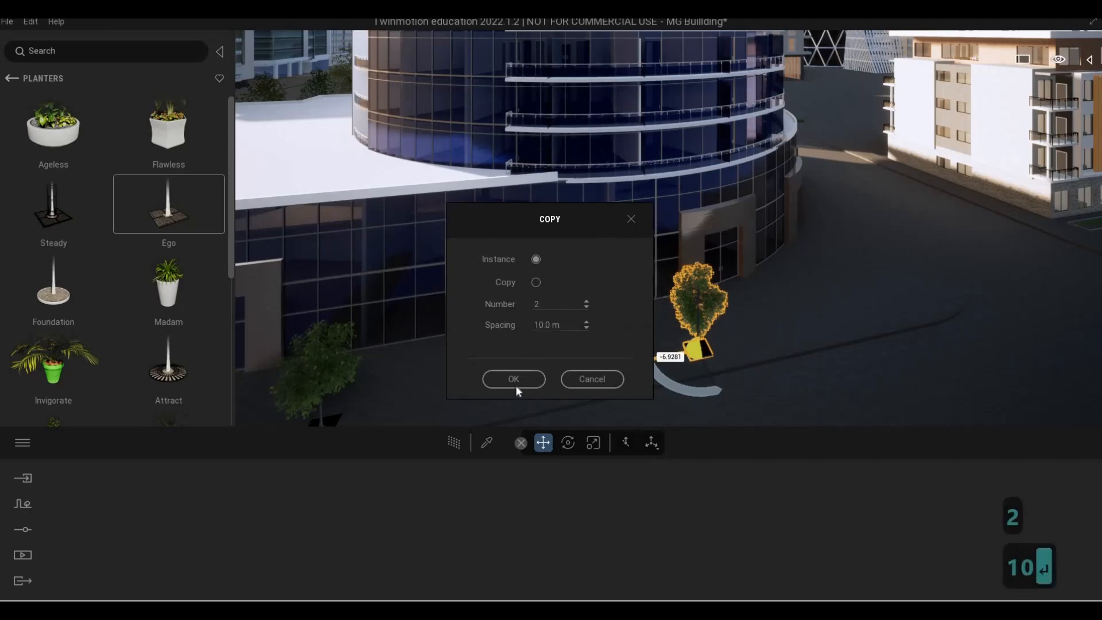
{"action": "key", "text": "Escape"}
{"action": "key", "text": "Escape"}
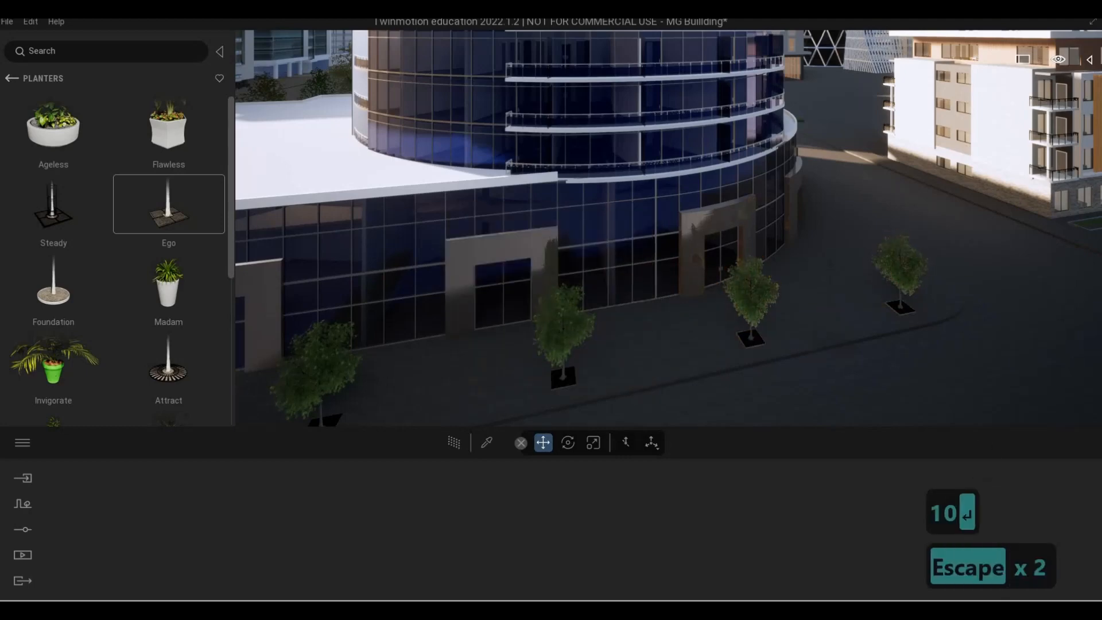
Step: Copy the street-corner planter across the road to the pavement of building 168 as one instance, about 27.4 m away
{"action": "key", "text": "d"}
{"action": "key", "text": "s"}
{"action": "key", "text": "a"}
{"action": "key", "text": "e"}
{"action": "key", "text": "w"}
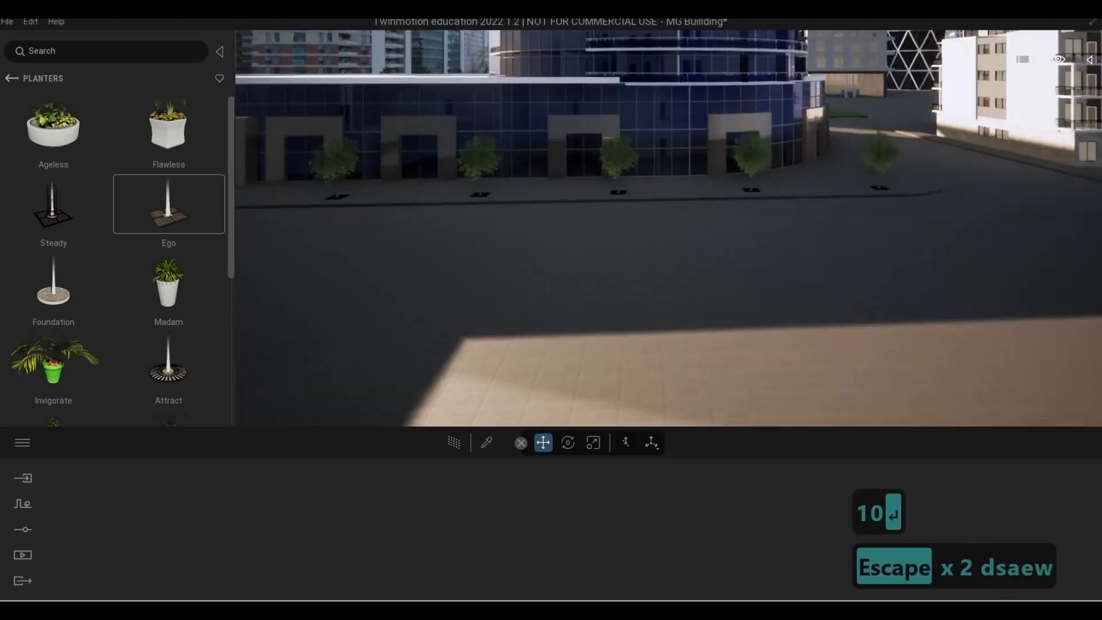
{"action": "key", "text": "w"}
{"action": "key", "text": "d"}
{"action": "key", "text": "q"}
{"action": "key", "text": "q"}
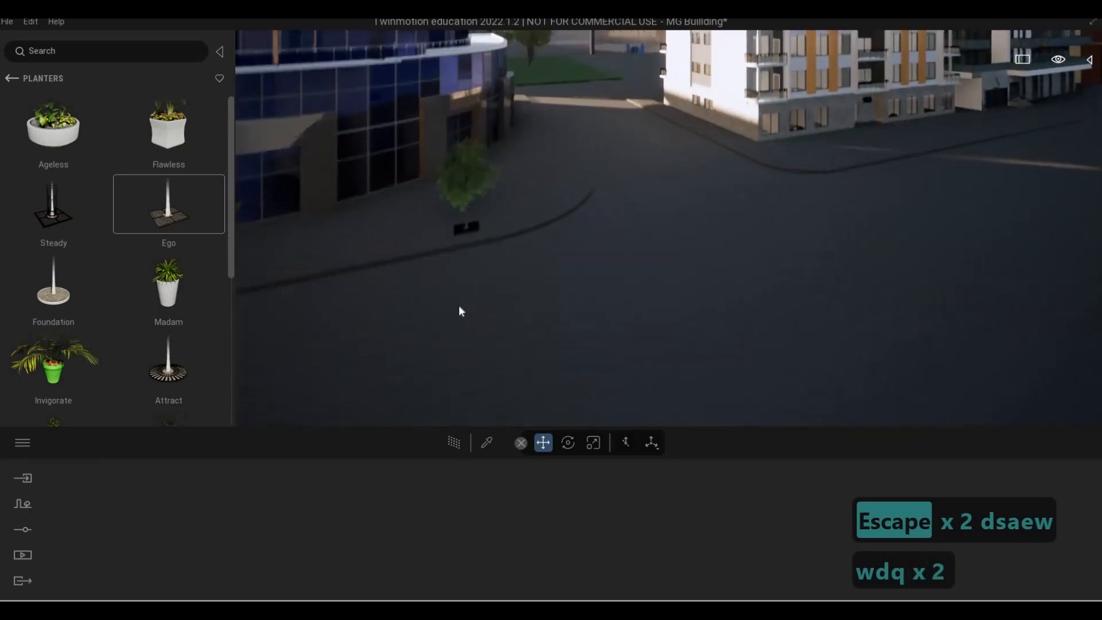
{"action": "left_click", "coordinate": [532, 315]}
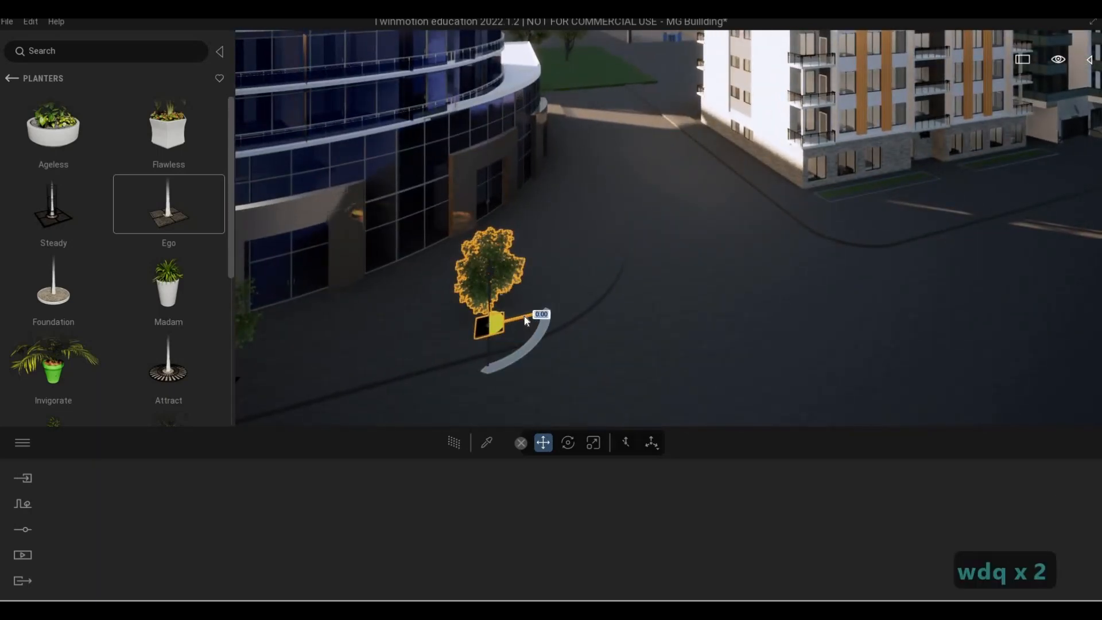
{"action": "left_click", "coordinate": [525, 318]}
{"action": "left_click_drag", "start_coordinate": [831, 250], "coordinate": [952, 223], "text": "alt"}
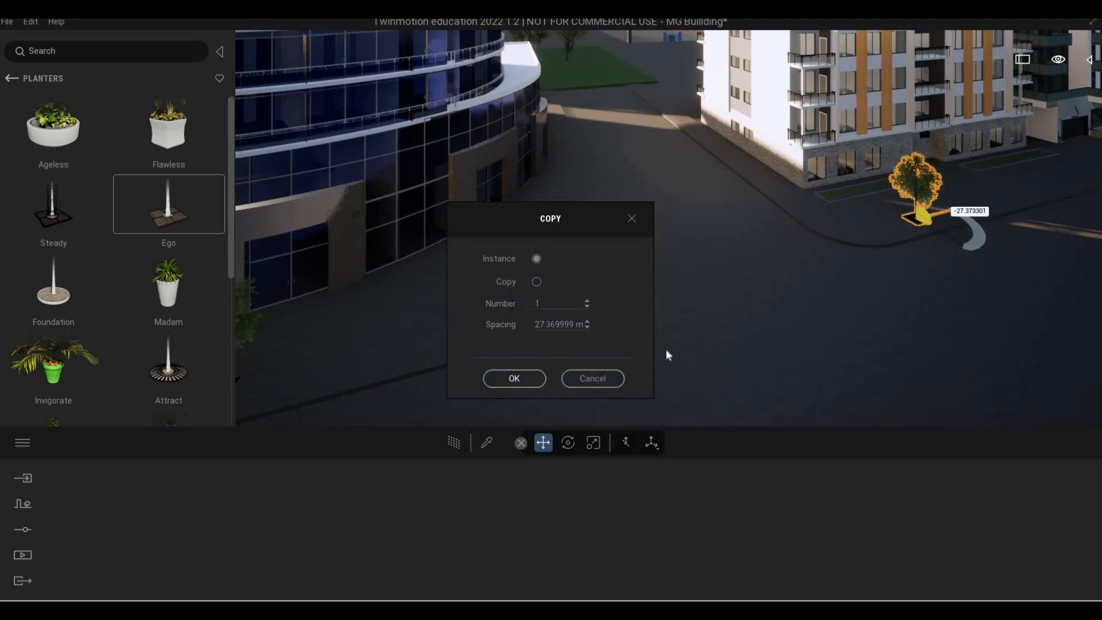
{"action": "left_click", "coordinate": [514, 379]}
Step: Copy the planter at building 168 along its street as eight instances with 10 m spacing and deselect them
{"action": "key", "text": "d"}
{"action": "key", "text": "w"}
{"action": "key", "text": "q"}
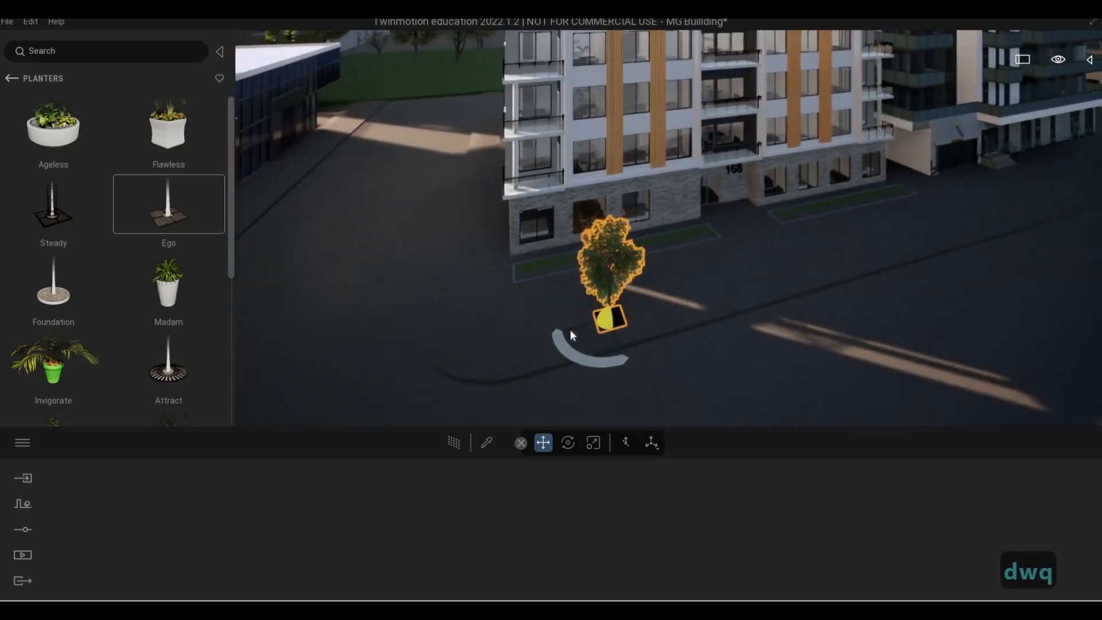
{"action": "left_click_drag", "start_coordinate": [582, 326], "coordinate": [767, 309], "text": "shift"}
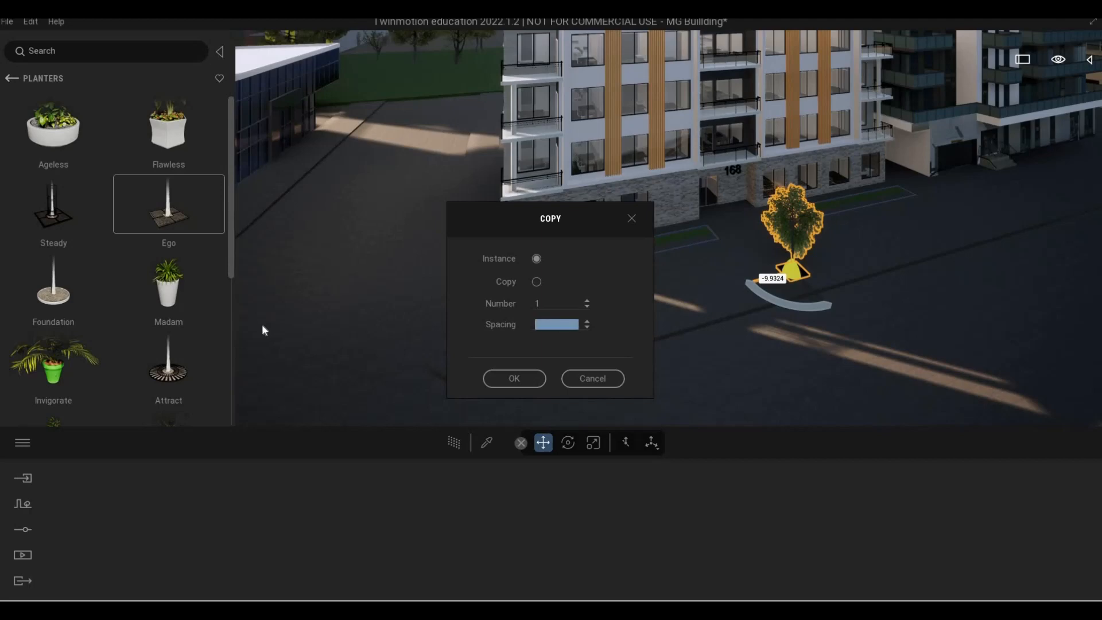
{"action": "type", "text": "10"}
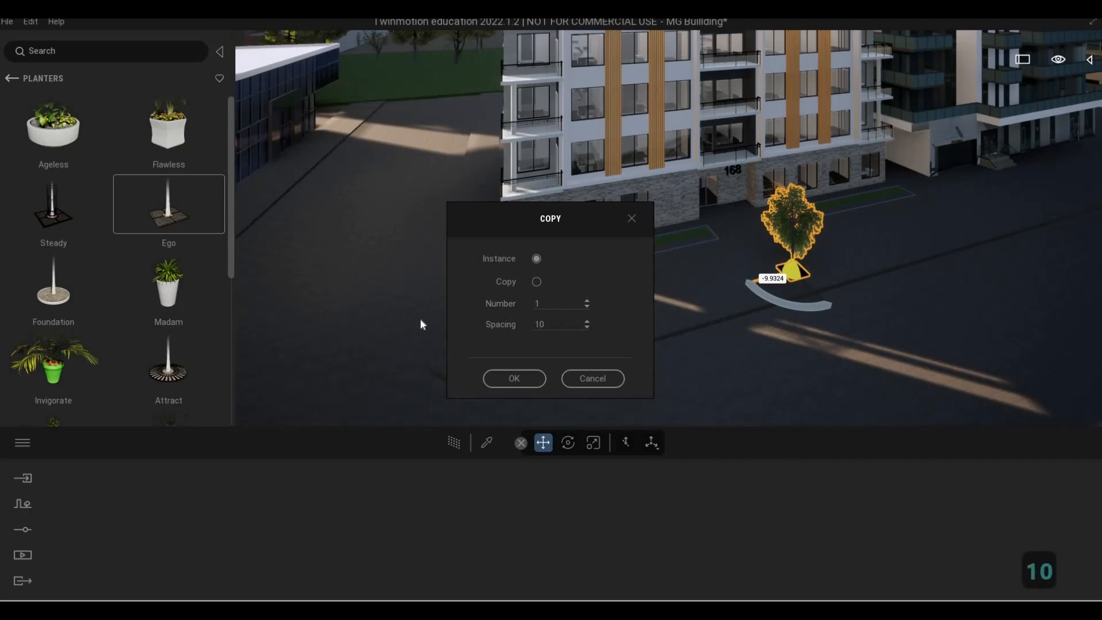
{"action": "key", "text": "shift+Tab"}
{"action": "type", "text": "8"}
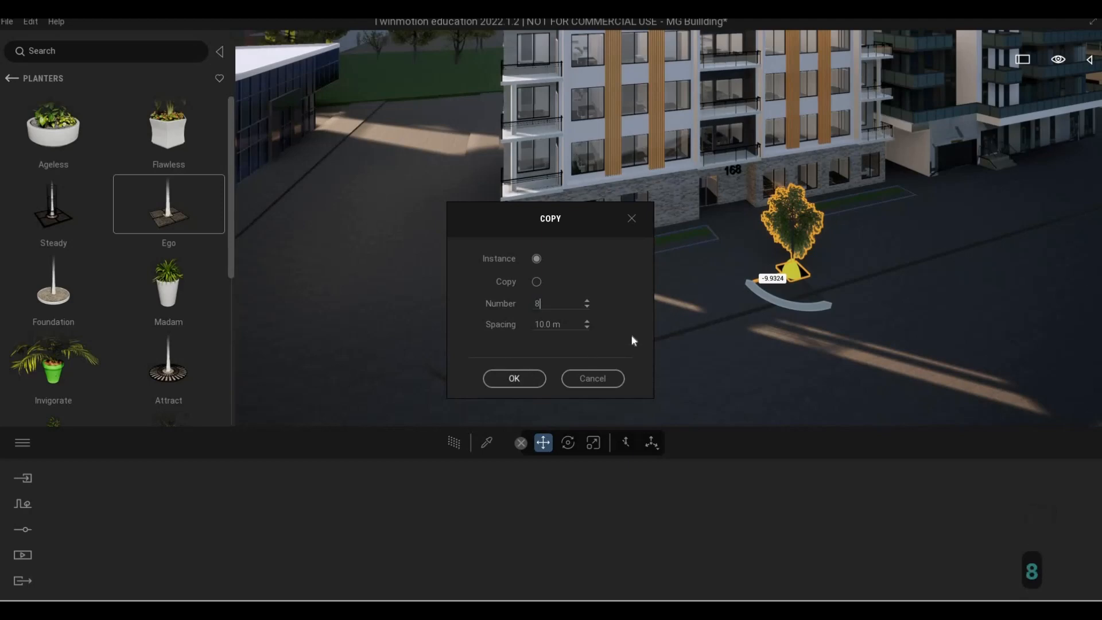
{"action": "left_click", "coordinate": [508, 374]}
{"action": "right_click_drag", "start_coordinate": [632, 336], "coordinate": [694, 268]}
{"action": "key", "text": "Escape"}
{"action": "key", "text": "Escape"}
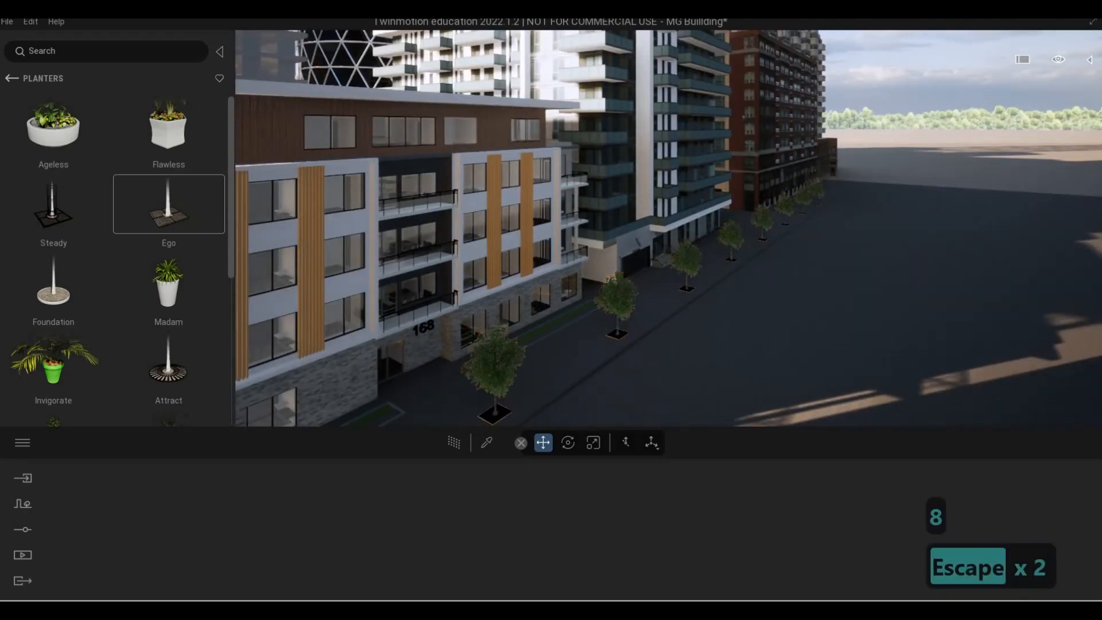
Step: Fly back between the glass tower and building 168 to the lawn and examine the planter rows and the planted trees
{"action": "key", "text": "a"}
{"action": "key", "text": "s"}
{"action": "key", "text": "e"}
{"action": "key", "text": "a"}
{"action": "key", "text": "a"}
{"action": "key", "text": "a"}
{"action": "key", "text": "a"}
{"action": "key", "text": "a"}
{"action": "key", "text": "a"}
{"action": "key", "text": "a"}
{"action": "key", "text": "a"}
{"action": "key", "text": "a"}
{"action": "key", "text": "a"}
{"action": "key", "text": "a"}
{"action": "key", "text": "a"}
{"action": "key", "text": "a"}
{"action": "key", "text": "a"}
{"action": "key", "text": "a"}
{"action": "key", "text": "a"}
{"action": "key", "text": "a"}
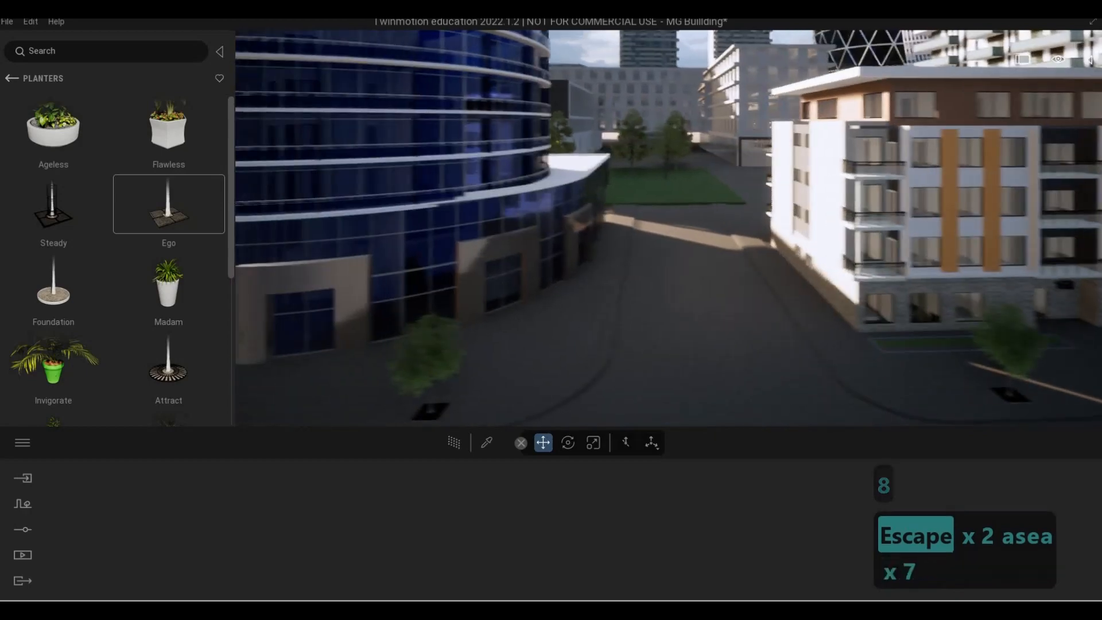
{"action": "key", "text": "d"}
{"action": "key", "text": "w"}
{"action": "key", "text": "q"}
{"action": "key", "text": "q"}
{"action": "key", "text": "w"}
{"action": "key", "text": "a"}
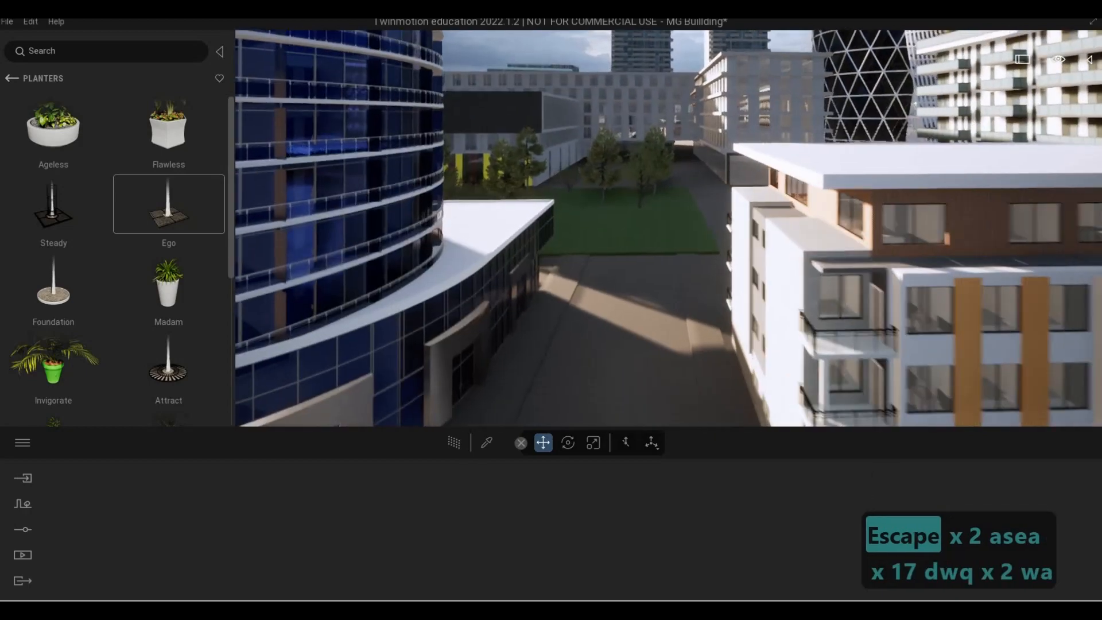
{"action": "key", "text": "q"}
{"action": "key", "text": "q"}
{"action": "key", "text": "q"}
{"action": "key", "text": "q"}
{"action": "key", "text": "q"}
{"action": "key", "text": "q"}
{"action": "key", "text": "q"}
{"action": "key", "text": "q"}
{"action": "key", "text": "q"}
{"action": "key", "text": "q"}
{"action": "key", "text": "q"}
{"action": "key", "text": "q"}
{"action": "key", "text": "q"}
{"action": "key", "text": "q"}
{"action": "key", "text": "a"}
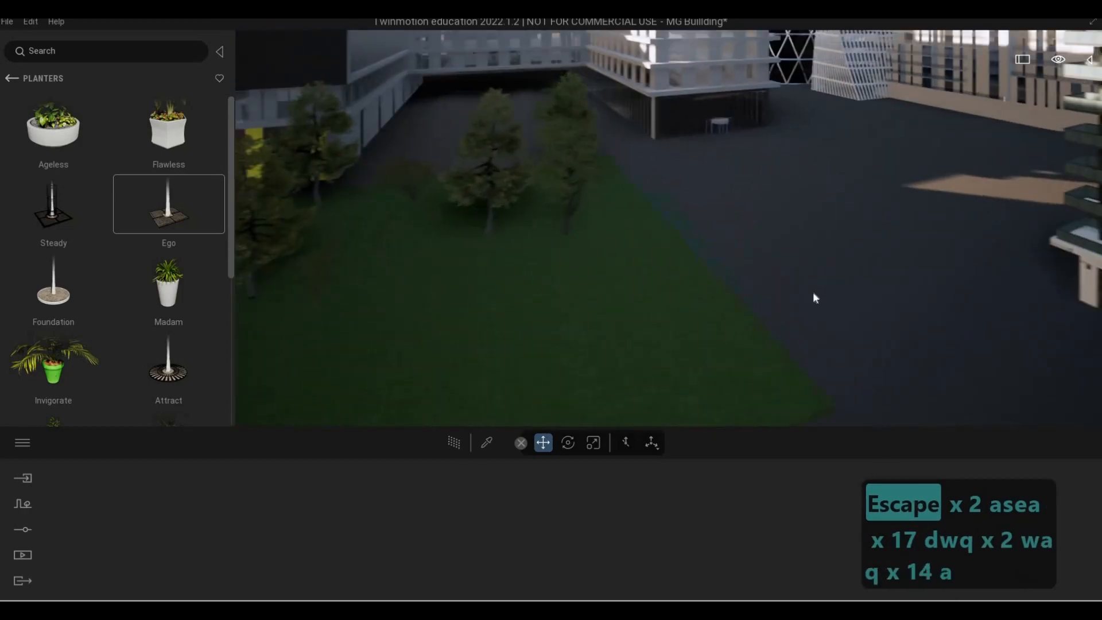
{"action": "key", "text": "s"}
{"action": "key", "text": "a"}
{"action": "key", "text": "w"}
{"action": "key", "text": "s"}
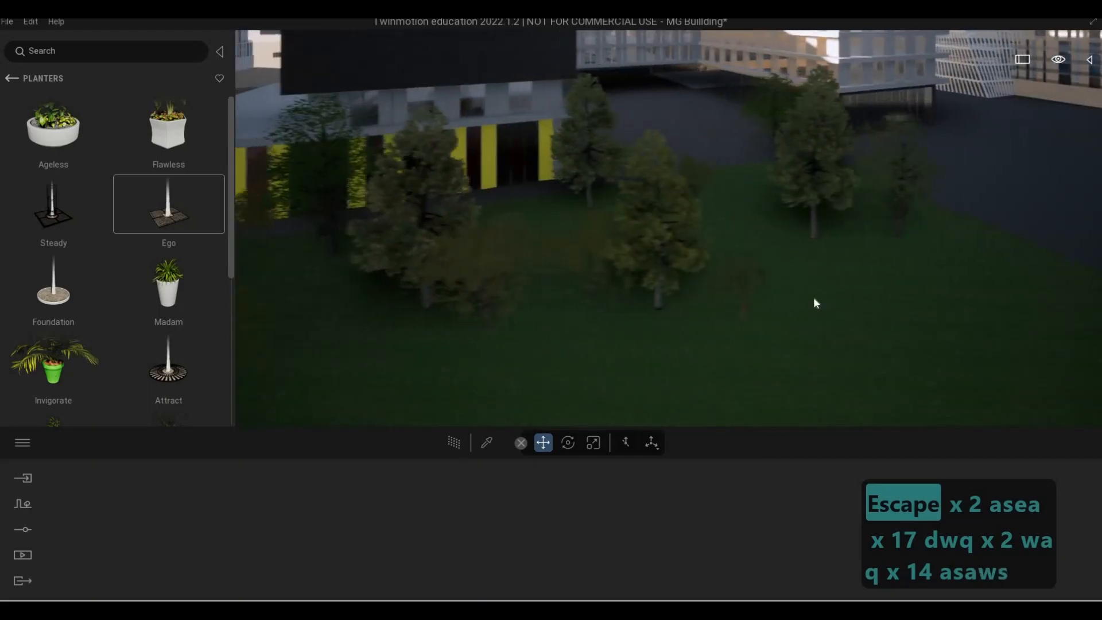
Step: Move the Austrian Pine from the lawn's far end to its open area nearer the glass building
{"action": "key", "text": "s"}
{"action": "key", "text": "s"}
{"action": "key", "text": "s"}
{"action": "key", "text": "s"}
{"action": "key", "text": "s"}
{"action": "key", "text": "s"}
{"action": "key", "text": "s"}
{"action": "key", "text": "s"}
{"action": "left_click", "coordinate": [668, 242]}
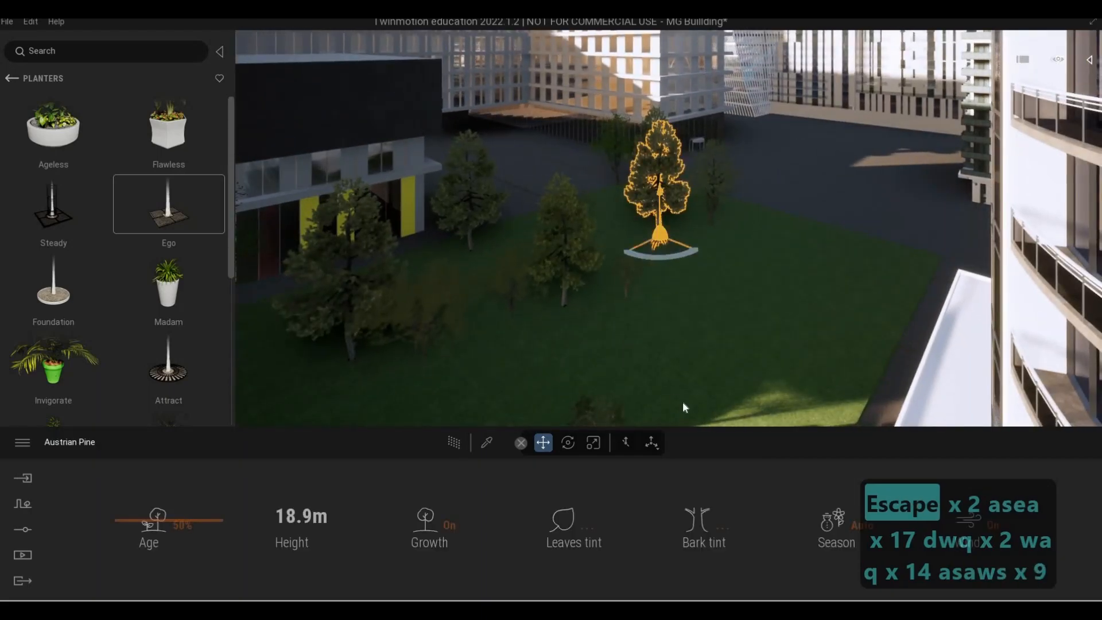
{"action": "left_click_drag", "start_coordinate": [675, 239], "coordinate": [681, 395]}
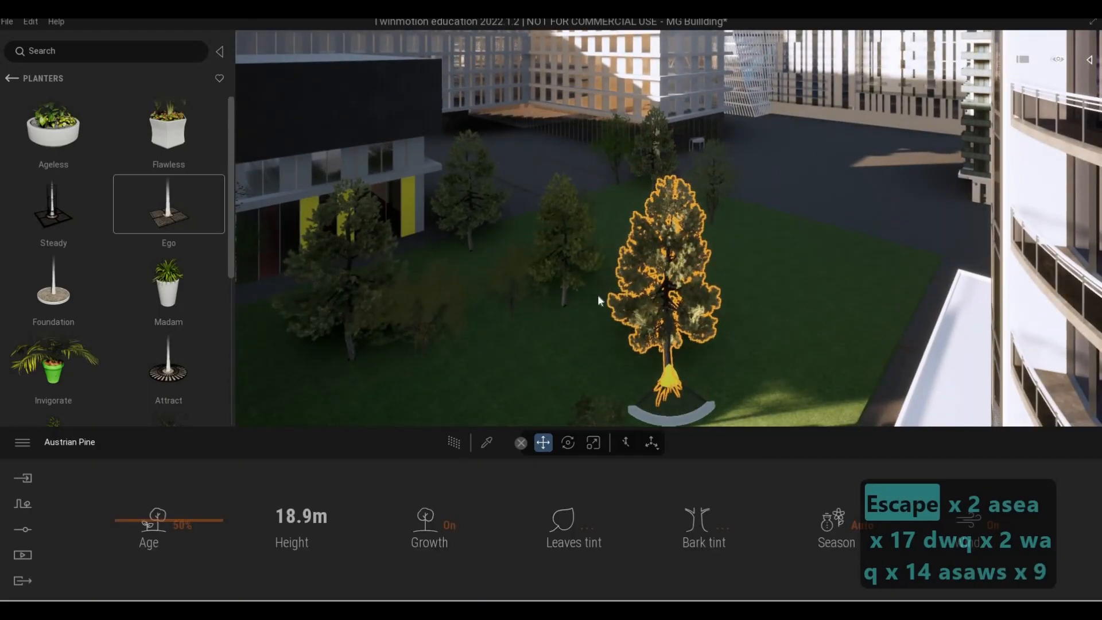
Step: Select the grass plane and shrink it along the axis parallel to the yellow-fronted building
{"action": "left_click", "coordinate": [480, 351]}
{"action": "key", "text": "s"}
{"action": "key", "text": "a"}
{"action": "key", "text": "Tab"}
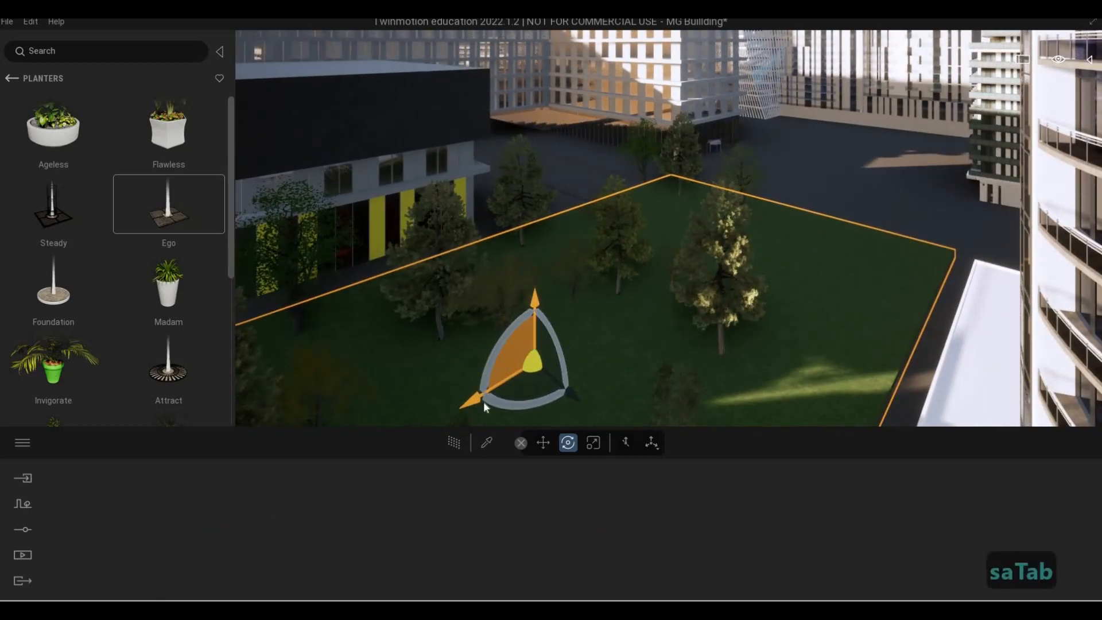
{"action": "key", "text": "Tab"}
{"action": "left_click_drag", "start_coordinate": [473, 407], "coordinate": [550, 359]}
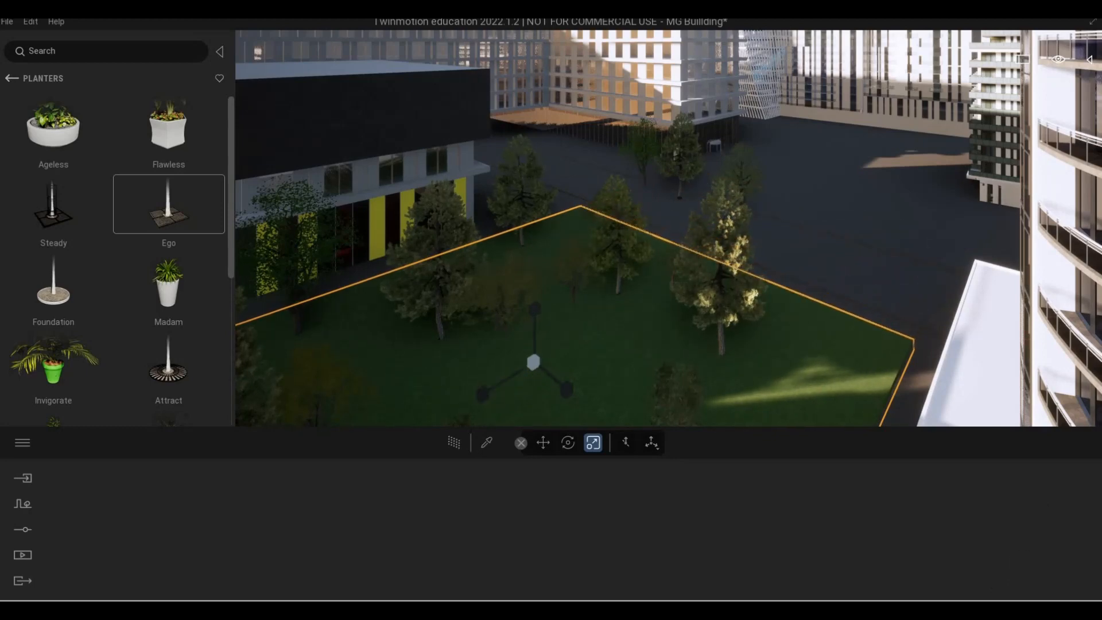
Step: Stretch the grass plane along the yellow-fronted building by a factor of 1.30 and shift it about 6.7 m along that axis
{"action": "right_click_drag", "start_coordinate": [551, 360], "coordinate": [515, 373]}
{"action": "key", "text": "a"}
{"action": "key", "text": "s"}
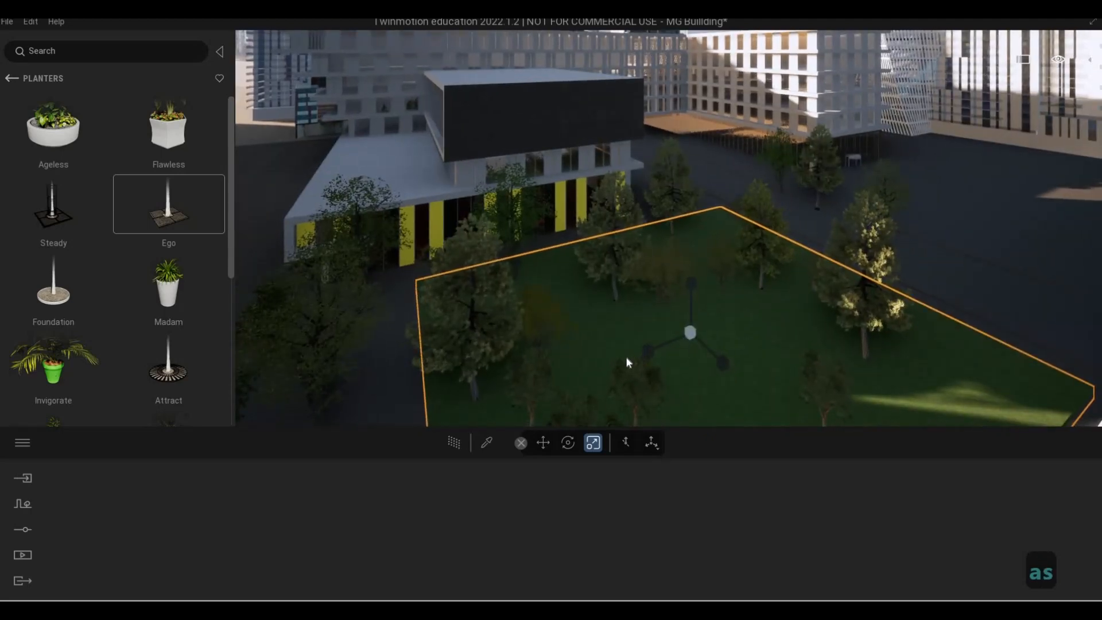
{"action": "left_click_drag", "start_coordinate": [627, 362], "coordinate": [618, 363]}
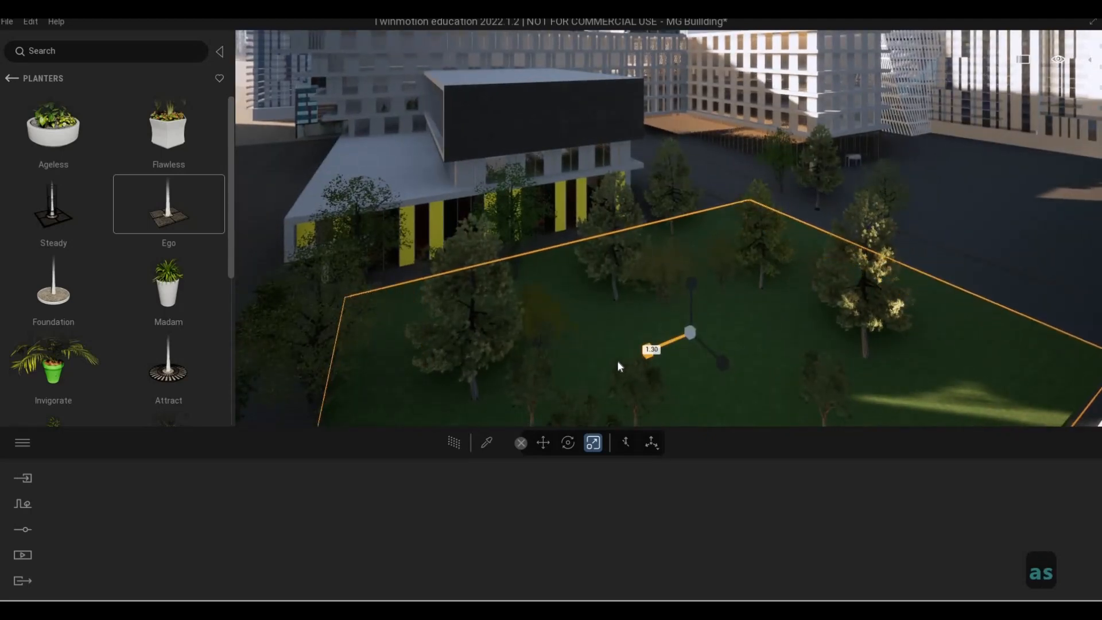
{"action": "key", "text": "Tab"}
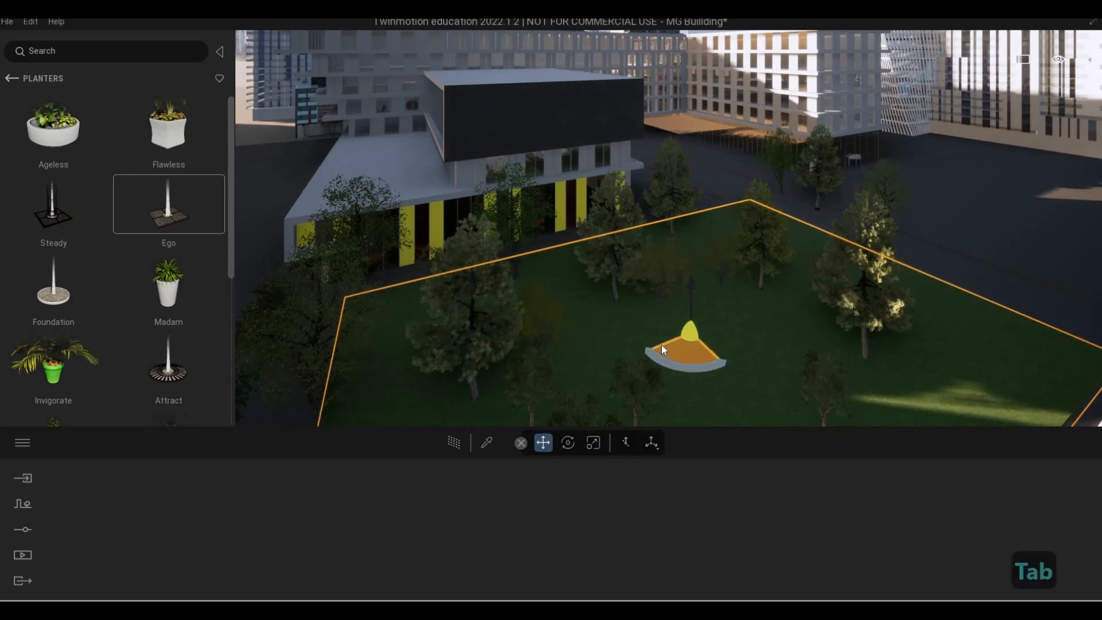
{"action": "left_click_drag", "start_coordinate": [661, 346], "coordinate": [605, 370]}
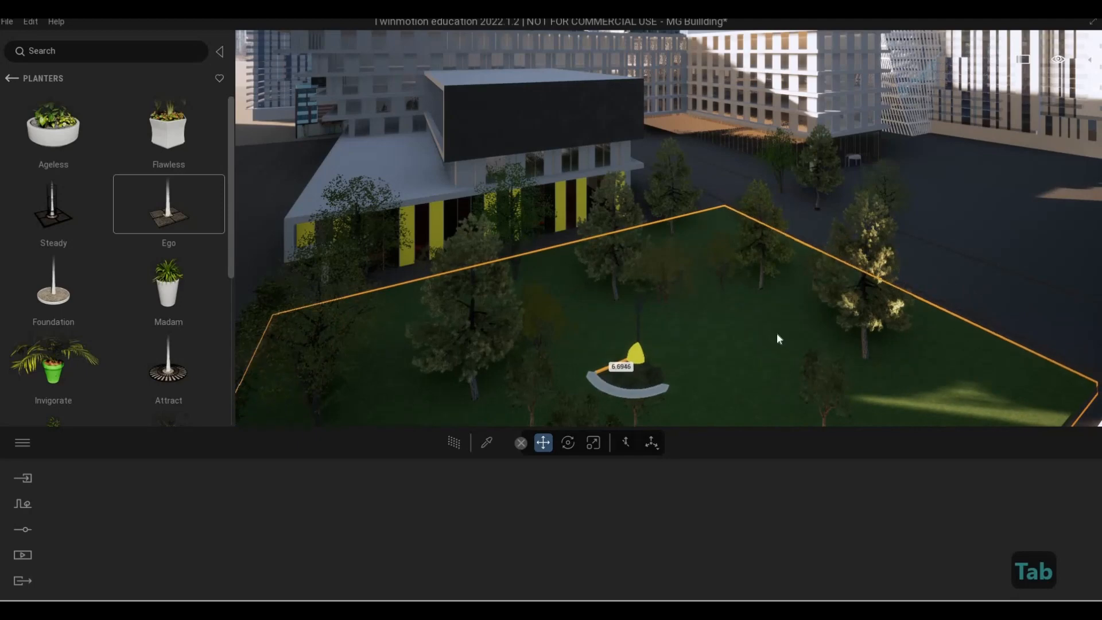
Step: Shift the grass plane about 2.7 m away from the wide paved strip beside the yellow-fronted building and deselect it
{"action": "key", "text": "d"}
{"action": "key", "text": "w"}
{"action": "key", "text": "w"}
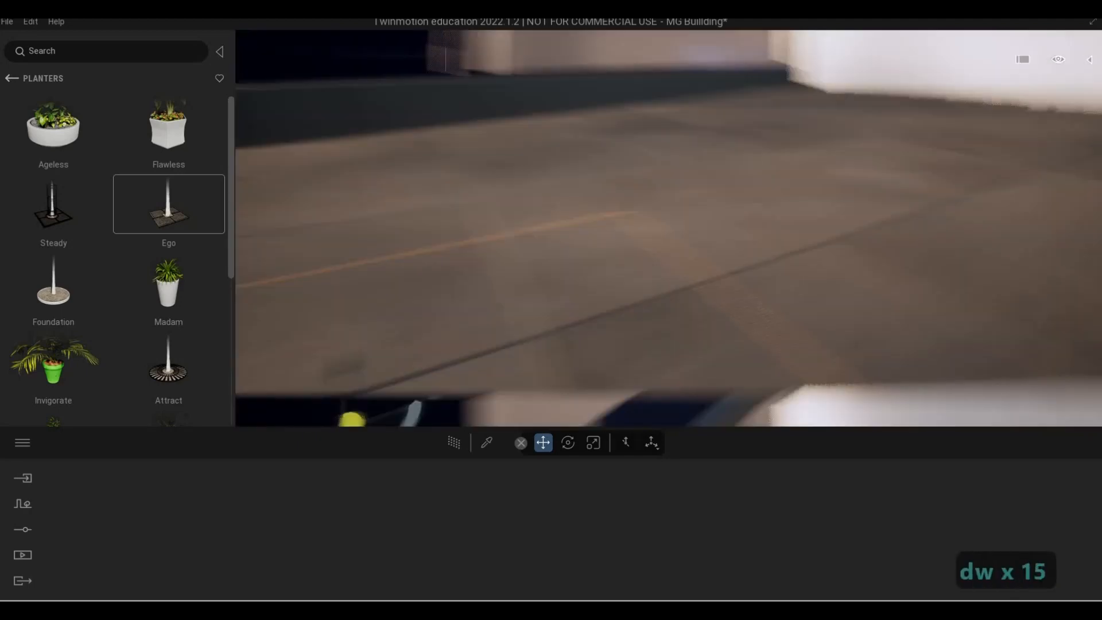
{"action": "key", "text": "d"}
{"action": "key", "text": "s"}
{"action": "key", "text": "s"}
{"action": "key", "text": "s"}
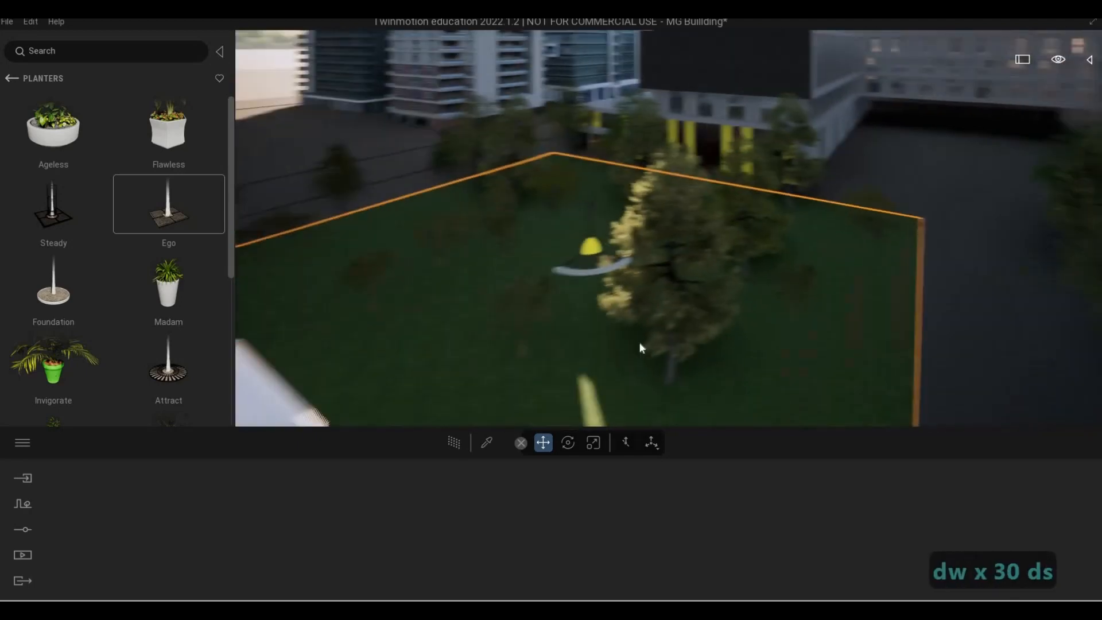
{"action": "key", "text": "a"}
{"action": "key", "text": "d"}
{"action": "left_click_drag", "start_coordinate": [622, 253], "coordinate": [606, 244]}
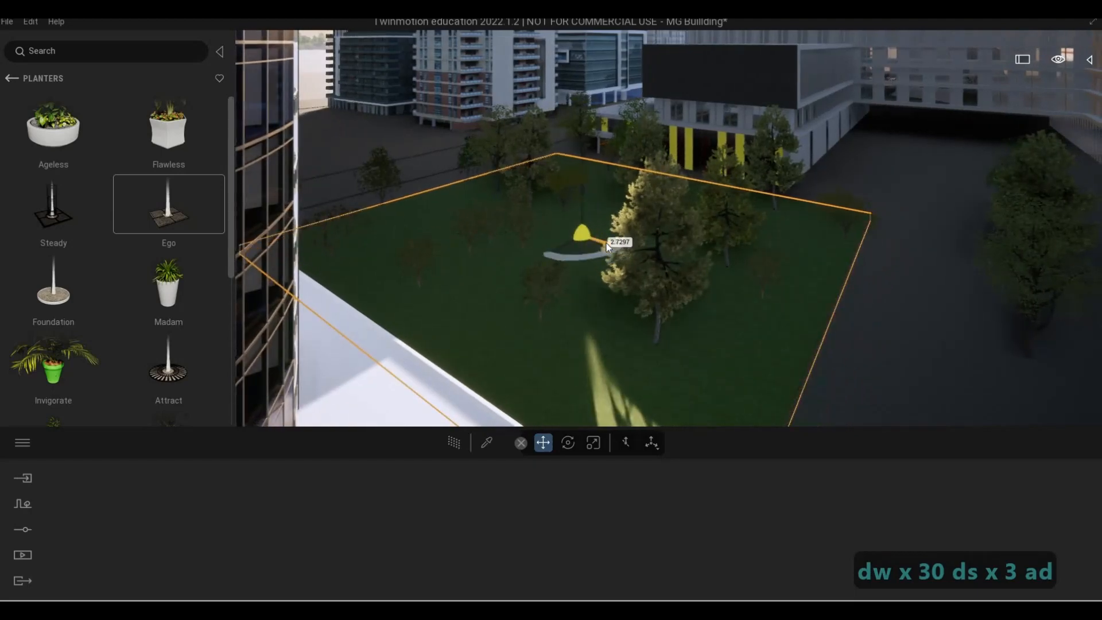
{"action": "key", "text": "Escape"}
{"action": "key", "text": "Escape"}
Step: Move the Littleleaf Linden, the Austrian Pine and the tree behind them from the paved strip onto the lawn
{"action": "key", "text": "d"}
{"action": "key", "text": "s"}
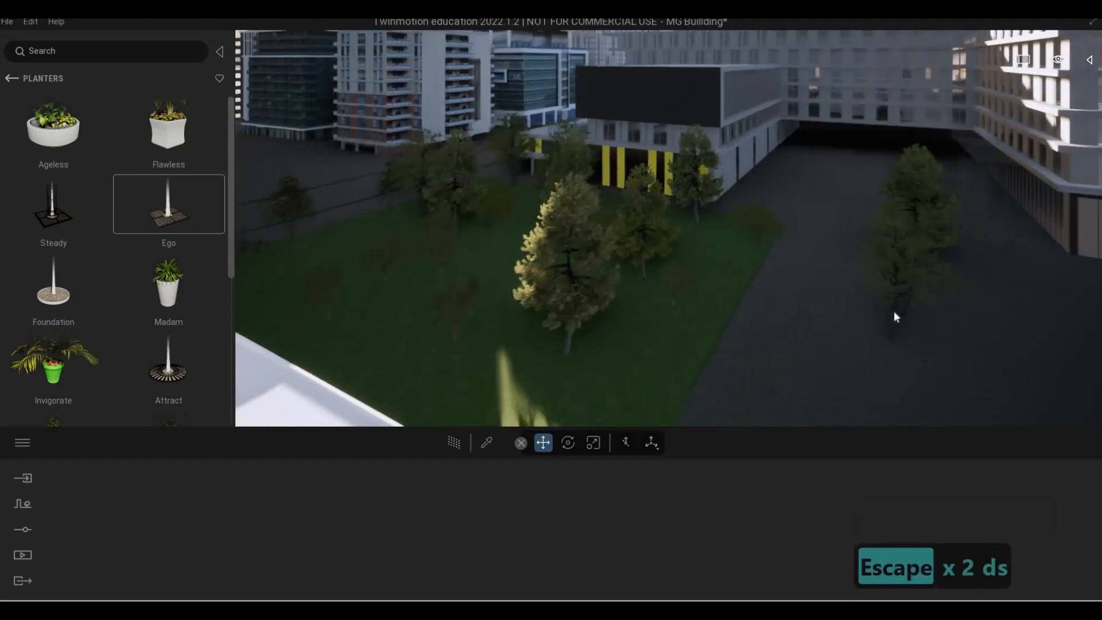
{"action": "left_click", "coordinate": [873, 327]}
{"action": "left_click_drag", "start_coordinate": [858, 344], "coordinate": [514, 411]}
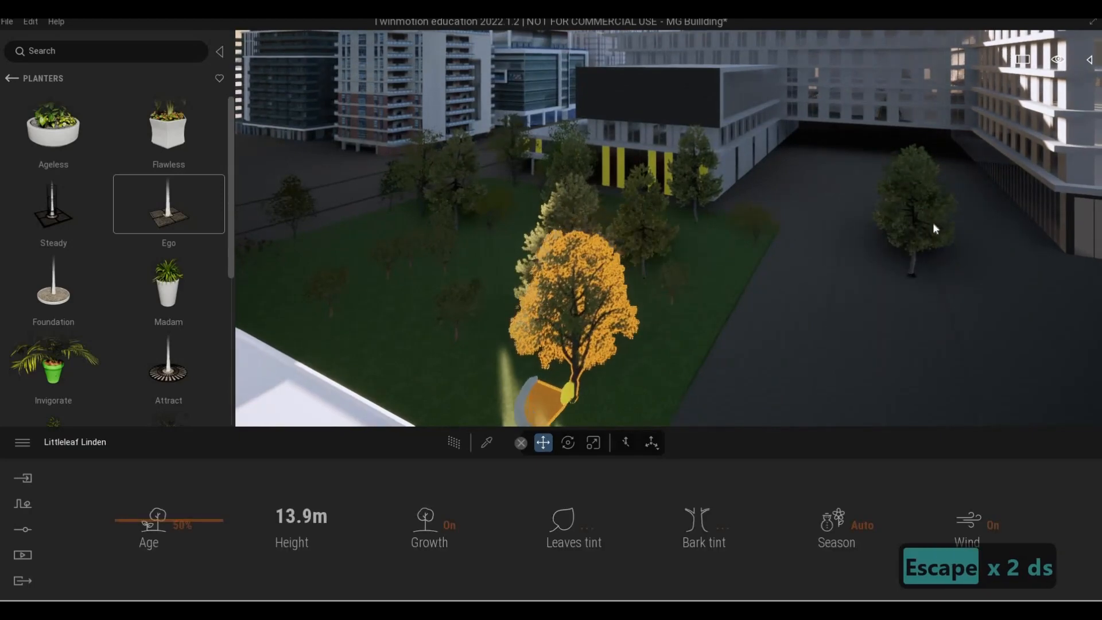
{"action": "left_click_drag", "start_coordinate": [917, 265], "coordinate": [631, 340]}
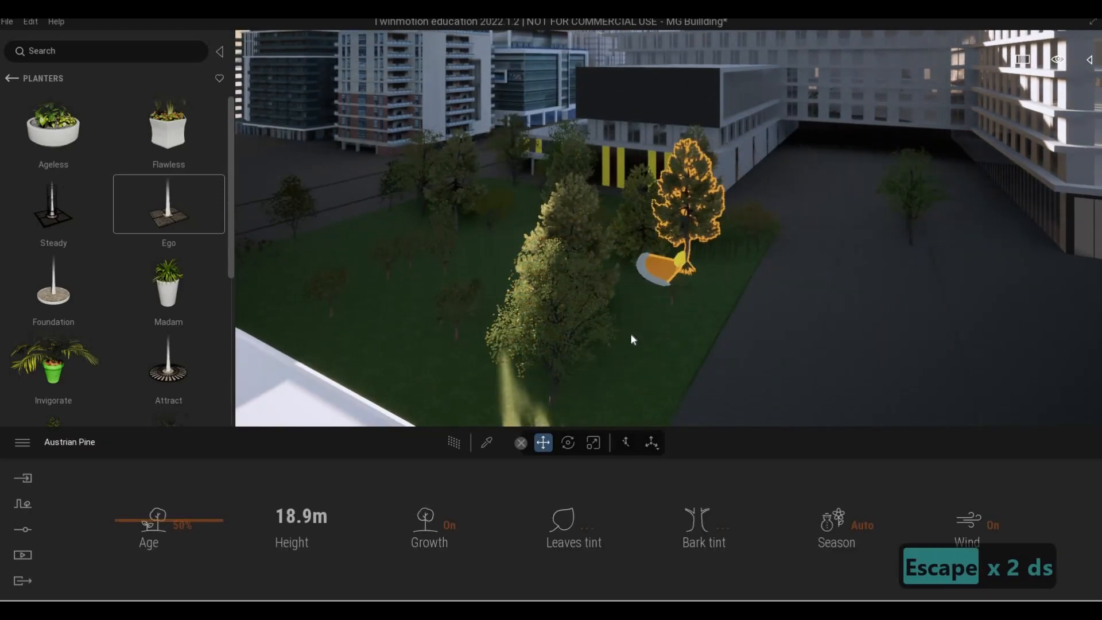
{"action": "left_click", "coordinate": [915, 216]}
{"action": "left_click_drag", "start_coordinate": [281, 307], "coordinate": [406, 300]}
{"action": "key", "text": "Escape"}
Step: Fly around the glass tower and over its white roof to examine the adjusted lawn and its trees
{"action": "key", "text": "a"}
{"action": "key", "text": "w"}
{"action": "key", "text": "q"}
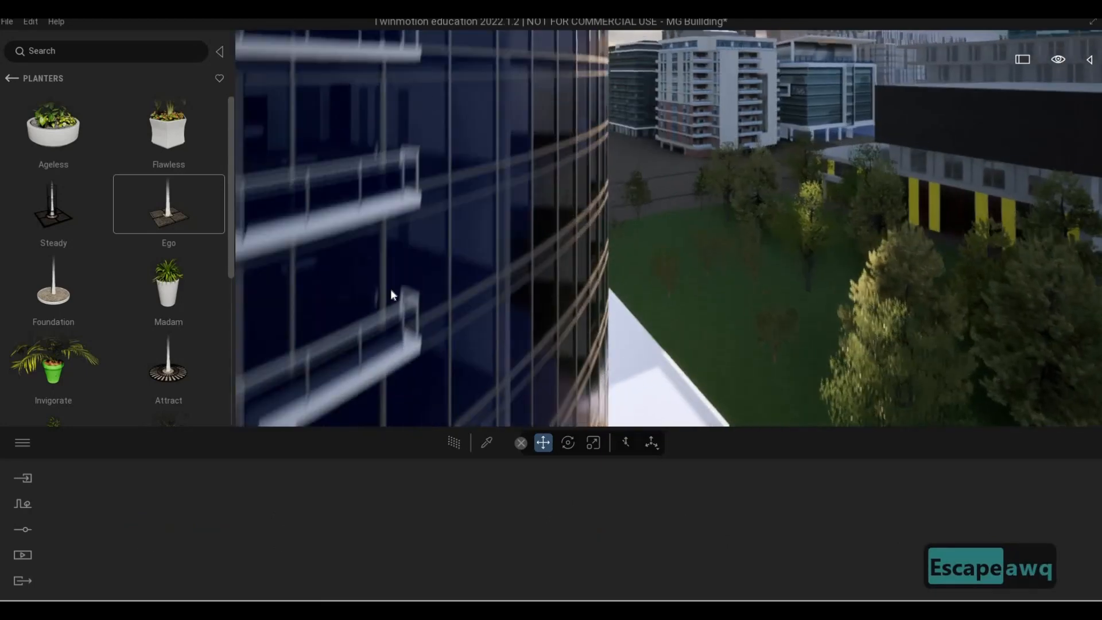
{"action": "key", "text": "3"}
{"action": "key", "text": "w"}
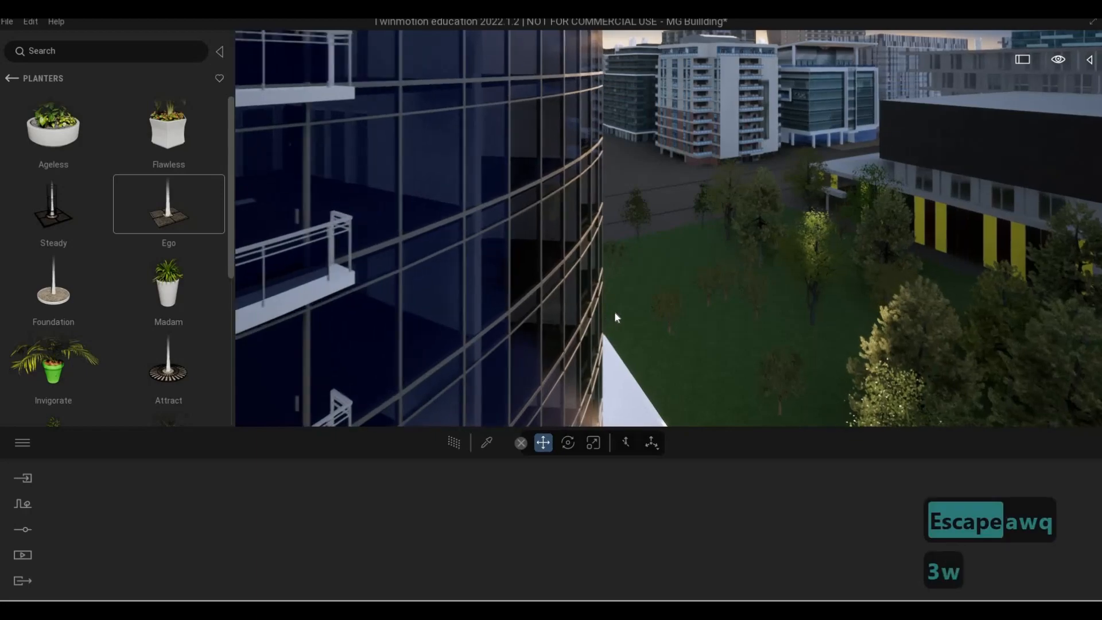
{"action": "key", "text": "4"}
{"action": "key", "text": "w"}
{"action": "key", "text": "w"}
{"action": "key", "text": "a"}
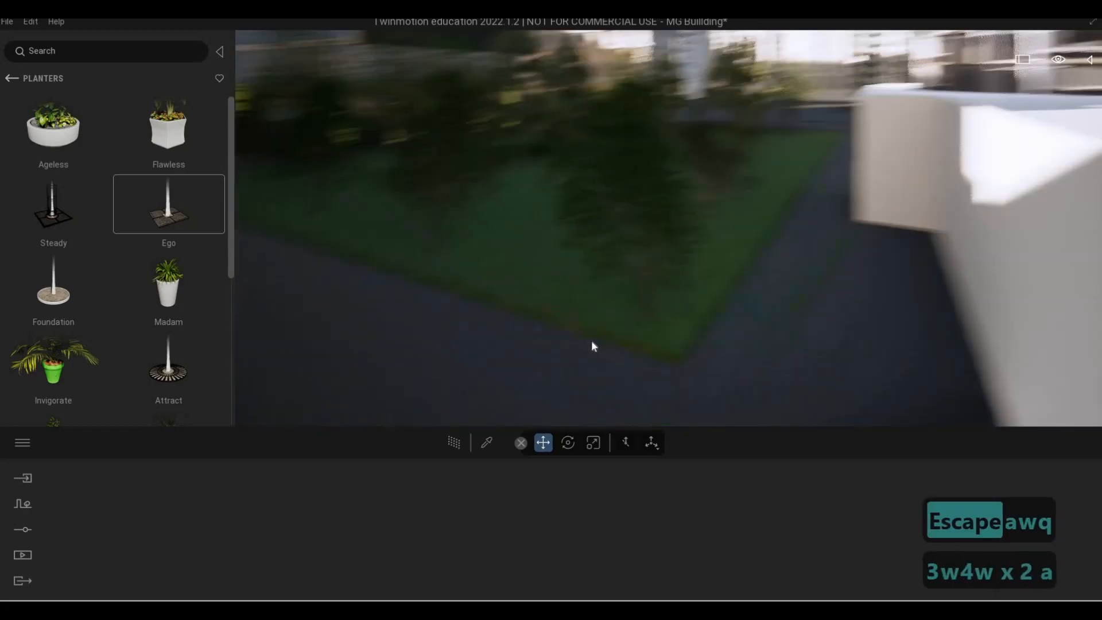
{"action": "key", "text": "s"}
{"action": "key", "text": "q"}
{"action": "key", "text": "s"}
{"action": "key", "text": "s"}
{"action": "key", "text": "w"}
{"action": "key", "text": "d"}
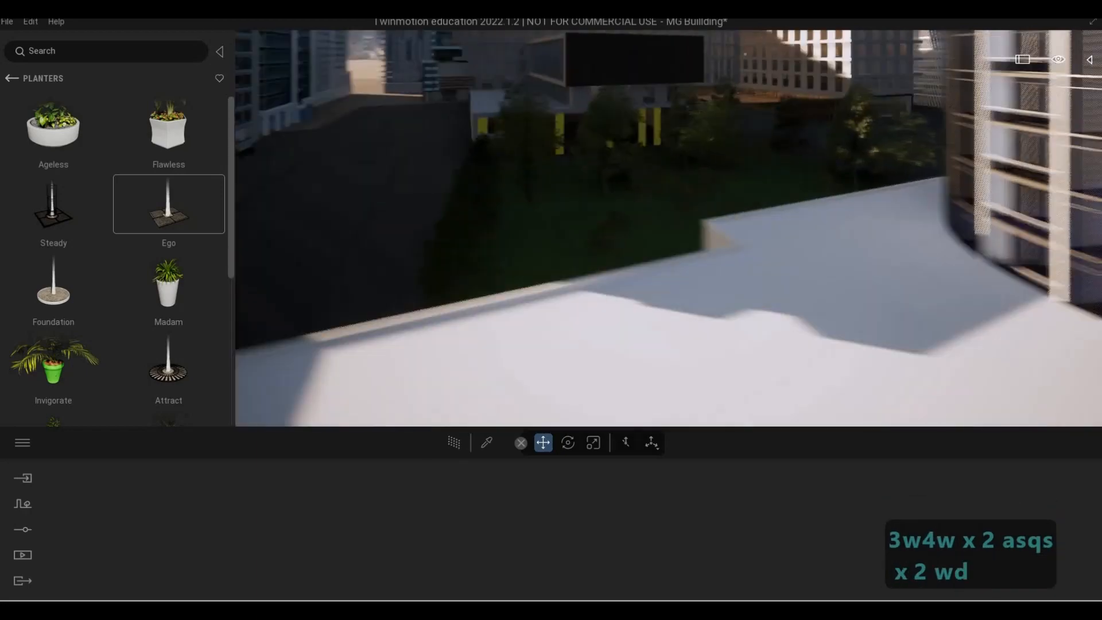
{"action": "key", "text": "a"}
{"action": "key", "text": "s"}
{"action": "key", "text": "s"}
{"action": "key", "text": "d"}
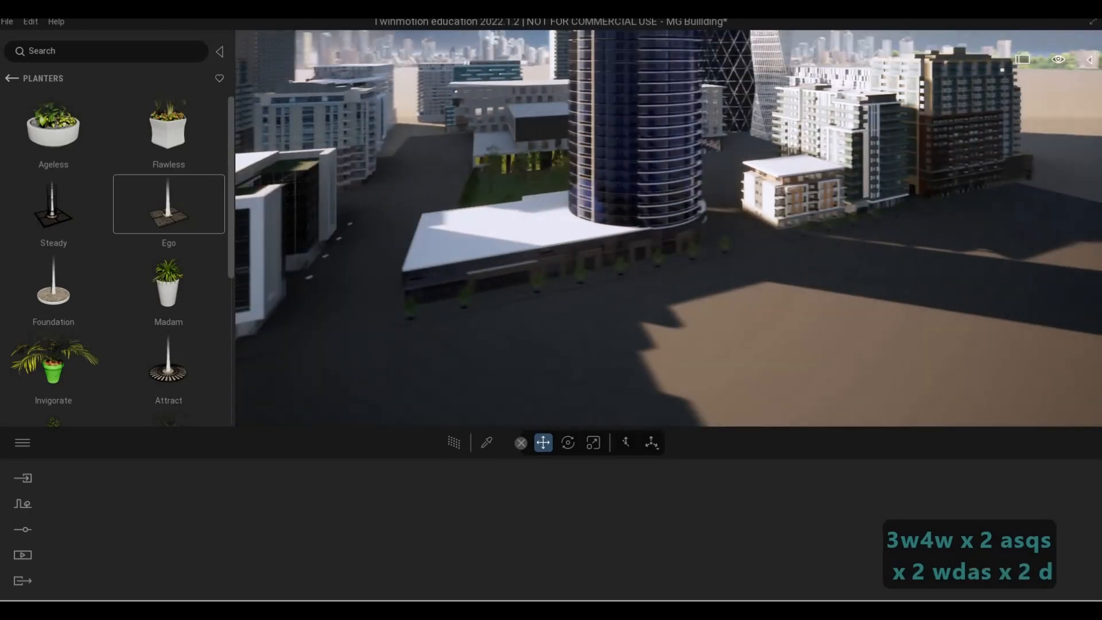
Step: Fly along the street fronts of the glass tower and the neighbouring blocks to examine the rows of tree planters
{"action": "key", "text": "a"}
{"action": "key", "text": "Escape"}
{"action": "key", "text": "a"}
{"action": "key", "text": "w"}
{"action": "key", "text": "e"}
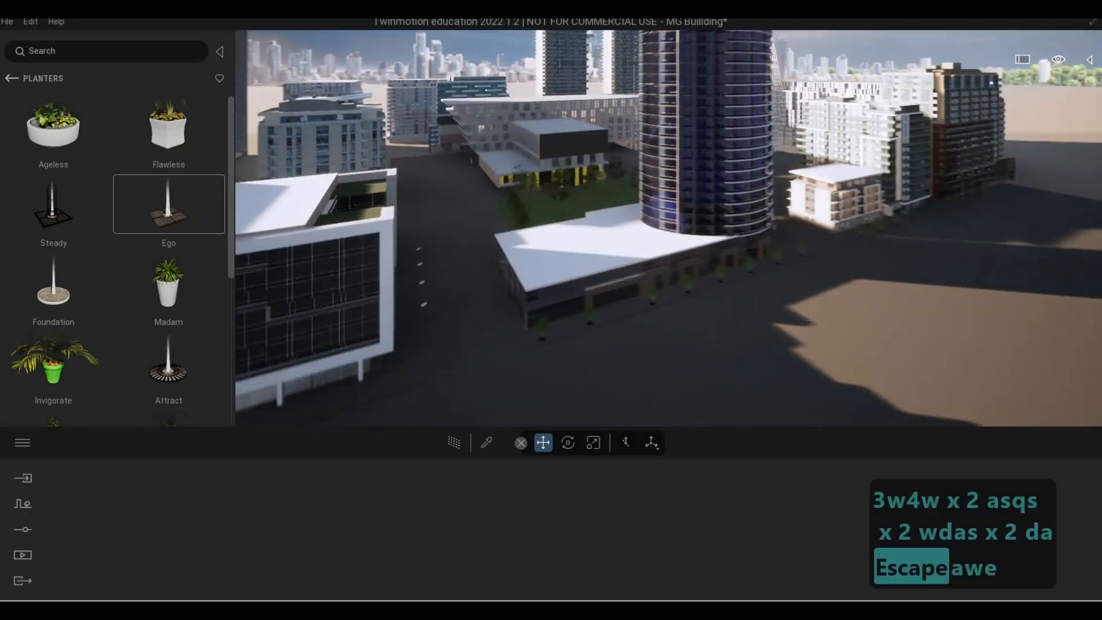
{"action": "key", "text": "e"}
{"action": "key", "text": "q"}
{"action": "key", "text": "w"}
{"action": "key", "text": "w"}
{"action": "key", "text": "d"}
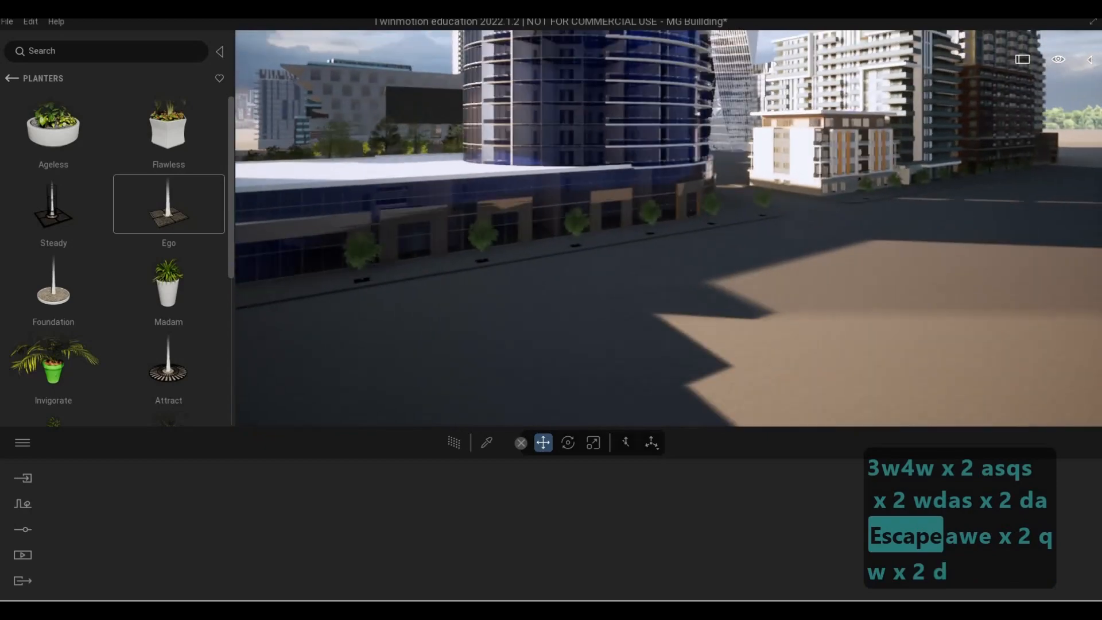
{"action": "key", "text": "w"}
{"action": "key", "text": "d"}
{"action": "key", "text": "q"}
{"action": "key", "text": "a"}
{"action": "key", "text": "s"}
{"action": "key", "text": "s"}
{"action": "key", "text": "s"}
{"action": "key", "text": "a"}
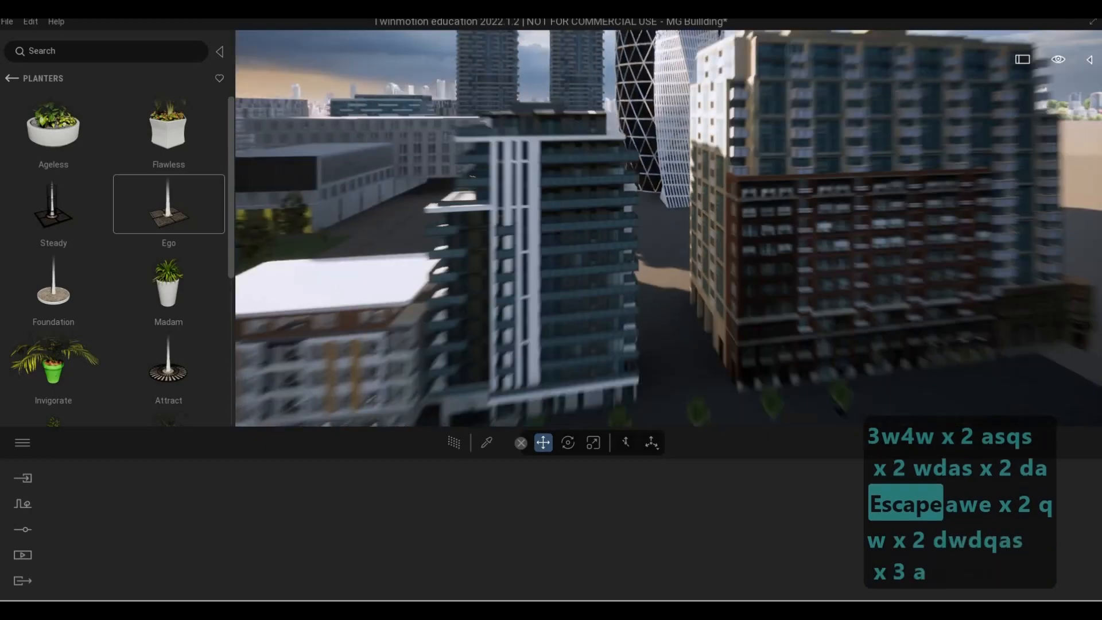
{"action": "key", "text": "d"}
{"action": "key", "text": "w"}
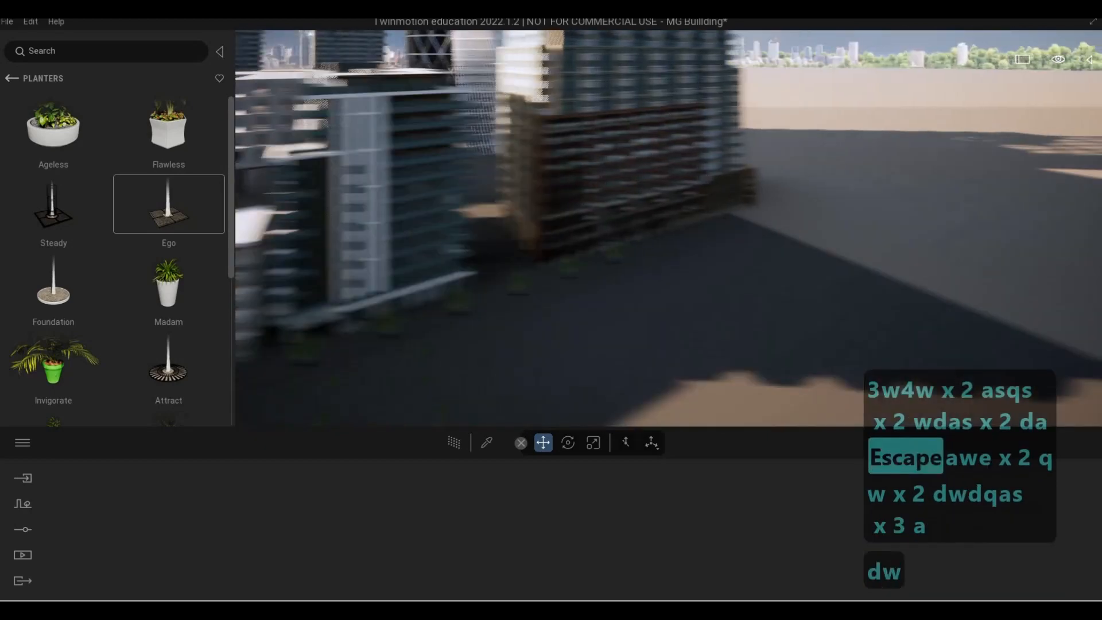
Step: Copy the grass plane once across the paved strip with 104.0 m spacing, beside the white balconied tower
{"action": "key", "text": "a"}
{"action": "key", "text": "a"}
{"action": "key", "text": "a"}
{"action": "key", "text": "s"}
{"action": "key", "text": "d"}
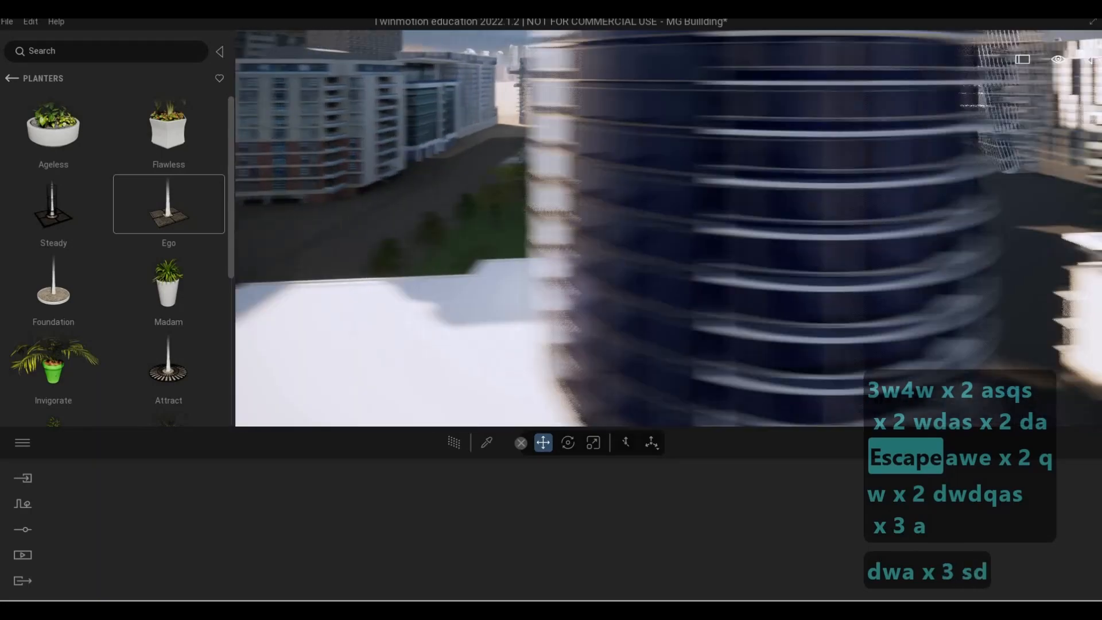
{"action": "key", "text": "d"}
{"action": "key", "text": "w"}
{"action": "key", "text": "w"}
{"action": "key", "text": "q"}
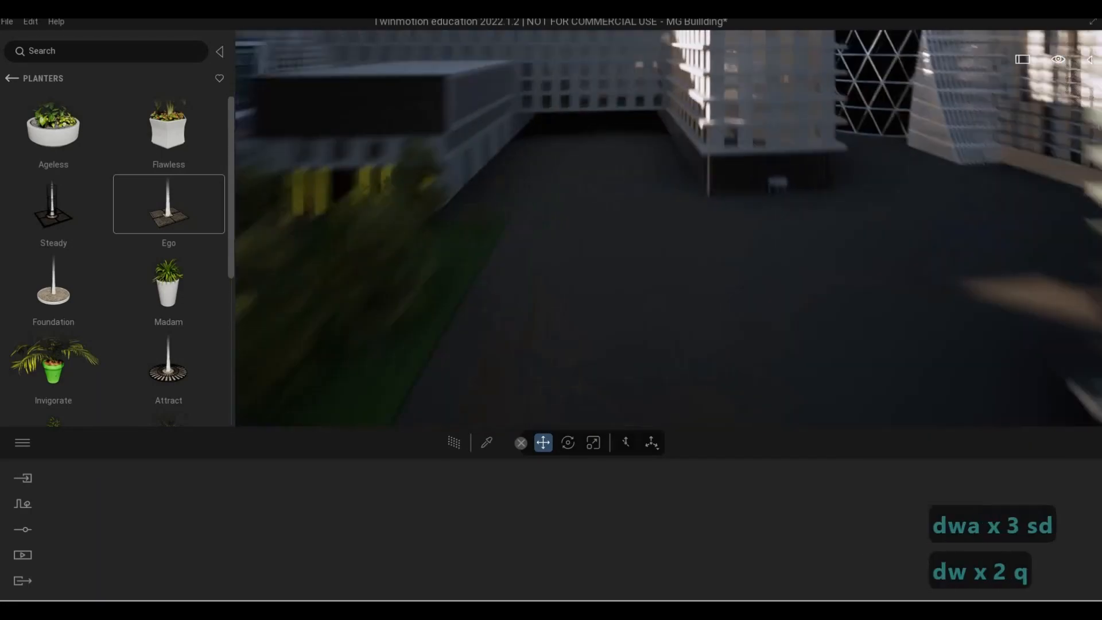
{"action": "key", "text": "s"}
{"action": "key", "text": "s"}
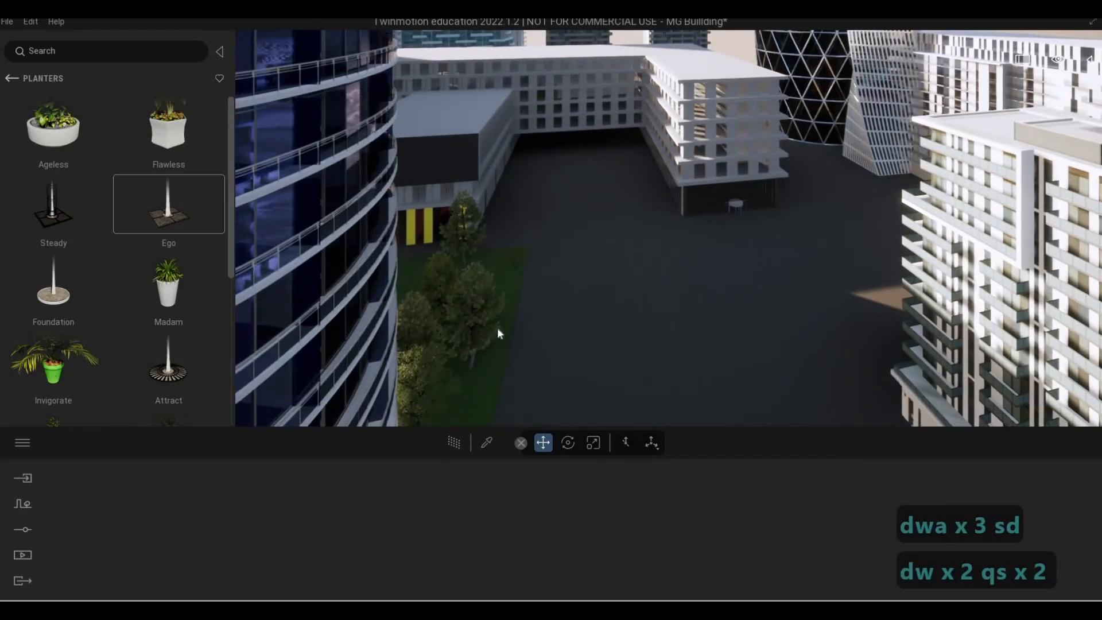
{"action": "left_click", "coordinate": [363, 359]}
{"action": "left_click_drag", "start_coordinate": [738, 300], "coordinate": [887, 273], "text": "shift"}
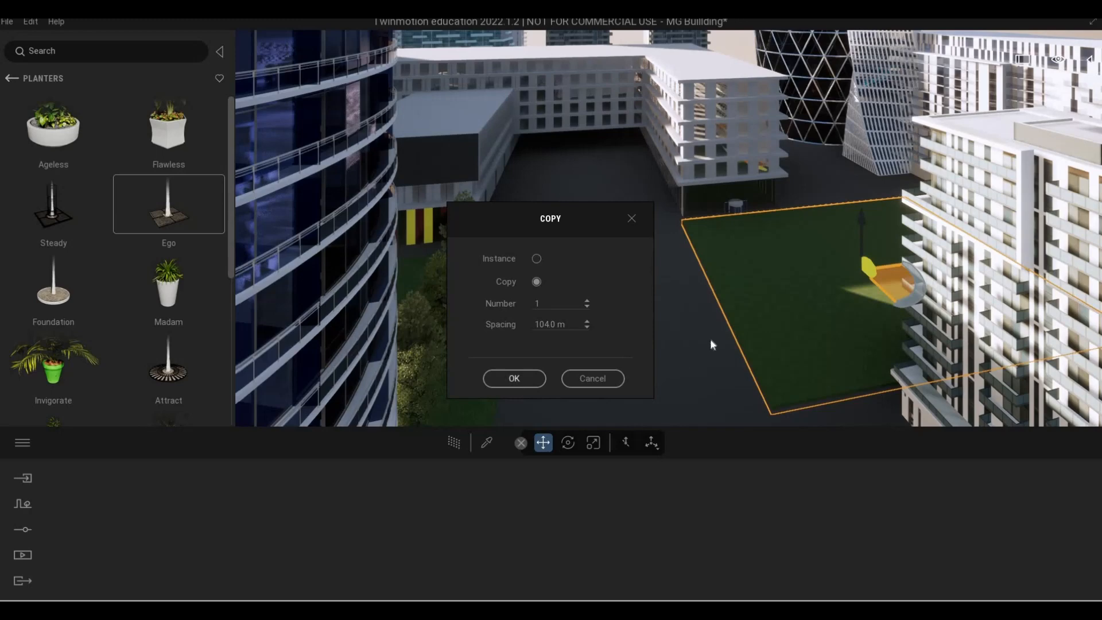
{"action": "key", "text": "Return"}
Step: Scale the copied grass plane down along one axis to fit between the surrounding buildings, and deselect it
{"action": "key", "text": "a"}
{"action": "key", "text": "w"}
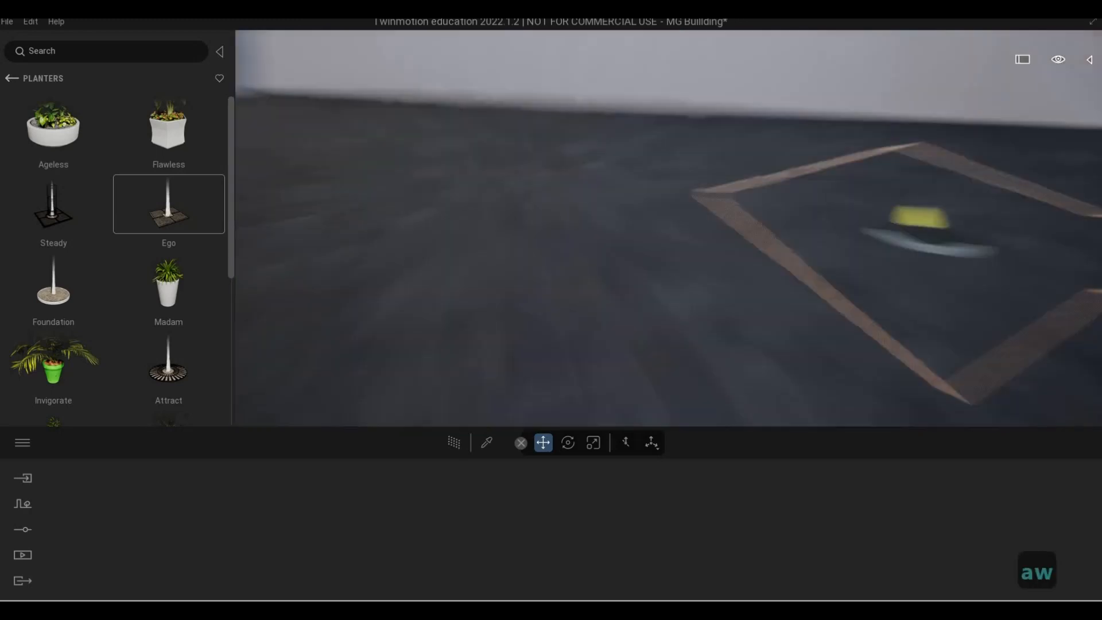
{"action": "key", "text": "a"}
{"action": "key", "text": "w"}
{"action": "key", "text": "d"}
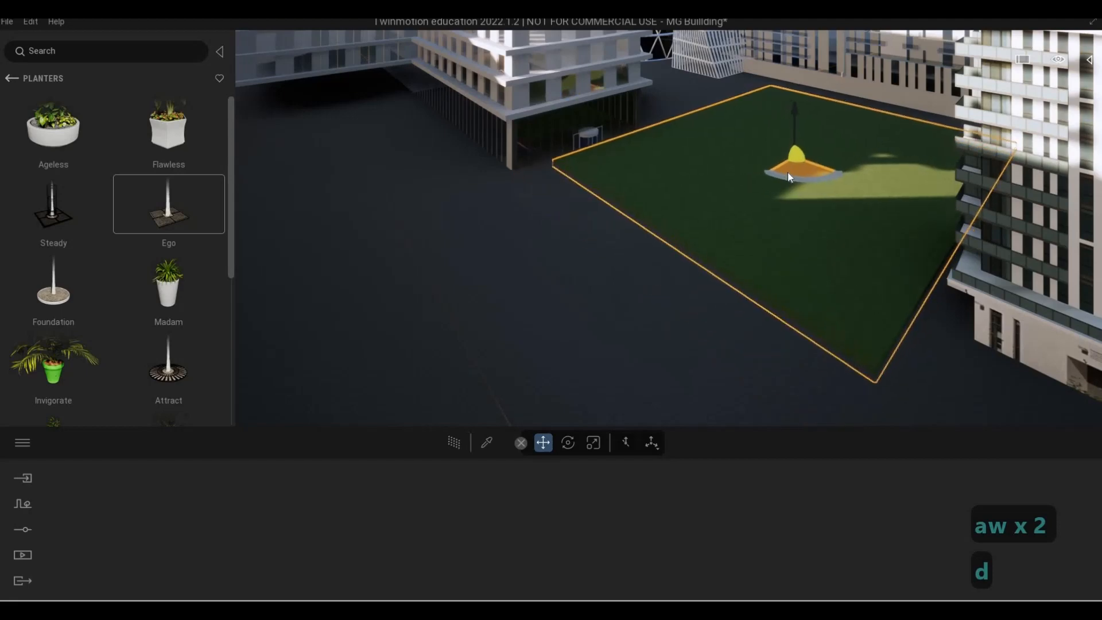
{"action": "key", "text": "Tab"}
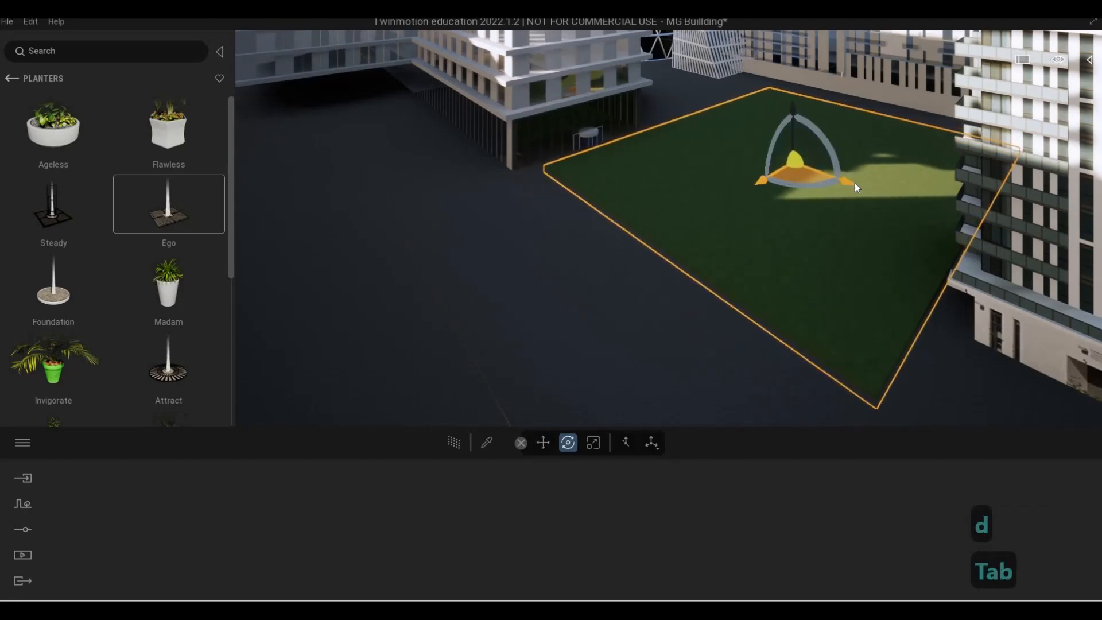
{"action": "left_click_drag", "start_coordinate": [838, 182], "coordinate": [821, 174]}
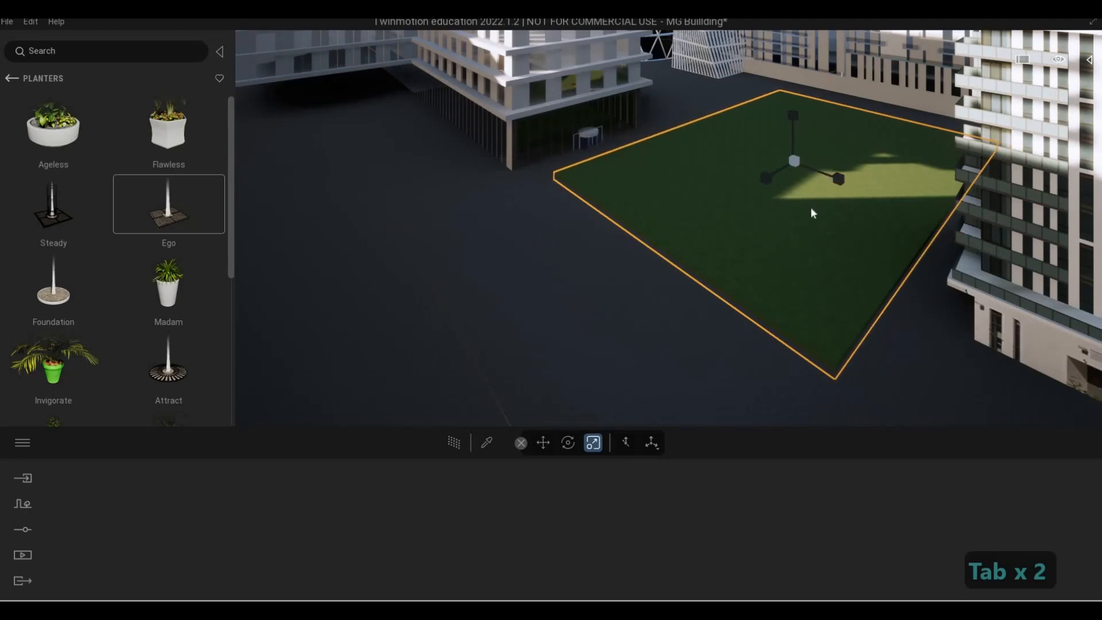
{"action": "key", "text": "Tab"}
{"action": "key", "text": "Escape"}
{"action": "key", "text": "Escape"}
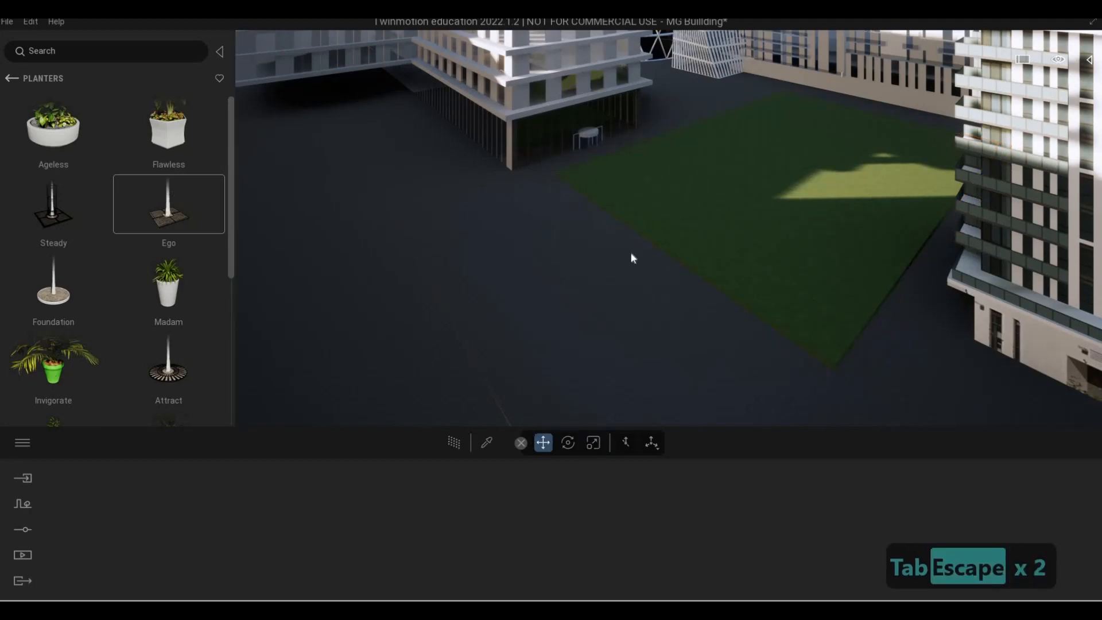
Step: Open the Trees category of the Vegetation and Landscape library with the new lawn in view
{"action": "key", "text": "d"}
{"action": "key", "text": "d"}
{"action": "left_click", "coordinate": [476, 234]}
{"action": "key", "text": "s"}
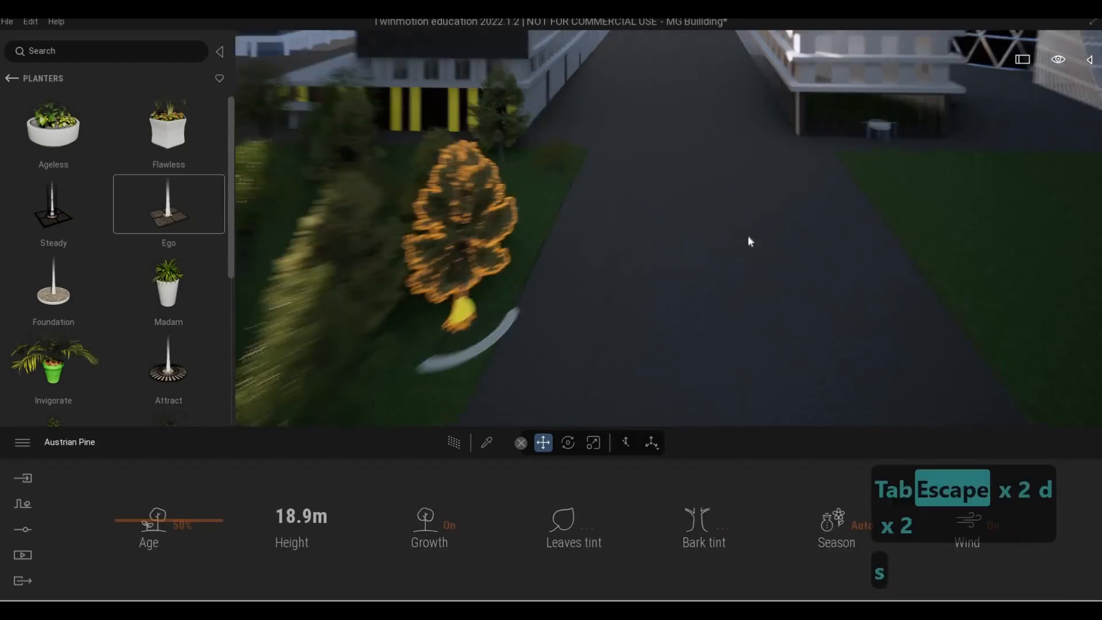
{"action": "right_click_drag", "start_coordinate": [717, 238], "coordinate": [459, 207]}
{"action": "key", "text": "Escape"}
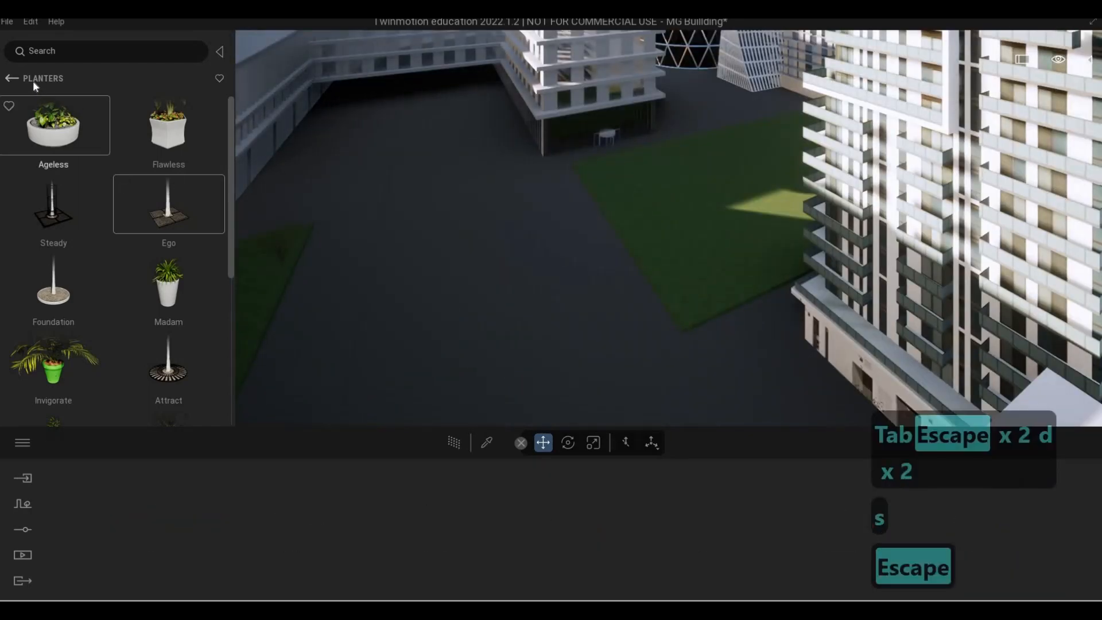
{"action": "left_click", "coordinate": [13, 77]}
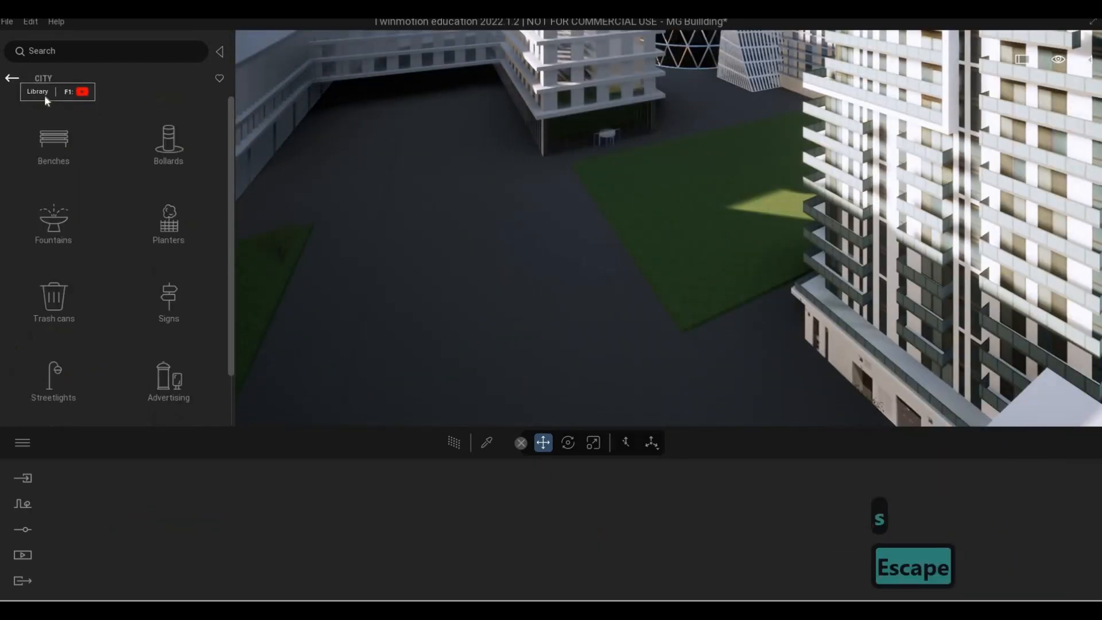
{"action": "left_click", "coordinate": [192, 137]}
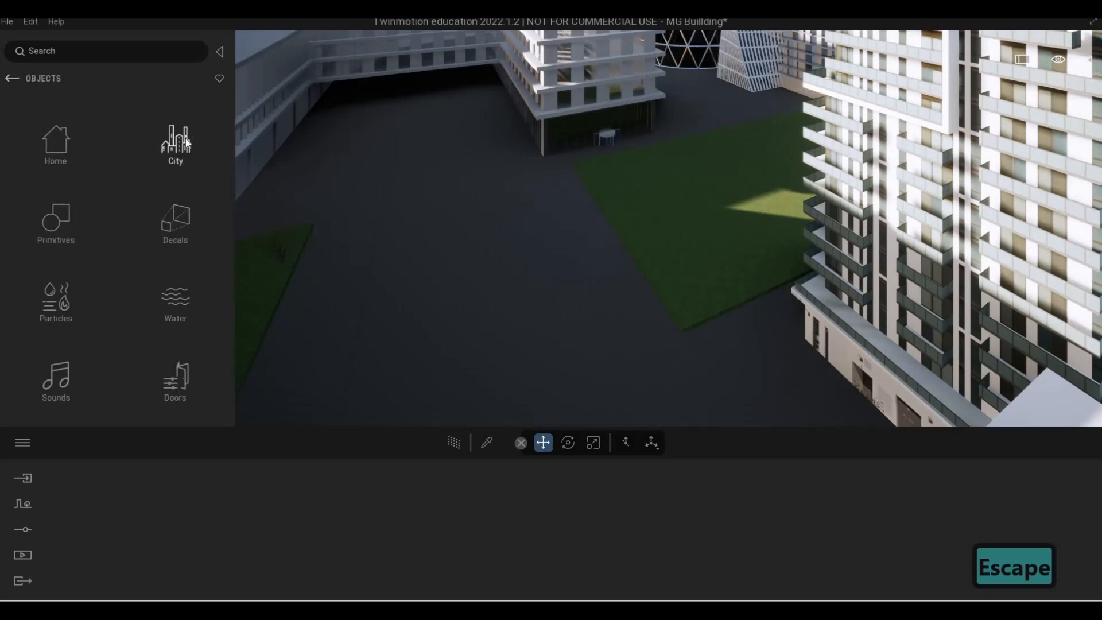
{"action": "left_click", "coordinate": [13, 79]}
{"action": "left_click", "coordinate": [12, 79]}
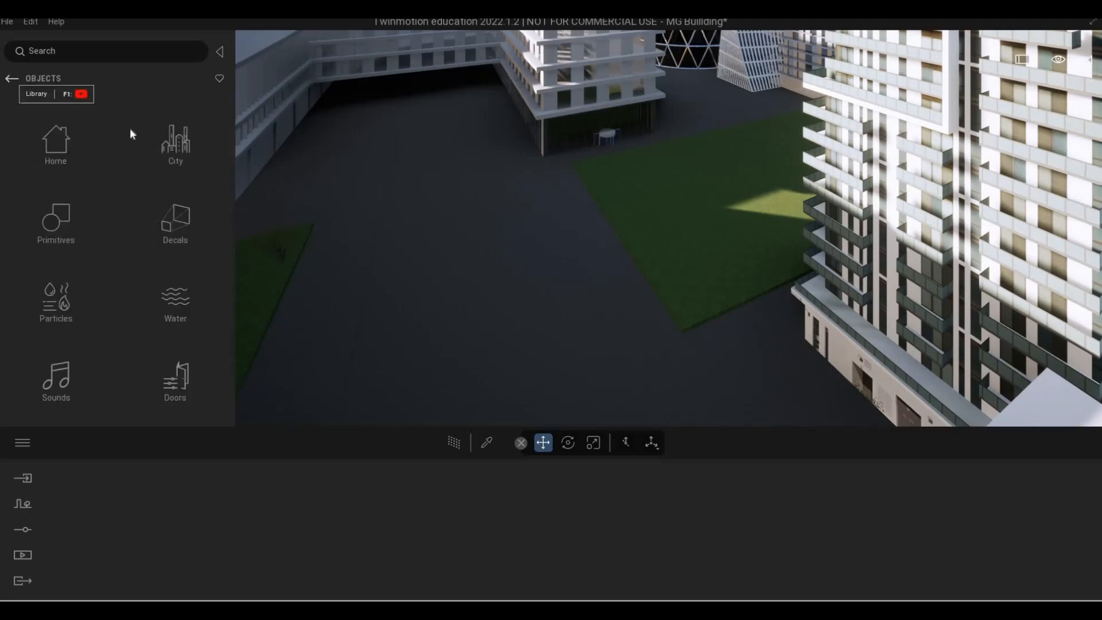
{"action": "left_click", "coordinate": [165, 137]}
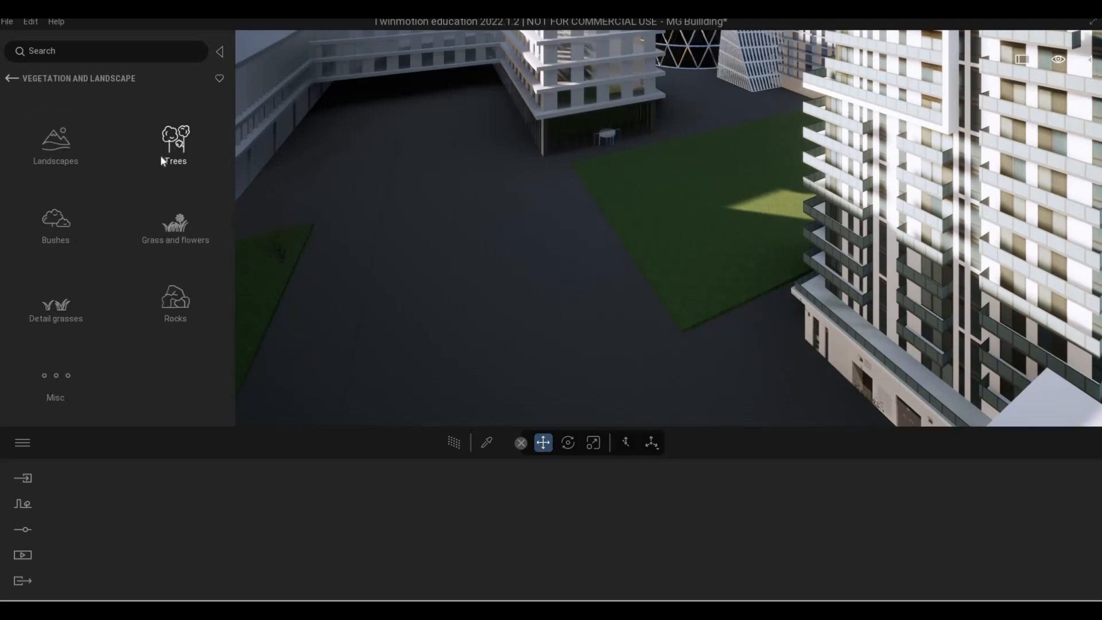
{"action": "left_click", "coordinate": [161, 152]}
Step: Plant several Balsam poplars along the corner and far side of the new lawn beside the white balconied tower
{"action": "left_click_drag", "start_coordinate": [63, 361], "coordinate": [624, 209]}
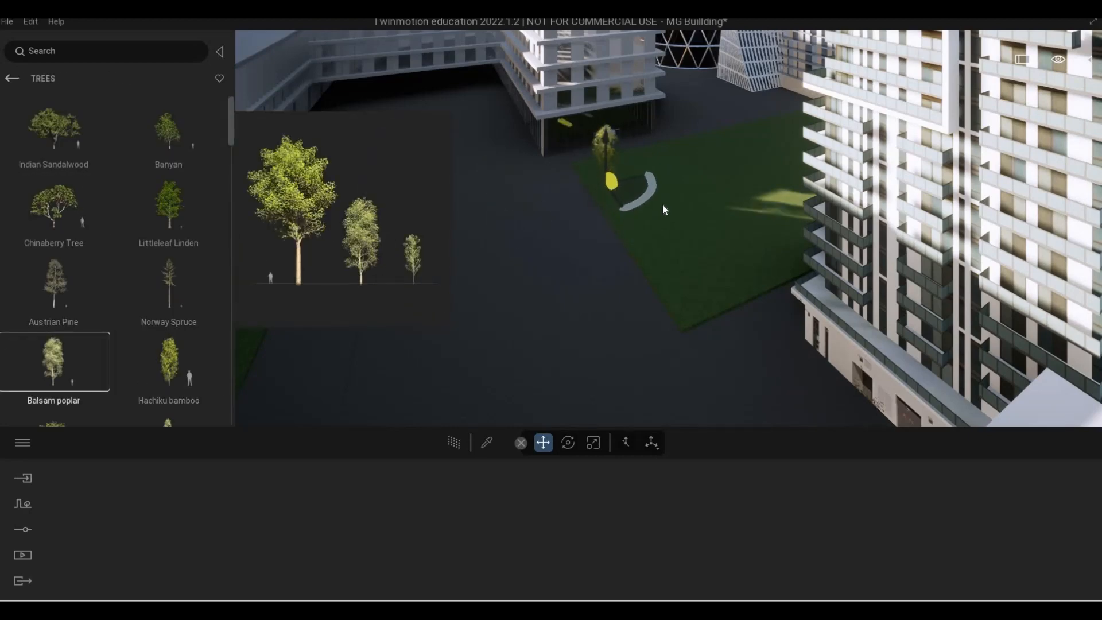
{"action": "left_click", "coordinate": [727, 159]}
{"action": "left_click", "coordinate": [783, 129]}
{"action": "left_click", "coordinate": [750, 193]}
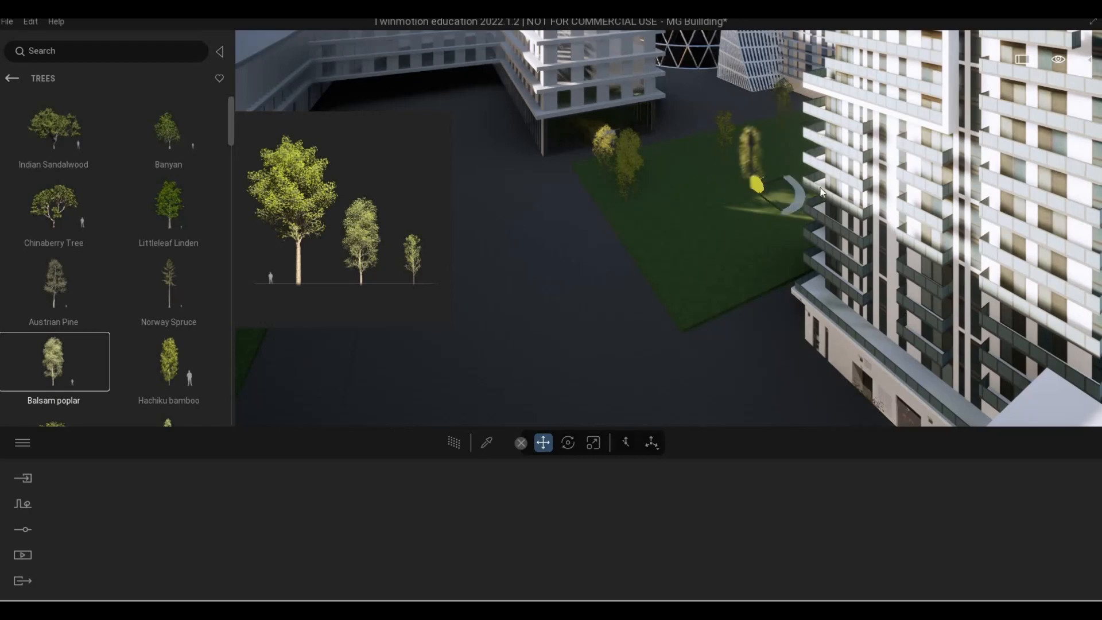
{"action": "right_click_drag", "start_coordinate": [758, 190], "coordinate": [857, 157]}
{"action": "key", "text": "a"}
{"action": "key", "text": "w"}
{"action": "key", "text": "d"}
{"action": "key", "text": "q"}
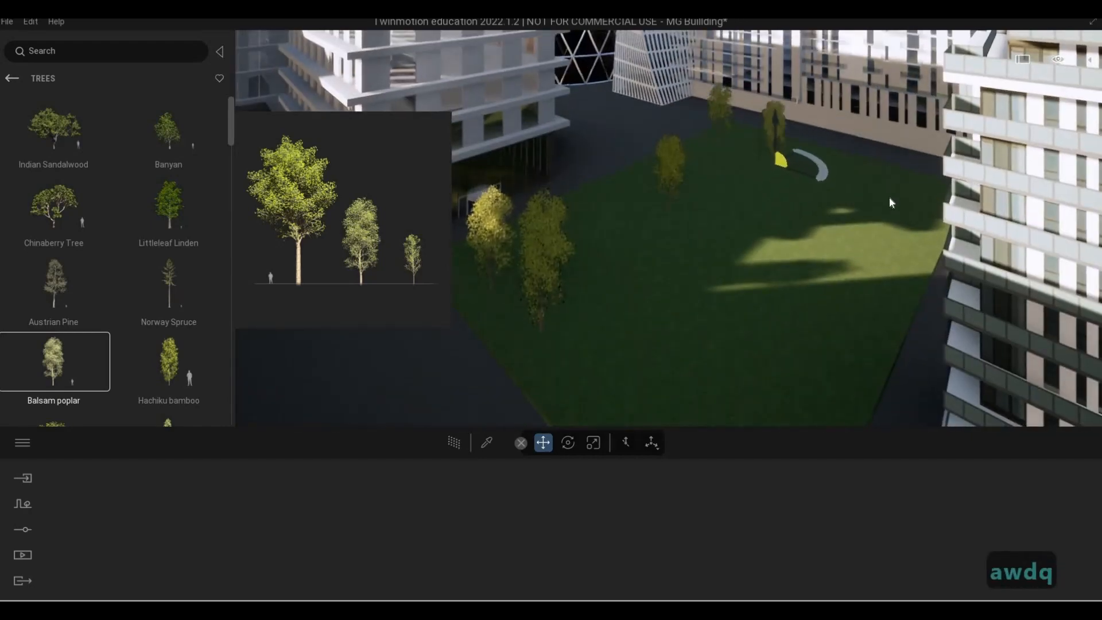
Step: Plant more Balsam poplars along the remaining edges of the new lawn, and choose the Hachiku bamboo for placement
{"action": "key", "text": "s"}
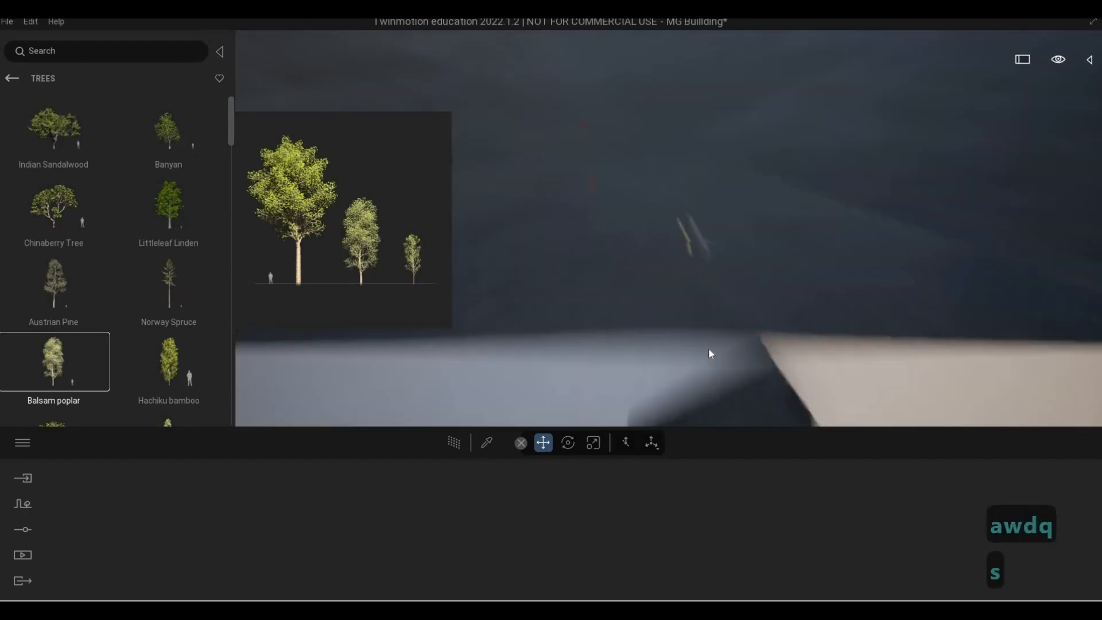
{"action": "key", "text": "w"}
{"action": "key", "text": "d"}
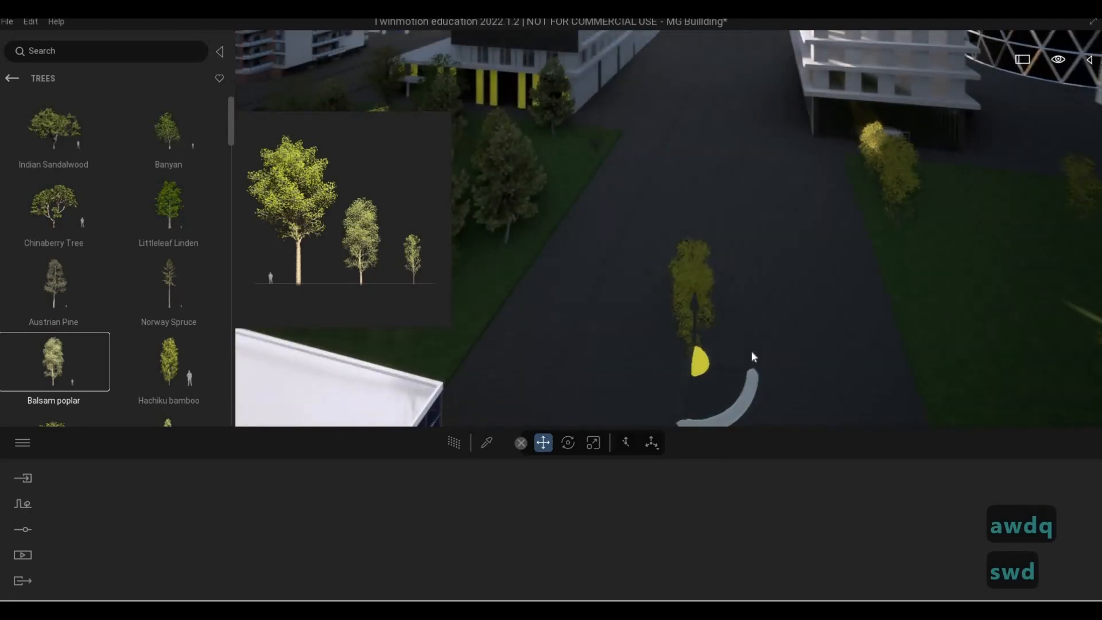
{"action": "key", "text": "w"}
{"action": "key", "text": "a"}
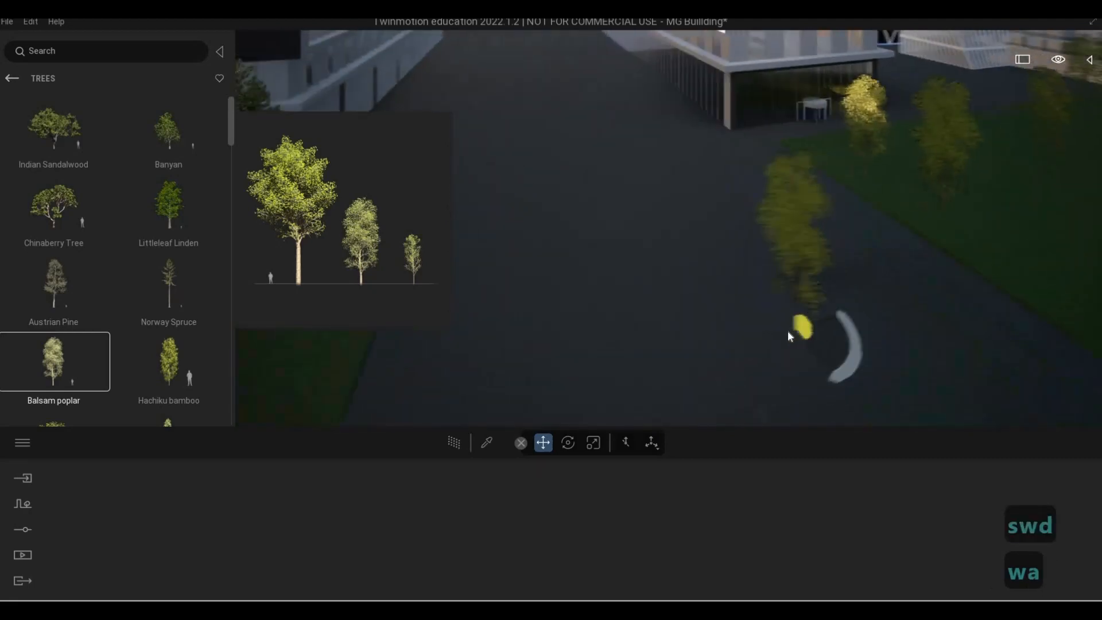
{"action": "key", "text": "s"}
{"action": "key", "text": "a"}
{"action": "key", "text": "w"}
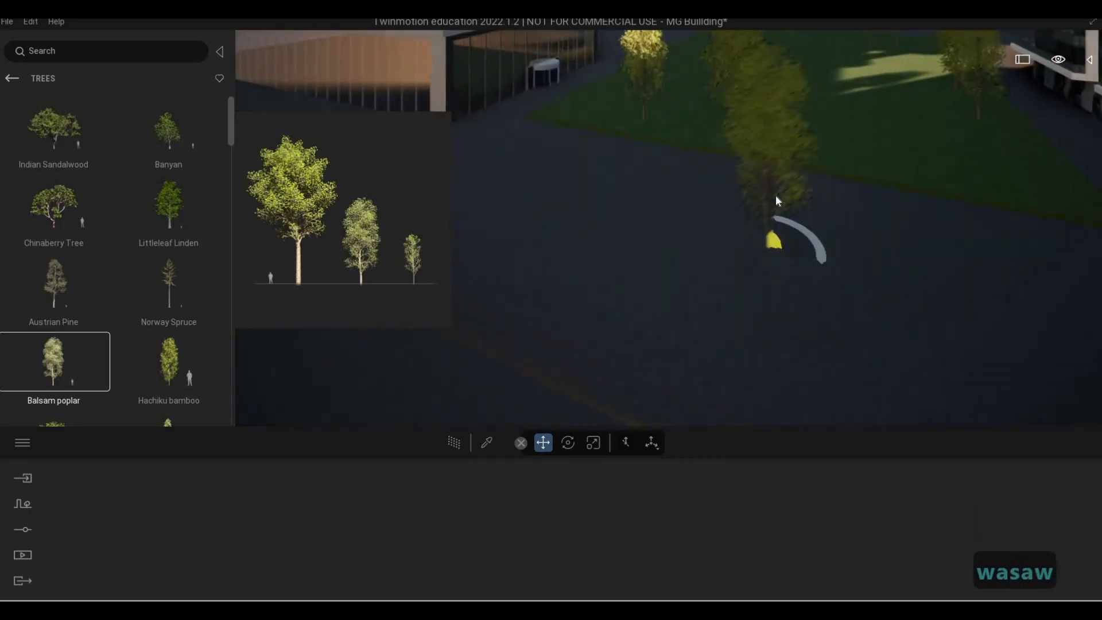
{"action": "key", "text": "d"}
{"action": "key", "text": "q"}
{"action": "key", "text": "w"}
{"action": "key", "text": "s"}
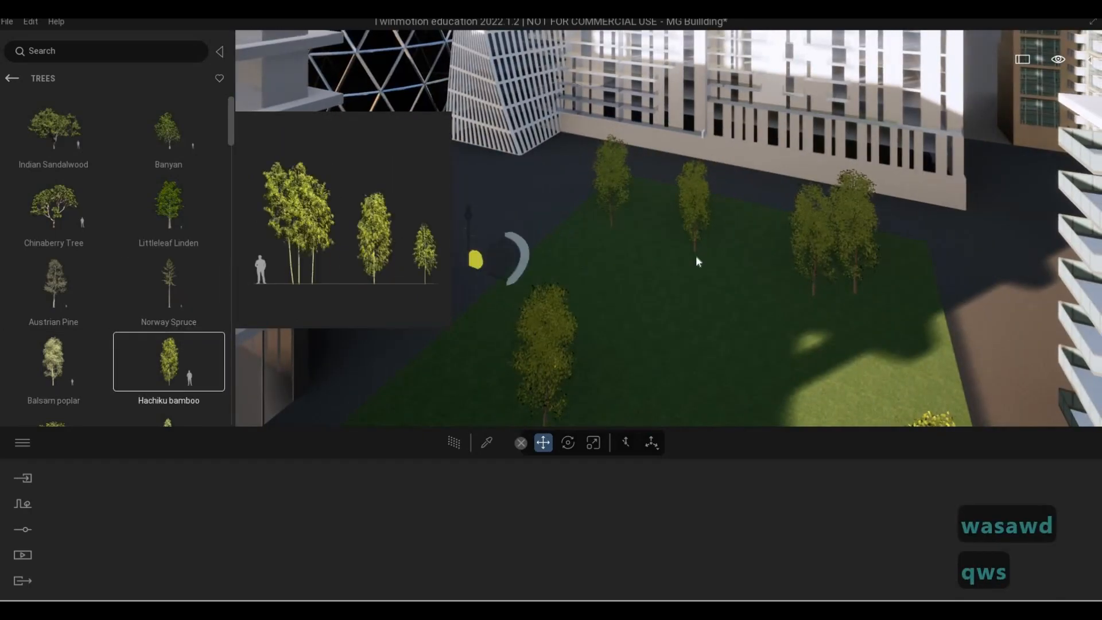
Step: Plant Hachiku bamboo and Amur cork trees among the poplars on the new lawn, and end the placement
{"action": "scroll", "coordinate": [98, 310], "scroll_direction": "down", "scroll_amount": 2}
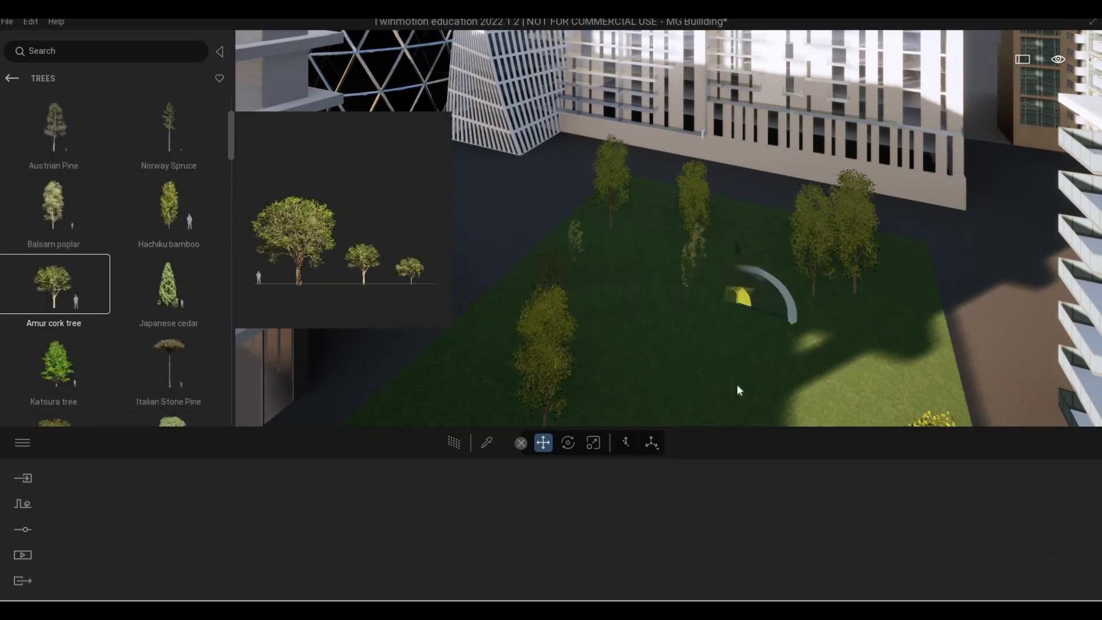
{"action": "key", "text": "s"}
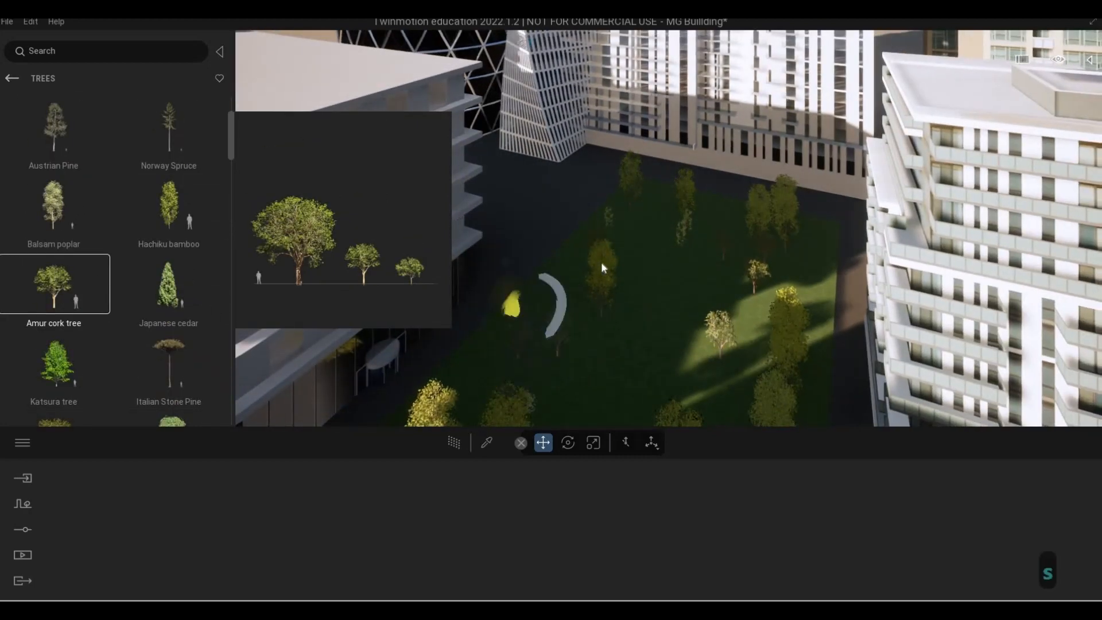
{"action": "key", "text": "s"}
{"action": "key", "text": "d"}
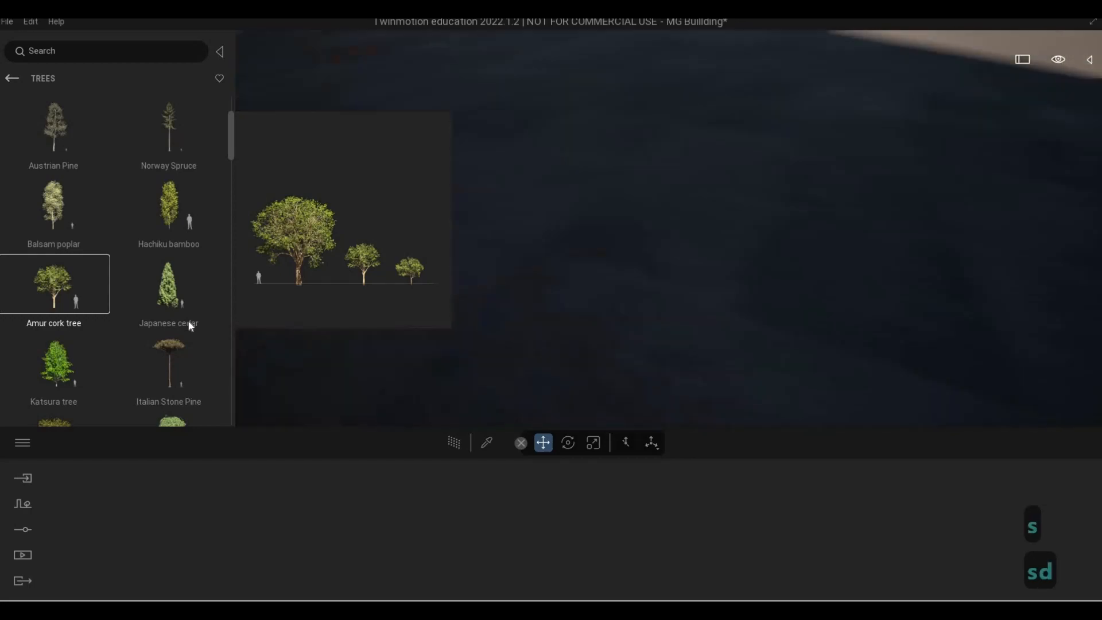
{"action": "key", "text": "s"}
{"action": "key", "text": "a"}
{"action": "key", "text": "Escape"}
{"action": "key", "text": "Escape"}
{"action": "key", "text": "Escape"}
{"action": "key", "text": "Escape"}
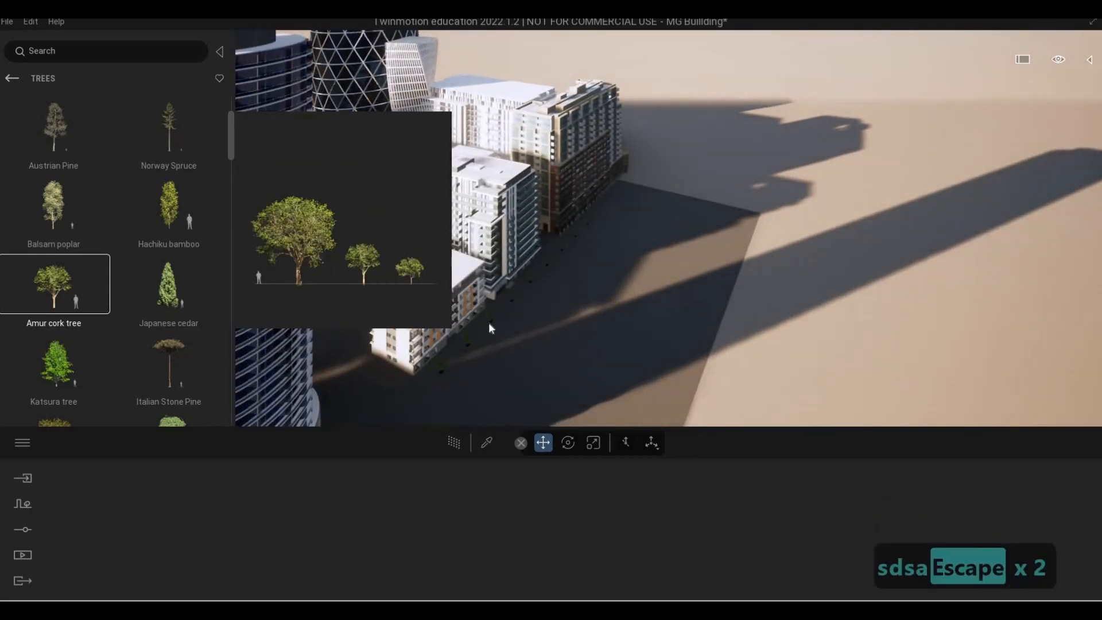
Step: Fly out over the city blocks to examine the pavements around the glass tower's podium and the white-framed office building opposite
{"action": "key", "text": "d"}
{"action": "key", "text": "w"}
{"action": "key", "text": "e"}
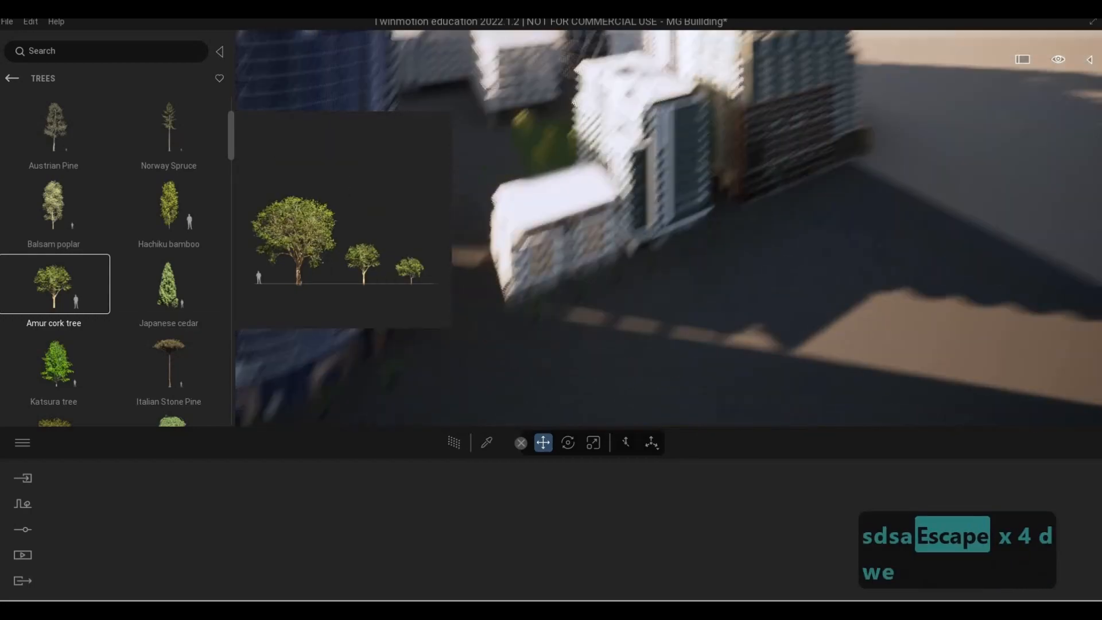
{"action": "key", "text": "a"}
{"action": "key", "text": "q"}
{"action": "key", "text": "d"}
{"action": "key", "text": "q"}
{"action": "key", "text": "w"}
{"action": "key", "text": "a"}
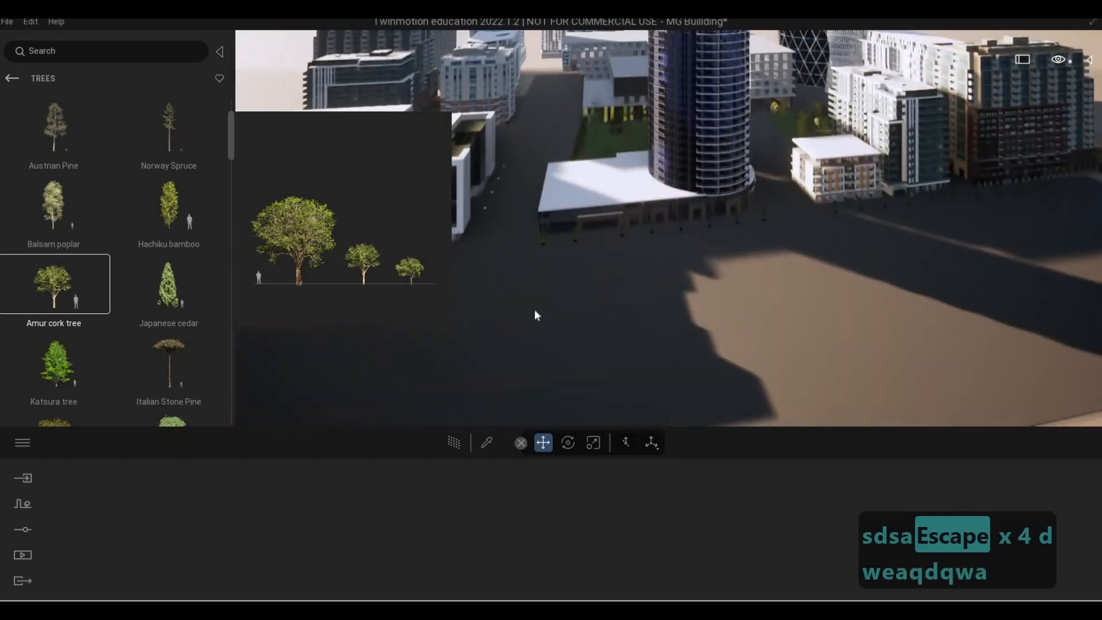
{"action": "key", "text": "Escape"}
{"action": "key", "text": "Escape"}
{"action": "key", "text": "Escape"}
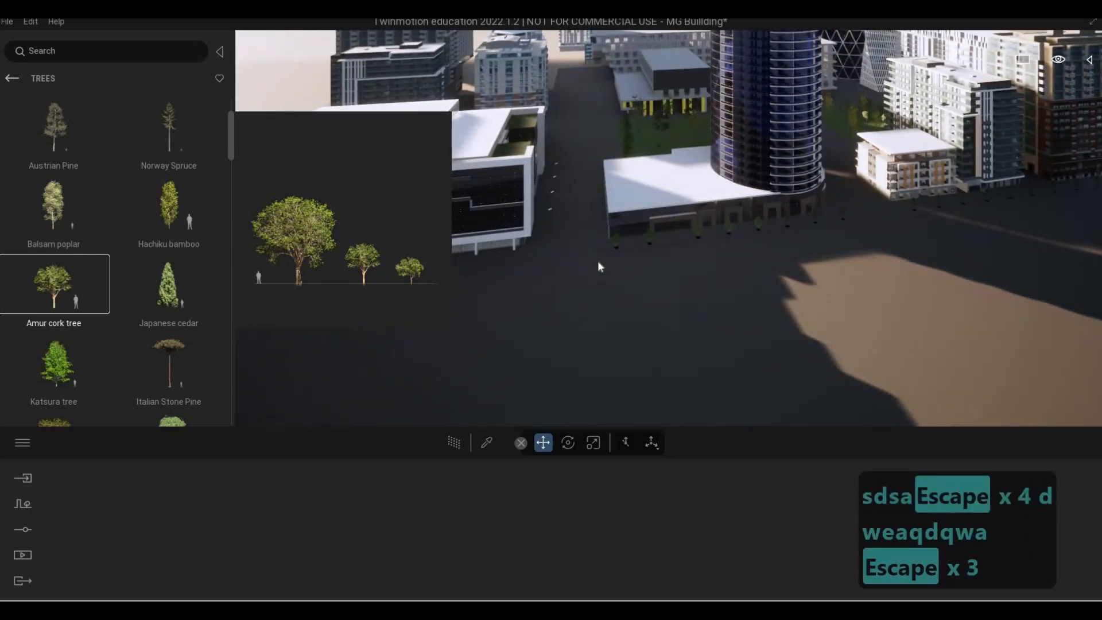
{"action": "key", "text": "Escape"}
{"action": "key", "text": "w"}
{"action": "key", "text": "a"}
{"action": "key", "text": "e"}
{"action": "key", "text": "w"}
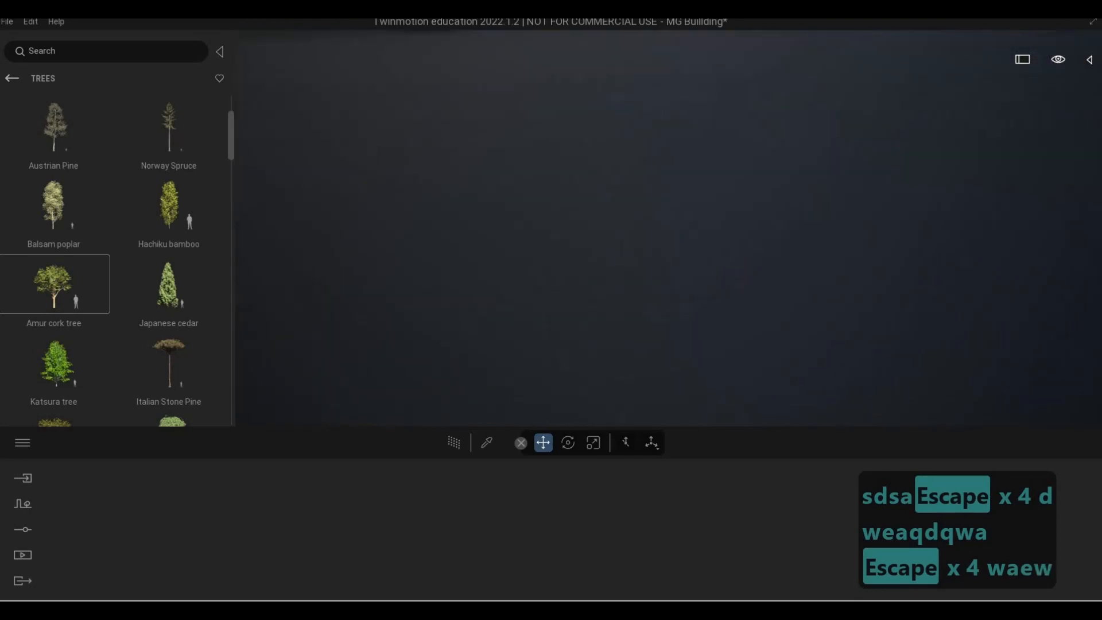
{"action": "key", "text": "q"}
{"action": "key", "text": "d"}
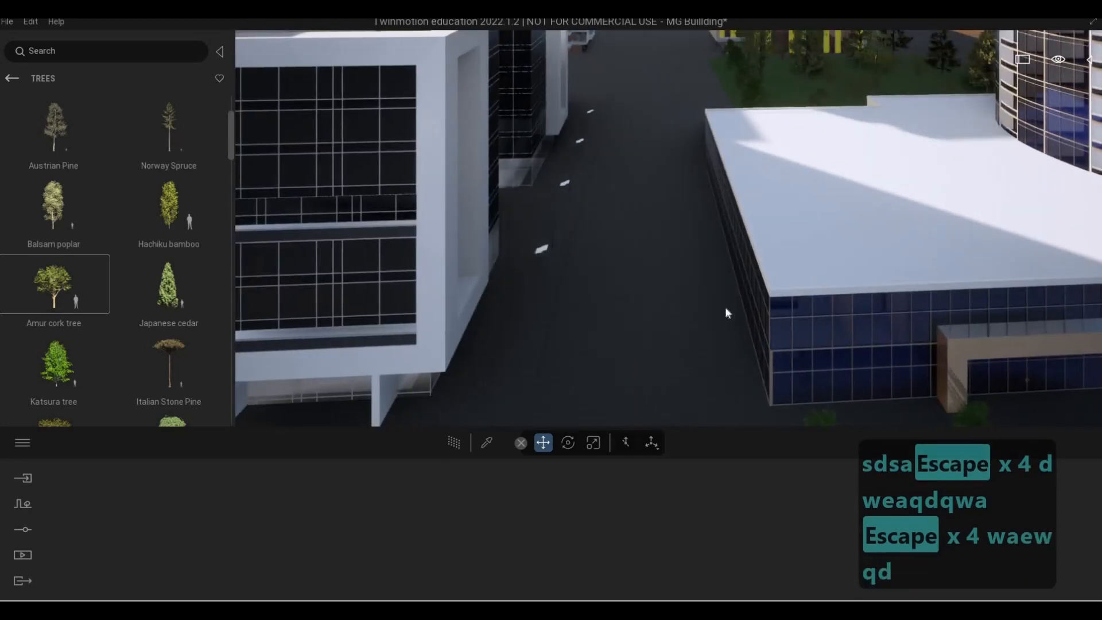
{"action": "key", "text": "s"}
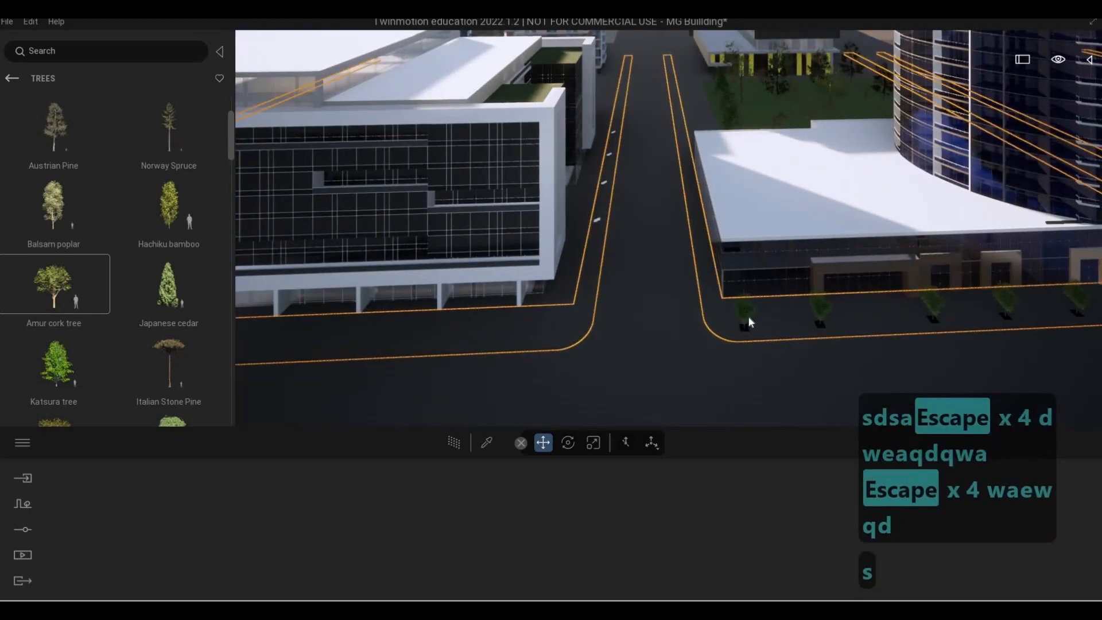
{"action": "key", "text": "Escape"}
{"action": "key", "text": "Escape"}
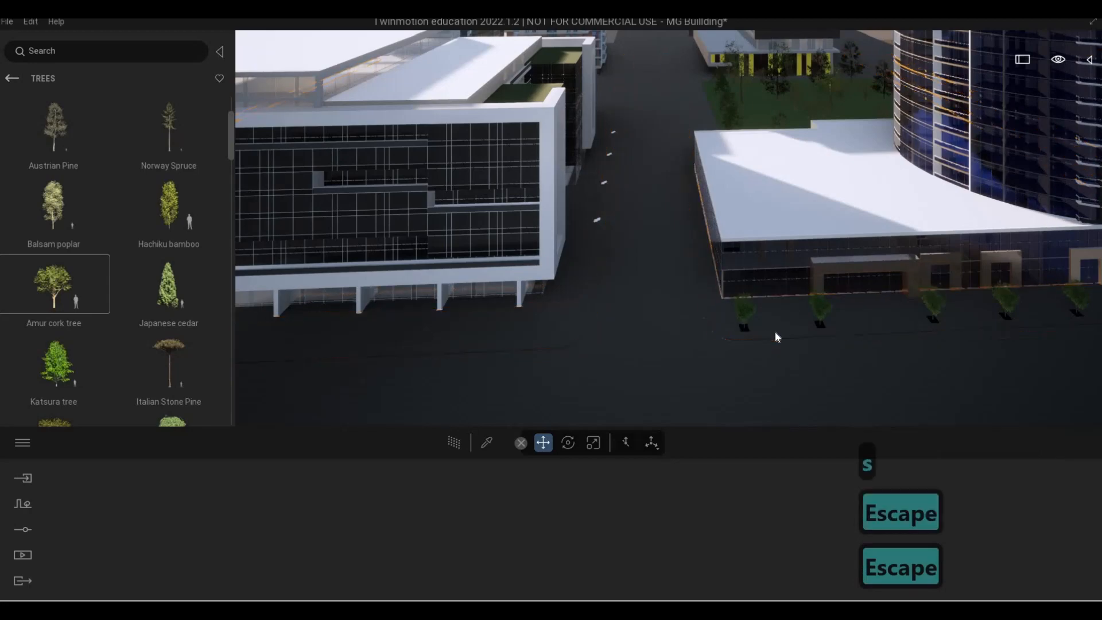
Step: Copy the corner tree planter beside the glass podium across the street to the white-framed office building
{"action": "key", "text": "w"}
{"action": "key", "text": "e"}
{"action": "key", "text": "s"}
{"action": "key", "text": "q"}
{"action": "key", "text": "s"}
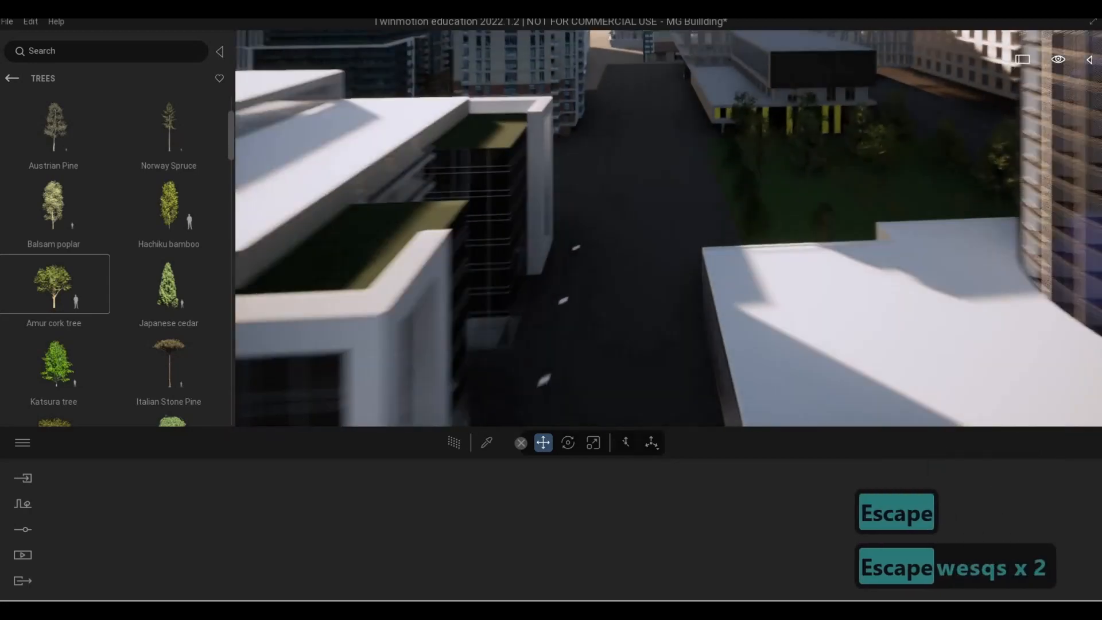
{"action": "key", "text": "w"}
{"action": "key", "text": "e"}
{"action": "key", "text": "3"}
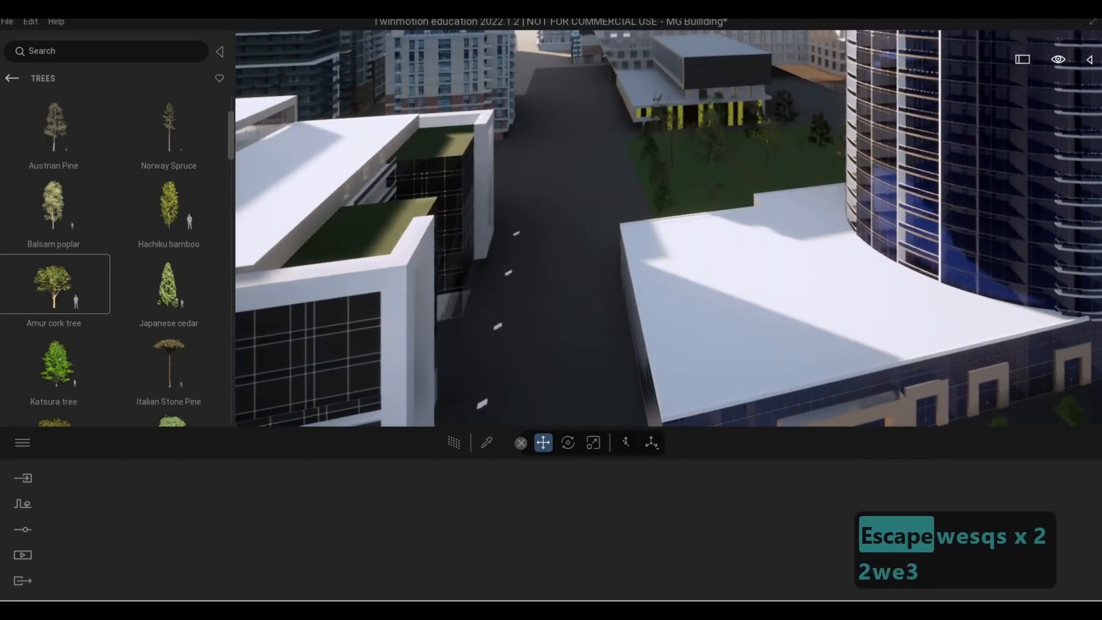
{"action": "key", "text": "s"}
{"action": "key", "text": "e"}
{"action": "key", "text": "w"}
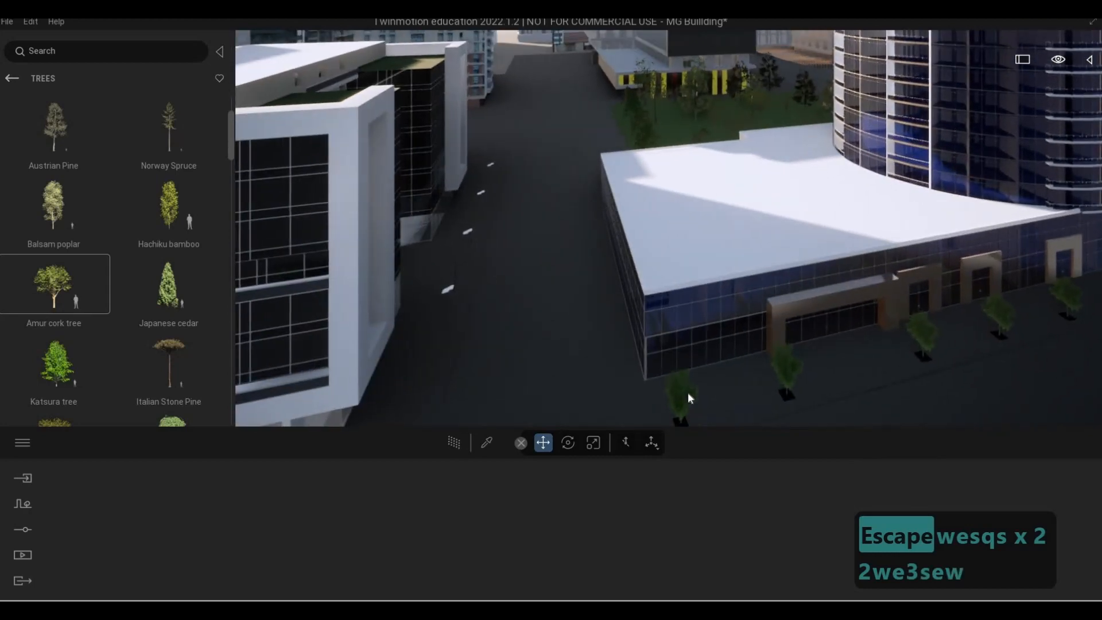
{"action": "left_click", "coordinate": [688, 391]}
{"action": "key", "text": "s"}
{"action": "key", "text": "a"}
{"action": "key", "text": "e"}
{"action": "key", "text": "a"}
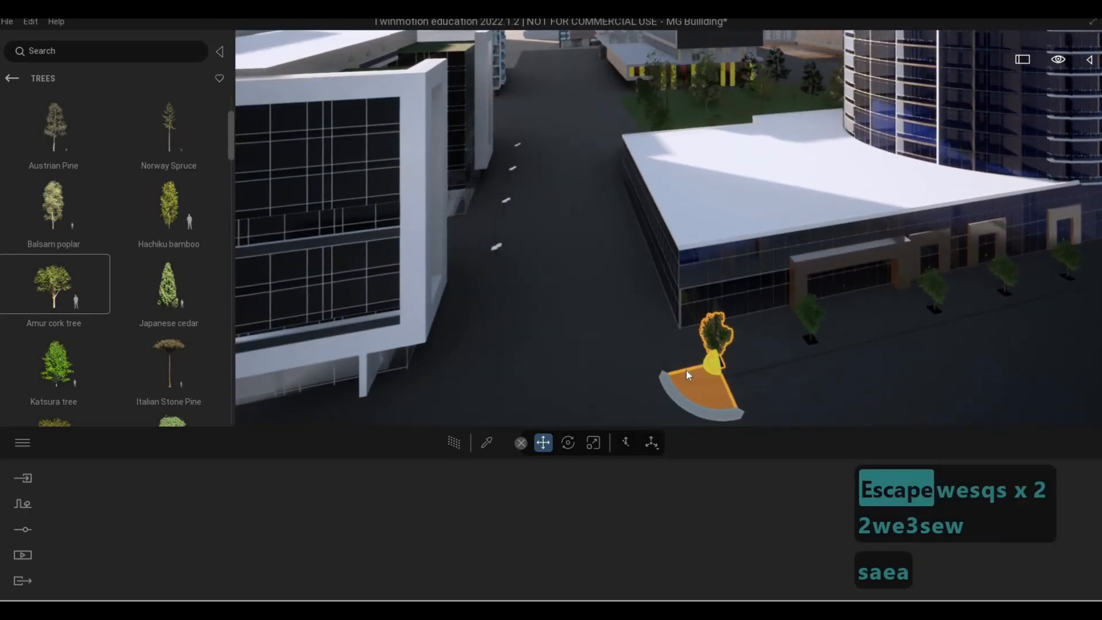
{"action": "left_click_drag", "start_coordinate": [350, 432], "coordinate": [337, 433], "text": "shift"}
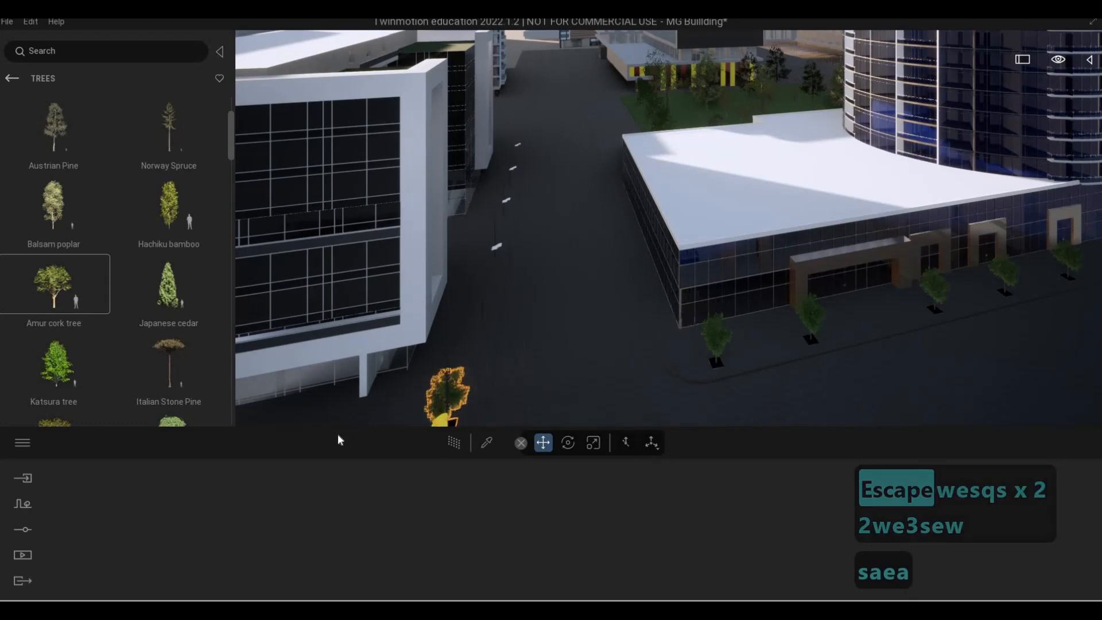
{"action": "left_click", "coordinate": [518, 379]}
Step: Reposition the copied tree planter on the pavement corner in front of the white-framed office building
{"action": "key", "text": "s"}
{"action": "key", "text": "a"}
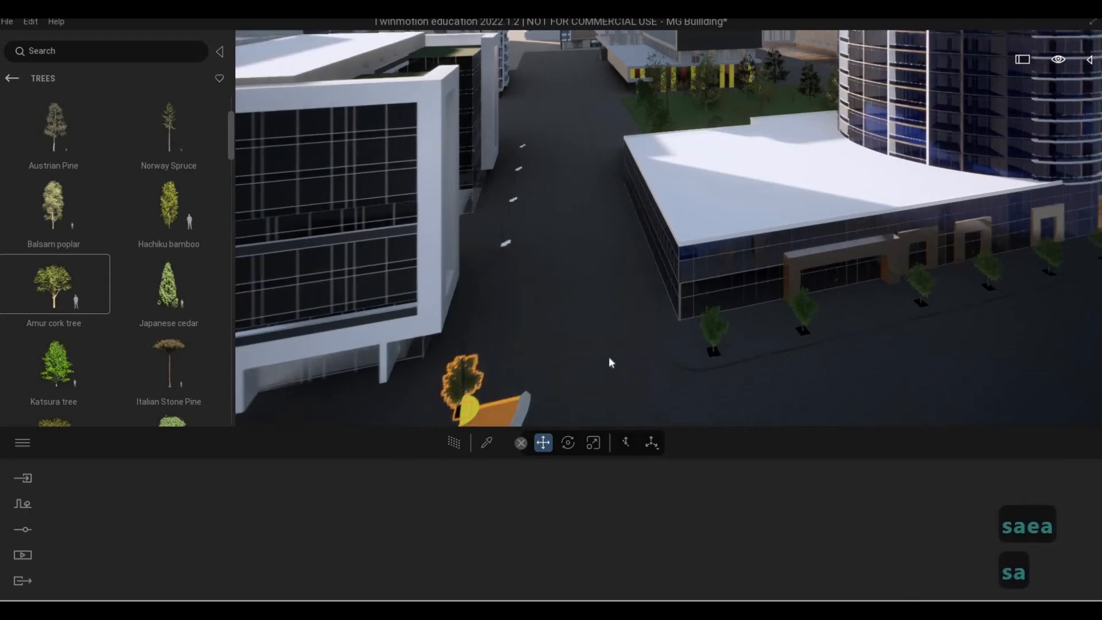
{"action": "key", "text": "e"}
{"action": "key", "text": "w"}
{"action": "left_click_drag", "start_coordinate": [600, 408], "coordinate": [545, 404]}
{"action": "key", "text": "e"}
{"action": "key", "text": "e"}
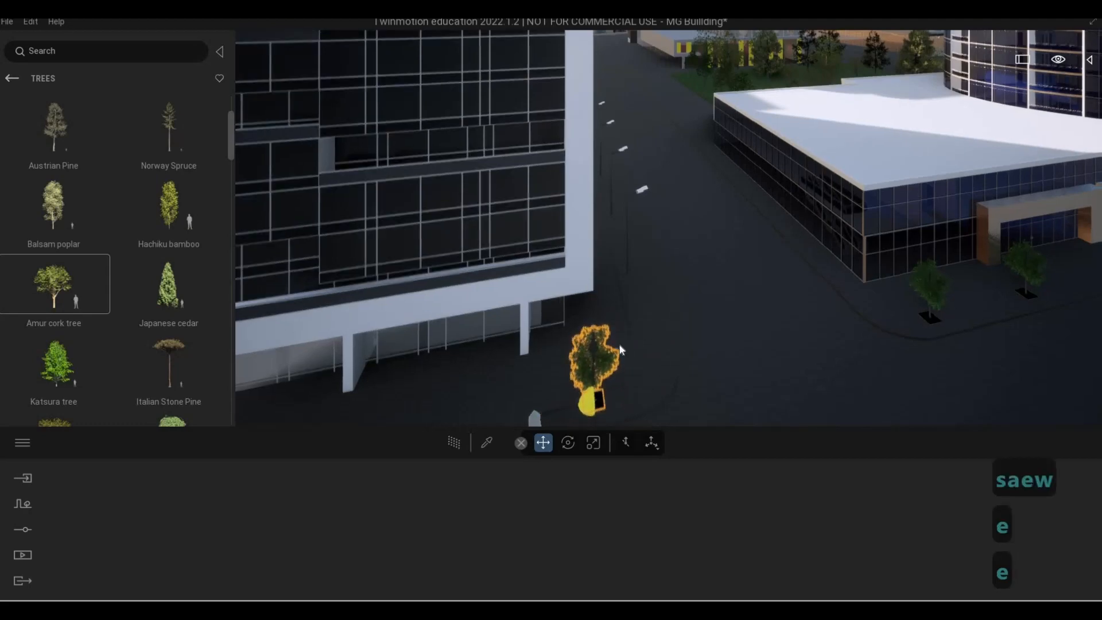
{"action": "key", "text": "e"}
{"action": "key", "text": "w"}
{"action": "key", "text": "a"}
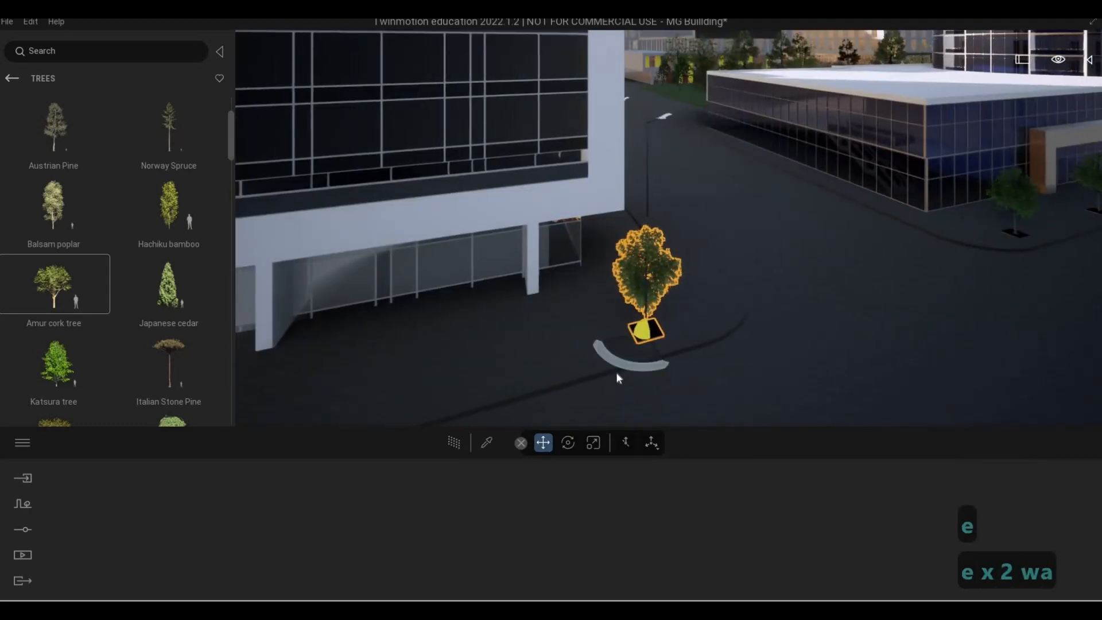
{"action": "key", "text": "d"}
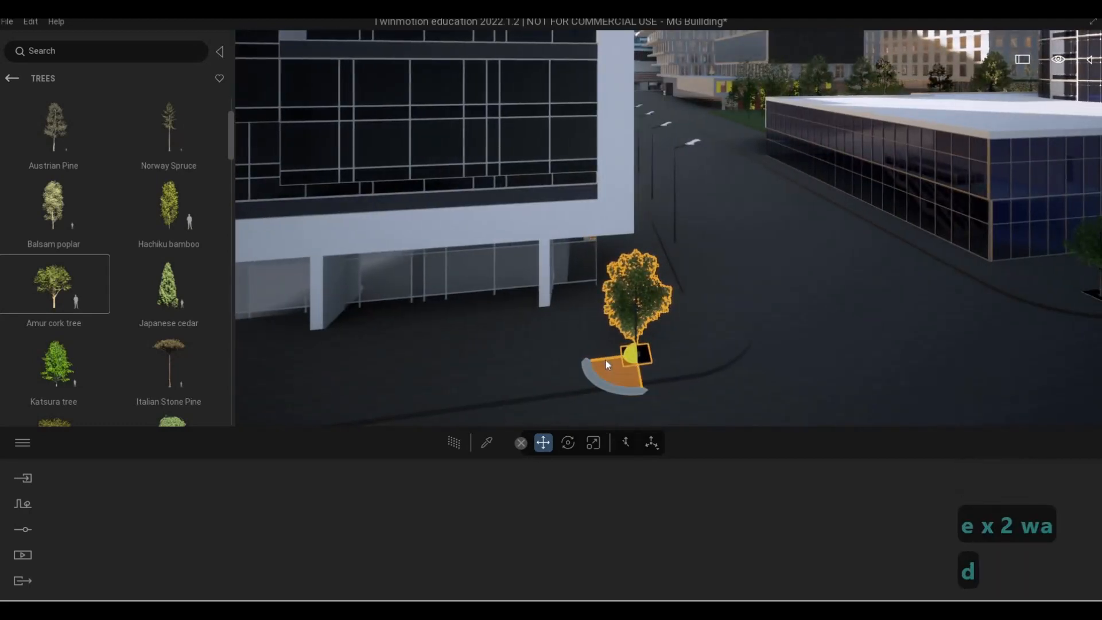
Step: Create 8 instances of the corner planter with 10.0 m spacing along the white-framed office building's front, and deselect them
{"action": "left_click_drag", "start_coordinate": [605, 360], "coordinate": [398, 370], "text": "alt"}
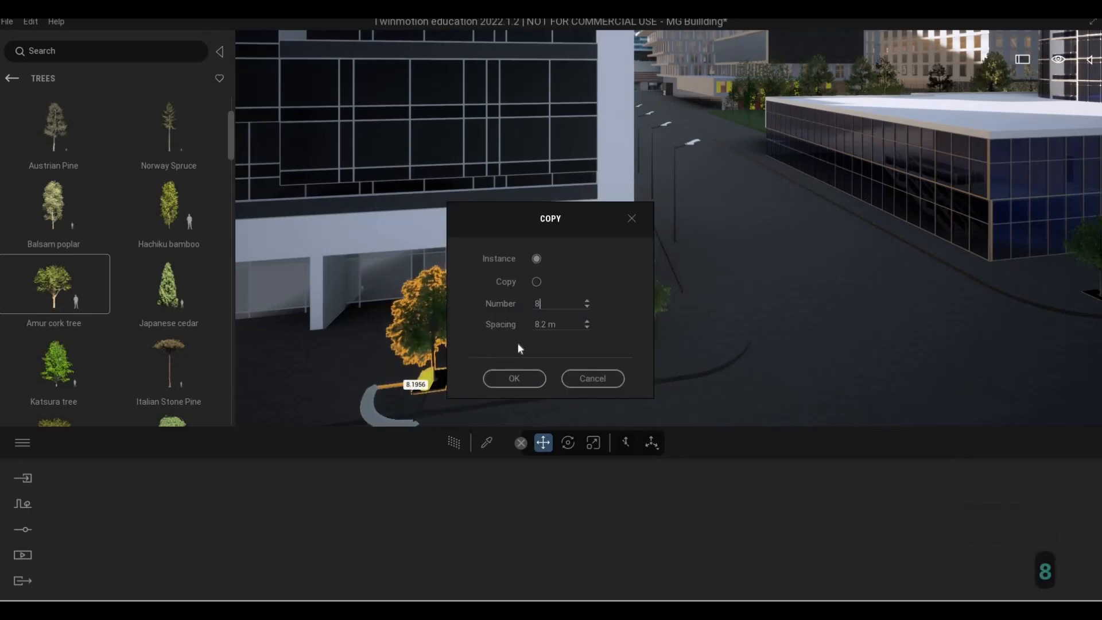
{"action": "type", "text": "8"}
{"action": "key", "text": "Tab"}
{"action": "type", "text": "10"}
{"action": "key", "text": "Return"}
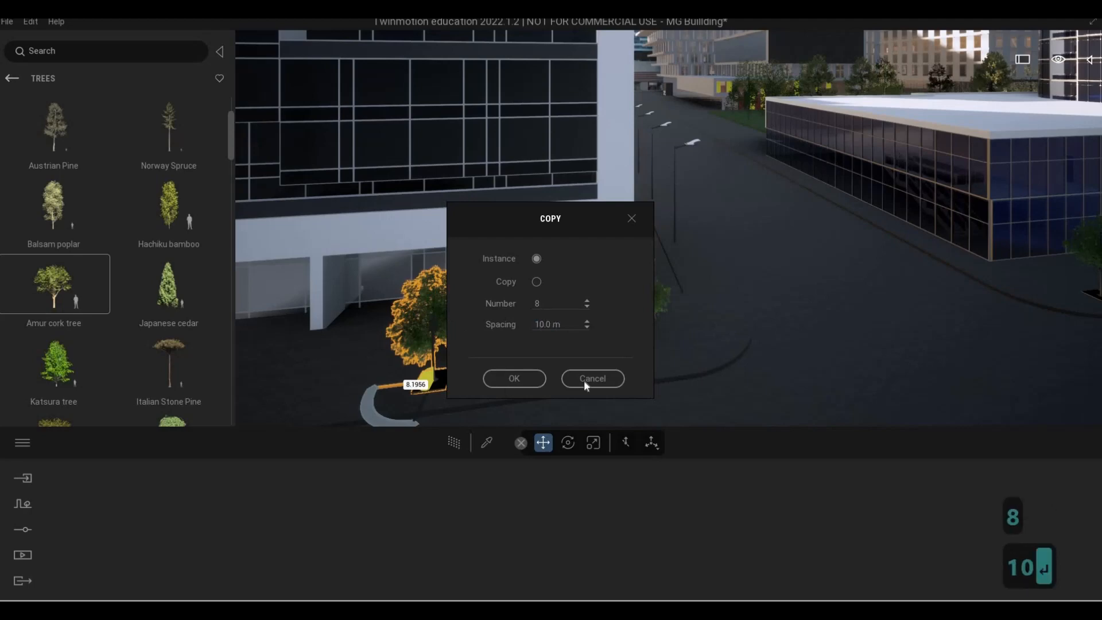
{"action": "left_click", "coordinate": [513, 378]}
{"action": "key", "text": "Escape"}
{"action": "key", "text": "Escape"}
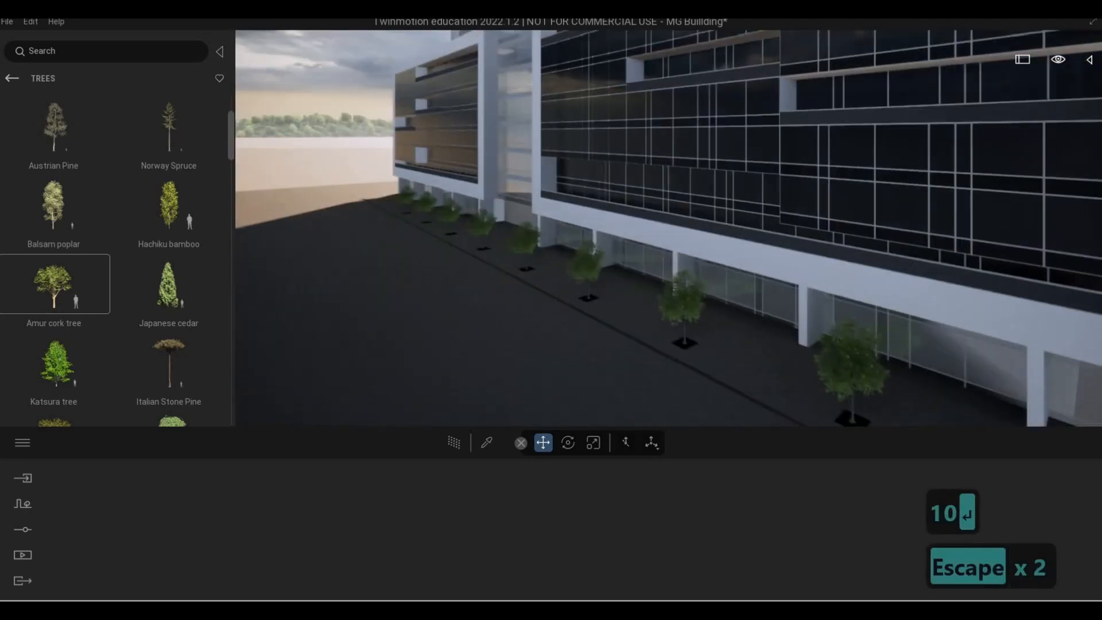
Step: Fly along the new planter row and back across the junction to examine the side street and glass podium corner
{"action": "key", "text": "s"}
{"action": "key", "text": "e"}
{"action": "key", "text": "d"}
{"action": "key", "text": "d"}
{"action": "key", "text": "d"}
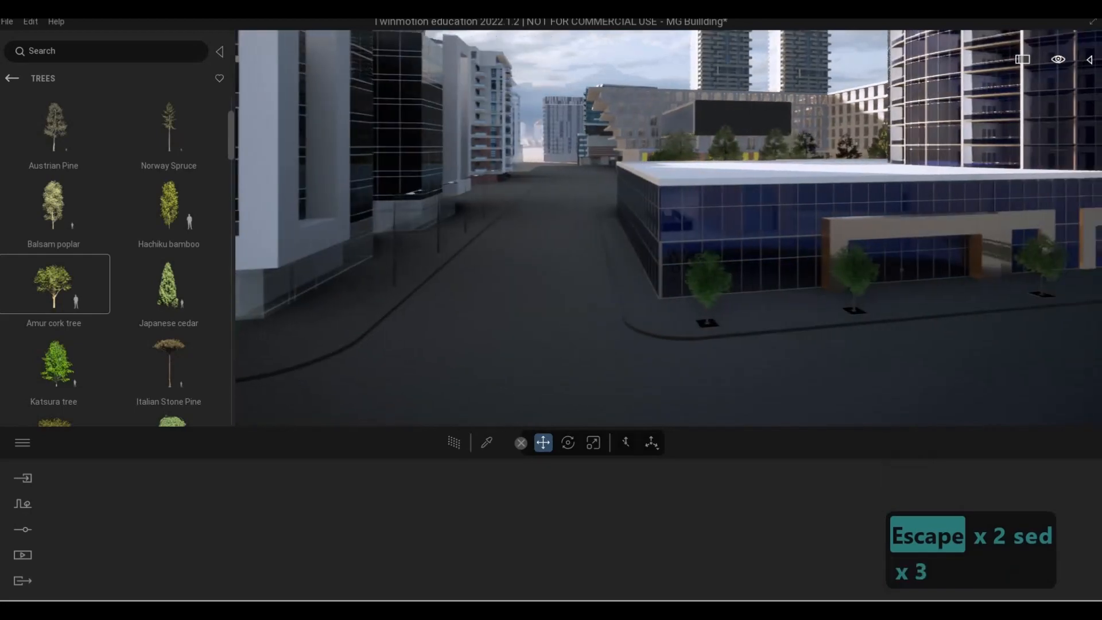
{"action": "key", "text": "a"}
{"action": "key", "text": "a"}
{"action": "key", "text": "d"}
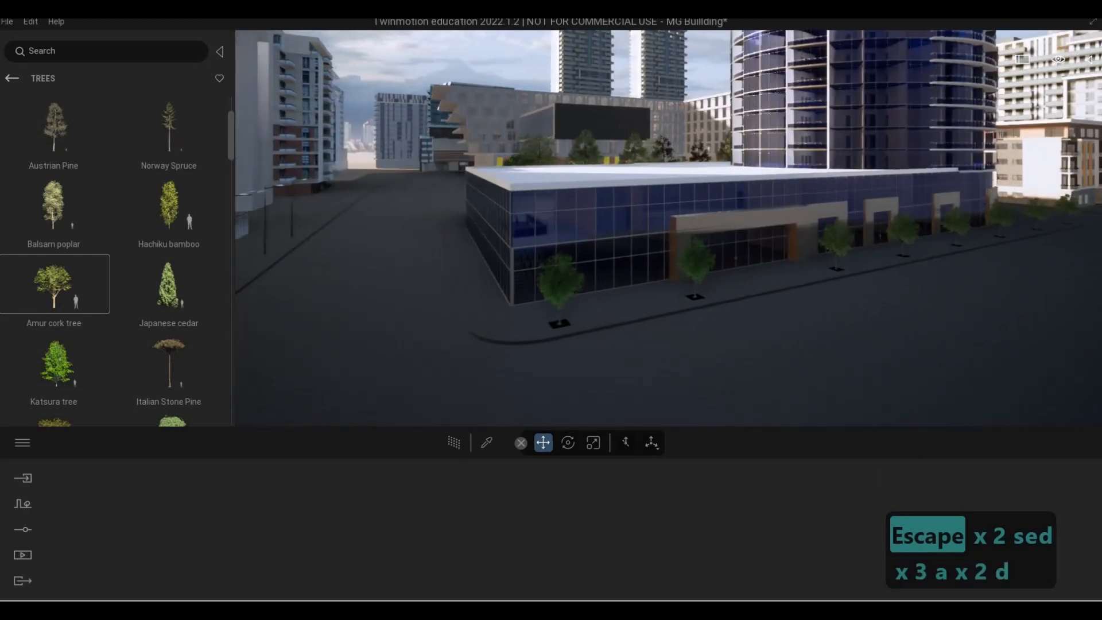
{"action": "key", "text": "d"}
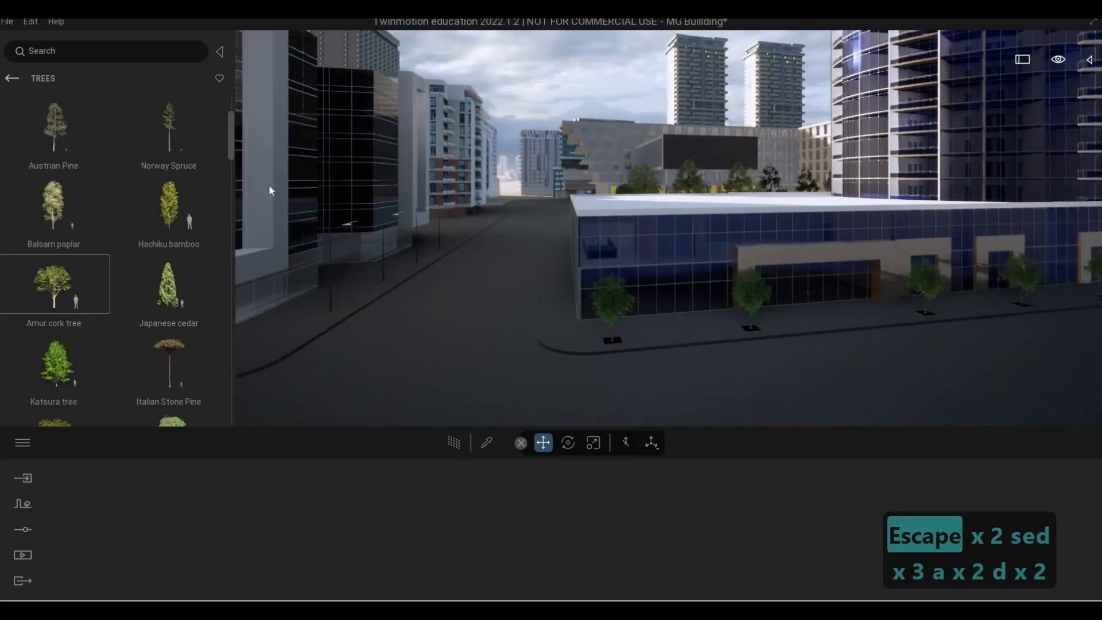
{"action": "key", "text": "d"}
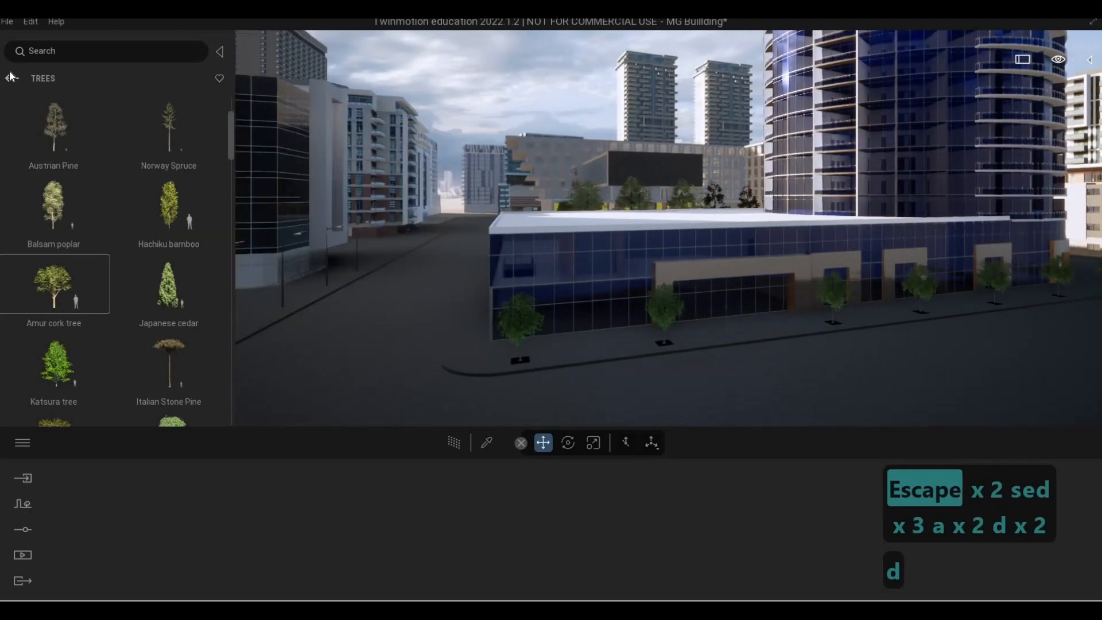
Step: Go back to the Vegetation and Landscape categories and fly over the glass podium to examine the side street and planted lawn
{"action": "left_click", "coordinate": [11, 79]}
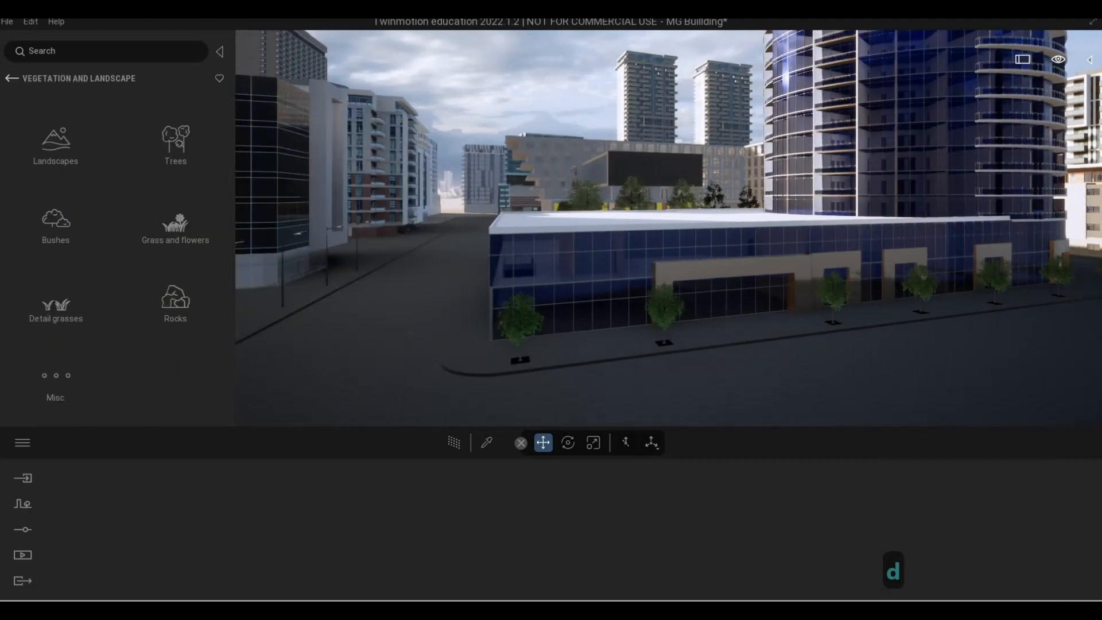
{"action": "key", "text": "a"}
{"action": "key", "text": "w"}
{"action": "key", "text": "q"}
{"action": "key", "text": "a"}
{"action": "key", "text": "s"}
{"action": "key", "text": "q"}
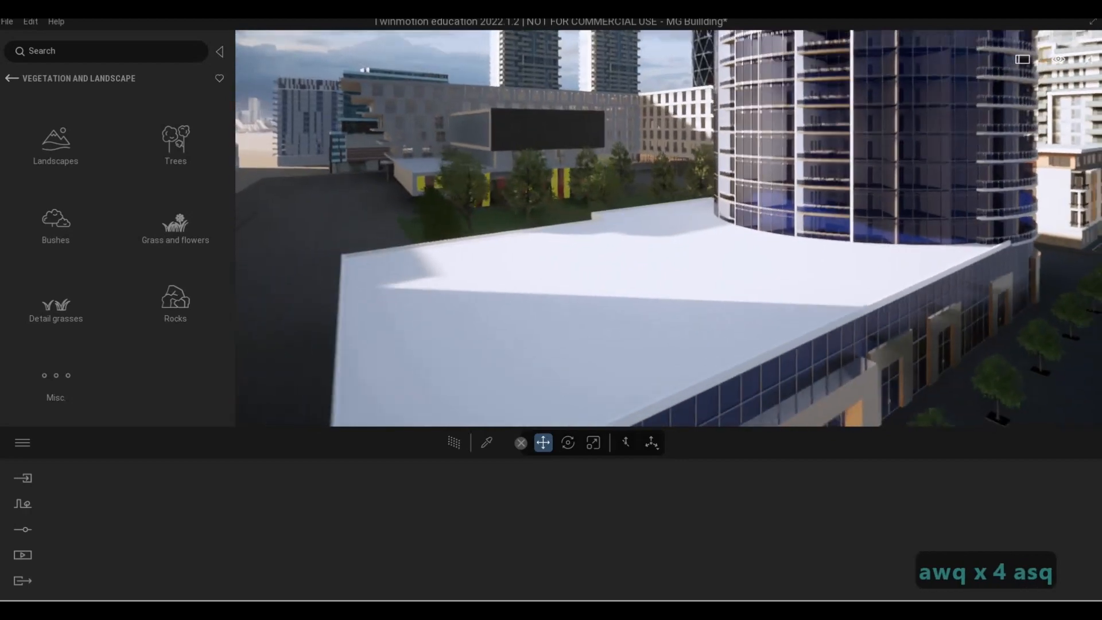
{"action": "key", "text": "a"}
{"action": "key", "text": "s"}
{"action": "key", "text": "q"}
{"action": "key", "text": "d"}
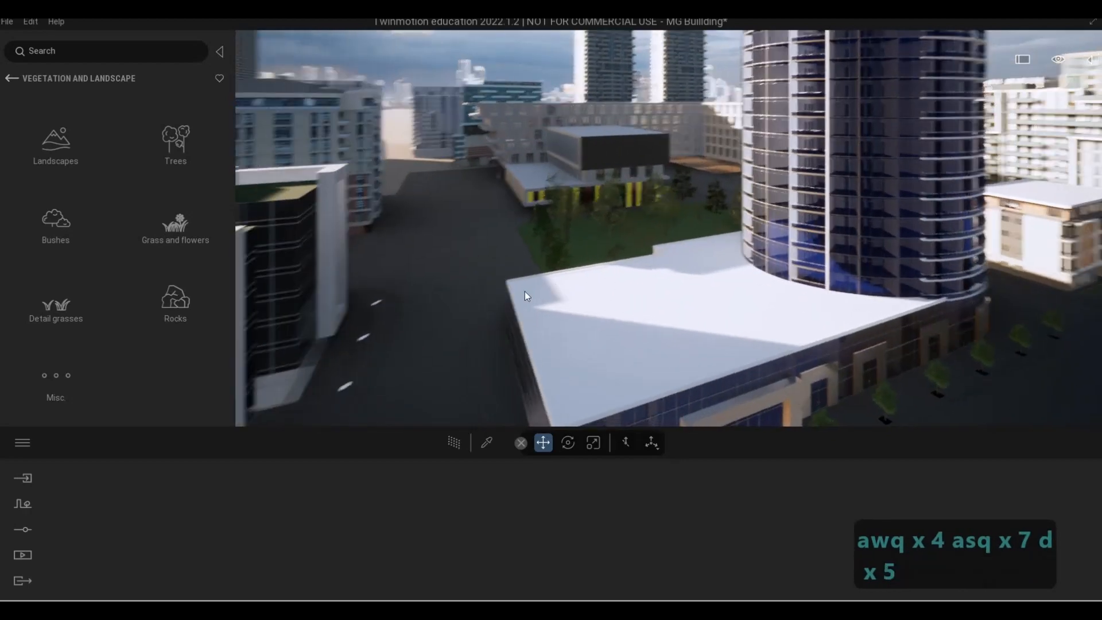
{"action": "key", "text": "w"}
{"action": "key", "text": "w"}
{"action": "key", "text": "q"}
{"action": "key", "text": "q"}
{"action": "key", "text": "q"}
{"action": "key", "text": "q"}
{"action": "key", "text": "q"}
{"action": "key", "text": "q"}
{"action": "key", "text": "q"}
{"action": "key", "text": "q"}
{"action": "key", "text": "q"}
{"action": "key", "text": "q"}
{"action": "key", "text": "q"}
{"action": "key", "text": "q"}
{"action": "key", "text": "q"}
{"action": "key", "text": "q"}
{"action": "key", "text": "q"}
{"action": "key", "text": "q"}
{"action": "key", "text": "q"}
{"action": "key", "text": "q"}
{"action": "key", "text": "q"}
{"action": "key", "text": "q"}
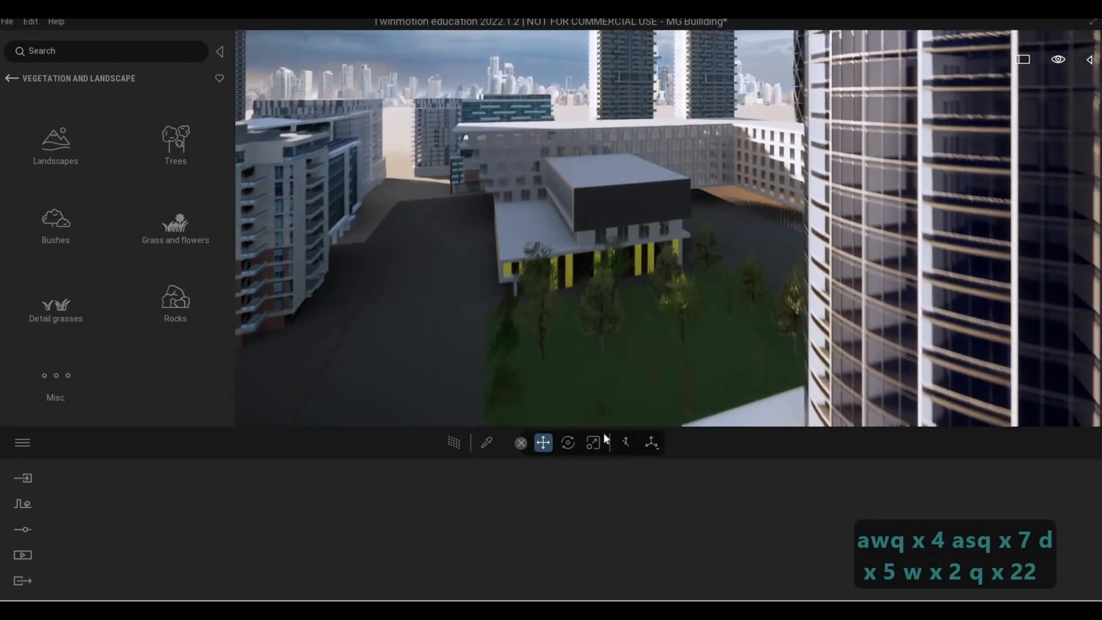
{"action": "key", "text": "a"}
{"action": "key", "text": "a"}
{"action": "key", "text": "a"}
{"action": "key", "text": "a"}
{"action": "key", "text": "a"}
{"action": "key", "text": "a"}
{"action": "key", "text": "a"}
{"action": "key", "text": "a"}
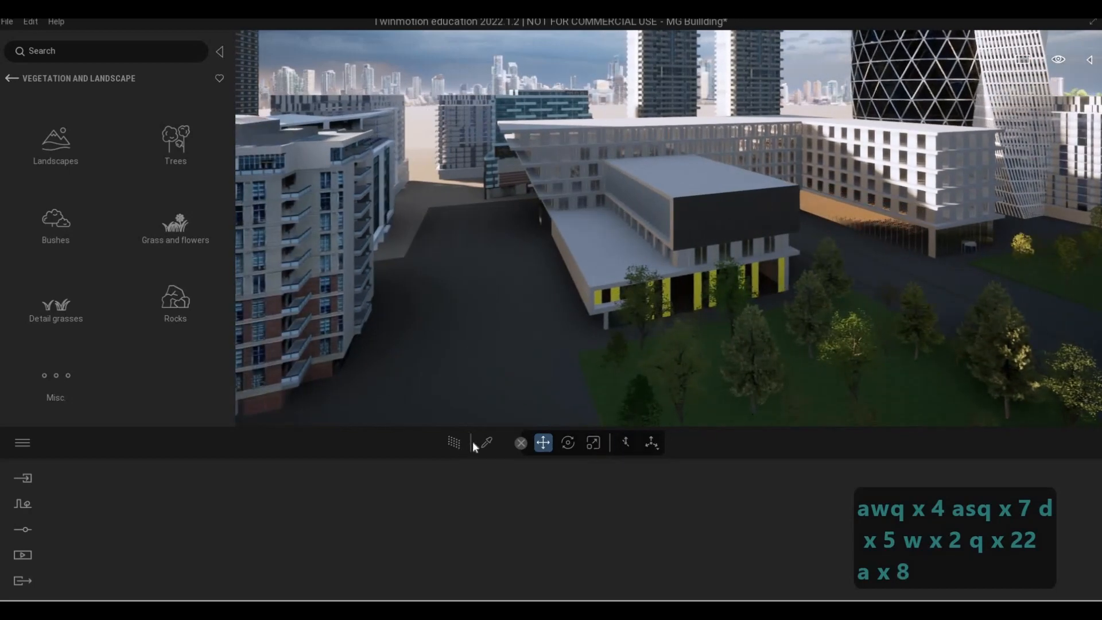
Step: Sample the road surface material of the side street between the apartment block and the lawn, and leave the picker
{"action": "left_click", "coordinate": [487, 442]}
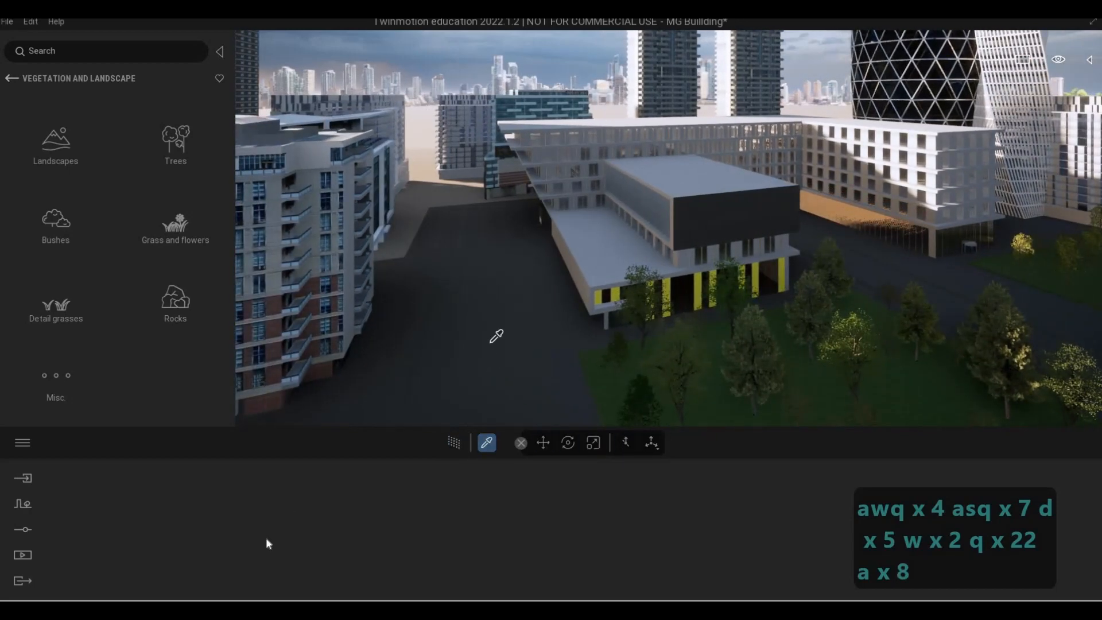
{"action": "left_click", "coordinate": [491, 342]}
{"action": "left_click_drag", "start_coordinate": [432, 213], "coordinate": [426, 195]}
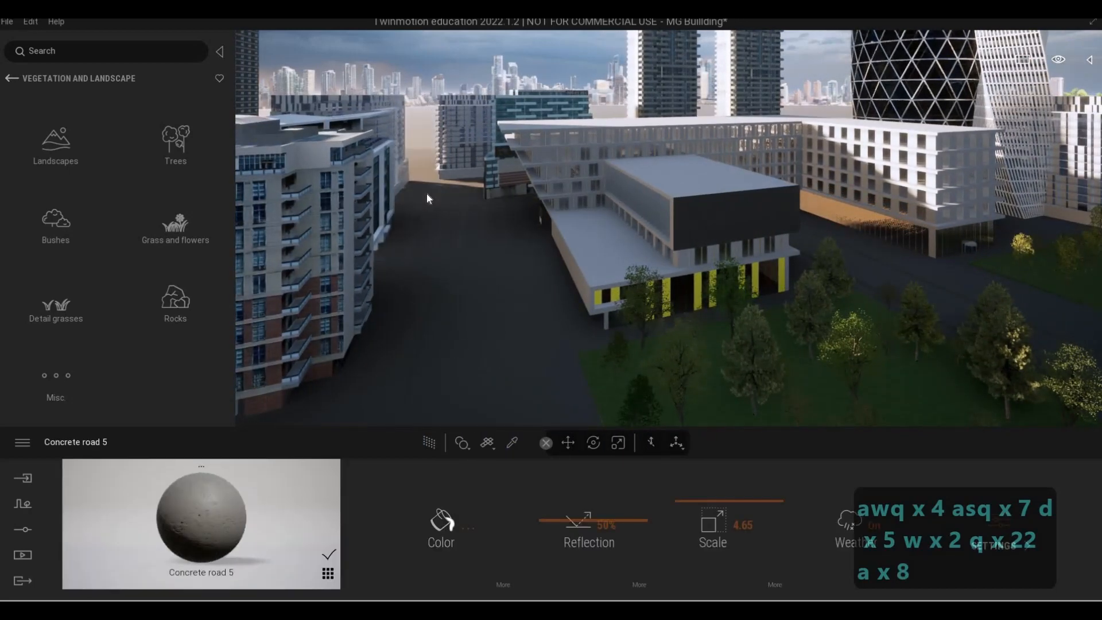
{"action": "scroll", "coordinate": [496, 296], "scroll_direction": "up", "scroll_amount": 20}
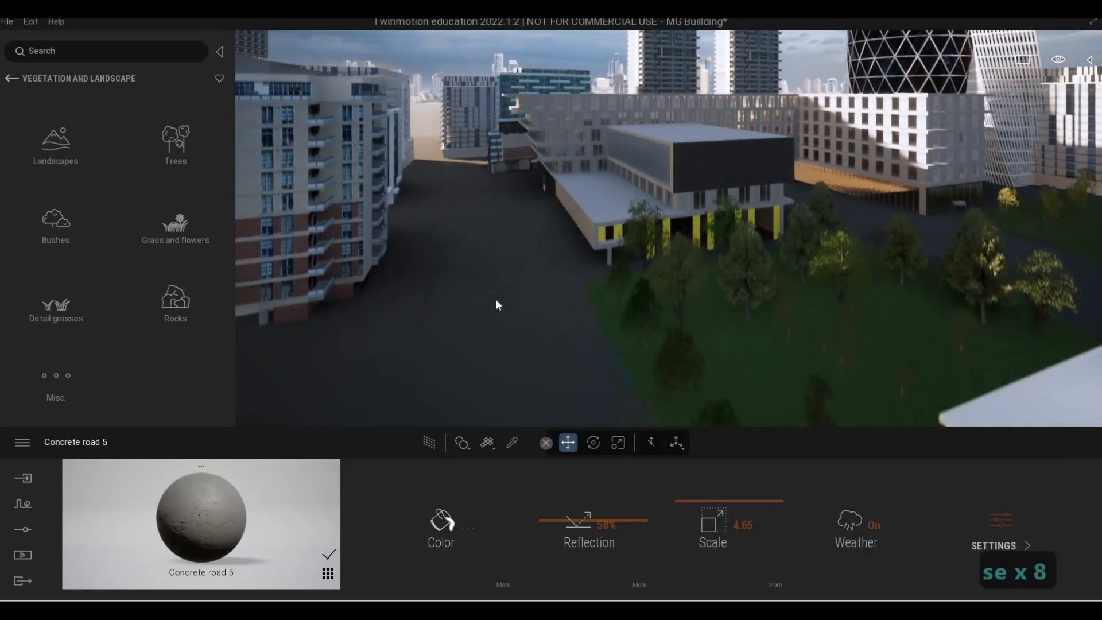
{"action": "key", "text": "Escape"}
{"action": "key", "text": "Escape"}
{"action": "key", "text": "Escape"}
Step: Fly back to the junction and into the side street to examine the street lamps beside the white-framed office building
{"action": "key", "text": "s"}
{"action": "key", "text": "q"}
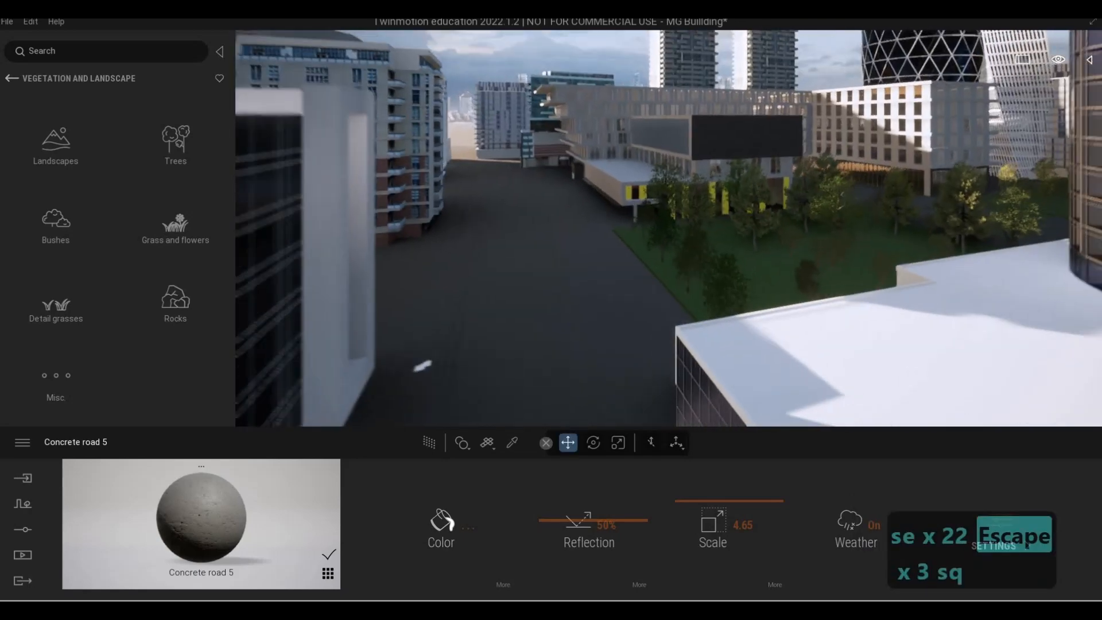
{"action": "key", "text": "d"}
{"action": "key", "text": "d"}
{"action": "key", "text": "d"}
{"action": "key", "text": "d"}
{"action": "key", "text": "d"}
{"action": "key", "text": "d"}
{"action": "key", "text": "d"}
{"action": "key", "text": "d"}
{"action": "key", "text": "d"}
{"action": "key", "text": "d"}
{"action": "key", "text": "d"}
{"action": "key", "text": "d"}
{"action": "key", "text": "d"}
{"action": "key", "text": "d"}
{"action": "key", "text": "d"}
{"action": "key", "text": "d"}
{"action": "key", "text": "d"}
{"action": "key", "text": "d"}
{"action": "key", "text": "d"}
{"action": "key", "text": "d"}
{"action": "key", "text": "d"}
{"action": "key", "text": "d"}
{"action": "key", "text": "d"}
{"action": "key", "text": "d"}
{"action": "scroll", "coordinate": [668, 227], "scroll_direction": "up", "scroll_amount": 17}
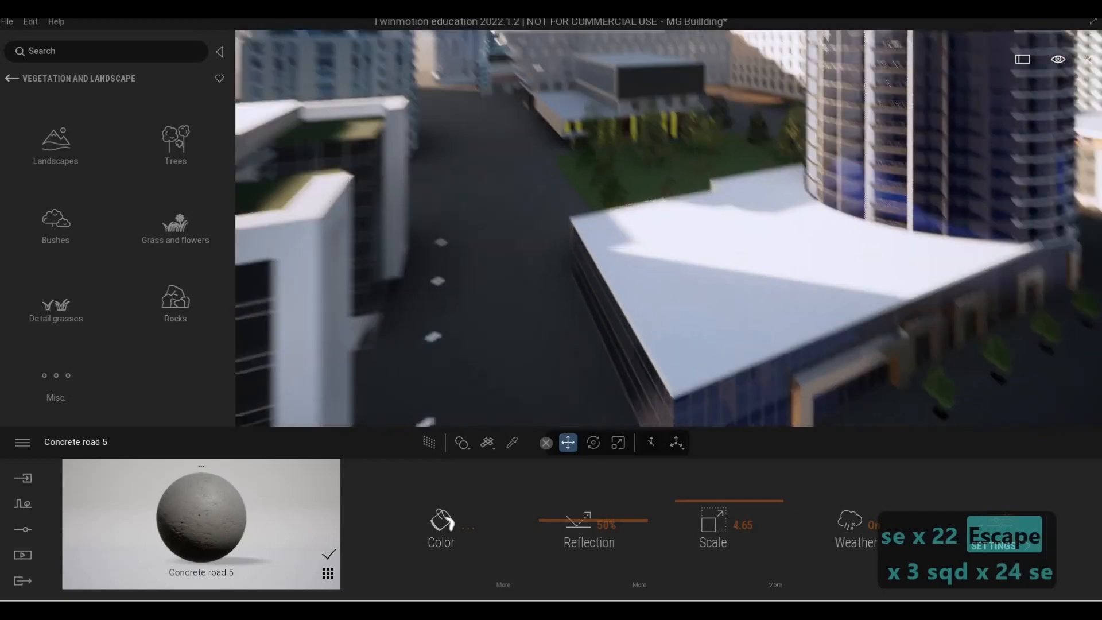
{"action": "scroll", "coordinate": [472, 299], "scroll_direction": "up", "scroll_amount": 12}
{"action": "key", "text": "s"}
{"action": "key", "text": "d"}
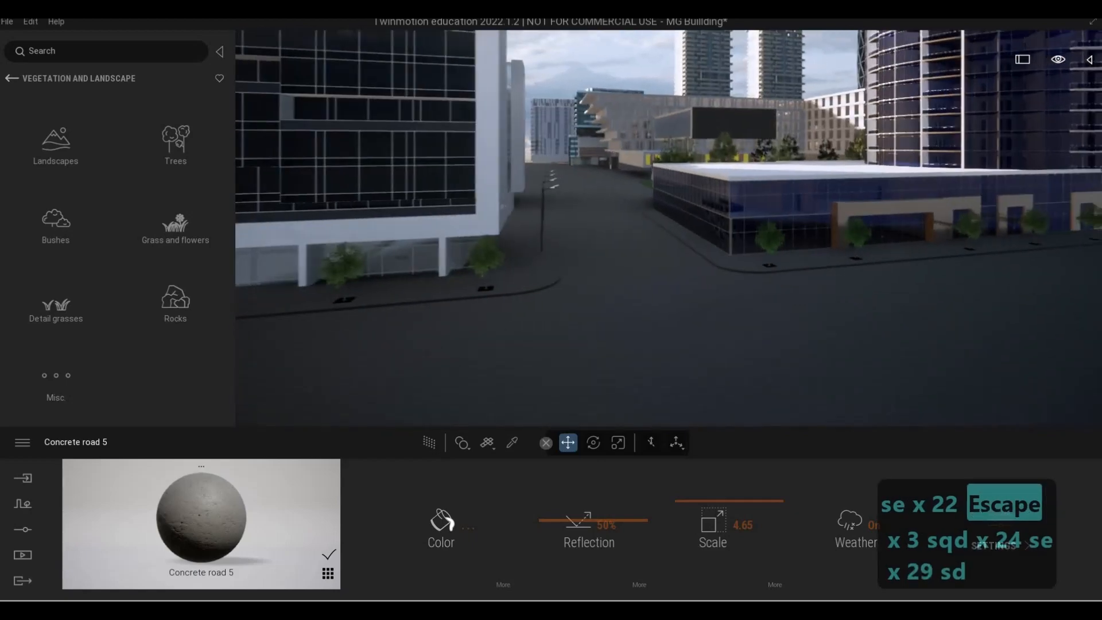
{"action": "key", "text": "w"}
{"action": "key", "text": "q"}
{"action": "key", "text": "w"}
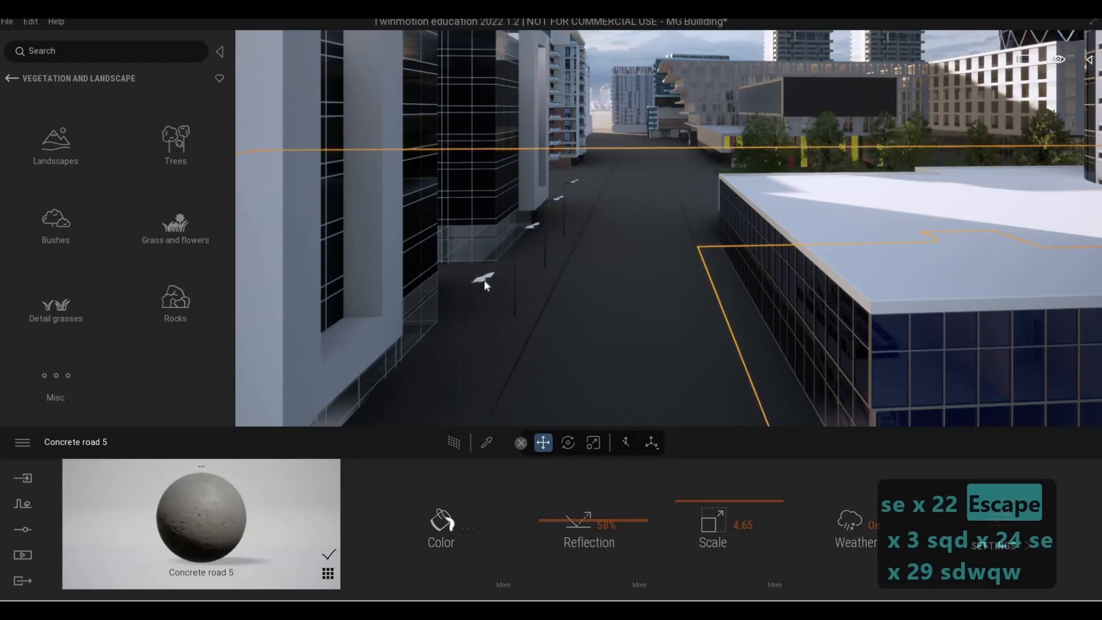
Step: Hide the [Color_000] and [Color_000]-Default material parts of the street lamps in the scene list
{"action": "key", "text": "Escape"}
{"action": "key", "text": "Escape"}
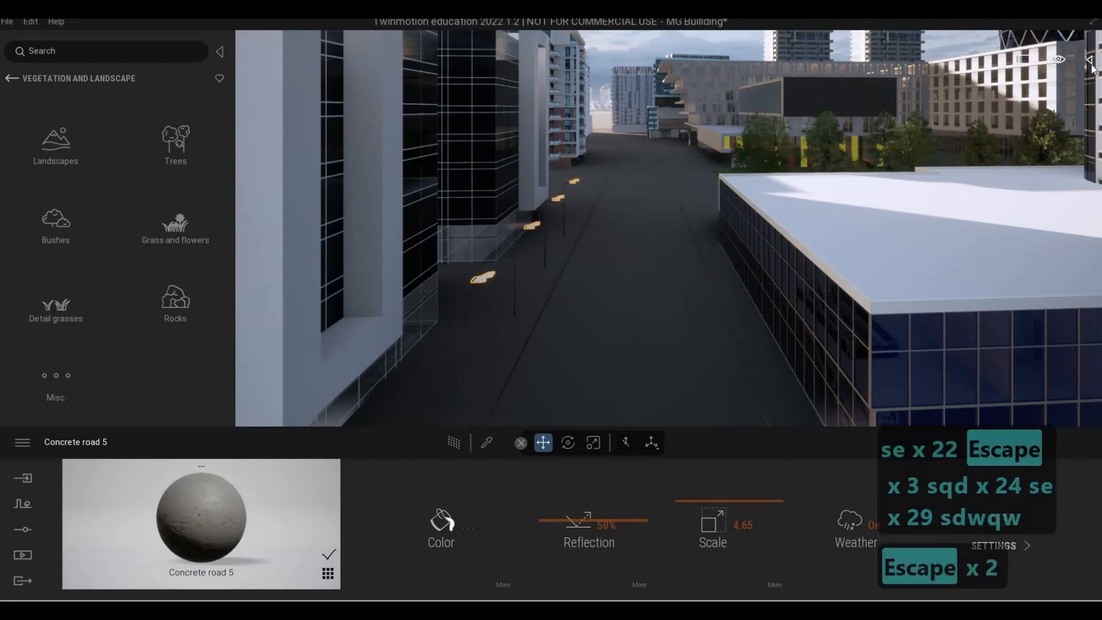
{"action": "left_click", "coordinate": [1088, 59]}
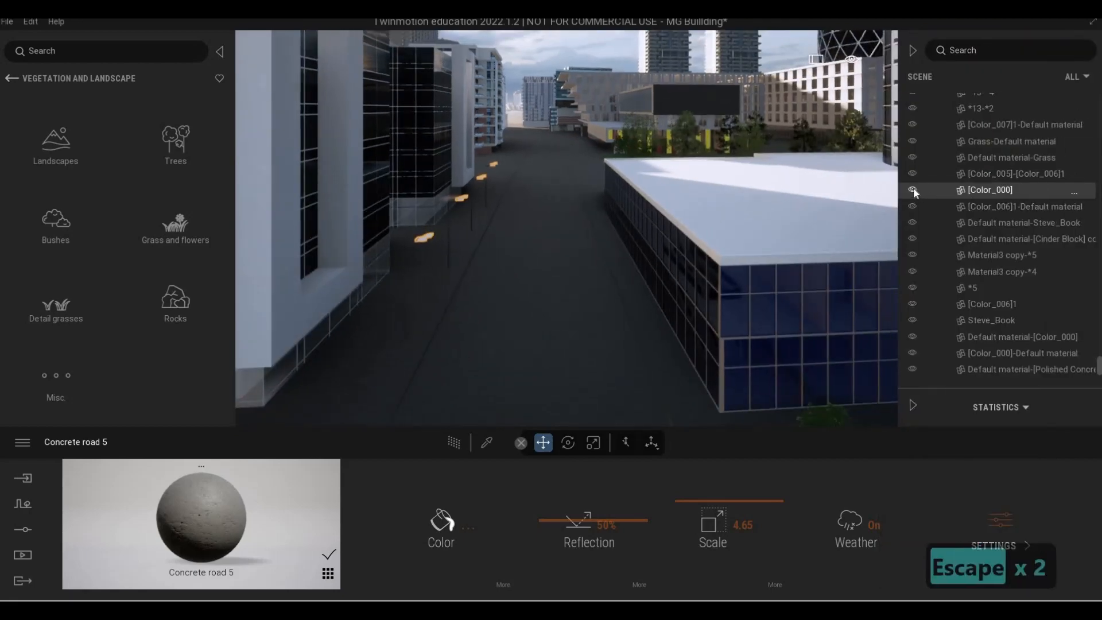
{"action": "left_click", "coordinate": [428, 236]}
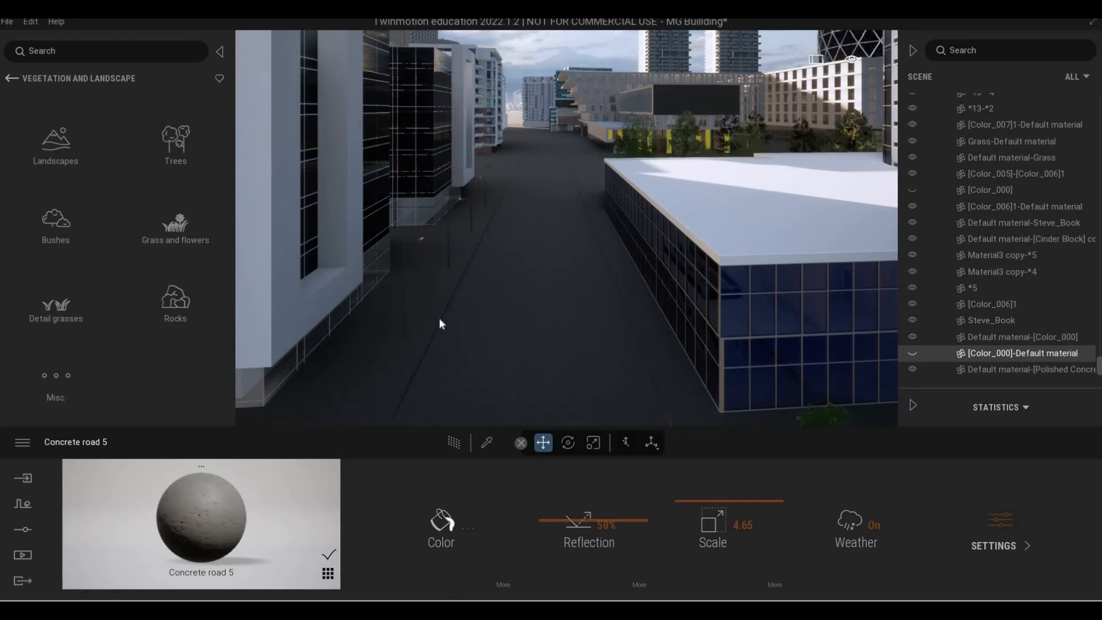
Step: Undo the last hiding of the [Color_000]-Default material part and clear the selection
{"action": "key", "text": "ctrl+z"}
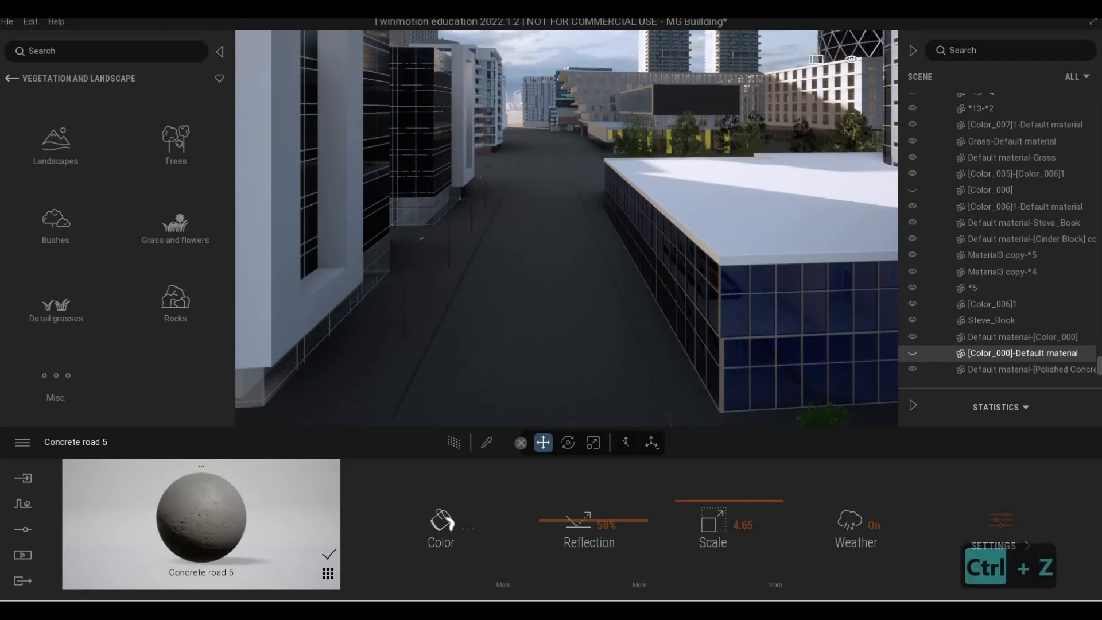
{"action": "key", "text": "Escape"}
{"action": "key", "text": "Escape"}
Step: Hide the [Color_006]1 lamp poles and the [Color_000]-Default material lamp heads along the side street
{"action": "key", "text": "w"}
{"action": "key", "text": "d"}
{"action": "key", "text": "w"}
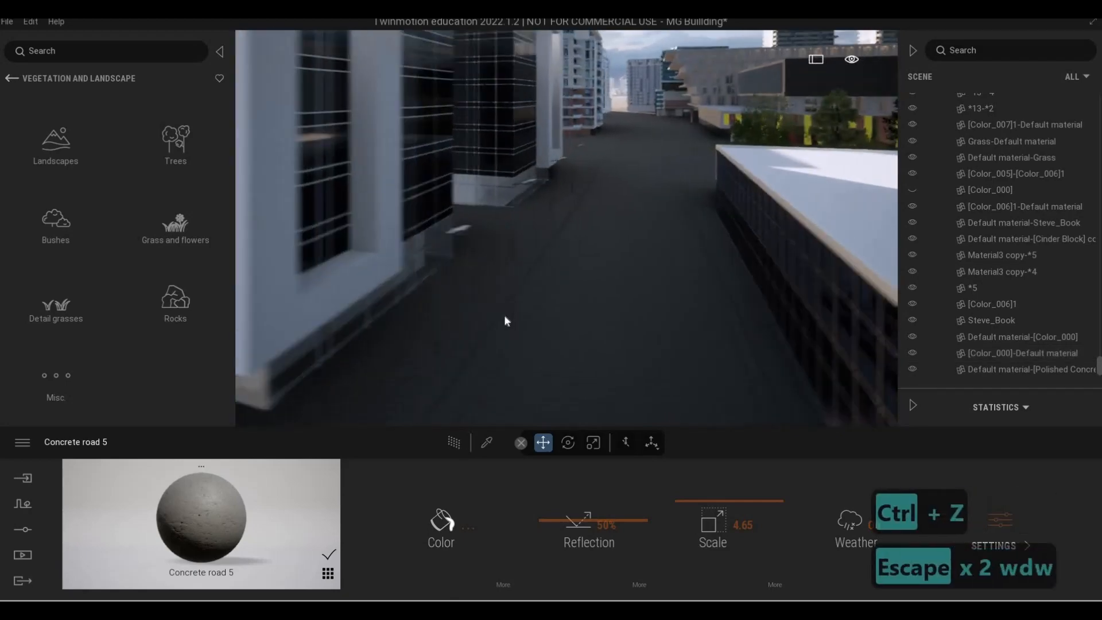
{"action": "key", "text": "a"}
{"action": "key", "text": "w"}
{"action": "key", "text": "a"}
{"action": "key", "text": "e"}
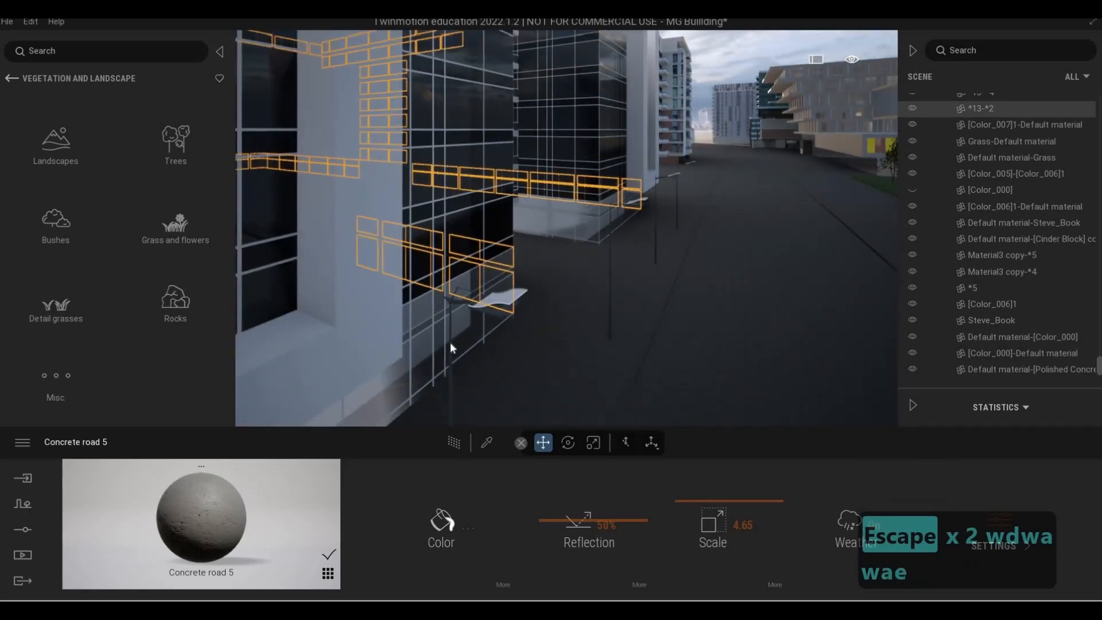
{"action": "left_click", "coordinate": [449, 342]}
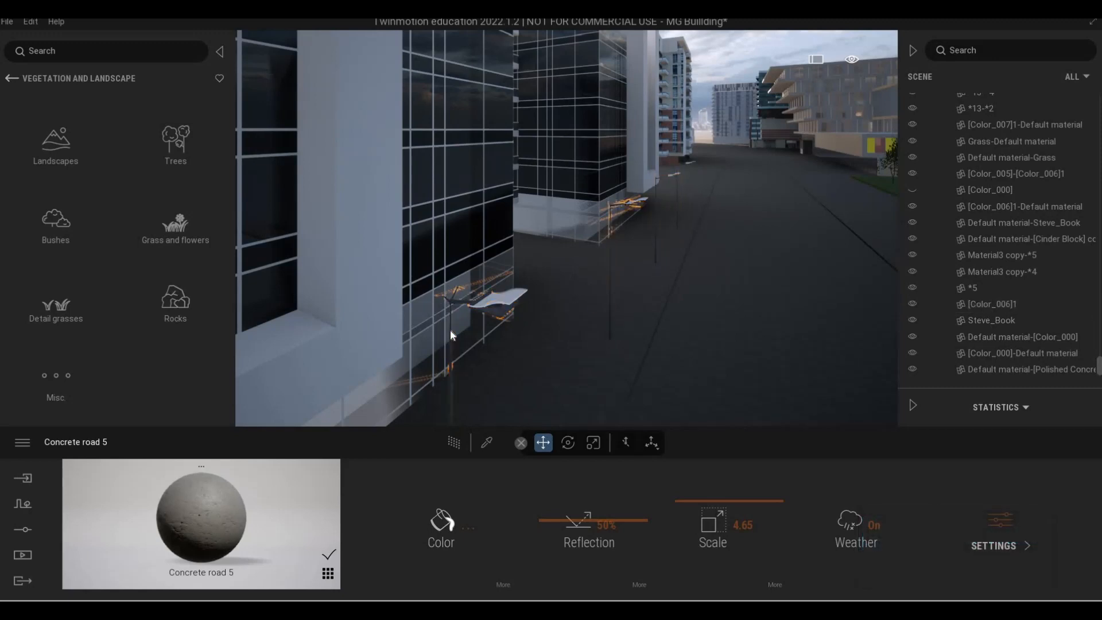
{"action": "left_click", "coordinate": [913, 304]}
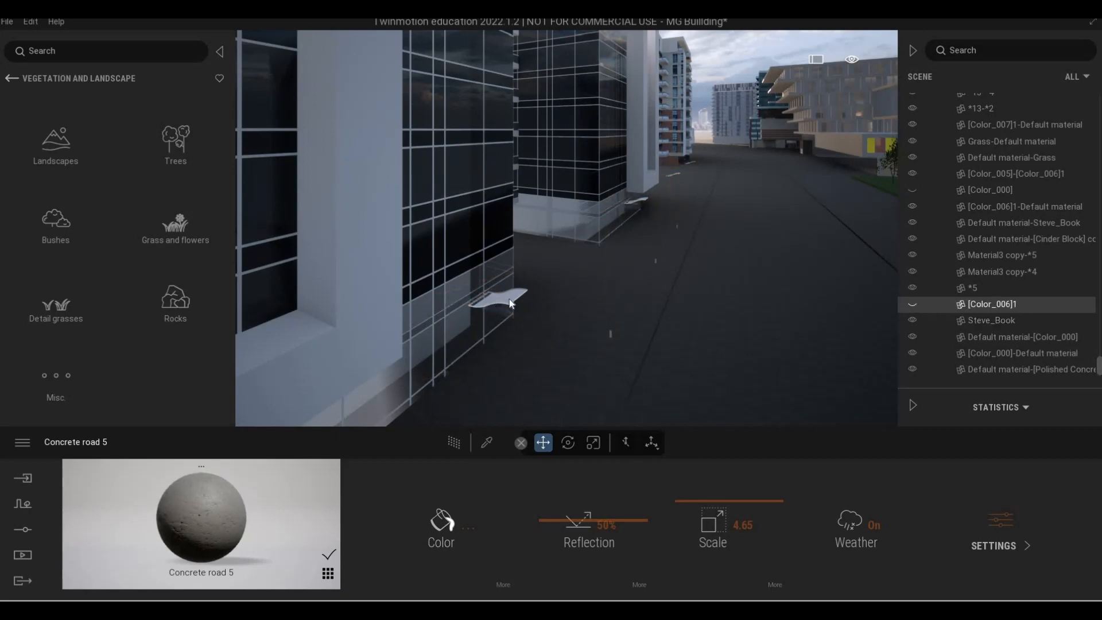
{"action": "left_click", "coordinate": [911, 352]}
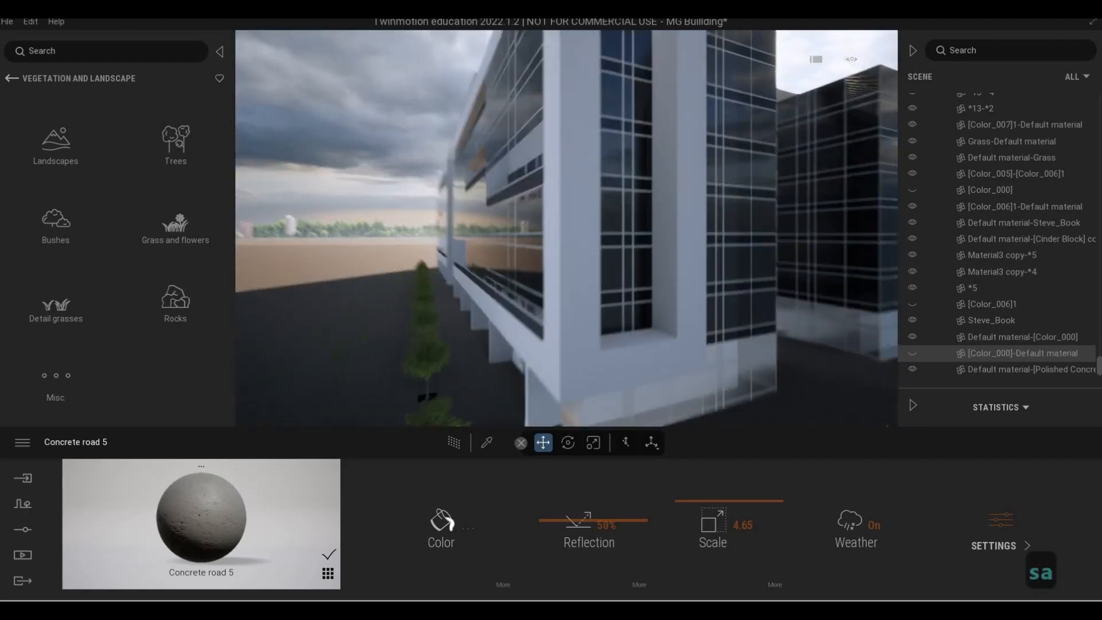
Step: Fly around the white-framed office building's front and back into the side street to check it for leftover lamp parts
{"action": "key", "text": "s"}
{"action": "key", "text": "a"}
{"action": "key", "text": "s"}
{"action": "key", "text": "a"}
{"action": "key", "text": "s"}
{"action": "key", "text": "a"}
{"action": "key", "text": "w"}
{"action": "key", "text": "d"}
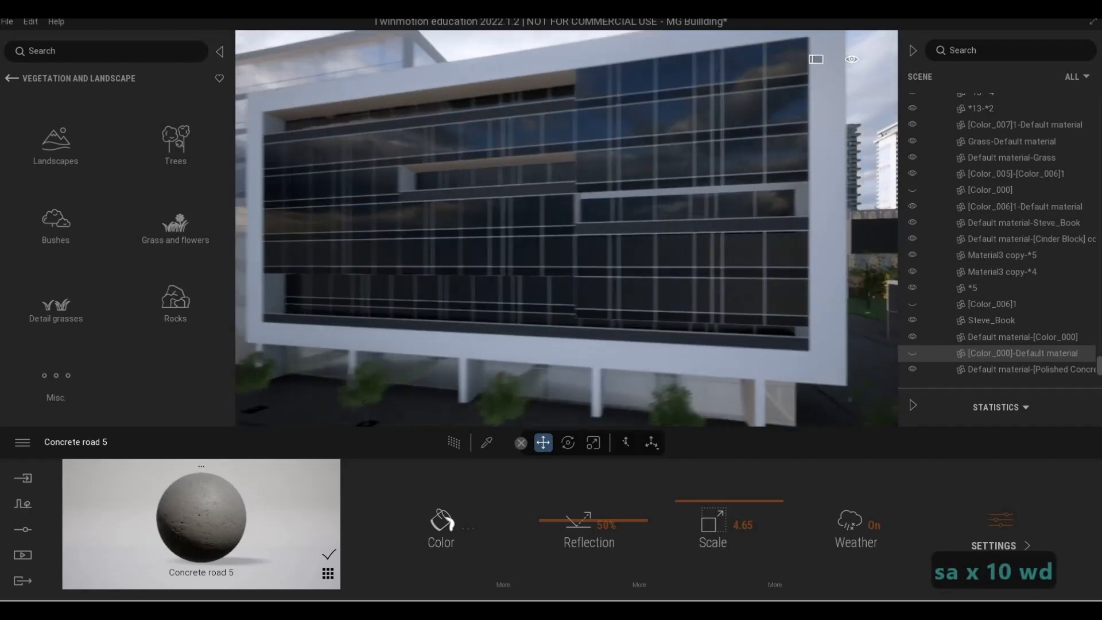
{"action": "key", "text": "w"}
{"action": "key", "text": "d"}
{"action": "key", "text": "w"}
{"action": "key", "text": "d"}
{"action": "key", "text": "w"}
{"action": "key", "text": "d"}
{"action": "key", "text": "w"}
{"action": "key", "text": "d"}
{"action": "key", "text": "w"}
{"action": "key", "text": "d"}
{"action": "key", "text": "w"}
{"action": "key", "text": "d"}
{"action": "key", "text": "w"}
{"action": "key", "text": "d"}
{"action": "key", "text": "w"}
{"action": "key", "text": "d"}
{"action": "key", "text": "w"}
{"action": "key", "text": "d"}
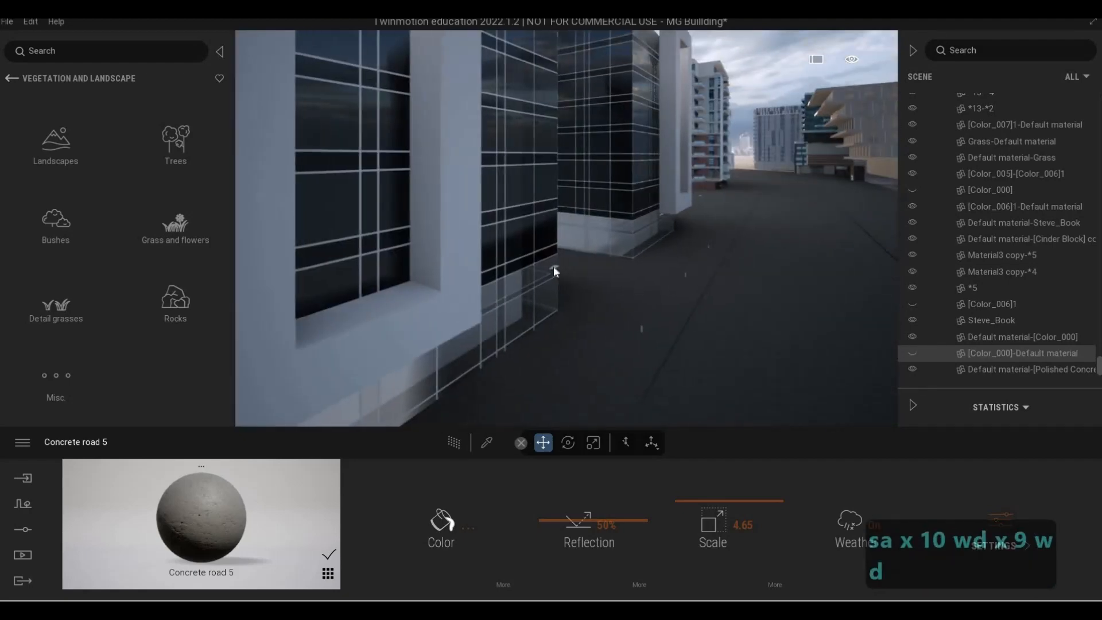
Step: Hide the Default material part that includes the leftover lamp piece beside the white-framed office building
{"action": "scroll", "coordinate": [893, 241], "scroll_direction": "down", "scroll_amount": 5}
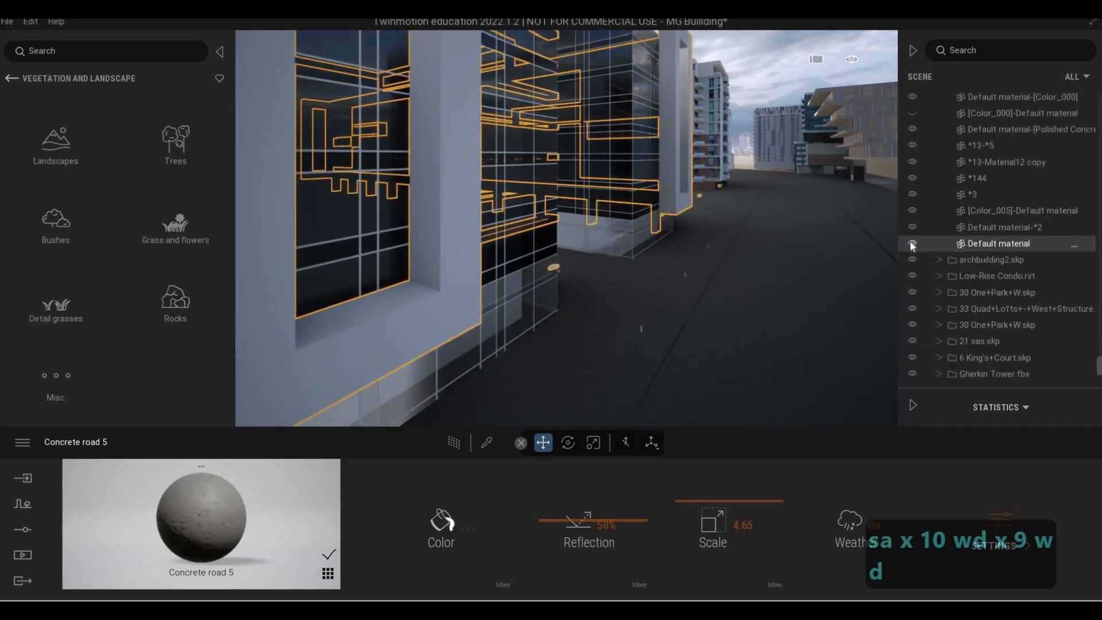
{"action": "left_click", "coordinate": [912, 243]}
Step: Fly back and forth along the white-framed office building's front to examine its facade and tree planters
{"action": "key", "text": "s"}
{"action": "key", "text": "a"}
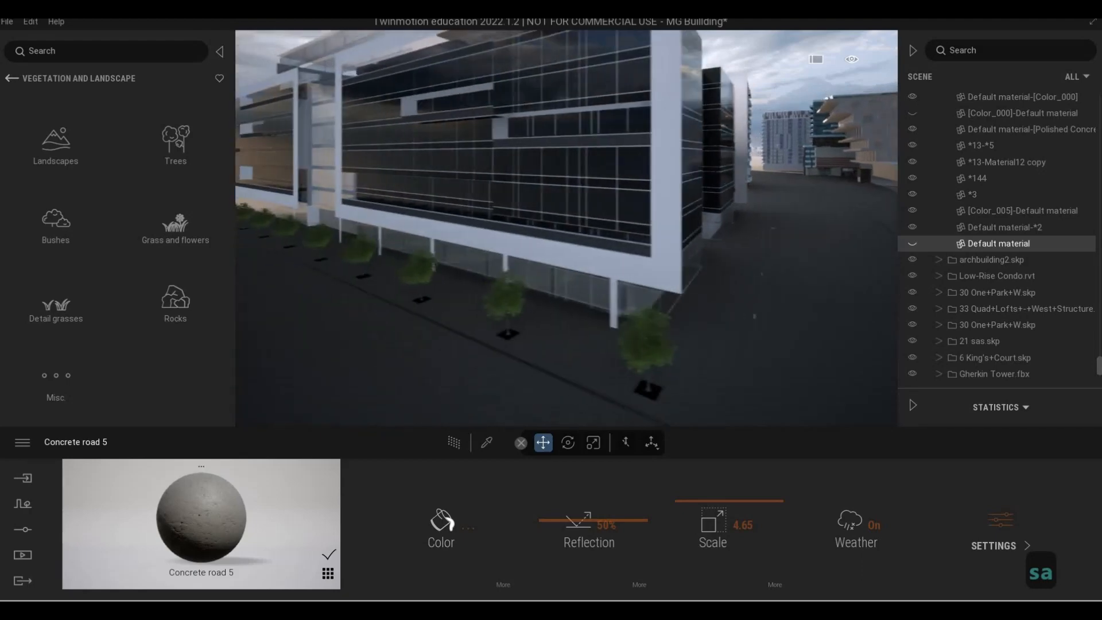
{"action": "key", "text": "a"}
{"action": "key", "text": "a"}
{"action": "key", "text": "a"}
{"action": "key", "text": "a"}
{"action": "key", "text": "a"}
{"action": "key", "text": "a"}
{"action": "key", "text": "a"}
{"action": "key", "text": "a"}
{"action": "key", "text": "a"}
{"action": "key", "text": "a"}
{"action": "key", "text": "a"}
{"action": "key", "text": "d"}
{"action": "key", "text": "d"}
{"action": "key", "text": "d"}
{"action": "key", "text": "d"}
{"action": "key", "text": "d"}
{"action": "key", "text": "d"}
{"action": "key", "text": "d"}
{"action": "key", "text": "d"}
{"action": "key", "text": "d"}
{"action": "key", "text": "d"}
{"action": "key", "text": "d"}
{"action": "key", "text": "d"}
{"action": "key", "text": "d"}
{"action": "key", "text": "d"}
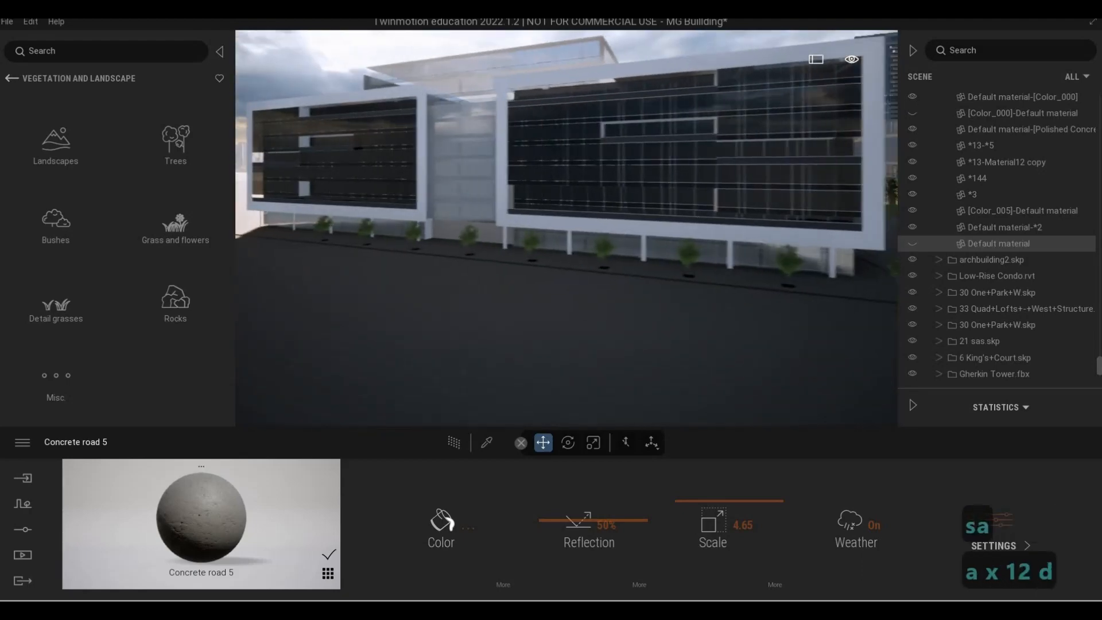
Step: Hide the [Color_006]1-Default material post fragments remaining along the side street
{"action": "key", "text": "w"}
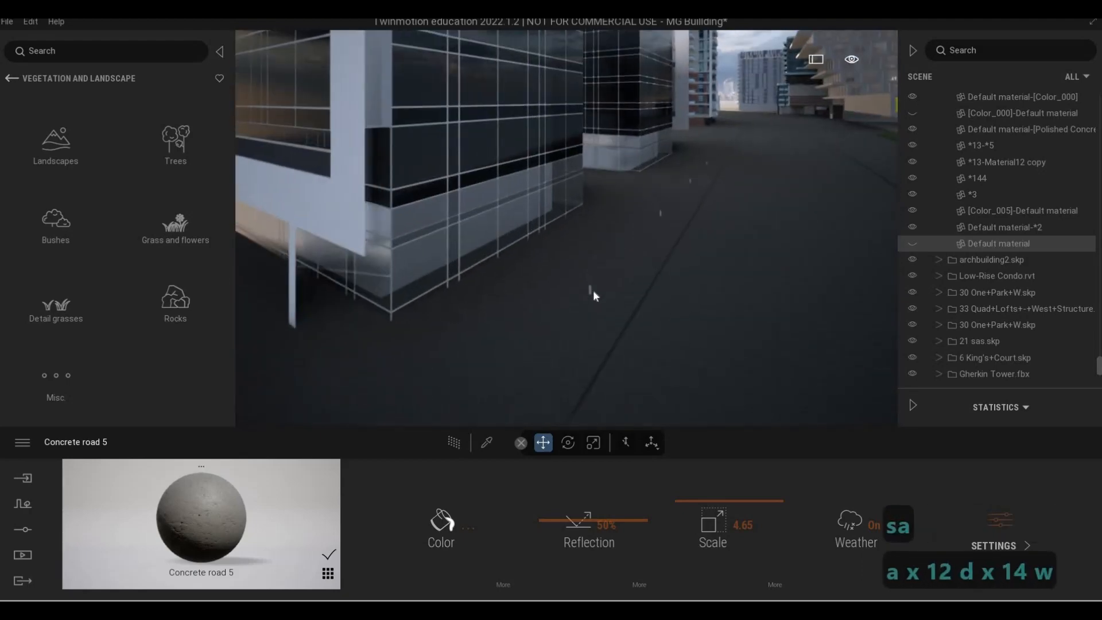
{"action": "left_click", "coordinate": [591, 292]}
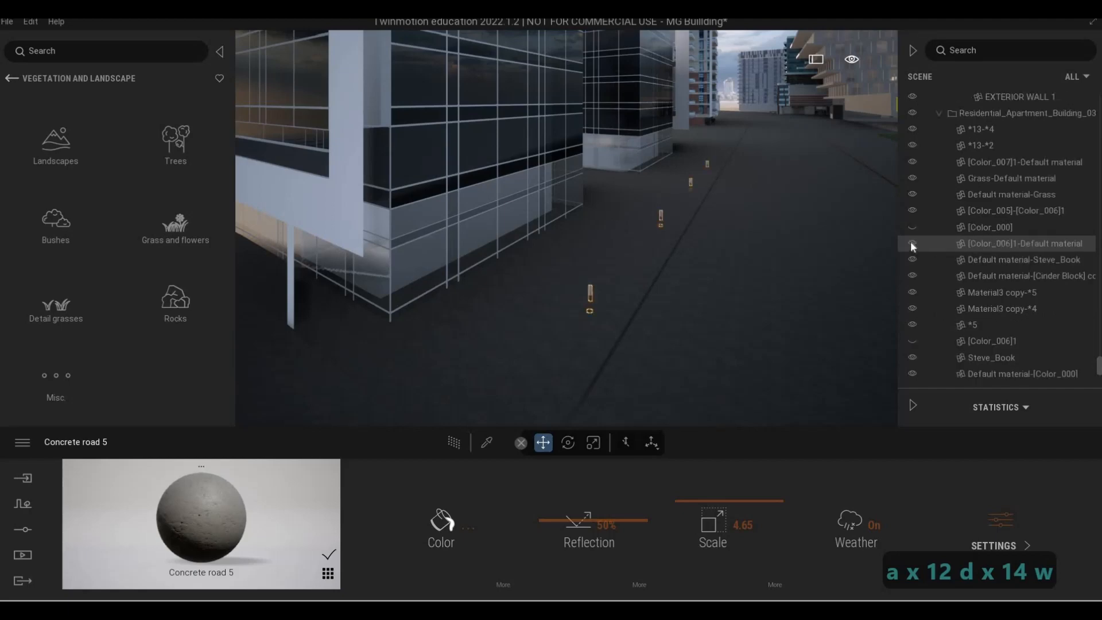
{"action": "key", "text": "s"}
{"action": "key", "text": "a"}
{"action": "key", "text": "e"}
{"action": "key", "text": "s"}
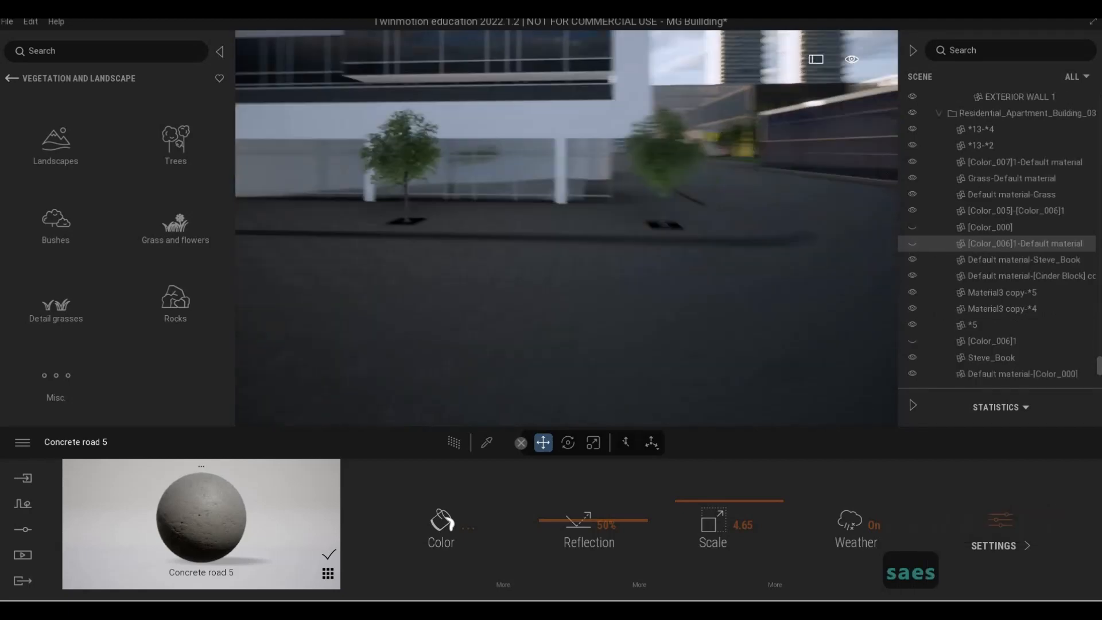
Step: Fly along the white-framed office building's front to its corner to examine the facade and side street
{"action": "key", "text": "q"}
{"action": "key", "text": "a"}
{"action": "key", "text": "a"}
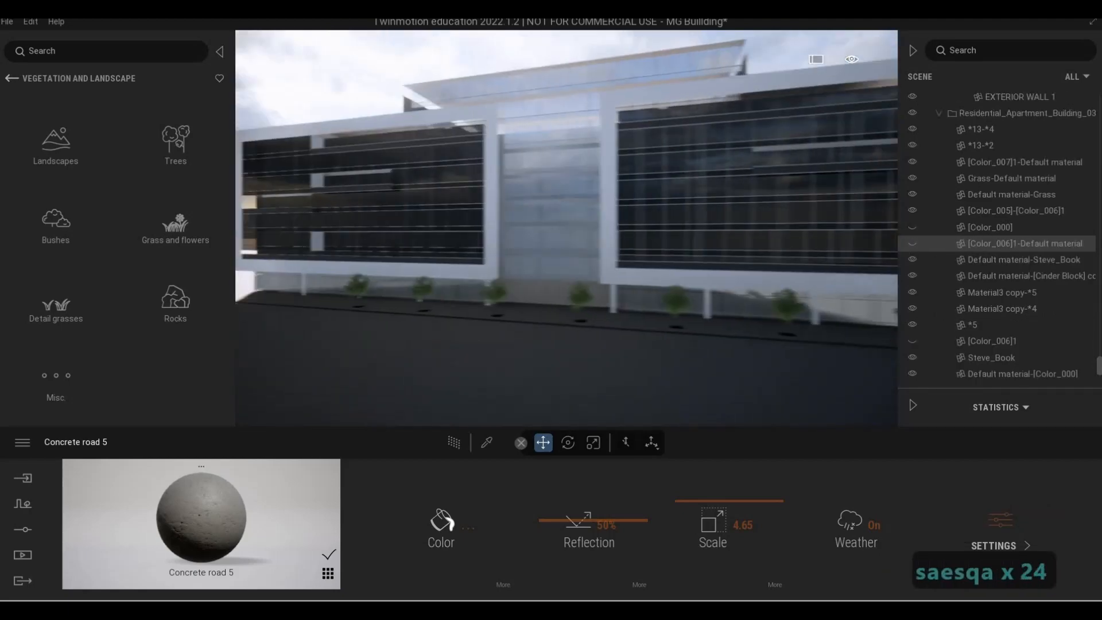
{"action": "key", "text": "d"}
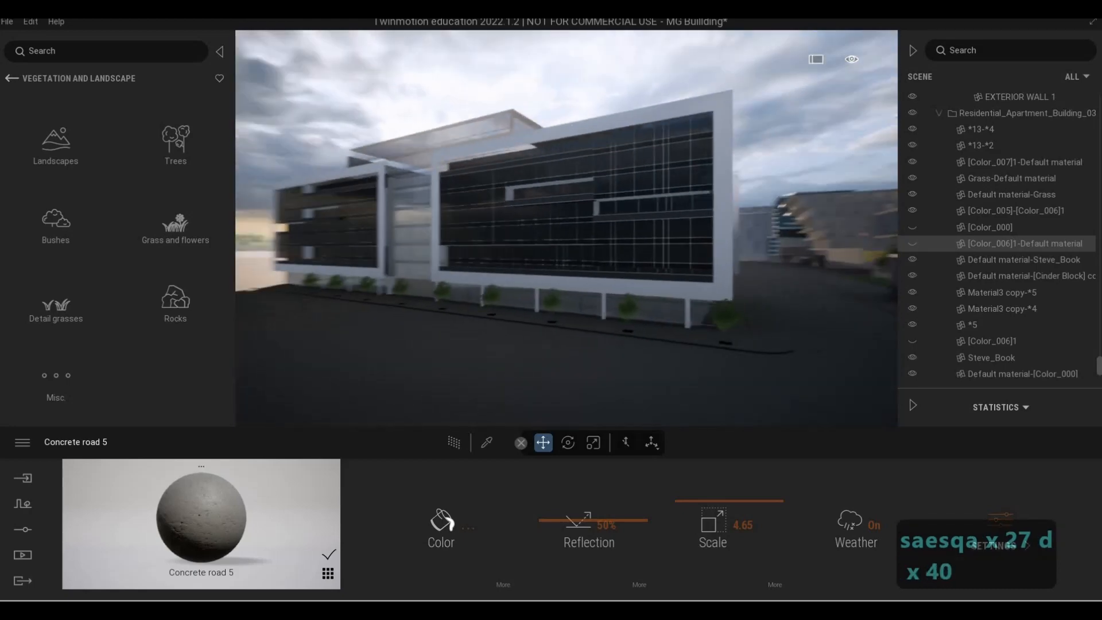
{"action": "key", "text": "w"}
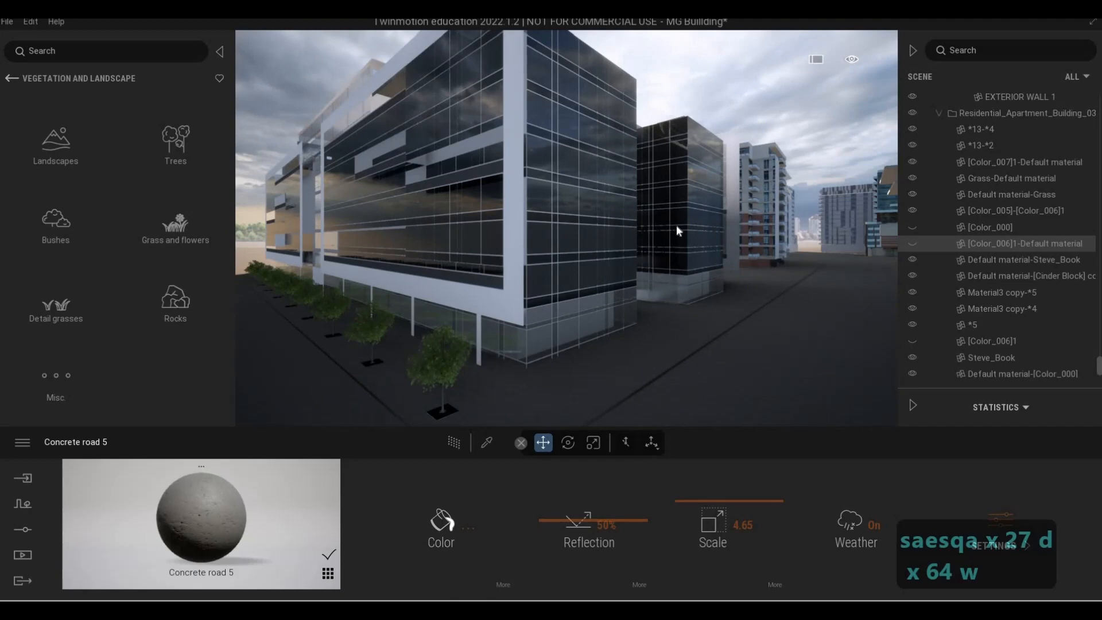
Step: Undo the recent hiding of material parts around the white-framed office building and clear the selection
{"action": "key", "text": "ctrl+z"}
{"action": "key", "text": "ctrl+z"}
{"action": "key", "text": "ctrl+z"}
{"action": "key", "text": "ctrl+z"}
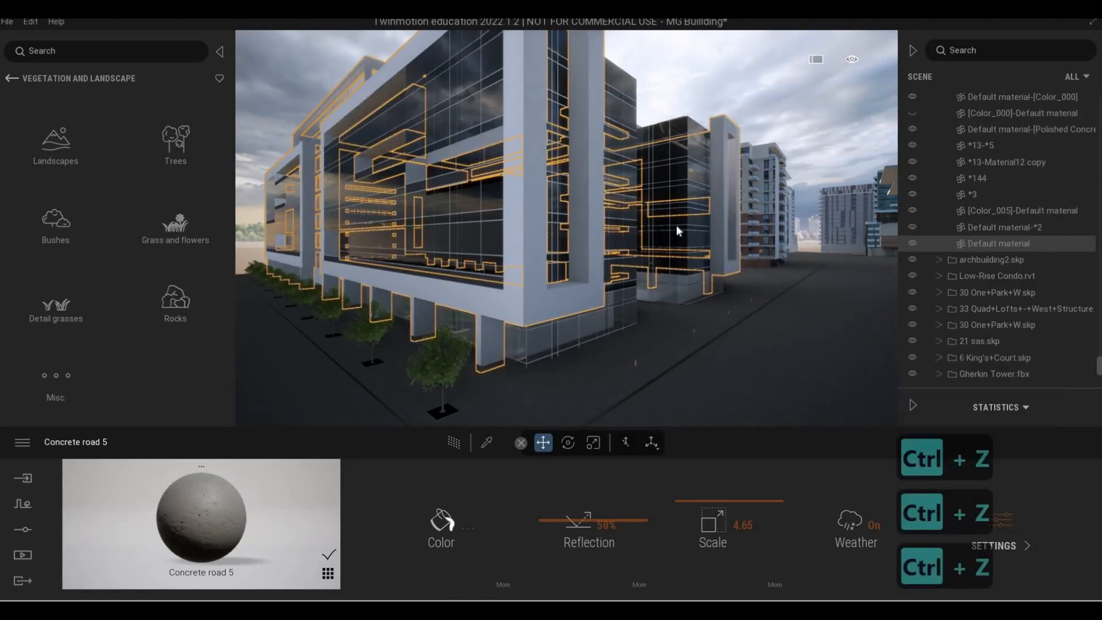
{"action": "key", "text": "ctrl+z"}
{"action": "key", "text": "ctrl+z"}
{"action": "key", "text": "ctrl+z"}
{"action": "key", "text": "ctrl+z"}
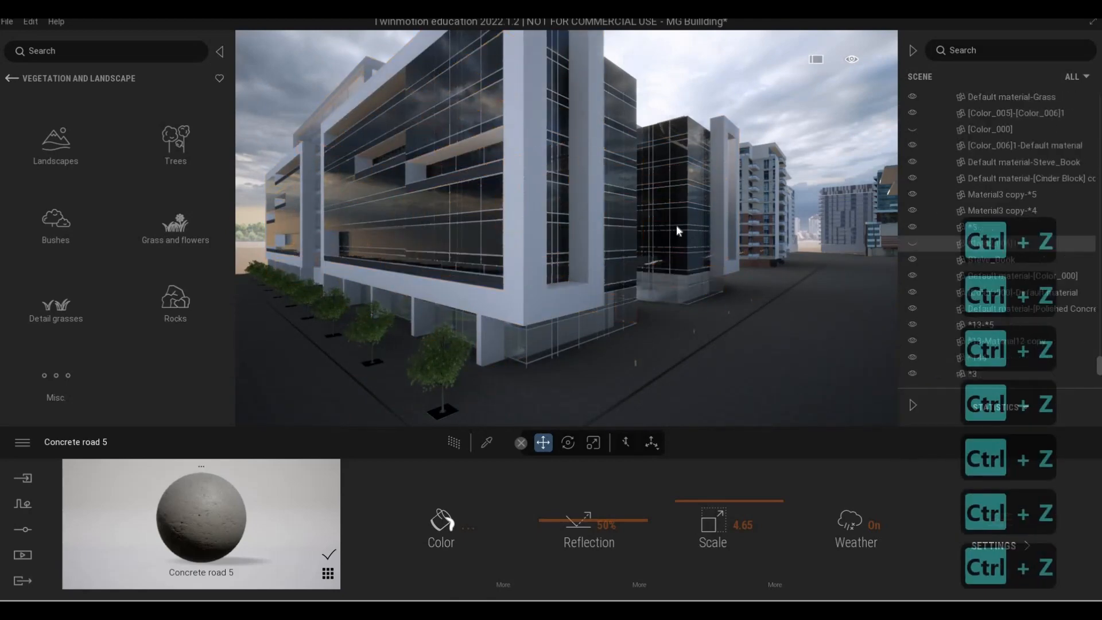
{"action": "key", "text": "ctrl+z"}
{"action": "key", "text": "ctrl+z"}
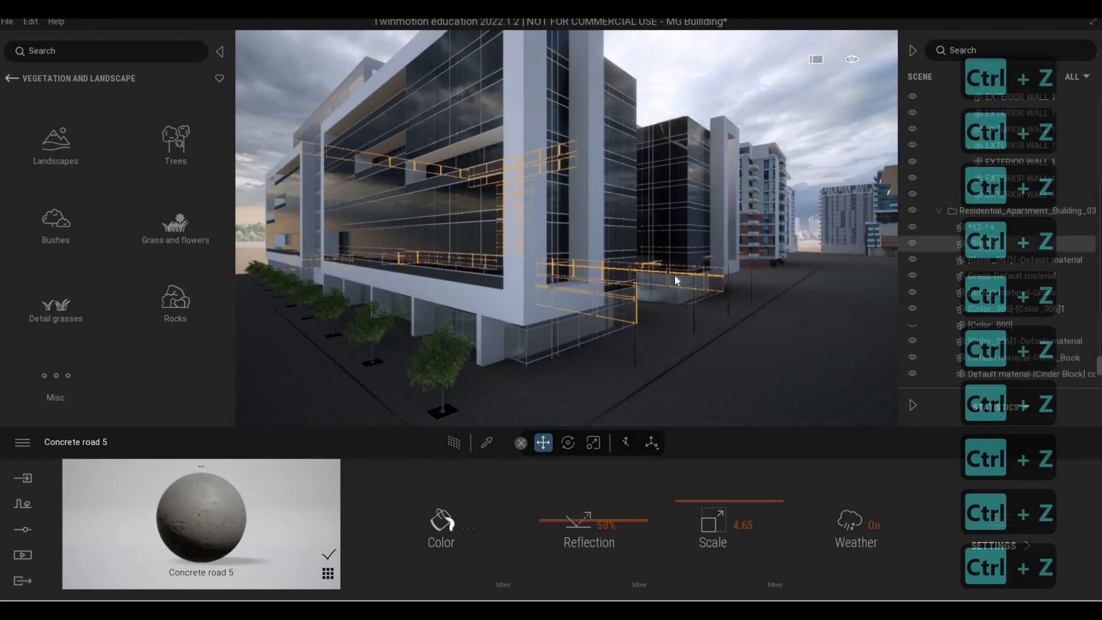
{"action": "key", "text": "Escape"}
{"action": "key", "text": "Escape"}
Step: Fly around the white-framed office building's front and into the side street to check the restored parts
{"action": "key", "text": "a"}
{"action": "key", "text": "s"}
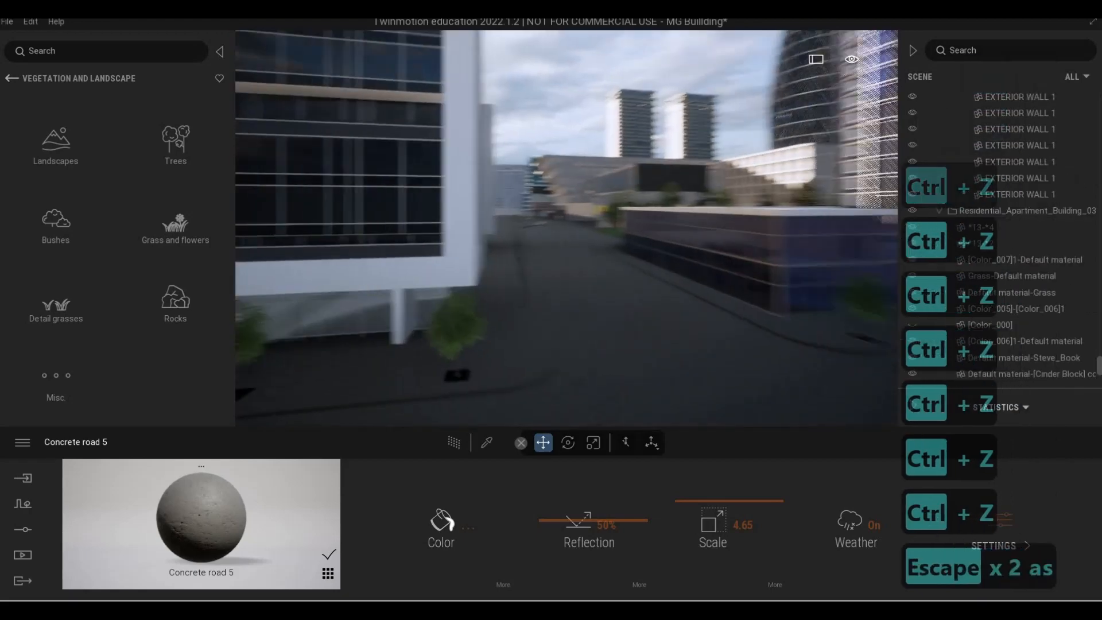
{"action": "key", "text": "a"}
{"action": "key", "text": "s"}
{"action": "key", "text": "a"}
{"action": "key", "text": "d"}
{"action": "key", "text": "d"}
{"action": "key", "text": "d"}
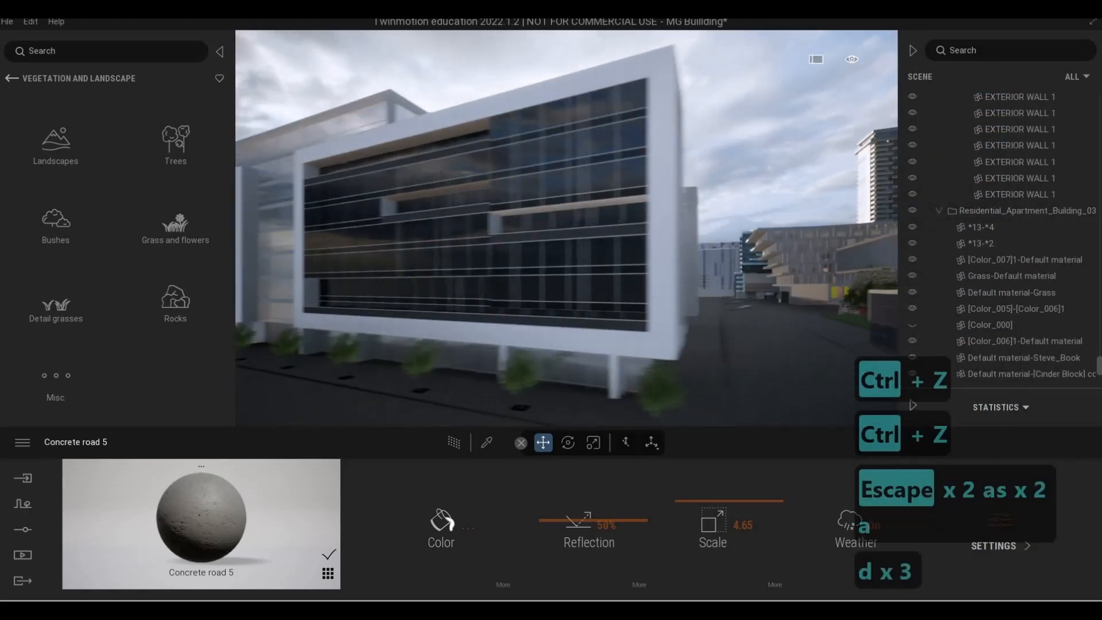
{"action": "key", "text": "w"}
{"action": "key", "text": "q"}
{"action": "key", "text": "d"}
{"action": "key", "text": "a"}
{"action": "key", "text": "e"}
{"action": "key", "text": "d"}
{"action": "key", "text": "w"}
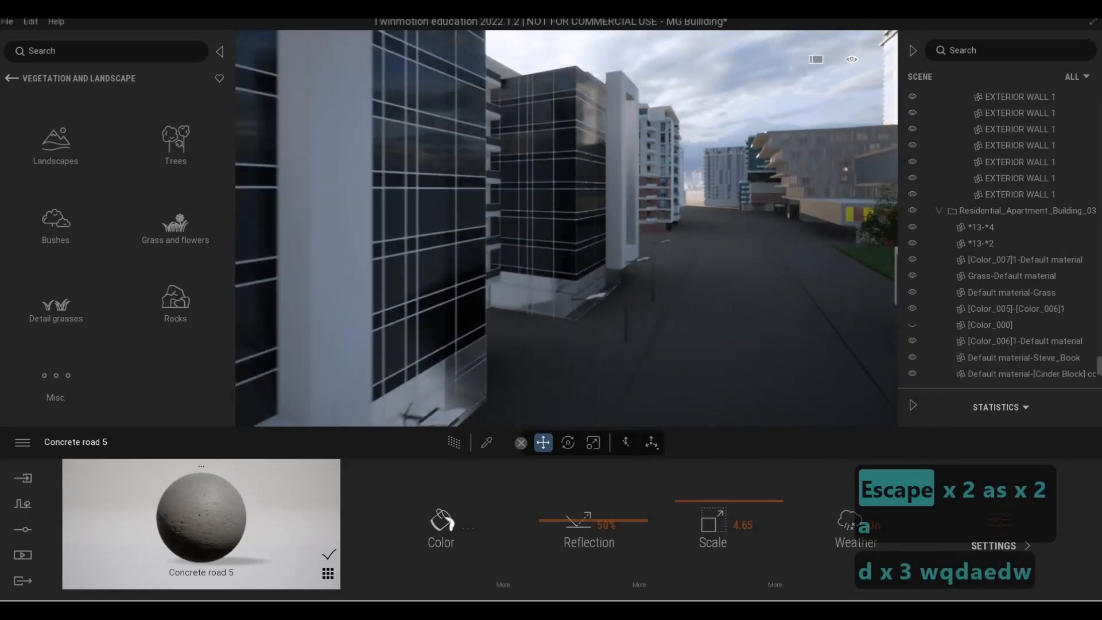
Step: Examine the street lamps from the side street's entrance, picking at one lamp post and clearing the selection
{"action": "key", "text": "s"}
{"action": "key", "text": "s"}
{"action": "key", "text": "s"}
{"action": "key", "text": "s"}
{"action": "key", "text": "s"}
{"action": "key", "text": "s"}
{"action": "key", "text": "s"}
{"action": "key", "text": "s"}
{"action": "key", "text": "a"}
{"action": "key", "text": "a"}
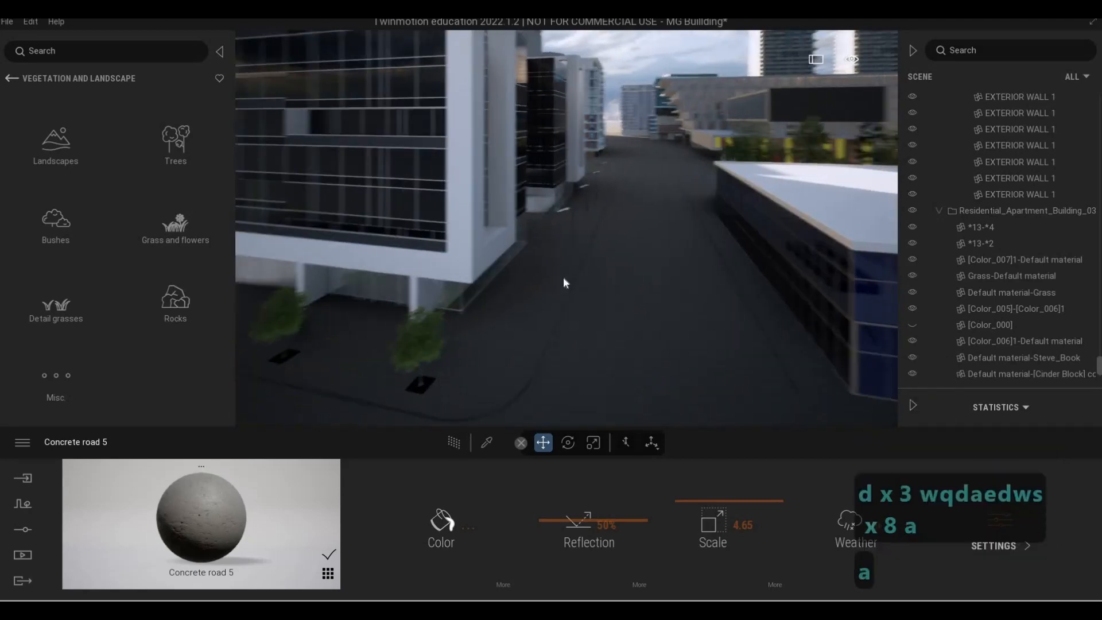
{"action": "key", "text": "w"}
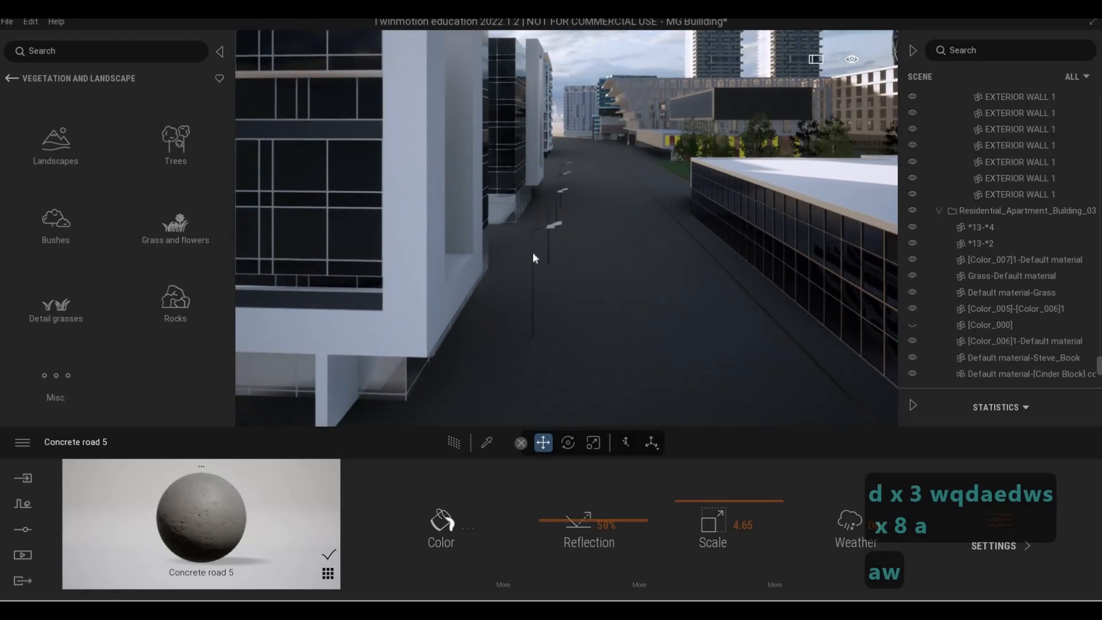
{"action": "left_click", "coordinate": [534, 243]}
{"action": "key", "text": "Escape"}
{"action": "key", "text": "Escape"}
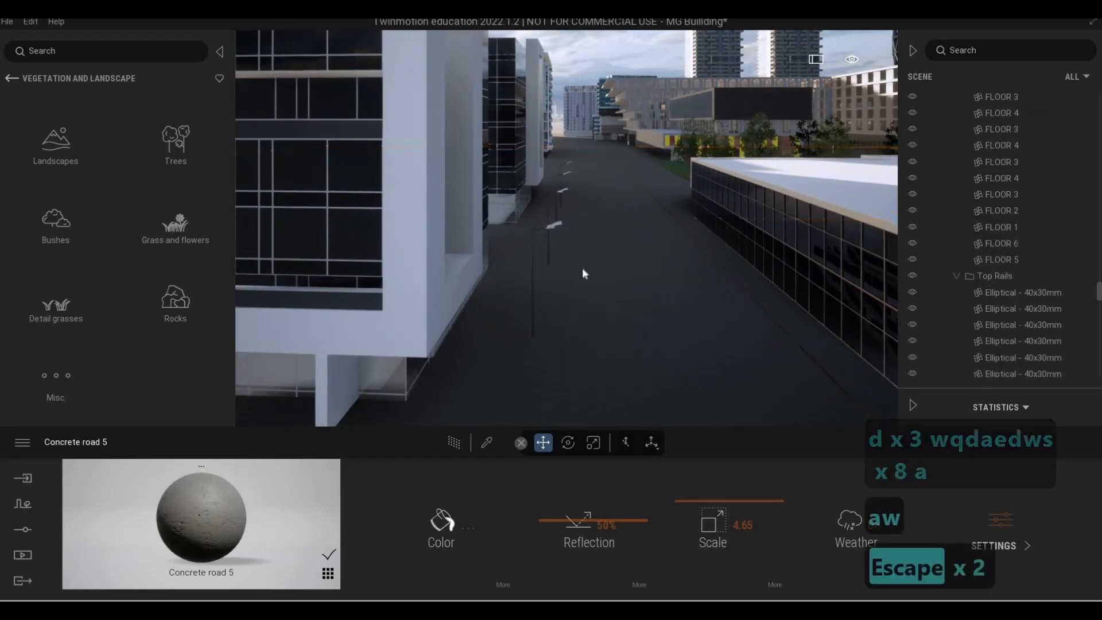
Step: Fly across the junction and above the blue glass podium building to examine its roof and tree planters
{"action": "key", "text": "s"}
{"action": "key", "text": "a"}
{"action": "key", "text": "e"}
{"action": "key", "text": "d"}
{"action": "key", "text": "d"}
{"action": "key", "text": "d"}
{"action": "key", "text": "d"}
{"action": "key", "text": "d"}
{"action": "key", "text": "d"}
{"action": "key", "text": "d"}
{"action": "key", "text": "d"}
{"action": "key", "text": "d"}
{"action": "key", "text": "d"}
{"action": "key", "text": "d"}
{"action": "key", "text": "d"}
{"action": "key", "text": "d"}
{"action": "key", "text": "d"}
{"action": "key", "text": "d"}
{"action": "key", "text": "d"}
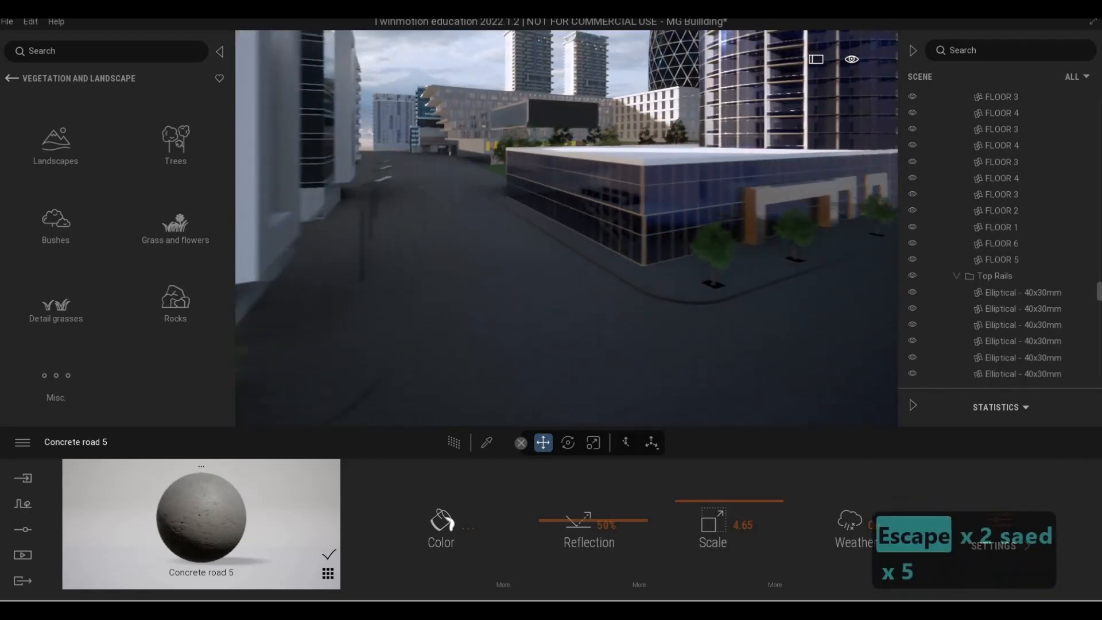
{"action": "key", "text": "w"}
{"action": "key", "text": "q"}
{"action": "key", "text": "q"}
{"action": "key", "text": "q"}
{"action": "key", "text": "q"}
{"action": "key", "text": "q"}
{"action": "key", "text": "q"}
{"action": "key", "text": "q"}
{"action": "key", "text": "q"}
{"action": "key", "text": "q"}
{"action": "key", "text": "q"}
{"action": "key", "text": "q"}
{"action": "key", "text": "q"}
{"action": "key", "text": "q"}
{"action": "key", "text": "q"}
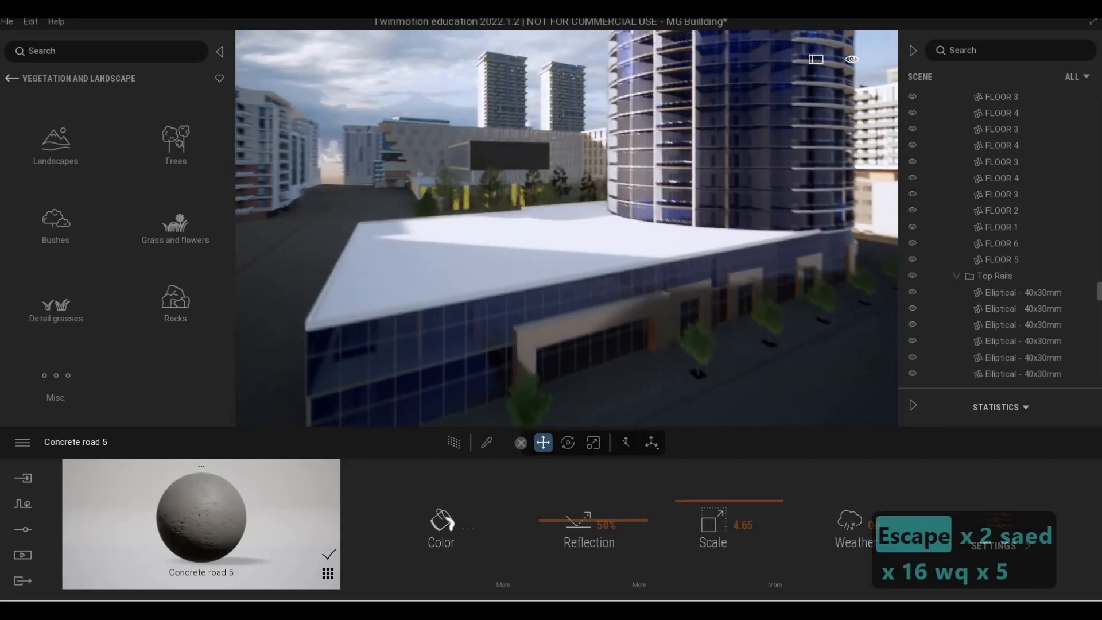
Step: Survey the round glass tower, its podium and the surrounding streets from above
{"action": "key", "text": "s"}
{"action": "key", "text": "a"}
{"action": "key", "text": "a"}
{"action": "key", "text": "a"}
{"action": "key", "text": "a"}
{"action": "key", "text": "d"}
{"action": "key", "text": "d"}
{"action": "key", "text": "d"}
{"action": "key", "text": "d"}
{"action": "key", "text": "d"}
{"action": "key", "text": "d"}
{"action": "key", "text": "d"}
{"action": "key", "text": "d"}
{"action": "key", "text": "d"}
{"action": "key", "text": "d"}
{"action": "key", "text": "d"}
{"action": "key", "text": "d"}
{"action": "key", "text": "d"}
{"action": "key", "text": "d"}
{"action": "key", "text": "d"}
{"action": "key", "text": "d"}
{"action": "key", "text": "d"}
{"action": "key", "text": "d"}
{"action": "key", "text": "d"}
{"action": "key", "text": "d"}
{"action": "key", "text": "d"}
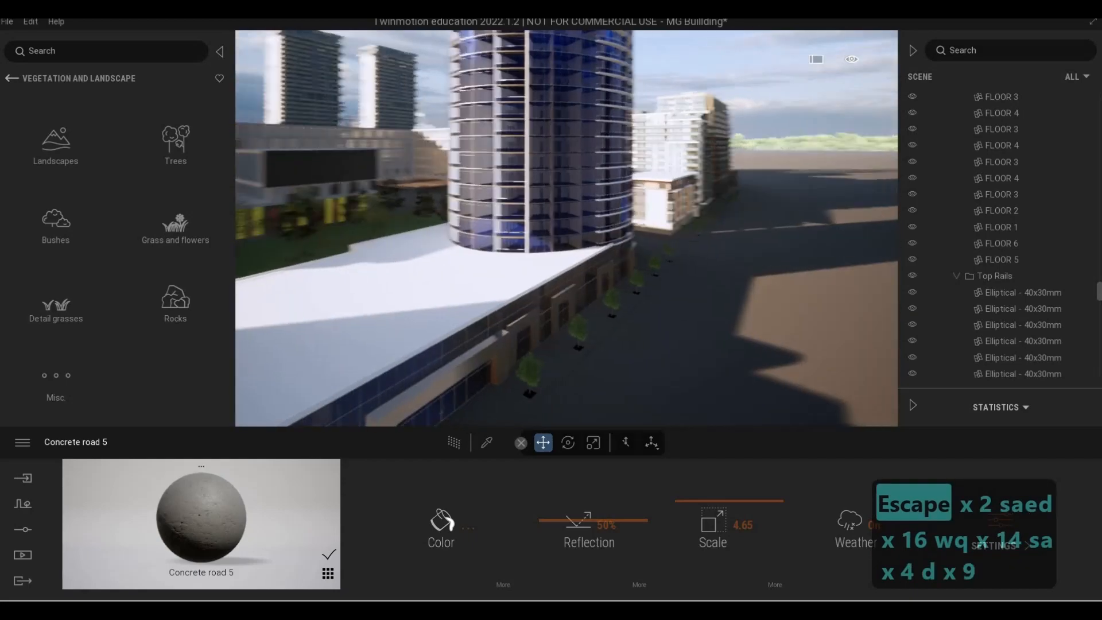
{"action": "key", "text": "d"}
{"action": "key", "text": "d"}
{"action": "key", "text": "d"}
{"action": "key", "text": "d"}
{"action": "key", "text": "d"}
{"action": "key", "text": "d"}
{"action": "key", "text": "d"}
{"action": "key", "text": "d"}
{"action": "key", "text": "d"}
{"action": "key", "text": "d"}
{"action": "key", "text": "d"}
{"action": "key", "text": "w"}
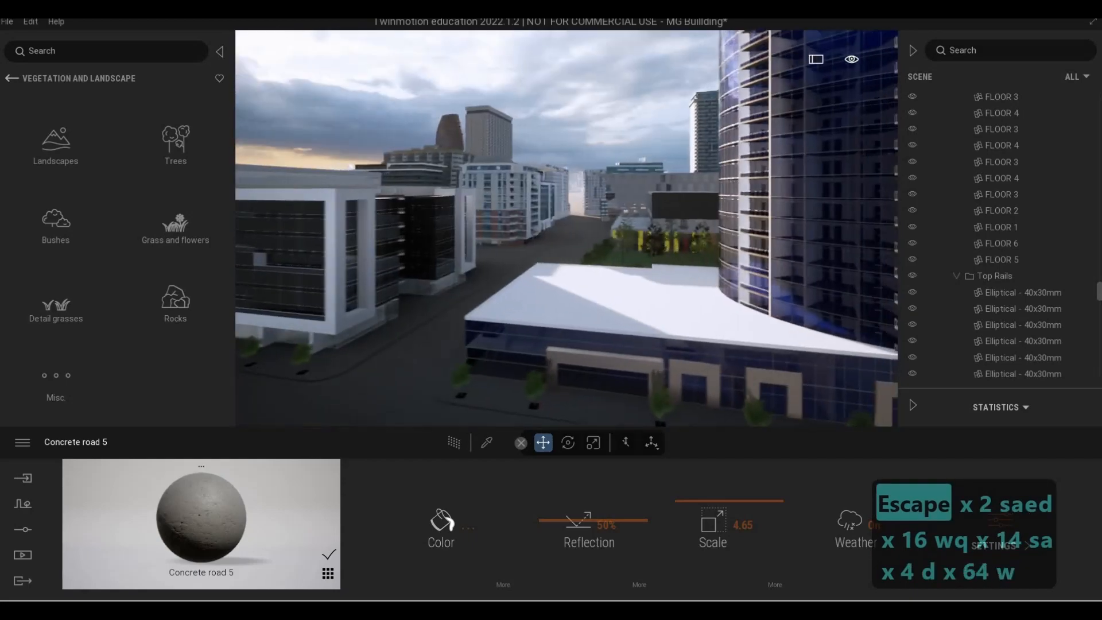
Step: Duplicate the planted lawn's ground plane across the street as one independent copy spaced 70.15 m away
{"action": "key", "text": "a"}
{"action": "key", "text": "e"}
{"action": "key", "text": "w"}
{"action": "key", "text": "q"}
{"action": "key", "text": "q"}
{"action": "key", "text": "q"}
{"action": "key", "text": "q"}
{"action": "key", "text": "q"}
{"action": "key", "text": "q"}
{"action": "key", "text": "q"}
{"action": "key", "text": "q"}
{"action": "key", "text": "q"}
{"action": "key", "text": "q"}
{"action": "key", "text": "q"}
{"action": "key", "text": "q"}
{"action": "key", "text": "q"}
{"action": "key", "text": "q"}
{"action": "key", "text": "q"}
{"action": "key", "text": "q"}
{"action": "key", "text": "q"}
{"action": "key", "text": "q"}
{"action": "key", "text": "q"}
{"action": "key", "text": "q"}
{"action": "key", "text": "q"}
{"action": "key", "text": "q"}
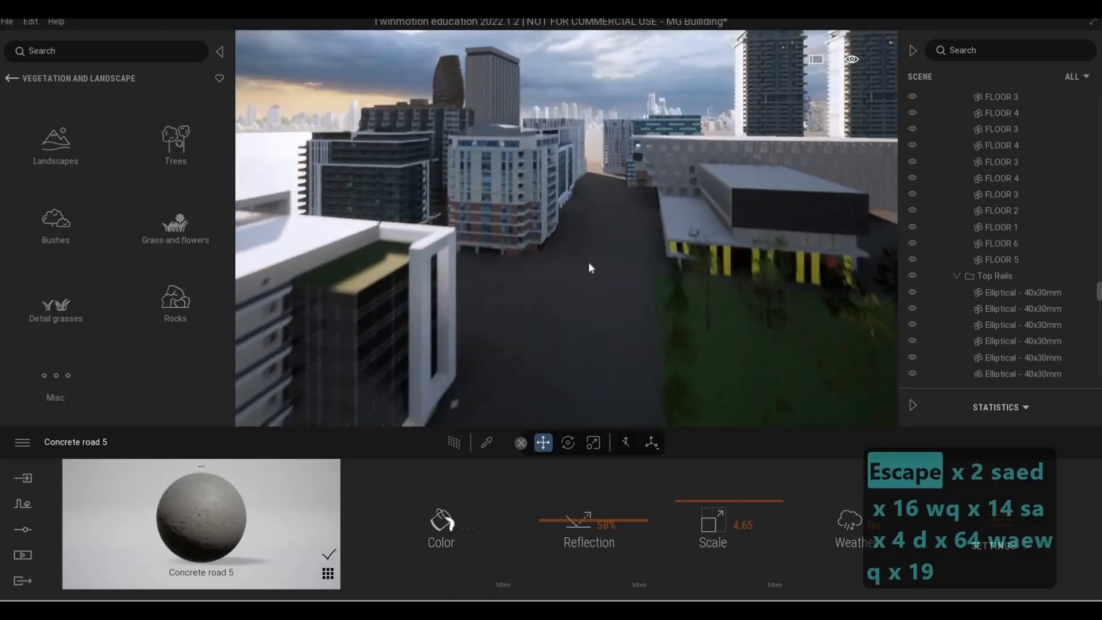
{"action": "key", "text": "s"}
{"action": "left_click", "coordinate": [673, 280]}
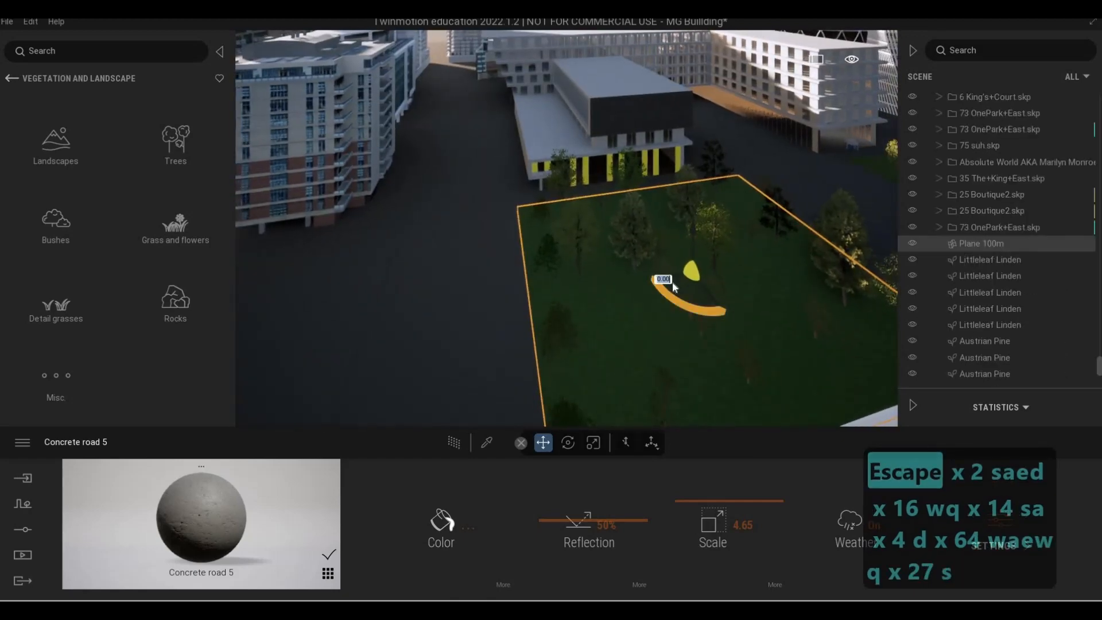
{"action": "left_click_drag", "start_coordinate": [668, 280], "coordinate": [281, 359], "text": "alt"}
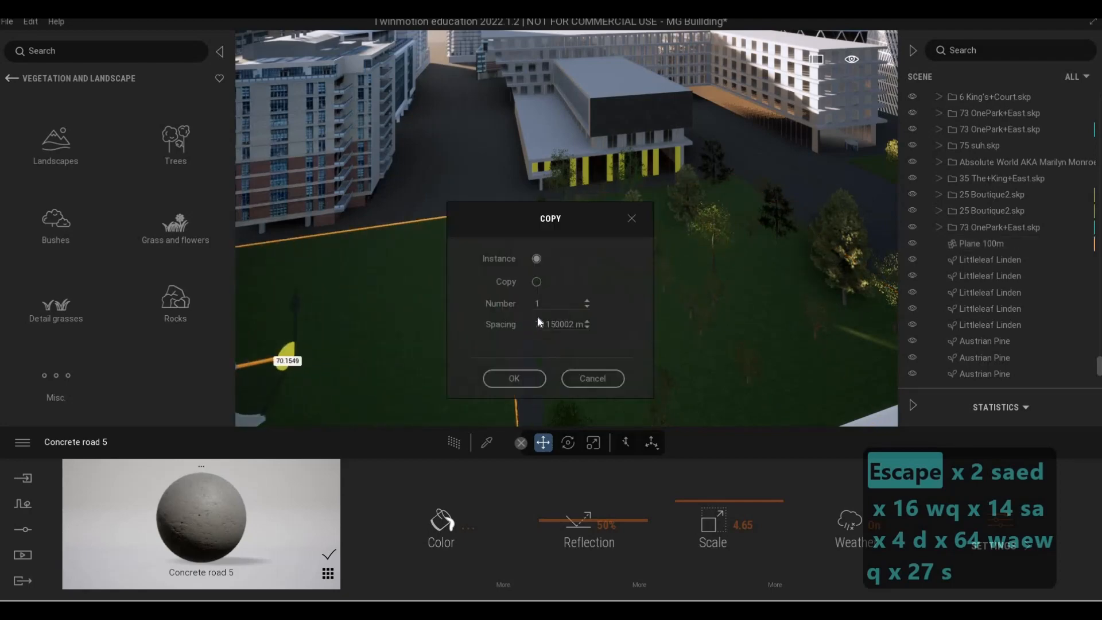
{"action": "left_click", "coordinate": [533, 279]}
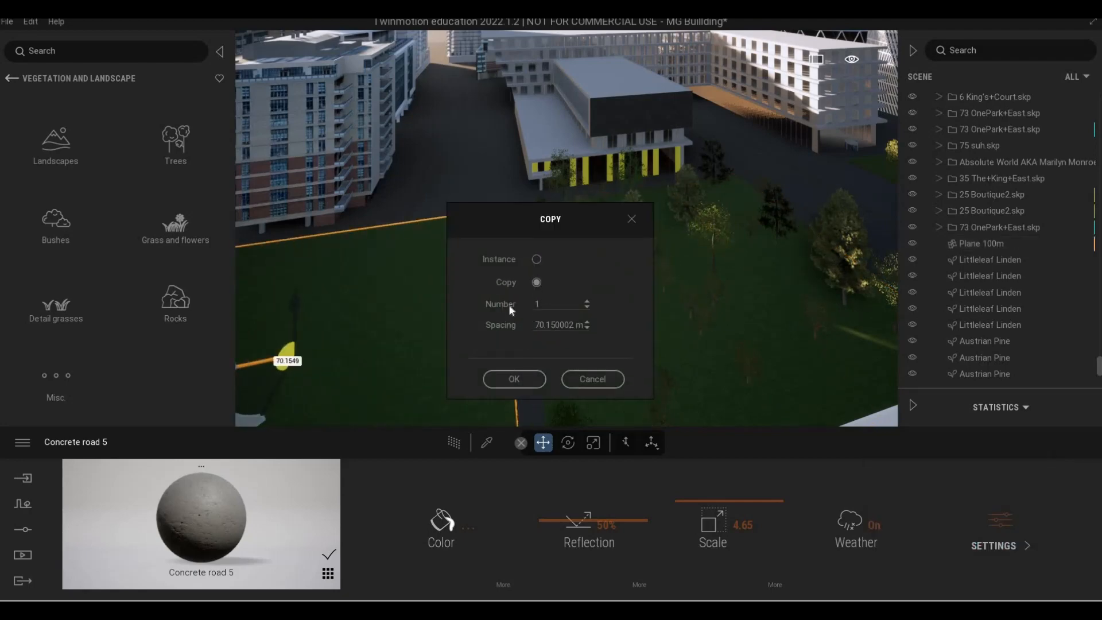
{"action": "left_click", "coordinate": [513, 378]}
Step: Move the copied lawn plane about 33 m further back between the office building and the brick apartment block, and deselect it
{"action": "key", "text": "d"}
{"action": "key", "text": "d"}
{"action": "key", "text": "d"}
{"action": "key", "text": "d"}
{"action": "key", "text": "d"}
{"action": "key", "text": "d"}
{"action": "key", "text": "d"}
{"action": "key", "text": "d"}
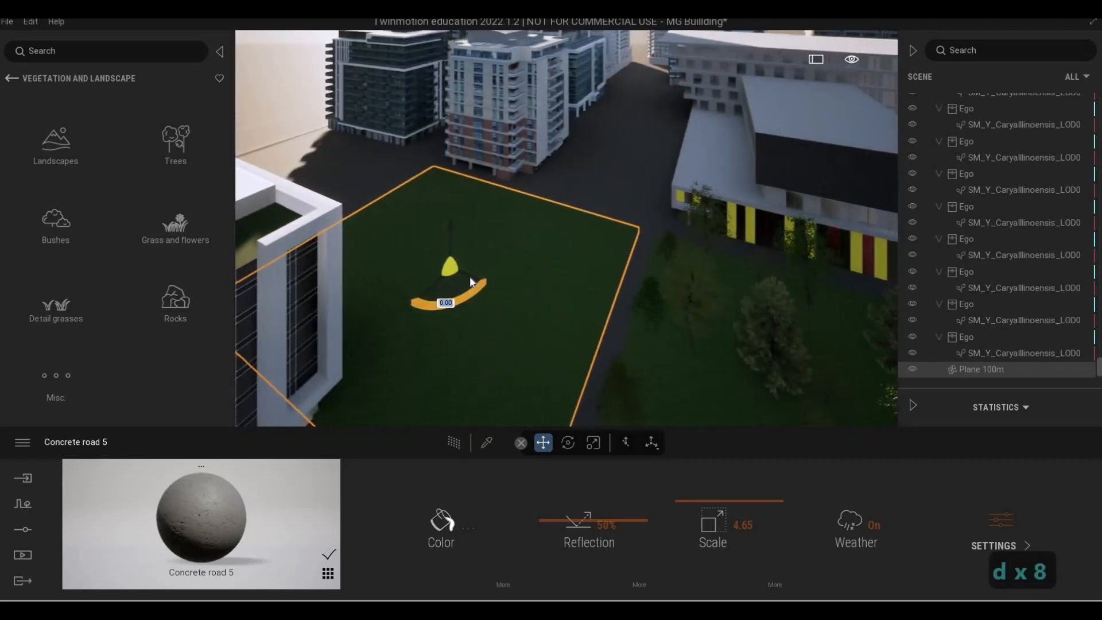
{"action": "left_click_drag", "start_coordinate": [421, 244], "coordinate": [359, 199]}
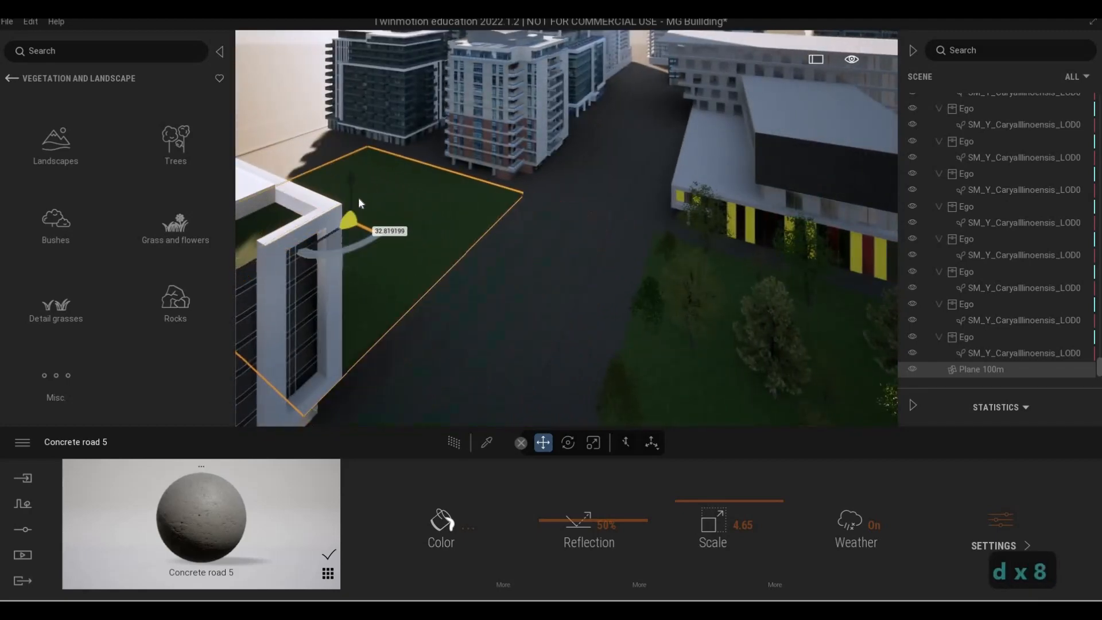
{"action": "key", "text": "Escape"}
{"action": "key", "text": "Escape"}
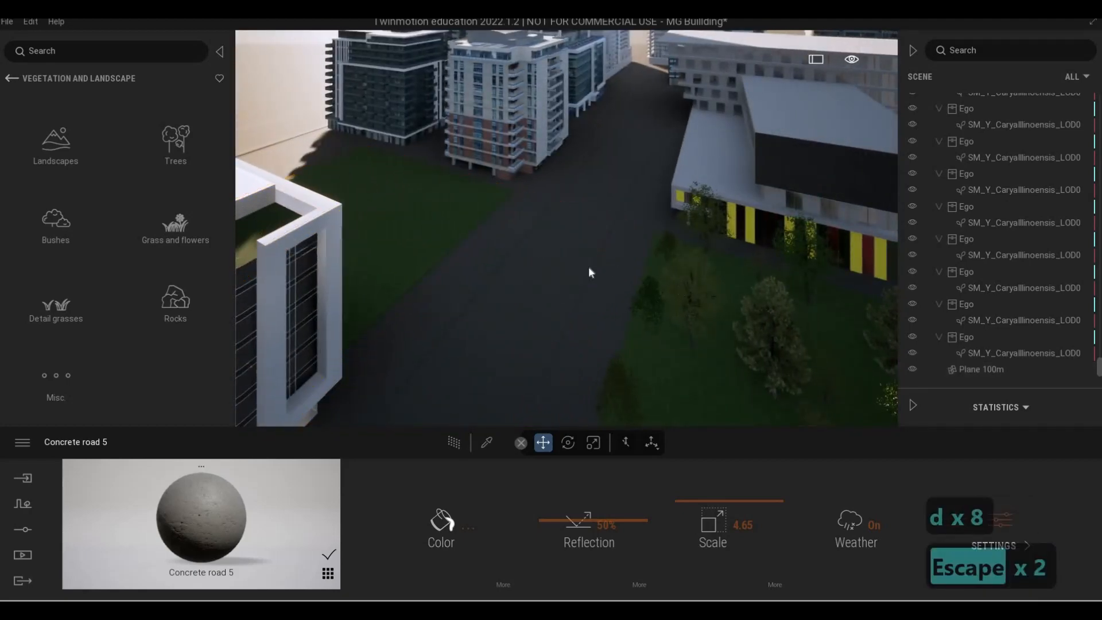
Step: Scatter several Banyan trees over the copied lawn between the office building and the brick apartment block
{"action": "left_click", "coordinate": [166, 144]}
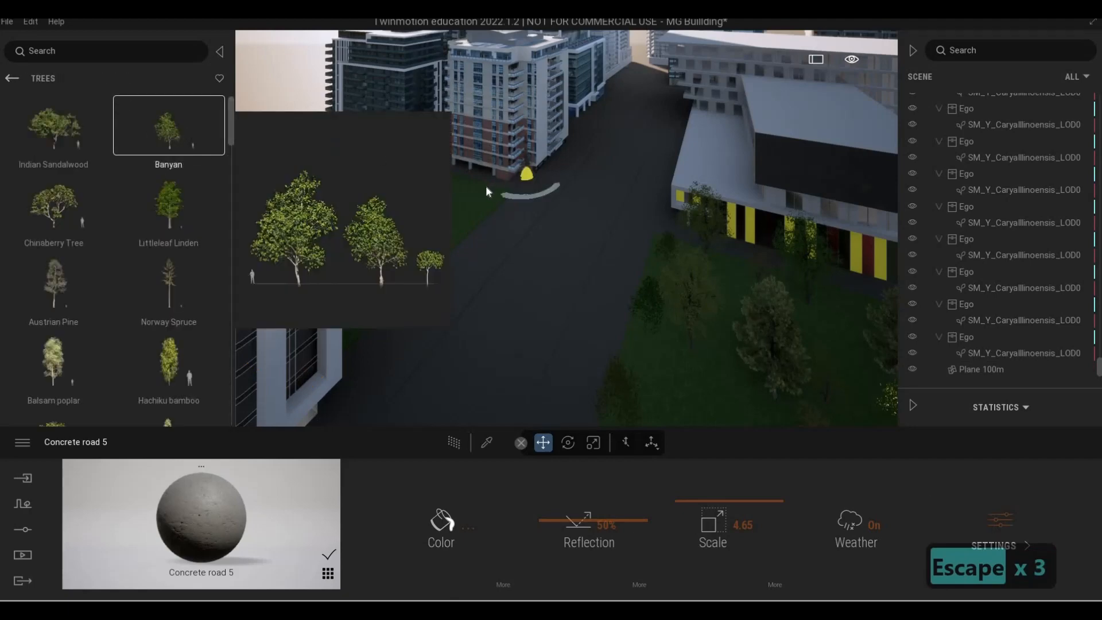
{"action": "key", "text": "w"}
{"action": "key", "text": "d"}
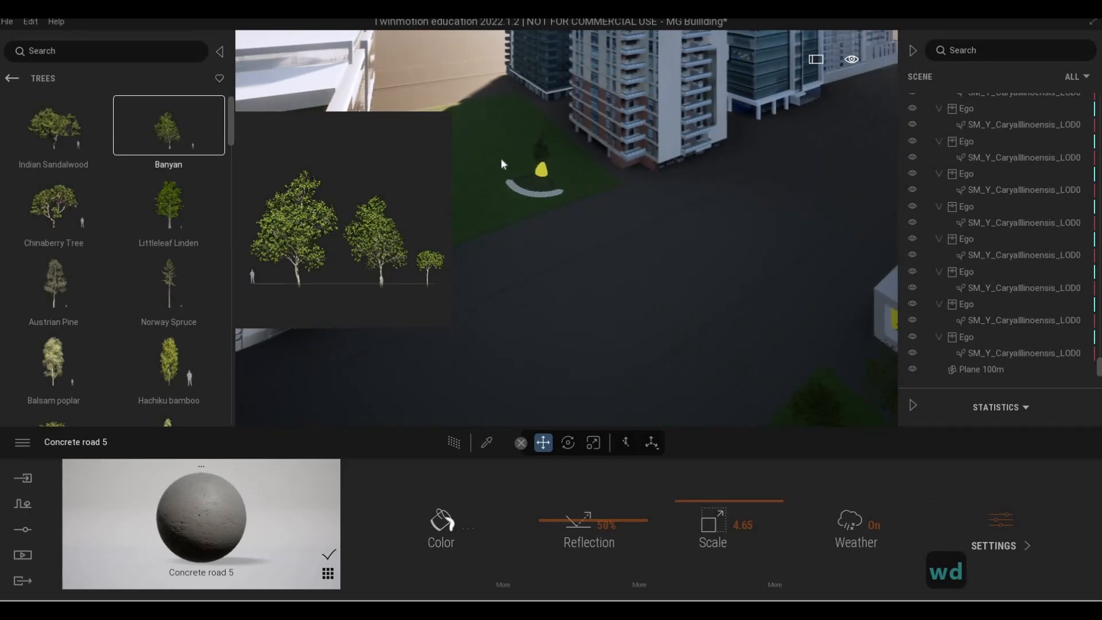
{"action": "key", "text": "a"}
{"action": "key", "text": "s"}
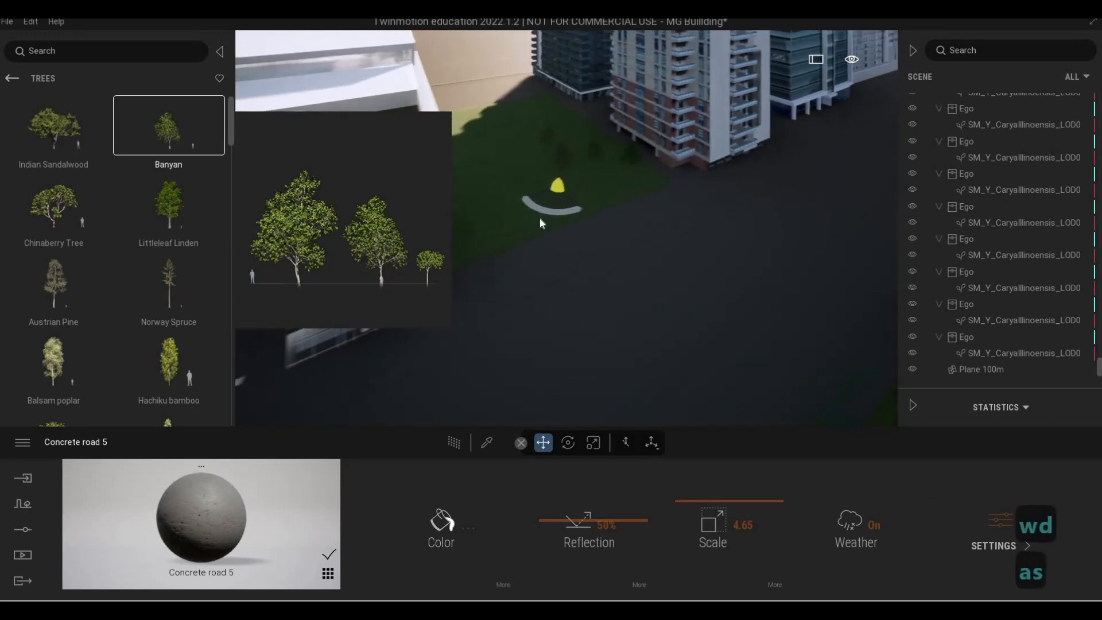
{"action": "key", "text": "a"}
{"action": "key", "text": "d"}
{"action": "key", "text": "w"}
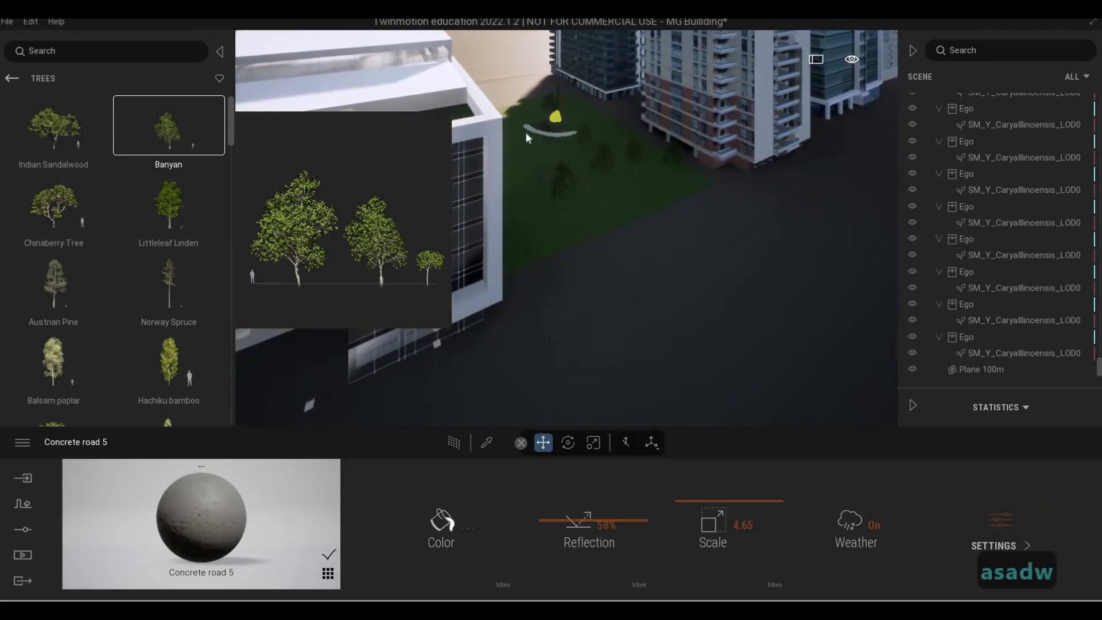
{"action": "key", "text": "d"}
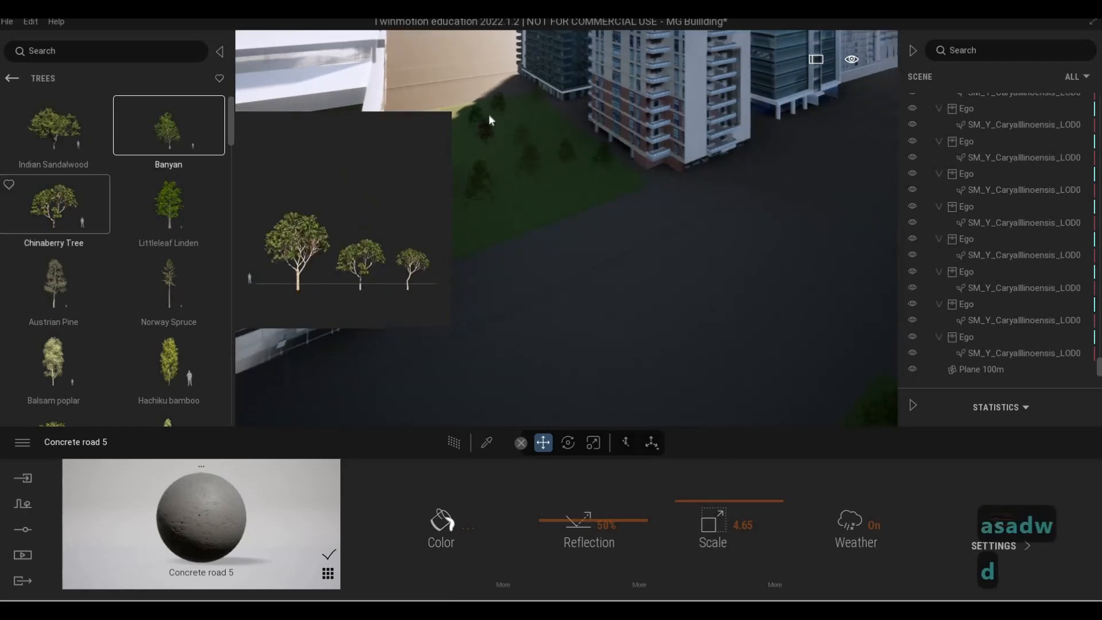
{"action": "key", "text": "d"}
{"action": "key", "text": "w"}
{"action": "left_click", "coordinate": [319, 263]}
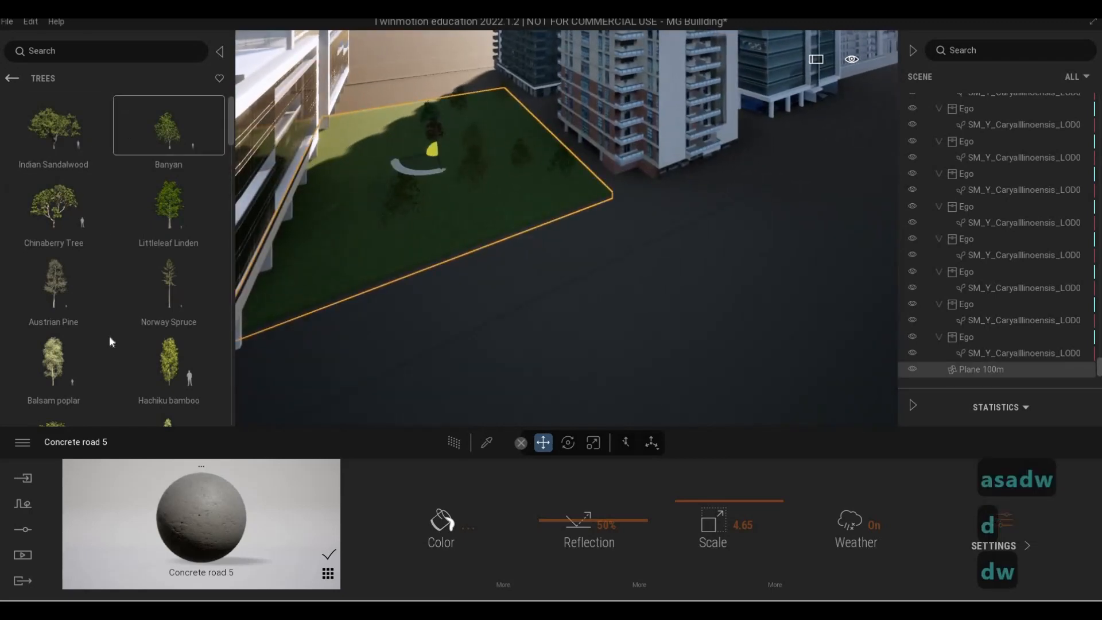
Step: Plant Balsam poplars and Norway Spruces among the Banyan trees on the copied lawn, and end the placement
{"action": "mouse_move", "coordinate": [53, 361]}
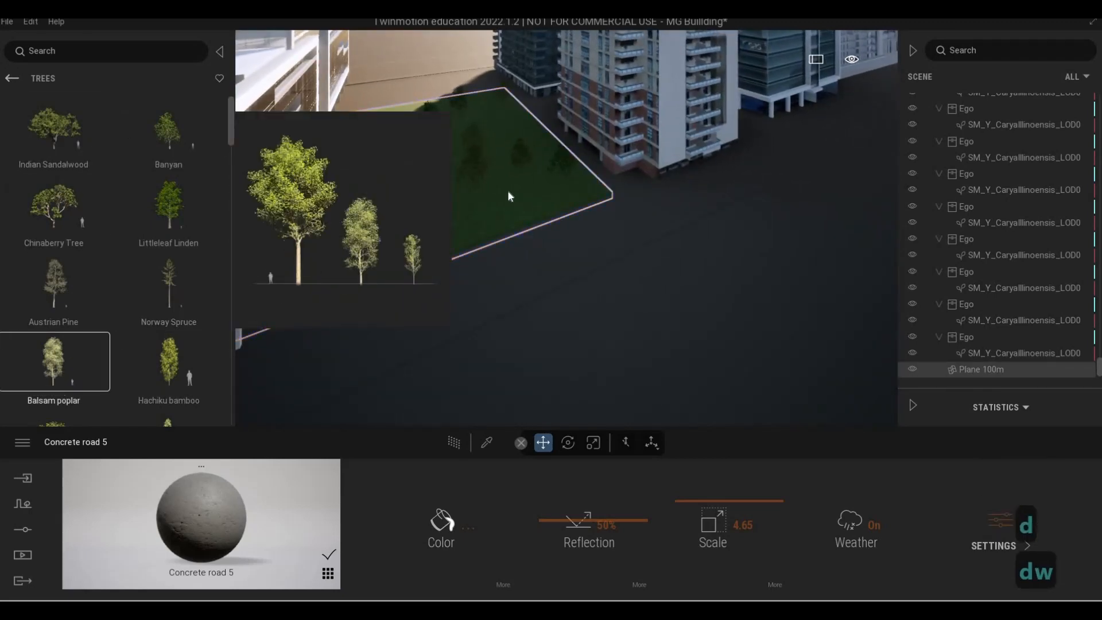
{"action": "key", "text": "a"}
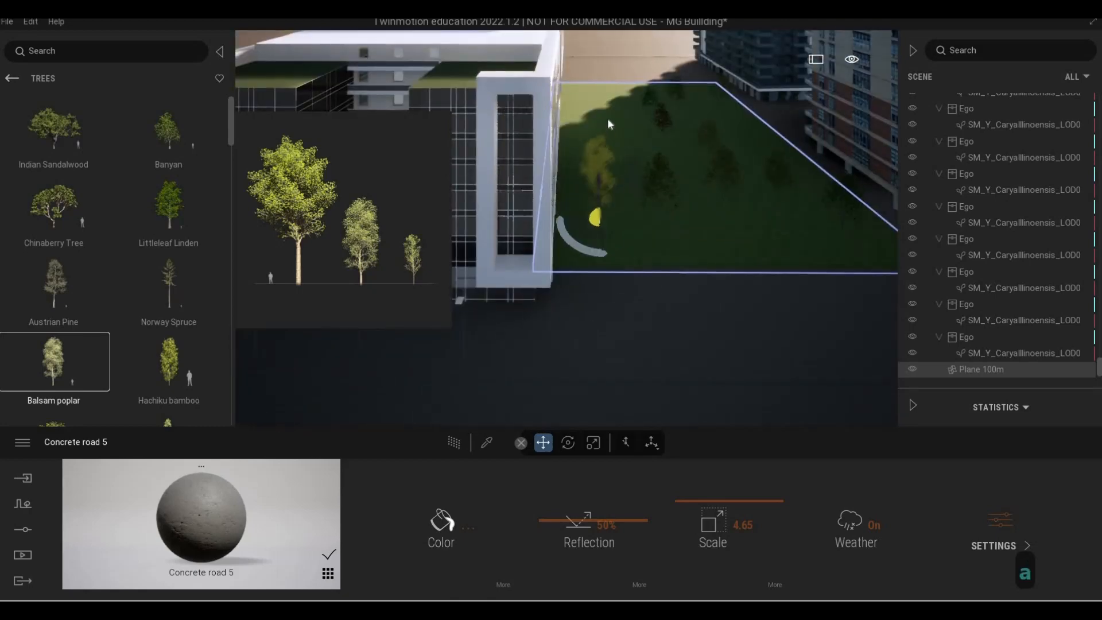
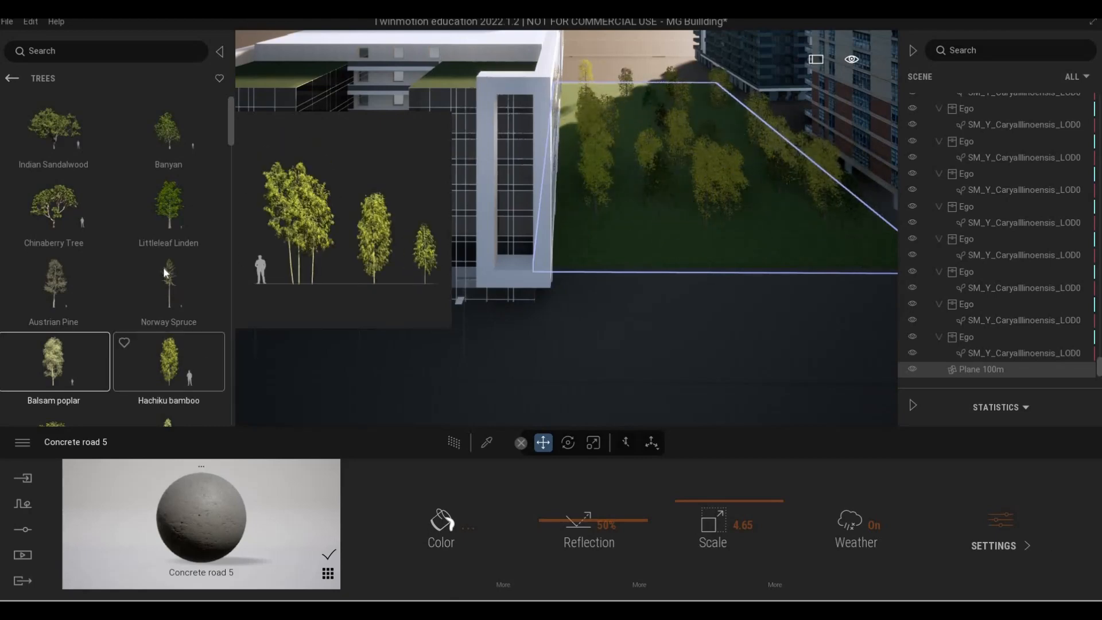
{"action": "left_click", "coordinate": [168, 281]}
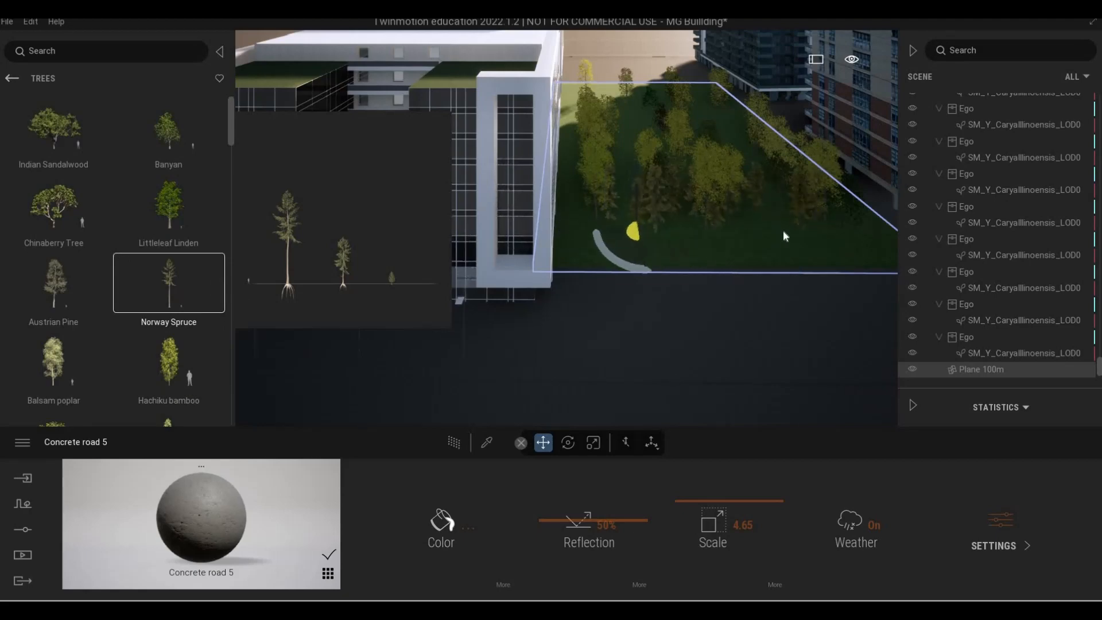
{"action": "key", "text": "Escape"}
{"action": "key", "text": "Escape"}
{"action": "key", "text": "a"}
{"action": "key", "text": "a"}
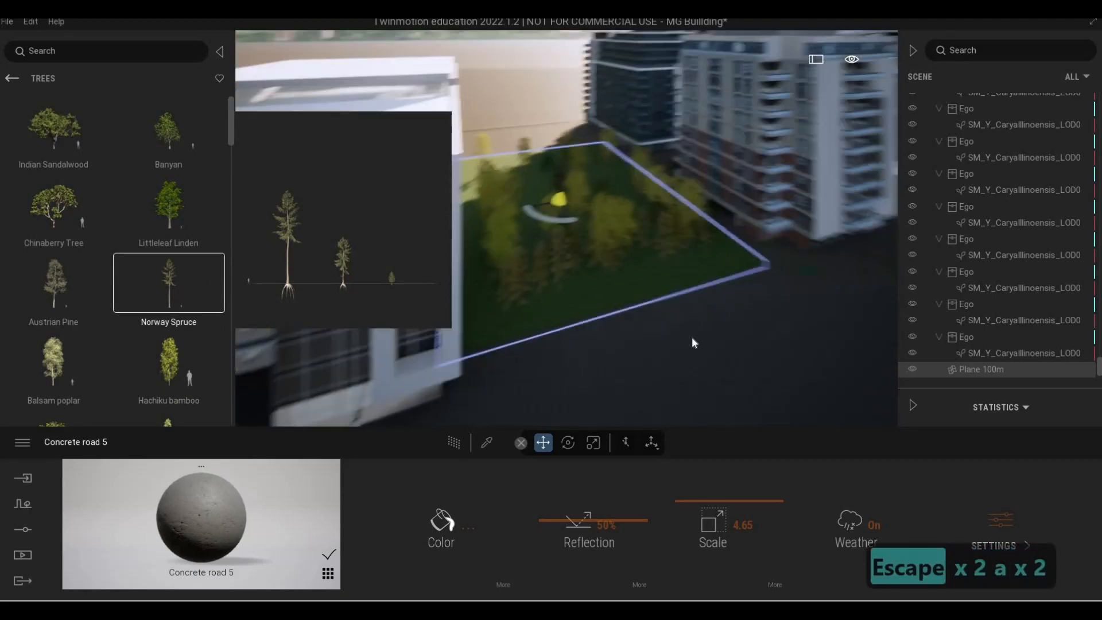
{"action": "key", "text": "Escape"}
{"action": "key", "text": "Escape"}
Step: Fly past the office building and across the junction to examine the street front of the blue glass podium building
{"action": "key", "text": "a"}
{"action": "key", "text": "s"}
{"action": "key", "text": "e"}
{"action": "key", "text": "e"}
{"action": "key", "text": "e"}
{"action": "key", "text": "e"}
{"action": "key", "text": "e"}
{"action": "key", "text": "e"}
{"action": "key", "text": "e"}
{"action": "key", "text": "e"}
{"action": "key", "text": "e"}
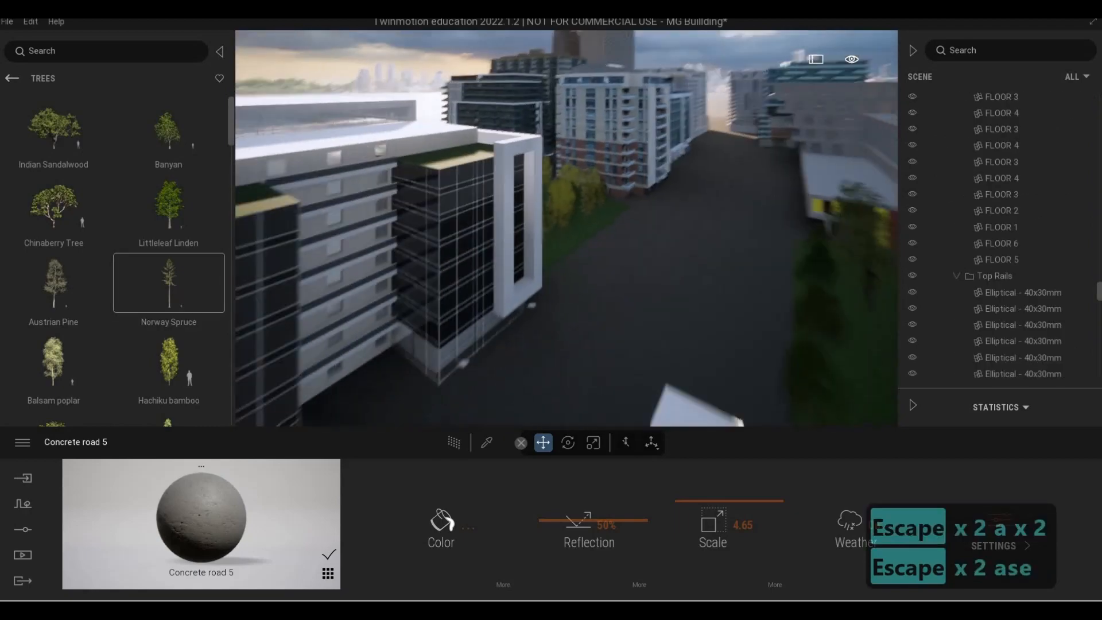
{"action": "key", "text": "d"}
{"action": "key", "text": "a"}
{"action": "key", "text": "a"}
{"action": "key", "text": "a"}
{"action": "key", "text": "a"}
{"action": "key", "text": "a"}
{"action": "key", "text": "a"}
{"action": "key", "text": "a"}
{"action": "key", "text": "a"}
{"action": "key", "text": "a"}
{"action": "key", "text": "a"}
{"action": "key", "text": "a"}
{"action": "key", "text": "a"}
{"action": "key", "text": "a"}
{"action": "key", "text": "a"}
{"action": "key", "text": "a"}
{"action": "key", "text": "a"}
{"action": "key", "text": "a"}
{"action": "key", "text": "a"}
{"action": "key", "text": "a"}
{"action": "key", "text": "a"}
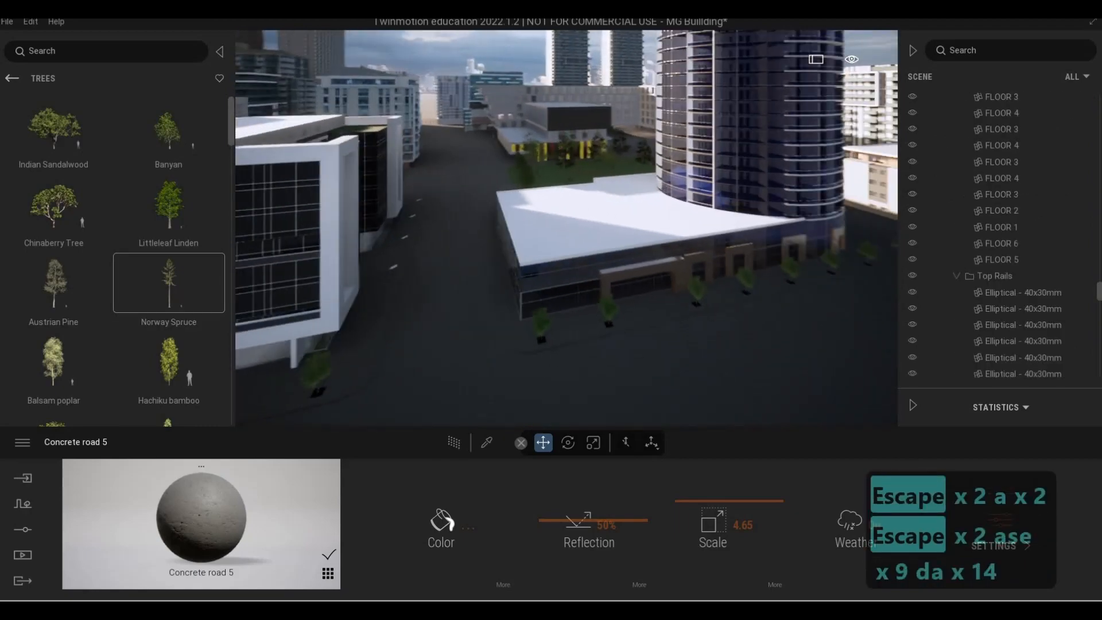
{"action": "key", "text": "w"}
{"action": "key", "text": "w"}
{"action": "key", "text": "w"}
{"action": "key", "text": "w"}
{"action": "key", "text": "w"}
{"action": "key", "text": "s"}
{"action": "key", "text": "d"}
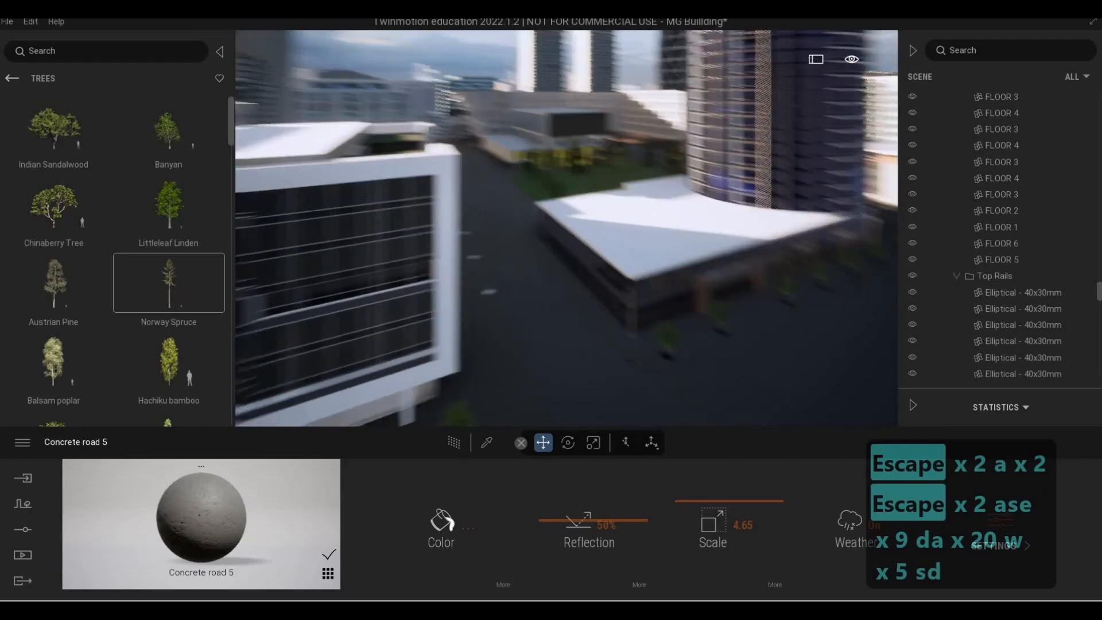
{"action": "key", "text": "d"}
{"action": "key", "text": "d"}
{"action": "key", "text": "d"}
{"action": "key", "text": "d"}
{"action": "key", "text": "d"}
{"action": "key", "text": "w"}
{"action": "key", "text": "e"}
{"action": "key", "text": "w"}
{"action": "key", "text": "d"}
{"action": "key", "text": "w"}
{"action": "key", "text": "e"}
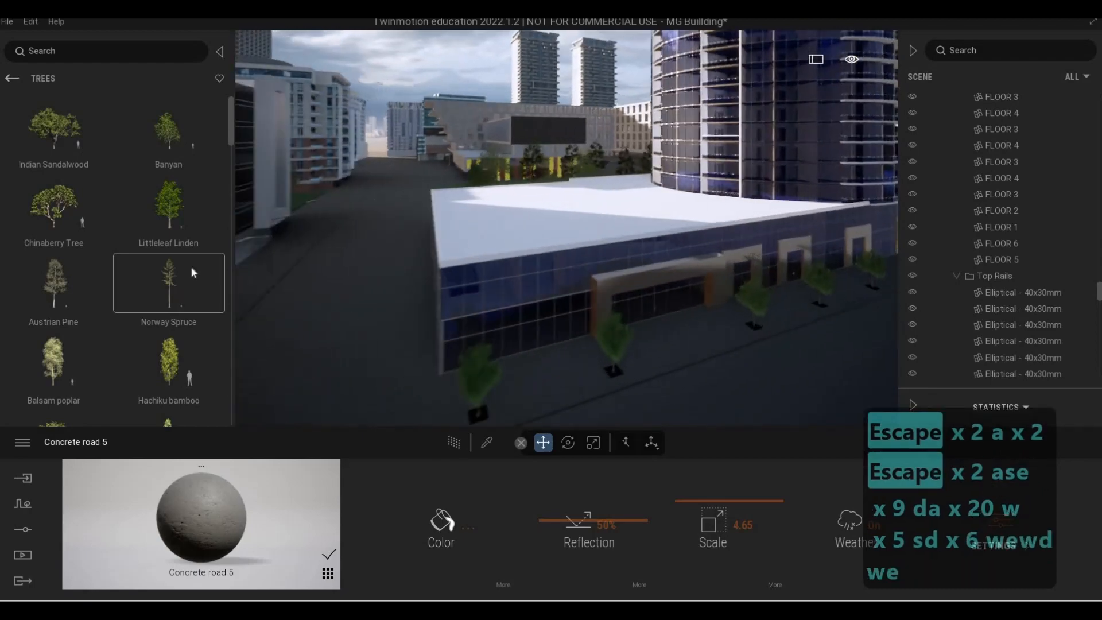
Step: Place a Bright streetlight beside the corner tree planter on the podium building's pavement, turn it to -90°, and deselect it
{"action": "left_click", "coordinate": [14, 79]}
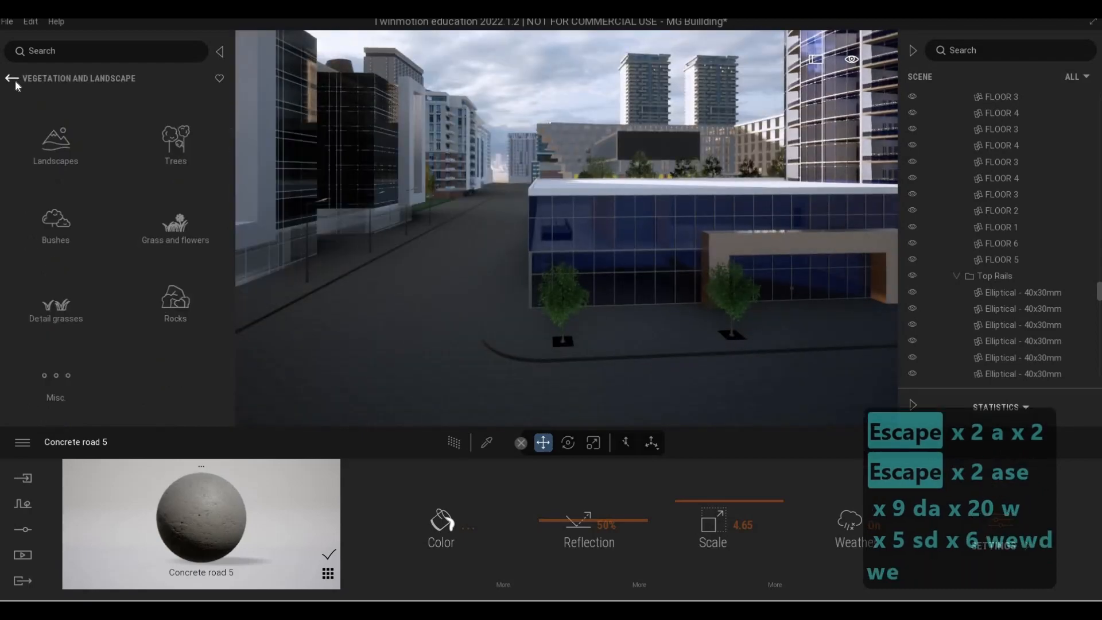
{"action": "left_click", "coordinate": [14, 79]}
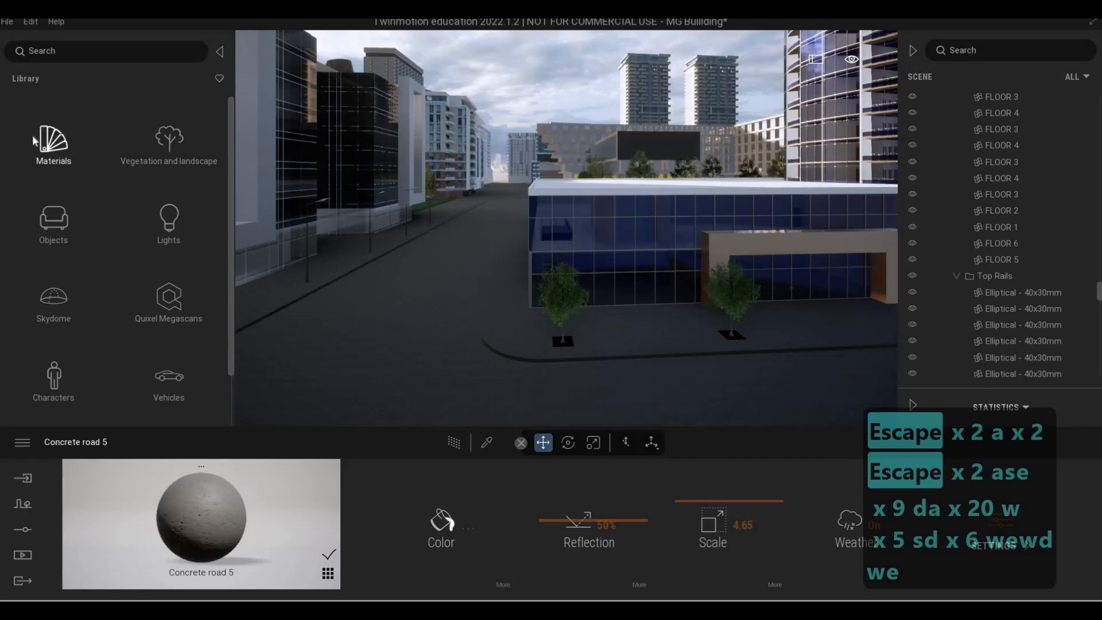
{"action": "left_click", "coordinate": [54, 220]}
{"action": "left_click", "coordinate": [169, 141]}
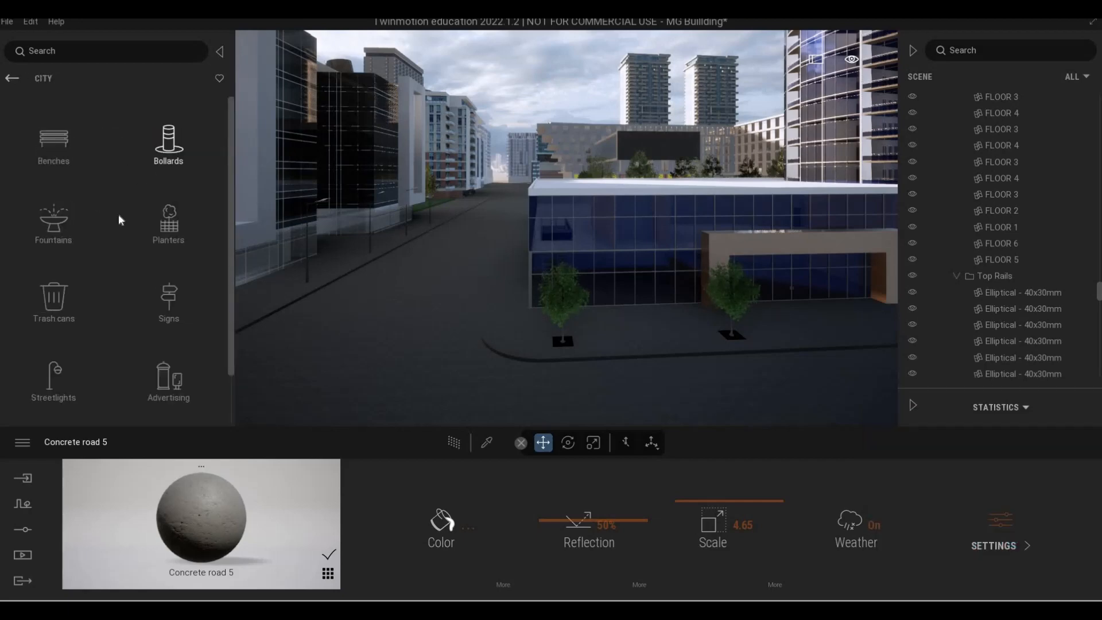
{"action": "left_click", "coordinate": [54, 374]}
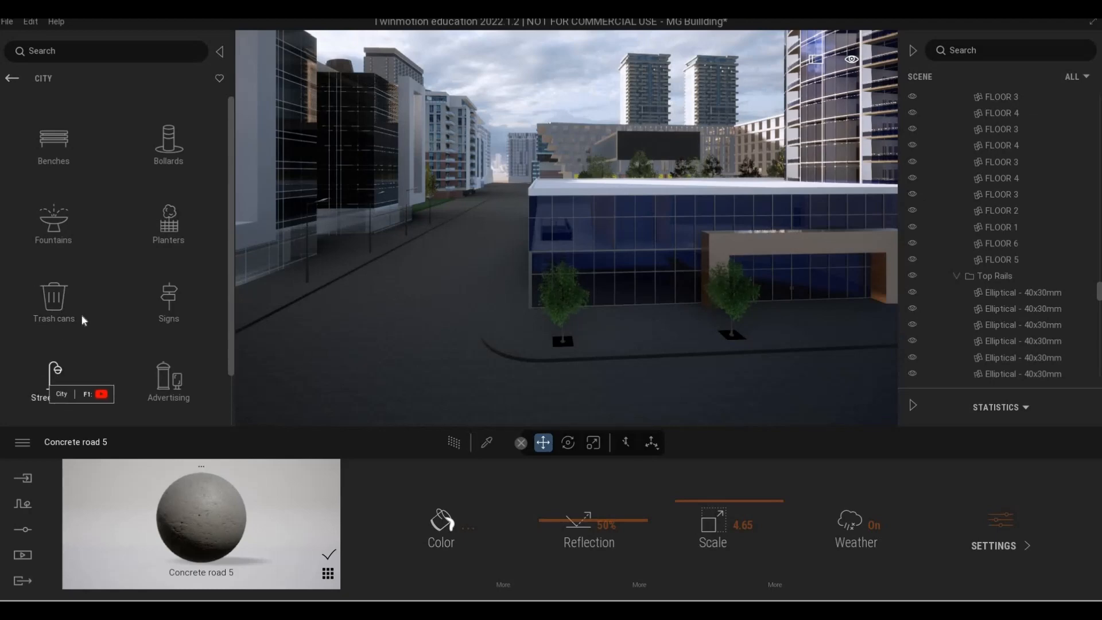
{"action": "key", "text": "a"}
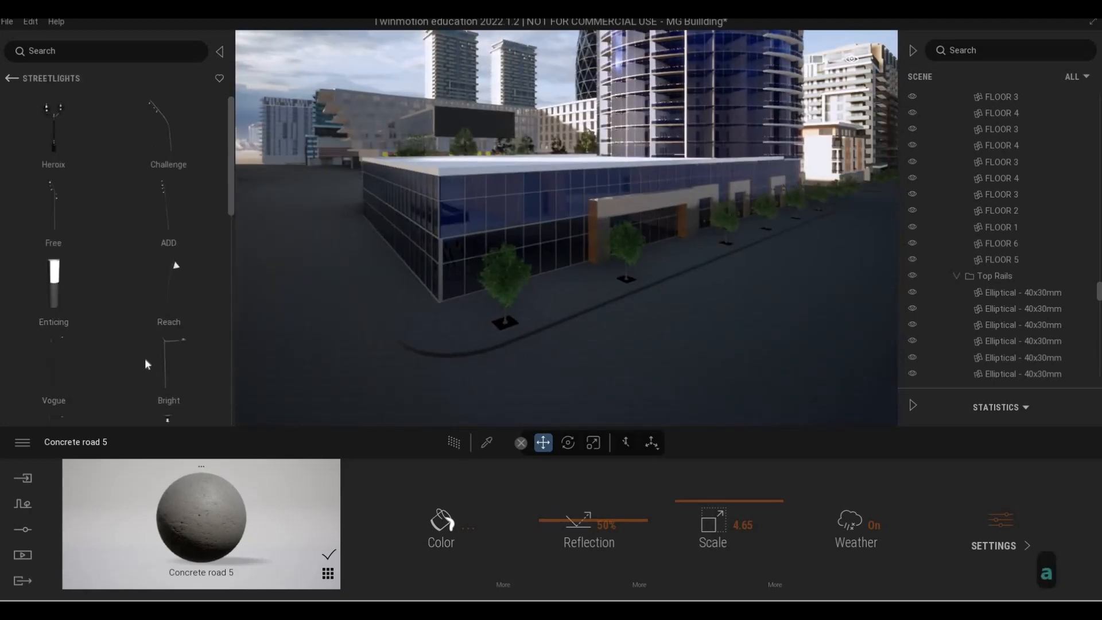
{"action": "scroll", "coordinate": [167, 310], "scroll_direction": "down", "scroll_amount": 3}
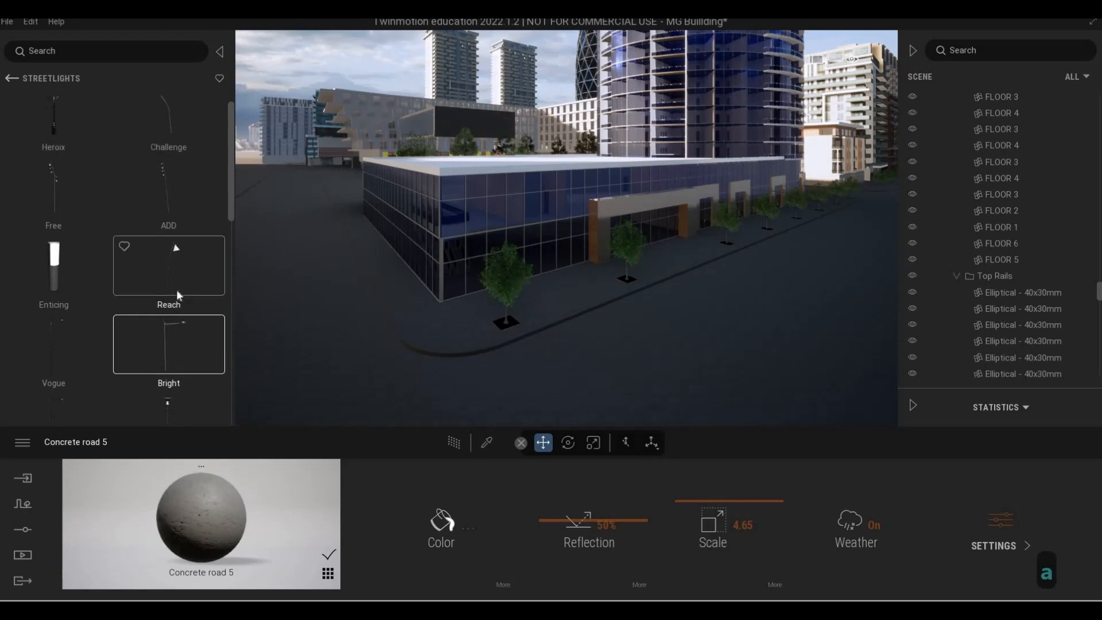
{"action": "left_click_drag", "start_coordinate": [276, 291], "coordinate": [590, 337]}
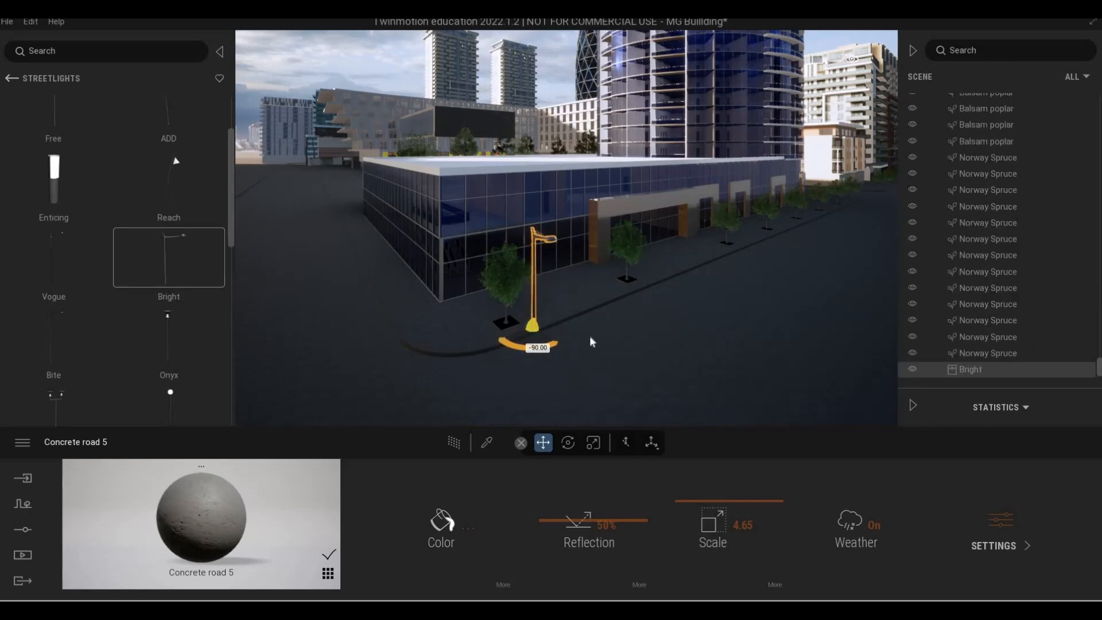
{"action": "key", "text": "Escape"}
{"action": "key", "text": "Escape"}
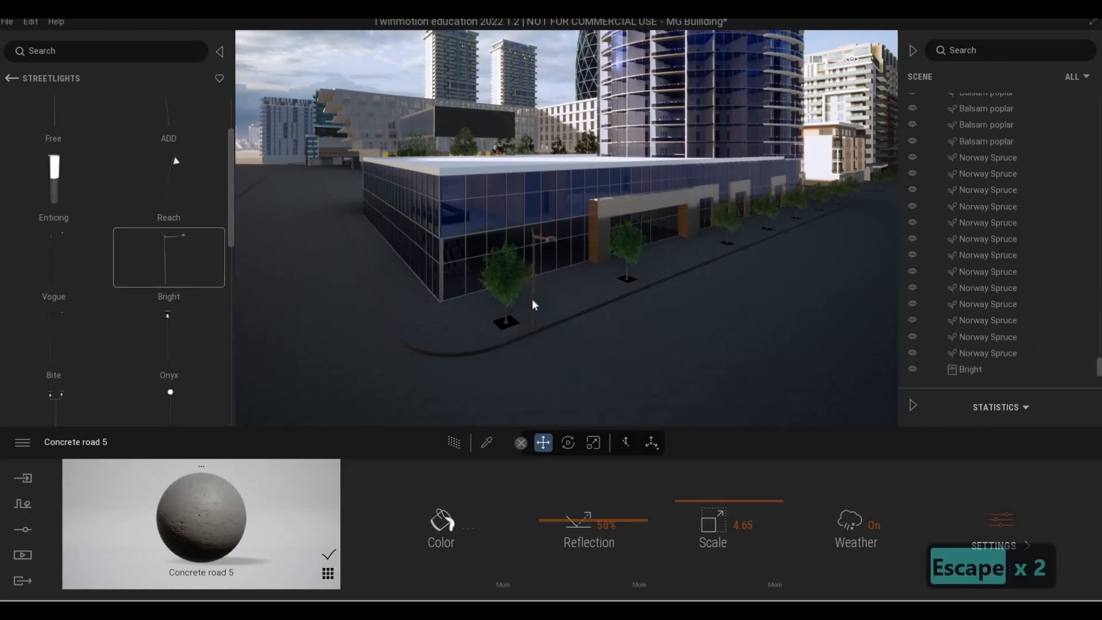
Step: Duplicate the streetlight along the pavement twice, each as a single instance, the first about 8.8 m and the second about 15.1 m further on
{"action": "left_click", "coordinate": [531, 298]}
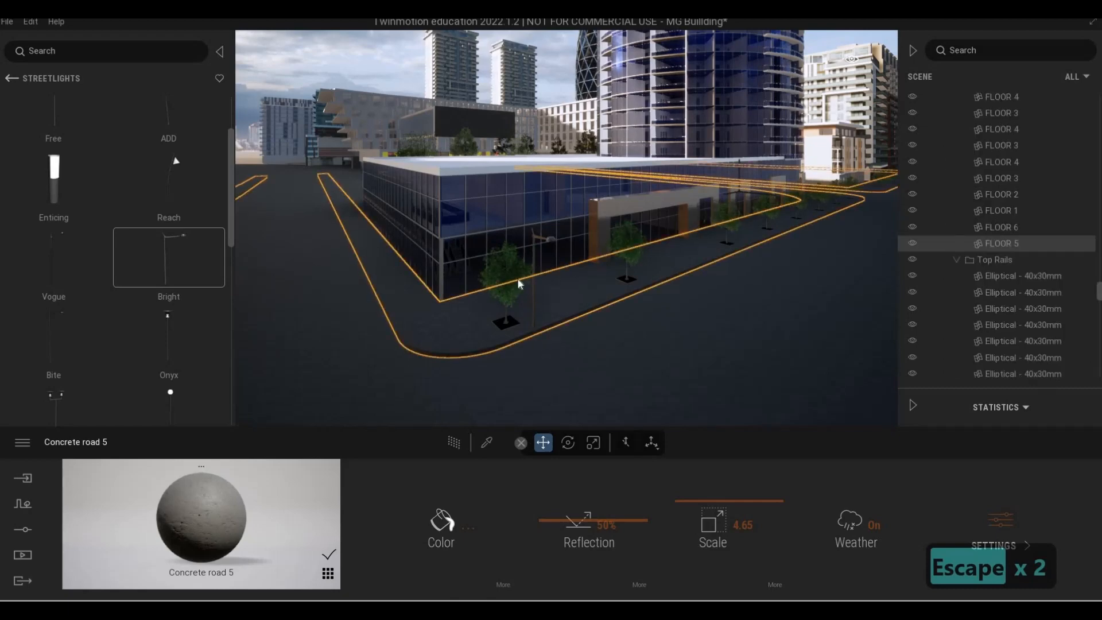
{"action": "left_click", "coordinate": [498, 317]}
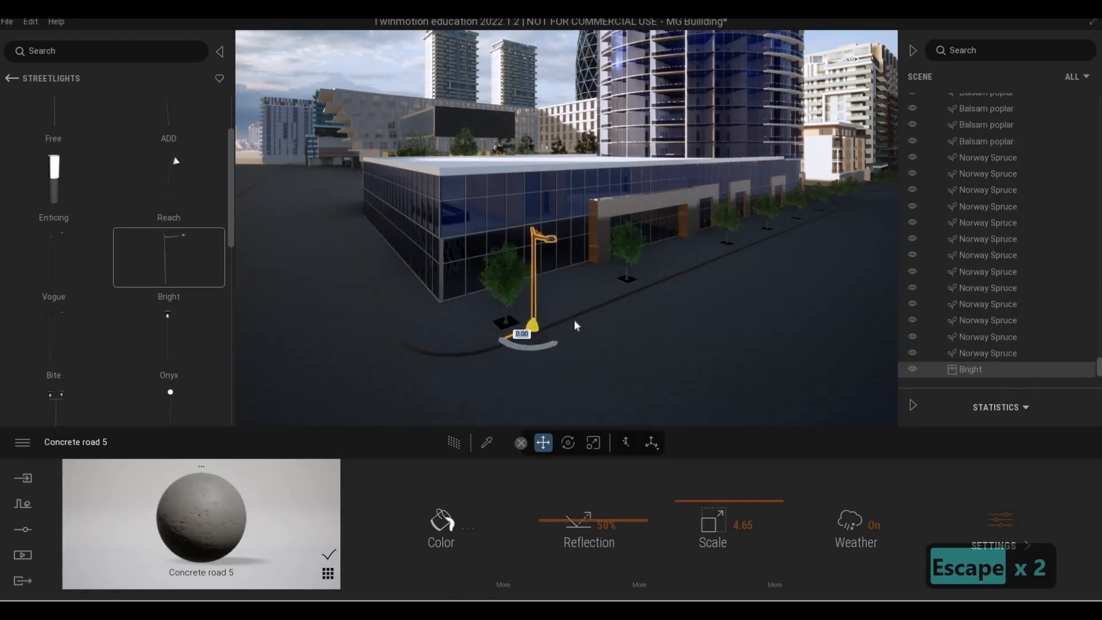
{"action": "left_click_drag", "start_coordinate": [575, 321], "coordinate": [626, 308], "text": "shift"}
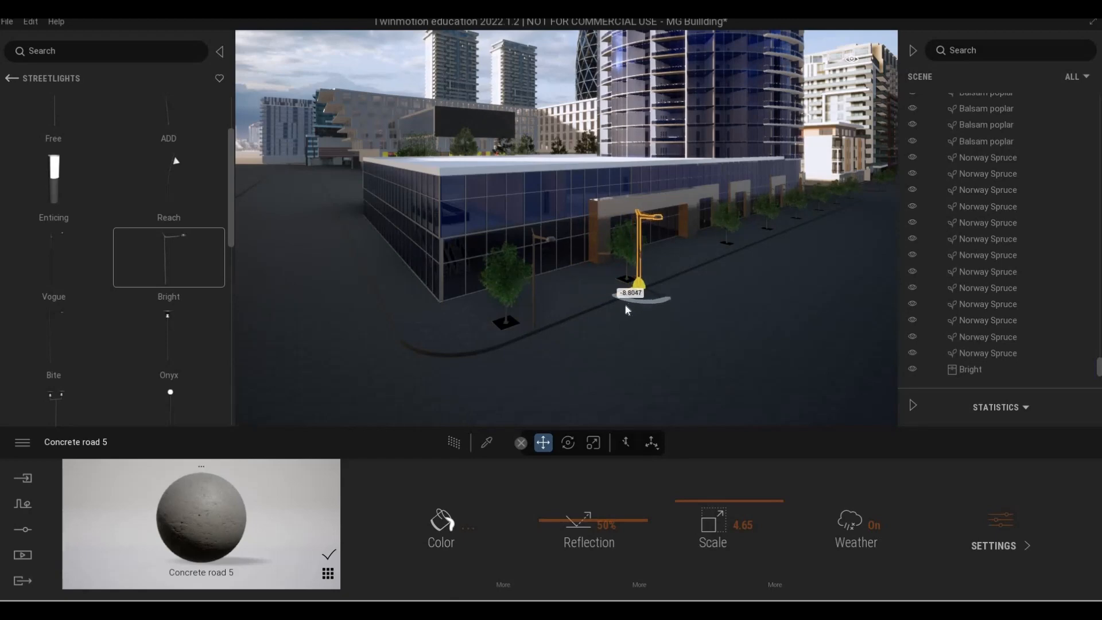
{"action": "left_click", "coordinate": [514, 379]}
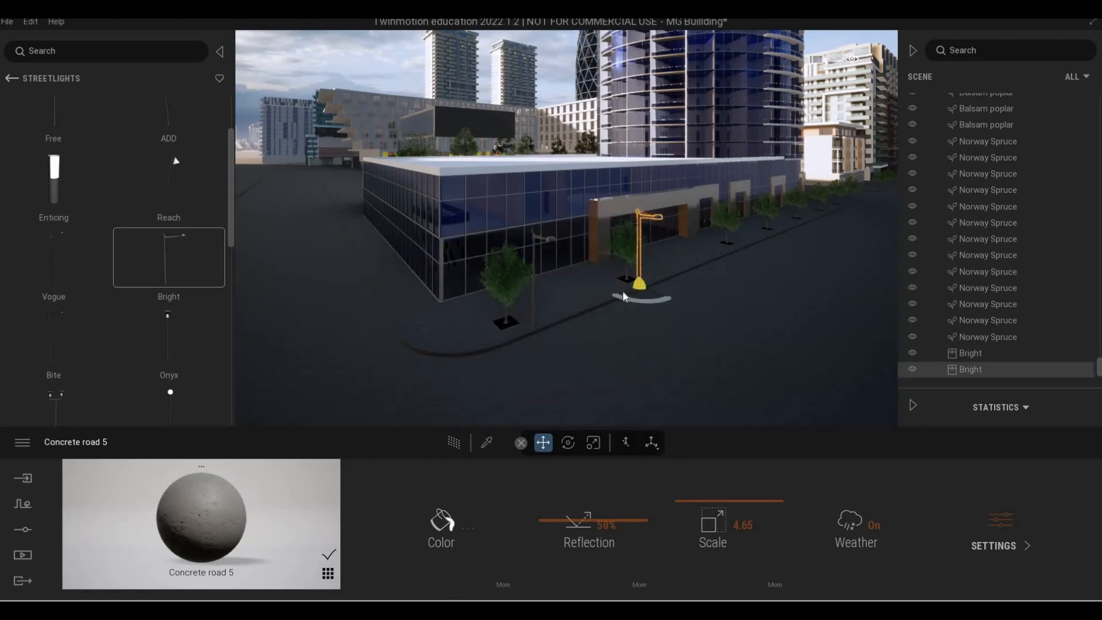
{"action": "left_click_drag", "start_coordinate": [688, 271], "coordinate": [734, 247]}
{"action": "left_click", "coordinate": [537, 377]}
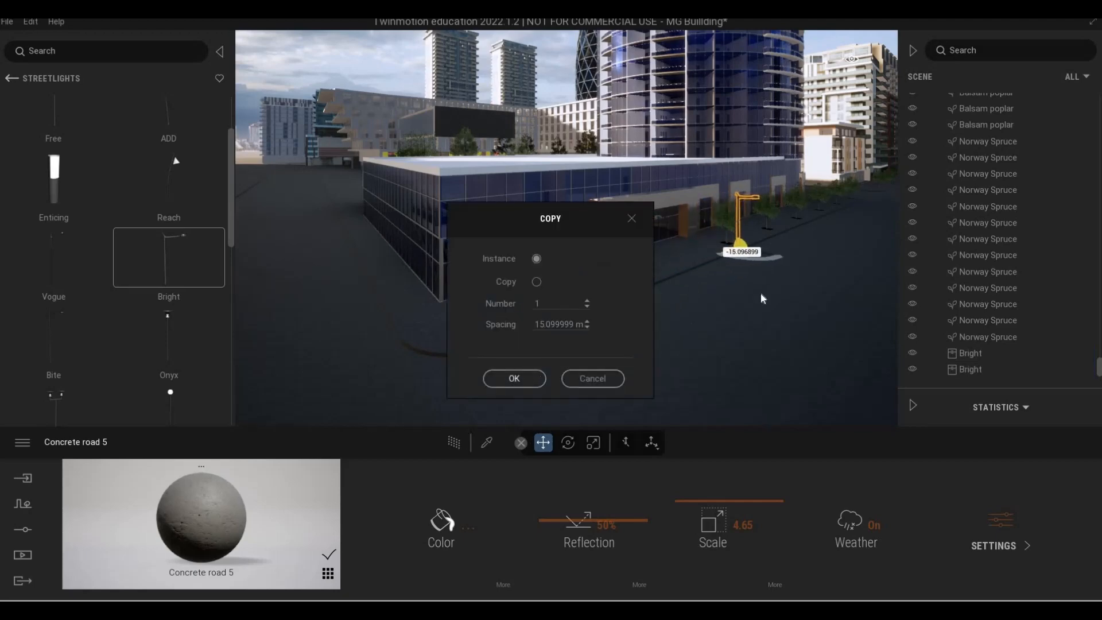
Step: Copy the farthest streetlight along the podium building's pavement as eight instances spaced 10 m apart
{"action": "key", "text": "d"}
{"action": "key", "text": "w"}
{"action": "right_click_drag", "start_coordinate": [712, 298], "coordinate": [736, 316]}
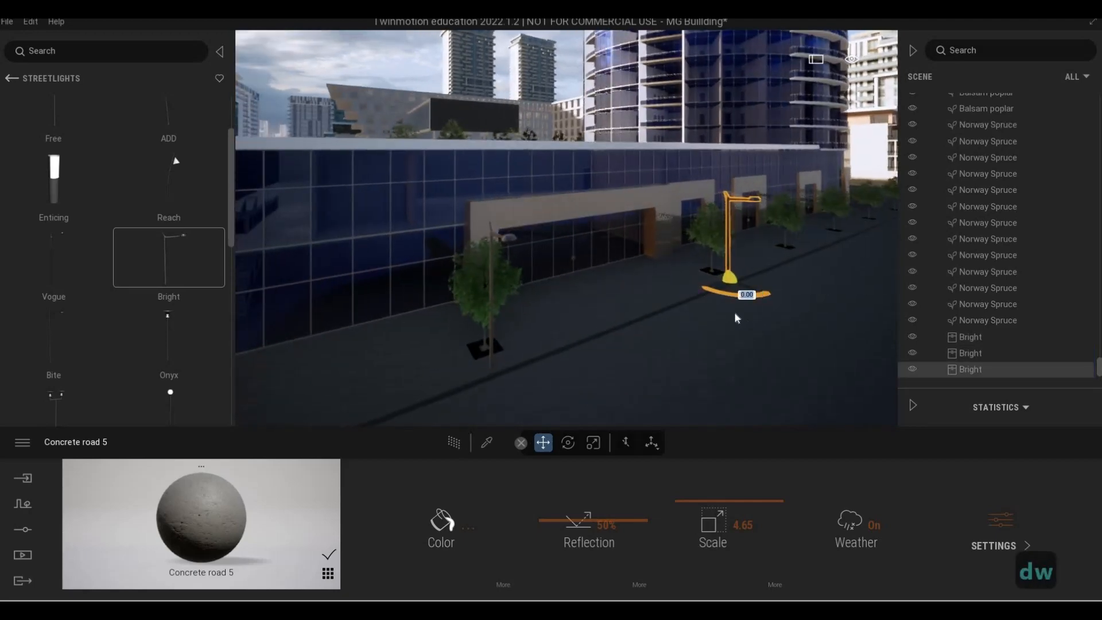
{"action": "key", "text": "d"}
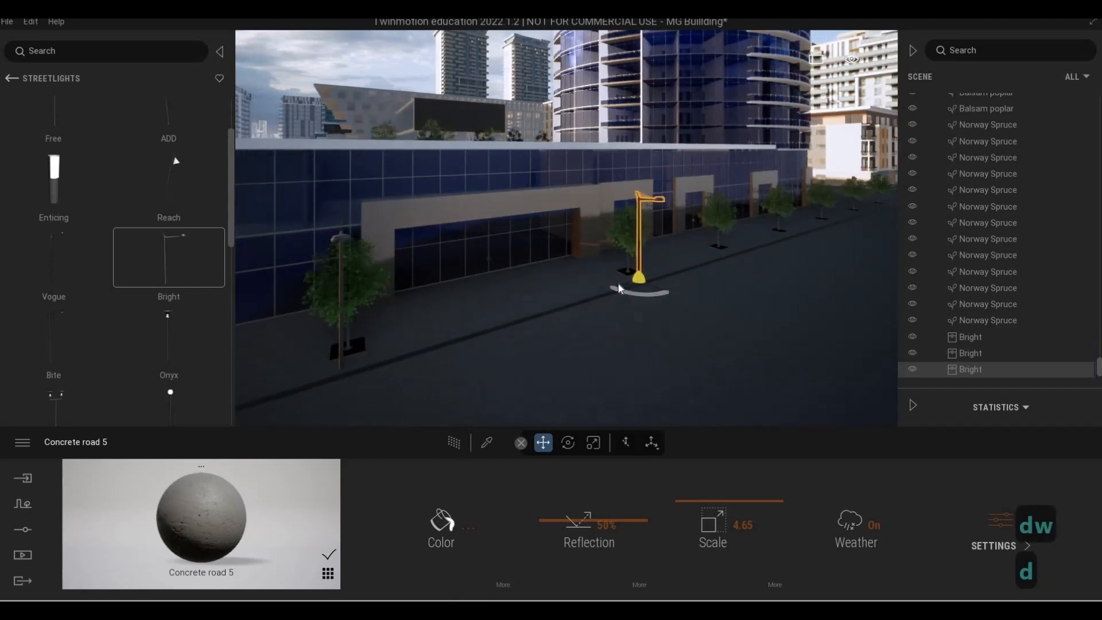
{"action": "left_click_drag", "start_coordinate": [620, 286], "coordinate": [725, 261], "text": "shift"}
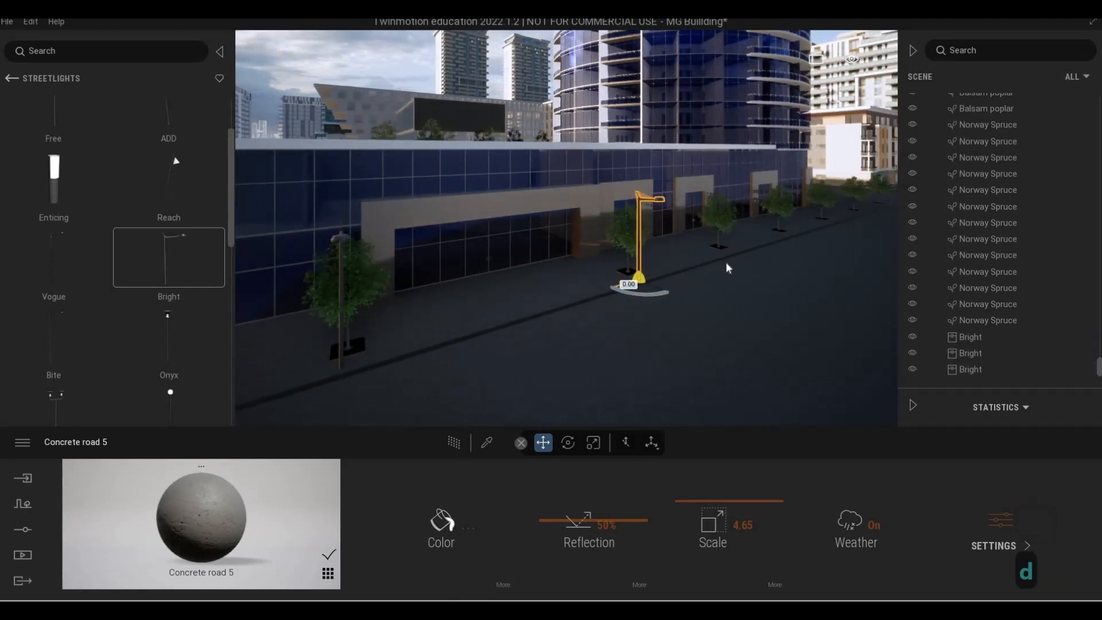
{"action": "key", "text": "Tab"}
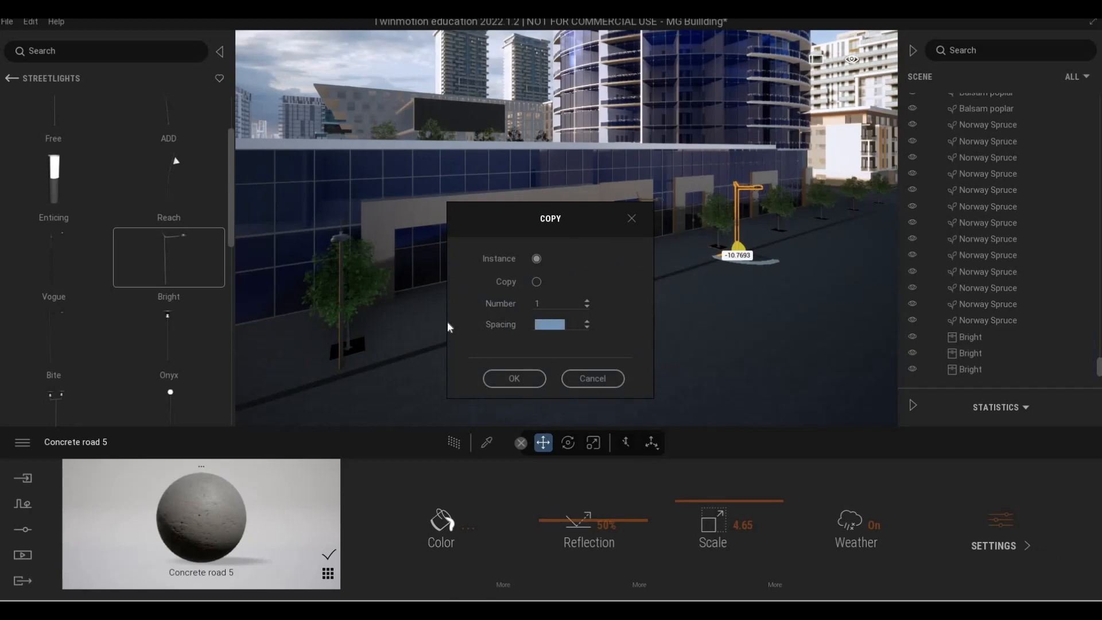
{"action": "type", "text": "10"}
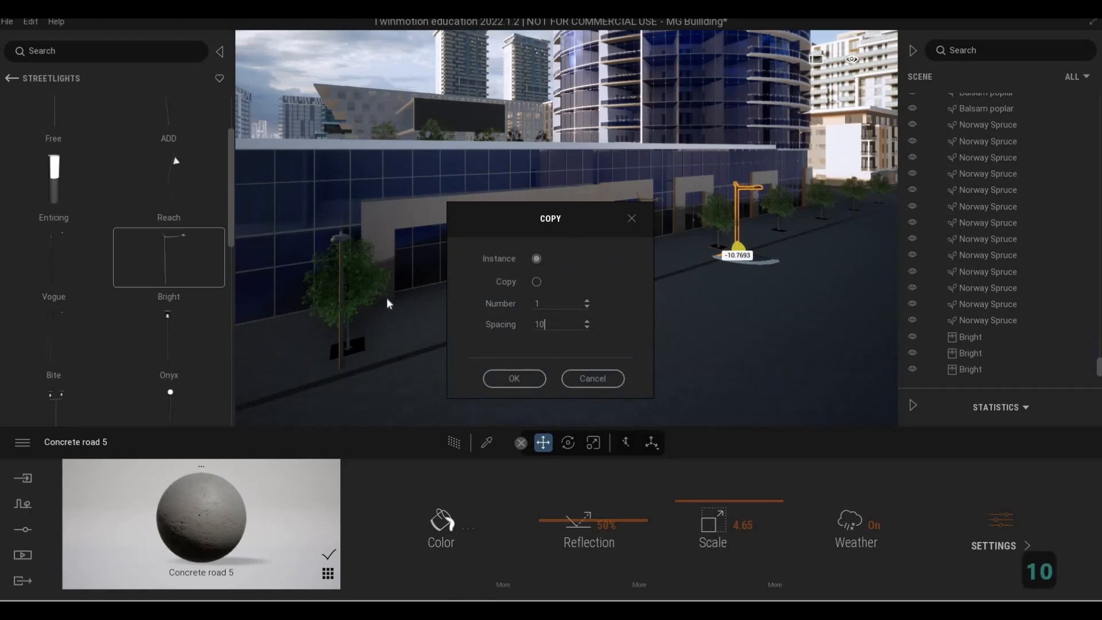
{"action": "left_click_drag", "start_coordinate": [447, 306], "coordinate": [267, 307]}
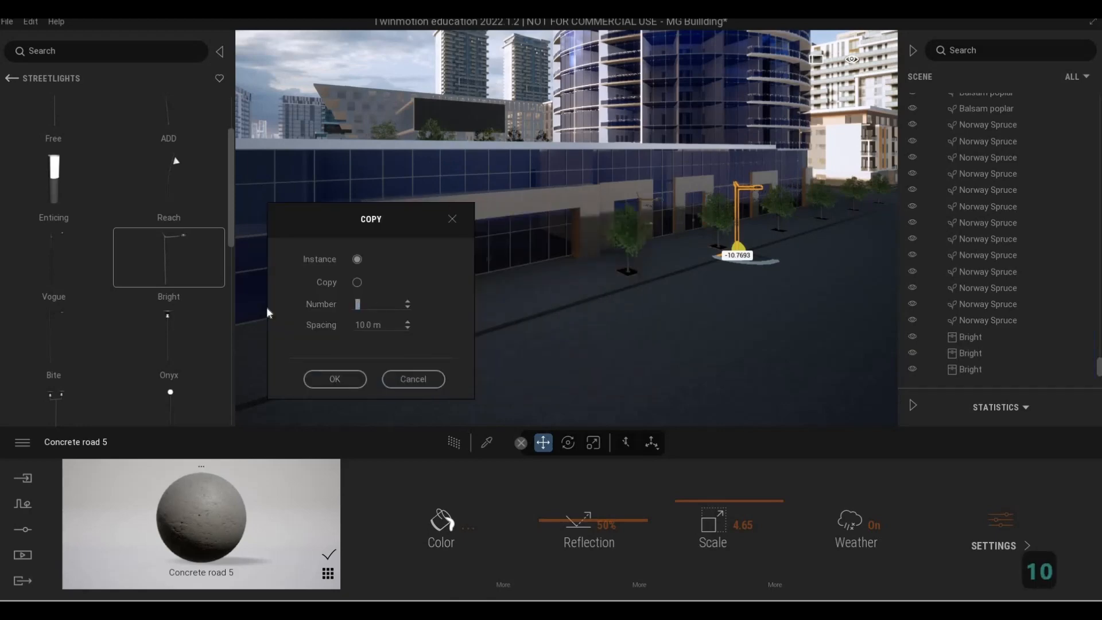
{"action": "type", "text": "8"}
{"action": "left_click", "coordinate": [335, 379]}
{"action": "key", "text": "F1"}
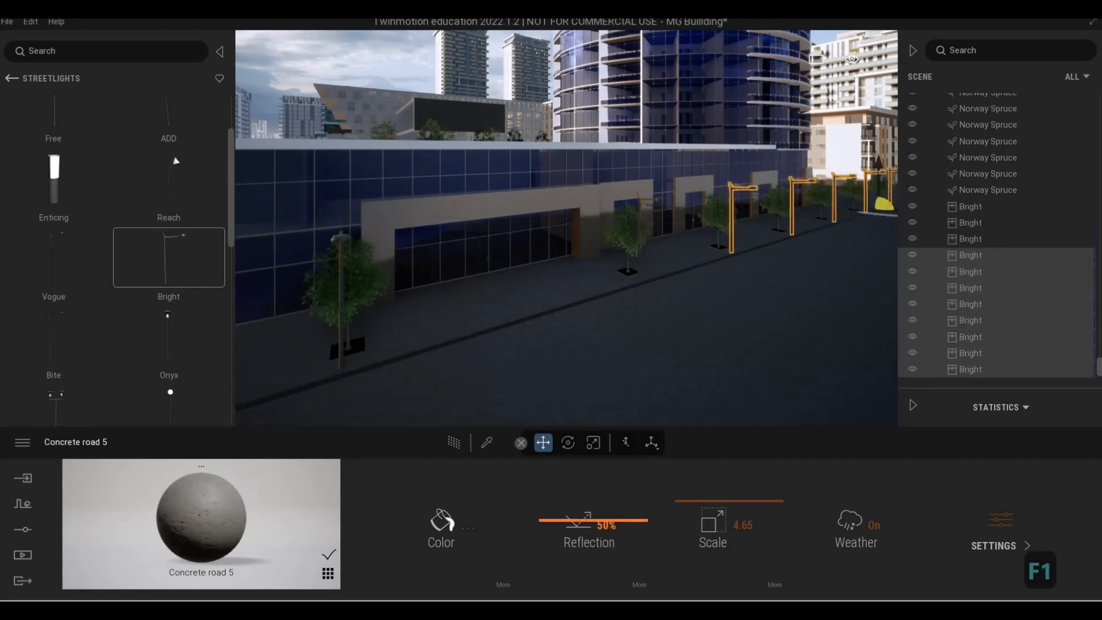
Step: Deselect the copied streetlights and delete the two that stand on the roadway at the junction before the white apartment block
{"action": "key", "text": "d"}
{"action": "key", "text": "w"}
{"action": "key", "text": "q"}
{"action": "key", "text": "q"}
{"action": "key", "text": "q"}
{"action": "key", "text": "q"}
{"action": "key", "text": "q"}
{"action": "key", "text": "q"}
{"action": "key", "text": "q"}
{"action": "key", "text": "q"}
{"action": "key", "text": "q"}
{"action": "key", "text": "q"}
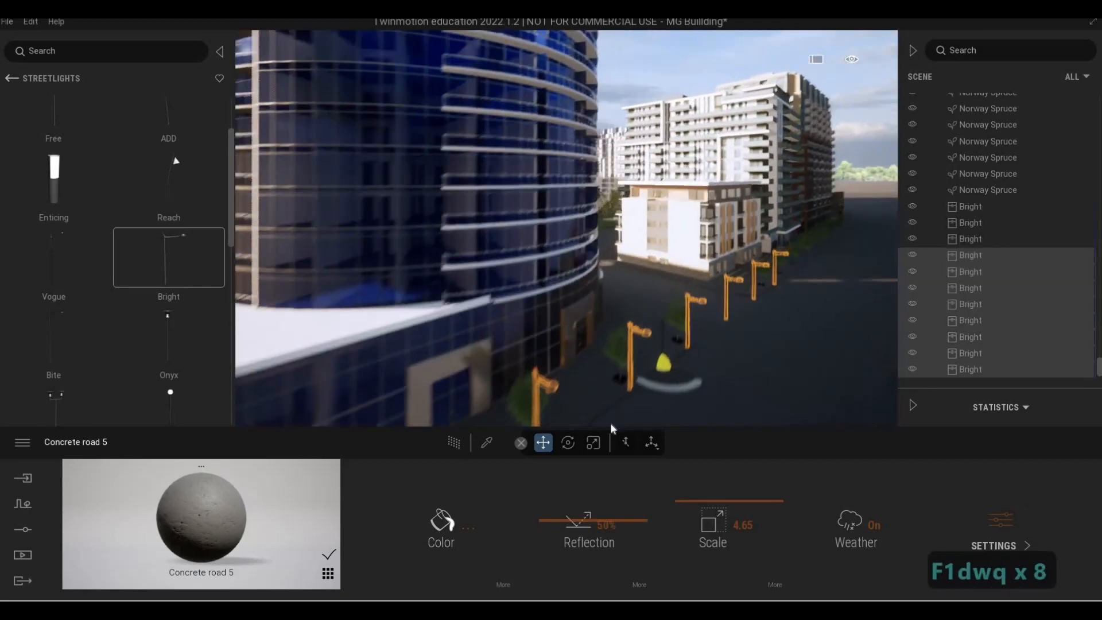
{"action": "key", "text": "Escape"}
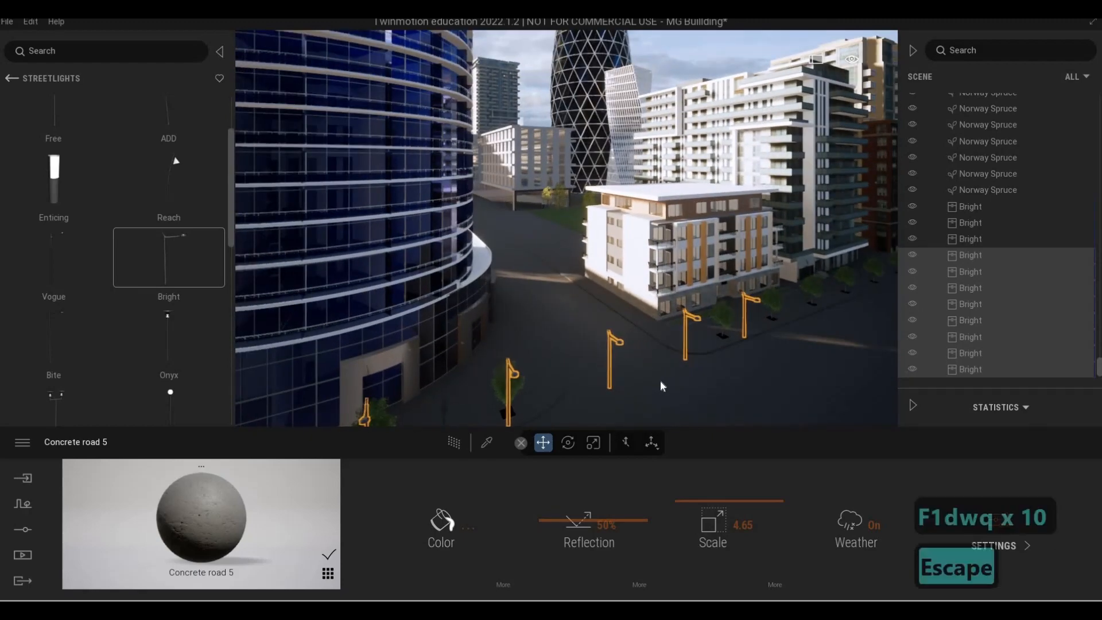
{"action": "key", "text": "d"}
{"action": "key", "text": "w"}
{"action": "key", "text": "e"}
{"action": "key", "text": "e"}
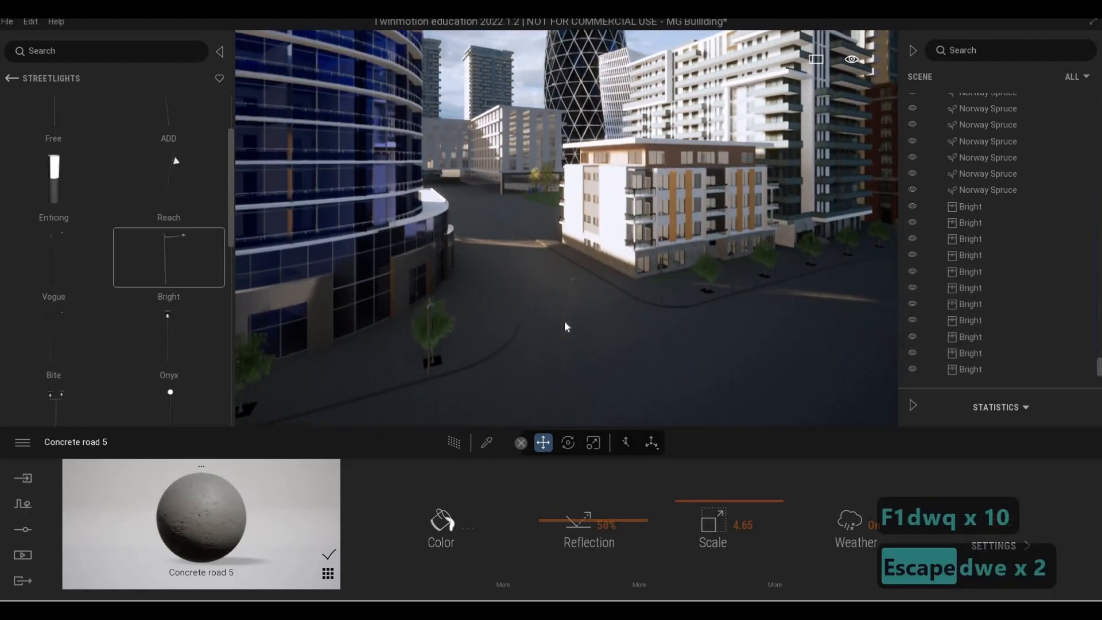
{"action": "left_click", "coordinate": [562, 316]}
{"action": "key", "text": "Delete"}
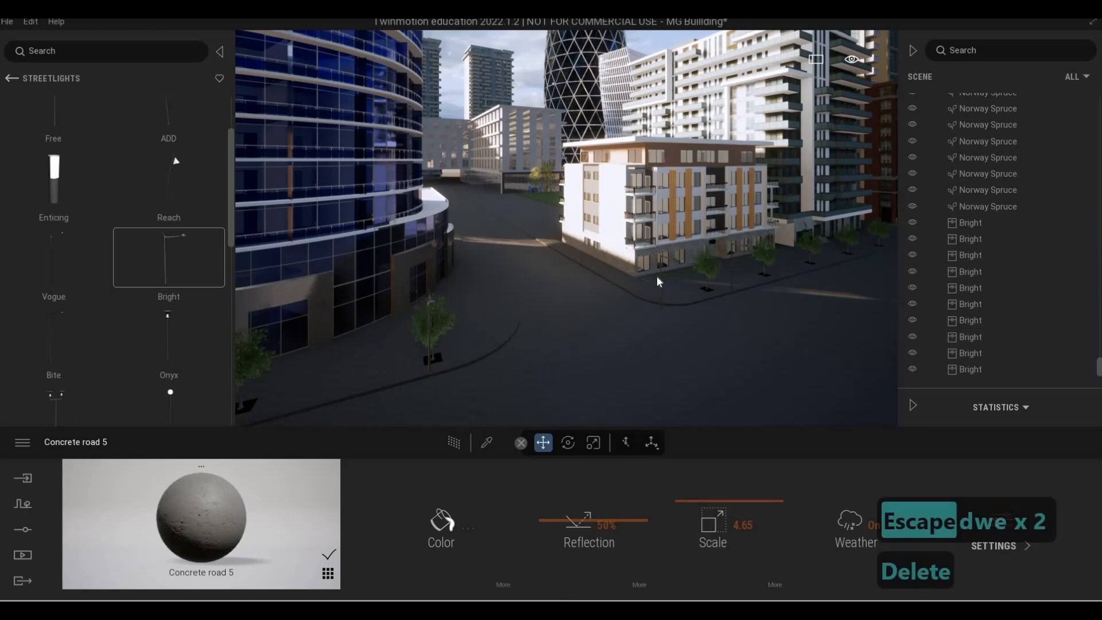
{"action": "left_click", "coordinate": [659, 280]}
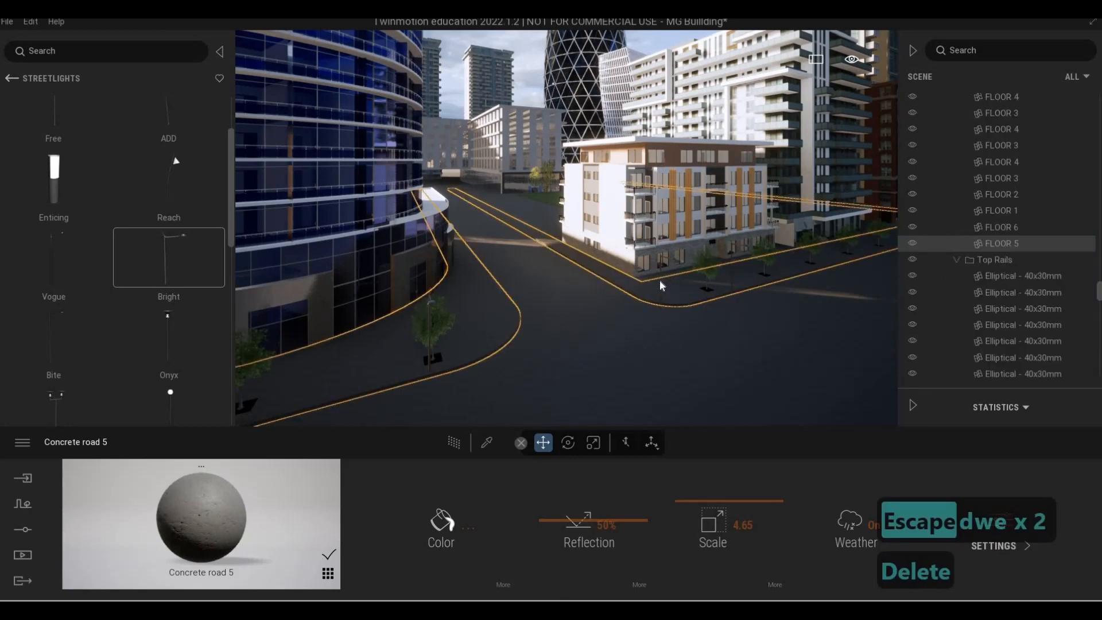
{"action": "left_click", "coordinate": [662, 268]}
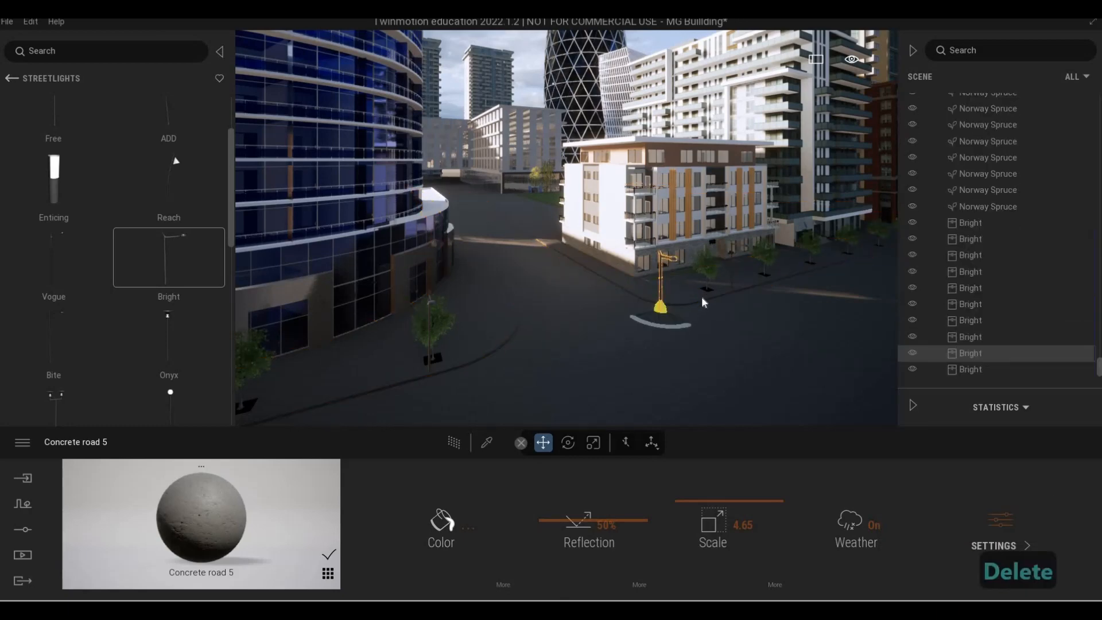
{"action": "key", "text": "Delete"}
Step: Move the streetlight in front of the white apartment block closer to the corner tree planter and deselect it
{"action": "key", "text": "f"}
{"action": "key", "text": "d"}
{"action": "key", "text": "w"}
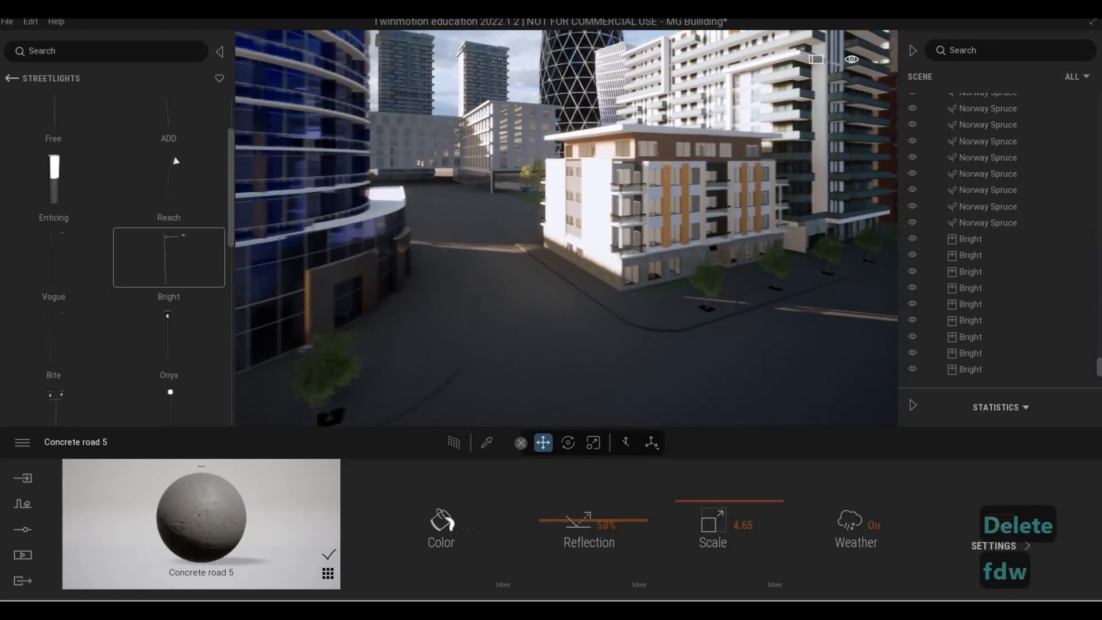
{"action": "key", "text": "d"}
{"action": "key", "text": "w"}
{"action": "key", "text": "a"}
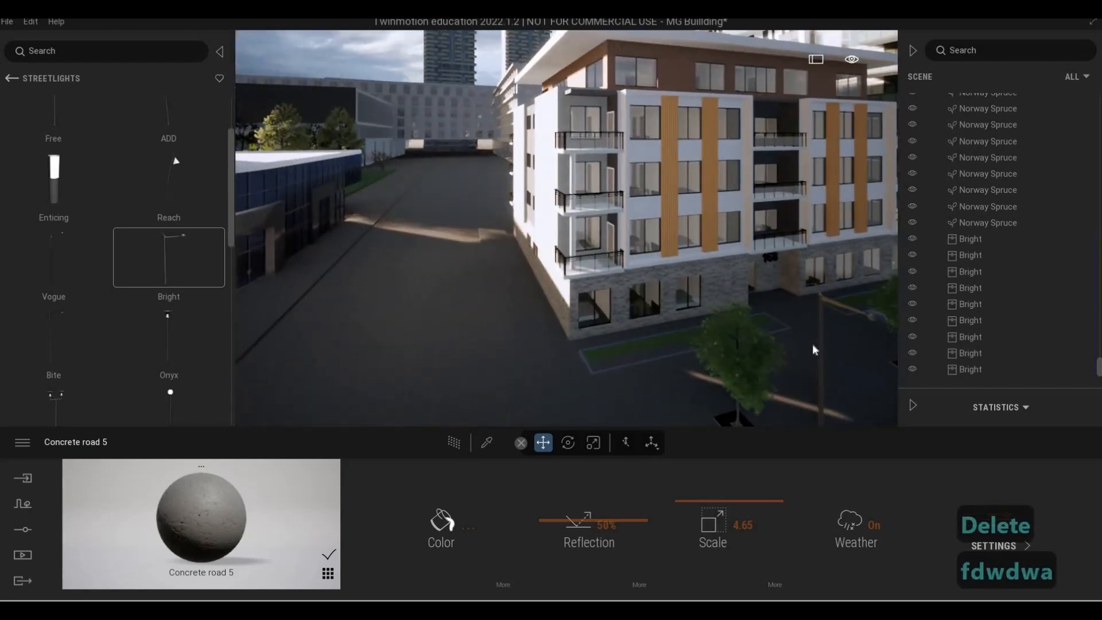
{"action": "key", "text": "s"}
{"action": "key", "text": "e"}
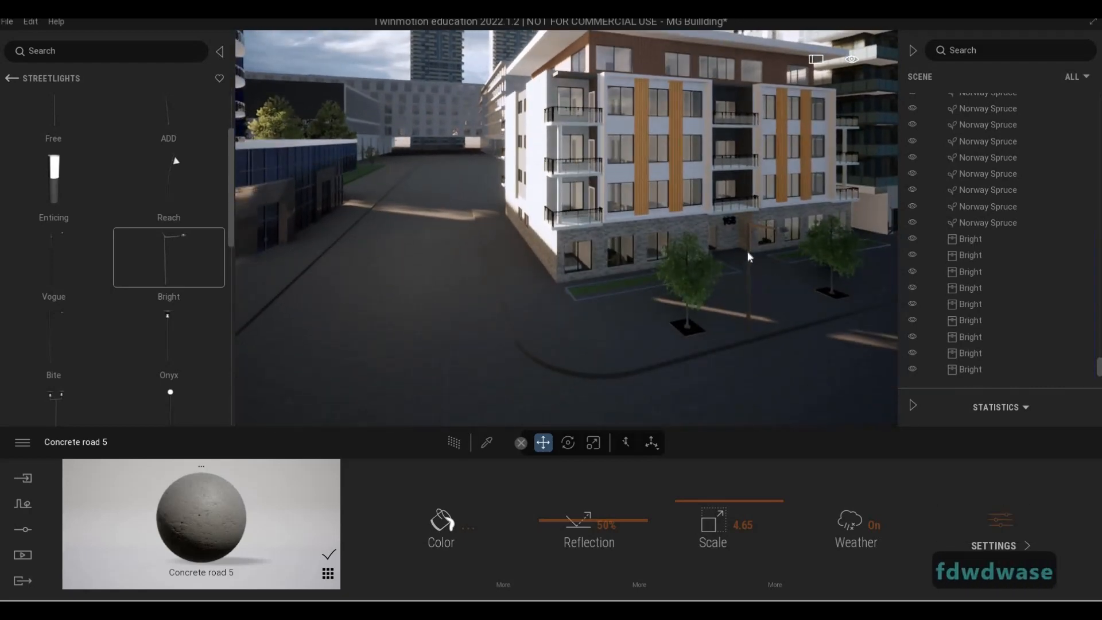
{"action": "left_click", "coordinate": [747, 248]}
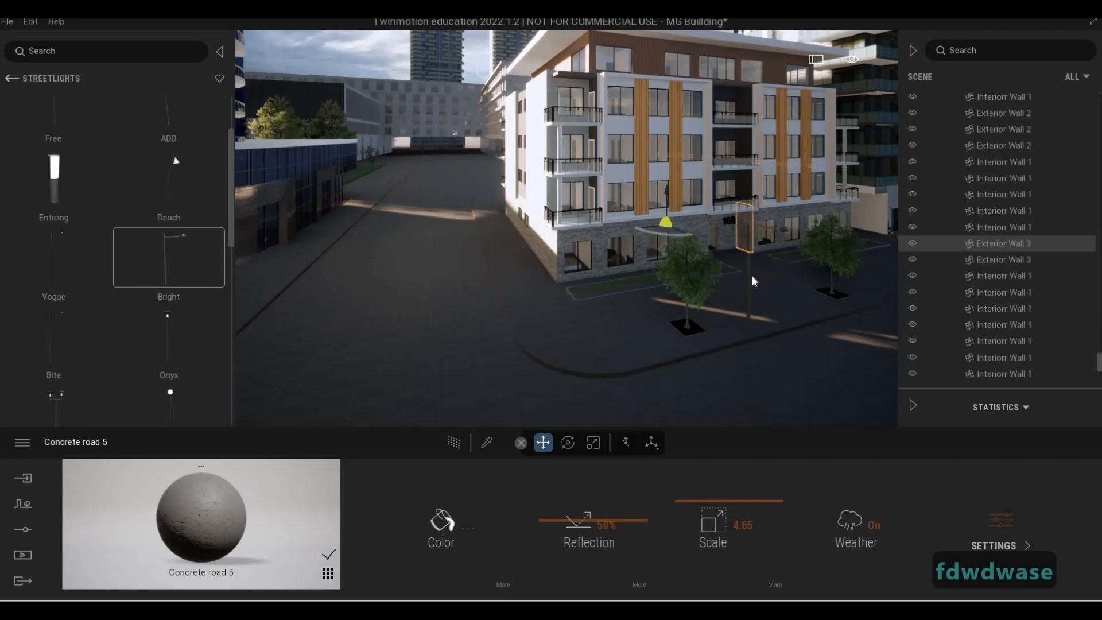
{"action": "left_click", "coordinate": [747, 332]}
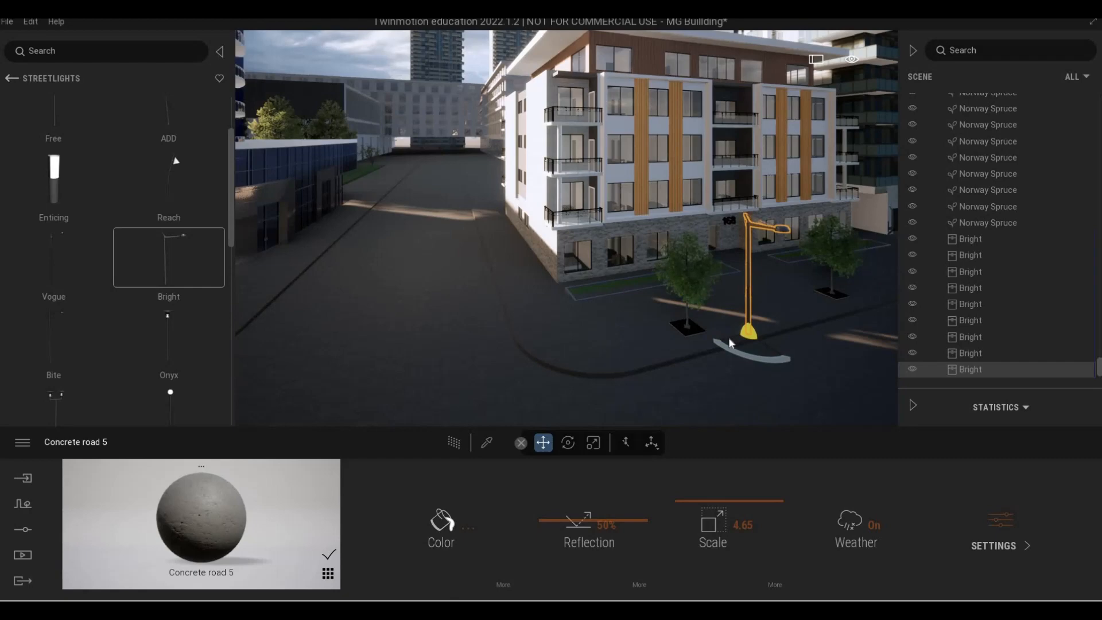
{"action": "left_click_drag", "start_coordinate": [693, 353], "coordinate": [711, 319]}
{"action": "key", "text": "Escape"}
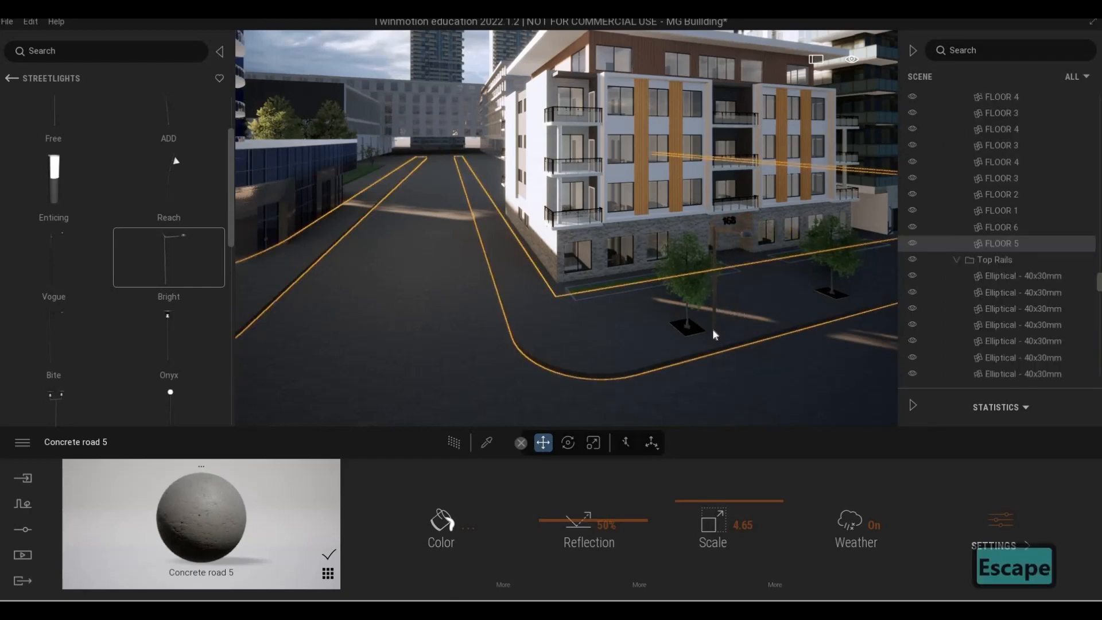
Step: Copy the apartment block's corner streetlight along its pavement as ten instances spaced 10 m apart, and deselect them
{"action": "left_click", "coordinate": [711, 331]}
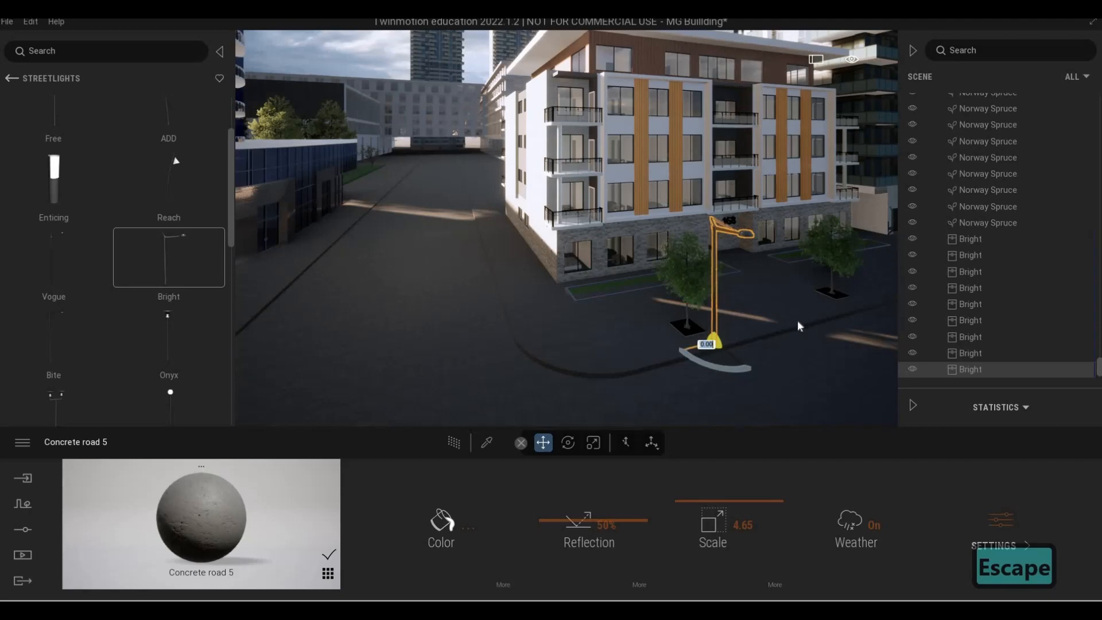
{"action": "left_click_drag", "start_coordinate": [698, 345], "coordinate": [846, 315], "text": "alt"}
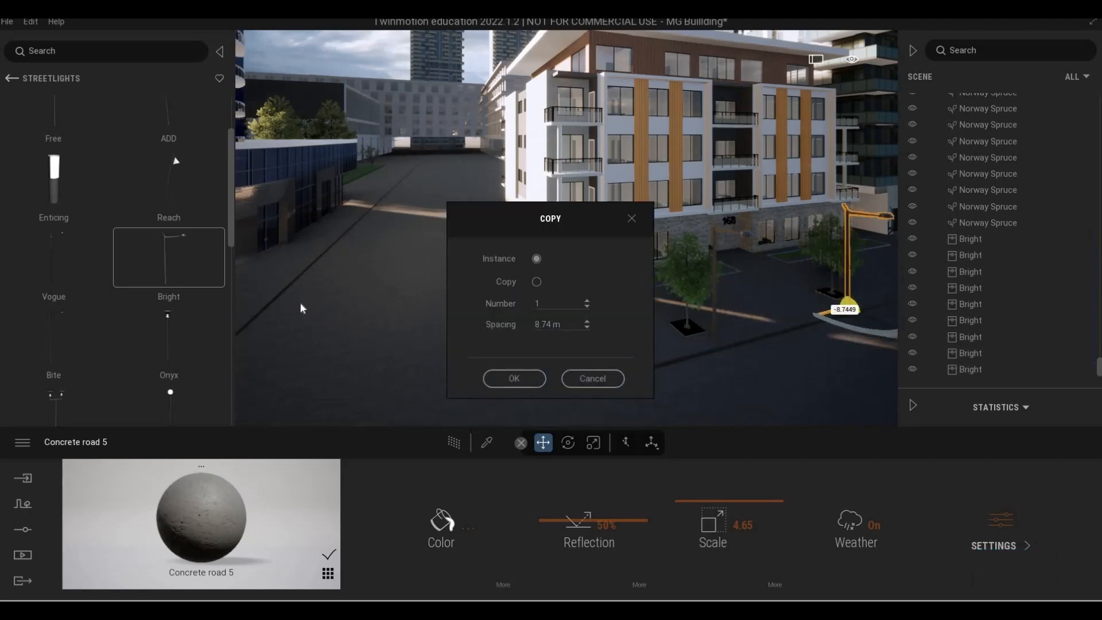
{"action": "type", "text": "10"}
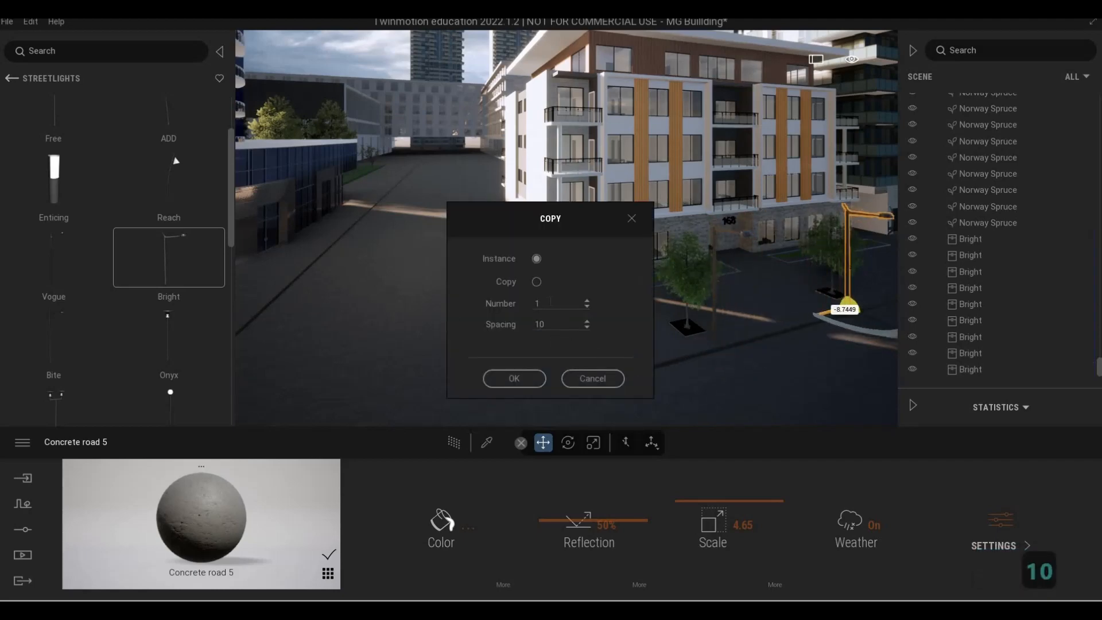
{"action": "key", "text": "Tab"}
{"action": "type", "text": "10"}
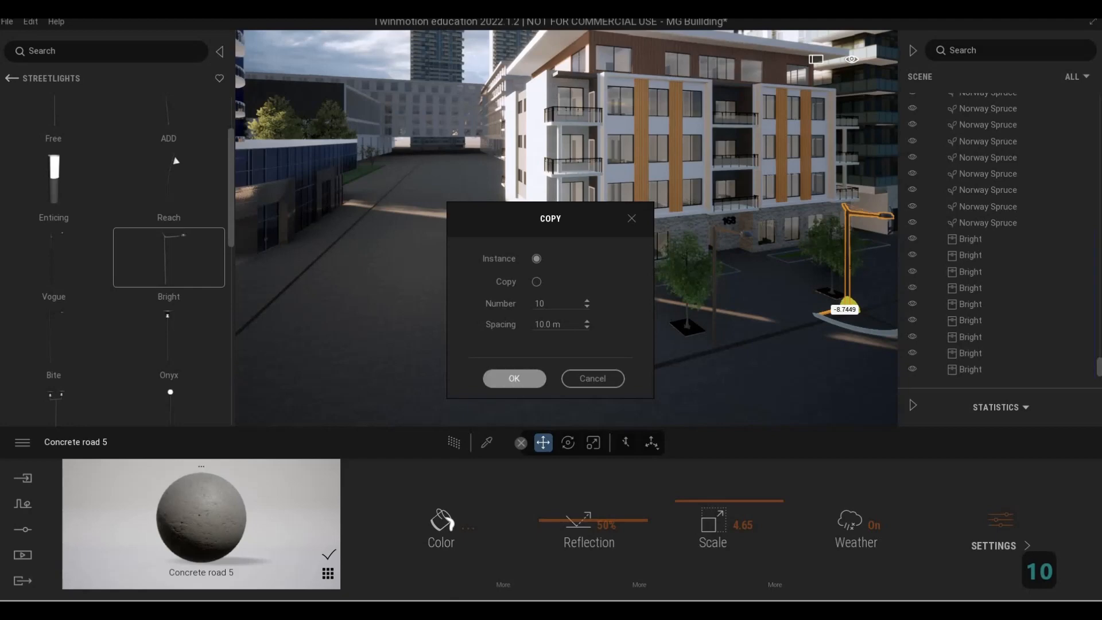
{"action": "left_click", "coordinate": [514, 378]}
{"action": "key", "text": "d"}
{"action": "key", "text": "d"}
{"action": "key", "text": "d"}
{"action": "key", "text": "d"}
{"action": "key", "text": "d"}
{"action": "key", "text": "d"}
{"action": "key", "text": "d"}
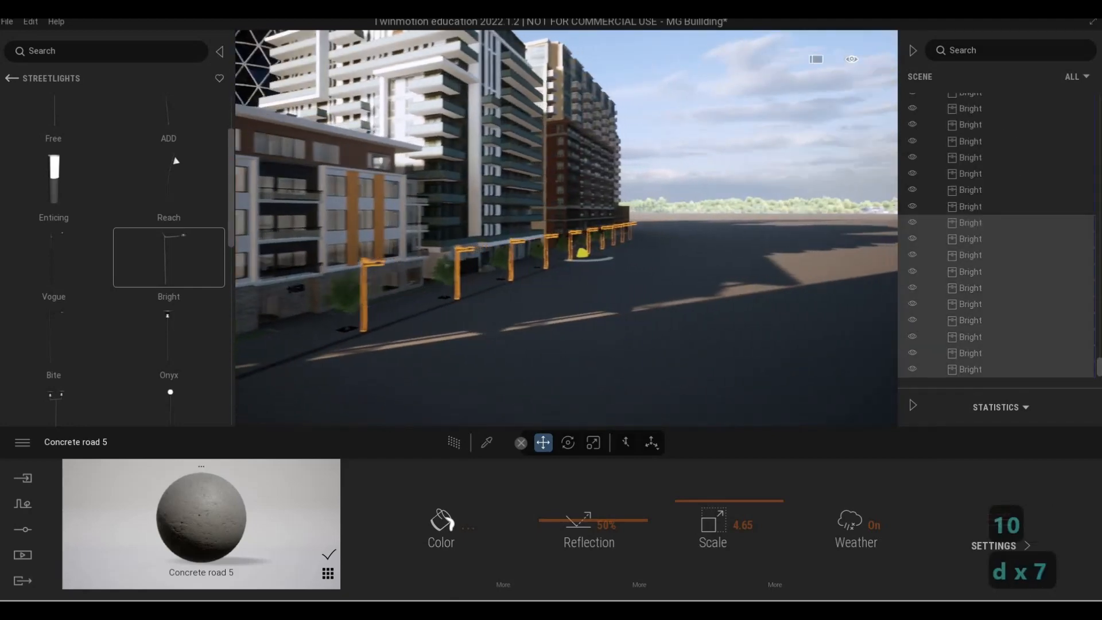
{"action": "key", "text": "Escape"}
{"action": "key", "text": "Escape"}
Step: Copy the podium building's corner streetlight across the side street to the office building's corner pavement, as a single instance about 28 m away
{"action": "key", "text": "s"}
{"action": "key", "text": "a"}
{"action": "key", "text": "e"}
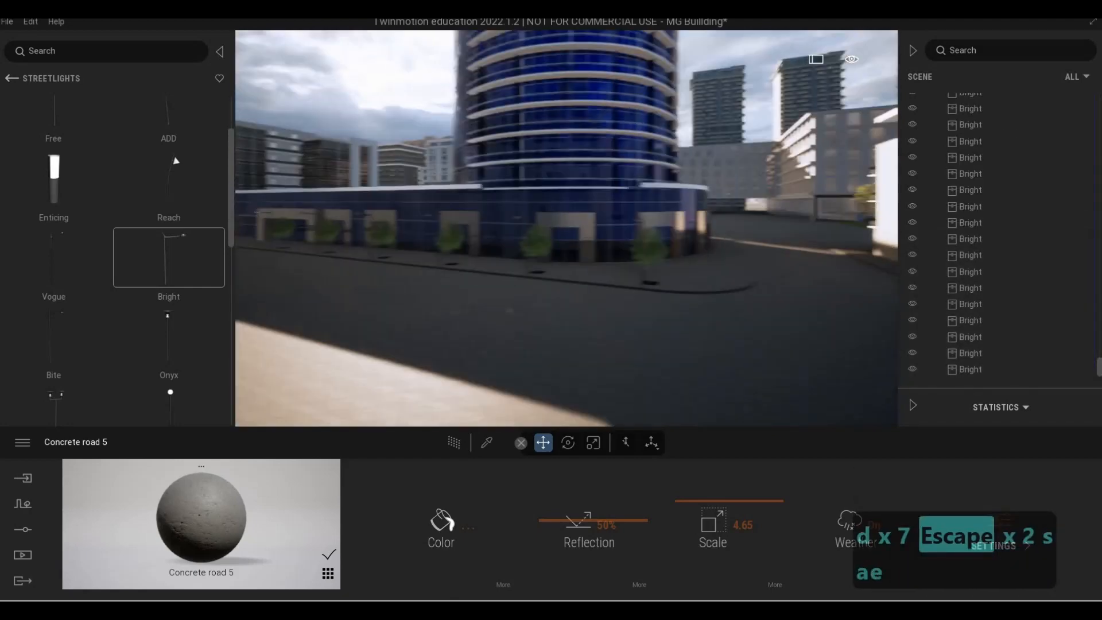
{"action": "key", "text": "w"}
{"action": "key", "text": "q"}
{"action": "key", "text": "a"}
{"action": "key", "text": "w"}
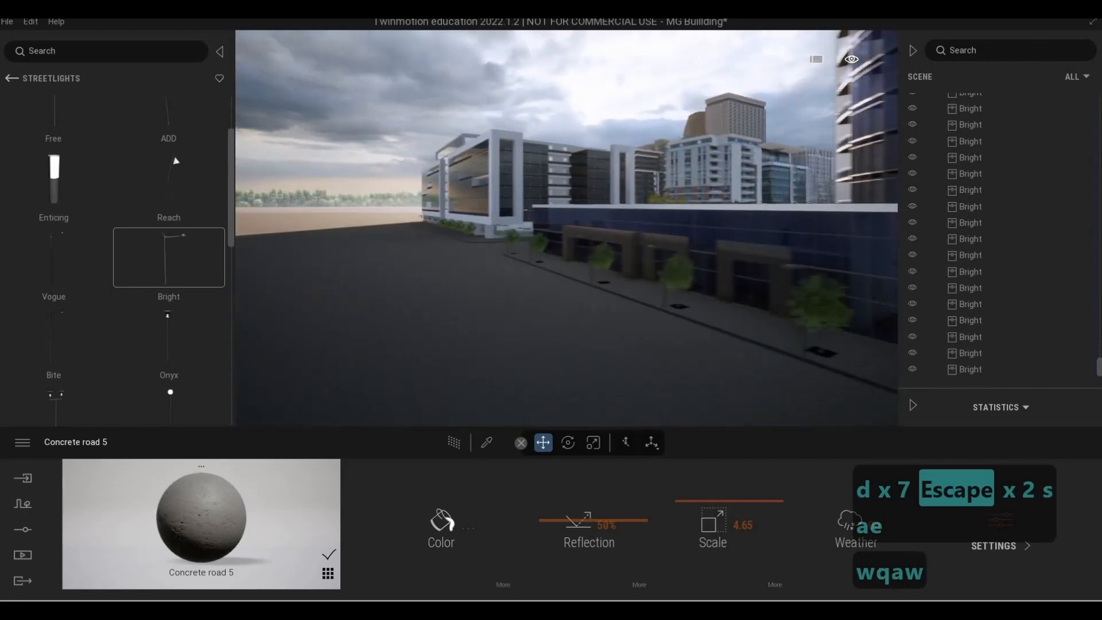
{"action": "key", "text": "w"}
{"action": "key", "text": "w"}
{"action": "key", "text": "q"}
{"action": "key", "text": "a"}
{"action": "key", "text": "a"}
{"action": "key", "text": "e"}
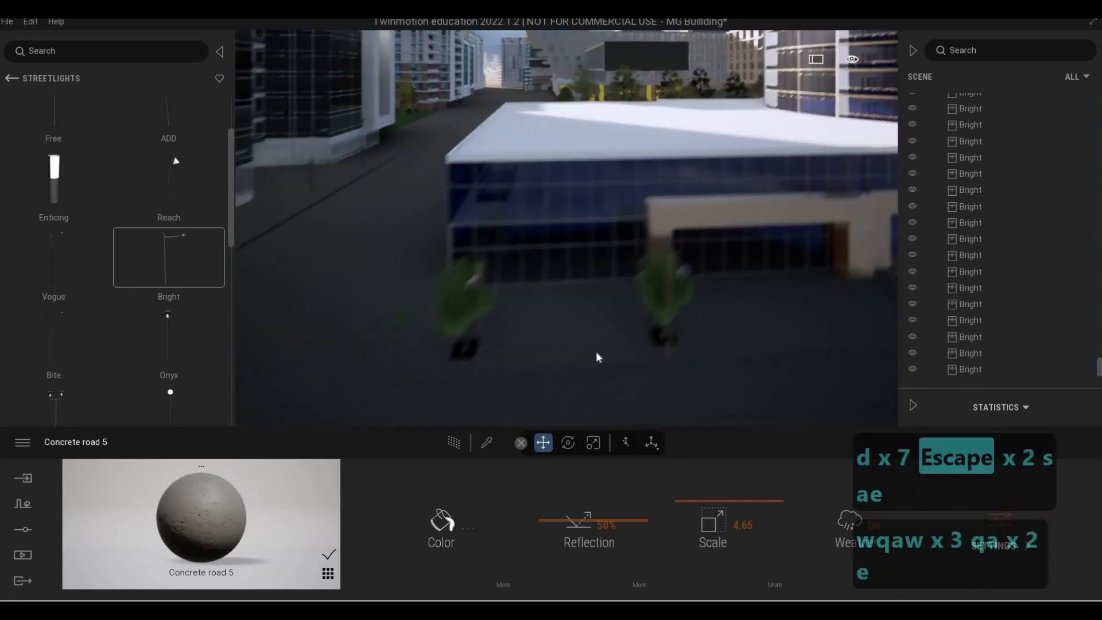
{"action": "key", "text": "s"}
{"action": "key", "text": "a"}
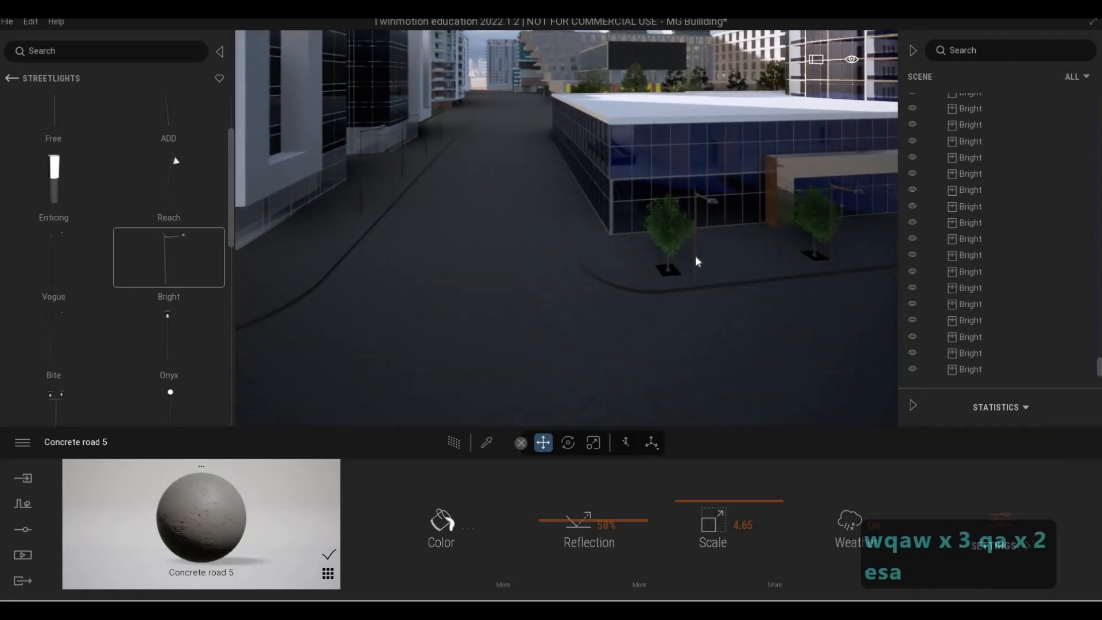
{"action": "left_click", "coordinate": [685, 267]}
{"action": "key", "text": "a"}
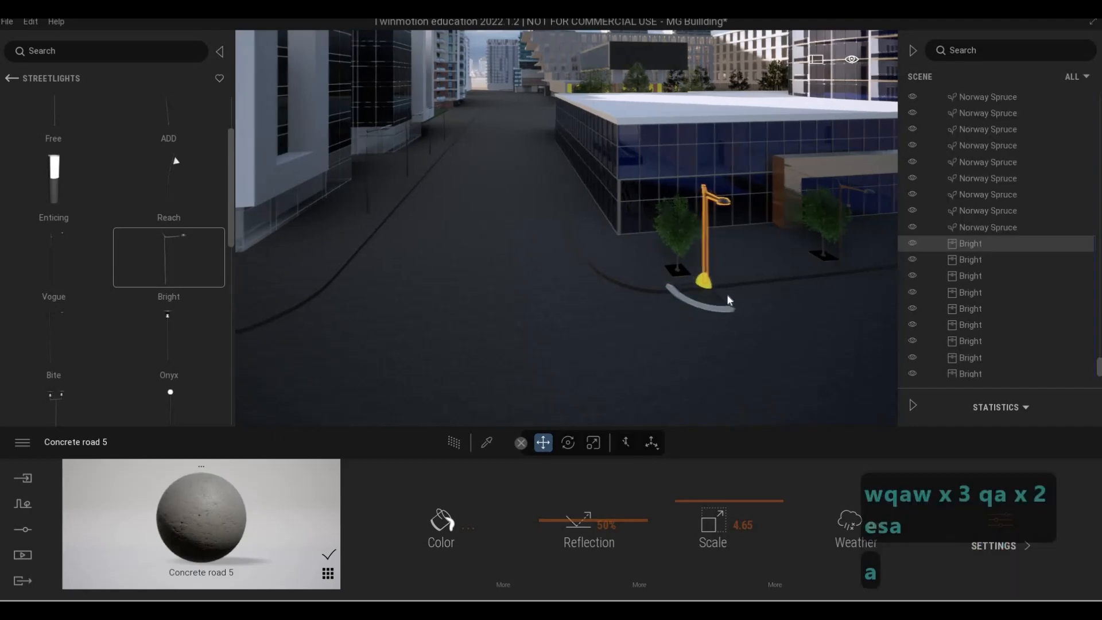
{"action": "key", "text": "a"}
{"action": "key", "text": "s"}
{"action": "key", "text": "a"}
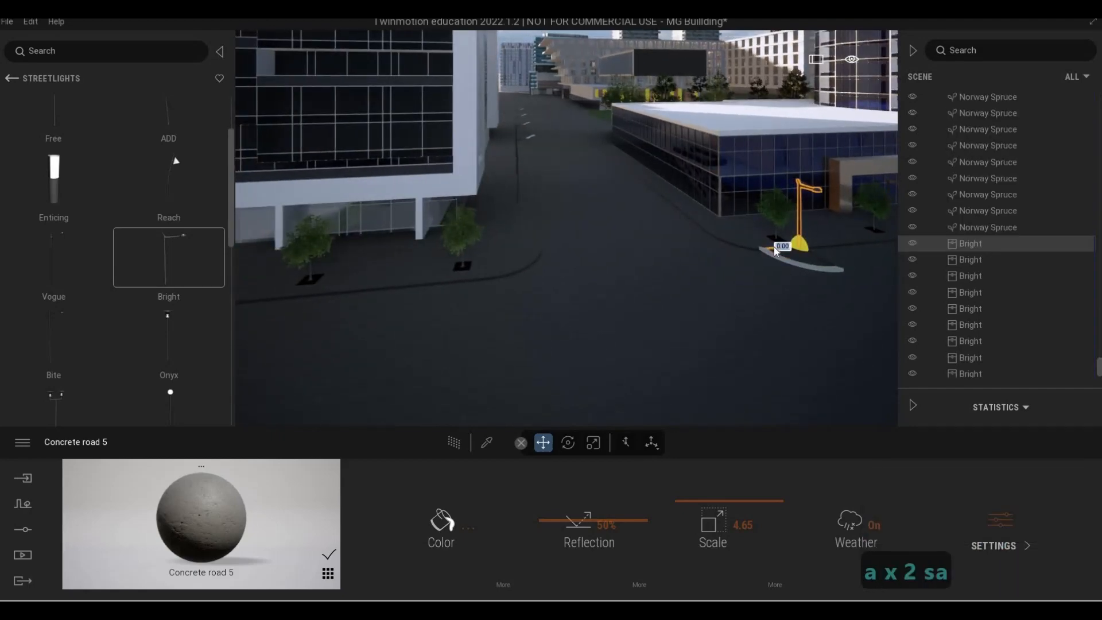
{"action": "left_click_drag", "start_coordinate": [435, 263], "coordinate": [405, 271]}
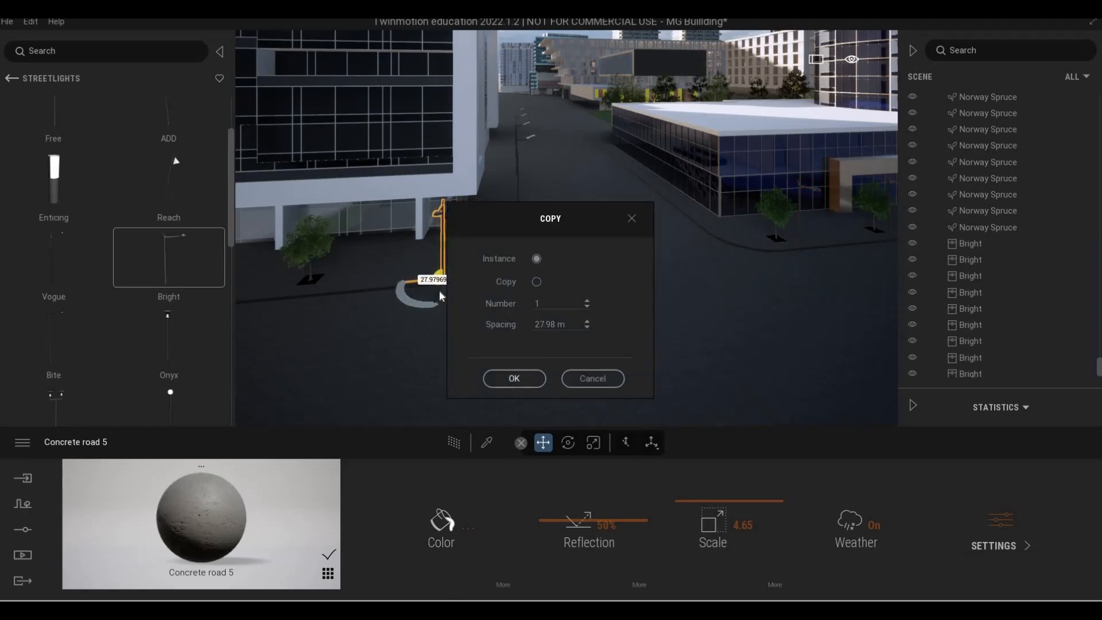
{"action": "left_click", "coordinate": [511, 379]}
Step: Copy the office building's corner streetlight along its pavement as eight instances spaced 10 m apart, and deselect them
{"action": "left_click_drag", "start_coordinate": [470, 276], "coordinate": [312, 278]}
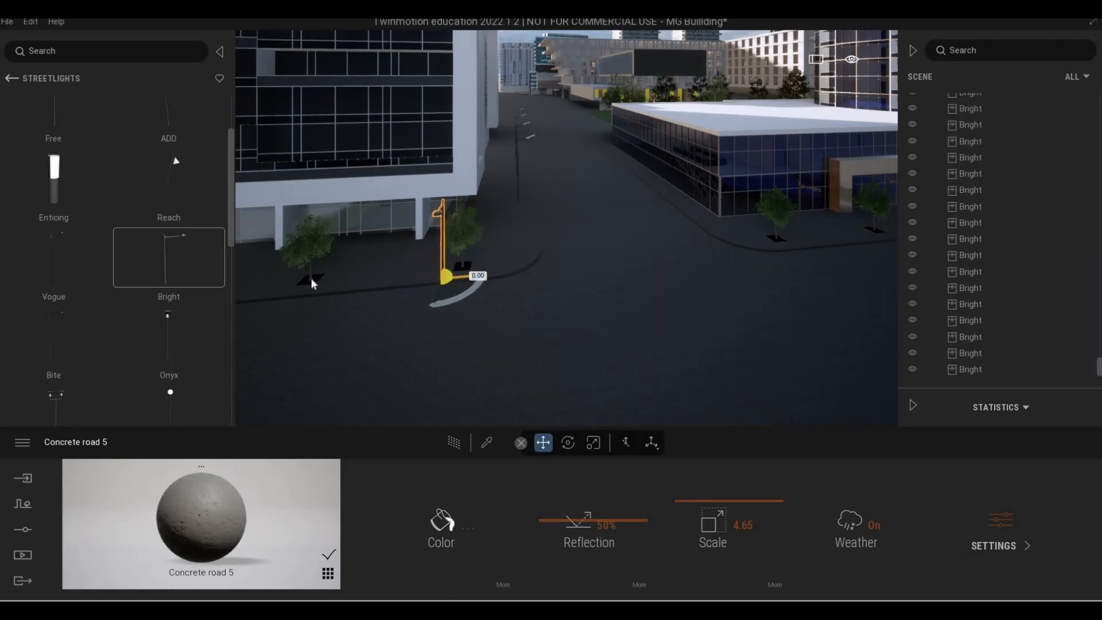
{"action": "left_click_drag", "start_coordinate": [445, 299], "coordinate": [390, 300]}
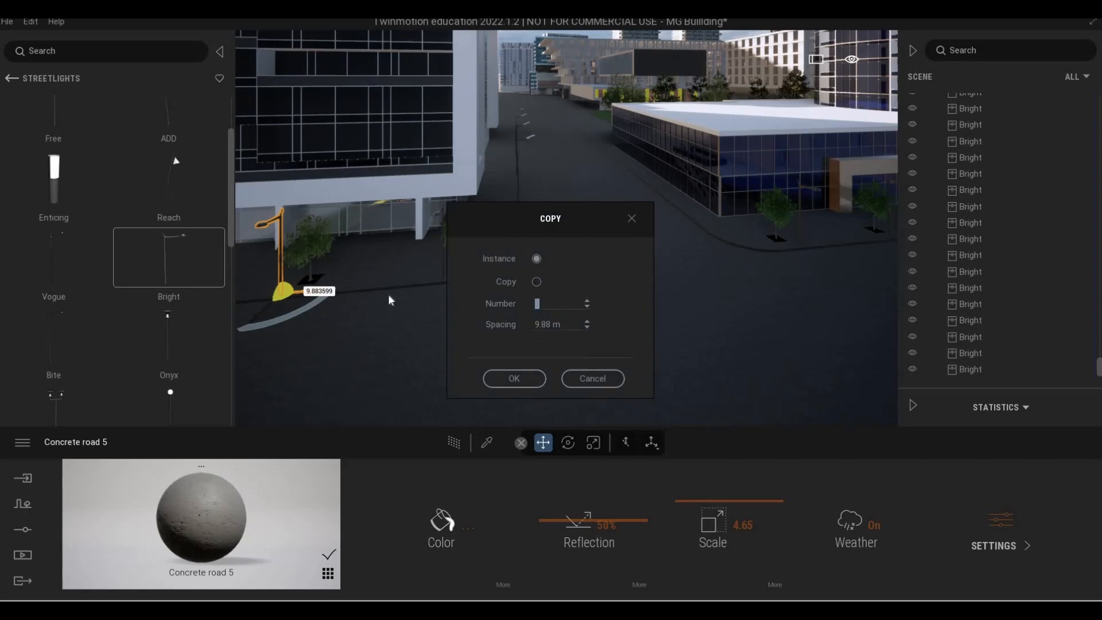
{"action": "type", "text": "8"}
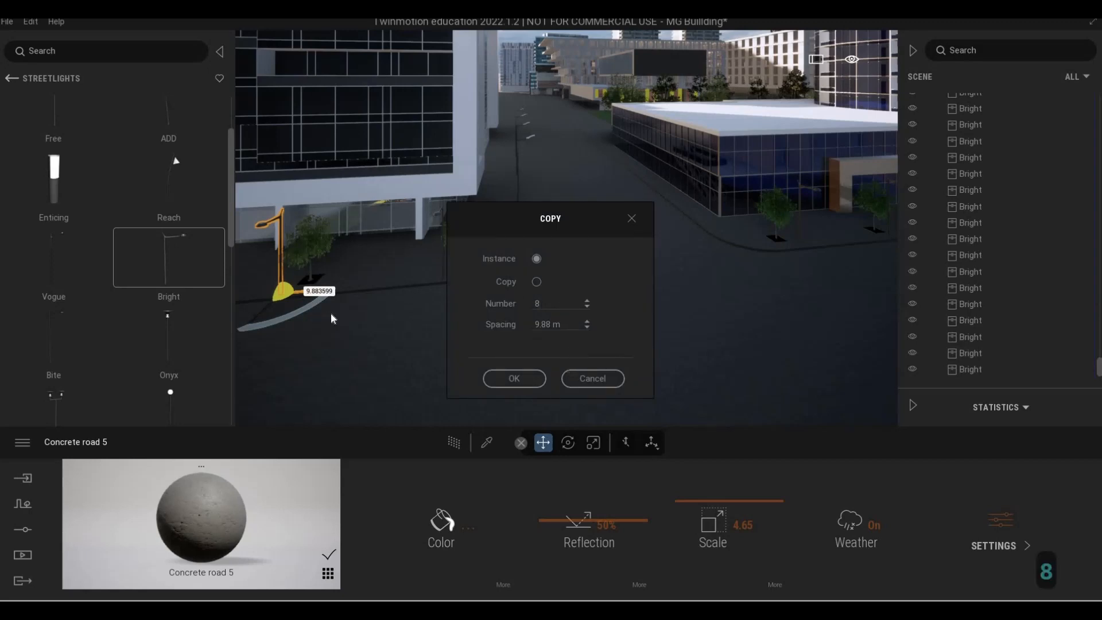
{"action": "type", "text": "10"}
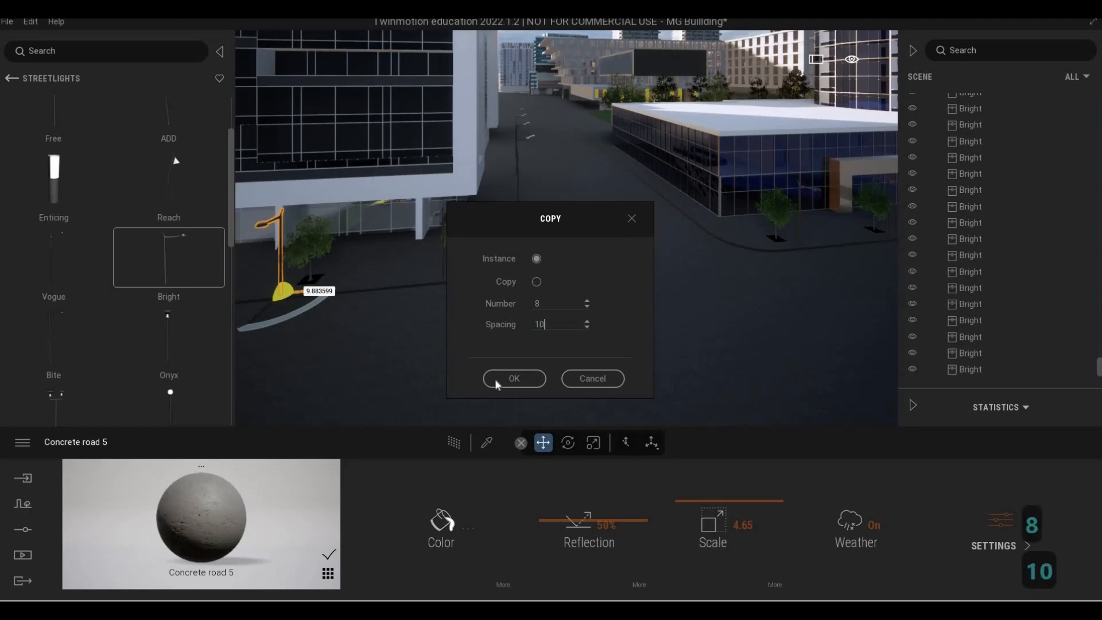
{"action": "left_click", "coordinate": [497, 379]}
{"action": "key", "text": "Escape"}
{"action": "key", "text": "Escape"}
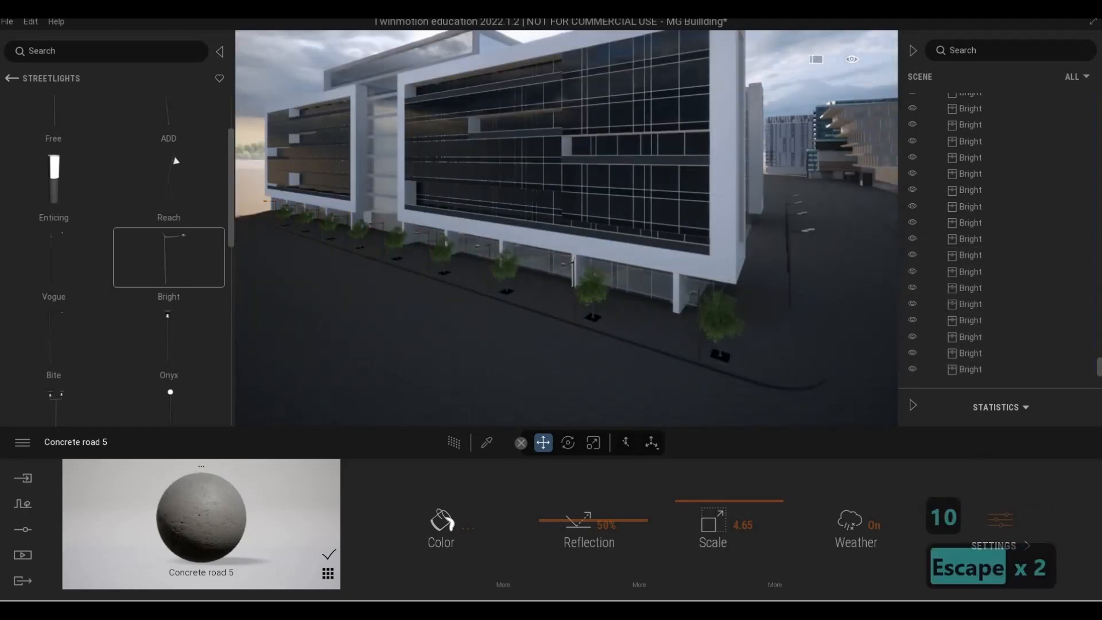
Step: Fly past the office and podium buildings and back to the junction to examine the streetlight rows along the main road
{"action": "key", "text": "s"}
{"action": "key", "text": "d"}
{"action": "key", "text": "d"}
{"action": "key", "text": "d"}
{"action": "key", "text": "d"}
{"action": "key", "text": "d"}
{"action": "key", "text": "d"}
{"action": "key", "text": "d"}
{"action": "key", "text": "d"}
{"action": "key", "text": "d"}
{"action": "key", "text": "d"}
{"action": "key", "text": "d"}
{"action": "key", "text": "d"}
{"action": "key", "text": "d"}
{"action": "key", "text": "d"}
{"action": "key", "text": "d"}
{"action": "key", "text": "w"}
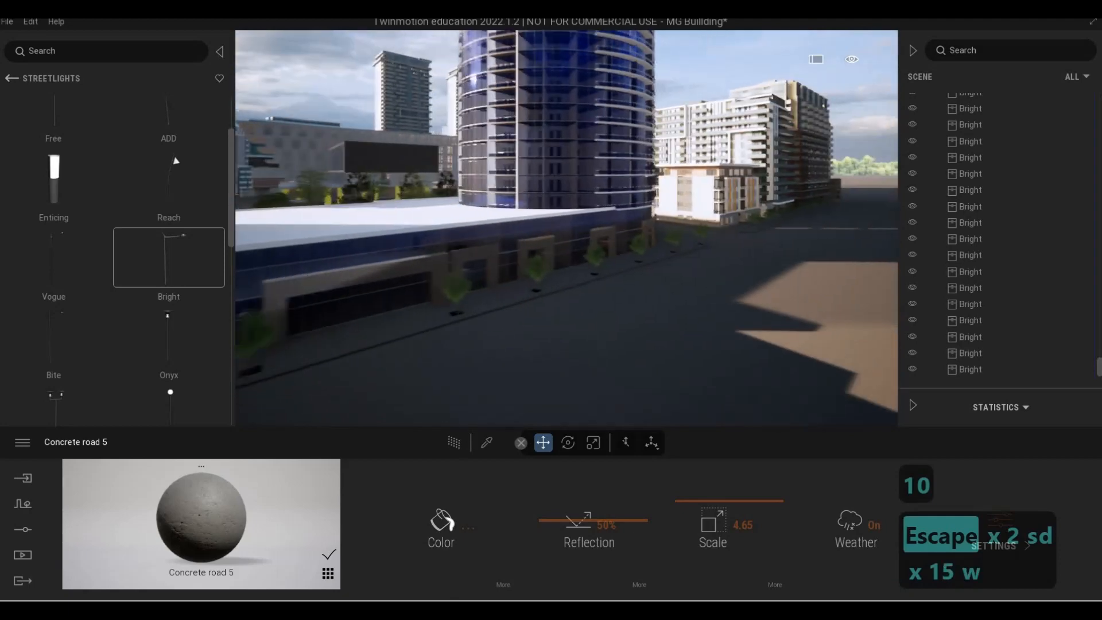
{"action": "key", "text": "w"}
{"action": "key", "text": "w"}
{"action": "key", "text": "w"}
{"action": "key", "text": "w"}
{"action": "key", "text": "w"}
{"action": "key", "text": "w"}
{"action": "key", "text": "w"}
{"action": "key", "text": "w"}
{"action": "key", "text": "w"}
{"action": "key", "text": "d"}
{"action": "key", "text": "a"}
{"action": "key", "text": "a"}
{"action": "key", "text": "a"}
{"action": "key", "text": "a"}
{"action": "key", "text": "a"}
{"action": "key", "text": "a"}
{"action": "key", "text": "a"}
{"action": "key", "text": "a"}
{"action": "key", "text": "a"}
{"action": "key", "text": "a"}
{"action": "key", "text": "a"}
{"action": "key", "text": "a"}
{"action": "key", "text": "a"}
{"action": "key", "text": "w"}
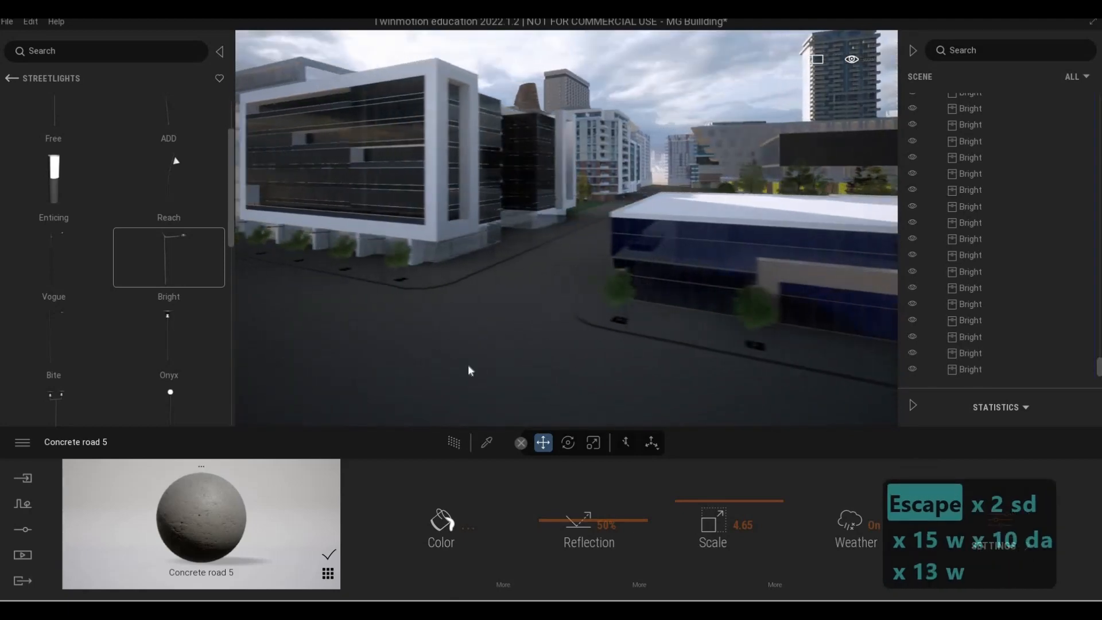
Step: Fly into the side street between the office and podium buildings to examine the pavement and streetlights along the office side
{"action": "key", "text": "d"}
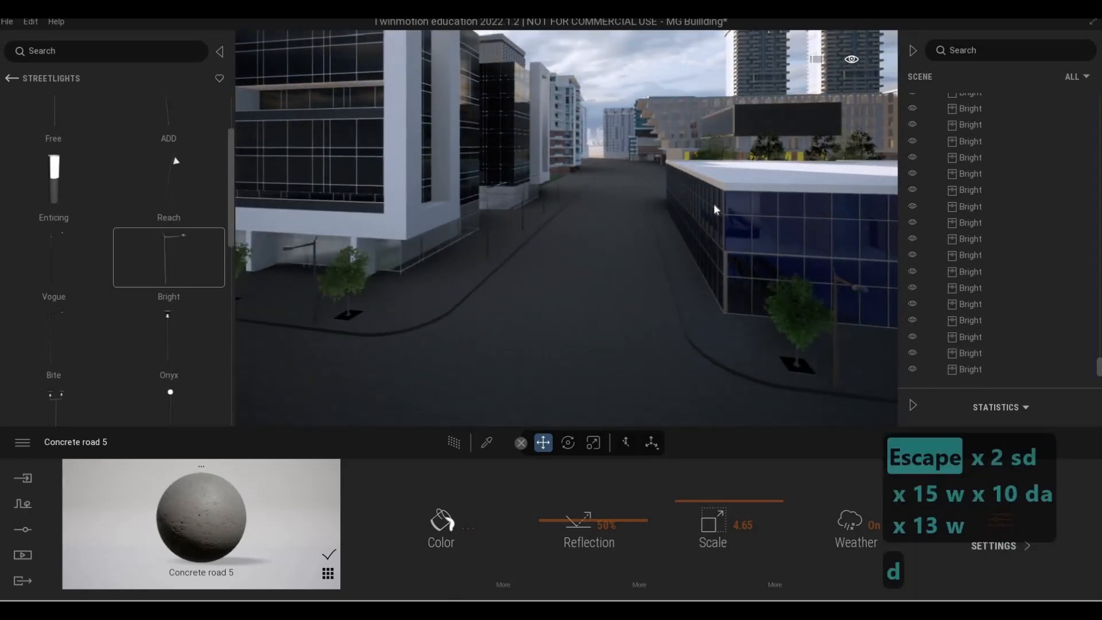
{"action": "key", "text": "a"}
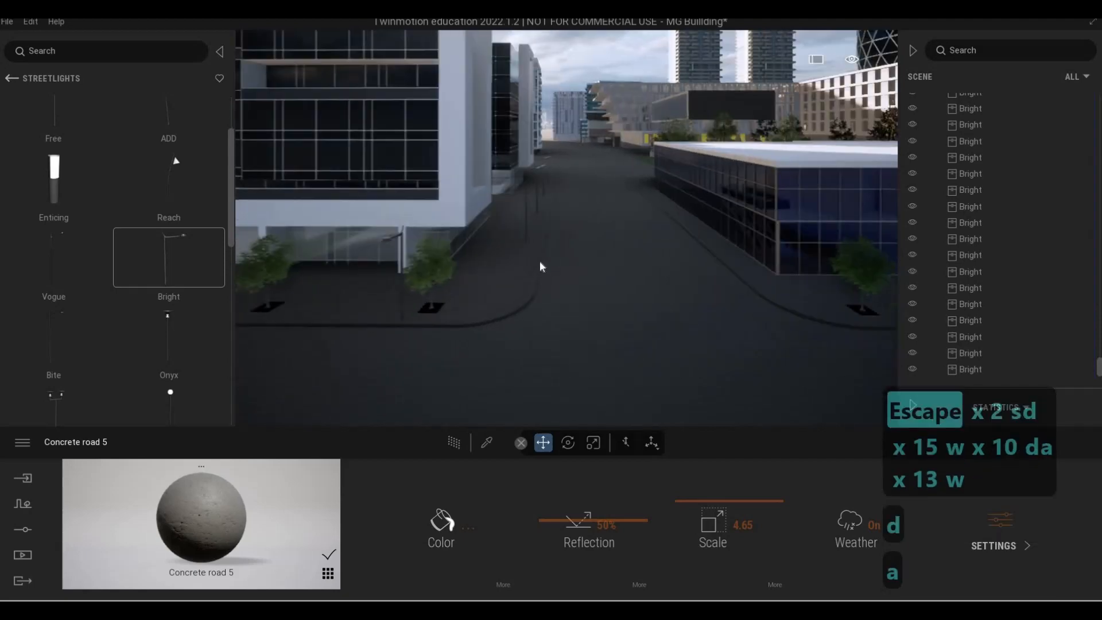
{"action": "key", "text": "d"}
{"action": "key", "text": "w"}
{"action": "key", "text": "a"}
{"action": "key", "text": "w"}
{"action": "key", "text": "a"}
{"action": "key", "text": "w"}
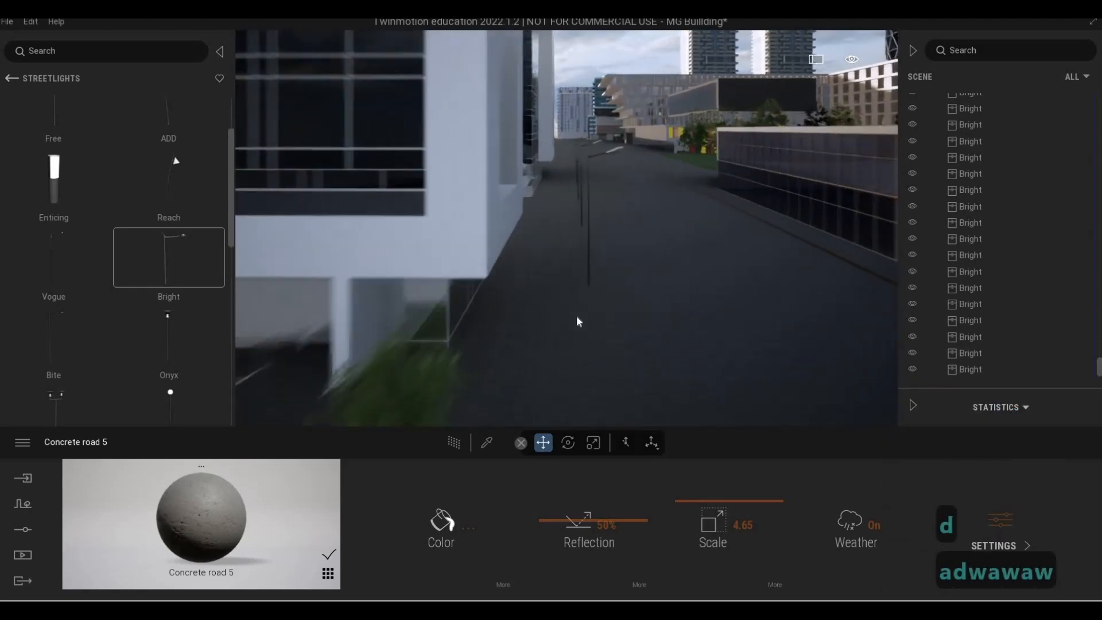
{"action": "key", "text": "d"}
{"action": "key", "text": "d"}
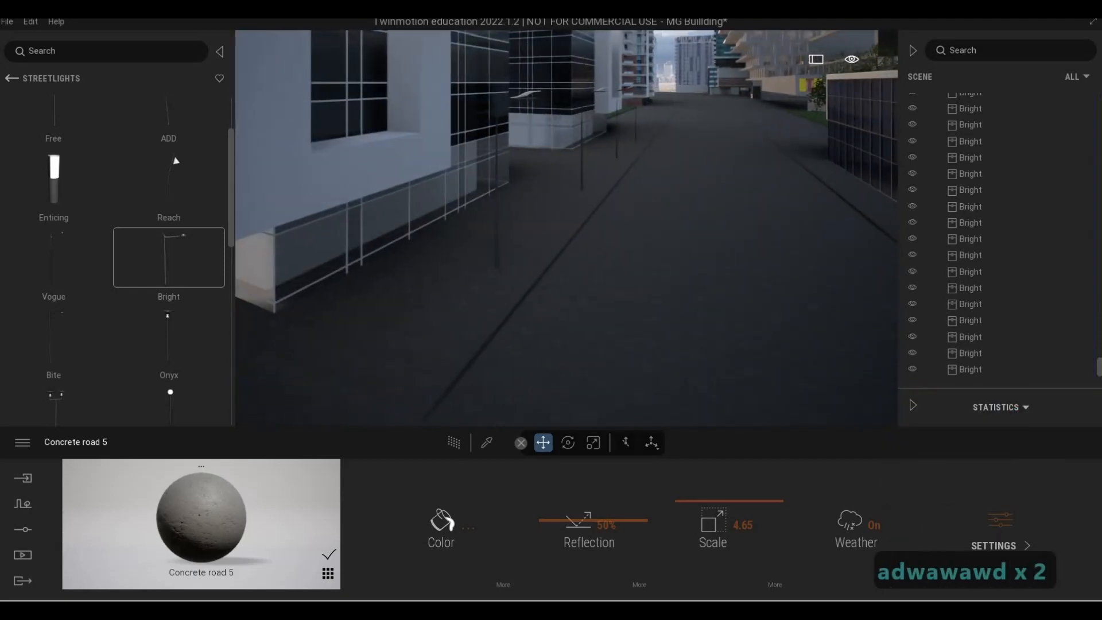
Step: Fly back out of the side street to the junction to examine the office building's corner pavement, its tree planters and streetlights
{"action": "key", "text": "e"}
{"action": "key", "text": "a"}
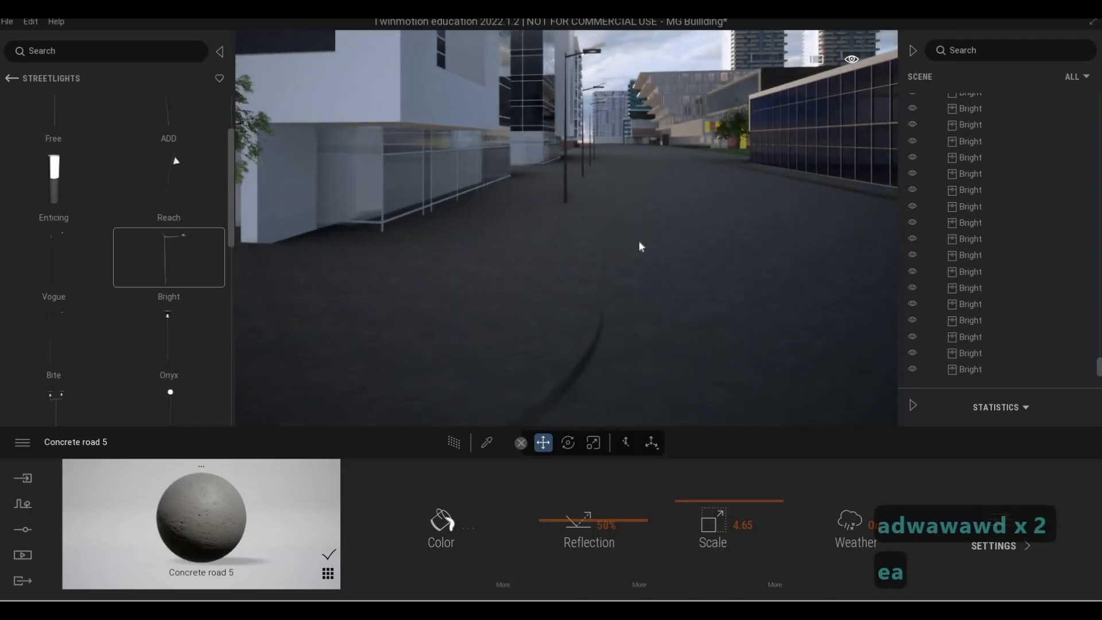
{"action": "key", "text": "s"}
{"action": "key", "text": "a"}
{"action": "key", "text": "d"}
{"action": "key", "text": "s"}
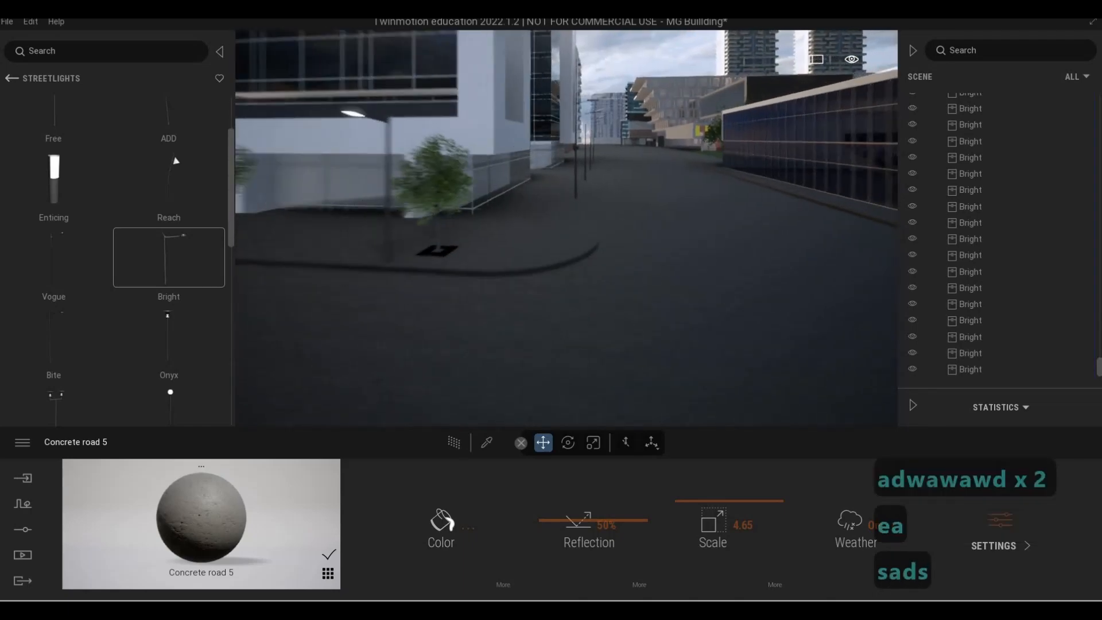
{"action": "key", "text": "d"}
{"action": "key", "text": "d"}
{"action": "key", "text": "w"}
{"action": "key", "text": "a"}
{"action": "key", "text": "a"}
{"action": "key", "text": "a"}
{"action": "key", "text": "a"}
{"action": "key", "text": "a"}
{"action": "key", "text": "w"}
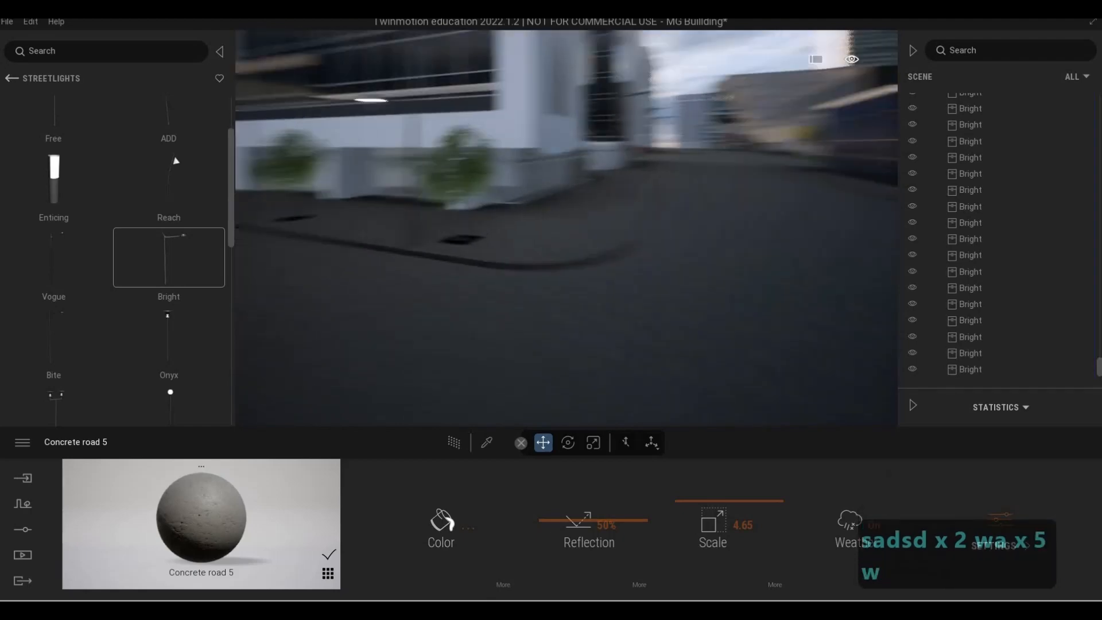
{"action": "key", "text": "q"}
{"action": "key", "text": "s"}
{"action": "key", "text": "d"}
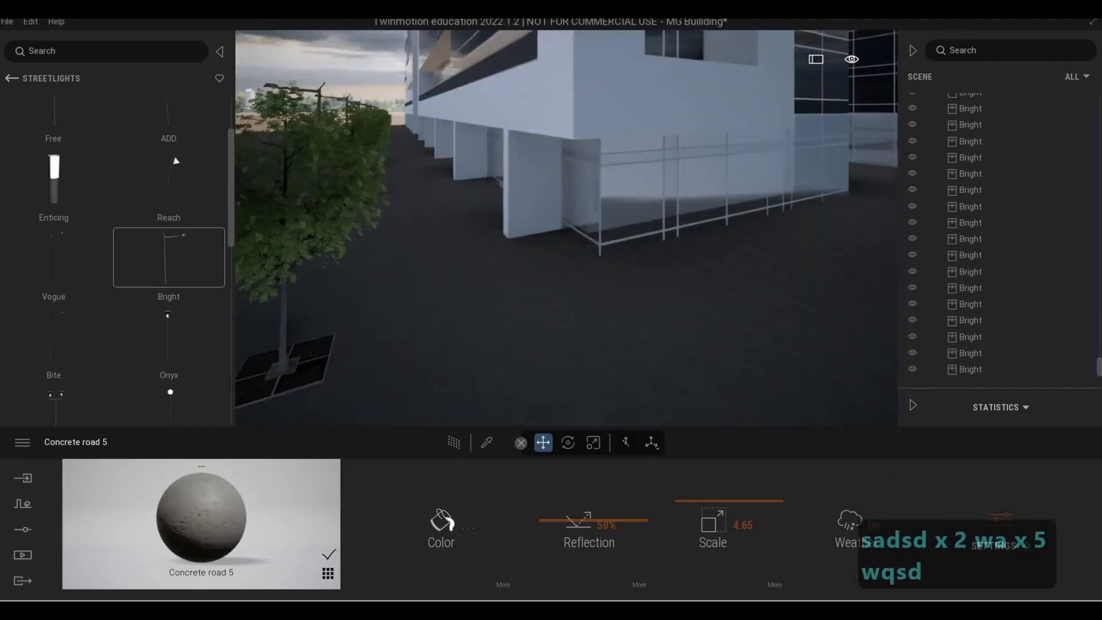
{"action": "key", "text": "a"}
{"action": "key", "text": "s"}
{"action": "key", "text": "d"}
{"action": "key", "text": "s"}
{"action": "key", "text": "q"}
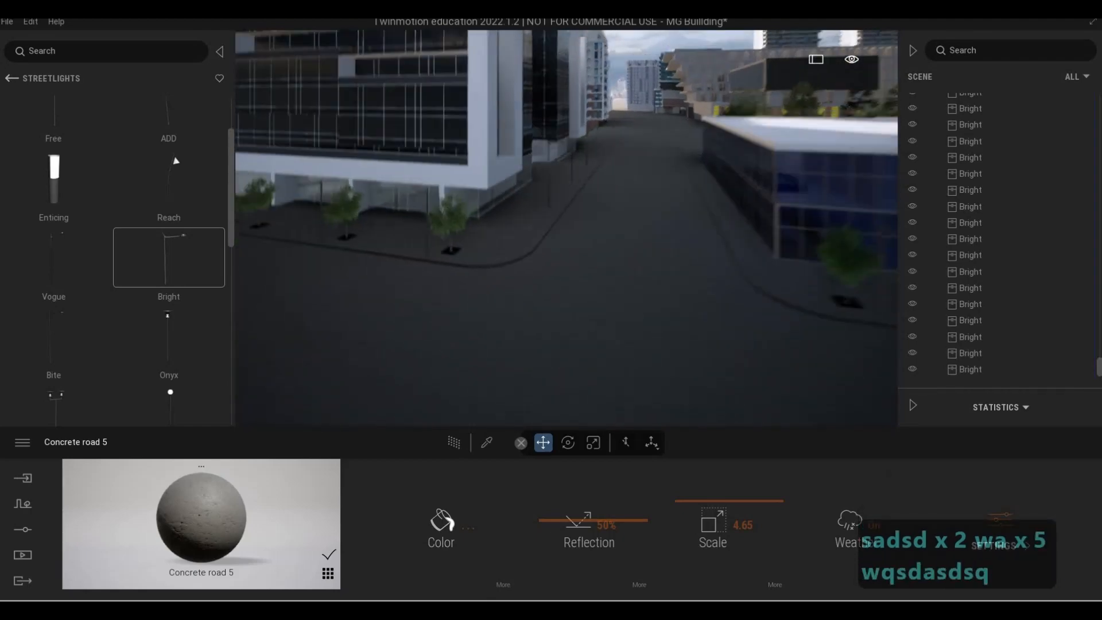
Step: Copy the office building's corner tree planter around the corner onto its side-street pavement, and deselect it
{"action": "key", "text": "d"}
{"action": "key", "text": "a"}
{"action": "key", "text": "a"}
{"action": "key", "text": "a"}
{"action": "key", "text": "a"}
{"action": "key", "text": "d"}
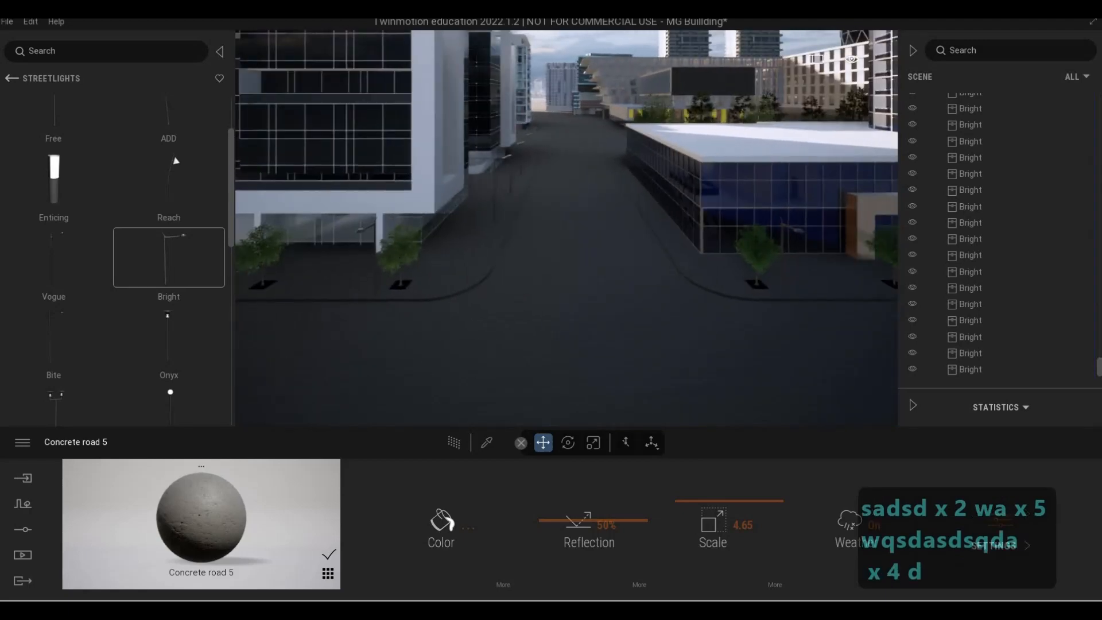
{"action": "left_click_drag", "start_coordinate": [434, 266], "coordinate": [515, 225]}
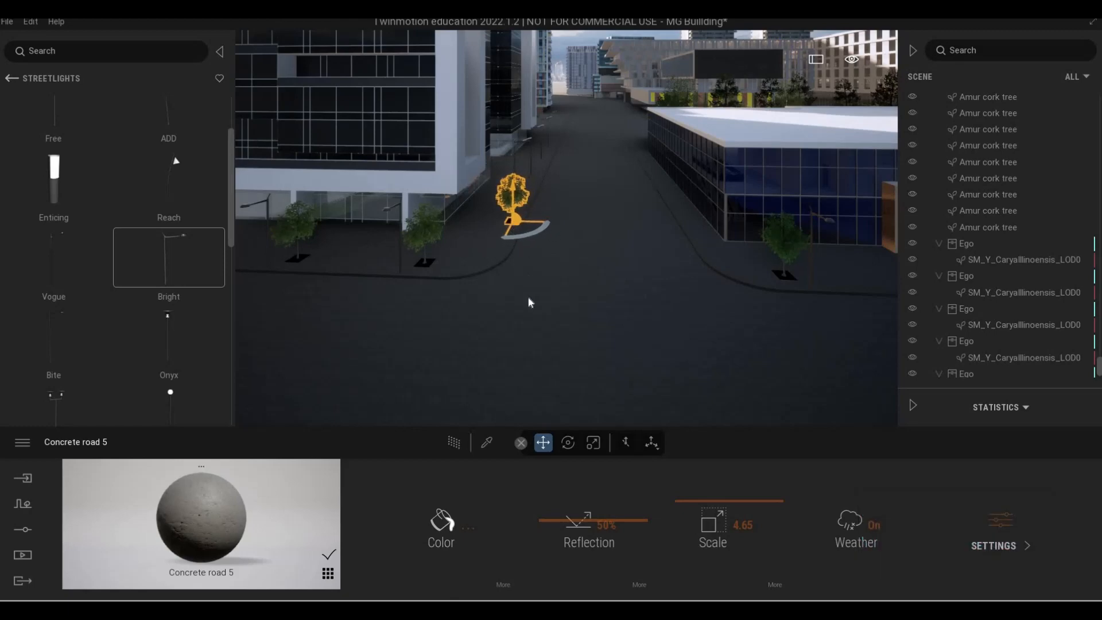
{"action": "key", "text": "Escape"}
{"action": "key", "text": "Escape"}
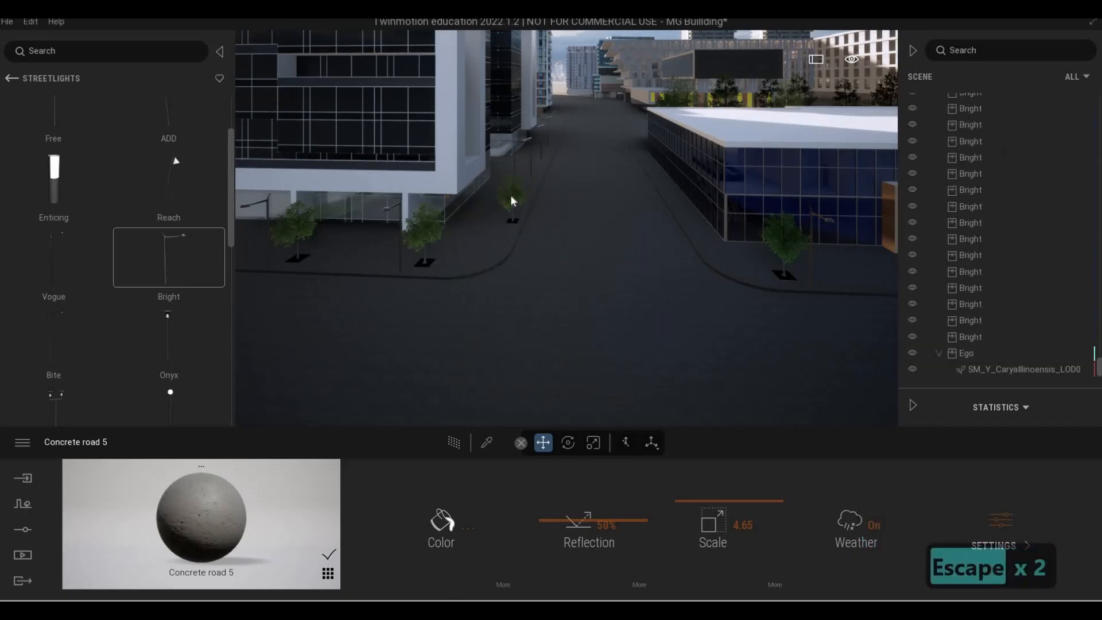
Step: Copy the side-street tree planter across the road to the podium building's pavement as a single instance about 17 m away, and deselect it
{"action": "left_click_drag", "start_coordinate": [523, 231], "coordinate": [715, 235]}
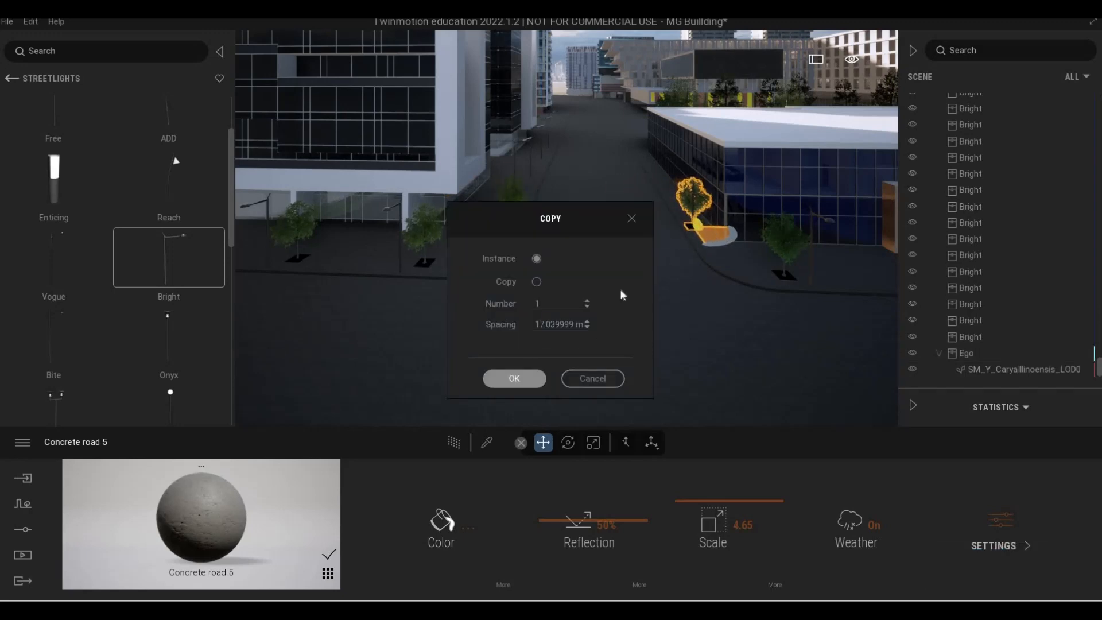
{"action": "key", "text": "Escape"}
{"action": "key", "text": "Escape"}
Step: Copy both facing tree planters down the side street as 20 instances spaced 10 m apart, and deselect them
{"action": "key", "text": "d"}
{"action": "key", "text": "w"}
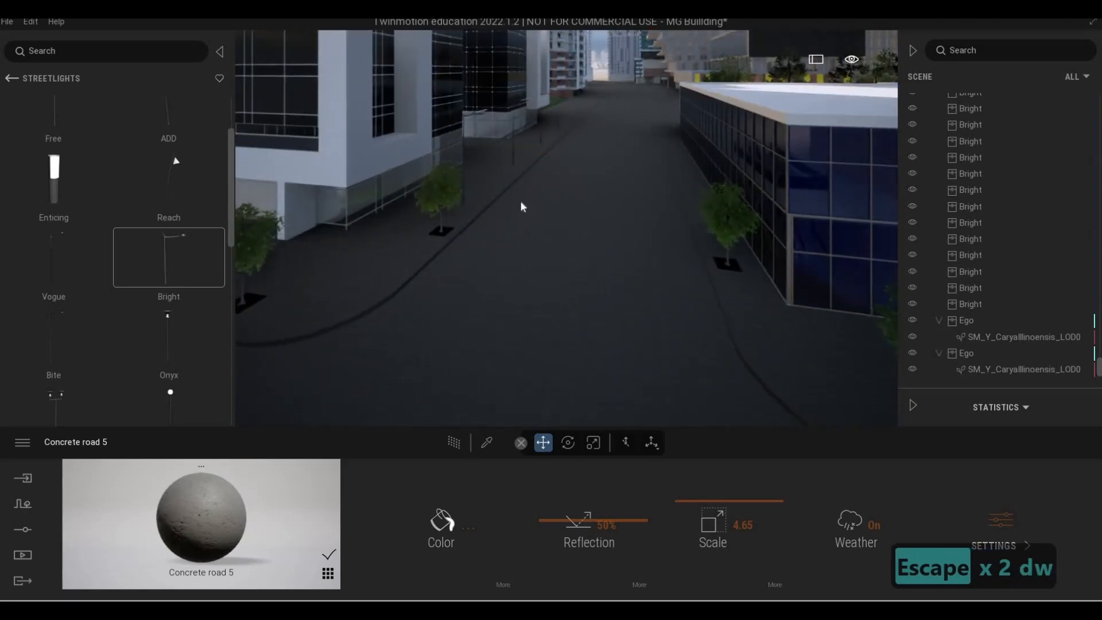
{"action": "left_click", "coordinate": [729, 215]}
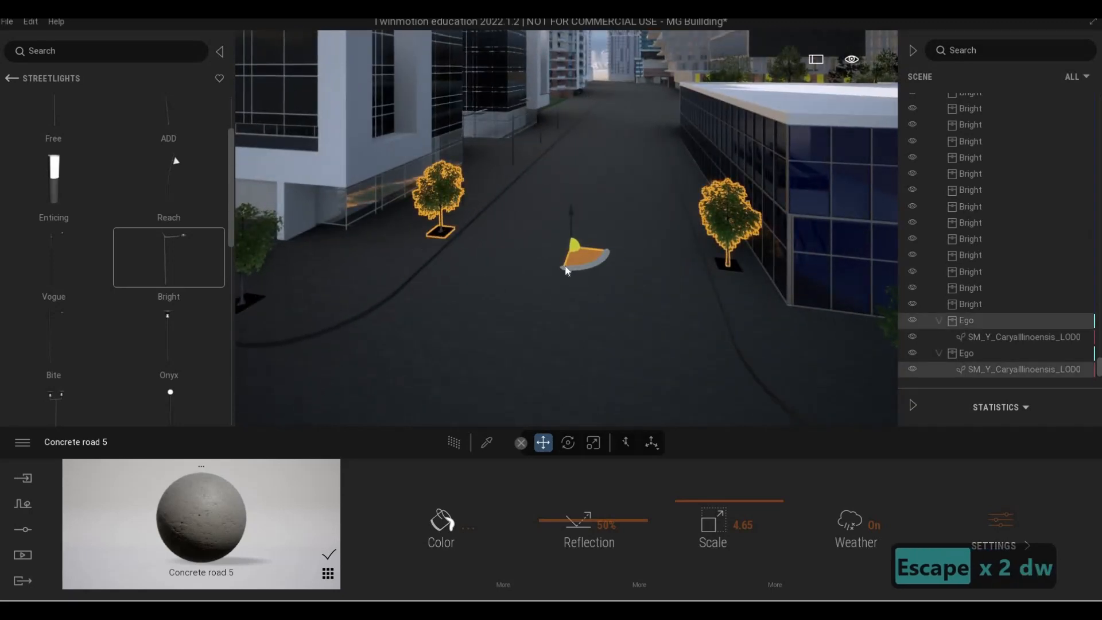
{"action": "left_click_drag", "start_coordinate": [564, 264], "coordinate": [565, 322]}
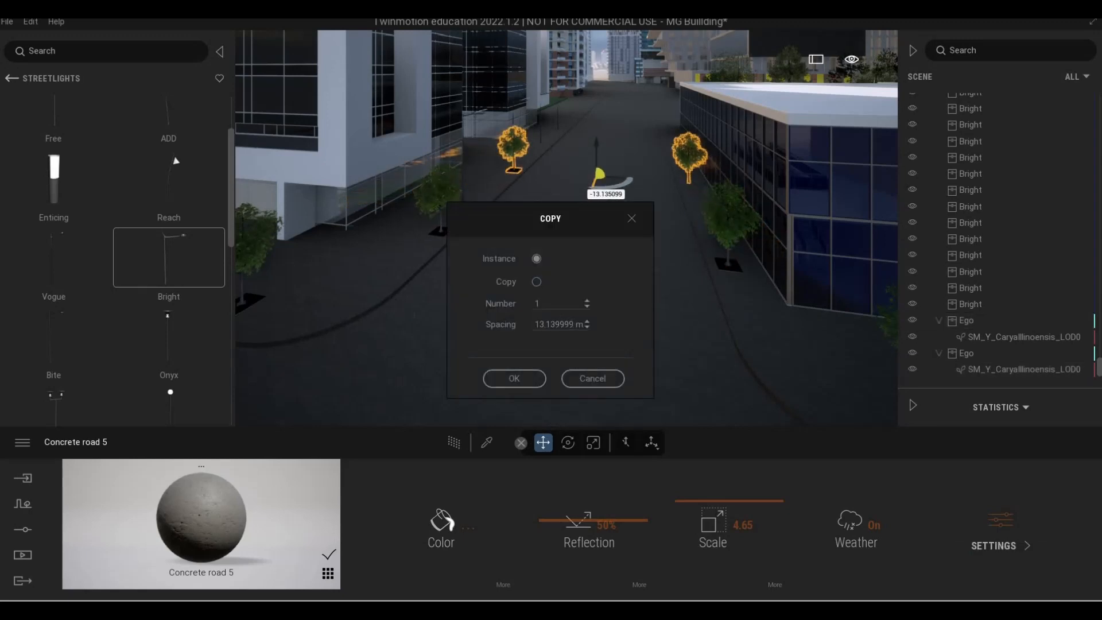
{"action": "key", "text": "ctrl+a"}
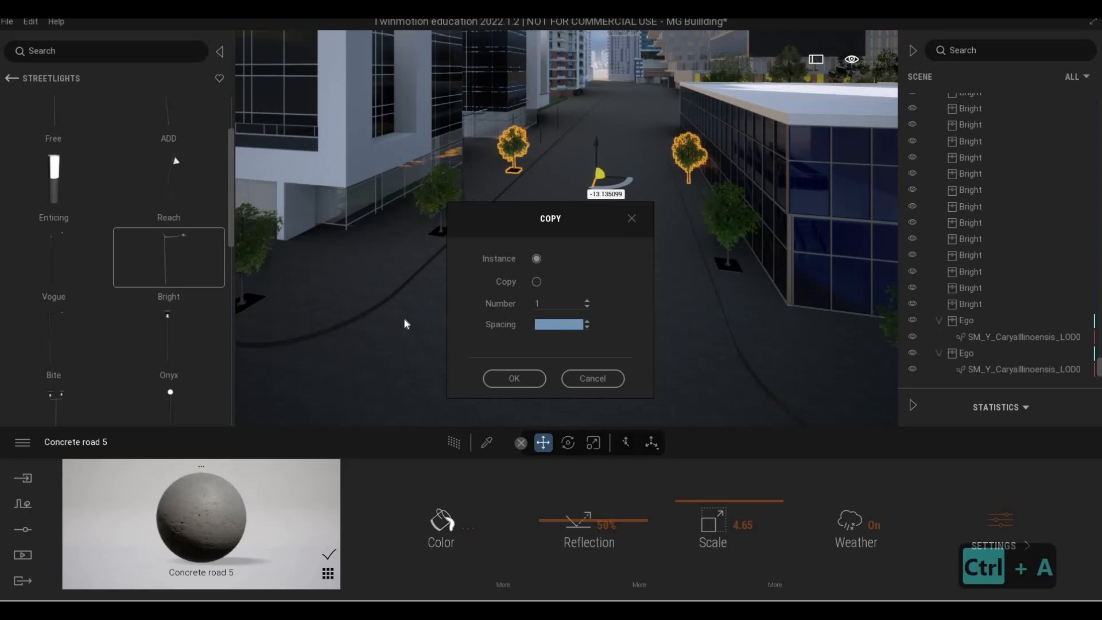
{"action": "type", "text": "10"}
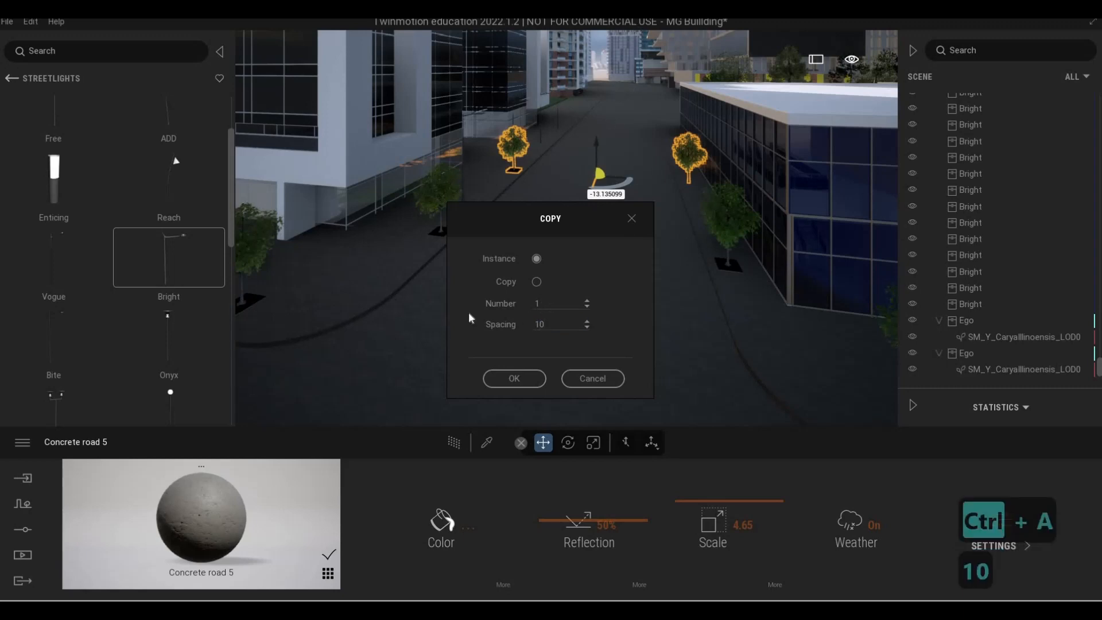
{"action": "key", "text": "shift+Tab"}
{"action": "type", "text": "20"}
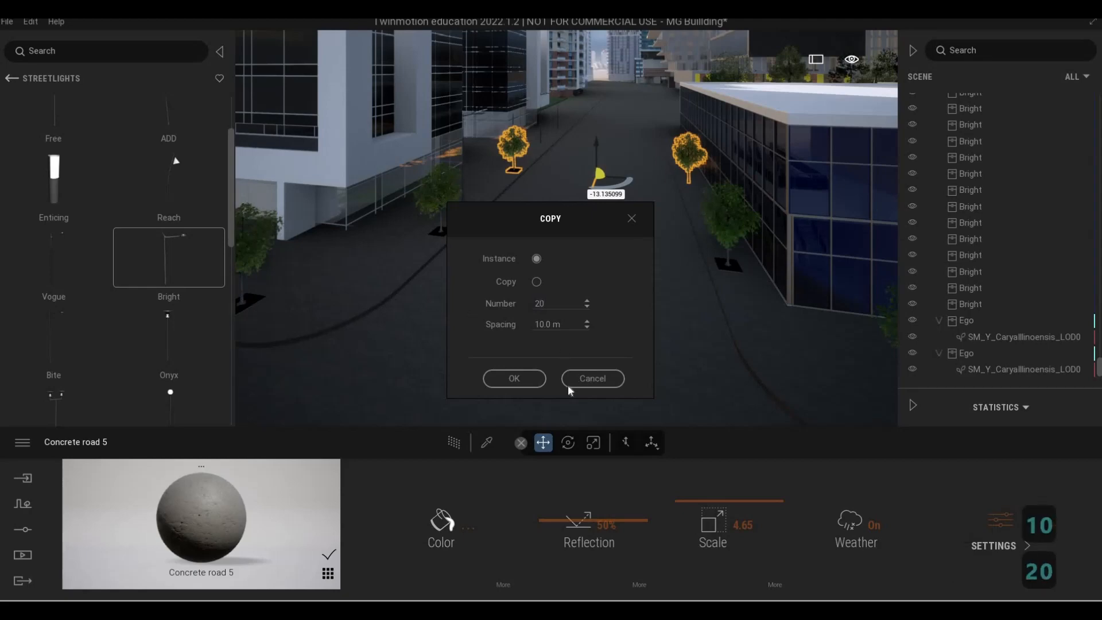
{"action": "left_click", "coordinate": [528, 383]}
{"action": "key", "text": "Escape"}
{"action": "key", "text": "Escape"}
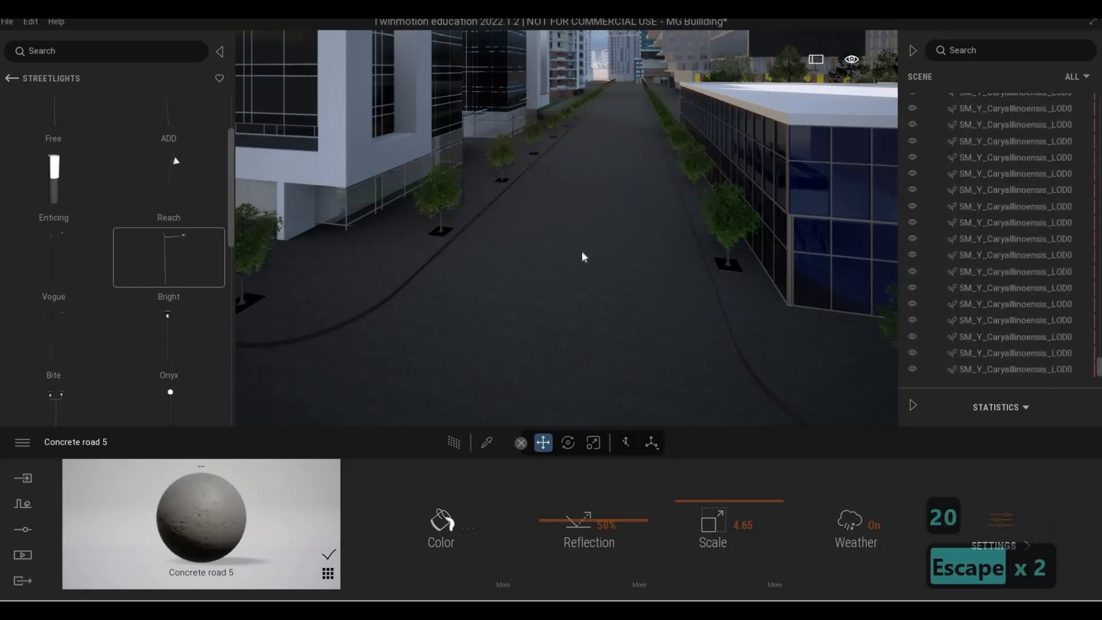
Step: Fly down the side street and up above the city to examine the tree rows and the surrounding buildings
{"action": "key", "text": "a"}
{"action": "key", "text": "e"}
{"action": "key", "text": "s"}
{"action": "key", "text": "a"}
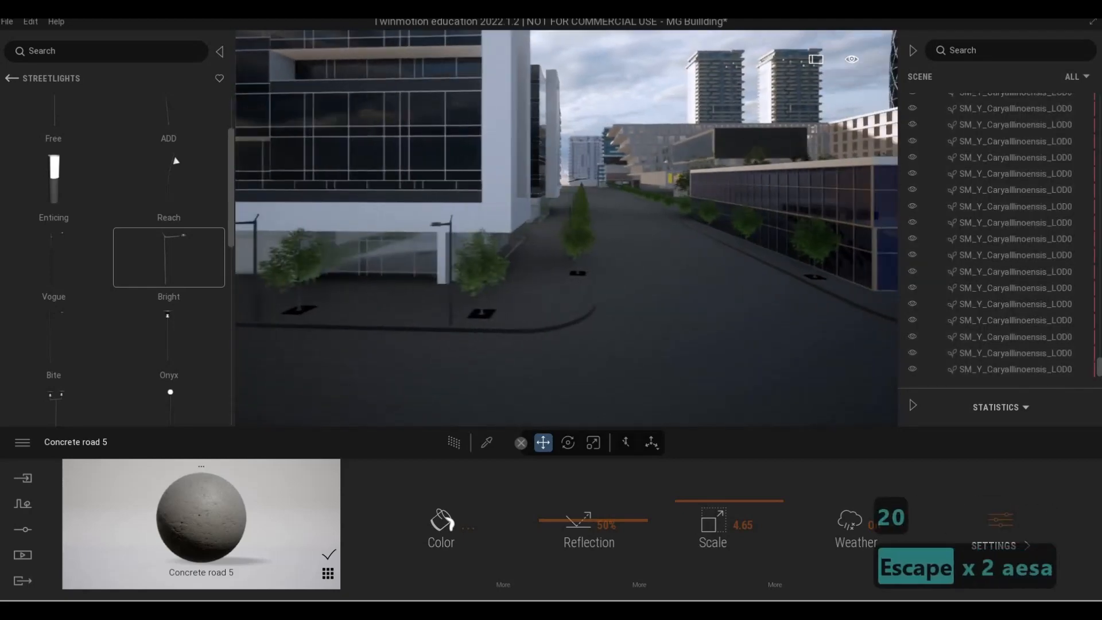
{"action": "key", "text": "d"}
{"action": "key", "text": "w"}
{"action": "key", "text": "q"}
{"action": "key", "text": "q"}
{"action": "key", "text": "q"}
{"action": "key", "text": "w"}
{"action": "key", "text": "q"}
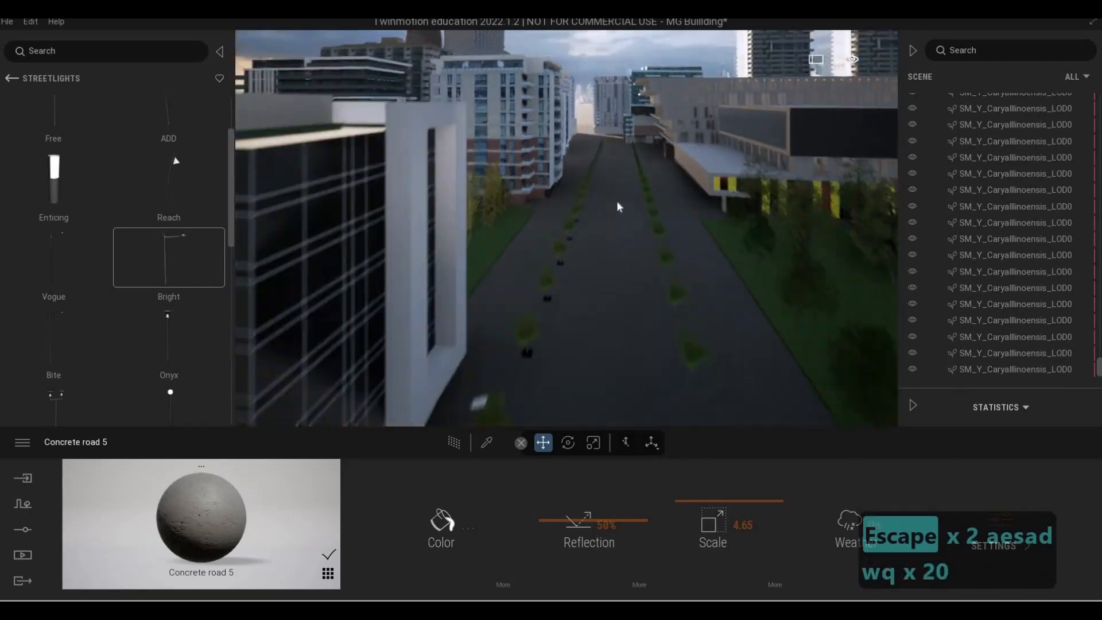
{"action": "key", "text": "w"}
{"action": "key", "text": "q"}
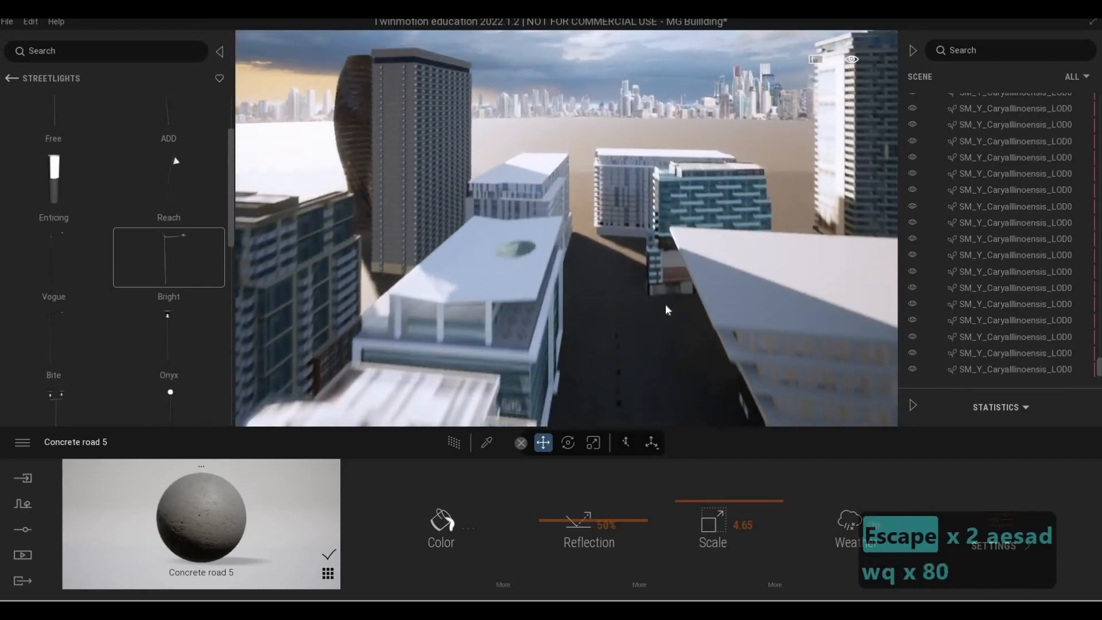
{"action": "key", "text": "w"}
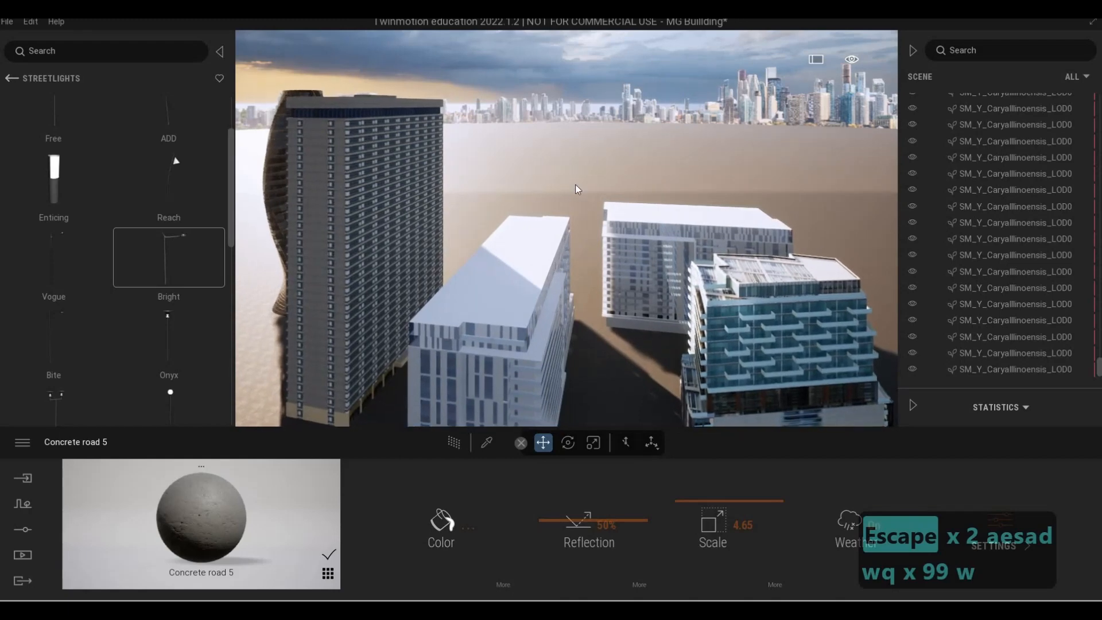
{"action": "key", "text": "d"}
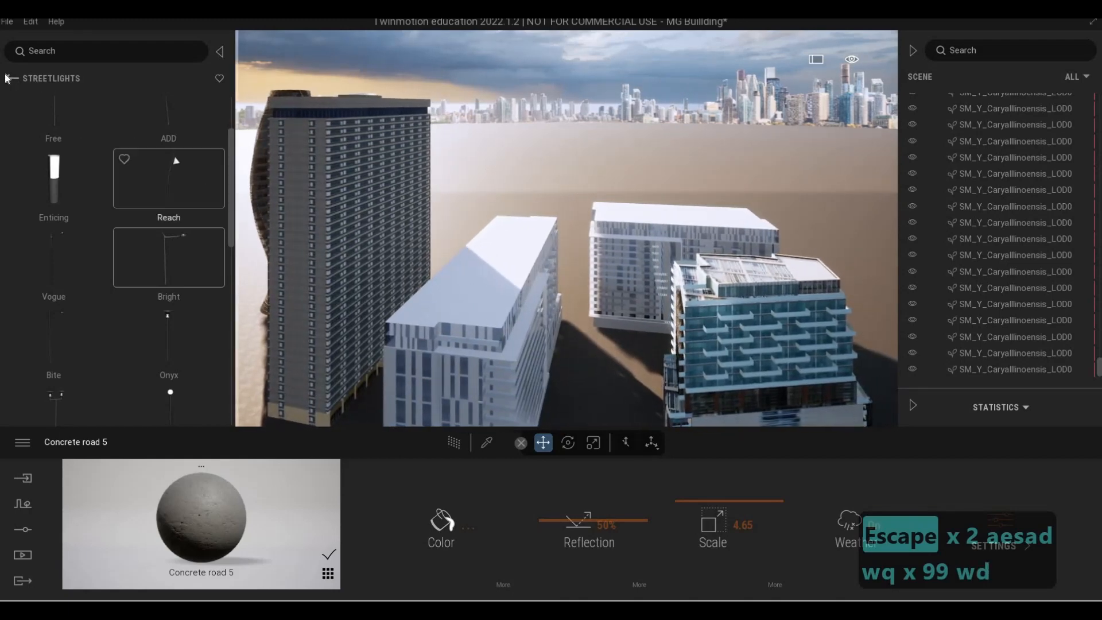
Step: Leave the streetlights category and return to the library's top level
{"action": "left_click", "coordinate": [12, 79]}
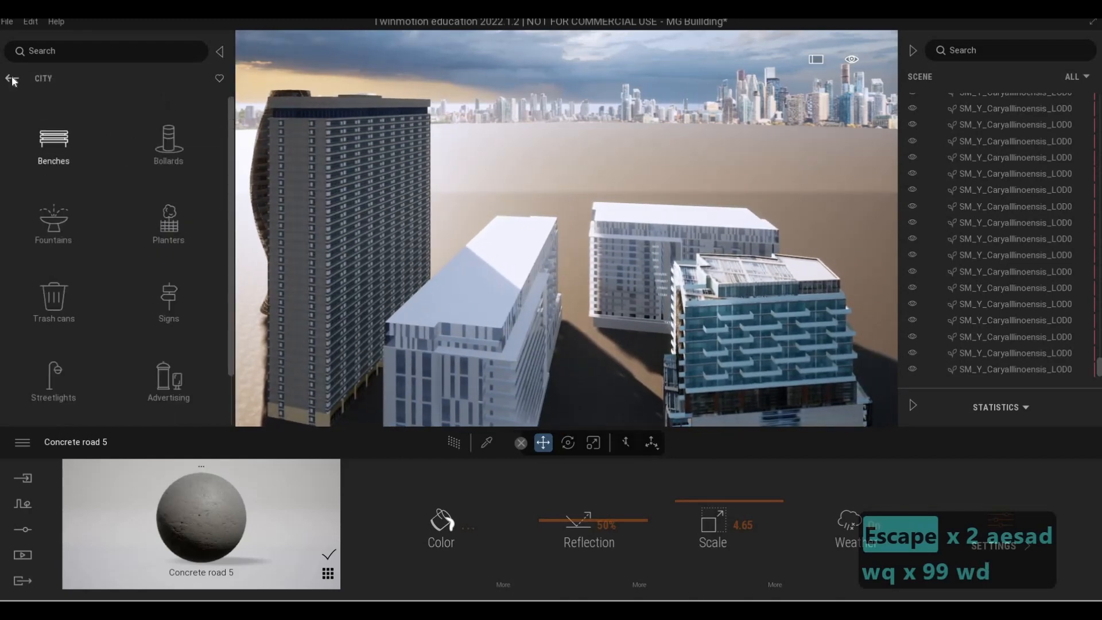
{"action": "left_click", "coordinate": [12, 79]}
{"action": "left_click", "coordinate": [12, 80]}
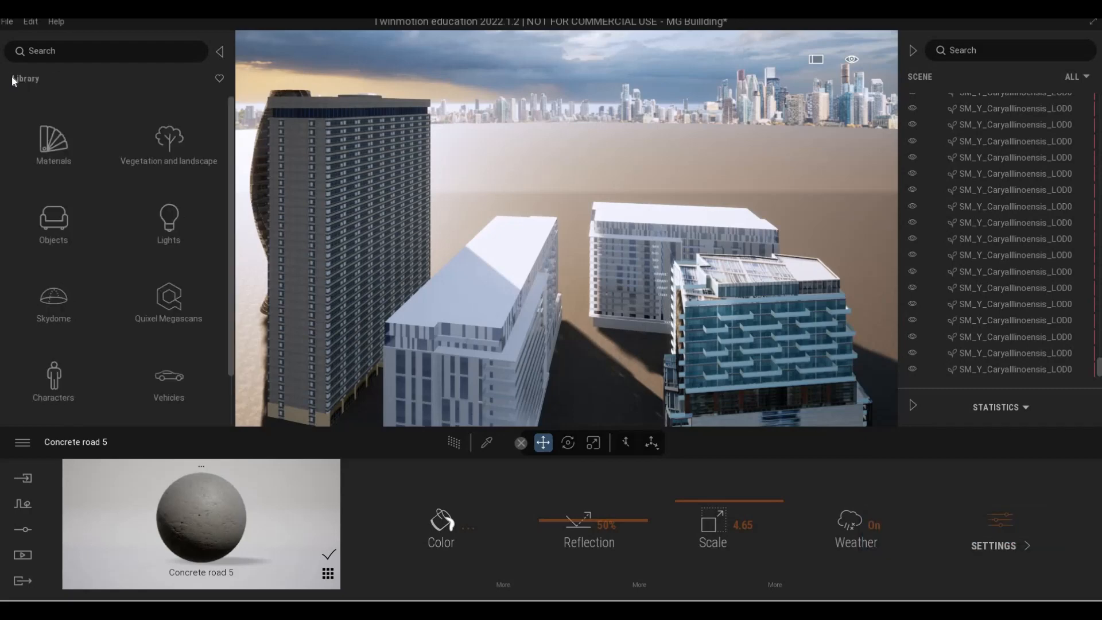
Step: Fly back from above the city to the junction to examine the trees along the office and podium buildings
{"action": "key", "text": "s"}
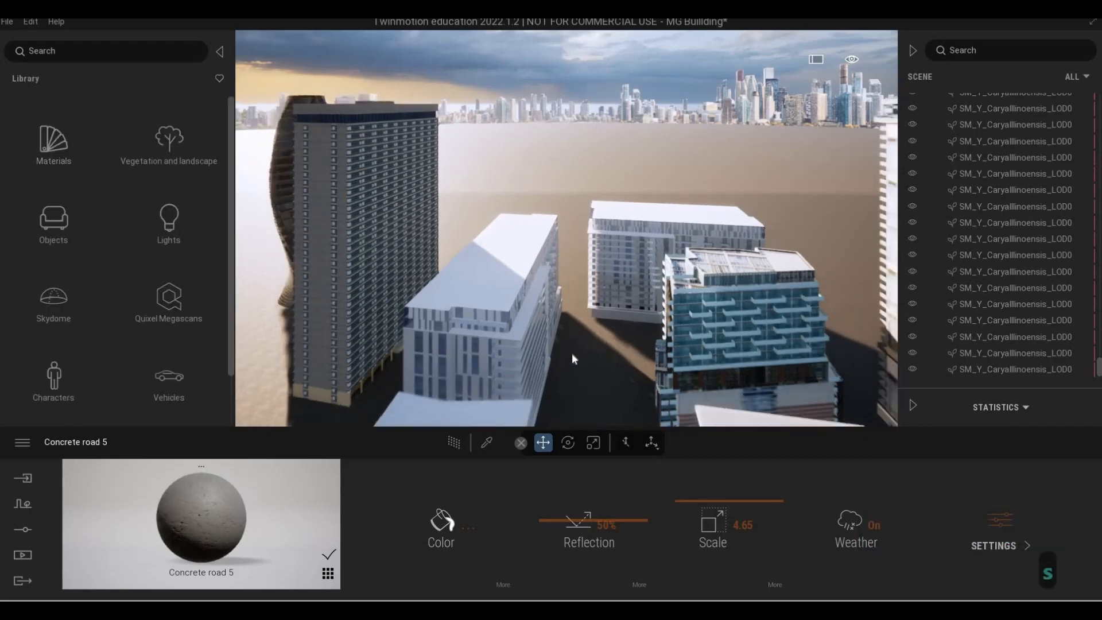
{"action": "key", "text": "e"}
{"action": "key", "text": "4"}
{"action": "key", "text": "s"}
{"action": "key", "text": "s"}
{"action": "key", "text": "q"}
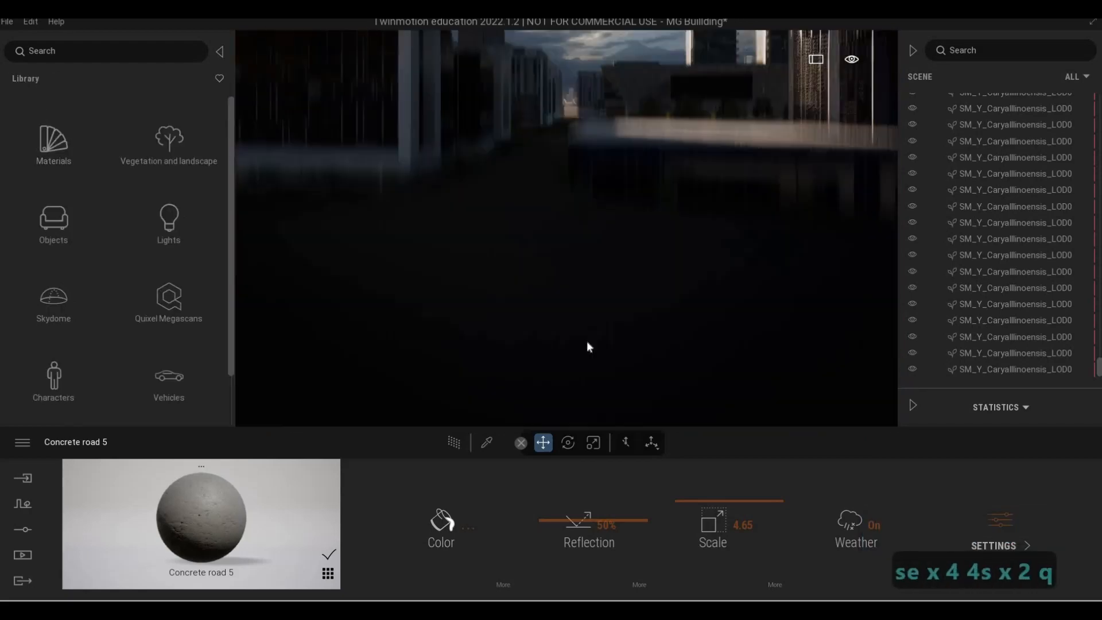
{"action": "key", "text": "s"}
{"action": "key", "text": "q"}
{"action": "key", "text": "a"}
{"action": "key", "text": "e"}
{"action": "key", "text": "d"}
{"action": "key", "text": "w"}
{"action": "key", "text": "e"}
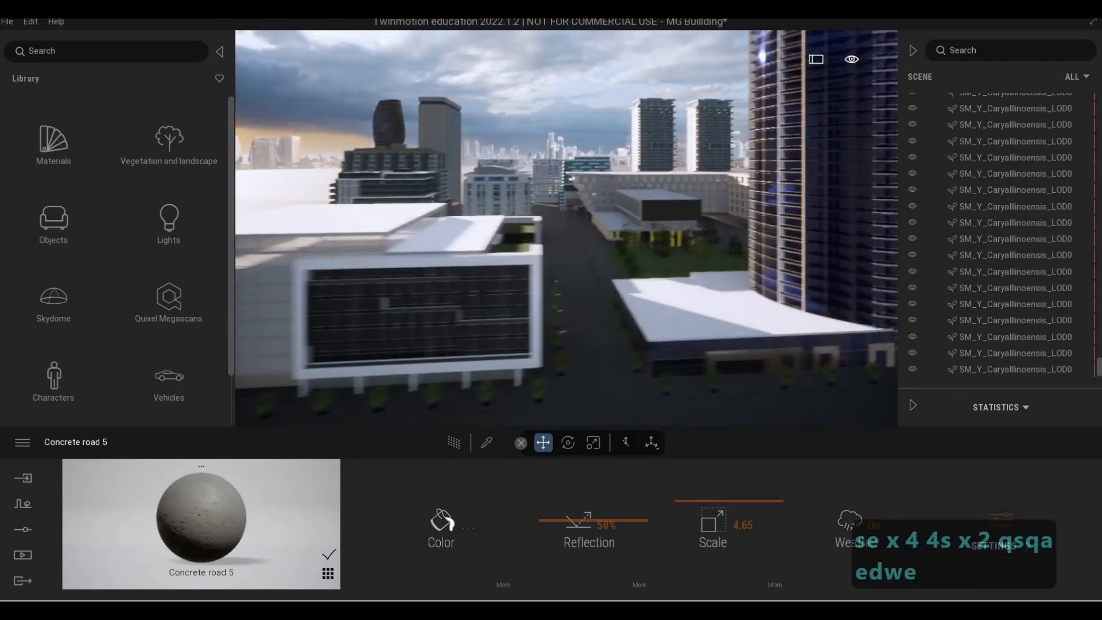
{"action": "key", "text": "a"}
{"action": "key", "text": "d"}
{"action": "key", "text": "w"}
{"action": "key", "text": "e"}
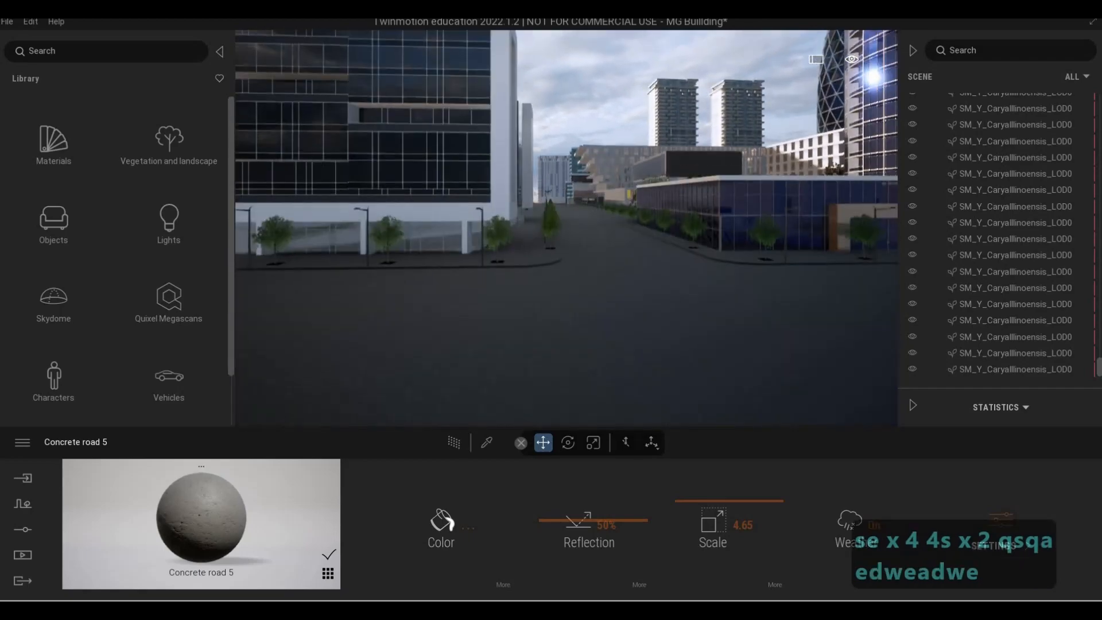
Step: Fly across the junction and face the side street to examine the tree rows at its entrance
{"action": "key", "text": "q"}
{"action": "key", "text": "e"}
{"action": "key", "text": "d"}
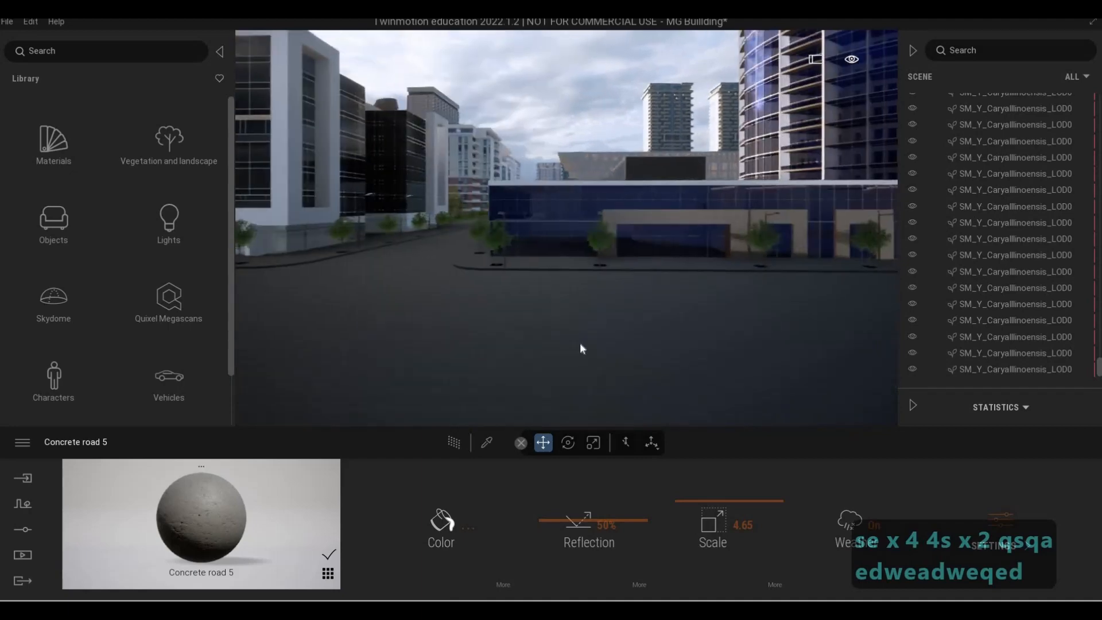
{"action": "key", "text": "a"}
{"action": "key", "text": "d"}
{"action": "key", "text": "Escape"}
{"action": "key", "text": "Escape"}
{"action": "key", "text": "a"}
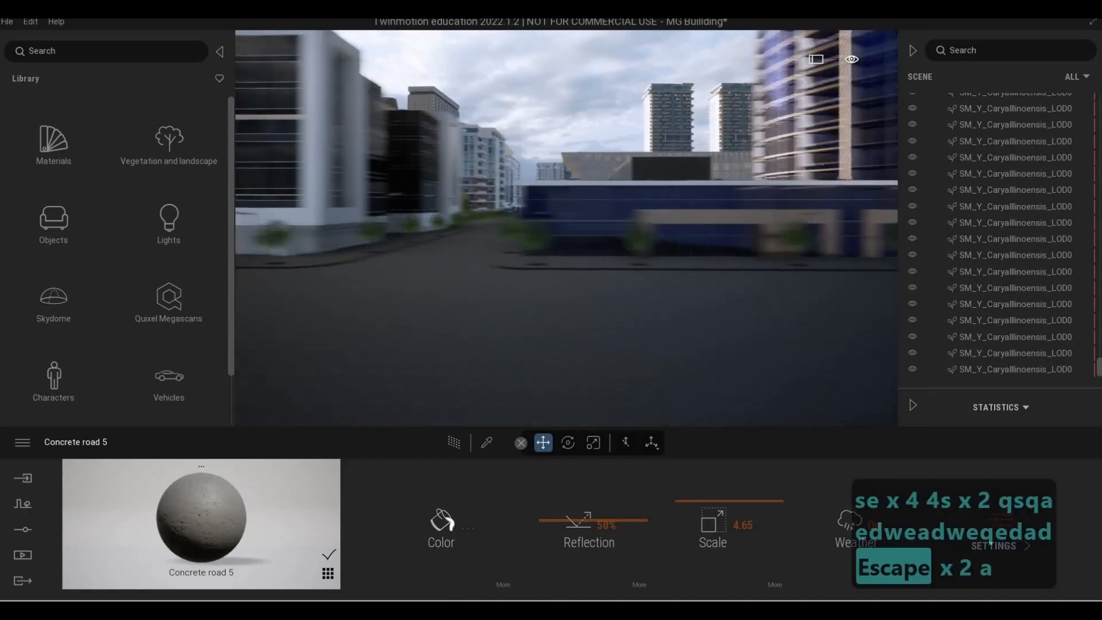
{"action": "key", "text": "w"}
{"action": "key", "text": "d"}
{"action": "key", "text": "a"}
{"action": "key", "text": "w"}
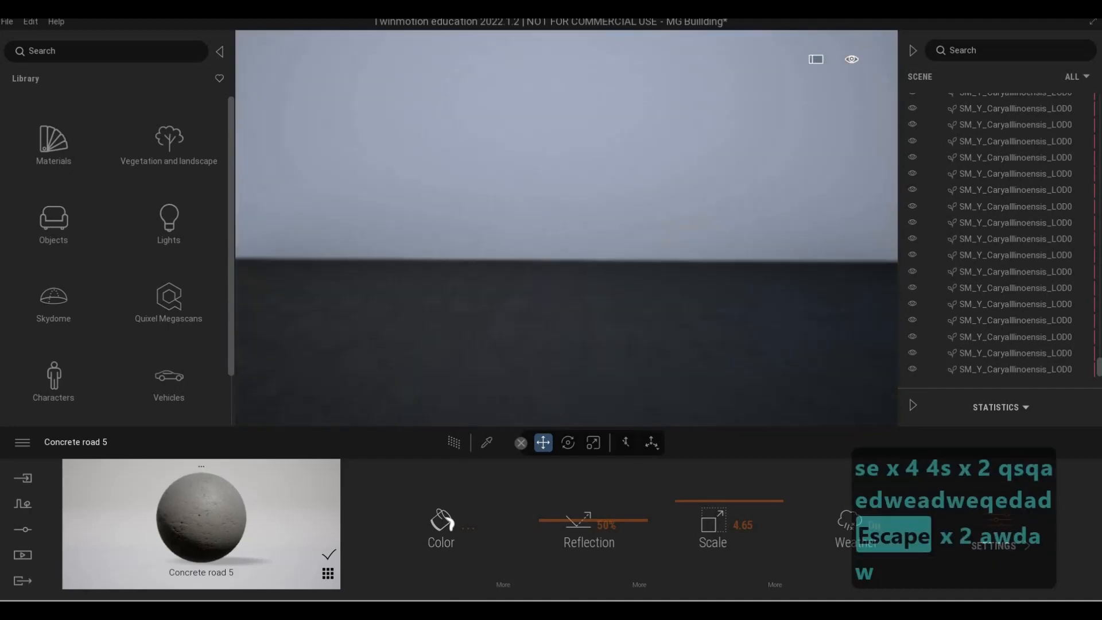
{"action": "key", "text": "d"}
{"action": "key", "text": "s"}
{"action": "key", "text": "a"}
{"action": "right_click_drag", "start_coordinate": [537, 307], "coordinate": [552, 302]}
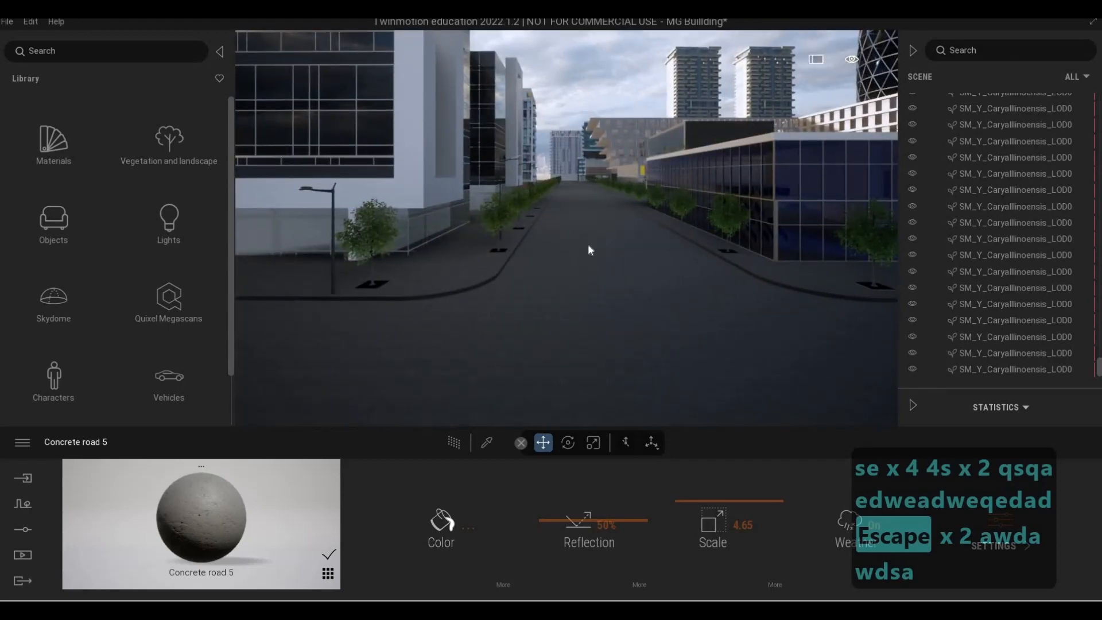
Step: Fly past the office building's front and around to the podium corner to examine the trees and streetlights along both pavements
{"action": "key", "text": "3"}
{"action": "key", "text": "d"}
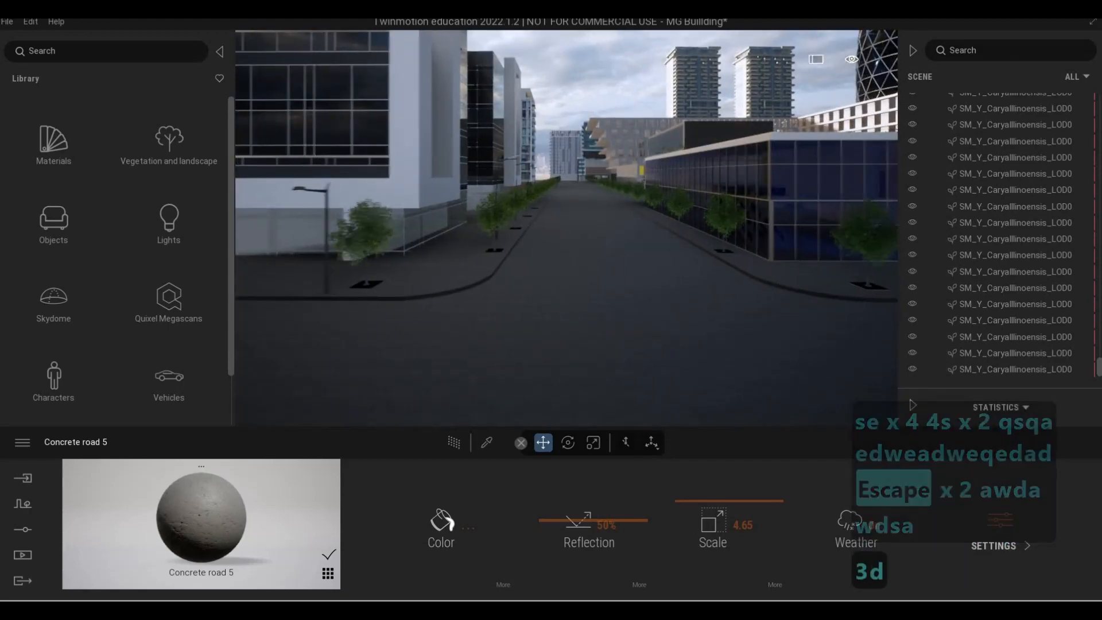
{"action": "key", "text": "a"}
{"action": "key", "text": "s"}
{"action": "key", "text": "a"}
{"action": "key", "text": "a"}
{"action": "key", "text": "w"}
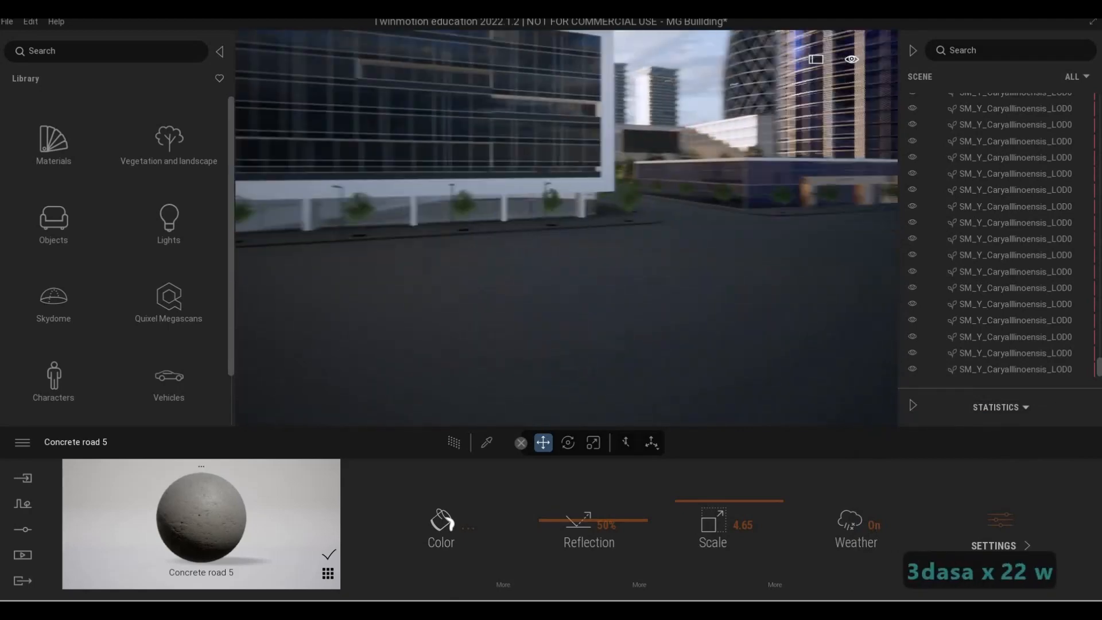
{"action": "key", "text": "d"}
{"action": "key", "text": "w"}
{"action": "key", "text": "q"}
{"action": "key", "text": "d"}
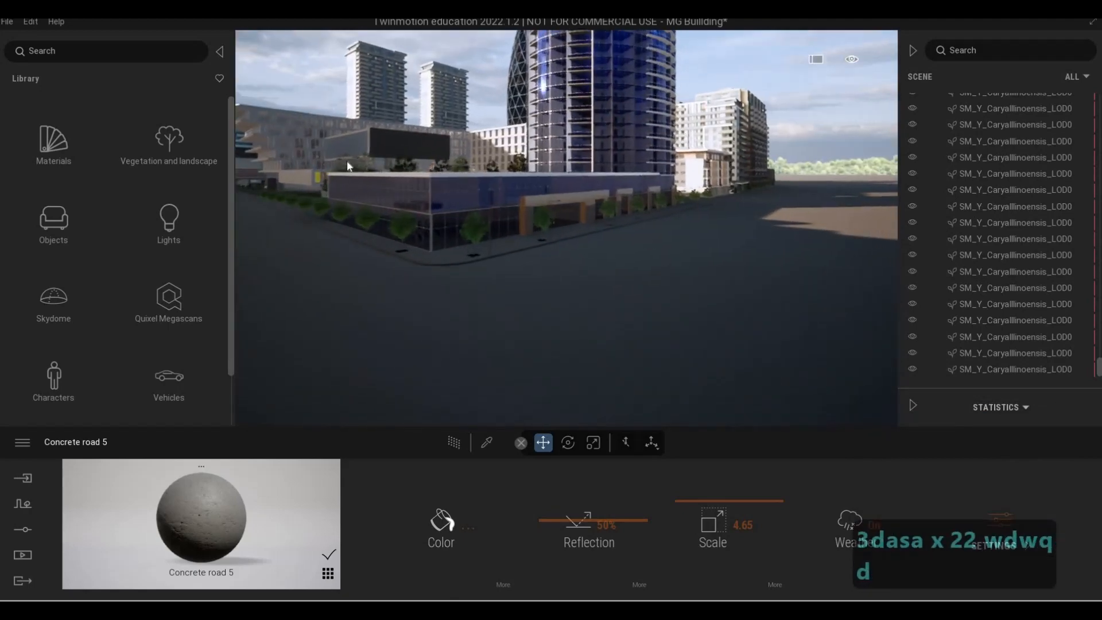
{"action": "key", "text": "d"}
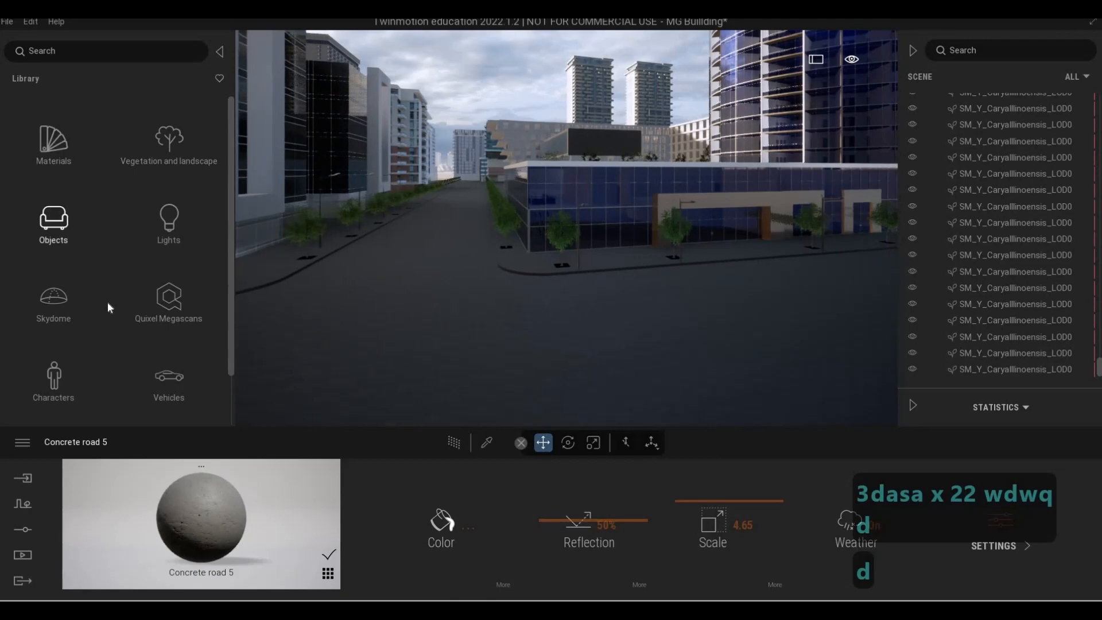
Step: Browse the library's vehicles to the cars and place a Break 01 on the road at the junction
{"action": "scroll", "coordinate": [167, 302], "scroll_direction": "down", "scroll_amount": 1}
{"action": "left_click", "coordinate": [172, 305]}
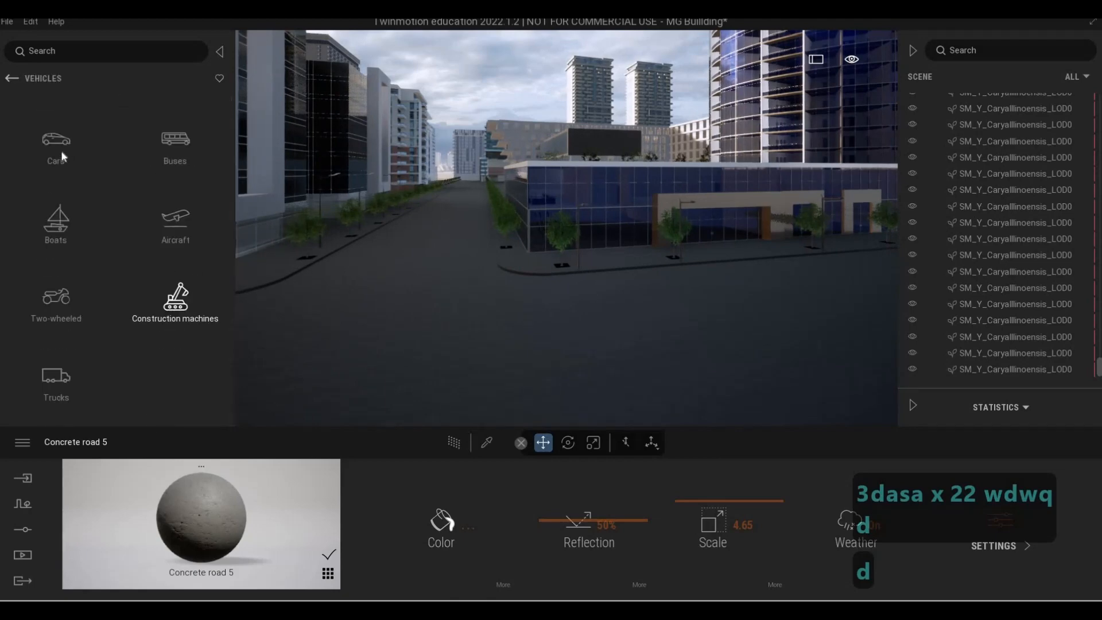
{"action": "left_click", "coordinate": [67, 157]}
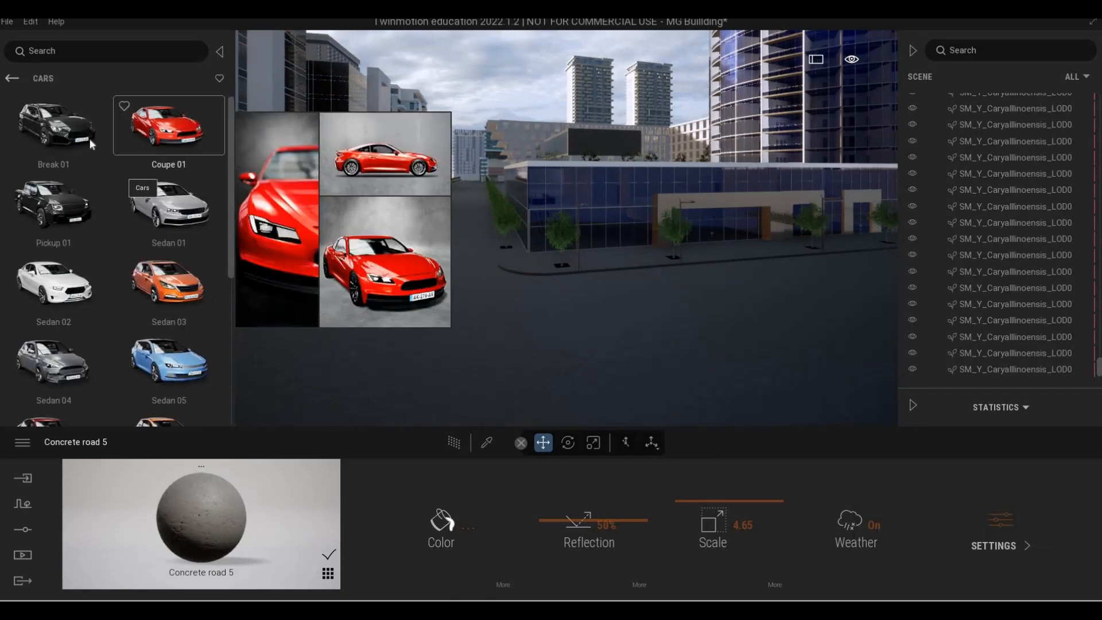
{"action": "key", "text": "s"}
{"action": "key", "text": "a"}
{"action": "left_click_drag", "start_coordinate": [521, 260], "coordinate": [521, 259]}
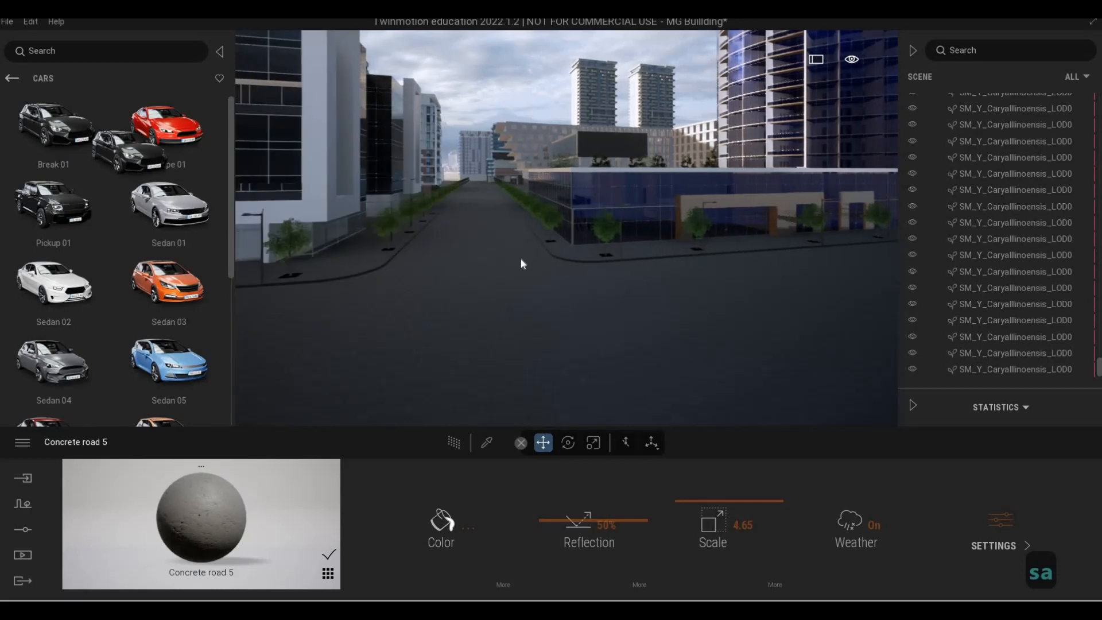
{"action": "scroll", "coordinate": [490, 283], "scroll_direction": "up", "scroll_amount": 3}
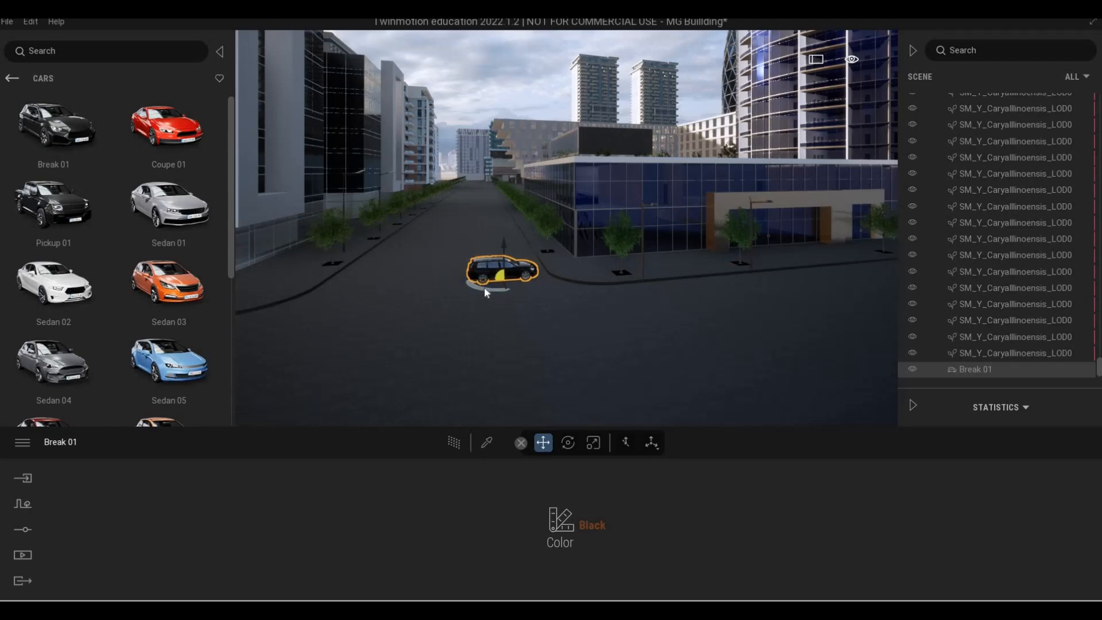
Step: Rotate the Break 01 car by 180 degrees
{"action": "left_click", "coordinate": [484, 288]}
{"action": "type", "text": "180"}
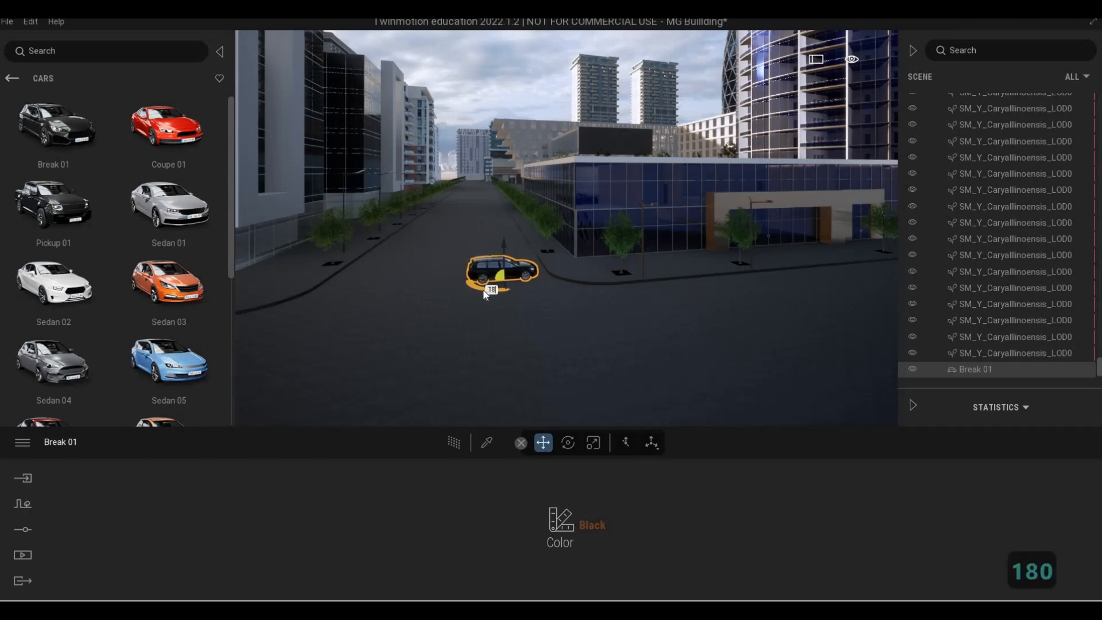
{"action": "key", "text": "Return"}
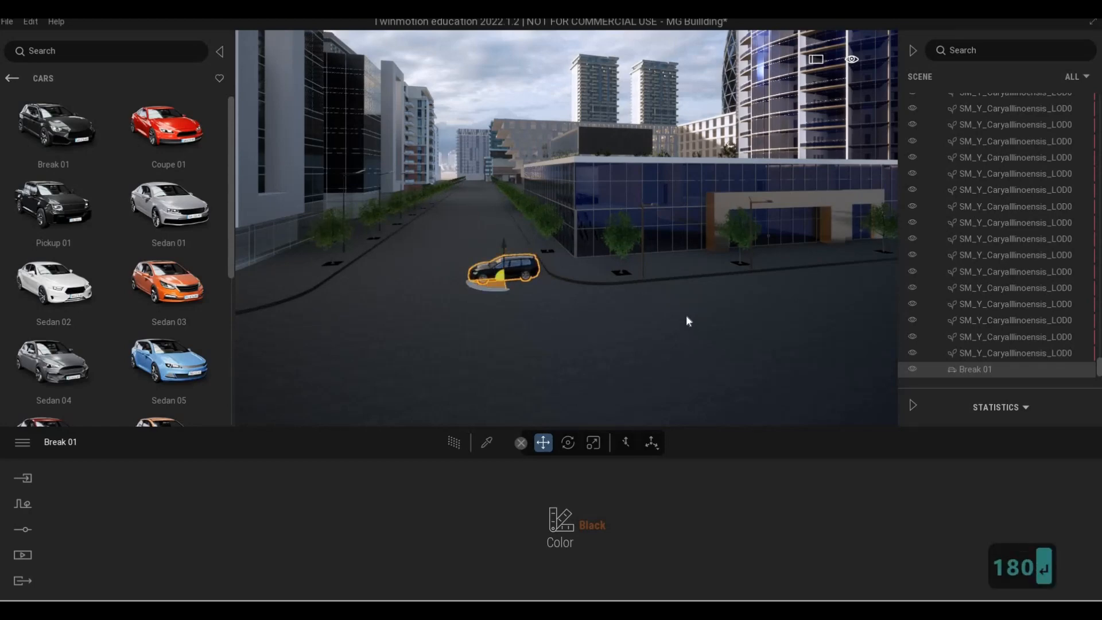
Step: Move the Break 01 car against the kerb in front of the glass podium building's corner
{"action": "left_click_drag", "start_coordinate": [657, 299], "coordinate": [658, 294]}
{"action": "key", "text": "d"}
{"action": "key", "text": "w"}
{"action": "key", "text": "d"}
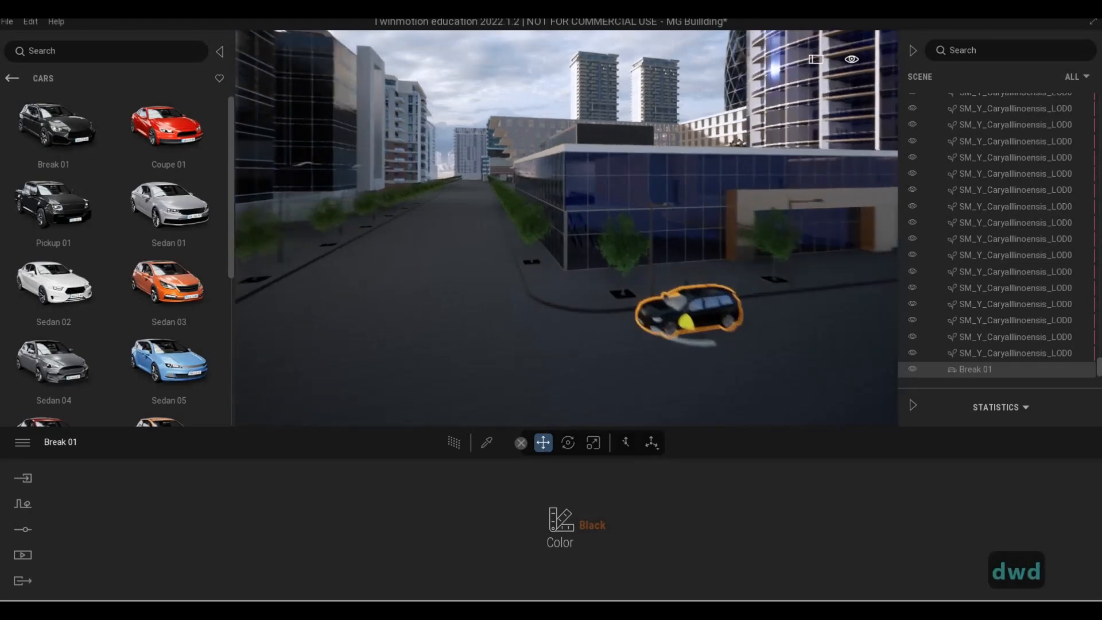
{"action": "key", "text": "s"}
{"action": "key", "text": "a"}
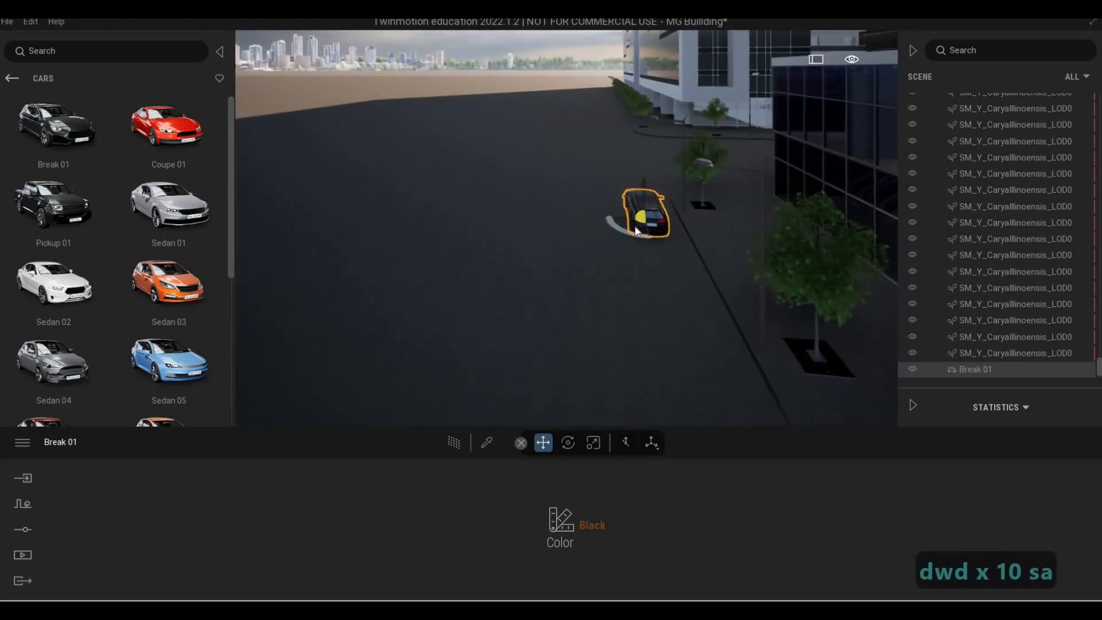
{"action": "left_click_drag", "start_coordinate": [658, 230], "coordinate": [661, 238]}
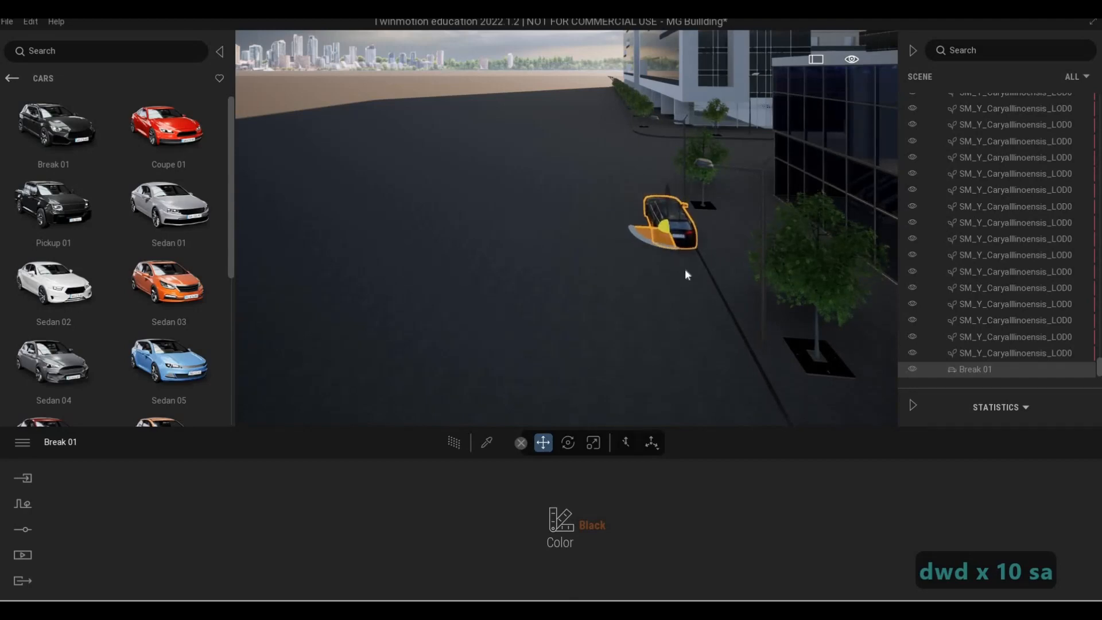
Step: Place a Sedan 01 behind the Break 01 along the kerb in front of the podium building
{"action": "key", "text": "d"}
{"action": "key", "text": "a"}
{"action": "key", "text": "a"}
{"action": "key", "text": "a"}
{"action": "key", "text": "a"}
{"action": "key", "text": "a"}
{"action": "key", "text": "a"}
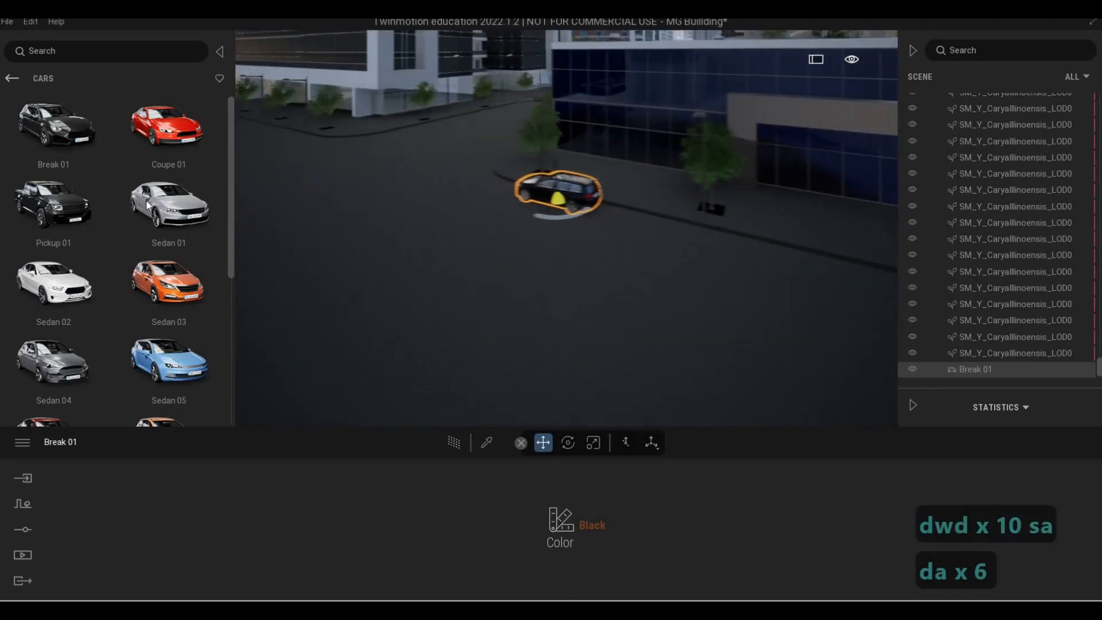
{"action": "left_click_drag", "start_coordinate": [655, 253], "coordinate": [699, 236]}
Step: Fly along the podium building's kerb to examine the two parked cars and the free roadside behind them
{"action": "key", "text": "d"}
{"action": "key", "text": "d"}
{"action": "key", "text": "d"}
{"action": "key", "text": "d"}
{"action": "key", "text": "d"}
{"action": "key", "text": "d"}
{"action": "key", "text": "d"}
{"action": "key", "text": "d"}
{"action": "key", "text": "d"}
{"action": "key", "text": "d"}
{"action": "key", "text": "d"}
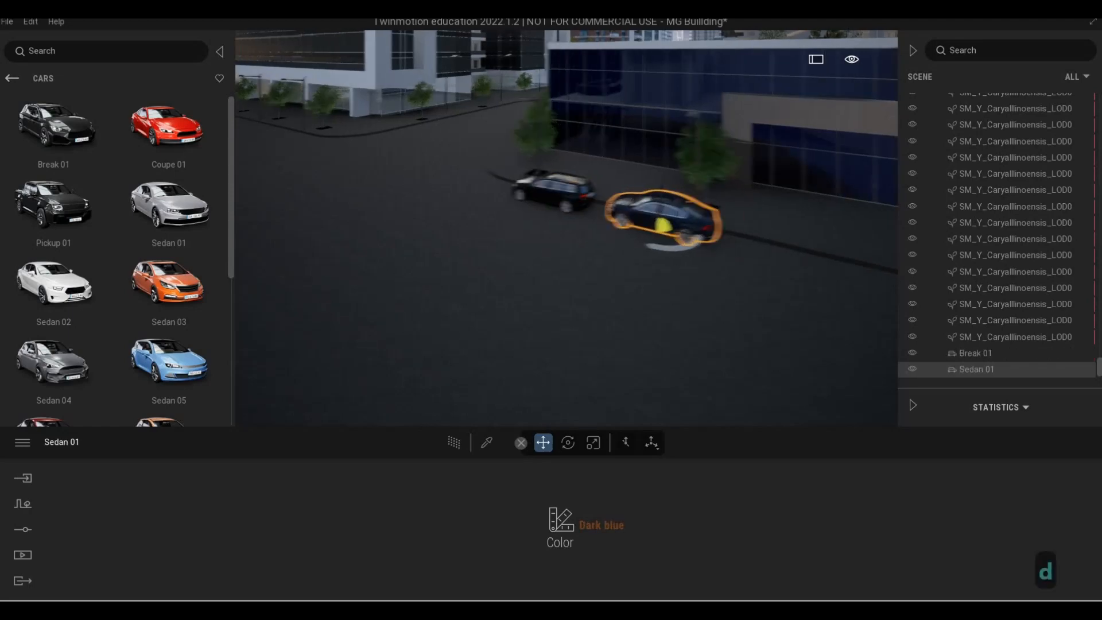
{"action": "key", "text": "a"}
{"action": "key", "text": "w"}
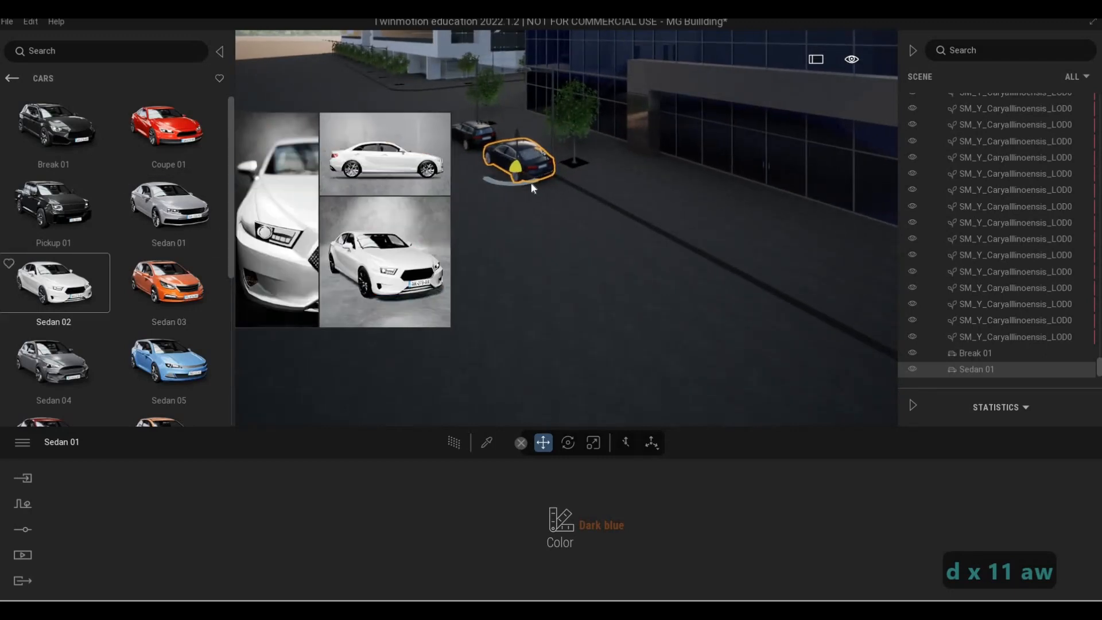
Step: Place a Sedan 02 from the car library along the curb, beside a tree well beyond Sedan 01
{"action": "left_click_drag", "start_coordinate": [53, 284], "coordinate": [480, 171]}
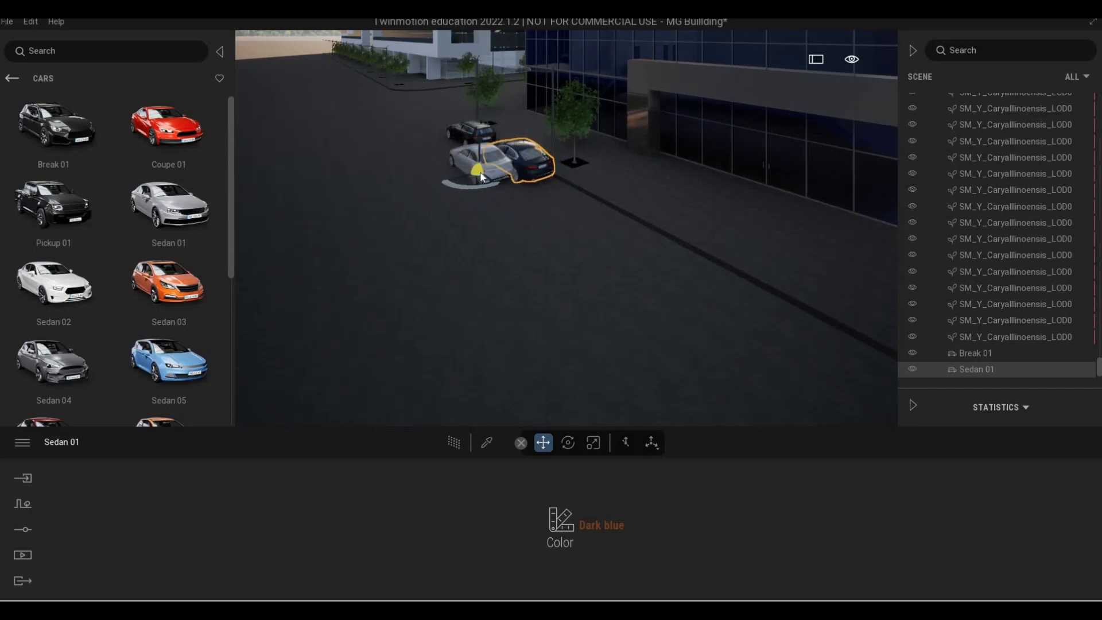
{"action": "key", "text": "a"}
{"action": "right_click_drag", "start_coordinate": [480, 171], "coordinate": [538, 270]}
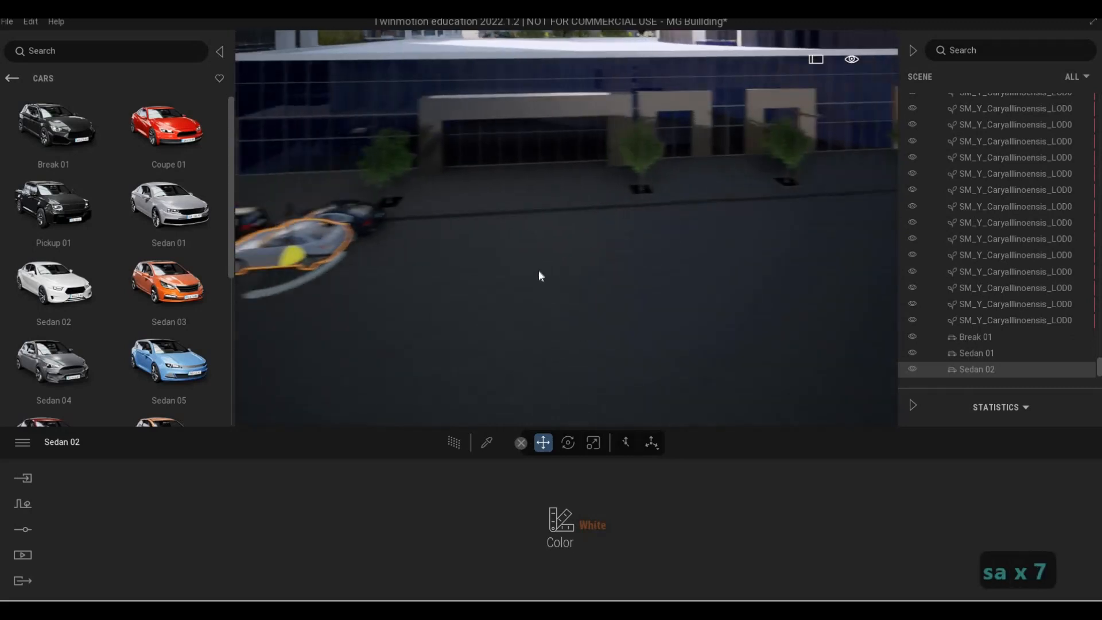
{"action": "left_click_drag", "start_coordinate": [831, 226], "coordinate": [869, 279]}
{"action": "key", "text": "d"}
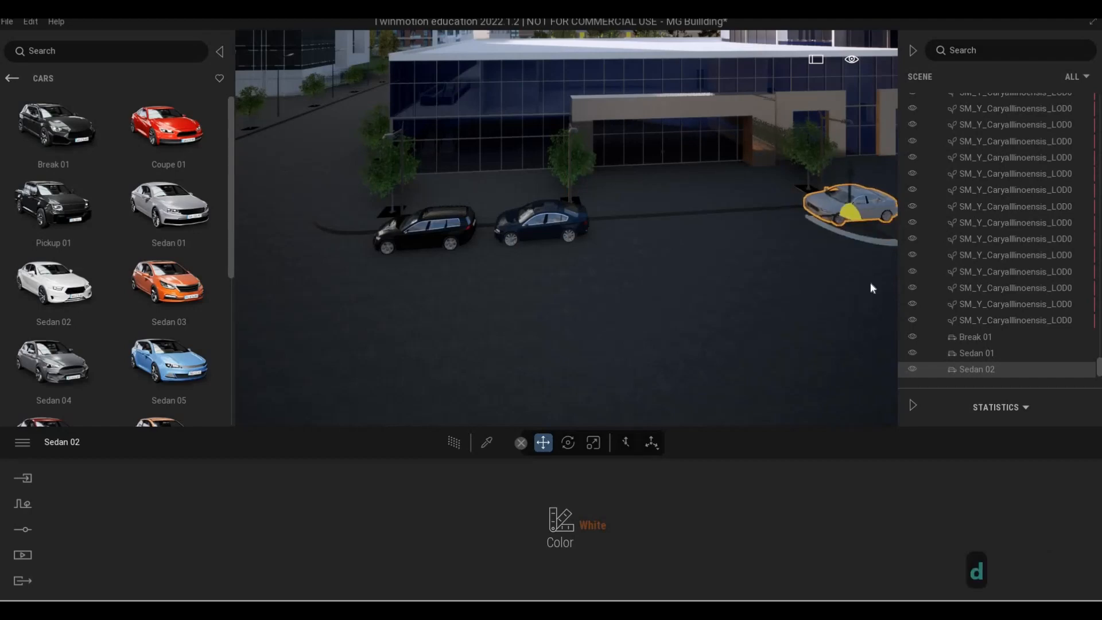
Step: Try placing a Sedan 04 from the car library next to Sedan 02, and delete it
{"action": "key", "text": "w"}
{"action": "key", "text": "e"}
{"action": "key", "text": "w"}
{"action": "key", "text": "q"}
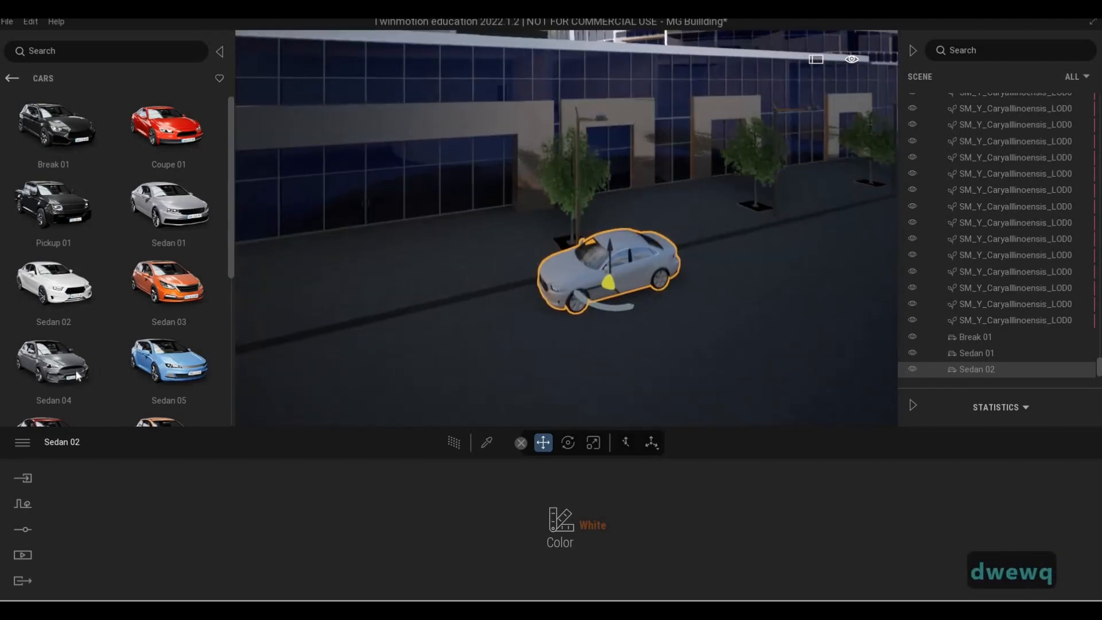
{"action": "mouse_move", "coordinate": [73, 373]}
{"action": "left_mouse_down"}
{"action": "mouse_move", "coordinate": [612, 283]}
{"action": "mouse_move", "coordinate": [633, 270]}
{"action": "mouse_move", "coordinate": [659, 282]}
{"action": "mouse_move", "coordinate": [570, 298]}
{"action": "mouse_move", "coordinate": [598, 308]}
{"action": "mouse_move", "coordinate": [655, 287]}
{"action": "mouse_move", "coordinate": [214, 298]}
{"action": "mouse_move", "coordinate": [511, 269]}
{"action": "mouse_move", "coordinate": [563, 252]}
{"action": "mouse_move", "coordinate": [609, 249]}
{"action": "mouse_move", "coordinate": [565, 260]}
{"action": "mouse_move", "coordinate": [637, 259]}
{"action": "mouse_move", "coordinate": [484, 281]}
{"action": "mouse_move", "coordinate": [486, 289]}
{"action": "left_mouse_up"}
{"action": "key", "text": "d"}
{"action": "key", "text": "x"}
{"action": "key", "text": "4"}
{"action": "key", "text": "w"}
{"action": "key", "text": "a"}
{"action": "key", "text": "s"}
{"action": "key", "text": "a"}
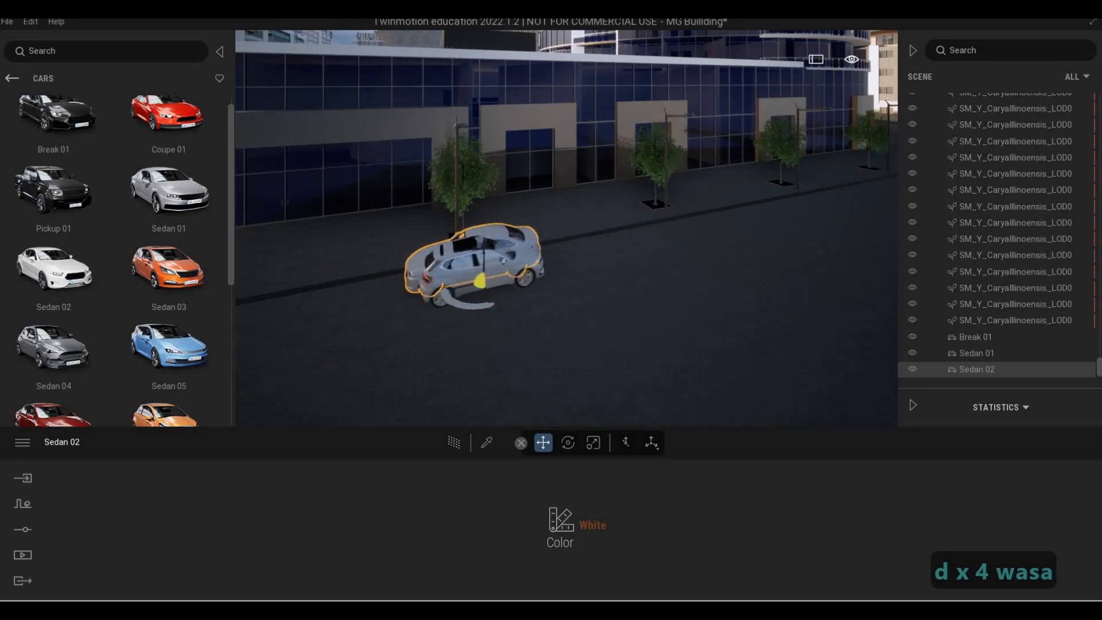
{"action": "key", "text": "d"}
{"action": "key", "text": "d"}
{"action": "key", "text": "d"}
{"action": "key", "text": "w"}
{"action": "mouse_move", "coordinate": [396, 247]}
{"action": "left_mouse_down"}
{"action": "mouse_move", "coordinate": [442, 228]}
{"action": "mouse_move", "coordinate": [449, 251]}
{"action": "mouse_move", "coordinate": [413, 261]}
{"action": "left_mouse_up"}
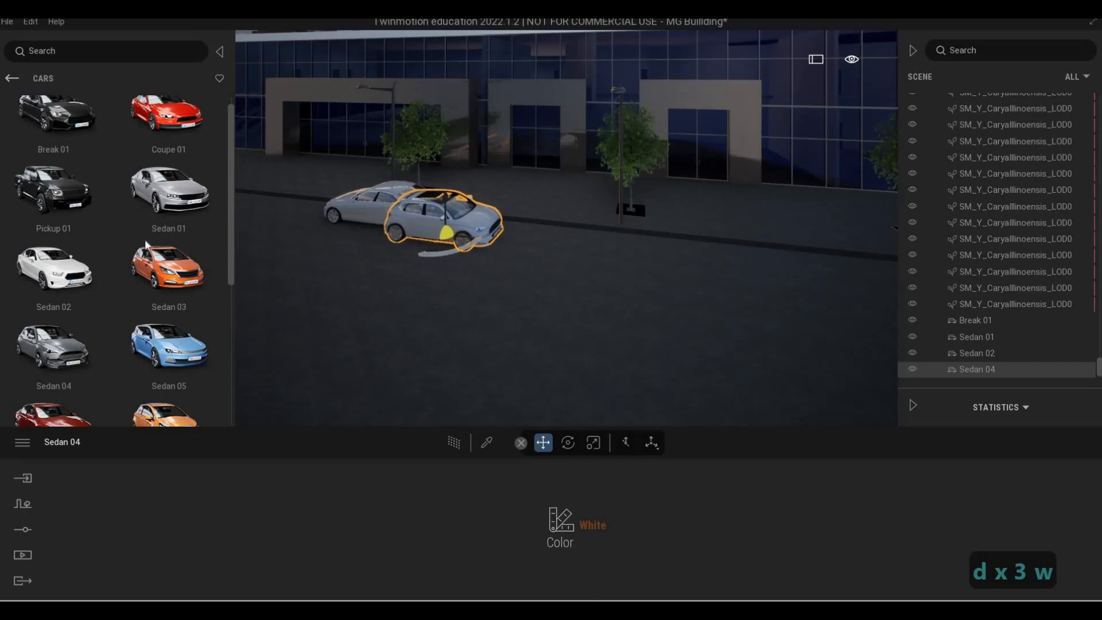
{"action": "key", "text": "Delete"}
Step: Place a Sedan 04 from the car library along the curb, with a small gap to Sedan 02
{"action": "mouse_move", "coordinate": [98, 333]}
{"action": "left_click_drag", "start_coordinate": [407, 214], "coordinate": [427, 180]}
{"action": "key", "text": "a"}
{"action": "key", "text": "a"}
{"action": "key", "text": "a"}
{"action": "key", "text": "a"}
{"action": "key", "text": "a"}
{"action": "key", "text": "a"}
{"action": "key", "text": "a"}
{"action": "key", "text": "a"}
{"action": "key", "text": "a"}
{"action": "key", "text": "a"}
{"action": "key", "text": "a"}
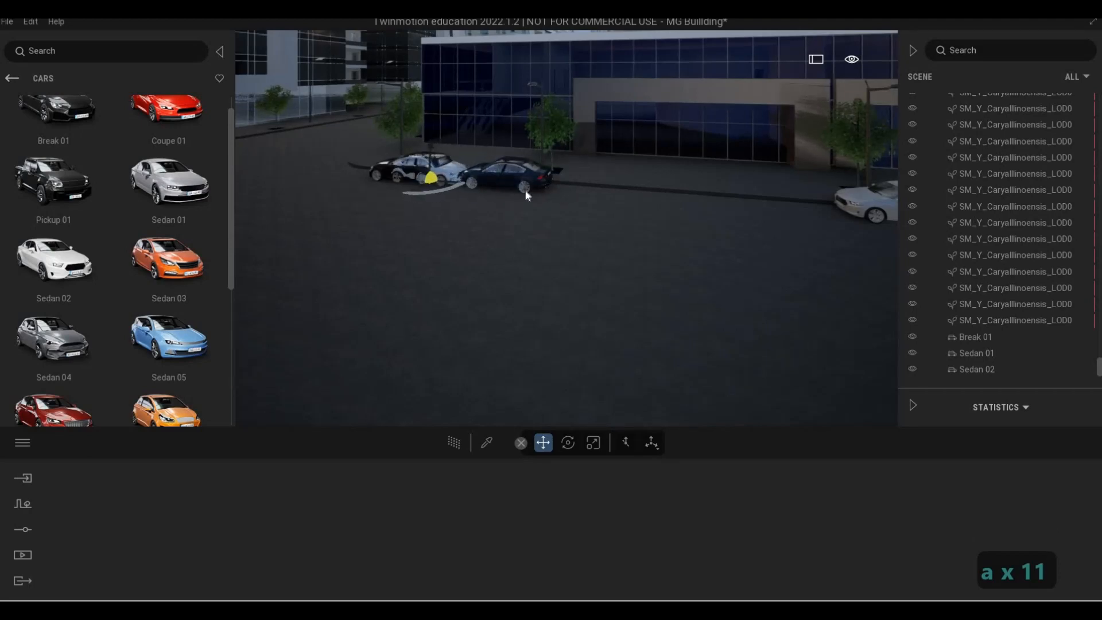
{"action": "key", "text": "d"}
{"action": "key", "text": "d"}
{"action": "key", "text": "d"}
{"action": "key", "text": "d"}
{"action": "key", "text": "d"}
{"action": "mouse_move", "coordinate": [620, 229]}
{"action": "left_mouse_down"}
{"action": "mouse_move", "coordinate": [623, 243]}
{"action": "mouse_move", "coordinate": [625, 230]}
{"action": "left_mouse_up"}
{"action": "key", "text": "Escape"}
{"action": "key", "text": "Escape"}
Step: Rotate the Sedan 04 by 180 degrees so it faces the same way as Sedan 02
{"action": "left_click", "coordinate": [621, 242]}
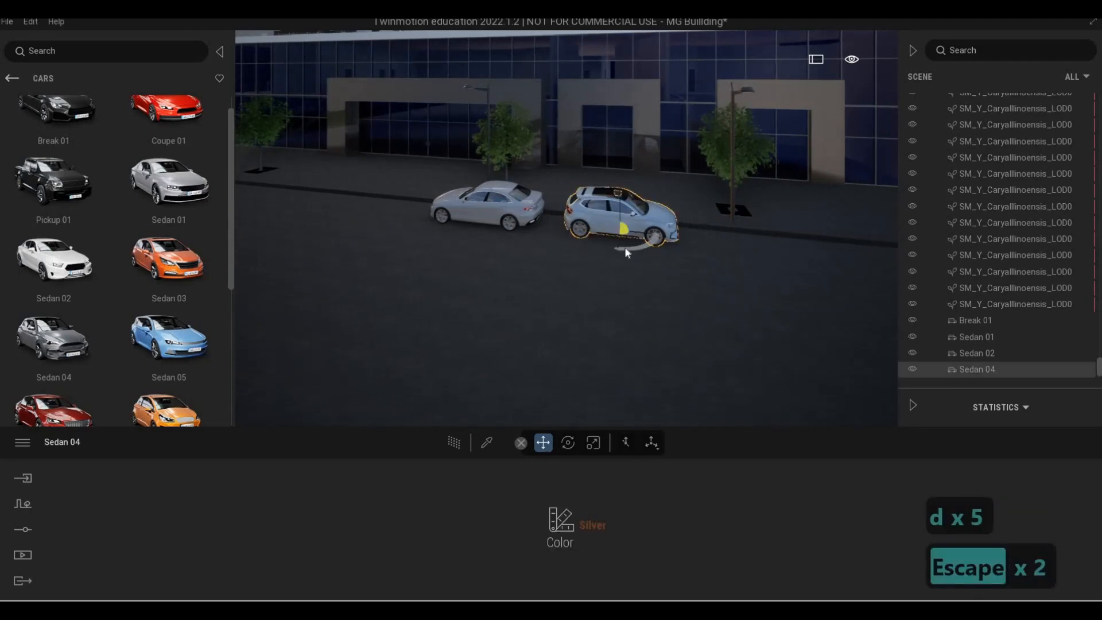
{"action": "type", "text": "180"}
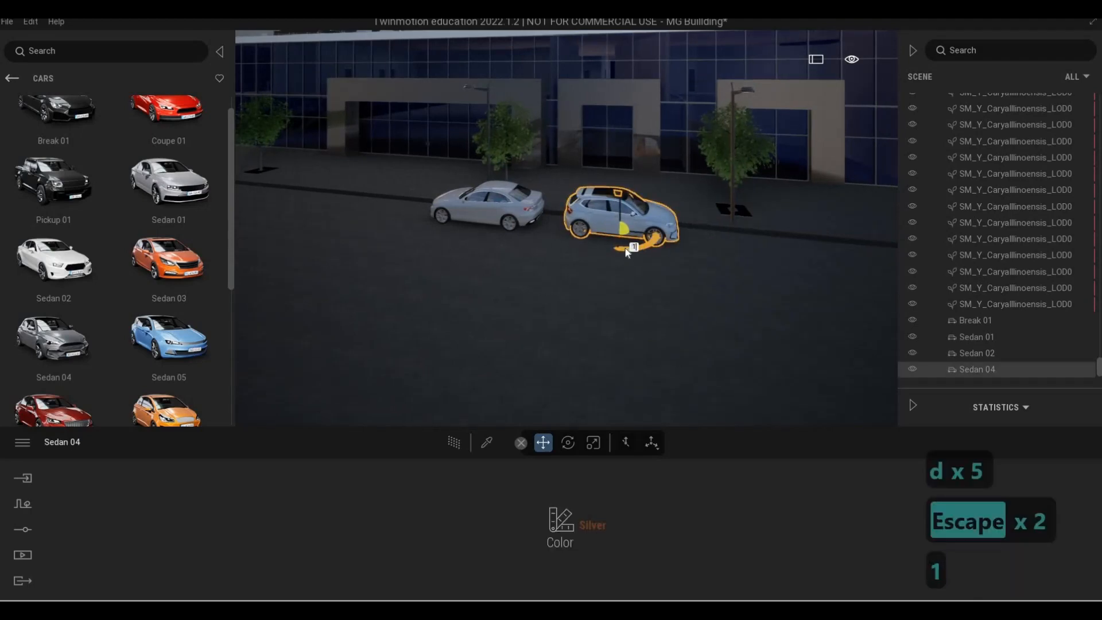
{"action": "key", "text": "Return"}
Step: Rotate the Sedan 04 slightly so it lines up with the curb, and deselect it
{"action": "key", "text": "d"}
{"action": "key", "text": "w"}
{"action": "key", "text": "d"}
{"action": "right_click_drag", "start_coordinate": [581, 271], "coordinate": [450, 226]}
{"action": "key", "text": "w"}
{"action": "key", "text": "d"}
{"action": "key", "text": "w"}
{"action": "key", "text": "a"}
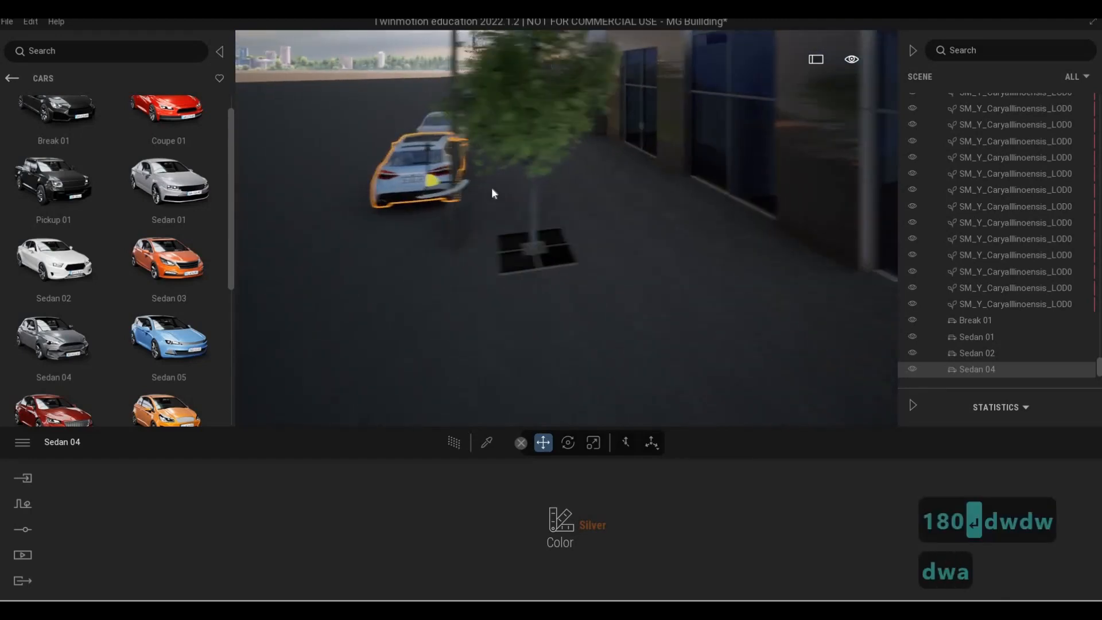
{"action": "key", "text": "d"}
{"action": "left_click", "coordinate": [518, 160]}
{"action": "key", "text": "a"}
{"action": "key", "text": "d"}
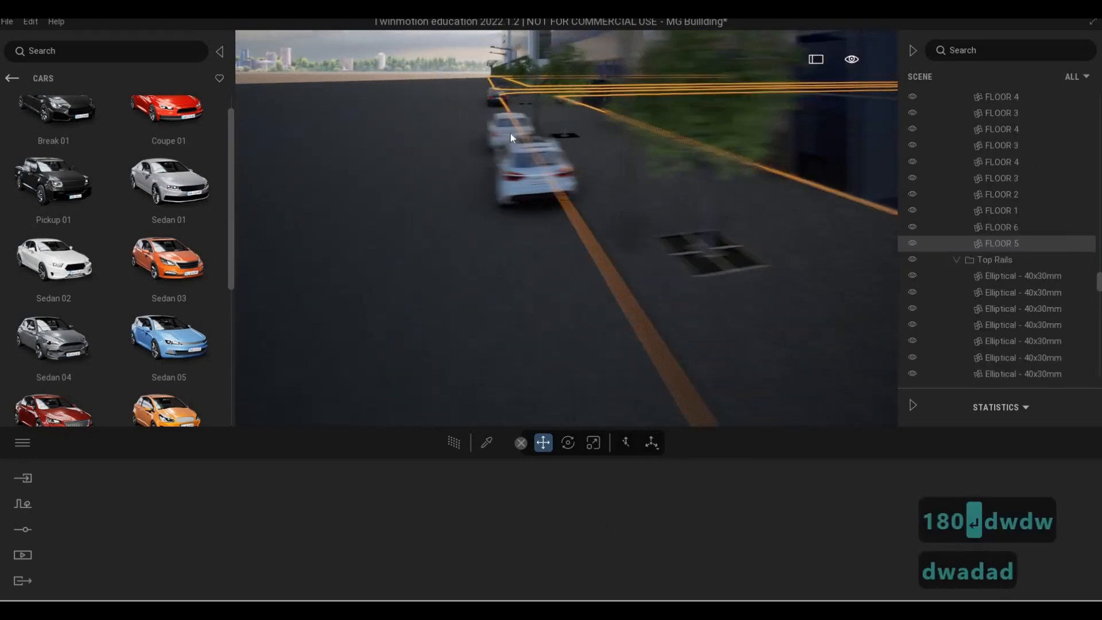
{"action": "key", "text": "a"}
{"action": "left_click", "coordinate": [527, 169]}
{"action": "left_click", "coordinate": [527, 179]}
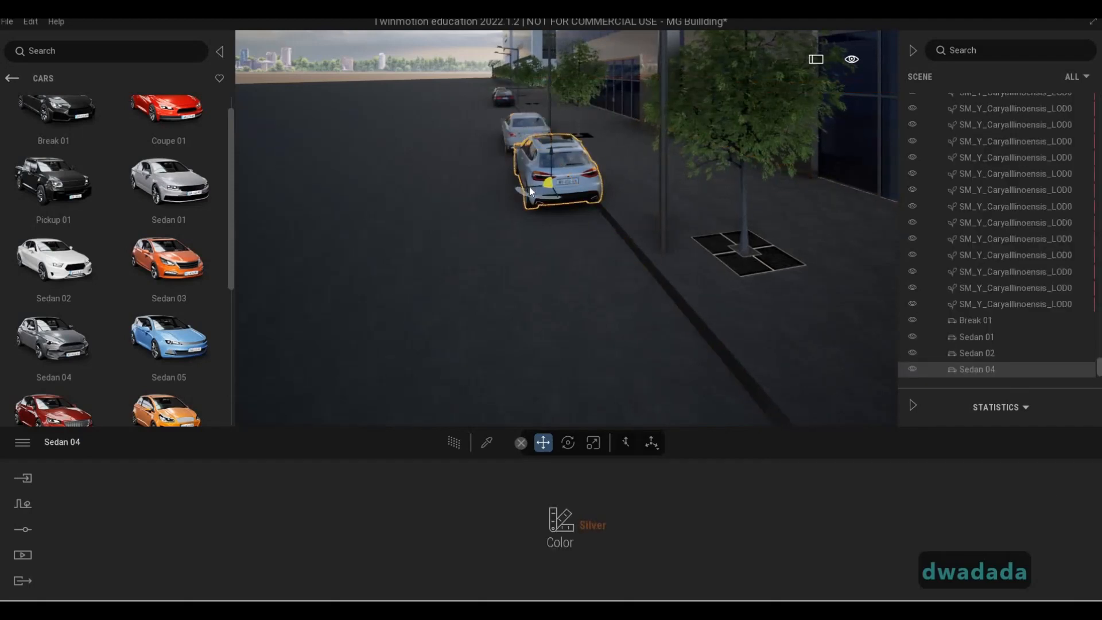
{"action": "left_click_drag", "start_coordinate": [526, 187], "coordinate": [523, 186]}
{"action": "key", "text": "a"}
{"action": "key", "text": "a"}
{"action": "key", "text": "a"}
{"action": "key", "text": "a"}
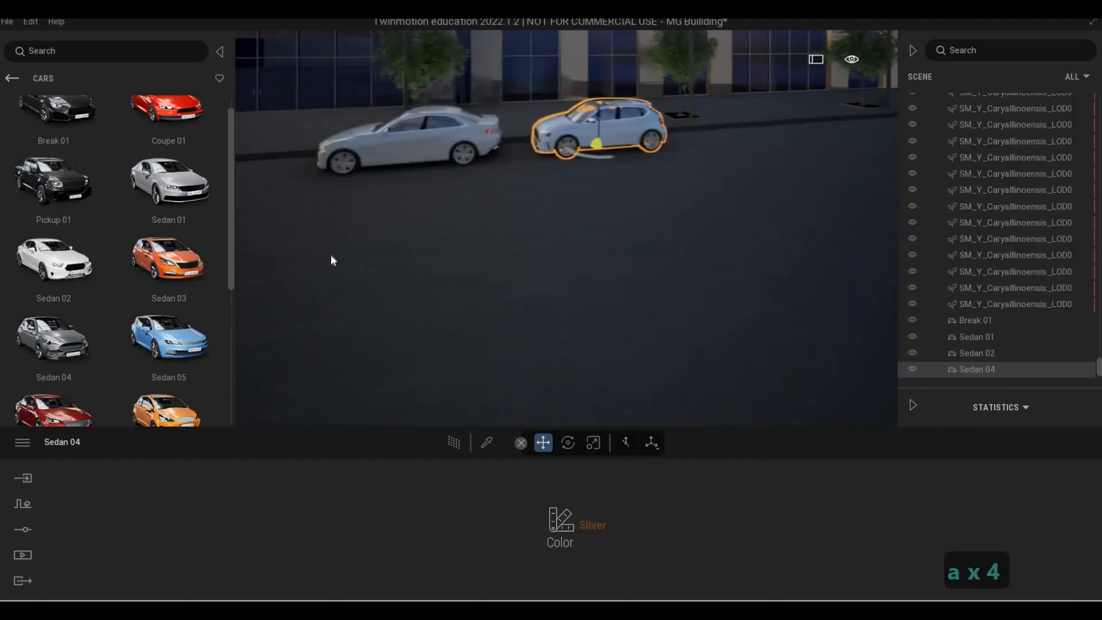
{"action": "key", "text": "Escape"}
{"action": "key", "text": "Escape"}
Step: Place a Sedan 06 along the curb behind Sedan 04 and rotate it 180 degrees
{"action": "key", "text": "s"}
{"action": "key", "text": "d"}
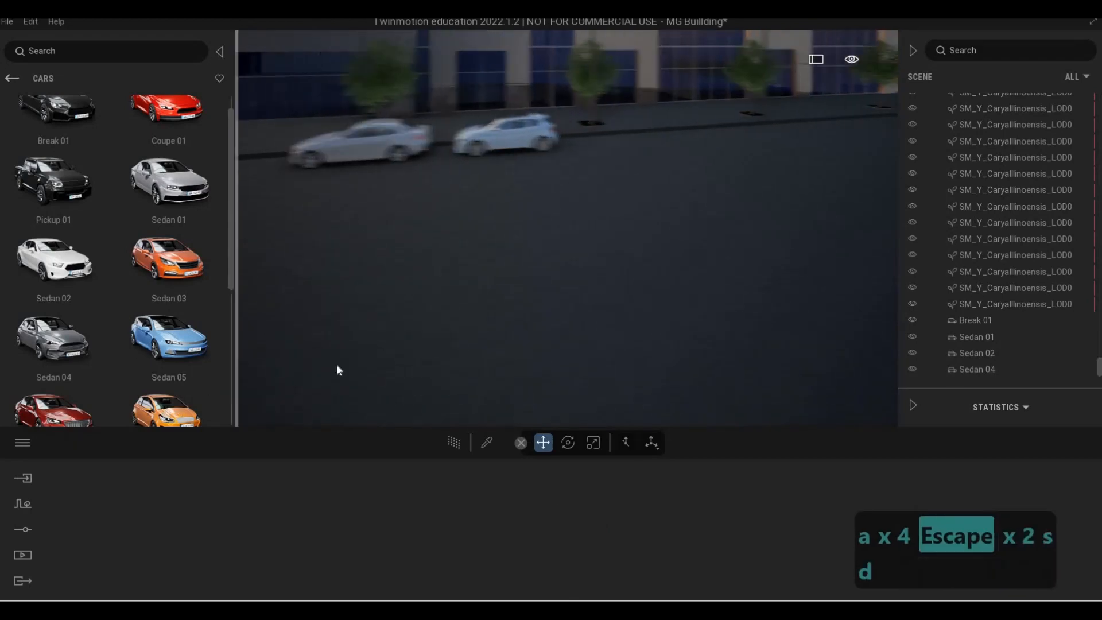
{"action": "key", "text": "w"}
{"action": "key", "text": "w"}
{"action": "key", "text": "a"}
{"action": "key", "text": "q"}
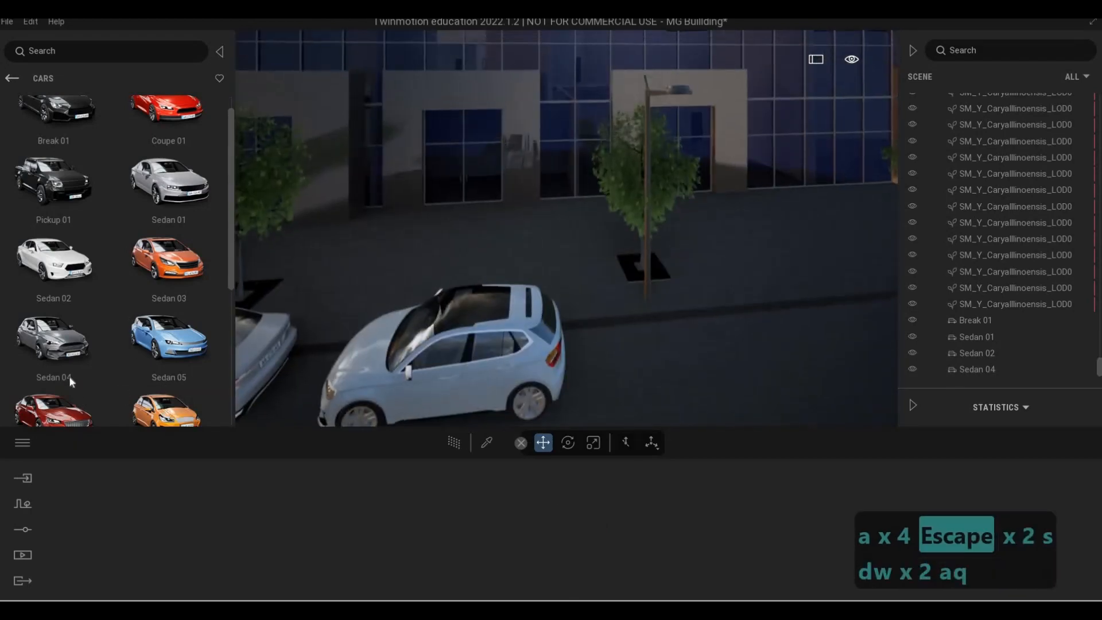
{"action": "scroll", "coordinate": [69, 378], "scroll_direction": "down", "scroll_amount": 1}
{"action": "left_click_drag", "start_coordinate": [628, 380], "coordinate": [660, 290]}
{"action": "key", "text": "s"}
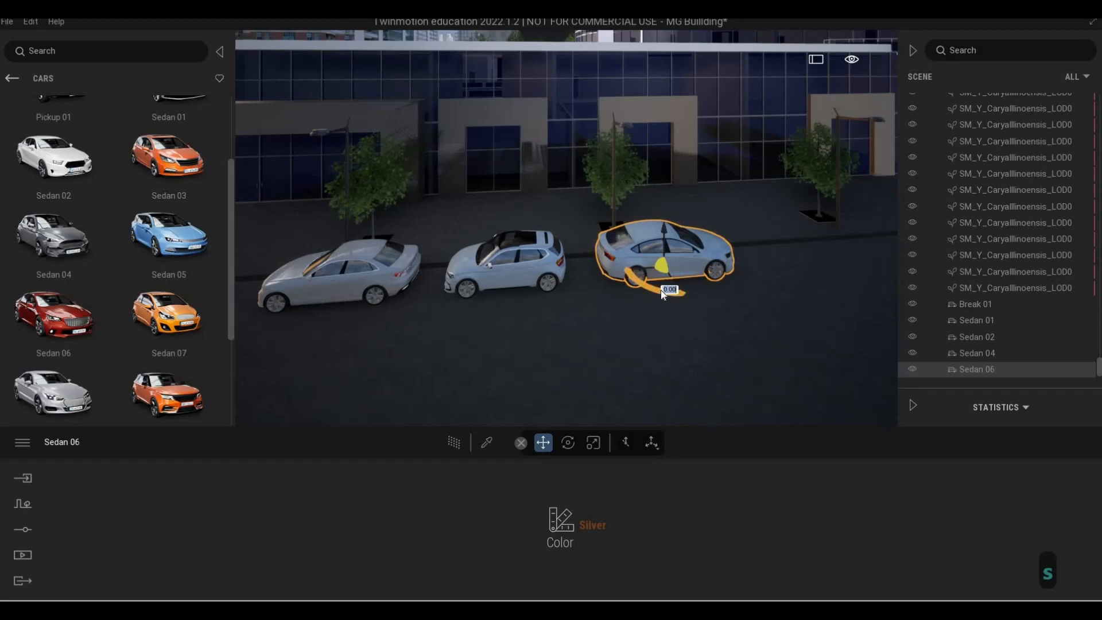
{"action": "type", "text": "180"}
{"action": "key", "text": "Return"}
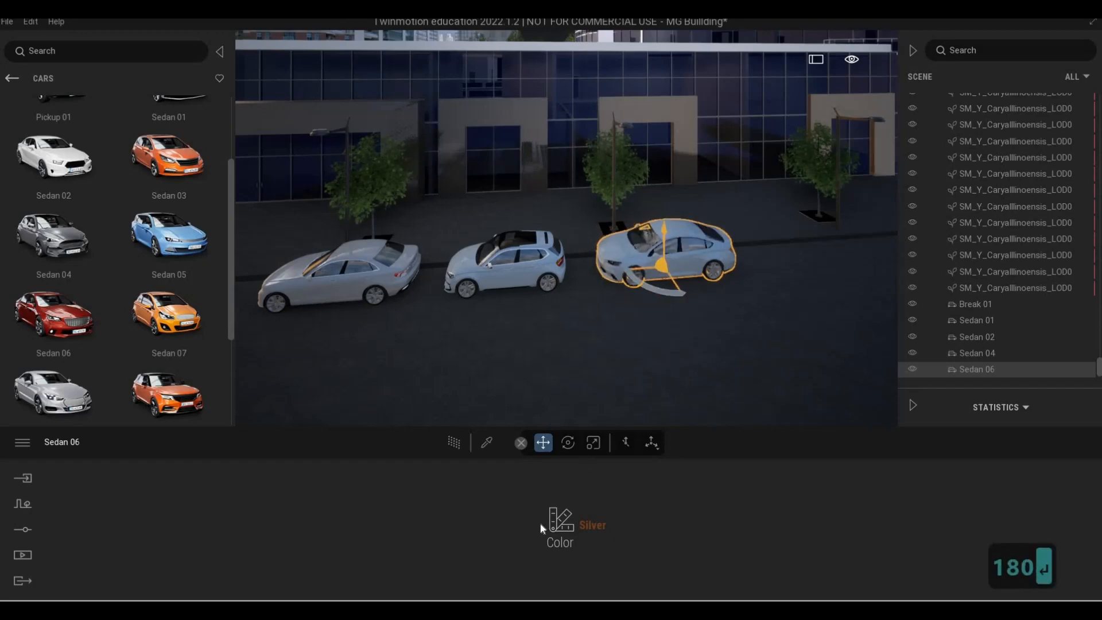
Step: Change the color of the Sedan 06 to Vivid red and deselect it
{"action": "left_click", "coordinate": [544, 524]}
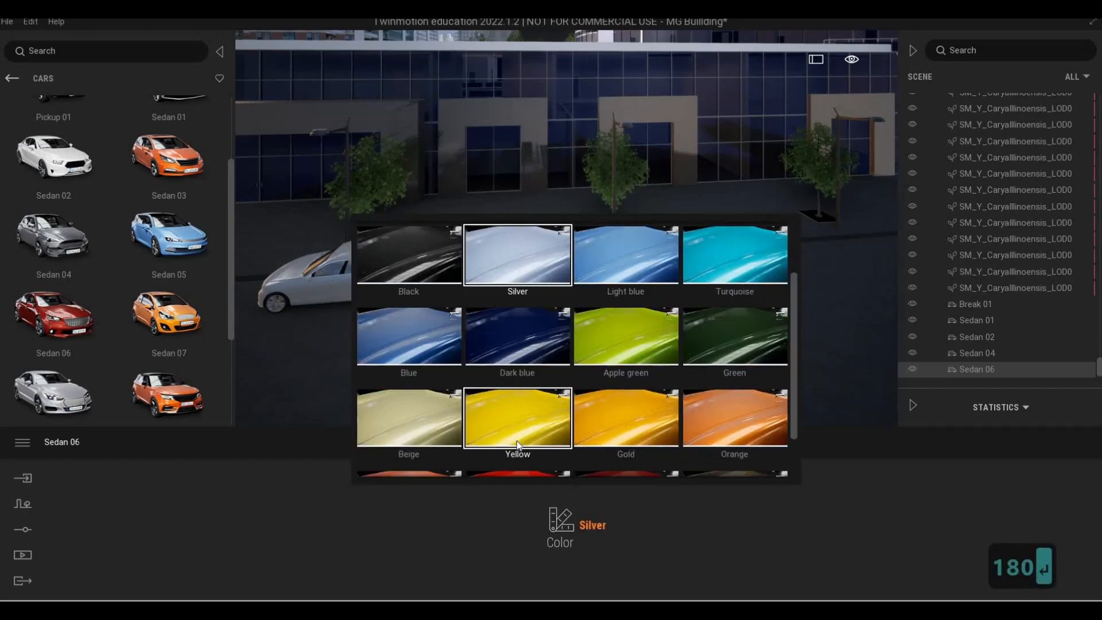
{"action": "scroll", "coordinate": [680, 383], "scroll_direction": "down", "scroll_amount": 1}
{"action": "left_click", "coordinate": [516, 447]}
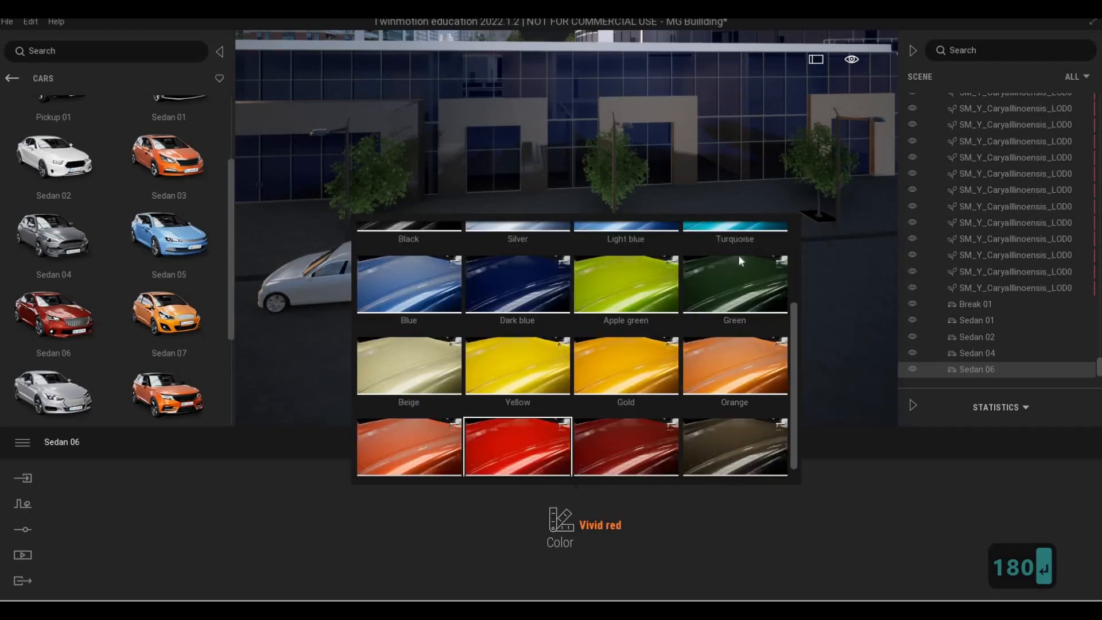
{"action": "key", "text": "Escape"}
Step: Try Apple green as the color of the Sedan 01 parked farther down the street
{"action": "key", "text": "a"}
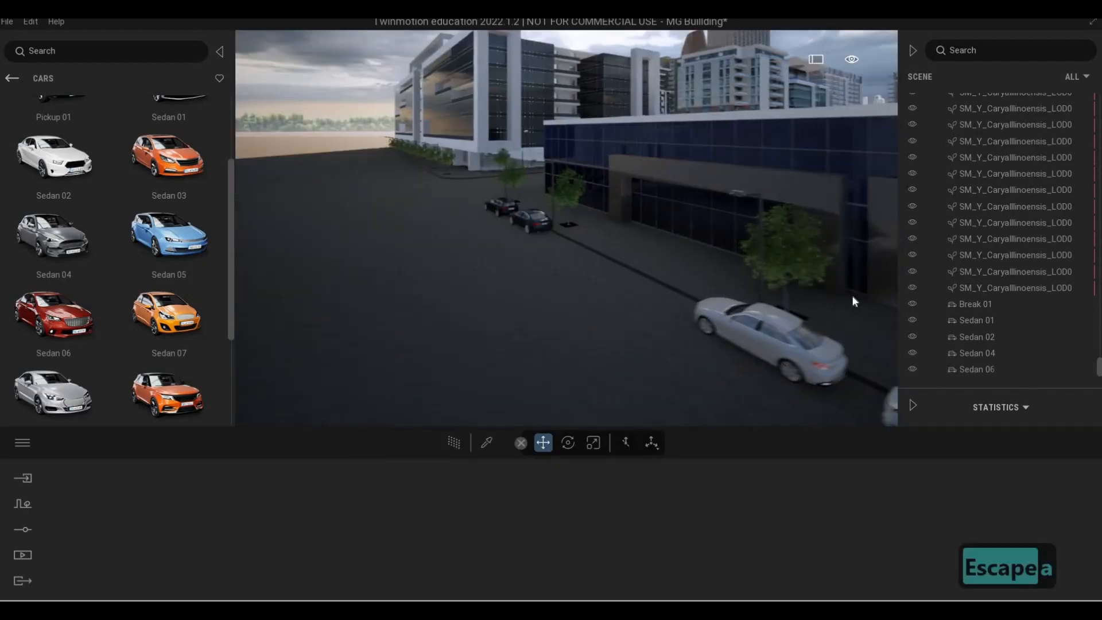
{"action": "left_click", "coordinate": [568, 224]}
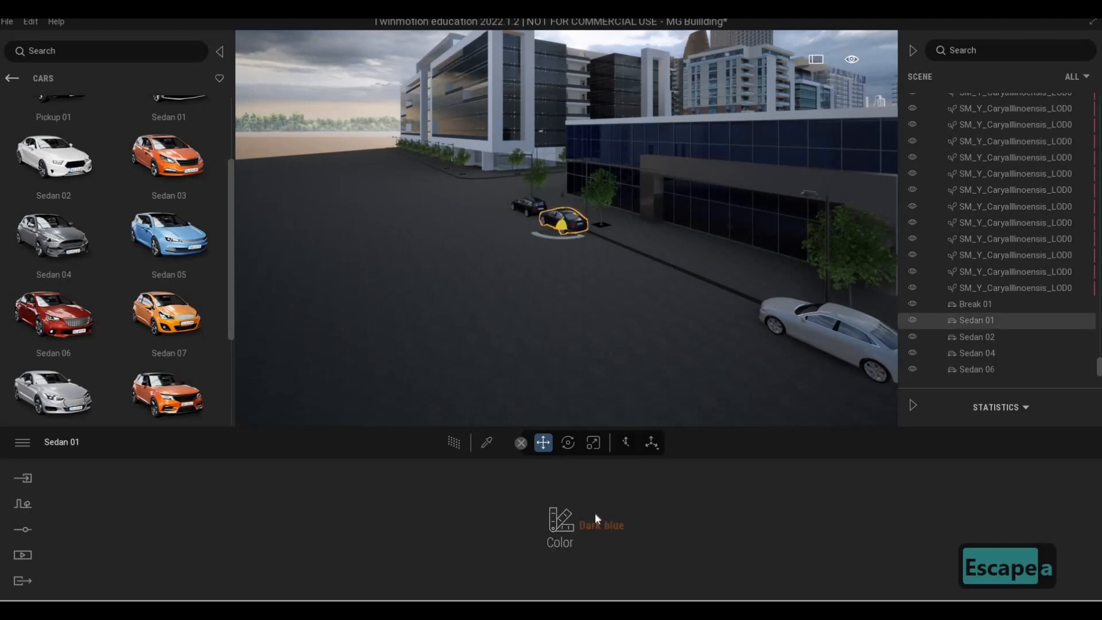
{"action": "left_click", "coordinate": [596, 520]}
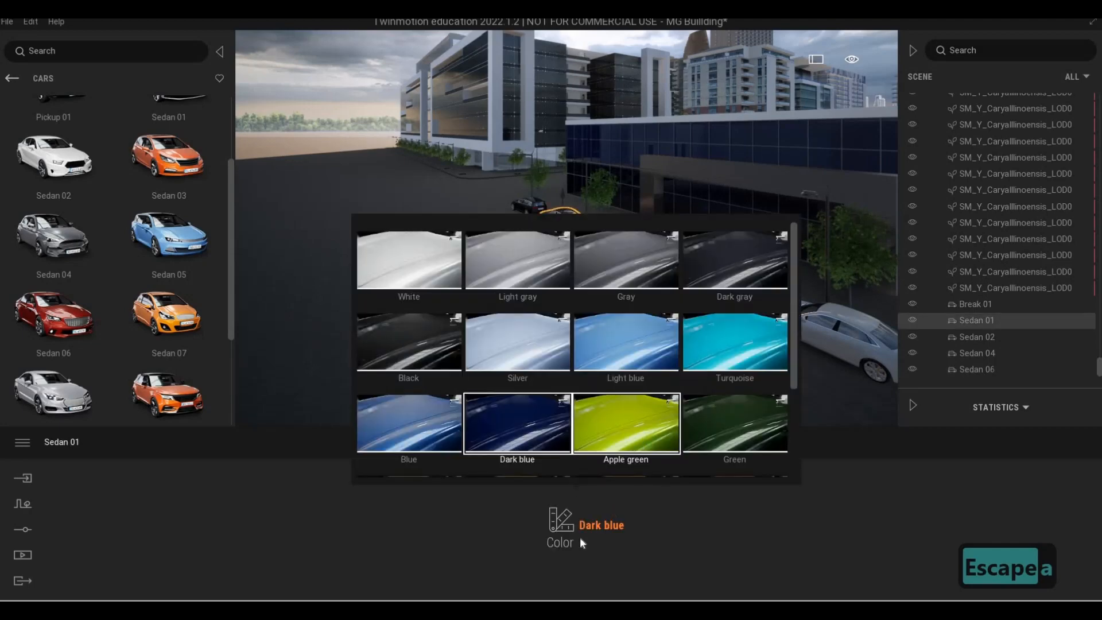
{"action": "left_click", "coordinate": [625, 423]}
{"action": "key", "text": "Escape"}
{"action": "key", "text": "Escape"}
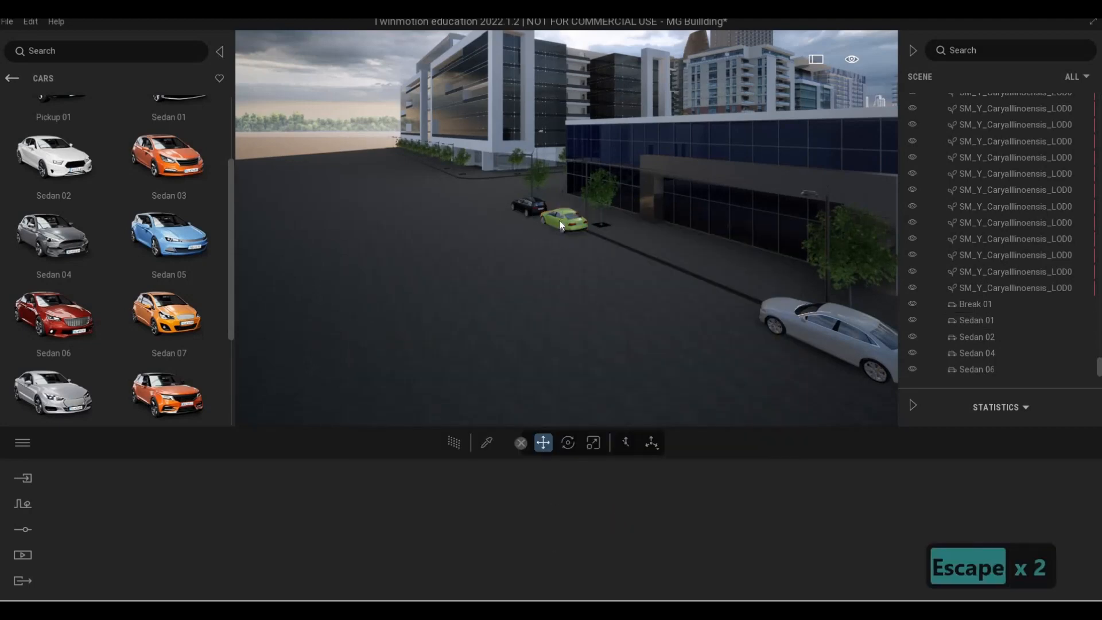
Step: Reselect the Sedan 01 and set its color to Gray
{"action": "key", "text": "ctrl+z"}
{"action": "left_click", "coordinate": [559, 519]}
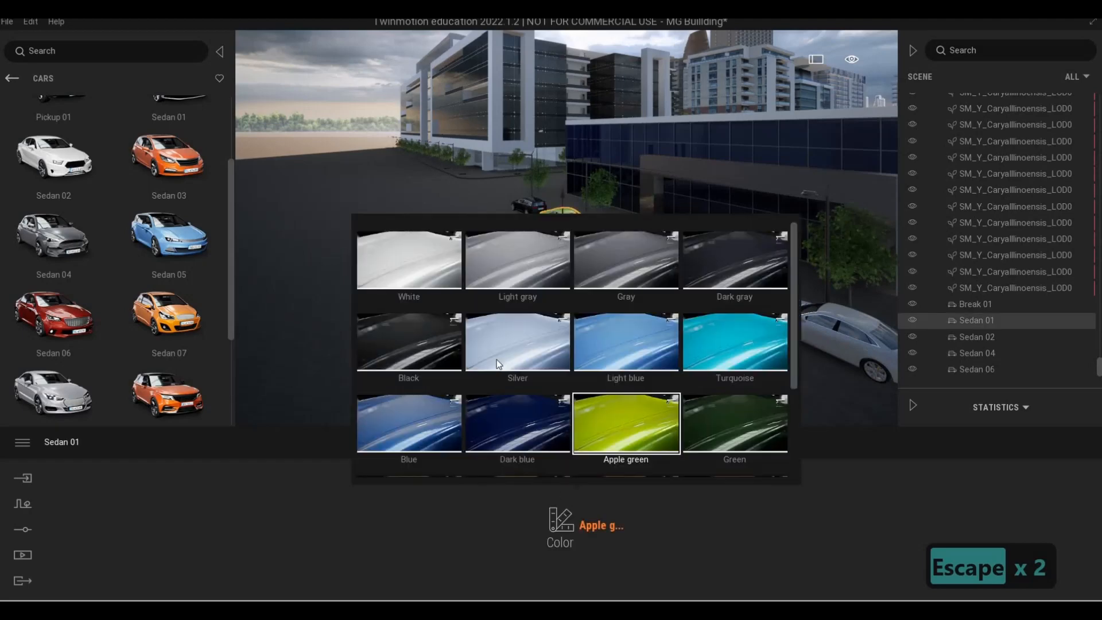
{"action": "scroll", "coordinate": [497, 359], "scroll_direction": "down", "scroll_amount": 1}
{"action": "scroll", "coordinate": [573, 327], "scroll_direction": "up", "scroll_amount": 1}
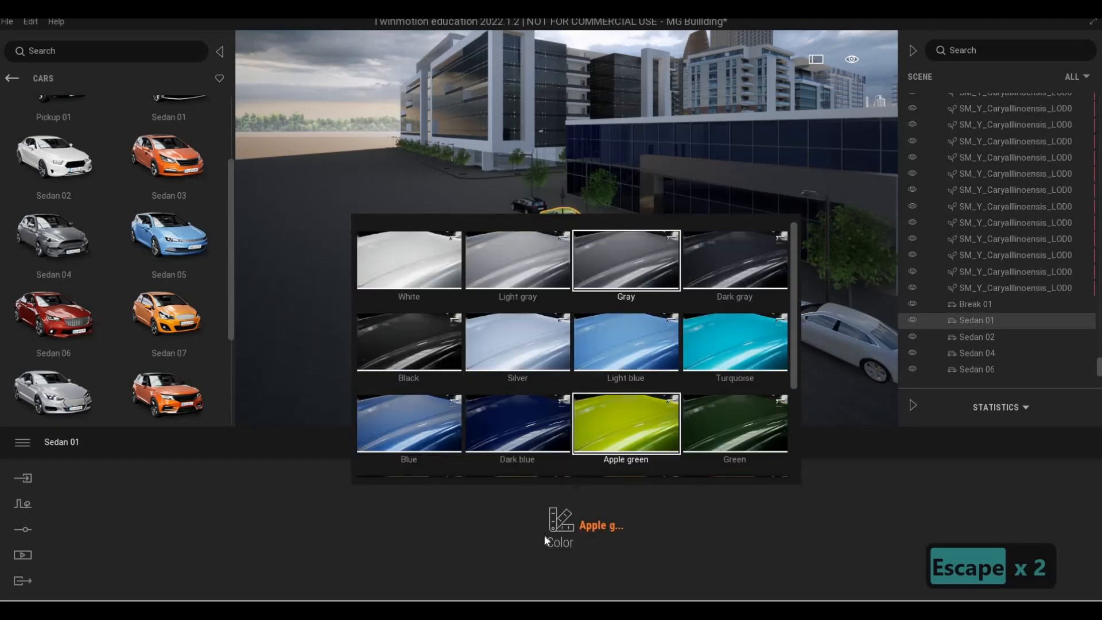
{"action": "left_click", "coordinate": [613, 261]}
{"action": "key", "text": "Escape"}
{"action": "key", "text": "Escape"}
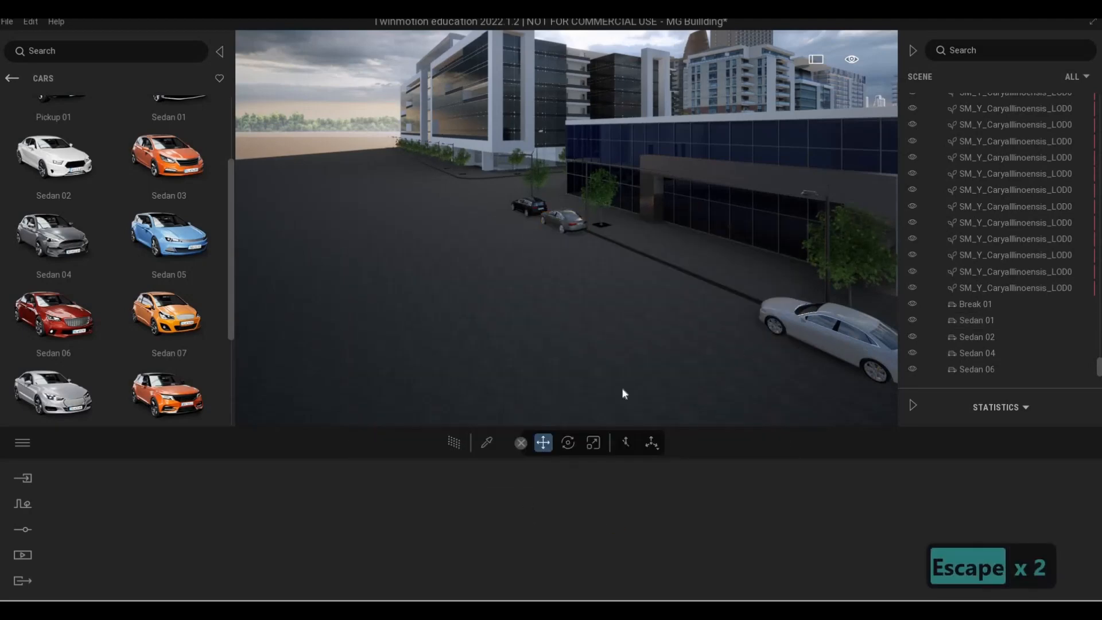
Step: Change the color of the Sedan 02 parked in front of Sedan 04 to Blue
{"action": "left_click", "coordinate": [835, 344]}
{"action": "right_click_drag", "start_coordinate": [611, 246], "coordinate": [355, 425]}
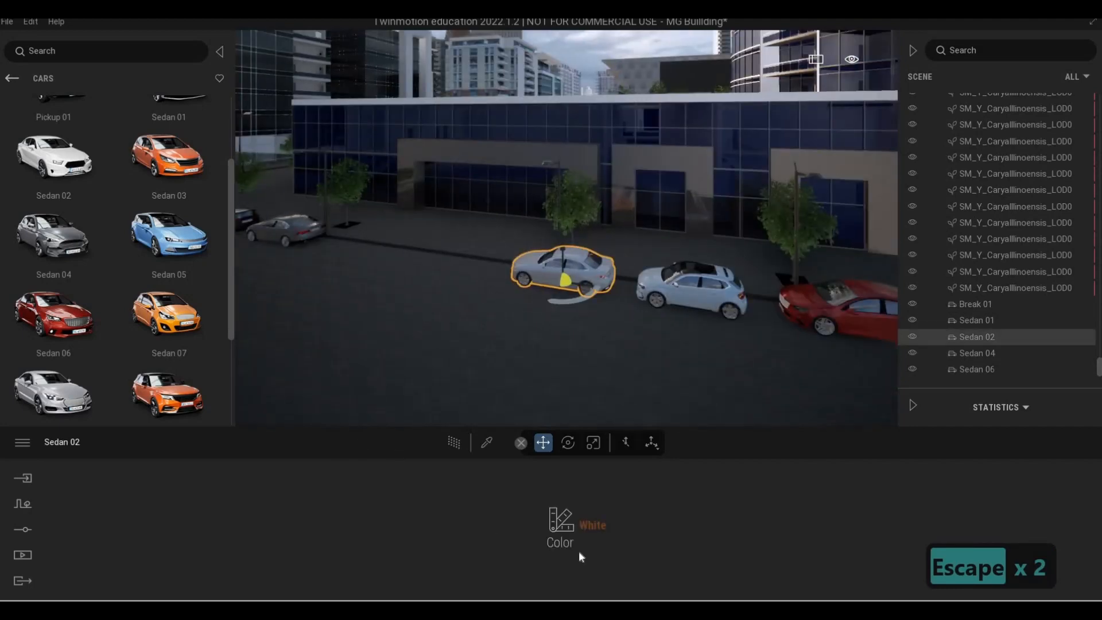
{"action": "scroll", "coordinate": [429, 376], "scroll_direction": "down", "scroll_amount": 2}
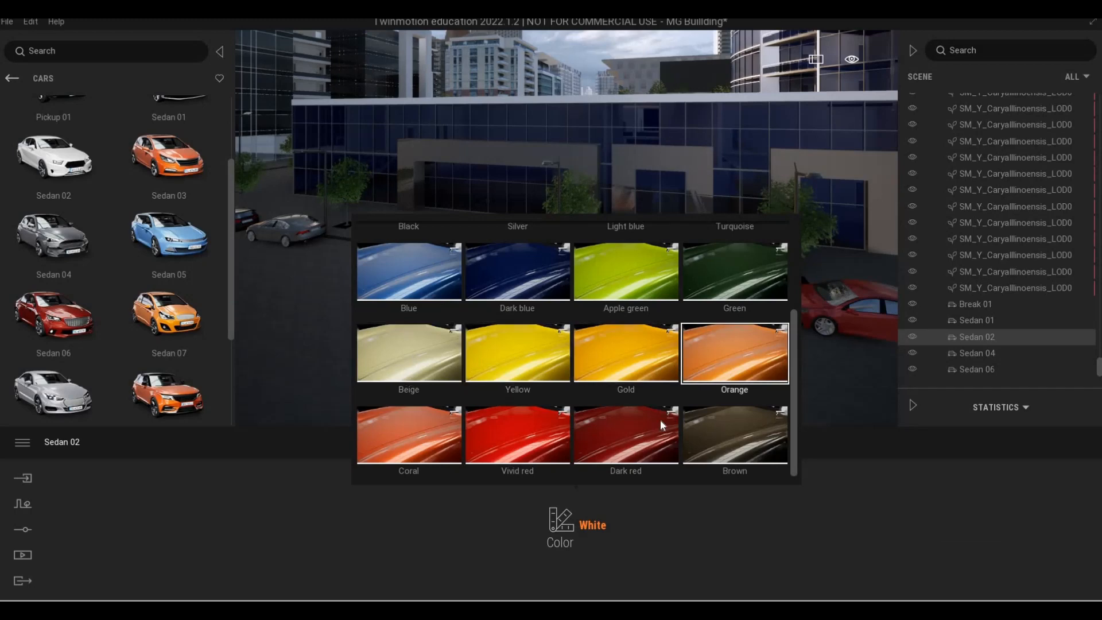
{"action": "scroll", "coordinate": [431, 364], "scroll_direction": "up", "scroll_amount": 1}
{"action": "left_click", "coordinate": [431, 363]}
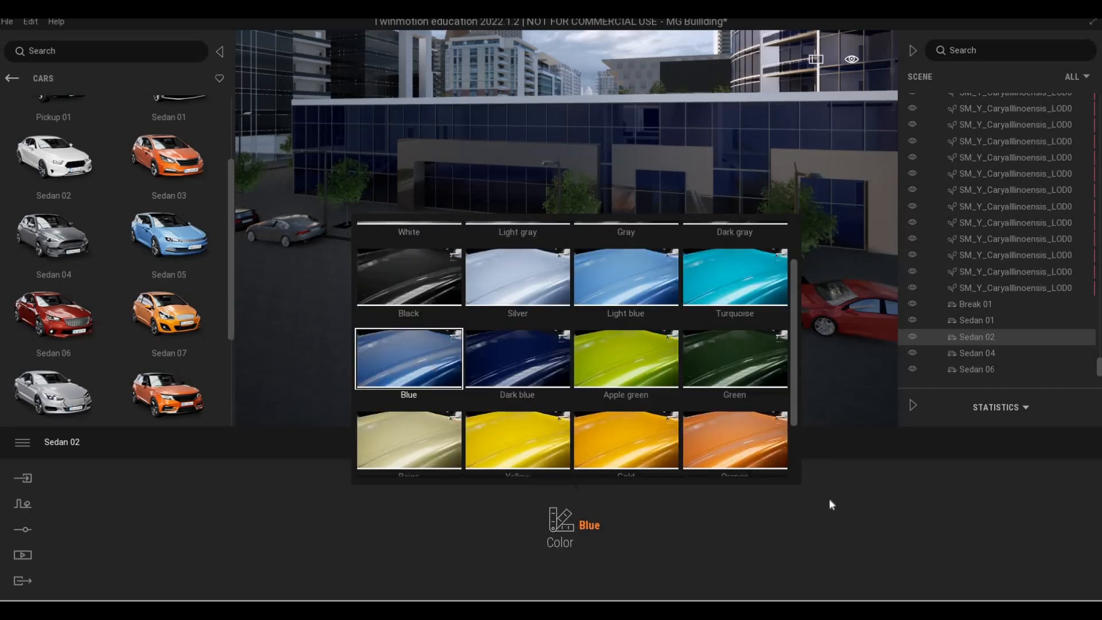
{"action": "key", "text": "Escape"}
{"action": "key", "text": "Escape"}
Step: Place another Sedan 06 along the curb behind the red one and rotate it 180 degrees
{"action": "key", "text": "d"}
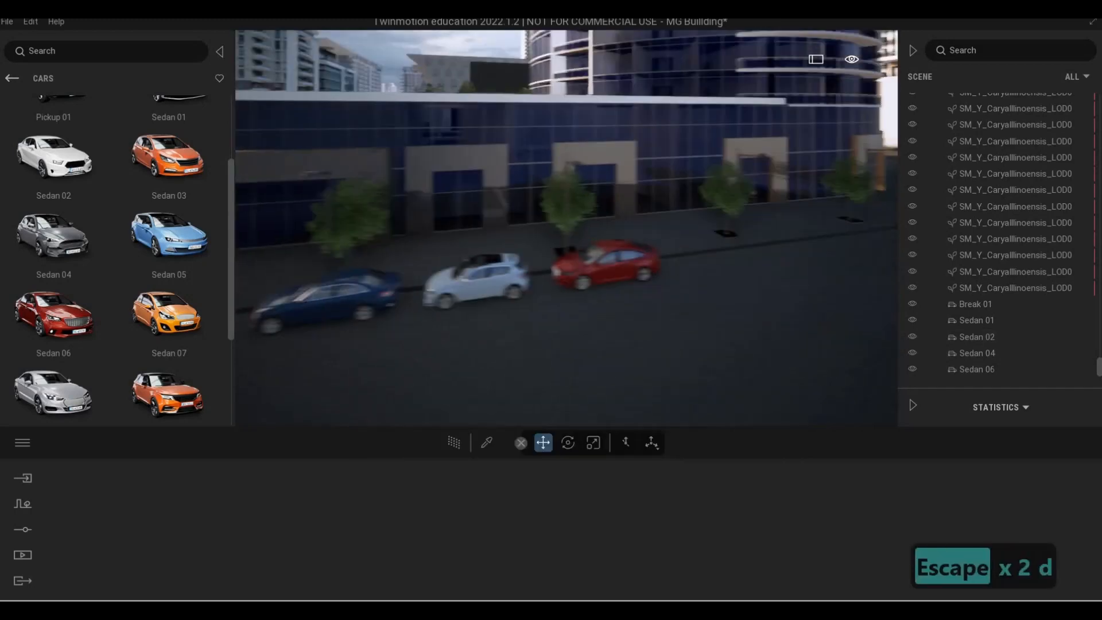
{"action": "key", "text": "w"}
{"action": "key", "text": "e"}
{"action": "key", "text": "d"}
{"action": "key", "text": "d"}
{"action": "key", "text": "d"}
{"action": "right_click_drag", "start_coordinate": [594, 339], "coordinate": [516, 337]}
{"action": "key", "text": "q"}
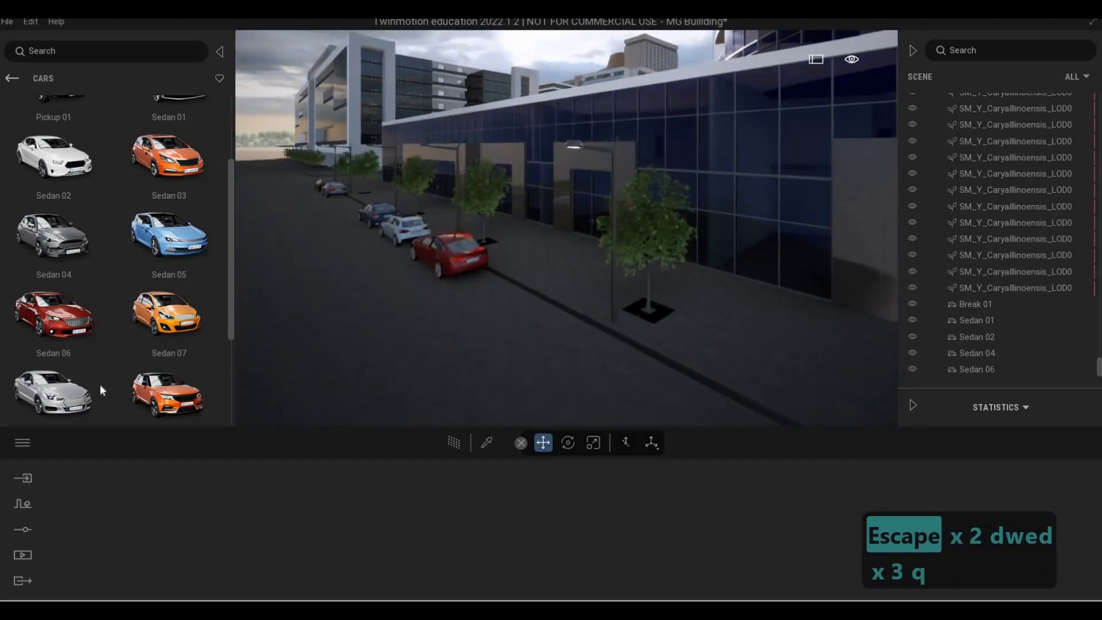
{"action": "key", "text": "s"}
{"action": "scroll", "coordinate": [69, 310], "scroll_direction": "down", "scroll_amount": 1}
{"action": "left_click_drag", "start_coordinate": [70, 281], "coordinate": [543, 312]}
{"action": "left_click", "coordinate": [543, 313]}
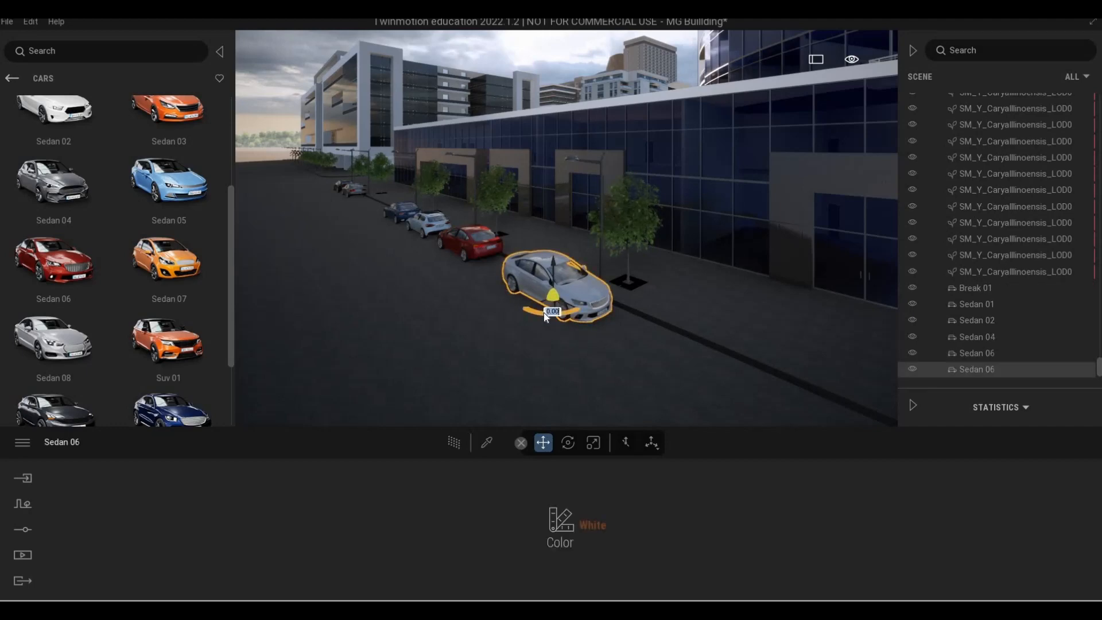
{"action": "type", "text": "180"}
{"action": "key", "text": "Return"}
Step: Set the color of the newly placed Sedan 06 to Dark red
{"action": "left_click", "coordinate": [583, 525]}
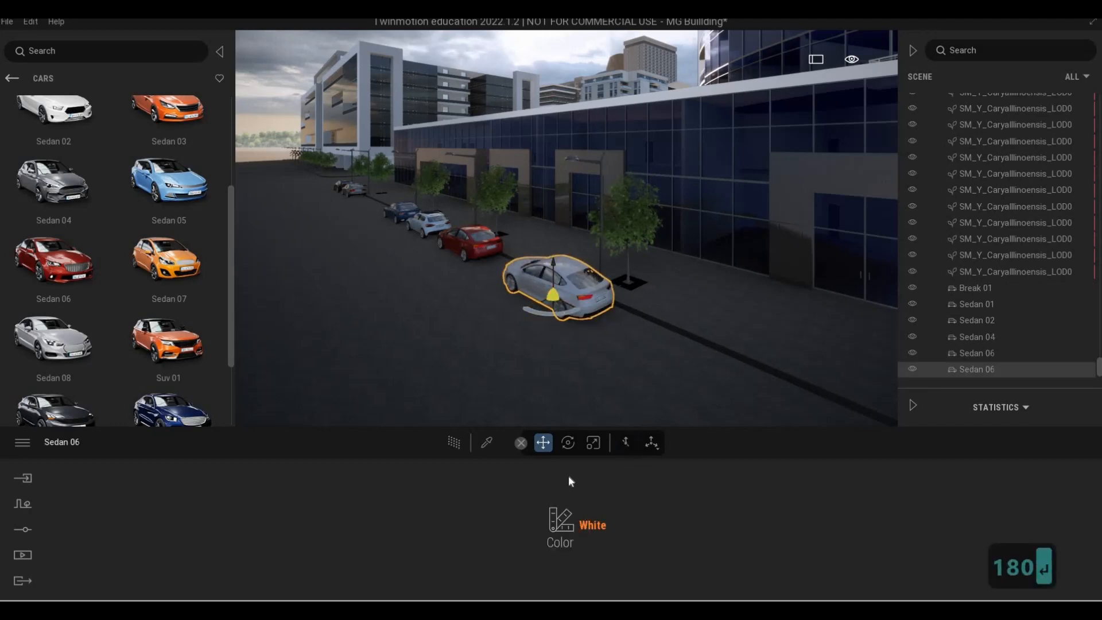
{"action": "scroll", "coordinate": [631, 436], "scroll_direction": "down", "scroll_amount": 3}
{"action": "scroll", "coordinate": [628, 446], "scroll_direction": "down", "scroll_amount": 2}
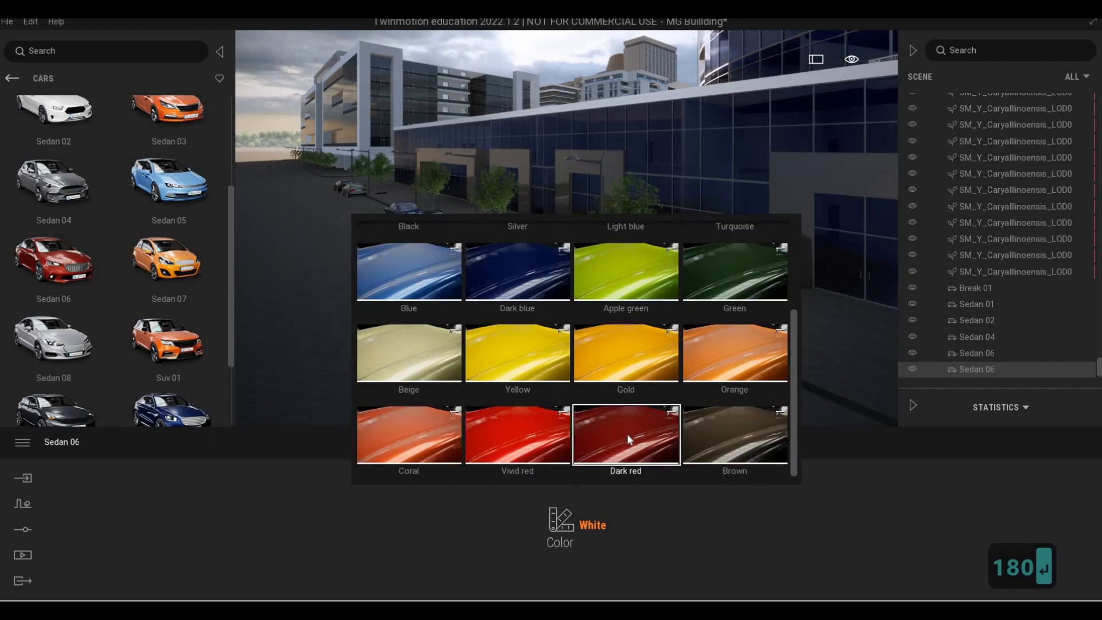
{"action": "left_click", "coordinate": [616, 410]}
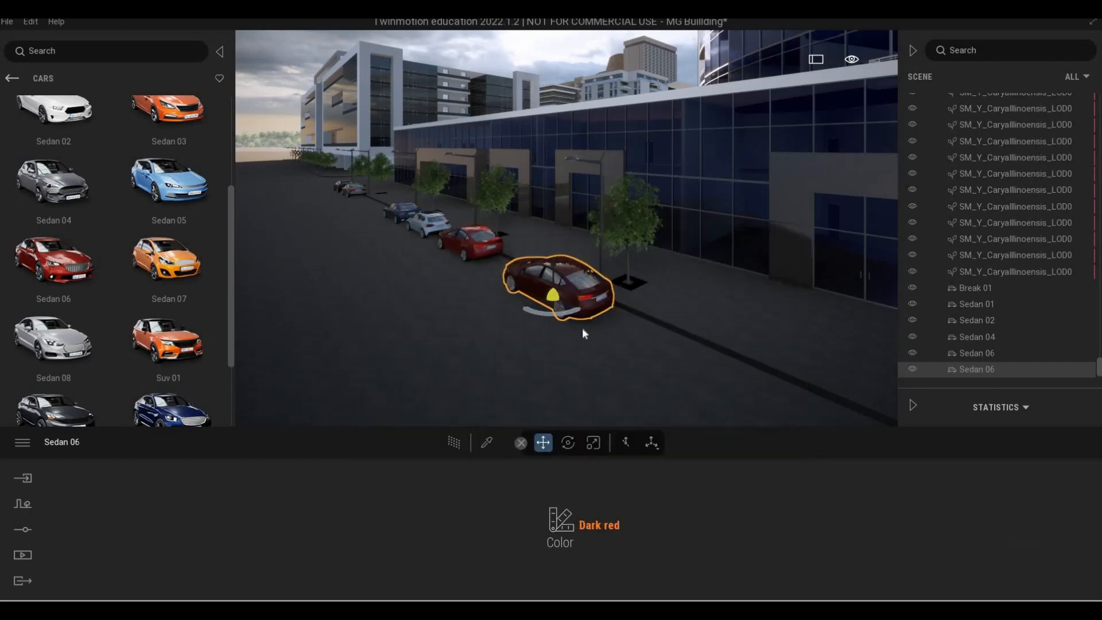
Step: Move the dark red Sedan 06 farther back along the curb from the red car and deselect it
{"action": "key", "text": "Escape"}
{"action": "key", "text": "Escape"}
{"action": "left_click", "coordinate": [566, 291]}
{"action": "left_click", "coordinate": [551, 300]}
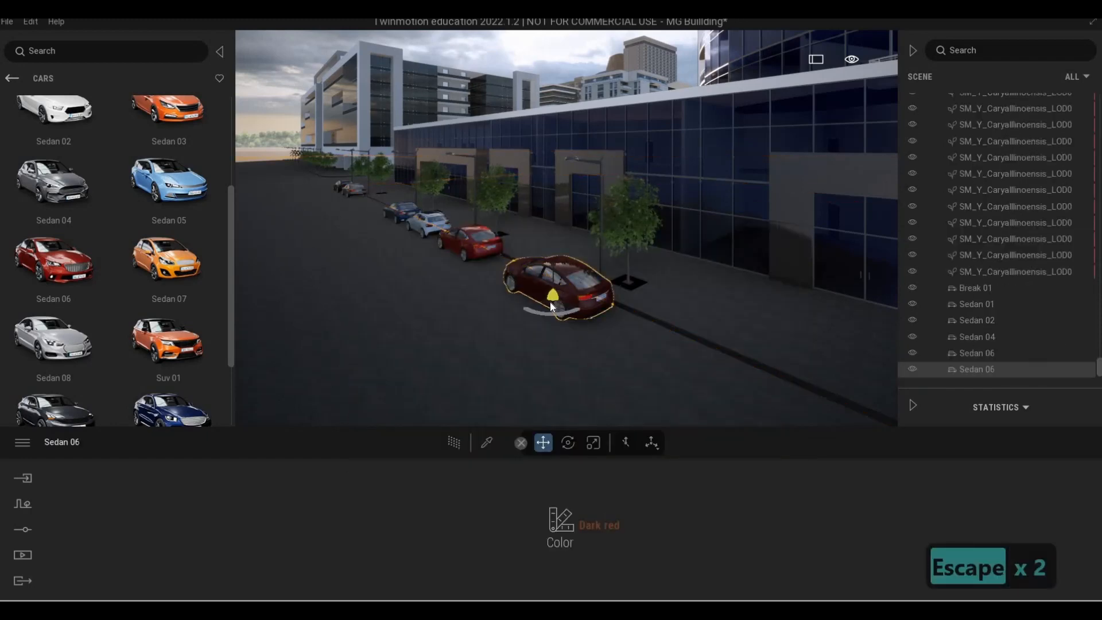
{"action": "left_click_drag", "start_coordinate": [590, 329], "coordinate": [591, 324]}
{"action": "key", "text": "Escape"}
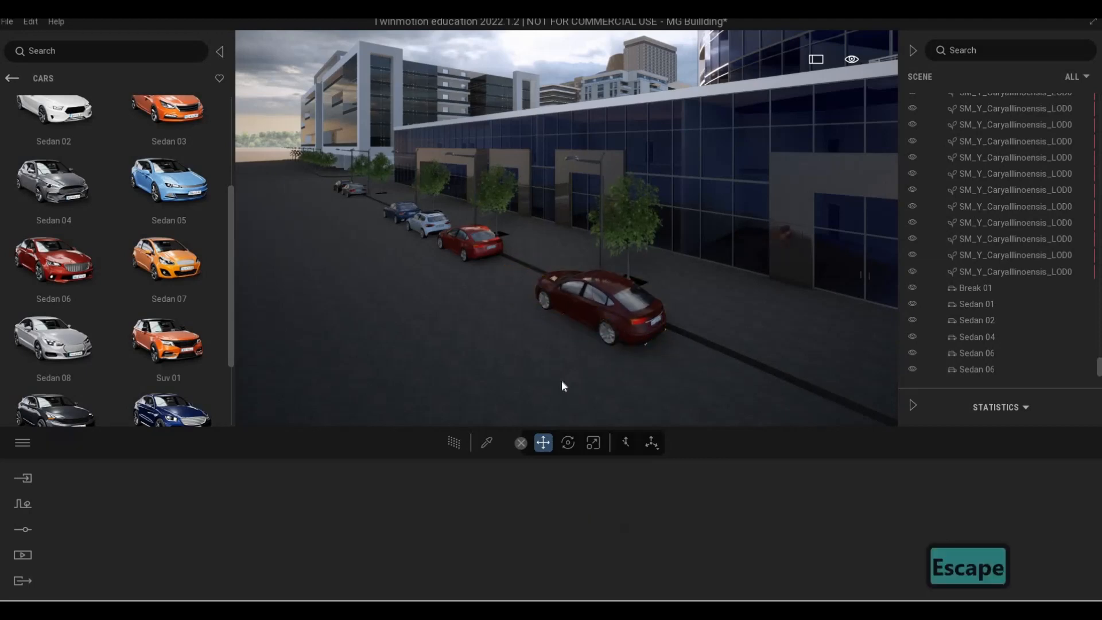
Step: Place a Suv 03 along the curb behind the dark red Sedan 06 and rotate it 180 degrees
{"action": "key", "text": "a"}
{"action": "key", "text": "e"}
{"action": "key", "text": "s"}
{"action": "scroll", "coordinate": [163, 358], "scroll_direction": "down", "scroll_amount": 1}
{"action": "left_click_drag", "start_coordinate": [163, 358], "coordinate": [678, 273]}
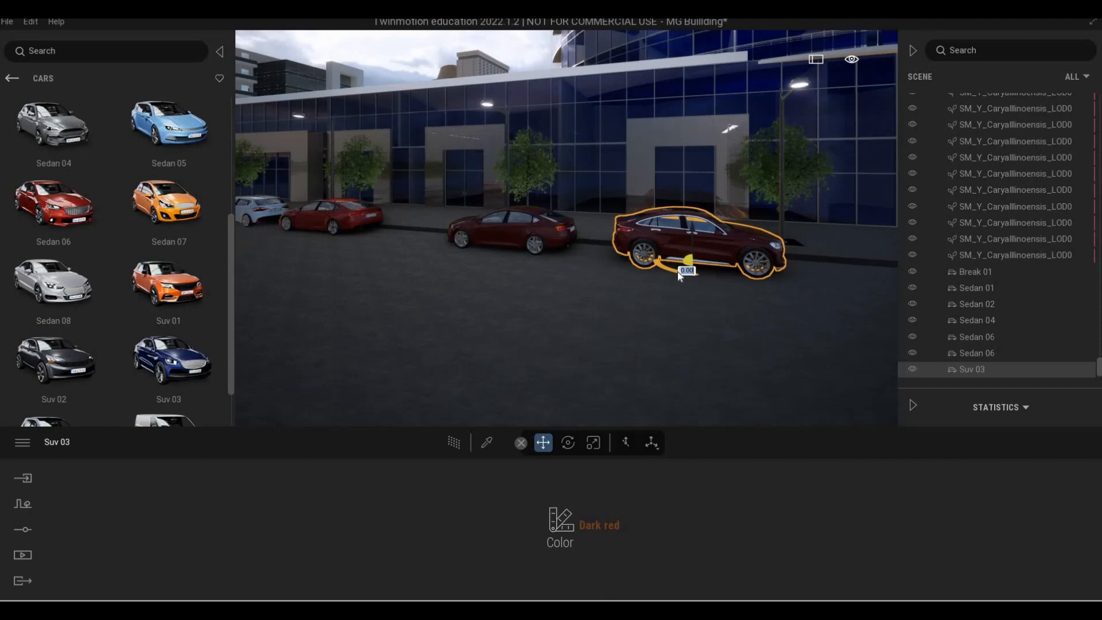
{"action": "type", "text": "180"}
{"action": "key", "text": "Return"}
Step: Set the color of the newly placed Suv 03 to Brown and clear the selection
{"action": "scroll", "coordinate": [90, 374], "scroll_direction": "down", "scroll_amount": 1}
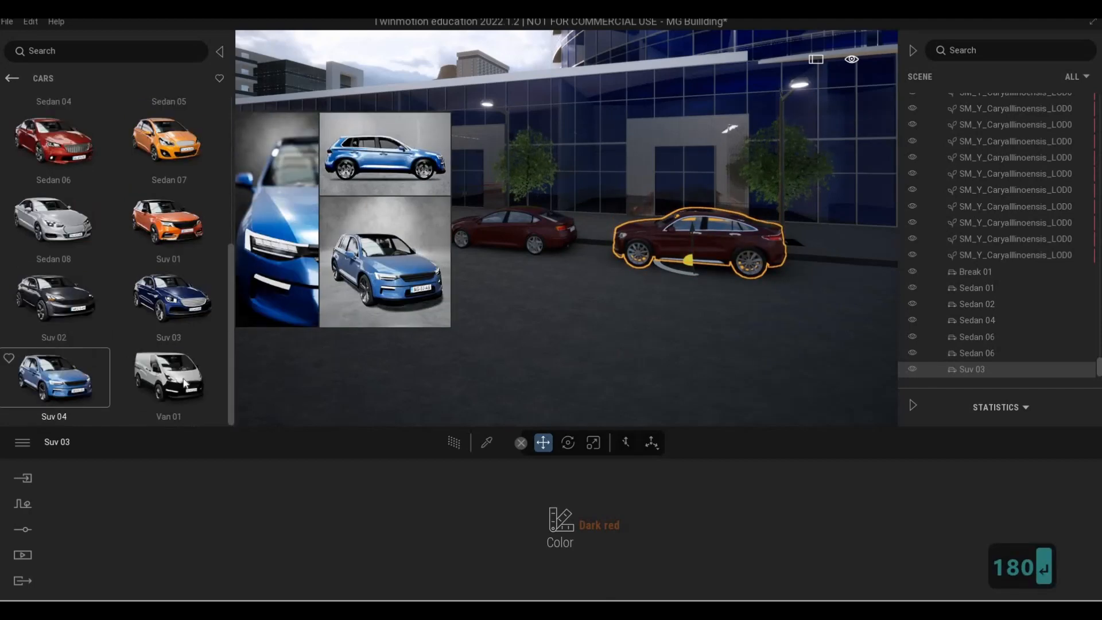
{"action": "left_click", "coordinate": [600, 536]}
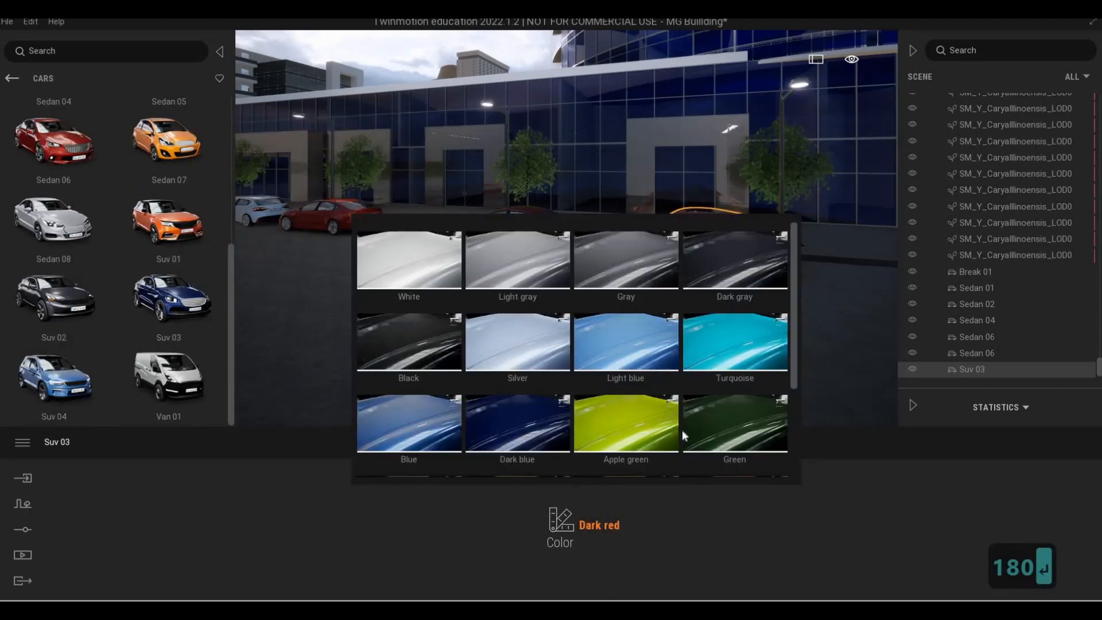
{"action": "scroll", "coordinate": [683, 435], "scroll_direction": "down", "scroll_amount": 3}
{"action": "left_click", "coordinate": [735, 434]}
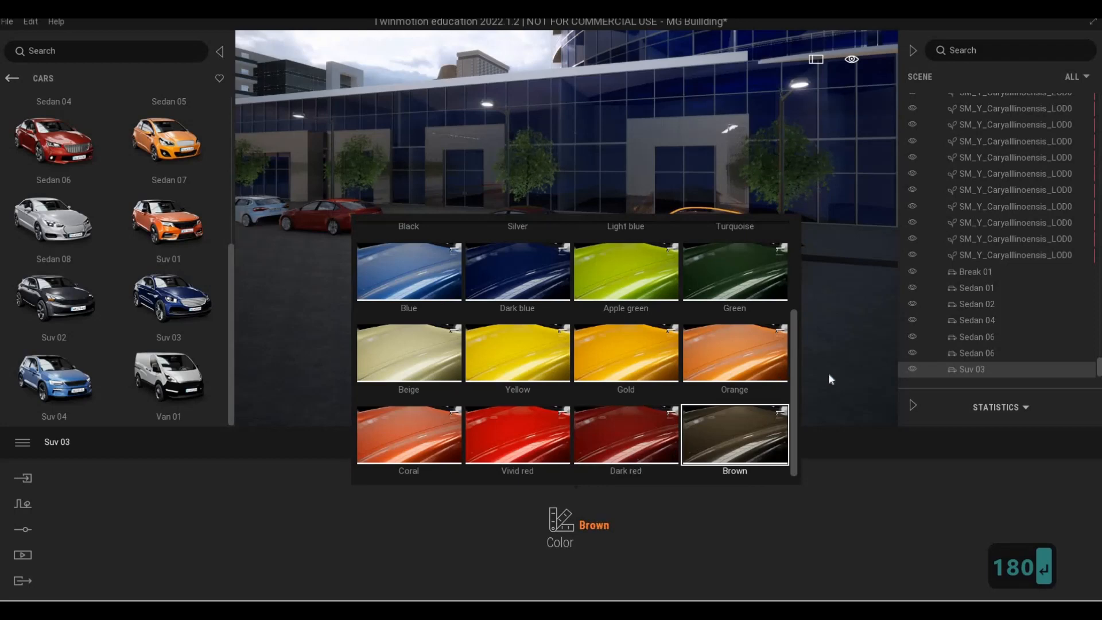
{"action": "left_click", "coordinate": [303, 342]}
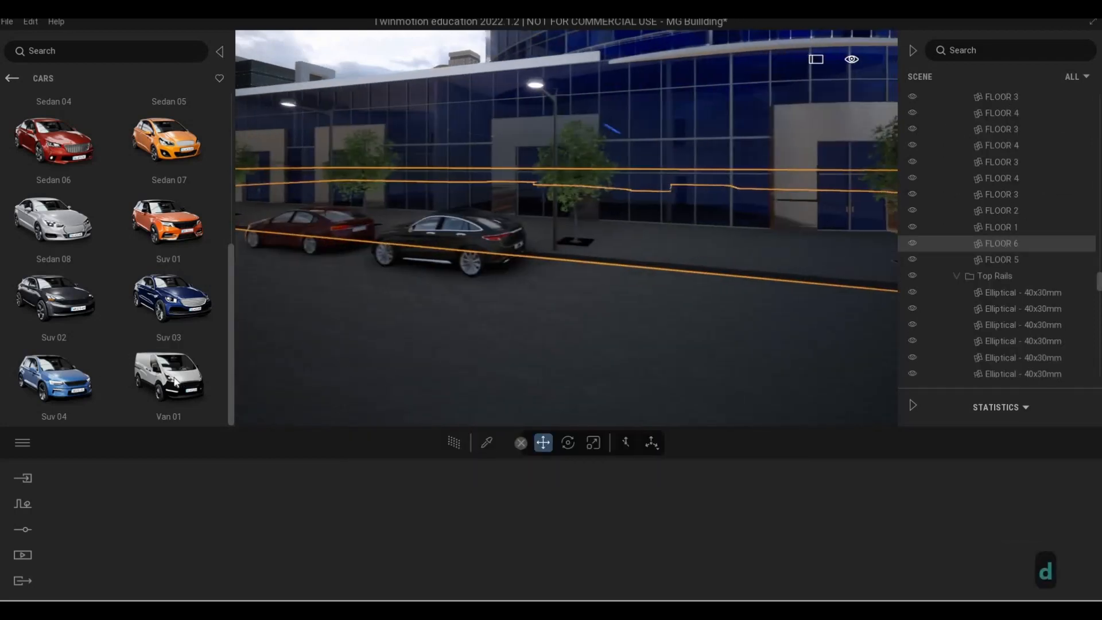
{"action": "key", "text": "Escape"}
{"action": "key", "text": "Escape"}
Step: Place a Van 01 along the curb behind the brown Suv 03, rotate it 180 degrees and deselect it
{"action": "left_click_drag", "start_coordinate": [175, 382], "coordinate": [651, 303]}
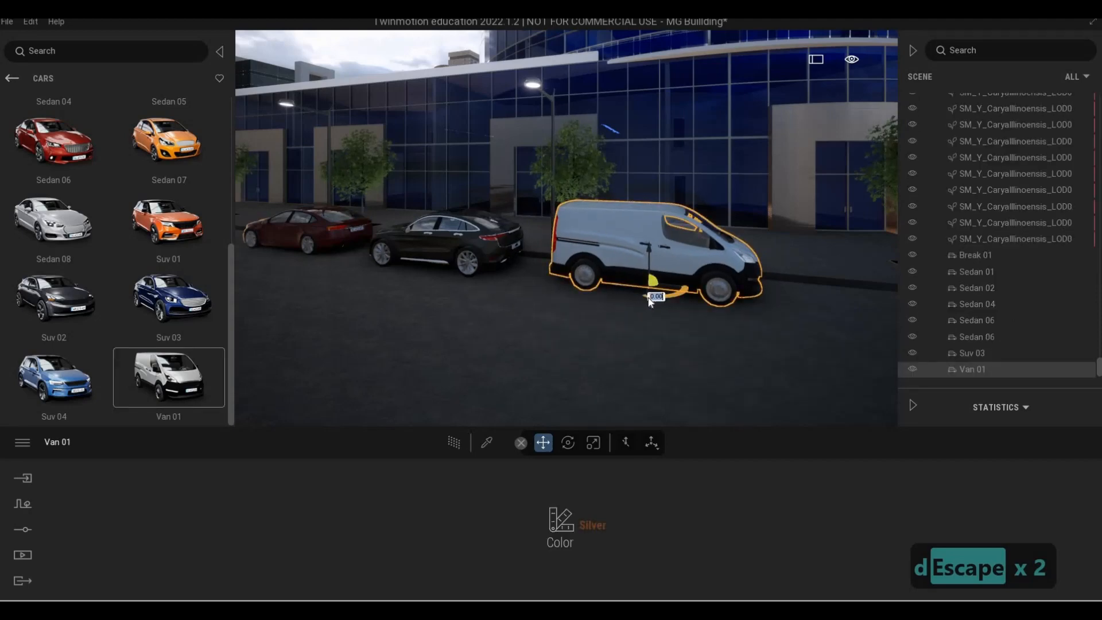
{"action": "type", "text": "180"}
{"action": "key", "text": "Return"}
{"action": "key", "text": "Escape"}
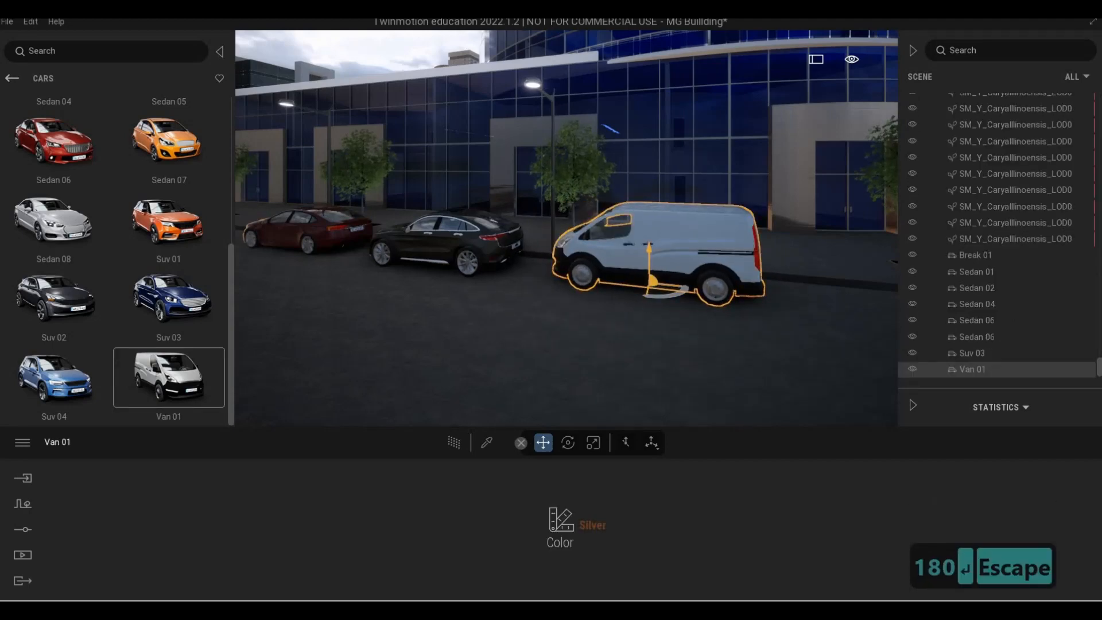
Step: Review the line of parked cars along the building front from the road beside the van
{"action": "key", "text": "d"}
{"action": "key", "text": "d"}
{"action": "key", "text": "d"}
{"action": "key", "text": "d"}
{"action": "key", "text": "d"}
{"action": "key", "text": "d"}
{"action": "key", "text": "d"}
{"action": "key", "text": "a"}
{"action": "key", "text": "a"}
{"action": "key", "text": "a"}
{"action": "key", "text": "a"}
{"action": "key", "text": "a"}
{"action": "key", "text": "a"}
{"action": "key", "text": "a"}
{"action": "key", "text": "a"}
{"action": "key", "text": "a"}
{"action": "key", "text": "a"}
{"action": "key", "text": "a"}
{"action": "key", "text": "a"}
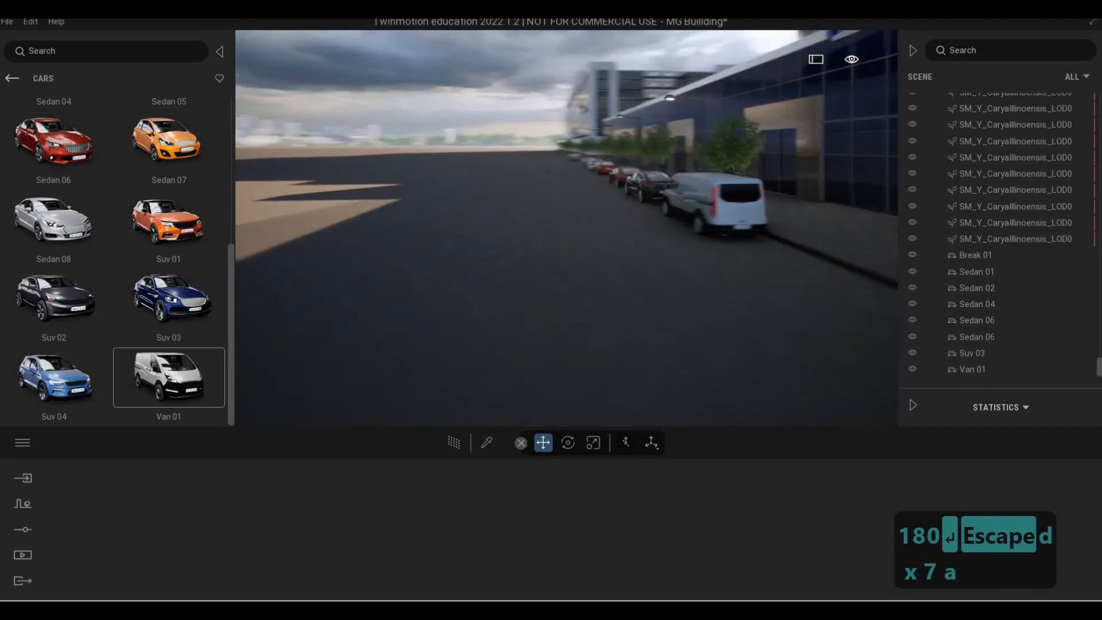
{"action": "key", "text": "a"}
{"action": "key", "text": "a"}
{"action": "key", "text": "a"}
{"action": "key", "text": "a"}
{"action": "key", "text": "a"}
{"action": "key", "text": "a"}
{"action": "key", "text": "a"}
{"action": "key", "text": "a"}
{"action": "key", "text": "a"}
{"action": "key", "text": "a"}
{"action": "key", "text": "a"}
{"action": "key", "text": "a"}
{"action": "key", "text": "a"}
{"action": "key", "text": "a"}
{"action": "key", "text": "a"}
{"action": "key", "text": "a"}
{"action": "key", "text": "a"}
{"action": "key", "text": "a"}
{"action": "key", "text": "a"}
{"action": "key", "text": "a"}
{"action": "key", "text": "w"}
{"action": "key", "text": "d"}
{"action": "key", "text": "a"}
{"action": "key", "text": "a"}
{"action": "key", "text": "a"}
{"action": "key", "text": "a"}
{"action": "key", "text": "a"}
{"action": "key", "text": "a"}
{"action": "key", "text": "a"}
{"action": "key", "text": "a"}
{"action": "key", "text": "a"}
{"action": "key", "text": "a"}
{"action": "key", "text": "a"}
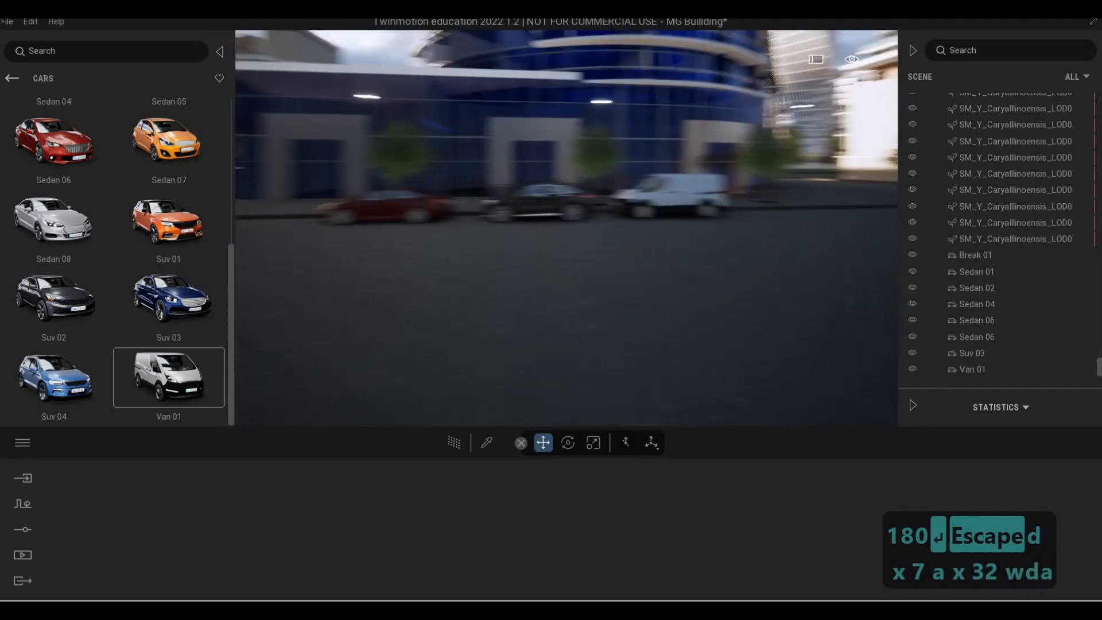
{"action": "key", "text": "a"}
{"action": "key", "text": "a"}
{"action": "key", "text": "a"}
{"action": "key", "text": "a"}
{"action": "key", "text": "a"}
{"action": "key", "text": "a"}
{"action": "key", "text": "a"}
{"action": "key", "text": "a"}
{"action": "key", "text": "a"}
{"action": "key", "text": "a"}
{"action": "key", "text": "a"}
{"action": "key", "text": "a"}
{"action": "key", "text": "a"}
{"action": "key", "text": "a"}
Step: Place a Suv 03 at the entrance of the tree-lined side street, rotate it 90 degrees and move it to the right-hand curb
{"action": "key", "text": "w"}
{"action": "key", "text": "w"}
{"action": "key", "text": "w"}
{"action": "key", "text": "w"}
{"action": "key", "text": "w"}
{"action": "key", "text": "w"}
{"action": "key", "text": "w"}
{"action": "key", "text": "w"}
{"action": "key", "text": "w"}
{"action": "key", "text": "w"}
{"action": "key", "text": "w"}
{"action": "key", "text": "q"}
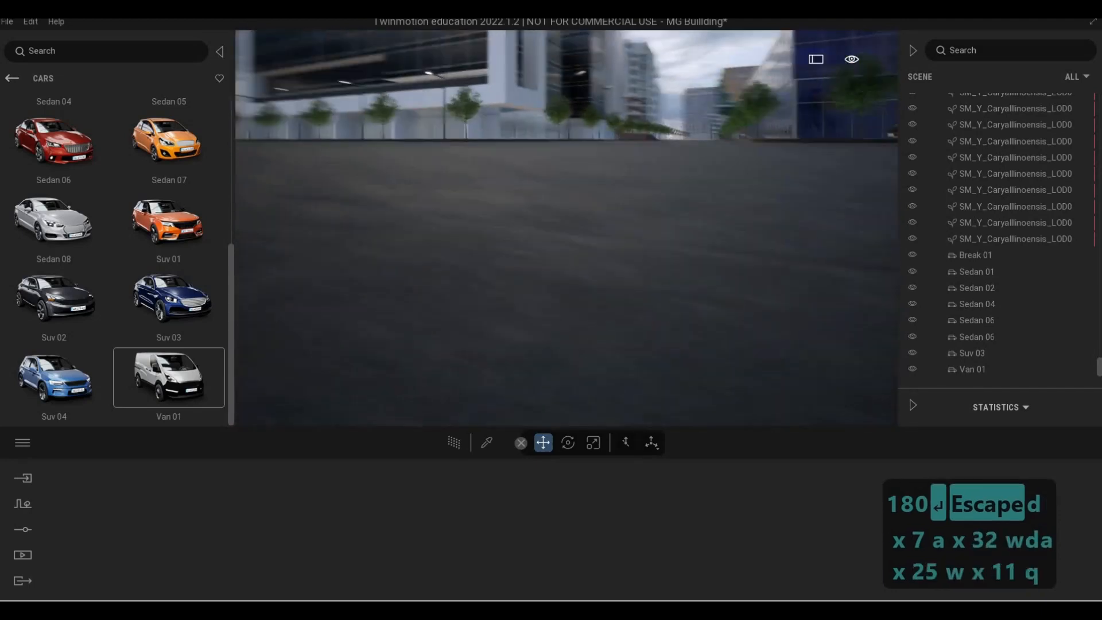
{"action": "key", "text": "d"}
{"action": "key", "text": "w"}
{"action": "key", "text": "q"}
{"action": "key", "text": "d"}
{"action": "left_click_drag", "start_coordinate": [172, 298], "coordinate": [583, 242]}
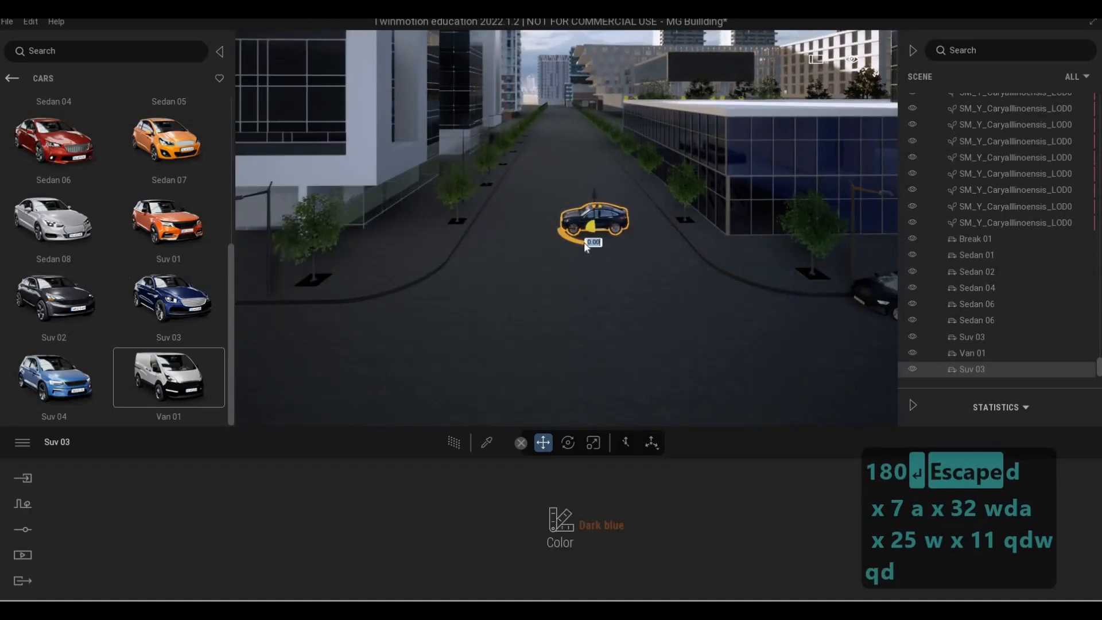
{"action": "type", "text": "90"}
{"action": "key", "text": "Return"}
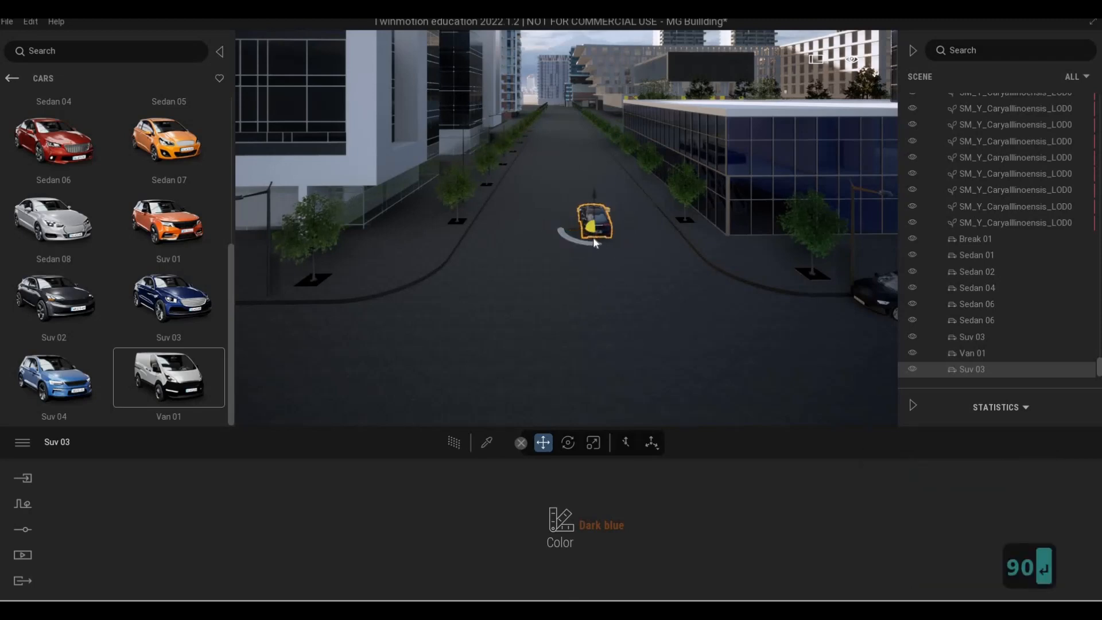
{"action": "left_click_drag", "start_coordinate": [594, 236], "coordinate": [665, 238]}
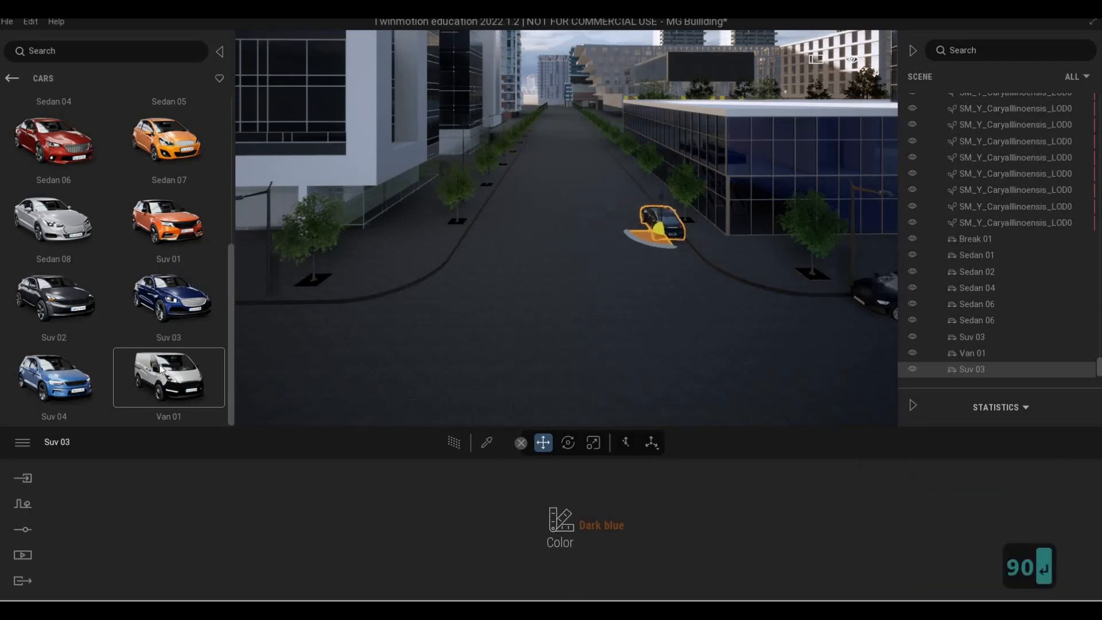
Step: Place a Suv 04 ahead of the Suv 03 in the side street and rotate it 90 degrees
{"action": "left_click_drag", "start_coordinate": [54, 378], "coordinate": [619, 209]}
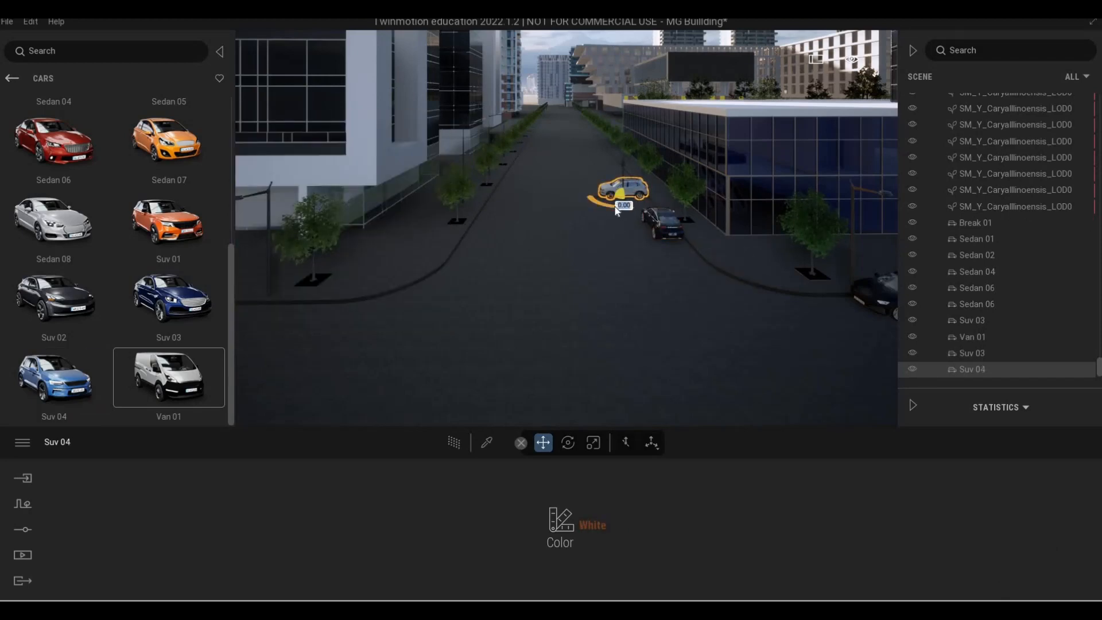
{"action": "type", "text": "90"}
{"action": "key", "text": "Return"}
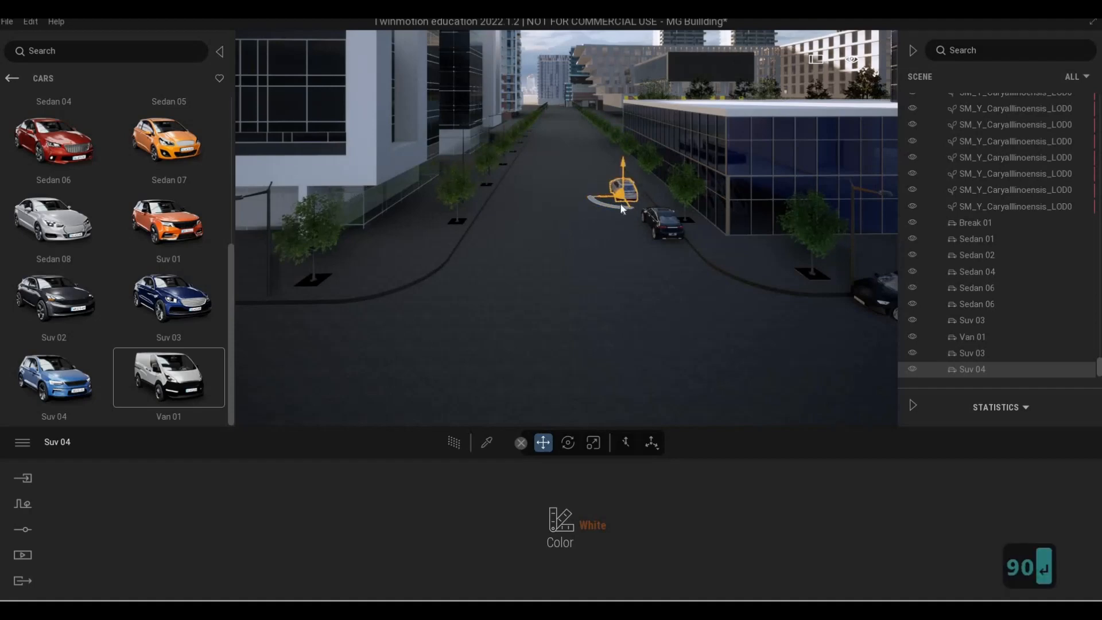
Step: Place a Sedan 02 in the side street, rotate it 90 degrees and move it to the opposite curb from the SUVs
{"action": "key", "text": "w"}
{"action": "key", "text": "d"}
{"action": "key", "text": "w"}
{"action": "key", "text": "w"}
{"action": "key", "text": "d"}
{"action": "key", "text": "w"}
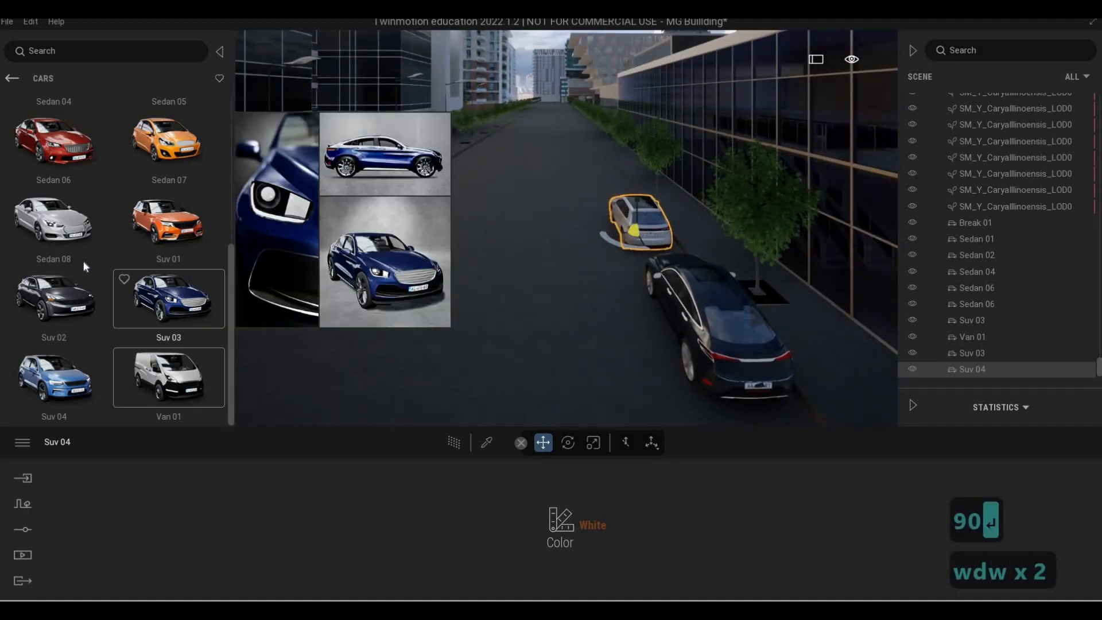
{"action": "scroll", "coordinate": [86, 229], "scroll_direction": "up", "scroll_amount": 3}
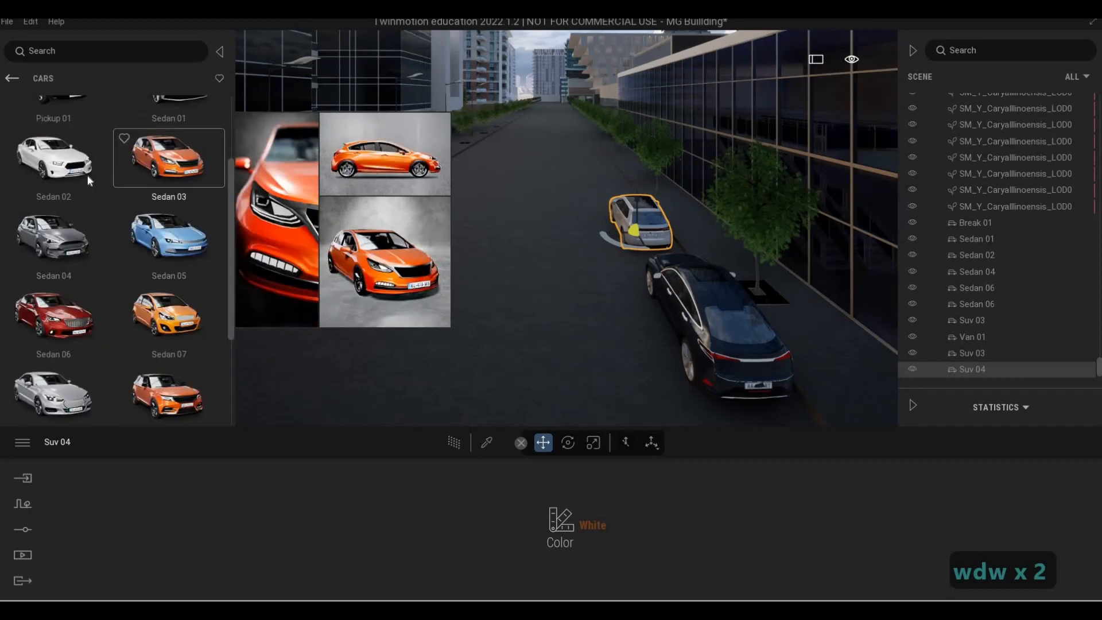
{"action": "left_click_drag", "start_coordinate": [53, 158], "coordinate": [565, 208]}
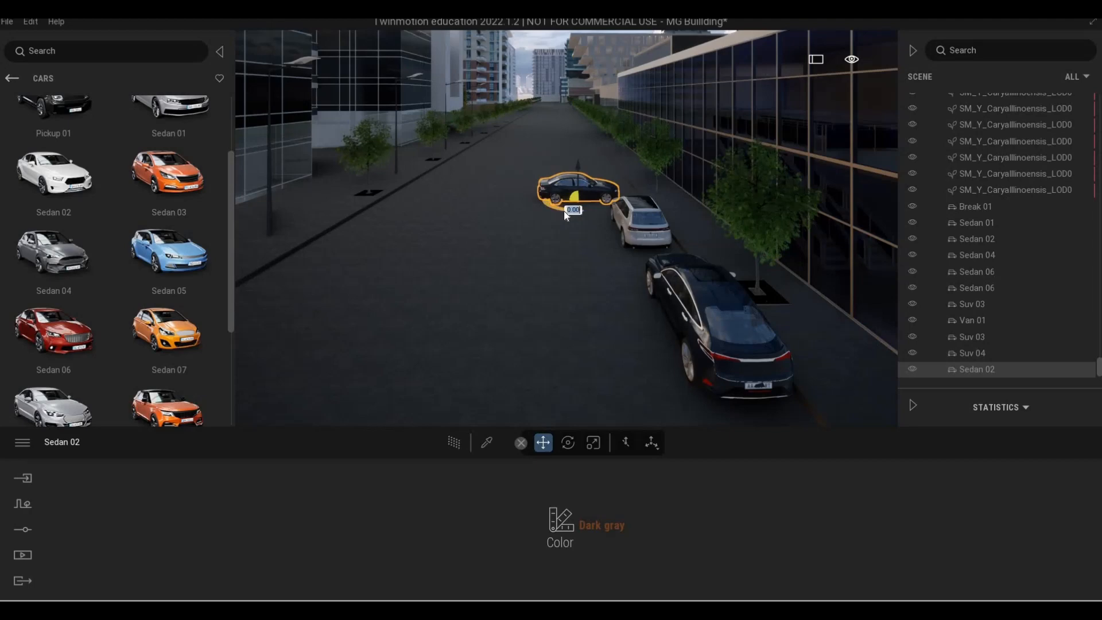
{"action": "type", "text": "90"}
{"action": "key", "text": "Return"}
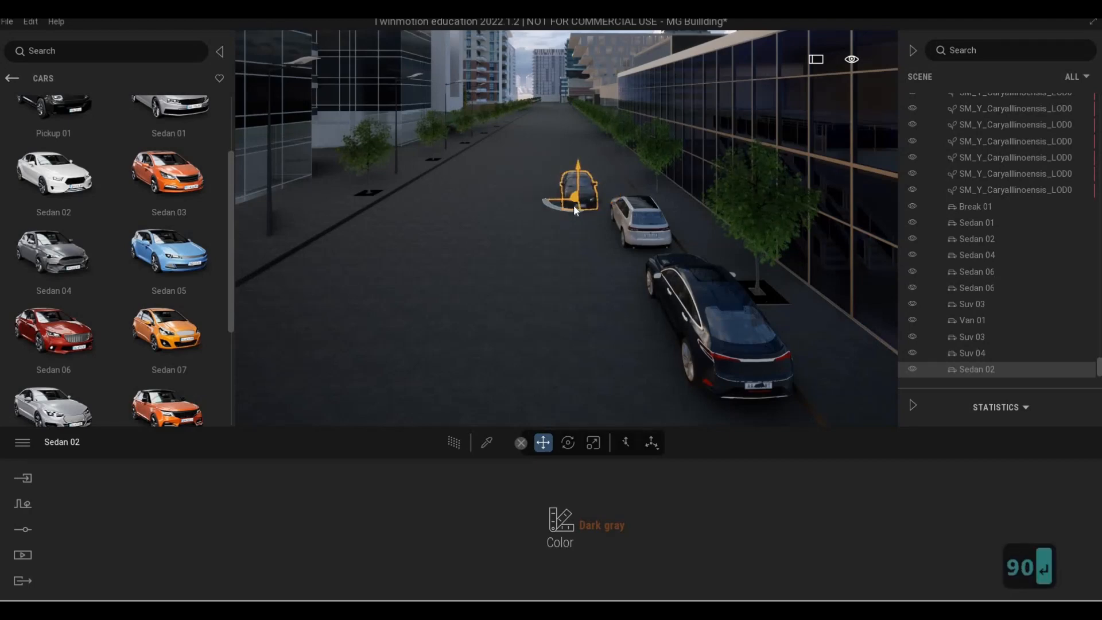
{"action": "left_click_drag", "start_coordinate": [318, 269], "coordinate": [286, 267]}
Step: Place a Pickup 01 in the side street, rotate it 90 degrees and line it up beyond the Sedan 02 along the curb
{"action": "scroll", "coordinate": [113, 334], "scroll_direction": "down", "scroll_amount": 5}
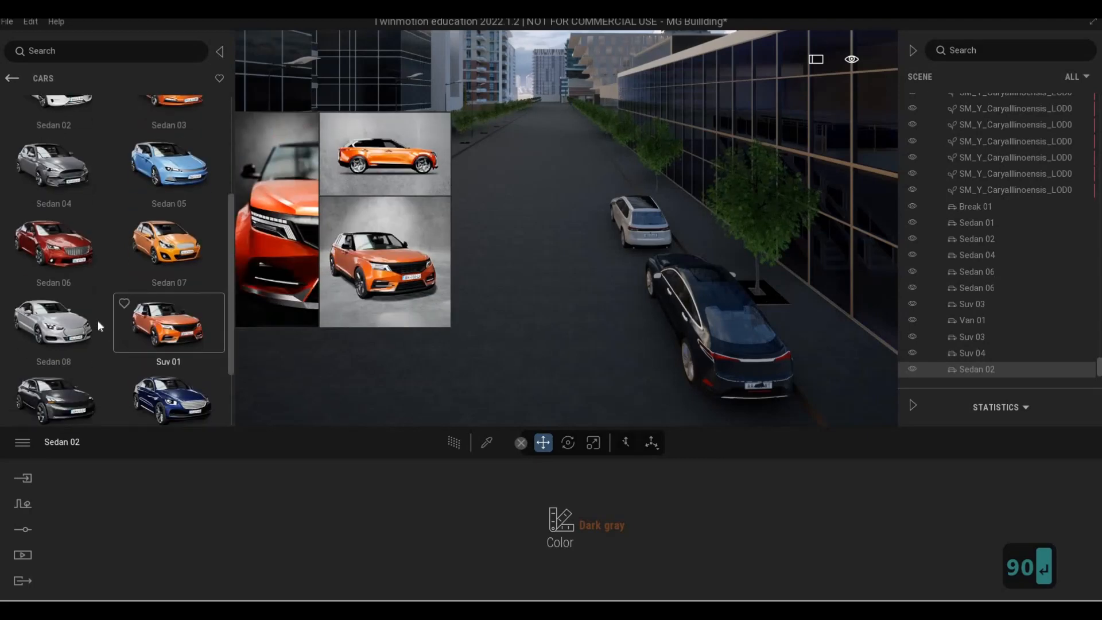
{"action": "scroll", "coordinate": [96, 318], "scroll_direction": "up", "scroll_amount": 6}
{"action": "scroll", "coordinate": [68, 287], "scroll_direction": "up", "scroll_amount": 3}
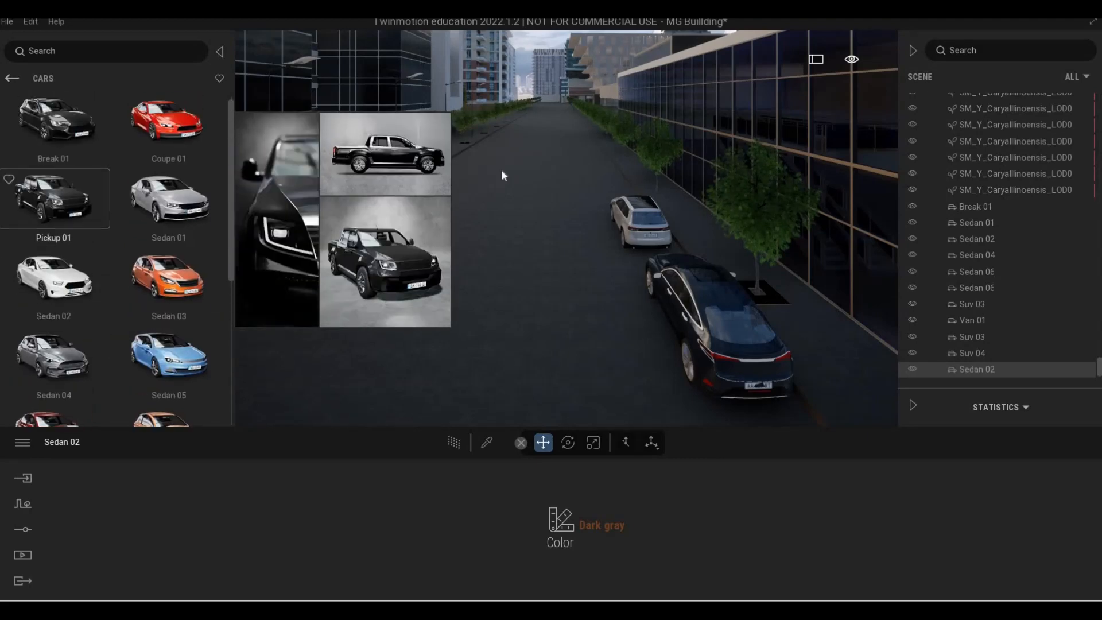
{"action": "mouse_move", "coordinate": [474, 202]}
{"action": "left_mouse_down"}
{"action": "mouse_move", "coordinate": [457, 216]}
{"action": "mouse_move", "coordinate": [466, 216]}
{"action": "left_mouse_up"}
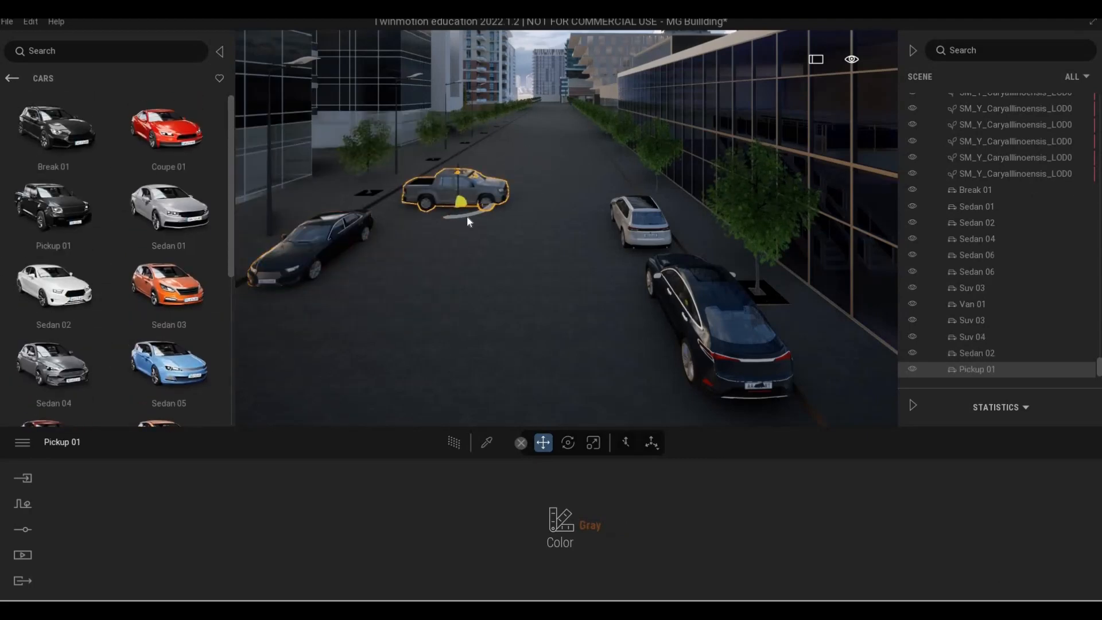
{"action": "left_click", "coordinate": [466, 215]}
{"action": "type", "text": "90"}
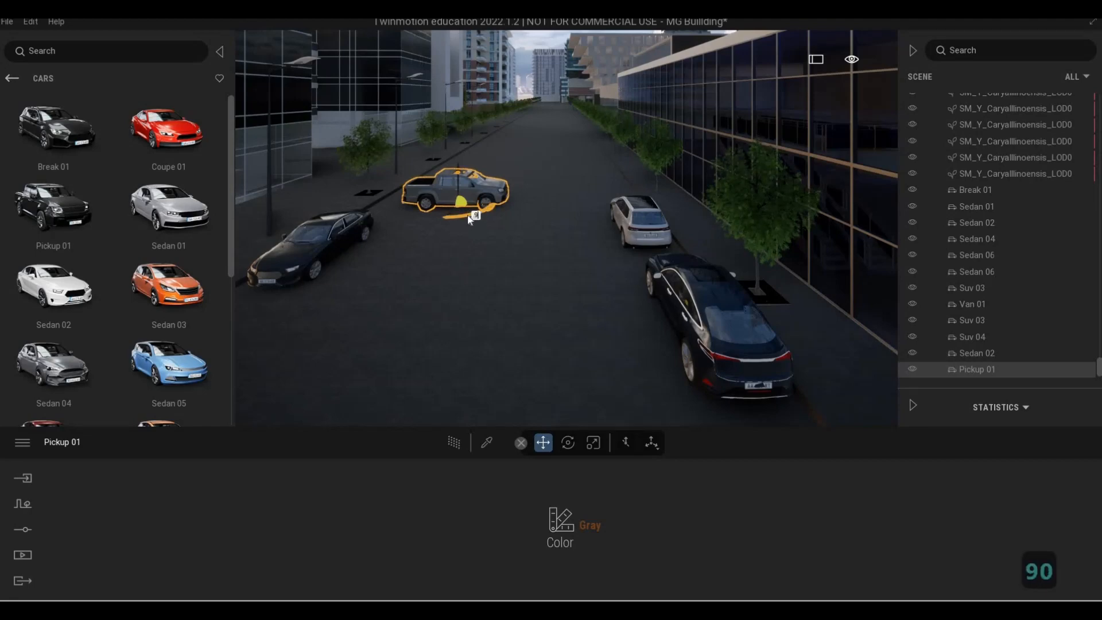
{"action": "key", "text": "Return"}
{"action": "left_click_drag", "start_coordinate": [474, 211], "coordinate": [340, 225]}
Step: Place a Coupe 01 in the side street, rotate it 90 degrees and move it to the curb beyond the Pickup 01
{"action": "mouse_move", "coordinate": [101, 186]}
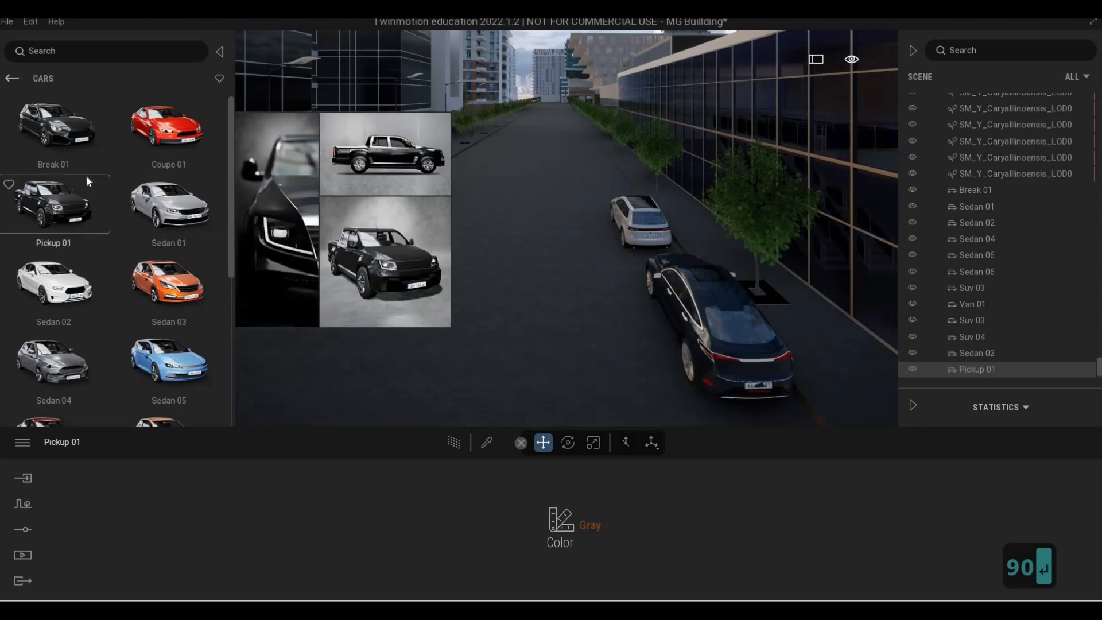
{"action": "left_click_drag", "start_coordinate": [153, 143], "coordinate": [581, 205]}
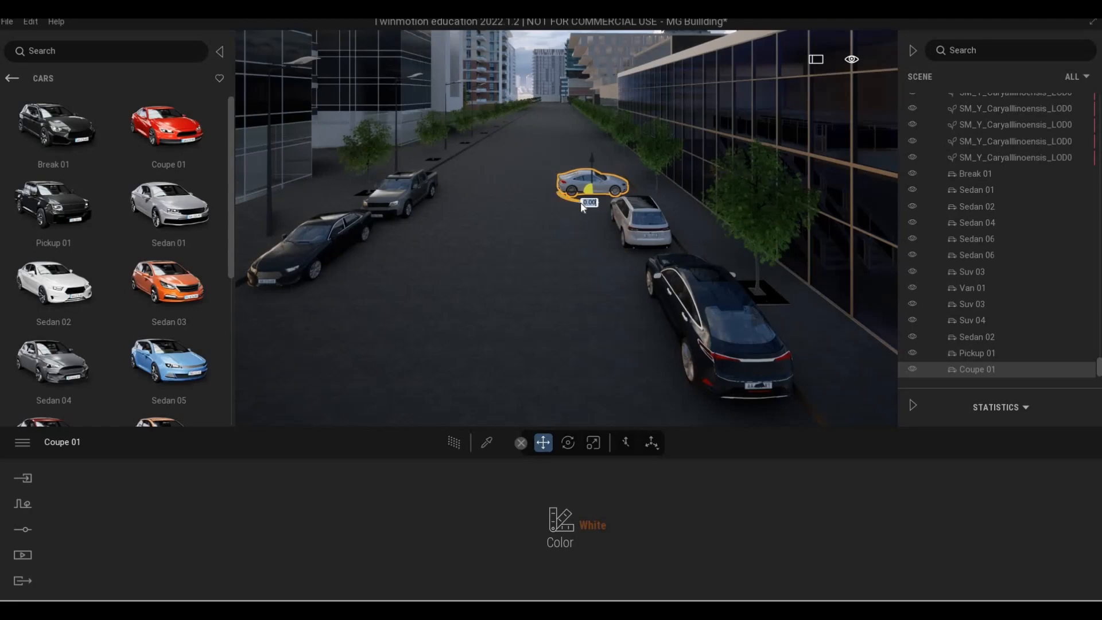
{"action": "type", "text": "90"}
{"action": "key", "text": "Return"}
{"action": "left_click_drag", "start_coordinate": [581, 195], "coordinate": [435, 174]}
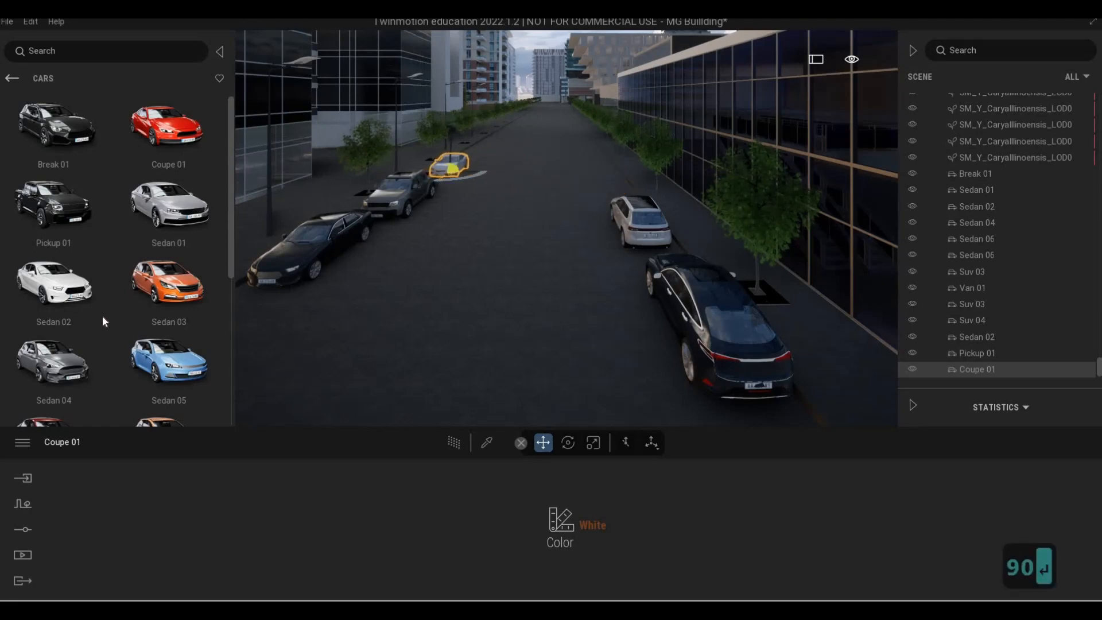
Step: Place a Sedan 04 ahead of the Suv 04 along the right-hand curb, rotate it 90 degrees and deselect it
{"action": "mouse_move", "coordinate": [586, 218]}
{"action": "left_mouse_down"}
{"action": "mouse_move", "coordinate": [610, 194]}
{"action": "mouse_move", "coordinate": [603, 208]}
{"action": "left_mouse_up"}
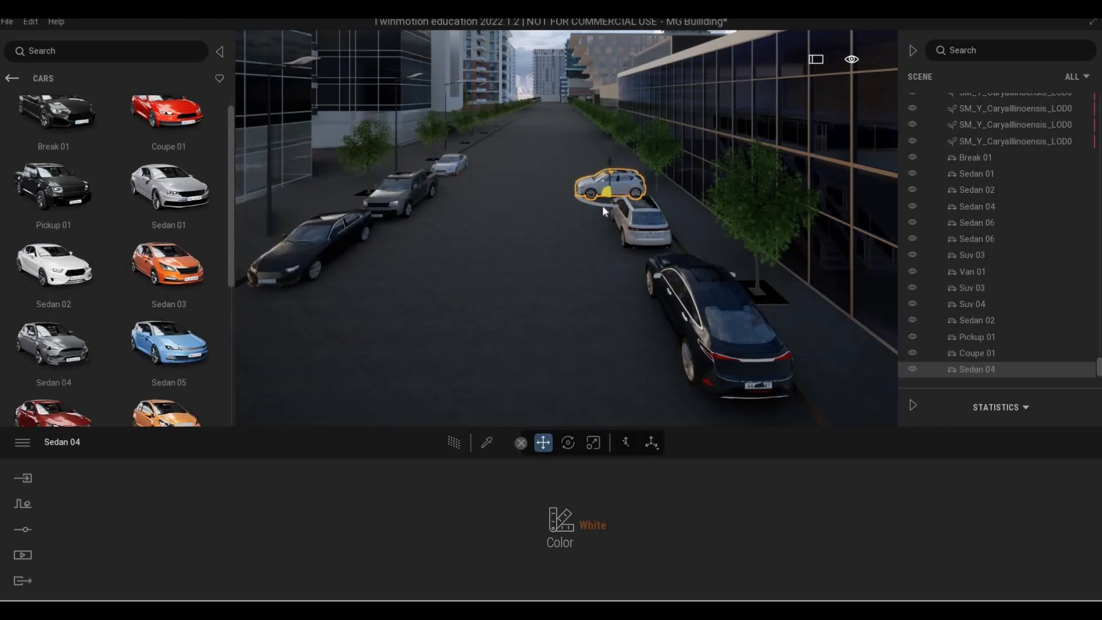
{"action": "left_click", "coordinate": [603, 207]}
{"action": "type", "text": "0"}
{"action": "key", "text": "Return"}
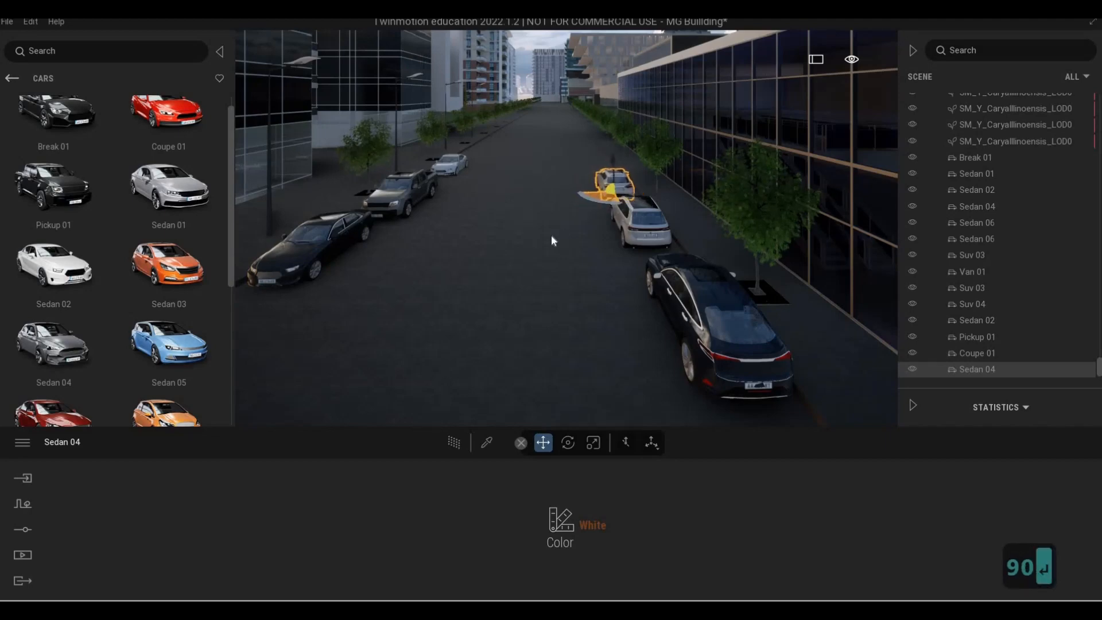
{"action": "key", "text": "Escape"}
Step: Place a Sedan 04 farther along the side street, rotate it 90 degrees, move it to the right-hand curb and deselect it
{"action": "key", "text": "a"}
{"action": "key", "text": "e"}
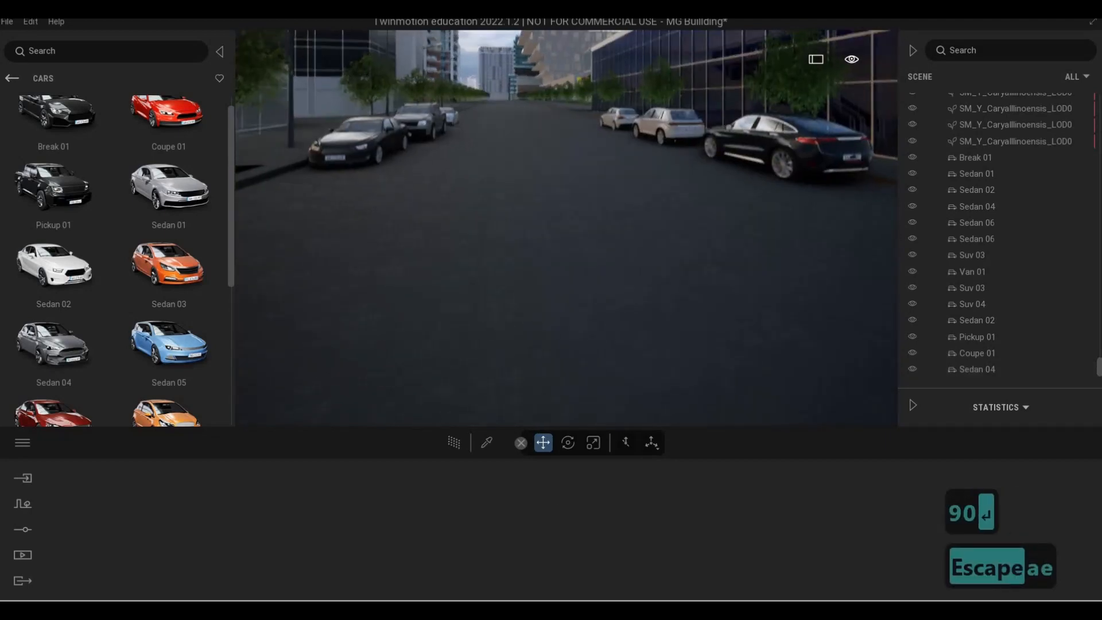
{"action": "key", "text": "d"}
{"action": "key", "text": "s"}
{"action": "key", "text": "s"}
{"action": "key", "text": "w"}
{"action": "key", "text": "q"}
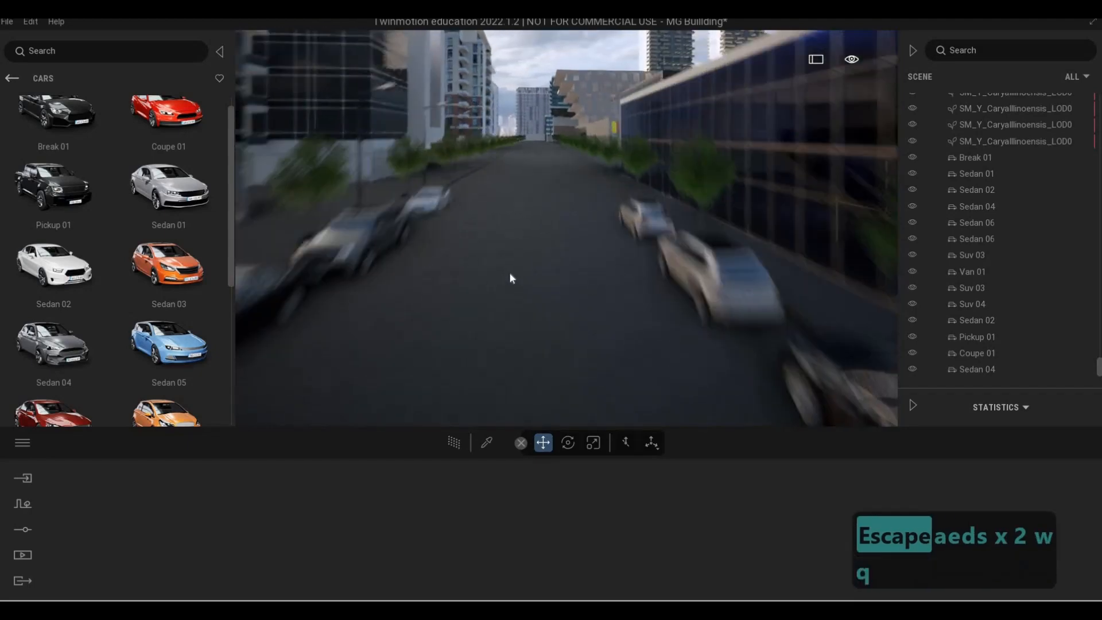
{"action": "key", "text": "w"}
{"action": "key", "text": "q"}
{"action": "key", "text": "w"}
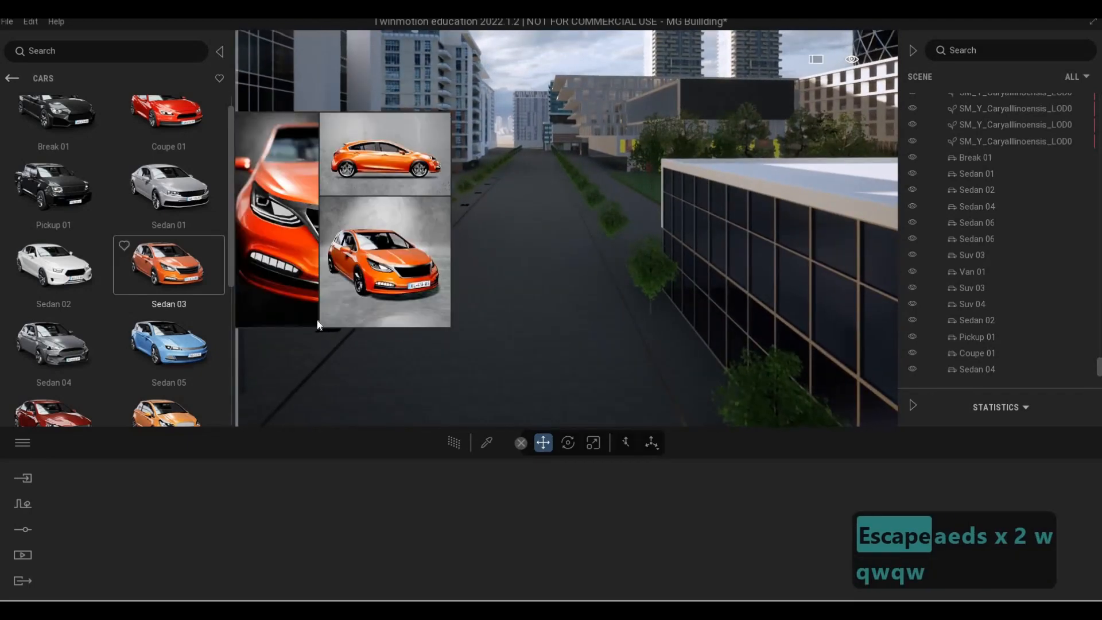
{"action": "left_click_drag", "start_coordinate": [55, 339], "coordinate": [386, 312]}
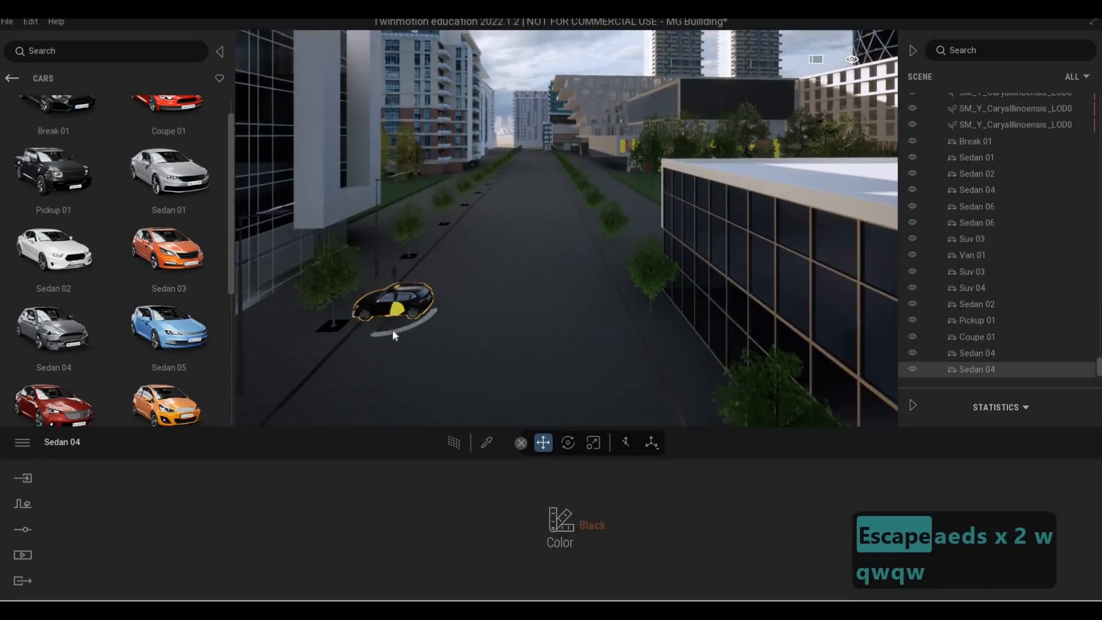
{"action": "type", "text": "90"}
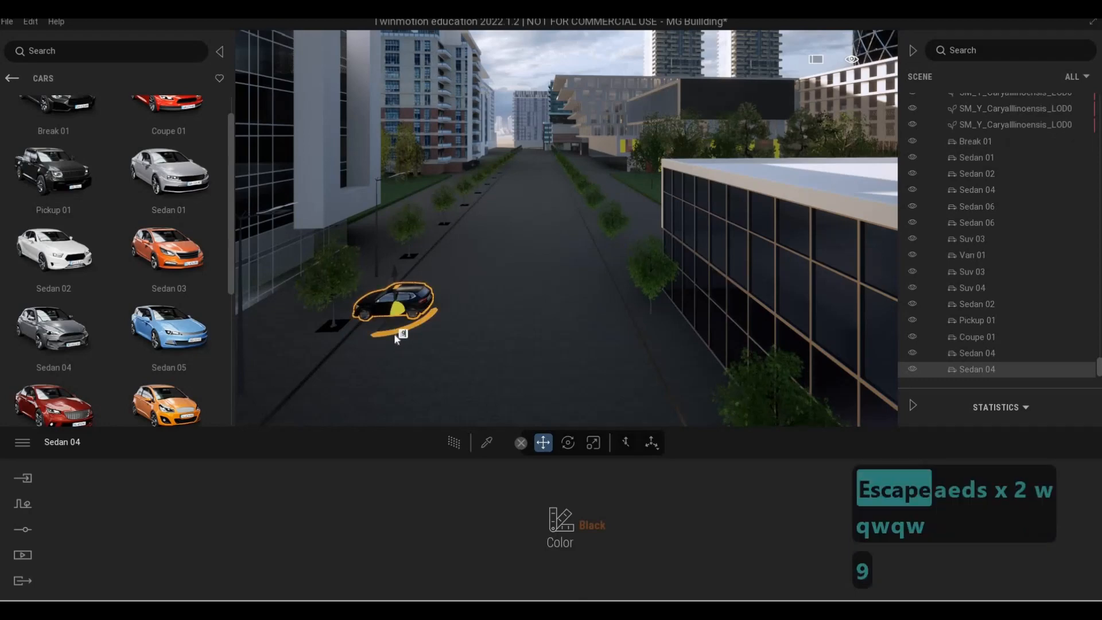
{"action": "key", "text": "Return"}
{"action": "left_click_drag", "start_coordinate": [404, 318], "coordinate": [582, 222]}
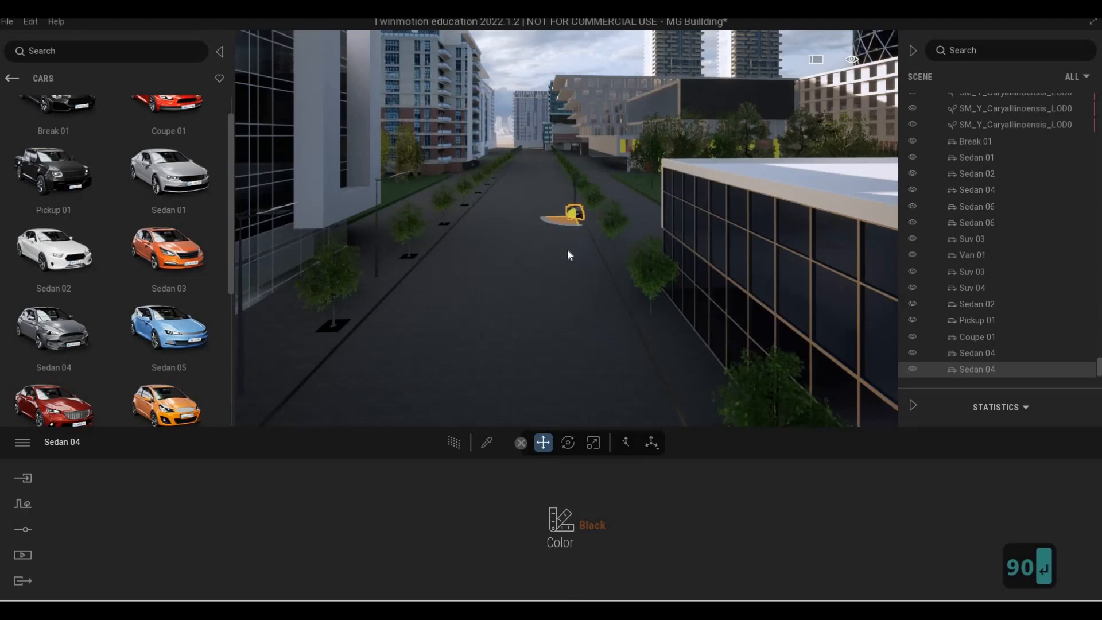
{"action": "key", "text": "Escape"}
{"action": "key", "text": "Escape"}
Step: Place a Sedan 06 in the side street, rotate it 90 degrees and move it to the left-hand curb
{"action": "left_click_drag", "start_coordinate": [67, 410], "coordinate": [505, 278]}
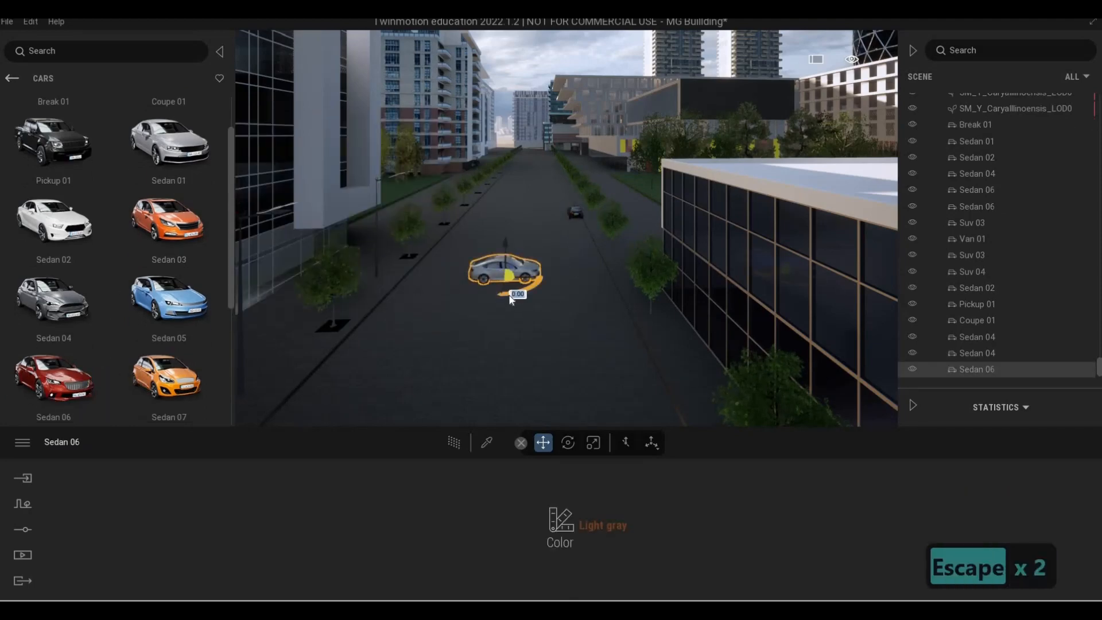
{"action": "type", "text": "90"}
{"action": "key", "text": "Return"}
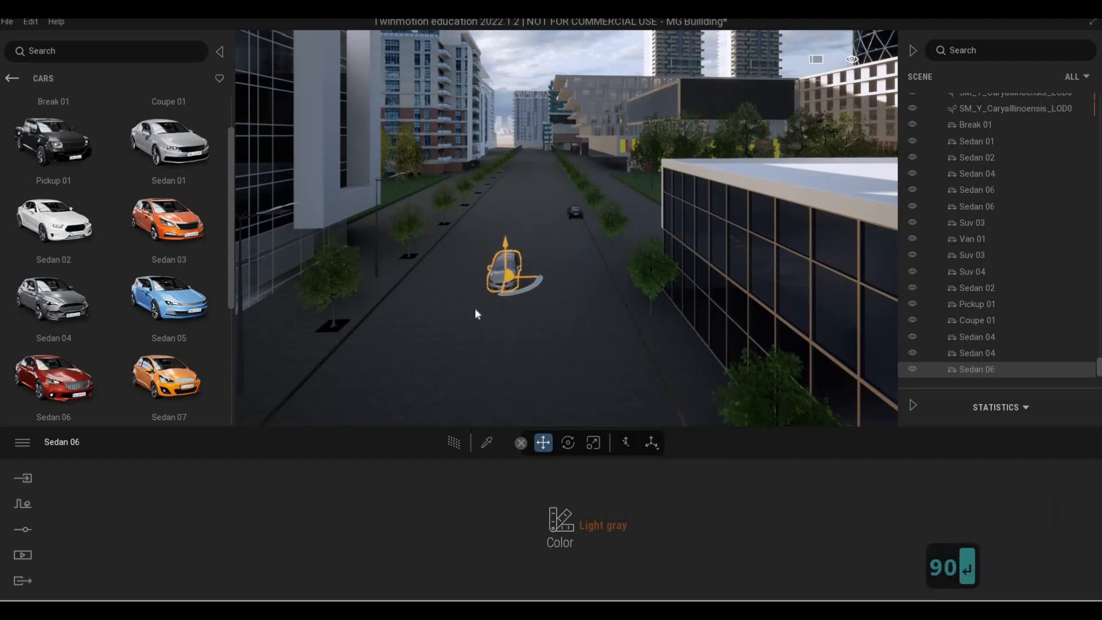
{"action": "left_click_drag", "start_coordinate": [396, 341], "coordinate": [396, 340]}
Step: Place a Sedan 05 in the side street, rotate it 90 degrees and line it up beyond the light gray Sedan 06
{"action": "left_click_drag", "start_coordinate": [167, 302], "coordinate": [482, 278]}
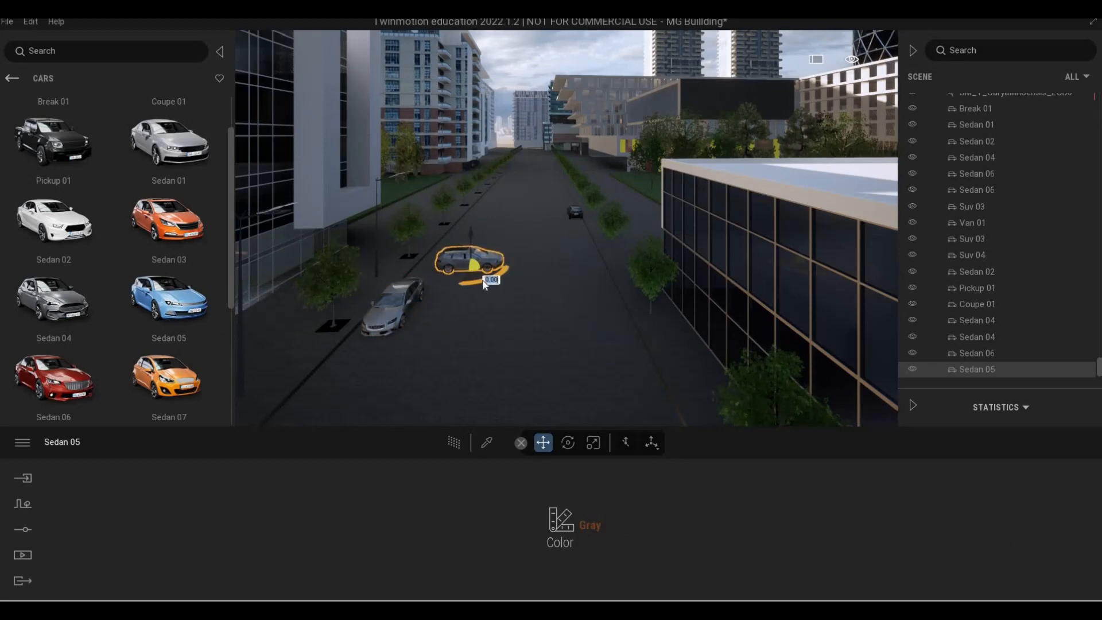
{"action": "type", "text": "90"}
{"action": "key", "text": "Return"}
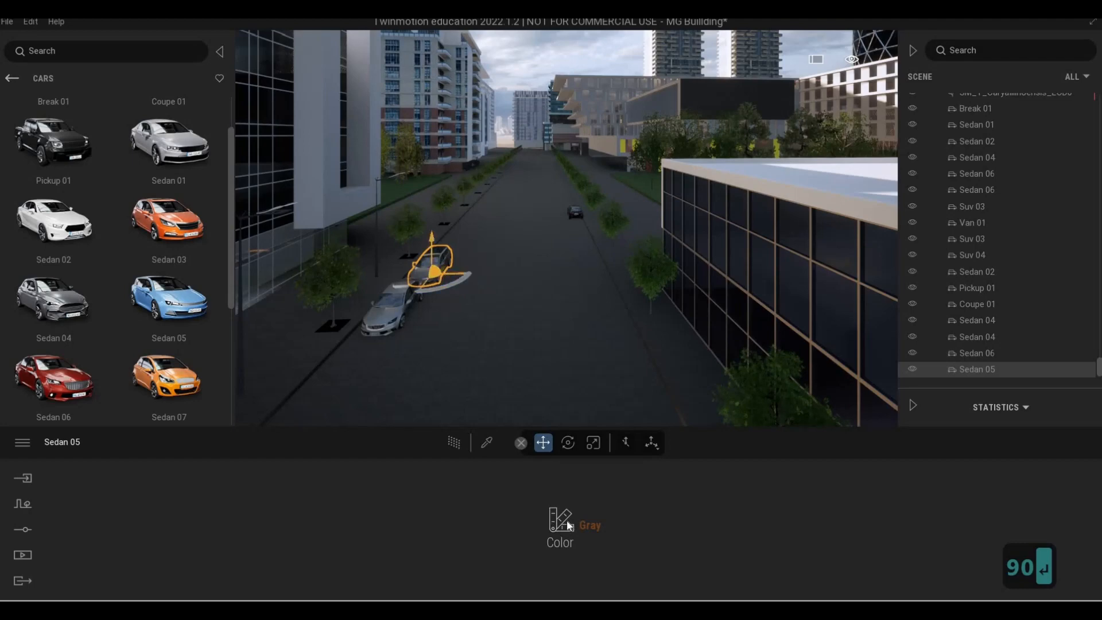
Step: Change the Sedan 05's color to Turquoise and deselect the car
{"action": "scroll", "coordinate": [726, 288], "scroll_direction": "down", "scroll_amount": 2}
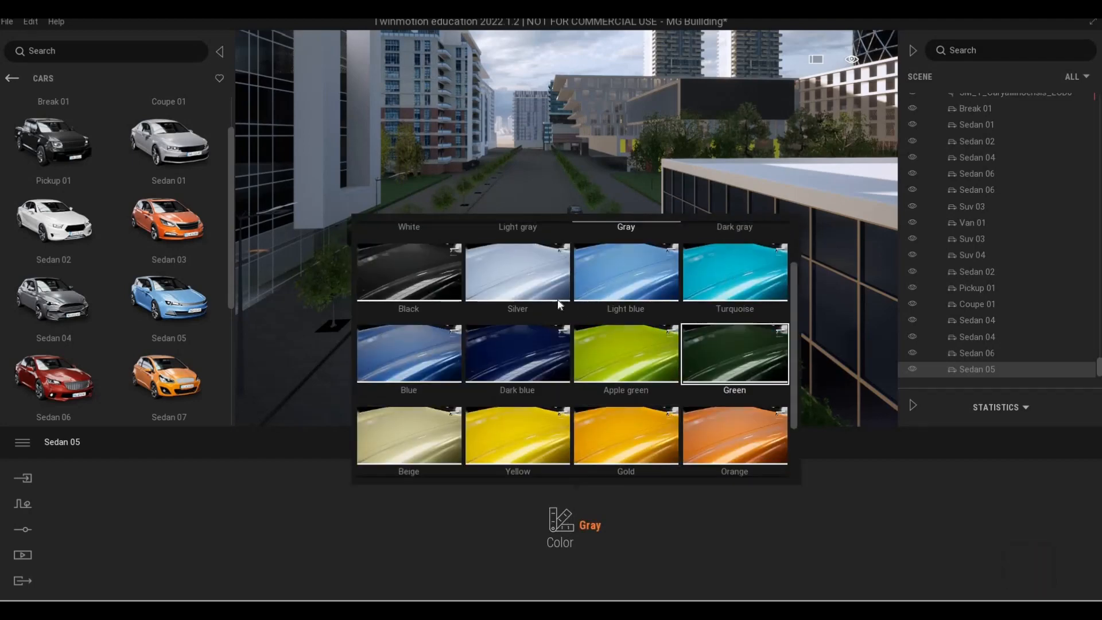
{"action": "left_click", "coordinate": [728, 281]}
{"action": "key", "text": "Escape"}
{"action": "key", "text": "Escape"}
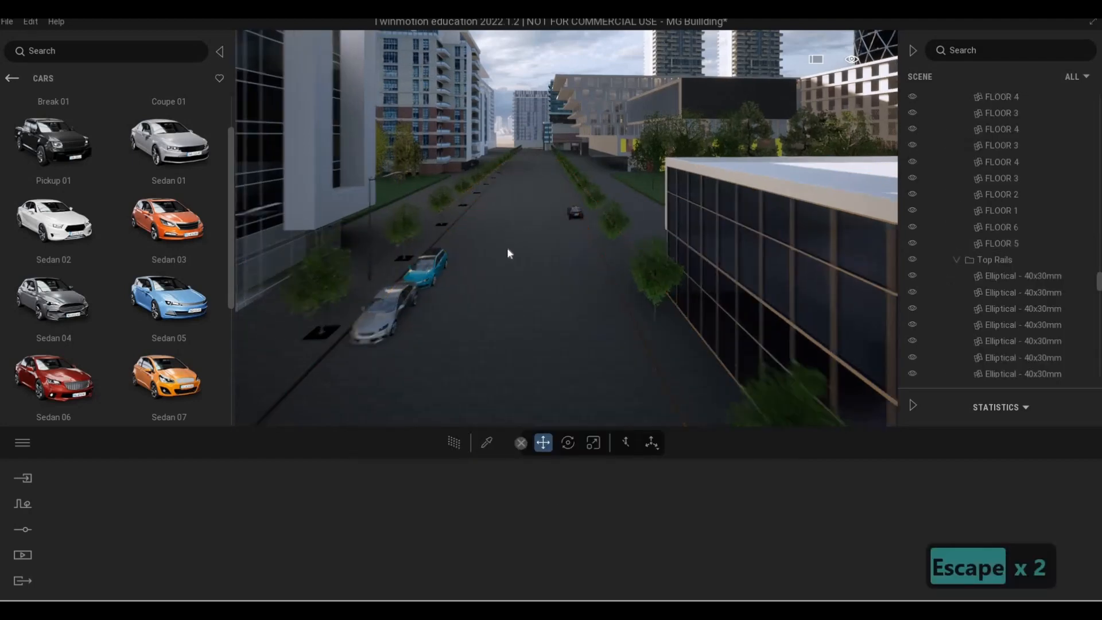
Step: Place a Sedan 03 in the side street, rotate it 90 degrees and move it behind the black Sedan 04 along the right-hand curb
{"action": "key", "text": "w"}
{"action": "key", "text": "a"}
{"action": "key", "text": "w"}
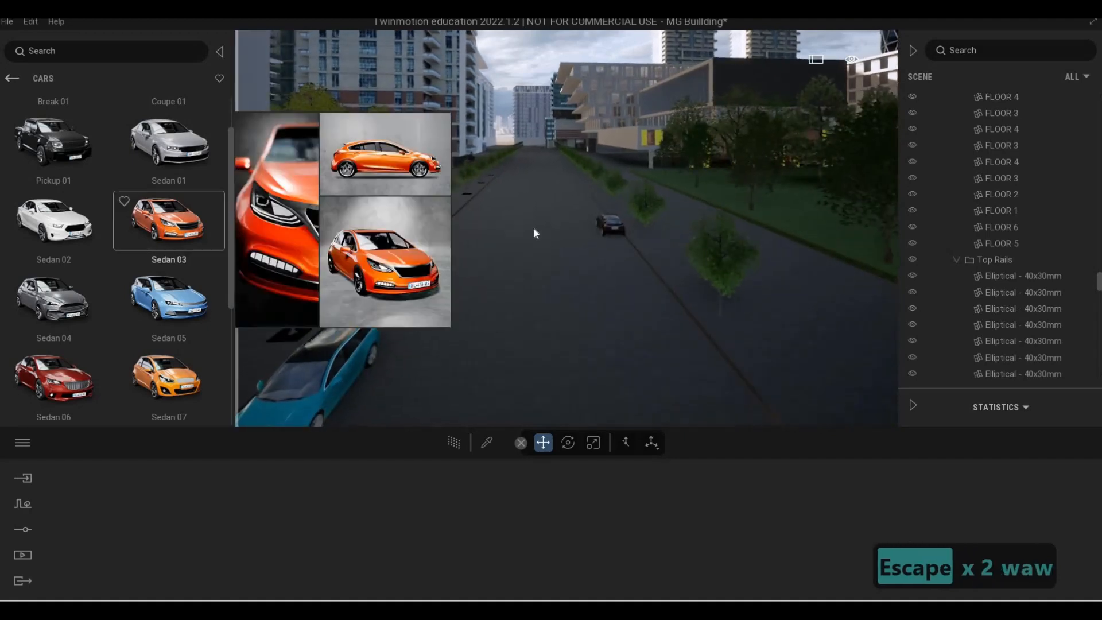
{"action": "left_click_drag", "start_coordinate": [592, 239], "coordinate": [423, 290]}
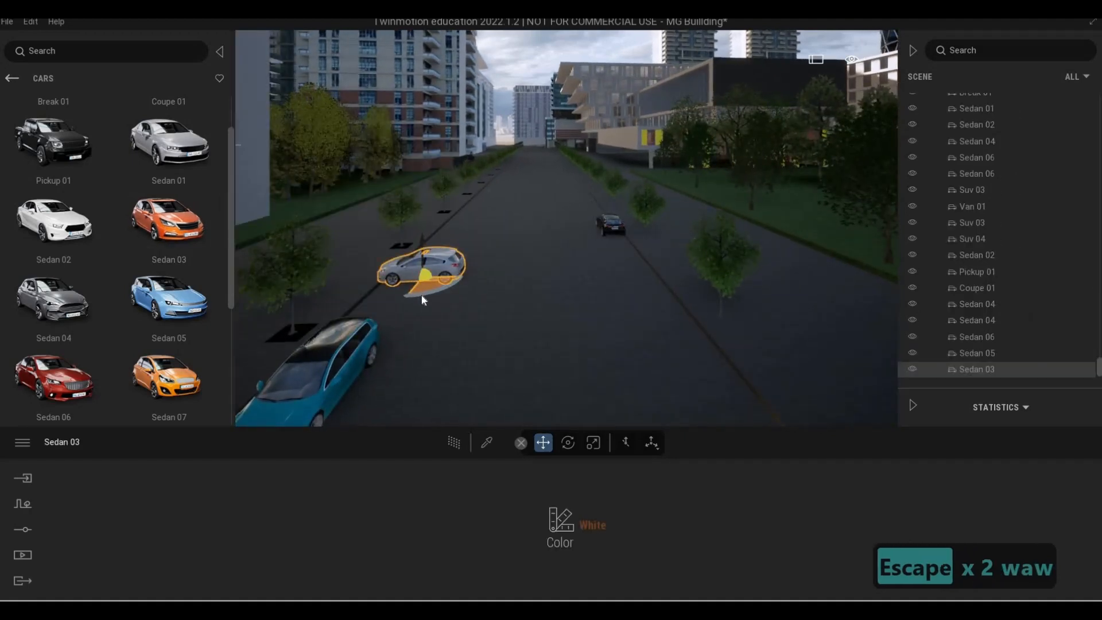
{"action": "type", "text": "90"}
{"action": "key", "text": "Return"}
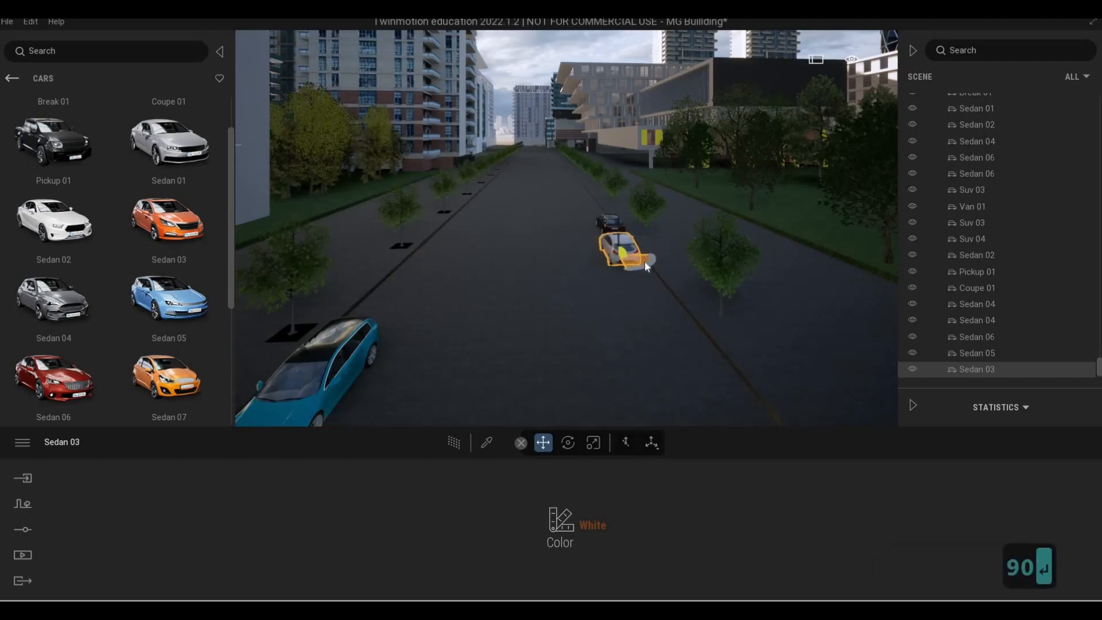
Step: Place another Sedan 06 beyond the turquoise Sedan 05, rotate it 90 degrees and park it along the left-hand curb
{"action": "key", "text": "w"}
{"action": "key", "text": "q"}
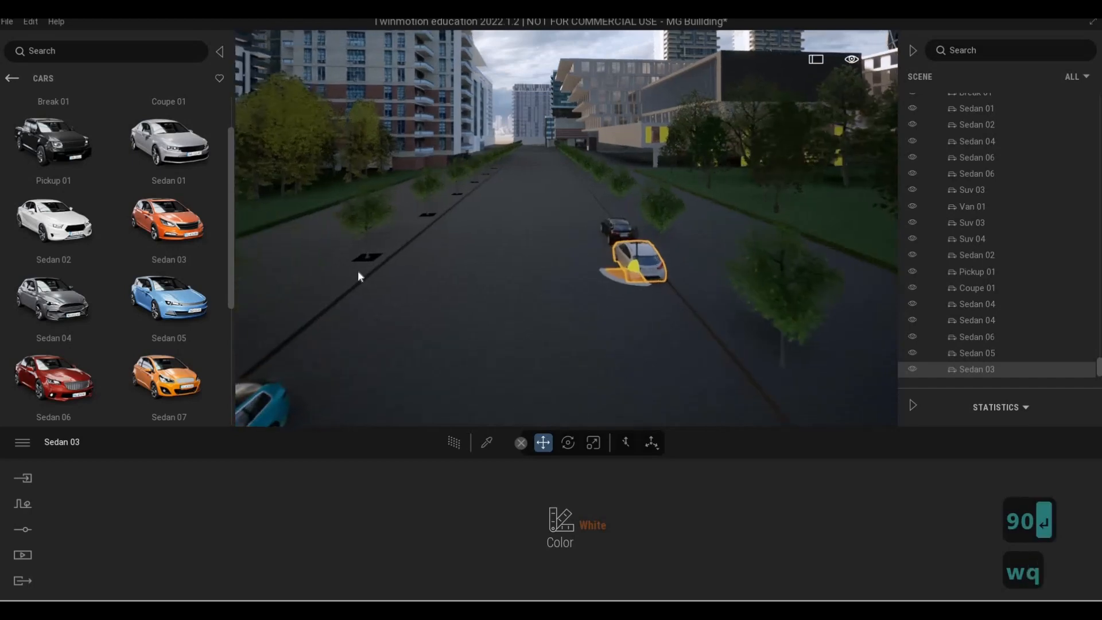
{"action": "key", "text": "w"}
{"action": "mouse_move", "coordinate": [179, 226]}
{"action": "left_click_drag", "start_coordinate": [79, 396], "coordinate": [405, 323]}
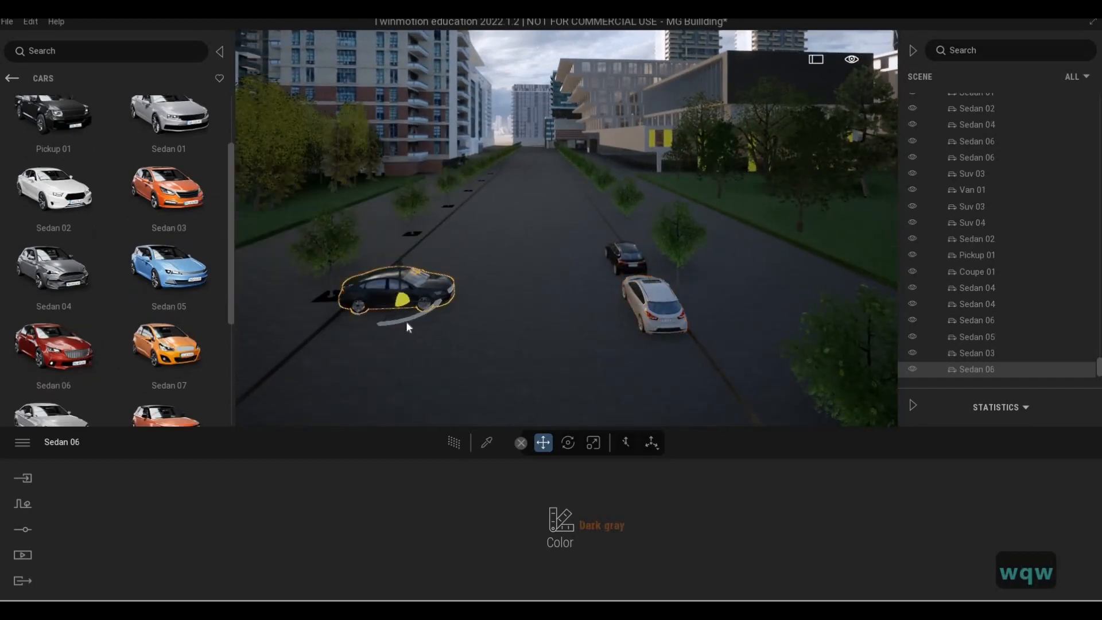
{"action": "type", "text": "90"}
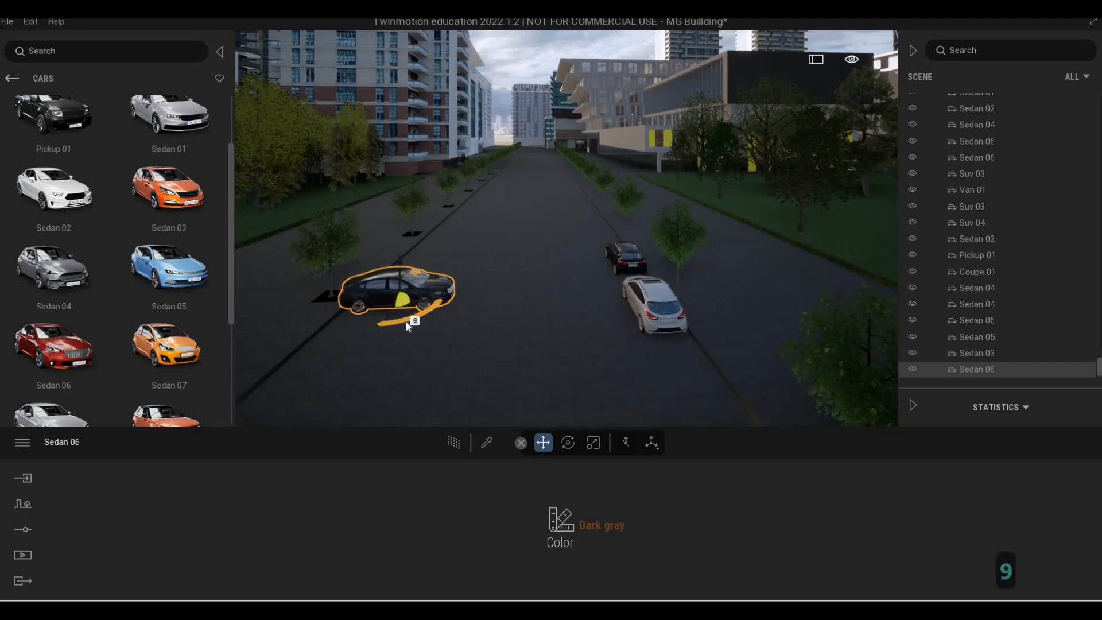
{"action": "key", "text": "Return"}
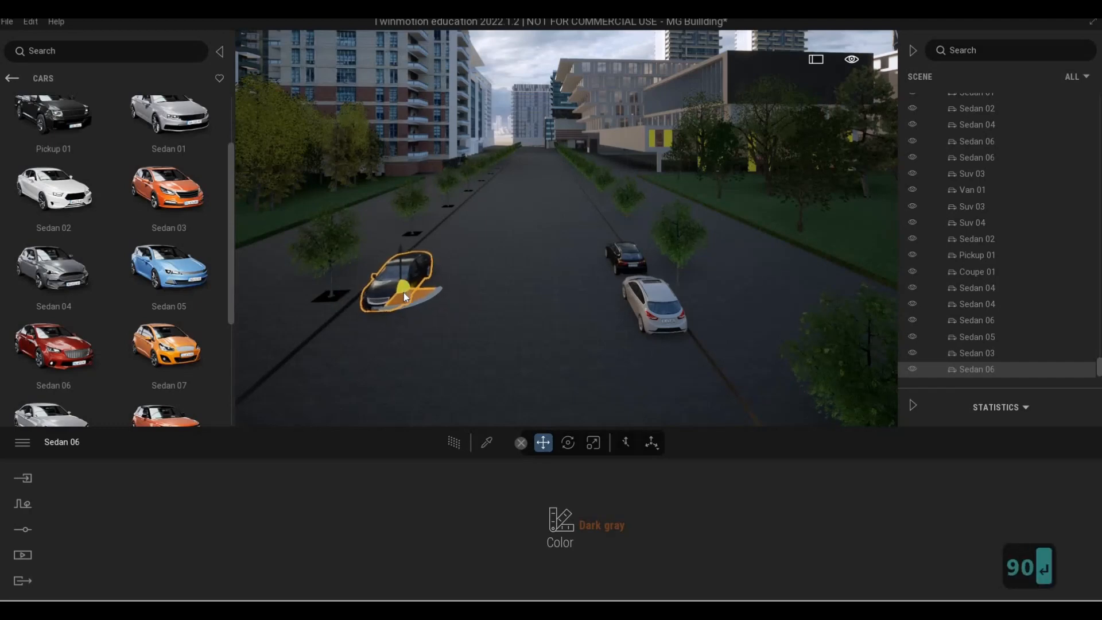
Step: Place a Sedan 08 in the side street, rotate it 90 degrees and move it ahead of the black Sedan 04 along the right-hand curb
{"action": "key", "text": "w"}
{"action": "key", "text": "q"}
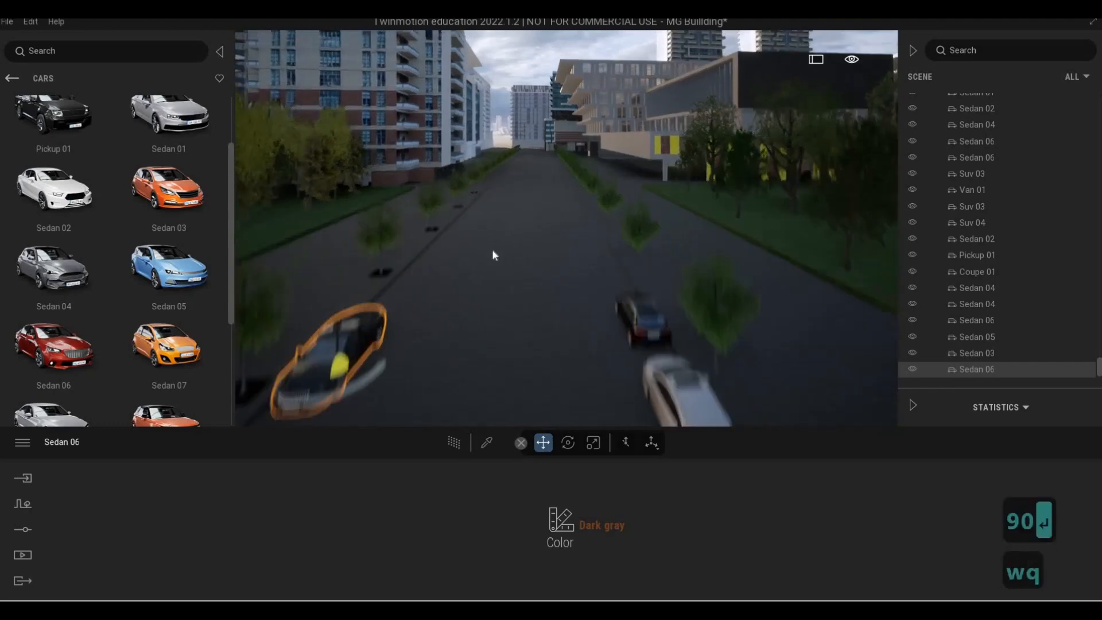
{"action": "scroll", "coordinate": [90, 360], "scroll_direction": "down", "scroll_amount": 1}
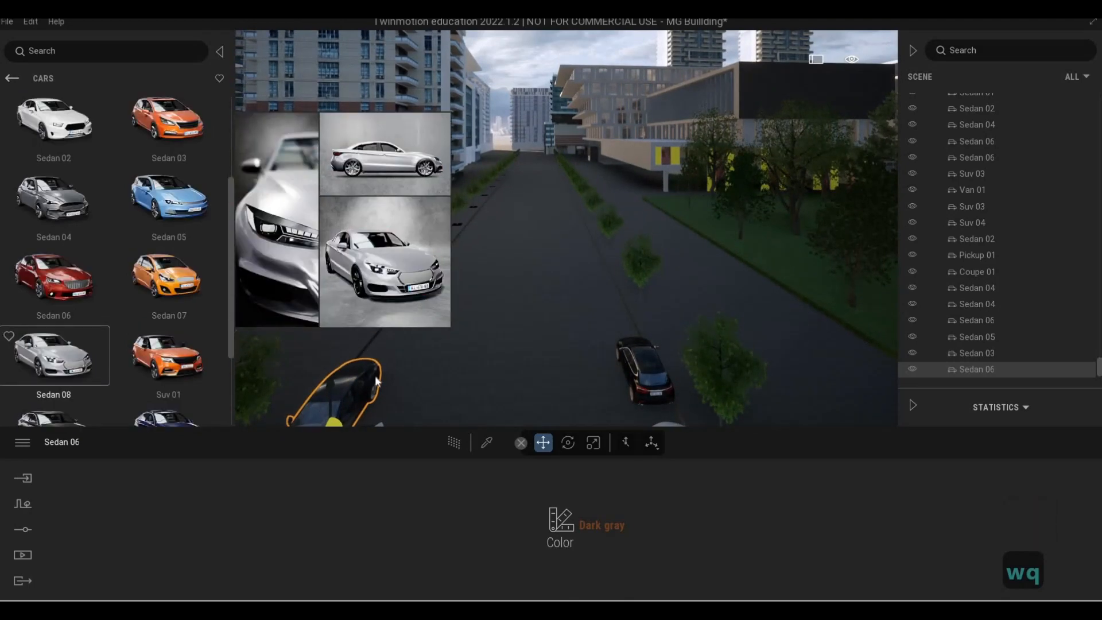
{"action": "left_click_drag", "start_coordinate": [376, 380], "coordinate": [406, 382]}
{"action": "type", "text": "90"}
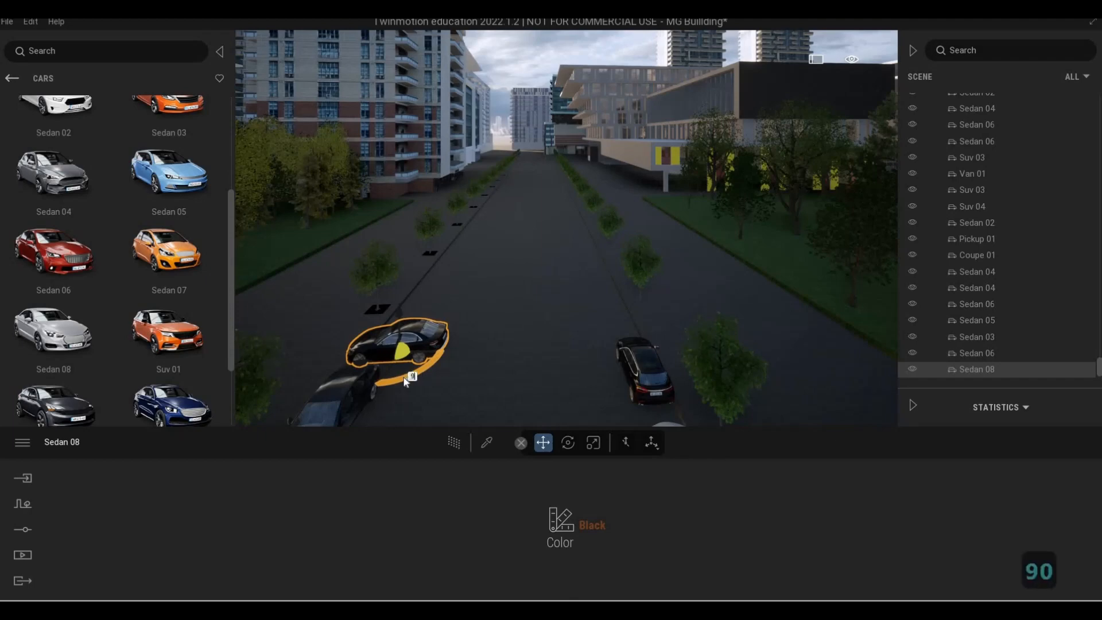
{"action": "key", "text": "Return"}
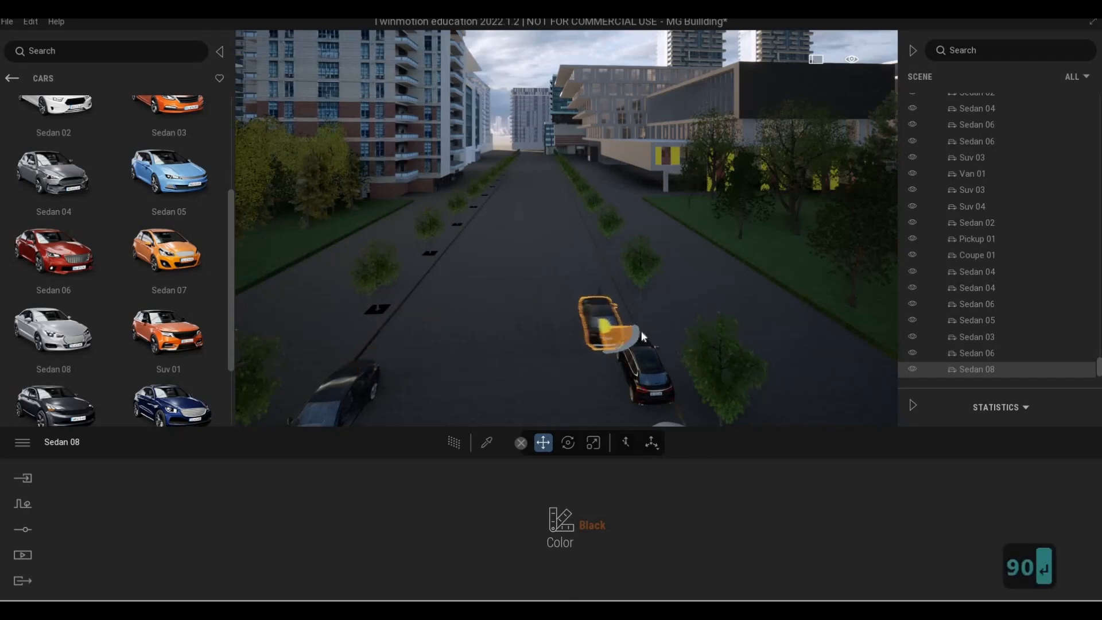
{"action": "key", "text": "Escape"}
{"action": "key", "text": "Escape"}
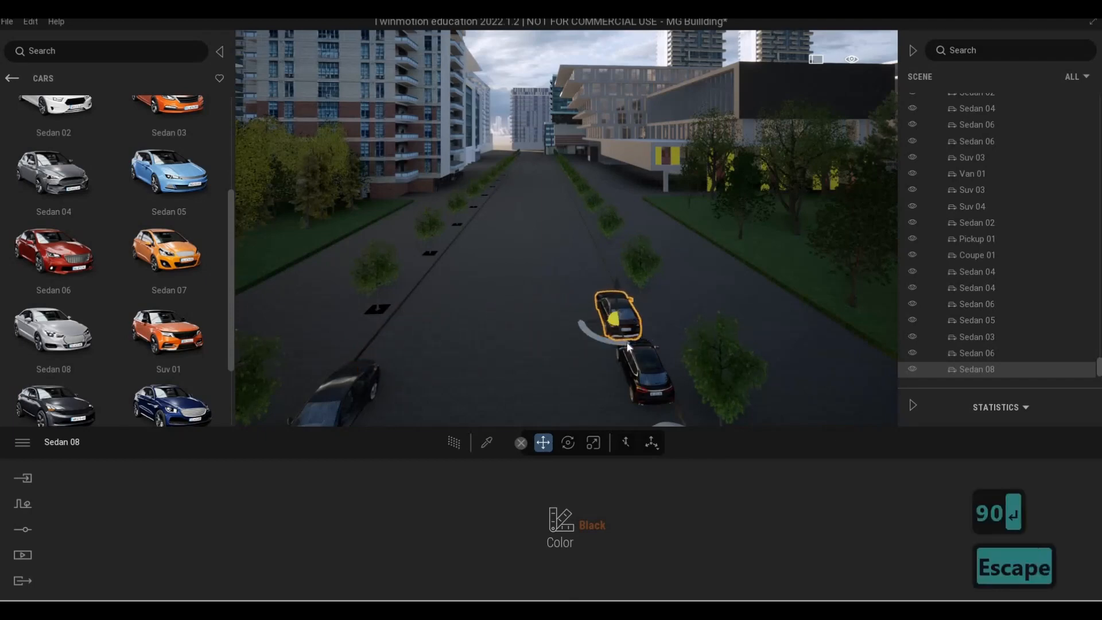
Step: Change the Sedan 08's color to Beige and deselect the car
{"action": "left_click", "coordinate": [560, 519]}
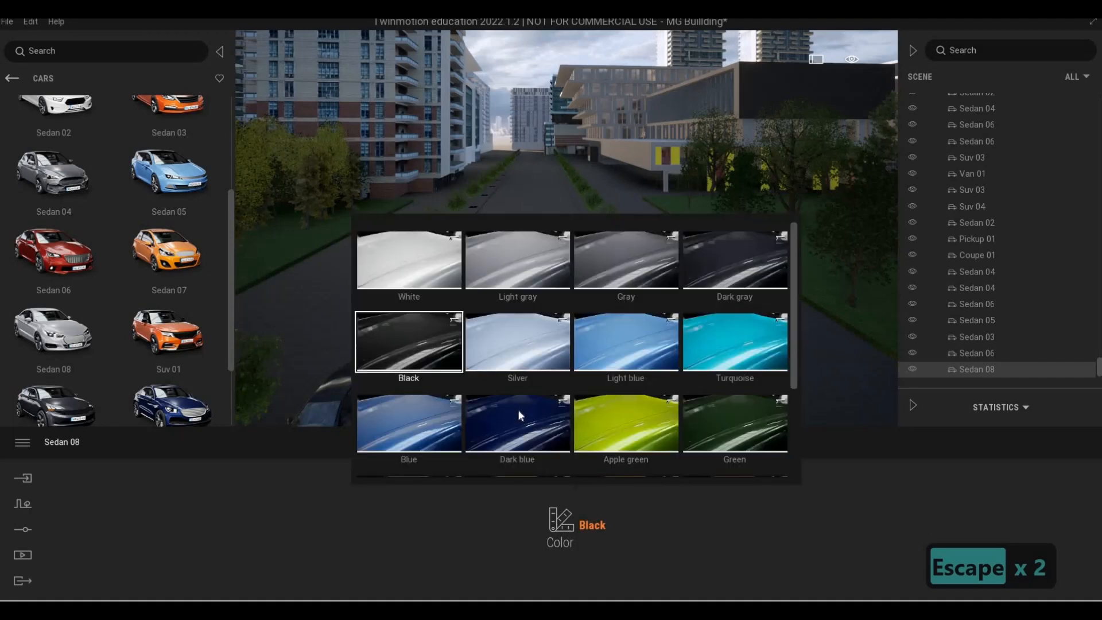
{"action": "scroll", "coordinate": [417, 412], "scroll_direction": "down", "scroll_amount": 3}
{"action": "left_click", "coordinate": [472, 423]}
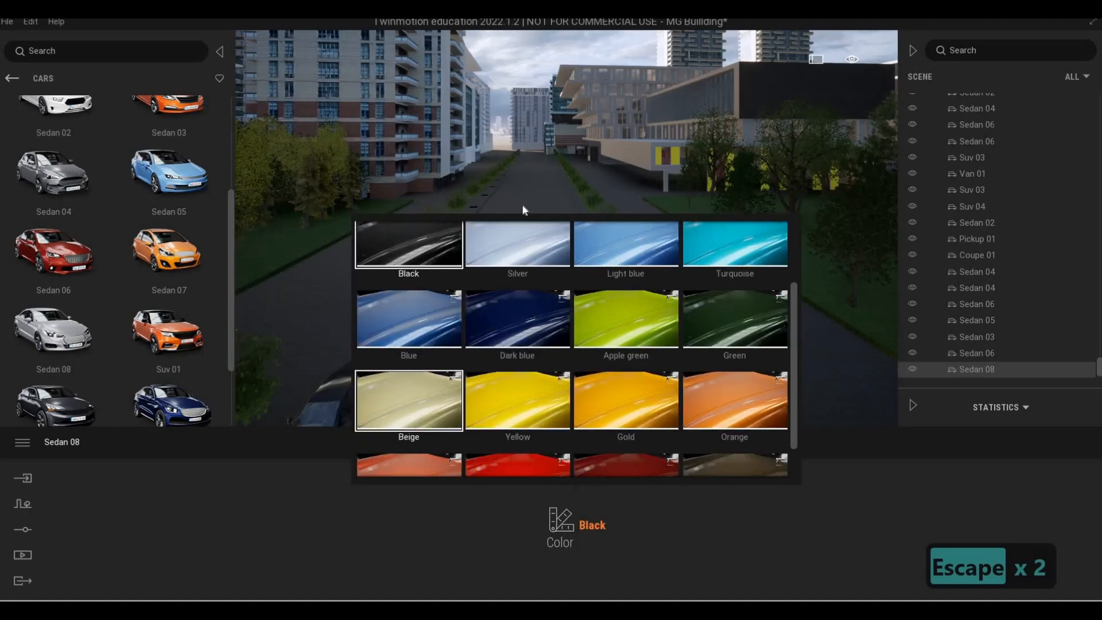
{"action": "key", "text": "Escape"}
{"action": "key", "text": "Escape"}
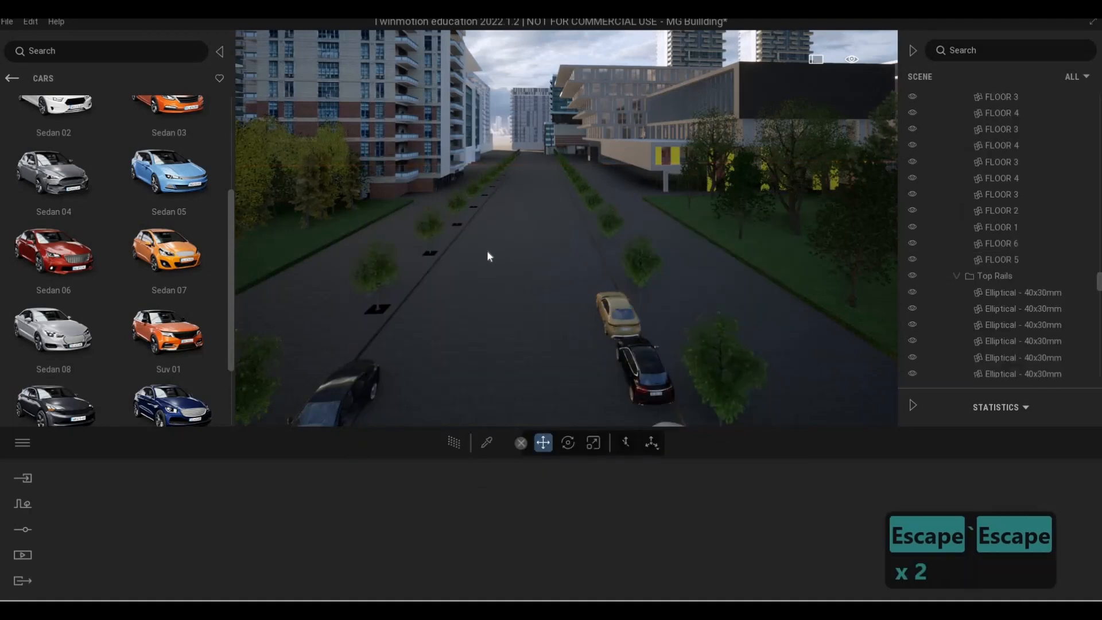
Step: Place a City bus 02 farther down the street, rotate it 90 degrees, then apply a 180 degree rotation
{"action": "key", "text": "w"}
{"action": "key", "text": "w"}
{"action": "key", "text": "w"}
{"action": "key", "text": "q"}
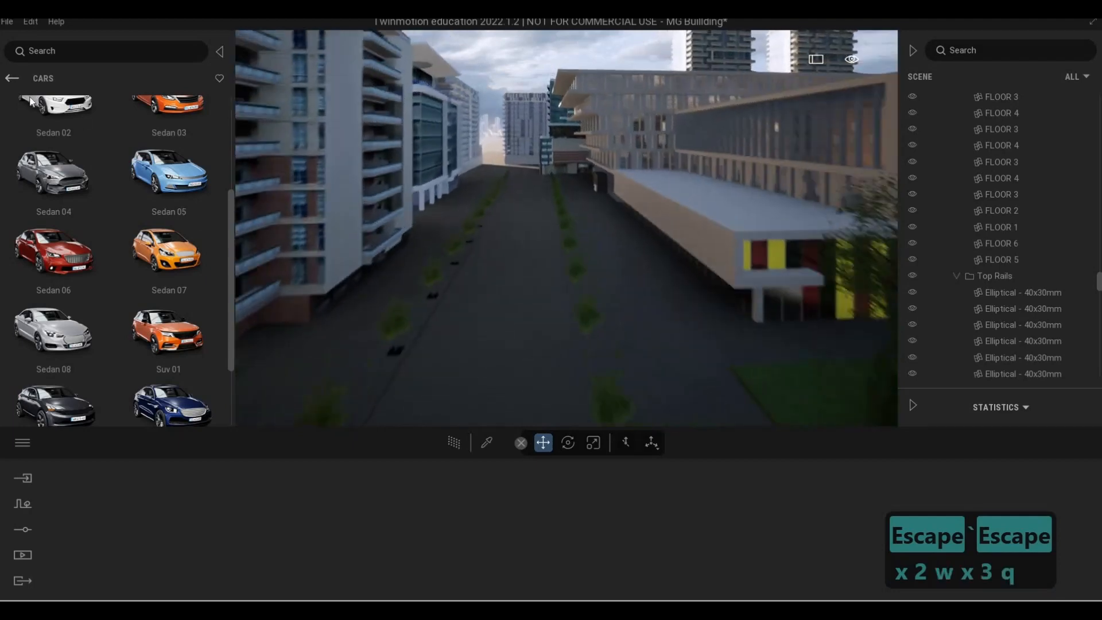
{"action": "left_click", "coordinate": [11, 79]}
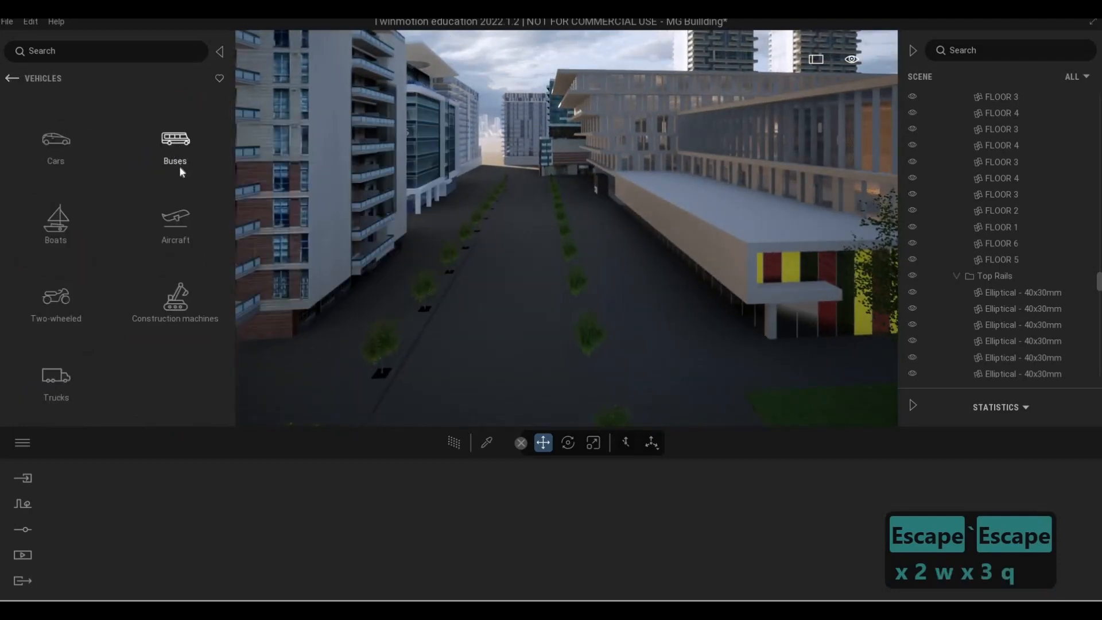
{"action": "left_click", "coordinate": [178, 164]}
{"action": "left_click_drag", "start_coordinate": [586, 241], "coordinate": [536, 312]}
{"action": "left_click", "coordinate": [535, 316]}
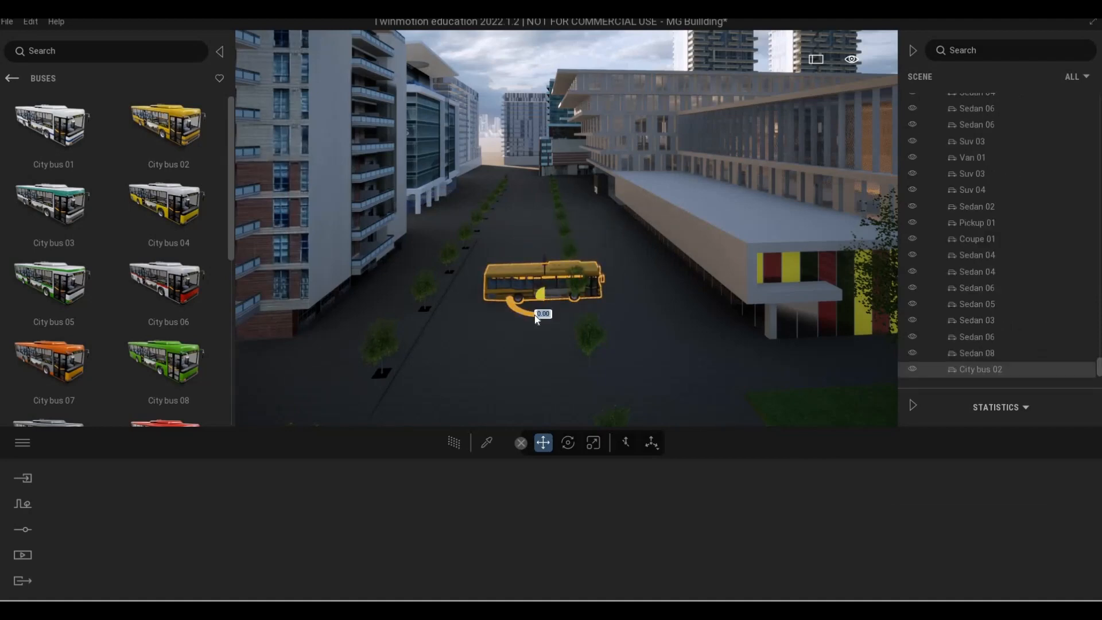
{"action": "type", "text": "90"}
{"action": "key", "text": "Return"}
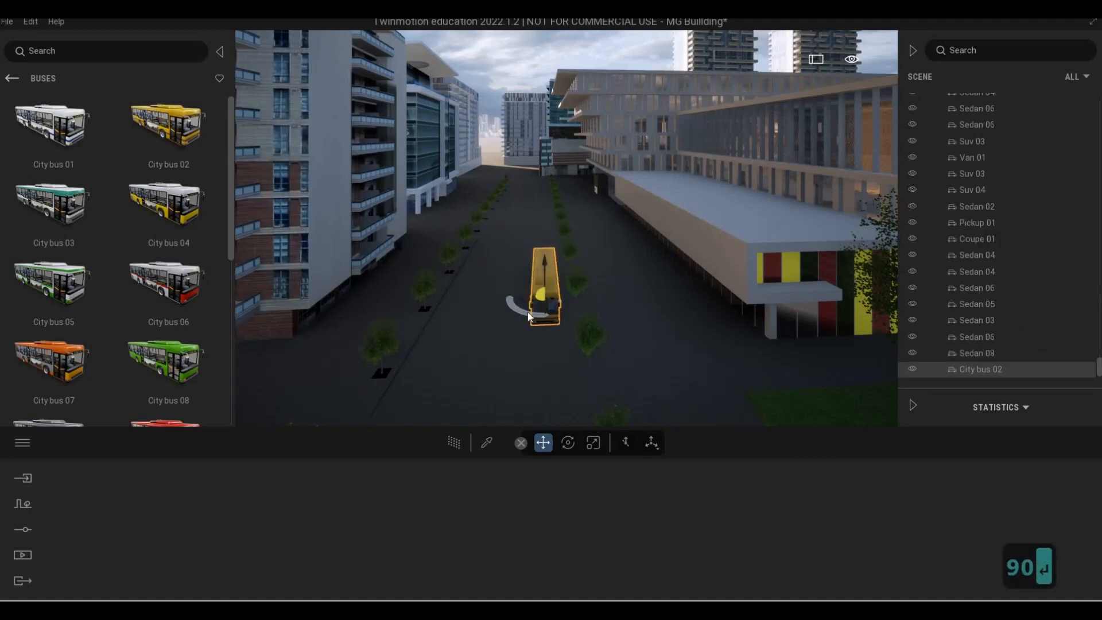
{"action": "type", "text": "180"}
{"action": "key", "text": "Return"}
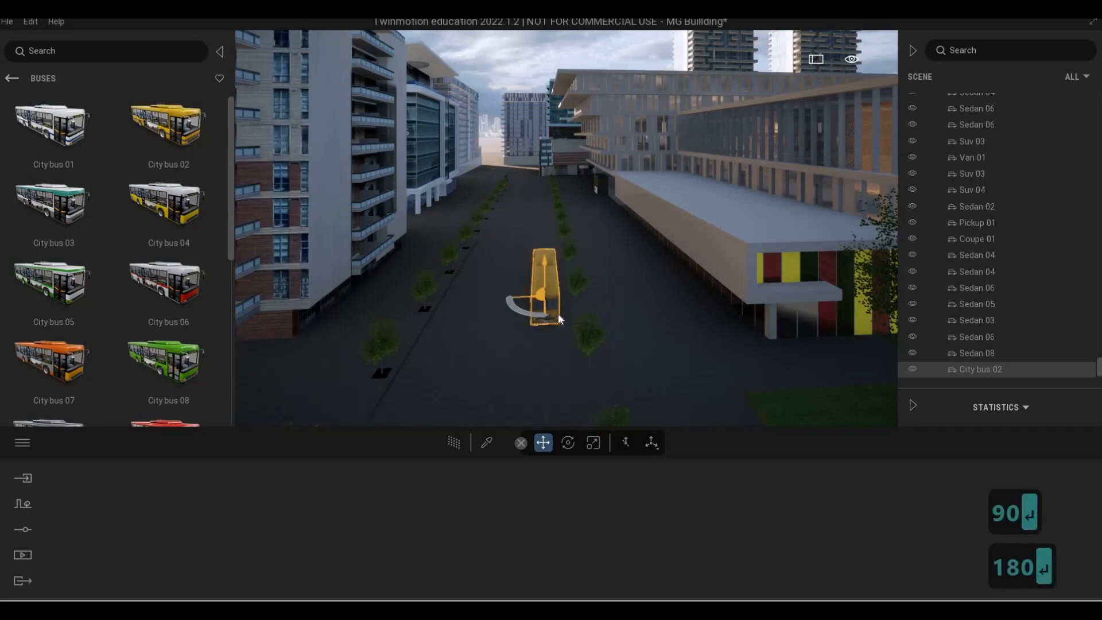
Step: Move the City bus 02 toward the right-hand curb beside the row of trees and deselect it
{"action": "key", "text": "Escape"}
{"action": "key", "text": "w"}
{"action": "key", "text": "a"}
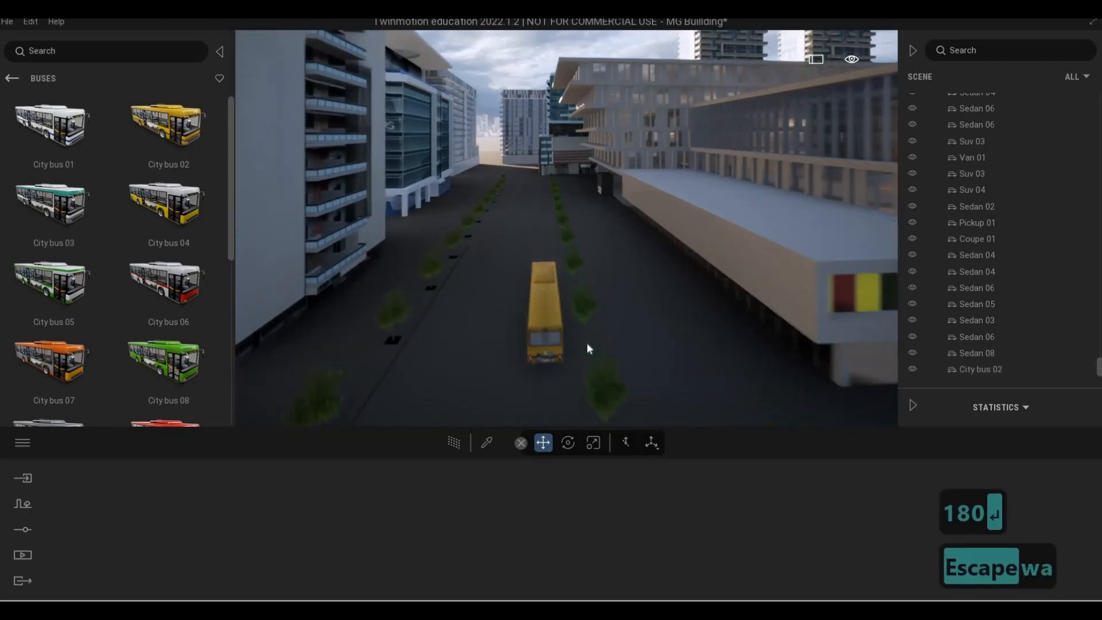
{"action": "key", "text": "w"}
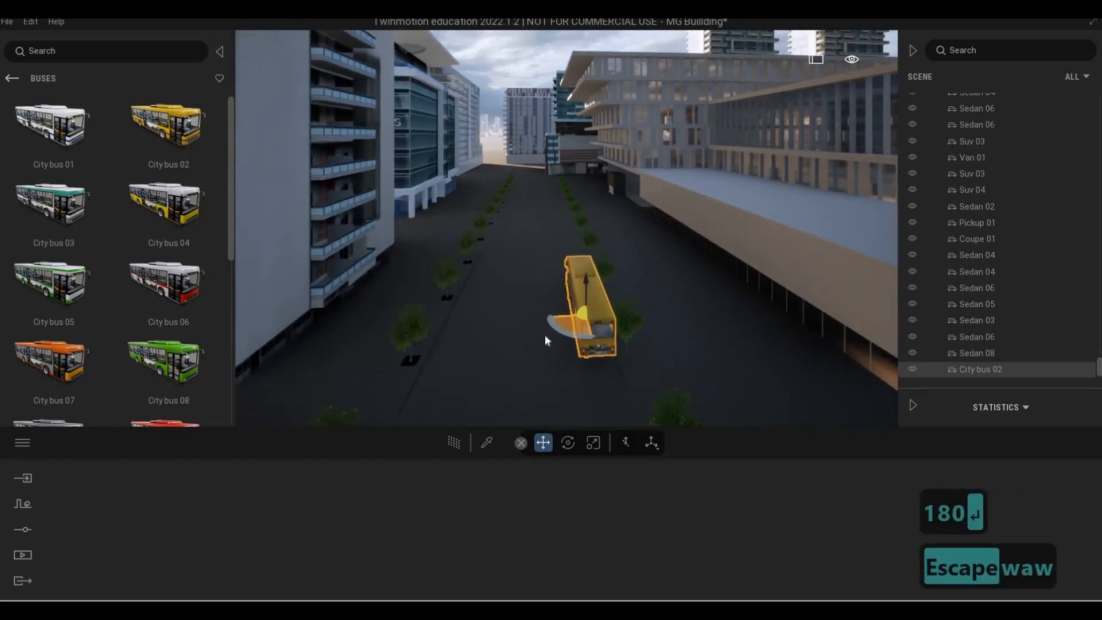
{"action": "key", "text": "Escape"}
{"action": "key", "text": "Escape"}
{"action": "scroll", "coordinate": [111, 209], "scroll_direction": "down", "scroll_amount": 3}
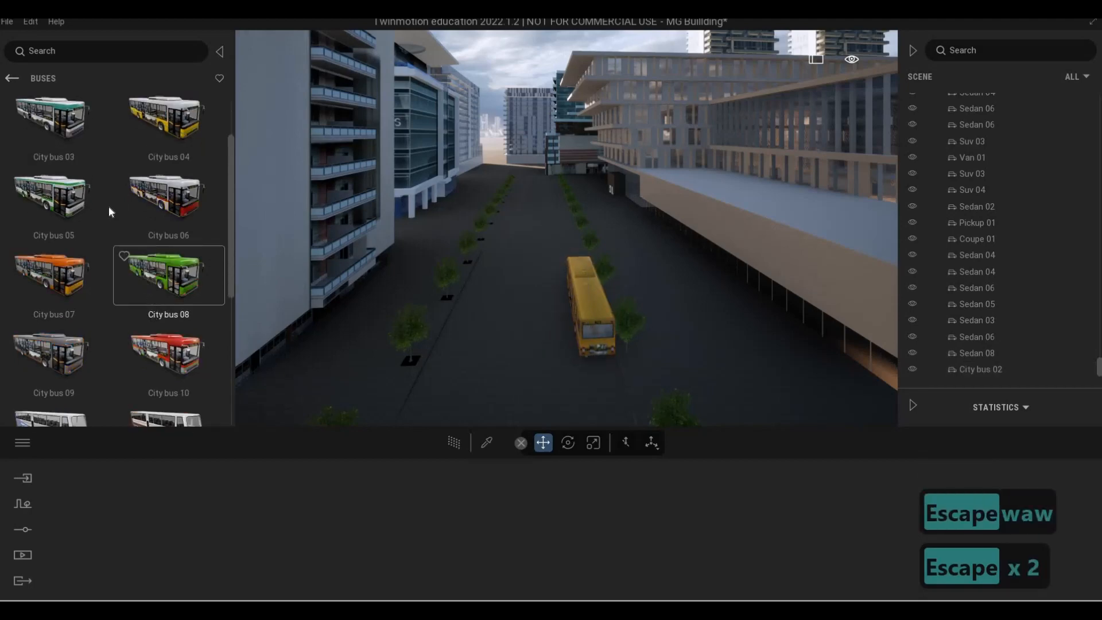
Step: Place a US road truck trail from the Trucks library in the street beyond the yellow bus and rotate it 90 degrees
{"action": "scroll", "coordinate": [57, 143], "scroll_direction": "up", "scroll_amount": 3}
{"action": "left_click", "coordinate": [12, 79]}
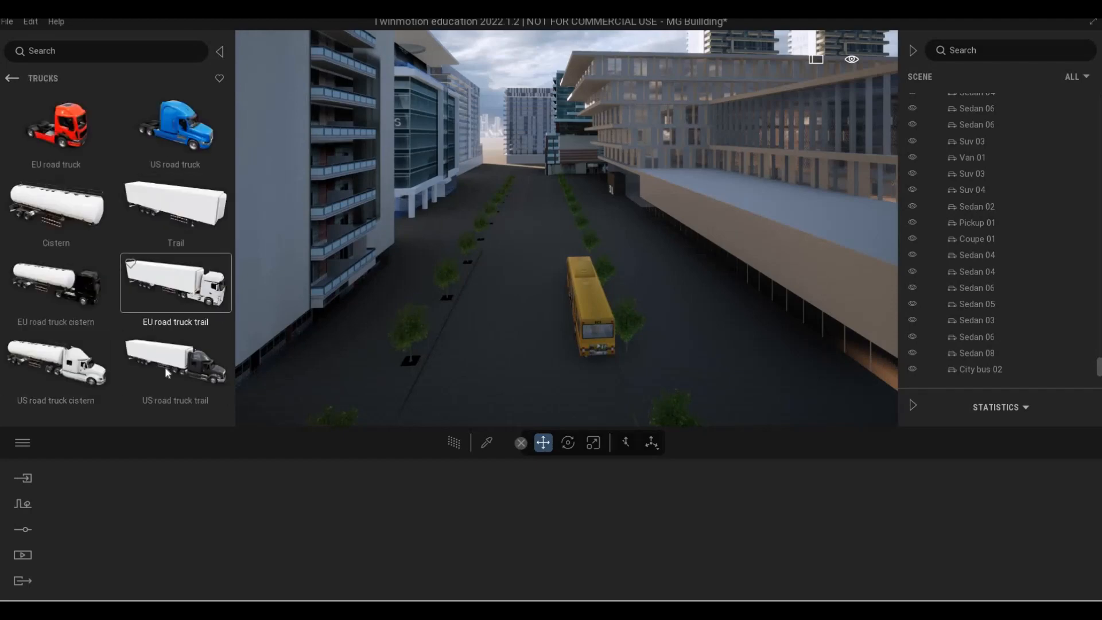
{"action": "left_click_drag", "start_coordinate": [304, 332], "coordinate": [524, 230]}
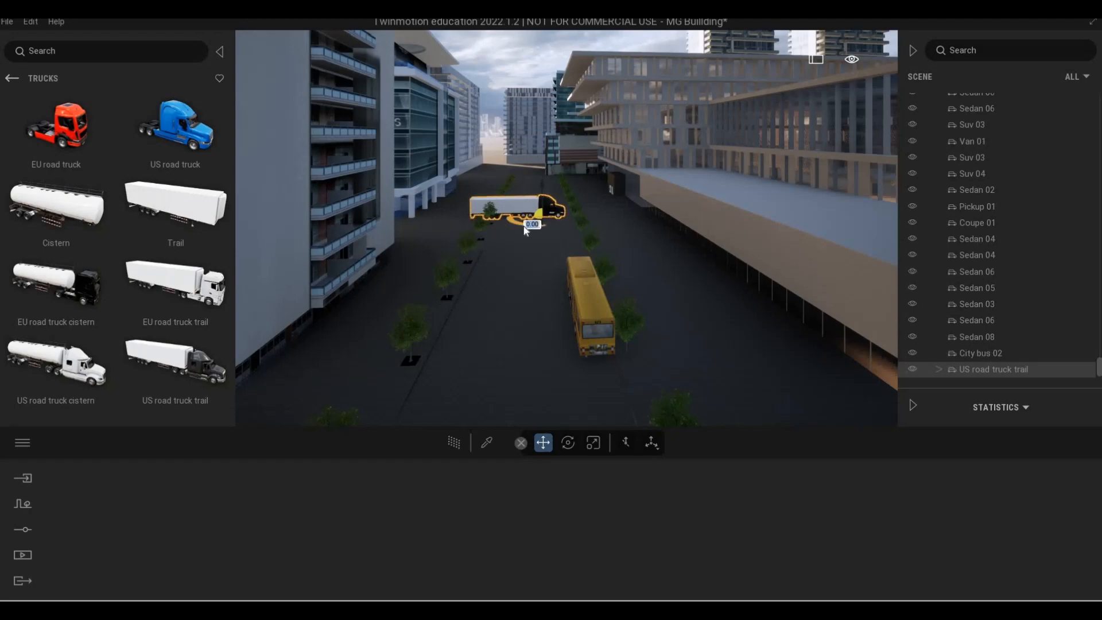
{"action": "type", "text": "90"}
{"action": "key", "text": "Return"}
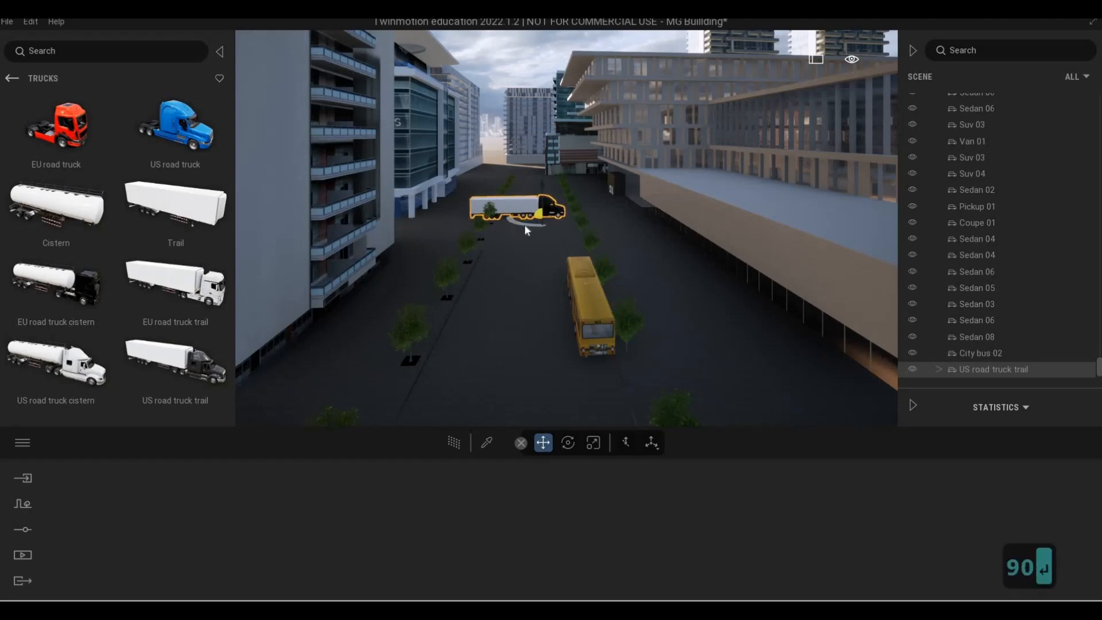
{"action": "type", "text": "90"}
{"action": "key", "text": "Return"}
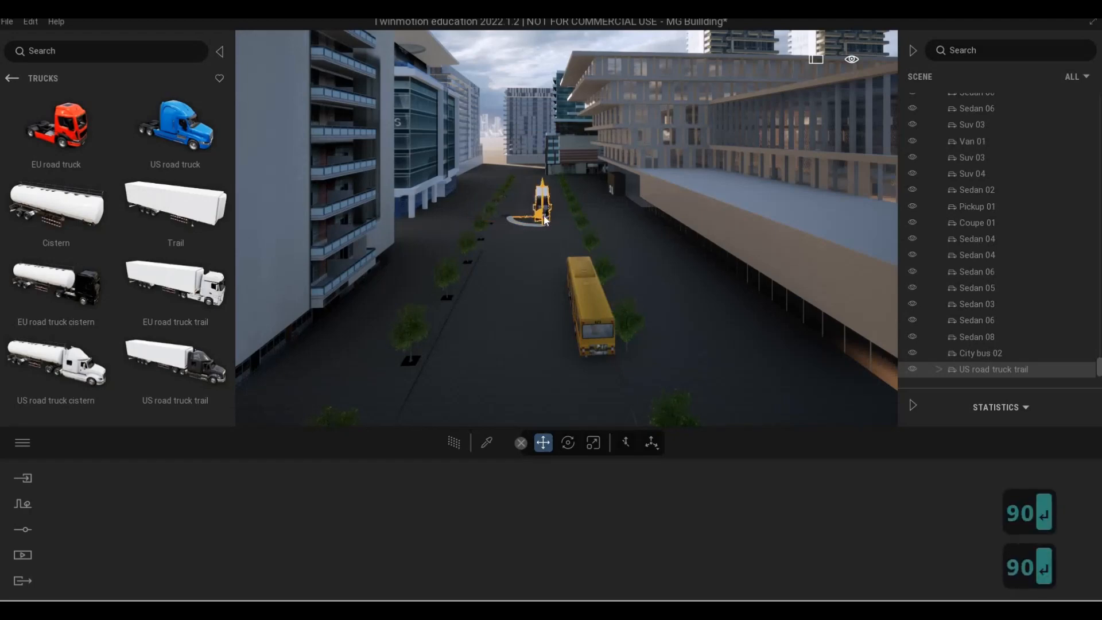
Step: Move the US road truck trail beside the row of trees across the street from the bus and deselect it
{"action": "key", "text": "w"}
{"action": "key", "text": "w"}
{"action": "key", "text": "w"}
{"action": "key", "text": "w"}
{"action": "key", "text": "w"}
{"action": "key", "text": "w"}
{"action": "key", "text": "w"}
{"action": "key", "text": "w"}
{"action": "key", "text": "w"}
{"action": "key", "text": "w"}
{"action": "key", "text": "w"}
{"action": "key", "text": "w"}
{"action": "key", "text": "w"}
{"action": "key", "text": "w"}
{"action": "key", "text": "w"}
{"action": "key", "text": "w"}
{"action": "key", "text": "w"}
{"action": "key", "text": "w"}
{"action": "key", "text": "w"}
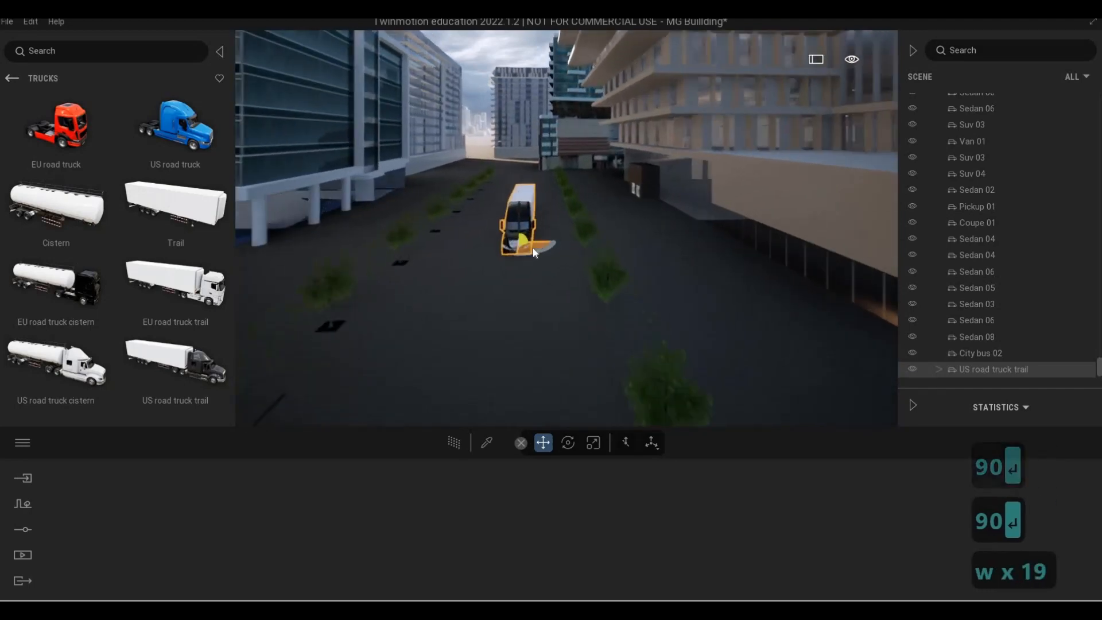
{"action": "left_click_drag", "start_coordinate": [529, 246], "coordinate": [428, 298]}
{"action": "key", "text": "Escape"}
{"action": "key", "text": "Escape"}
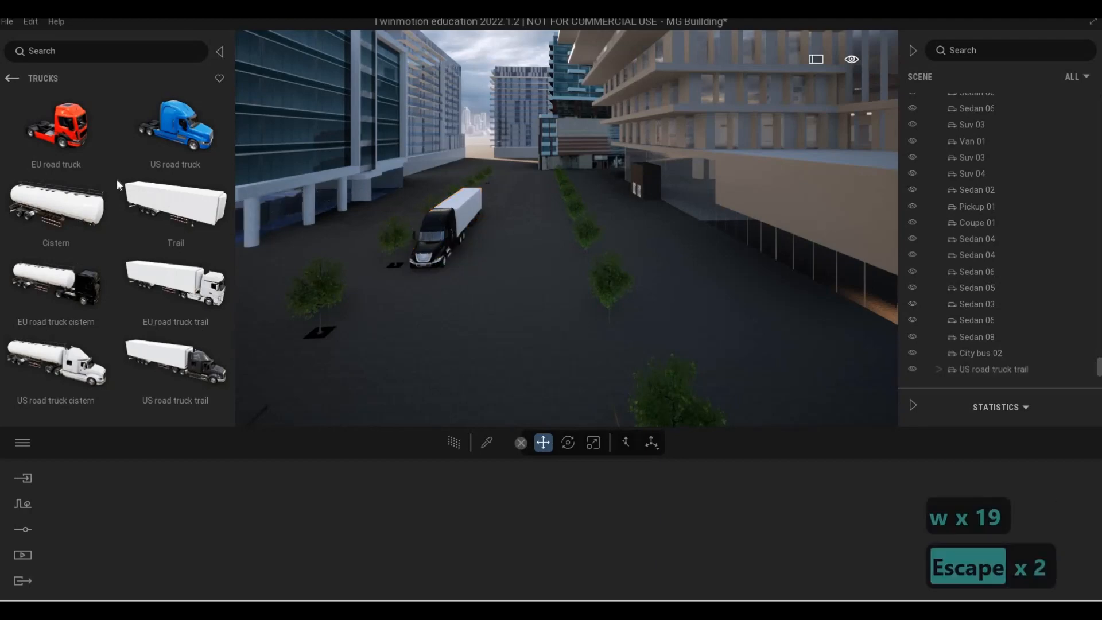
Step: Place an EU road truck trail on the paved area under the overhanging building beside the lawn and rotate it 90 degrees
{"action": "key", "text": "s"}
{"action": "key", "text": "d"}
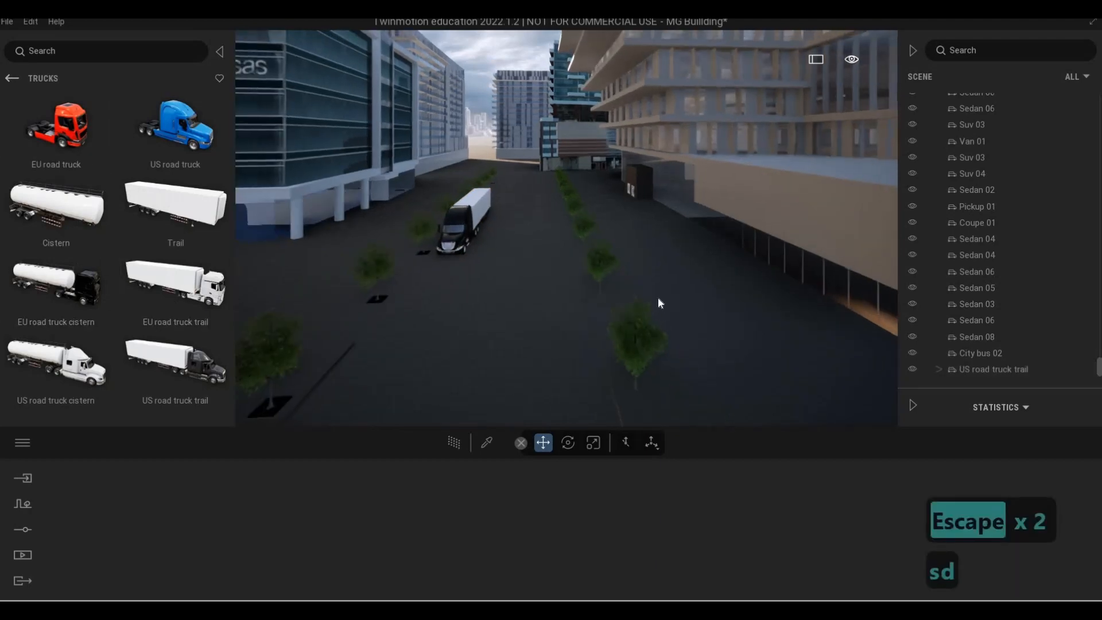
{"action": "key", "text": "s"}
{"action": "key", "text": "d"}
{"action": "key", "text": "w"}
{"action": "key", "text": "w"}
{"action": "key", "text": "w"}
{"action": "key", "text": "w"}
{"action": "key", "text": "w"}
{"action": "key", "text": "w"}
{"action": "key", "text": "w"}
{"action": "key", "text": "w"}
{"action": "key", "text": "w"}
{"action": "key", "text": "w"}
{"action": "key", "text": "w"}
{"action": "key", "text": "w"}
{"action": "key", "text": "w"}
{"action": "key", "text": "w"}
{"action": "key", "text": "w"}
{"action": "key", "text": "w"}
{"action": "key", "text": "w"}
{"action": "key", "text": "w"}
{"action": "key", "text": "w"}
{"action": "key", "text": "w"}
{"action": "key", "text": "3"}
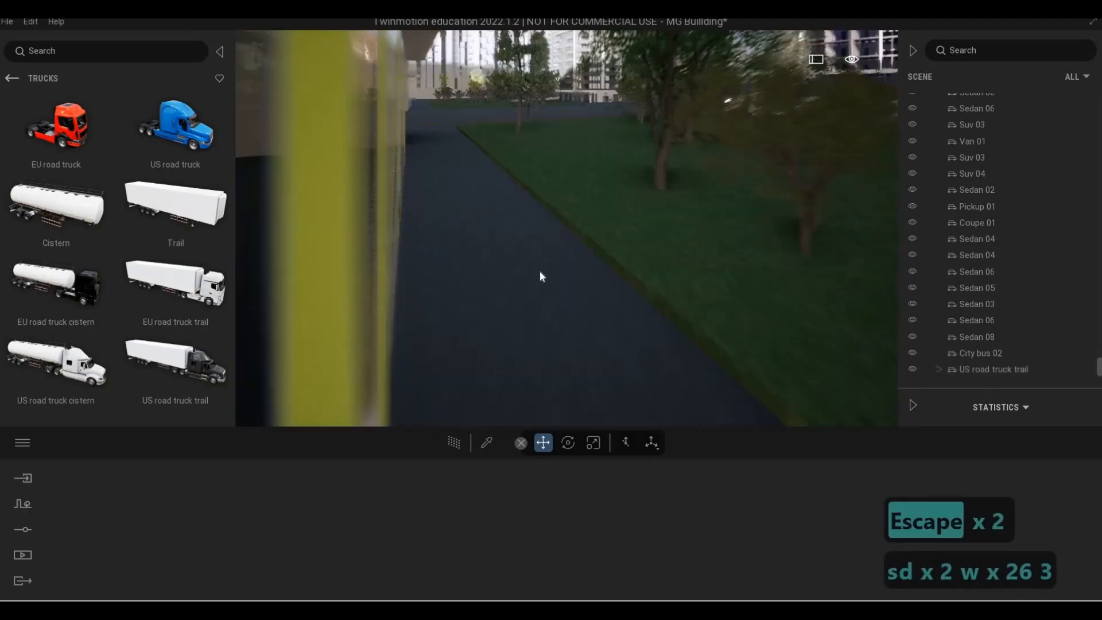
{"action": "key", "text": "q"}
{"action": "key", "text": "q"}
{"action": "key", "text": "q"}
{"action": "key", "text": "q"}
{"action": "key", "text": "q"}
{"action": "key", "text": "q"}
{"action": "key", "text": "q"}
{"action": "key", "text": "q"}
{"action": "key", "text": "q"}
{"action": "key", "text": "q"}
{"action": "key", "text": "q"}
{"action": "key", "text": "q"}
{"action": "key", "text": "q"}
{"action": "key", "text": "q"}
{"action": "key", "text": "q"}
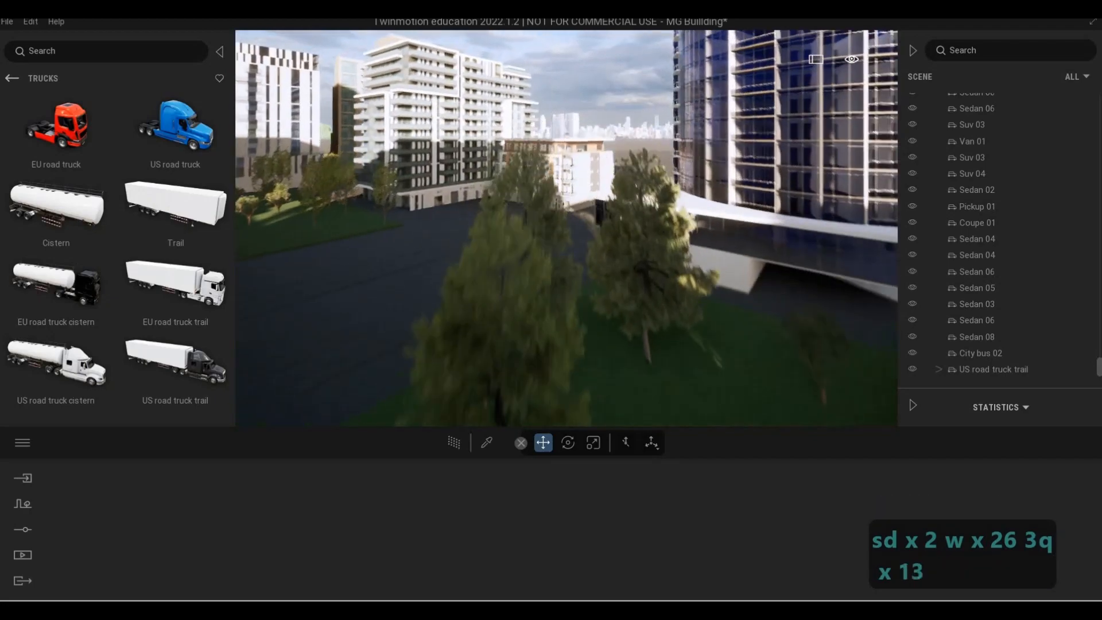
{"action": "key", "text": "a"}
{"action": "key", "text": "a"}
{"action": "key", "text": "a"}
{"action": "key", "text": "a"}
{"action": "key", "text": "a"}
{"action": "key", "text": "a"}
{"action": "key", "text": "a"}
{"action": "key", "text": "a"}
{"action": "key", "text": "a"}
{"action": "key", "text": "a"}
{"action": "key", "text": "a"}
{"action": "key", "text": "a"}
{"action": "key", "text": "d"}
{"action": "key", "text": "w"}
{"action": "key", "text": "e"}
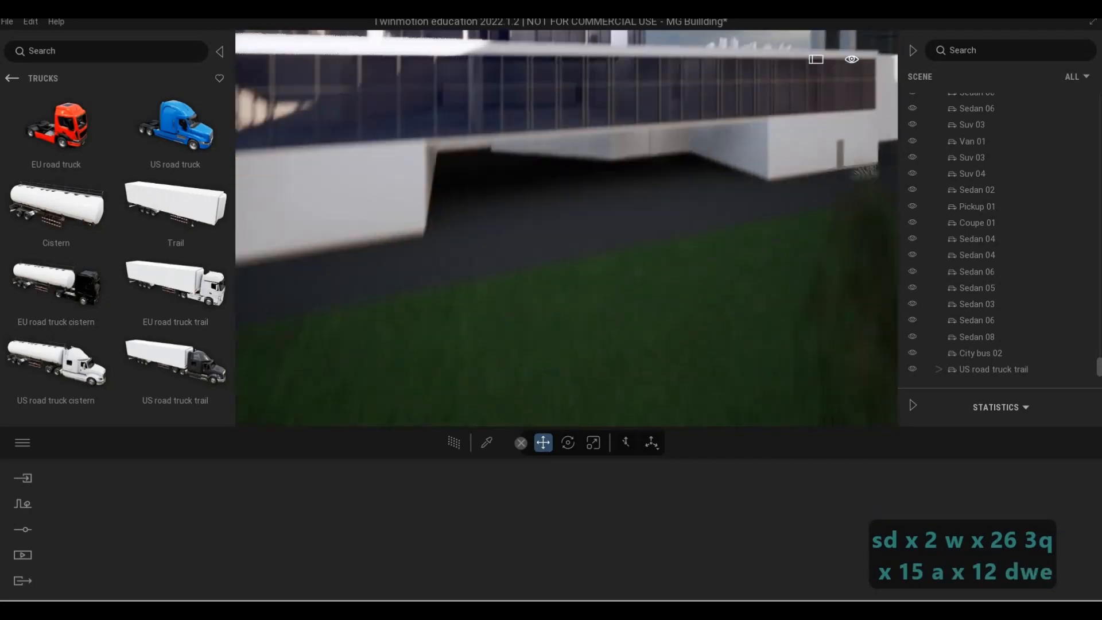
{"action": "key", "text": "w"}
{"action": "key", "text": "d"}
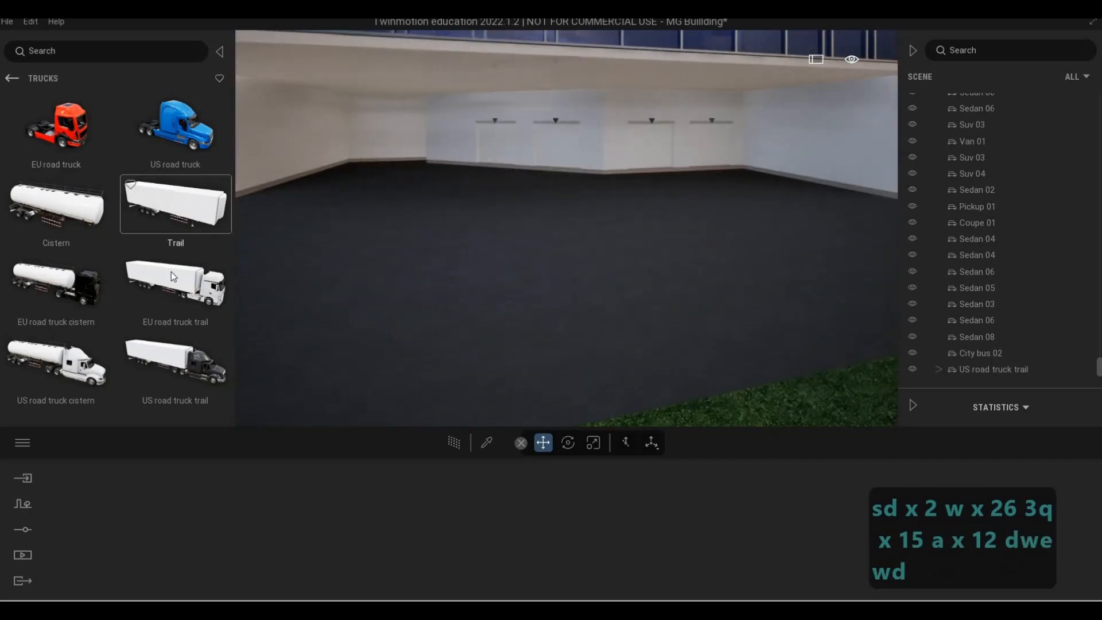
{"action": "left_click_drag", "start_coordinate": [624, 238], "coordinate": [552, 267]}
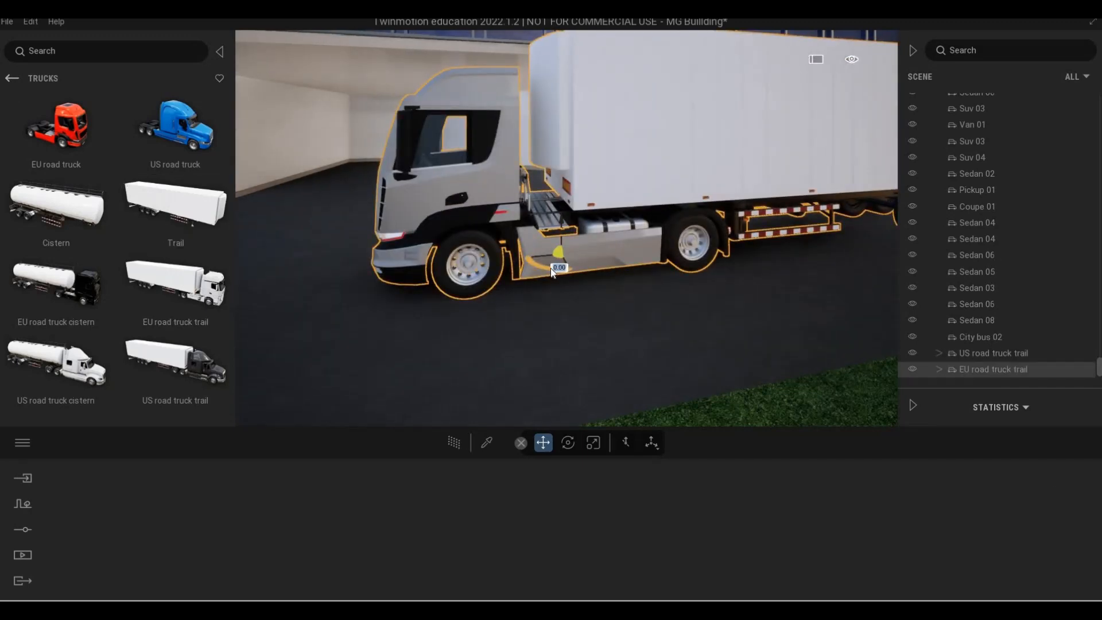
{"action": "type", "text": "180"}
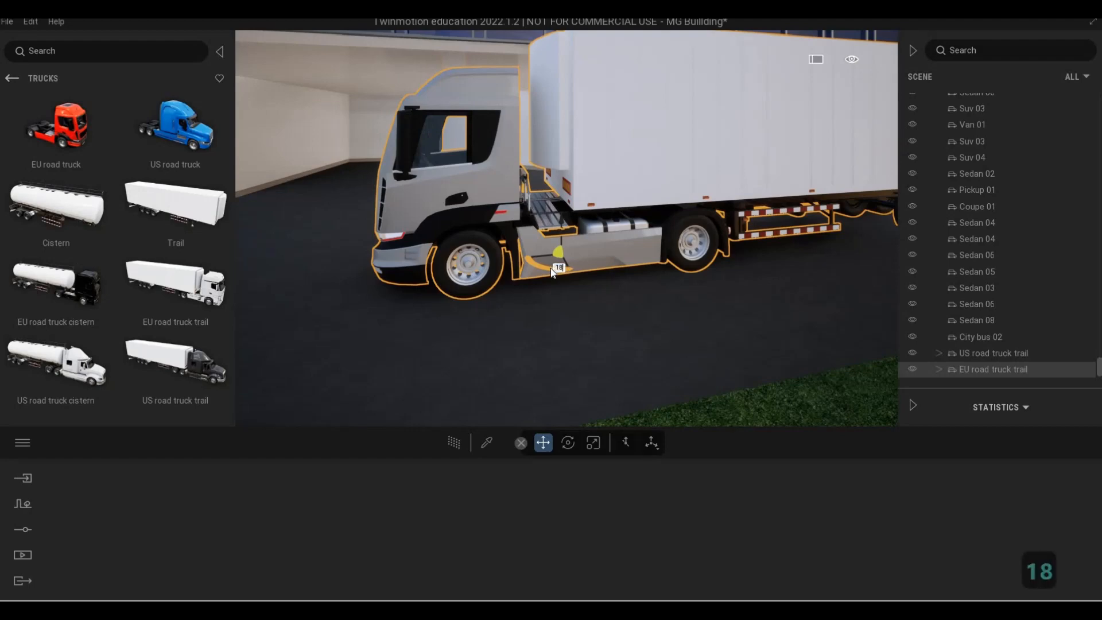
{"action": "key", "text": "BackSpace"}
{"action": "key", "text": "BackSpace"}
{"action": "key", "text": "BackSpace"}
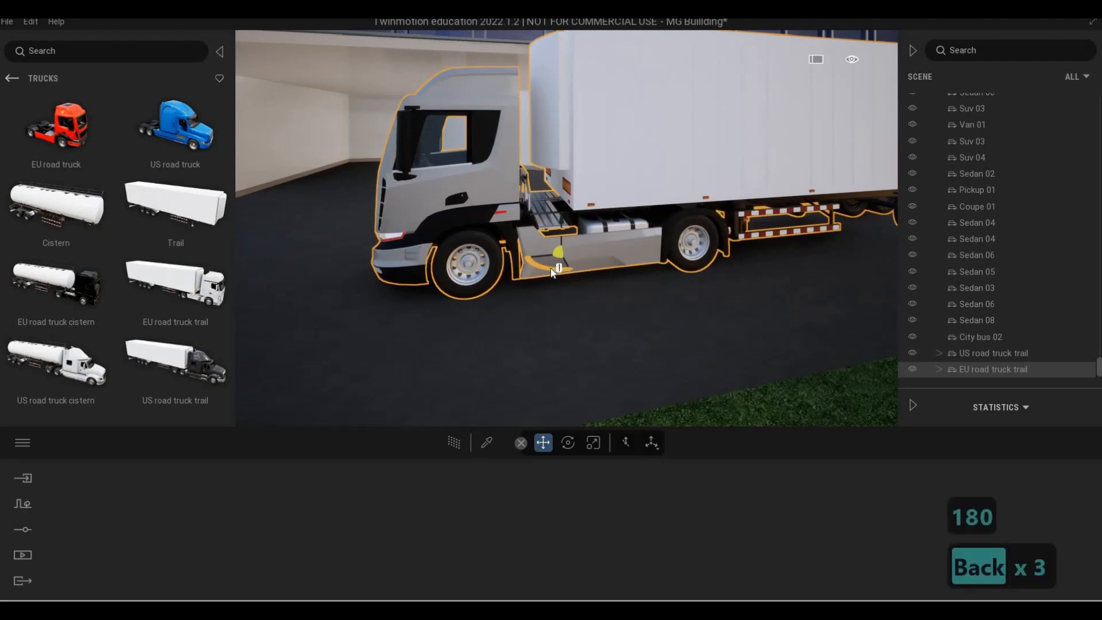
{"action": "type", "text": "90"}
{"action": "key", "text": "Return"}
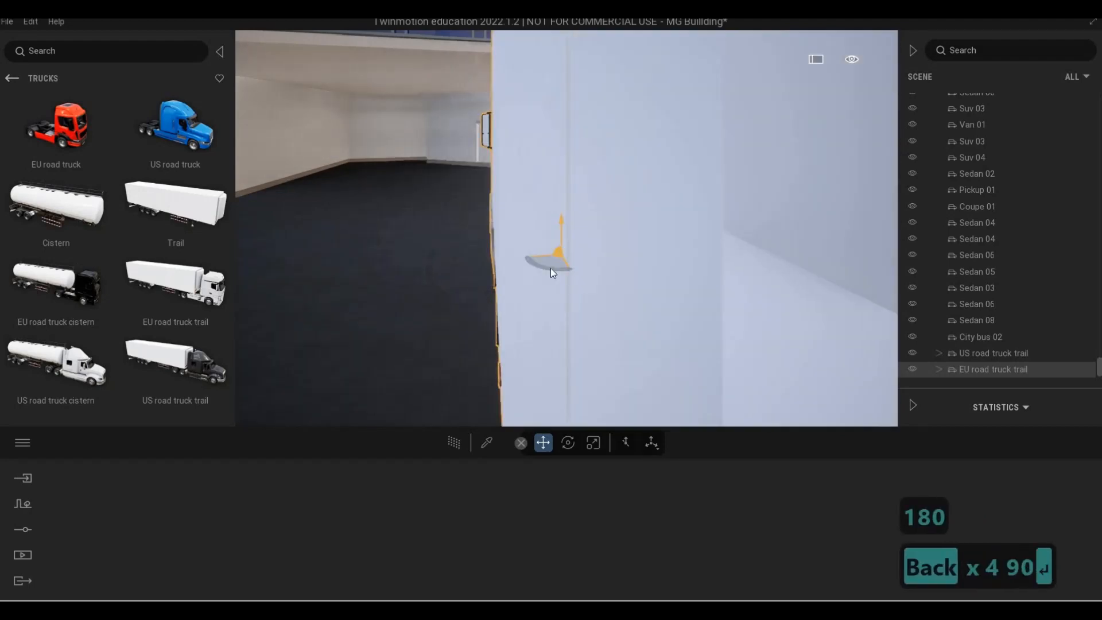
Step: Rotate the EU road truck trail another 90 degrees, then apply a 180 degree rotation
{"action": "key", "text": "s"}
{"action": "key", "text": "s"}
{"action": "key", "text": "s"}
{"action": "key", "text": "s"}
{"action": "key", "text": "s"}
{"action": "key", "text": "s"}
{"action": "key", "text": "s"}
{"action": "key", "text": "s"}
{"action": "key", "text": "s"}
{"action": "key", "text": "w"}
{"action": "key", "text": "a"}
{"action": "key", "text": "w"}
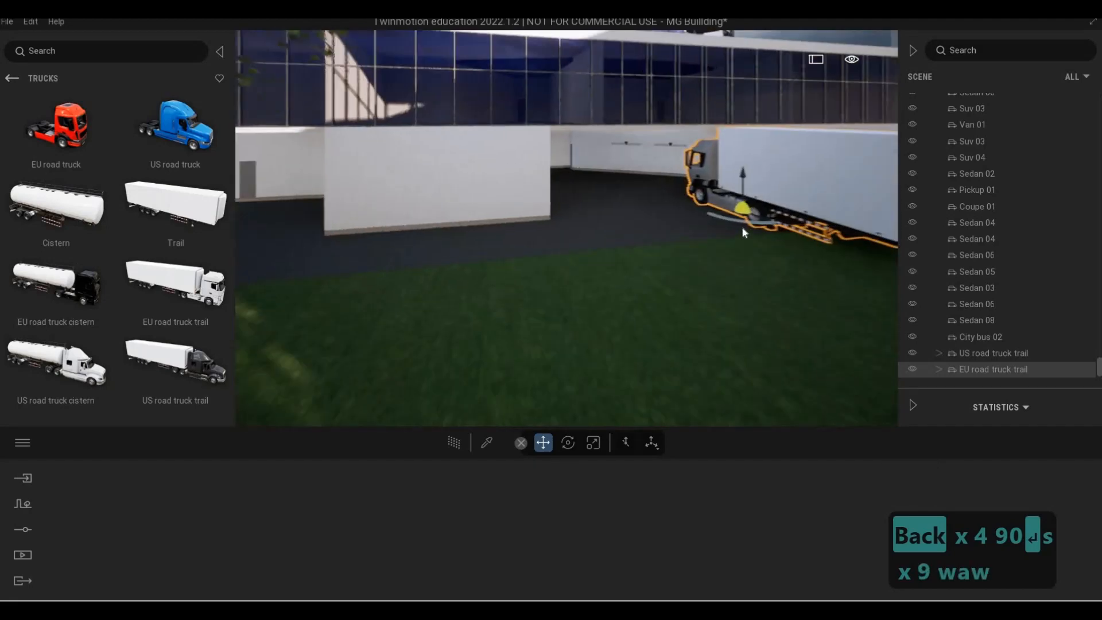
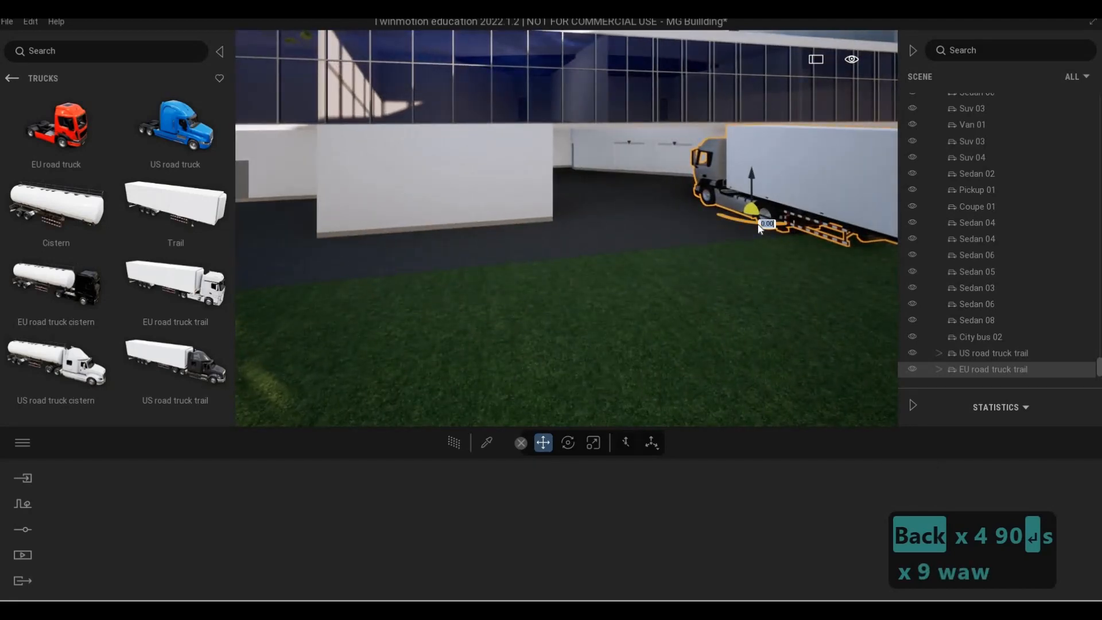
{"action": "type", "text": "90"}
{"action": "key", "text": "Return"}
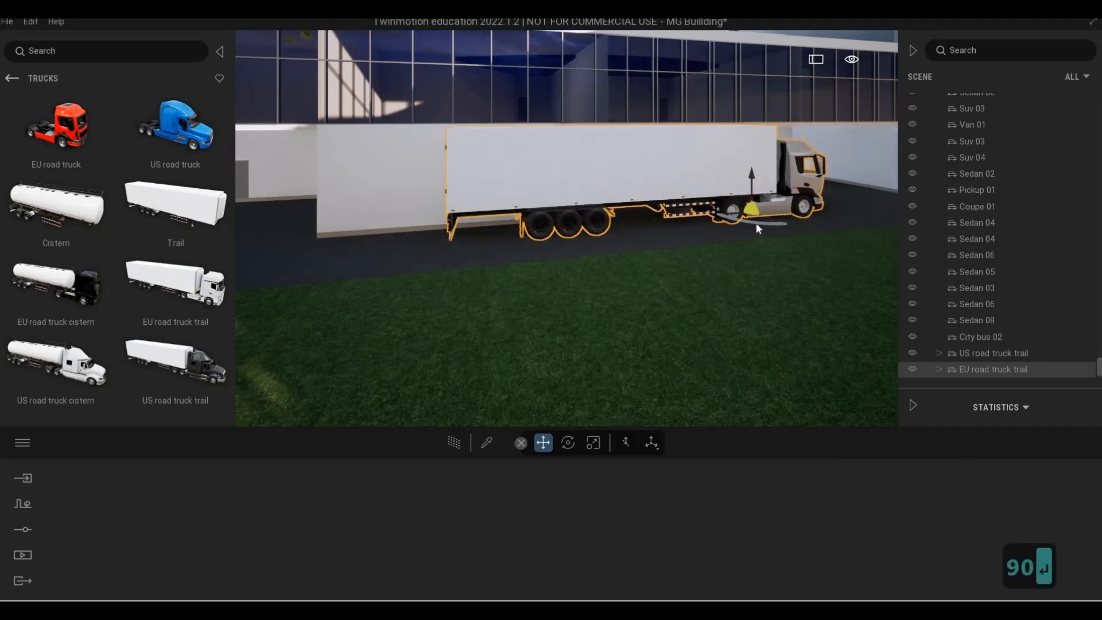
{"action": "type", "text": "180"}
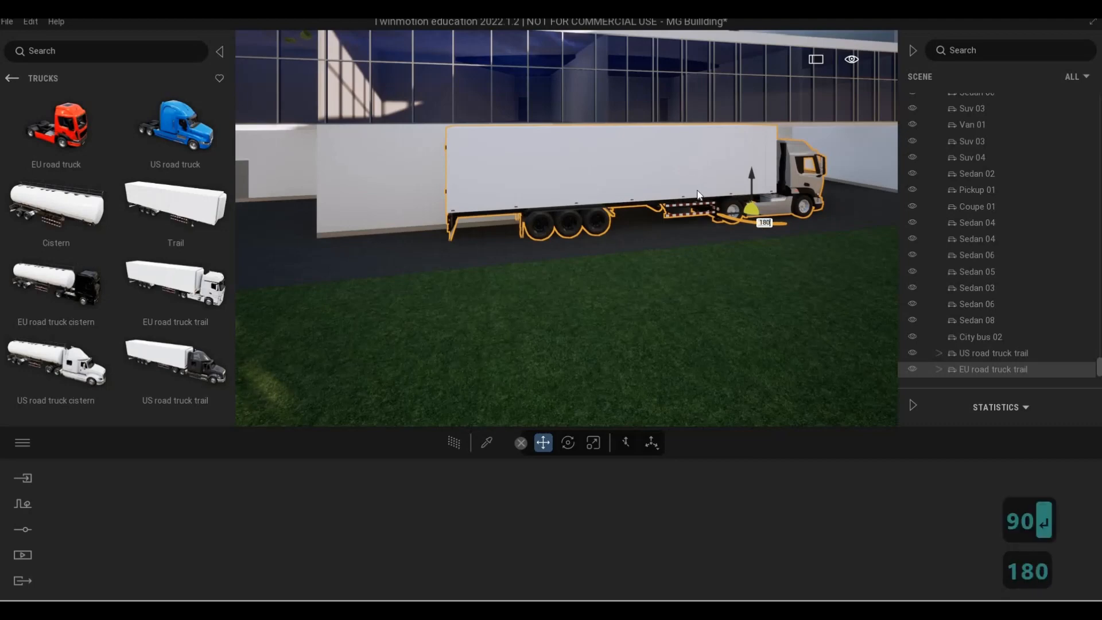
{"action": "key", "text": "Return"}
Step: Move the EU road truck trail forward along the lawn edge in front of the building, check its position and deselect it
{"action": "key", "text": "s"}
{"action": "left_click_drag", "start_coordinate": [710, 210], "coordinate": [464, 242]}
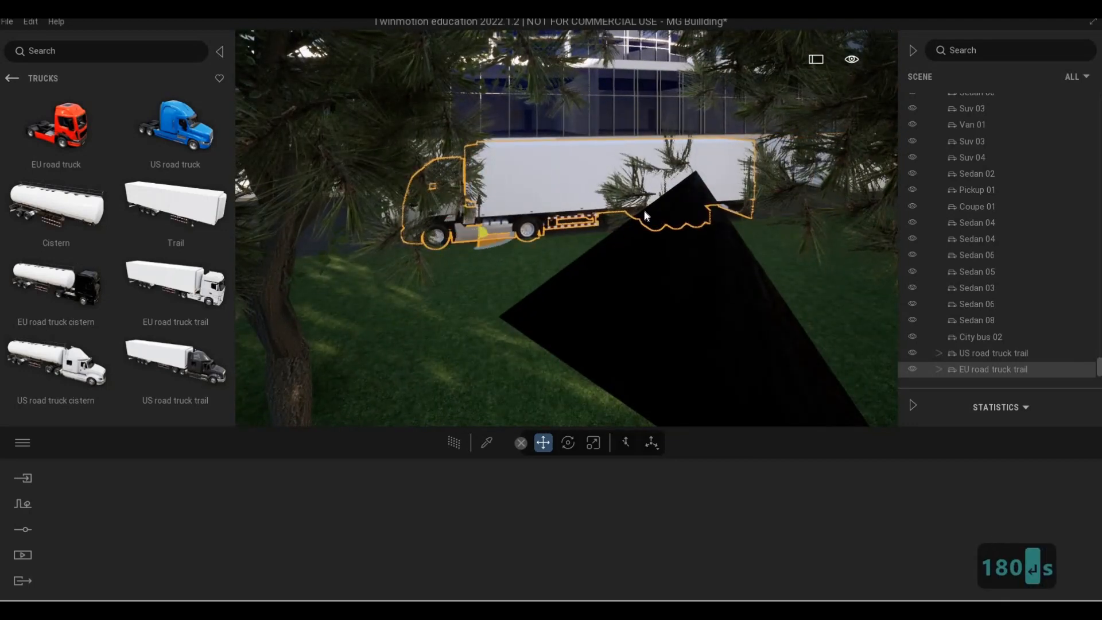
{"action": "key", "text": "d"}
{"action": "key", "text": "w"}
{"action": "key", "text": "d"}
{"action": "key", "text": "w"}
{"action": "key", "text": "q"}
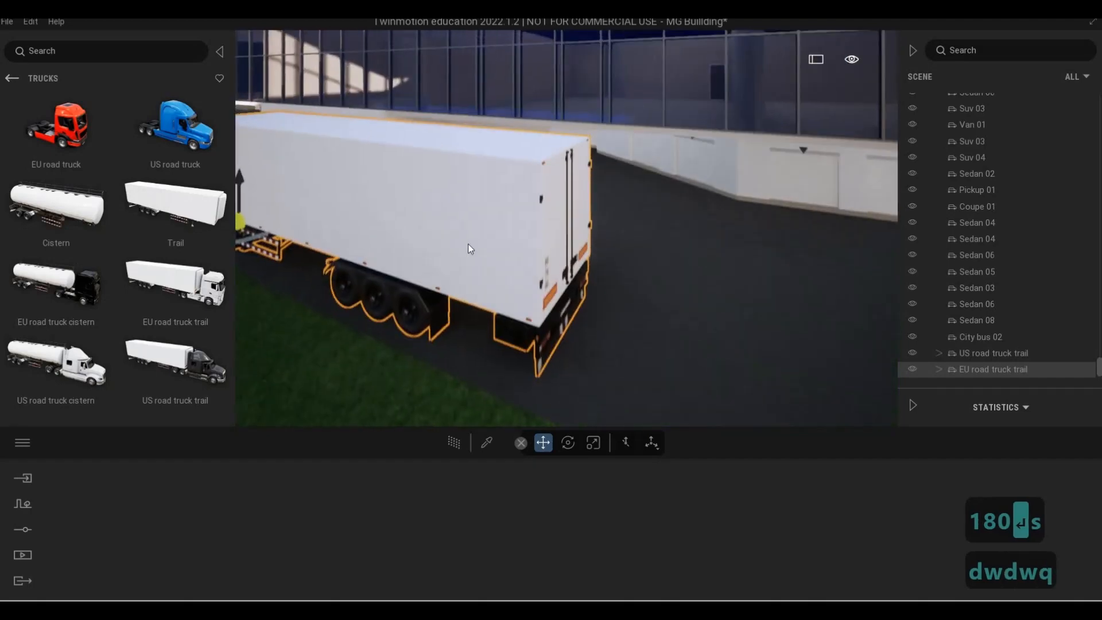
{"action": "key", "text": "a"}
{"action": "key", "text": "s"}
{"action": "key", "text": "s"}
{"action": "key", "text": "Escape"}
{"action": "key", "text": "Escape"}
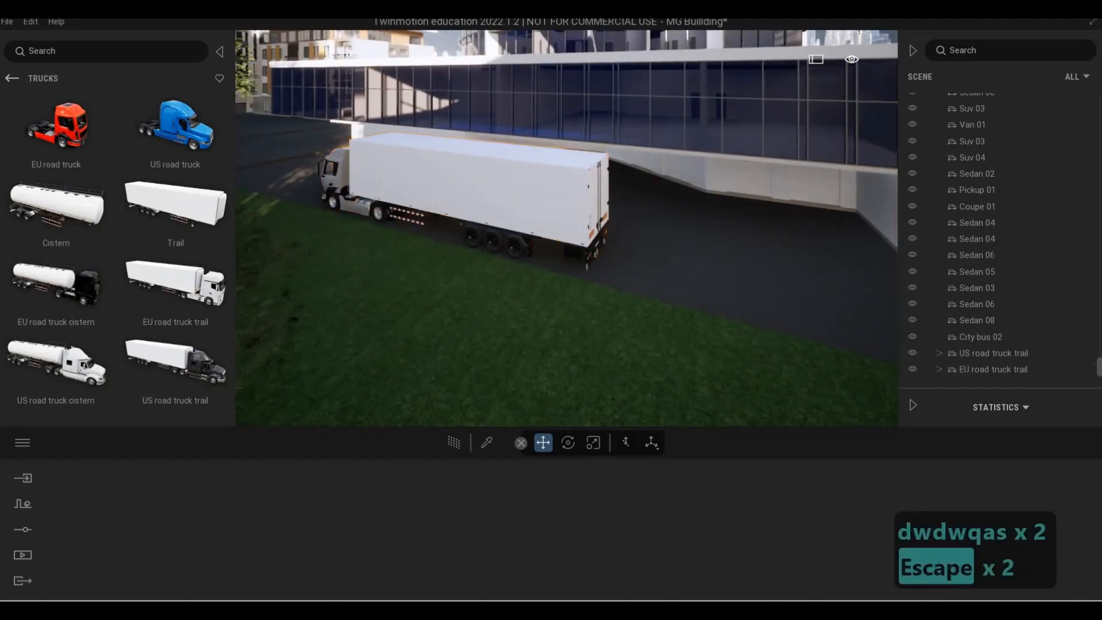
Step: Return to the tree-lined street and view the yellow city bus and the black truck with the white trailer
{"action": "key", "text": "d"}
{"action": "key", "text": "s"}
{"action": "key", "text": "s"}
{"action": "key", "text": "s"}
{"action": "key", "text": "s"}
{"action": "key", "text": "s"}
{"action": "key", "text": "s"}
{"action": "key", "text": "s"}
{"action": "key", "text": "s"}
{"action": "key", "text": "s"}
{"action": "key", "text": "s"}
{"action": "key", "text": "s"}
{"action": "key", "text": "s"}
{"action": "key", "text": "s"}
{"action": "key", "text": "s"}
{"action": "key", "text": "s"}
{"action": "key", "text": "s"}
{"action": "key", "text": "s"}
{"action": "key", "text": "s"}
{"action": "key", "text": "s"}
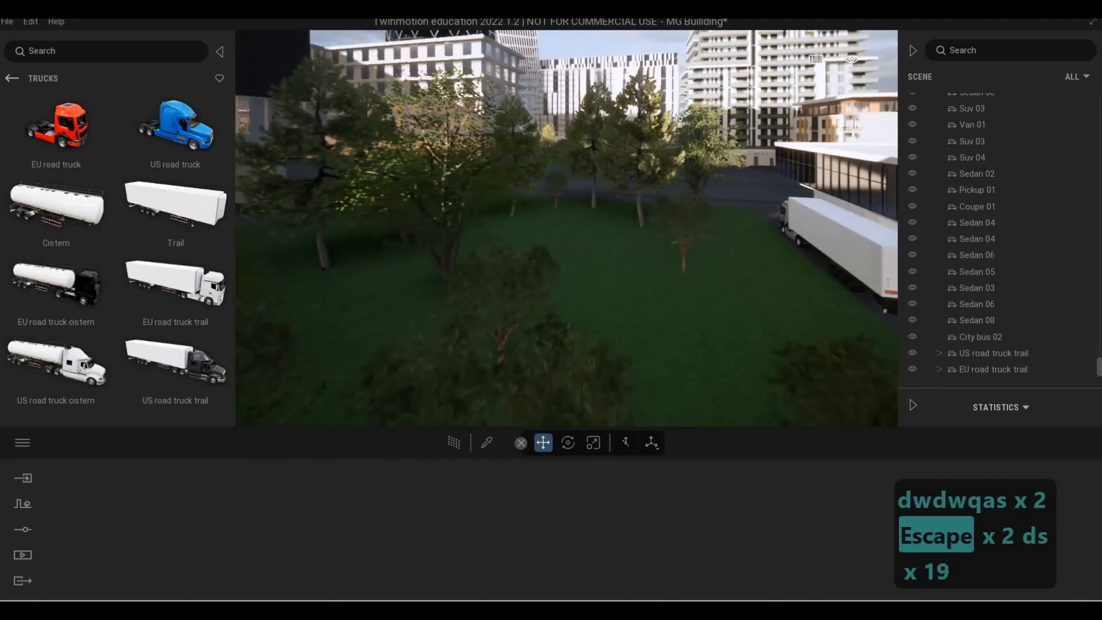
{"action": "key", "text": "a"}
{"action": "key", "text": "a"}
{"action": "key", "text": "a"}
{"action": "key", "text": "a"}
{"action": "key", "text": "a"}
{"action": "key", "text": "a"}
{"action": "key", "text": "a"}
{"action": "key", "text": "a"}
{"action": "key", "text": "a"}
{"action": "key", "text": "a"}
{"action": "key", "text": "a"}
{"action": "key", "text": "a"}
{"action": "key", "text": "a"}
{"action": "key", "text": "a"}
{"action": "key", "text": "w"}
{"action": "key", "text": "w"}
{"action": "key", "text": "w"}
{"action": "key", "text": "w"}
{"action": "key", "text": "q"}
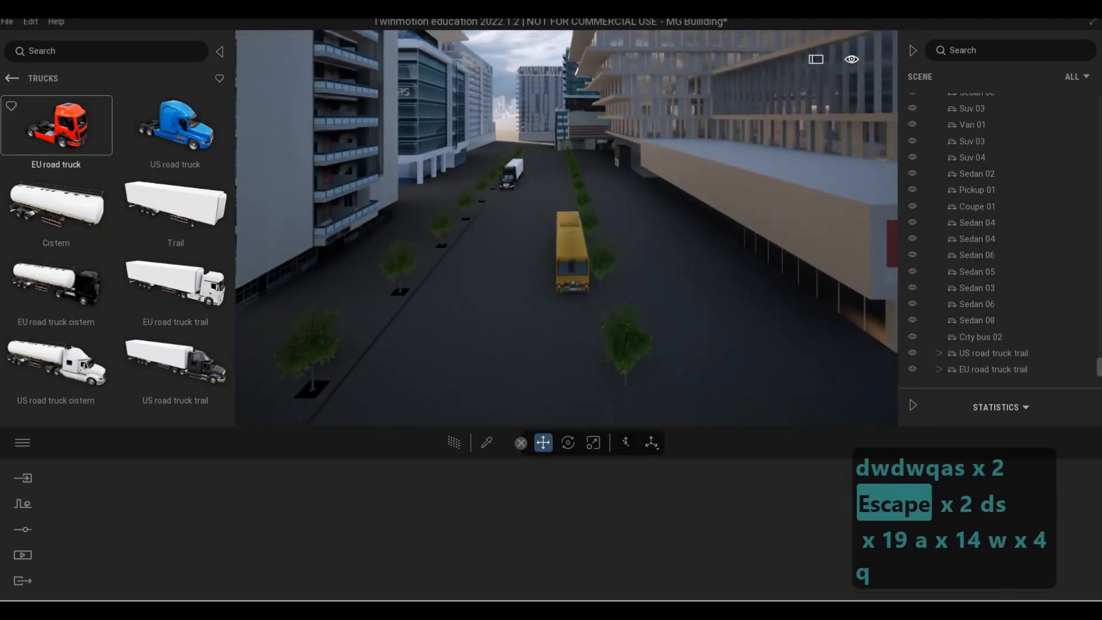
Step: Place a Sedan 06 from the car library on the tree-lined street, near the black truck with the white trailer
{"action": "left_click", "coordinate": [8, 83]}
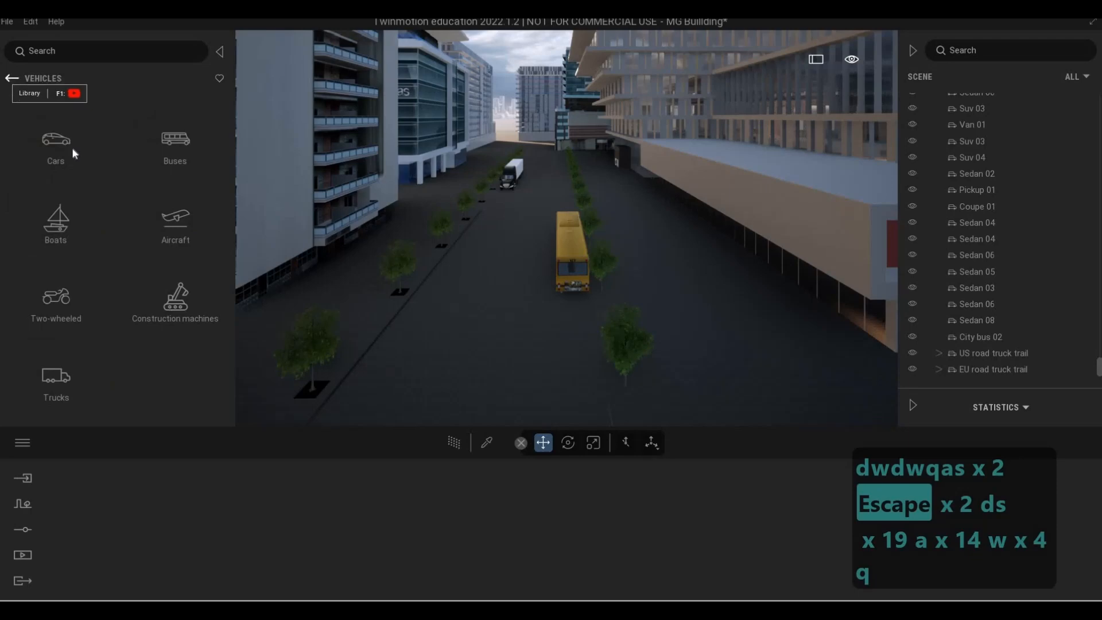
{"action": "left_click", "coordinate": [75, 159]}
{"action": "scroll", "coordinate": [74, 256], "scroll_direction": "down", "scroll_amount": 2}
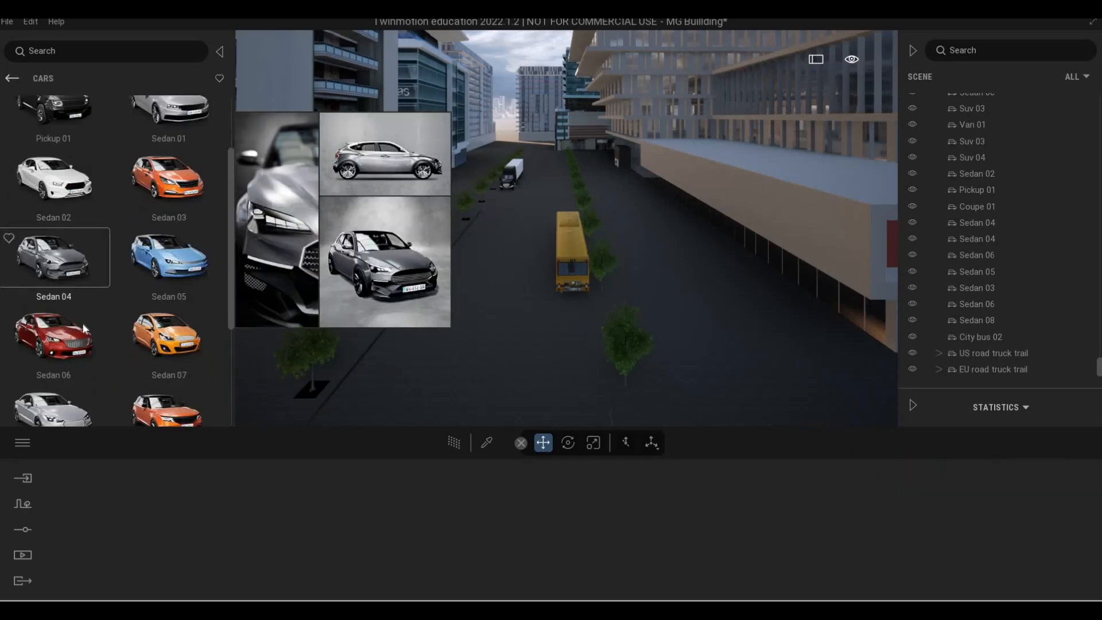
{"action": "left_click_drag", "start_coordinate": [447, 215], "coordinate": [487, 214]}
{"action": "key", "text": "w"}
{"action": "key", "text": "w"}
{"action": "key", "text": "w"}
{"action": "key", "text": "w"}
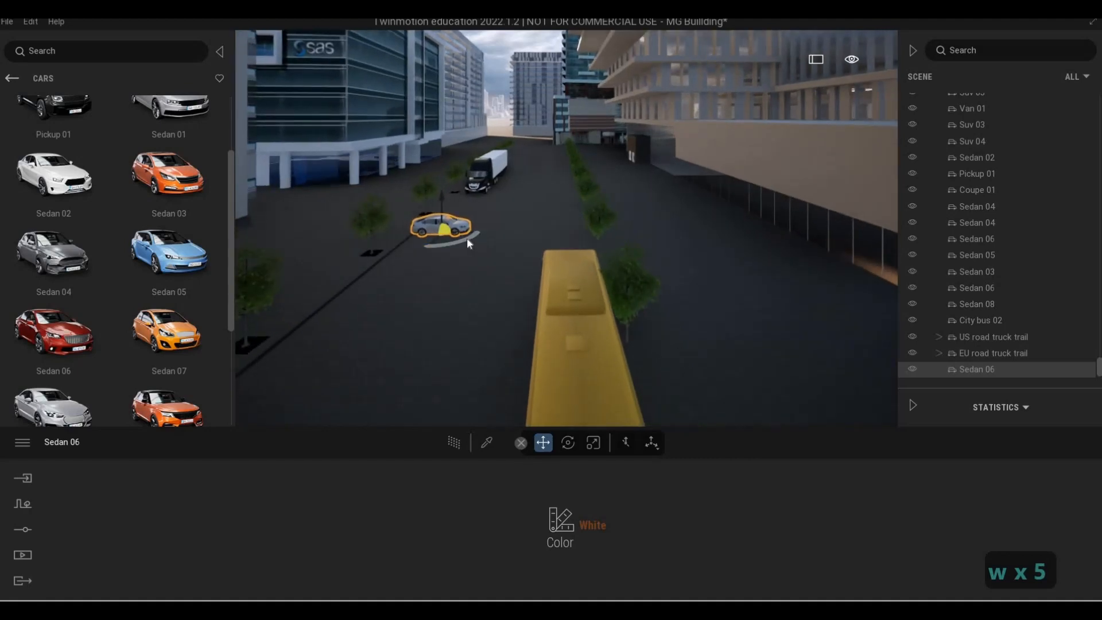
Step: Rotate the Sedan 06 by 90 degrees and park it along the curb in front of the truck
{"action": "key", "text": "1"}
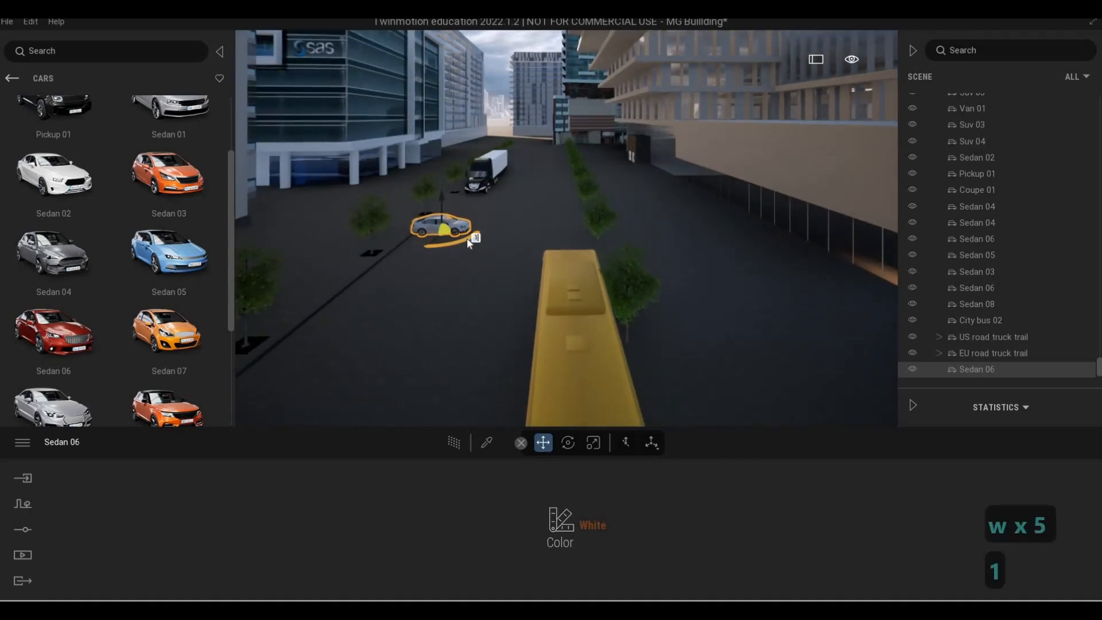
{"action": "key", "text": "BackSpace"}
{"action": "type", "text": "90"}
{"action": "key", "text": "Return"}
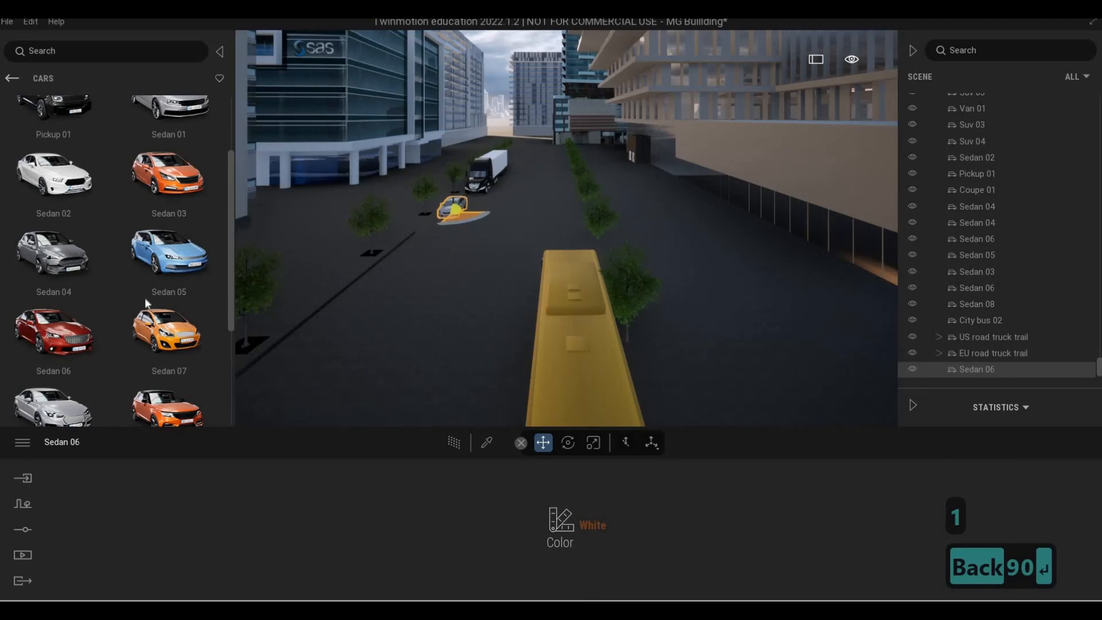
Step: Place a Sedan 08 on the street, rotate it 90 degrees and park it in line with the Sedan 06
{"action": "left_click_drag", "start_coordinate": [67, 404], "coordinate": [400, 278]}
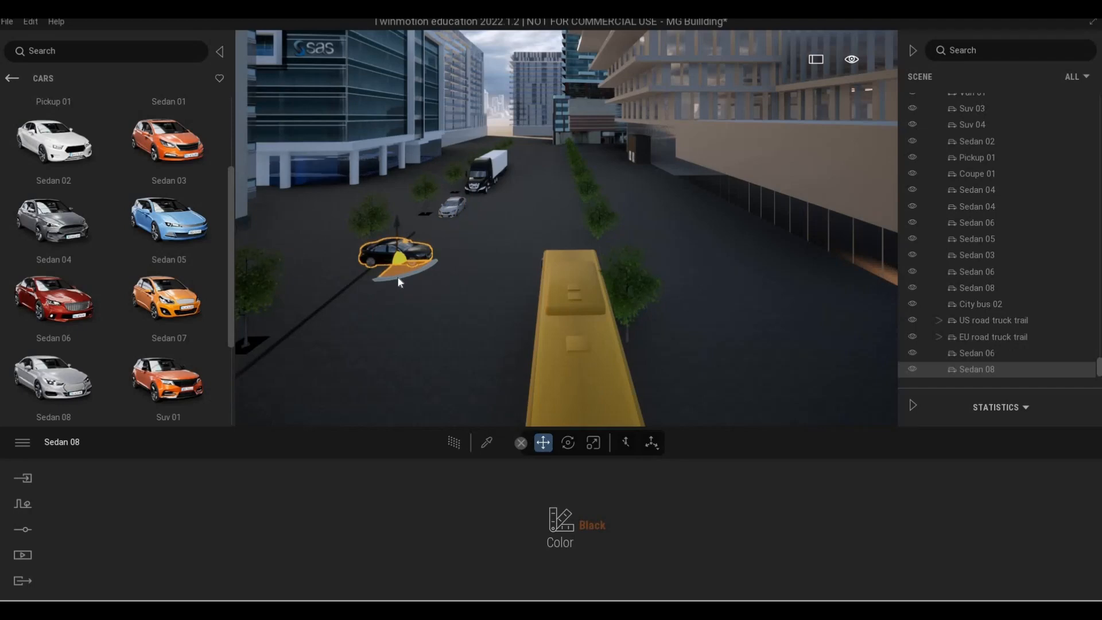
{"action": "type", "text": "90"}
{"action": "key", "text": "Return"}
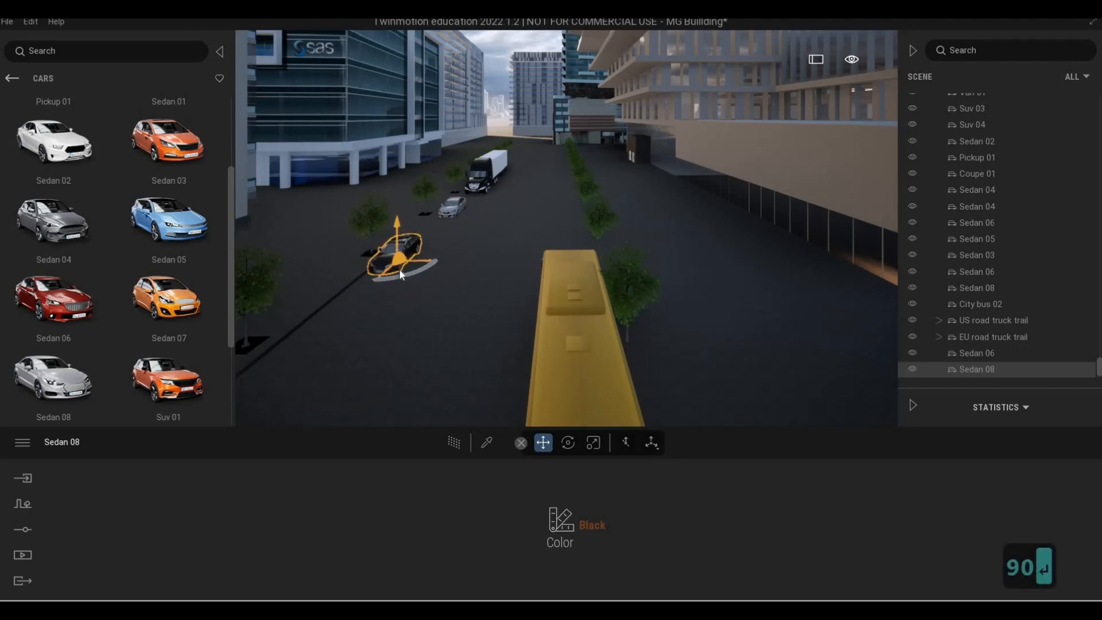
{"action": "left_click_drag", "start_coordinate": [428, 245], "coordinate": [459, 225]}
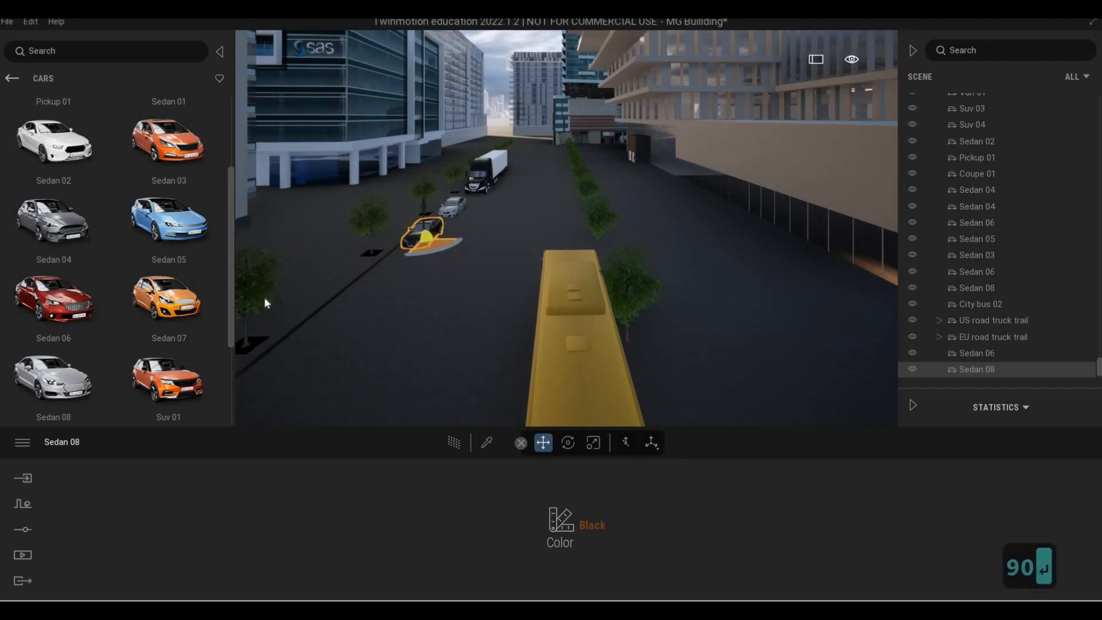
Step: Add a Suv 02 to the street, rotate it 90 degrees and park it at the curb next to the Sedan 08
{"action": "scroll", "coordinate": [92, 343], "scroll_direction": "down", "scroll_amount": 2}
{"action": "mouse_move", "coordinate": [92, 344]}
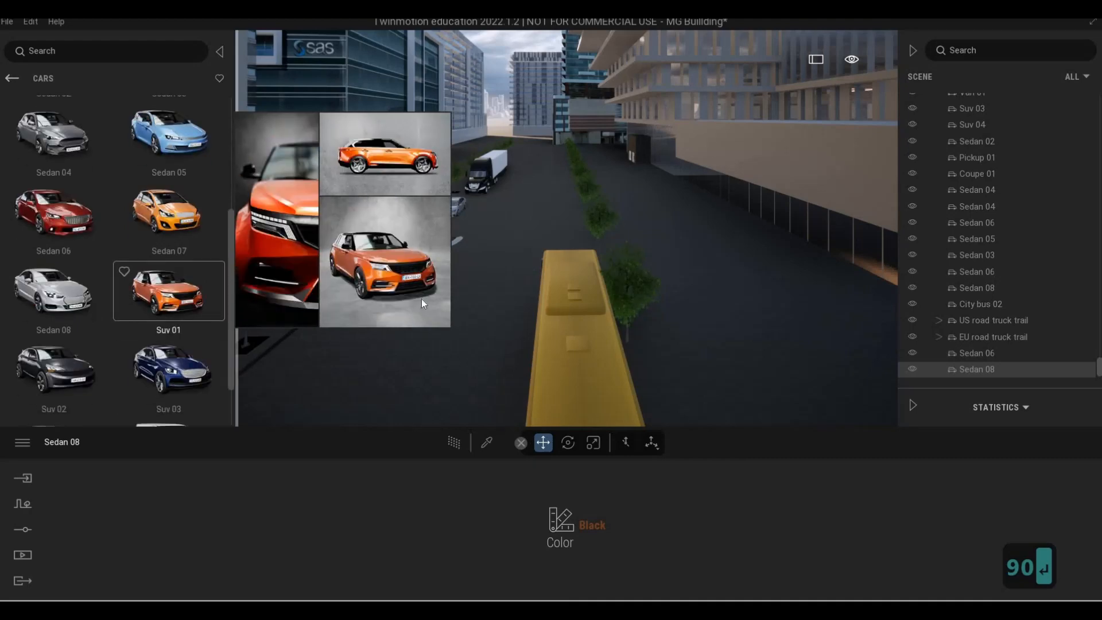
{"action": "left_click_drag", "start_coordinate": [422, 302], "coordinate": [421, 314]}
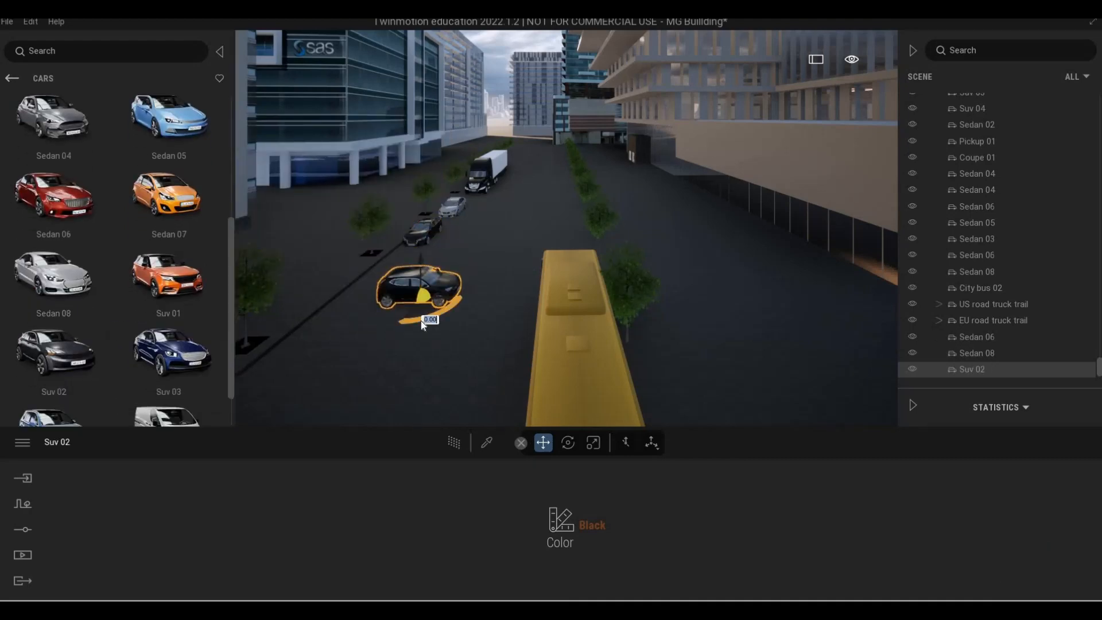
{"action": "type", "text": "90"}
{"action": "key", "text": "Return"}
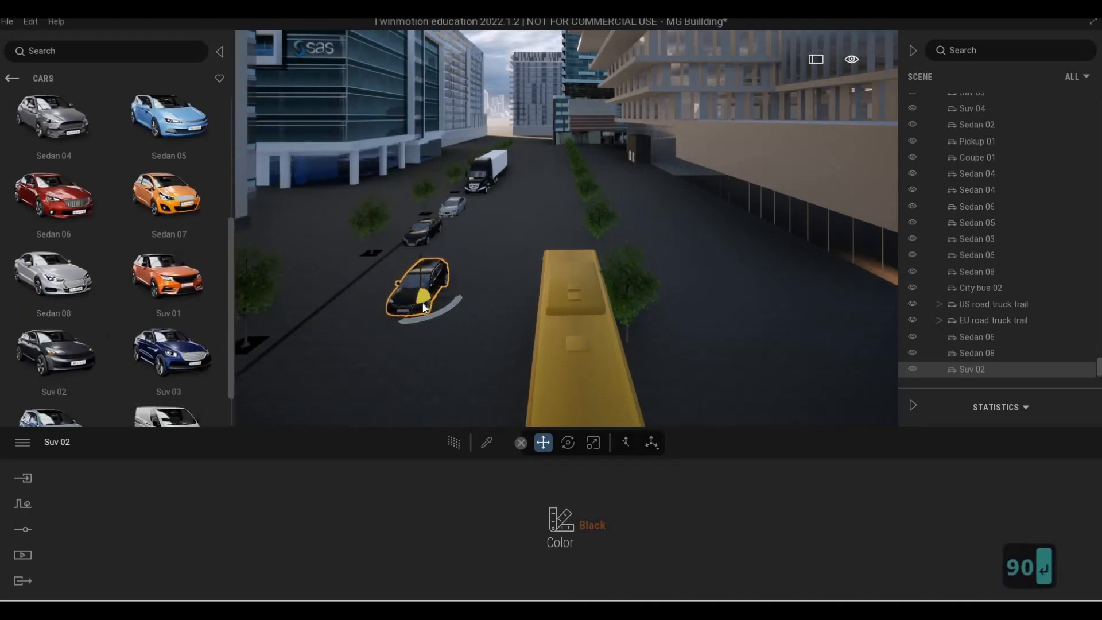
{"action": "left_click_drag", "start_coordinate": [406, 292], "coordinate": [388, 280]}
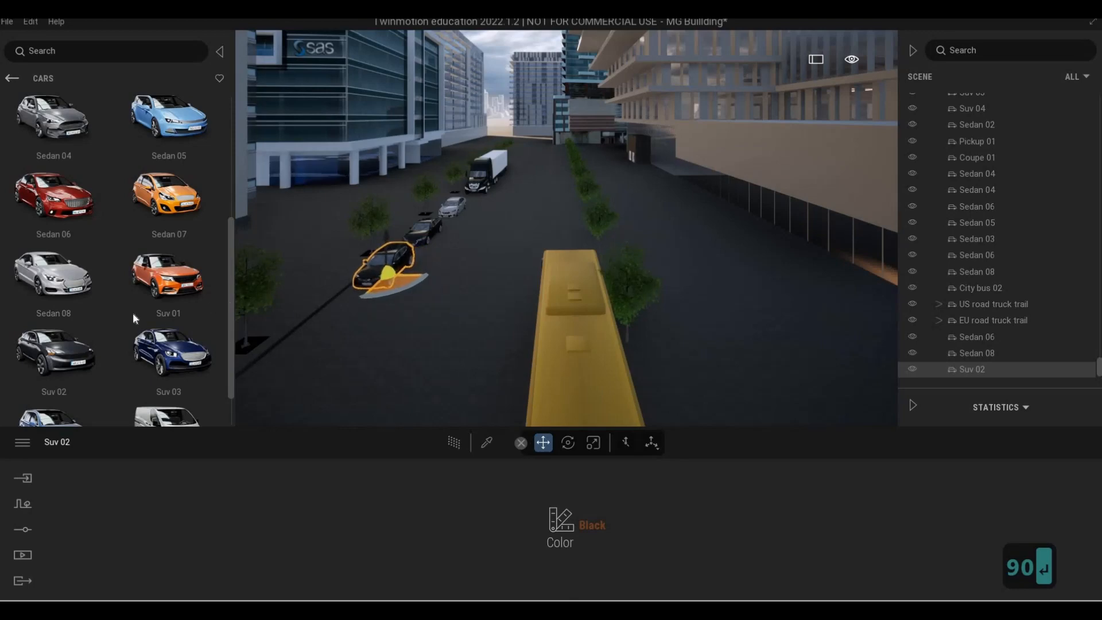
Step: Add a Van 01, rotate it 90 degrees and park it at the near end of the curbside row beside the Suv 02
{"action": "scroll", "coordinate": [175, 364], "scroll_direction": "down", "scroll_amount": 1}
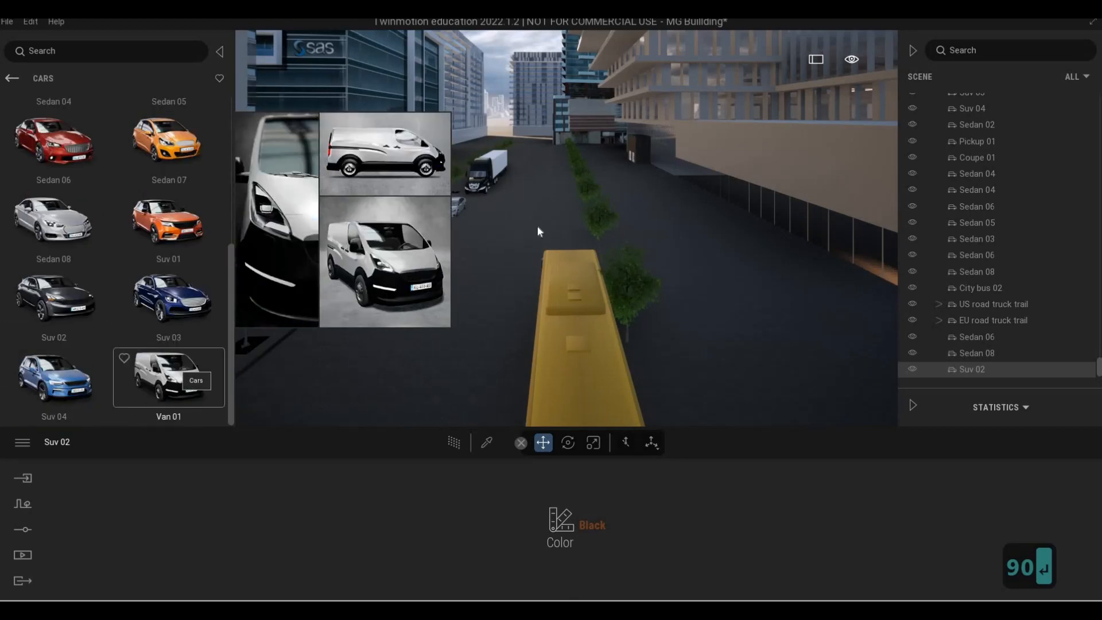
{"action": "left_click_drag", "start_coordinate": [538, 231], "coordinate": [538, 229]}
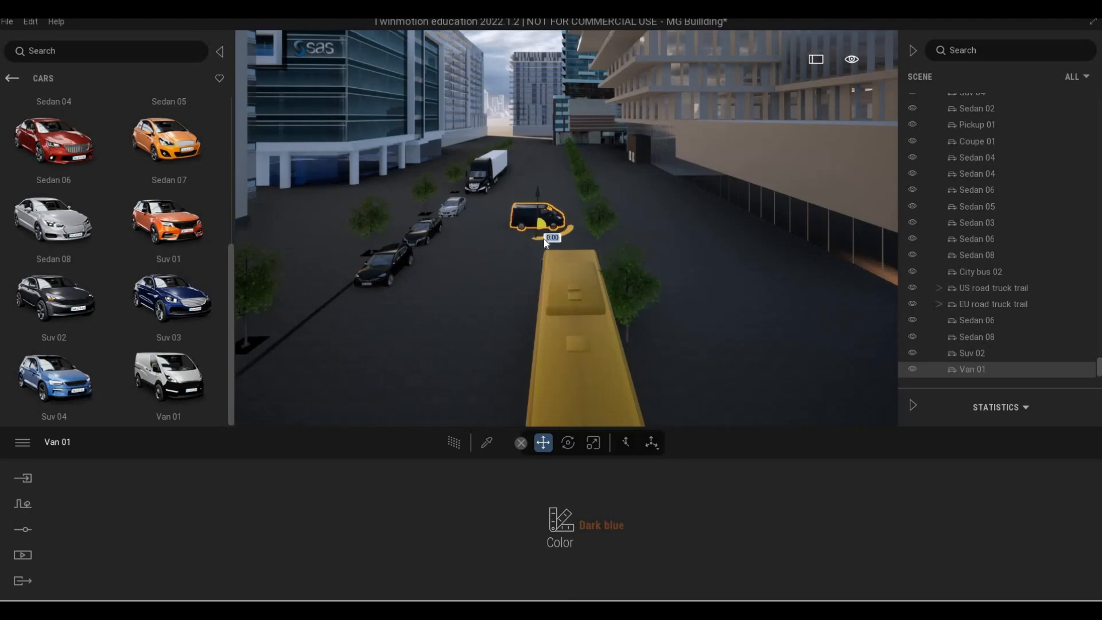
{"action": "type", "text": "90"}
{"action": "key", "text": "Return"}
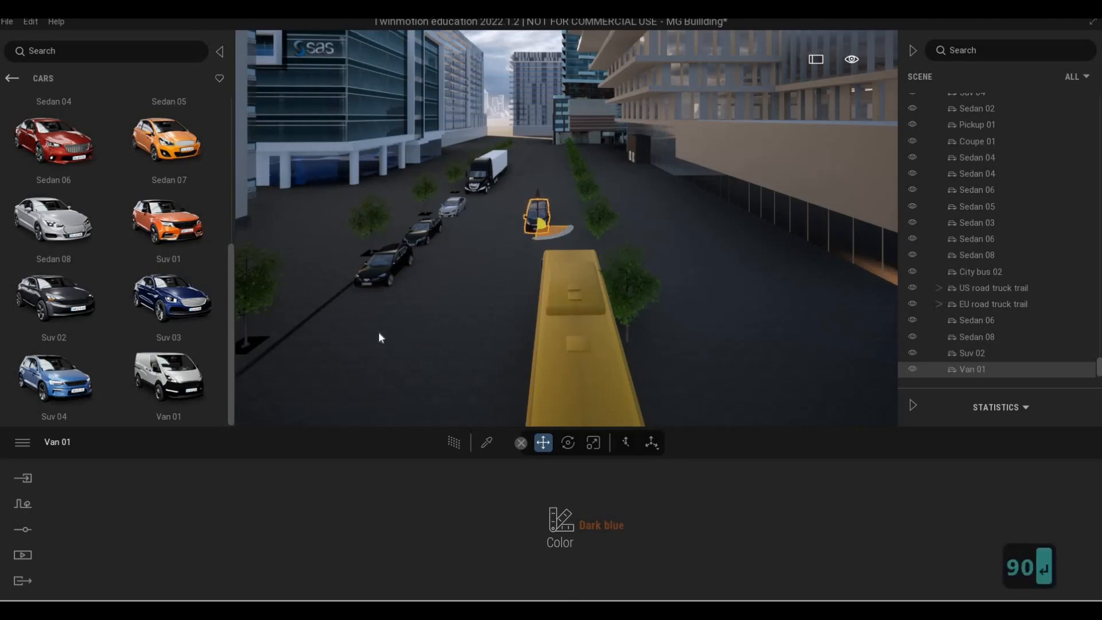
{"action": "left_click_drag", "start_coordinate": [343, 338], "coordinate": [325, 336]}
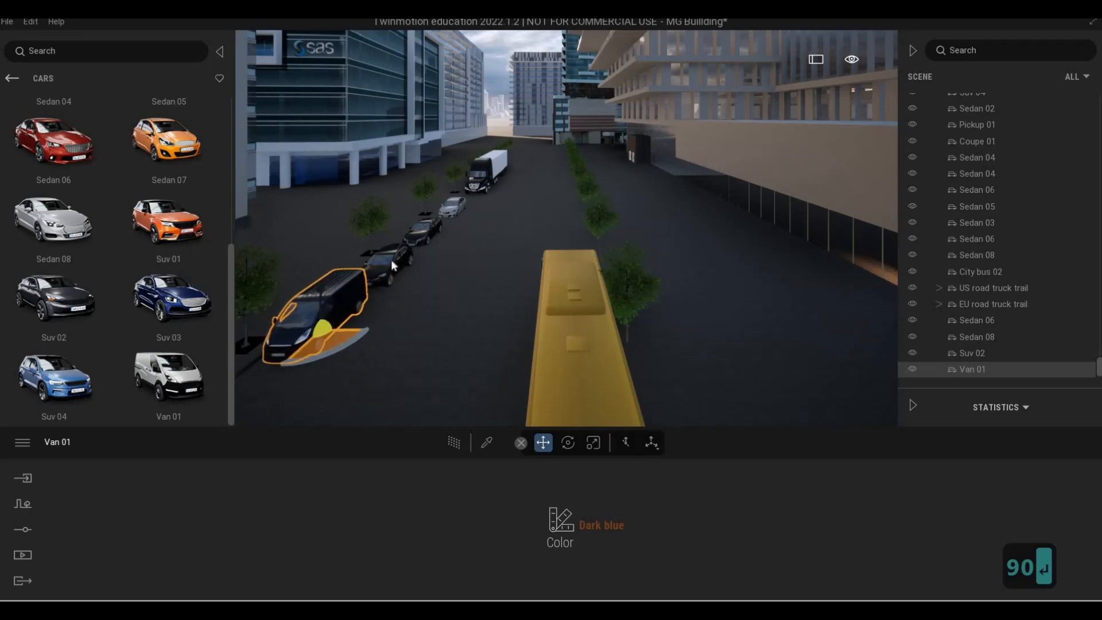
Step: Change the color of the parked Suv 02 to Vivid red and deselect it
{"action": "left_click", "coordinate": [390, 261]}
{"action": "left_click", "coordinate": [571, 504]}
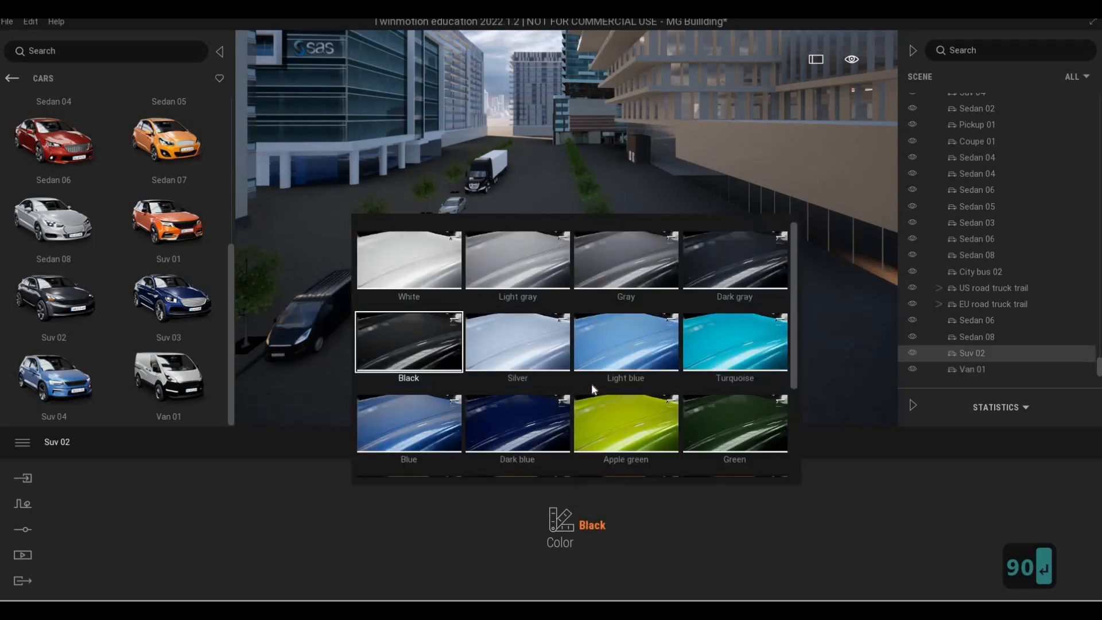
{"action": "scroll", "coordinate": [591, 383], "scroll_direction": "down", "scroll_amount": 5}
{"action": "left_click", "coordinate": [517, 435]}
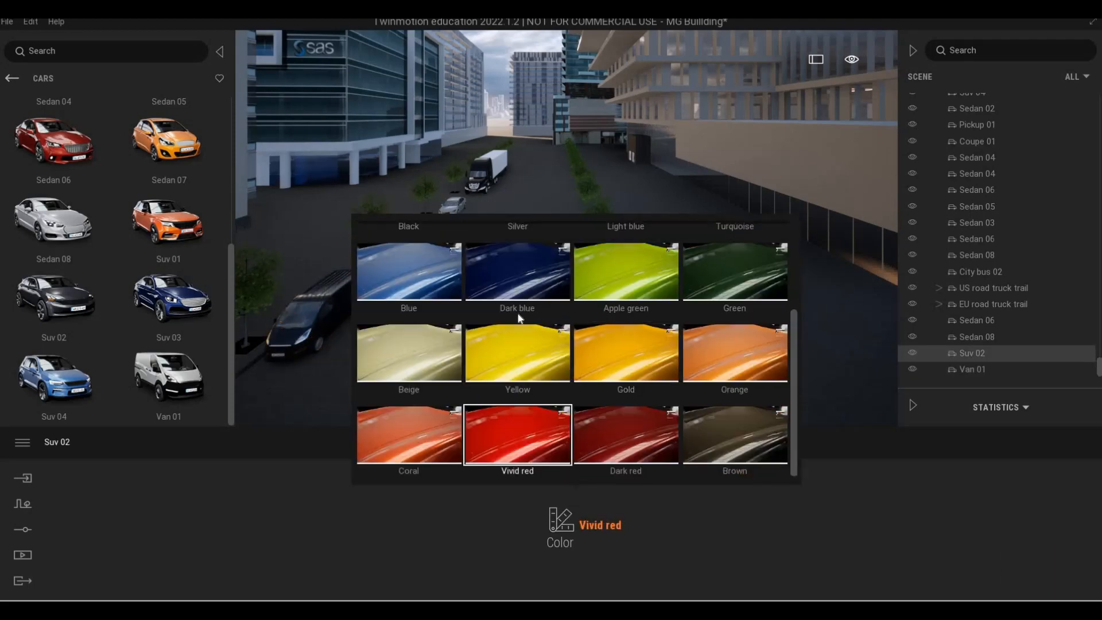
{"action": "key", "text": "Escape"}
{"action": "key", "text": "Escape"}
Step: Change the color of the parked Sedan 08 to Blue
{"action": "left_click", "coordinate": [426, 231]}
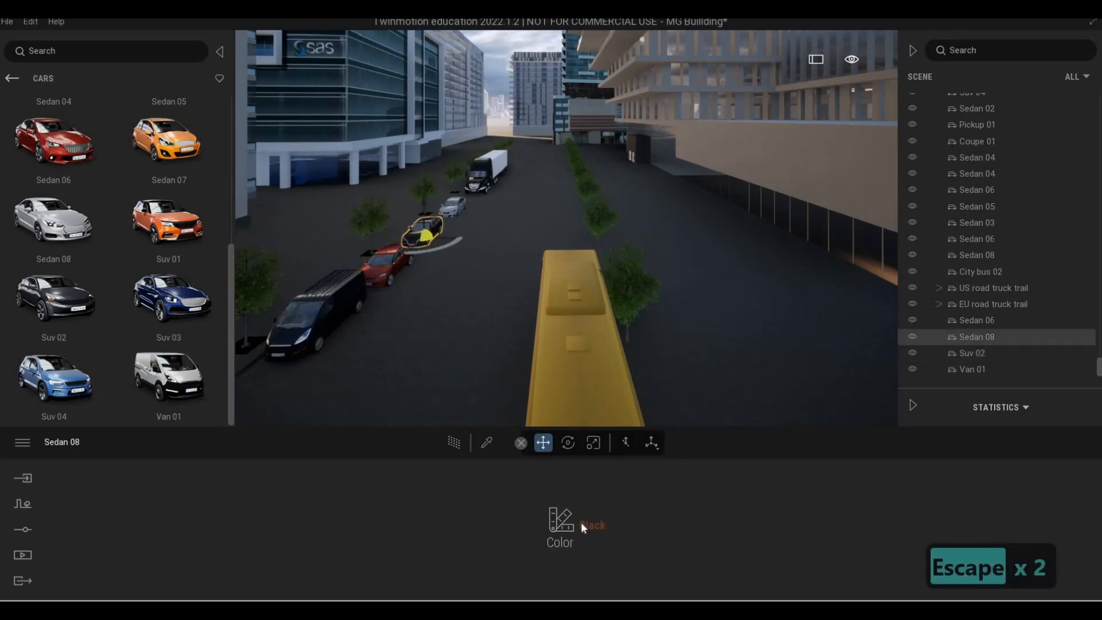
{"action": "left_click", "coordinate": [561, 519]}
{"action": "scroll", "coordinate": [419, 378], "scroll_direction": "down", "scroll_amount": 2}
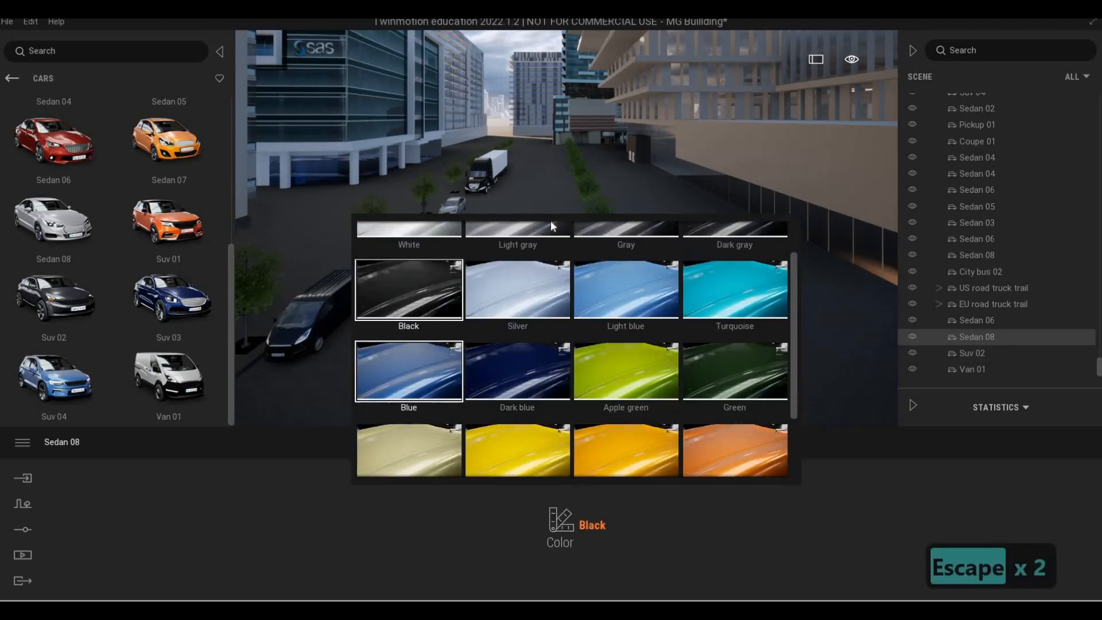
{"action": "left_click", "coordinate": [409, 370]}
{"action": "key", "text": "Escape"}
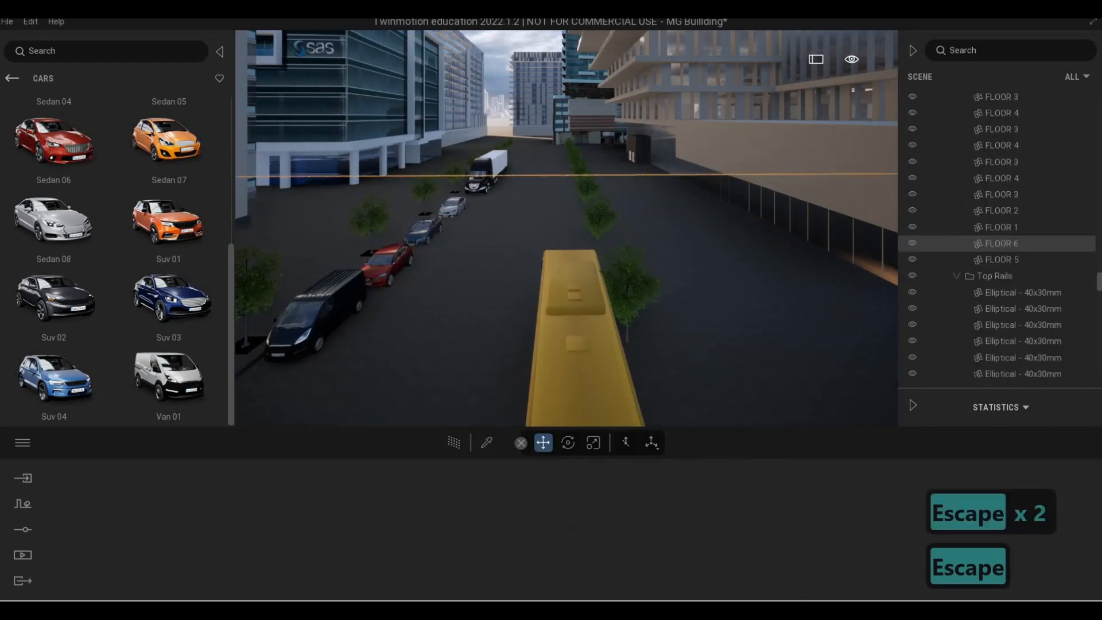
Step: Place a Suv 01 on the road near the yellow city bus and rotate it 90 degrees
{"action": "key", "text": "s"}
{"action": "key", "text": "a"}
{"action": "key", "text": "e"}
{"action": "key", "text": "s"}
{"action": "key", "text": "q"}
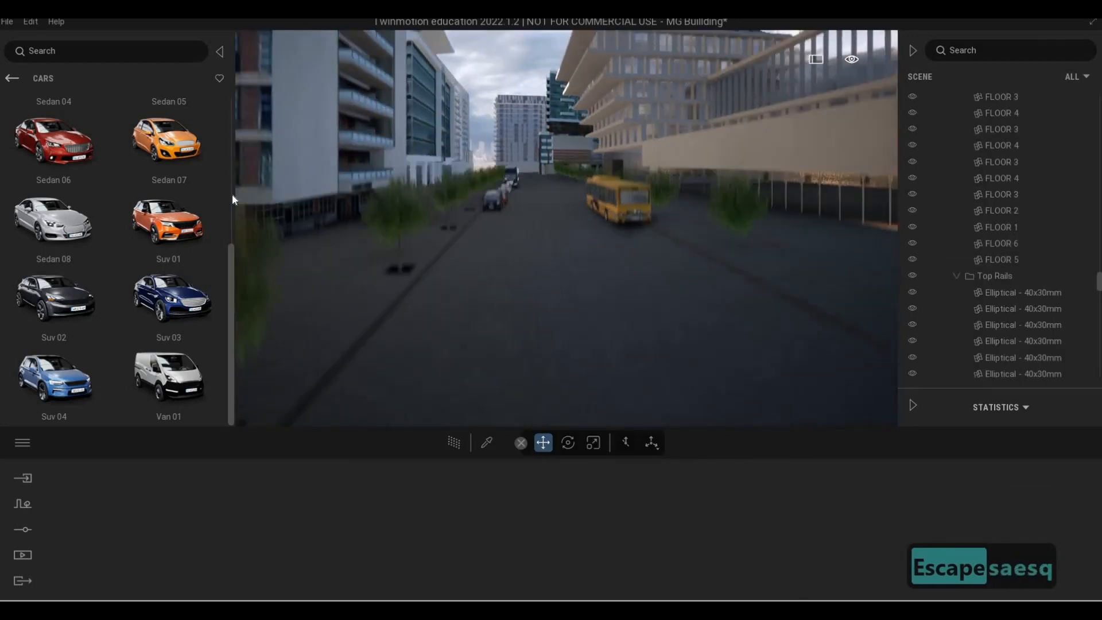
{"action": "key", "text": "w"}
{"action": "mouse_move", "coordinate": [602, 307]}
{"action": "left_mouse_down"}
{"action": "mouse_move", "coordinate": [634, 315]}
{"action": "mouse_move", "coordinate": [611, 320]}
{"action": "left_mouse_up"}
{"action": "type", "text": "90"}
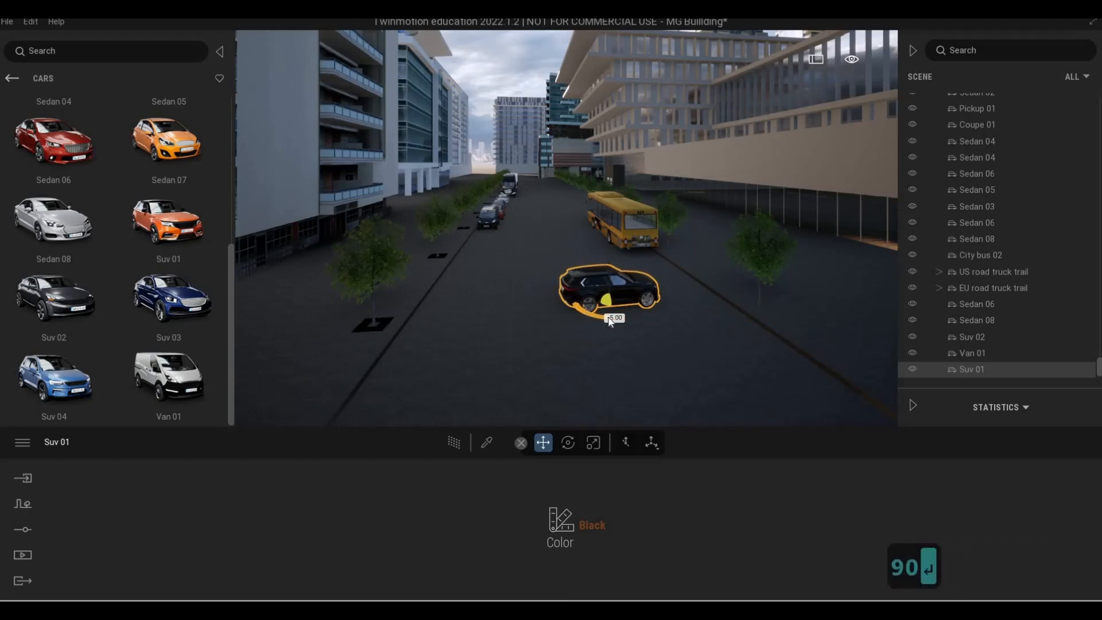
{"action": "key", "text": "Return"}
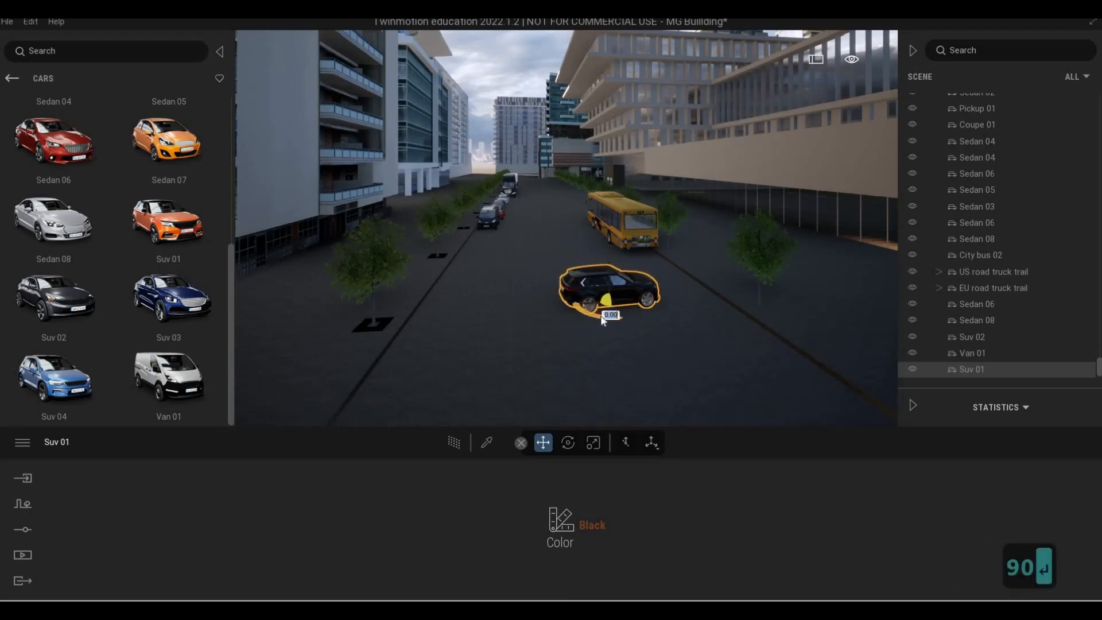
{"action": "type", "text": "90"}
{"action": "key", "text": "Return"}
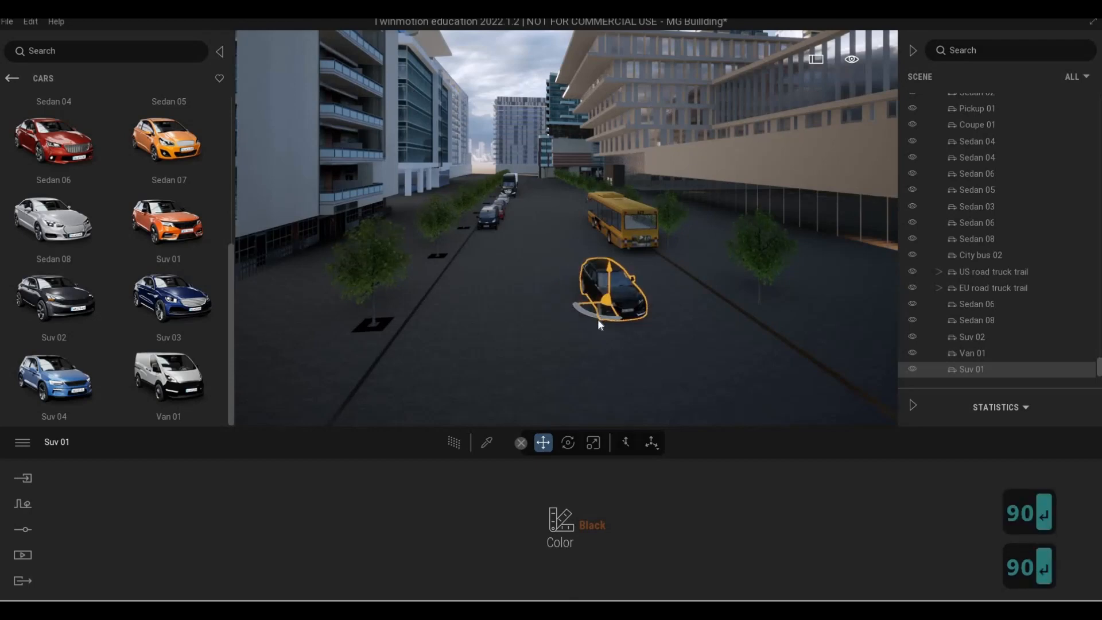
Step: Rotate the Suv 01 by 180 degrees and move it to the curb near the front of the yellow bus
{"action": "left_click", "coordinate": [598, 318]}
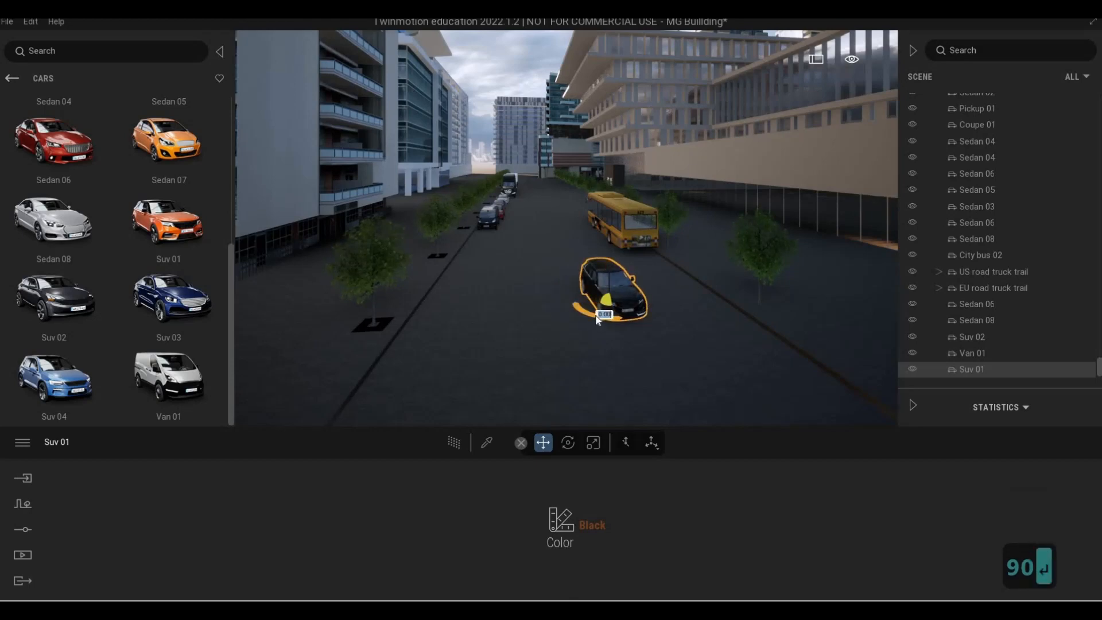
{"action": "type", "text": "180"}
{"action": "key", "text": "Return"}
{"action": "left_click_drag", "start_coordinate": [629, 304], "coordinate": [655, 288]}
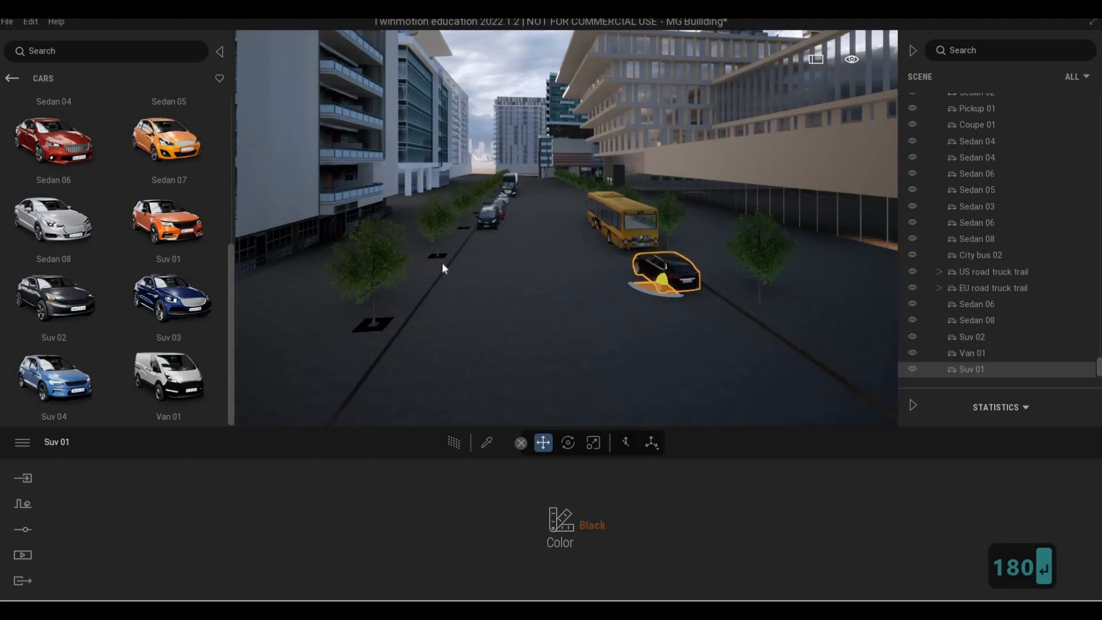
Step: Deselect the Suv 01 and travel down the street to view the stretch beside the dark glass building with the silver and white cars
{"action": "key", "text": "Escape"}
{"action": "key", "text": "Escape"}
{"action": "key", "text": "s"}
{"action": "key", "text": "e"}
{"action": "key", "text": "s"}
{"action": "key", "text": "q"}
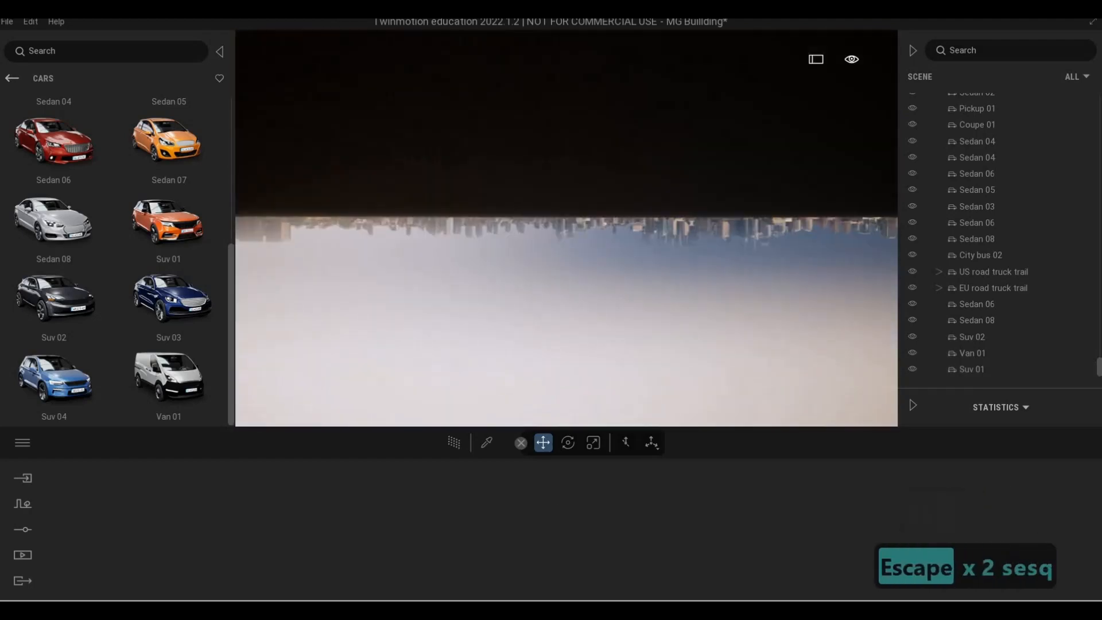
{"action": "key", "text": "q"}
{"action": "key", "text": "q"}
{"action": "key", "text": "d"}
{"action": "key", "text": "d"}
{"action": "key", "text": "d"}
{"action": "key", "text": "d"}
{"action": "key", "text": "a"}
{"action": "key", "text": "e"}
{"action": "key", "text": "e"}
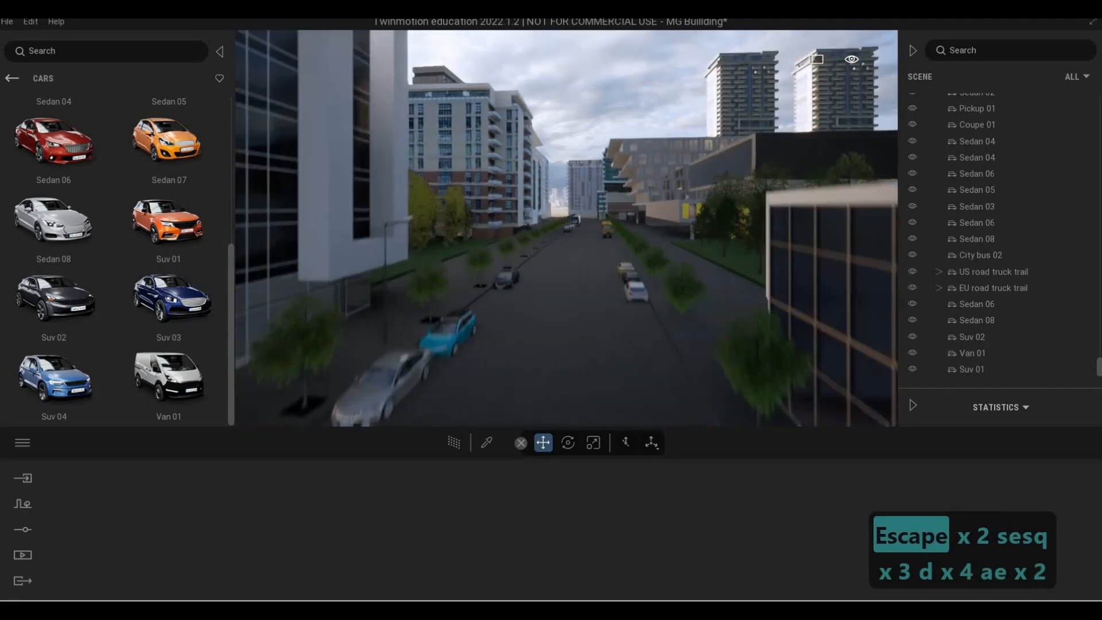
{"action": "key", "text": "s"}
{"action": "key", "text": "a"}
{"action": "key", "text": "e"}
{"action": "key", "text": "s"}
{"action": "key", "text": "s"}
{"action": "key", "text": "d"}
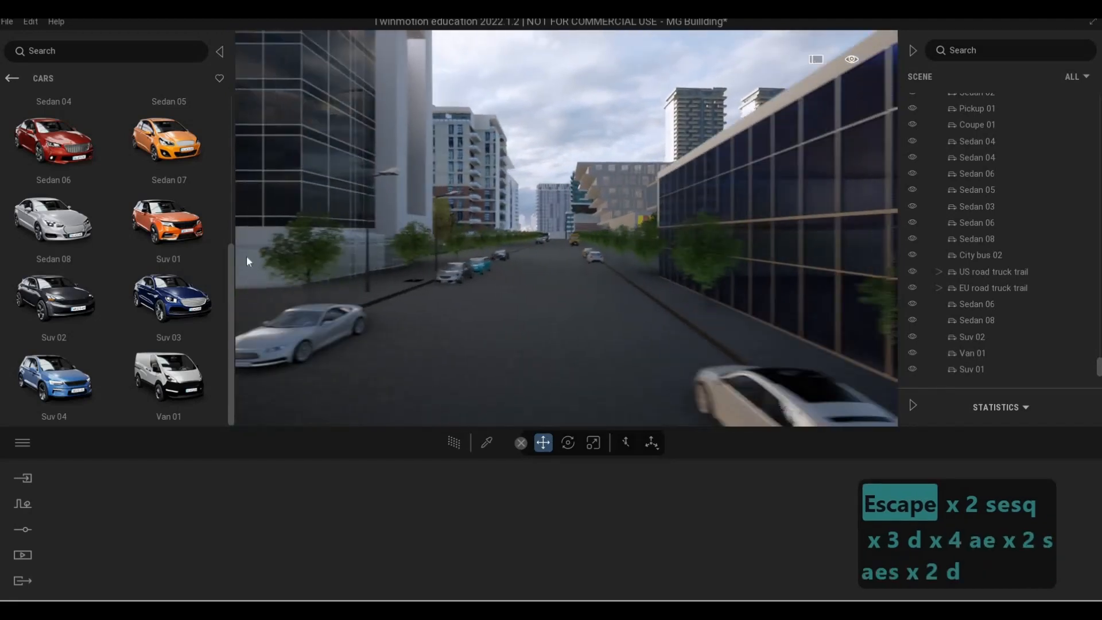
{"action": "key", "text": "a"}
Step: Place a Sedan 08 beside the glass building, rotate it 90 and then 180 degrees, and park it along the curb
{"action": "left_click_drag", "start_coordinate": [83, 234], "coordinate": [652, 328]}
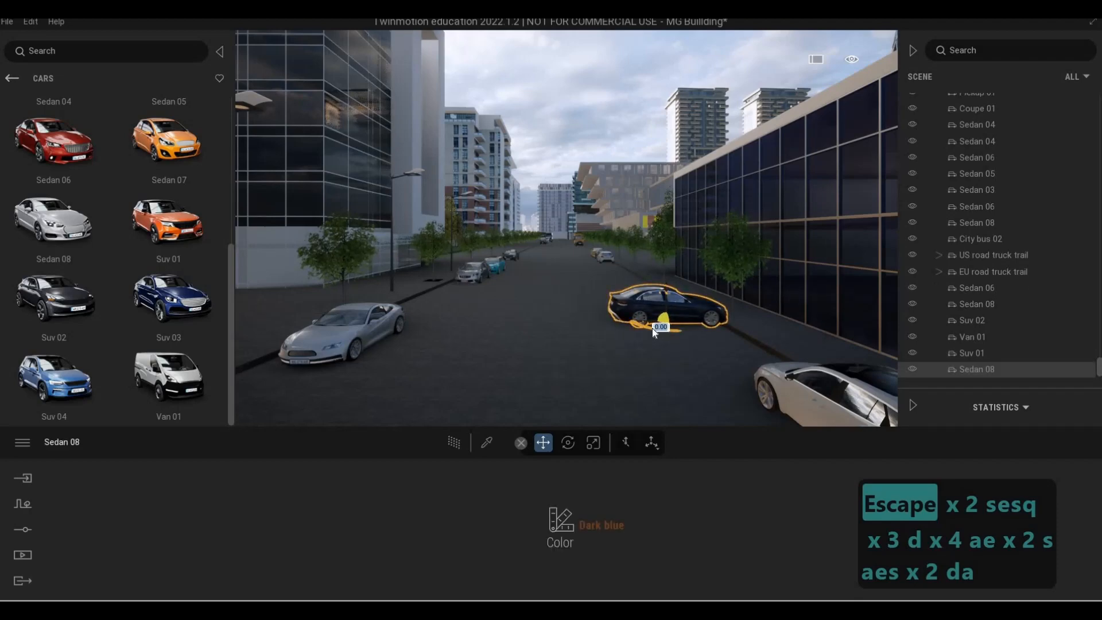
{"action": "type", "text": "90"}
{"action": "key", "text": "Return"}
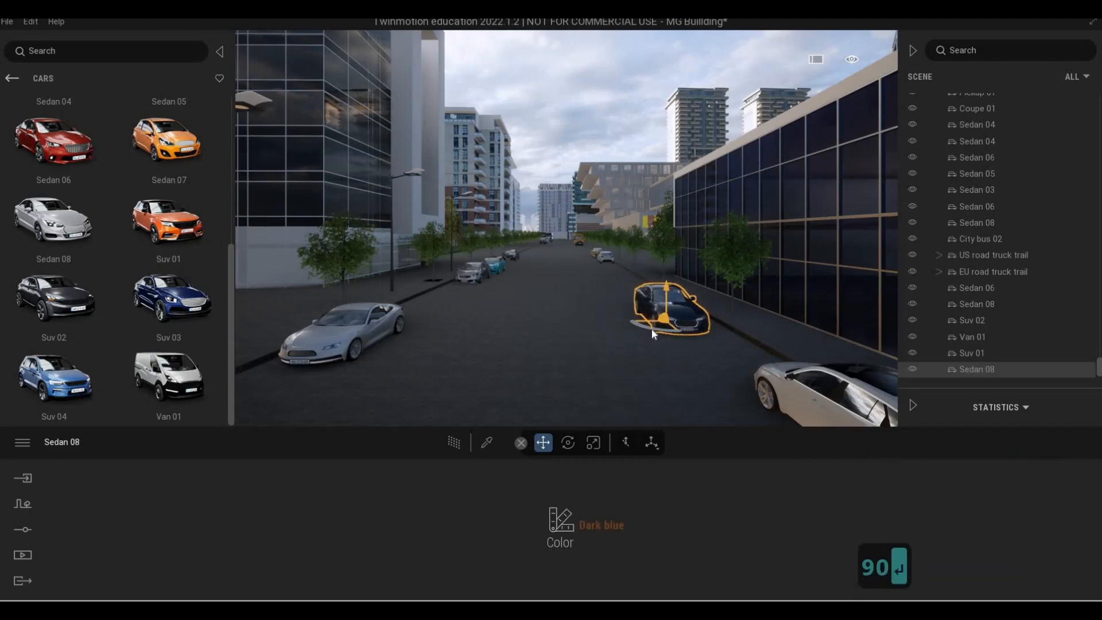
{"action": "type", "text": "180"}
{"action": "key", "text": "Return"}
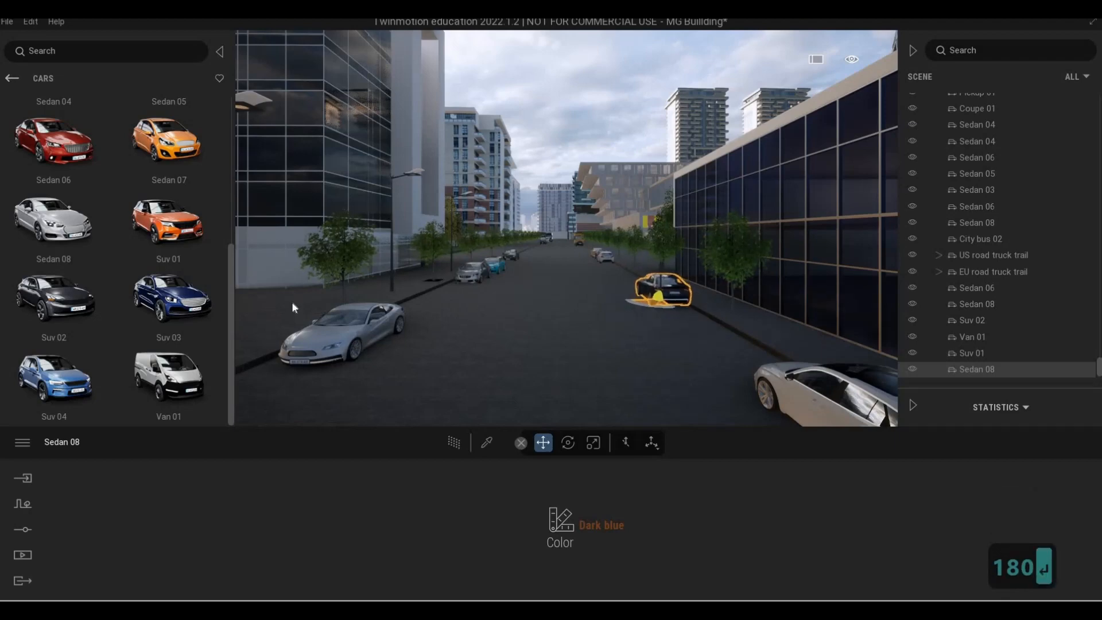
Step: Place a Van 01 on the same street, rotate it 90 degrees and move it toward the curb beyond the Sedan 08
{"action": "left_click_drag", "start_coordinate": [170, 373], "coordinate": [537, 397]}
{"action": "left_click", "coordinate": [539, 400]}
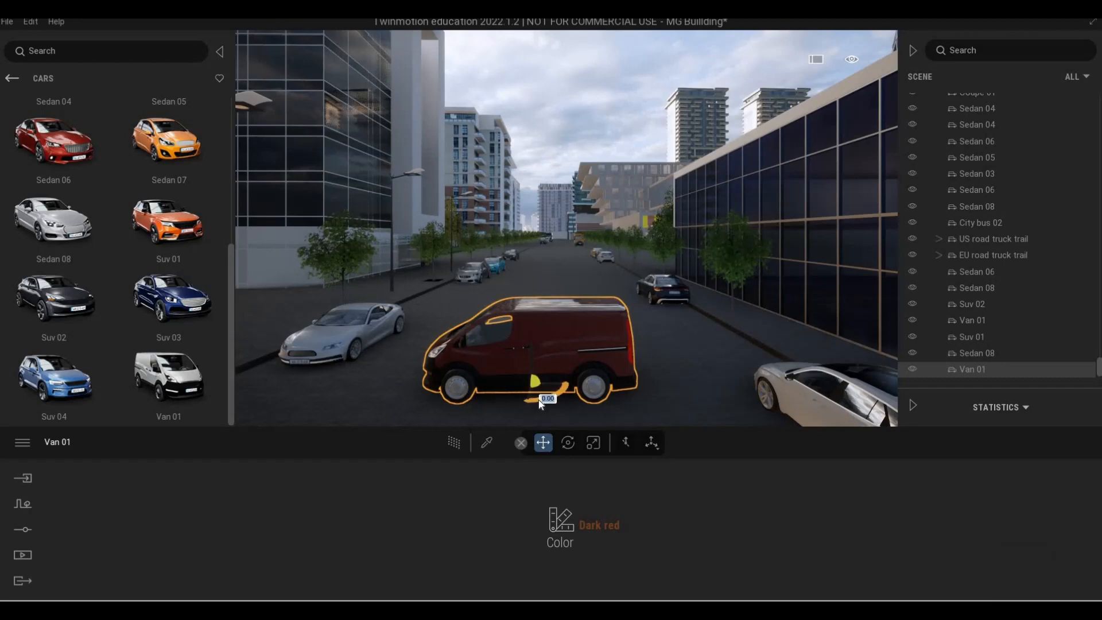
{"action": "type", "text": "90"}
{"action": "key", "text": "Return"}
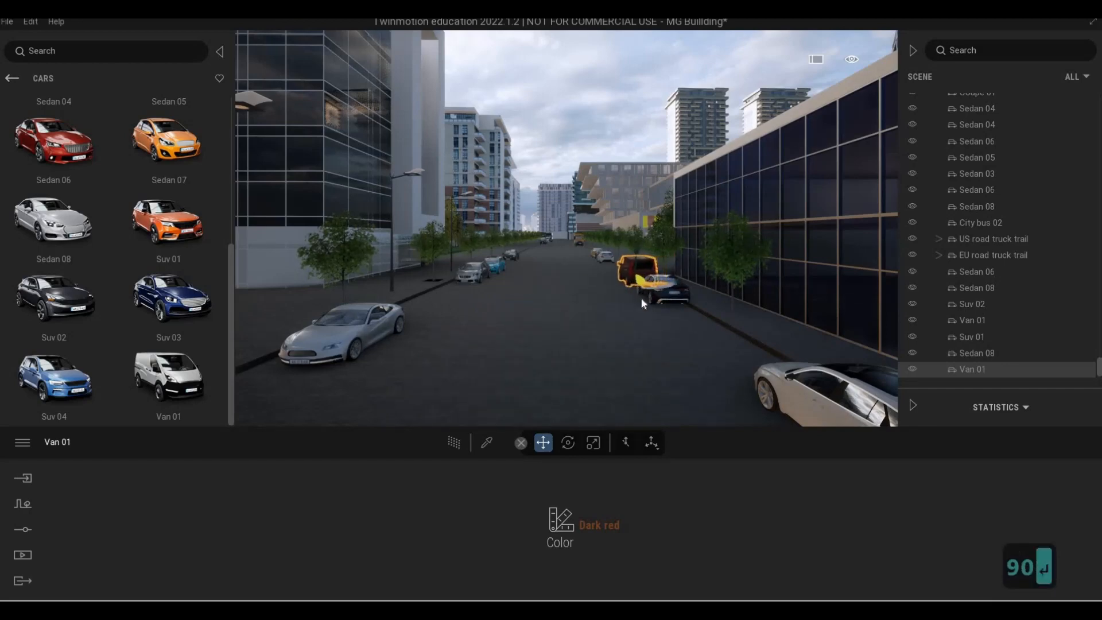
Step: Deselect the Van 01 and place a Suv 03 along the curb of the glass building with the white base, just past the street corner
{"action": "key", "text": "Escape"}
{"action": "key", "text": "Escape"}
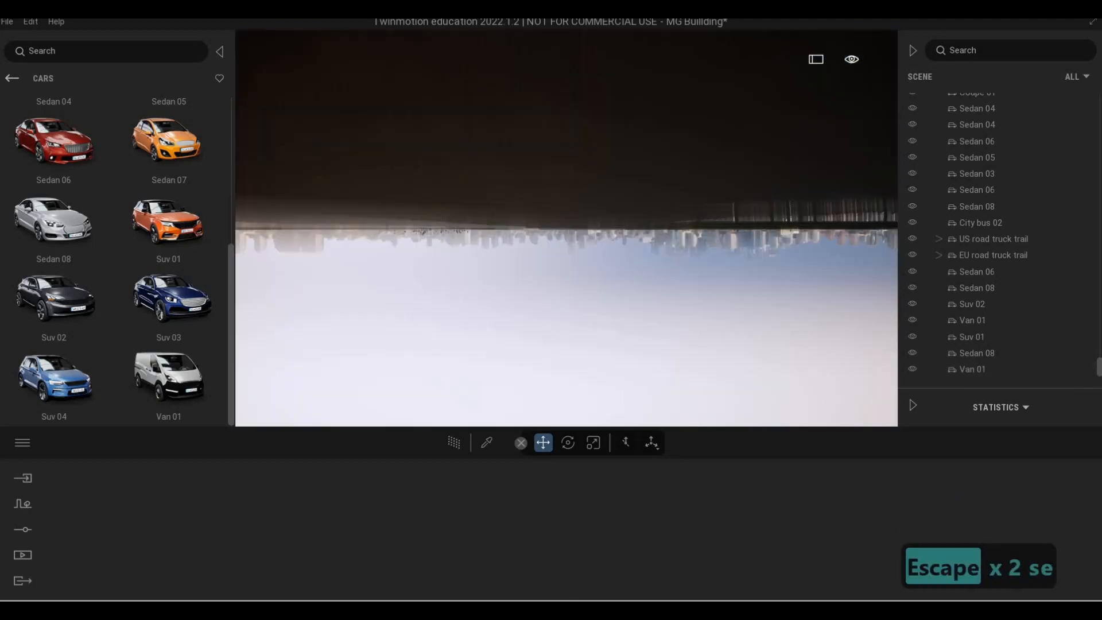
{"action": "key", "text": "s"}
{"action": "key", "text": "d"}
{"action": "key", "text": "a"}
{"action": "key", "text": "e"}
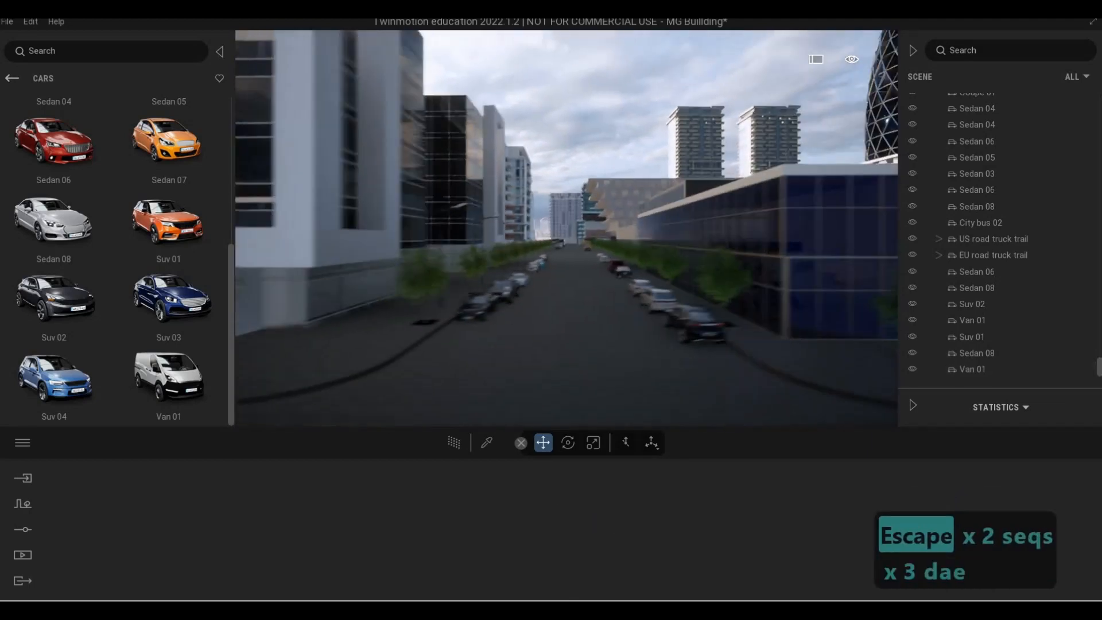
{"action": "key", "text": "s"}
{"action": "key", "text": "q"}
{"action": "key", "text": "a"}
{"action": "key", "text": "a"}
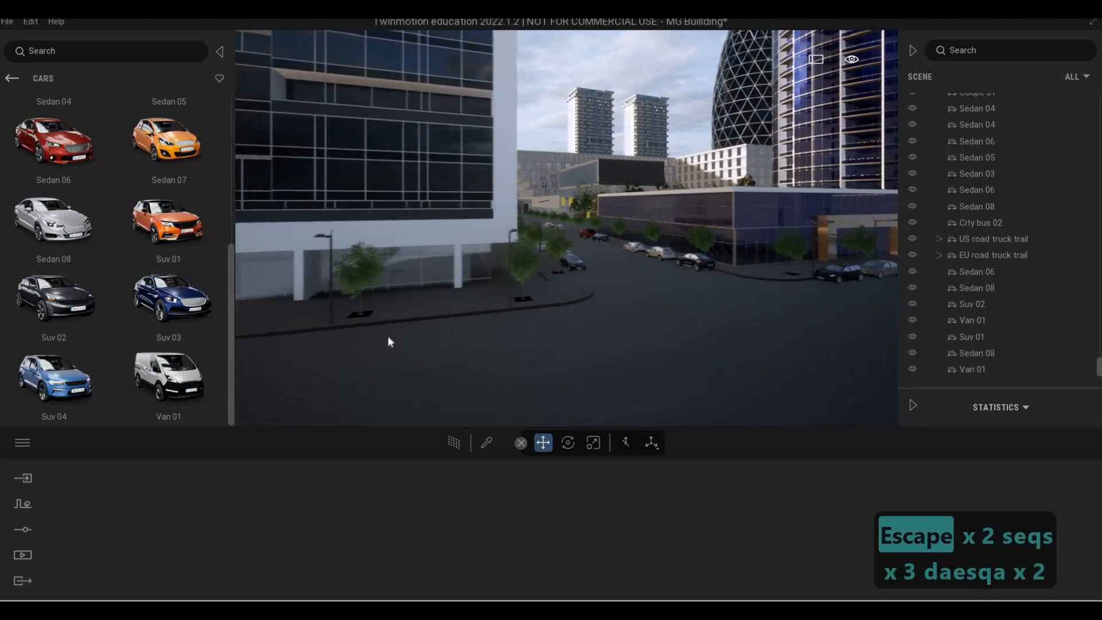
{"action": "left_click_drag", "start_coordinate": [497, 349], "coordinate": [495, 325]}
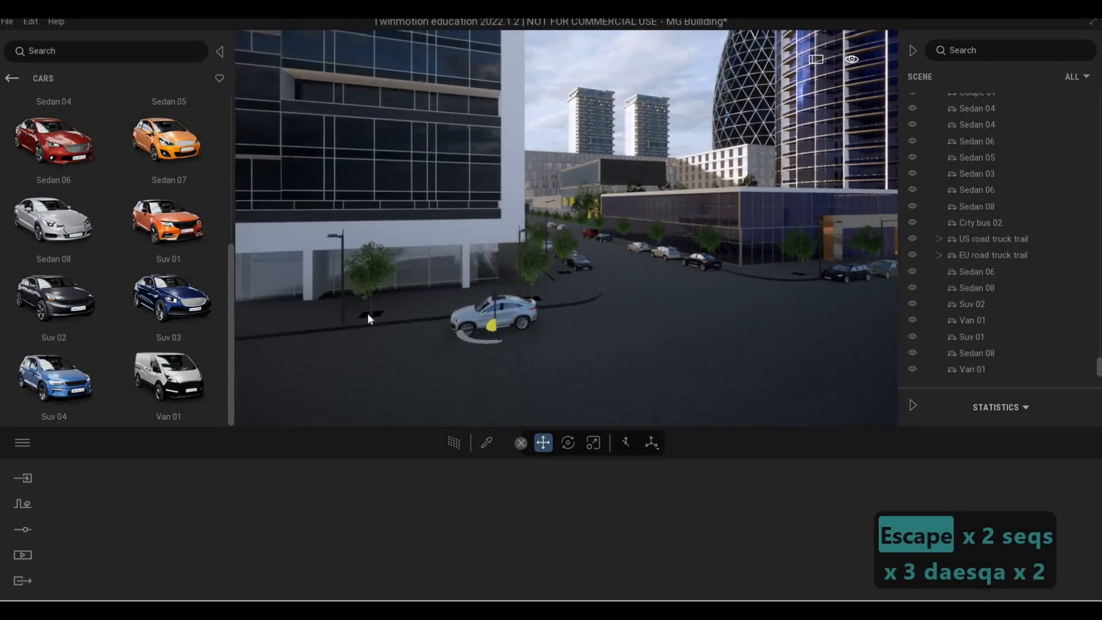
Step: Place a Suv 04 in line with the Suv 03 along the same curb
{"action": "key", "text": "a"}
{"action": "key", "text": "a"}
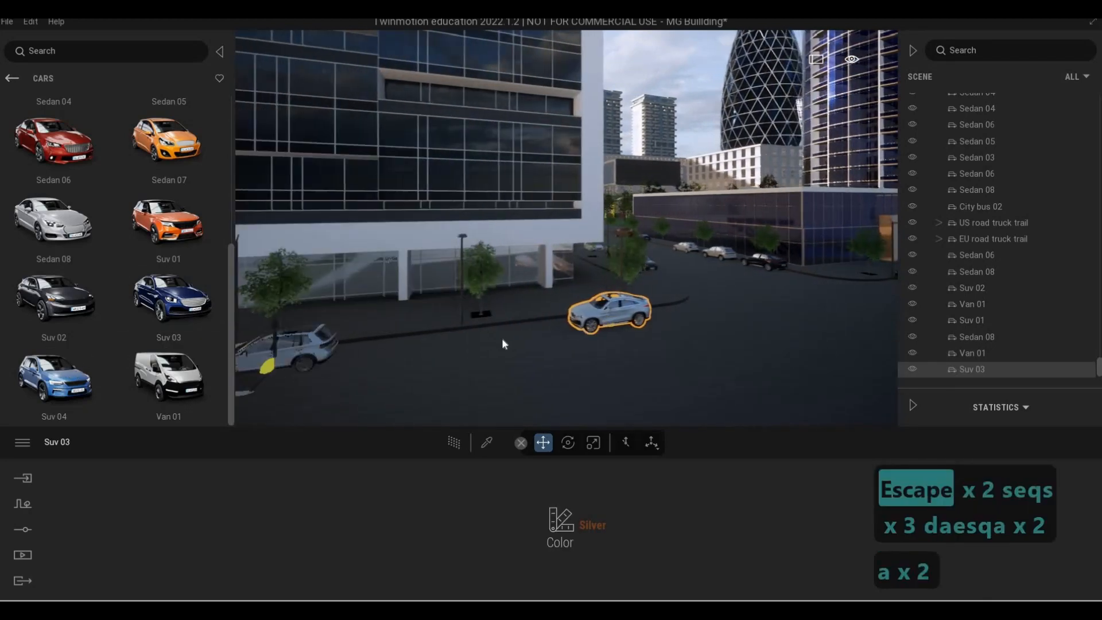
{"action": "left_click", "coordinate": [507, 341]}
{"action": "key", "text": "w"}
{"action": "key", "text": "d"}
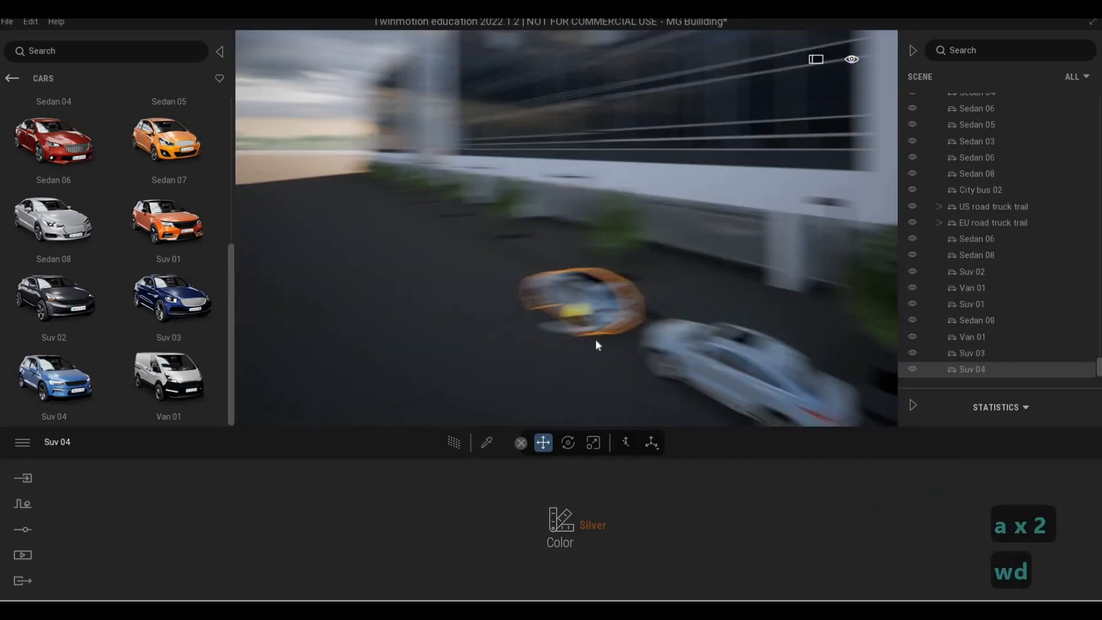
Step: Select the Suv 03 and Suv 04 together and move them closer to the curb
{"action": "key", "text": "s"}
{"action": "left_click", "coordinate": [565, 310], "text": "ctrl"}
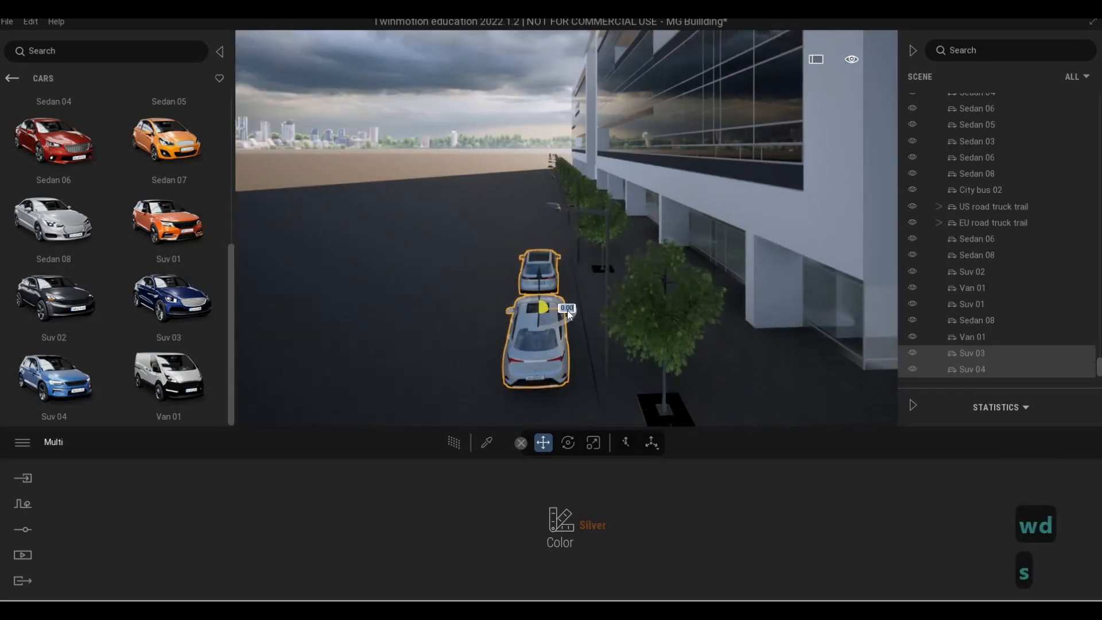
{"action": "left_click_drag", "start_coordinate": [573, 312], "coordinate": [626, 291]}
Step: Place a Suv 01 along the curb beyond the Suv 04
{"action": "key", "text": "a"}
{"action": "key", "text": "w"}
{"action": "key", "text": "a"}
{"action": "key", "text": "a"}
{"action": "key", "text": "w"}
{"action": "key", "text": "w"}
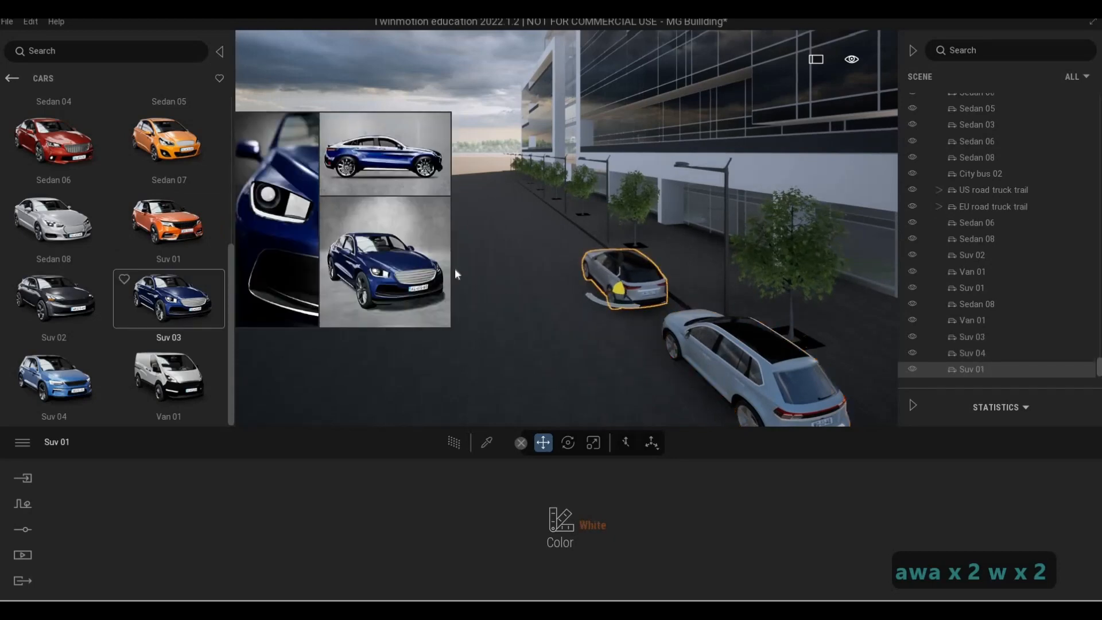
Step: Place a Van 01 at the far end of the row, beyond the Suv 01, and view the row from across the street
{"action": "left_click_drag", "start_coordinate": [515, 258], "coordinate": [522, 223]}
{"action": "key", "text": "a"}
{"action": "key", "text": "a"}
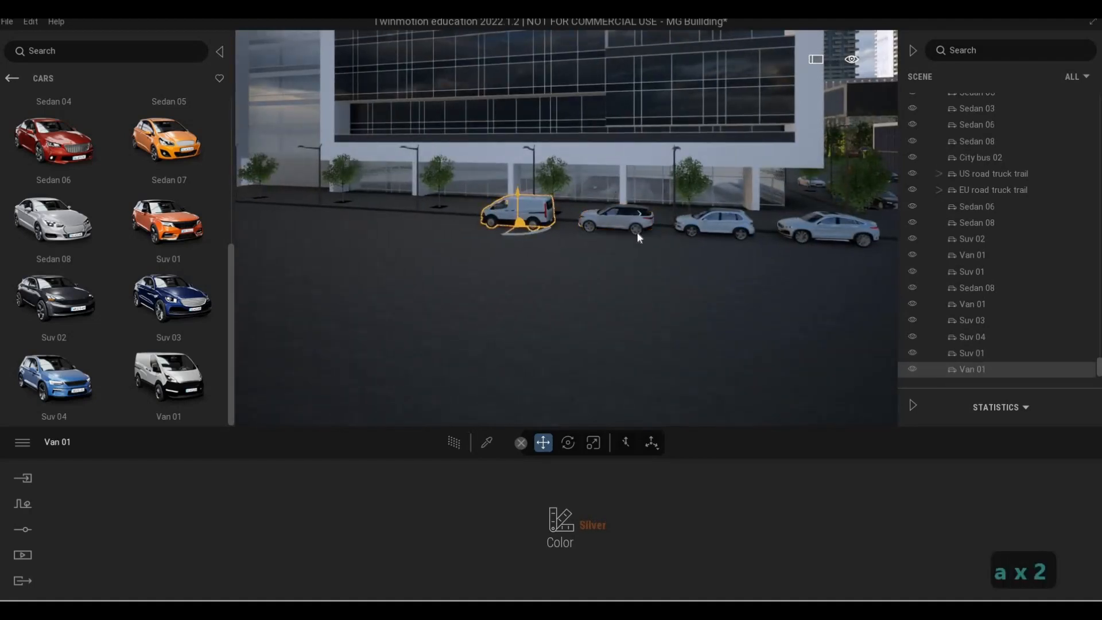
Step: Set the color of the Suv 04 in the new row to Dark gray
{"action": "left_click", "coordinate": [569, 507]}
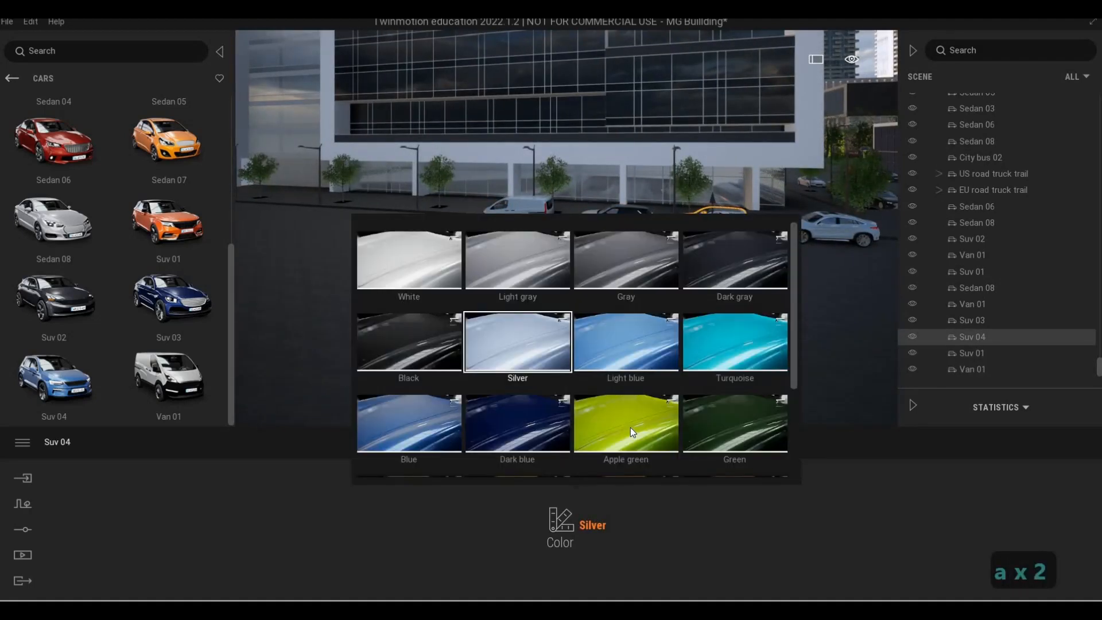
{"action": "left_click", "coordinate": [631, 431]}
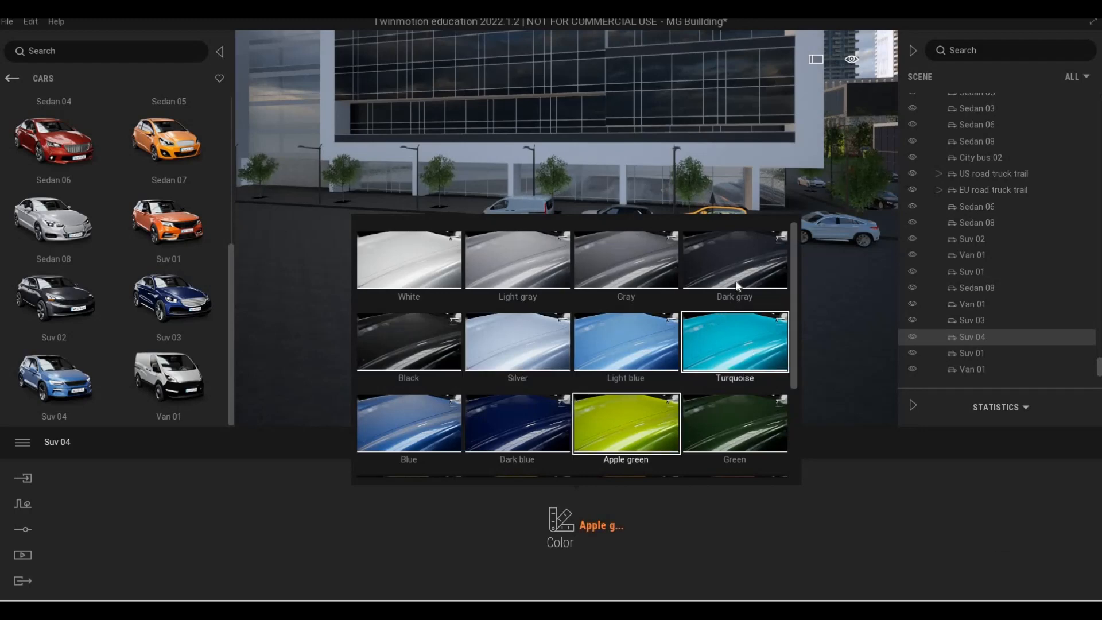
{"action": "left_click", "coordinate": [769, 275]}
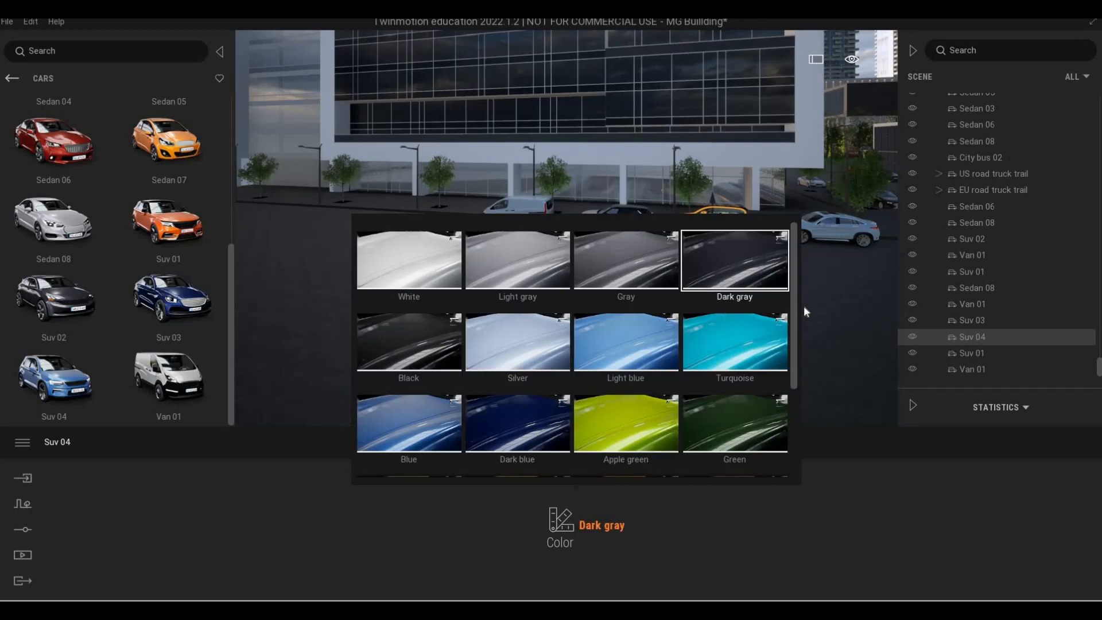
Step: Set the color of the Suv 03 nearest the corner to Dark blue
{"action": "left_click", "coordinate": [816, 234]}
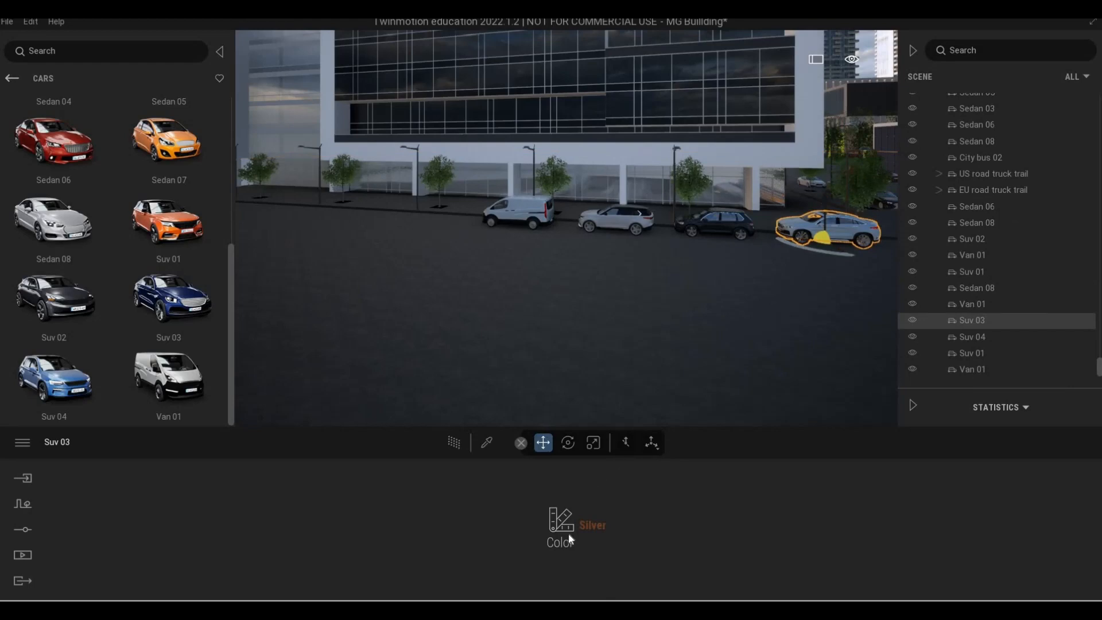
{"action": "left_click", "coordinate": [560, 519]}
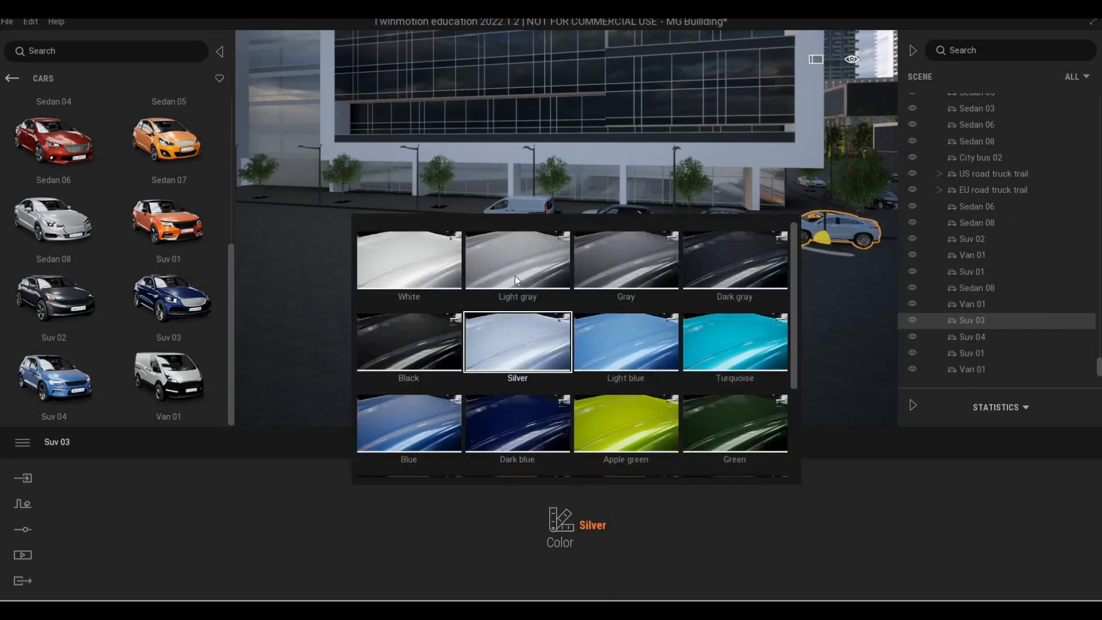
{"action": "scroll", "coordinate": [477, 374], "scroll_direction": "down", "scroll_amount": 3}
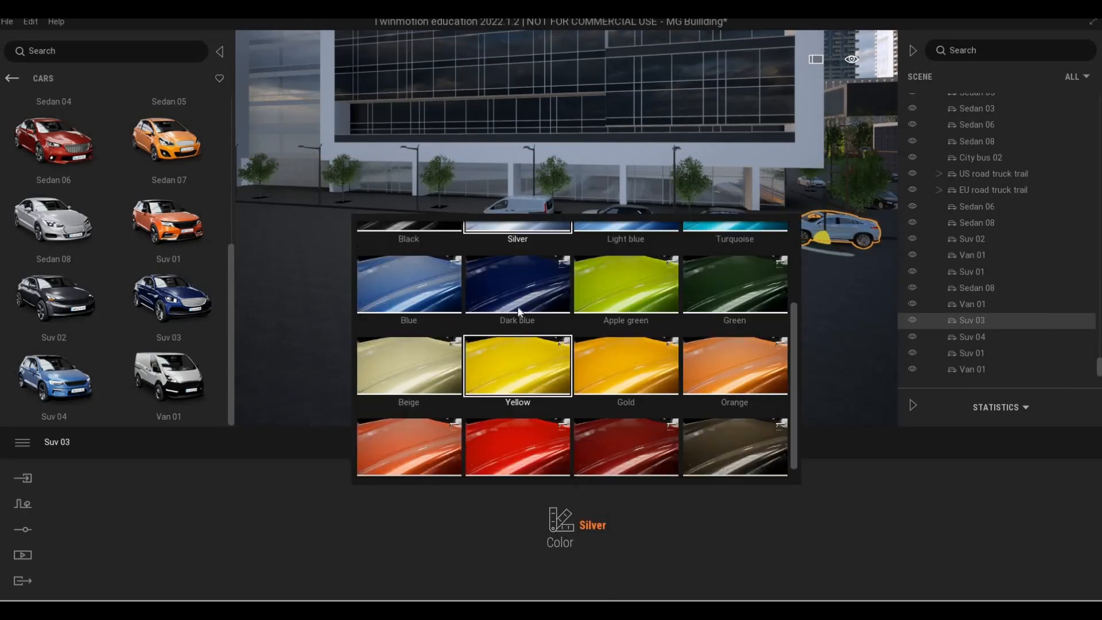
{"action": "left_click", "coordinate": [814, 332]}
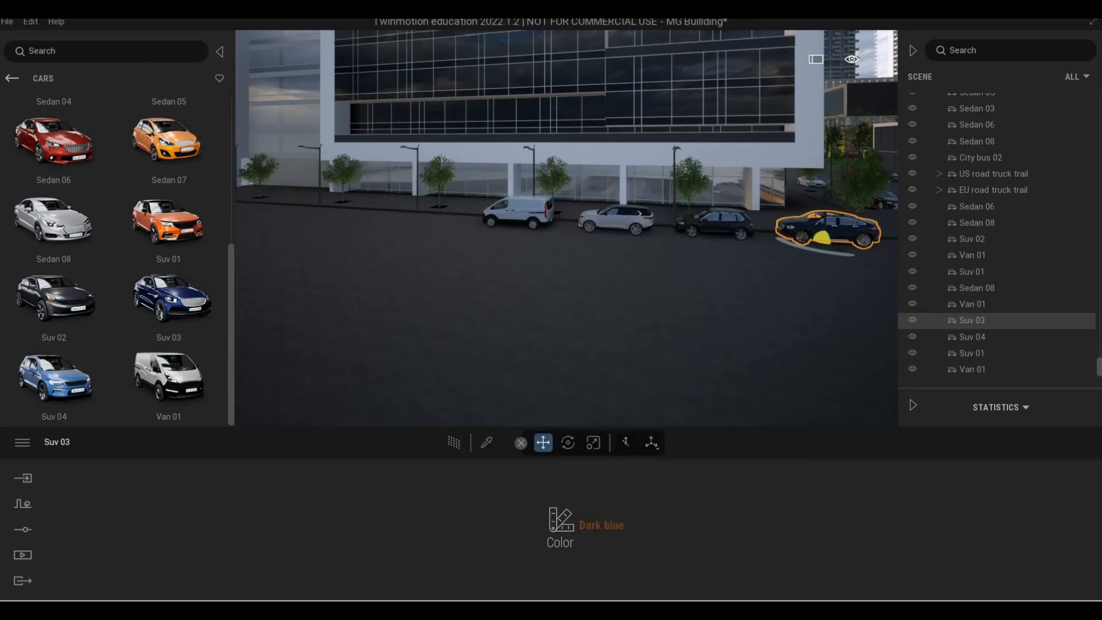
Step: Deselect the Suv 03 and travel past the blue glass building to view the intersection by the white-and-orange apartment building
{"action": "key", "text": "Escape"}
{"action": "key", "text": "Escape"}
{"action": "key", "text": "d"}
{"action": "key", "text": "w"}
{"action": "key", "text": "a"}
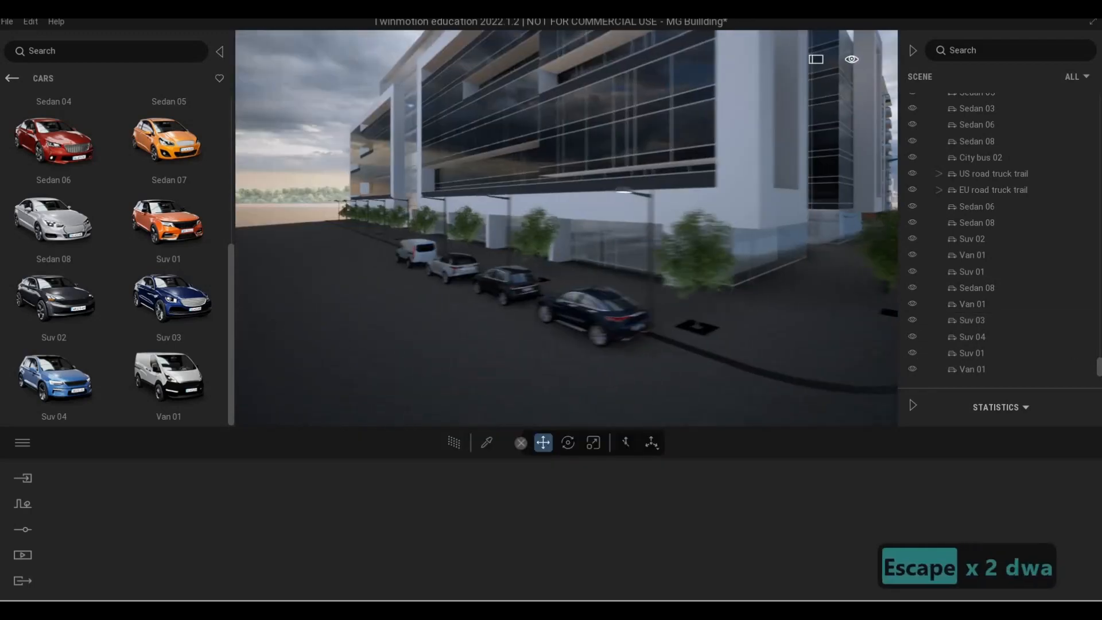
{"action": "key", "text": "d"}
{"action": "key", "text": "w"}
{"action": "key", "text": "w"}
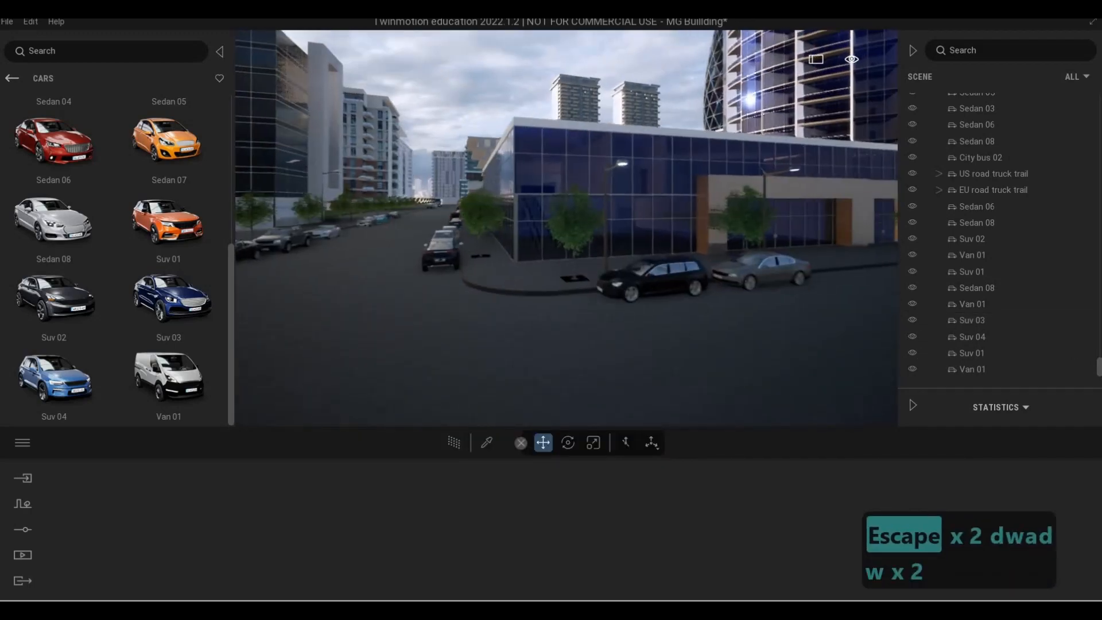
{"action": "key", "text": "a"}
{"action": "key", "text": "s"}
{"action": "key", "text": "s"}
{"action": "key", "text": "w"}
{"action": "key", "text": "d"}
{"action": "key", "text": "d"}
{"action": "key", "text": "d"}
{"action": "key", "text": "d"}
{"action": "key", "text": "d"}
{"action": "key", "text": "d"}
{"action": "key", "text": "d"}
{"action": "key", "text": "d"}
{"action": "key", "text": "d"}
{"action": "key", "text": "d"}
{"action": "key", "text": "d"}
{"action": "key", "text": "d"}
{"action": "key", "text": "d"}
{"action": "key", "text": "d"}
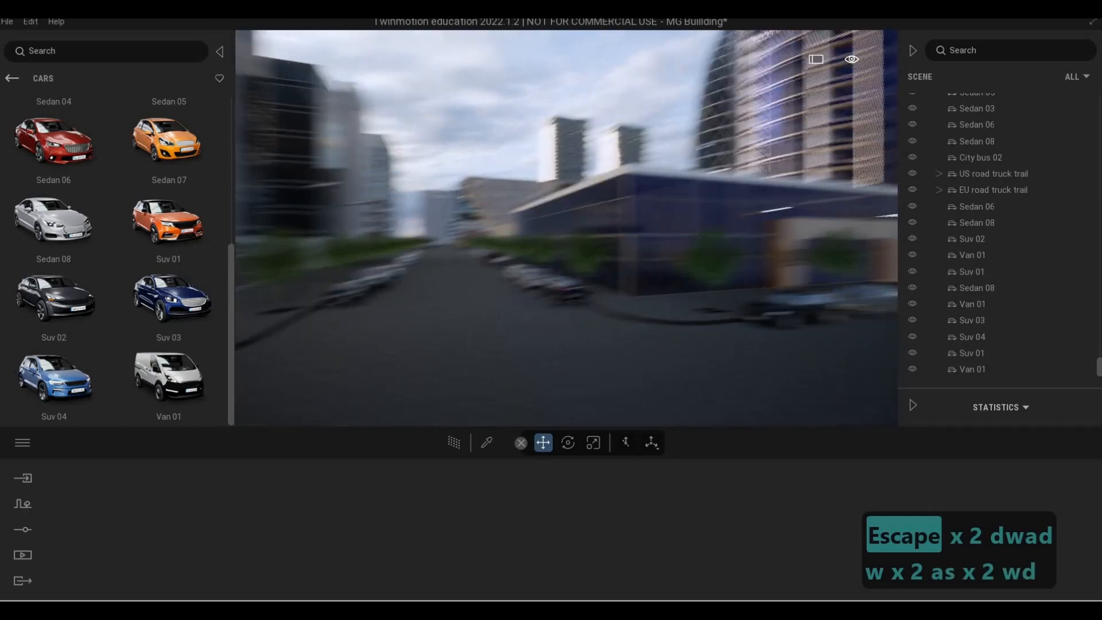
{"action": "key", "text": "w"}
{"action": "key", "text": "d"}
{"action": "key", "text": "d"}
{"action": "key", "text": "d"}
{"action": "key", "text": "d"}
{"action": "key", "text": "d"}
{"action": "key", "text": "d"}
{"action": "key", "text": "d"}
{"action": "key", "text": "d"}
{"action": "key", "text": "d"}
{"action": "key", "text": "d"}
{"action": "key", "text": "d"}
{"action": "key", "text": "d"}
{"action": "key", "text": "d"}
{"action": "key", "text": "d"}
{"action": "key", "text": "d"}
{"action": "key", "text": "d"}
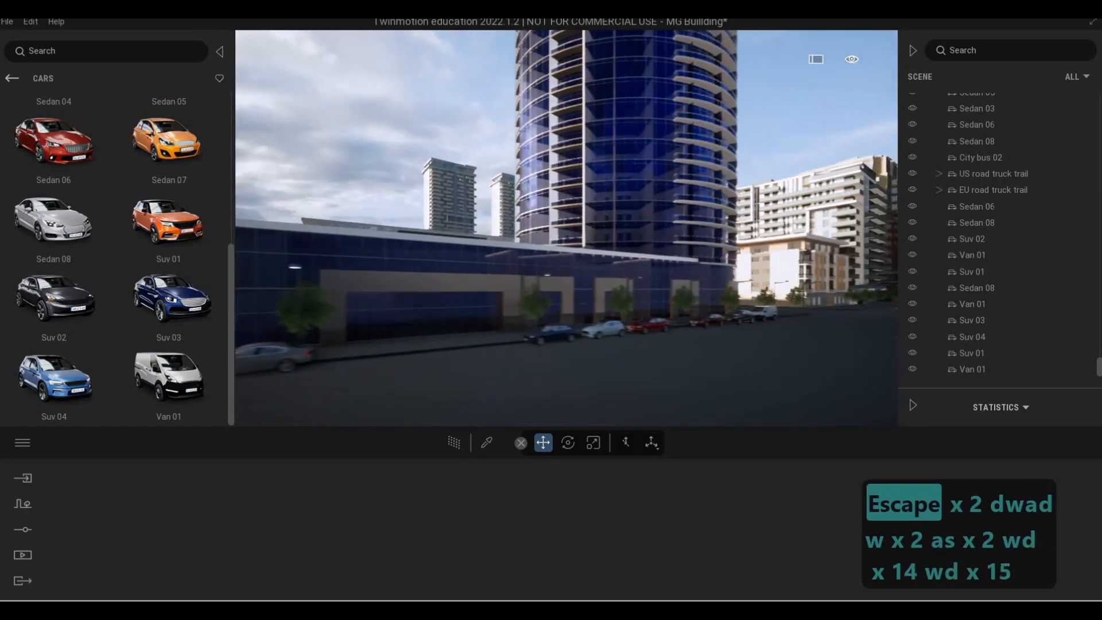
{"action": "key", "text": "w"}
{"action": "key", "text": "q"}
{"action": "key", "text": "d"}
{"action": "key", "text": "d"}
{"action": "key", "text": "d"}
{"action": "key", "text": "d"}
{"action": "key", "text": "d"}
{"action": "key", "text": "d"}
{"action": "key", "text": "d"}
{"action": "key", "text": "d"}
{"action": "key", "text": "d"}
{"action": "key", "text": "d"}
{"action": "key", "text": "d"}
{"action": "key", "text": "d"}
{"action": "key", "text": "d"}
{"action": "key", "text": "d"}
{"action": "key", "text": "d"}
{"action": "key", "text": "d"}
{"action": "key", "text": "d"}
{"action": "key", "text": "d"}
{"action": "key", "text": "d"}
{"action": "key", "text": "d"}
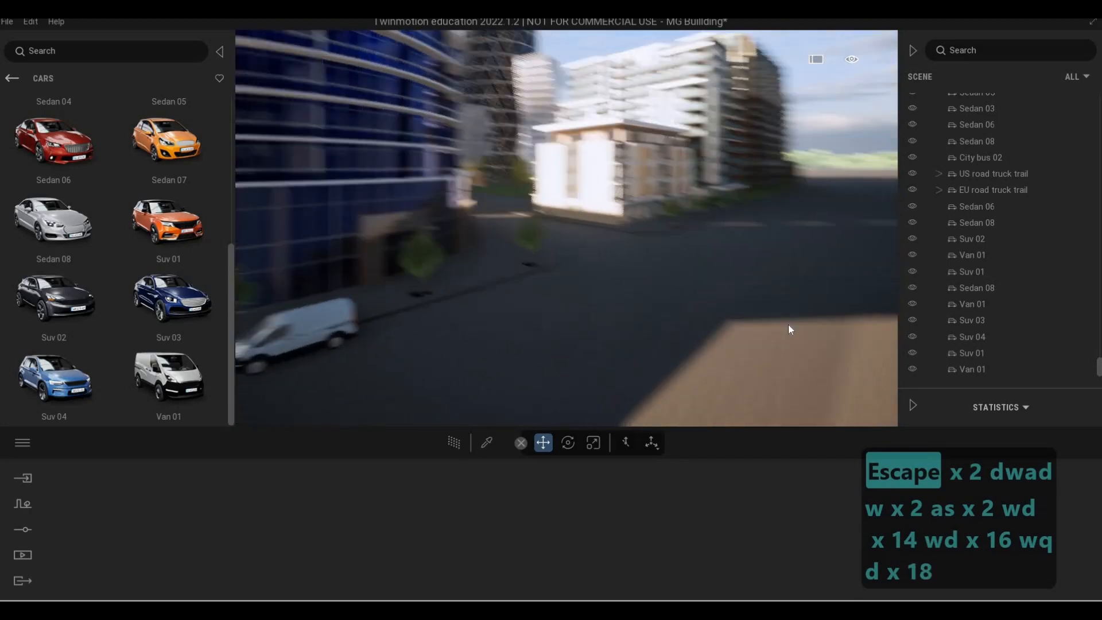
{"action": "key", "text": "s"}
{"action": "key", "text": "a"}
{"action": "key", "text": "d"}
{"action": "key", "text": "s"}
{"action": "key", "text": "a"}
{"action": "key", "text": "s"}
{"action": "key", "text": "d"}
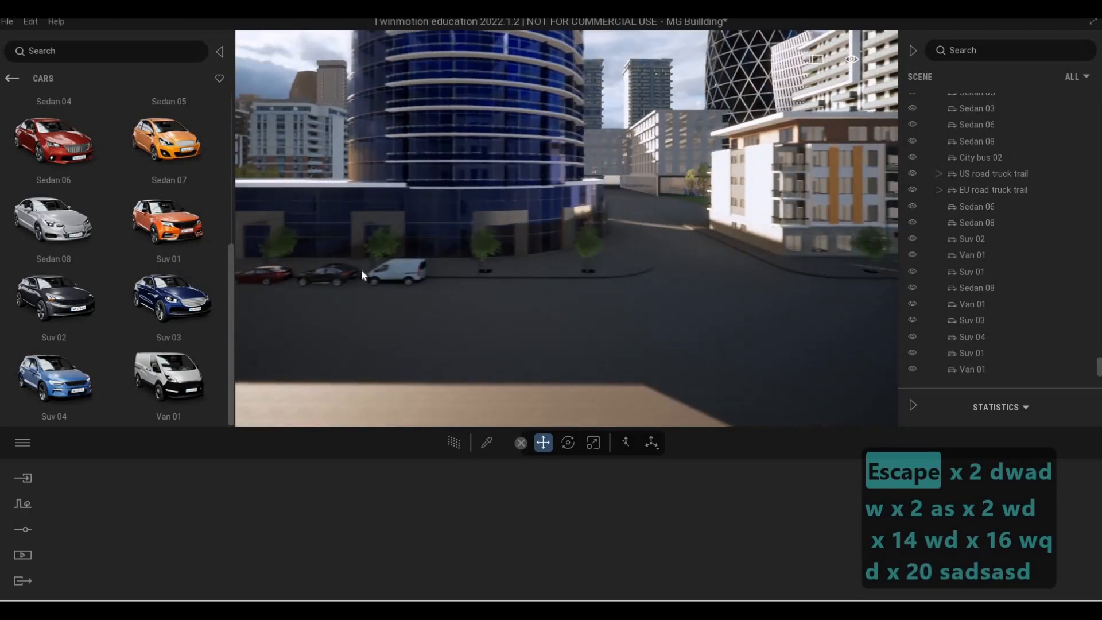
Step: Create one instance of the parked Van 01 about 45.67 m along the street, in front of the apartment building
{"action": "left_click", "coordinate": [382, 285]}
{"action": "left_click_drag", "start_coordinate": [382, 283], "coordinate": [901, 308]}
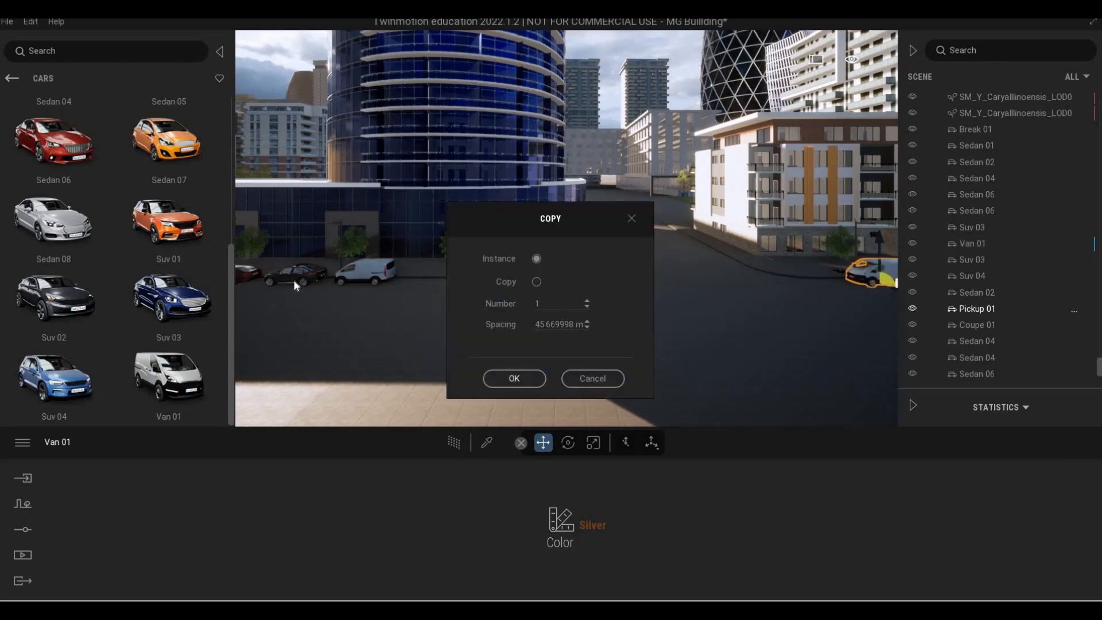
{"action": "key", "text": "Return"}
Step: Create one instance of the brown Suv 03 about 49.73 m along the street, beside the copied van
{"action": "left_click", "coordinate": [322, 282]}
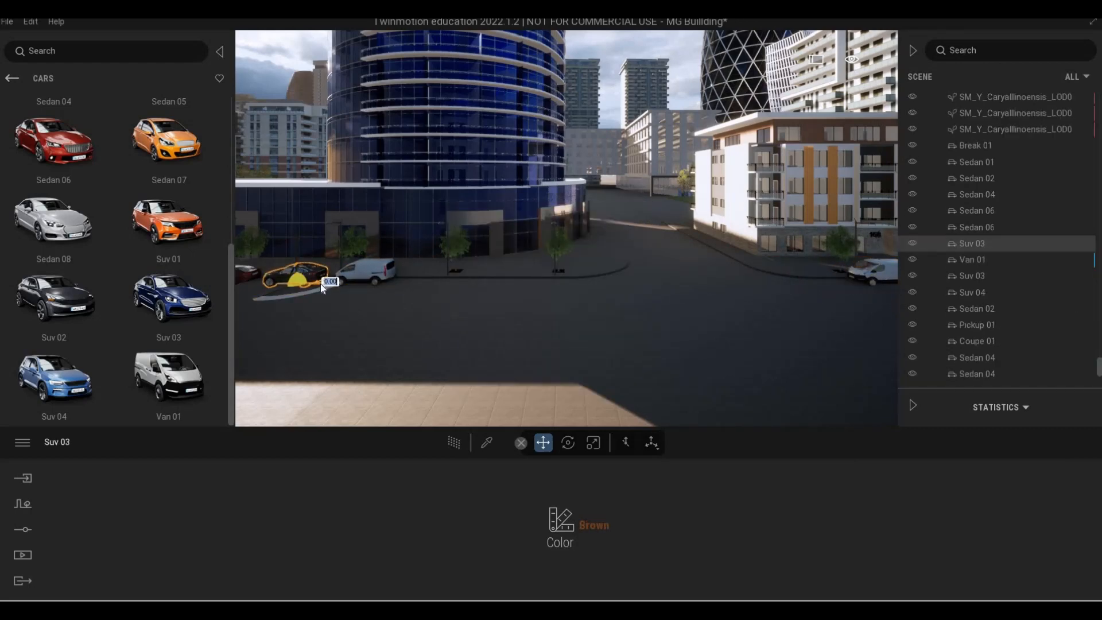
{"action": "left_click_drag", "start_coordinate": [321, 286], "coordinate": [897, 287], "text": "shift"}
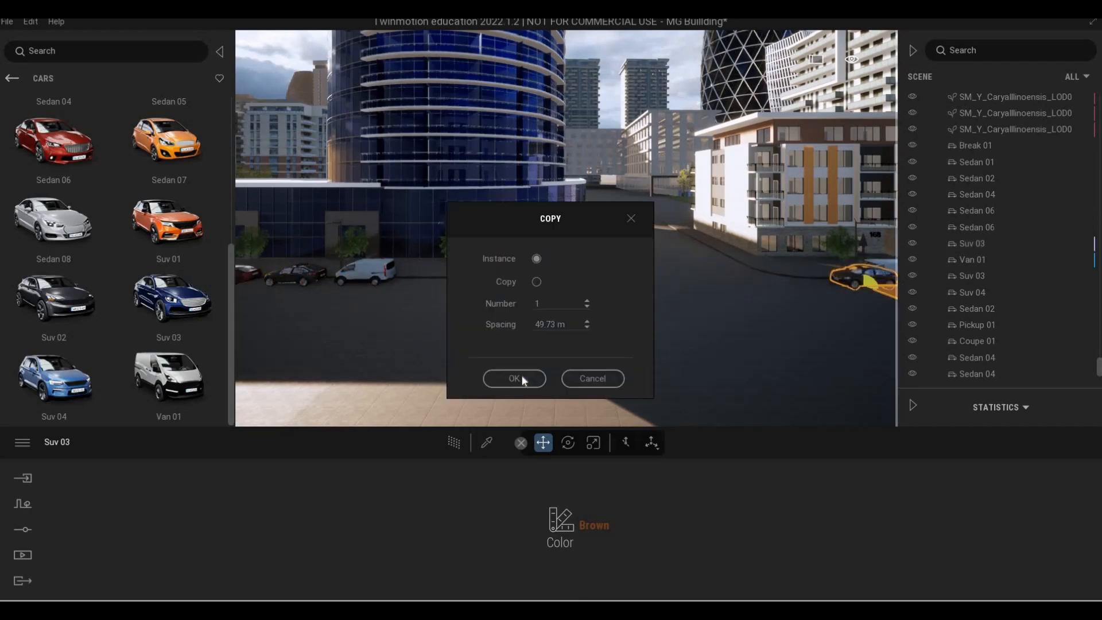
{"action": "key", "text": "Return"}
Step: Move the copied Suv 03 along the apartment building's curb to the other side of the copied van
{"action": "key", "text": "d"}
{"action": "key", "text": "d"}
{"action": "key", "text": "d"}
{"action": "key", "text": "d"}
{"action": "key", "text": "d"}
{"action": "key", "text": "d"}
{"action": "key", "text": "d"}
{"action": "key", "text": "d"}
{"action": "key", "text": "d"}
{"action": "key", "text": "d"}
{"action": "key", "text": "d"}
{"action": "key", "text": "d"}
{"action": "key", "text": "d"}
{"action": "key", "text": "d"}
{"action": "key", "text": "d"}
{"action": "key", "text": "d"}
{"action": "key", "text": "w"}
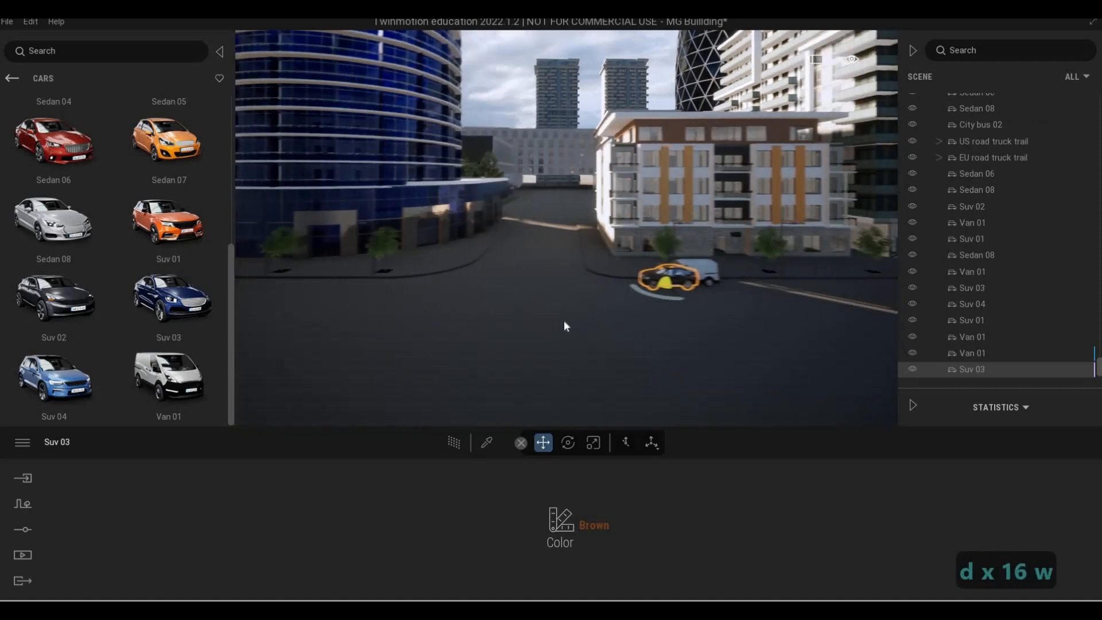
{"action": "left_click_drag", "start_coordinate": [669, 327], "coordinate": [702, 321]}
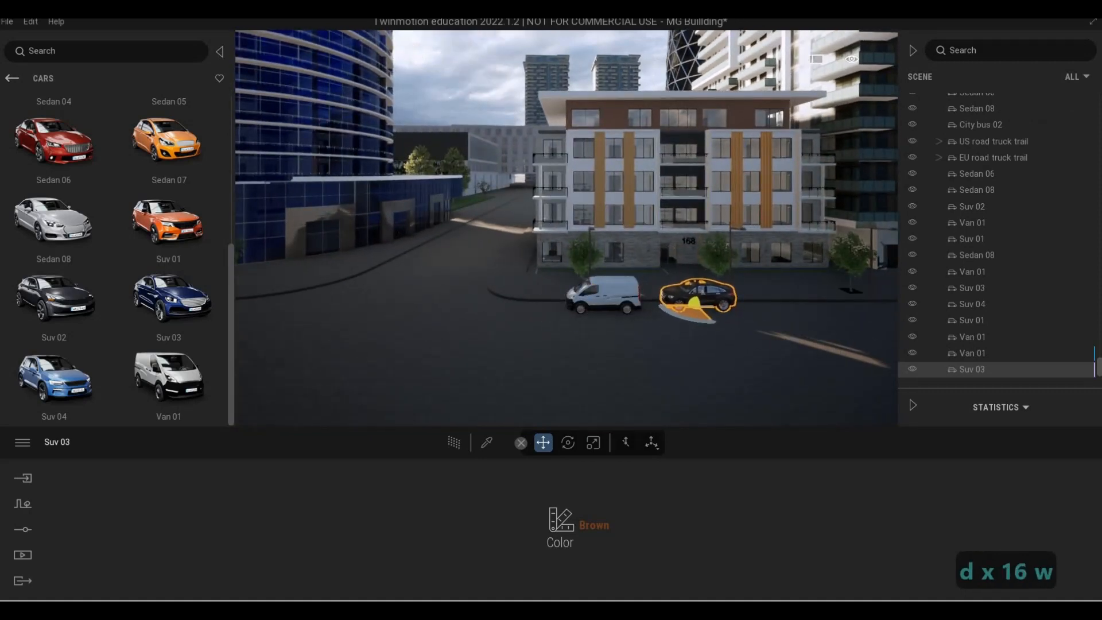
Step: Deselect the Suv 03 and travel along the blue glass building to a raised view of the street lined with parked cars
{"action": "key", "text": "Escape"}
{"action": "key", "text": "Escape"}
{"action": "key", "text": "a"}
{"action": "key", "text": "a"}
{"action": "key", "text": "a"}
{"action": "key", "text": "a"}
{"action": "key", "text": "a"}
{"action": "key", "text": "a"}
{"action": "key", "text": "a"}
{"action": "key", "text": "a"}
{"action": "key", "text": "a"}
{"action": "key", "text": "a"}
{"action": "key", "text": "a"}
{"action": "key", "text": "a"}
{"action": "key", "text": "a"}
{"action": "key", "text": "a"}
{"action": "key", "text": "a"}
{"action": "key", "text": "a"}
{"action": "key", "text": "a"}
{"action": "key", "text": "a"}
{"action": "key", "text": "a"}
{"action": "key", "text": "a"}
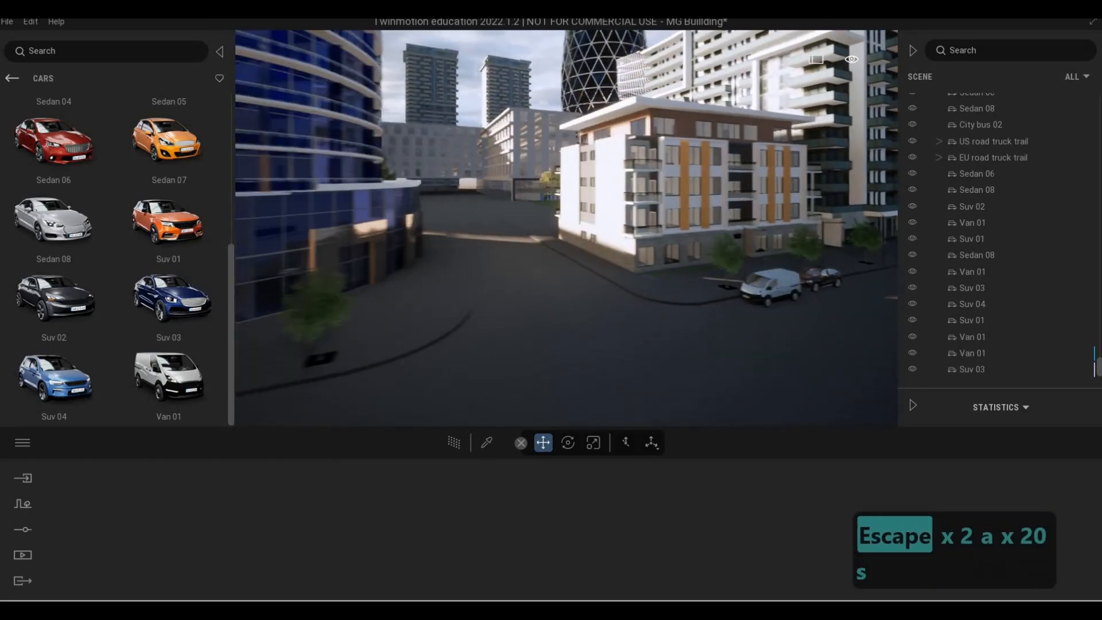
{"action": "key", "text": "s"}
{"action": "key", "text": "s"}
{"action": "key", "text": "s"}
{"action": "key", "text": "s"}
{"action": "key", "text": "s"}
{"action": "key", "text": "d"}
{"action": "key", "text": "a"}
{"action": "key", "text": "w"}
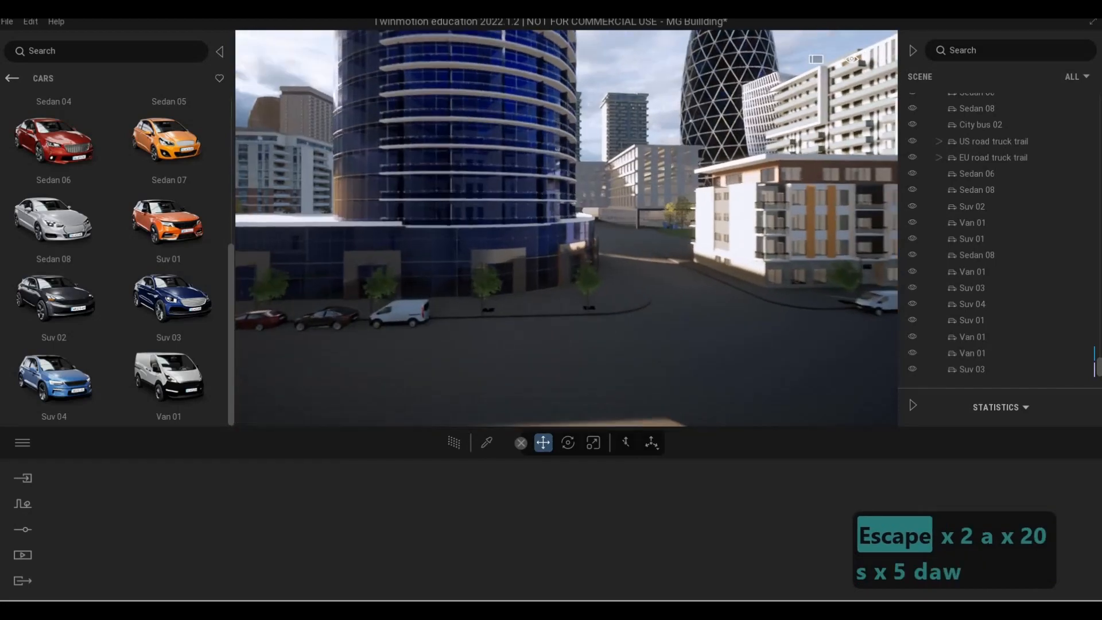
{"action": "key", "text": "a"}
{"action": "key", "text": "a"}
{"action": "key", "text": "a"}
{"action": "key", "text": "a"}
{"action": "key", "text": "a"}
{"action": "key", "text": "a"}
{"action": "key", "text": "a"}
{"action": "key", "text": "a"}
{"action": "key", "text": "a"}
{"action": "key", "text": "a"}
{"action": "key", "text": "a"}
{"action": "key", "text": "a"}
{"action": "key", "text": "a"}
{"action": "key", "text": "a"}
{"action": "key", "text": "a"}
{"action": "key", "text": "a"}
{"action": "key", "text": "a"}
{"action": "key", "text": "a"}
{"action": "key", "text": "a"}
{"action": "key", "text": "a"}
{"action": "key", "text": "a"}
{"action": "key", "text": "a"}
{"action": "key", "text": "a"}
{"action": "key", "text": "w"}
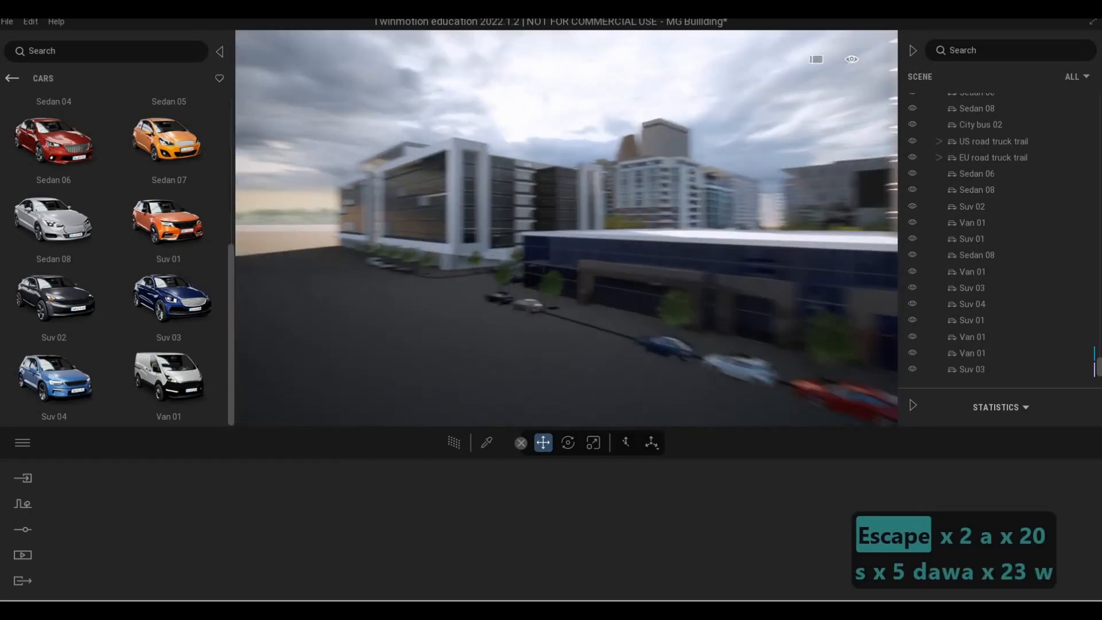
{"action": "key", "text": "q"}
{"action": "key", "text": "a"}
{"action": "key", "text": "a"}
{"action": "key", "text": "a"}
{"action": "key", "text": "a"}
{"action": "key", "text": "a"}
{"action": "key", "text": "a"}
{"action": "key", "text": "a"}
{"action": "key", "text": "a"}
{"action": "key", "text": "a"}
{"action": "key", "text": "a"}
{"action": "key", "text": "a"}
{"action": "key", "text": "a"}
{"action": "key", "text": "a"}
{"action": "key", "text": "s"}
{"action": "key", "text": "a"}
{"action": "key", "text": "e"}
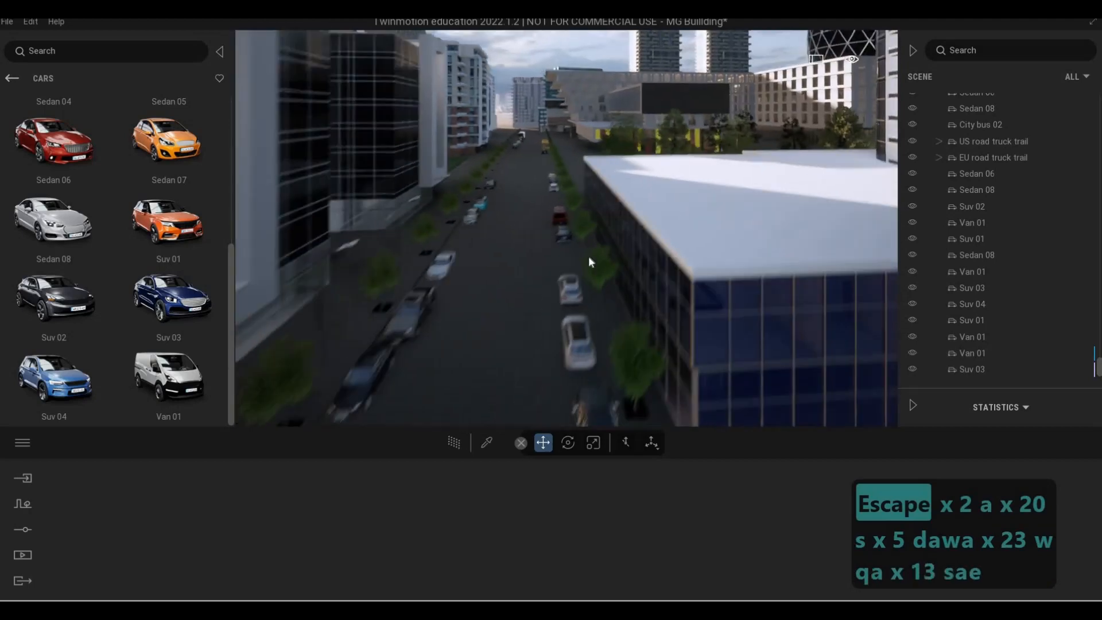
Step: Create one instance of the ten nearest vehicles parked along both curbs of the street, as a group with 38.82 m spacing
{"action": "left_click", "coordinate": [579, 259]}
{"action": "left_click", "coordinate": [591, 300], "text": "ctrl"}
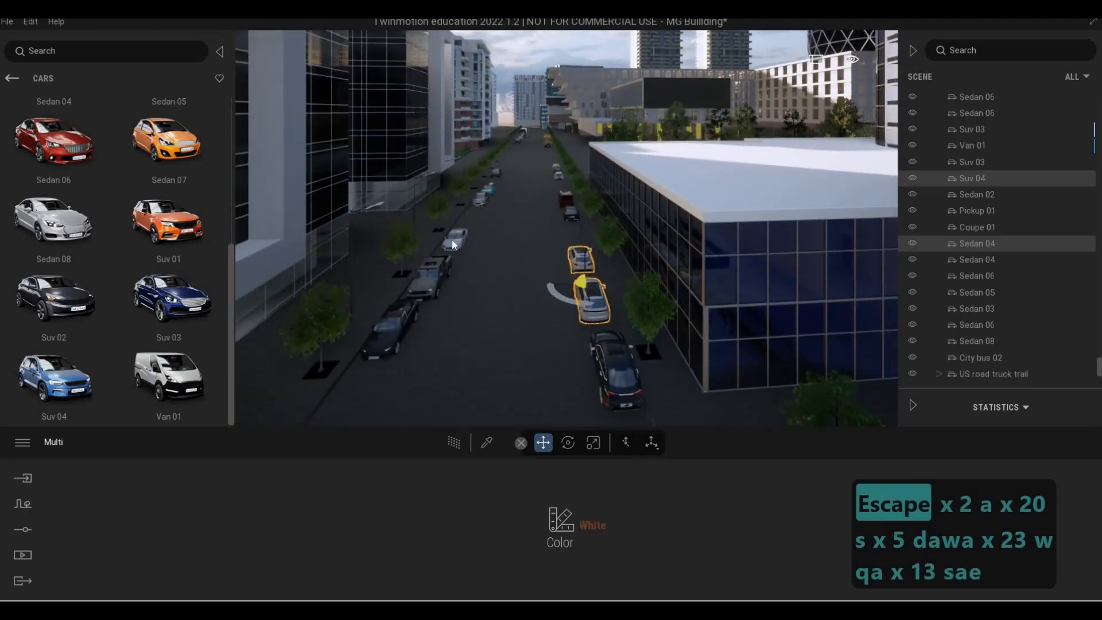
{"action": "left_click", "coordinate": [614, 370], "text": "ctrl"}
{"action": "left_click", "coordinate": [453, 240], "text": "ctrl"}
{"action": "left_click", "coordinate": [435, 273], "text": "ctrl"}
{"action": "left_click", "coordinate": [396, 326], "text": "ctrl"}
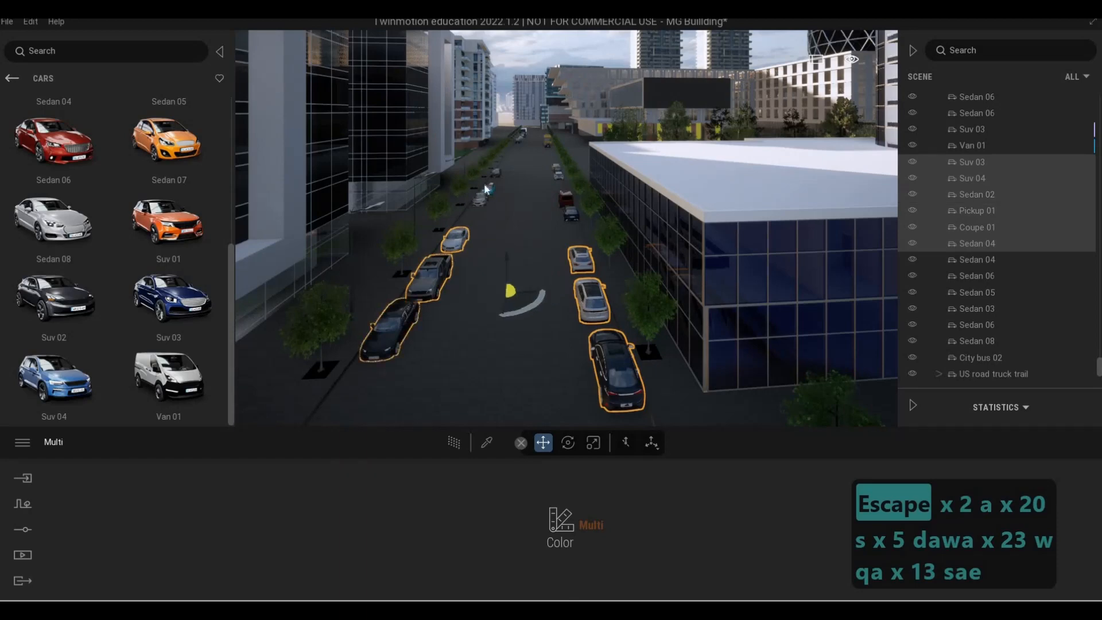
{"action": "left_click", "coordinate": [490, 187], "text": "ctrl"}
{"action": "left_click", "coordinate": [480, 198], "text": "ctrl"}
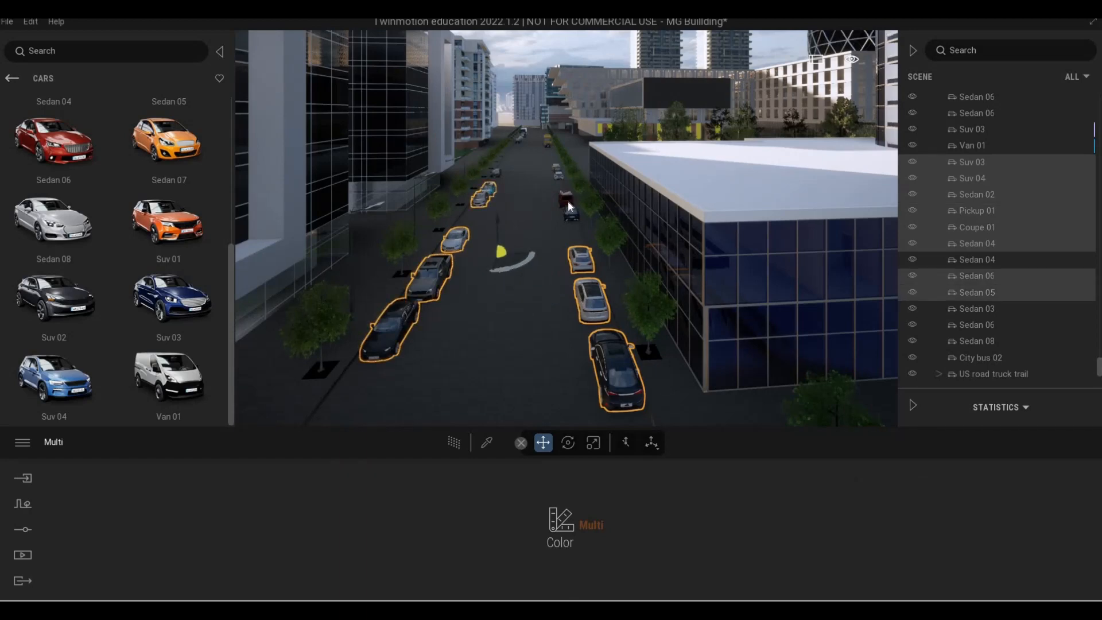
{"action": "left_click", "coordinate": [566, 200], "text": "ctrl"}
{"action": "left_click", "coordinate": [568, 211], "text": "ctrl"}
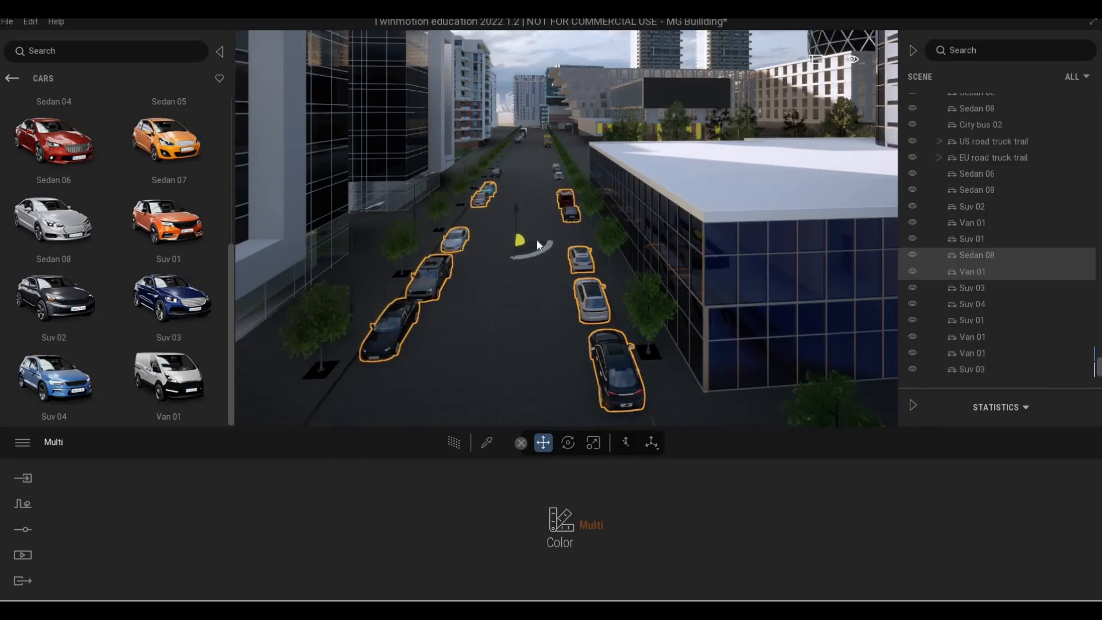
{"action": "left_click_drag", "start_coordinate": [536, 244], "coordinate": [869, 241]}
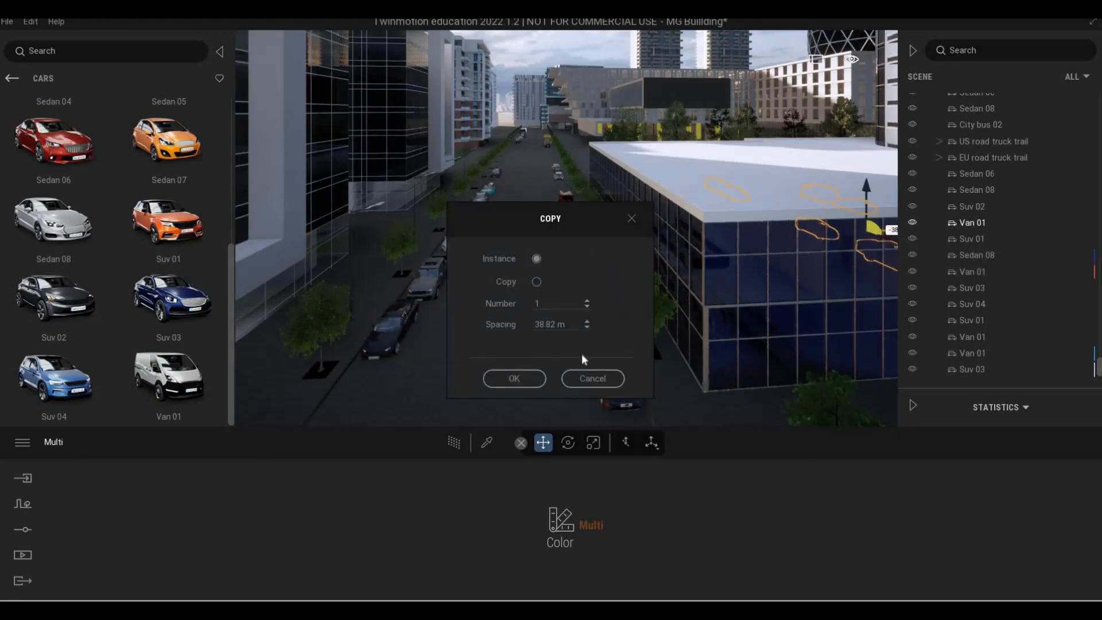
{"action": "left_click", "coordinate": [514, 379]}
Step: Move the copied vehicle group past the blue glass tower into the side street beside the white-and-orange apartment building
{"action": "key", "text": "d"}
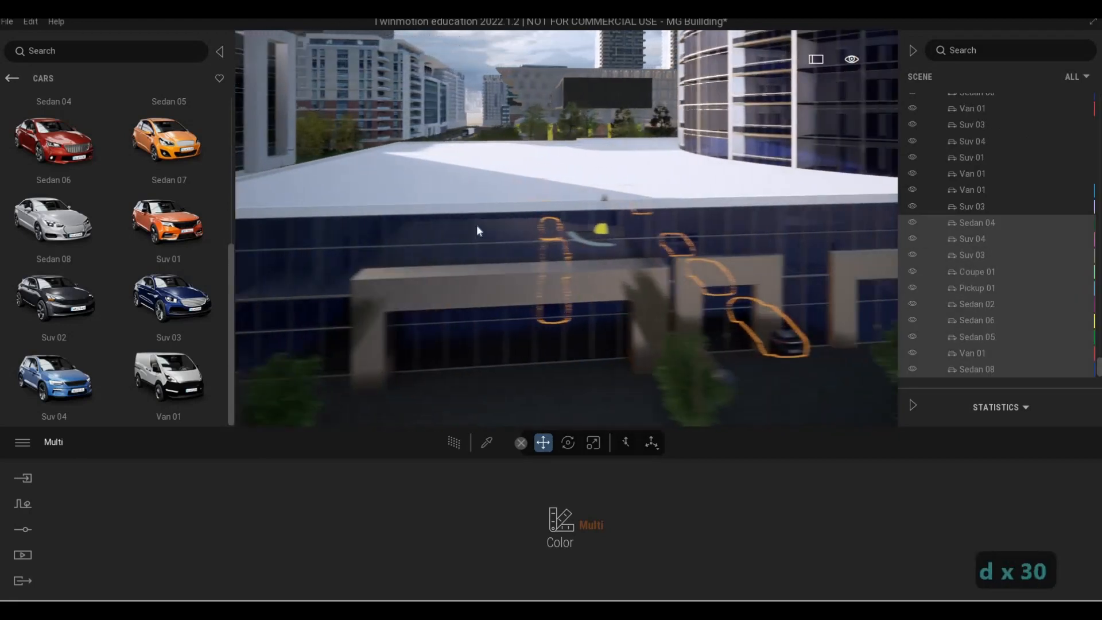
{"action": "key", "text": "d"}
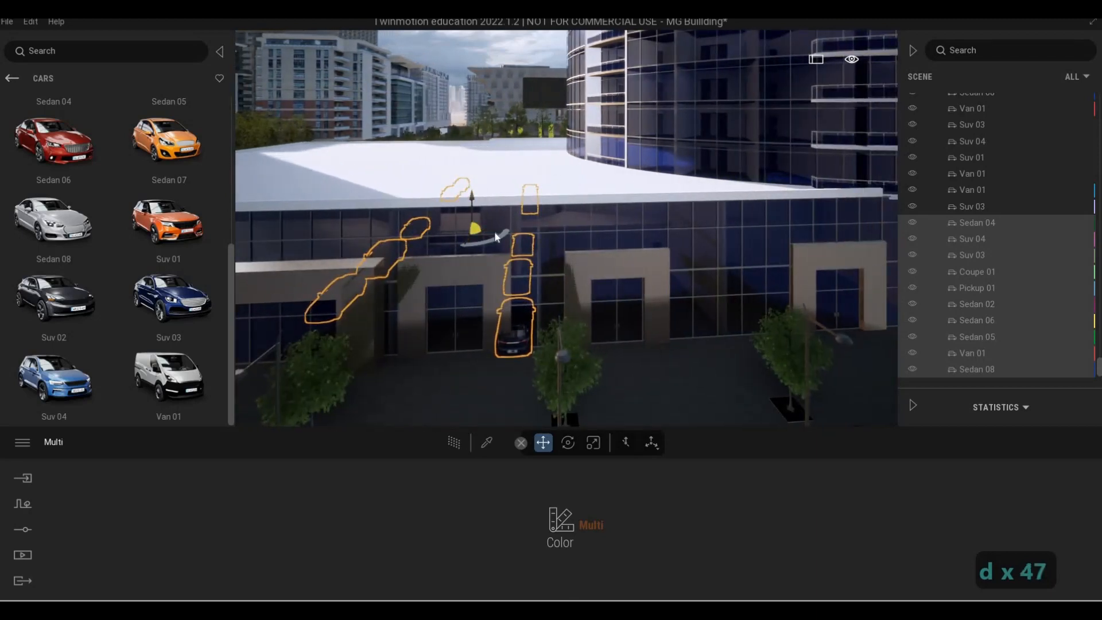
{"action": "key", "text": "d"}
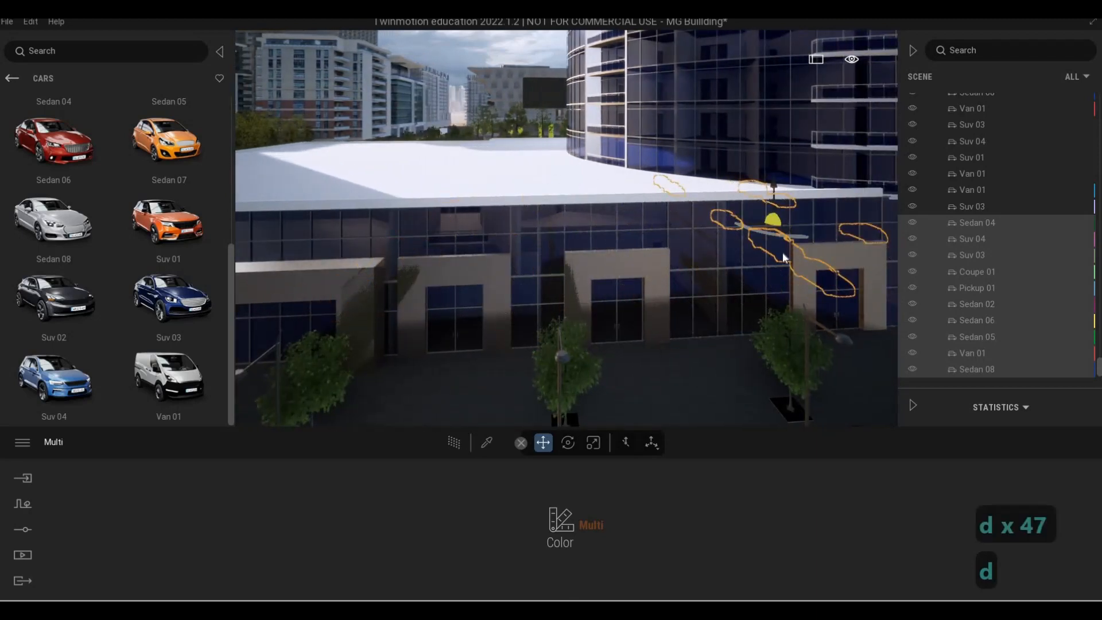
{"action": "key", "text": "d"}
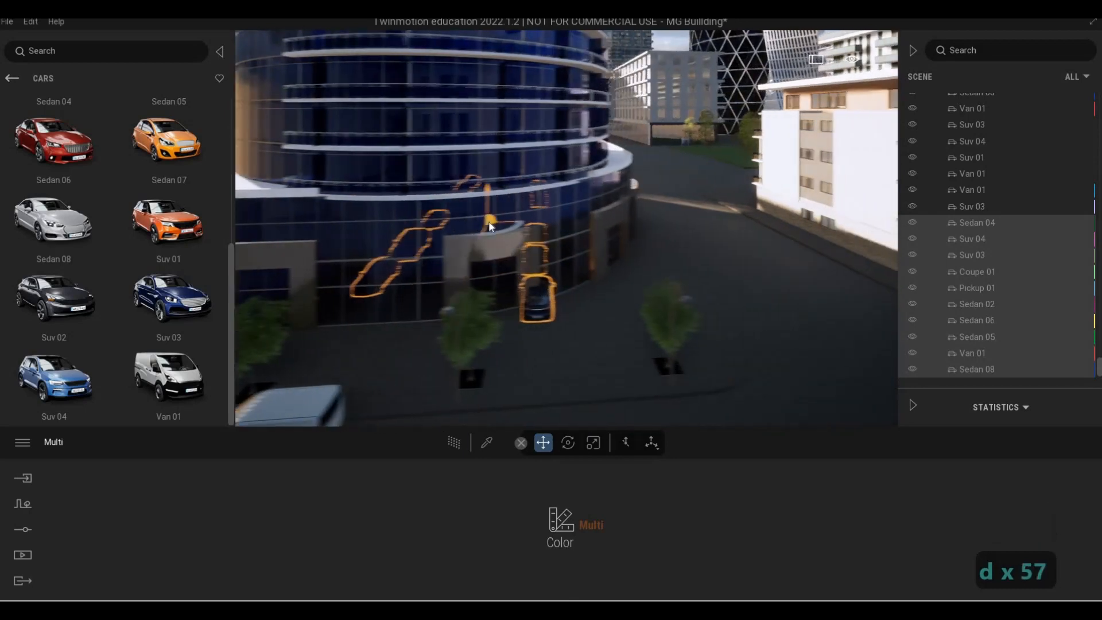
{"action": "left_click_drag", "start_coordinate": [673, 228], "coordinate": [777, 280]}
{"action": "key", "text": "d"}
{"action": "key", "text": "w"}
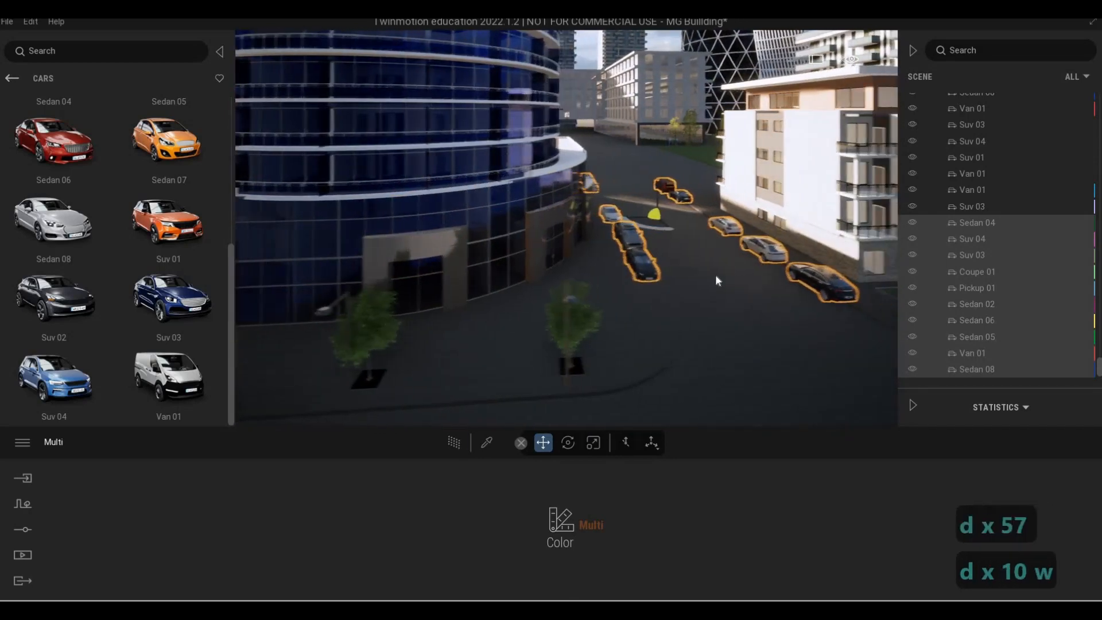
Step: Shift the copied vehicle group about 0.71 m across the side street toward the blue glass building
{"action": "key", "text": "d"}
{"action": "key", "text": "d"}
{"action": "key", "text": "d"}
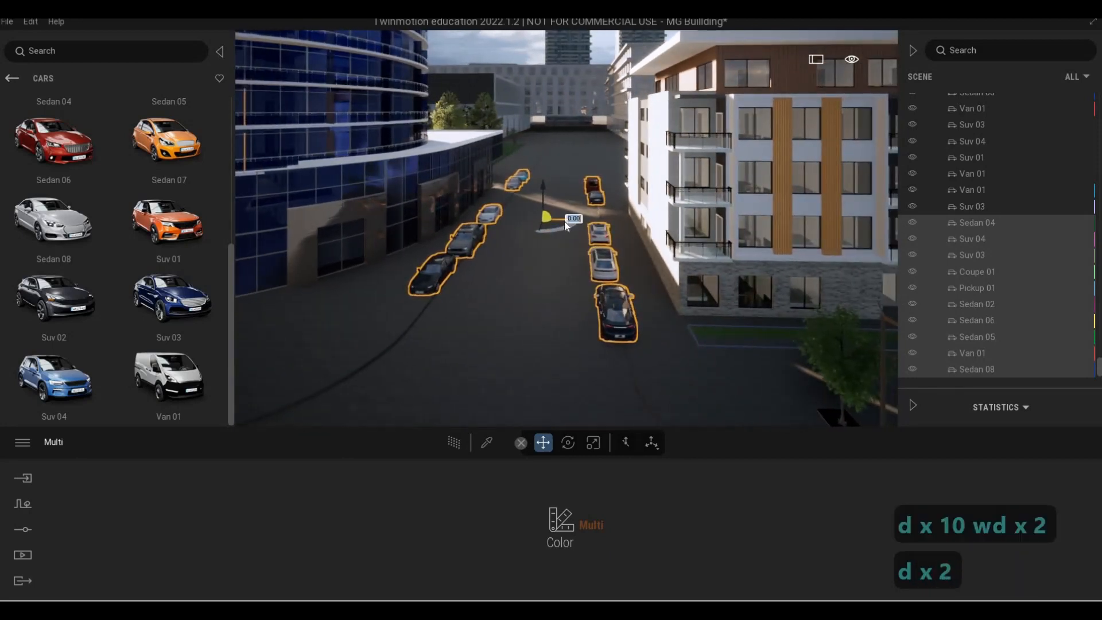
{"action": "left_click_drag", "start_coordinate": [565, 221], "coordinate": [431, 274]}
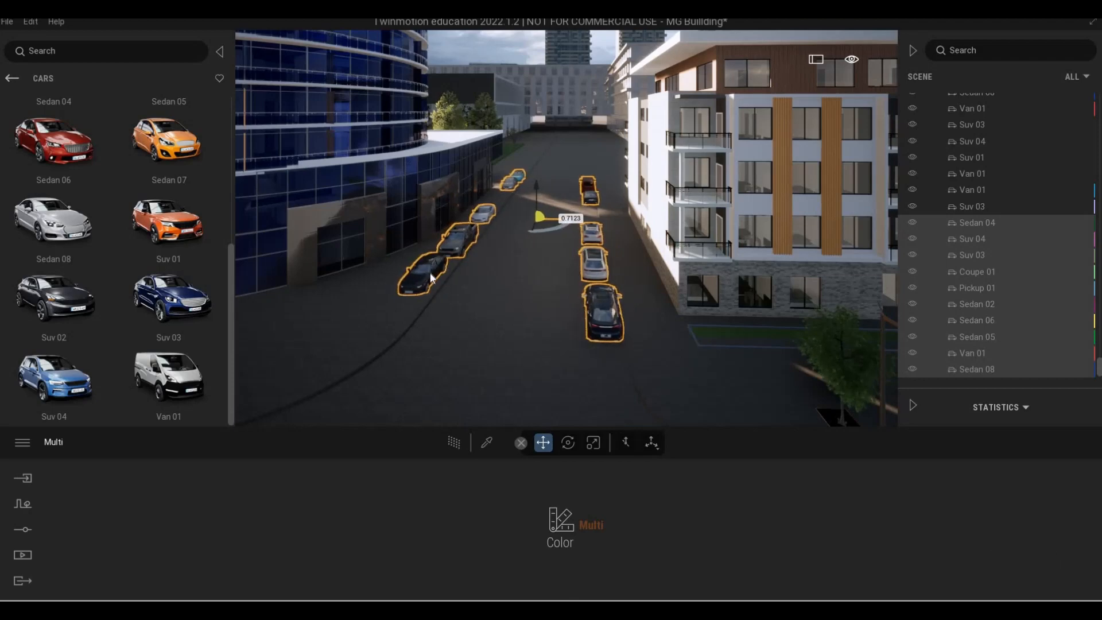
Step: Shift only the five copied cars on the blue building's side about 2.5 m toward the middle of the side street and deselect them
{"action": "left_click", "coordinate": [469, 229], "text": "ctrl"}
{"action": "left_click", "coordinate": [482, 212], "text": "ctrl"}
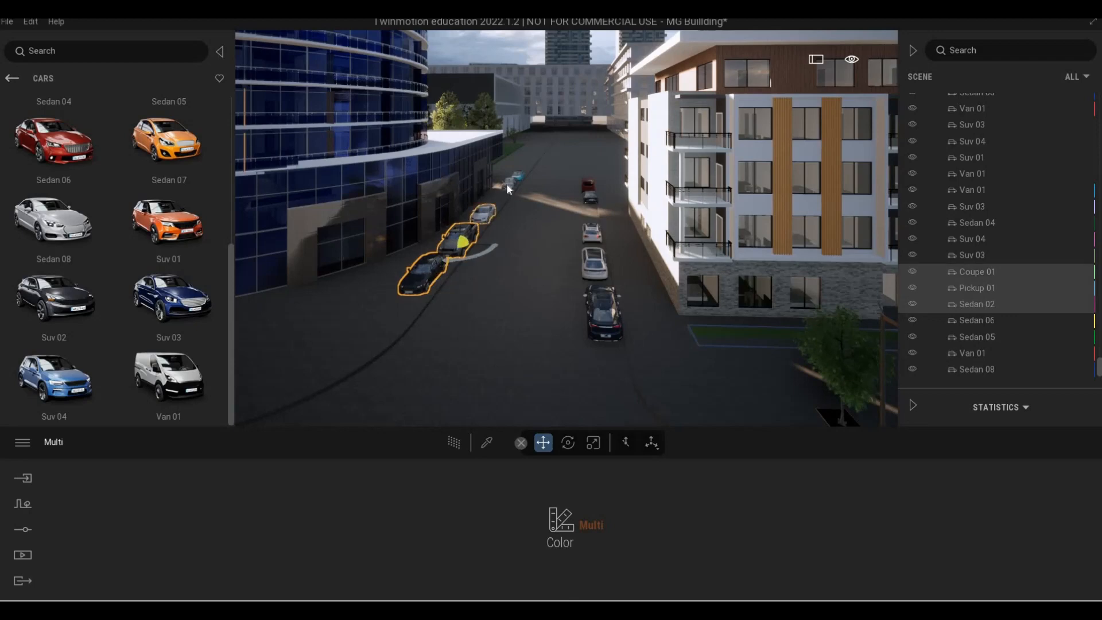
{"action": "left_click", "coordinate": [520, 180], "text": "ctrl"}
{"action": "left_click", "coordinate": [511, 216], "text": "ctrl"}
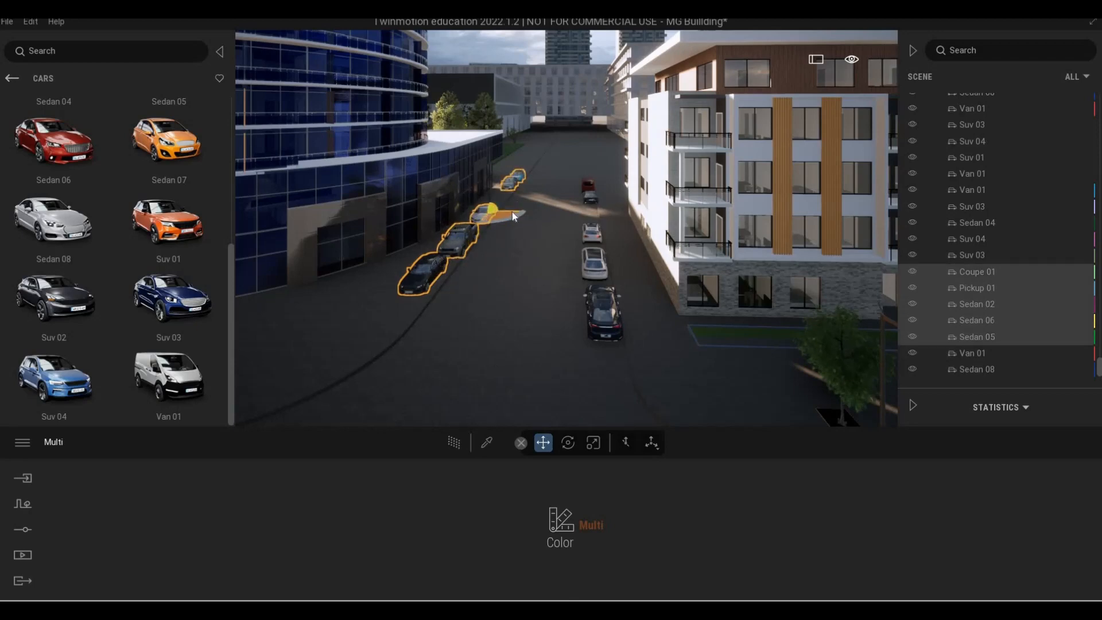
{"action": "left_click_drag", "start_coordinate": [530, 215], "coordinate": [535, 215]}
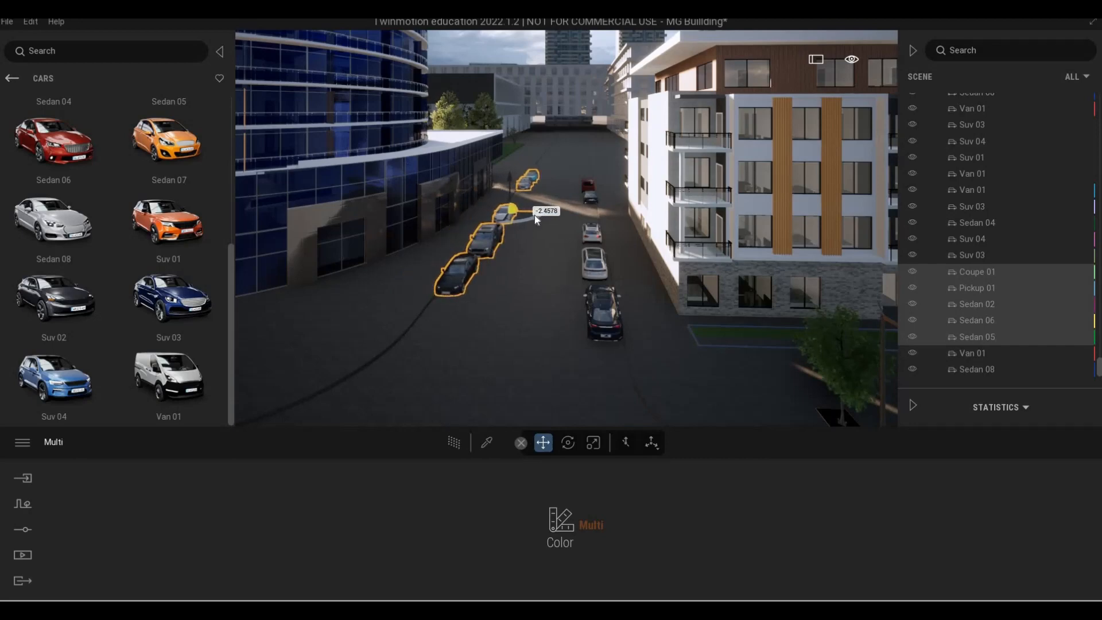
{"action": "key", "text": "Escape"}
{"action": "key", "text": "Escape"}
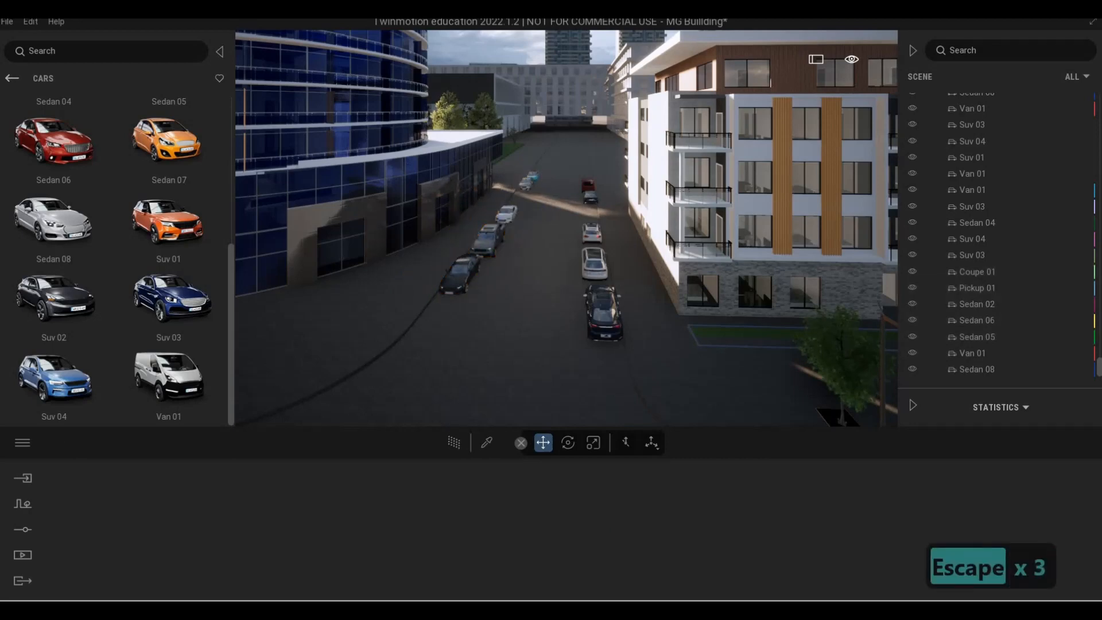
Step: Travel along the blue building's frontage and back to the side-street intersection to review the parked cars
{"action": "key", "text": "a"}
{"action": "key", "text": "e"}
{"action": "key", "text": "s"}
{"action": "key", "text": "s"}
{"action": "key", "text": "s"}
{"action": "key", "text": "a"}
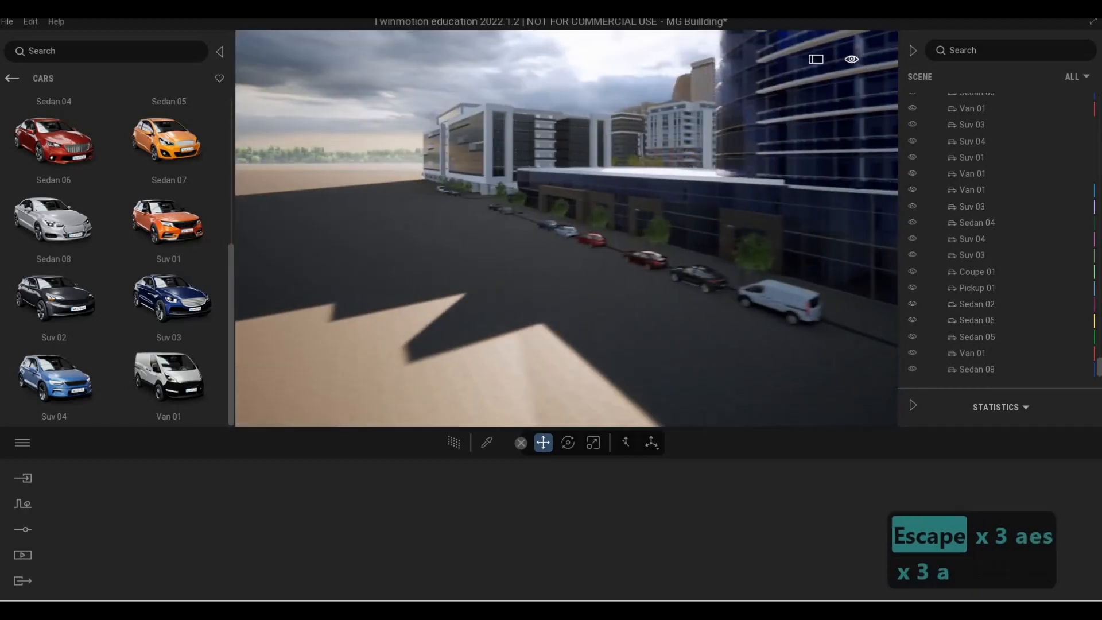
{"action": "key", "text": "w"}
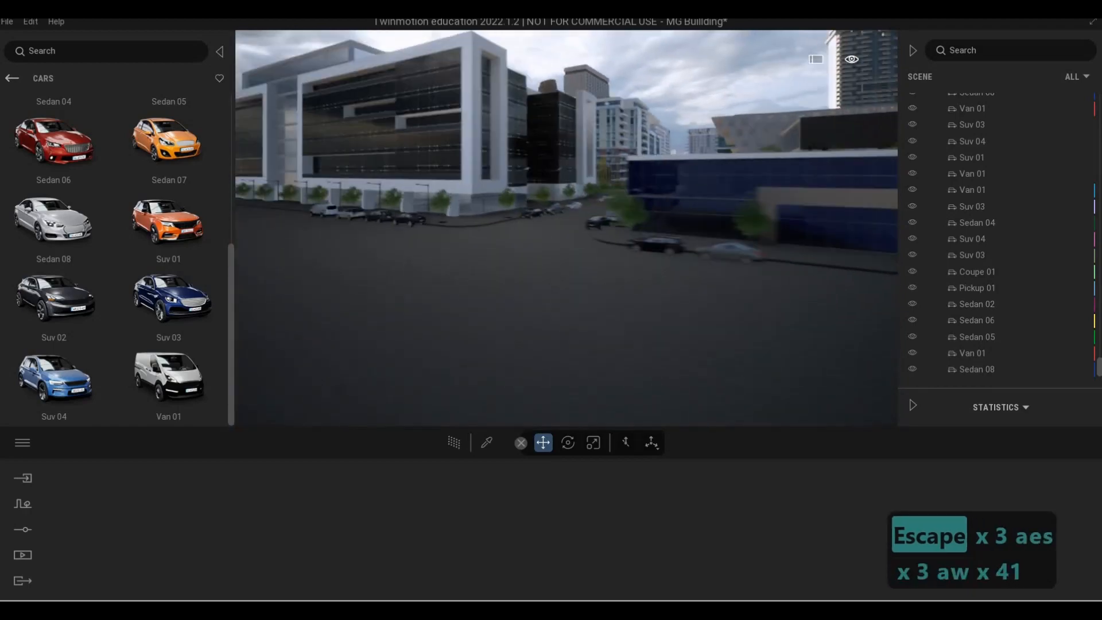
{"action": "key", "text": "d"}
{"action": "key", "text": "w"}
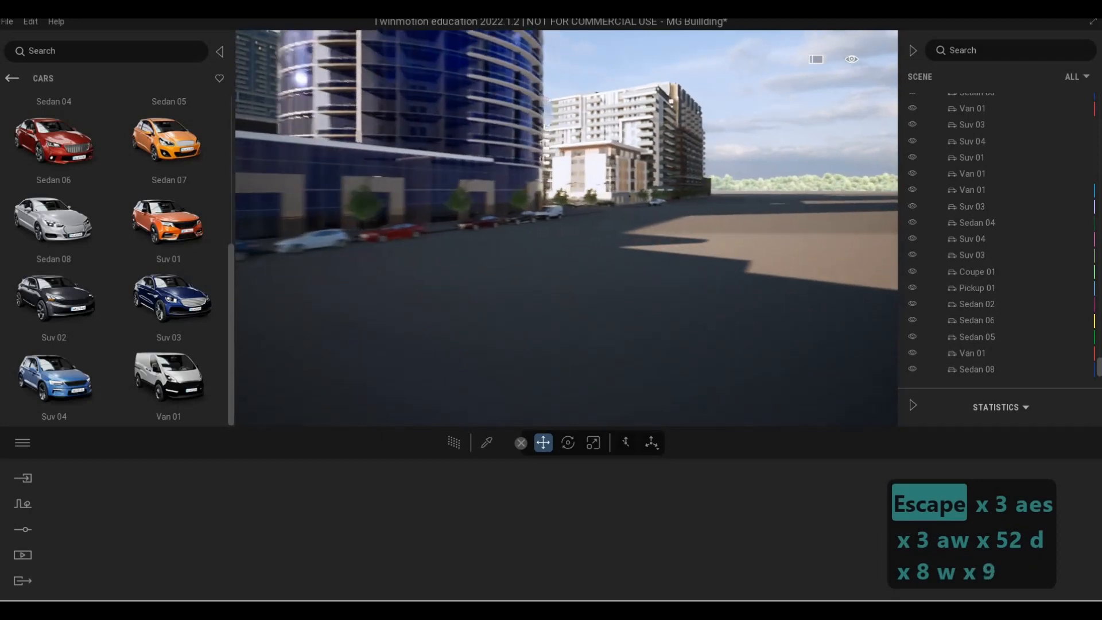
{"action": "key", "text": "w"}
{"action": "key", "text": "q"}
{"action": "key", "text": "q"}
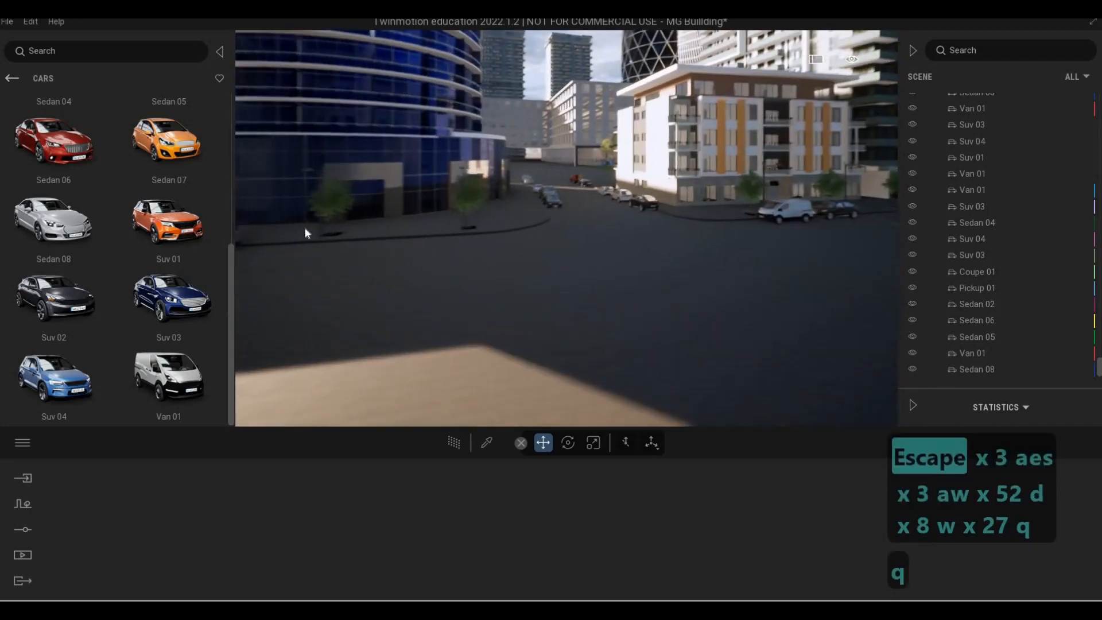
Step: Create one instance of the blue building's corner tree 11.54 m away at the side street, and one of that copy 14.02 m across the street
{"action": "left_click", "coordinate": [362, 277]}
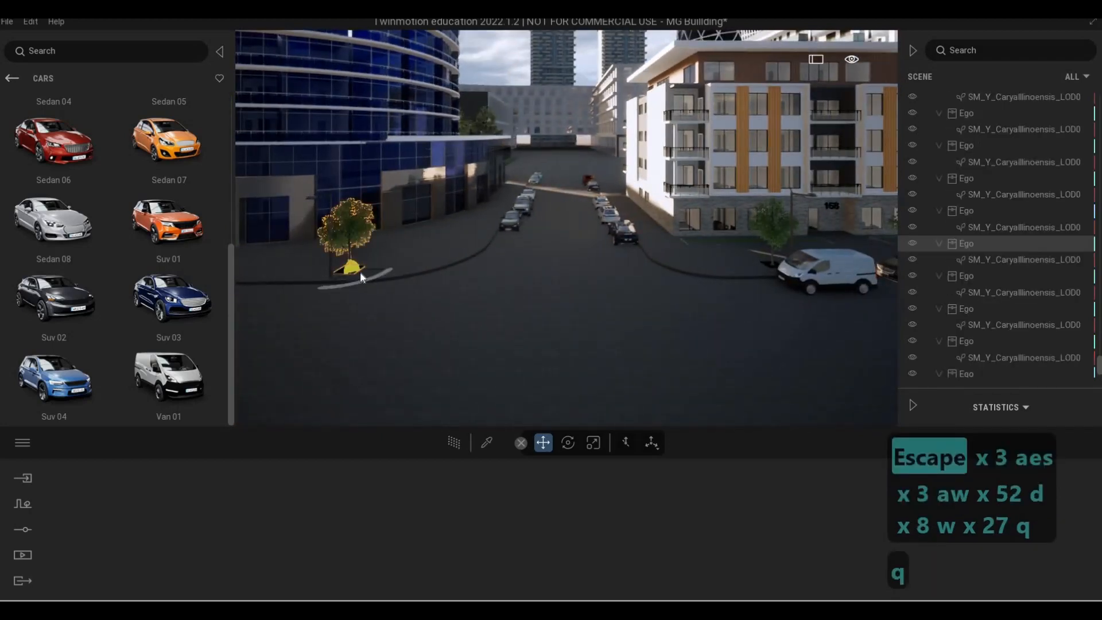
{"action": "left_click_drag", "start_coordinate": [359, 270], "coordinate": [497, 230], "text": "alt"}
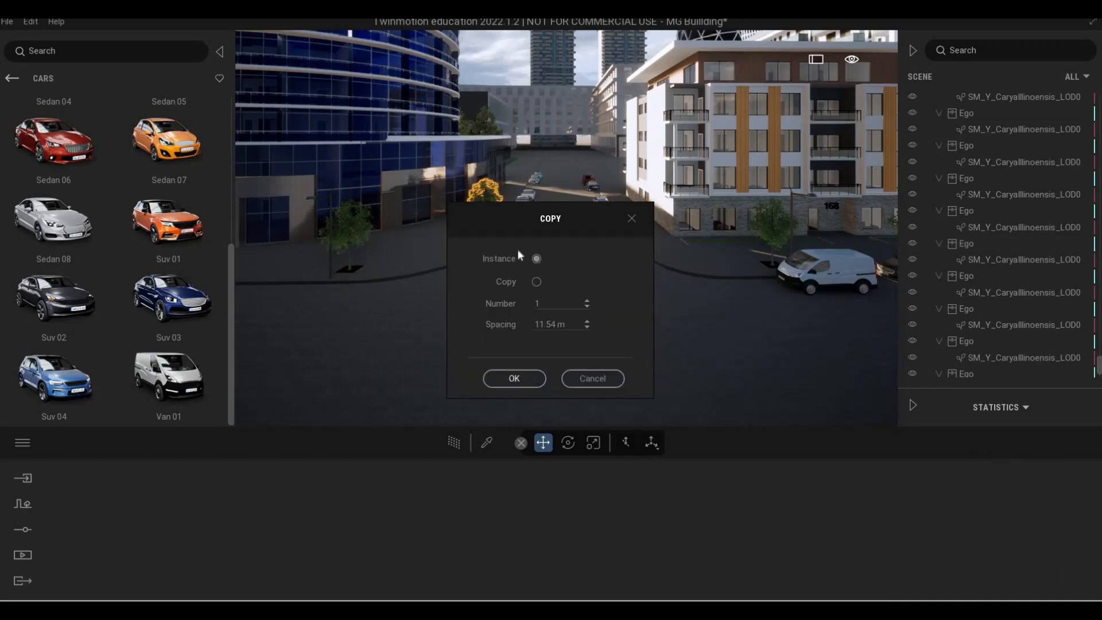
{"action": "key", "text": "Return"}
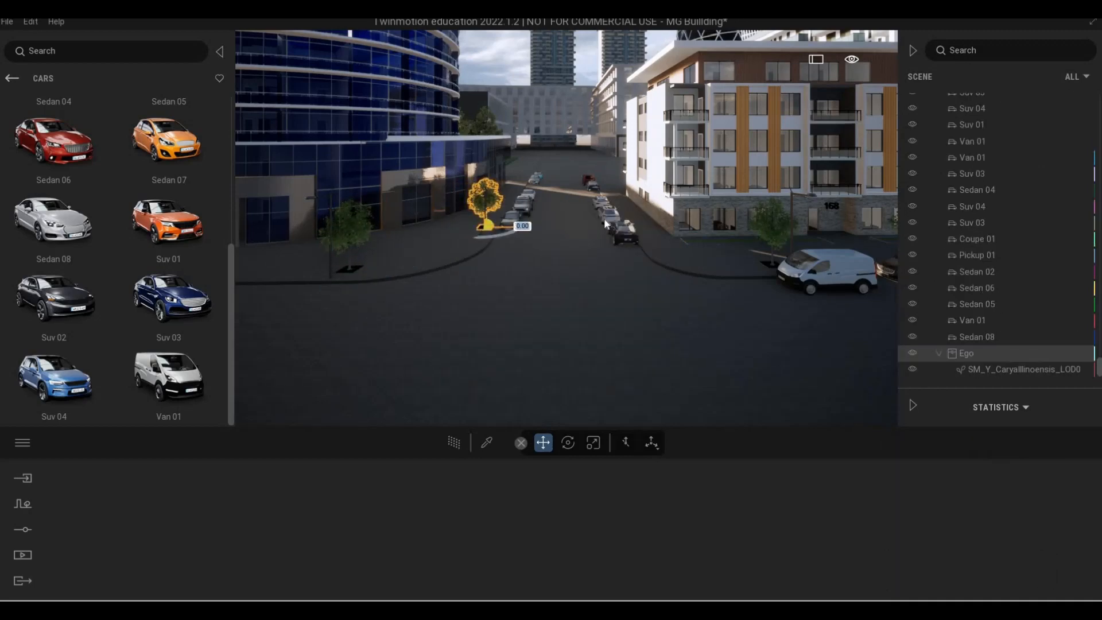
{"action": "left_click_drag", "start_coordinate": [664, 220], "coordinate": [660, 223], "text": "shift"}
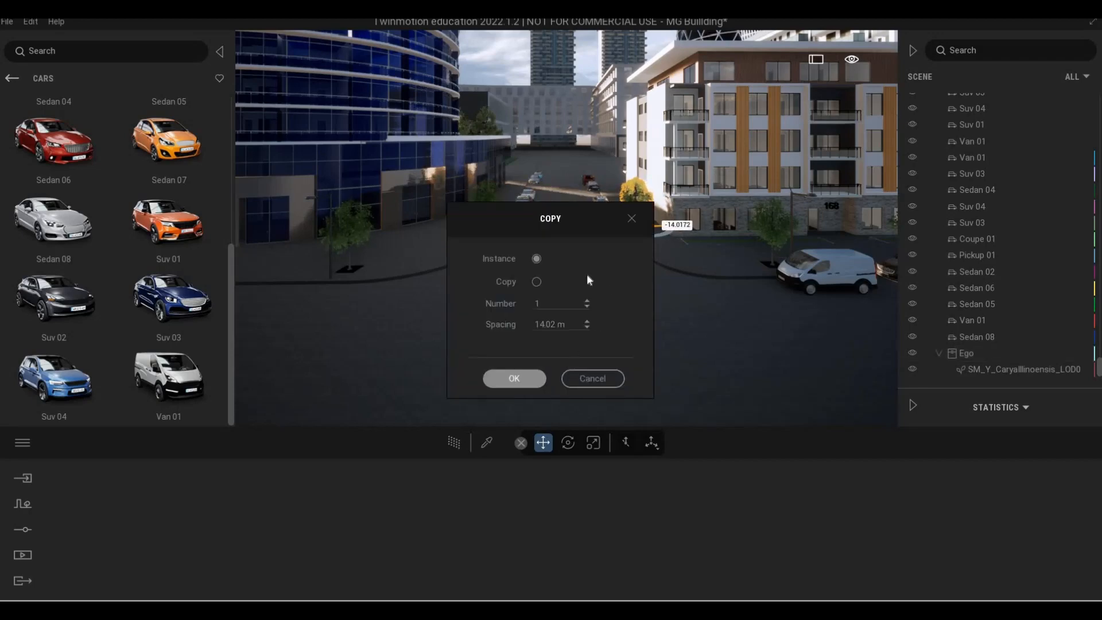
{"action": "key", "text": "Return"}
{"action": "right_click_drag", "start_coordinate": [598, 300], "coordinate": [645, 244]}
{"action": "key", "text": "s"}
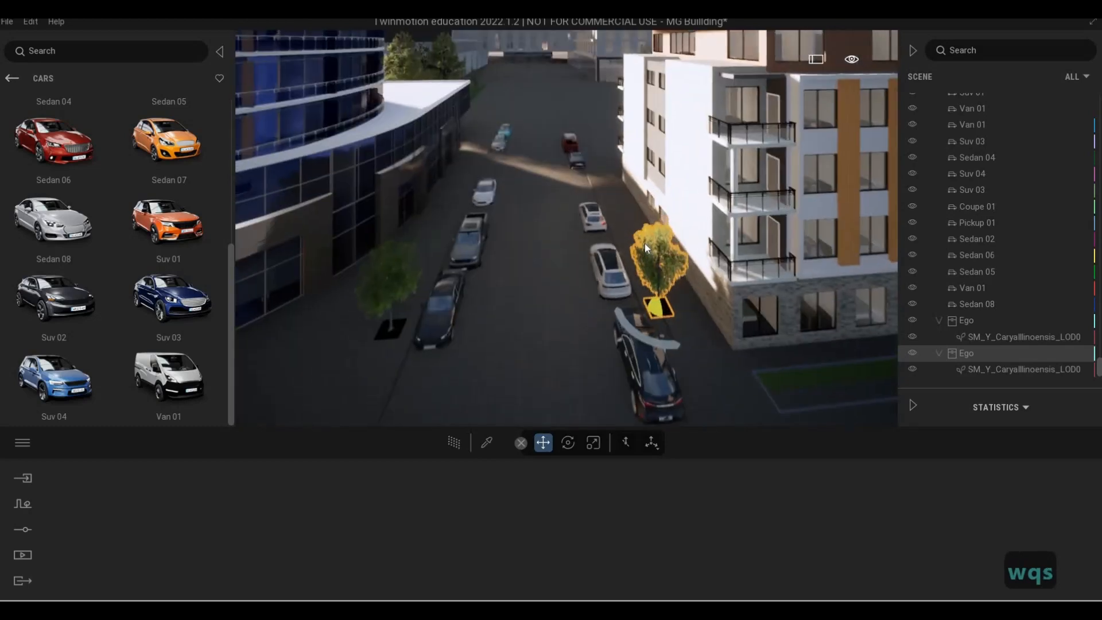
{"action": "left_click", "coordinate": [645, 243]}
{"action": "left_click", "coordinate": [622, 261]}
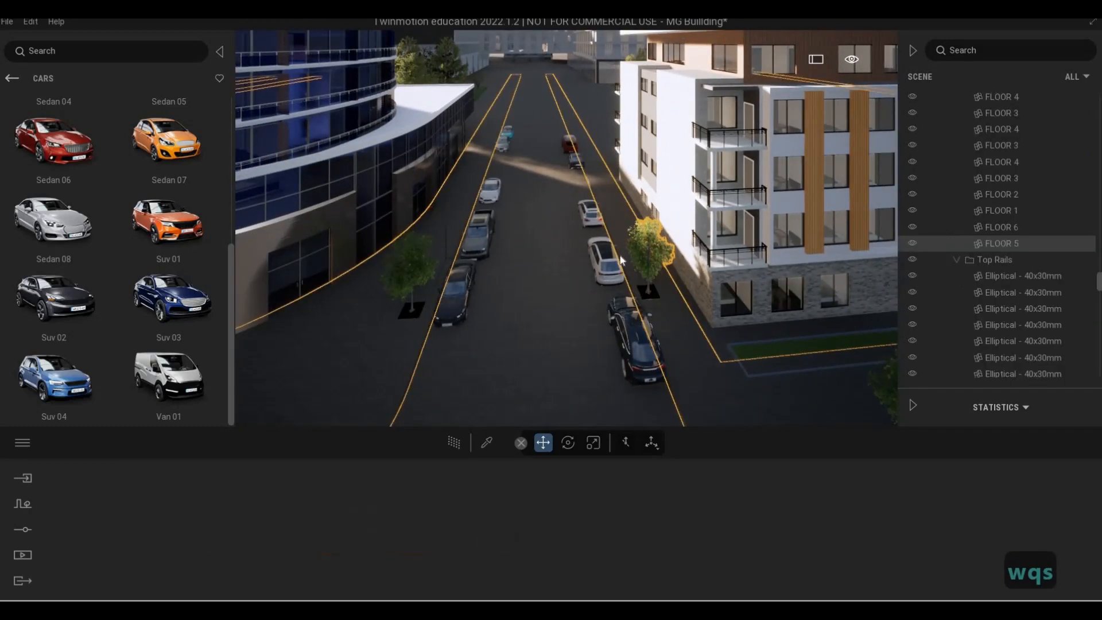
{"action": "key", "text": "Escape"}
{"action": "key", "text": "Escape"}
{"action": "key", "text": "Escape"}
Step: Create 10 instances of the two facing side-street trees, spaced 10 m apart along the street, and deselect them
{"action": "left_click", "coordinate": [653, 249]}
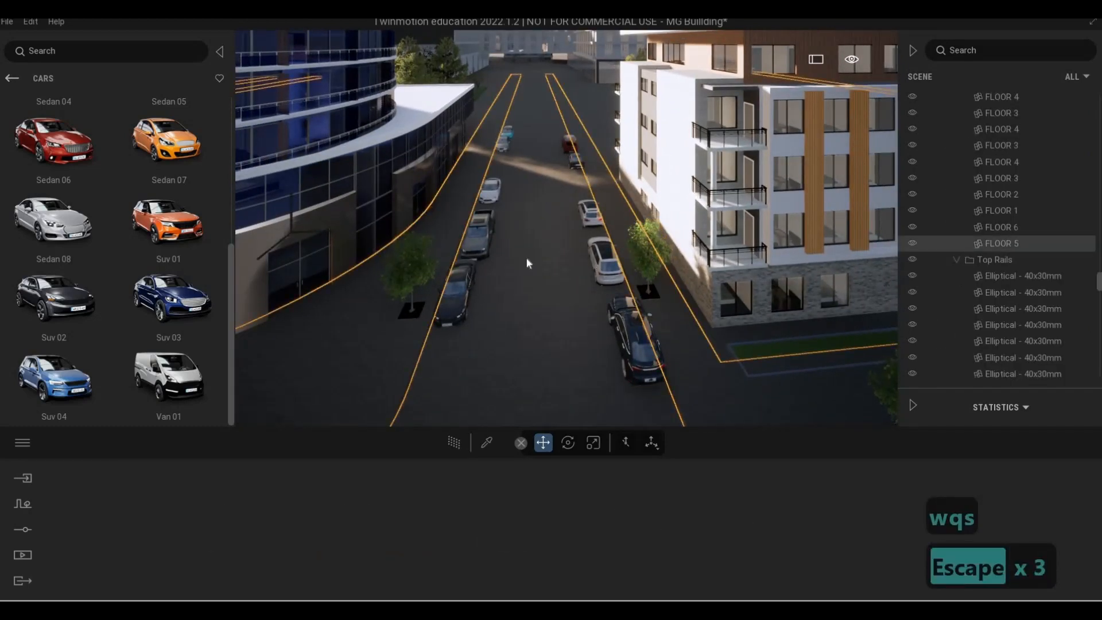
{"action": "left_click", "coordinate": [420, 260], "text": "ctrl"}
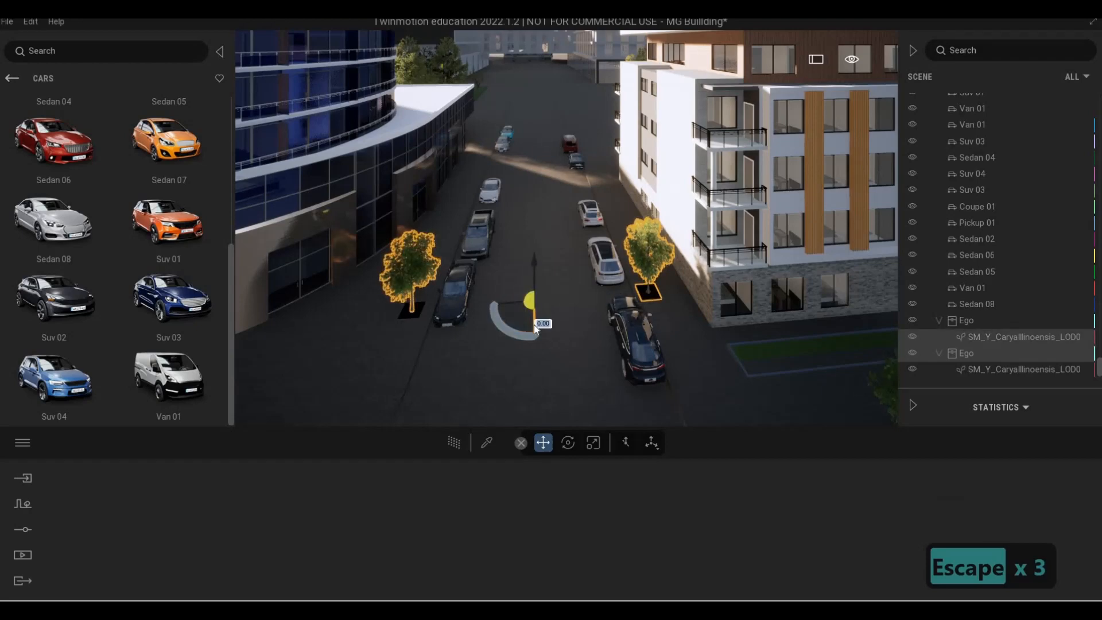
{"action": "left_click_drag", "start_coordinate": [533, 324], "coordinate": [531, 214], "text": "alt"}
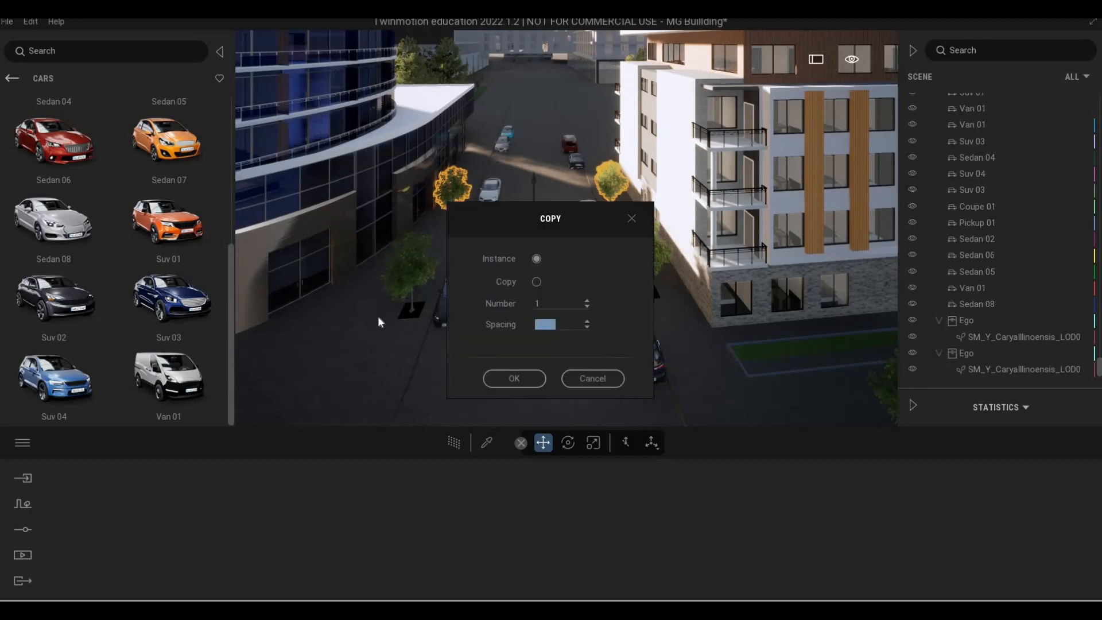
{"action": "type", "text": "10"}
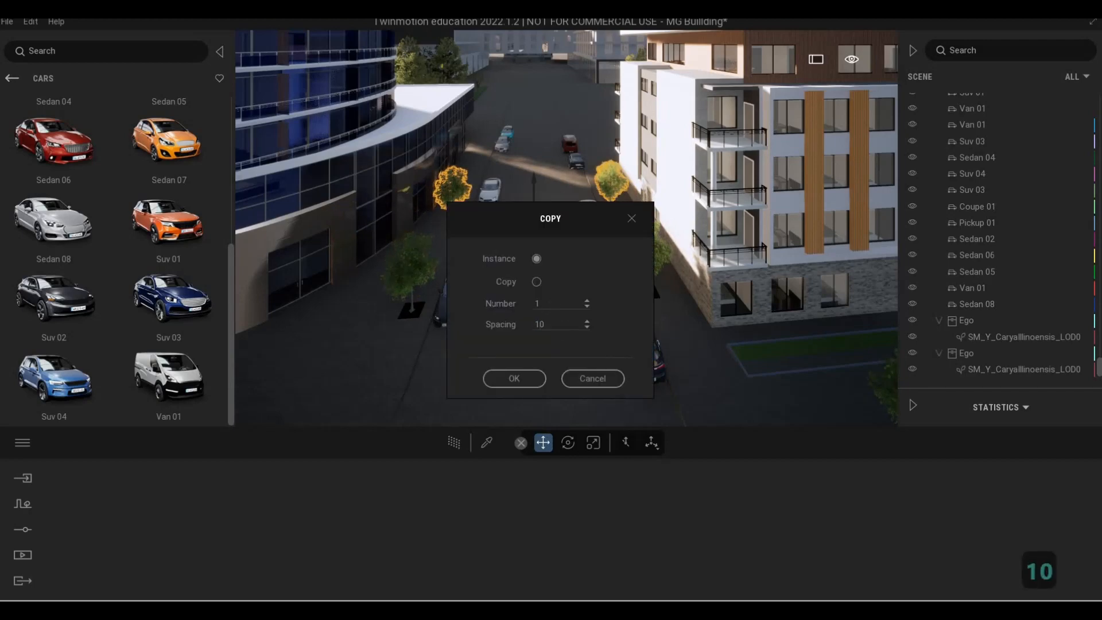
{"action": "key", "text": "shift+Tab"}
{"action": "type", "text": "10"}
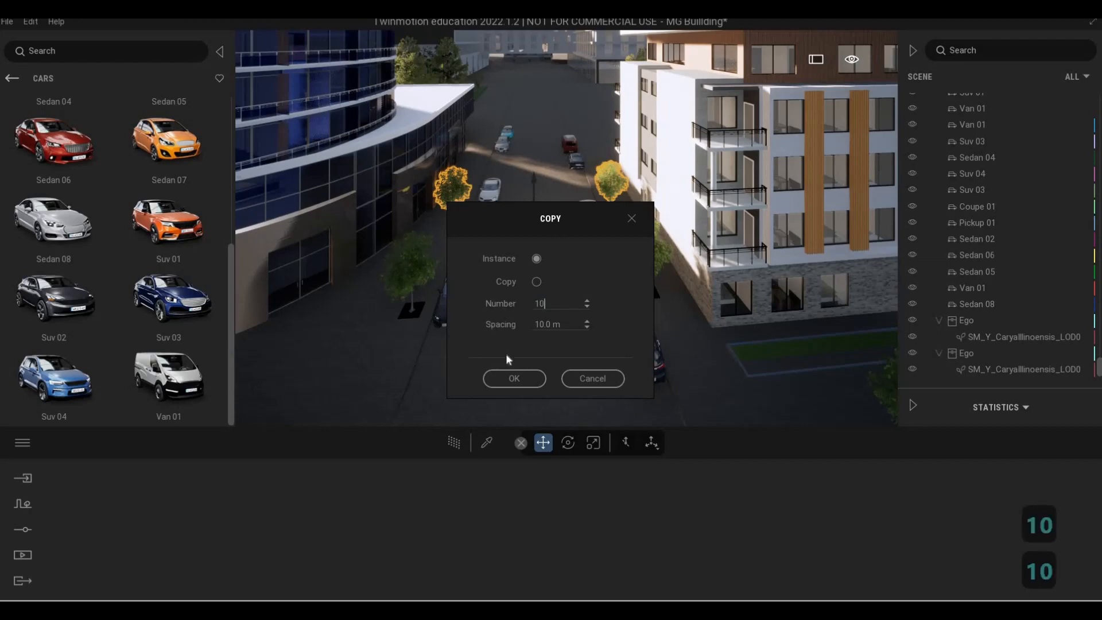
{"action": "left_click", "coordinate": [501, 377]}
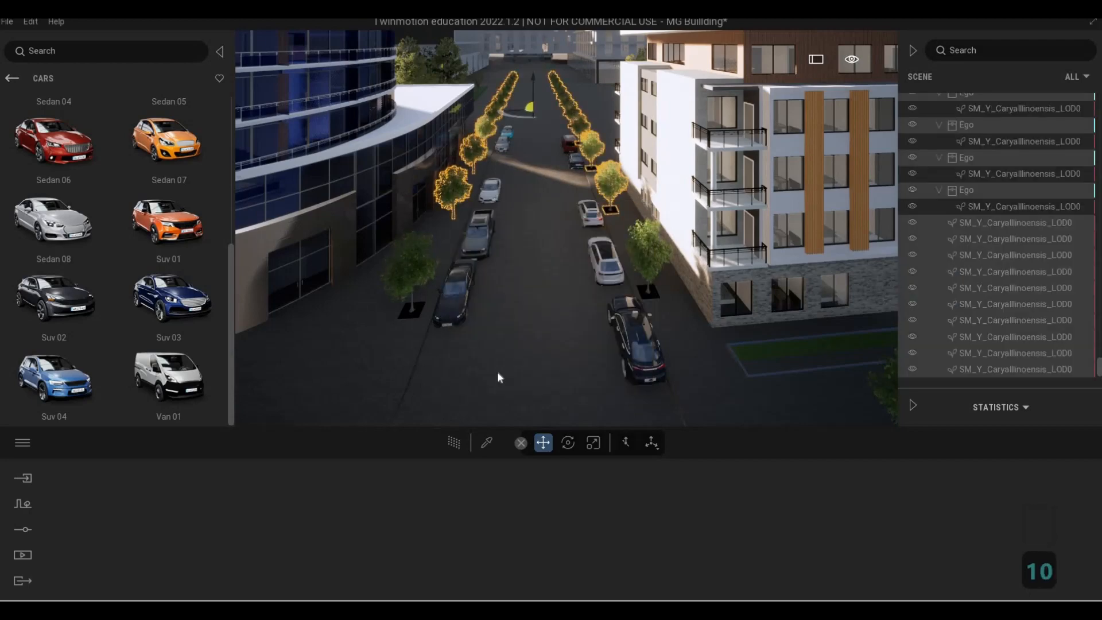
{"action": "key", "text": "Escape"}
{"action": "key", "text": "Escape"}
Step: Examine the new tree rows and parked cars along the side street from above and back at the intersection
{"action": "key", "text": "e"}
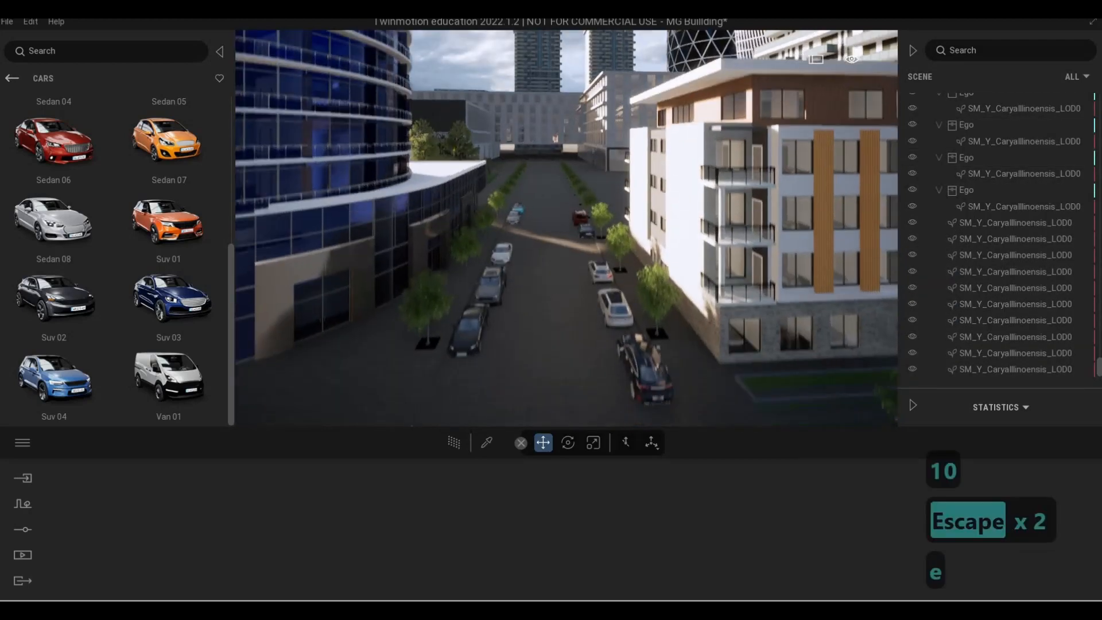
{"action": "key", "text": "a"}
{"action": "key", "text": "w"}
{"action": "key", "text": "q"}
{"action": "key", "text": "q"}
{"action": "key", "text": "q"}
{"action": "key", "text": "q"}
{"action": "key", "text": "q"}
{"action": "key", "text": "q"}
{"action": "key", "text": "q"}
{"action": "key", "text": "q"}
{"action": "key", "text": "q"}
{"action": "key", "text": "q"}
{"action": "key", "text": "s"}
{"action": "key", "text": "e"}
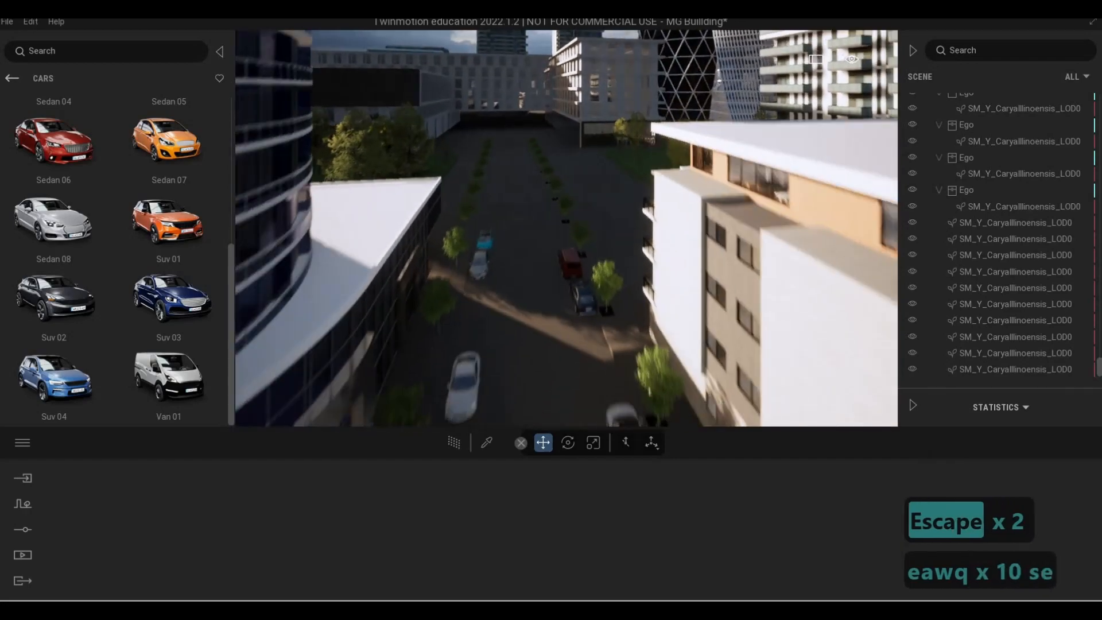
{"action": "key", "text": "s"}
{"action": "key", "text": "s"}
{"action": "key", "text": "s"}
{"action": "key", "text": "s"}
{"action": "key", "text": "s"}
{"action": "key", "text": "s"}
{"action": "key", "text": "s"}
{"action": "key", "text": "s"}
{"action": "key", "text": "s"}
{"action": "key", "text": "s"}
{"action": "key", "text": "s"}
{"action": "key", "text": "a"}
{"action": "key", "text": "e"}
{"action": "key", "text": "d"}
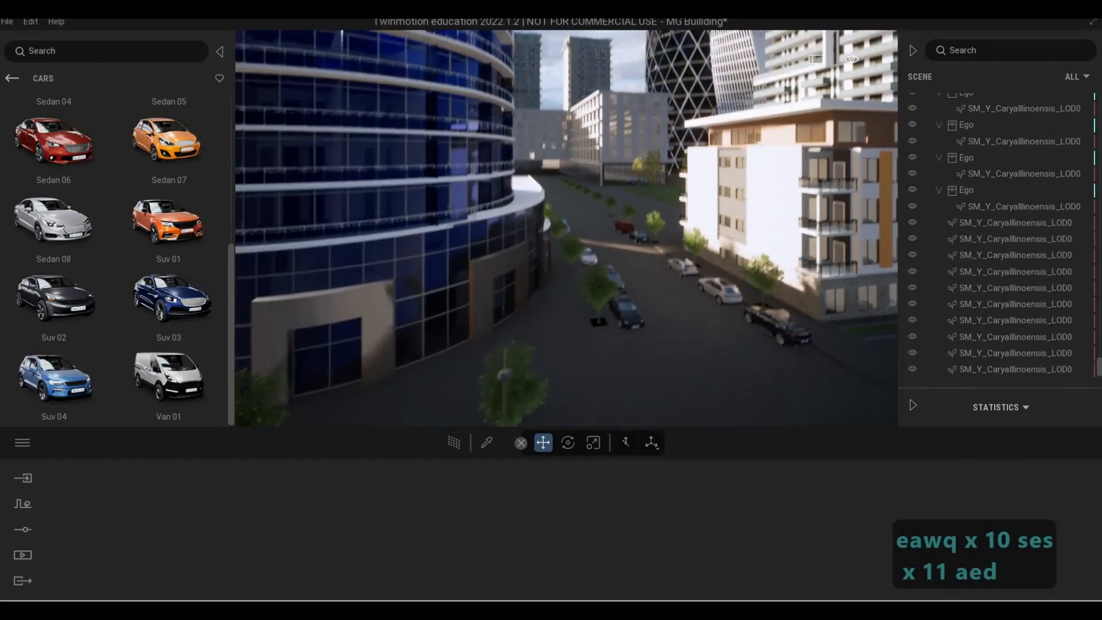
{"action": "key", "text": "e"}
{"action": "key", "text": "a"}
{"action": "key", "text": "s"}
{"action": "key", "text": "s"}
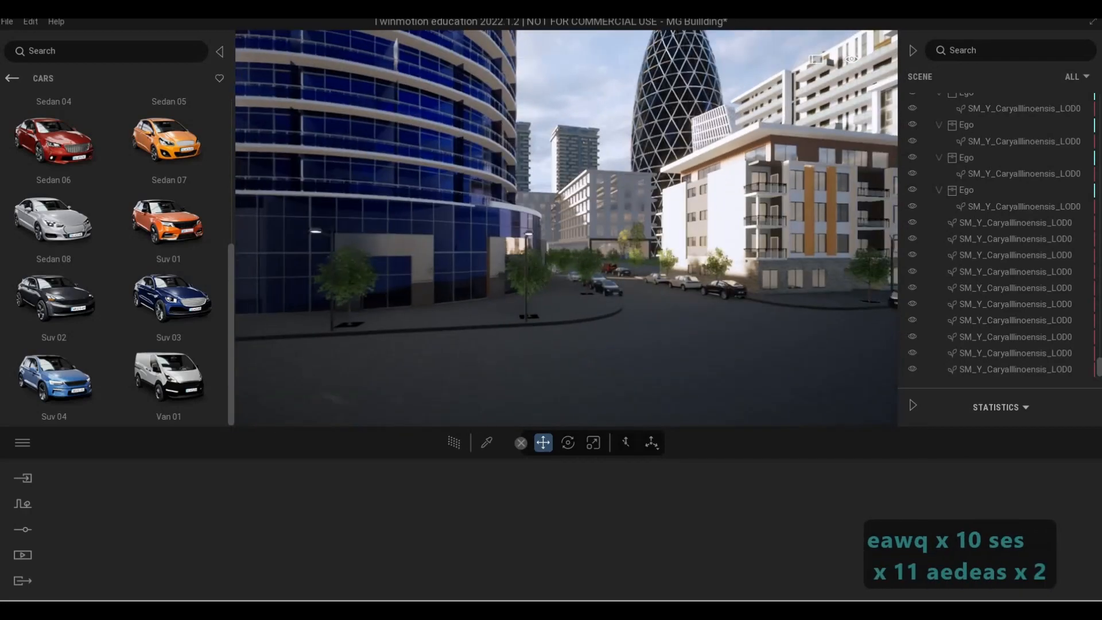
Step: Examine the blue glass building's corner, with its street trees and parked vehicles, from across the intersection
{"action": "key", "text": "a"}
{"action": "key", "text": "d"}
{"action": "key", "text": "d"}
{"action": "key", "text": "d"}
{"action": "key", "text": "d"}
{"action": "key", "text": "d"}
{"action": "key", "text": "d"}
{"action": "key", "text": "d"}
{"action": "key", "text": "d"}
{"action": "key", "text": "d"}
{"action": "key", "text": "d"}
{"action": "key", "text": "d"}
{"action": "key", "text": "d"}
{"action": "key", "text": "d"}
{"action": "key", "text": "d"}
{"action": "key", "text": "d"}
{"action": "key", "text": "d"}
{"action": "key", "text": "d"}
{"action": "key", "text": "d"}
{"action": "key", "text": "d"}
{"action": "key", "text": "d"}
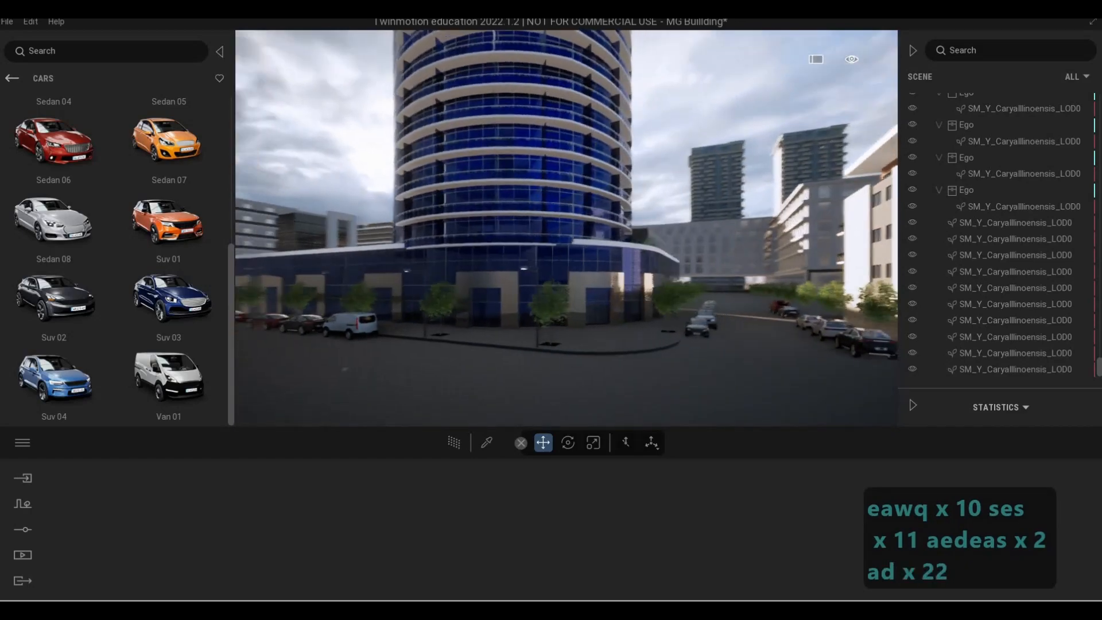
{"action": "key", "text": "d"}
{"action": "key", "text": "d"}
{"action": "key", "text": "d"}
{"action": "key", "text": "d"}
{"action": "key", "text": "s"}
{"action": "key", "text": "a"}
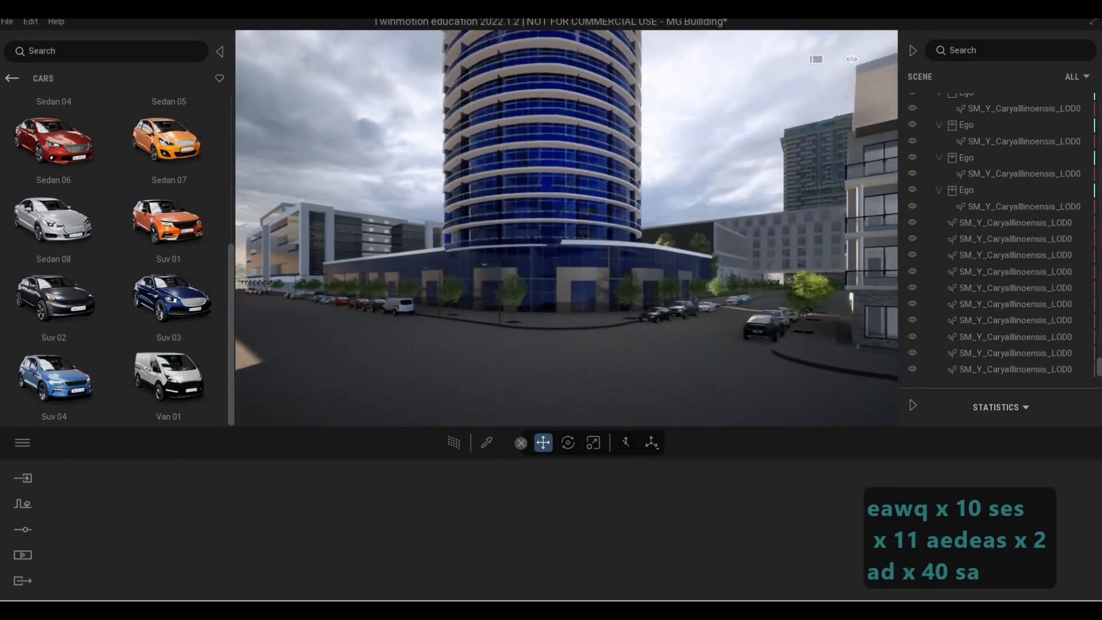
{"action": "key", "text": "a"}
{"action": "key", "text": "w"}
{"action": "key", "text": "d"}
{"action": "key", "text": "d"}
{"action": "key", "text": "d"}
{"action": "key", "text": "d"}
{"action": "key", "text": "d"}
{"action": "key", "text": "d"}
{"action": "key", "text": "d"}
{"action": "key", "text": "d"}
{"action": "key", "text": "d"}
{"action": "key", "text": "d"}
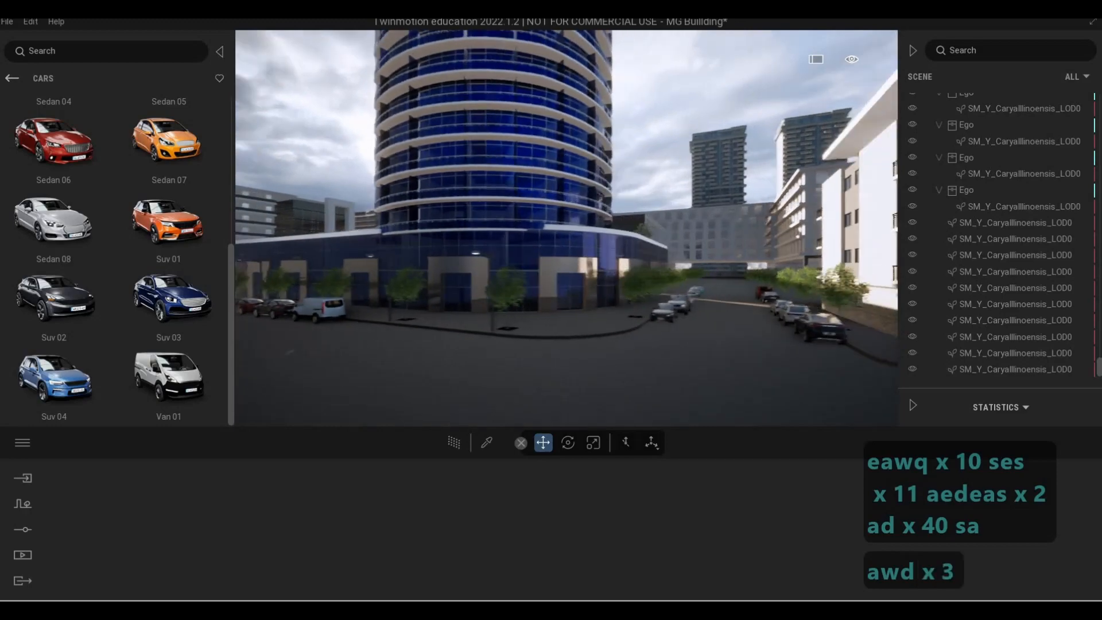
{"action": "key", "text": "a"}
{"action": "key", "text": "s"}
{"action": "key", "text": "a"}
{"action": "key", "text": "w"}
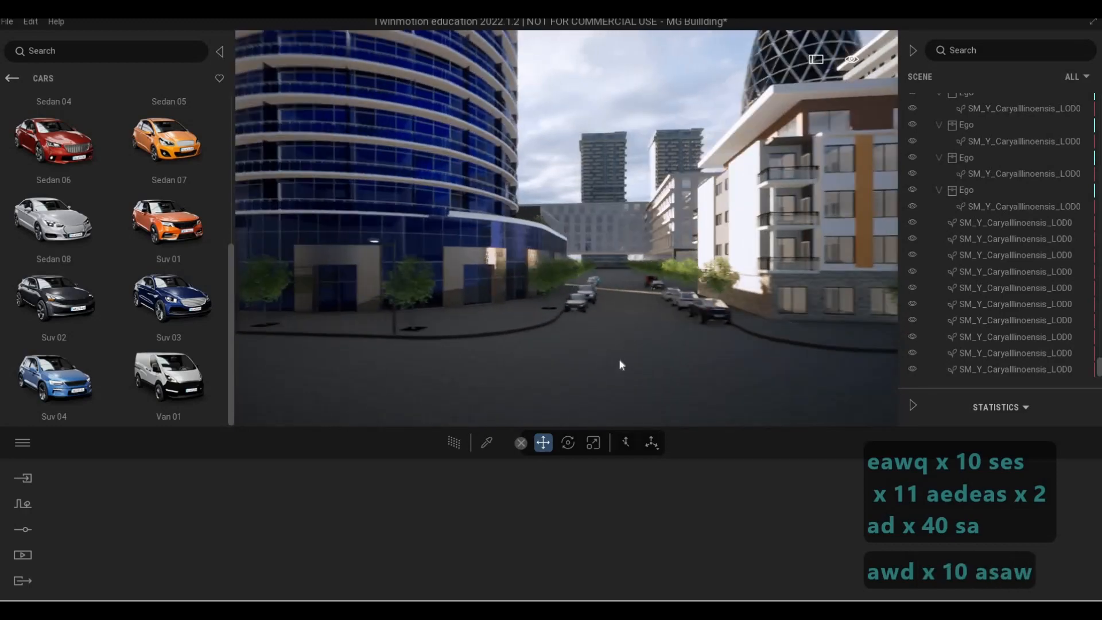
Step: Travel down the side street and rise above its far end to examine where the tree rows finish
{"action": "key", "text": "q"}
{"action": "key", "text": "d"}
{"action": "key", "text": "d"}
{"action": "key", "text": "d"}
{"action": "key", "text": "q"}
{"action": "key", "text": "q"}
{"action": "key", "text": "q"}
{"action": "key", "text": "q"}
{"action": "key", "text": "q"}
{"action": "key", "text": "q"}
{"action": "key", "text": "q"}
{"action": "key", "text": "q"}
{"action": "key", "text": "q"}
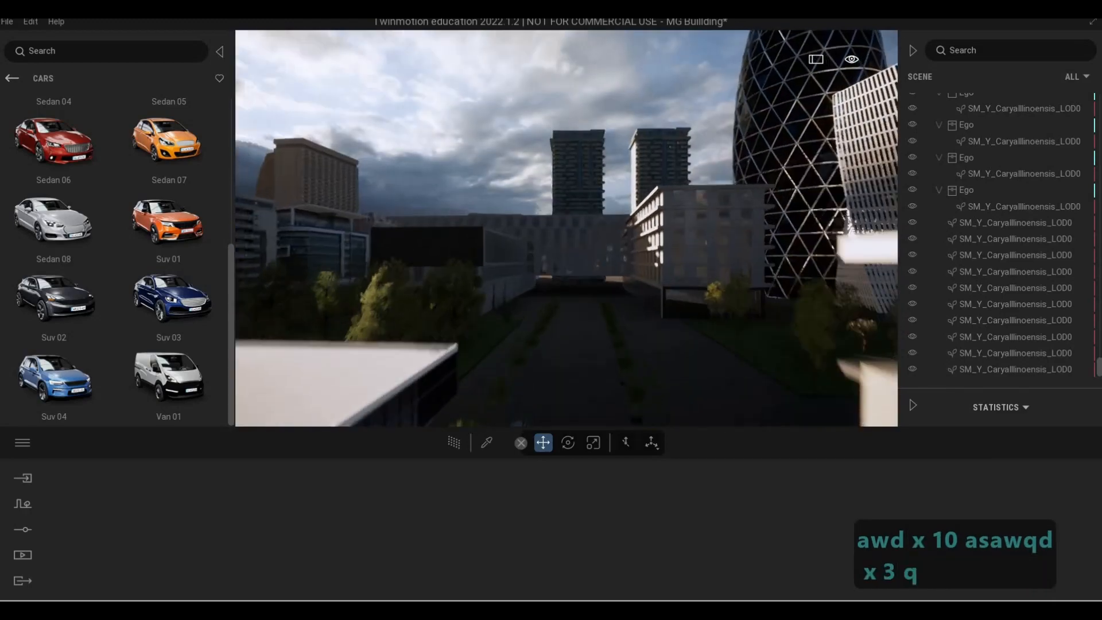
{"action": "key", "text": "q"}
{"action": "key", "text": "q"}
{"action": "key", "text": "q"}
{"action": "key", "text": "q"}
{"action": "key", "text": "q"}
{"action": "key", "text": "q"}
{"action": "key", "text": "q"}
{"action": "key", "text": "q"}
{"action": "key", "text": "q"}
{"action": "key", "text": "q"}
{"action": "key", "text": "q"}
{"action": "key", "text": "q"}
{"action": "key", "text": "q"}
{"action": "key", "text": "q"}
{"action": "key", "text": "q"}
{"action": "key", "text": "q"}
{"action": "key", "text": "q"}
{"action": "key", "text": "q"}
{"action": "key", "text": "q"}
{"action": "key", "text": "q"}
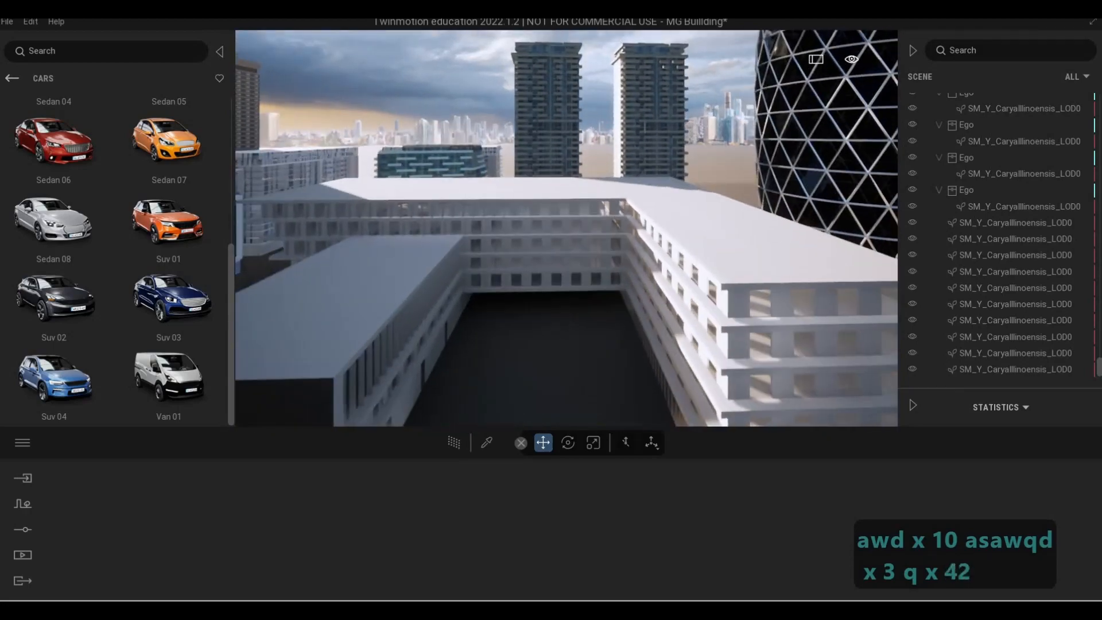
{"action": "key", "text": "s"}
{"action": "key", "text": "e"}
{"action": "key", "text": "s"}
{"action": "key", "text": "e"}
{"action": "key", "text": "e"}
{"action": "key", "text": "e"}
{"action": "key", "text": "e"}
{"action": "key", "text": "e"}
{"action": "key", "text": "e"}
{"action": "key", "text": "e"}
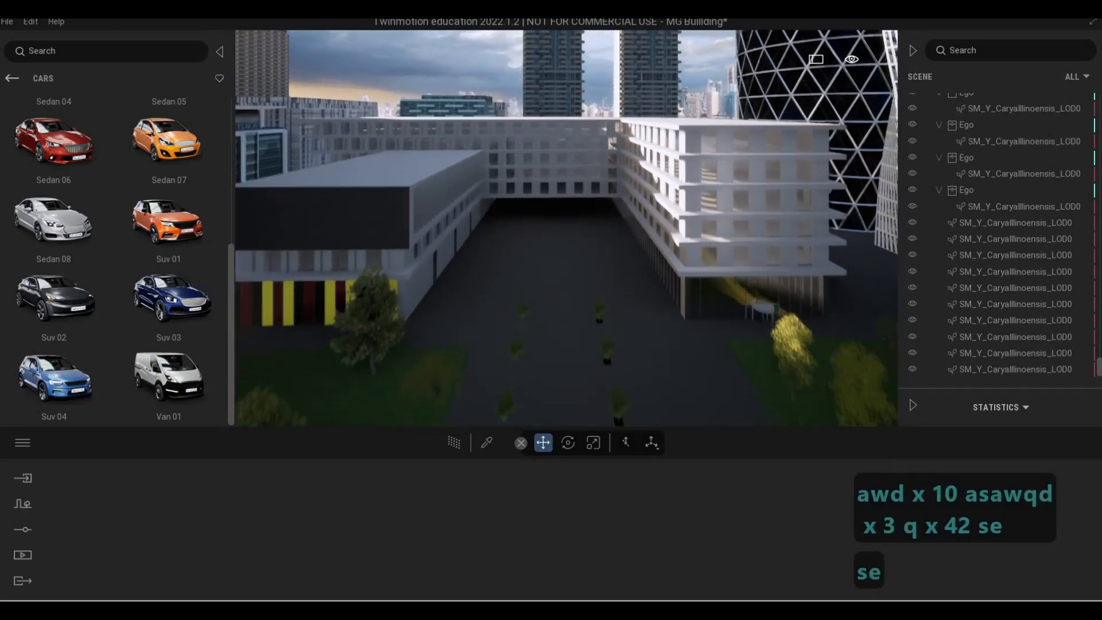
Step: Return along the side street to the intersection and view the blue glass building with both streets
{"action": "key", "text": "e"}
{"action": "key", "text": "e"}
{"action": "key", "text": "e"}
{"action": "key", "text": "e"}
{"action": "key", "text": "e"}
{"action": "key", "text": "e"}
{"action": "key", "text": "e"}
{"action": "key", "text": "e"}
{"action": "key", "text": "e"}
{"action": "key", "text": "e"}
{"action": "key", "text": "s"}
{"action": "key", "text": "e"}
{"action": "key", "text": "e"}
{"action": "key", "text": "e"}
{"action": "key", "text": "e"}
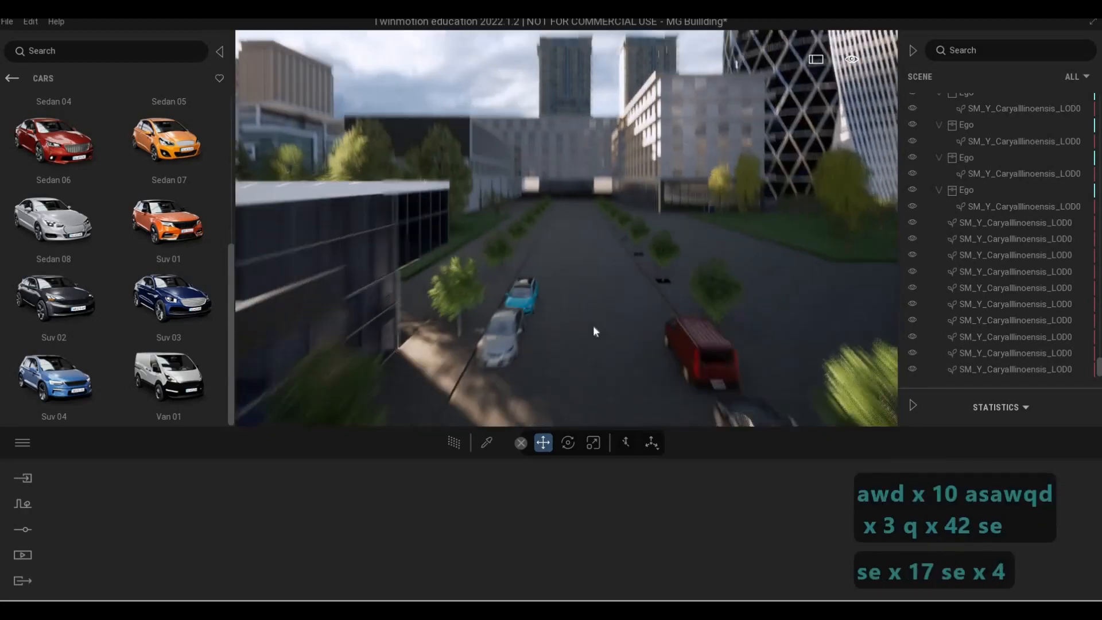
{"action": "key", "text": "s"}
{"action": "key", "text": "e"}
{"action": "key", "text": "d"}
{"action": "key", "text": "d"}
{"action": "key", "text": "s"}
{"action": "key", "text": "a"}
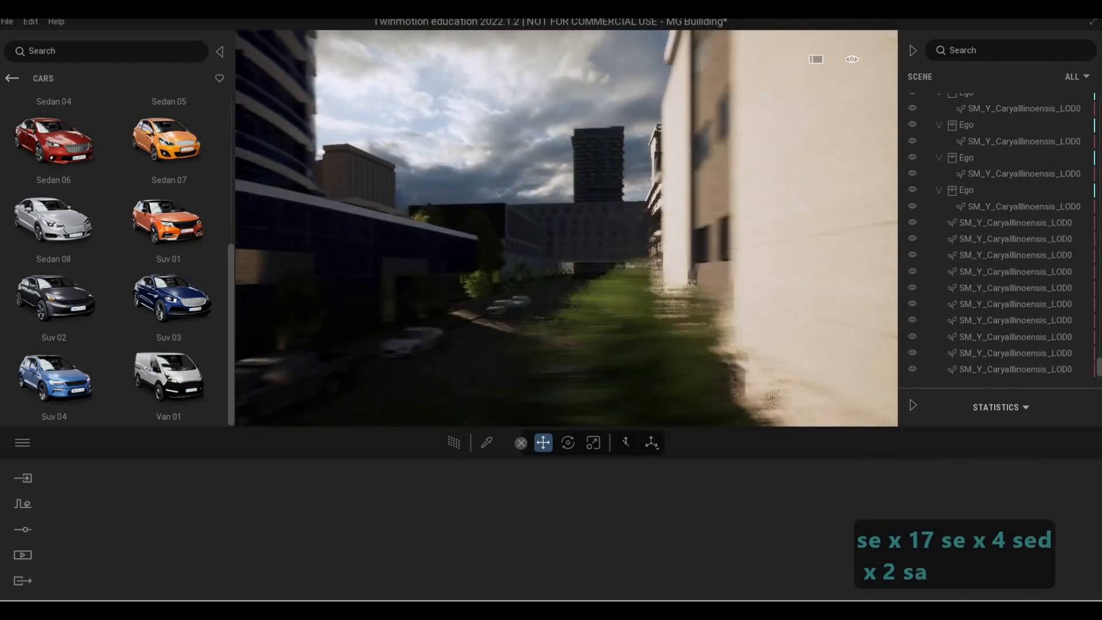
{"action": "key", "text": "s"}
{"action": "key", "text": "s"}
{"action": "key", "text": "s"}
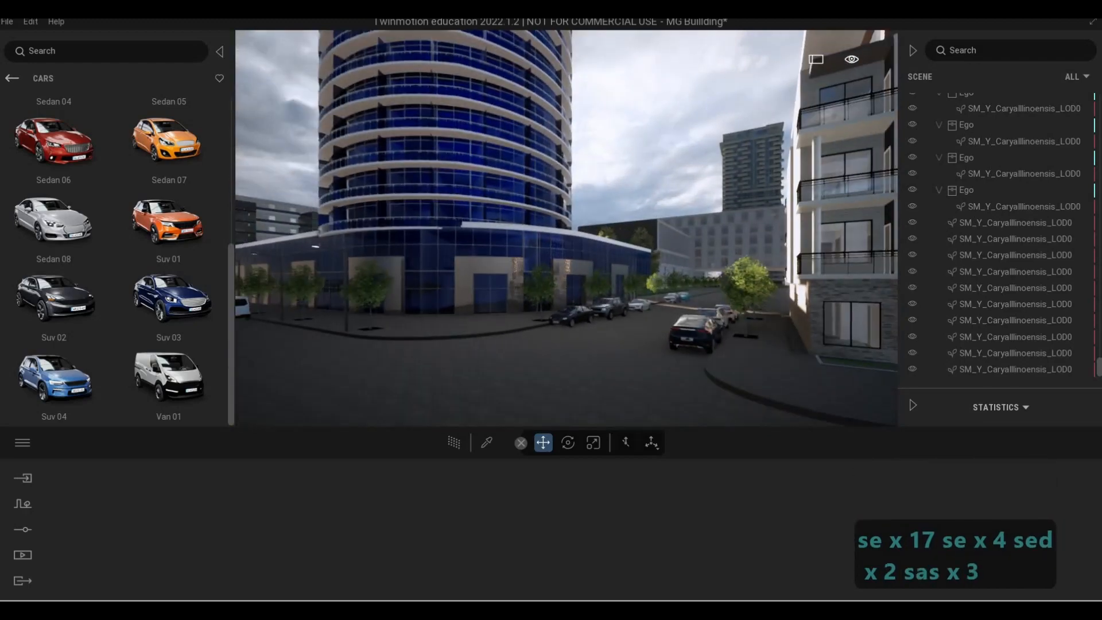
{"action": "key", "text": "s"}
{"action": "key", "text": "s"}
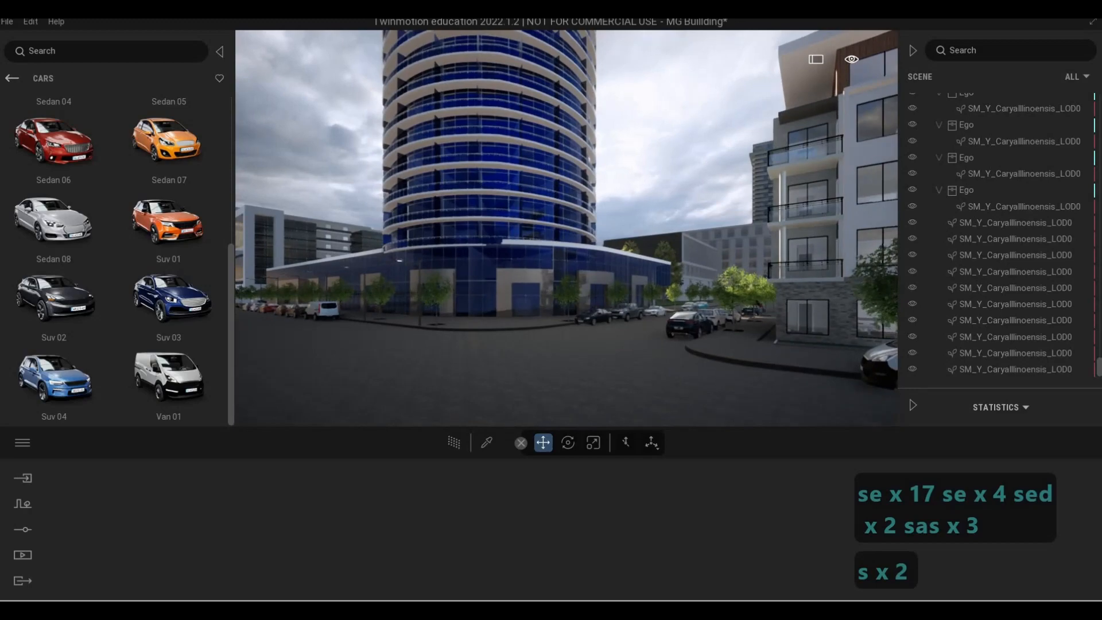
Step: Back away from the intersection to examine the blue glass tower with its podium, parked vehicles and the neighbouring apartment block
{"action": "key", "text": "s"}
{"action": "key", "text": "w"}
{"action": "key", "text": "a"}
{"action": "key", "text": "s"}
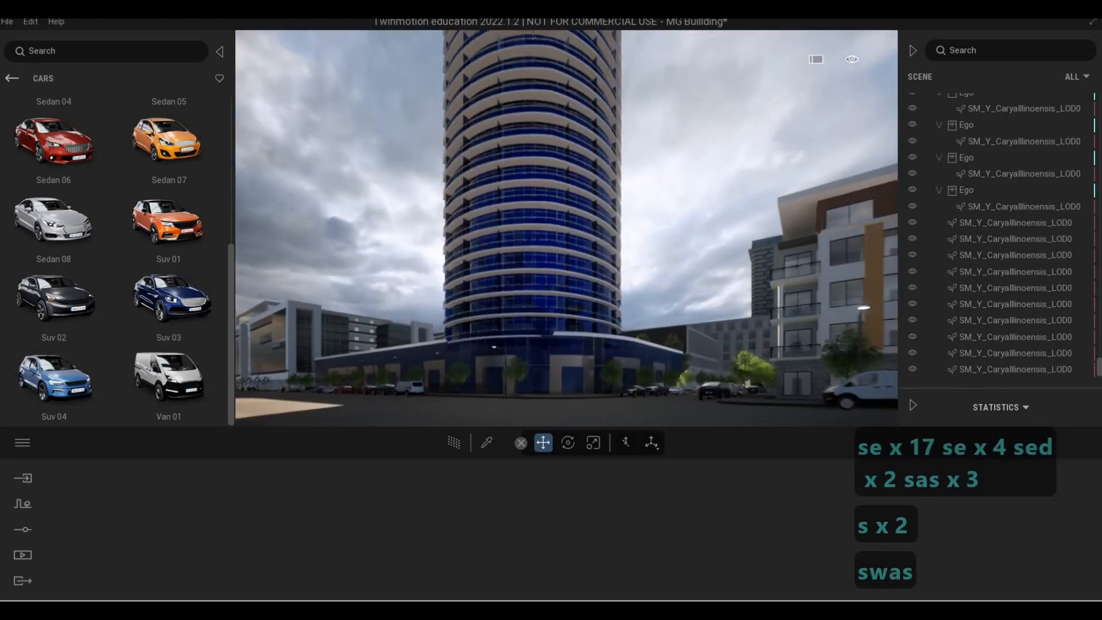
{"action": "key", "text": "s"}
{"action": "key", "text": "q"}
{"action": "key", "text": "s"}
{"action": "key", "text": "q"}
{"action": "key", "text": "s"}
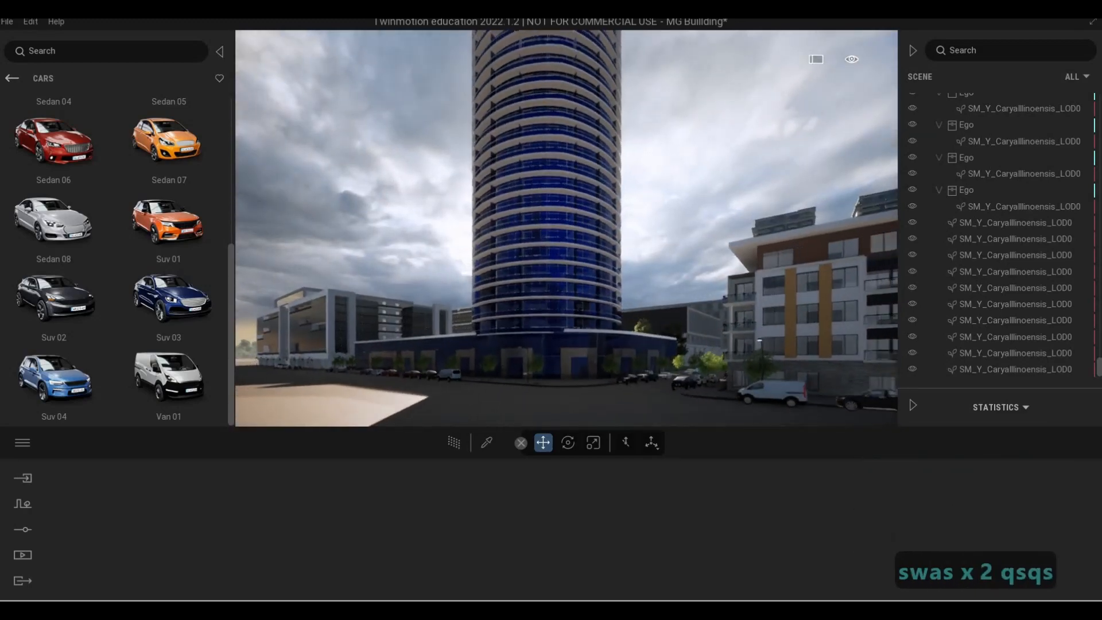
{"action": "key", "text": "q"}
{"action": "key", "text": "a"}
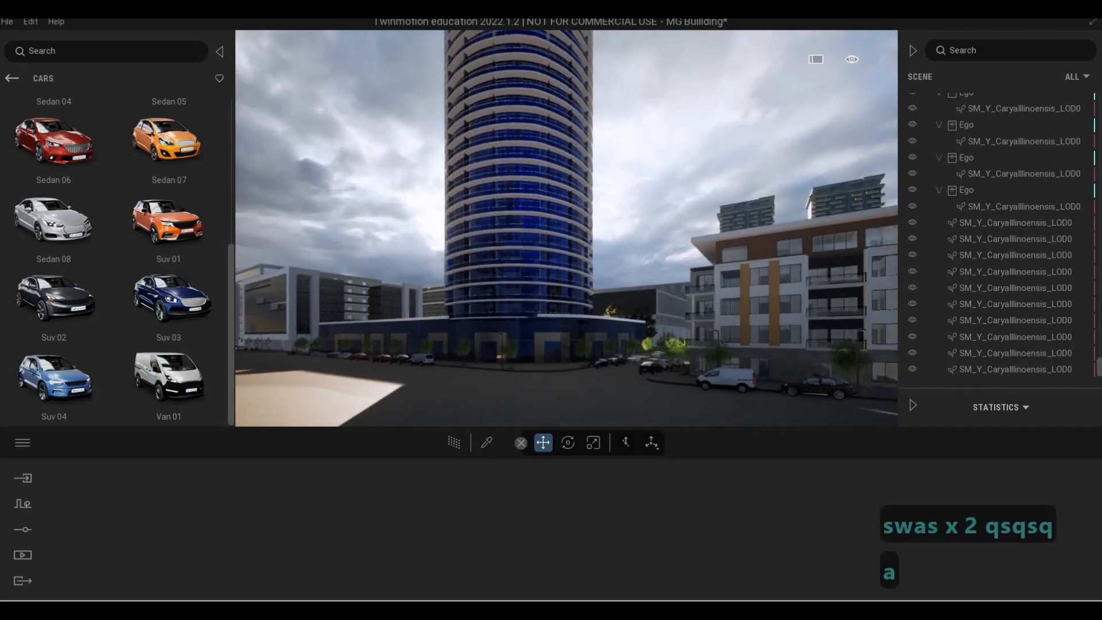
{"action": "key", "text": "s"}
{"action": "key", "text": "w"}
{"action": "key", "text": "a"}
{"action": "key", "text": "s"}
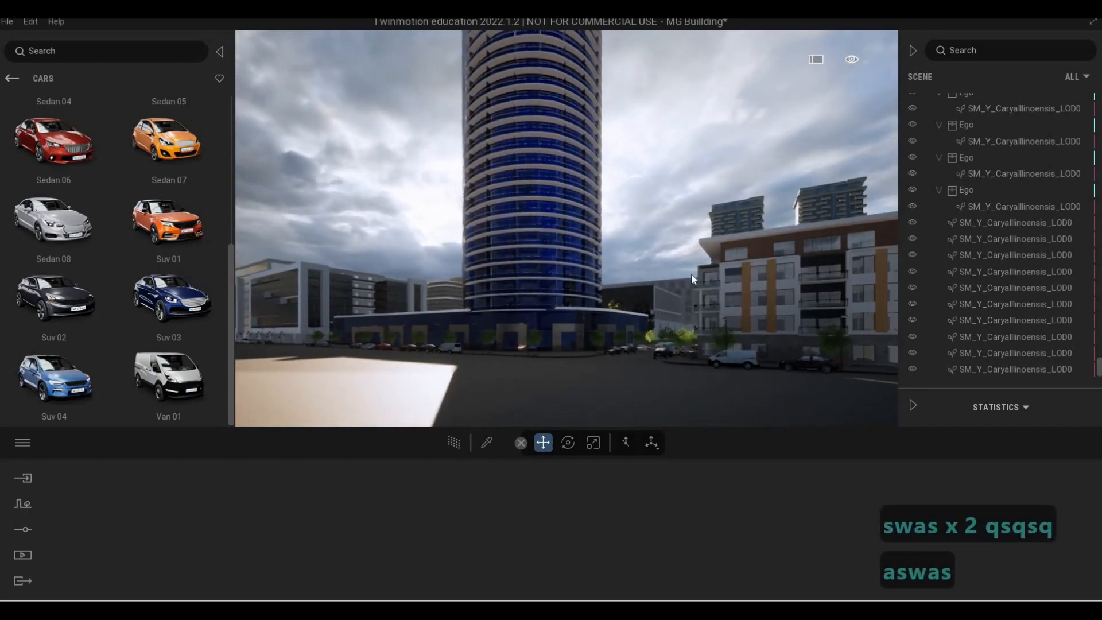
{"action": "key", "text": "s"}
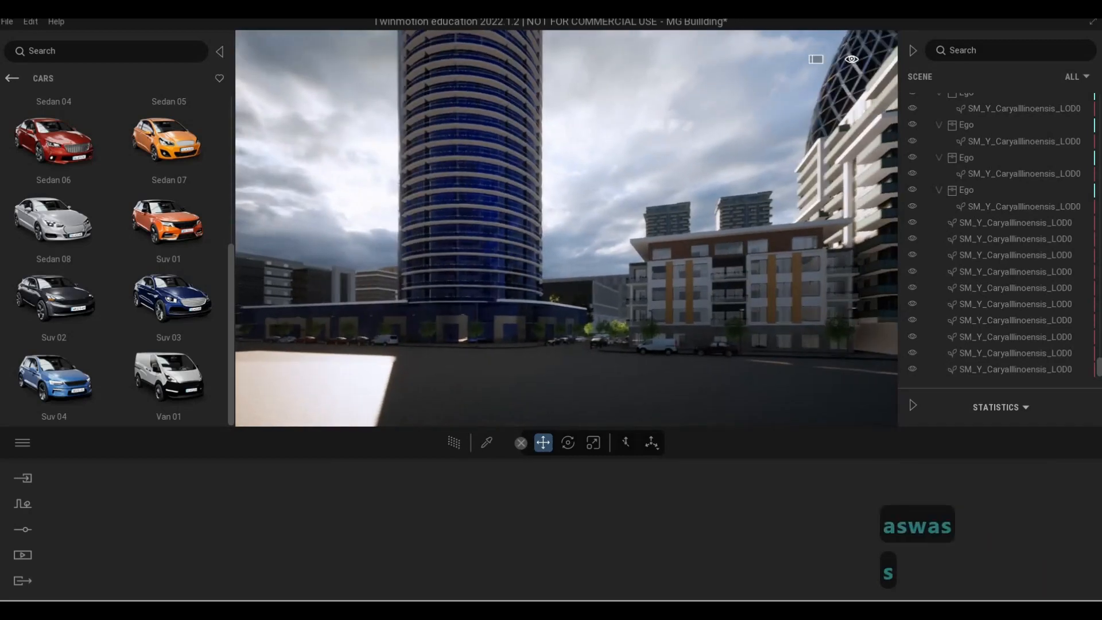
{"action": "key", "text": "s"}
{"action": "key", "text": "d"}
{"action": "key", "text": "s"}
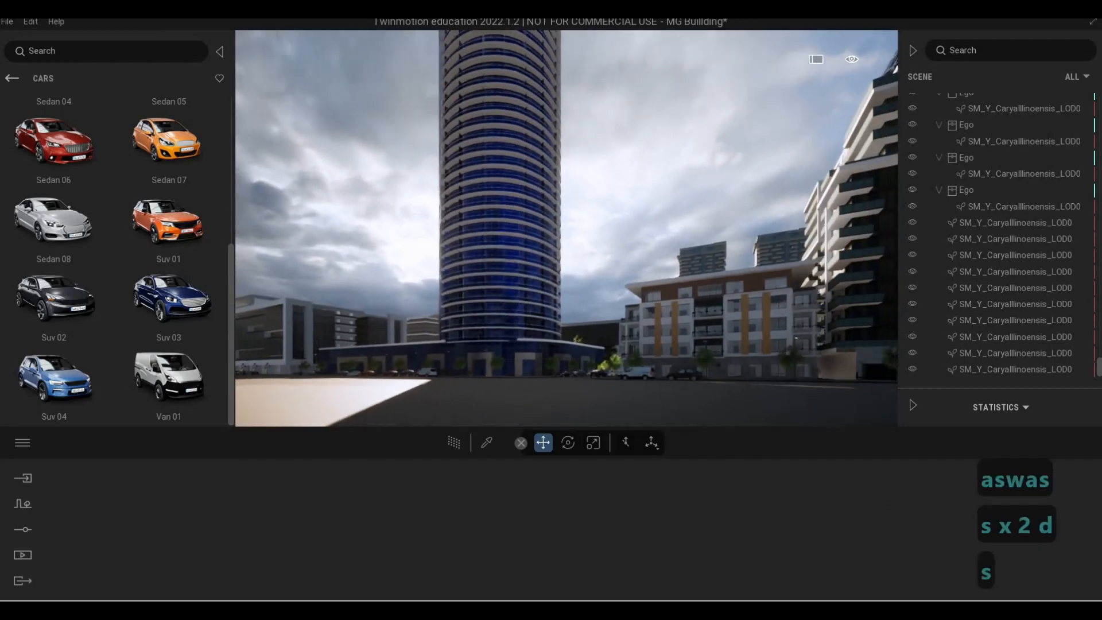
{"action": "key", "text": "x"}
{"action": "key", "text": "2"}
{"action": "key", "text": "s"}
{"action": "left_click_drag", "start_coordinate": [649, 309], "coordinate": [443, 332]}
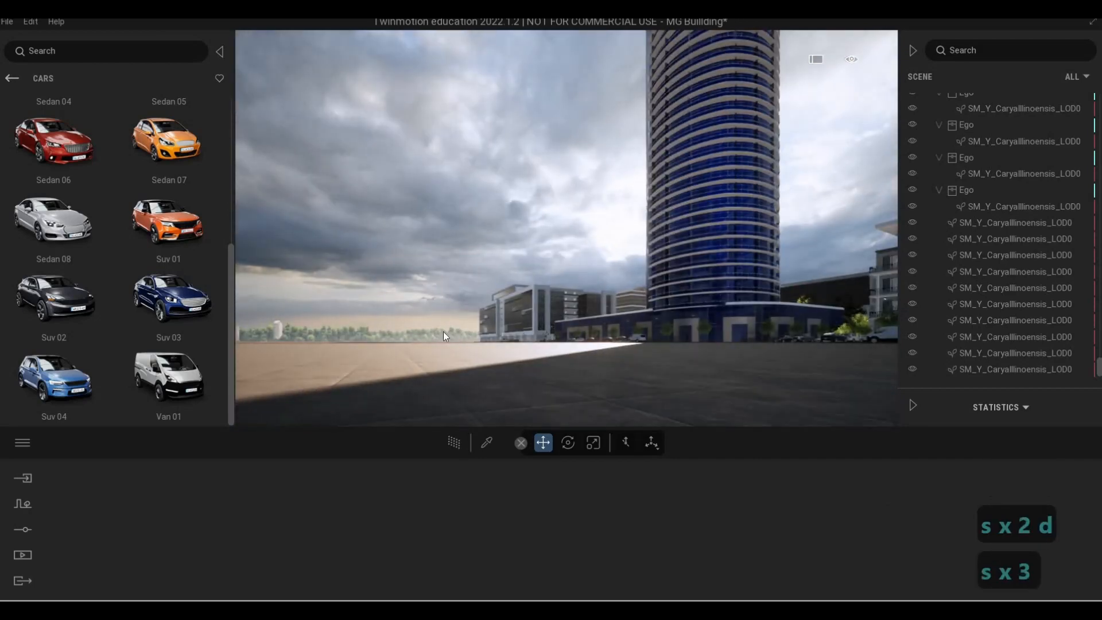
Step: Retreat farther across the open paved area to view the full blue tower together with the lattice-glass tower
{"action": "key", "text": "q"}
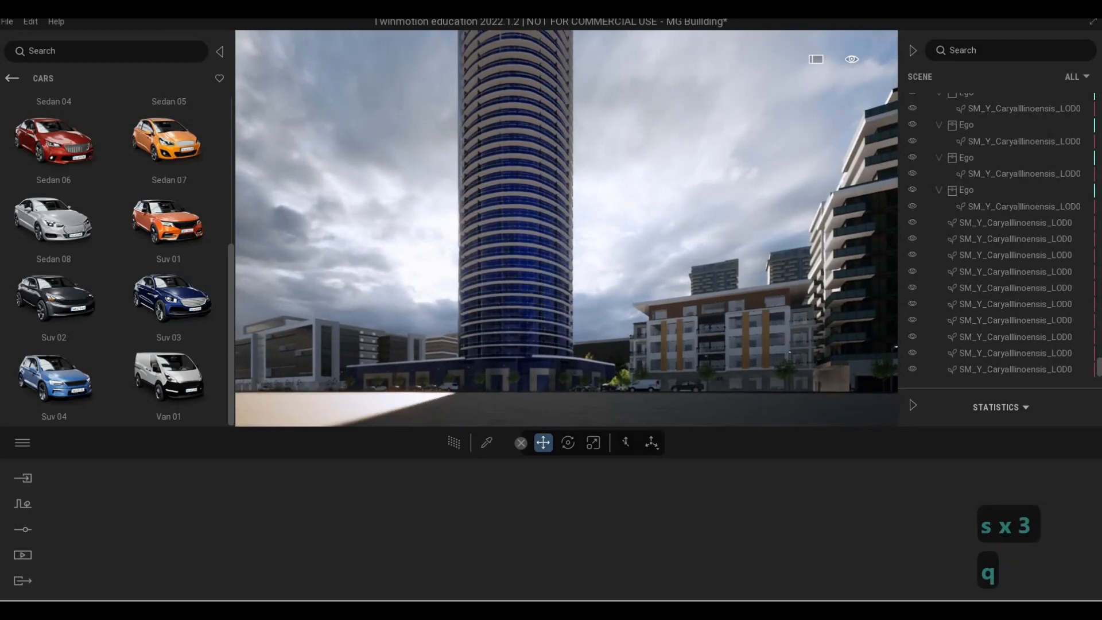
{"action": "key", "text": "q"}
{"action": "key", "text": "s"}
{"action": "key", "text": "s"}
{"action": "key", "text": "s"}
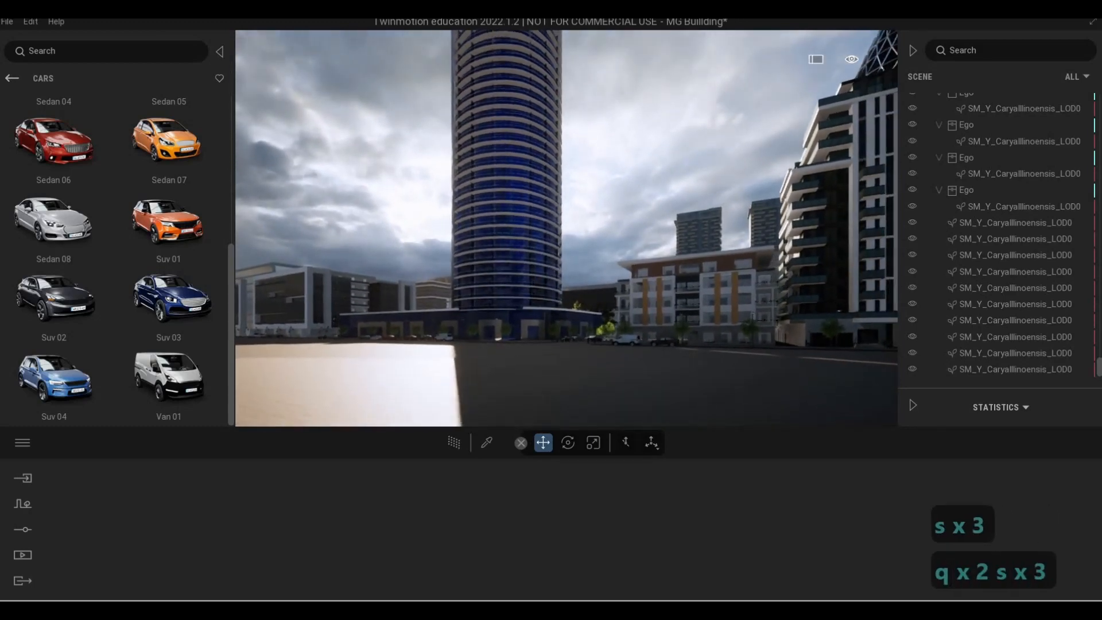
{"action": "key", "text": "s"}
{"action": "key", "text": "s"}
{"action": "key", "text": "q"}
{"action": "key", "text": "d"}
{"action": "key", "text": "q"}
{"action": "key", "text": "s"}
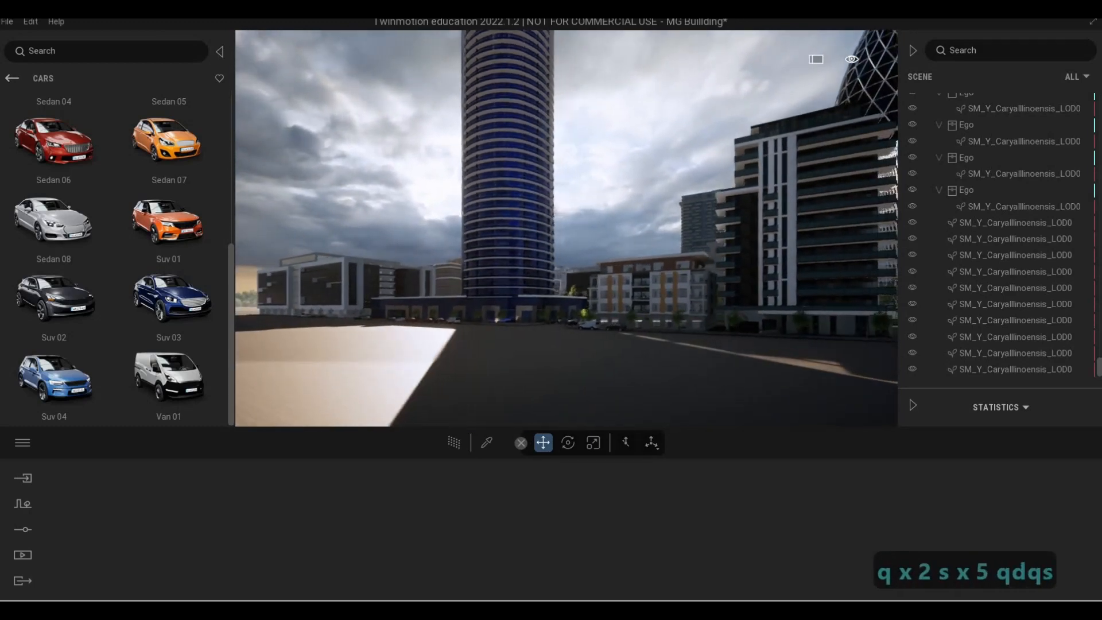
{"action": "key", "text": "q"}
{"action": "key", "text": "q"}
{"action": "key", "text": "a"}
{"action": "key", "text": "s"}
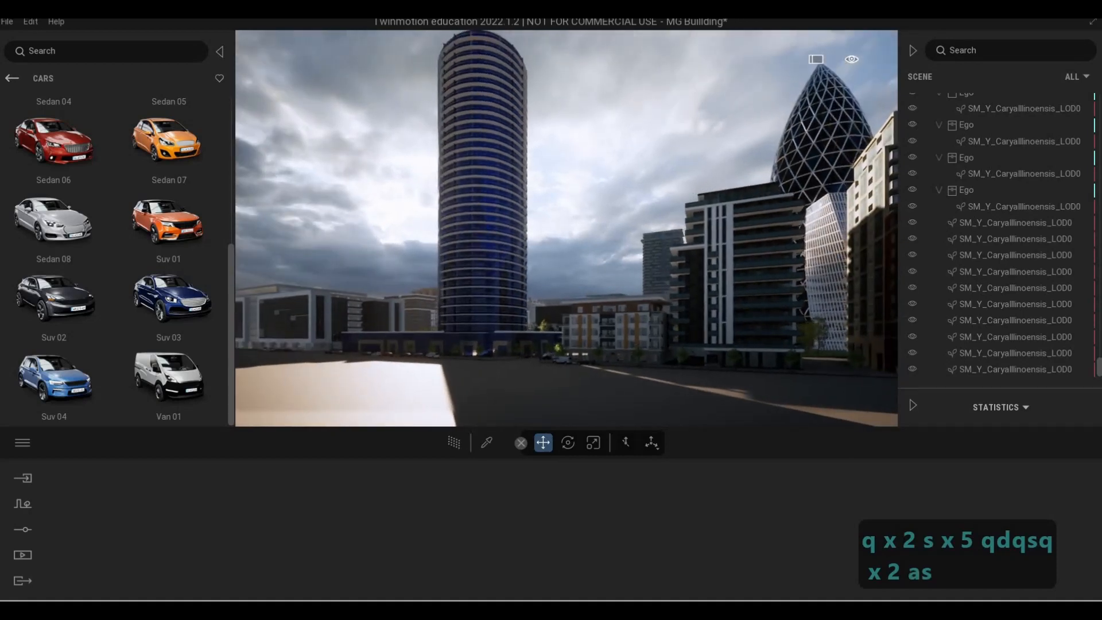
{"action": "key", "text": "d"}
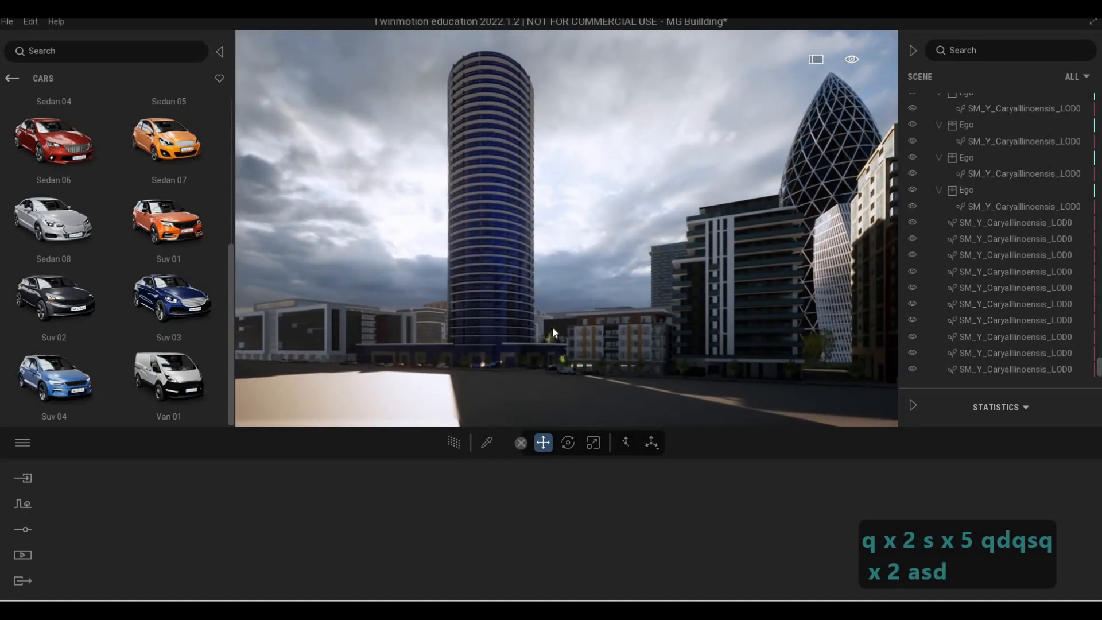
Step: Circle the blue tower at a distance to examine its other side with the lattice-glass tower beside it
{"action": "key", "text": "a"}
{"action": "key", "text": "w"}
{"action": "key", "text": "w"}
{"action": "key", "text": "w"}
{"action": "key", "text": "w"}
{"action": "key", "text": "w"}
{"action": "key", "text": "w"}
{"action": "key", "text": "w"}
{"action": "key", "text": "w"}
{"action": "key", "text": "w"}
{"action": "key", "text": "w"}
{"action": "key", "text": "e"}
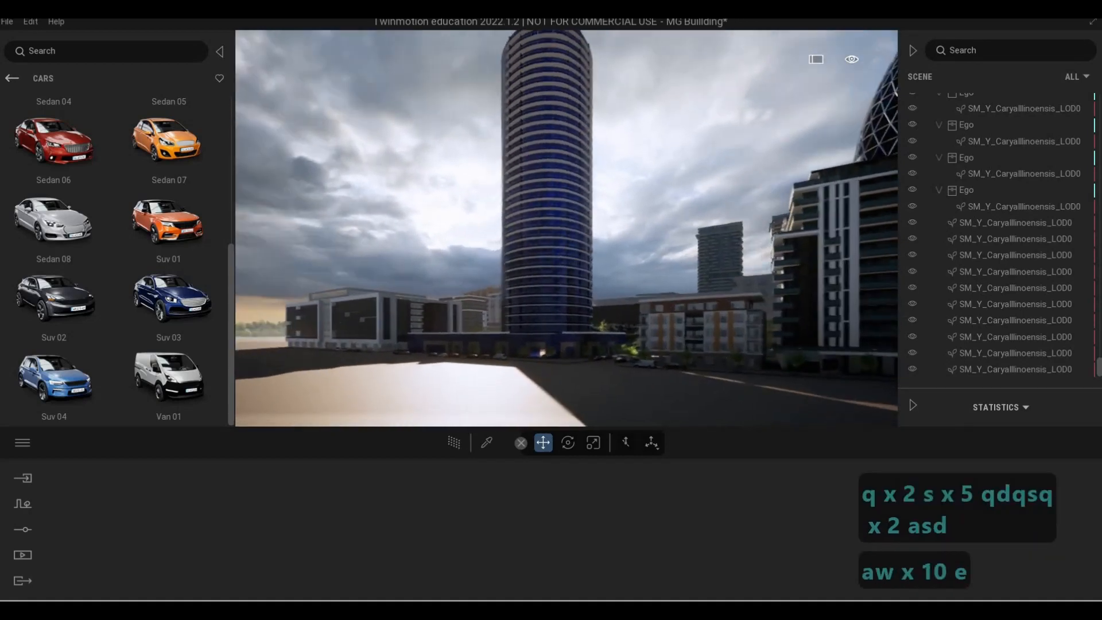
{"action": "key", "text": "w"}
{"action": "key", "text": "4"}
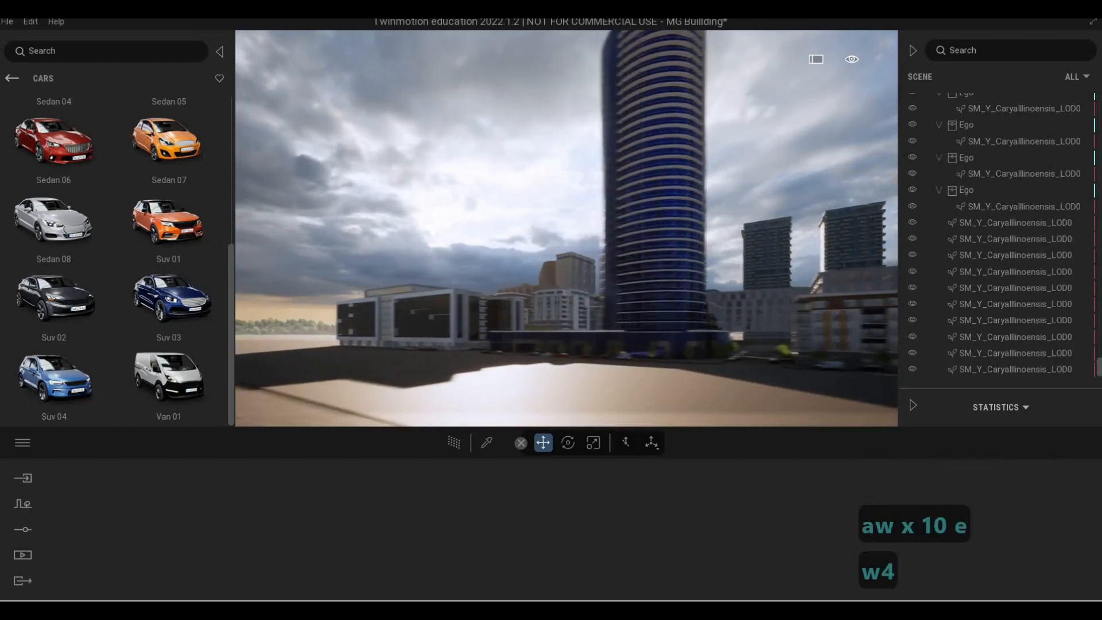
{"action": "key", "text": "w"}
{"action": "key", "text": "d"}
{"action": "key", "text": "s"}
{"action": "key", "text": "a"}
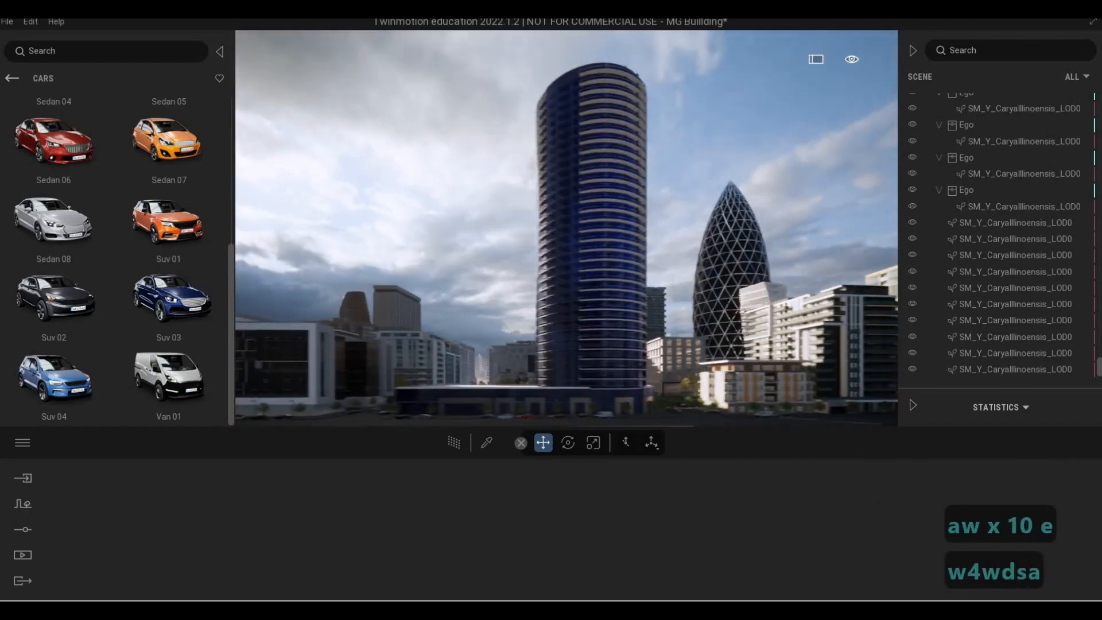
Step: Rise above the rooftops to examine the blue tower against the surrounding city skyline
{"action": "key", "text": "d"}
{"action": "key", "text": "q"}
{"action": "key", "text": "e"}
{"action": "key", "text": "a"}
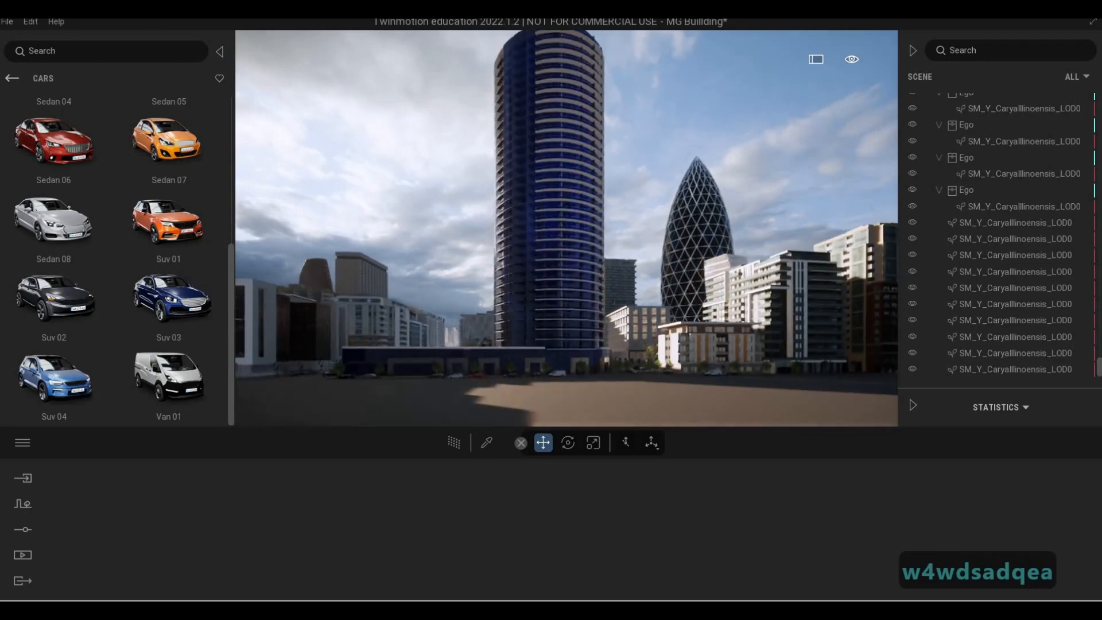
{"action": "key", "text": "e"}
{"action": "key", "text": "q"}
{"action": "key", "text": "w"}
{"action": "key", "text": "q"}
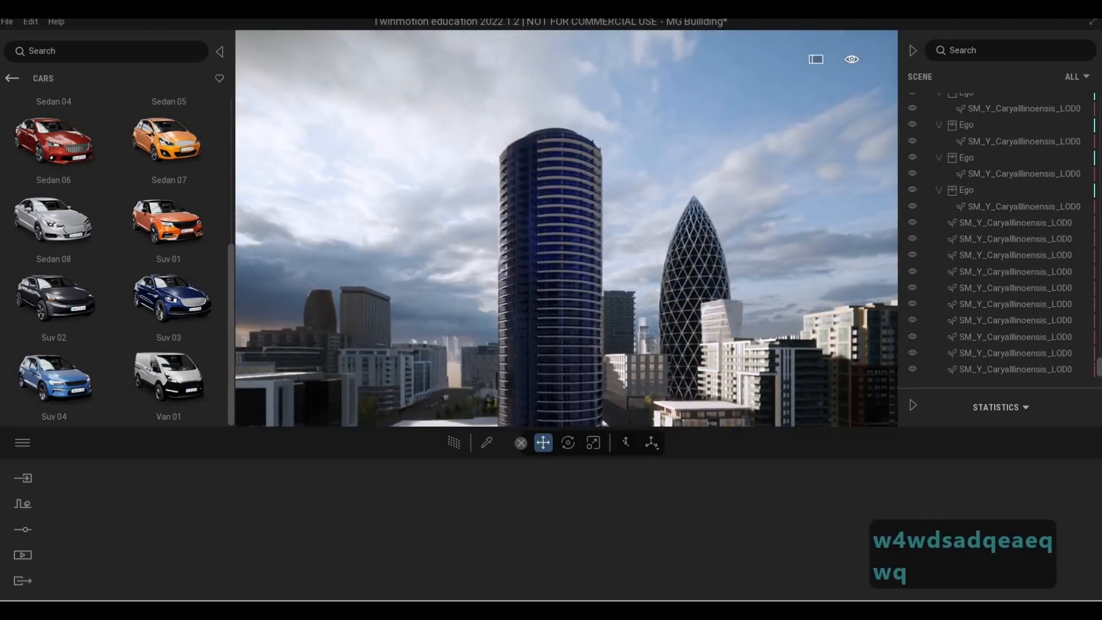
{"action": "key", "text": "3"}
{"action": "key", "text": "w"}
{"action": "key", "text": "e"}
{"action": "key", "text": "a"}
{"action": "key", "text": "e"}
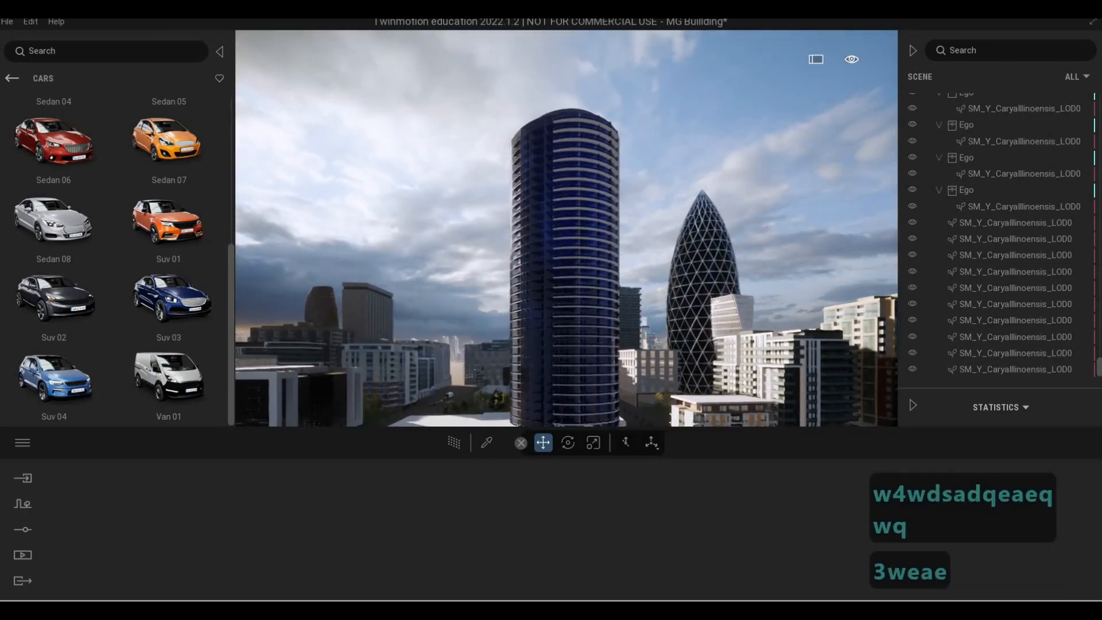
Step: Descend toward street level to view the blue tower's podium and the street in front of it
{"action": "key", "text": "e"}
{"action": "key", "text": "e"}
{"action": "key", "text": "e"}
{"action": "key", "text": "e"}
{"action": "key", "text": "e"}
{"action": "key", "text": "e"}
{"action": "key", "text": "e"}
{"action": "key", "text": "e"}
{"action": "key", "text": "e"}
{"action": "key", "text": "e"}
{"action": "key", "text": "e"}
{"action": "key", "text": "e"}
{"action": "key", "text": "e"}
{"action": "key", "text": "e"}
{"action": "key", "text": "e"}
{"action": "key", "text": "e"}
{"action": "key", "text": "a"}
{"action": "key", "text": "a"}
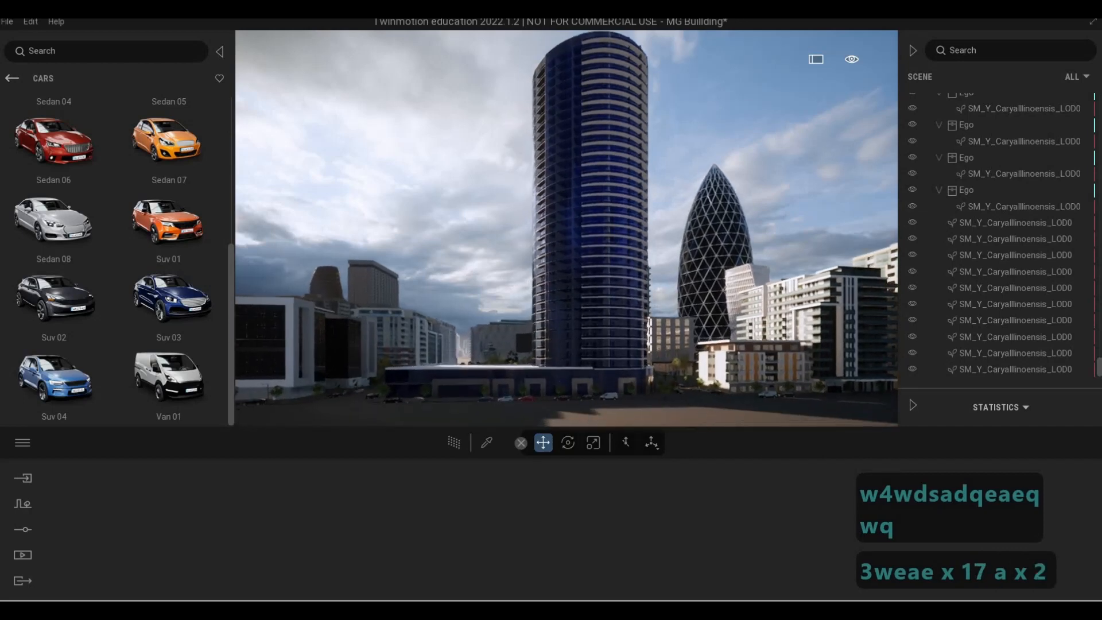
Step: Frame a low view of the whole blue tower with the lattice-glass tower beside it and the street in the foreground
{"action": "key", "text": "s"}
{"action": "key", "text": "d"}
{"action": "key", "text": "w"}
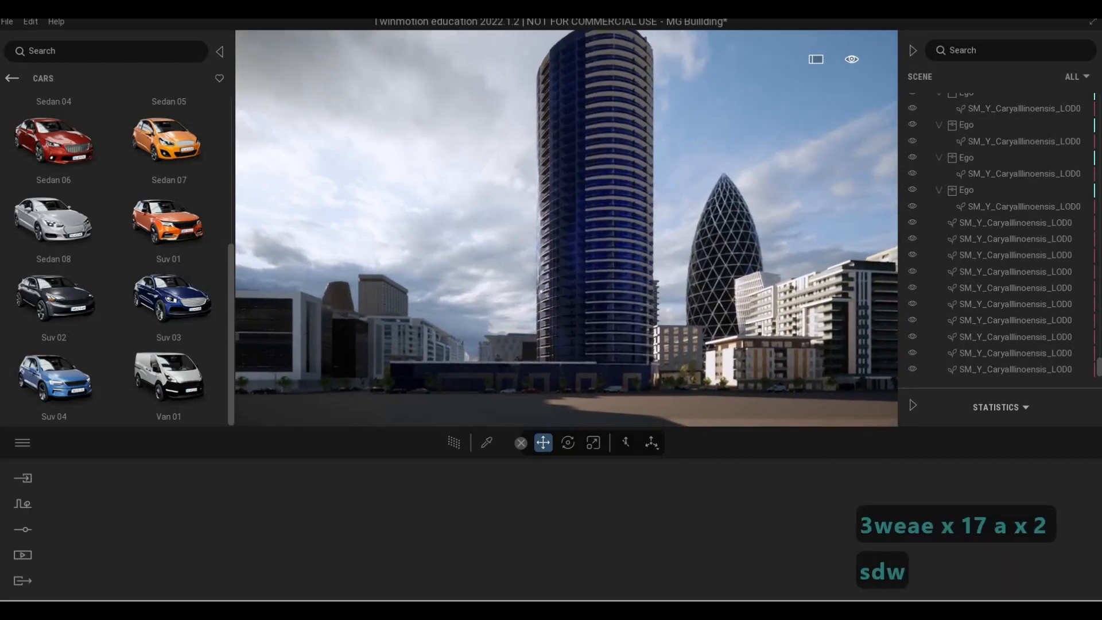
{"action": "key", "text": "d"}
{"action": "key", "text": "w"}
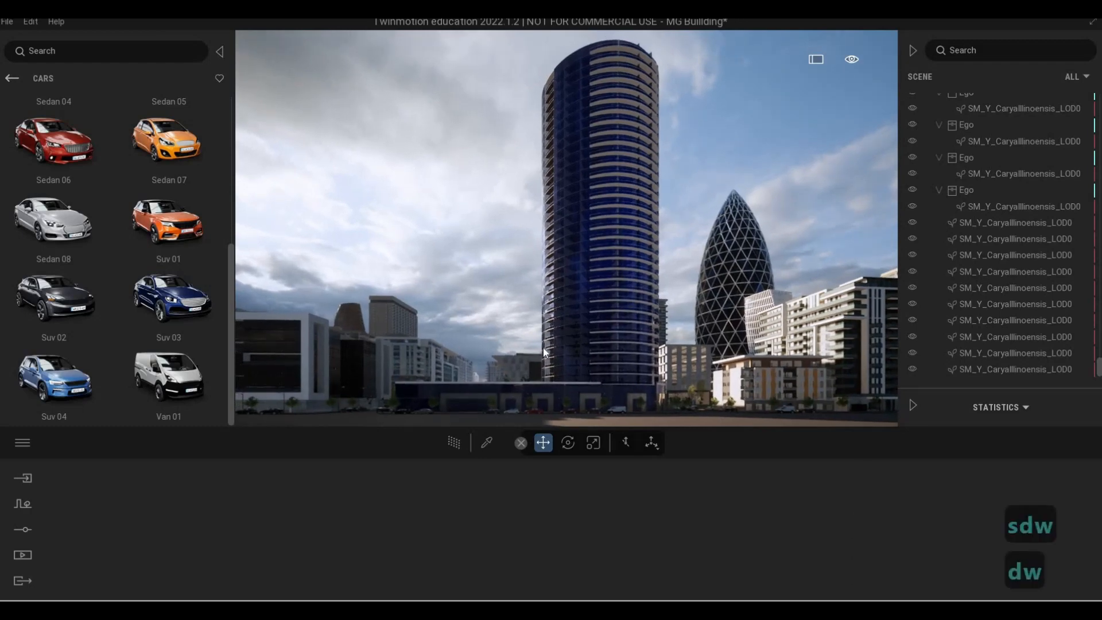
{"action": "key", "text": "a"}
{"action": "key", "text": "w"}
{"action": "key", "text": "w"}
{"action": "key", "text": "e"}
{"action": "key", "text": "e"}
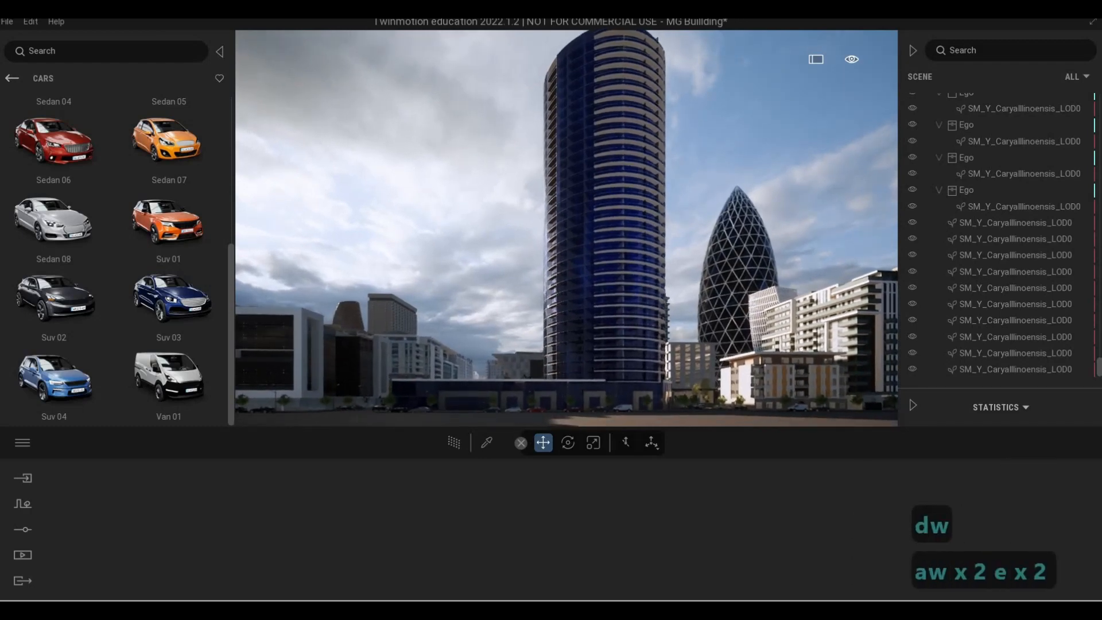
{"action": "key", "text": "s"}
{"action": "key", "text": "d"}
{"action": "key", "text": "d"}
{"action": "key", "text": "d"}
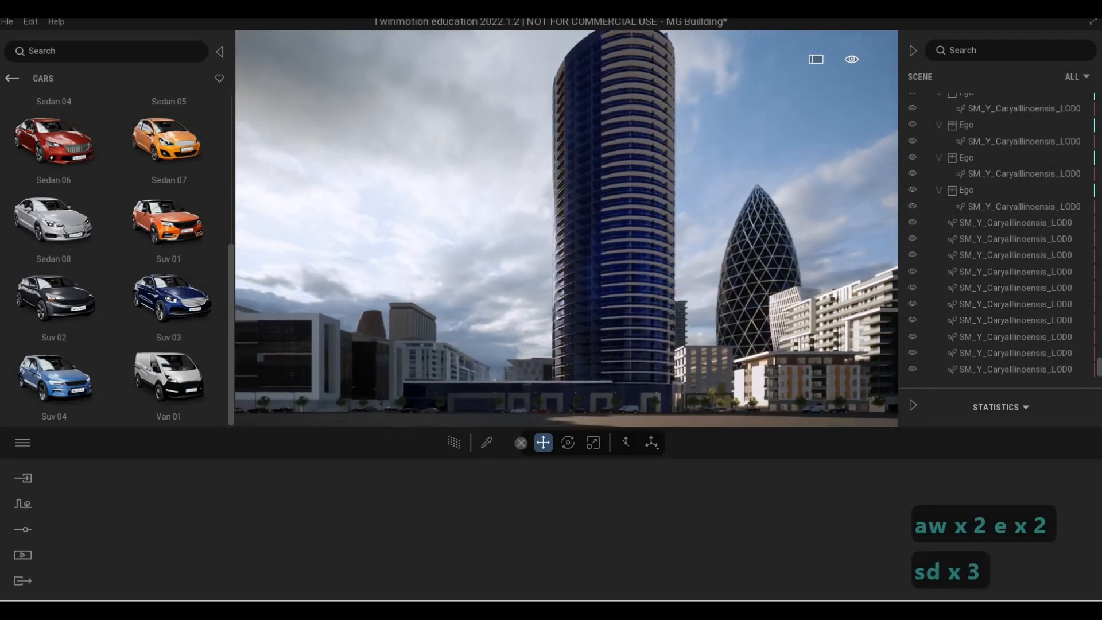
{"action": "key", "text": "s"}
{"action": "key", "text": "s"}
{"action": "key", "text": "w"}
{"action": "key", "text": "q"}
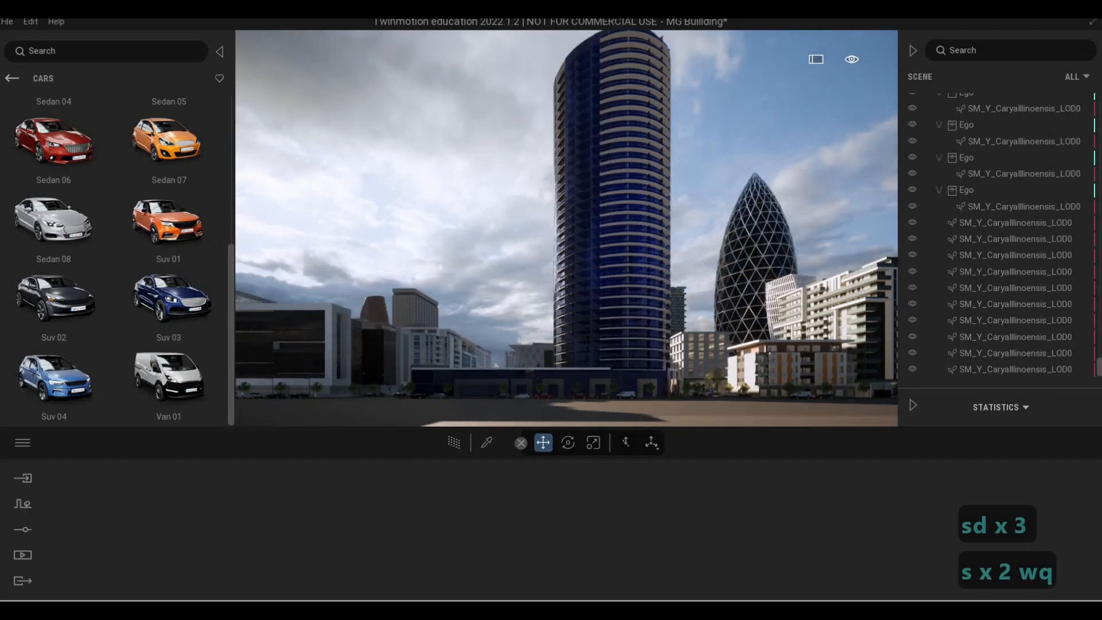
{"action": "key", "text": "s"}
{"action": "key", "text": "s"}
{"action": "key", "text": "w"}
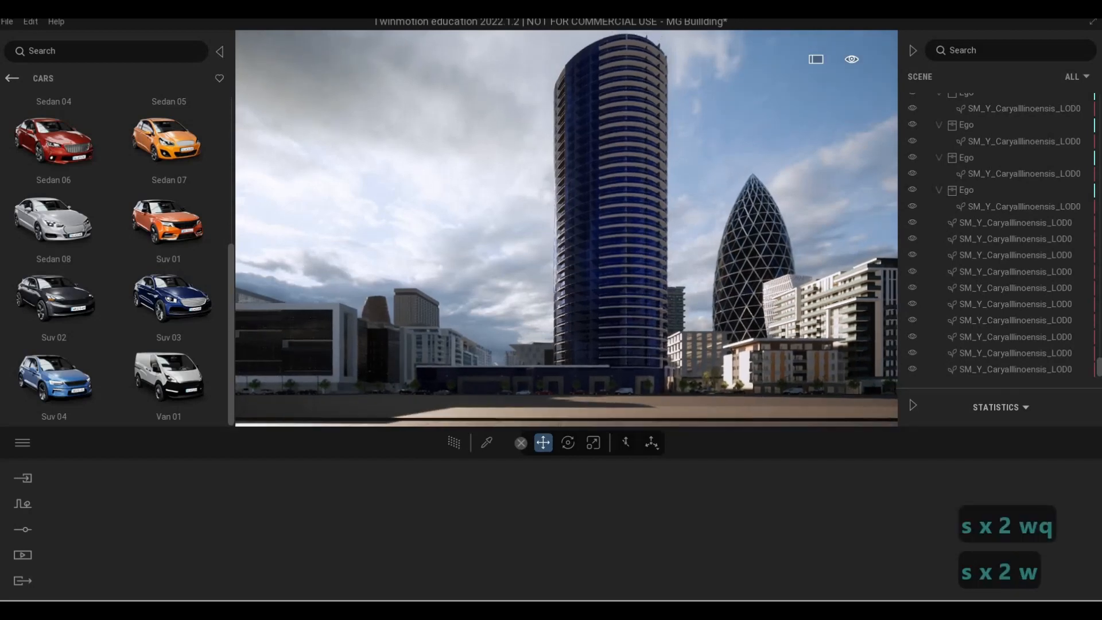
{"action": "key", "text": "q"}
{"action": "key", "text": "s"}
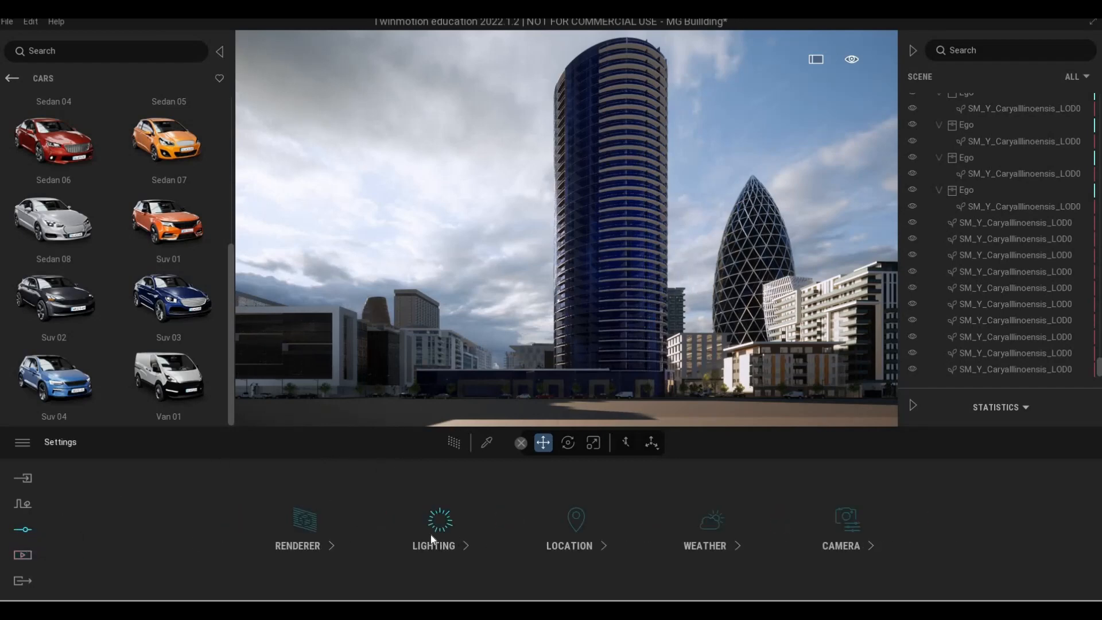
{"action": "left_click", "coordinate": [713, 538]}
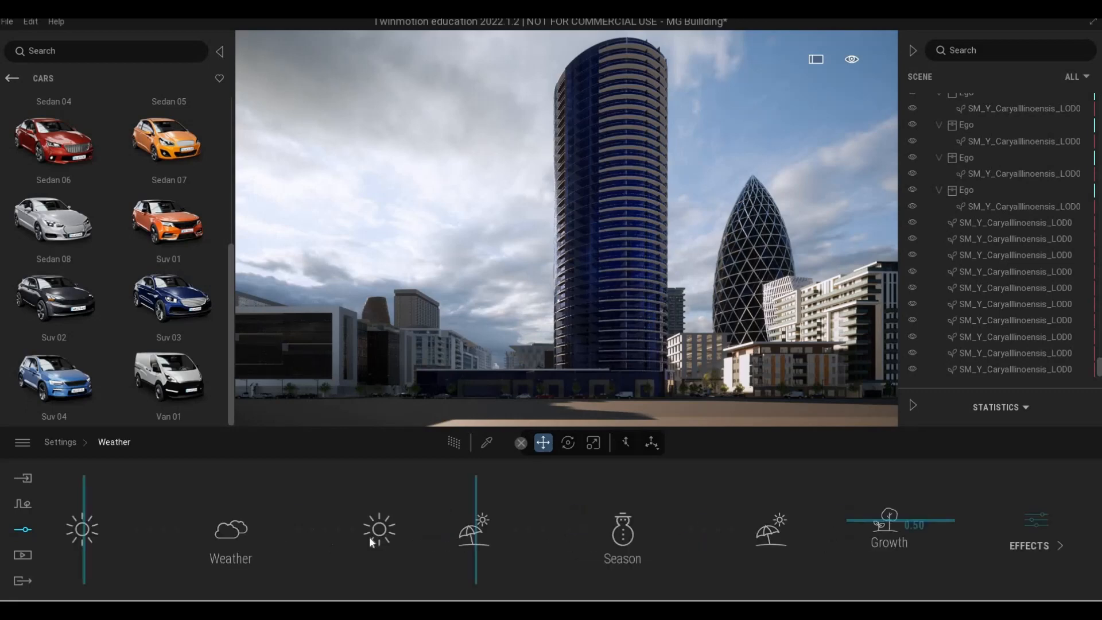
{"action": "left_click", "coordinate": [59, 442]}
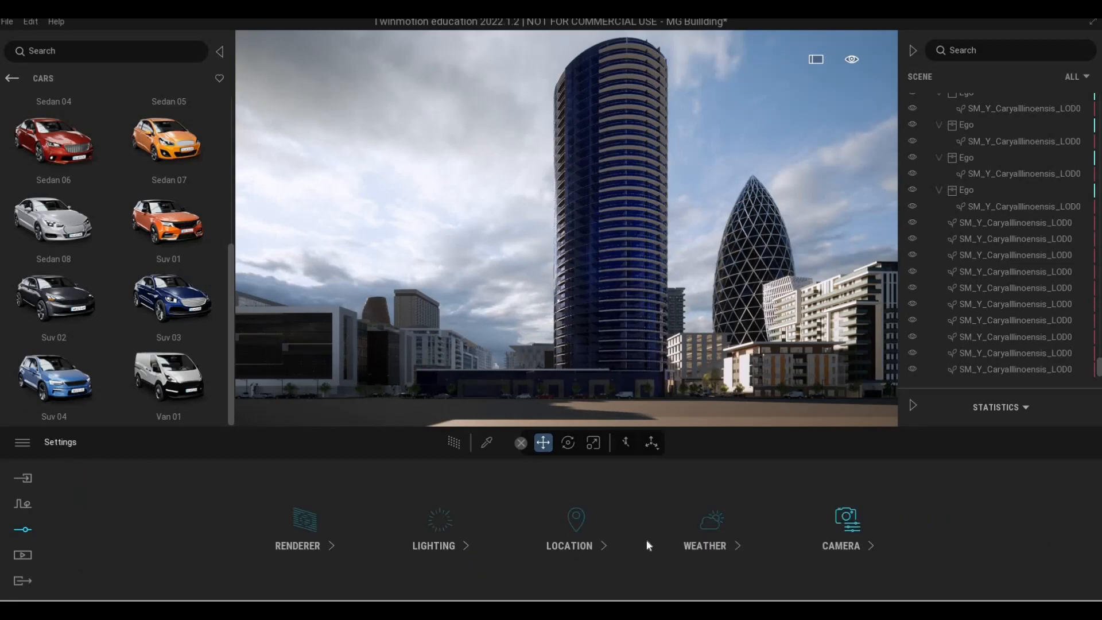
{"action": "left_click", "coordinate": [849, 525]}
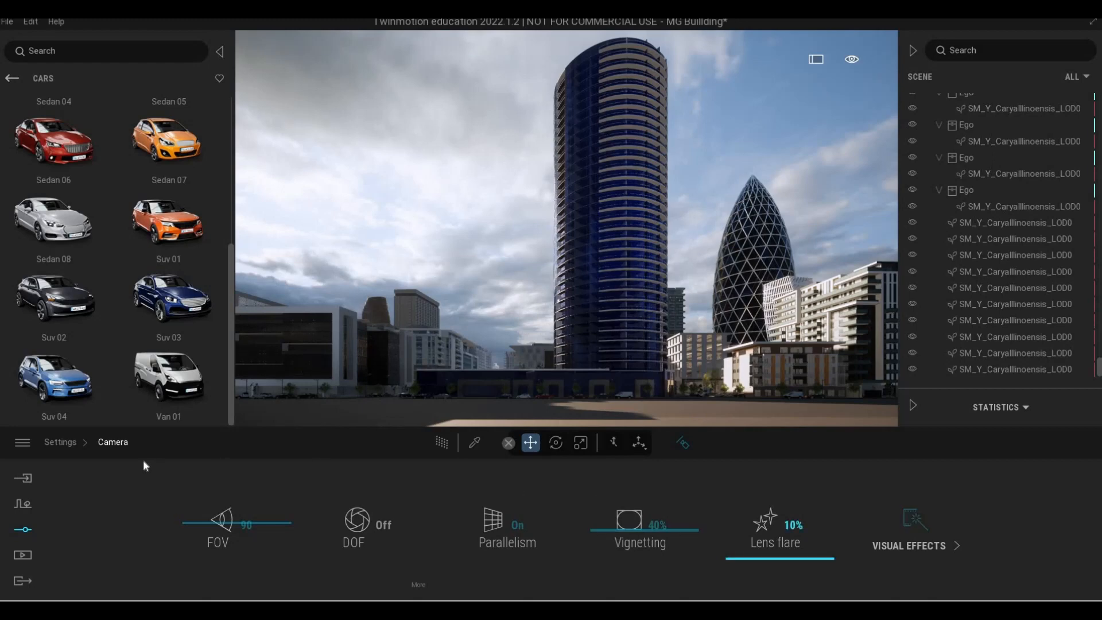
{"action": "left_click", "coordinate": [64, 444]}
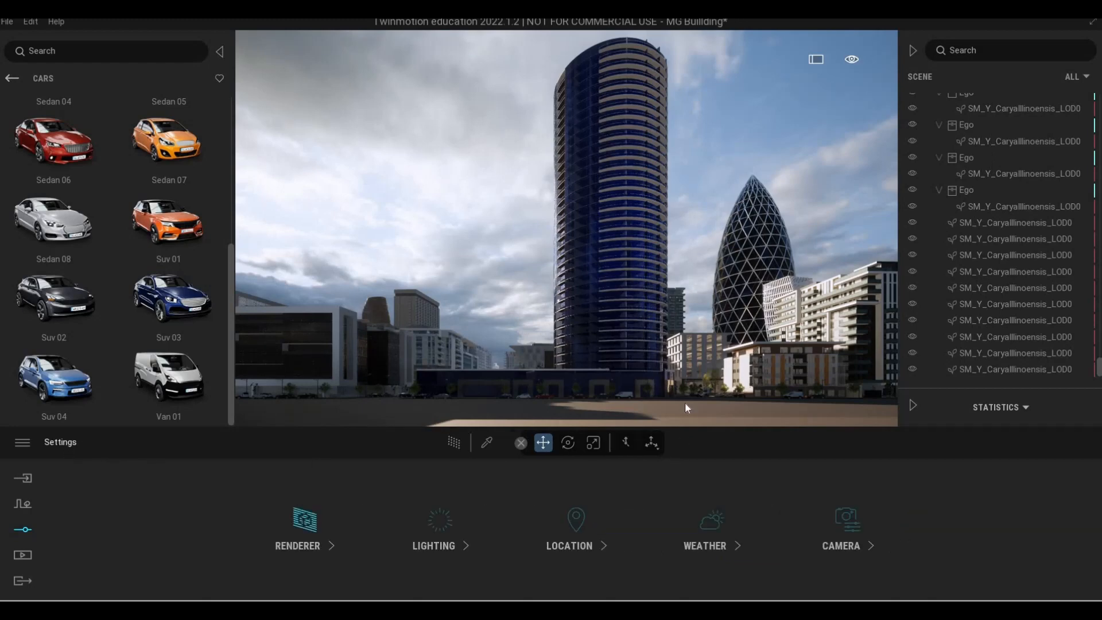
Step: Set the scene lighting's exposure to 1.37 and the sun intensity to 15
{"action": "left_click", "coordinate": [396, 528]}
{"action": "left_click_drag", "start_coordinate": [357, 525], "coordinate": [357, 517]}
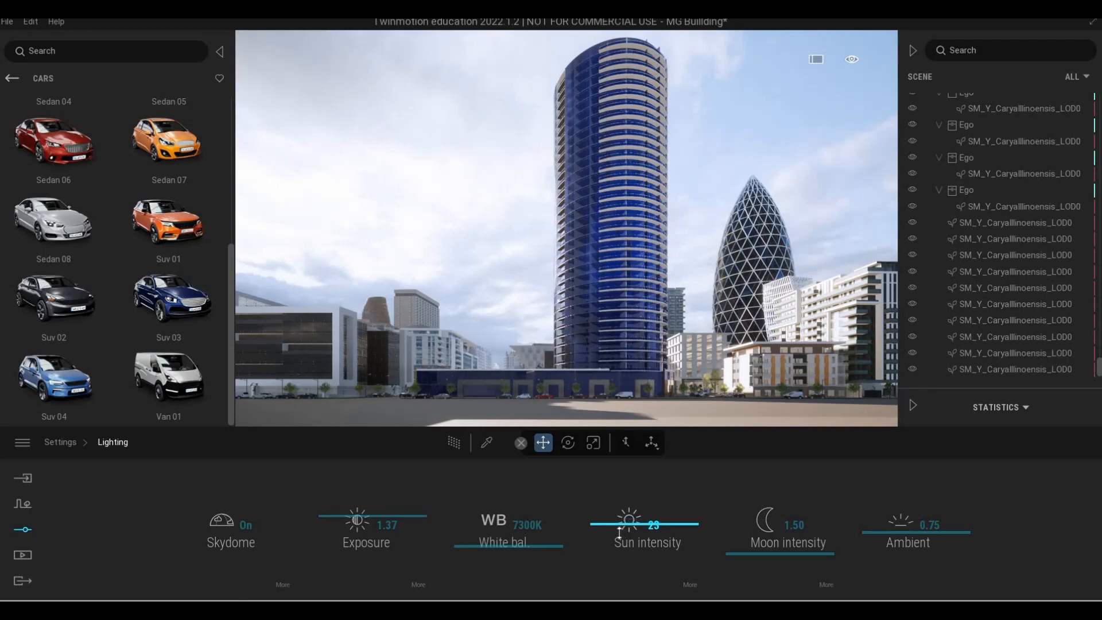
{"action": "left_click_drag", "start_coordinate": [619, 535], "coordinate": [674, 531]}
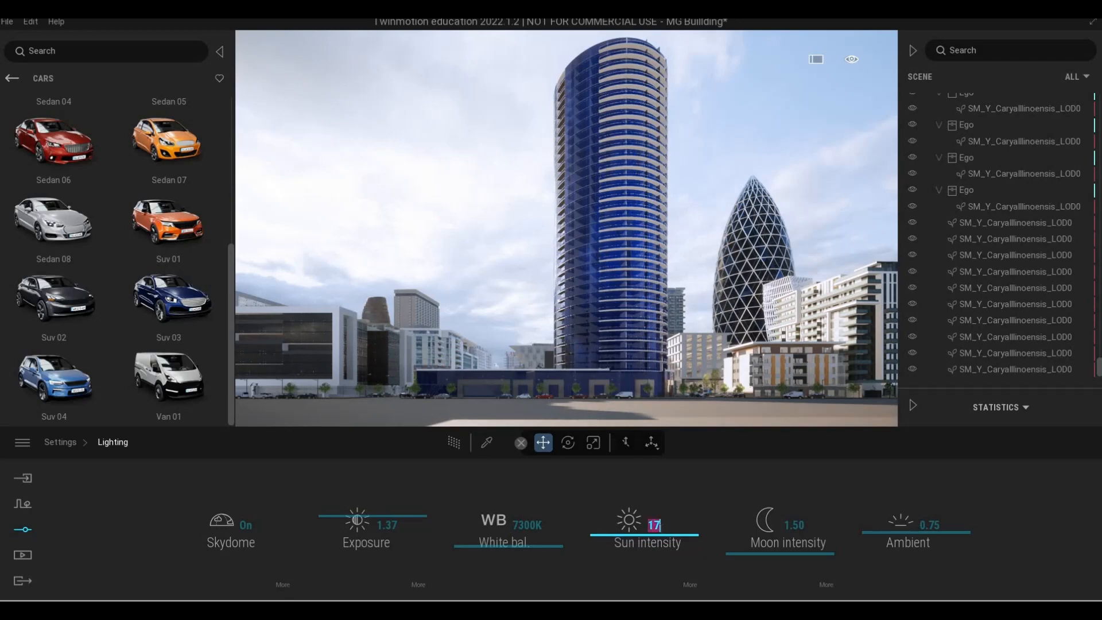
{"action": "key", "text": "Return"}
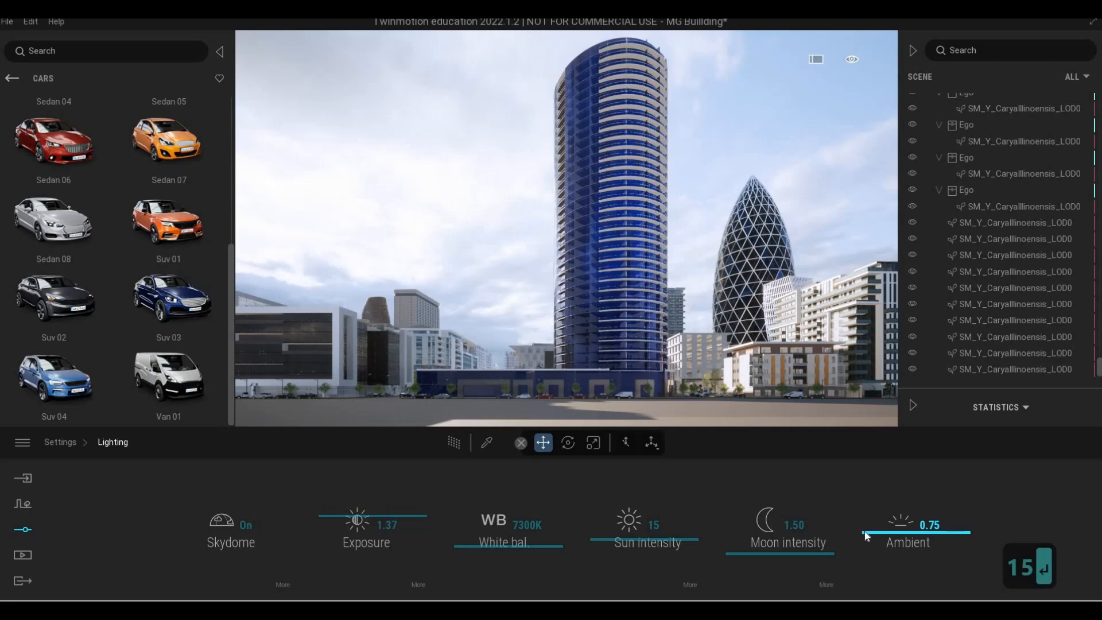
Step: Set the scene's ambient lighting to 1
{"action": "left_click_drag", "start_coordinate": [946, 529], "coordinate": [947, 528]}
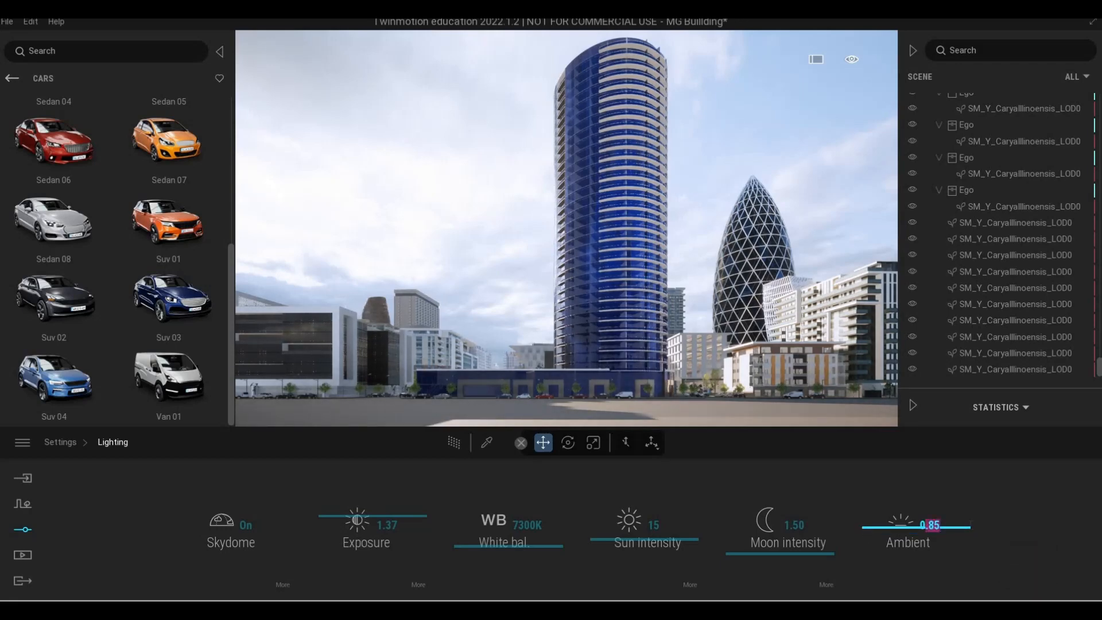
{"action": "type", "text": "1"}
{"action": "key", "text": "Return"}
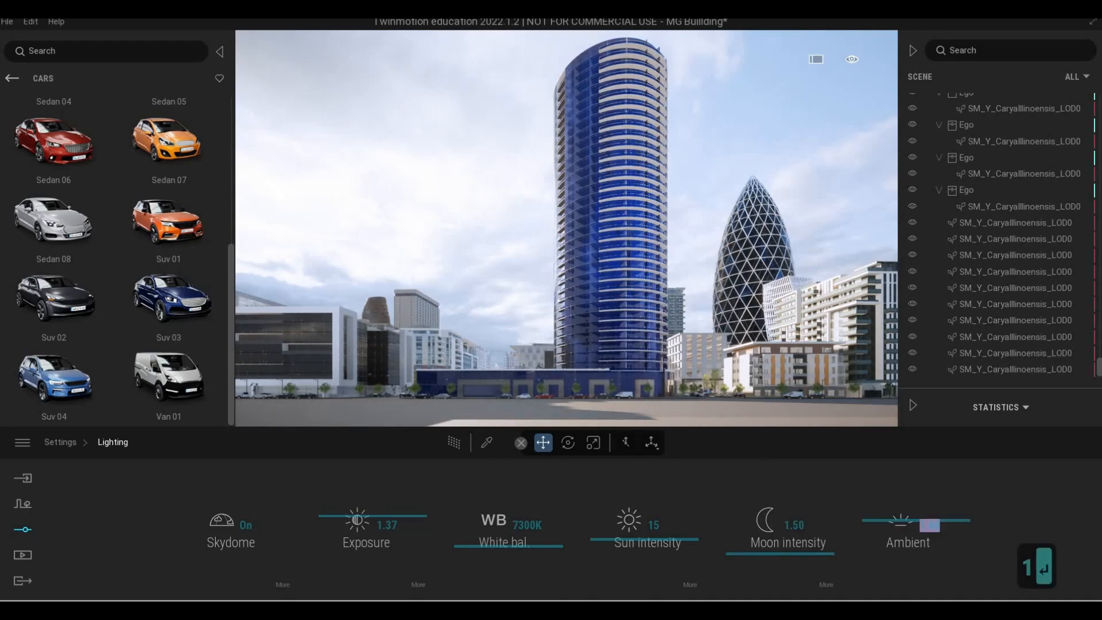
Step: Refine the low view so the whole blue tower and the lattice-glass tower stand above a thin strip of street
{"action": "key", "text": "w"}
{"action": "key", "text": "e"}
{"action": "key", "text": "s"}
{"action": "key", "text": "d"}
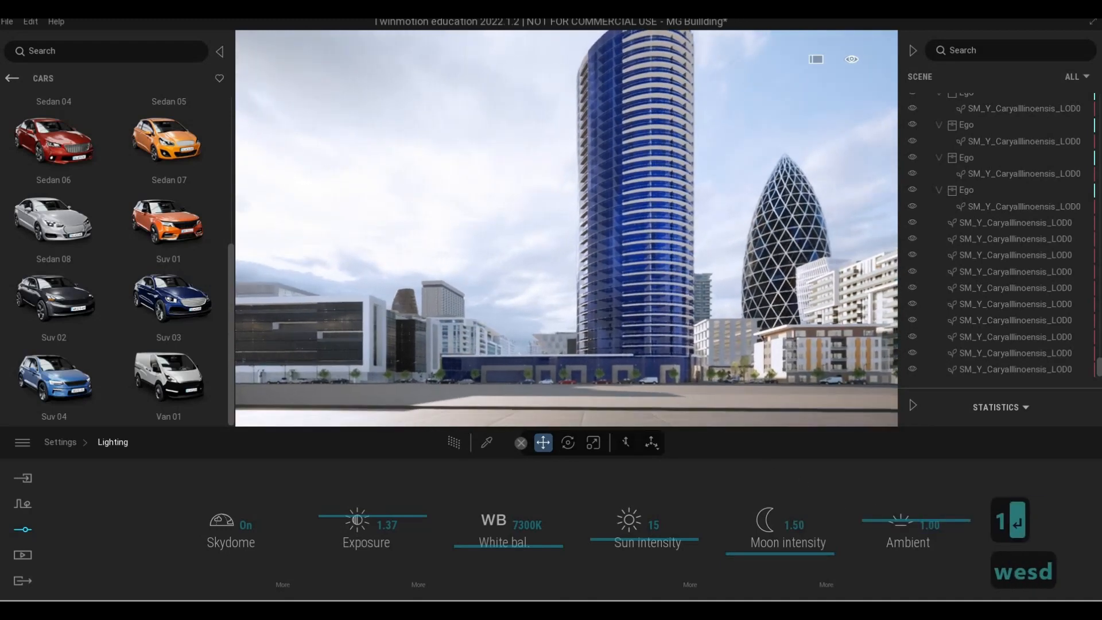
{"action": "key", "text": "w"}
{"action": "key", "text": "q"}
{"action": "key", "text": "q"}
{"action": "key", "text": "s"}
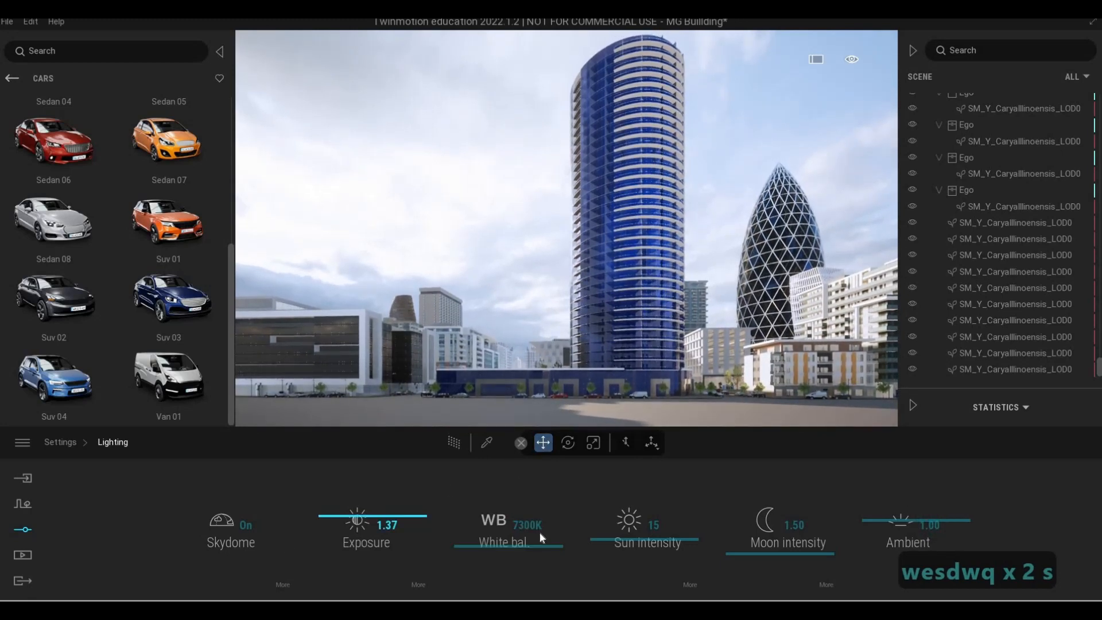
Step: Set the scene lighting's white balance to 7138K
{"action": "scroll", "coordinate": [503, 546], "scroll_direction": "up", "scroll_amount": 3}
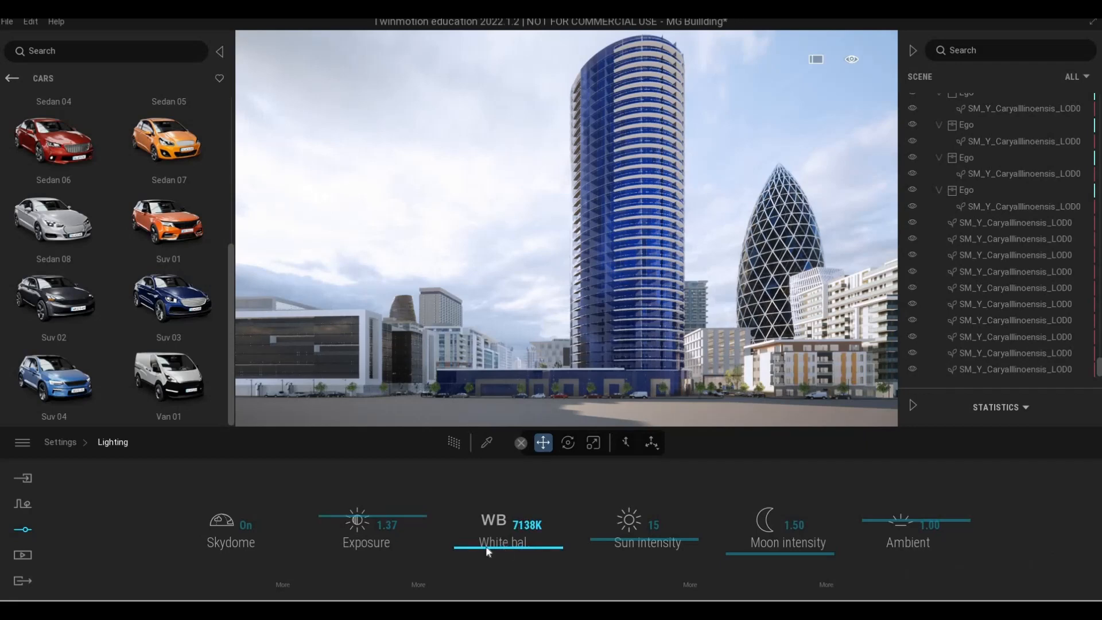
{"action": "right_click", "coordinate": [763, 565]}
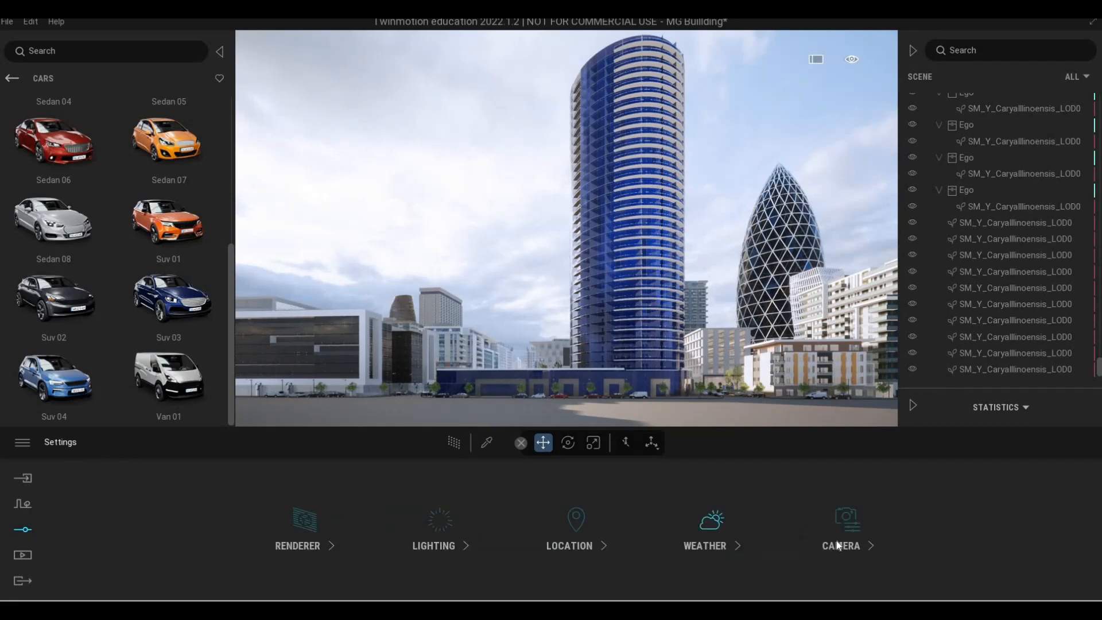
Step: Set the camera's Blue Tint color gradient to 40% contrast and 47% saturation
{"action": "left_click", "coordinate": [847, 534]}
{"action": "left_click", "coordinate": [904, 532]}
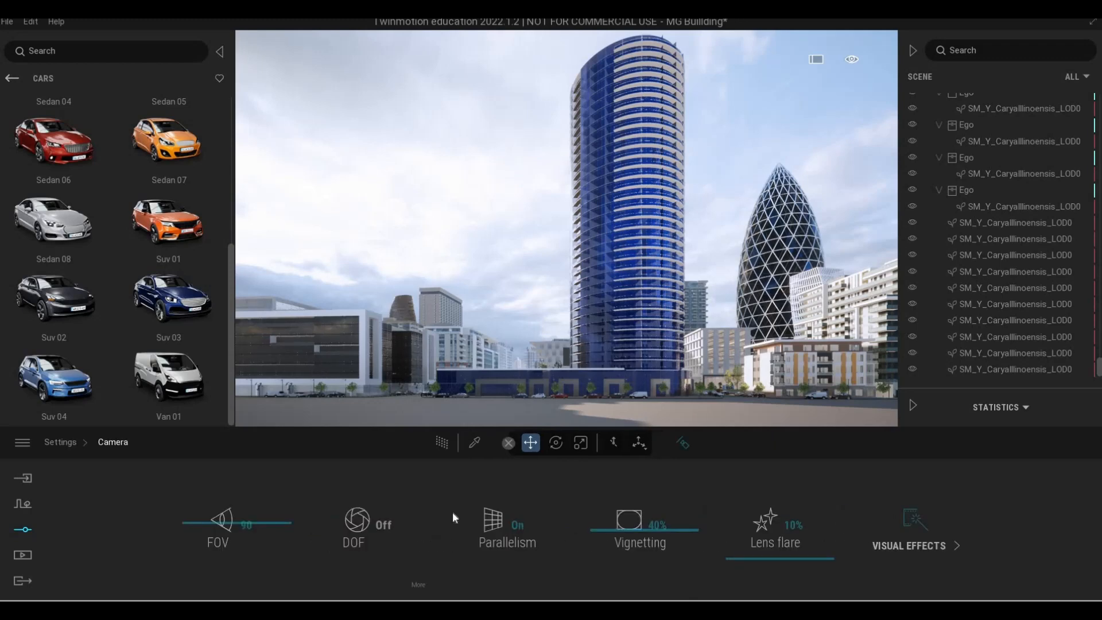
{"action": "left_click", "coordinate": [372, 525]}
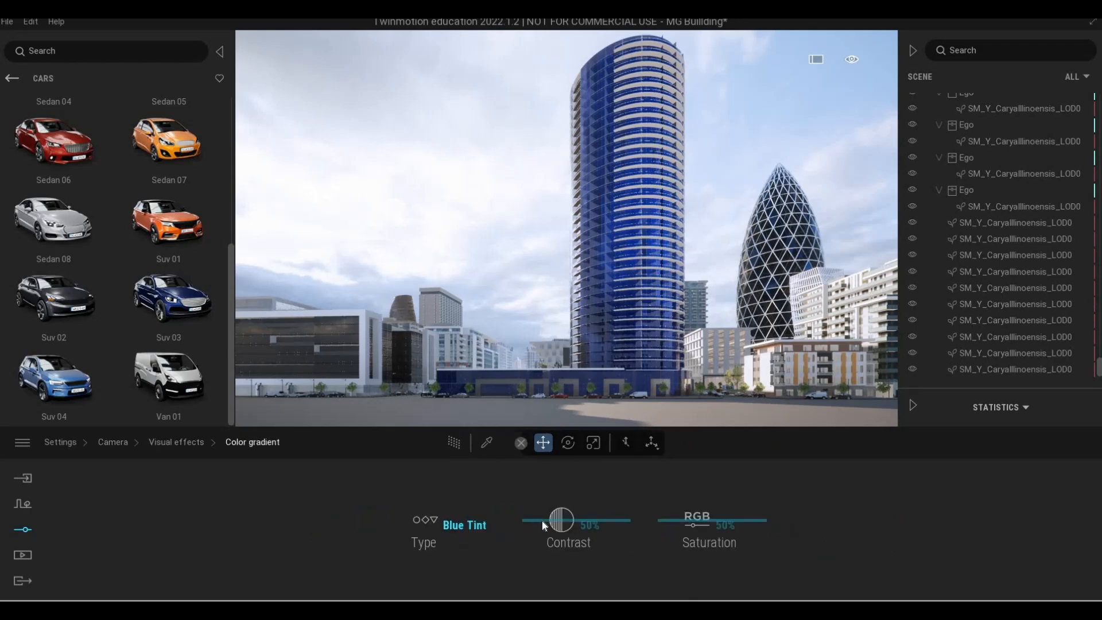
{"action": "left_click_drag", "start_coordinate": [544, 536], "coordinate": [543, 545]}
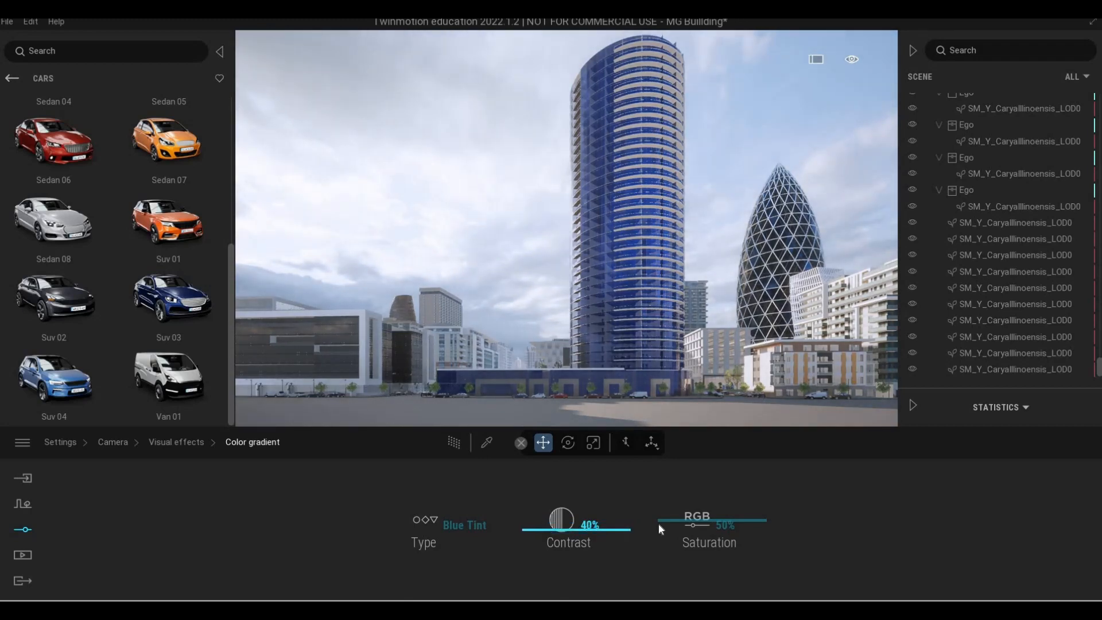
{"action": "left_click_drag", "start_coordinate": [660, 524], "coordinate": [660, 533]}
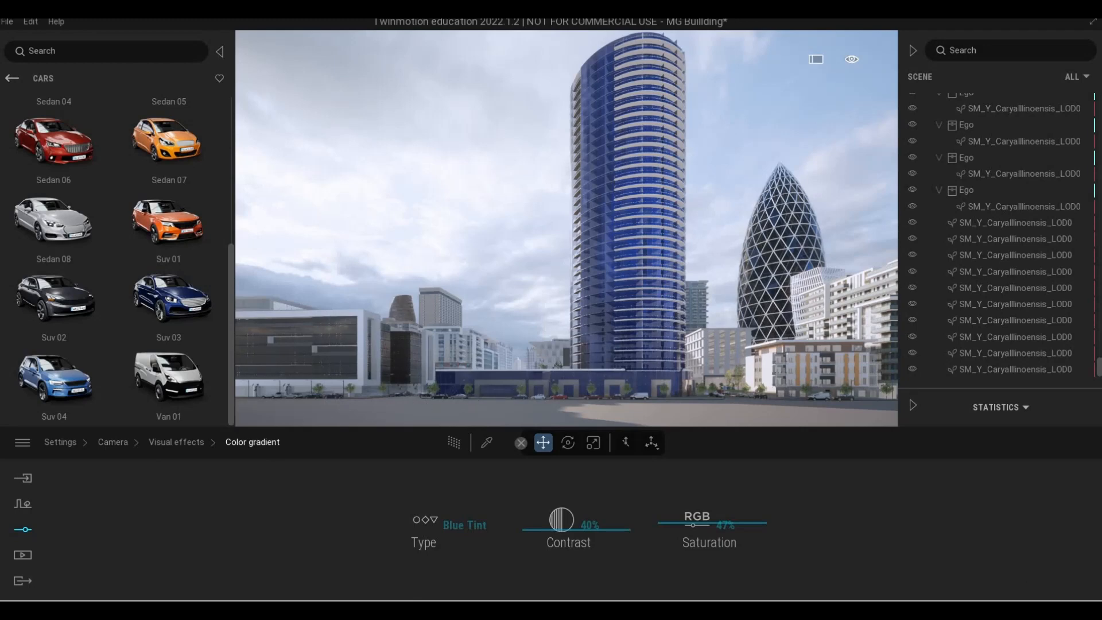
Step: Tilt the view slightly and save it as a still image of the blue tower in the project's media
{"action": "right_click_drag", "start_coordinate": [461, 423], "coordinate": [462, 417]}
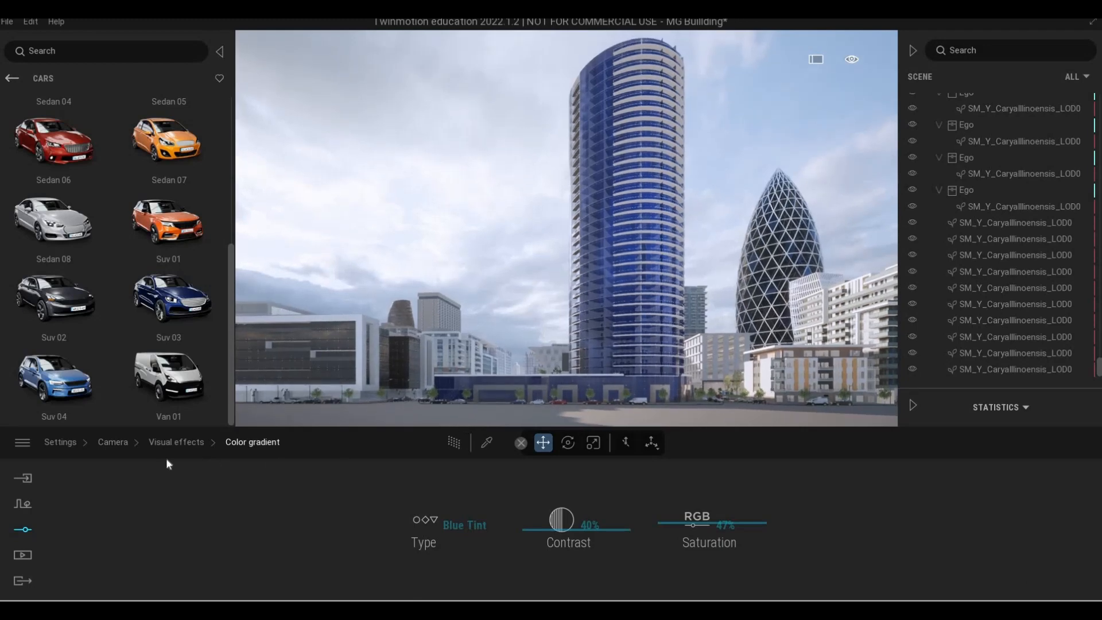
{"action": "left_click", "coordinate": [62, 442]}
{"action": "left_click", "coordinate": [22, 556]}
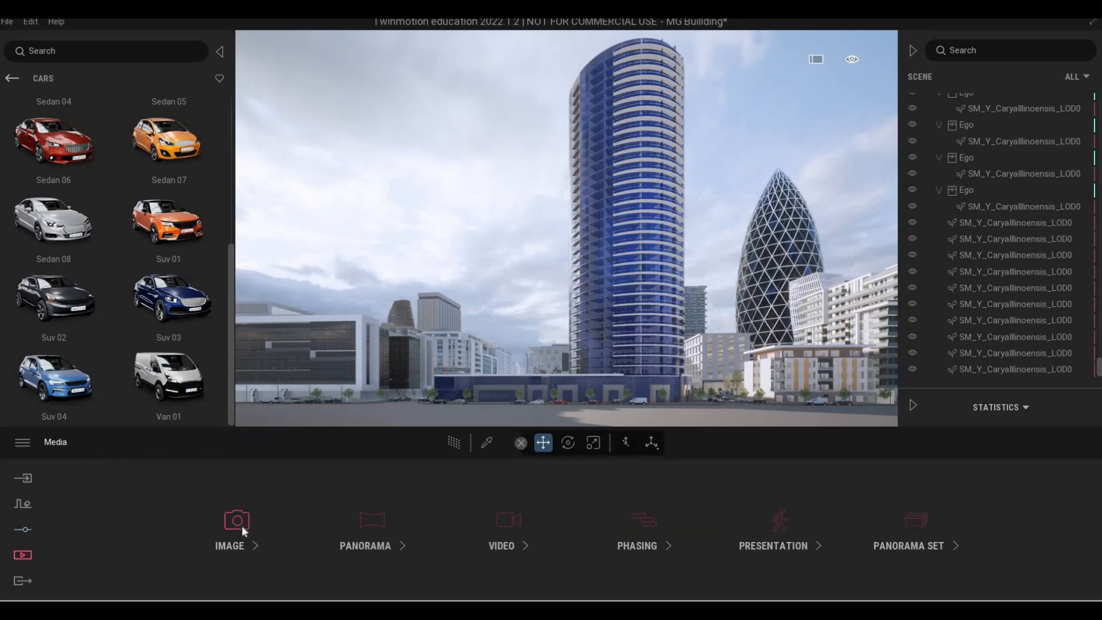
{"action": "left_click", "coordinate": [239, 525]}
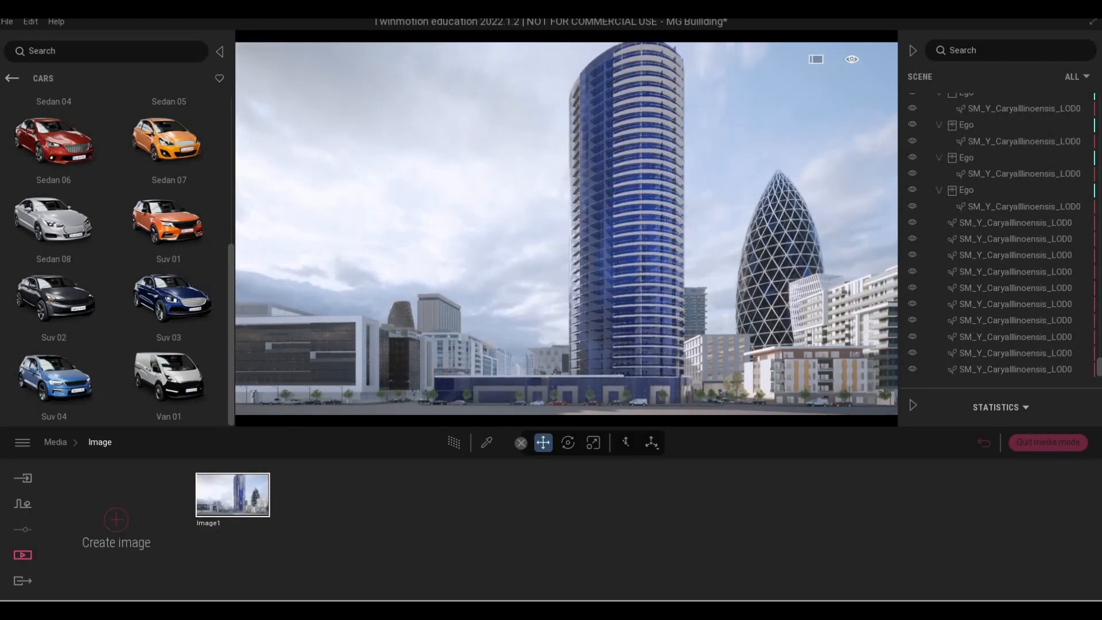
Step: Pull the camera back to leave sky above the blue tower, and hide the asset library and scene list
{"action": "key", "text": "s"}
{"action": "key", "text": "s"}
{"action": "key", "text": "s"}
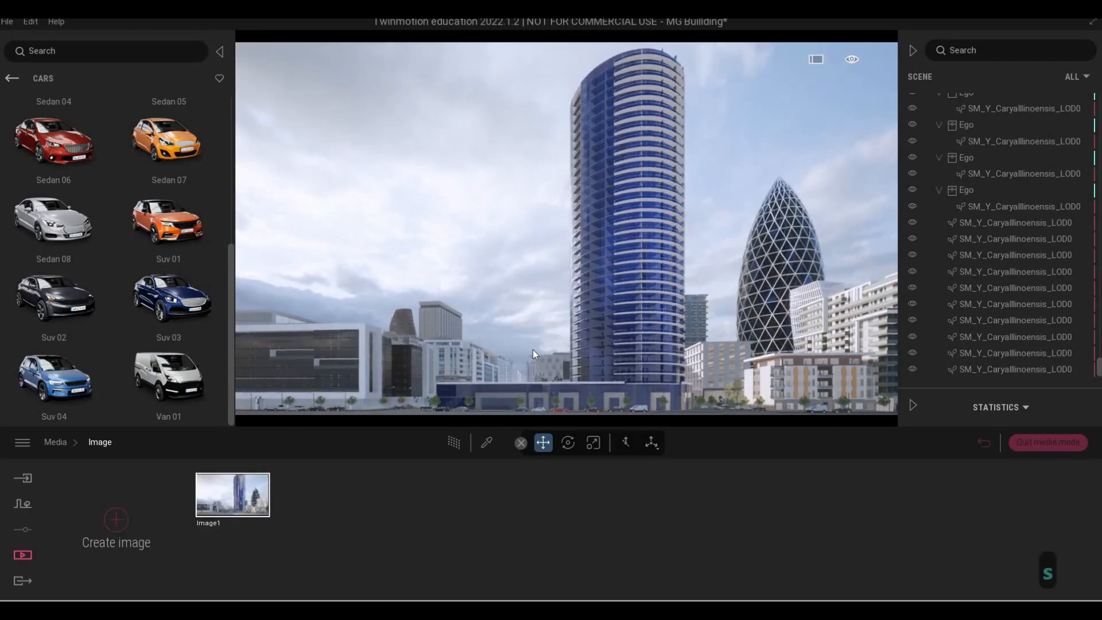
{"action": "left_click", "coordinate": [914, 53]}
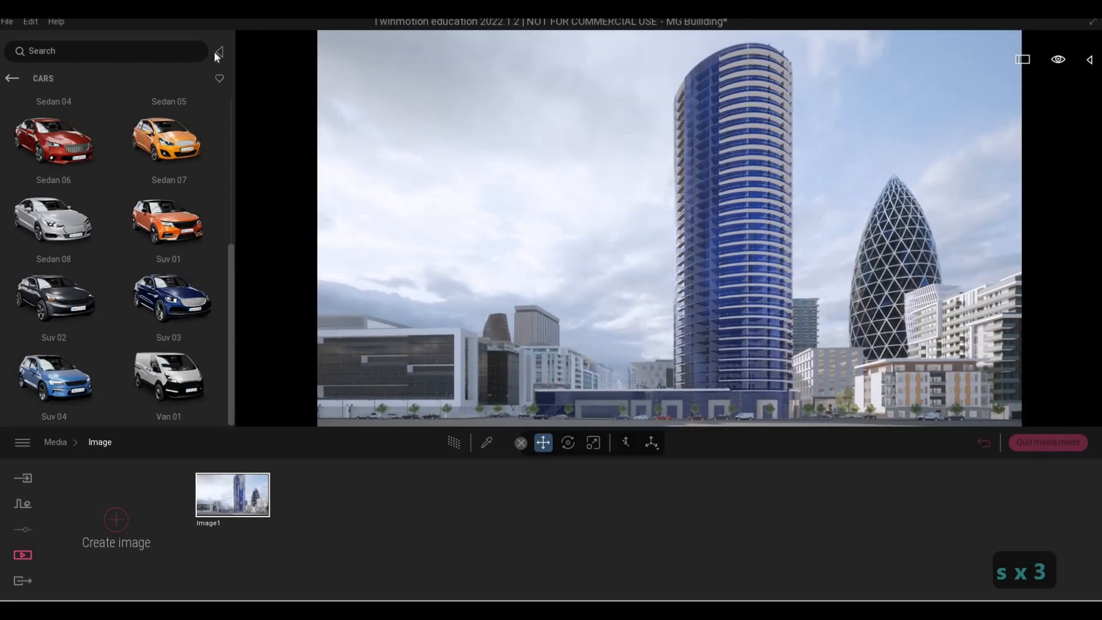
{"action": "left_click", "coordinate": [218, 52]}
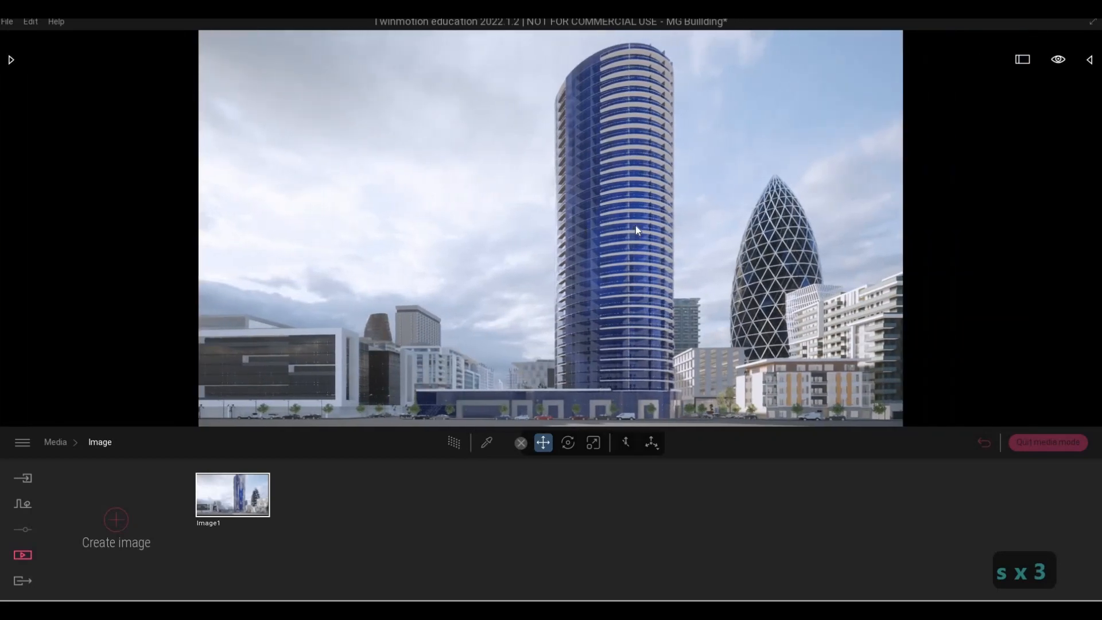
Step: Back the camera off a little more and update the saved still image with the new framing
{"action": "key", "text": "s"}
{"action": "key", "text": "s"}
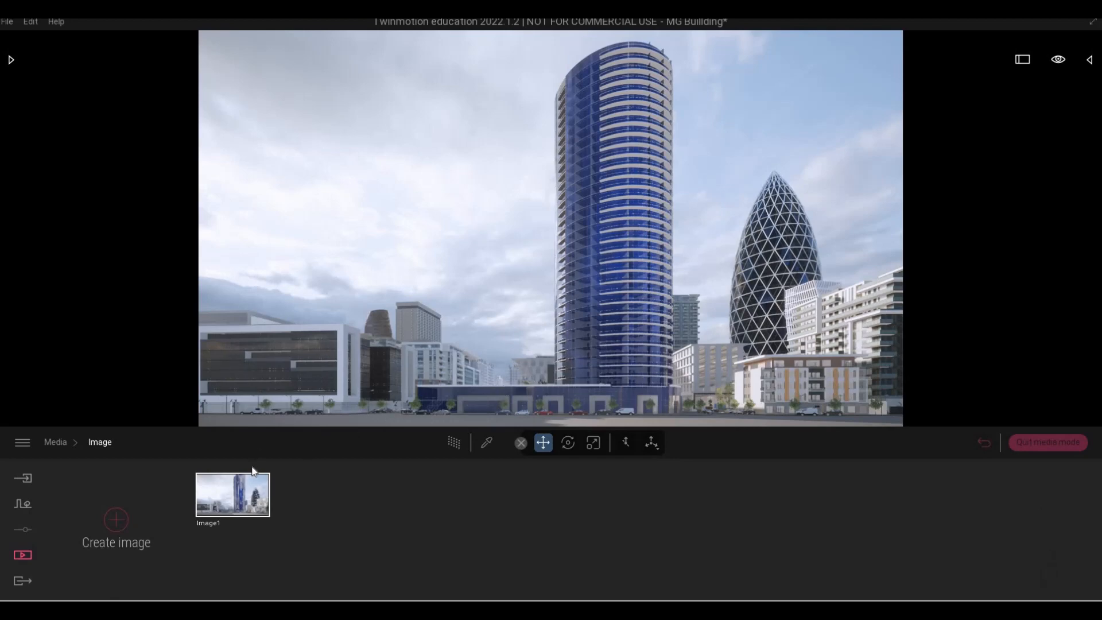
{"action": "mouse_move", "coordinate": [241, 473]}
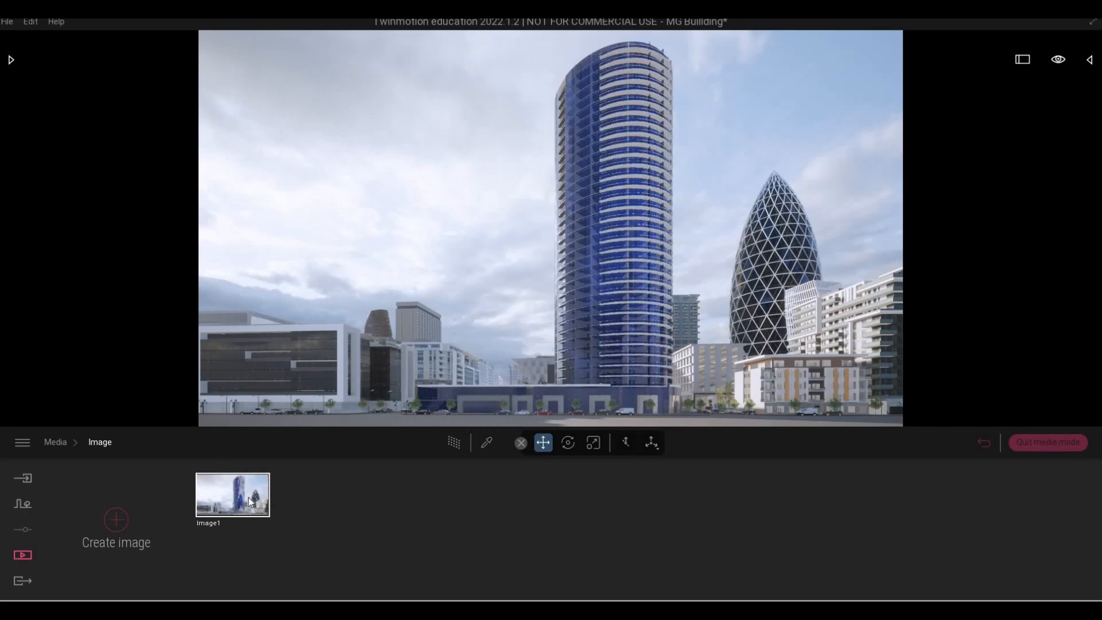
{"action": "mouse_move", "coordinate": [250, 502]}
Step: Try a closer, sideways-shifted view of the two towers, and return to the saved image's view
{"action": "key", "text": "a"}
{"action": "key", "text": "a"}
{"action": "key", "text": "a"}
{"action": "key", "text": "a"}
{"action": "key", "text": "a"}
{"action": "key", "text": "w"}
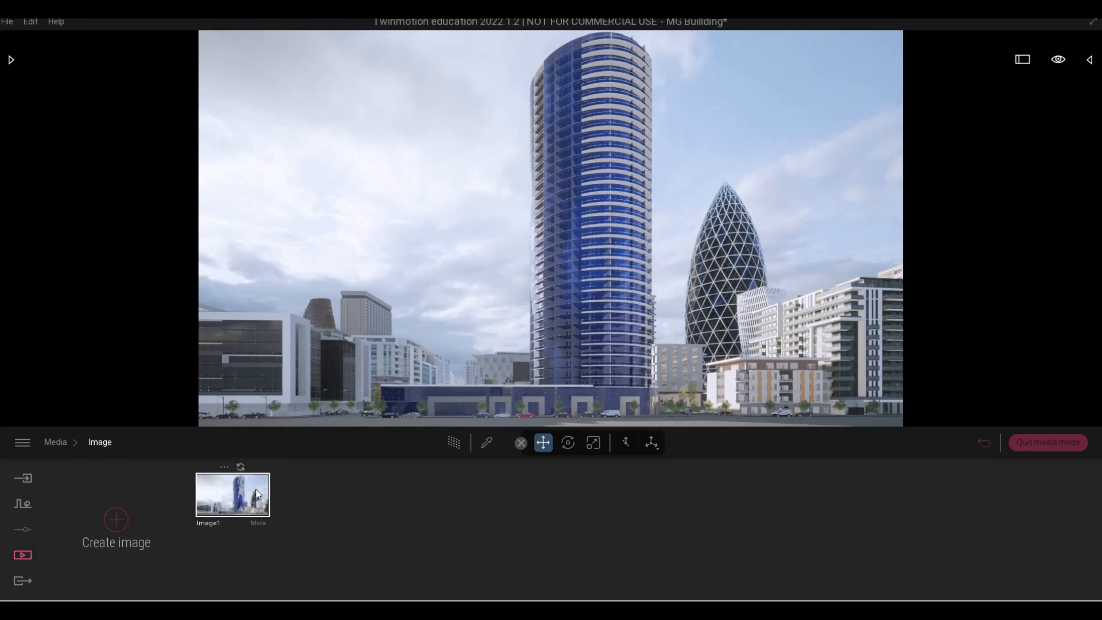
{"action": "scroll", "coordinate": [605, 307], "scroll_direction": "up", "scroll_amount": 2}
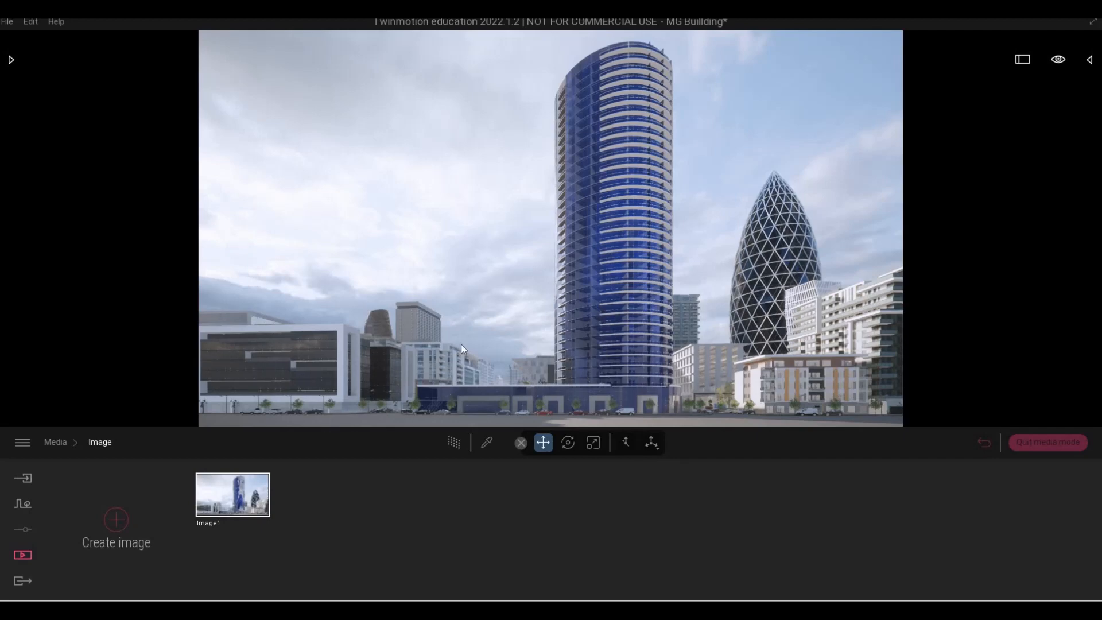
Step: Fly around to a corner view of the blue tower and its podium, with the dark-glazed office block beside them
{"action": "key", "text": "a"}
{"action": "key", "text": "a"}
{"action": "key", "text": "a"}
{"action": "key", "text": "a"}
{"action": "key", "text": "a"}
{"action": "key", "text": "w"}
{"action": "key", "text": "w"}
{"action": "key", "text": "w"}
{"action": "key", "text": "w"}
{"action": "key", "text": "w"}
{"action": "key", "text": "w"}
{"action": "key", "text": "w"}
{"action": "key", "text": "w"}
{"action": "key", "text": "w"}
{"action": "key", "text": "w"}
{"action": "key", "text": "w"}
{"action": "key", "text": "w"}
{"action": "key", "text": "w"}
{"action": "key", "text": "w"}
{"action": "key", "text": "w"}
{"action": "key", "text": "w"}
{"action": "key", "text": "w"}
{"action": "key", "text": "w"}
{"action": "key", "text": "w"}
{"action": "key", "text": "w"}
{"action": "key", "text": "w"}
{"action": "key", "text": "w"}
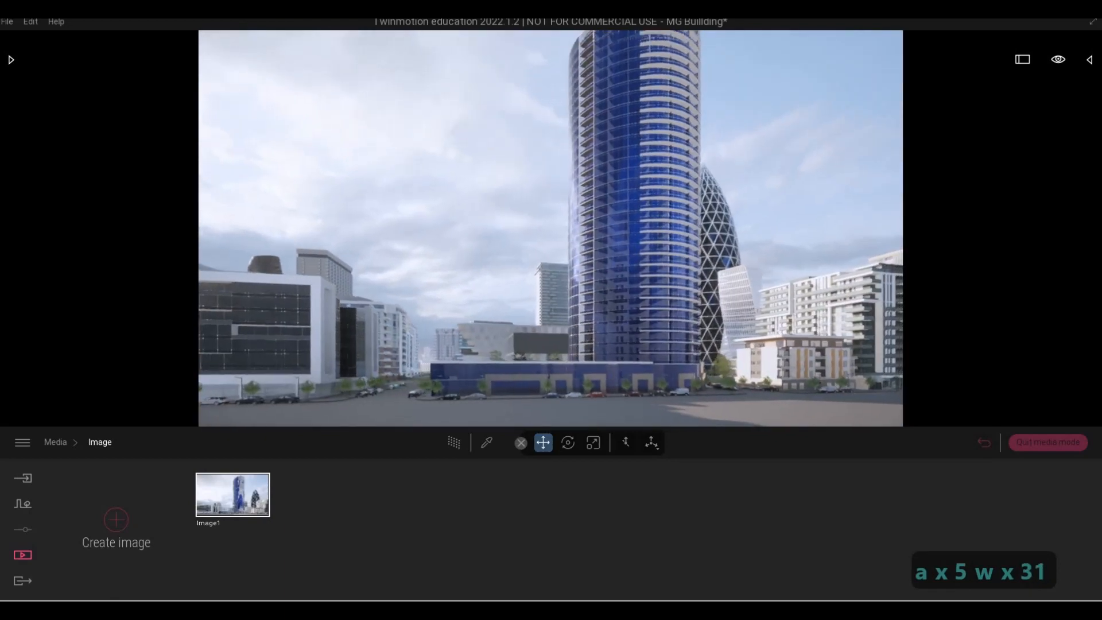
{"action": "key", "text": "4"}
{"action": "key", "text": "d"}
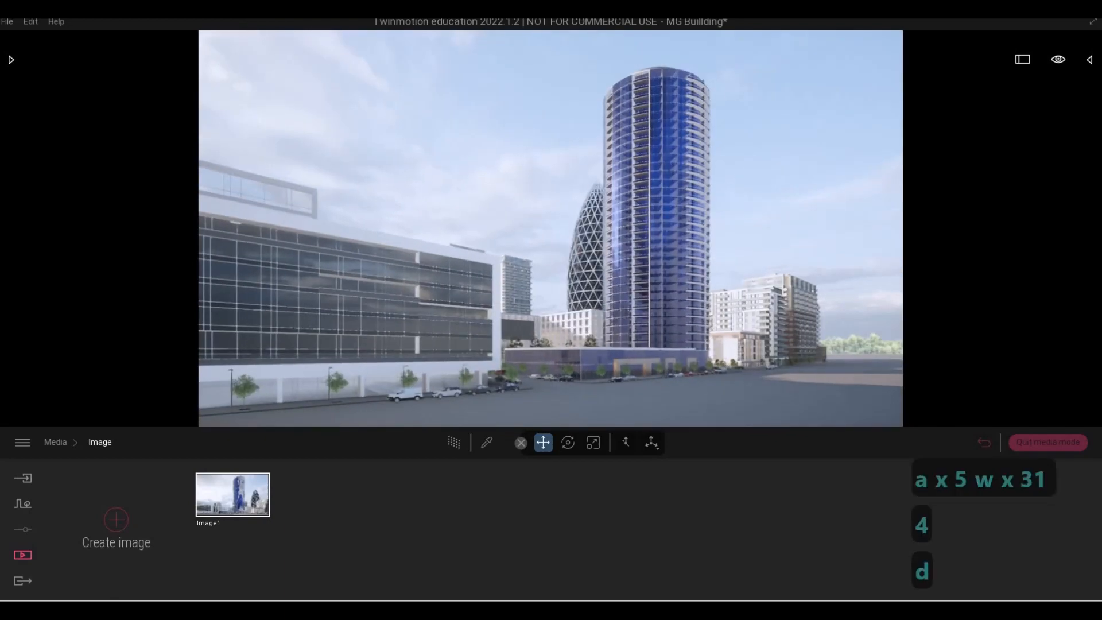
{"action": "key", "text": "d"}
{"action": "key", "text": "w"}
{"action": "key", "text": "d"}
{"action": "key", "text": "d"}
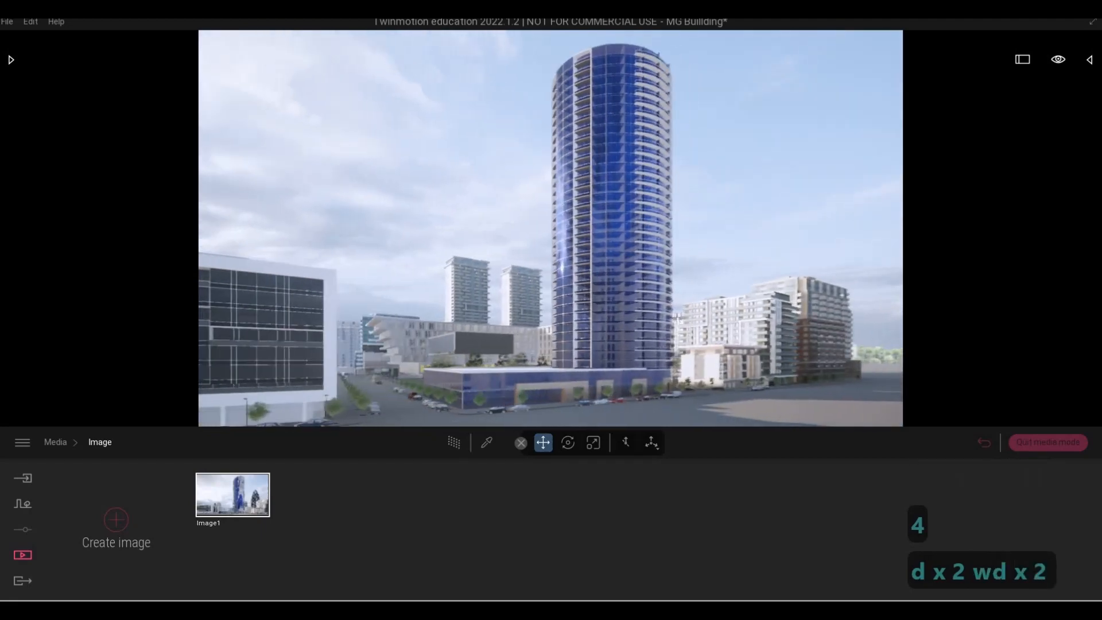
Step: Fine-tune the corner view to show the whole tower above the tree-lined street, and save it as a second still image
{"action": "key", "text": "e"}
{"action": "key", "text": "q"}
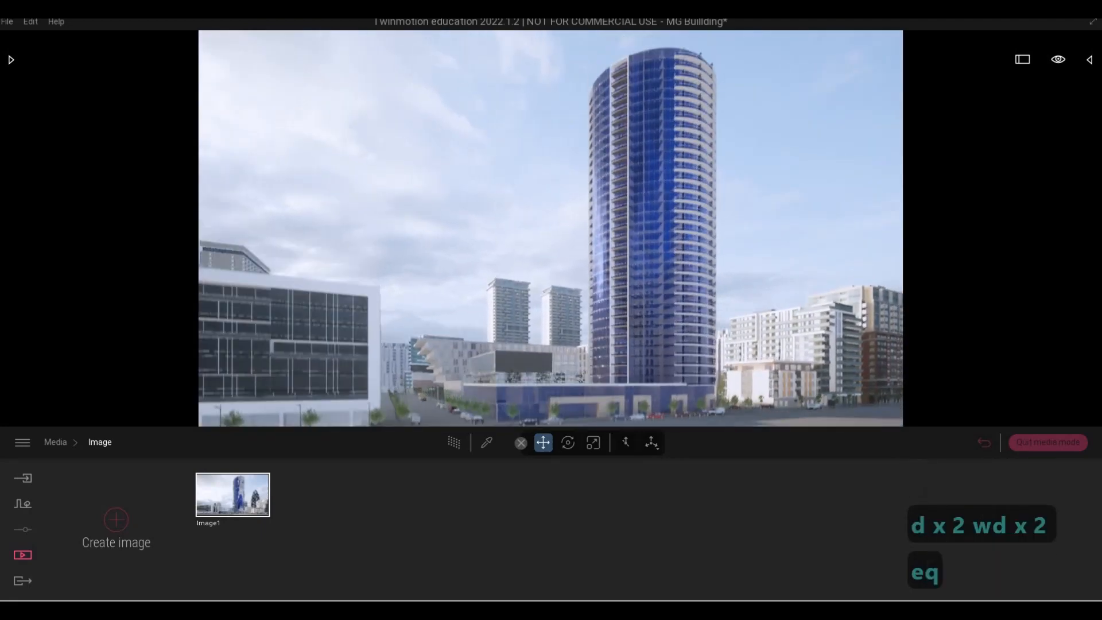
{"action": "key", "text": "s"}
{"action": "key", "text": "e"}
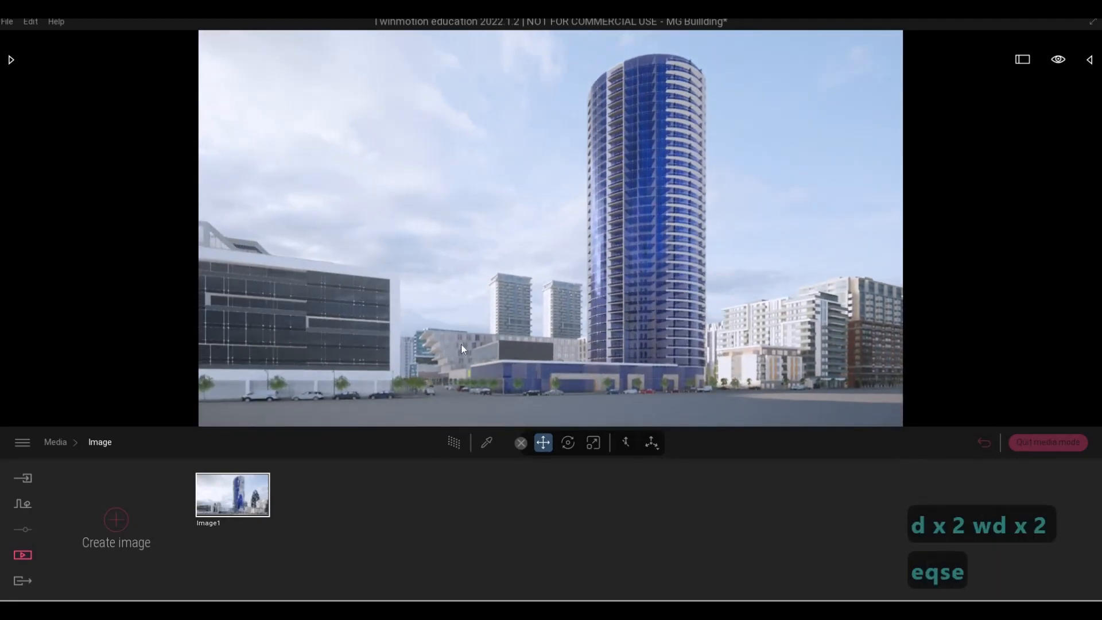
{"action": "key", "text": "w"}
{"action": "right_click_drag", "start_coordinate": [741, 337], "coordinate": [748, 339]}
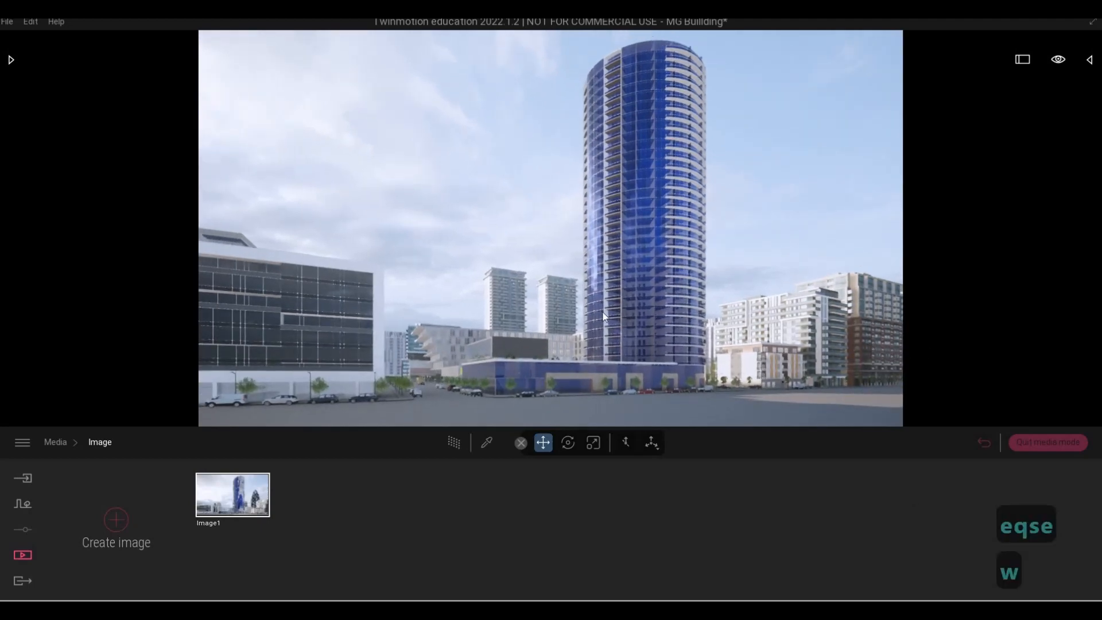
{"action": "key", "text": "e"}
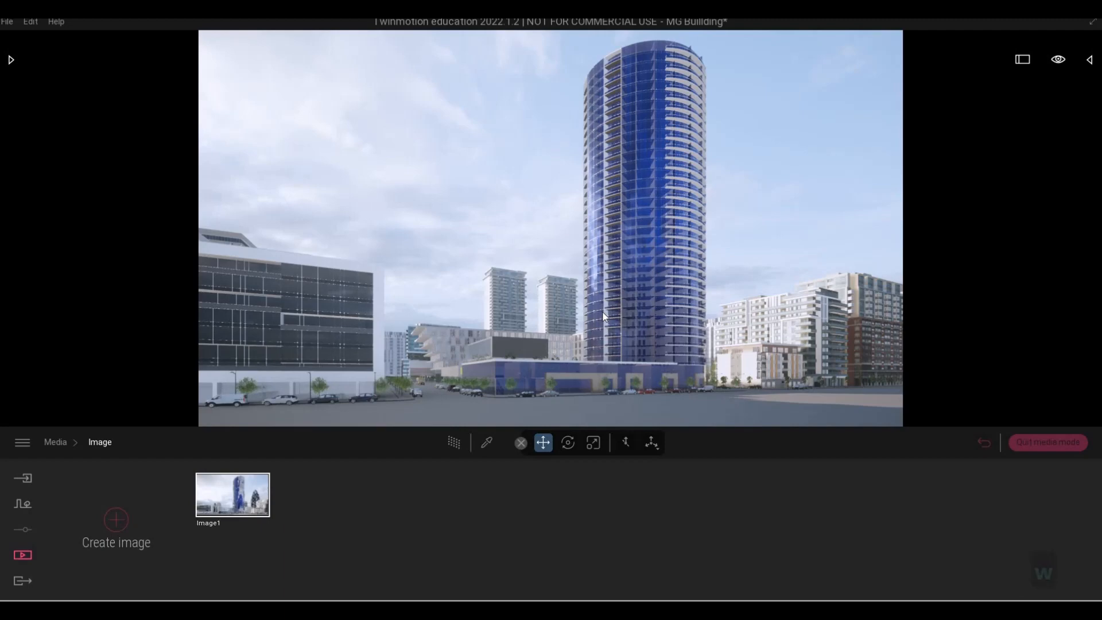
{"action": "key", "text": "q"}
{"action": "key", "text": "w"}
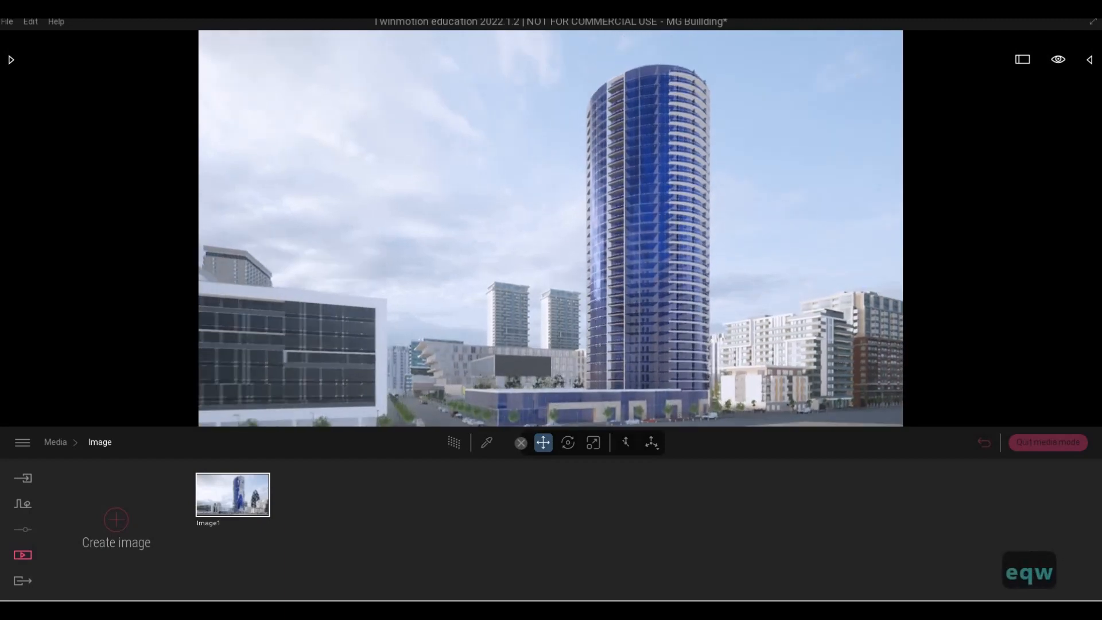
{"action": "key", "text": "e"}
{"action": "key", "text": "s"}
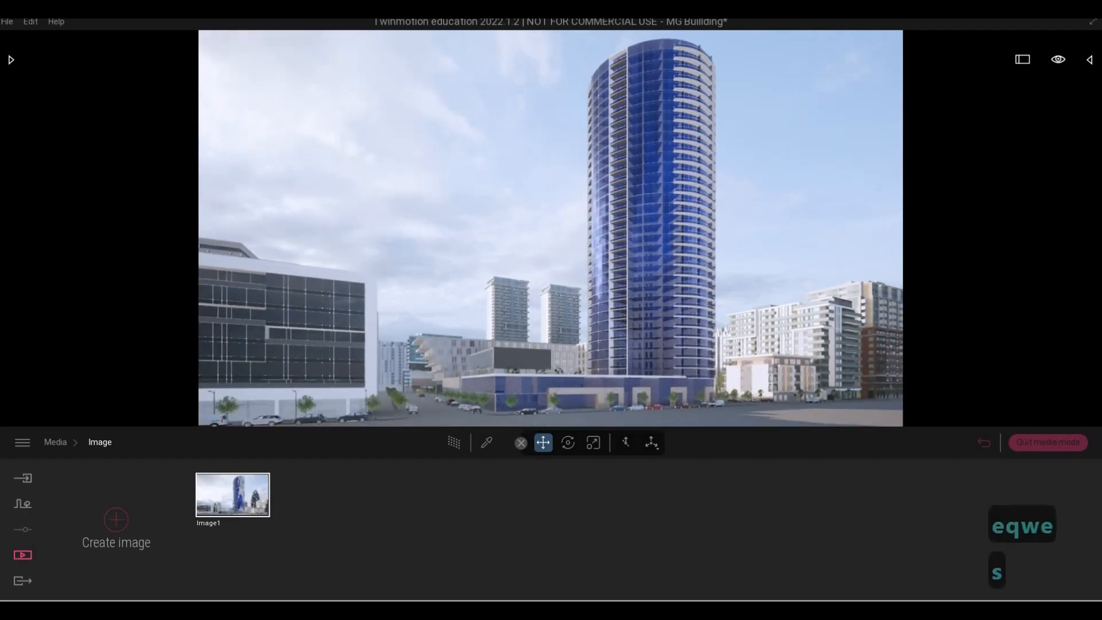
{"action": "left_click", "coordinate": [111, 520]}
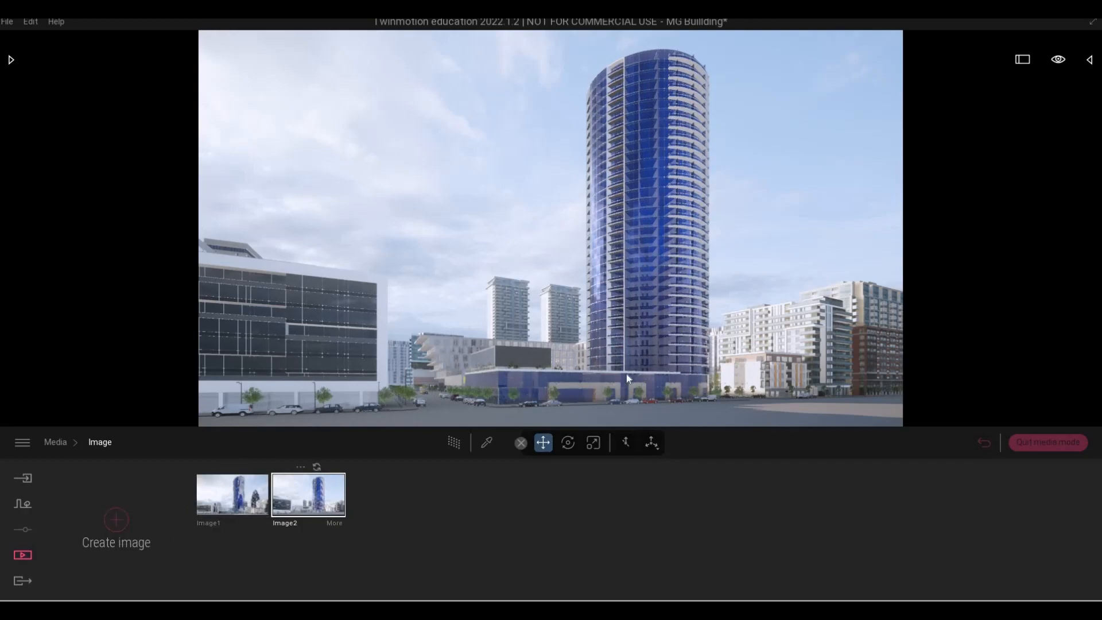
Step: Fly around the blue tower to its opposite side, framing it whole with the apartment blocks and lattice-glass tower
{"action": "key", "text": "w"}
{"action": "key", "text": "d"}
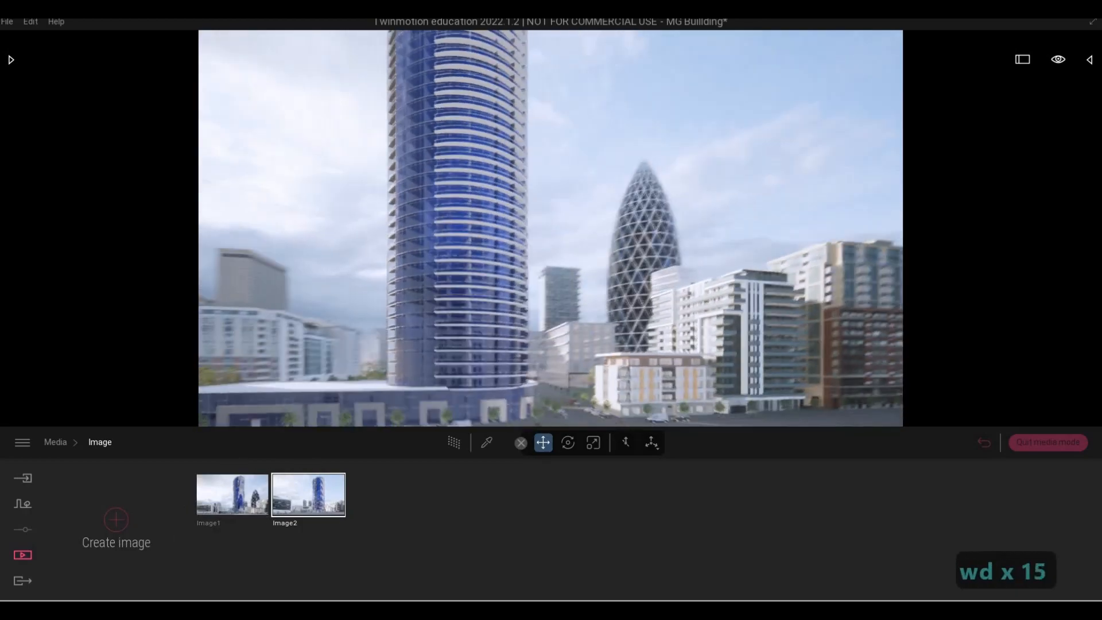
{"action": "key", "text": "w"}
{"action": "key", "text": "d"}
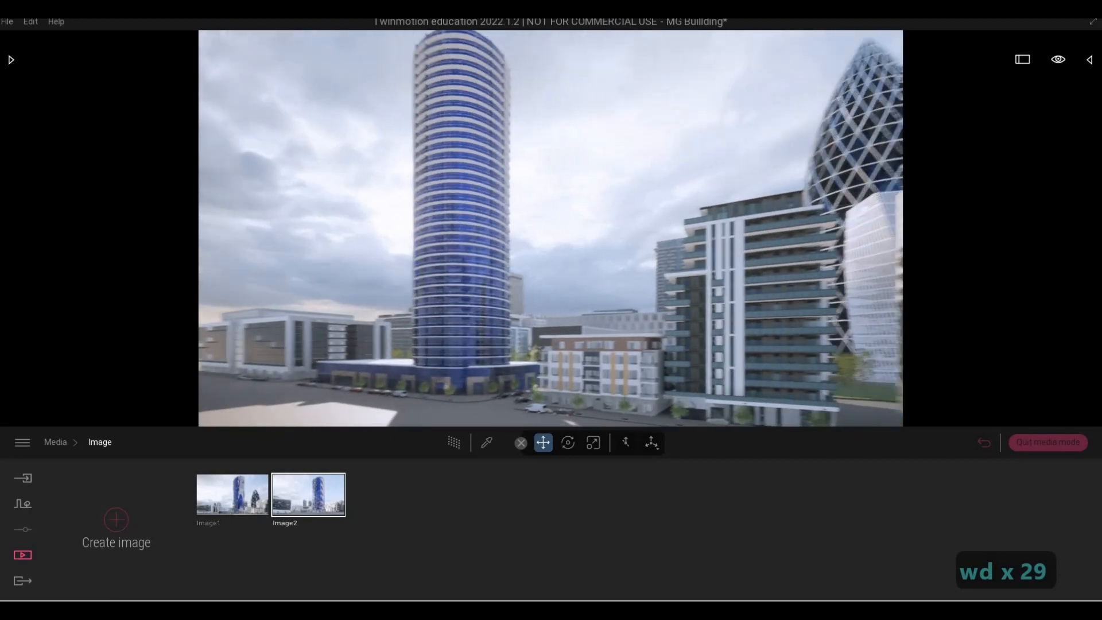
{"action": "key", "text": "a"}
{"action": "key", "text": "s"}
{"action": "key", "text": "a"}
{"action": "key", "text": "s"}
{"action": "key", "text": "w"}
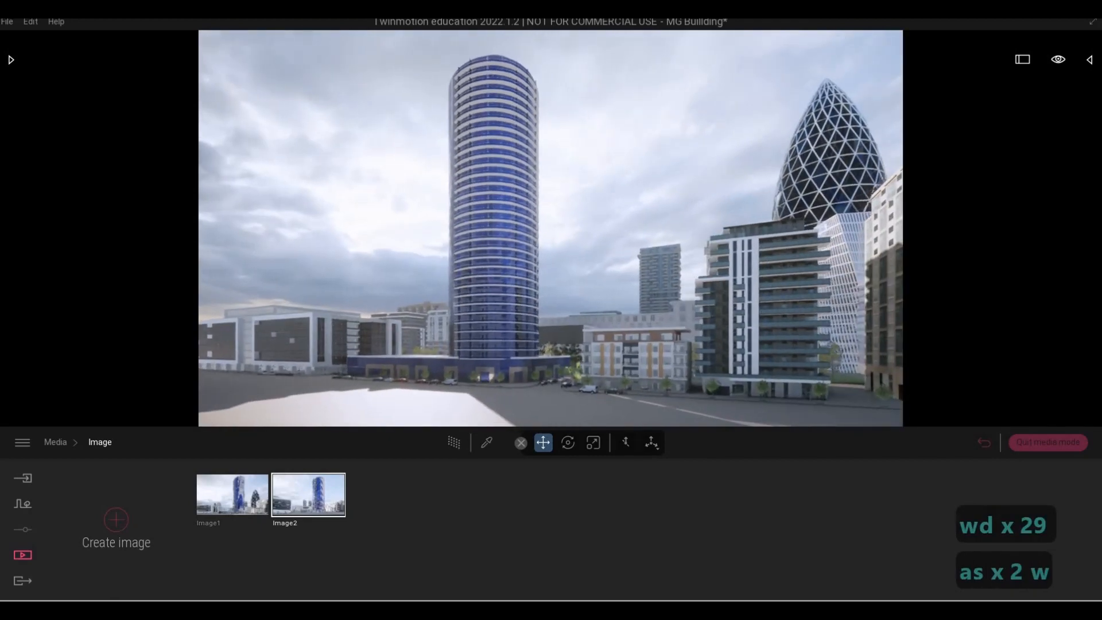
{"action": "key", "text": "a"}
{"action": "right_click_drag", "start_coordinate": [335, 377], "coordinate": [127, 344]}
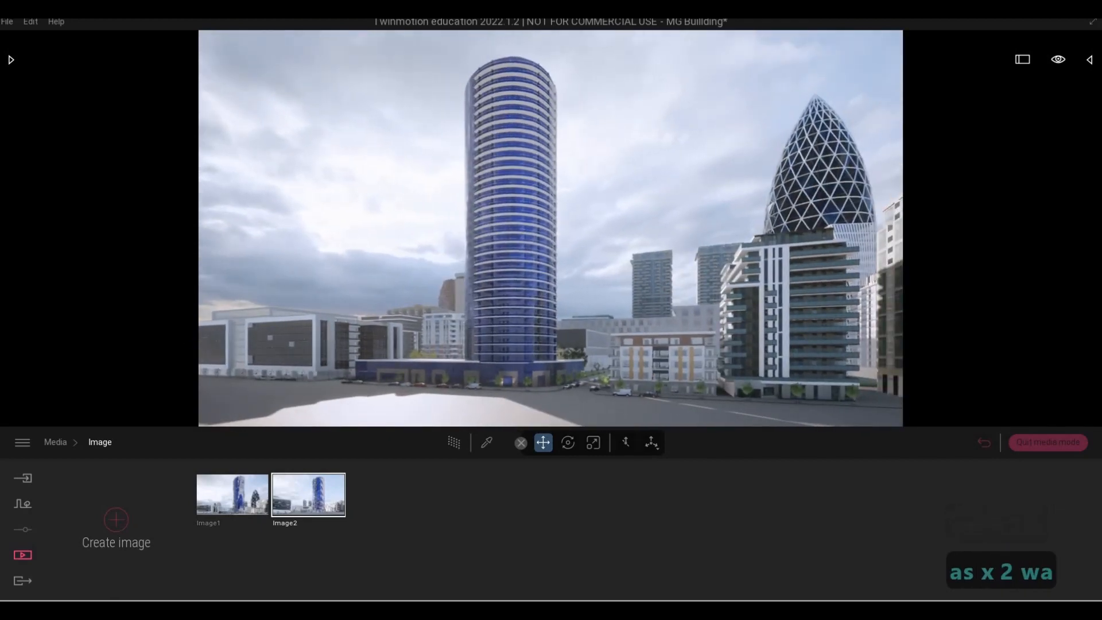
Step: Try closer and lower viewpoints of the blue tower, and pull back above ground until the whole tower is in frame
{"action": "key", "text": "w"}
{"action": "key", "text": "e"}
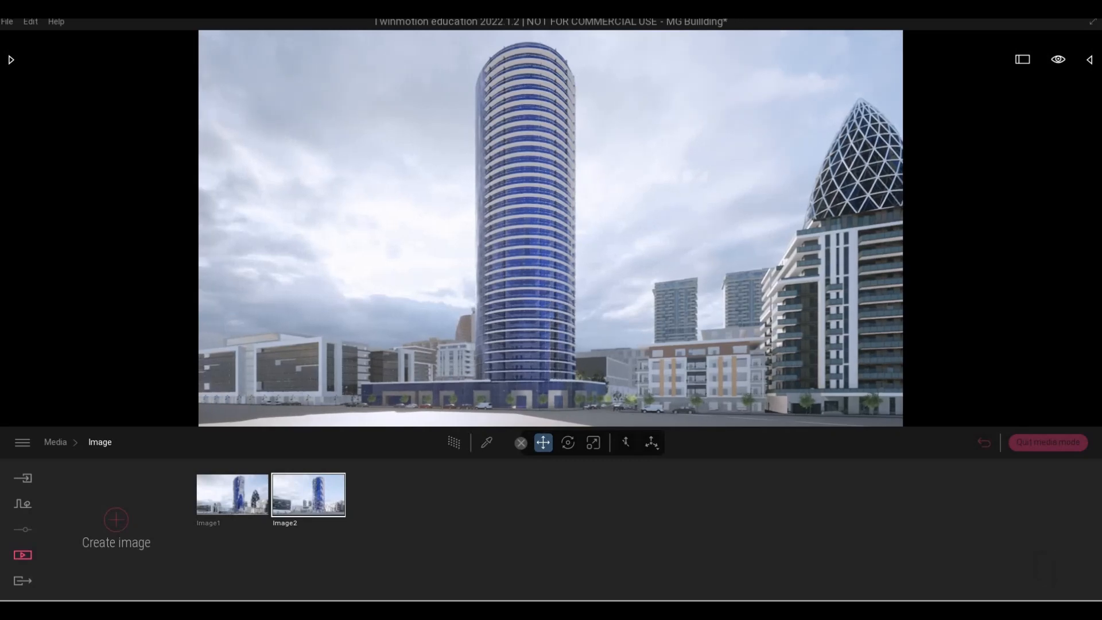
{"action": "key", "text": "w"}
{"action": "key", "text": "e"}
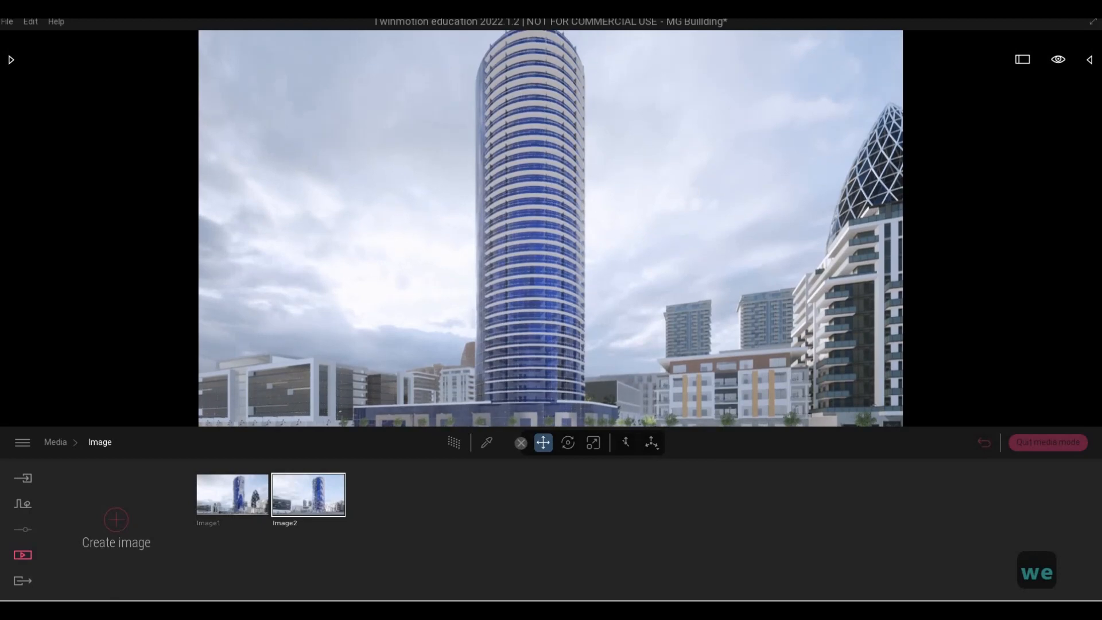
{"action": "key", "text": "s"}
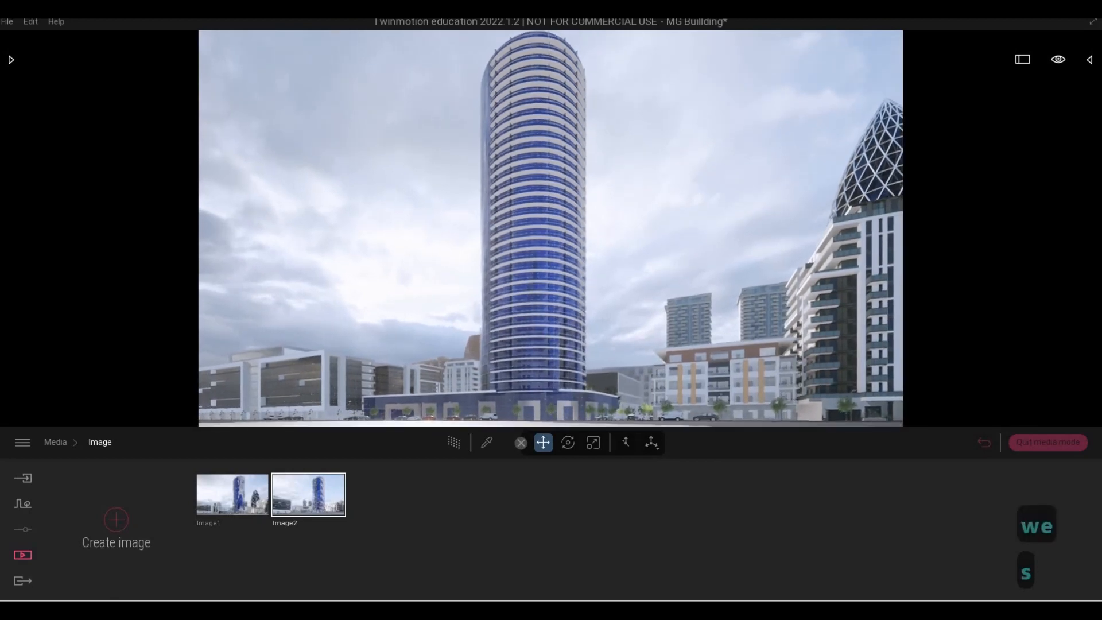
{"action": "key", "text": "s"}
{"action": "key", "text": "q"}
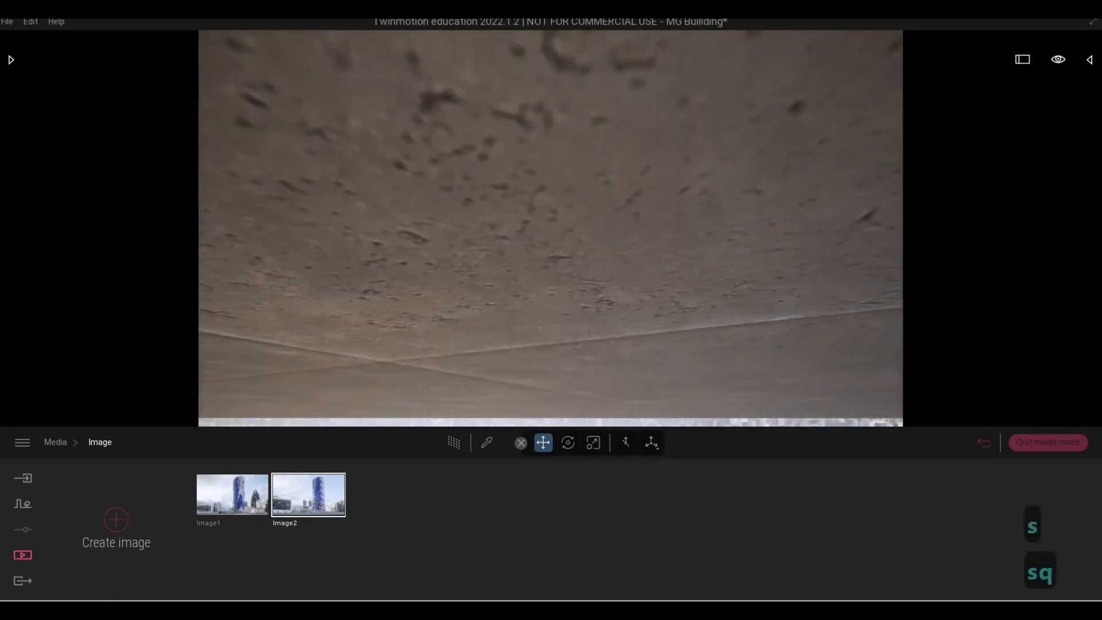
{"action": "key", "text": "e"}
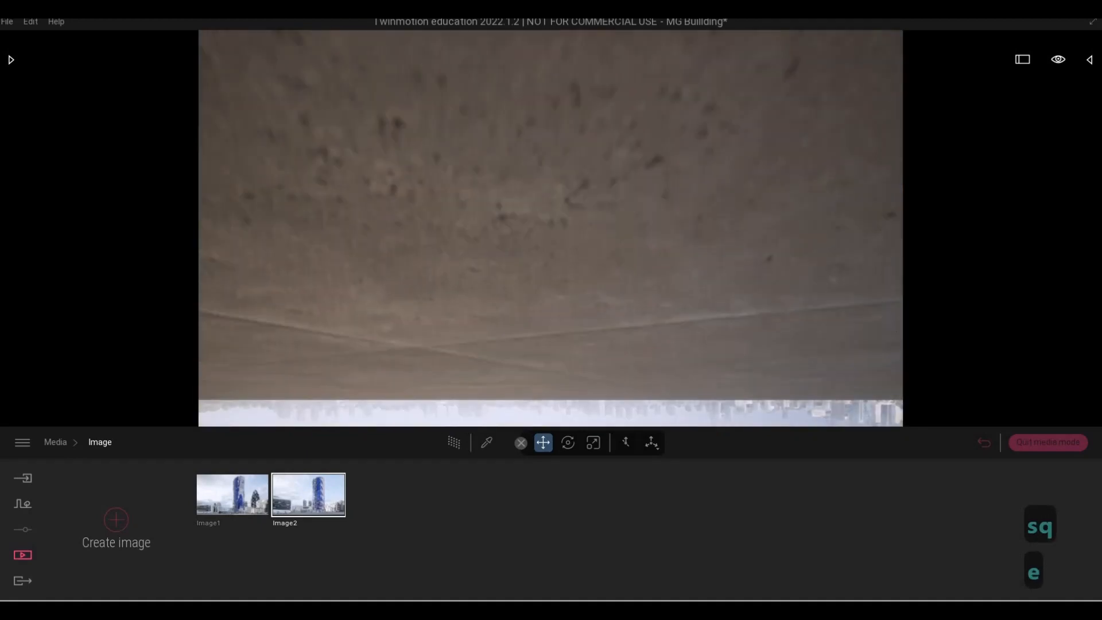
{"action": "key", "text": "q"}
{"action": "key", "text": "e"}
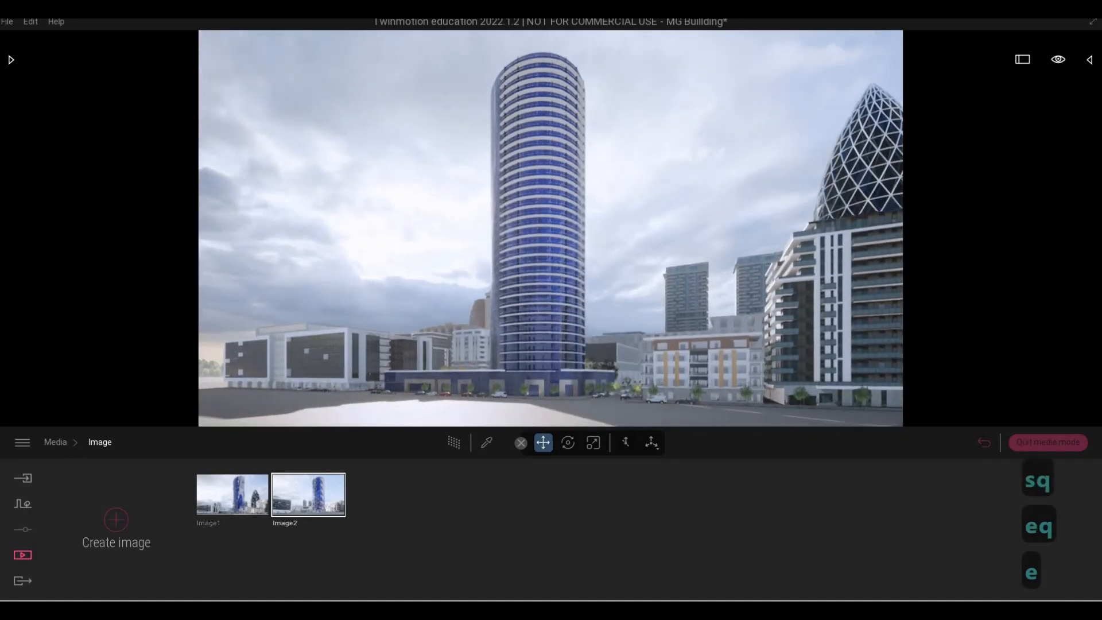
Step: Move closer and shift sideways so the blue tower stands between the office blocks and the lattice-glass tower
{"action": "key", "text": "2"}
{"action": "key", "text": "d"}
{"action": "key", "text": "w"}
{"action": "key", "text": "w"}
{"action": "key", "text": "w"}
{"action": "key", "text": "w"}
{"action": "key", "text": "w"}
{"action": "key", "text": "w"}
{"action": "key", "text": "w"}
{"action": "key", "text": "w"}
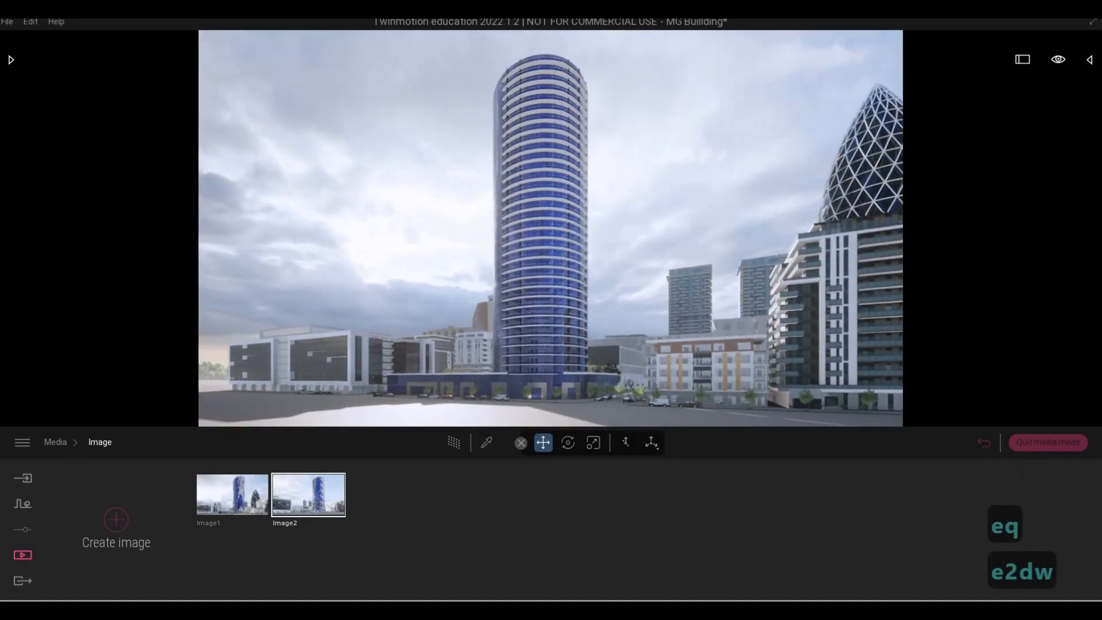
{"action": "key", "text": "w"}
{"action": "key", "text": "w"}
{"action": "key", "text": "e"}
{"action": "key", "text": "e"}
{"action": "key", "text": "e"}
{"action": "key", "text": "a"}
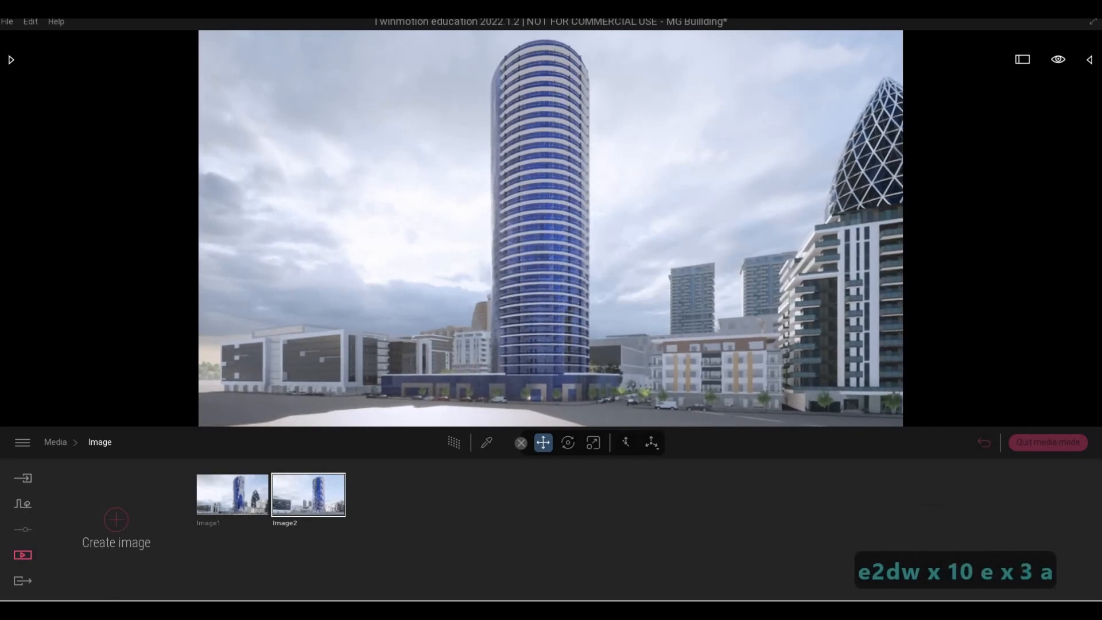
{"action": "key", "text": "a"}
{"action": "key", "text": "a"}
{"action": "key", "text": "a"}
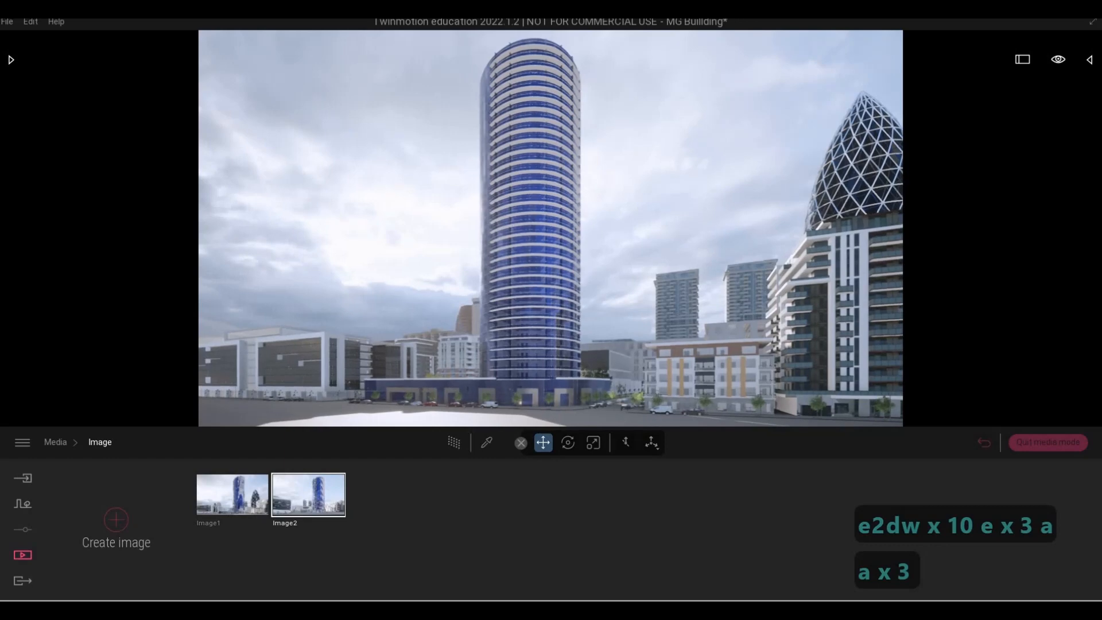
Step: Fine-tune the camera height down to street level with the tower's top in frame, and save the view as a third still image
{"action": "key", "text": "a"}
{"action": "key", "text": "e"}
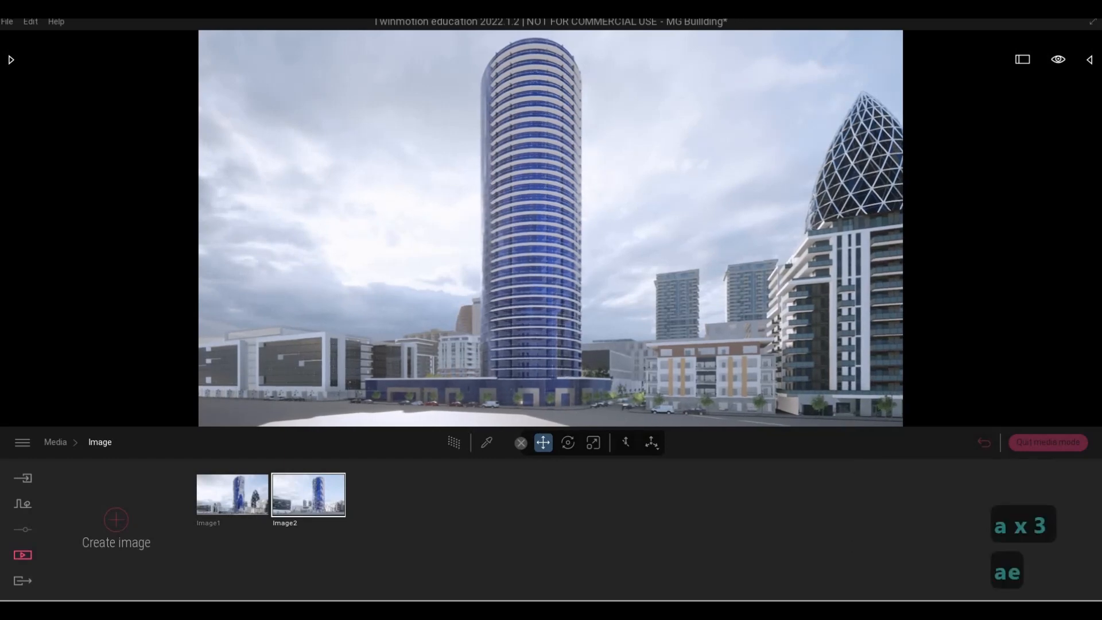
{"action": "key", "text": "e"}
{"action": "key", "text": "a"}
{"action": "key", "text": "e"}
{"action": "key", "text": "a"}
{"action": "key", "text": "e"}
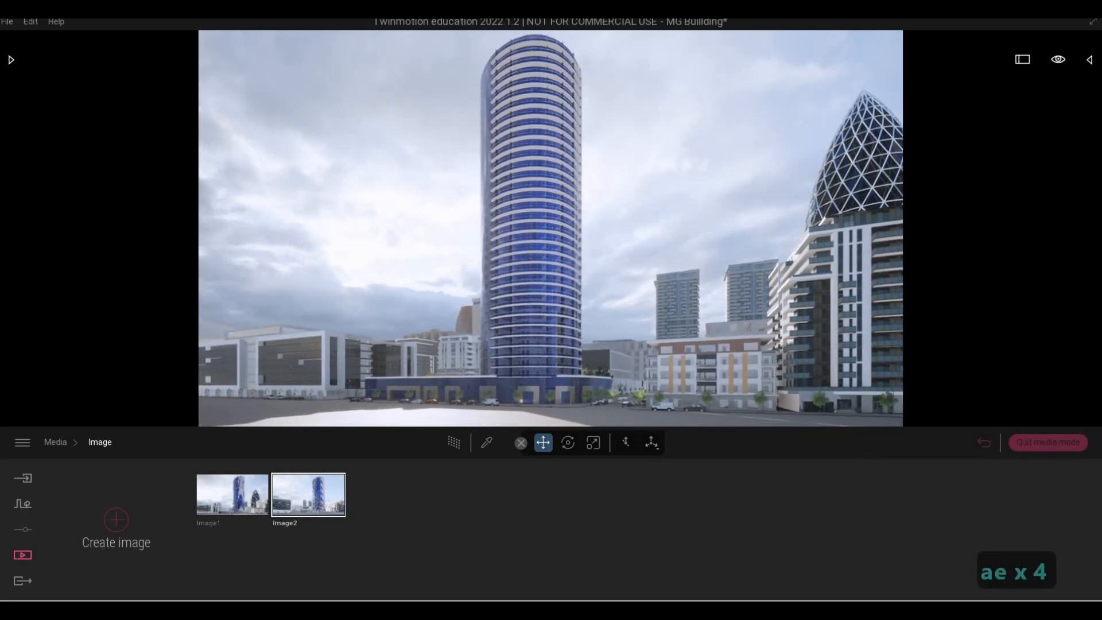
{"action": "key", "text": "e"}
{"action": "key", "text": "e"}
{"action": "key", "text": "e"}
{"action": "key", "text": "e"}
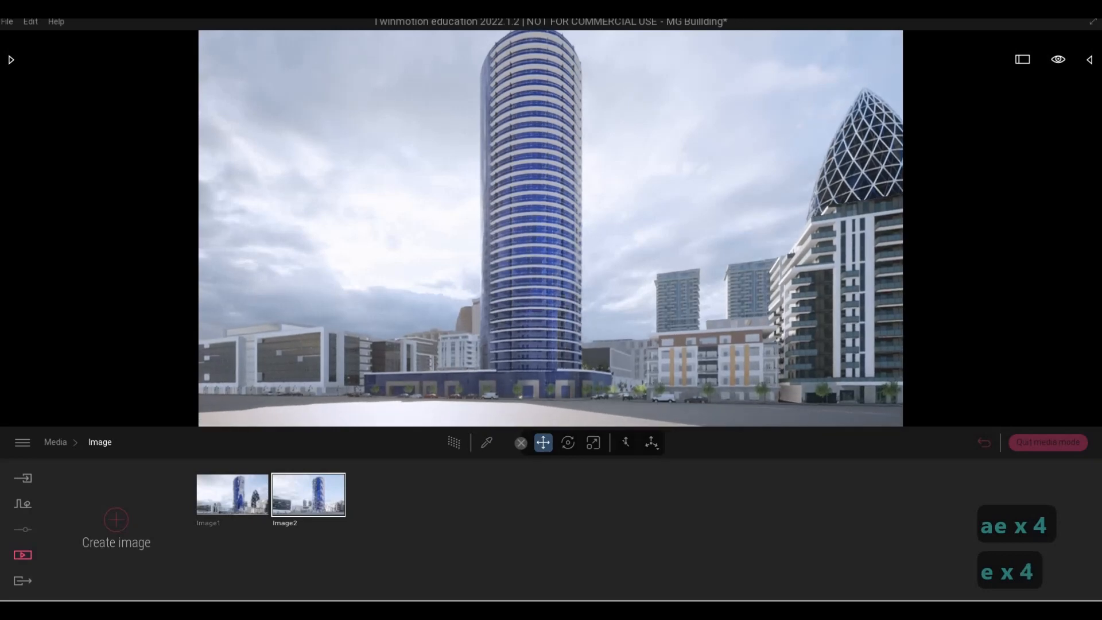
{"action": "key", "text": "e"}
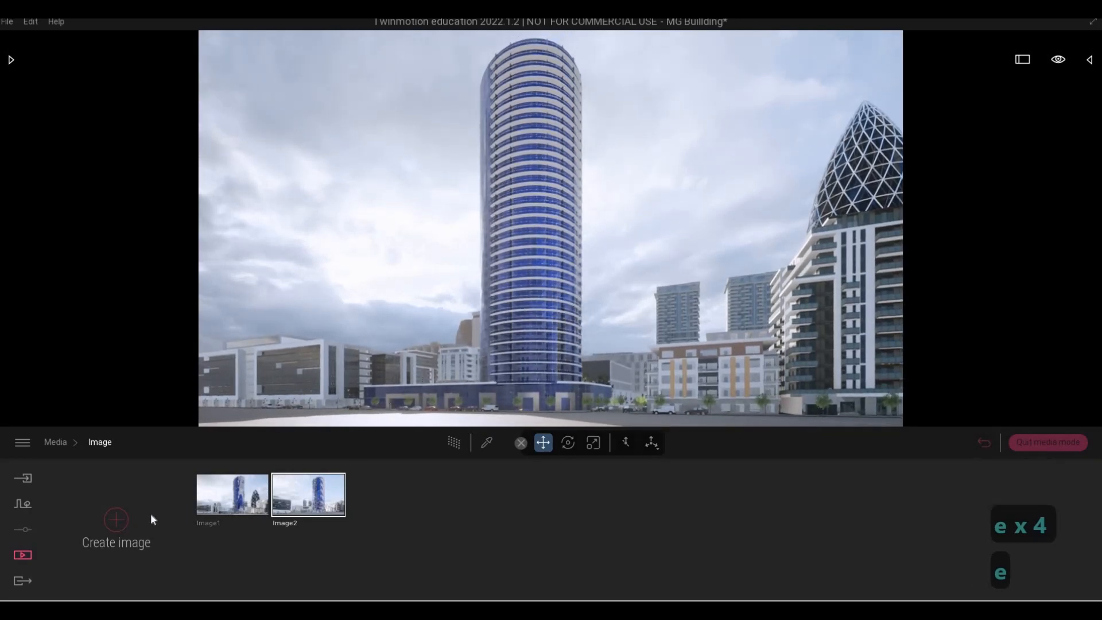
{"action": "left_click", "coordinate": [117, 519]}
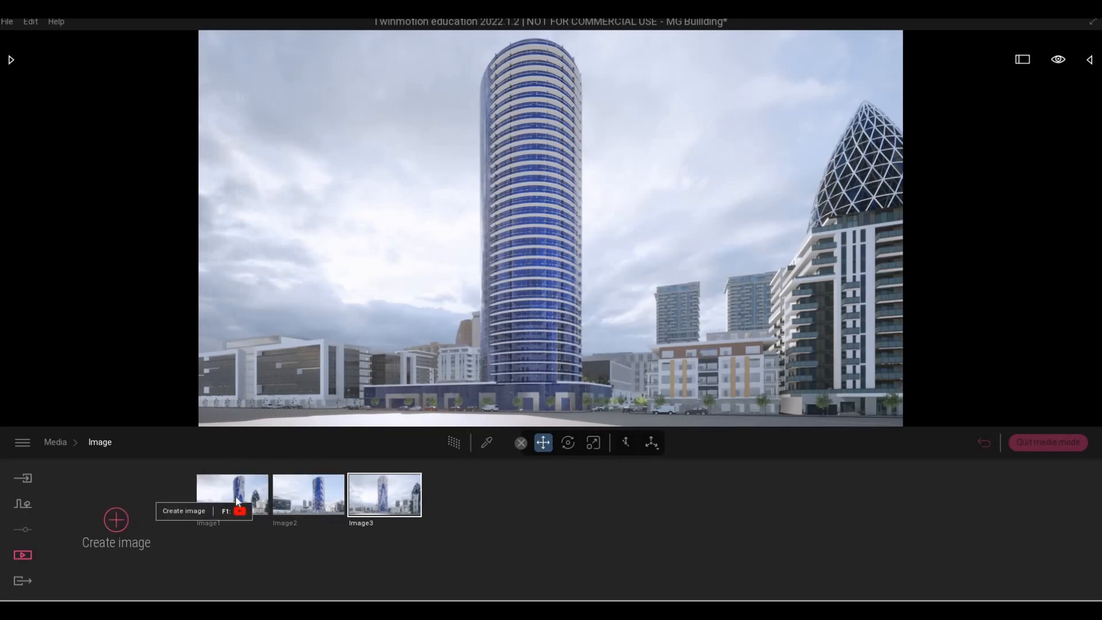
Step: Duplicate the first saved image, and select the copy
{"action": "mouse_move", "coordinate": [225, 474]}
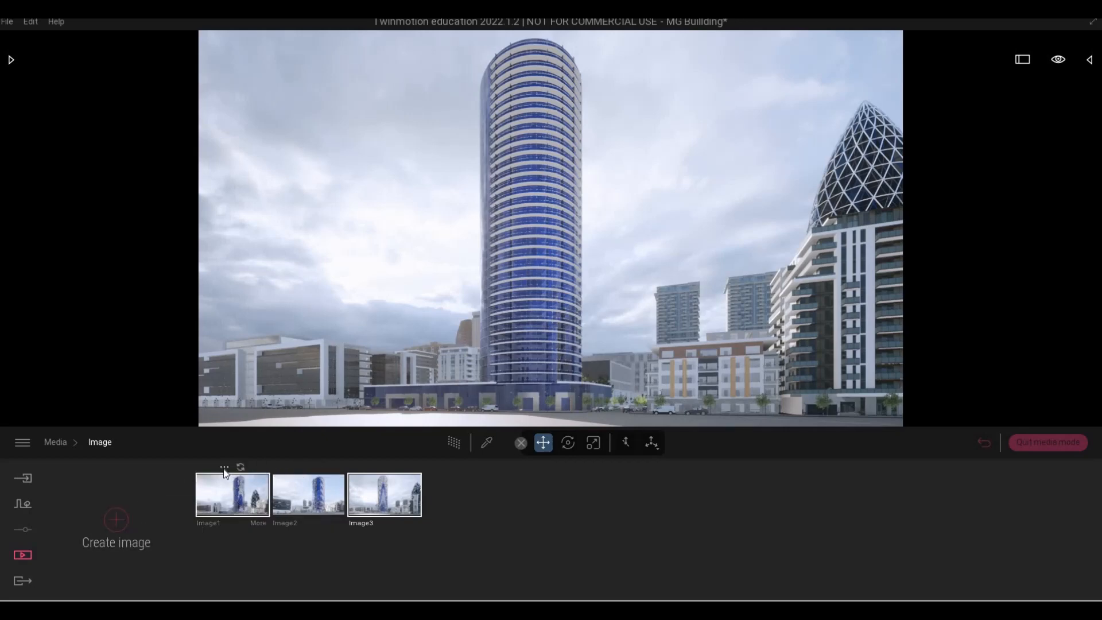
{"action": "left_click", "coordinate": [224, 467]}
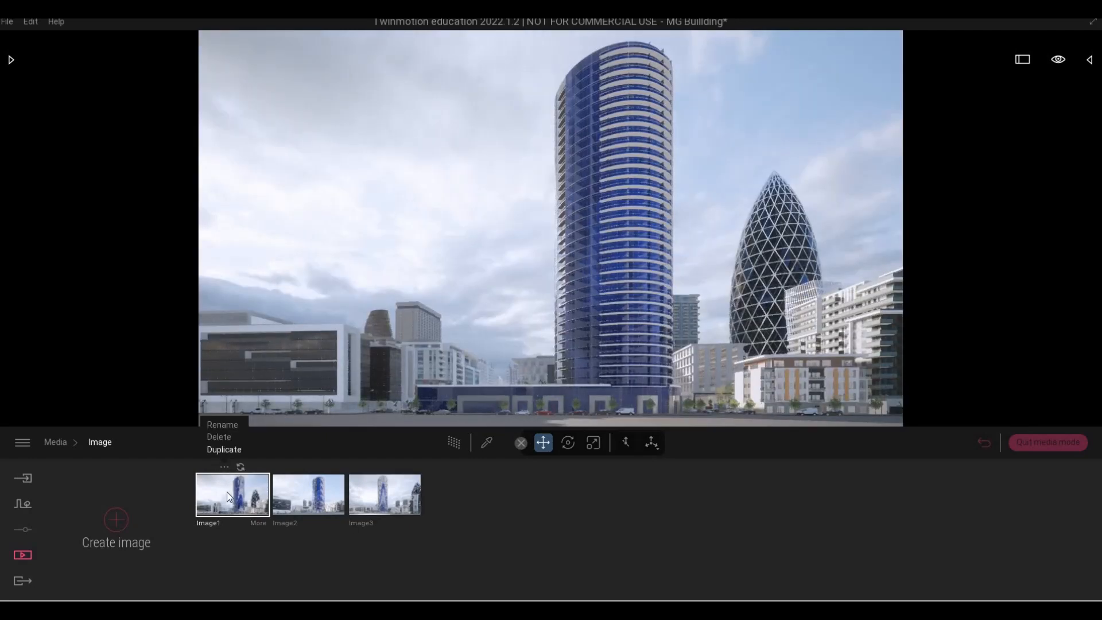
{"action": "left_click", "coordinate": [313, 495]}
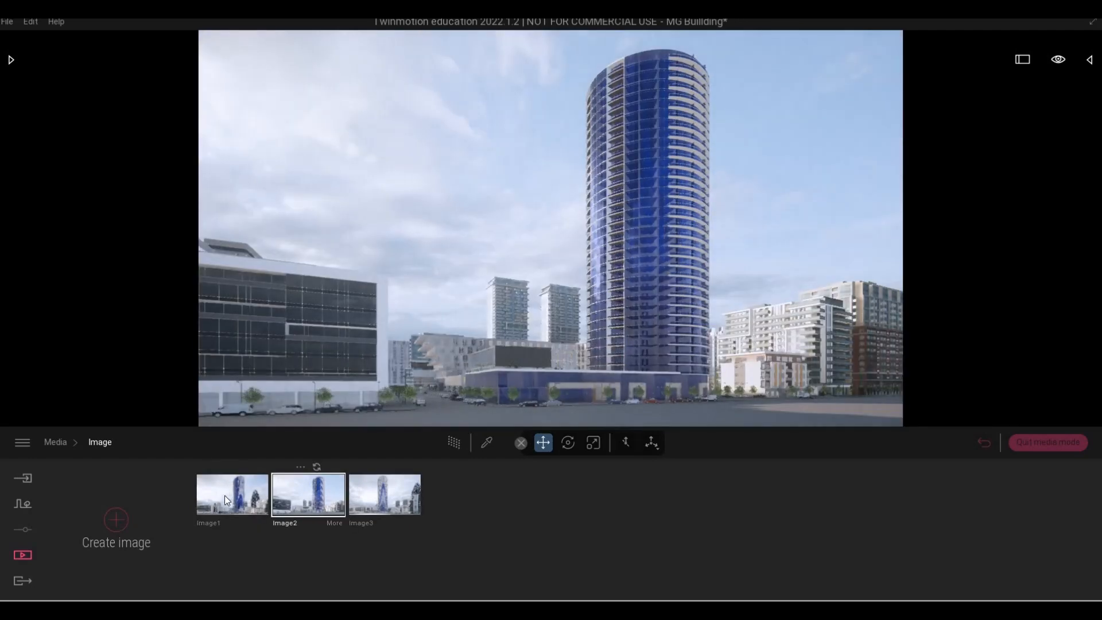
{"action": "left_click", "coordinate": [224, 494]}
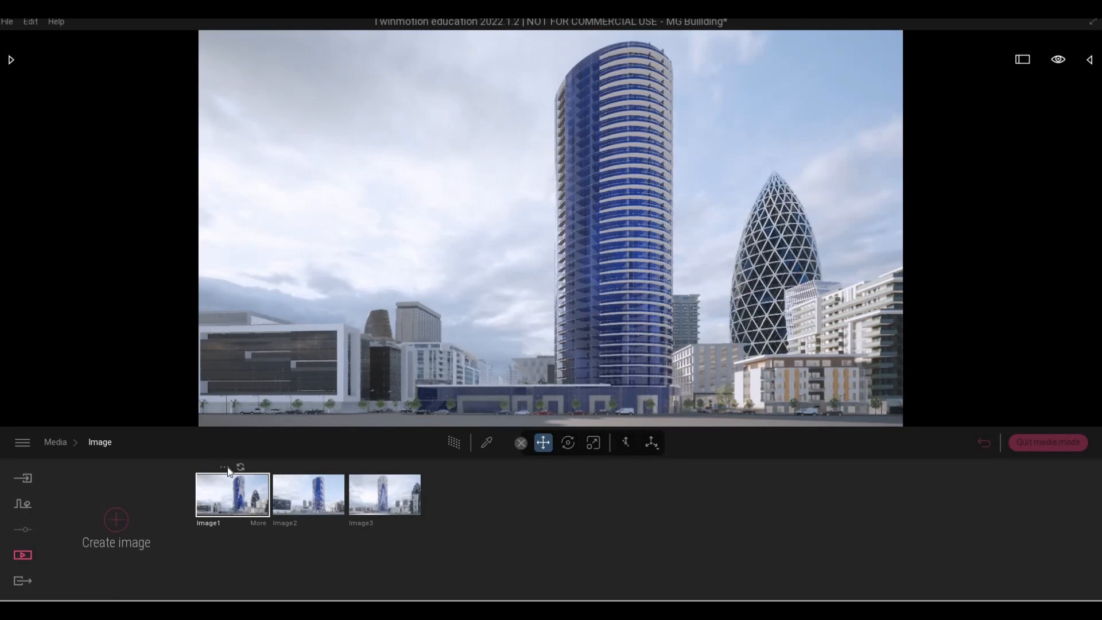
{"action": "mouse_move", "coordinate": [227, 471]}
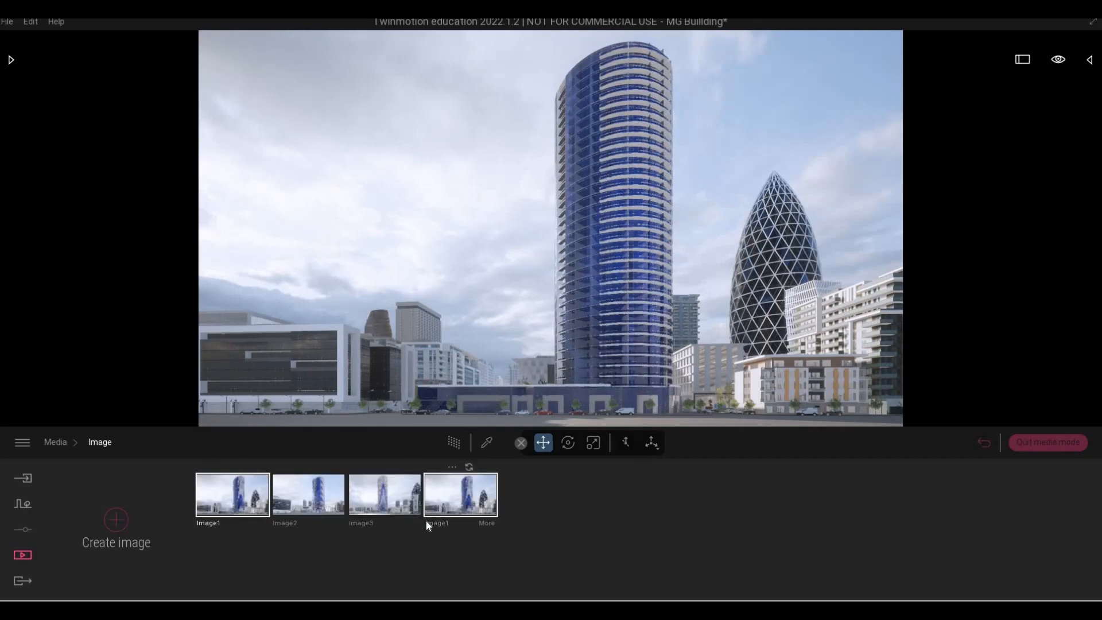
{"action": "left_click", "coordinate": [475, 497]}
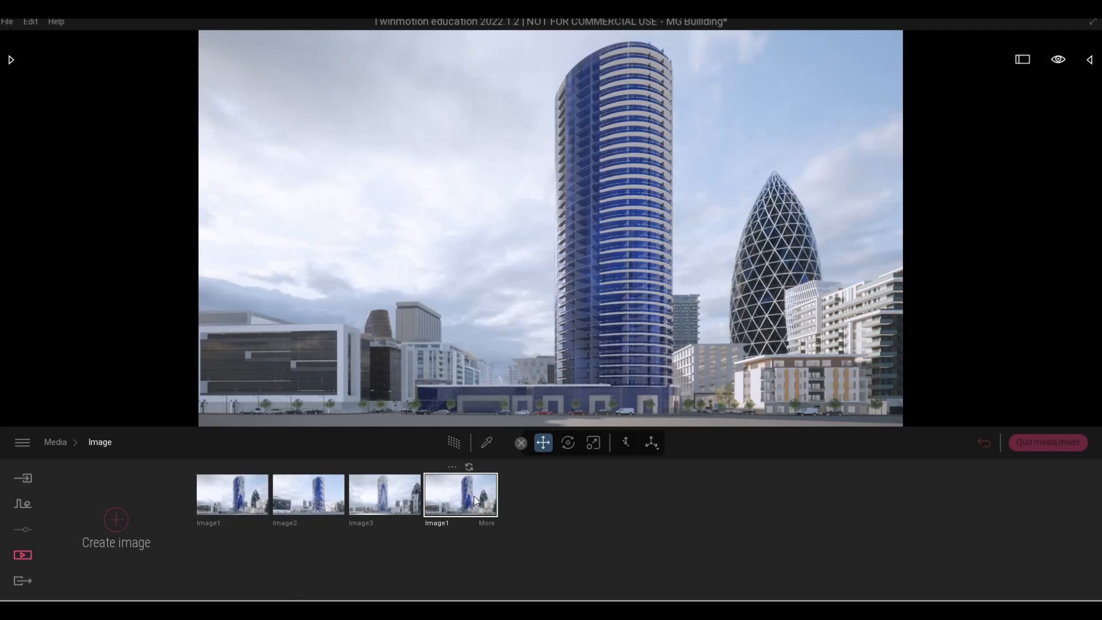
Step: Give the duplicated image a snowy look with a midwinter season and fully cloudy weather, and return to the image list
{"action": "left_click", "coordinate": [493, 524]}
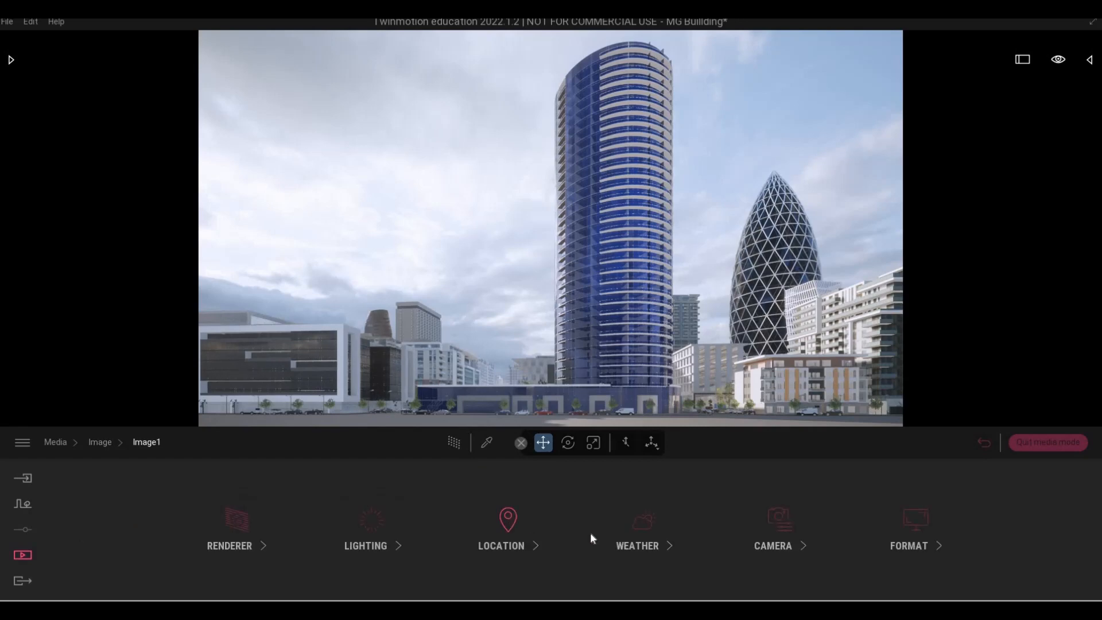
{"action": "left_click", "coordinate": [649, 527]}
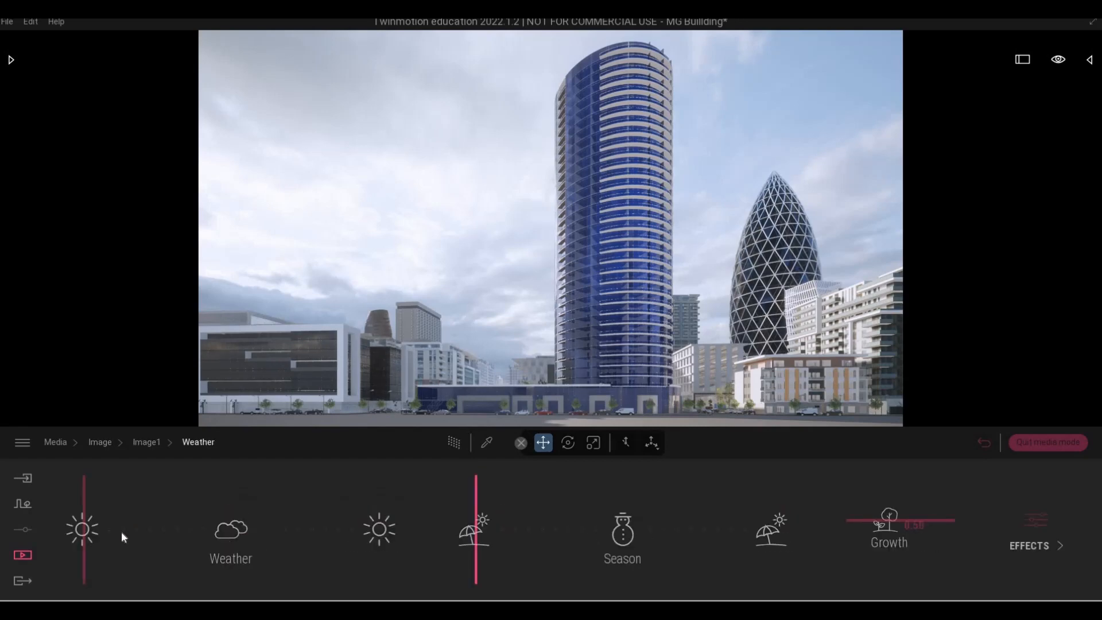
{"action": "left_click_drag", "start_coordinate": [162, 512], "coordinate": [178, 512]}
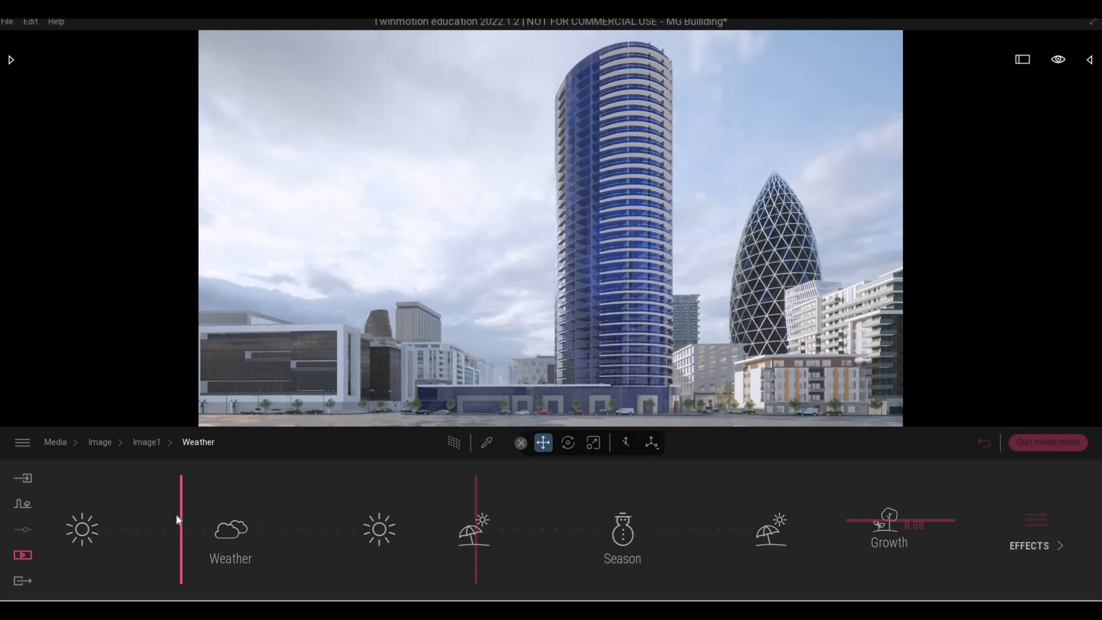
{"action": "left_click_drag", "start_coordinate": [175, 515], "coordinate": [157, 511]}
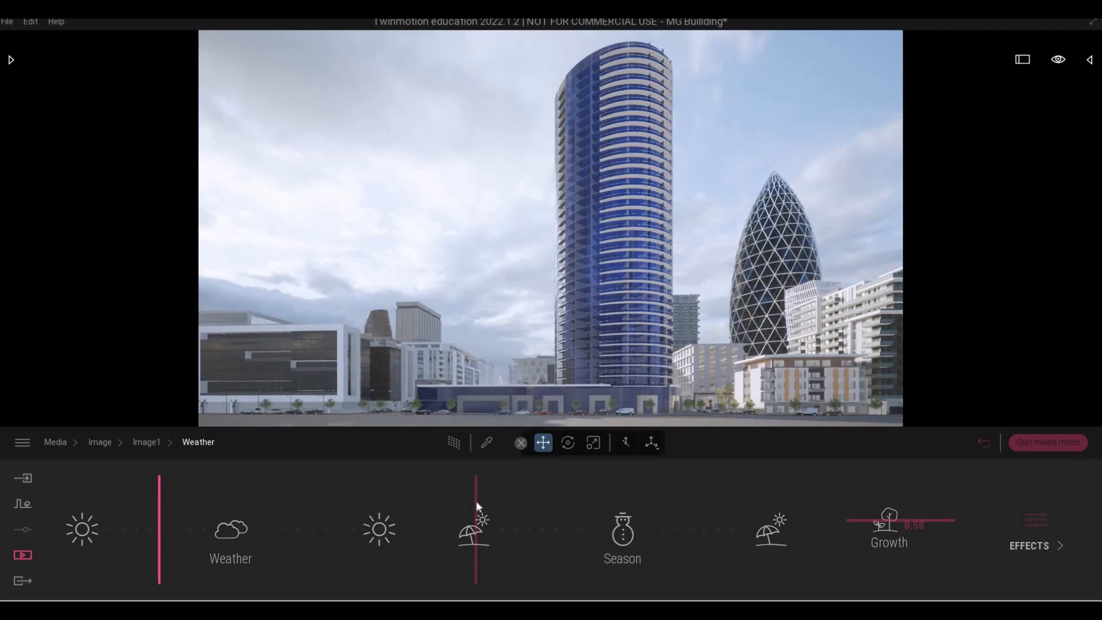
{"action": "left_click_drag", "start_coordinate": [477, 494], "coordinate": [627, 497]}
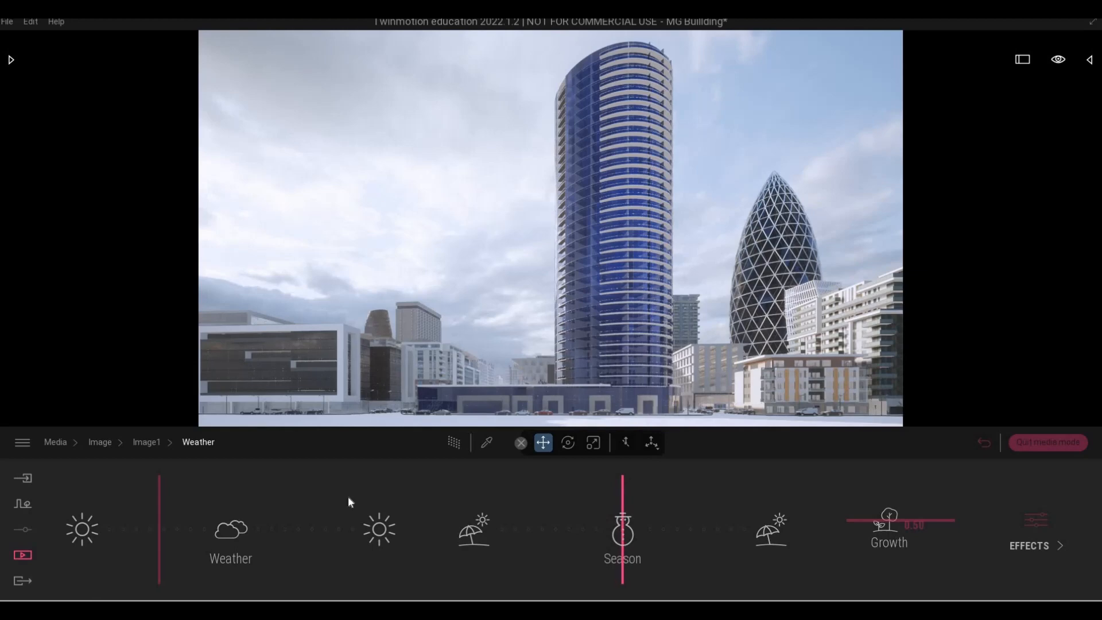
{"action": "left_click", "coordinate": [239, 505]}
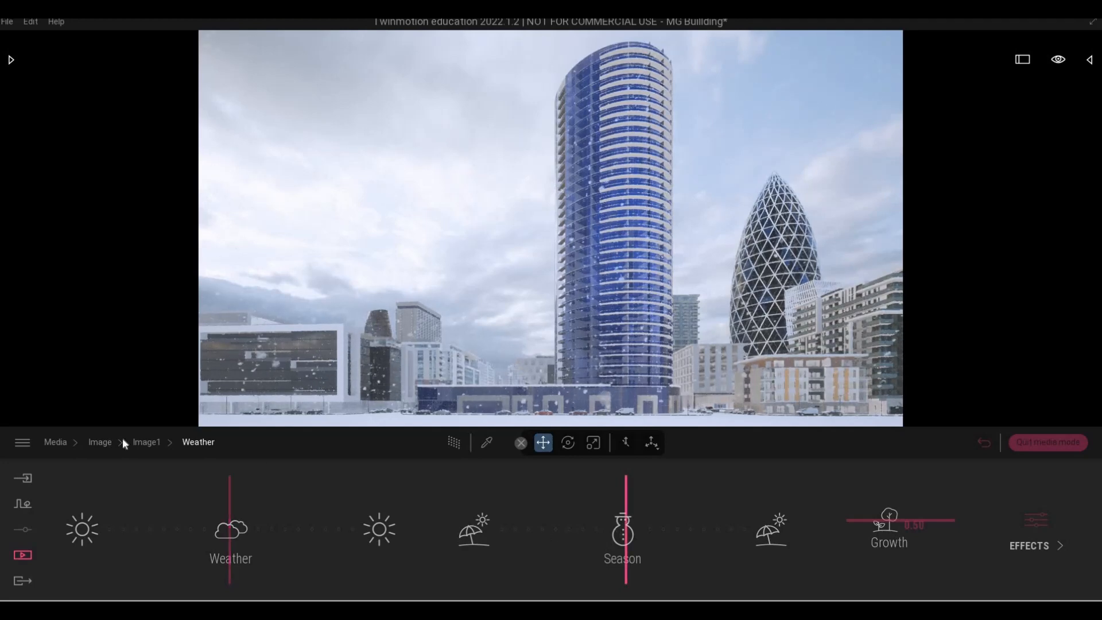
{"action": "left_click", "coordinate": [140, 442]}
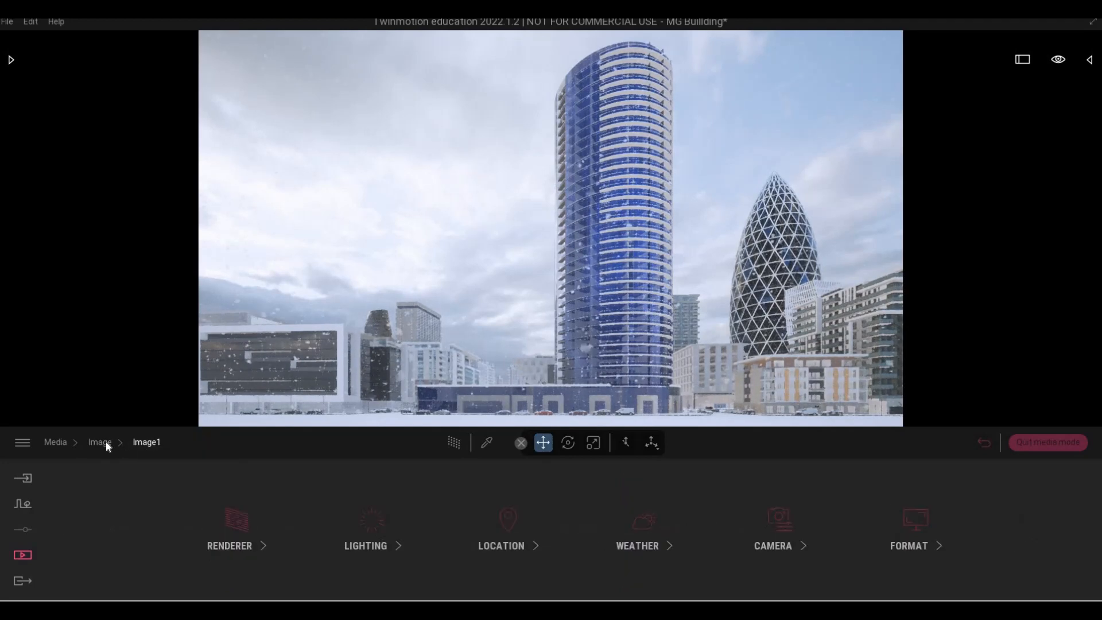
{"action": "left_click", "coordinate": [102, 442]}
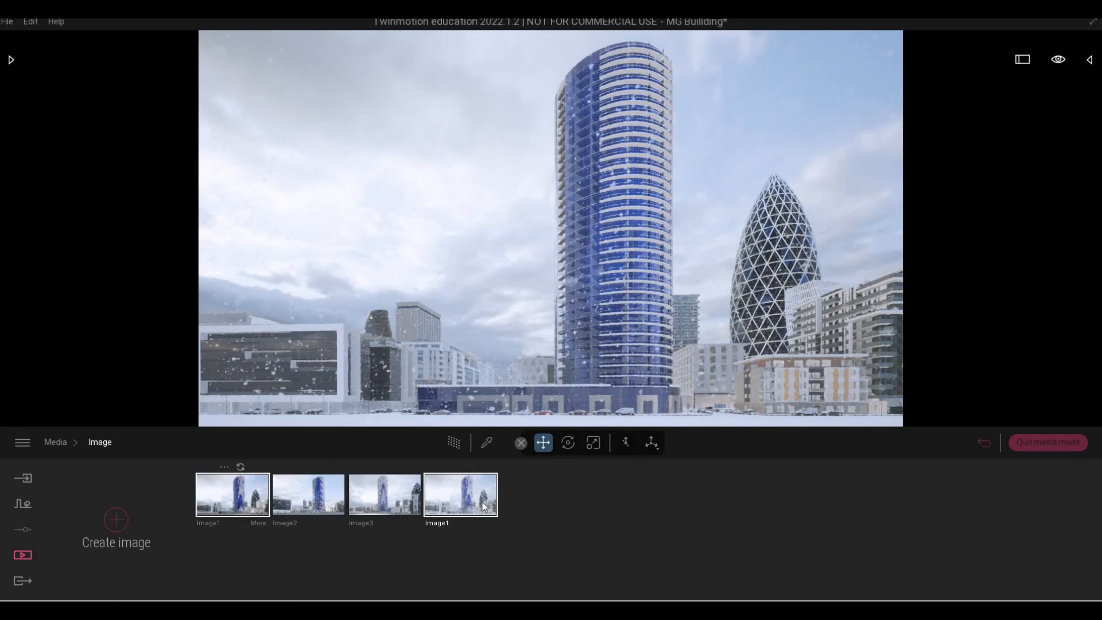
Step: Undo the weather and season changes on the duplicated image, and delete the duplicate
{"action": "key", "text": "Escape"}
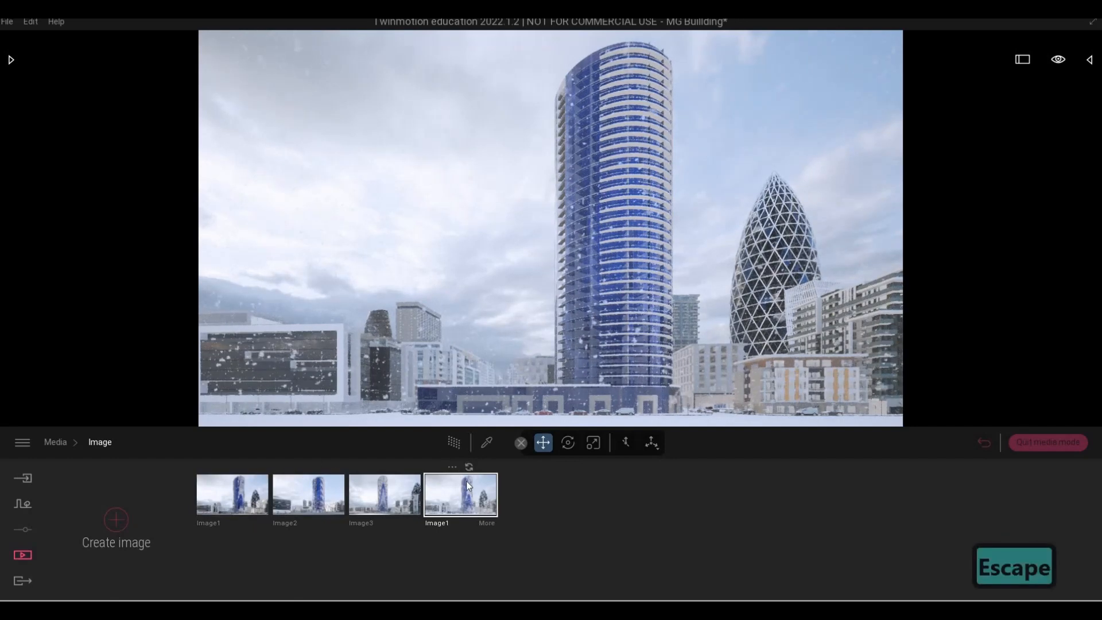
{"action": "key", "text": "ctrl+z"}
{"action": "key", "text": "ctrl+z"}
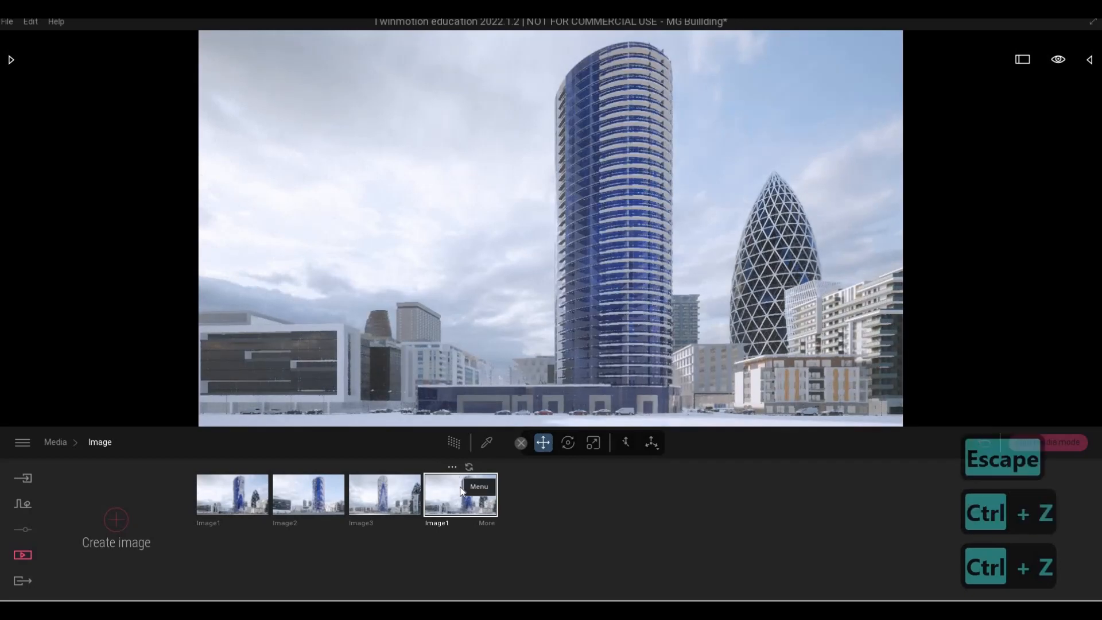
{"action": "key", "text": "ctrl+z"}
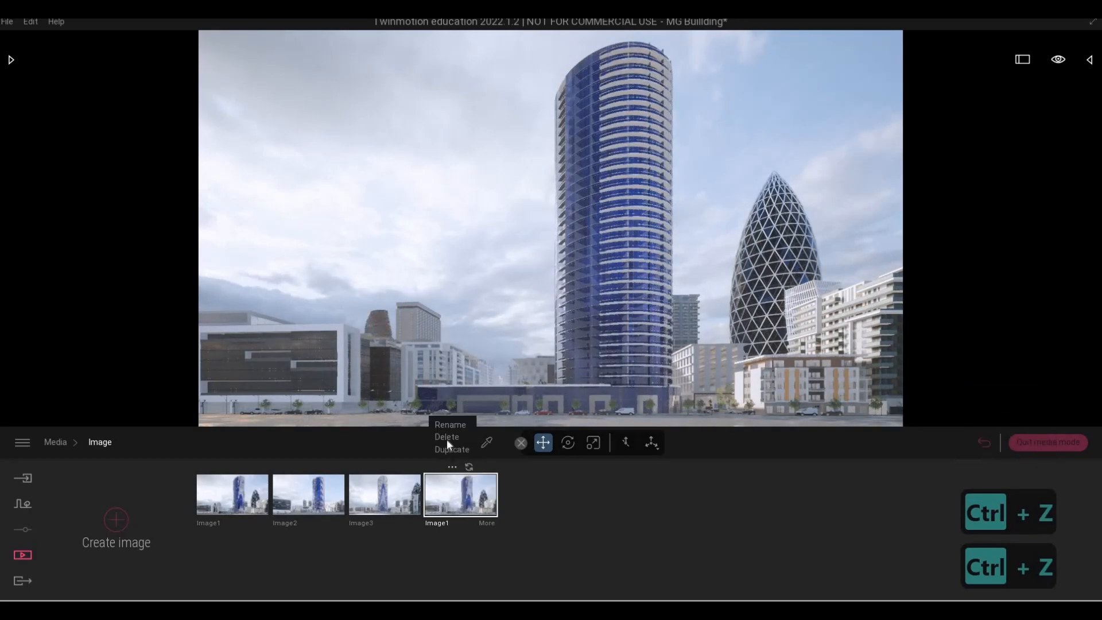
{"action": "left_click", "coordinate": [446, 437]}
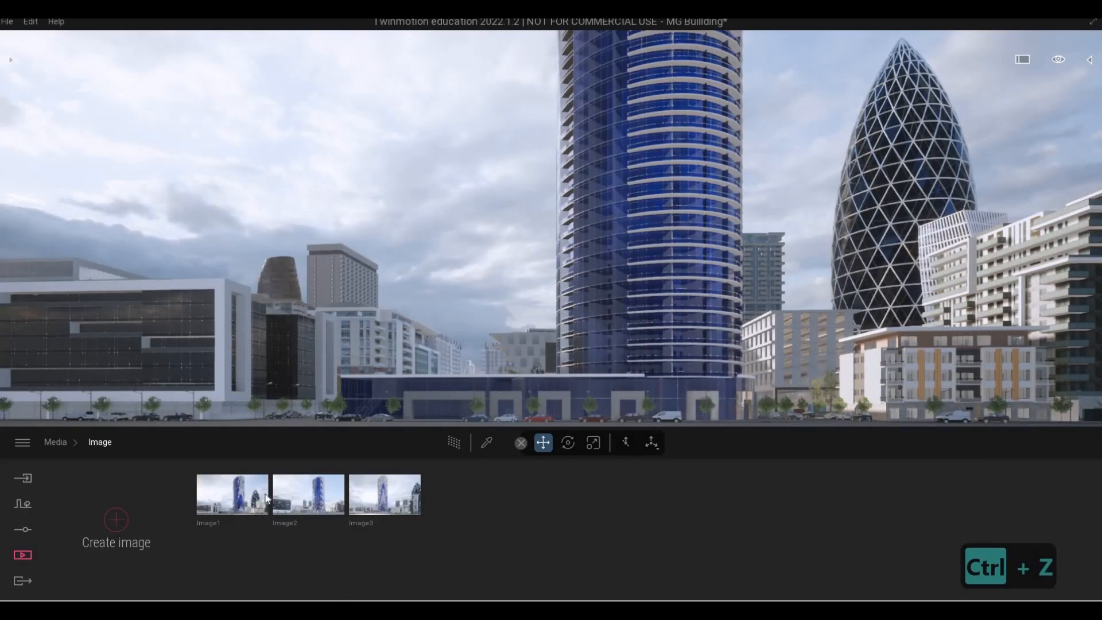
Step: Recall the second and third saved images, and move the camera forward from the third view, adjusting its height near street level
{"action": "left_click", "coordinate": [328, 492]}
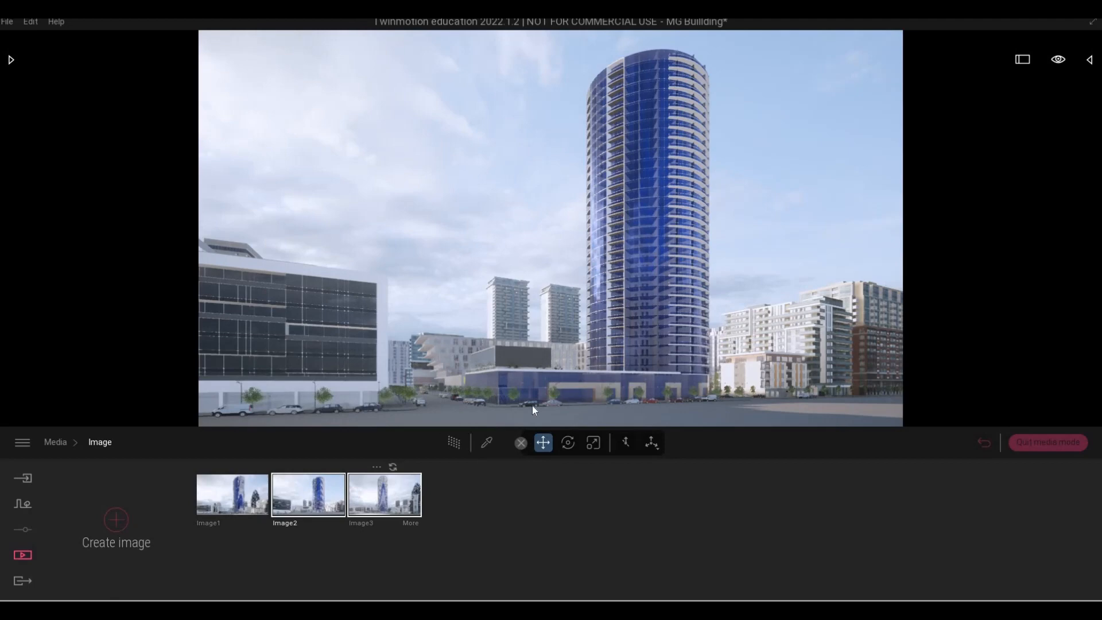
{"action": "left_click", "coordinate": [385, 493]}
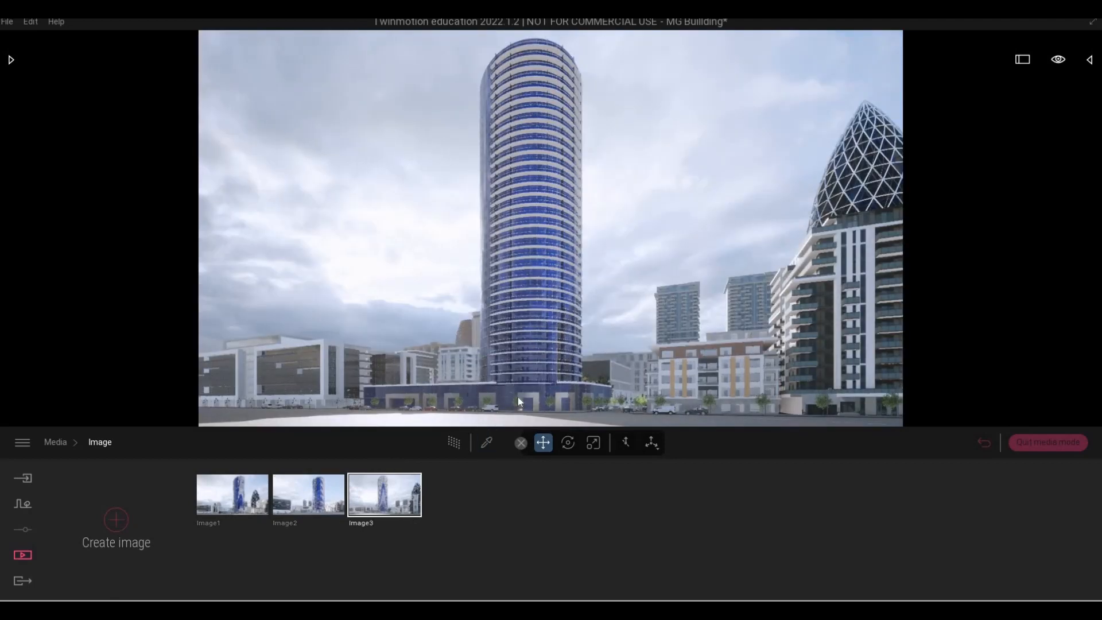
{"action": "key", "text": "w"}
{"action": "key", "text": "w"}
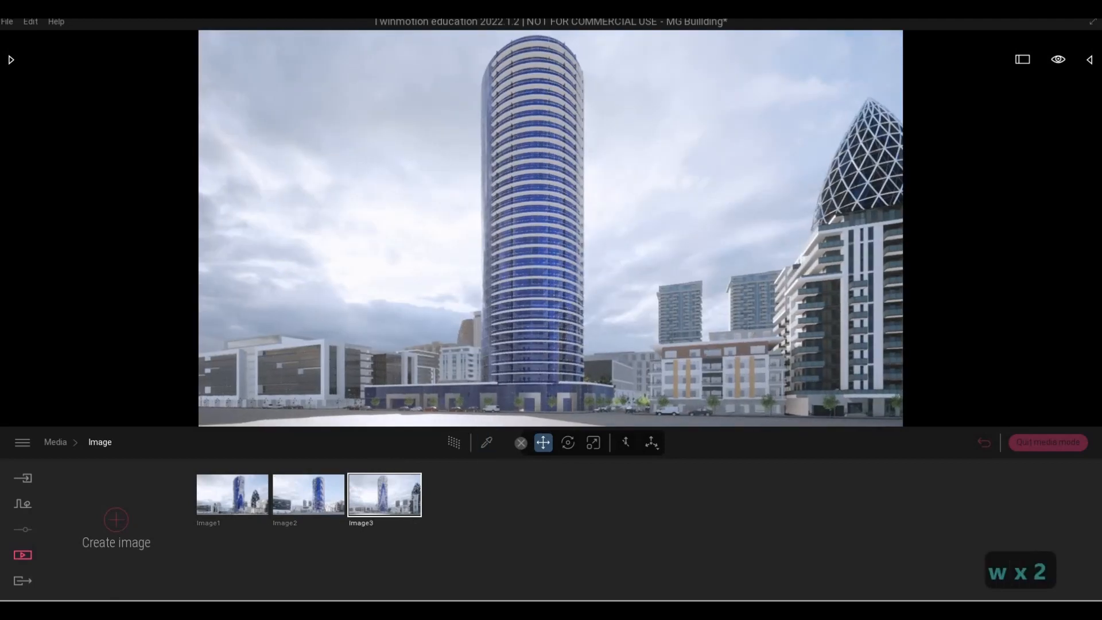
{"action": "key", "text": "e"}
{"action": "key", "text": "e"}
{"action": "key", "text": "e"}
{"action": "key", "text": "e"}
{"action": "key", "text": "e"}
{"action": "key", "text": "e"}
{"action": "key", "text": "e"}
{"action": "key", "text": "e"}
{"action": "key", "text": "e"}
{"action": "key", "text": "e"}
{"action": "key", "text": "e"}
{"action": "key", "text": "e"}
{"action": "key", "text": "e"}
{"action": "key", "text": "e"}
{"action": "key", "text": "e"}
{"action": "key", "text": "e"}
{"action": "key", "text": "e"}
{"action": "key", "text": "e"}
{"action": "key", "text": "e"}
{"action": "key", "text": "e"}
{"action": "key", "text": "e"}
{"action": "key", "text": "3"}
{"action": "key", "text": "w"}
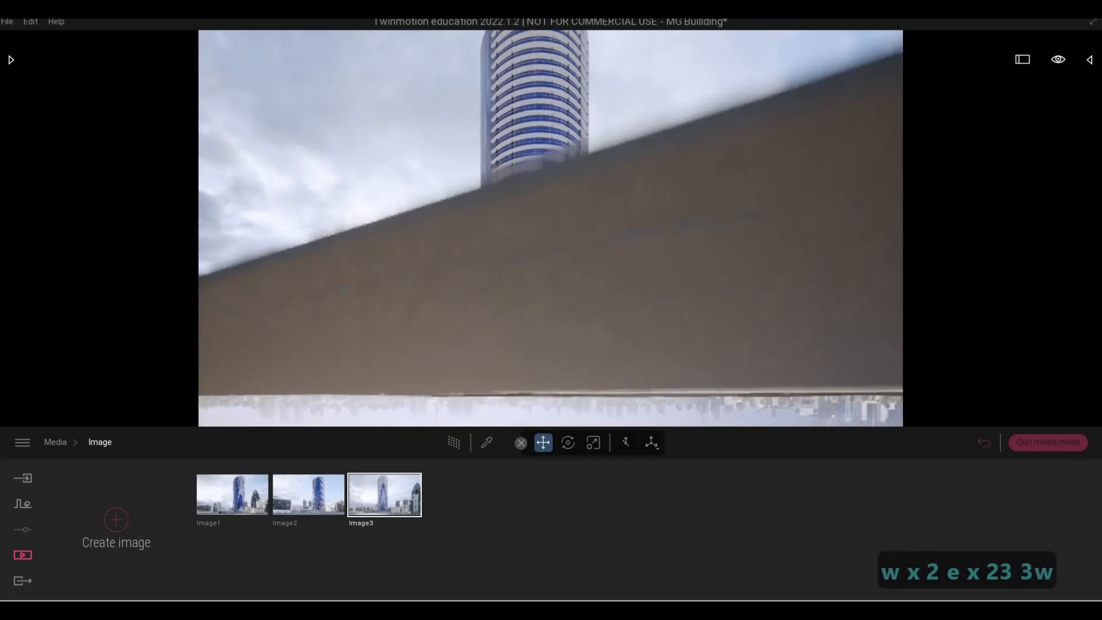
{"action": "key", "text": "q"}
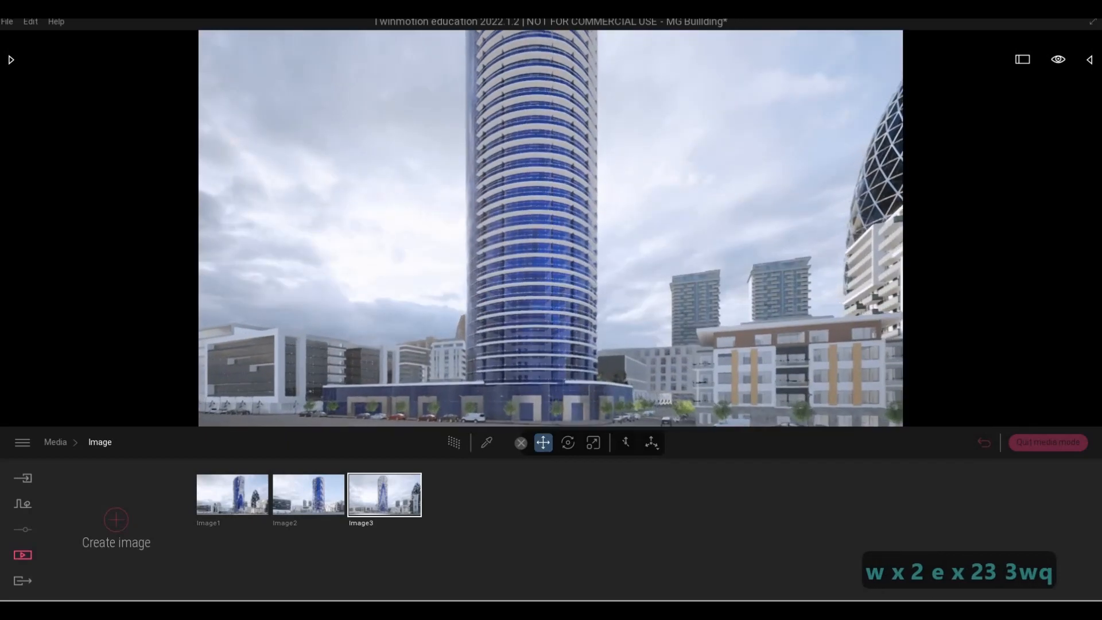
Step: Bring the camera closer to the blue tower's base, keeping it above the road in front of the podium
{"action": "key", "text": "e"}
{"action": "key", "text": "e"}
{"action": "key", "text": "e"}
{"action": "key", "text": "w"}
{"action": "key", "text": "q"}
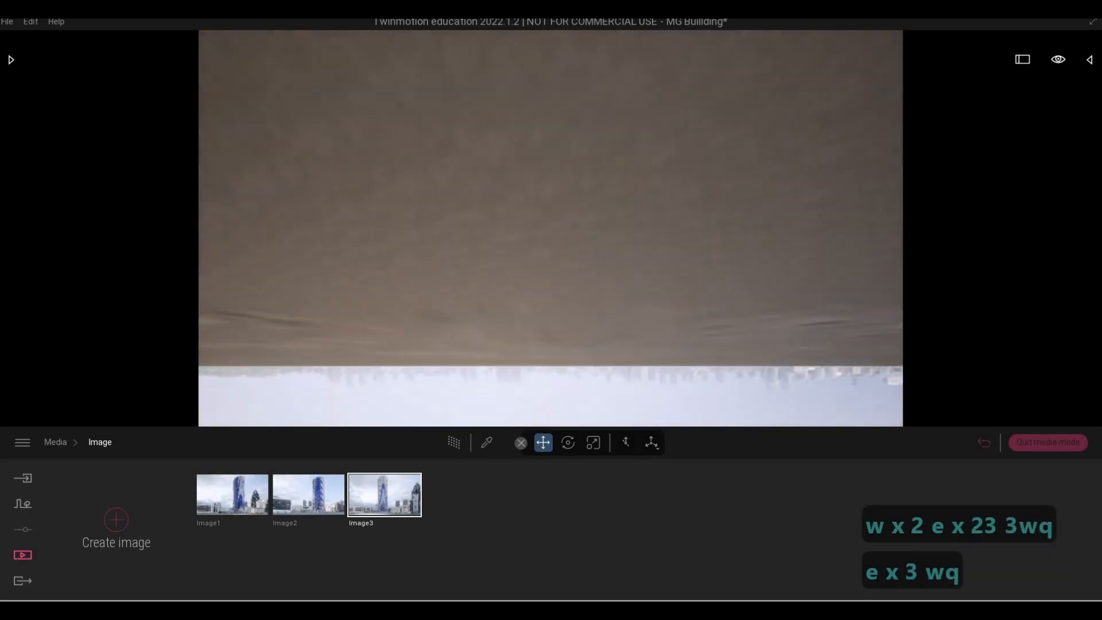
{"action": "key", "text": "w"}
{"action": "key", "text": "w"}
{"action": "key", "text": "d"}
{"action": "key", "text": "w"}
{"action": "key", "text": "d"}
{"action": "key", "text": "s"}
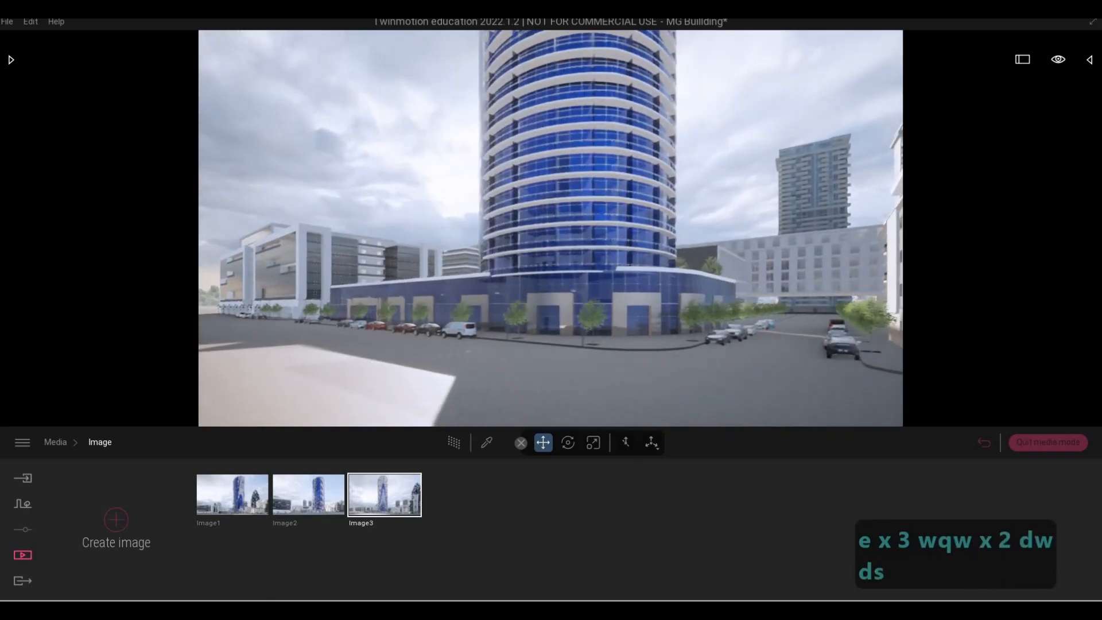
Step: Shift the camera sideways and back to center the tower's lower floors and podium in the frame
{"action": "key", "text": "d"}
{"action": "key", "text": "w"}
{"action": "key", "text": "w"}
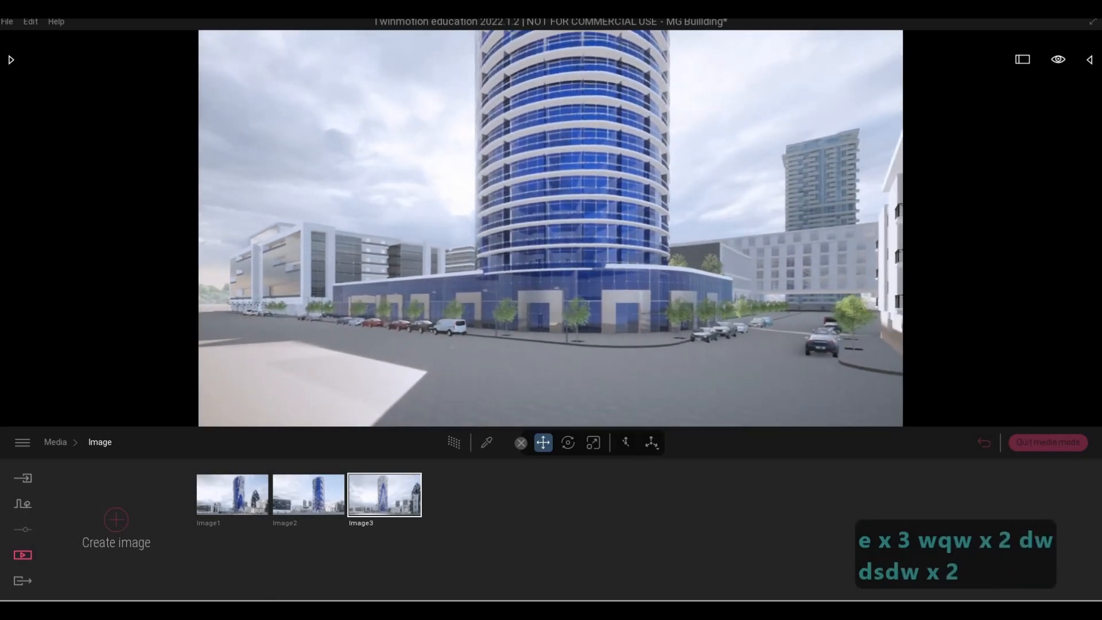
{"action": "key", "text": "a"}
{"action": "key", "text": "a"}
{"action": "key", "text": "s"}
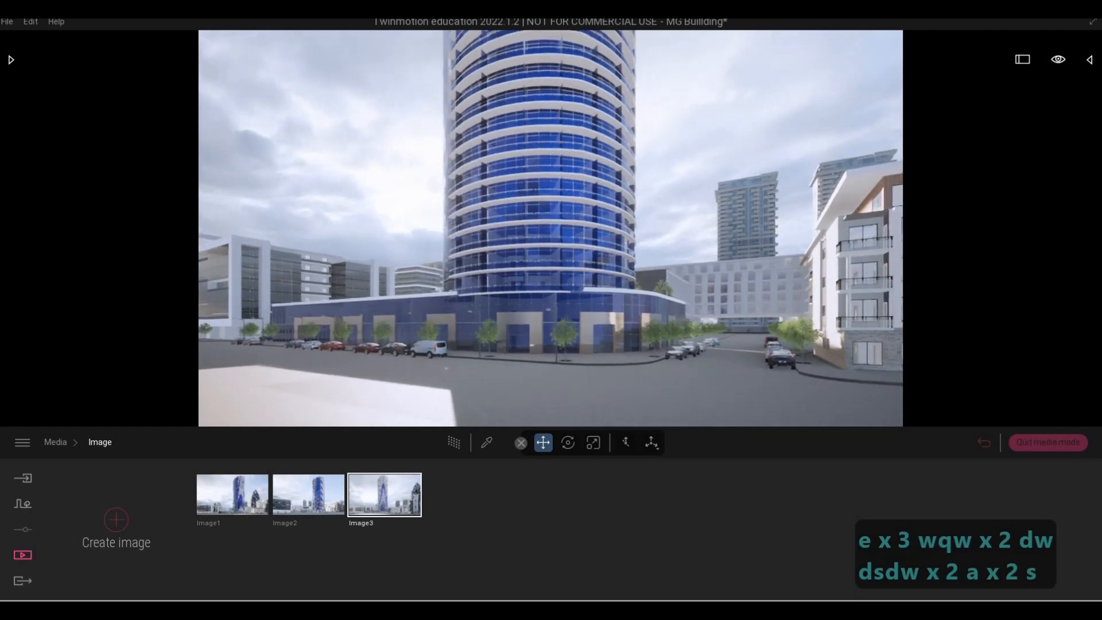
{"action": "key", "text": "s"}
{"action": "key", "text": "e"}
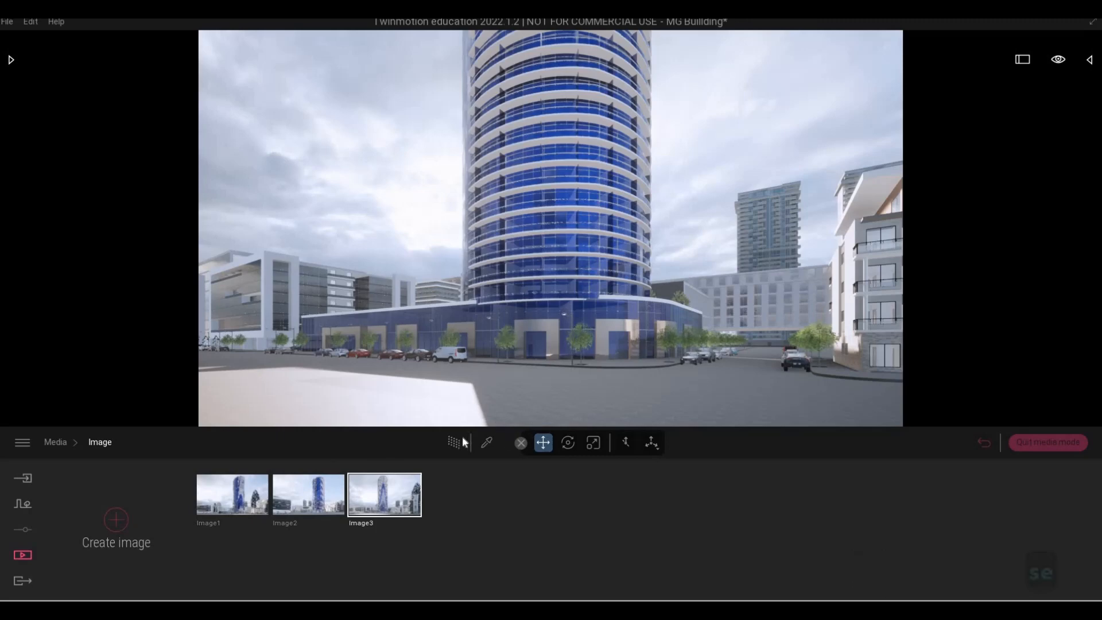
Step: Advance the camera toward the podium corner at low height, with the parked cars and both side streets in frame
{"action": "key", "text": "w"}
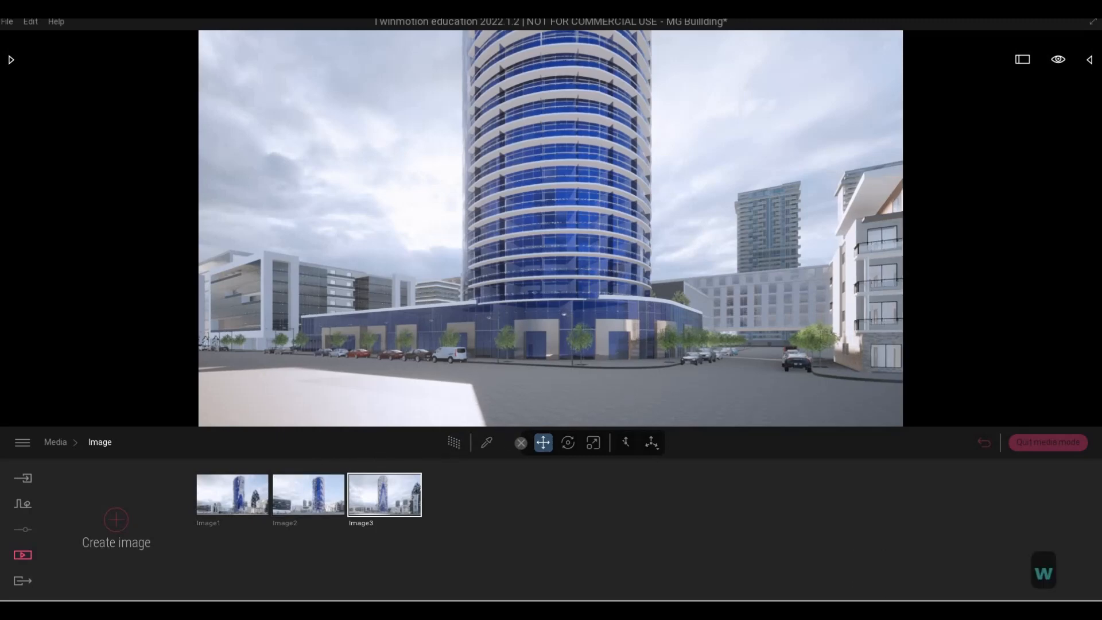
{"action": "key", "text": "e"}
{"action": "key", "text": "d"}
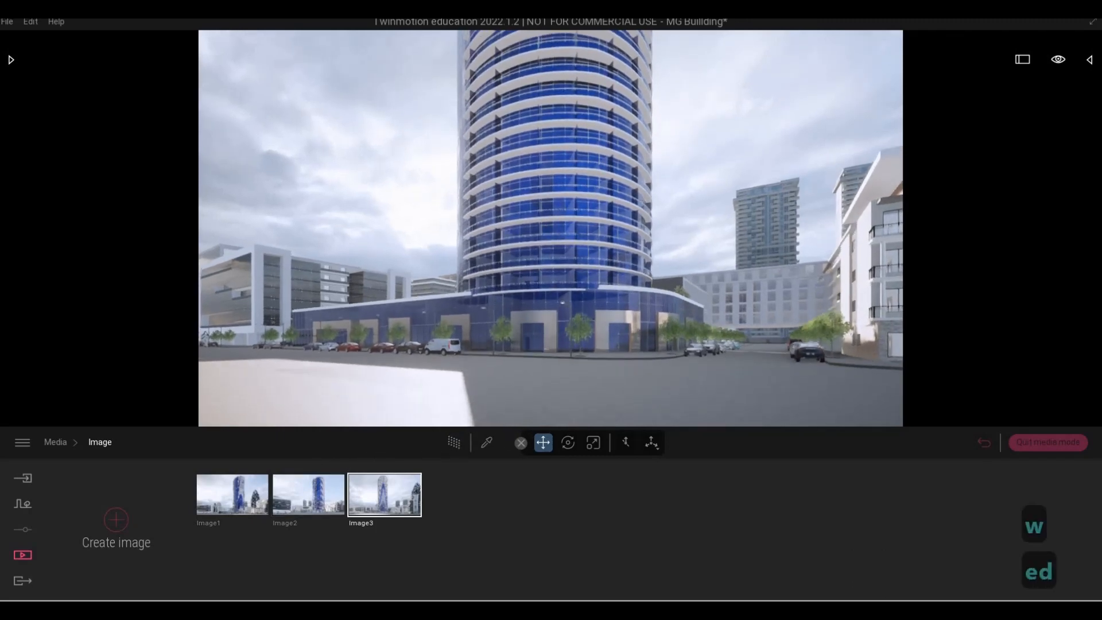
{"action": "key", "text": "w"}
{"action": "key", "text": "q"}
{"action": "key", "text": "d"}
{"action": "key", "text": "w"}
{"action": "key", "text": "e"}
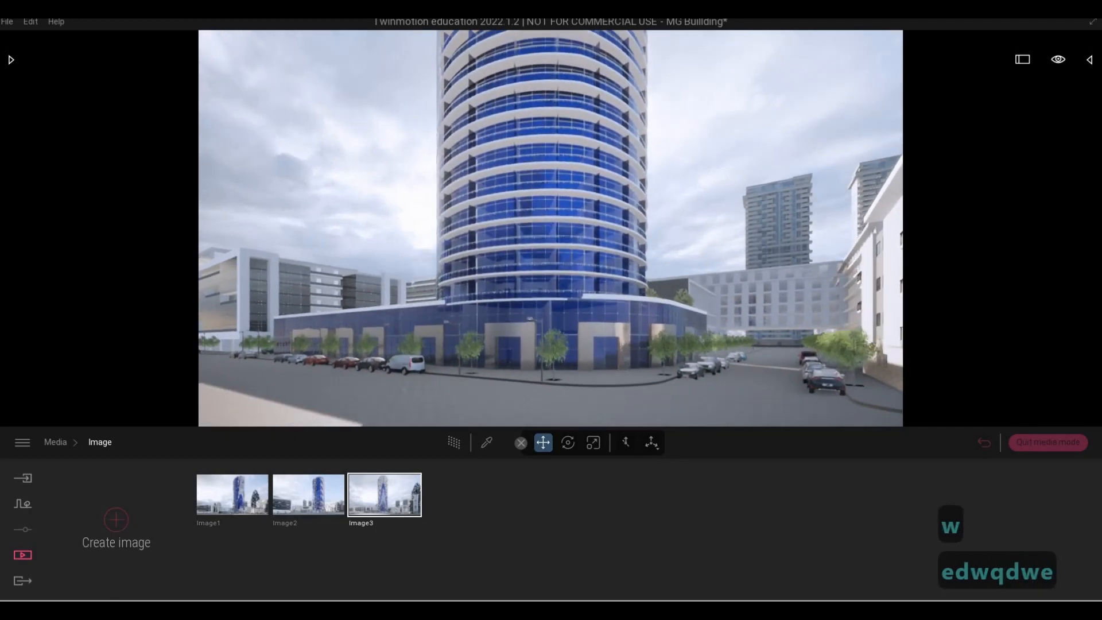
{"action": "key", "text": "w"}
{"action": "key", "text": "e"}
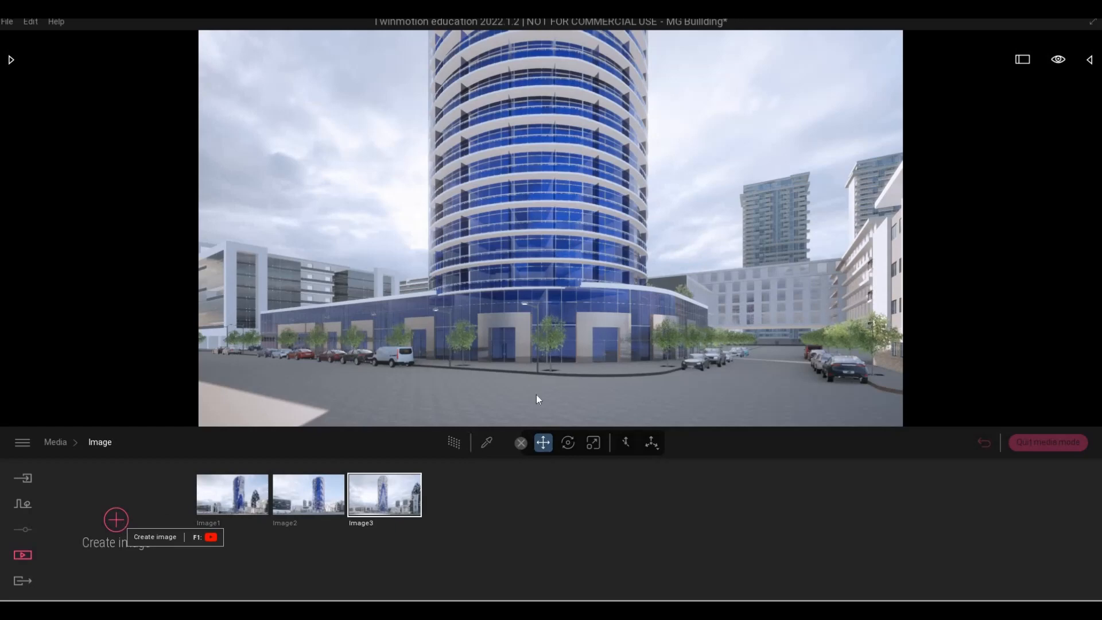
Step: Fine-tune the close view's height and distance to the podium entrances, and save it as a fourth still image
{"action": "key", "text": "e"}
{"action": "key", "text": "w"}
{"action": "key", "text": "q"}
{"action": "key", "text": "e"}
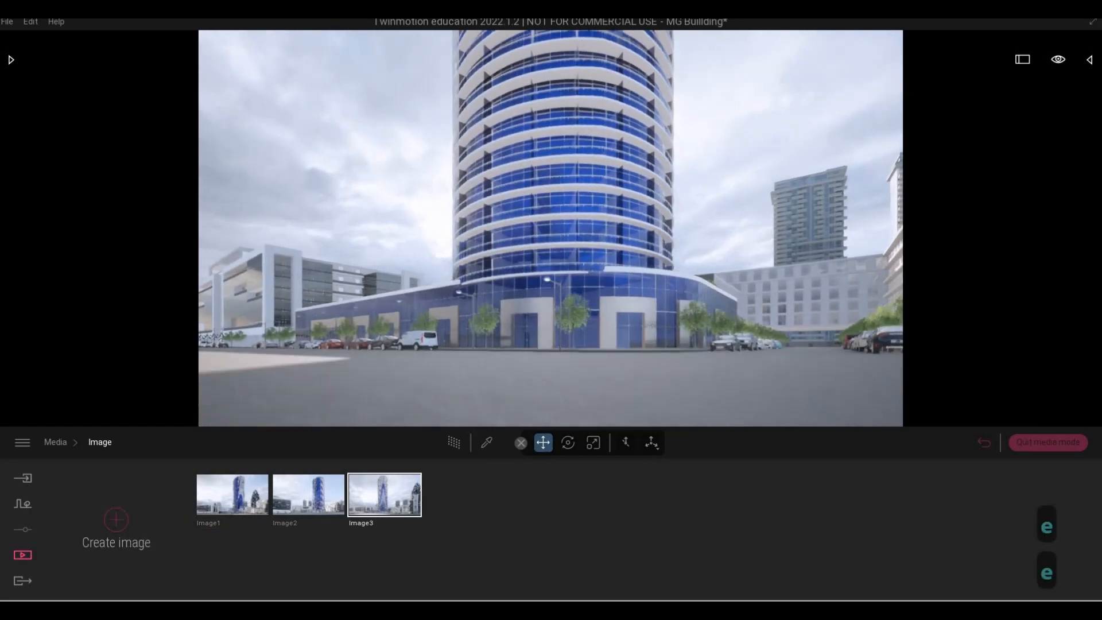
{"action": "key", "text": "w"}
{"action": "key", "text": "e"}
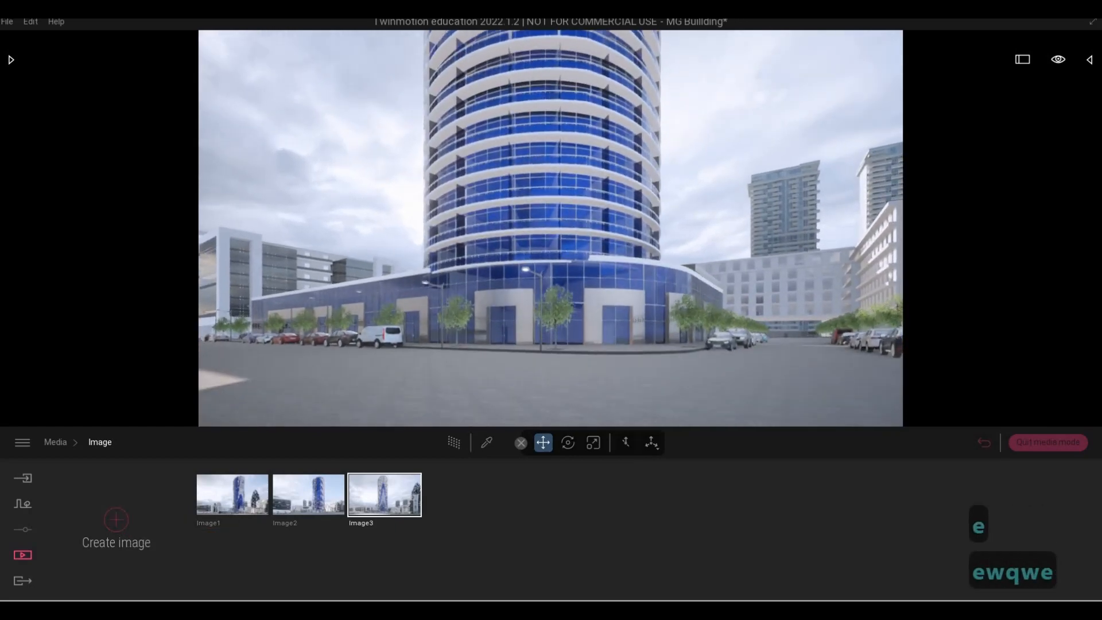
{"action": "key", "text": "w"}
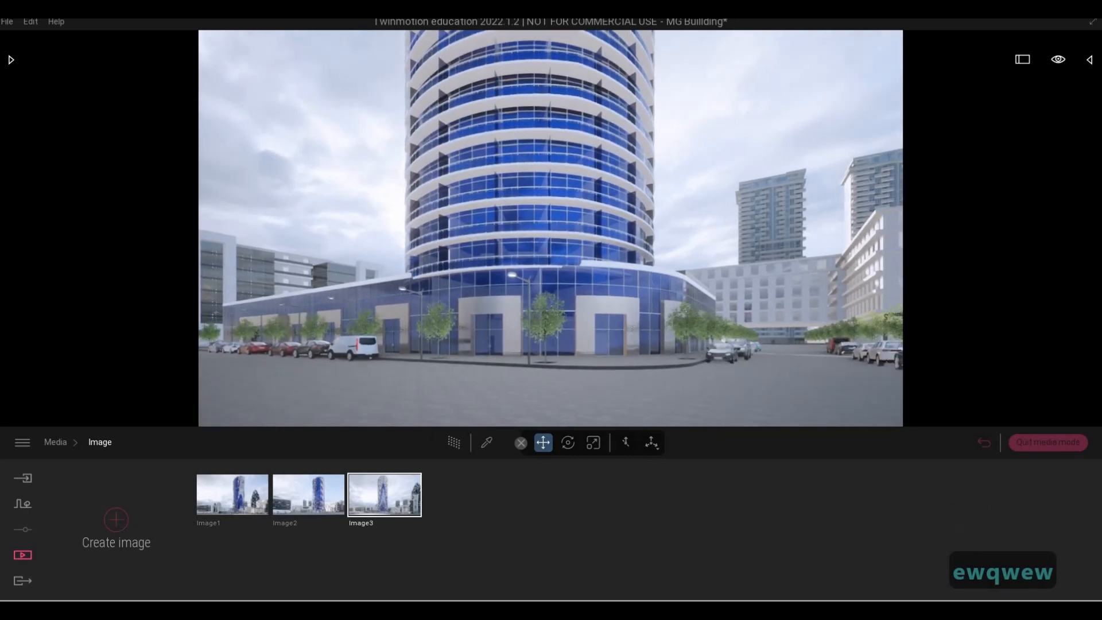
{"action": "key", "text": "q"}
{"action": "key", "text": "w"}
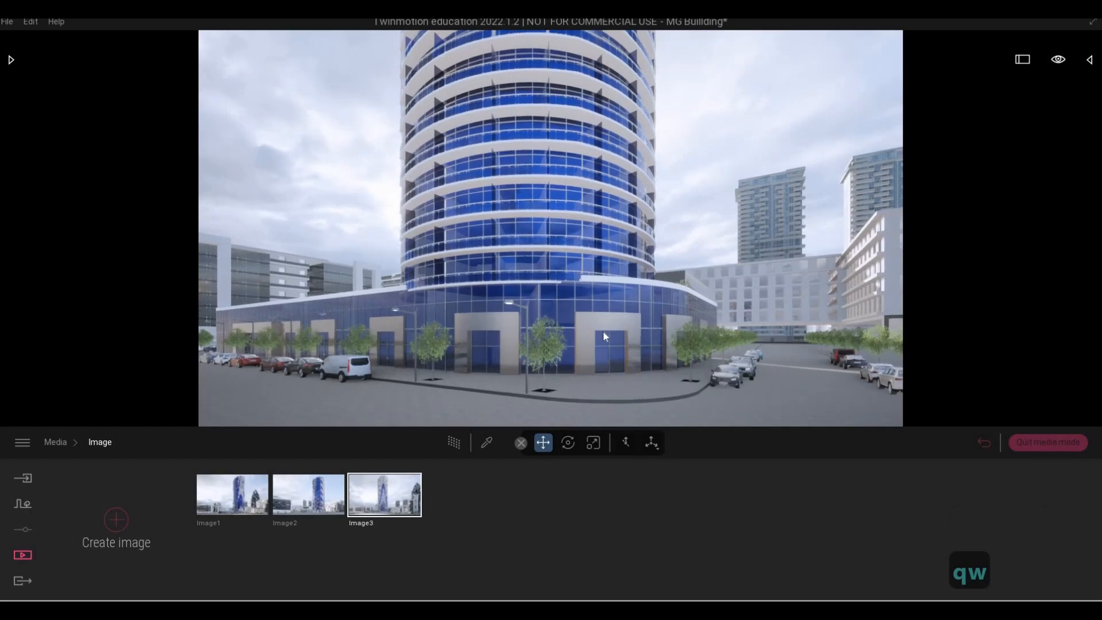
{"action": "key", "text": "e"}
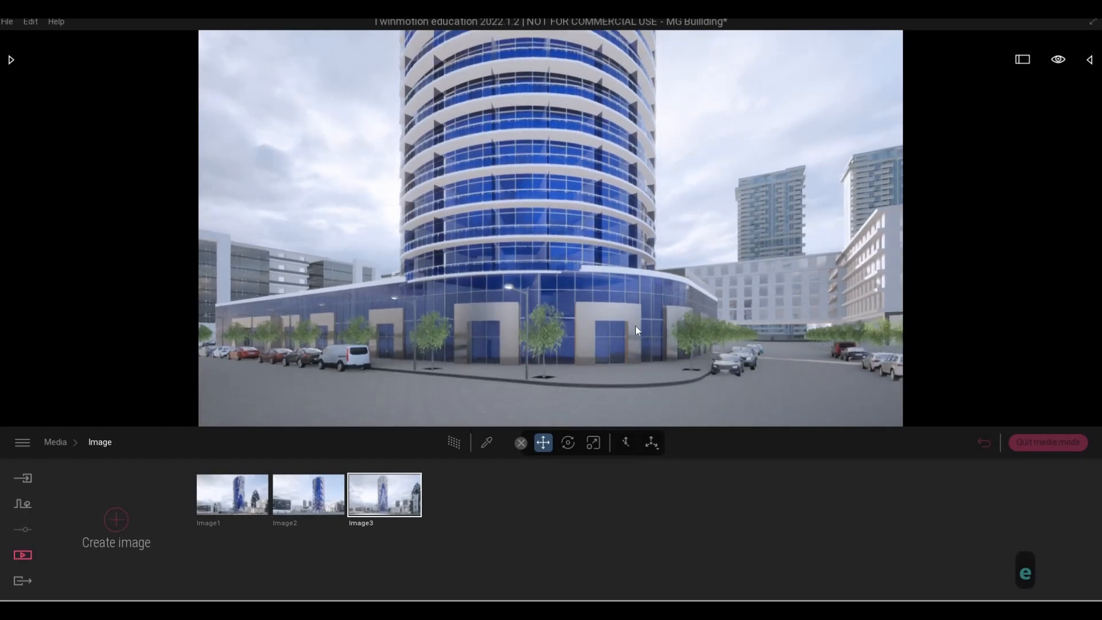
{"action": "key", "text": "e"}
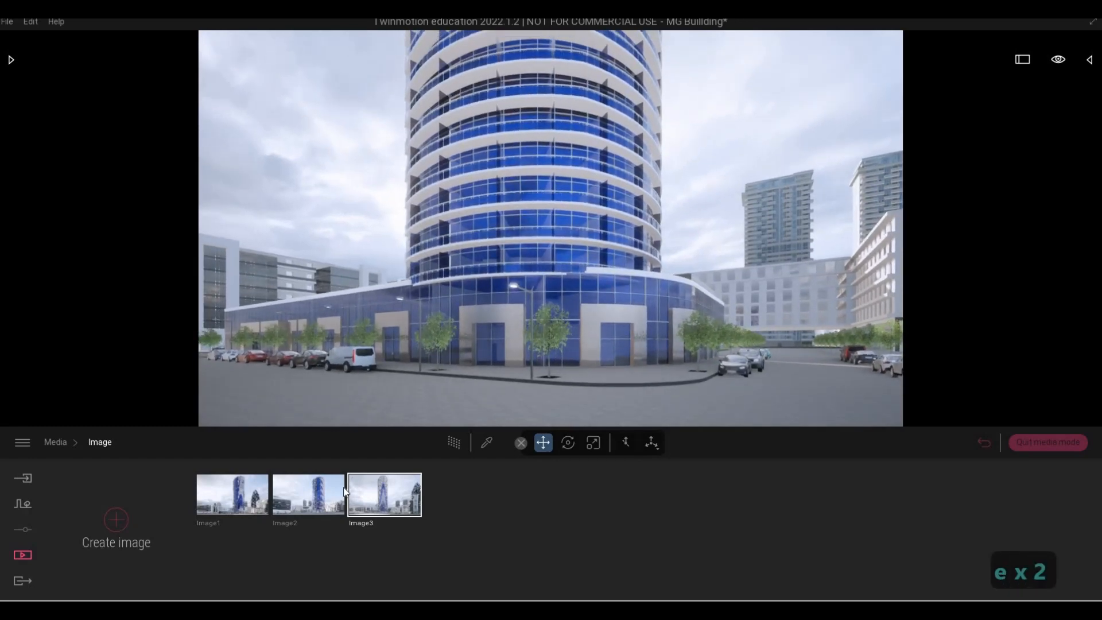
{"action": "left_click", "coordinate": [120, 518]}
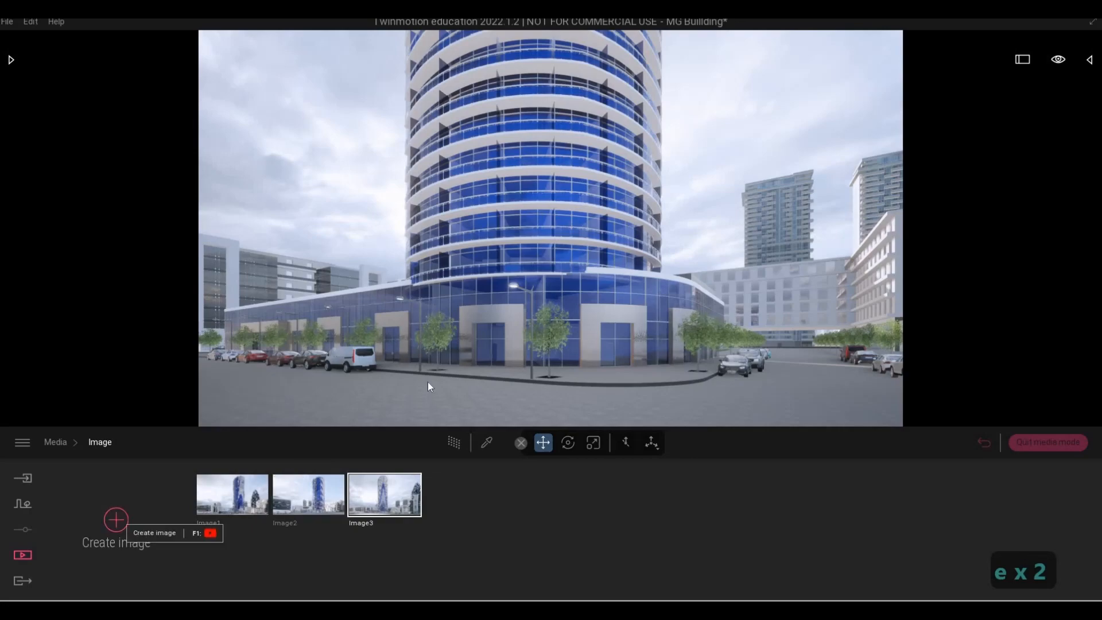
Step: Raise the camera above the podium roof and circle to the tower's side for an aerial view of the surrounding streets
{"action": "key", "text": "a"}
{"action": "key", "text": "w"}
{"action": "key", "text": "q"}
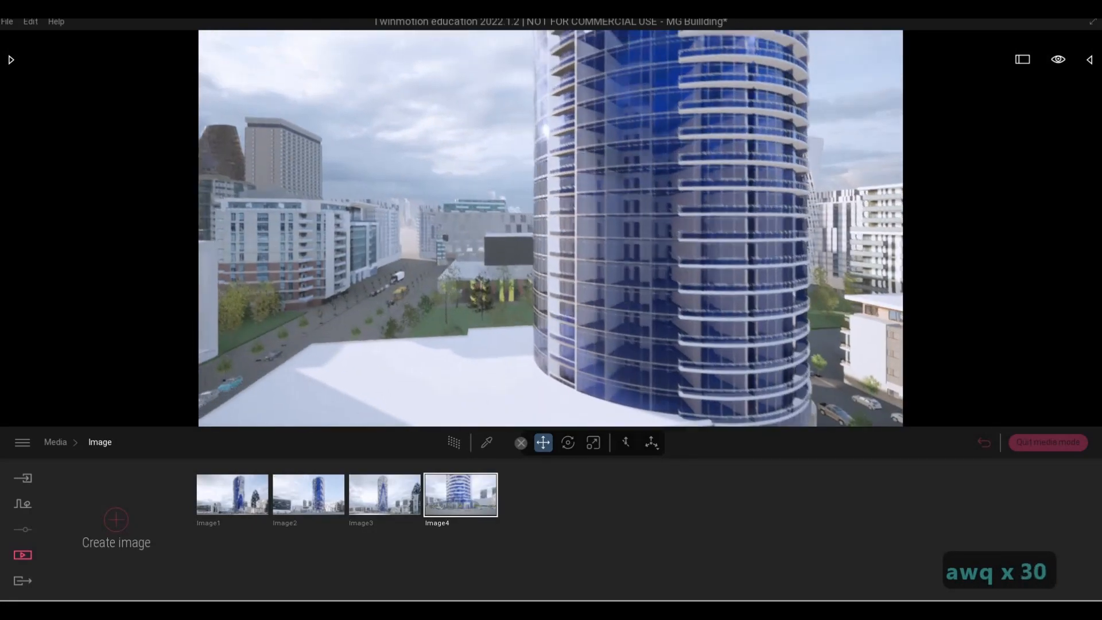
{"action": "key", "text": "s"}
{"action": "key", "text": "q"}
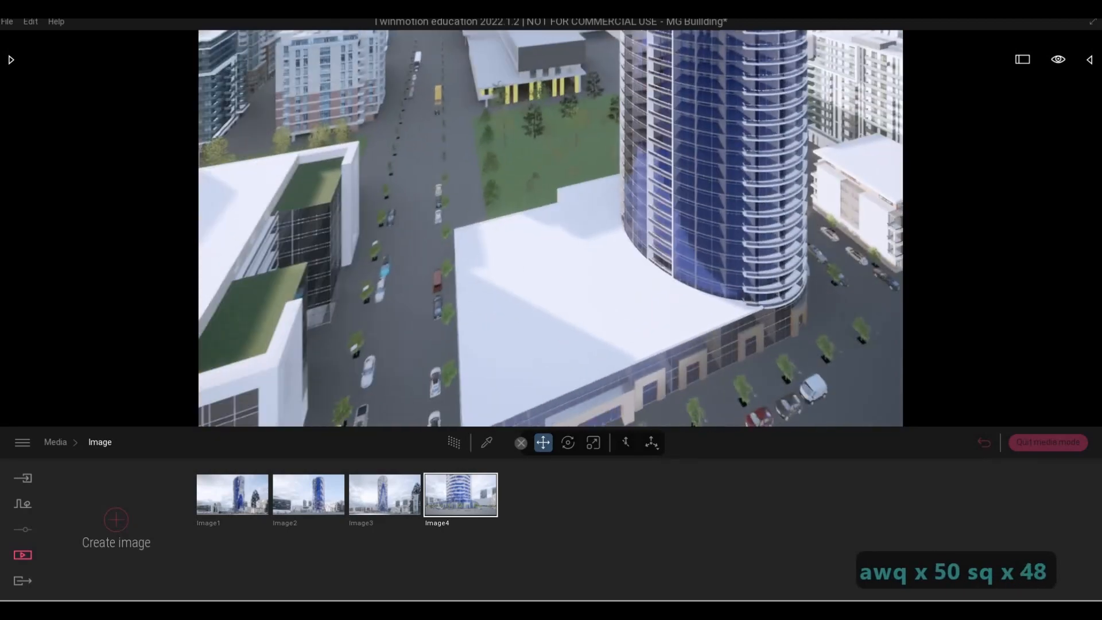
{"action": "key", "text": "a"}
{"action": "key", "text": "q"}
{"action": "key", "text": "a"}
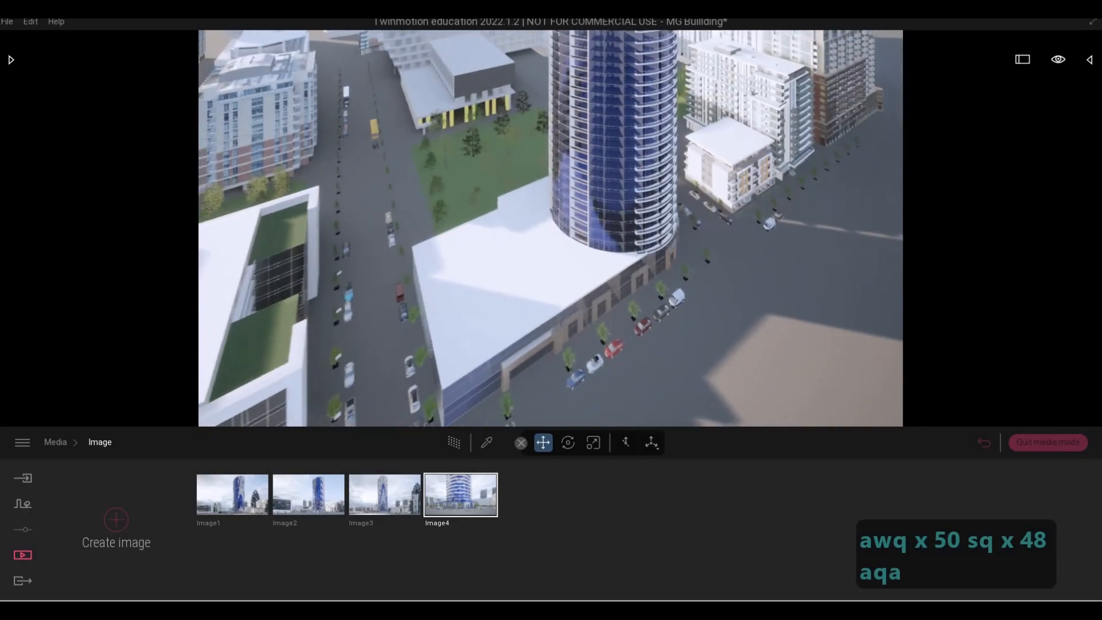
{"action": "key", "text": "w"}
{"action": "key", "text": "d"}
{"action": "key", "text": "q"}
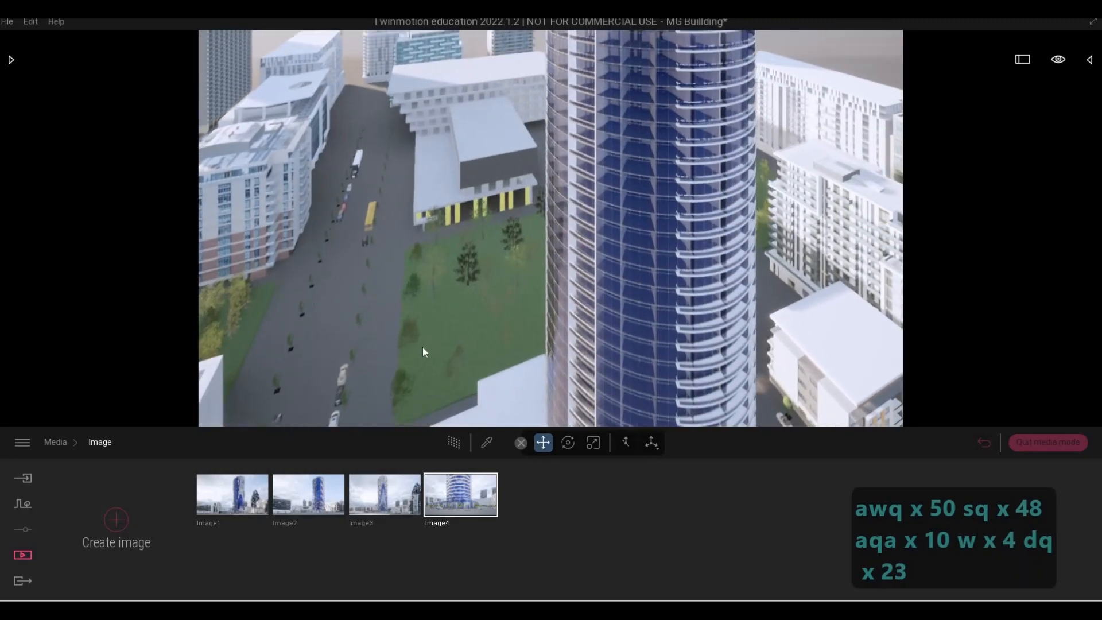
Step: Pull the camera back above the tower's roof, and lower it toward the green park beside the podium
{"action": "key", "text": "s"}
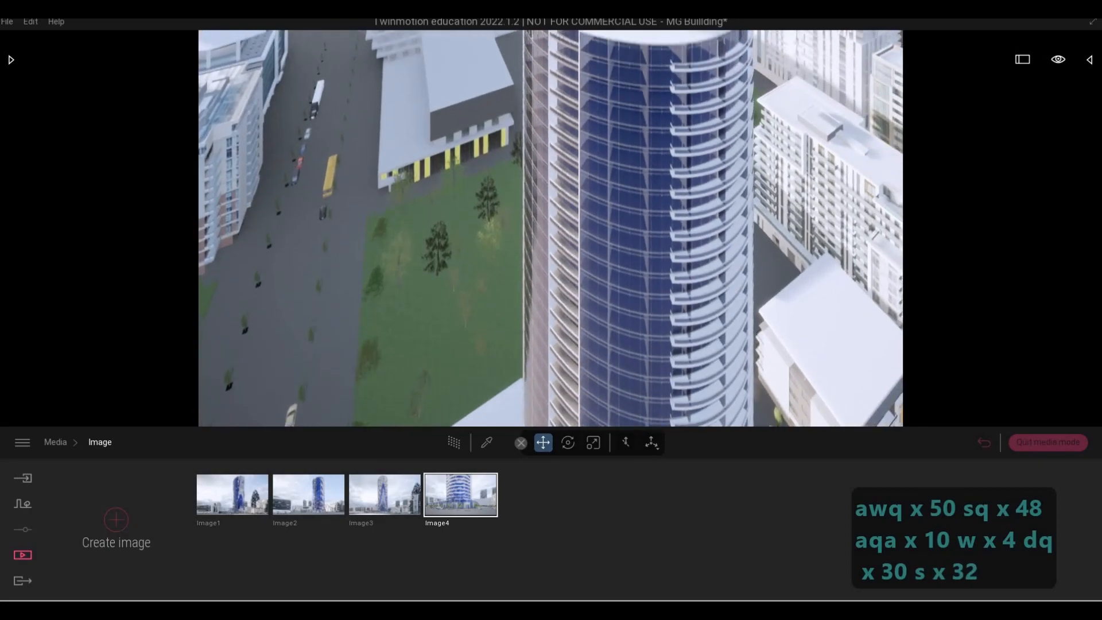
{"action": "key", "text": "a"}
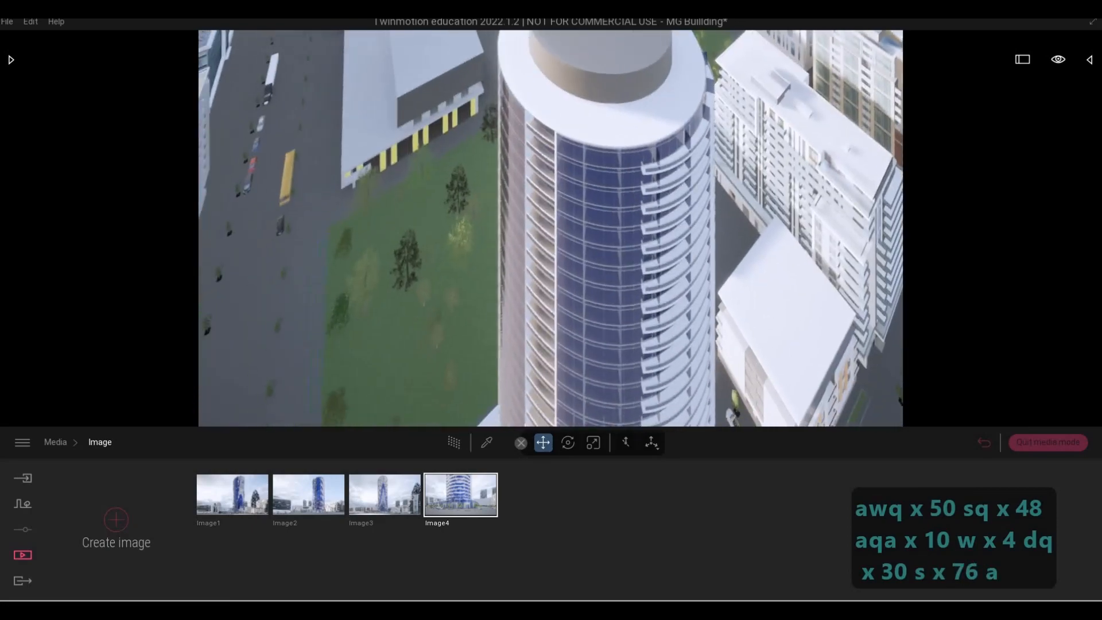
{"action": "key", "text": "e"}
{"action": "key", "text": "a"}
{"action": "key", "text": "e"}
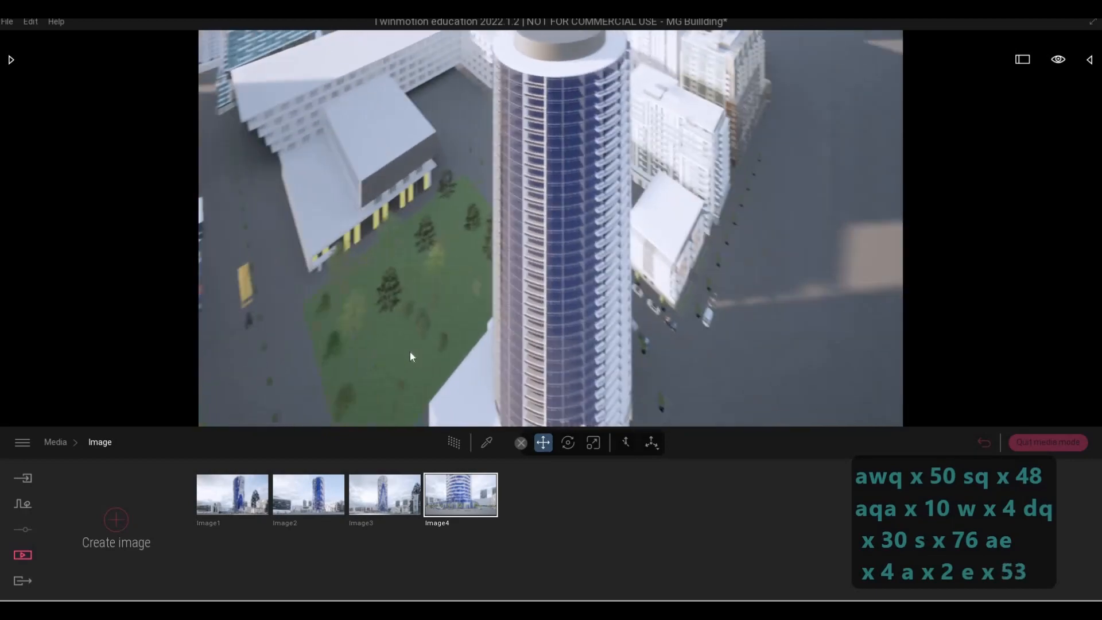
{"action": "key", "text": "w"}
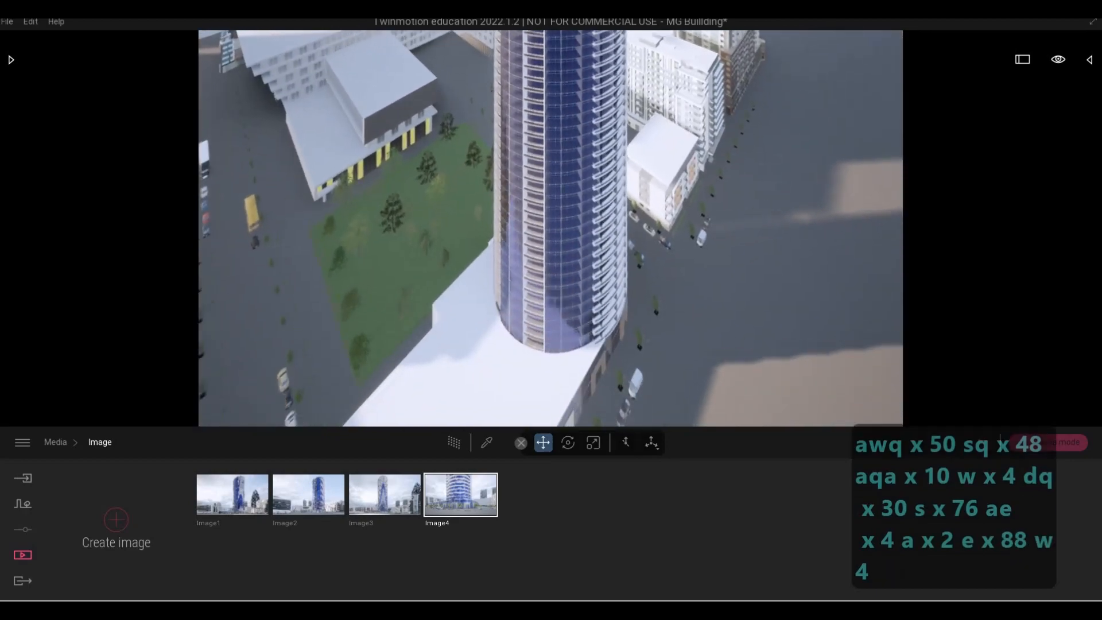
Step: Examine the tower, podium and neighboring blocks from wider aerial angles for another viewpoint
{"action": "key", "text": "d"}
{"action": "key", "text": "s"}
{"action": "key", "text": "e"}
{"action": "key", "text": "a"}
{"action": "key", "text": "w"}
{"action": "key", "text": "s"}
{"action": "key", "text": "q"}
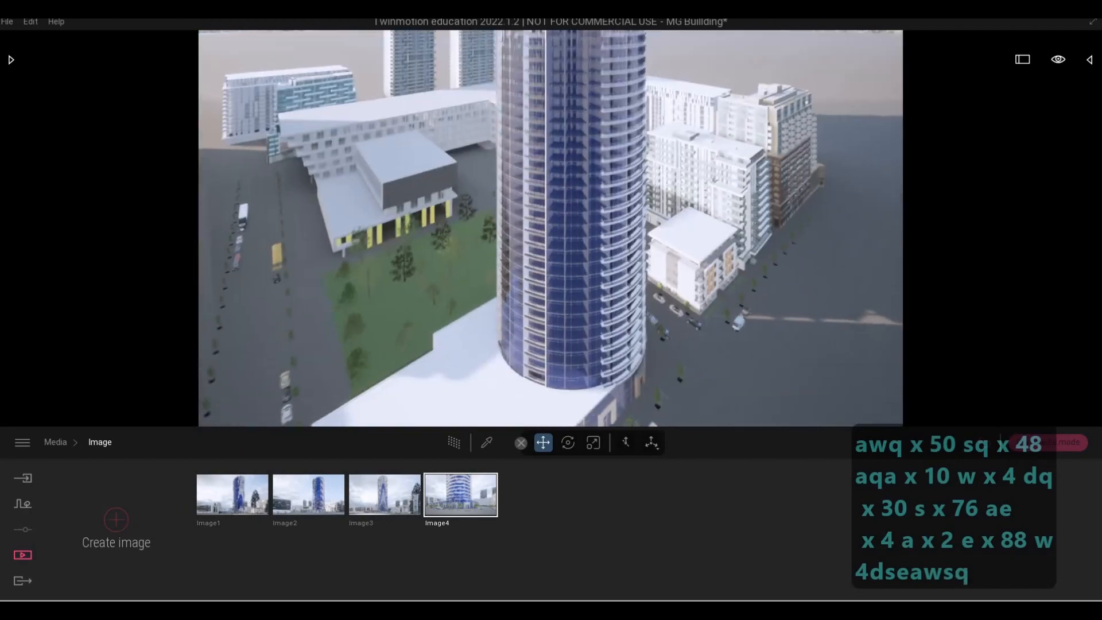
{"action": "key", "text": "a"}
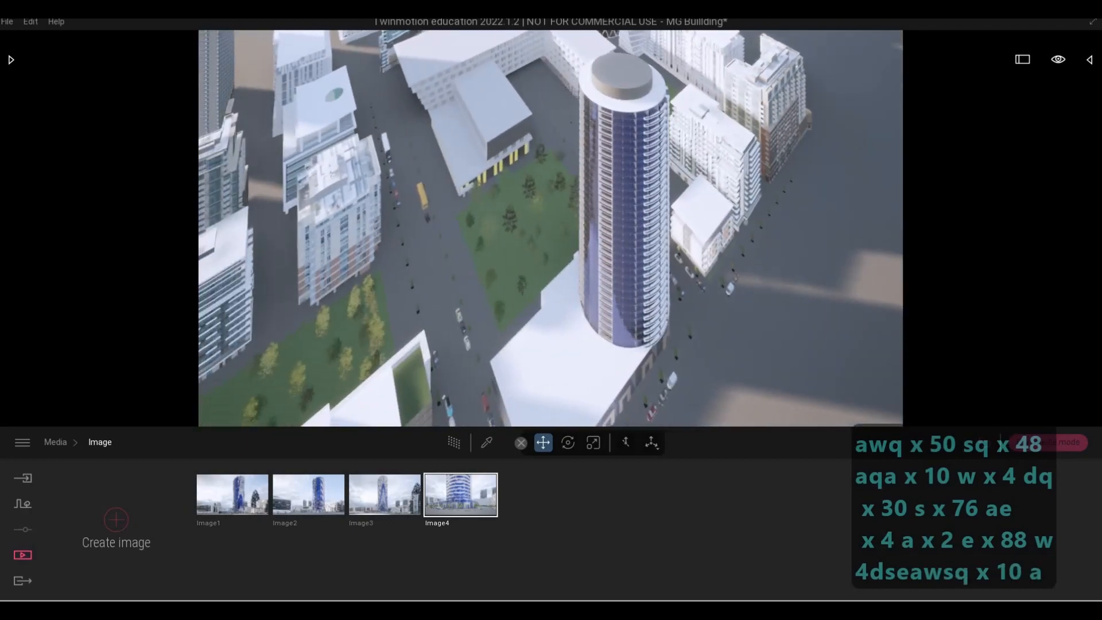
{"action": "key", "text": "e"}
{"action": "key", "text": "w"}
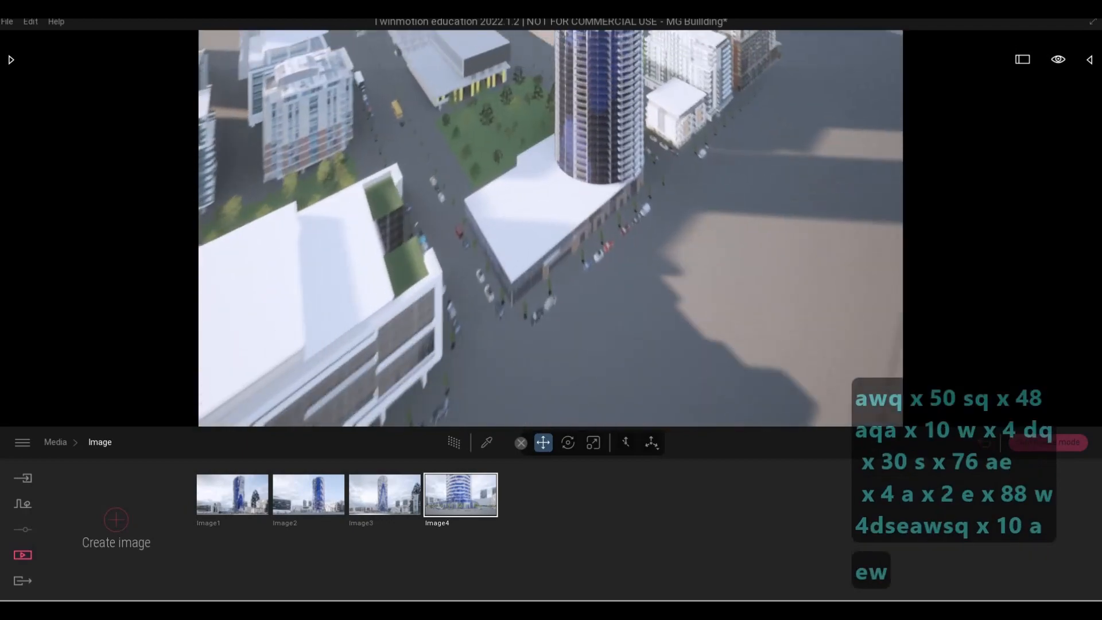
Step: Descend from the aerial view toward the street on the tower's side, and tilt the view up to the horizon
{"action": "key", "text": "d"}
{"action": "key", "text": "e"}
{"action": "key", "text": "a"}
{"action": "key", "text": "a"}
{"action": "key", "text": "e"}
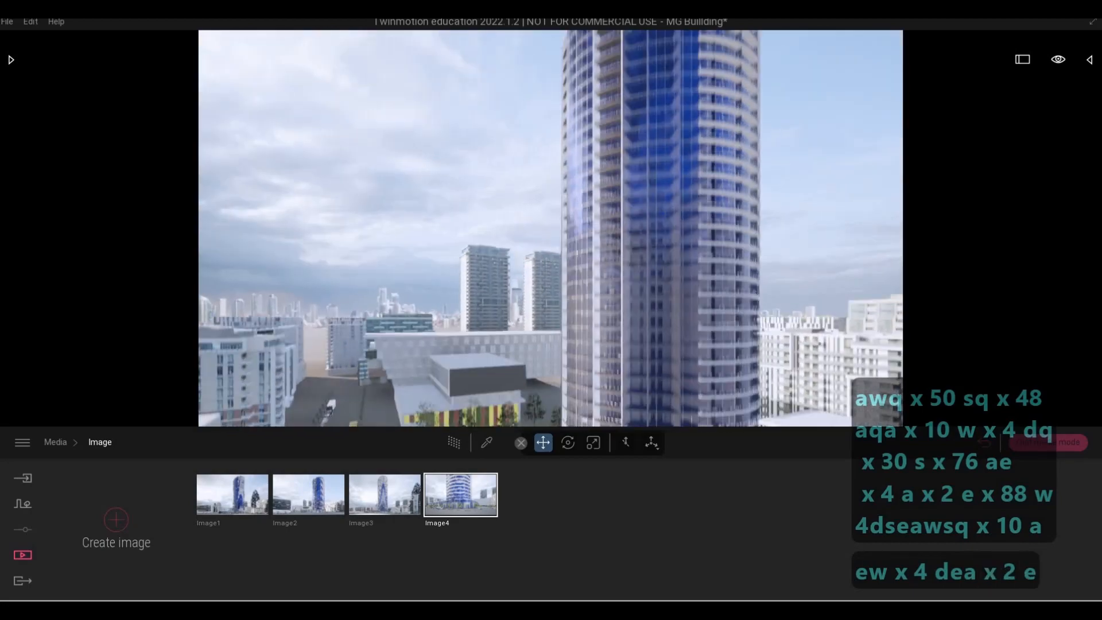
{"action": "key", "text": "e"}
{"action": "key", "text": "e"}
{"action": "key", "text": "s"}
{"action": "key", "text": "s"}
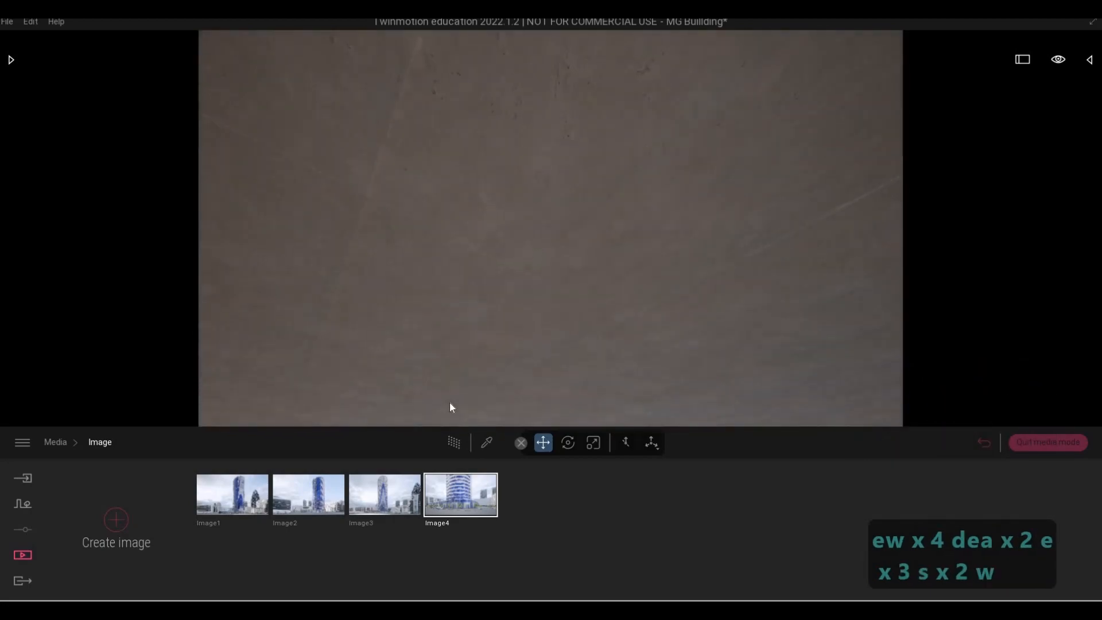
Step: Bring the camera above ground and frame the podium corner and tower, with the diamond-patterned building behind them
{"action": "key", "text": "q"}
{"action": "key", "text": "a"}
{"action": "key", "text": "q"}
{"action": "key", "text": "e"}
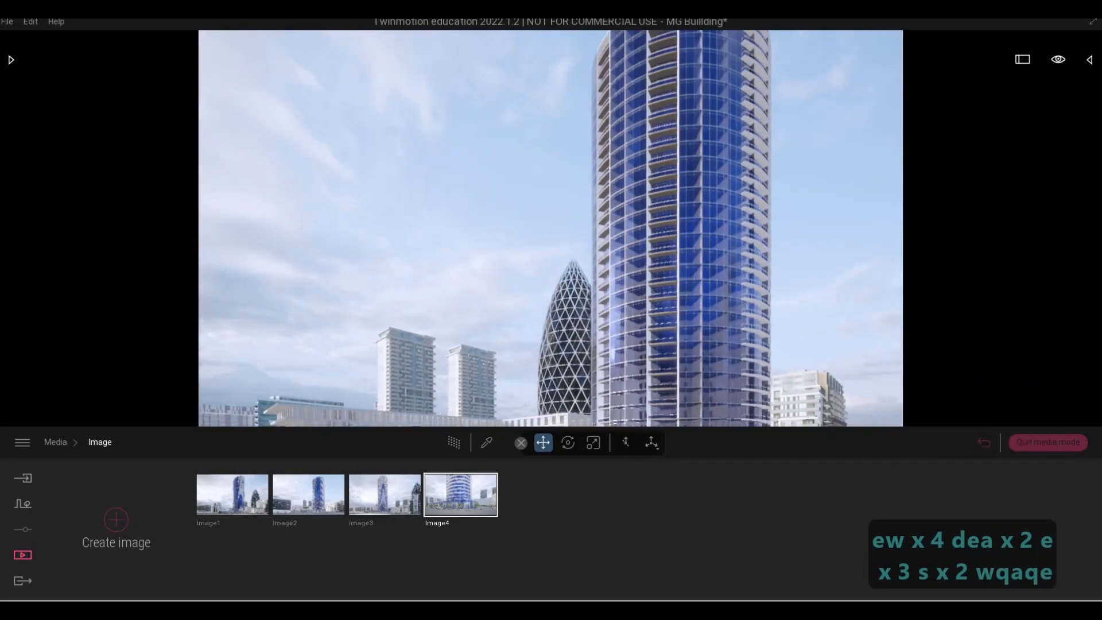
{"action": "key", "text": "s"}
{"action": "key", "text": "w"}
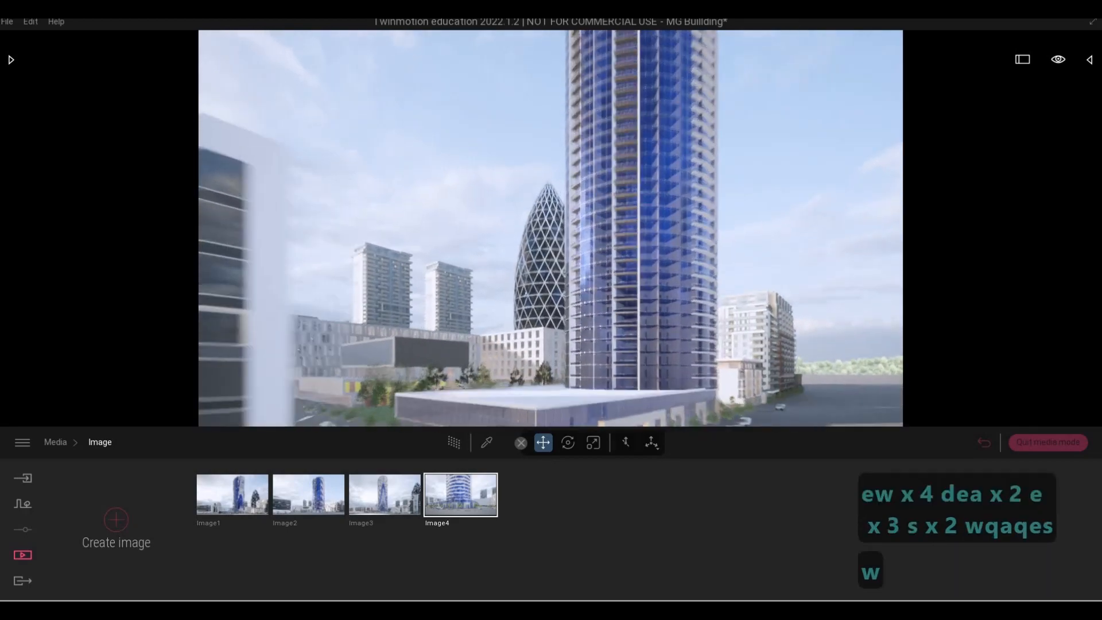
{"action": "key", "text": "e"}
{"action": "key", "text": "s"}
{"action": "key", "text": "w"}
{"action": "key", "text": "q"}
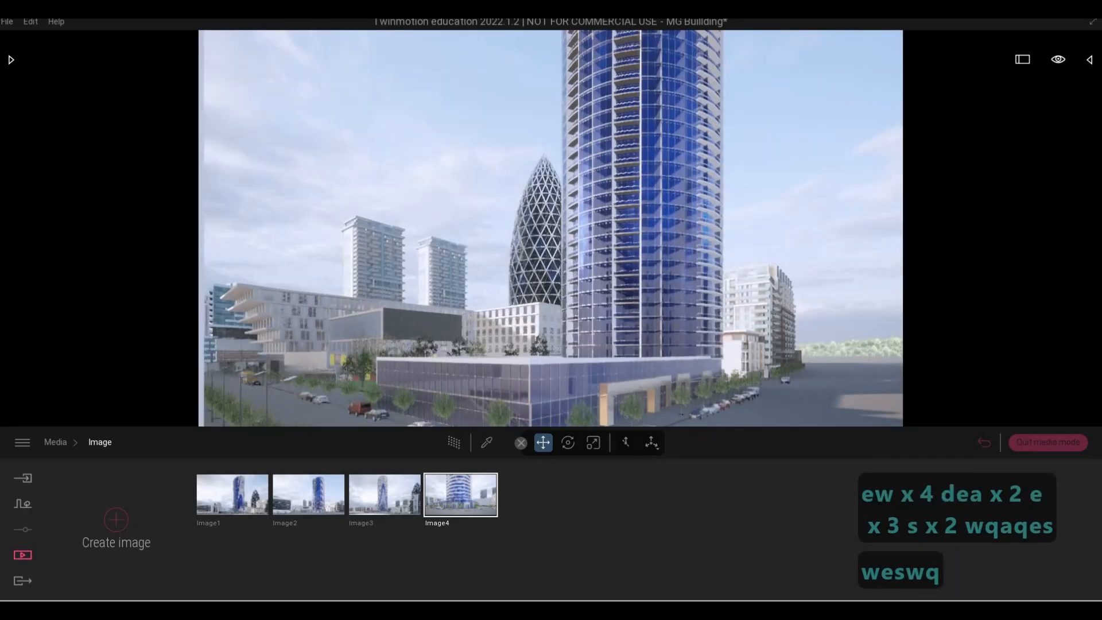
Step: Frame a street-level view of the glass podium's corner with the blue tower behind it and save it as a new image
{"action": "key", "text": "3"}
{"action": "key", "text": "w"}
{"action": "key", "text": "e"}
{"action": "key", "text": "a"}
{"action": "key", "text": "e"}
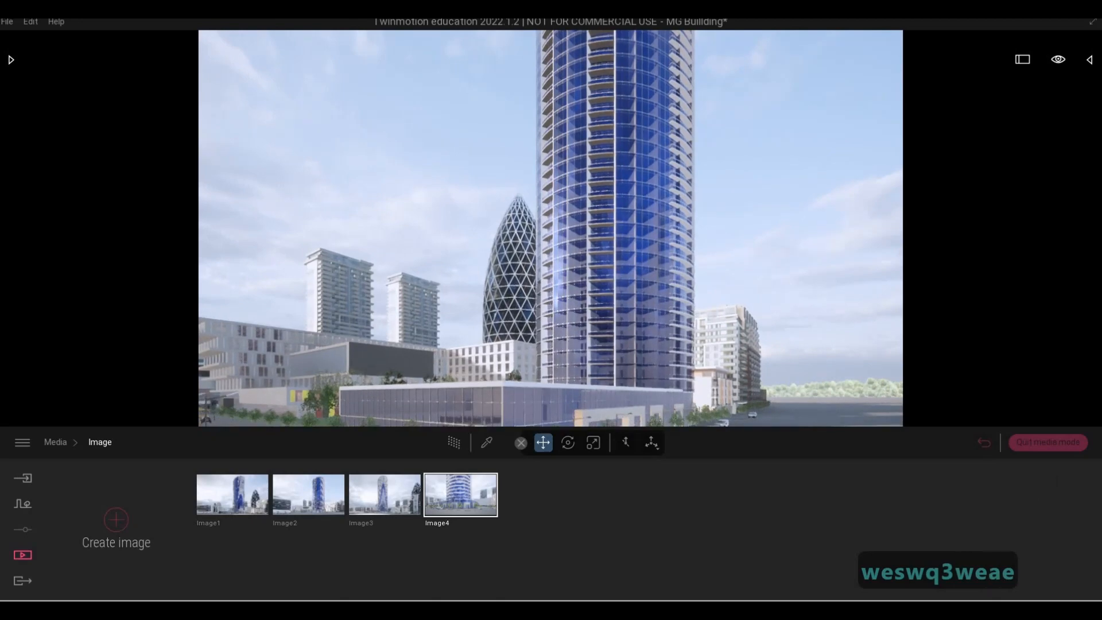
{"action": "key", "text": "e"}
{"action": "key", "text": "e"}
{"action": "key", "text": "w"}
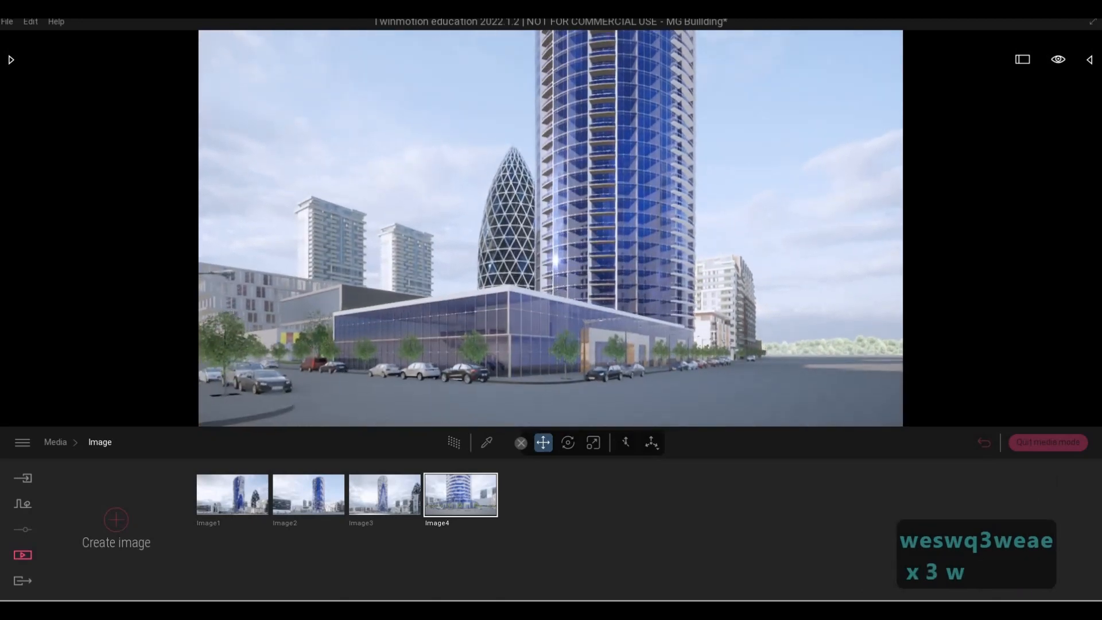
{"action": "key", "text": "d"}
{"action": "key", "text": "w"}
{"action": "key", "text": "d"}
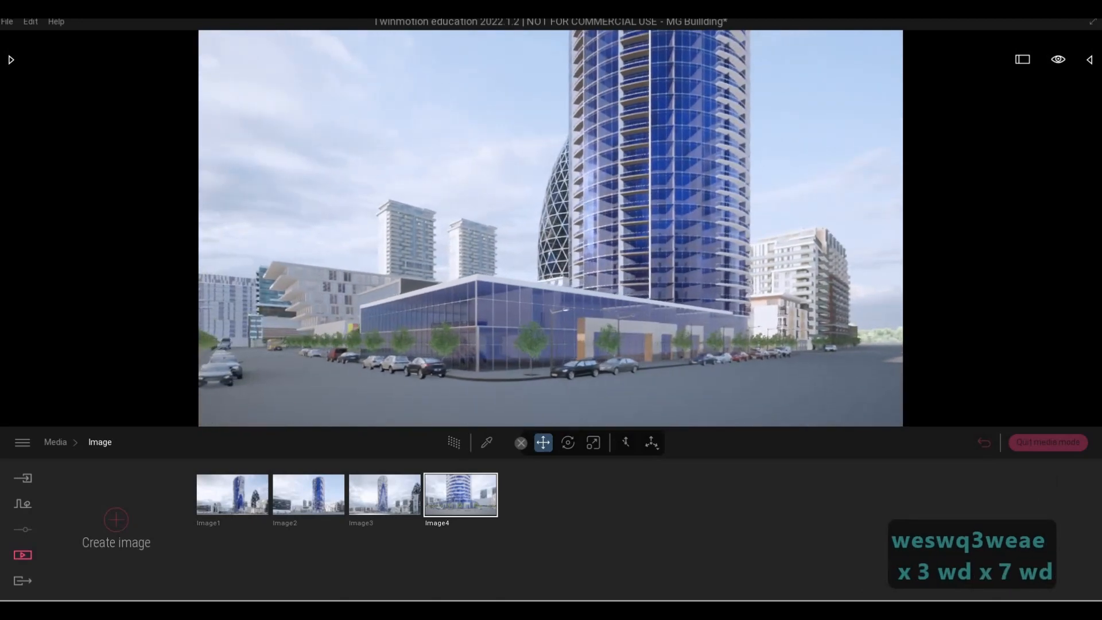
{"action": "key", "text": "s"}
{"action": "key", "text": "d"}
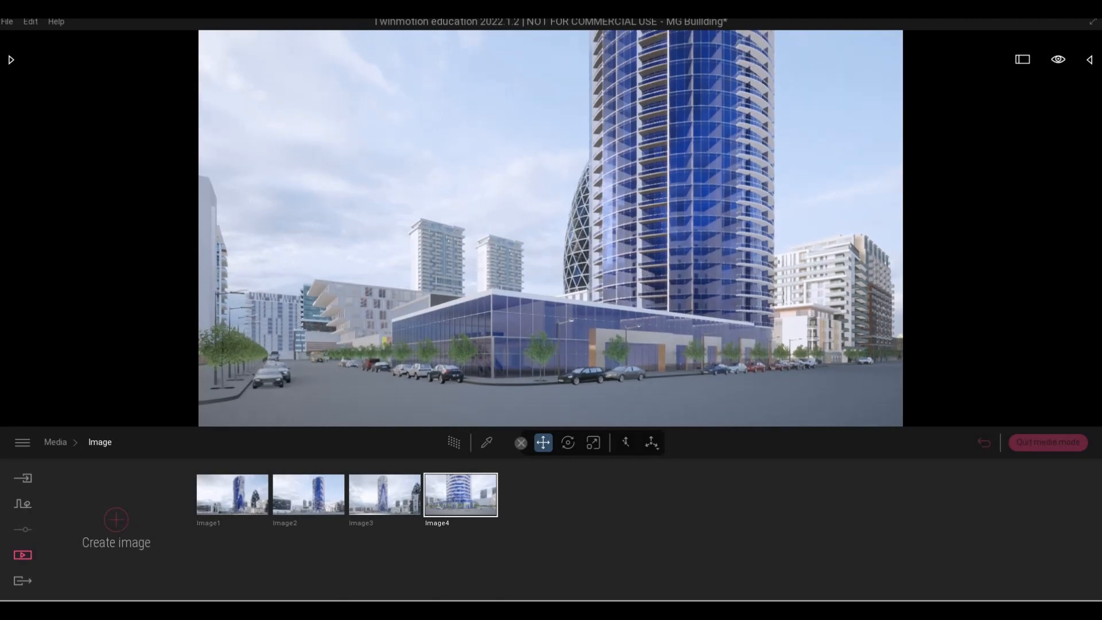
{"action": "key", "text": "a"}
{"action": "key", "text": "a"}
{"action": "key", "text": "a"}
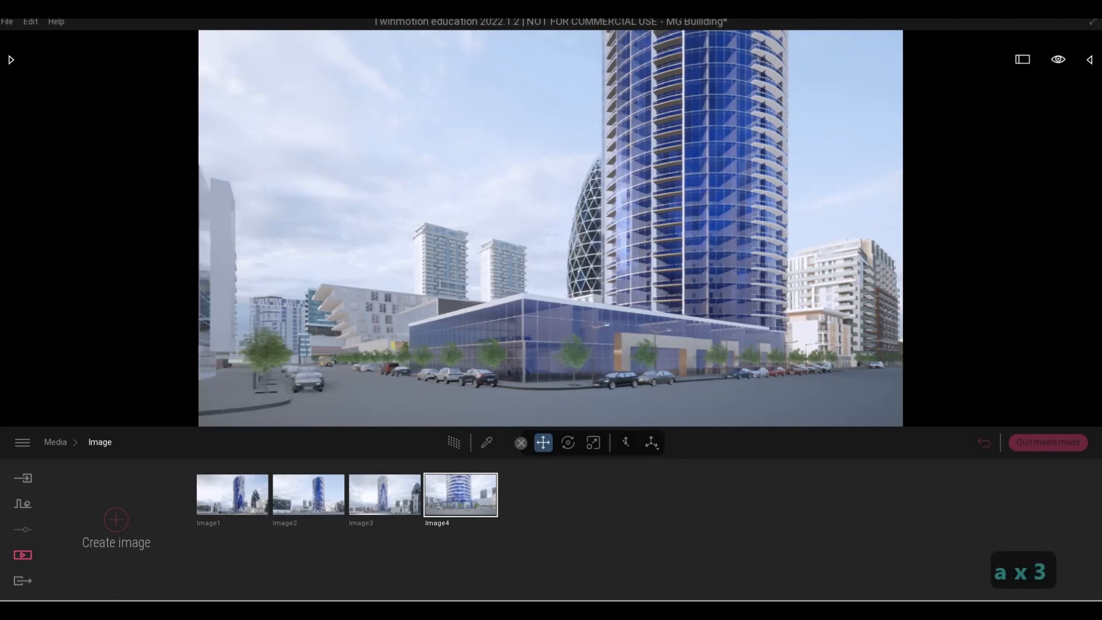
{"action": "key", "text": "w"}
{"action": "key", "text": "e"}
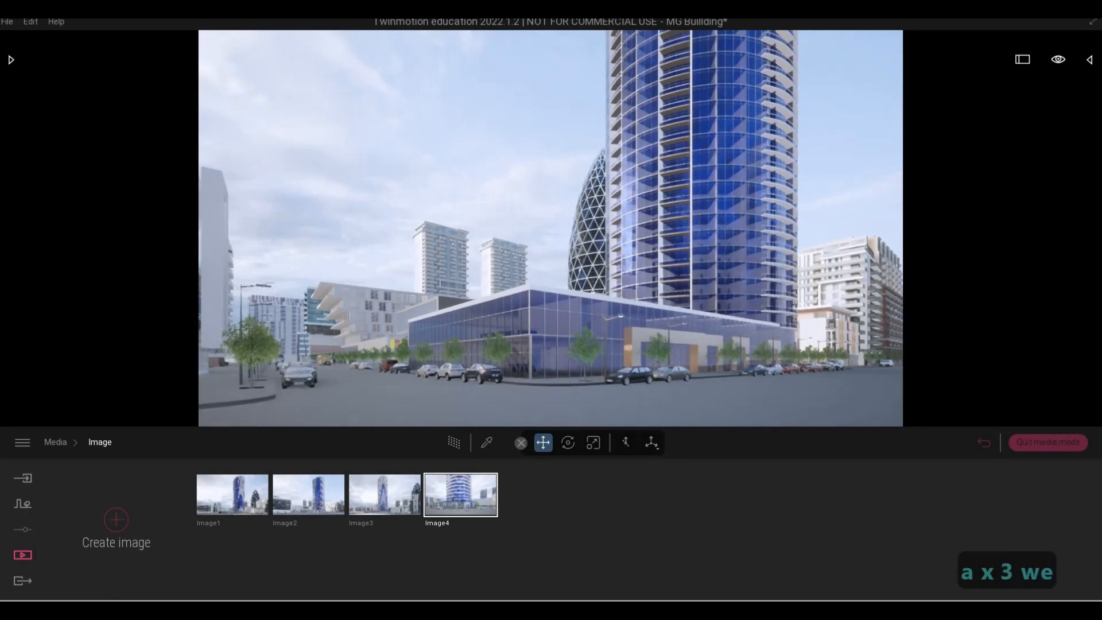
{"action": "key", "text": "s"}
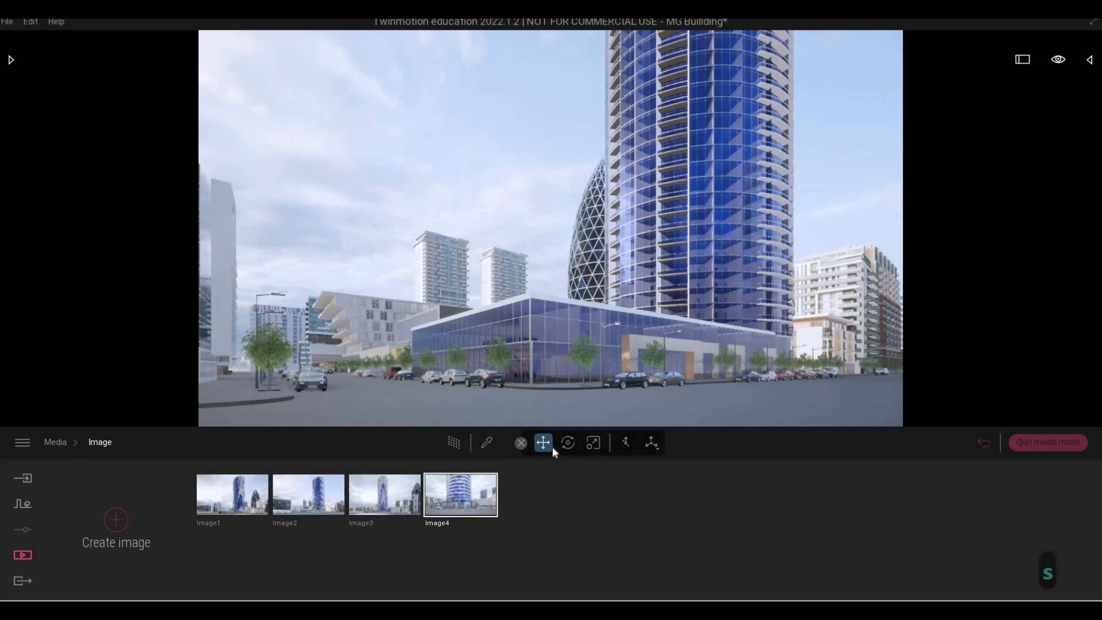
{"action": "left_click", "coordinate": [487, 442]}
{"action": "key", "text": "F1"}
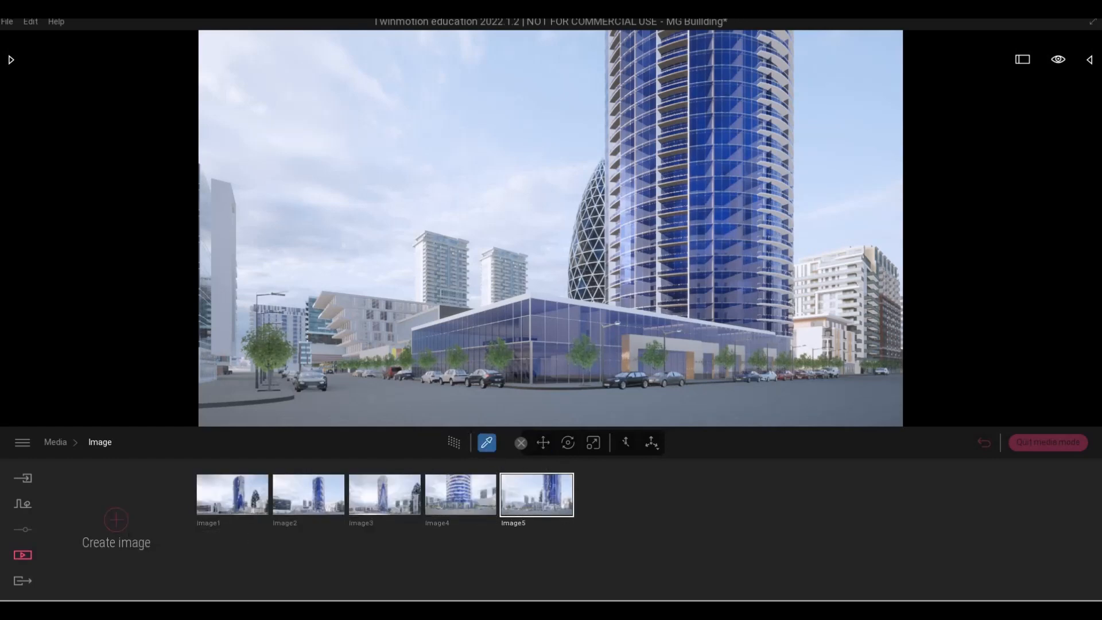
Step: Try the muted violet-grey colour 5B576F on the podium's Two sided glass material
{"action": "left_click", "coordinate": [562, 330]}
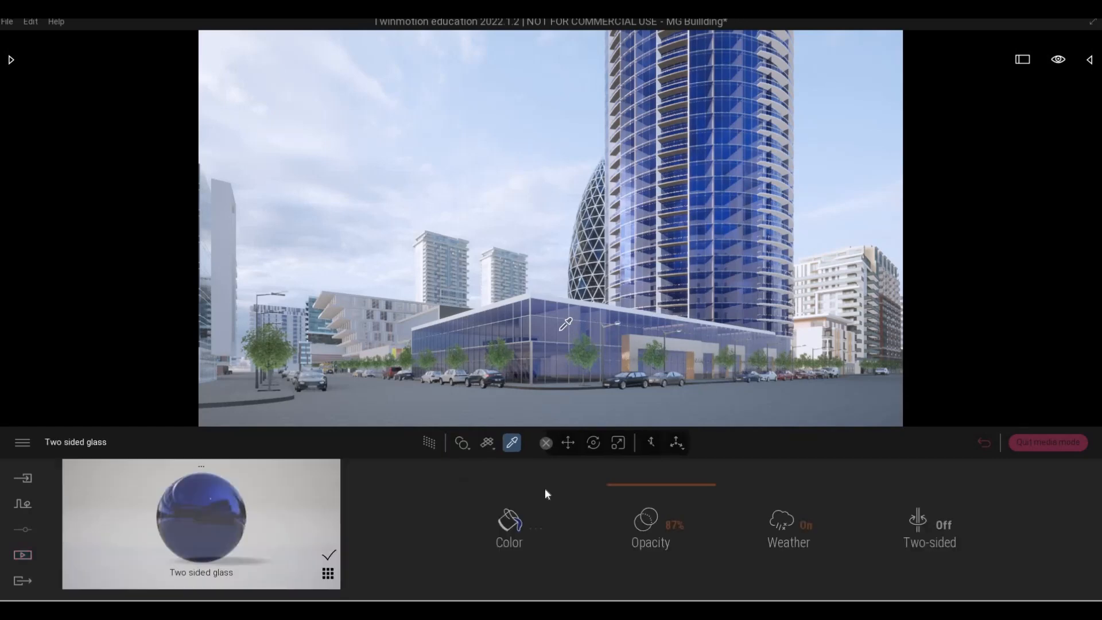
{"action": "left_click", "coordinate": [509, 520]}
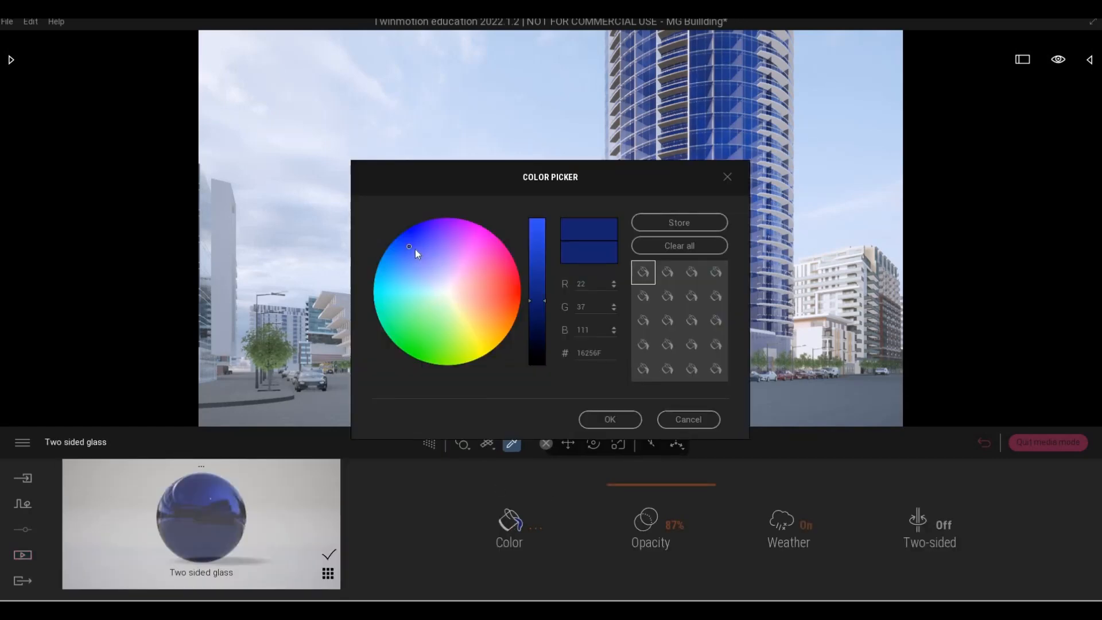
{"action": "left_click", "coordinate": [453, 289]}
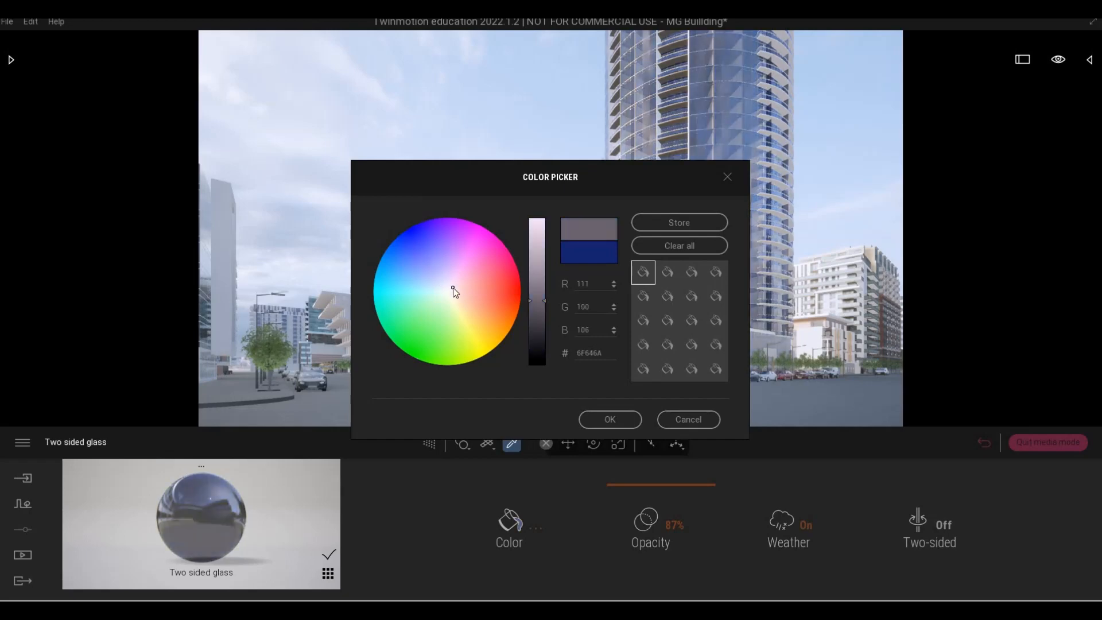
{"action": "left_click_drag", "start_coordinate": [443, 277], "coordinate": [436, 268]}
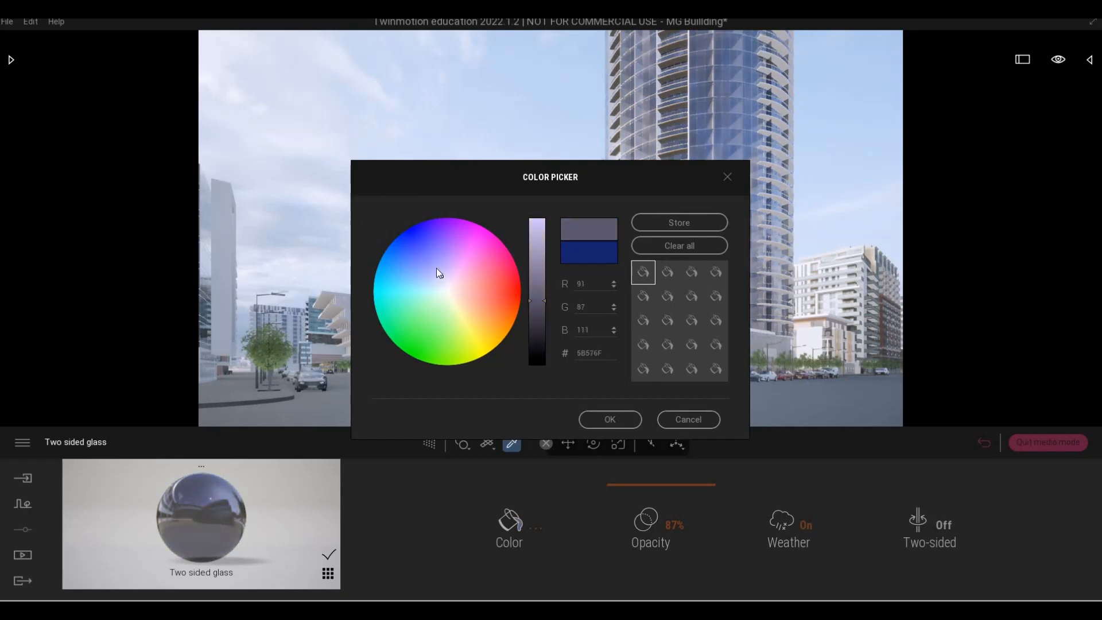
{"action": "key", "text": "Escape"}
{"action": "key", "text": "Escape"}
{"action": "key", "text": "Escape"}
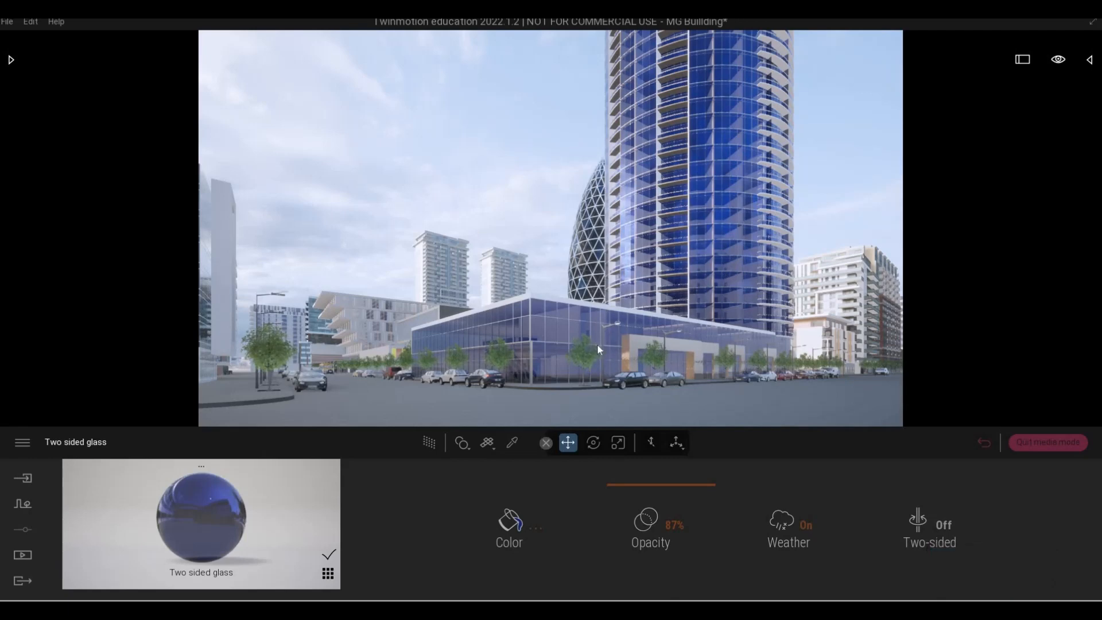
Step: Leave the material settings and open the Video section of the media
{"action": "key", "text": "Escape"}
{"action": "key", "text": "Escape"}
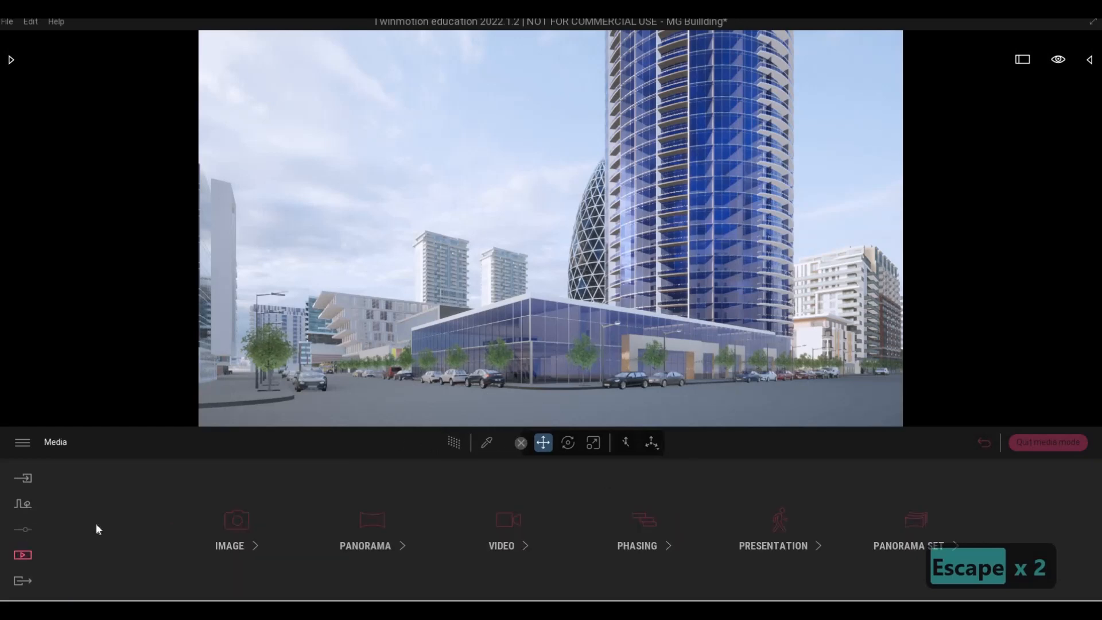
{"action": "left_click", "coordinate": [22, 505]}
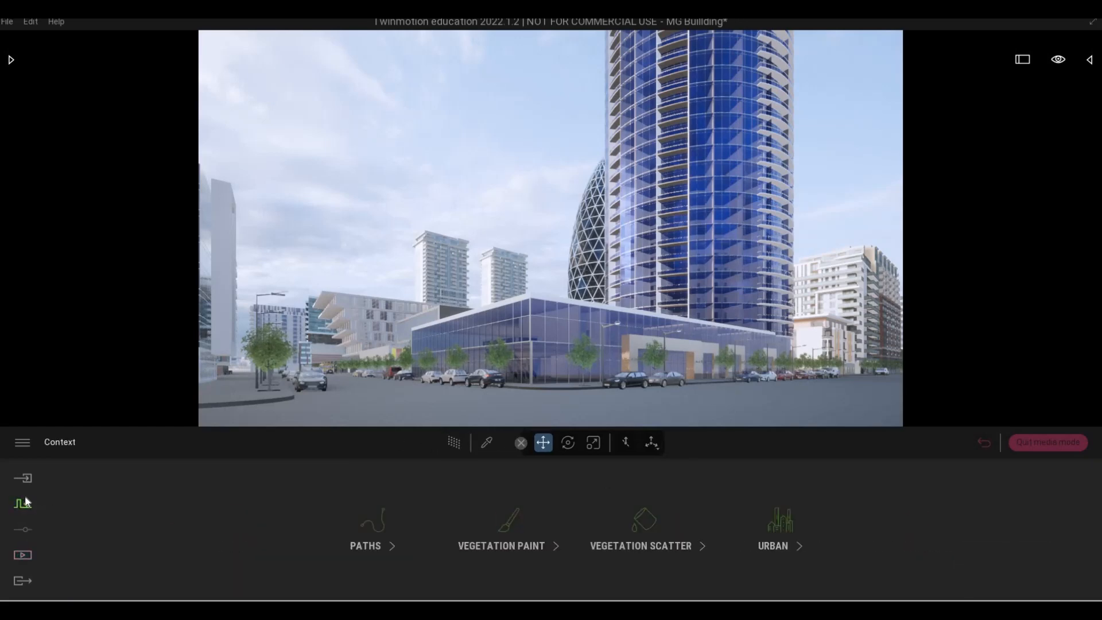
{"action": "left_click", "coordinate": [23, 480]}
{"action": "left_click", "coordinate": [22, 555]}
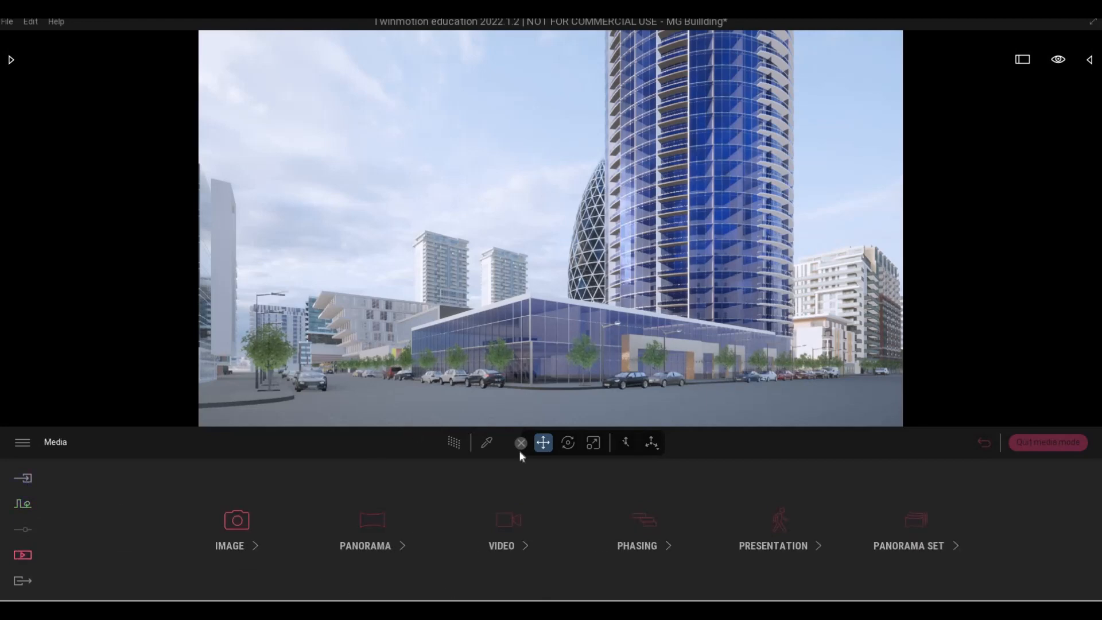
{"action": "left_click", "coordinate": [505, 518]}
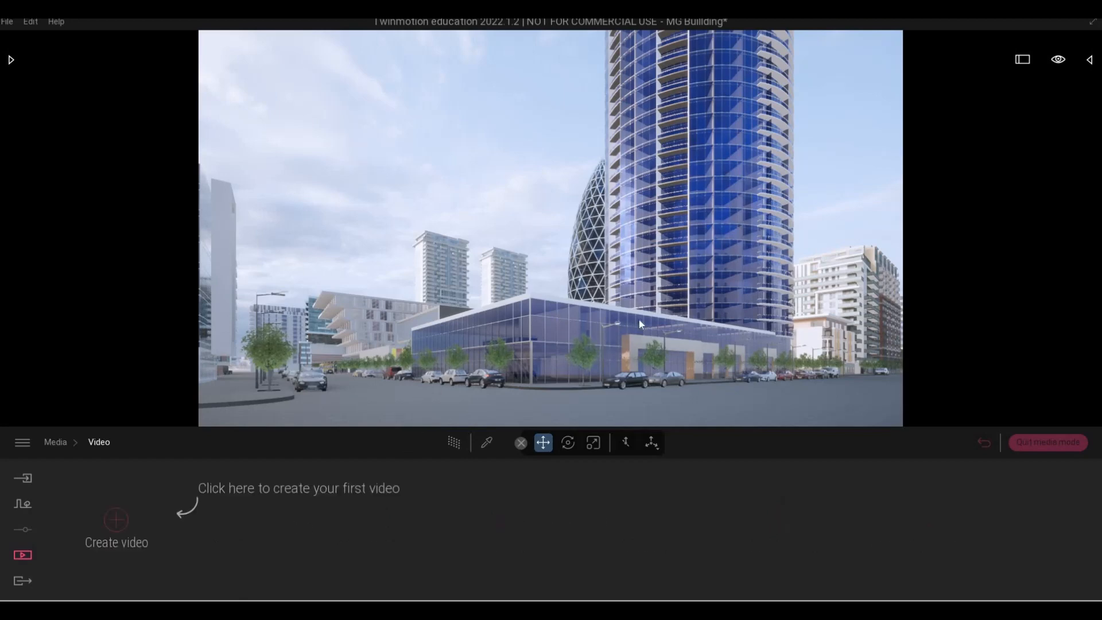
Step: Frame a wide street-level view with the dark-windowed building beside the podium and tower, and create the first video from it
{"action": "key", "text": "d"}
{"action": "key", "text": "q"}
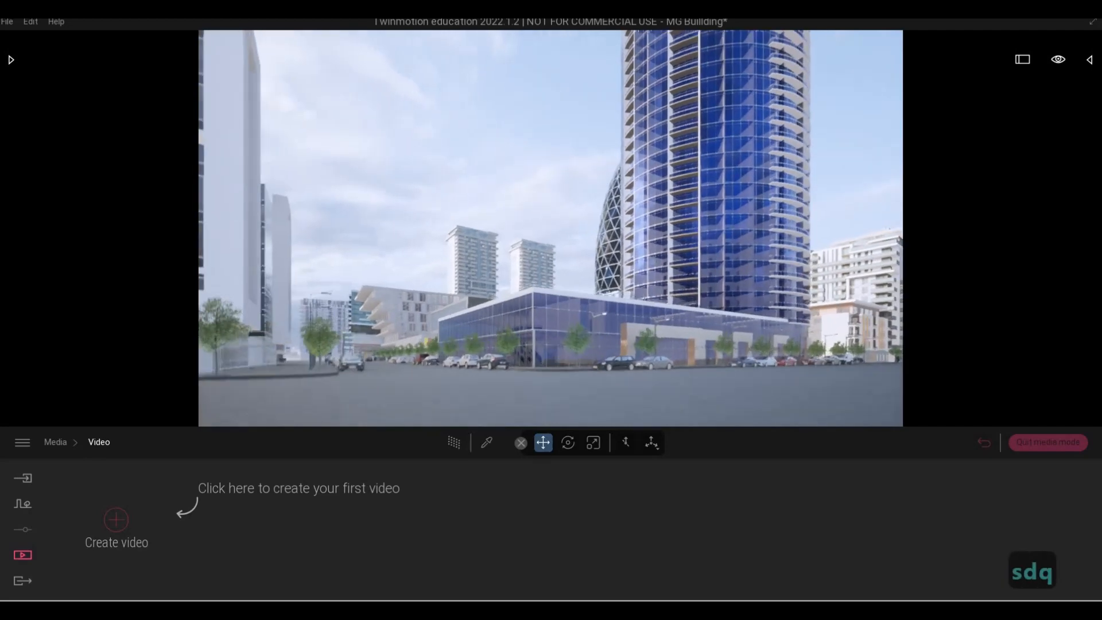
{"action": "key", "text": "d"}
{"action": "key", "text": "s"}
{"action": "key", "text": "q"}
{"action": "key", "text": "s"}
{"action": "key", "text": "a"}
{"action": "key", "text": "a"}
{"action": "key", "text": "a"}
{"action": "key", "text": "a"}
{"action": "key", "text": "a"}
{"action": "key", "text": "a"}
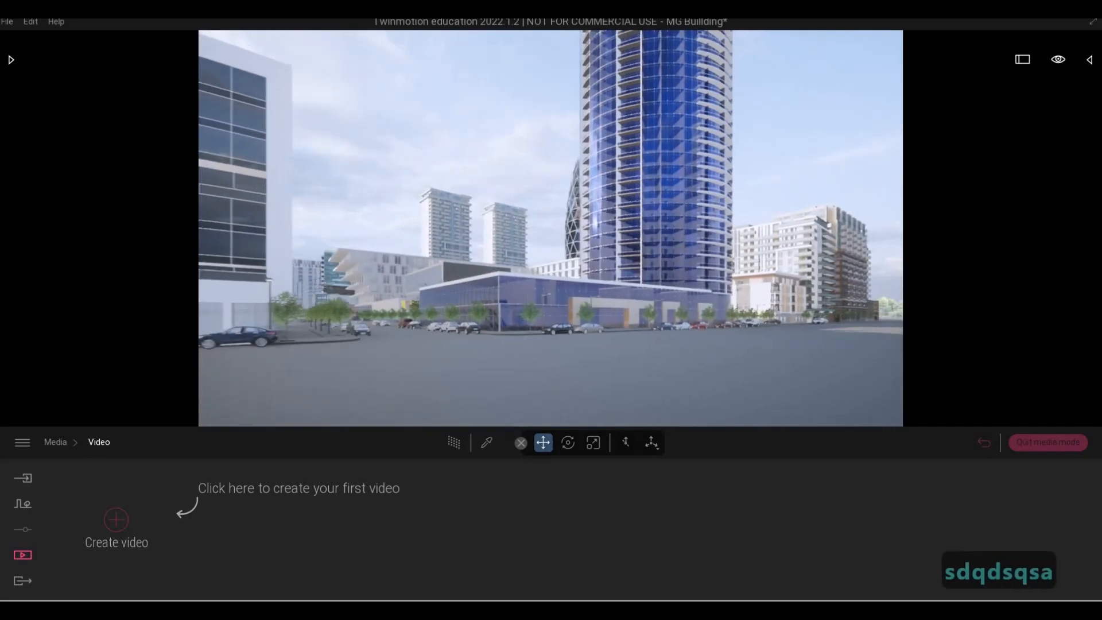
{"action": "key", "text": "d"}
{"action": "key", "text": "d"}
{"action": "key", "text": "d"}
{"action": "key", "text": "d"}
{"action": "key", "text": "d"}
{"action": "key", "text": "d"}
{"action": "key", "text": "d"}
{"action": "key", "text": "d"}
{"action": "key", "text": "d"}
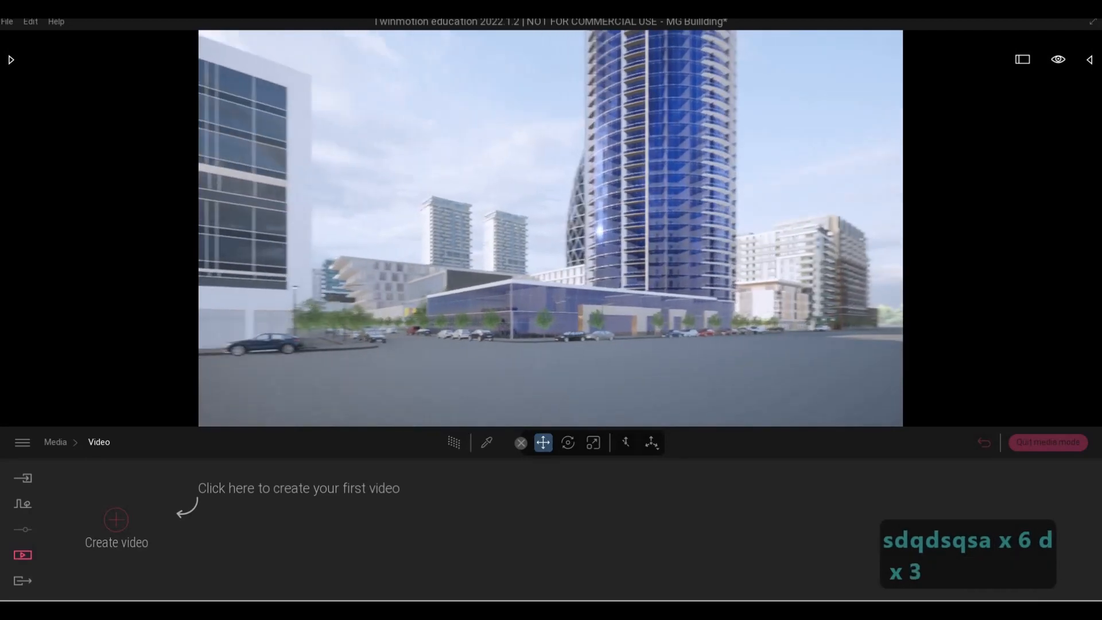
{"action": "key", "text": "w"}
{"action": "key", "text": "s"}
{"action": "key", "text": "s"}
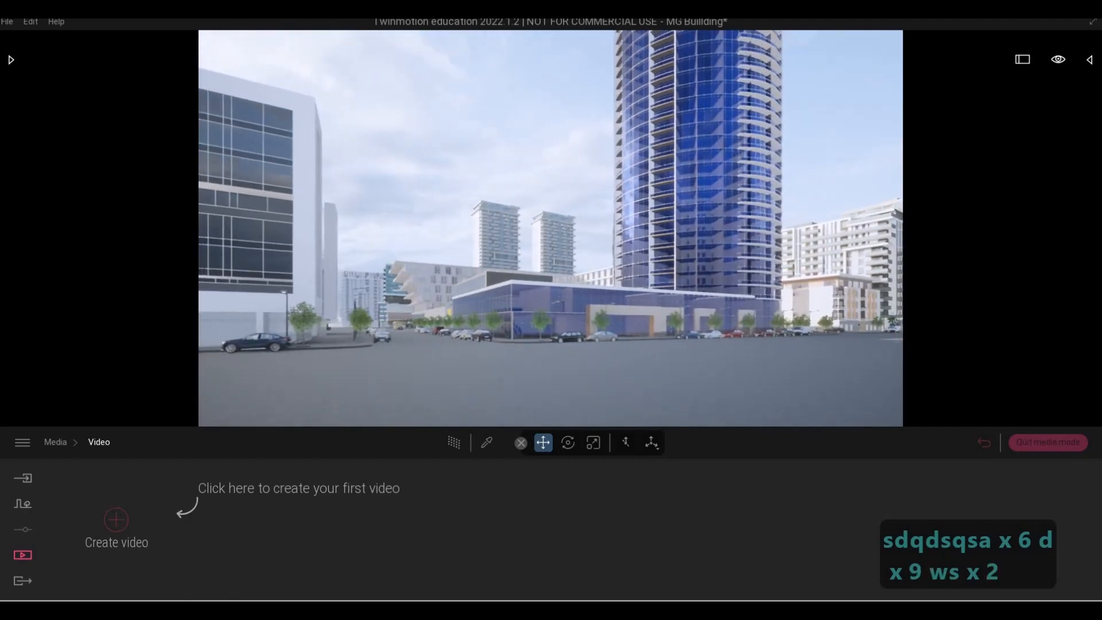
{"action": "key", "text": "s"}
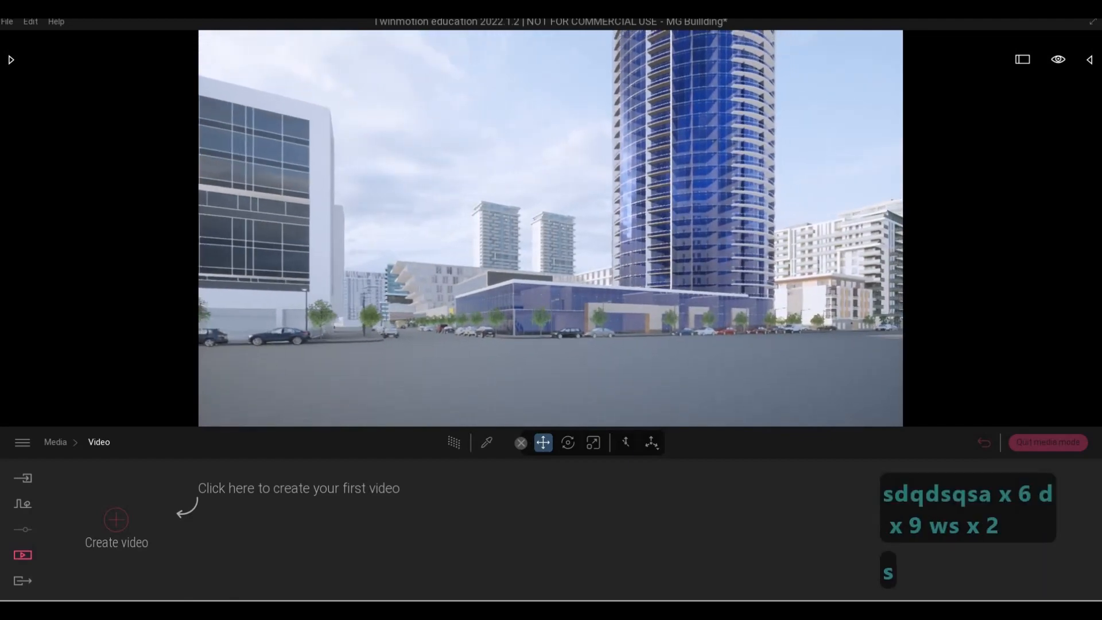
{"action": "key", "text": "w"}
{"action": "right_click_drag", "start_coordinate": [550, 229], "coordinate": [557, 229]}
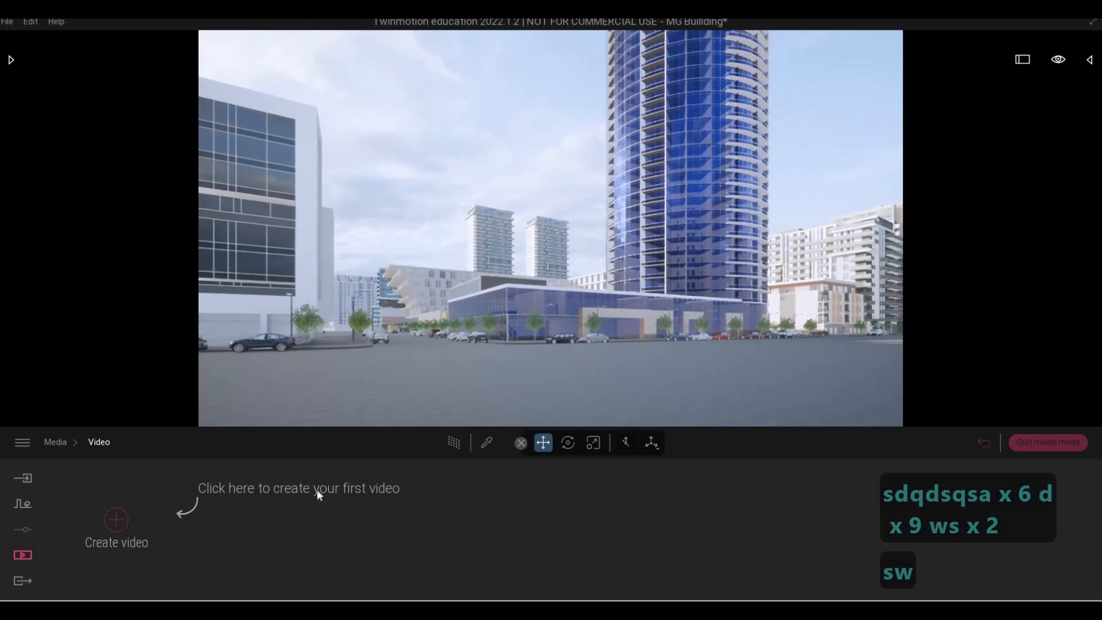
{"action": "left_click", "coordinate": [234, 522]}
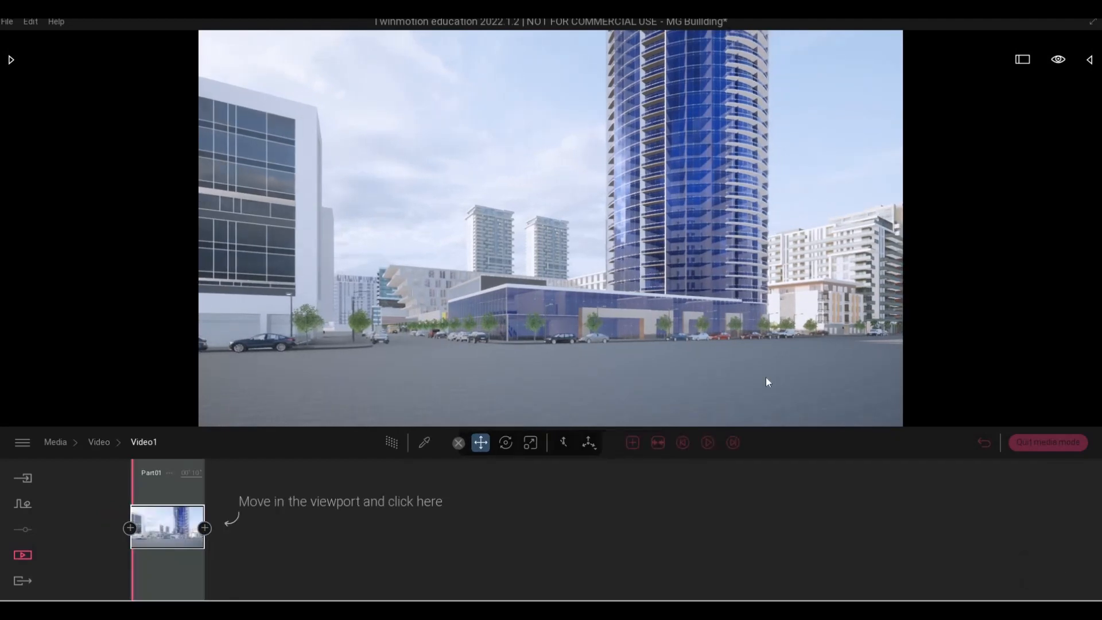
Step: Move the video's starting view slightly forward across the street and update the first keyframe with it
{"action": "key", "text": "w"}
{"action": "key", "text": "w"}
{"action": "key", "text": "w"}
{"action": "key", "text": "w"}
{"action": "key", "text": "w"}
{"action": "key", "text": "w"}
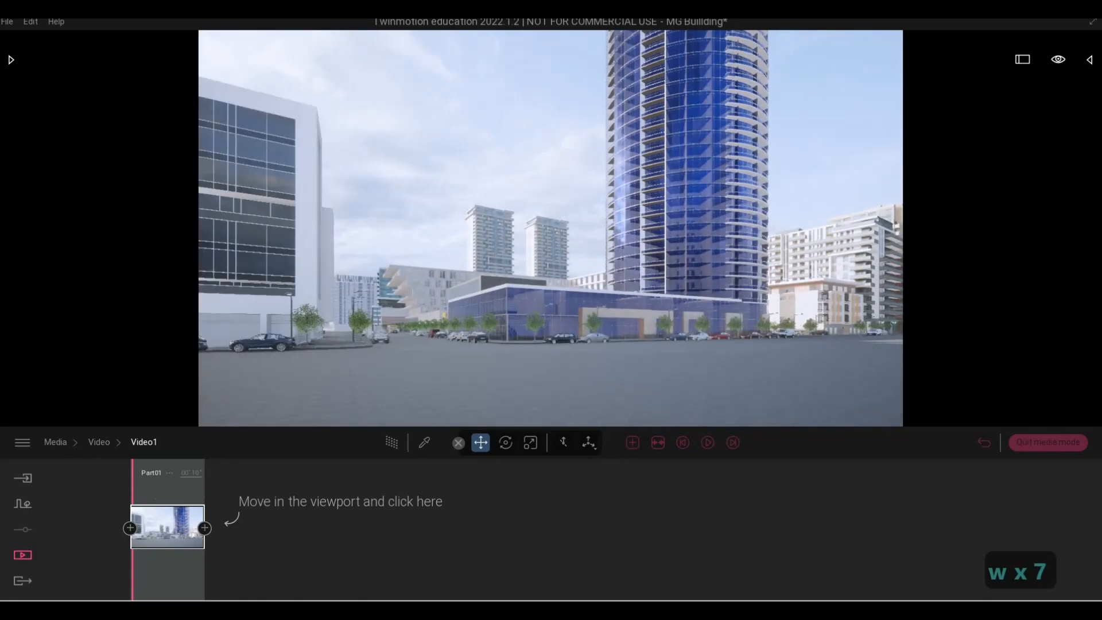
{"action": "key", "text": "w"}
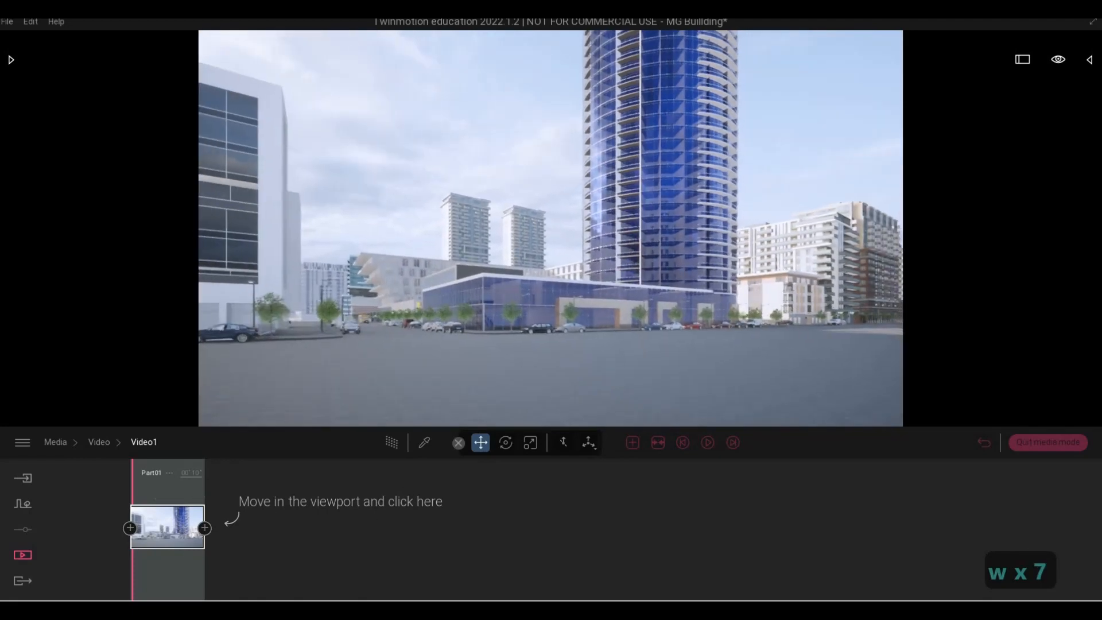
{"action": "key", "text": "w"}
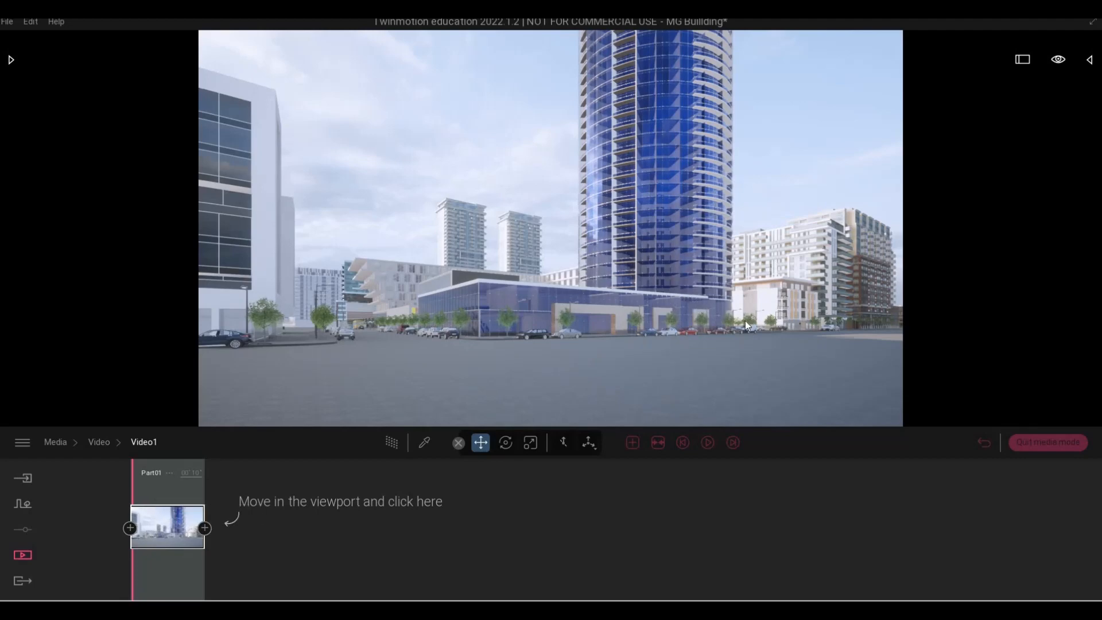
Step: Add a second keyframe from a close view along the podium's street front with the parked cars, and play the video from its start
{"action": "key", "text": "w"}
{"action": "key", "text": "d"}
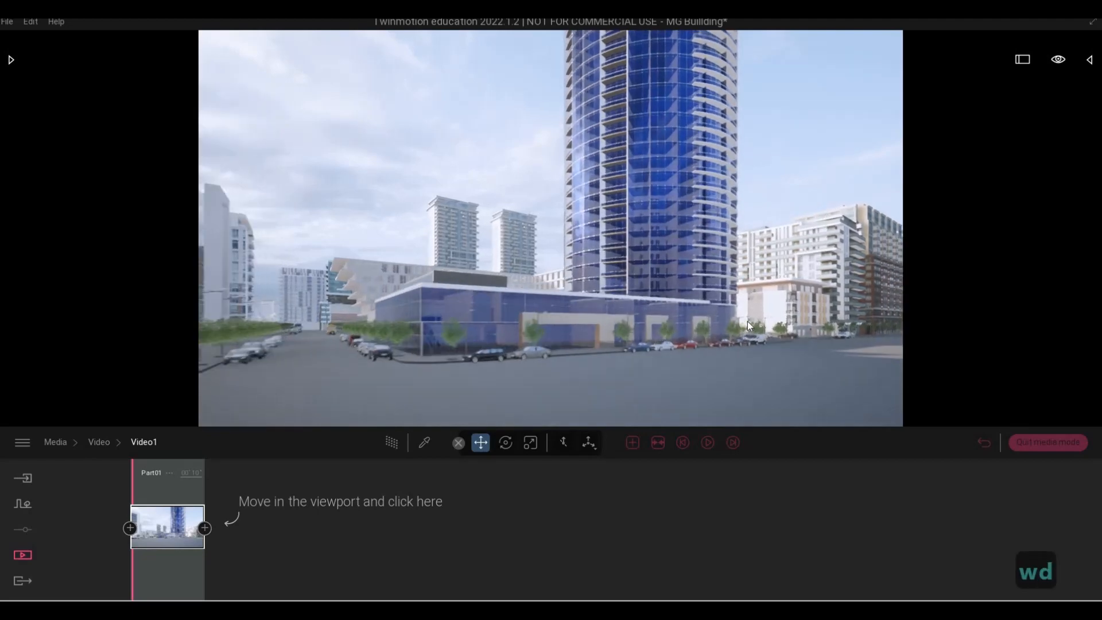
{"action": "key", "text": "e"}
{"action": "key", "text": "e"}
{"action": "key", "text": "d"}
{"action": "key", "text": "q"}
{"action": "key", "text": "w"}
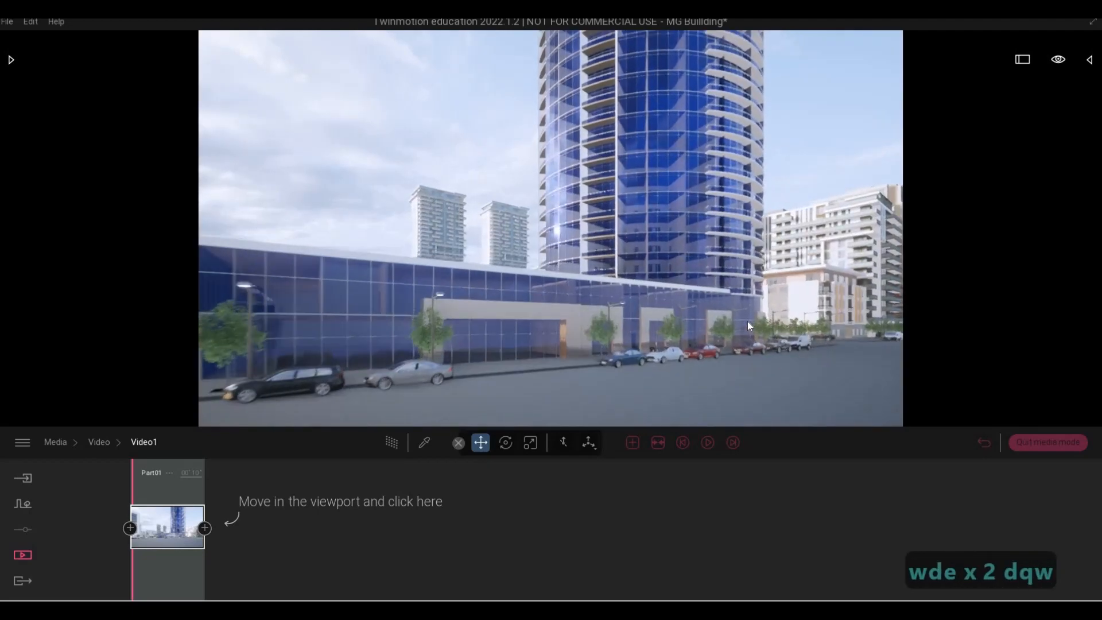
{"action": "key", "text": "w"}
{"action": "key", "text": "e"}
{"action": "key", "text": "w"}
{"action": "key", "text": "w"}
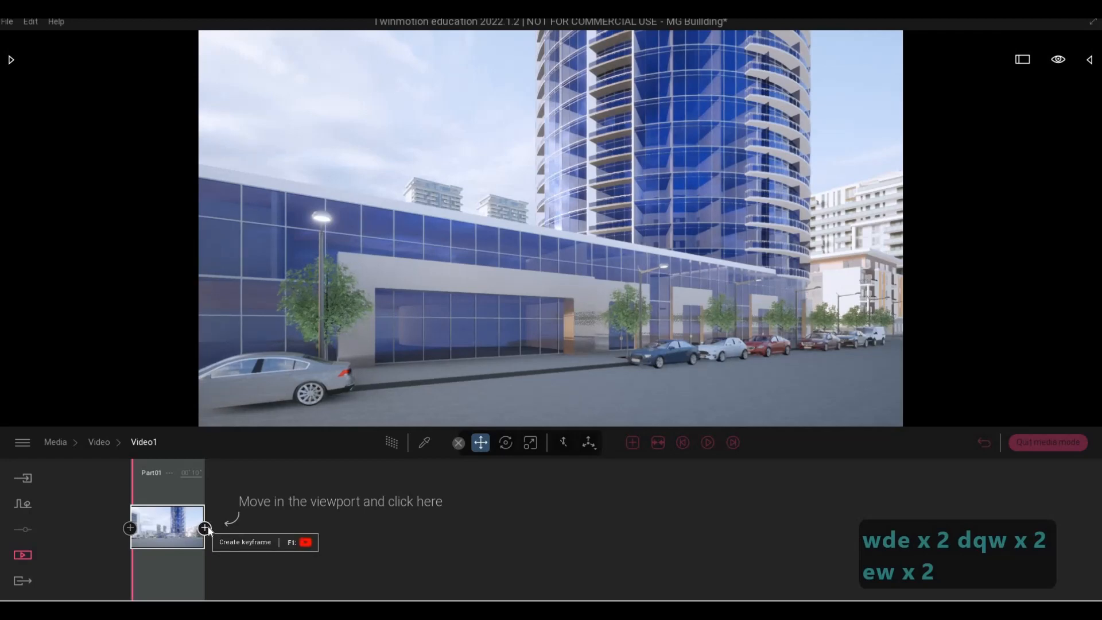
{"action": "left_click", "coordinate": [204, 527]}
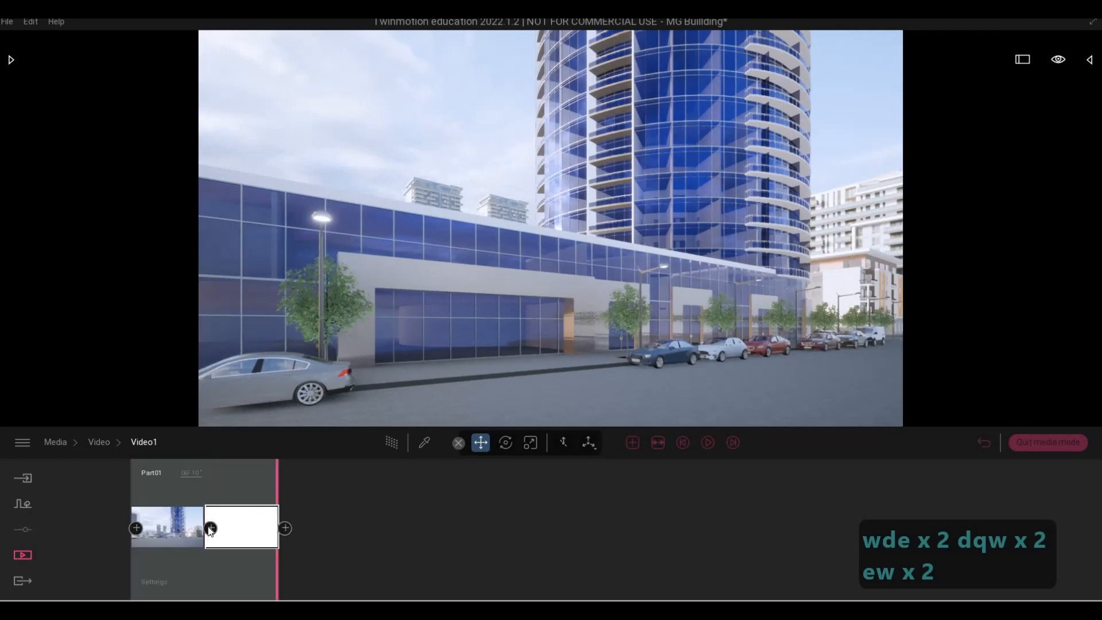
{"action": "left_click", "coordinate": [683, 443]}
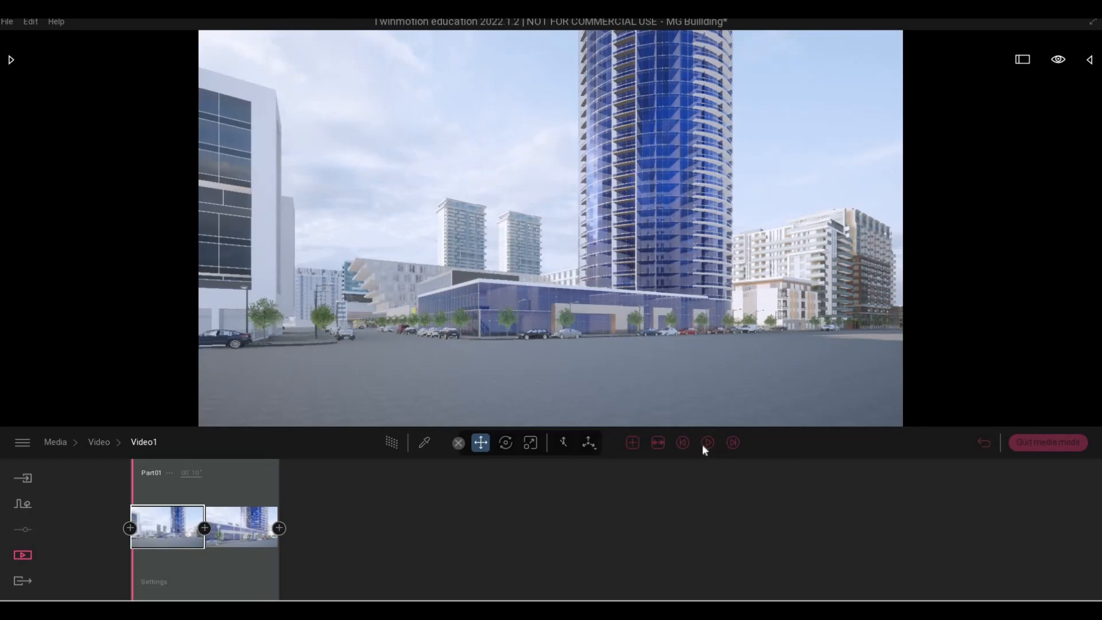
{"action": "left_click", "coordinate": [703, 446]}
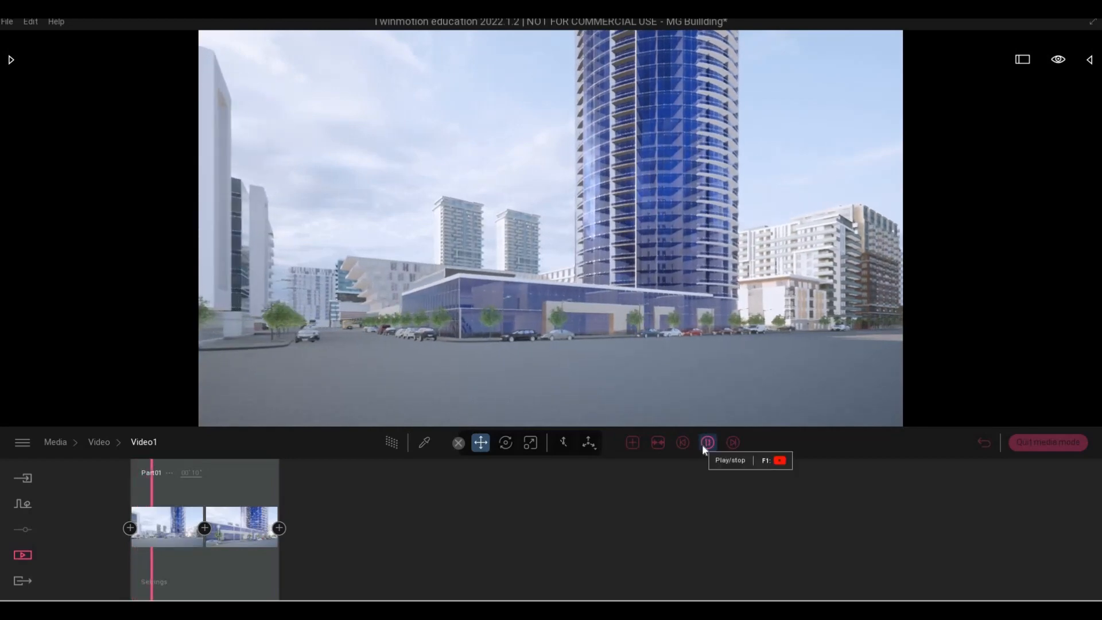
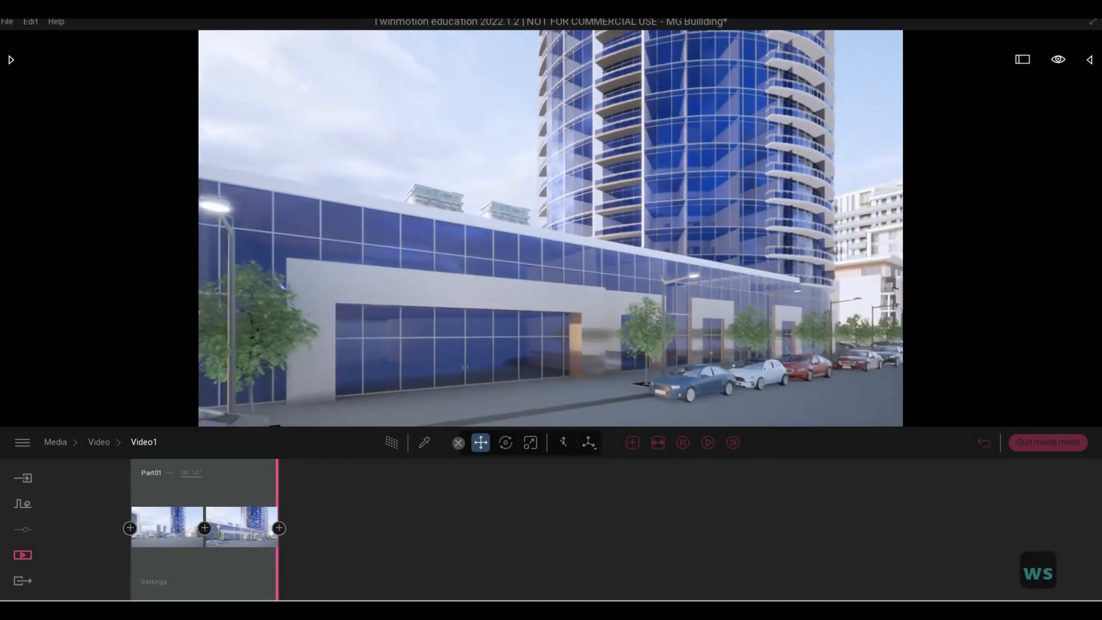
Step: Pull the camera back across the street from the podium's parked cars and play the video
{"action": "key", "text": "s"}
{"action": "key", "text": "w"}
{"action": "key", "text": "w"}
{"action": "key", "text": "w"}
{"action": "key", "text": "w"}
{"action": "key", "text": "s"}
{"action": "key", "text": "s"}
{"action": "key", "text": "s"}
{"action": "key", "text": "s"}
{"action": "key", "text": "s"}
{"action": "key", "text": "s"}
{"action": "key", "text": "s"}
{"action": "key", "text": "s"}
{"action": "key", "text": "s"}
{"action": "key", "text": "s"}
{"action": "key", "text": "s"}
{"action": "key", "text": "s"}
{"action": "key", "text": "s"}
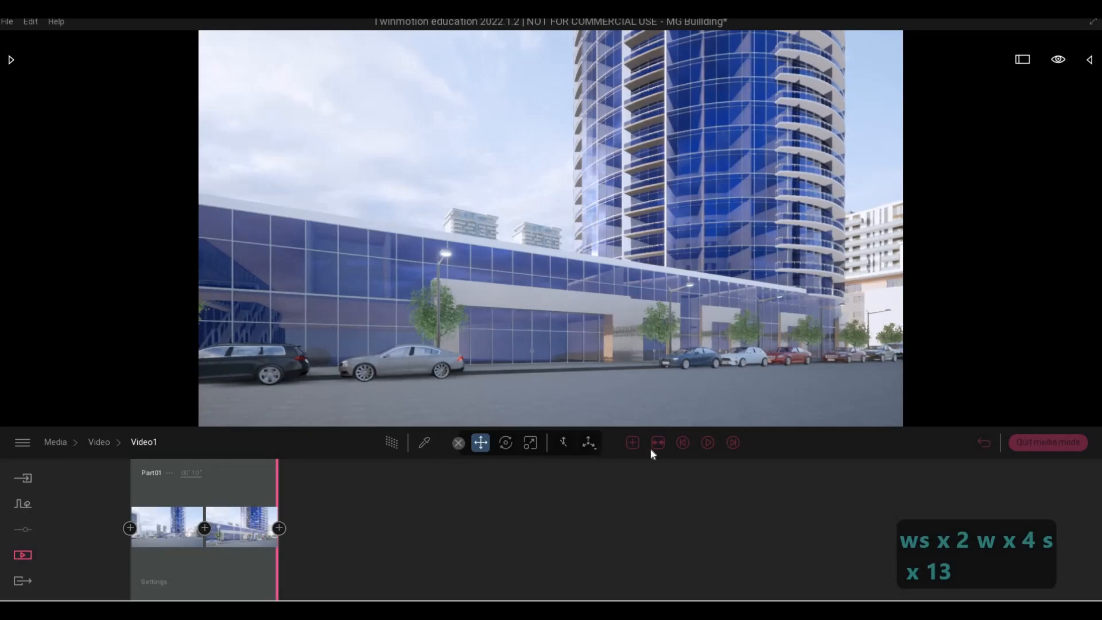
{"action": "left_click", "coordinate": [707, 443]}
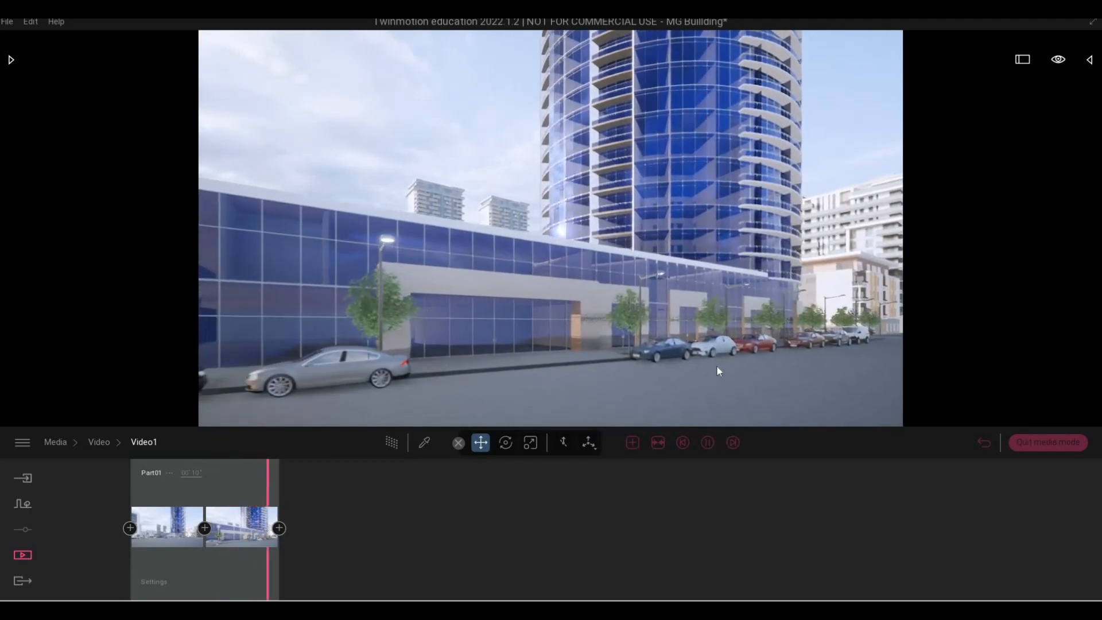
Step: Frame a wide street view of the podium's far corner with the white office block beside it, and create a second video part from it
{"action": "key", "text": "d"}
{"action": "key", "text": "s"}
{"action": "key", "text": "s"}
{"action": "key", "text": "s"}
{"action": "key", "text": "s"}
{"action": "key", "text": "s"}
{"action": "key", "text": "s"}
{"action": "key", "text": "s"}
{"action": "key", "text": "s"}
{"action": "key", "text": "s"}
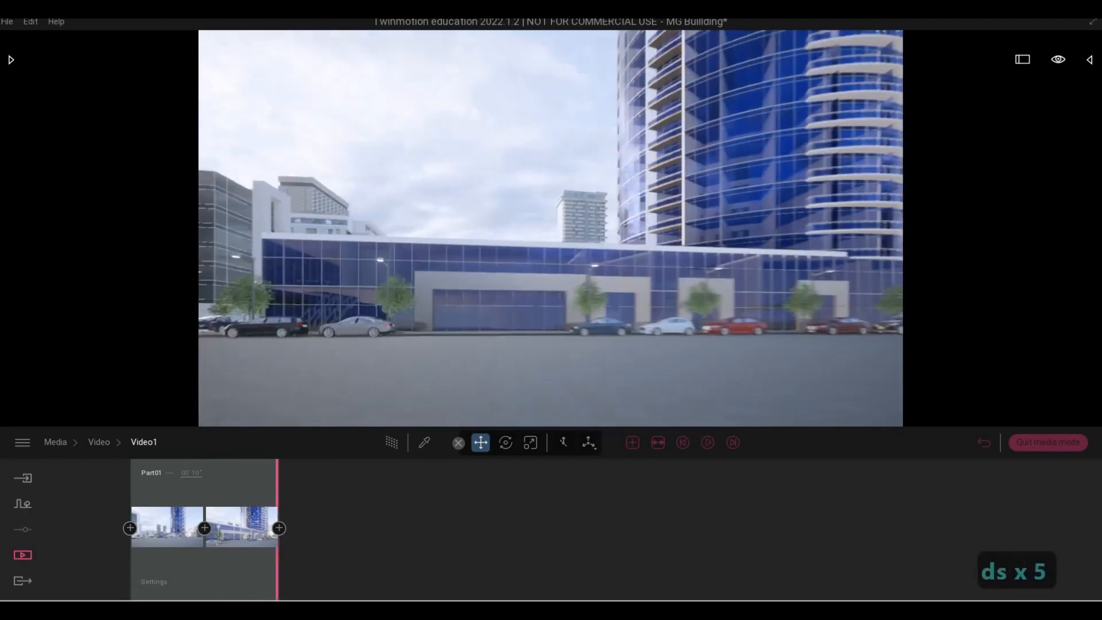
{"action": "key", "text": "a"}
{"action": "key", "text": "w"}
{"action": "key", "text": "q"}
{"action": "key", "text": "a"}
{"action": "key", "text": "a"}
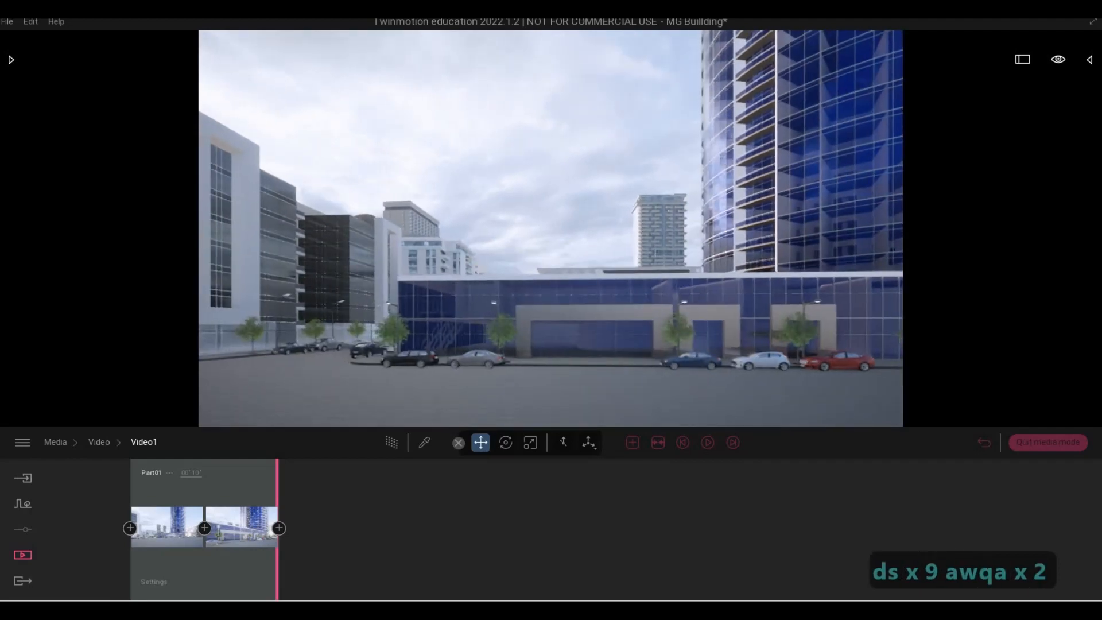
{"action": "key", "text": "w"}
{"action": "key", "text": "e"}
{"action": "key", "text": "a"}
{"action": "key", "text": "a"}
{"action": "key", "text": "a"}
{"action": "key", "text": "w"}
{"action": "key", "text": "s"}
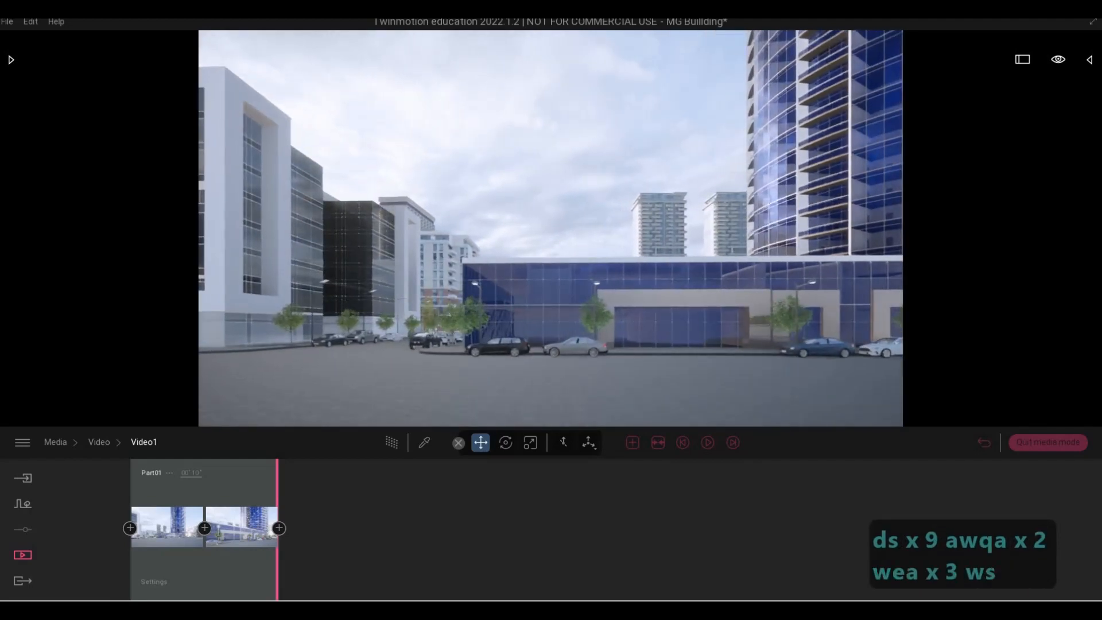
{"action": "key", "text": "w"}
{"action": "key", "text": "w"}
{"action": "key", "text": "a"}
{"action": "key", "text": "e"}
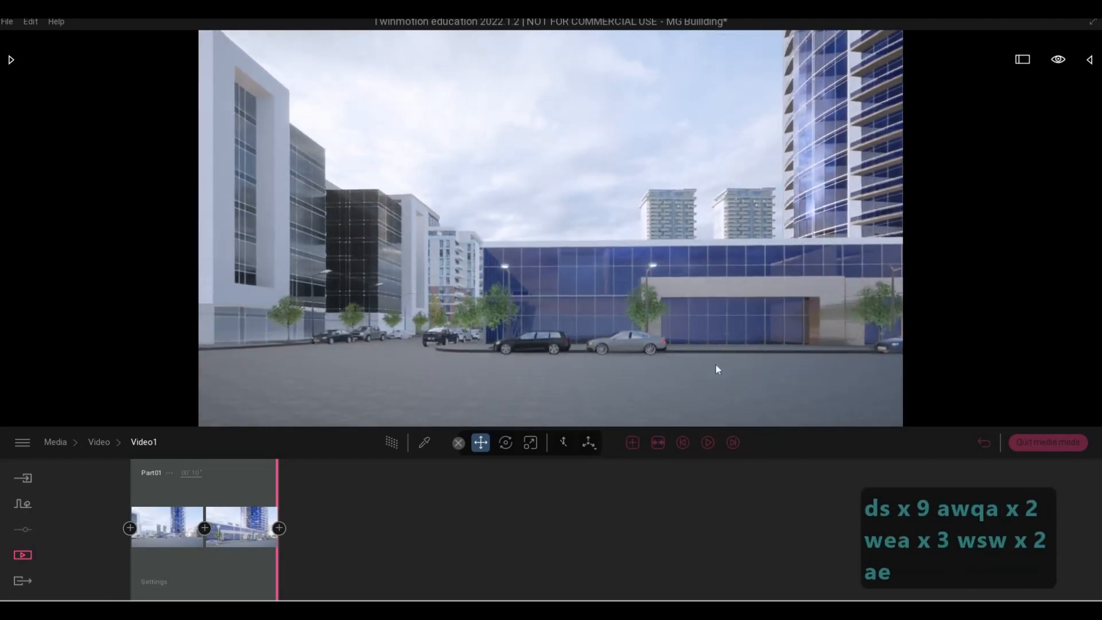
{"action": "left_click", "coordinate": [636, 443]}
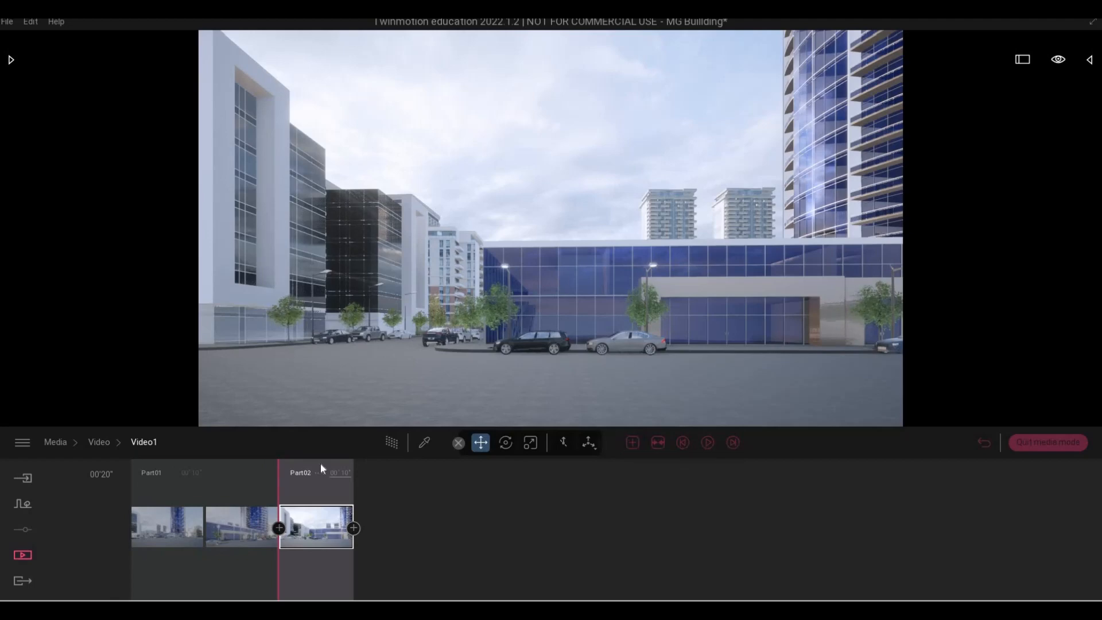
Step: Slide the camera sideways along the podium to the tower base and white van, add this view as Part02's second keyframe, and play it
{"action": "key", "text": "d"}
{"action": "key", "text": "d"}
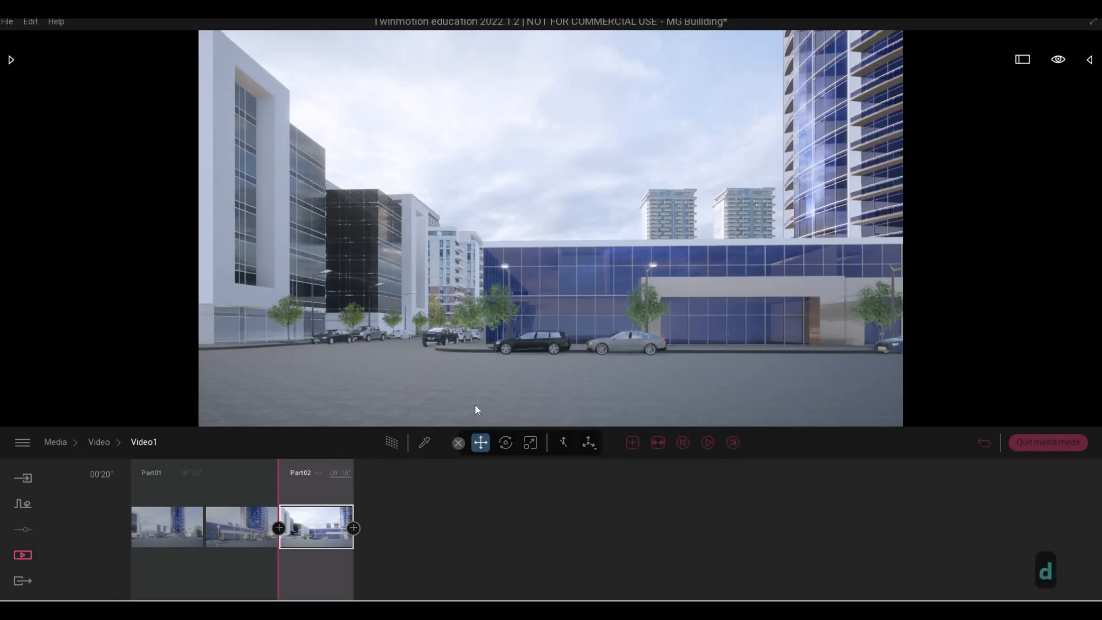
{"action": "key", "text": "d"}
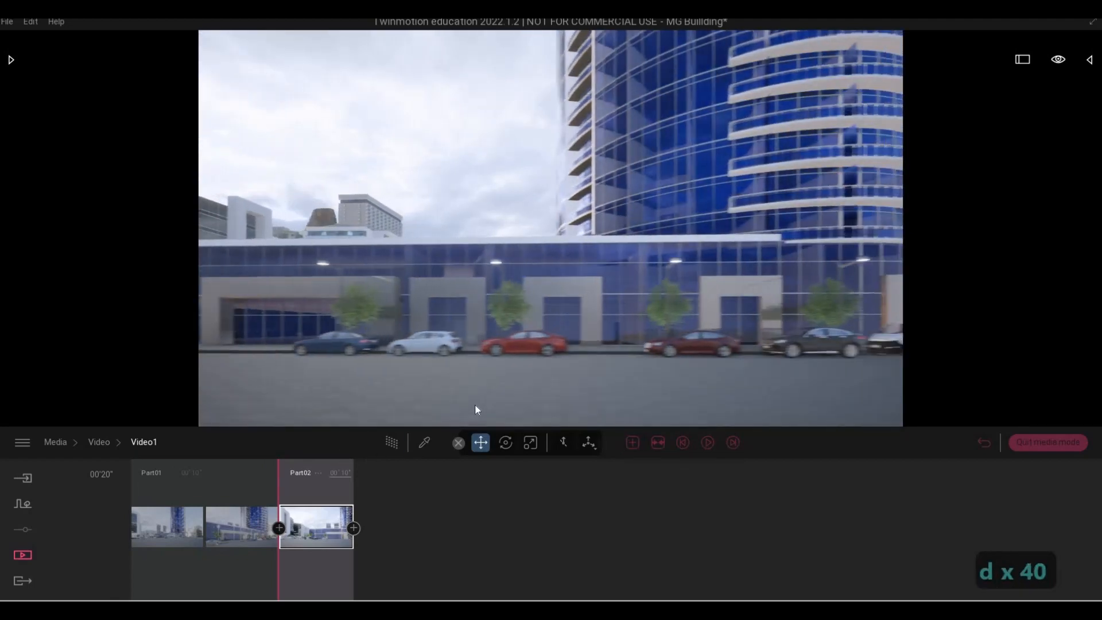
{"action": "key", "text": "d"}
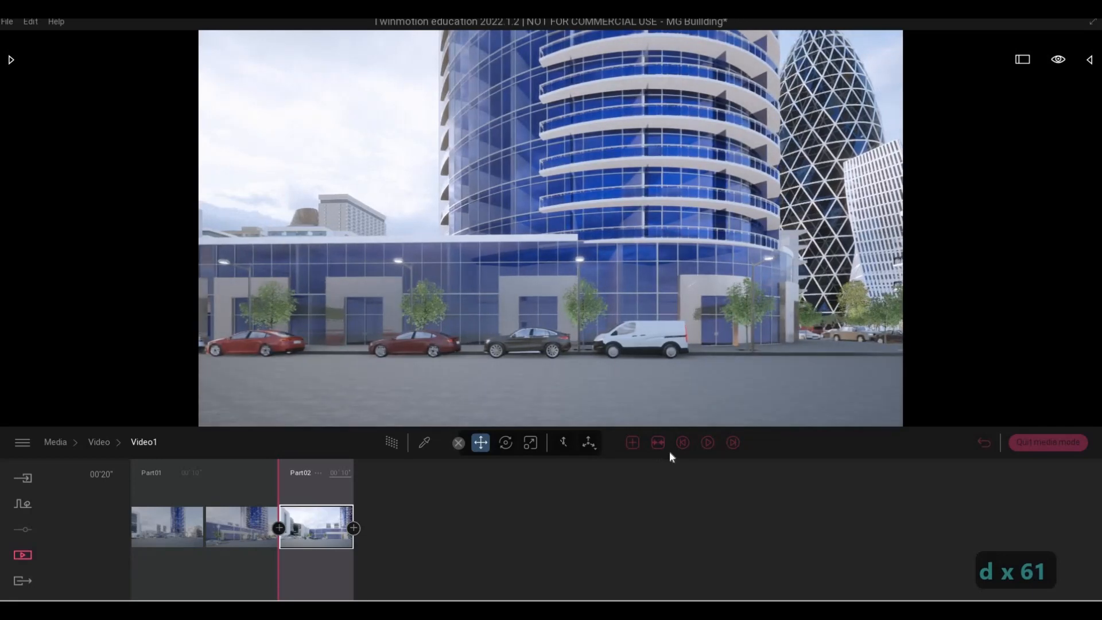
{"action": "left_click", "coordinate": [354, 528]}
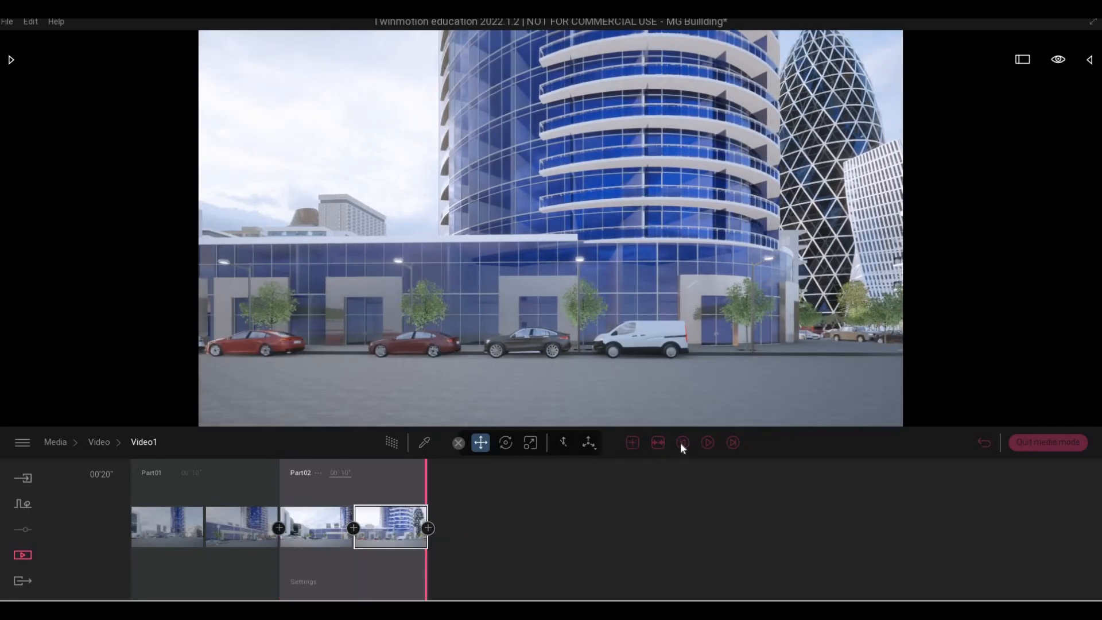
{"action": "left_click", "coordinate": [706, 442]}
Step: Frame the rounded podium corner below the tower from the street junction, and create a third video part from it
{"action": "key", "text": "d"}
{"action": "key", "text": "d"}
{"action": "key", "text": "d"}
{"action": "key", "text": "d"}
{"action": "key", "text": "d"}
{"action": "key", "text": "d"}
{"action": "key", "text": "d"}
{"action": "key", "text": "d"}
{"action": "key", "text": "d"}
{"action": "key", "text": "d"}
{"action": "key", "text": "d"}
{"action": "key", "text": "d"}
{"action": "key", "text": "d"}
{"action": "key", "text": "d"}
{"action": "key", "text": "d"}
{"action": "key", "text": "d"}
{"action": "key", "text": "d"}
{"action": "key", "text": "d"}
{"action": "key", "text": "d"}
{"action": "key", "text": "d"}
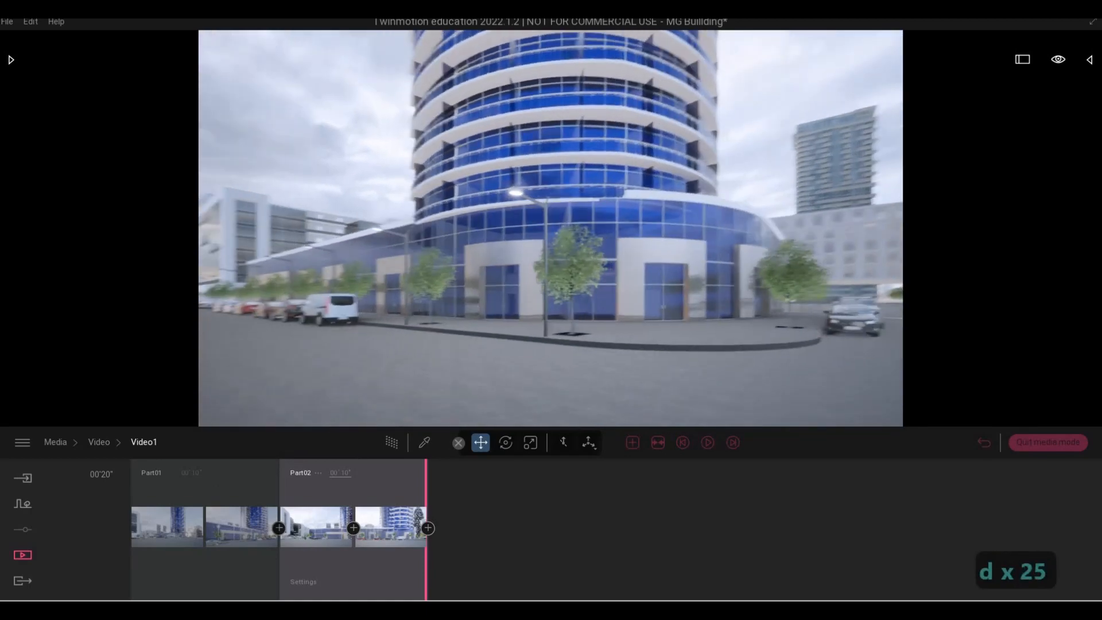
{"action": "key", "text": "d"}
{"action": "key", "text": "w"}
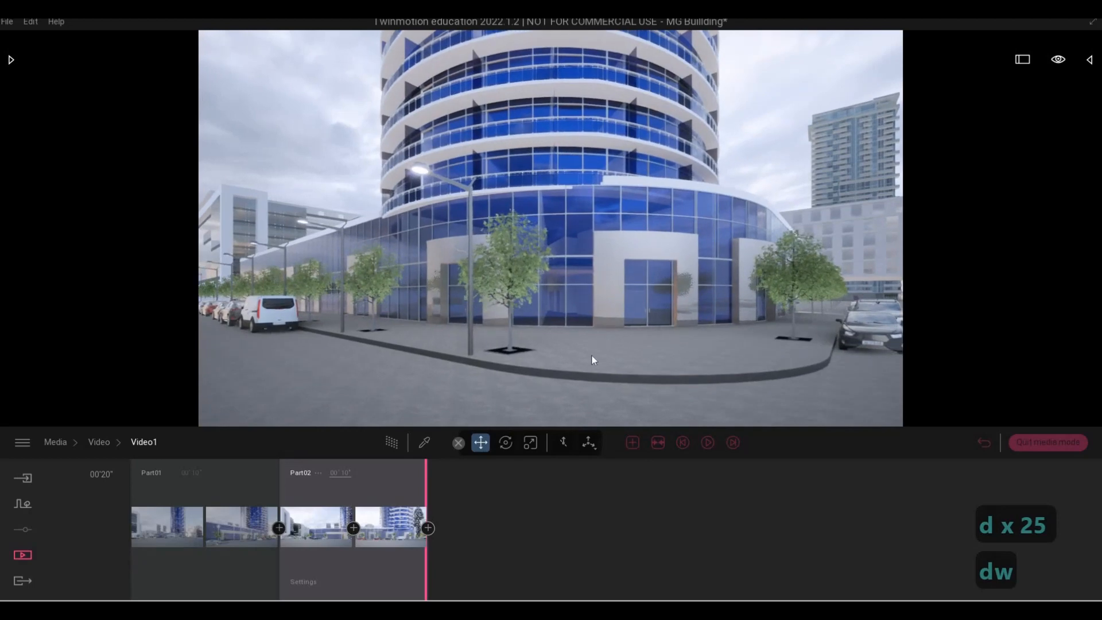
{"action": "left_click", "coordinate": [633, 449]}
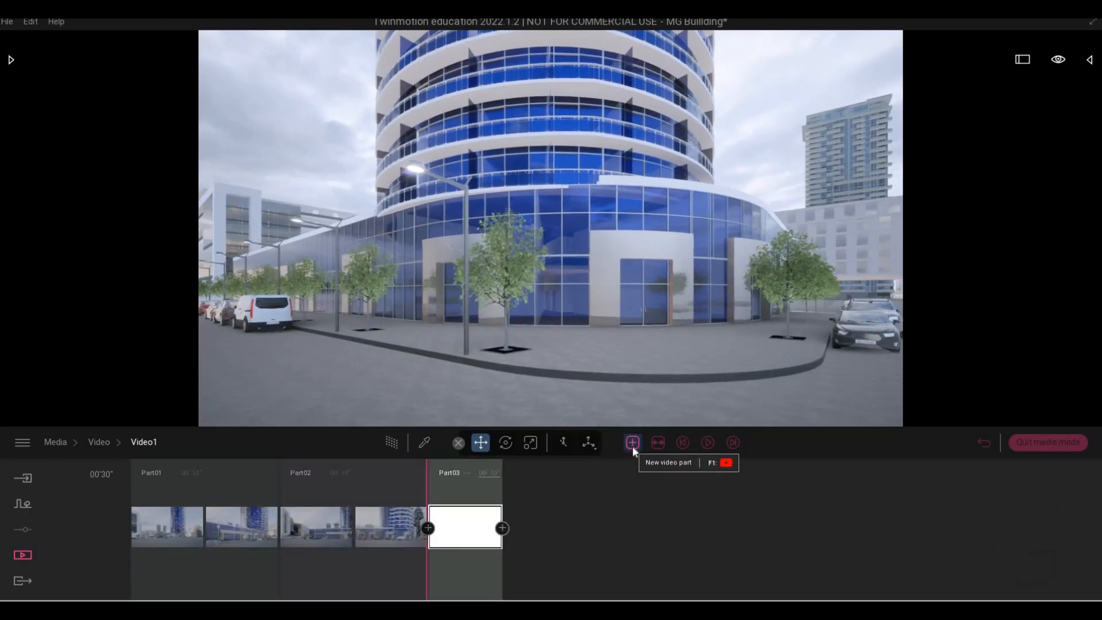
Step: Raise the camera straight up the tower above the podium roof and add this view as Part03's second keyframe
{"action": "key", "text": "q"}
{"action": "key", "text": "q"}
{"action": "key", "text": "q"}
{"action": "key", "text": "q"}
{"action": "key", "text": "q"}
{"action": "key", "text": "q"}
{"action": "key", "text": "q"}
{"action": "key", "text": "q"}
{"action": "key", "text": "q"}
{"action": "key", "text": "q"}
{"action": "key", "text": "q"}
{"action": "key", "text": "q"}
{"action": "key", "text": "q"}
{"action": "key", "text": "q"}
{"action": "key", "text": "q"}
{"action": "key", "text": "q"}
{"action": "key", "text": "q"}
{"action": "key", "text": "q"}
{"action": "key", "text": "q"}
{"action": "key", "text": "q"}
{"action": "key", "text": "q"}
{"action": "key", "text": "q"}
{"action": "key", "text": "q"}
{"action": "key", "text": "q"}
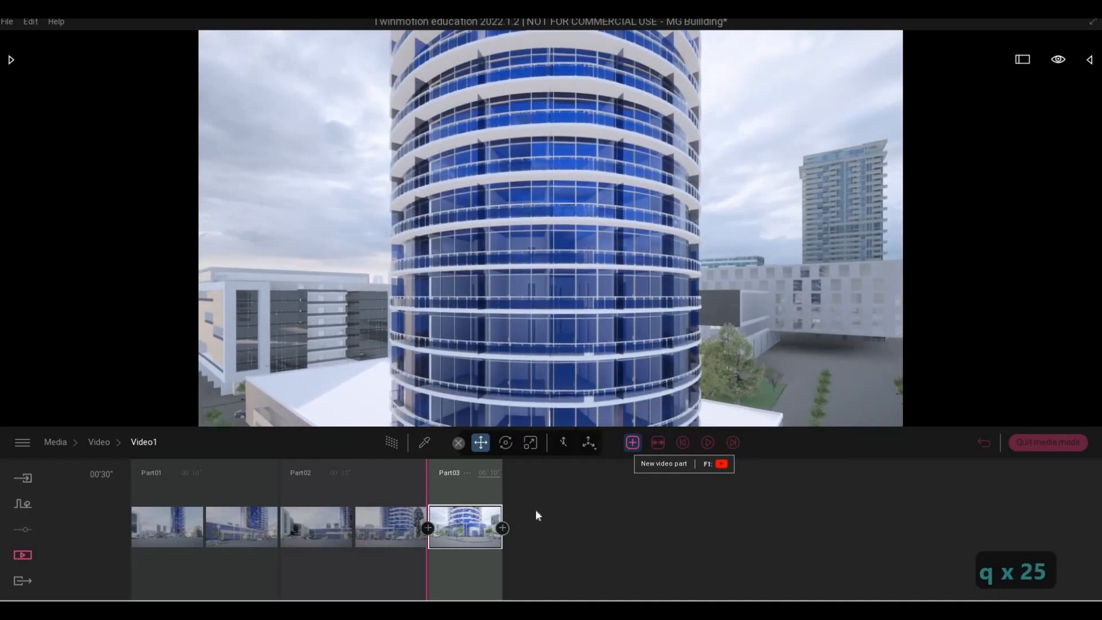
{"action": "left_click", "coordinate": [632, 442]}
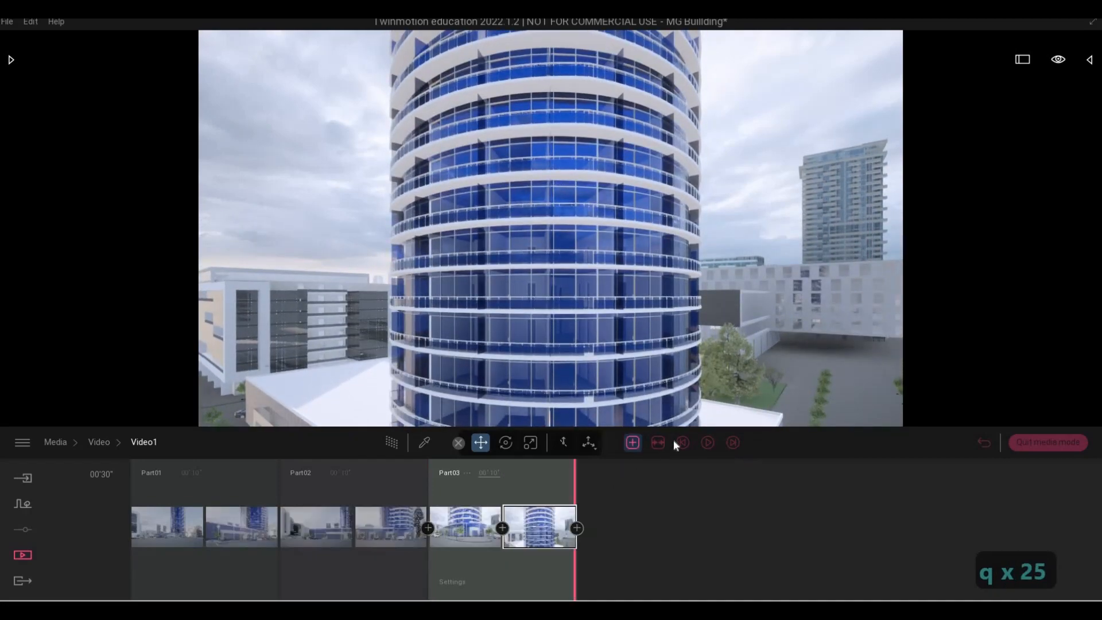
Step: Play Part03, set its duration to 8 seconds, and play it again
{"action": "left_click", "coordinate": [706, 442]}
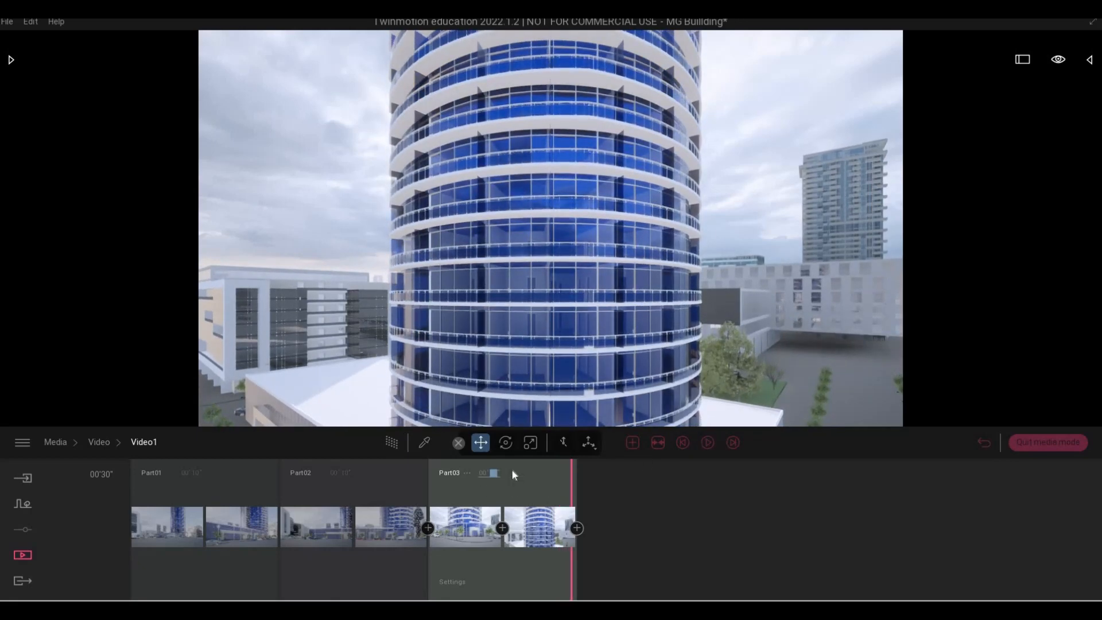
{"action": "left_click", "coordinate": [706, 446]}
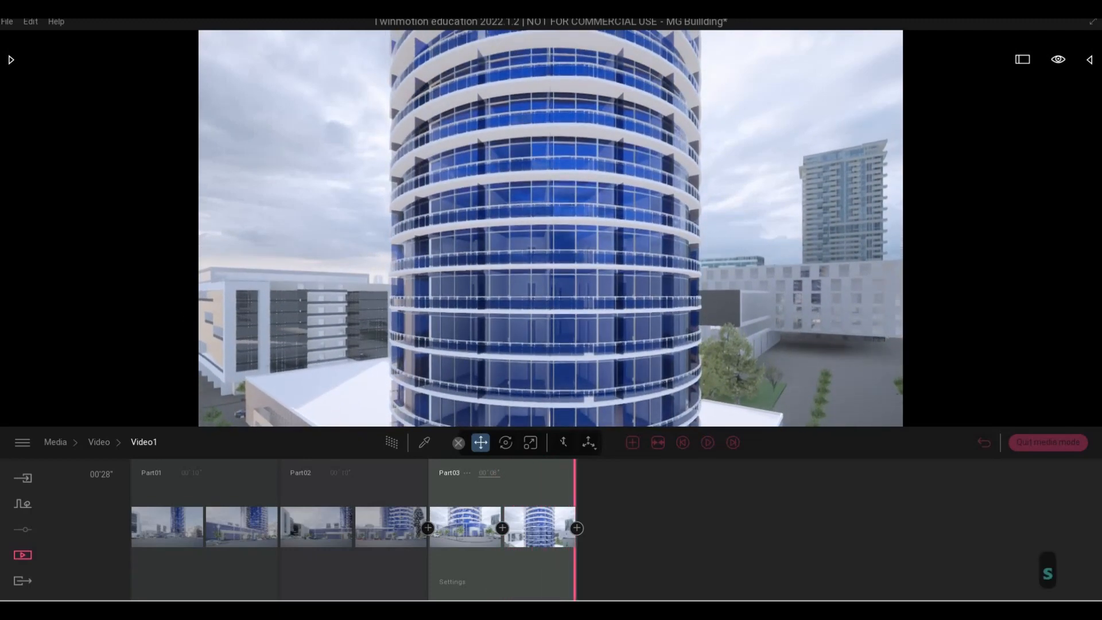
Step: Circle the tower, frame it above the white podium roof with the street and low-rise buildings around it, and create a fourth video part
{"action": "key", "text": "s"}
{"action": "key", "text": "s"}
{"action": "key", "text": "s"}
{"action": "key", "text": "s"}
{"action": "key", "text": "d"}
{"action": "key", "text": "d"}
{"action": "key", "text": "d"}
{"action": "key", "text": "d"}
{"action": "key", "text": "d"}
{"action": "key", "text": "d"}
{"action": "key", "text": "d"}
{"action": "key", "text": "d"}
{"action": "key", "text": "d"}
{"action": "key", "text": "d"}
{"action": "key", "text": "d"}
{"action": "key", "text": "d"}
{"action": "key", "text": "d"}
{"action": "key", "text": "d"}
{"action": "key", "text": "d"}
{"action": "key", "text": "d"}
{"action": "key", "text": "d"}
{"action": "key", "text": "d"}
{"action": "key", "text": "d"}
{"action": "key", "text": "d"}
{"action": "key", "text": "w"}
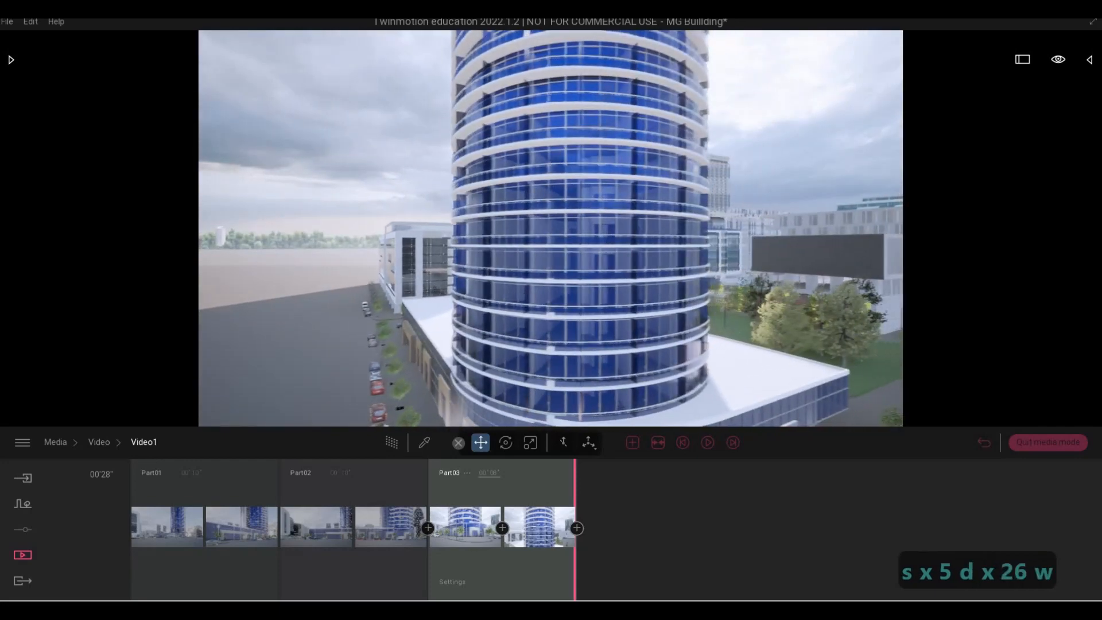
{"action": "key", "text": "a"}
{"action": "key", "text": "a"}
{"action": "key", "text": "a"}
{"action": "key", "text": "a"}
{"action": "key", "text": "a"}
{"action": "key", "text": "a"}
{"action": "key", "text": "a"}
{"action": "key", "text": "a"}
{"action": "key", "text": "a"}
{"action": "key", "text": "a"}
{"action": "key", "text": "a"}
{"action": "key", "text": "a"}
{"action": "key", "text": "a"}
{"action": "key", "text": "a"}
{"action": "key", "text": "a"}
{"action": "key", "text": "a"}
{"action": "key", "text": "a"}
{"action": "key", "text": "a"}
{"action": "key", "text": "a"}
{"action": "key", "text": "a"}
{"action": "key", "text": "a"}
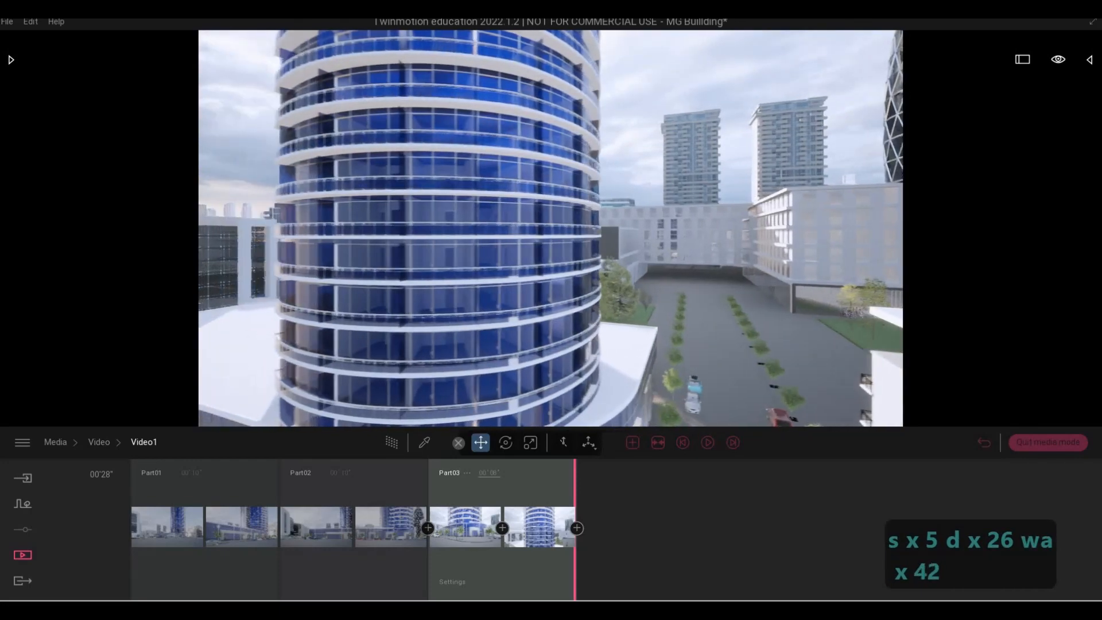
{"action": "key", "text": "q"}
{"action": "key", "text": "q"}
{"action": "key", "text": "q"}
{"action": "key", "text": "q"}
{"action": "key", "text": "q"}
{"action": "key", "text": "q"}
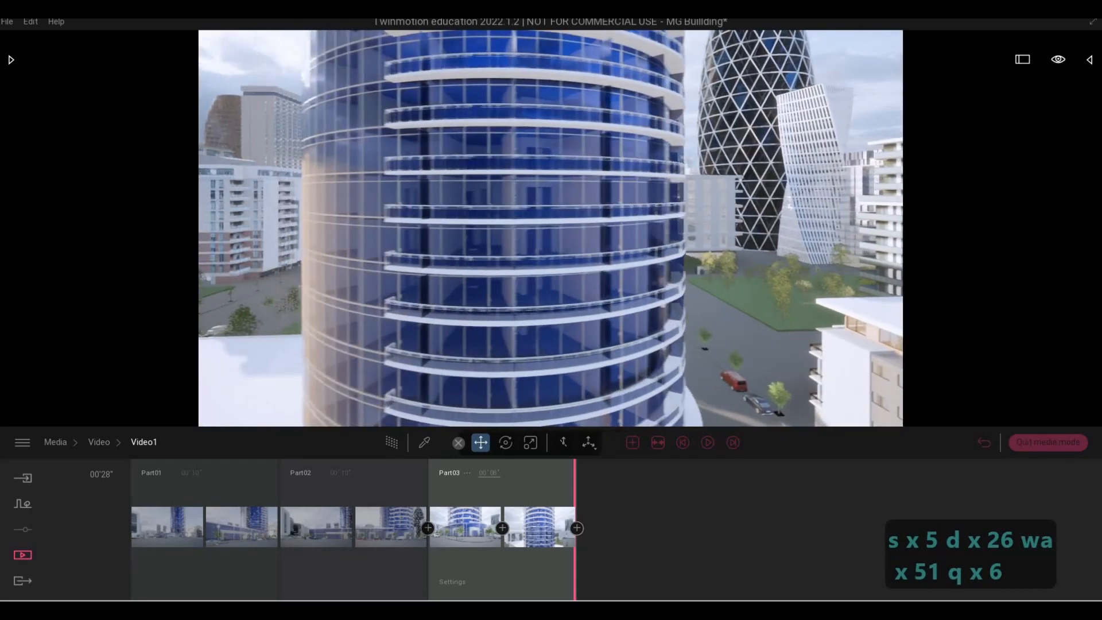
{"action": "key", "text": "s"}
{"action": "key", "text": "s"}
{"action": "key", "text": "s"}
{"action": "key", "text": "s"}
{"action": "key", "text": "s"}
{"action": "key", "text": "s"}
{"action": "key", "text": "s"}
{"action": "key", "text": "s"}
{"action": "key", "text": "s"}
{"action": "key", "text": "s"}
{"action": "key", "text": "s"}
{"action": "key", "text": "s"}
{"action": "key", "text": "s"}
{"action": "key", "text": "a"}
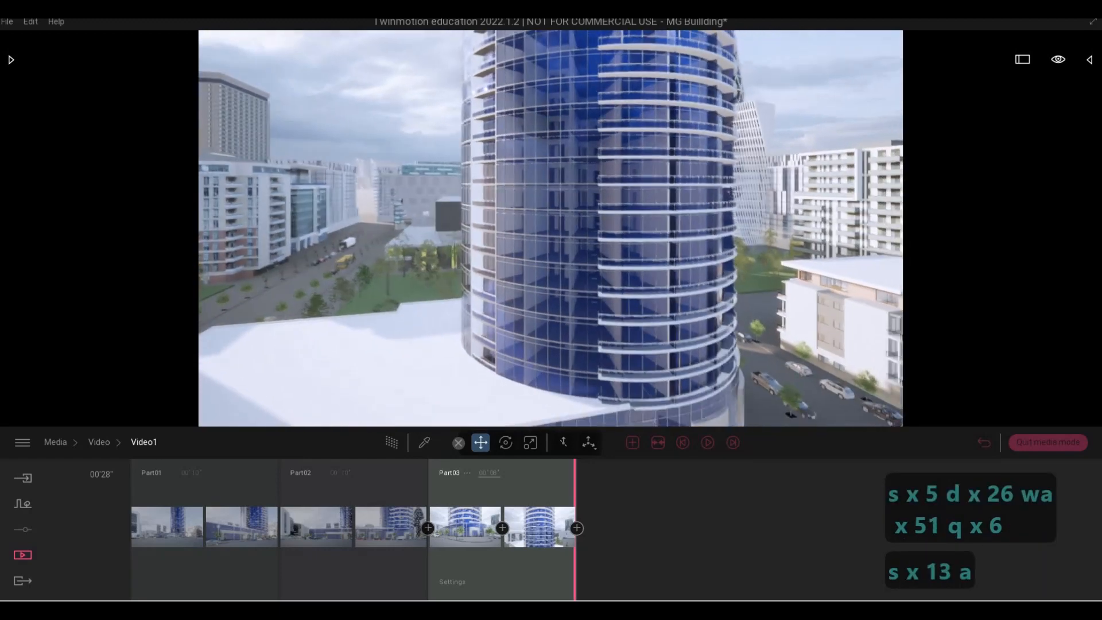
{"action": "key", "text": "w"}
{"action": "key", "text": "a"}
{"action": "key", "text": "s"}
{"action": "key", "text": "s"}
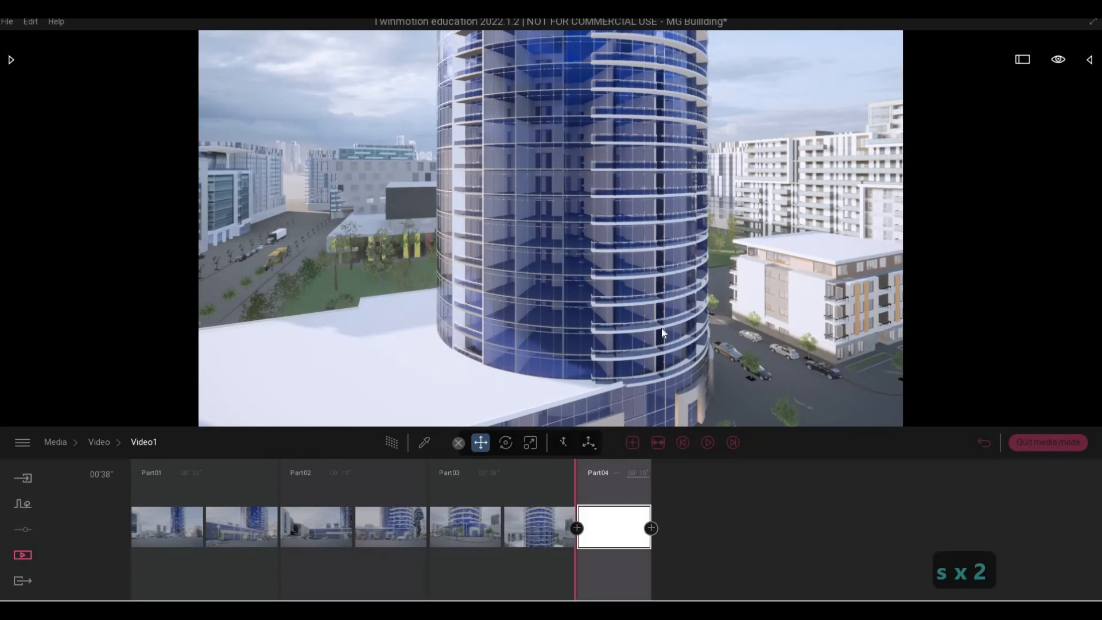
Step: Swing and pull the camera back and up until the podium's street entrances show, and add this view as Part04's second keyframe
{"action": "key", "text": "d"}
{"action": "key", "text": "d"}
{"action": "key", "text": "d"}
{"action": "key", "text": "d"}
{"action": "key", "text": "d"}
{"action": "key", "text": "w"}
{"action": "key", "text": "w"}
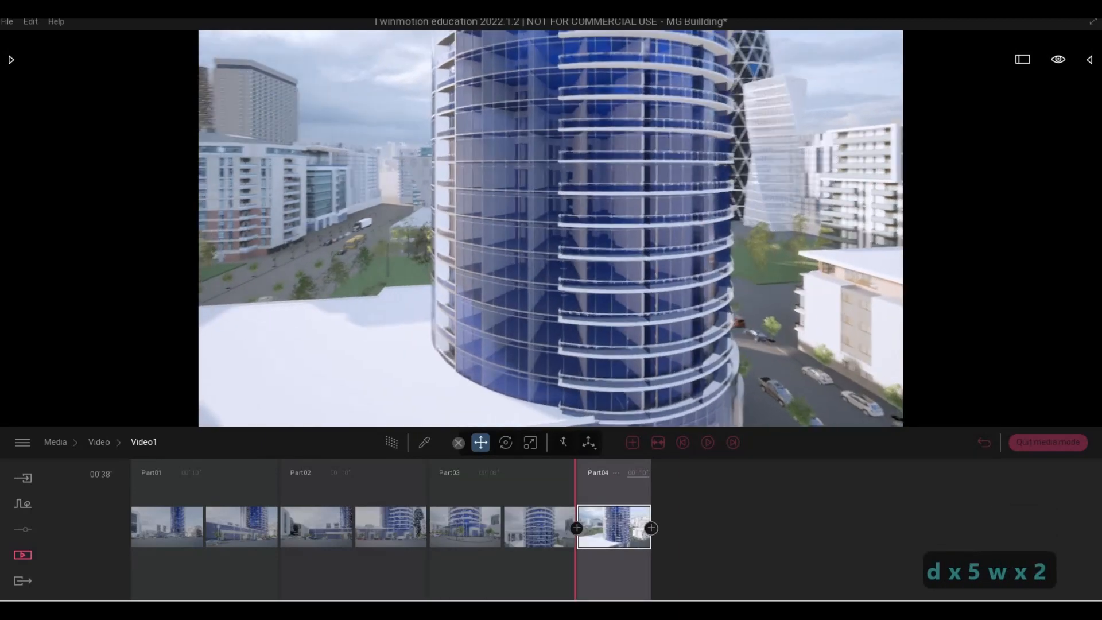
{"action": "key", "text": "s"}
{"action": "key", "text": "s"}
{"action": "key", "text": "s"}
{"action": "key", "text": "s"}
{"action": "key", "text": "s"}
{"action": "key", "text": "s"}
{"action": "key", "text": "s"}
{"action": "key", "text": "s"}
{"action": "key", "text": "s"}
{"action": "key", "text": "s"}
{"action": "key", "text": "s"}
{"action": "key", "text": "s"}
{"action": "key", "text": "s"}
{"action": "key", "text": "s"}
{"action": "key", "text": "s"}
{"action": "key", "text": "w"}
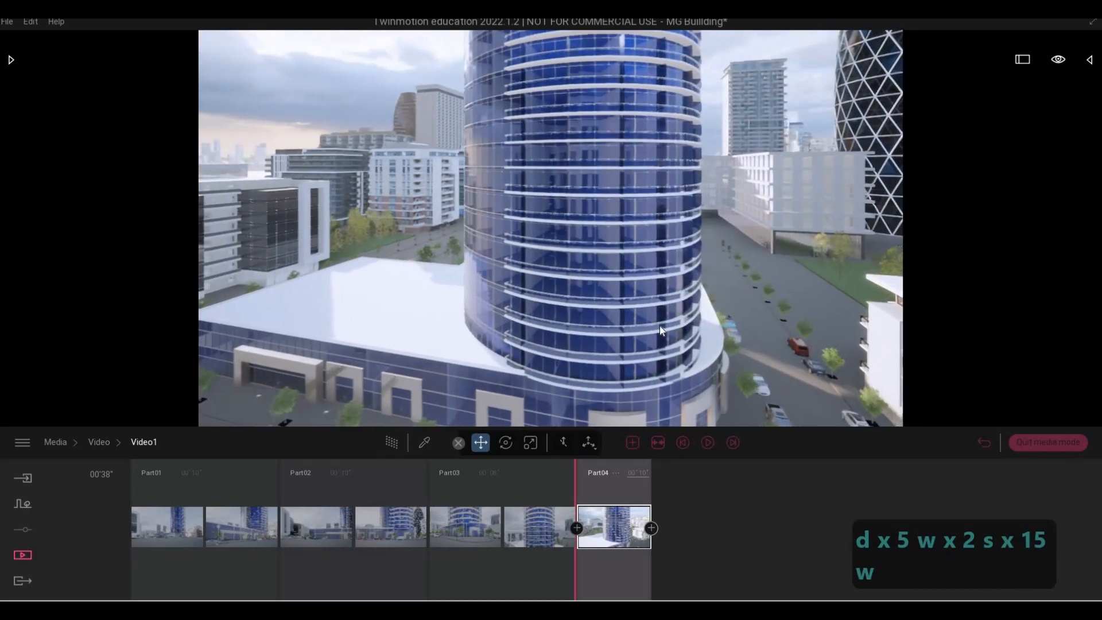
{"action": "key", "text": "e"}
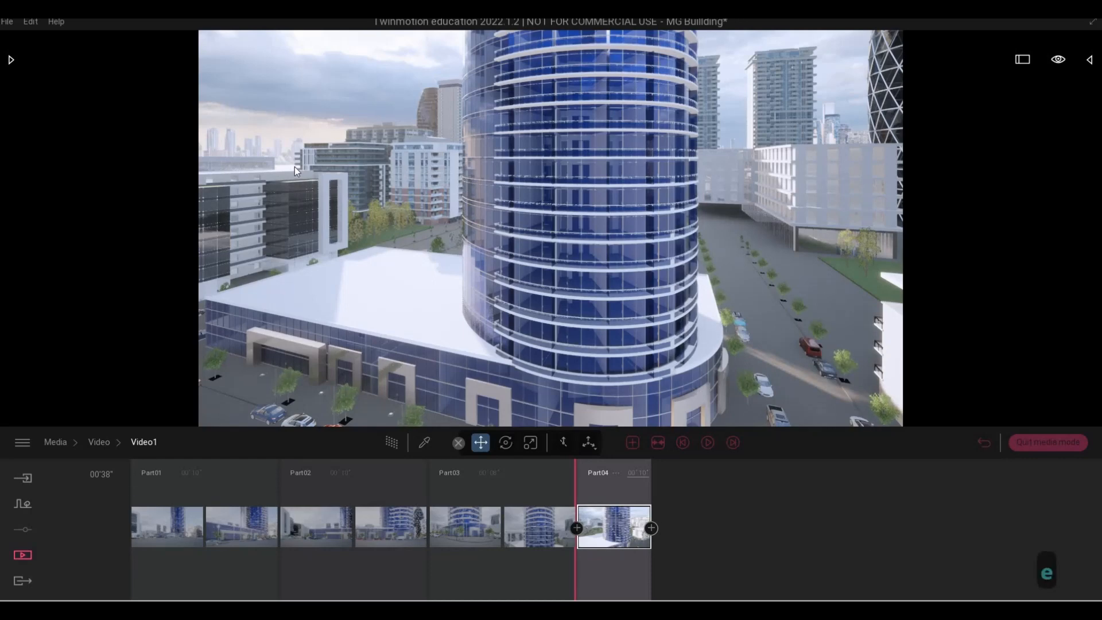
{"action": "key", "text": "e"}
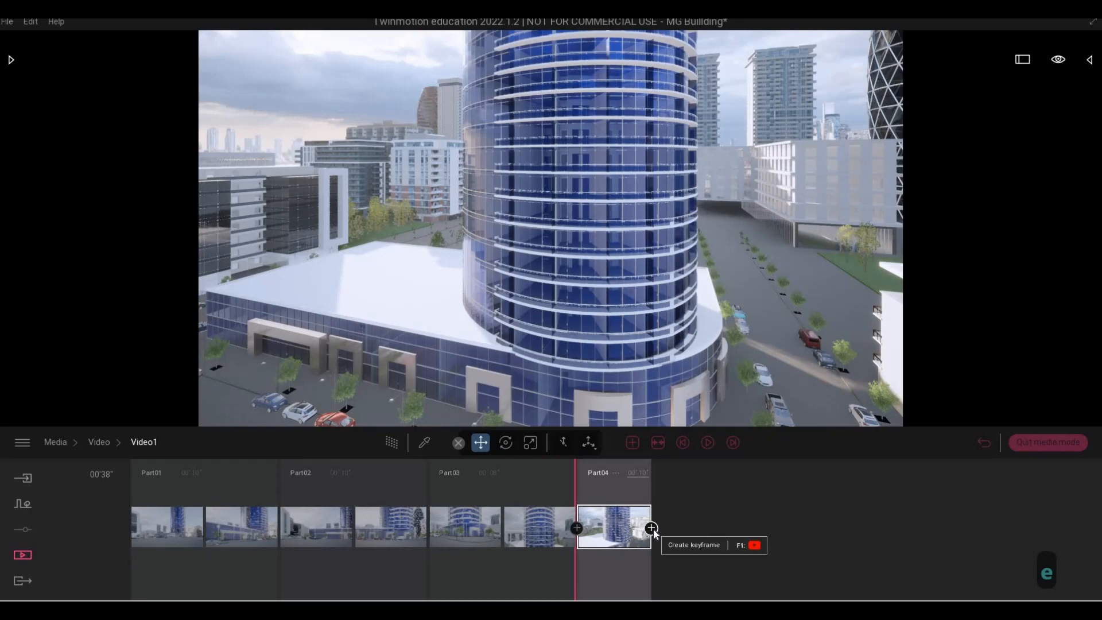
{"action": "key", "text": "F1"}
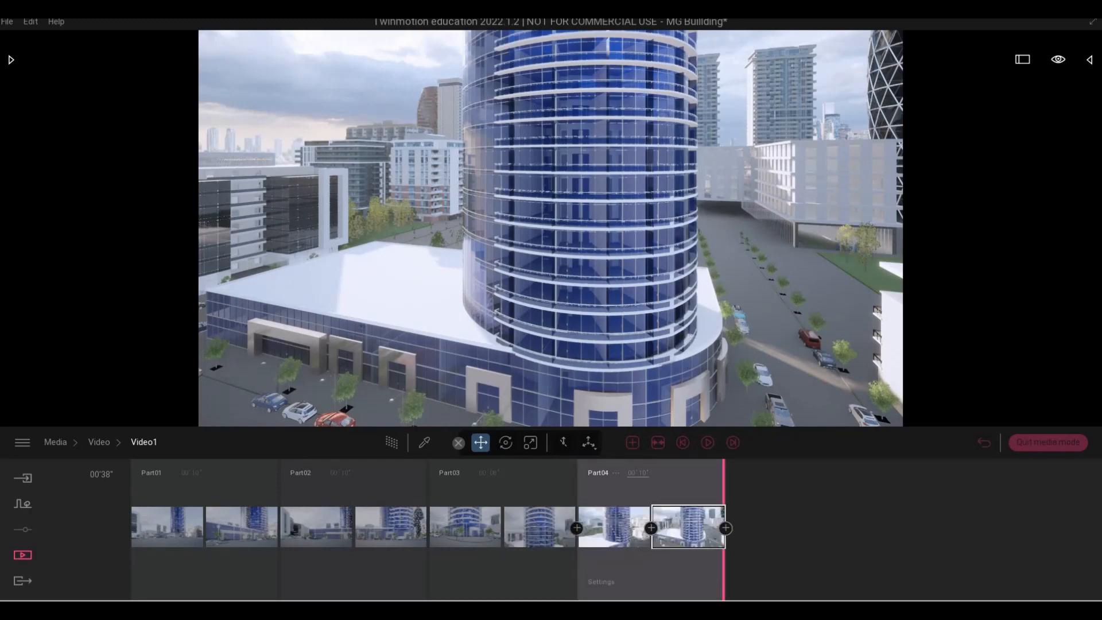
Step: Slide the camera sideways around the tower to face the rounded podium corner, add this view as Part04's third keyframe, and play it
{"action": "key", "text": "d"}
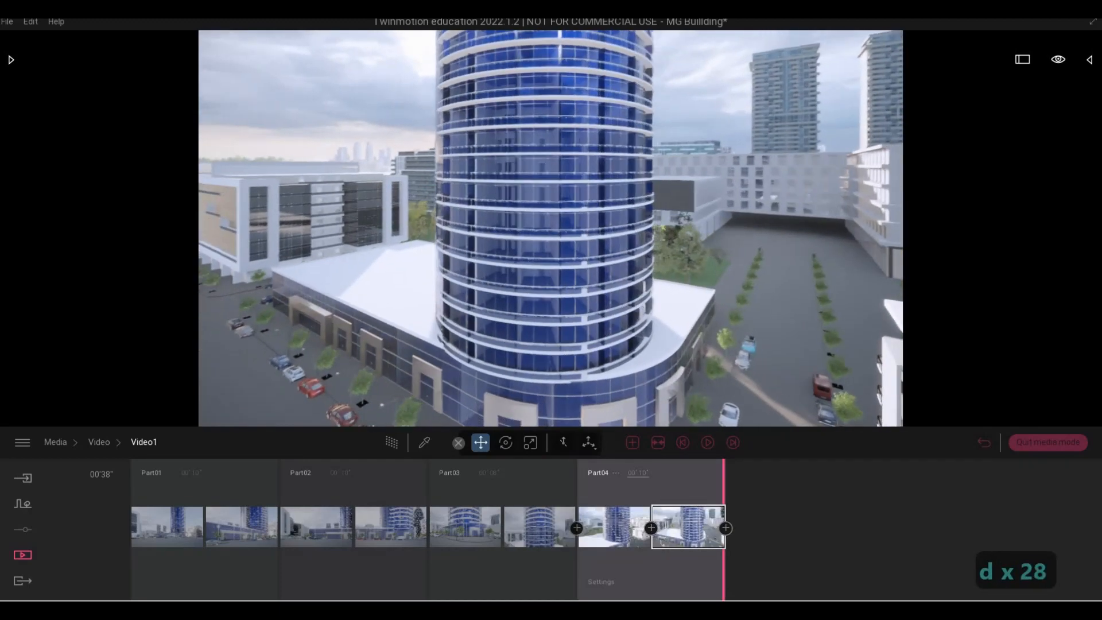
{"action": "key", "text": "d"}
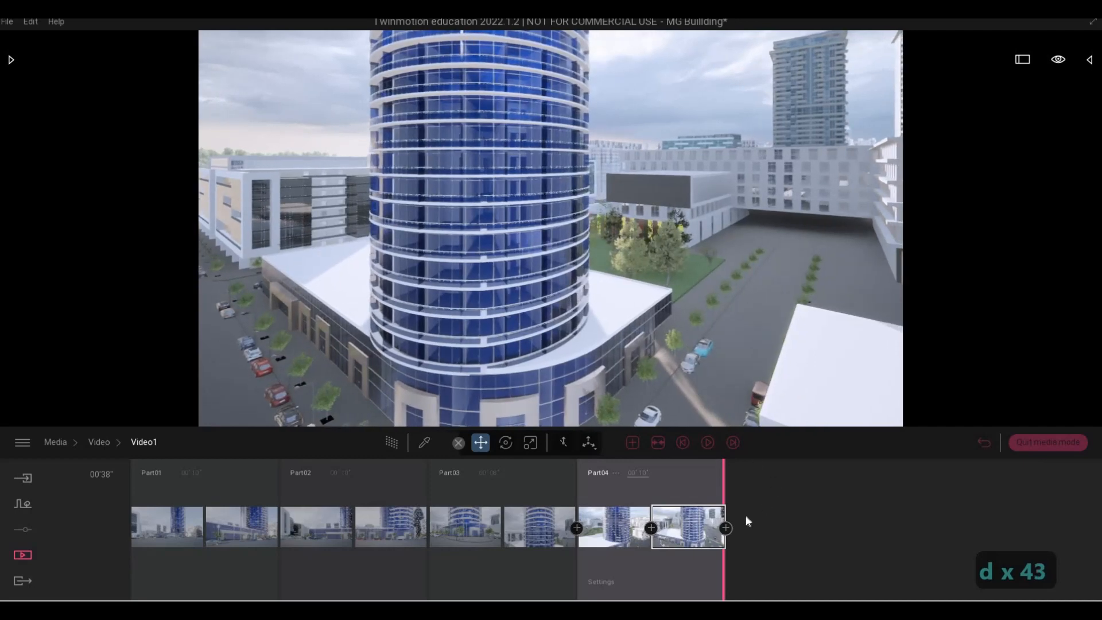
{"action": "left_click", "coordinate": [726, 528]}
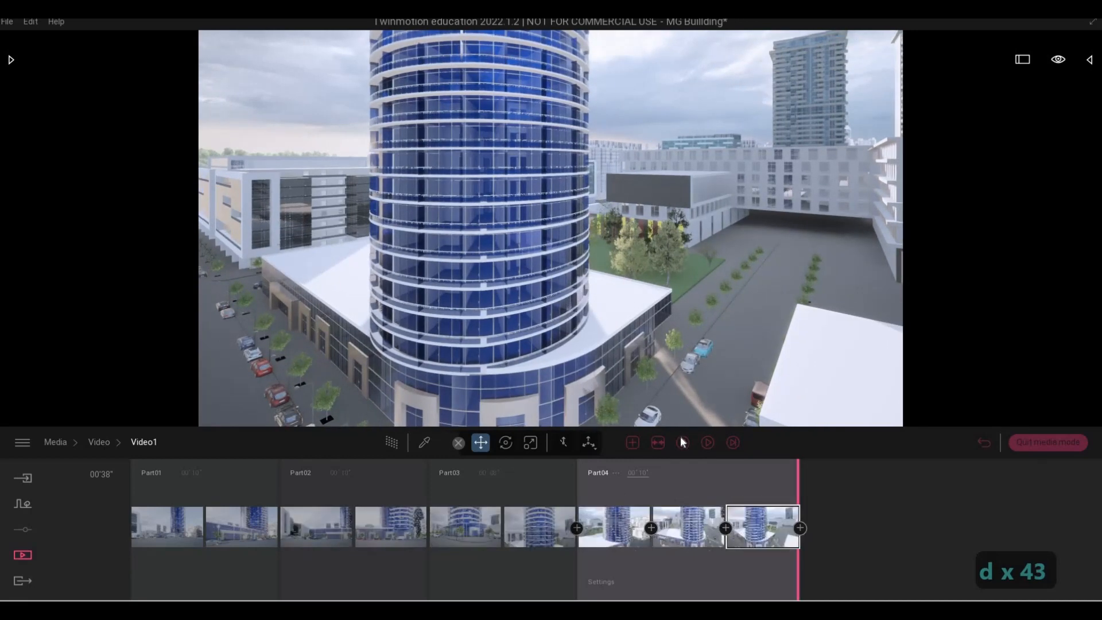
{"action": "left_click", "coordinate": [706, 445]}
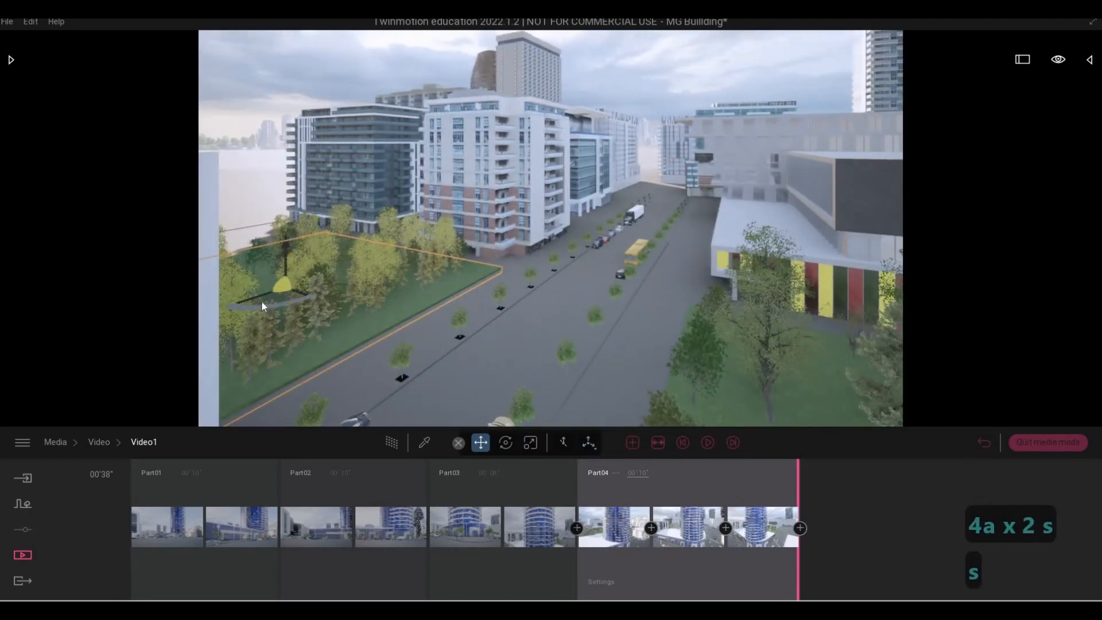
Step: Copy the roadside grass plot as one instance about 281 m away beyond the street's far end, and position it beside the white buildings
{"action": "left_click", "coordinate": [551, 152]}
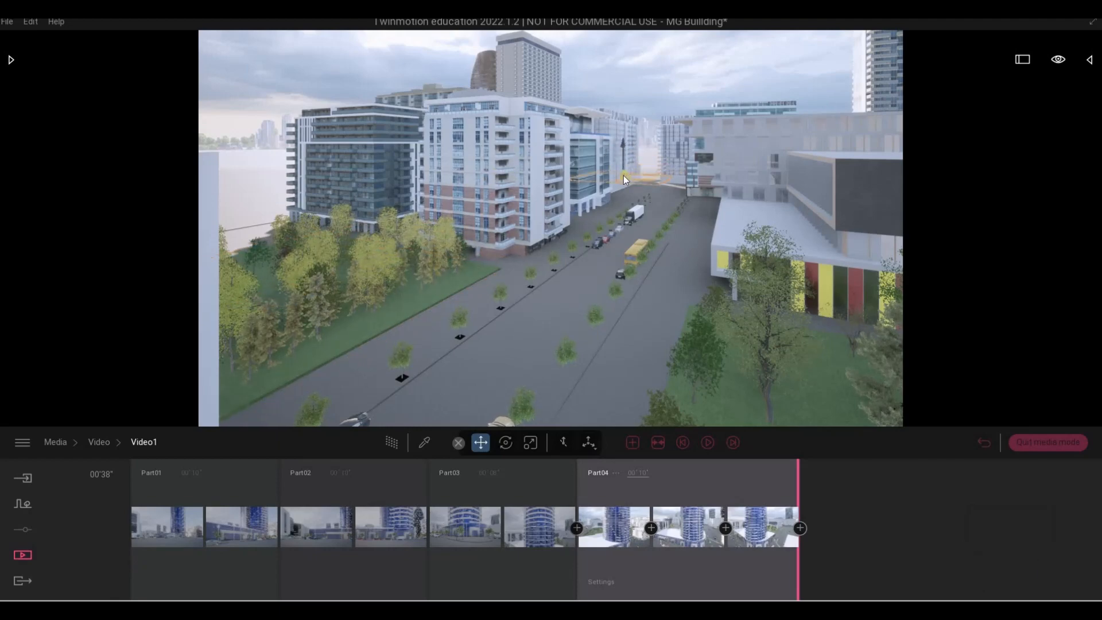
{"action": "left_click_drag", "start_coordinate": [565, 347], "coordinate": [545, 362], "text": "shift"}
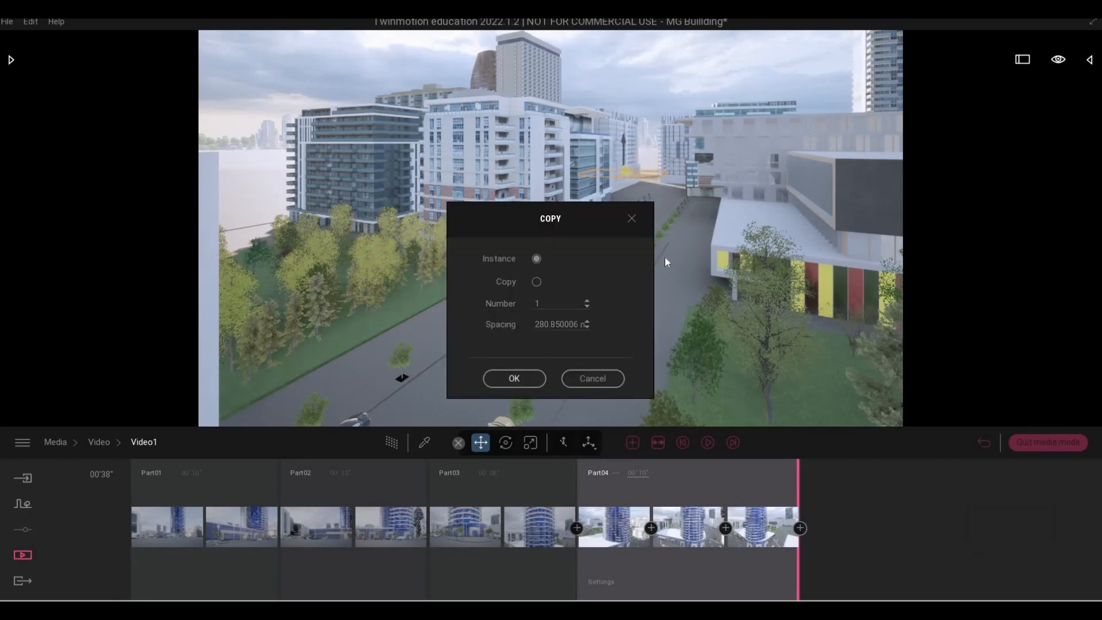
{"action": "key", "text": "w"}
{"action": "key", "text": "q"}
{"action": "key", "text": "d"}
{"action": "key", "text": "w"}
{"action": "key", "text": "d"}
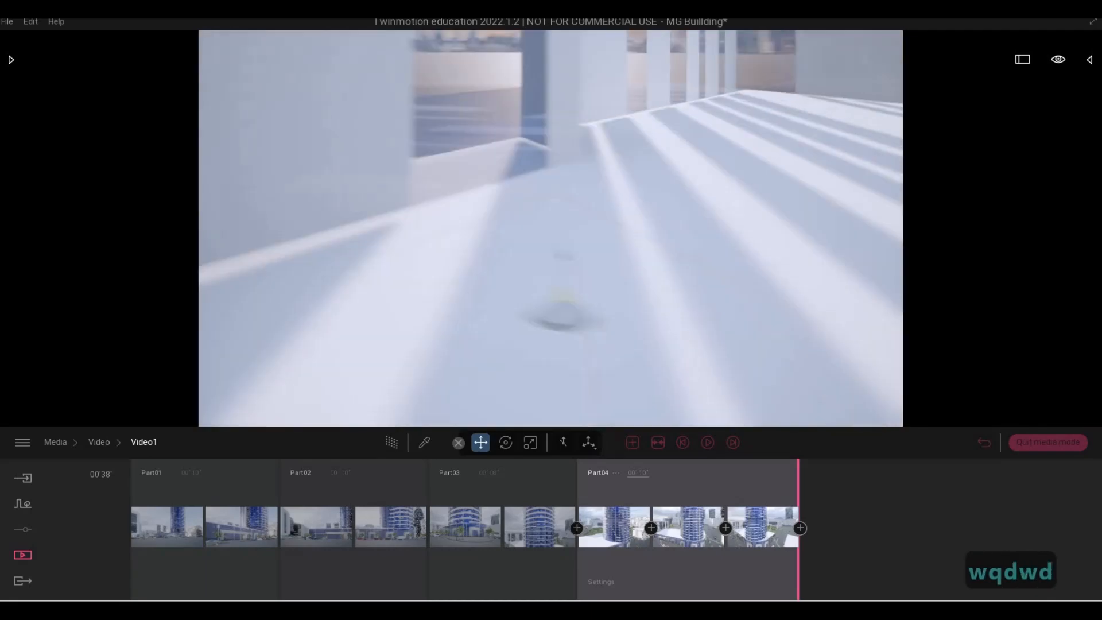
{"action": "key", "text": "d"}
{"action": "key", "text": "w"}
{"action": "key", "text": "q"}
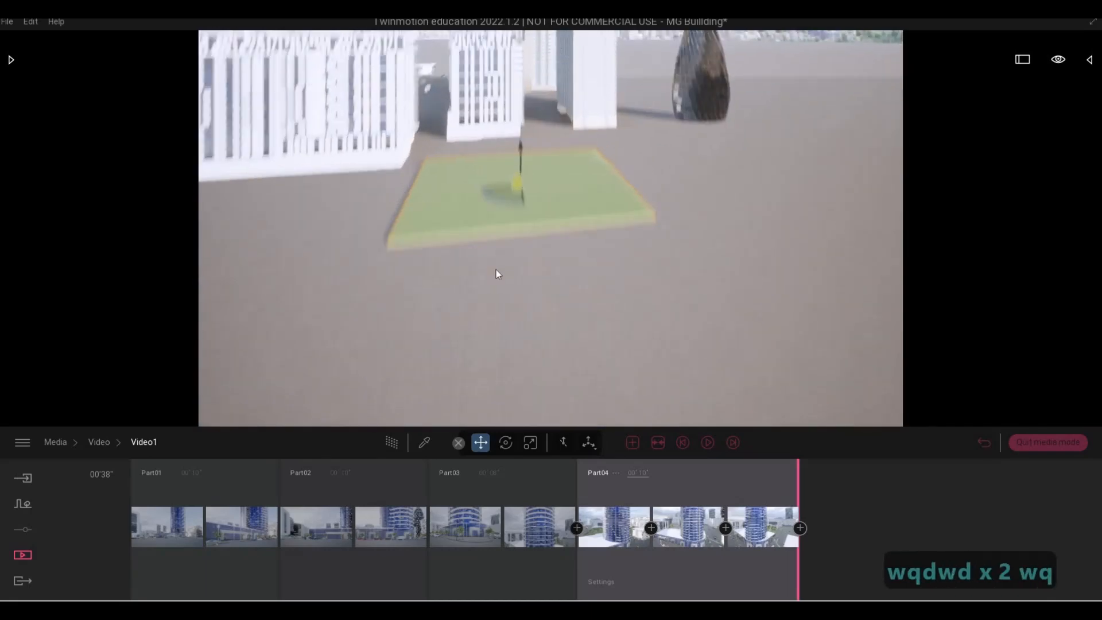
{"action": "left_click_drag", "start_coordinate": [507, 245], "coordinate": [480, 240]}
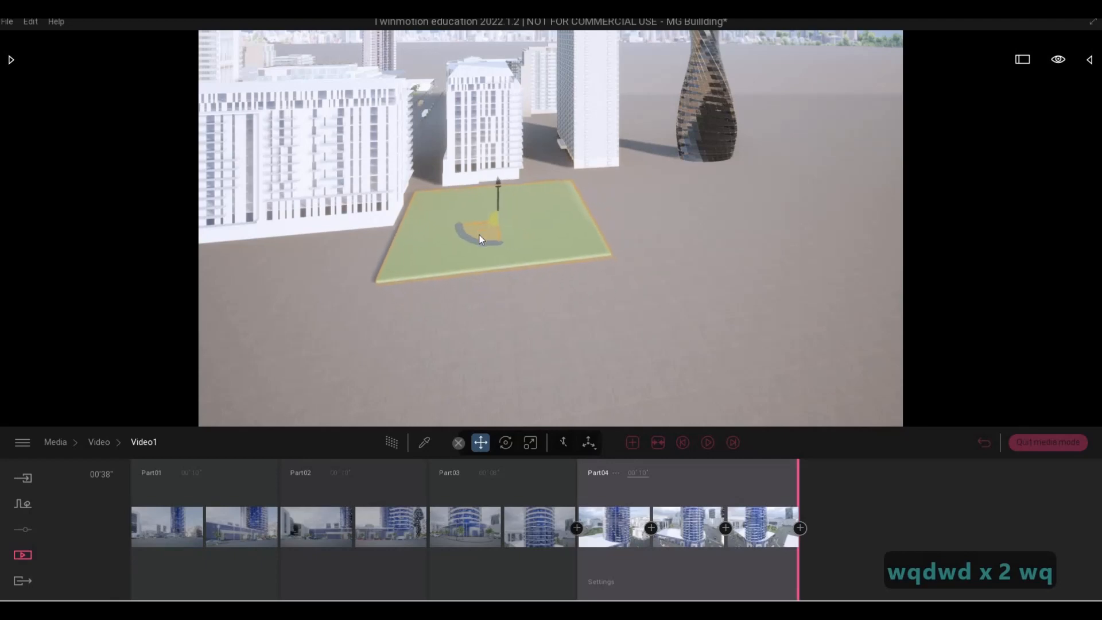
{"action": "key", "text": "Escape"}
{"action": "key", "text": "Escape"}
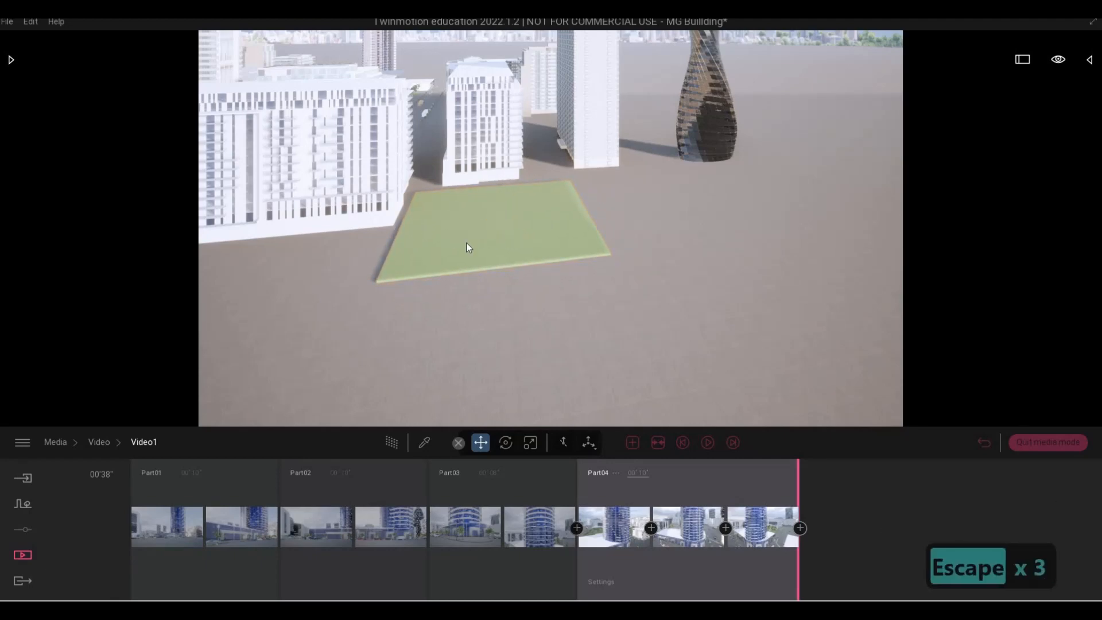
{"action": "left_click_drag", "start_coordinate": [459, 225], "coordinate": [336, 185]}
{"action": "key", "text": "Escape"}
{"action": "key", "text": "Escape"}
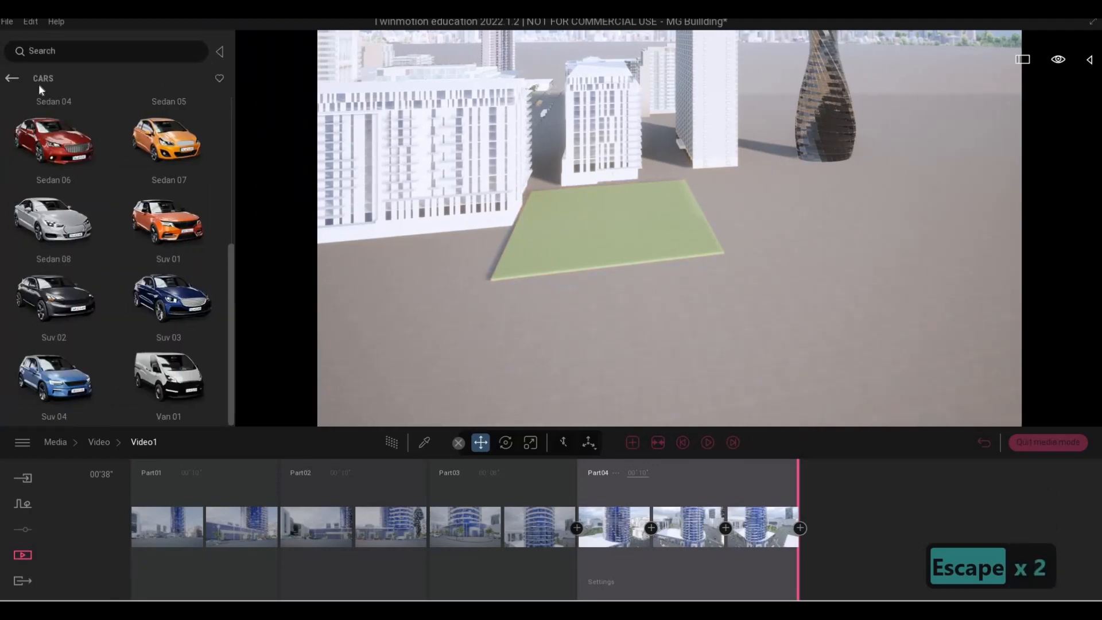
Step: Place several Indian Sandalwood and Chinaberry trees from the library across the copied grass plot
{"action": "left_click", "coordinate": [12, 78]}
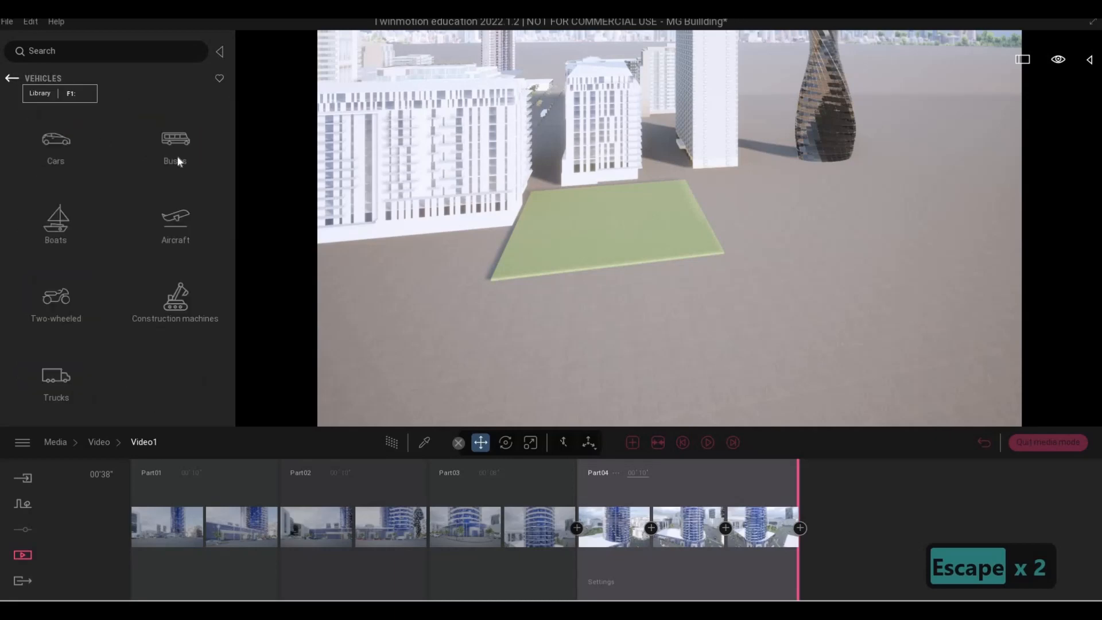
{"action": "left_click", "coordinate": [12, 79]}
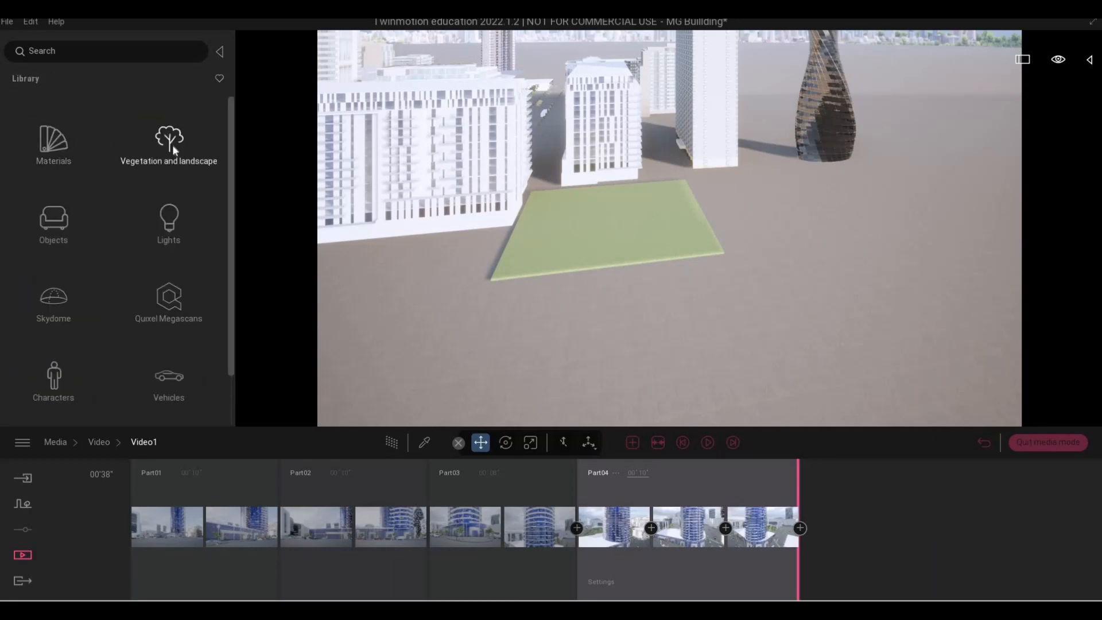
{"action": "left_click", "coordinate": [174, 151]}
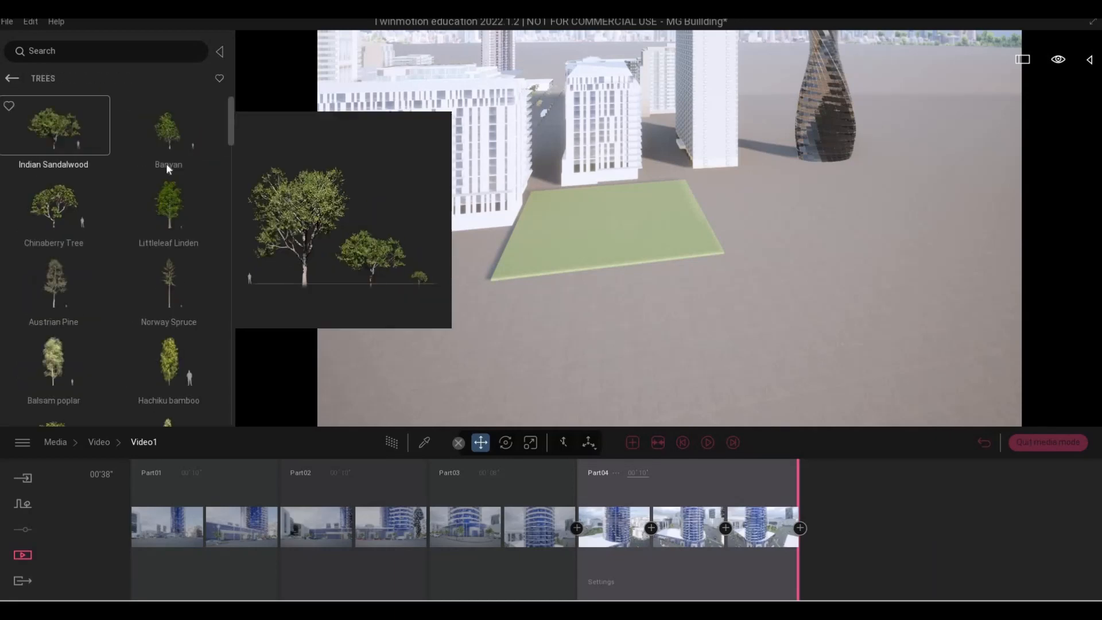
{"action": "left_click_drag", "start_coordinate": [555, 212], "coordinate": [624, 240]}
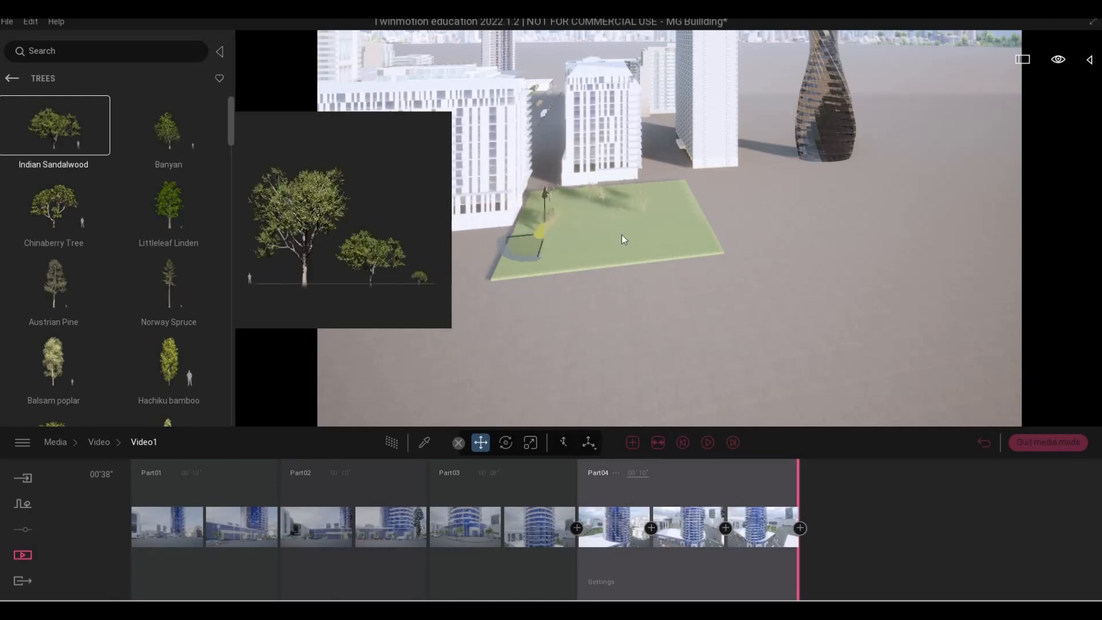
{"action": "left_click", "coordinate": [182, 257]}
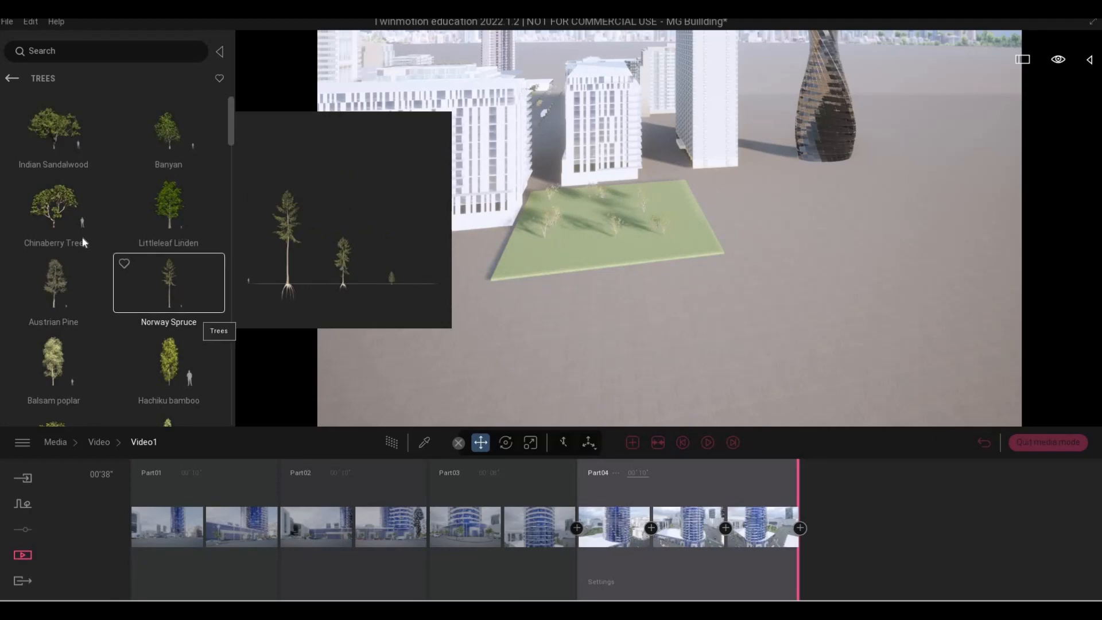
{"action": "left_click_drag", "start_coordinate": [63, 210], "coordinate": [586, 229]}
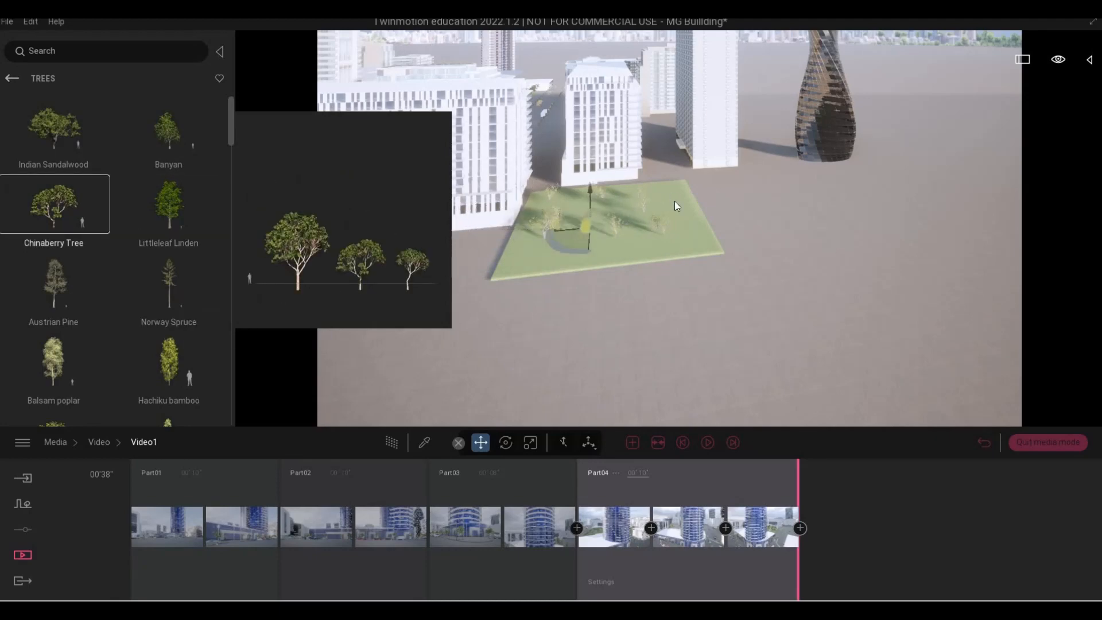
Step: Choose Balsam poplar, Hachiku bamboo, Amur cork tree and Katsura tree together, and scatter them over the copied grass plot
{"action": "scroll", "coordinate": [46, 315], "scroll_direction": "down", "scroll_amount": 3}
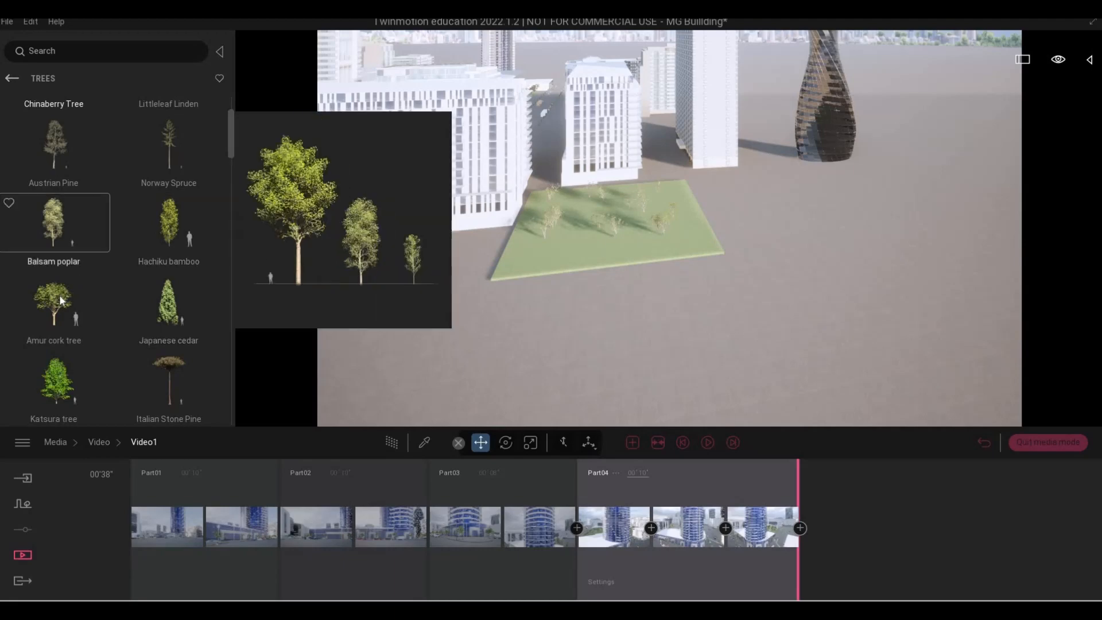
{"action": "left_click", "coordinate": [80, 252]}
{"action": "left_click", "coordinate": [172, 235]}
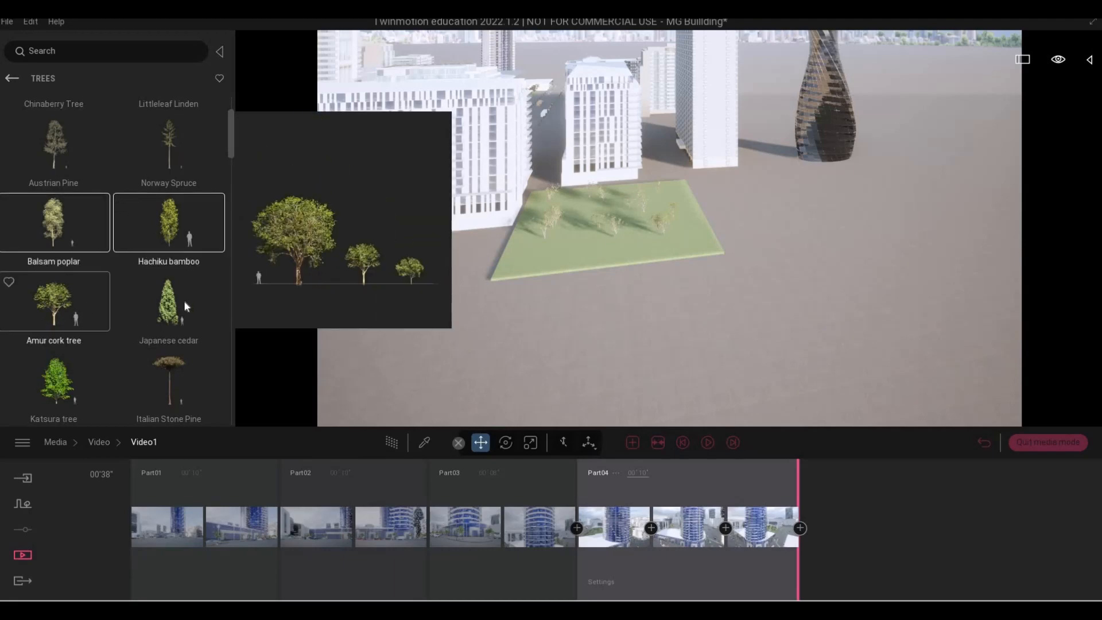
{"action": "left_click_drag", "start_coordinate": [55, 378], "coordinate": [722, 192]}
{"action": "left_click_drag", "start_coordinate": [546, 209], "coordinate": [650, 210]}
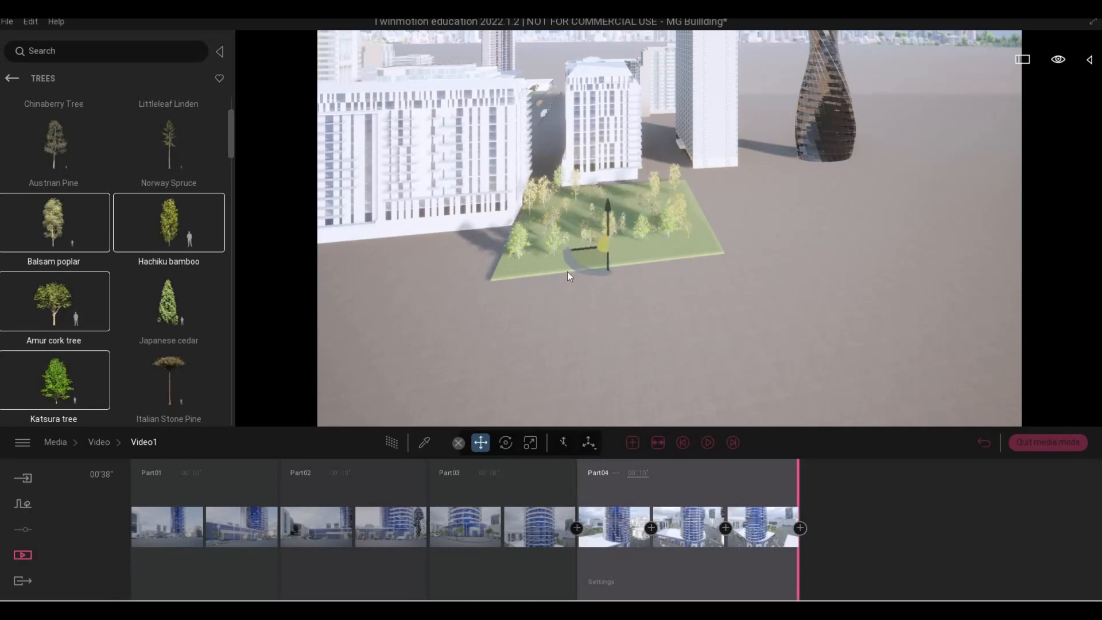
{"action": "key", "text": "Escape"}
{"action": "key", "text": "Escape"}
Step: Fly from the planted grass plot back past the blue tower and play Part04 from its start
{"action": "key", "text": "w"}
{"action": "key", "text": "w"}
{"action": "key", "text": "w"}
{"action": "key", "text": "w"}
{"action": "key", "text": "w"}
{"action": "key", "text": "w"}
{"action": "key", "text": "w"}
{"action": "key", "text": "w"}
{"action": "key", "text": "w"}
{"action": "key", "text": "w"}
{"action": "key", "text": "w"}
{"action": "key", "text": "w"}
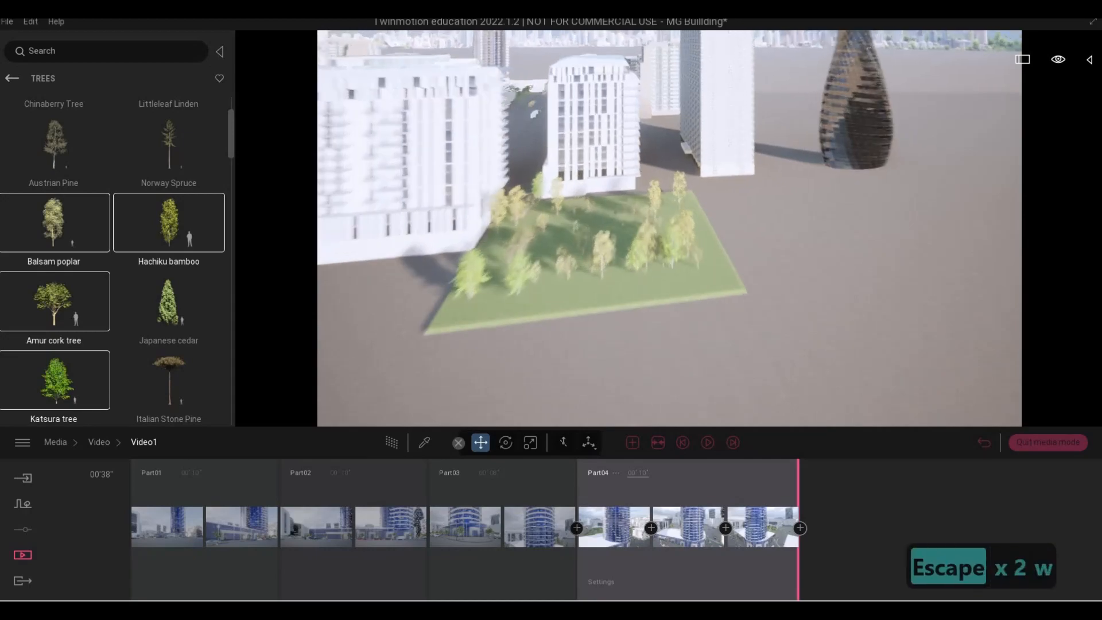
{"action": "key", "text": "w"}
{"action": "key", "text": "w"}
{"action": "key", "text": "w"}
{"action": "key", "text": "w"}
{"action": "key", "text": "w"}
{"action": "key", "text": "w"}
{"action": "key", "text": "w"}
{"action": "key", "text": "w"}
{"action": "key", "text": "w"}
{"action": "key", "text": "w"}
{"action": "key", "text": "w"}
{"action": "key", "text": "w"}
{"action": "key", "text": "w"}
{"action": "key", "text": "w"}
{"action": "key", "text": "w"}
{"action": "key", "text": "w"}
{"action": "key", "text": "w"}
{"action": "key", "text": "w"}
{"action": "key", "text": "w"}
{"action": "key", "text": "w"}
{"action": "key", "text": "q"}
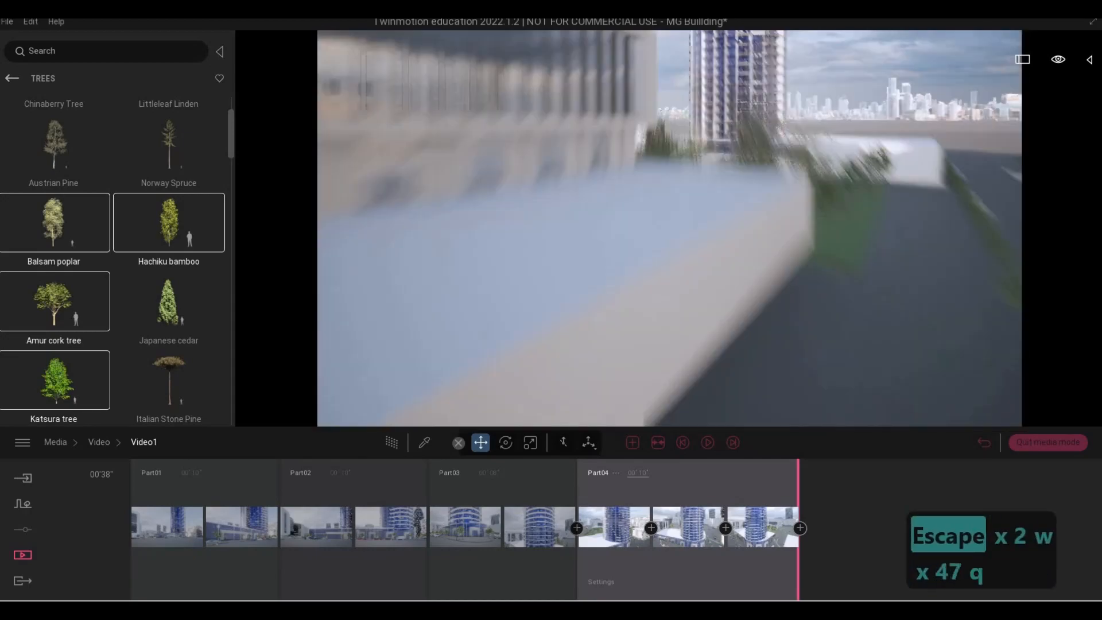
{"action": "key", "text": "d"}
{"action": "key", "text": "q"}
{"action": "key", "text": "d"}
{"action": "key", "text": "d"}
{"action": "key", "text": "d"}
{"action": "key", "text": "d"}
{"action": "key", "text": "d"}
{"action": "key", "text": "d"}
{"action": "key", "text": "d"}
{"action": "key", "text": "d"}
{"action": "key", "text": "d"}
{"action": "key", "text": "d"}
{"action": "key", "text": "d"}
{"action": "key", "text": "d"}
{"action": "key", "text": "d"}
{"action": "key", "text": "s"}
{"action": "key", "text": "a"}
{"action": "key", "text": "w"}
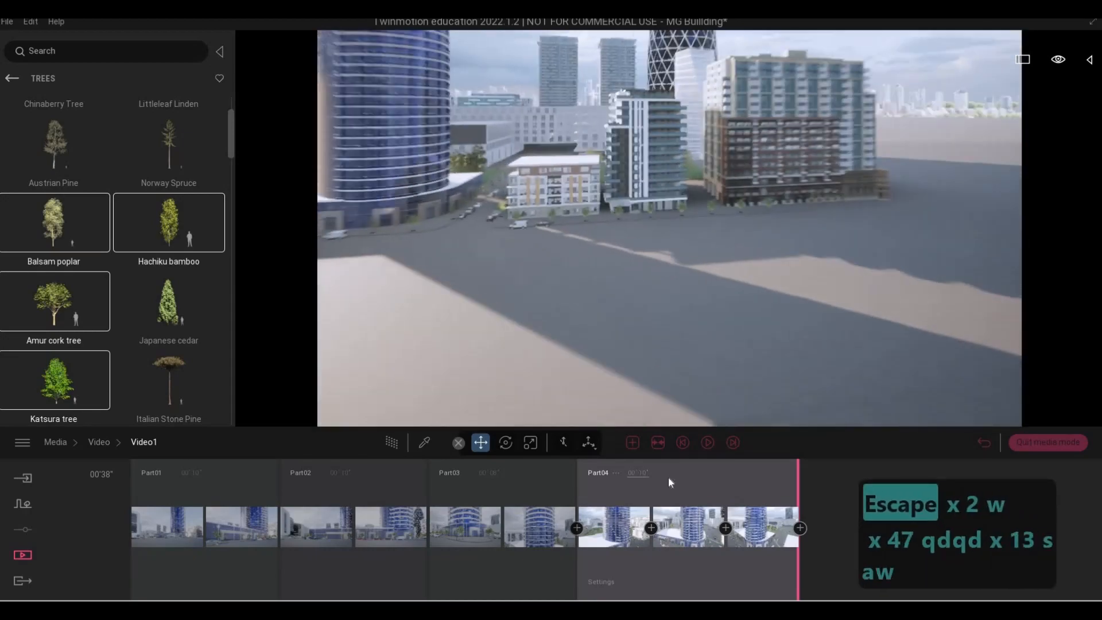
{"action": "left_click", "coordinate": [683, 442]}
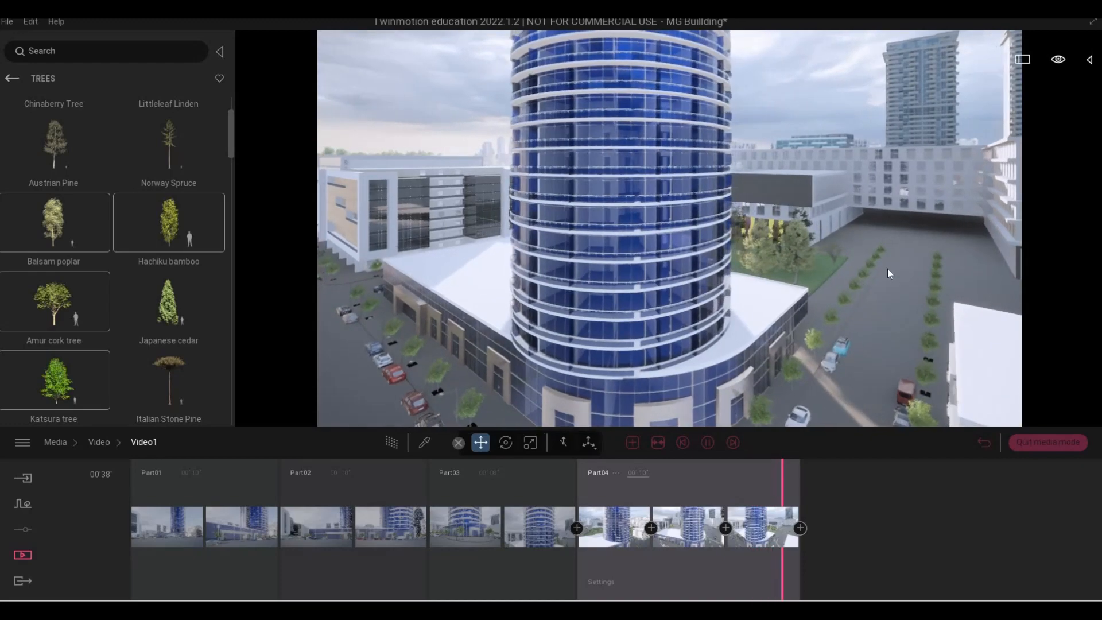
Step: Copy the farthest pair of street trees as 10 instances spaced about 13.56 m apart, extending both rows to the street's far end
{"action": "key", "text": "w"}
{"action": "key", "text": "d"}
{"action": "key", "text": "d"}
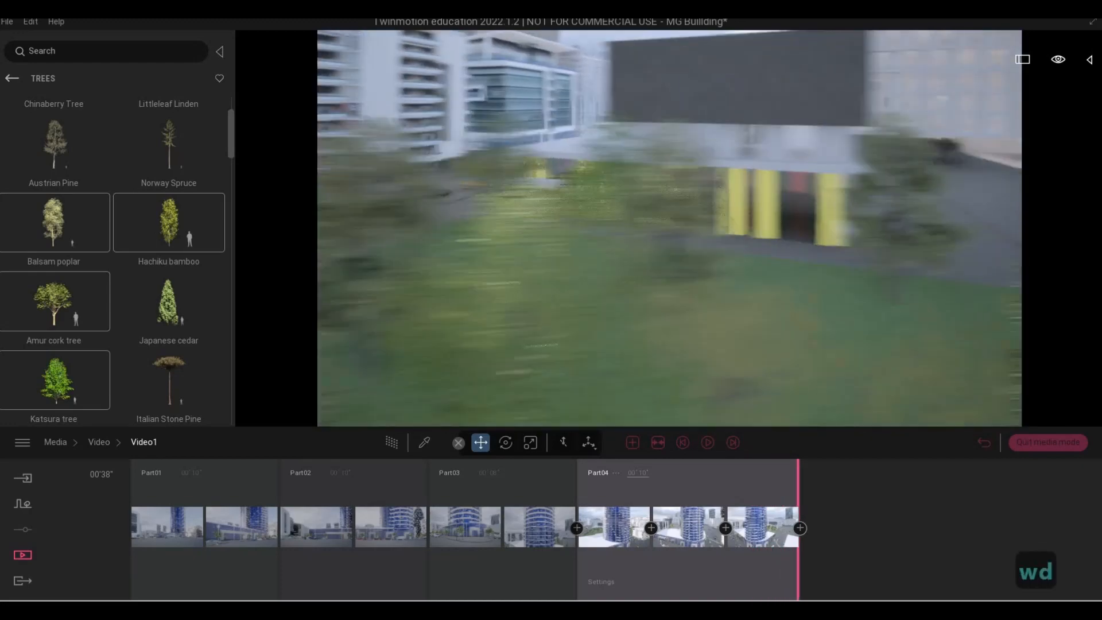
{"action": "key", "text": "w"}
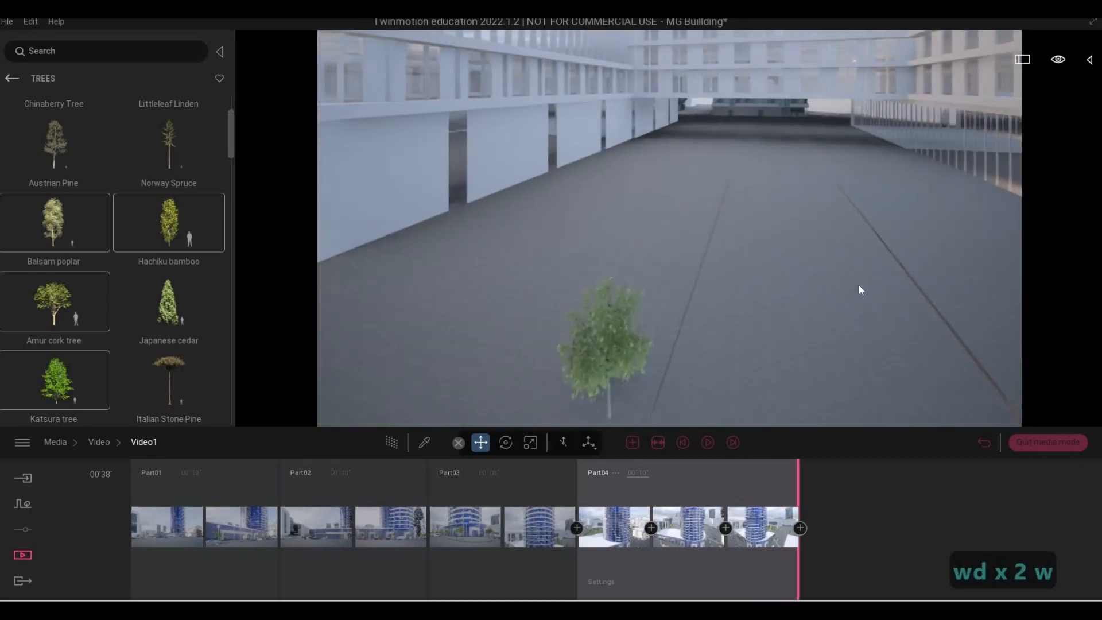
{"action": "key", "text": "s"}
{"action": "key", "text": "d"}
{"action": "key", "text": "a"}
{"action": "key", "text": "q"}
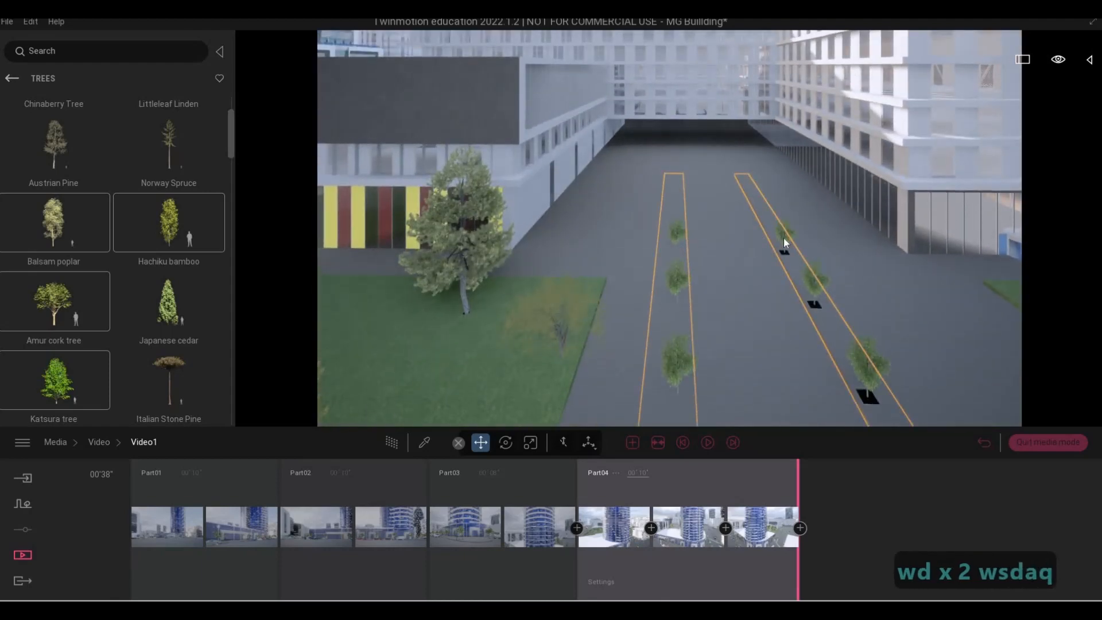
{"action": "left_click", "coordinate": [674, 241]}
{"action": "left_click", "coordinate": [683, 239], "text": "ctrl"}
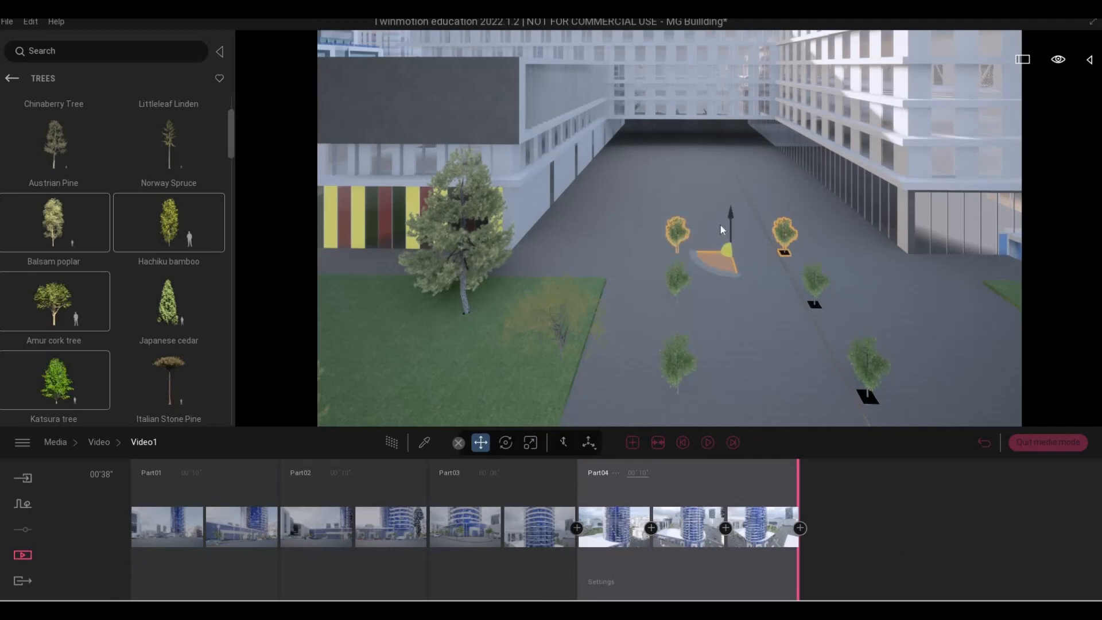
{"action": "left_click_drag", "start_coordinate": [722, 230], "coordinate": [718, 192], "text": "alt"}
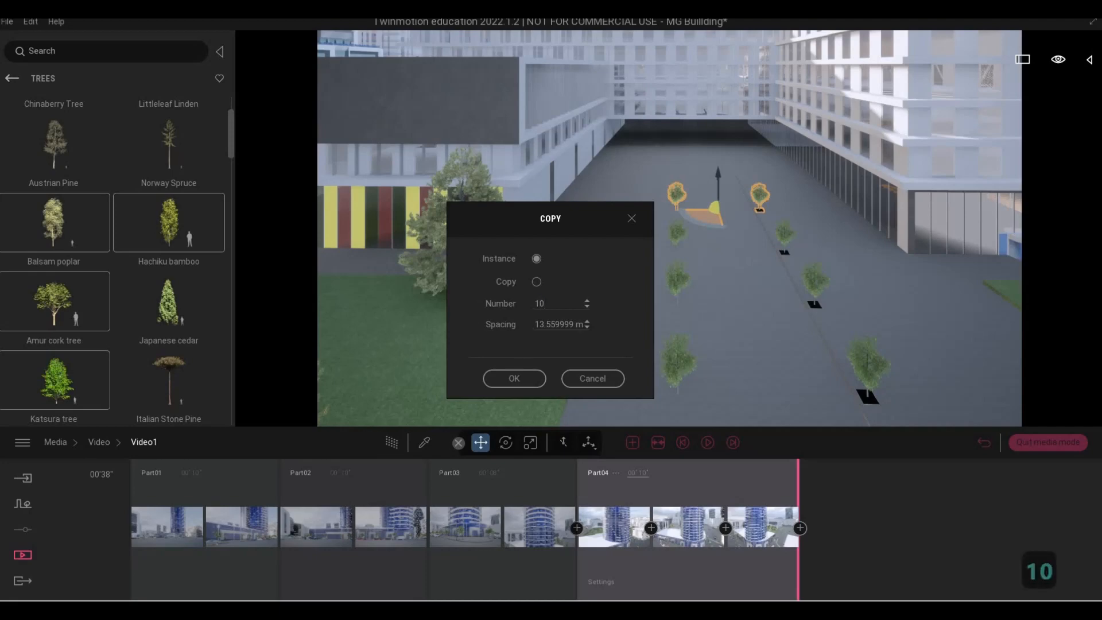
{"action": "type", "text": "1"}
{"action": "key", "text": "Return"}
{"action": "key", "text": "Escape"}
{"action": "key", "text": "Escape"}
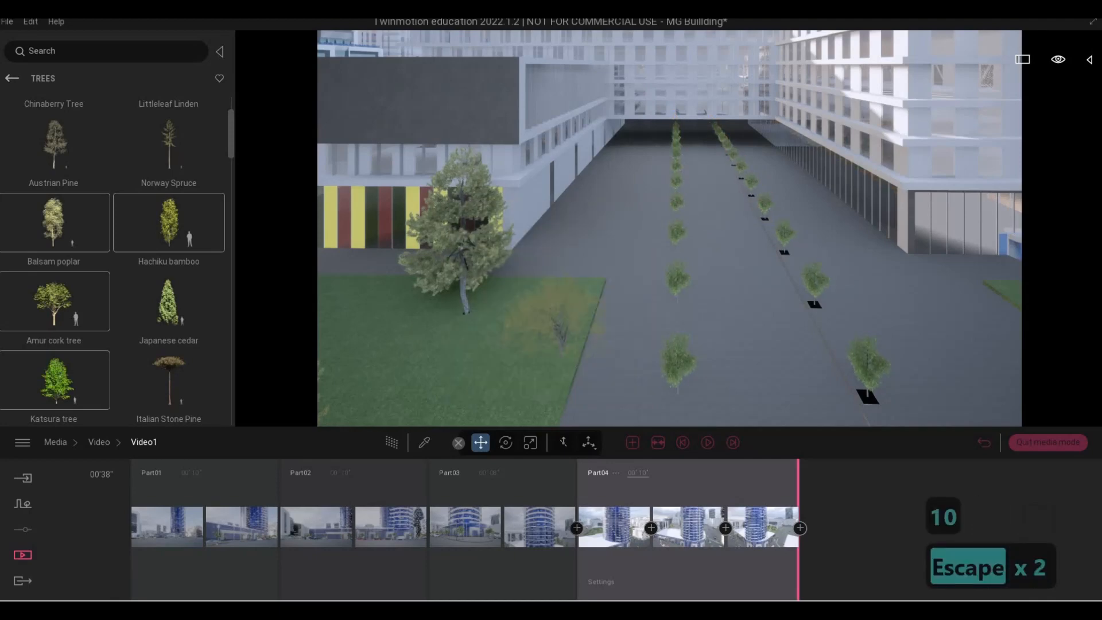
Step: Copy two cars from the road beside the tower as one instance 38.68 m farther along the tree-lined street
{"action": "key", "text": "s"}
{"action": "key", "text": "d"}
{"action": "key", "text": "s"}
{"action": "key", "text": "a"}
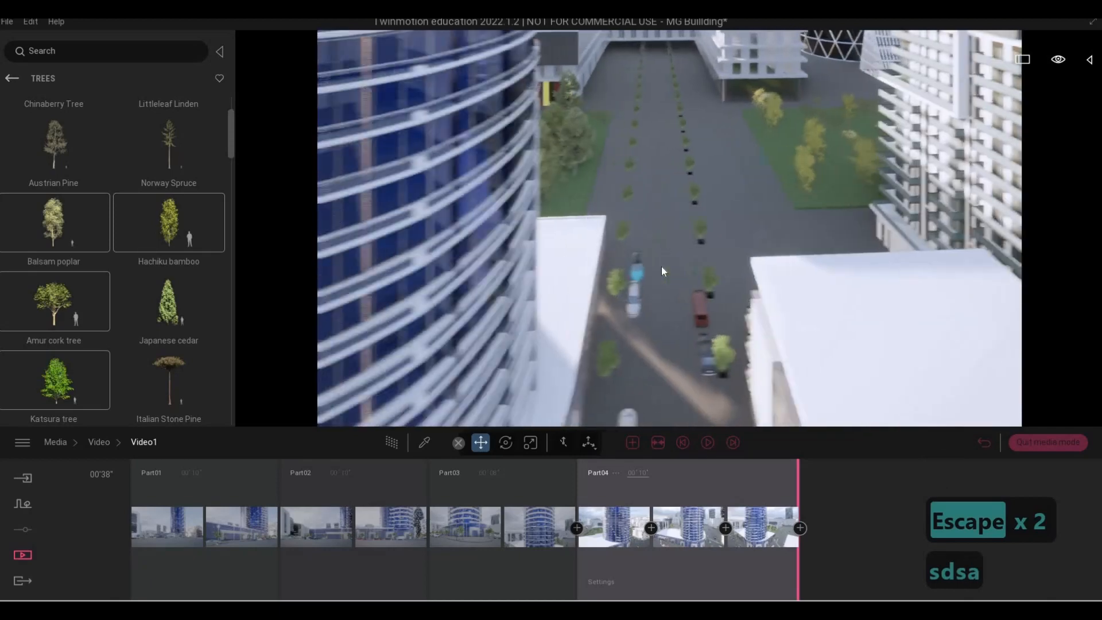
{"action": "left_click", "coordinate": [653, 404]}
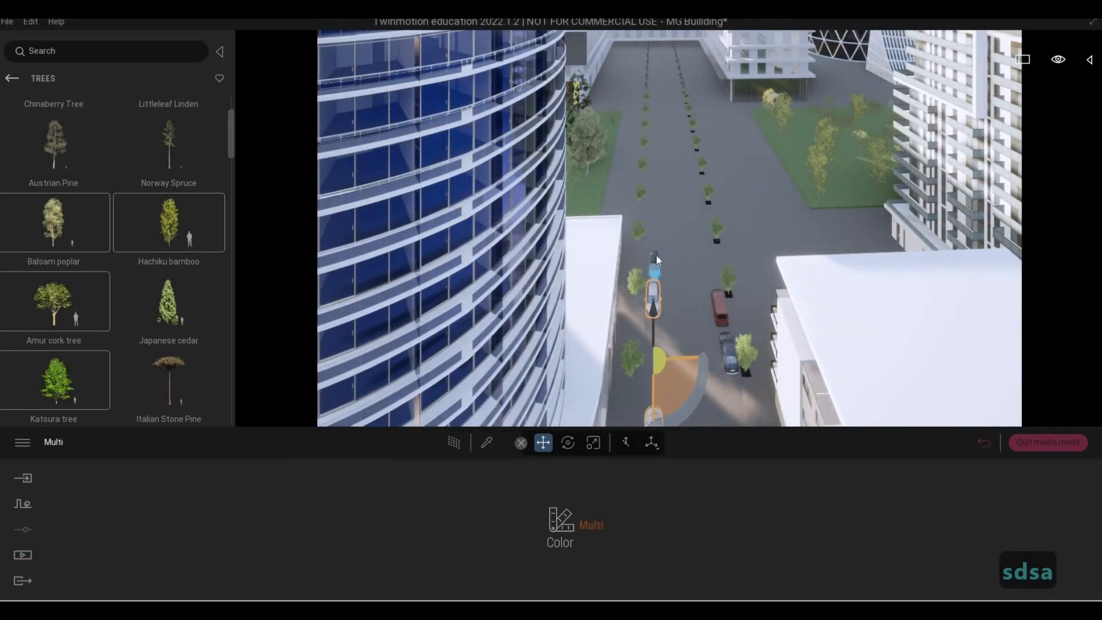
{"action": "left_click_drag", "start_coordinate": [664, 202], "coordinate": [666, 179]}
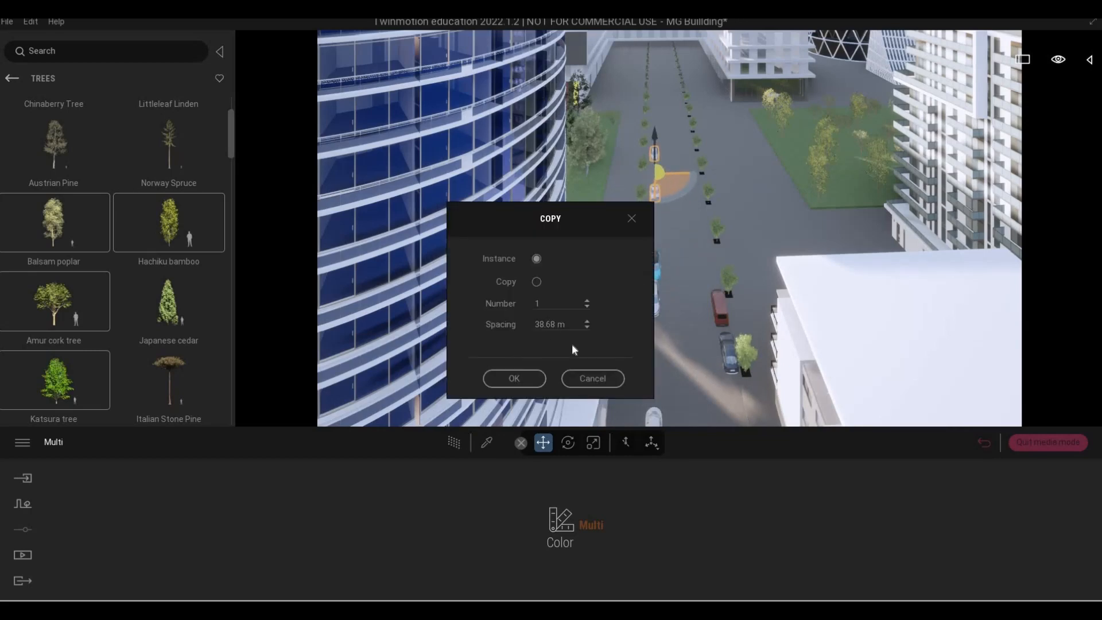
Step: Copy the same two cars once more, farther along the street between the tree rows and past the grass plots
{"action": "key", "text": "w"}
{"action": "key", "text": "q"}
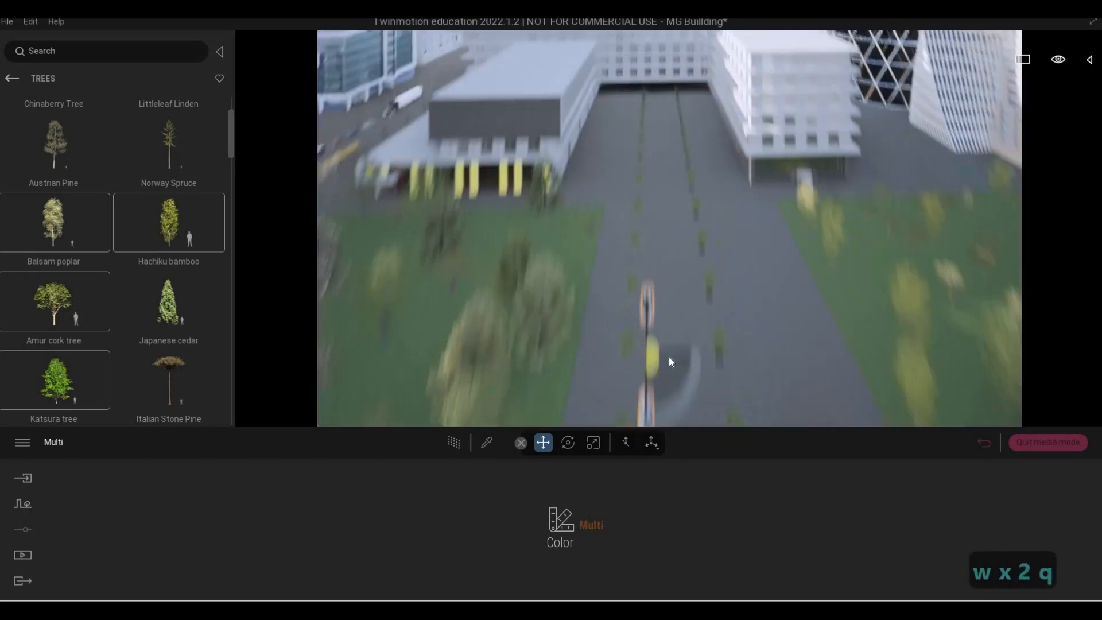
{"action": "key", "text": "s"}
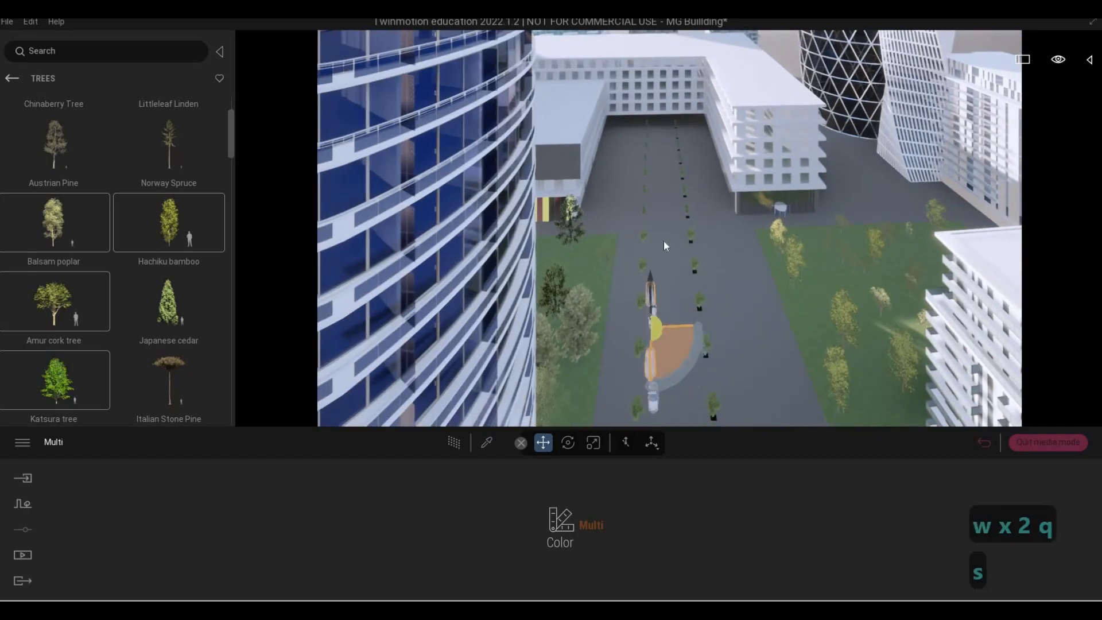
{"action": "left_click_drag", "start_coordinate": [663, 239], "coordinate": [656, 288], "text": "shift"}
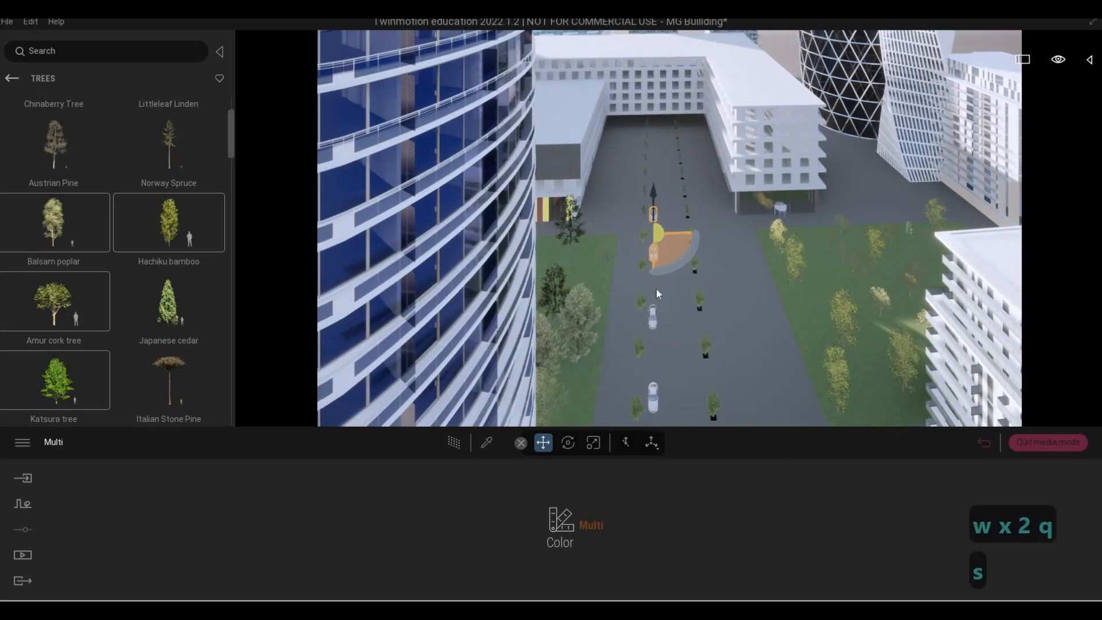
{"action": "left_click", "coordinate": [528, 375]}
{"action": "key", "text": "Escape"}
{"action": "key", "text": "Escape"}
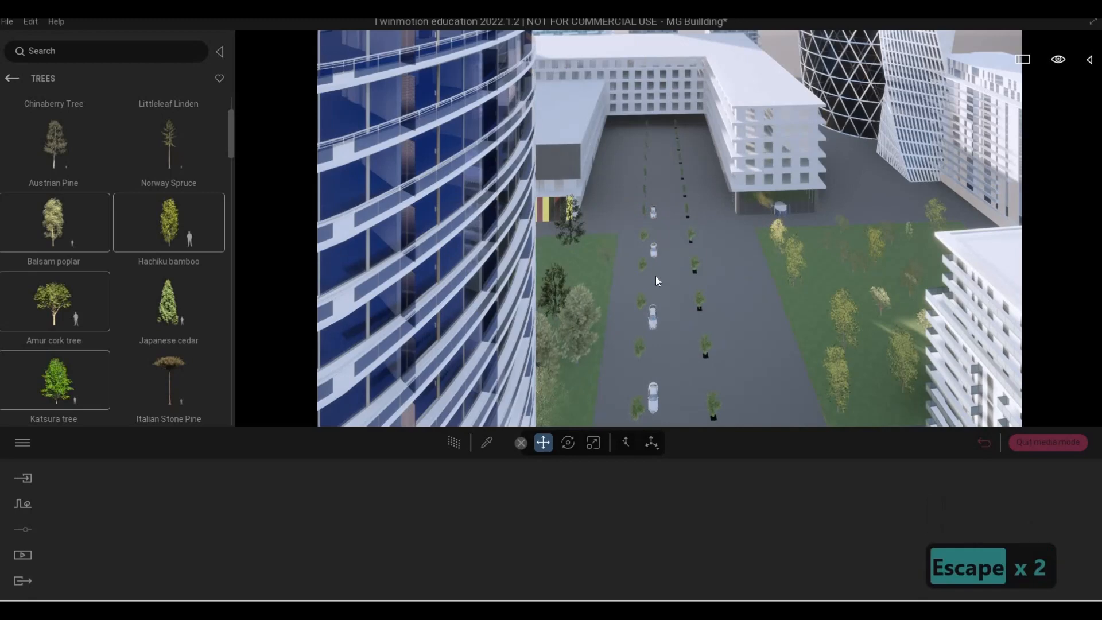
Step: Move the newly copied white Coupe 01 forward behind the sedan, and shift the light gray Sedan 06 about 1.8 m ahead of it
{"action": "left_click", "coordinate": [655, 276]}
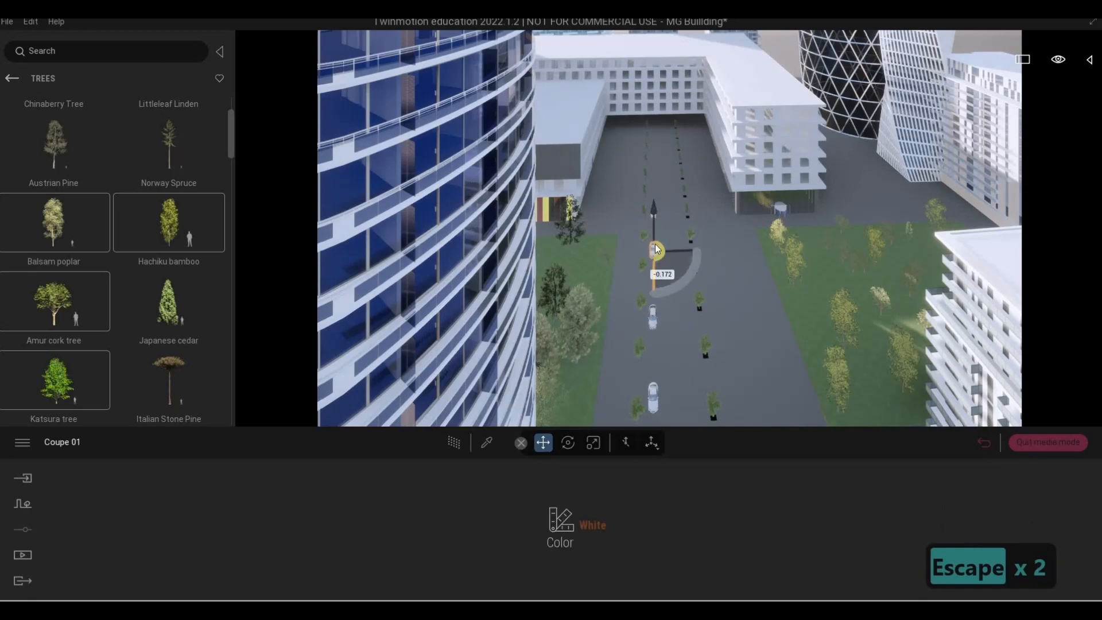
{"action": "left_click_drag", "start_coordinate": [655, 248], "coordinate": [656, 224]}
{"action": "key", "text": "Escape"}
{"action": "scroll", "coordinate": [636, 297], "scroll_direction": "up", "scroll_amount": 5}
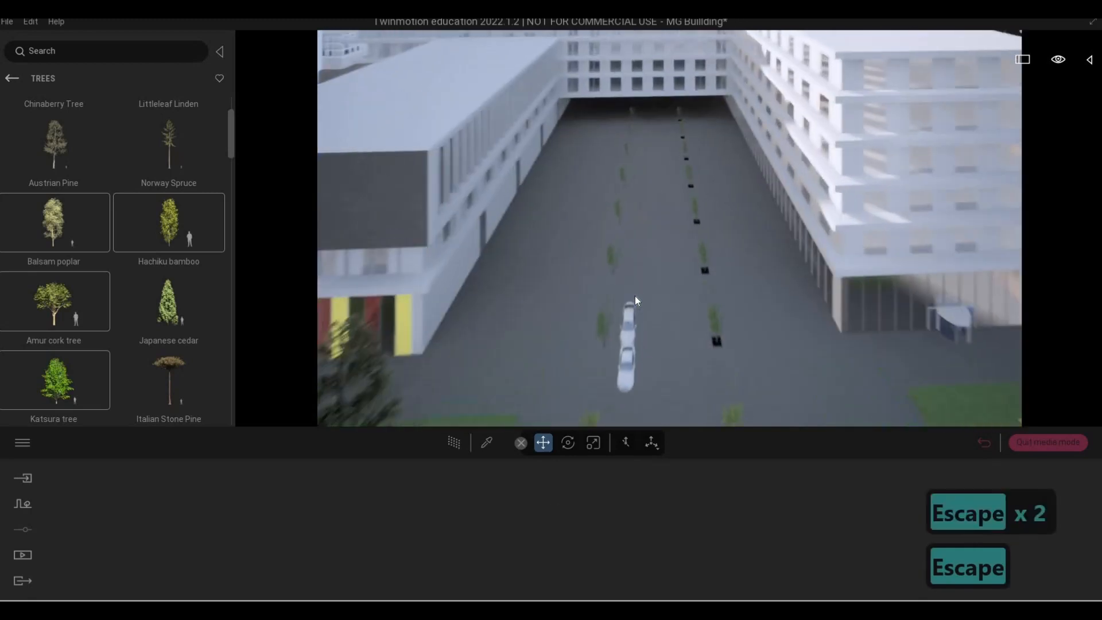
{"action": "scroll", "coordinate": [635, 300], "scroll_direction": "up", "scroll_amount": 4}
{"action": "scroll", "coordinate": [633, 303], "scroll_direction": "down", "scroll_amount": 5}
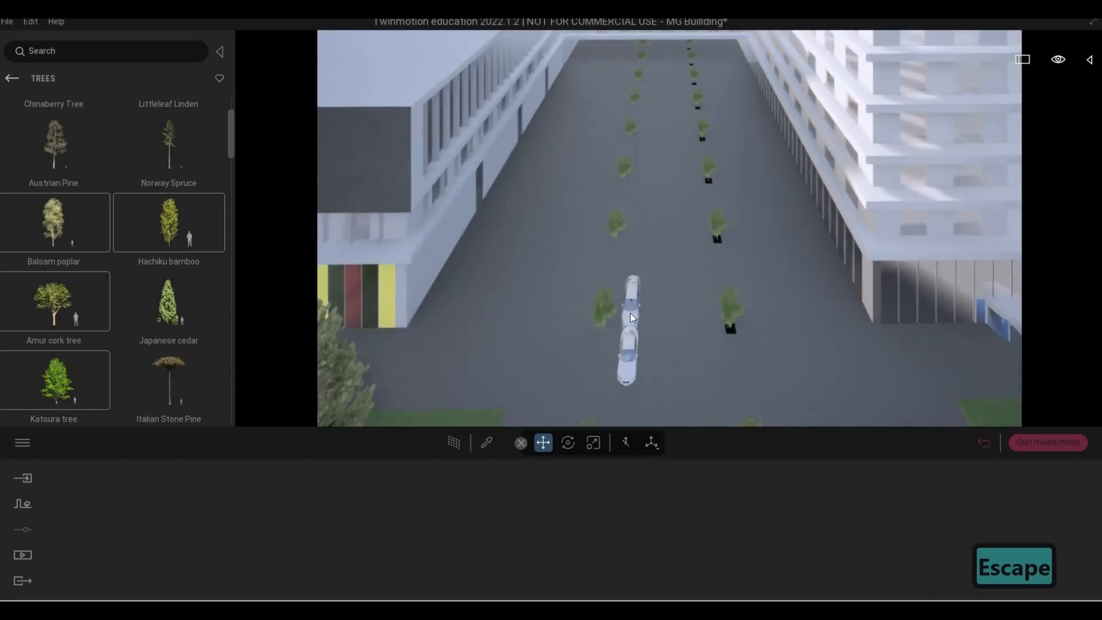
{"action": "left_click", "coordinate": [632, 318]}
{"action": "left_click_drag", "start_coordinate": [628, 320], "coordinate": [631, 288]}
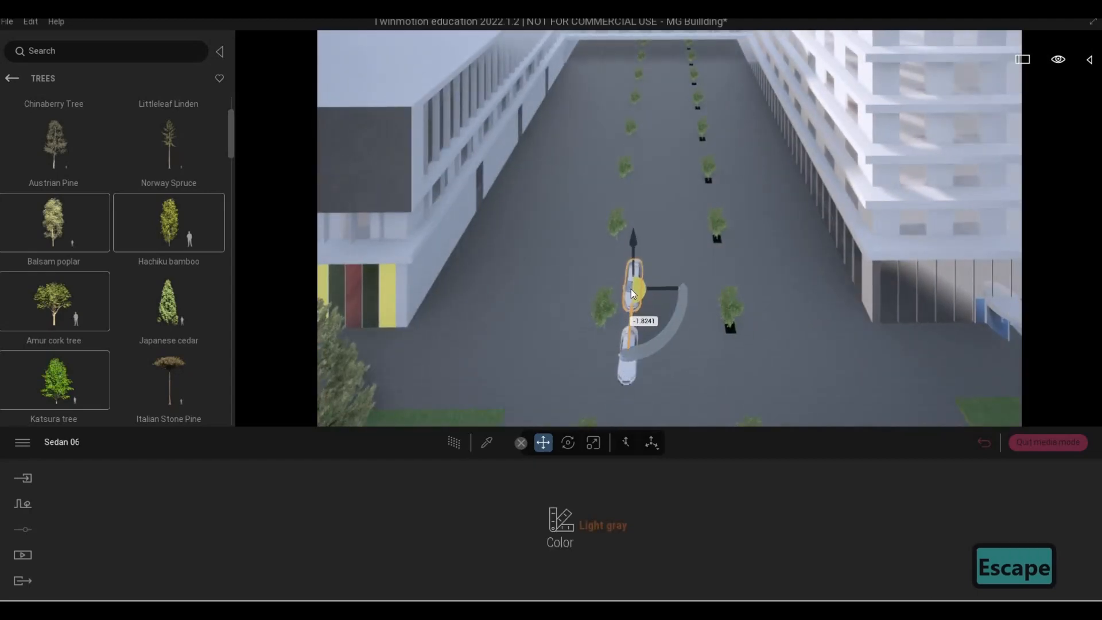
{"action": "key", "text": "Escape"}
Step: Set the front Sedan 06's colour to Green and the Coupe 01 behind it to Black
{"action": "left_click", "coordinate": [631, 289]}
{"action": "left_click", "coordinate": [597, 524]}
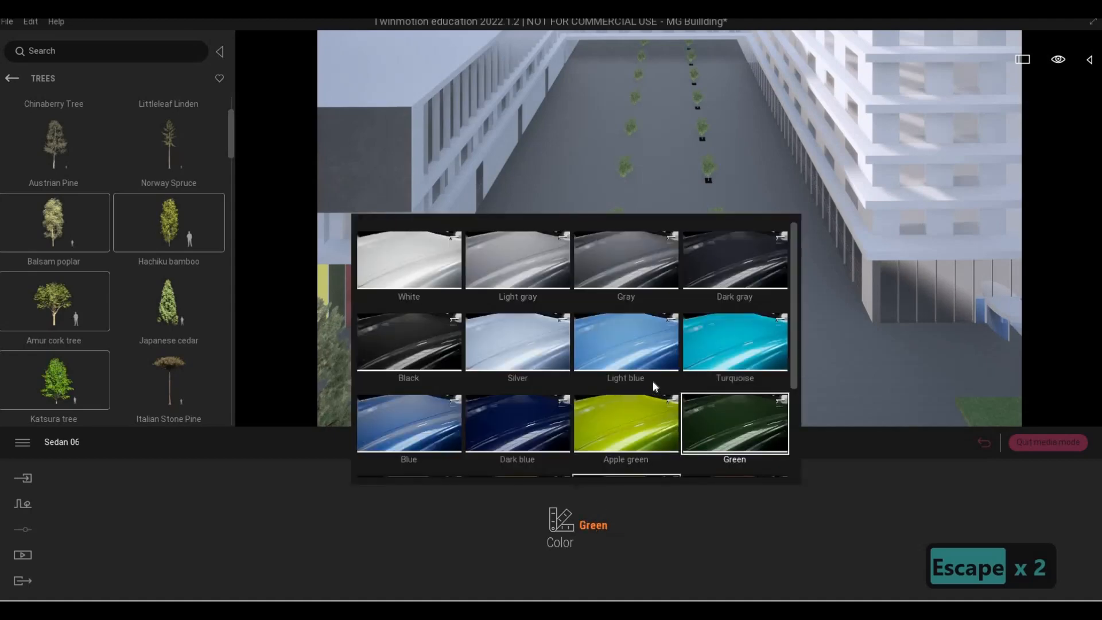
{"action": "left_click", "coordinate": [620, 372]}
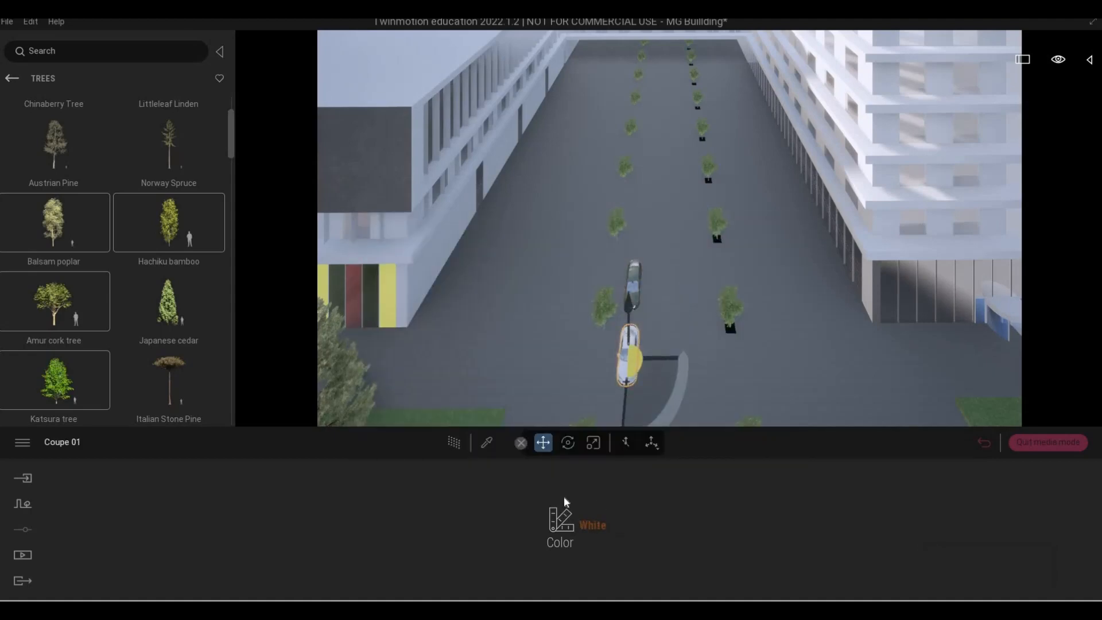
{"action": "left_click", "coordinate": [560, 524]}
{"action": "scroll", "coordinate": [436, 310], "scroll_direction": "down", "scroll_amount": 1}
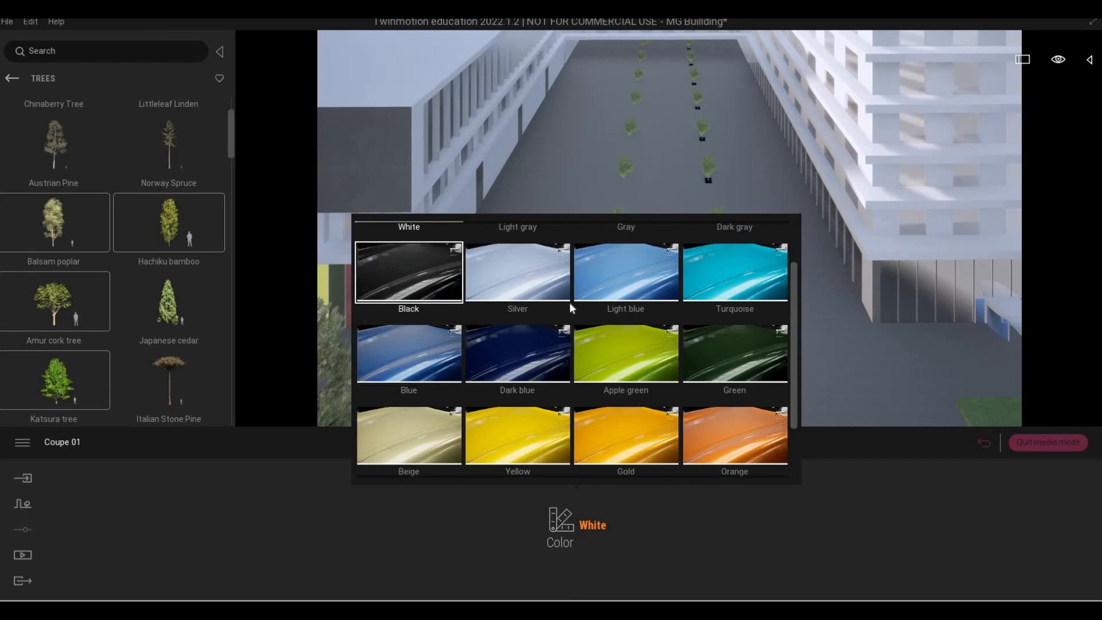
{"action": "left_click", "coordinate": [408, 271]}
Step: Copy the green Sedan 06 as one instance 7.24 m ahead along the street
{"action": "left_click", "coordinate": [632, 285]}
{"action": "key", "text": "Escape"}
{"action": "key", "text": "Escape"}
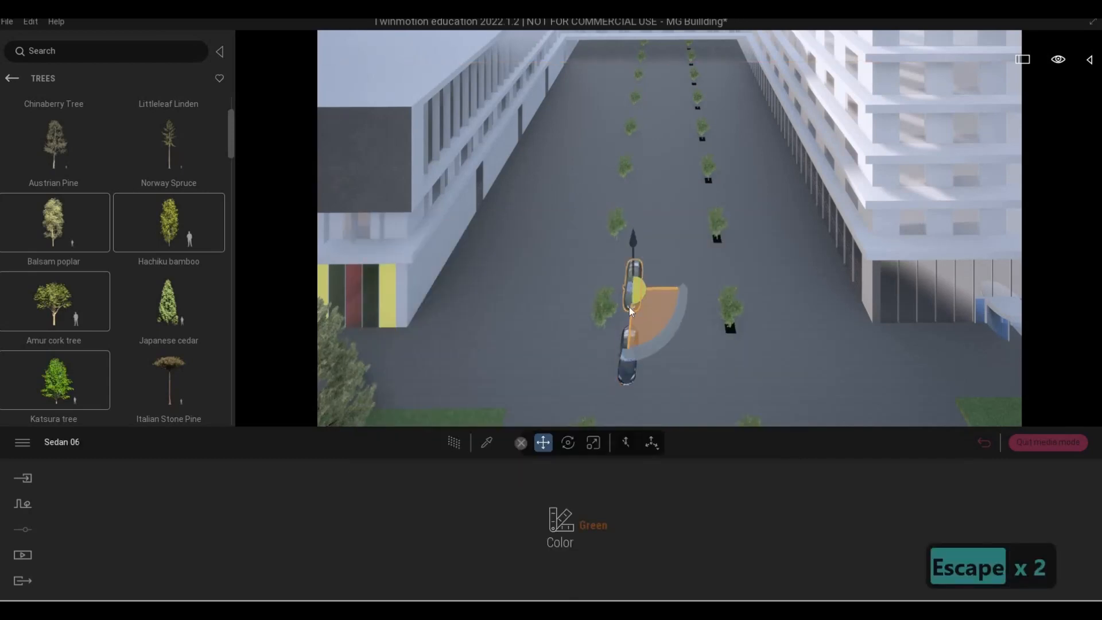
{"action": "left_click_drag", "start_coordinate": [631, 270], "coordinate": [635, 224], "text": "alt"}
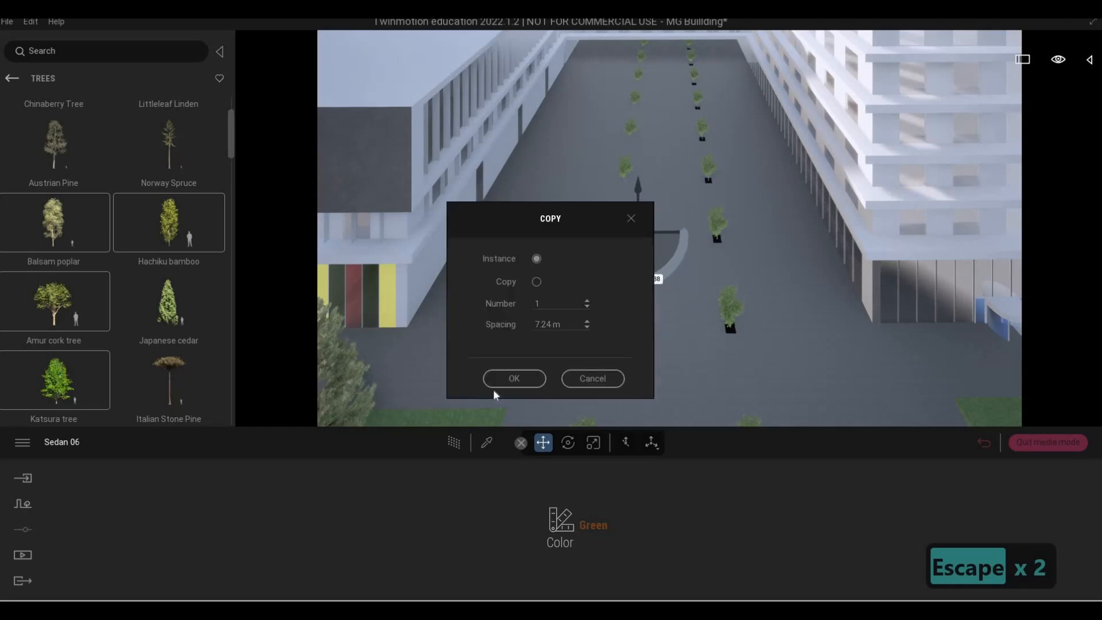
{"action": "left_click", "coordinate": [506, 379]}
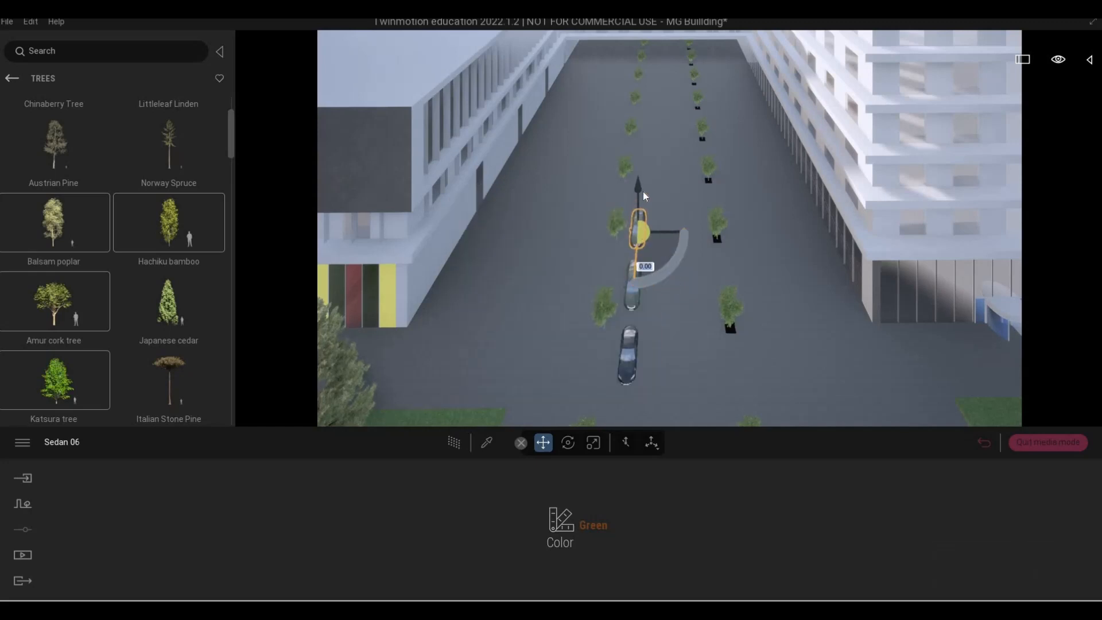
Step: Copy the front green sedan as one instance about 35.8 m up the street, and place another copy just behind it
{"action": "left_click_drag", "start_coordinate": [643, 191], "coordinate": [652, 55], "text": "alt"}
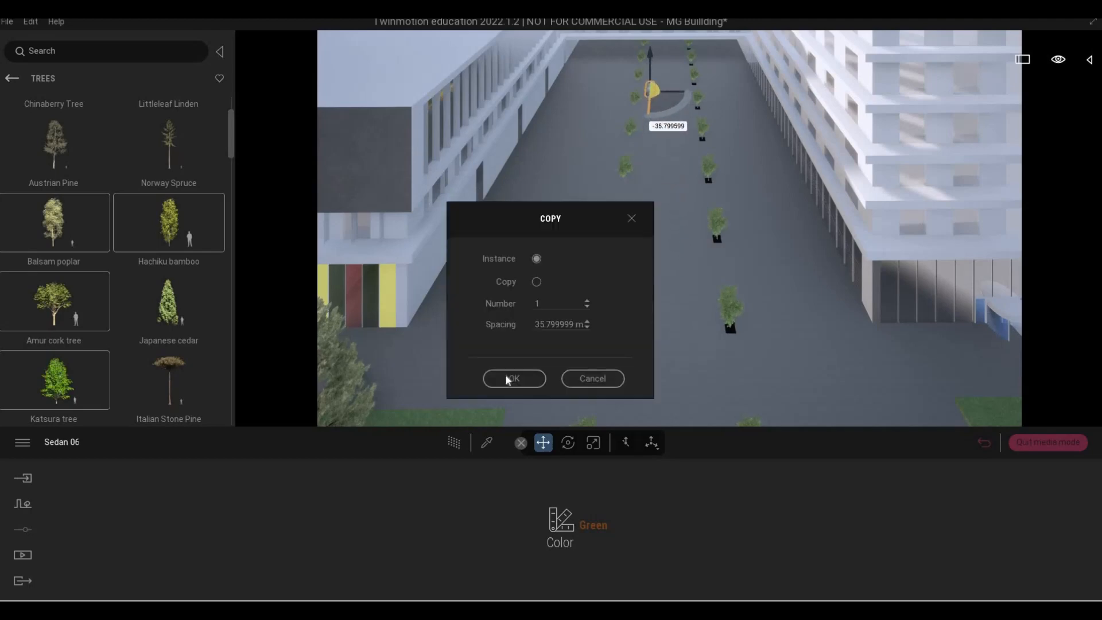
{"action": "left_click", "coordinate": [513, 378]}
{"action": "mouse_move", "coordinate": [648, 114]}
{"action": "left_mouse_down", "text": "shift"}
{"action": "mouse_move", "coordinate": [645, 150]}
{"action": "mouse_move", "coordinate": [648, 113]}
{"action": "left_mouse_up", "text": "shift"}
{"action": "left_click", "coordinate": [527, 376]}
{"action": "key", "text": "Escape"}
{"action": "key", "text": "Escape"}
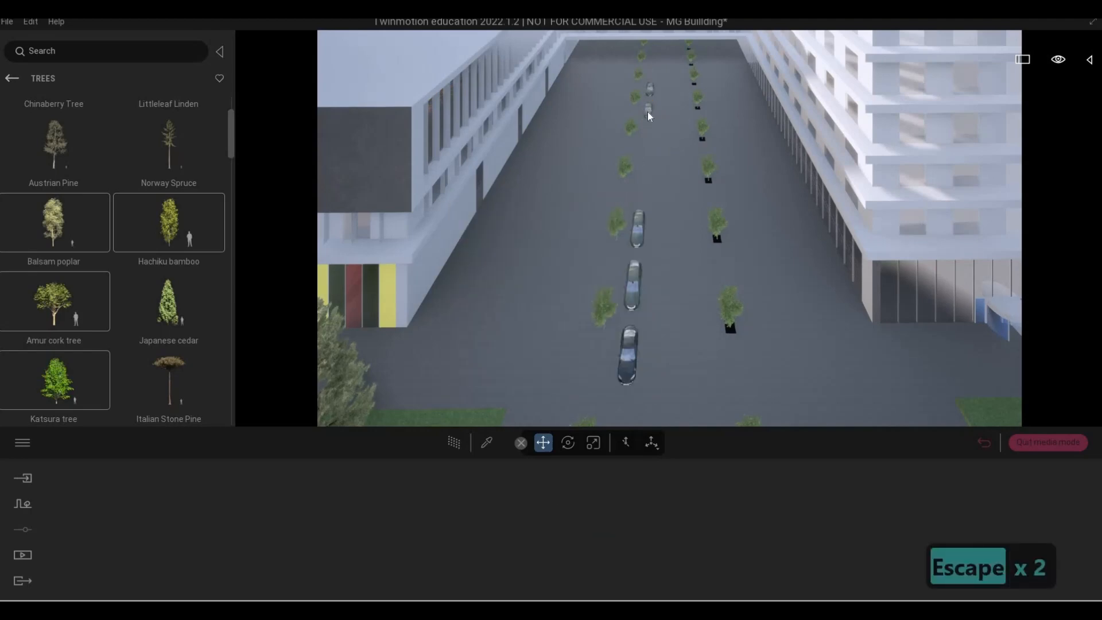
Step: Set the rear one of the two far green sedans to Vivid red
{"action": "left_click", "coordinate": [647, 114]}
{"action": "left_click", "coordinate": [582, 520]}
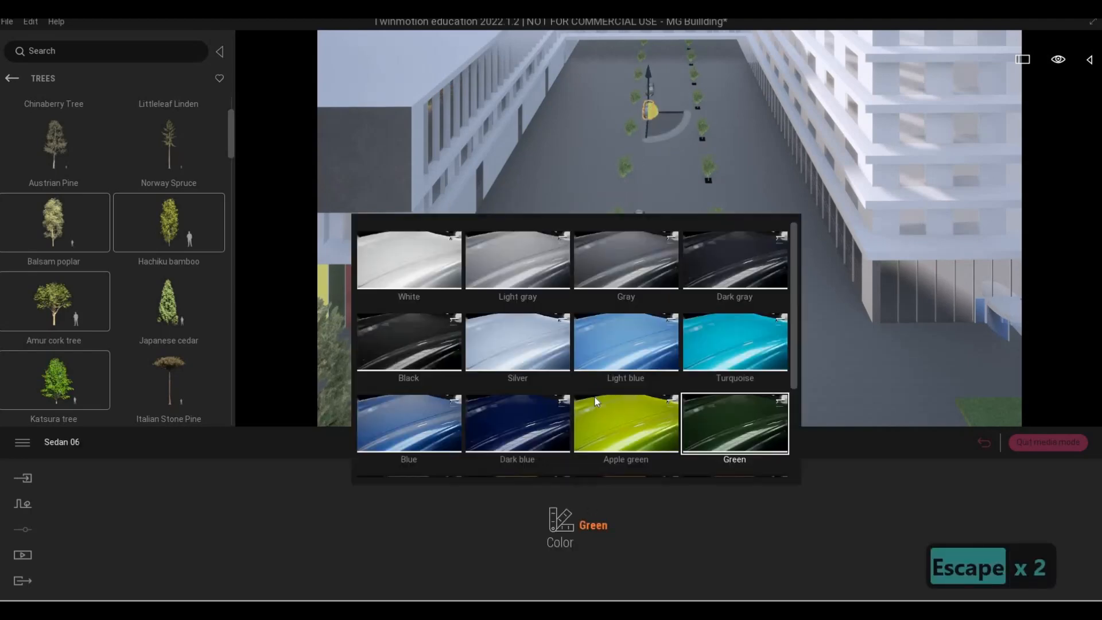
{"action": "scroll", "coordinate": [595, 406], "scroll_direction": "down", "scroll_amount": 3}
{"action": "left_click", "coordinate": [516, 424]}
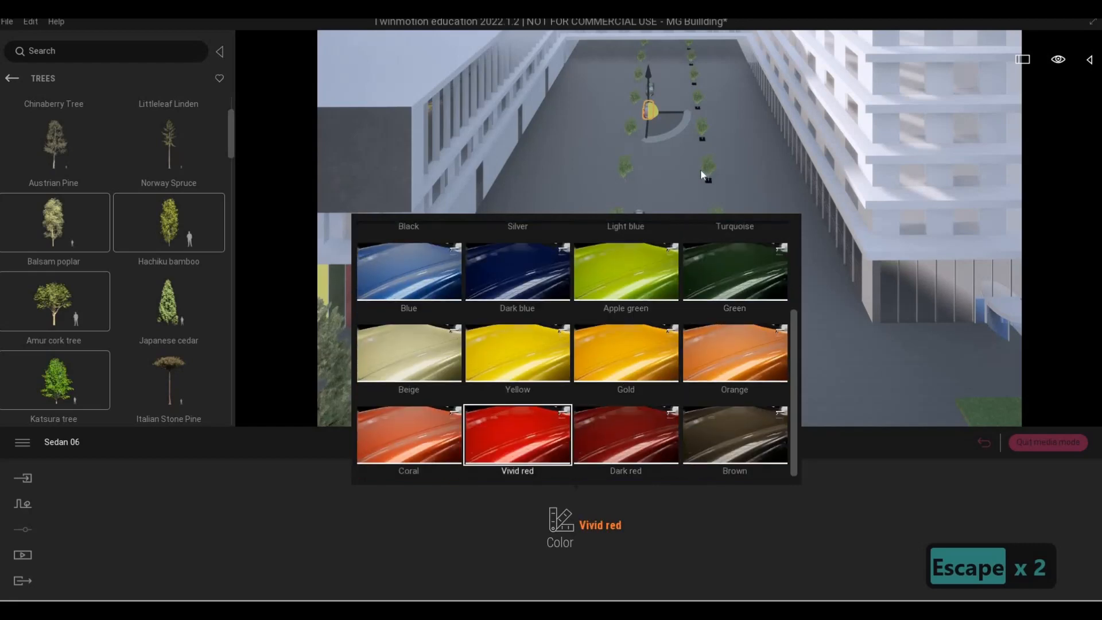
Step: Copy the semi-truck and the yellow bus as one instance each into the parallel street beyond the long building, spacing the bus 99.18 m
{"action": "key", "text": "a"}
{"action": "key", "text": "a"}
{"action": "key", "text": "a"}
{"action": "key", "text": "a"}
{"action": "key", "text": "a"}
{"action": "key", "text": "w"}
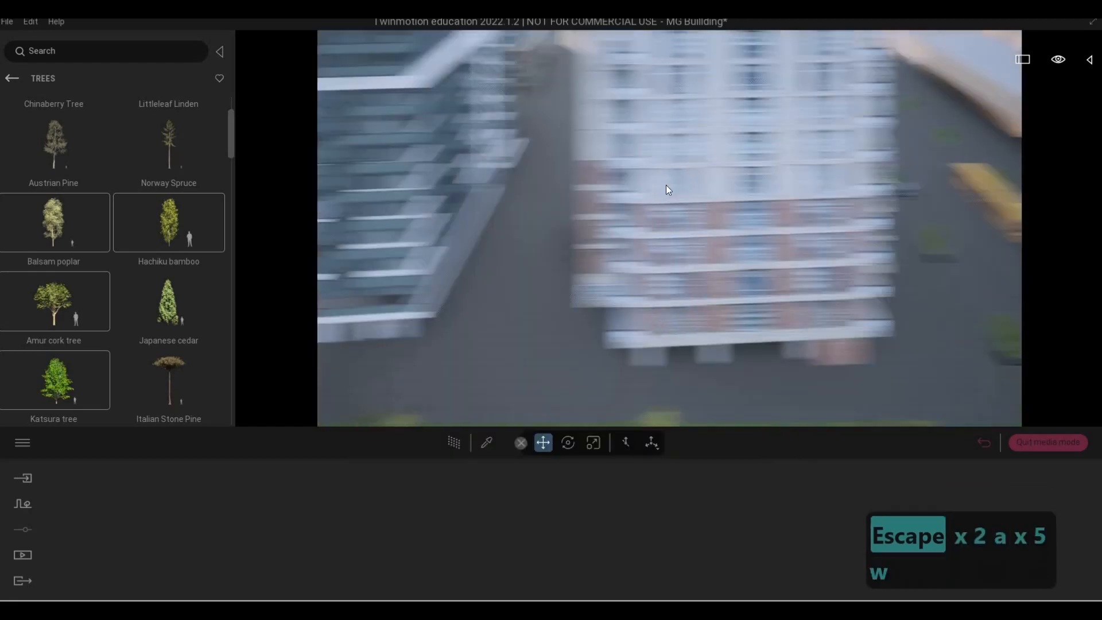
{"action": "key", "text": "d"}
{"action": "key", "text": "s"}
{"action": "key", "text": "q"}
{"action": "key", "text": "s"}
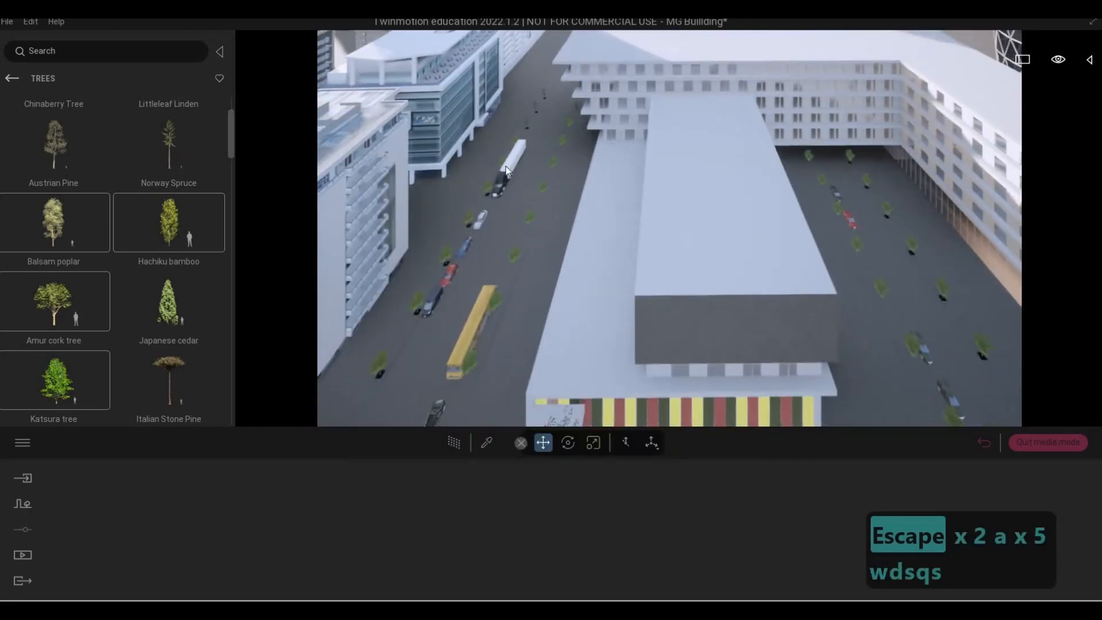
{"action": "left_click", "coordinate": [508, 184]}
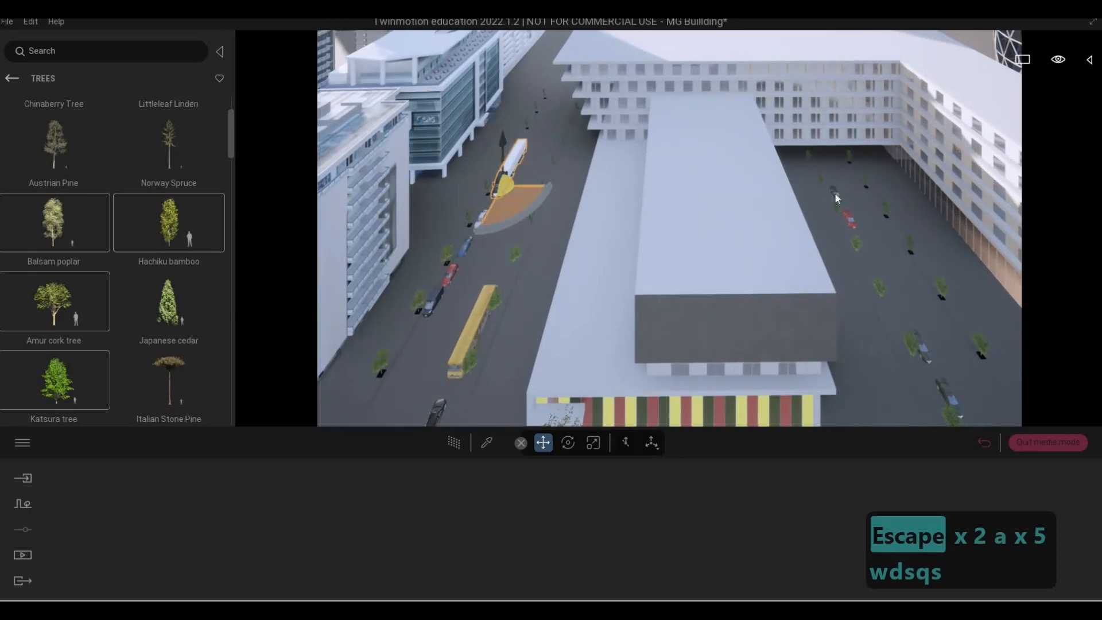
{"action": "left_click_drag", "start_coordinate": [835, 194], "coordinate": [849, 185], "text": "shift"}
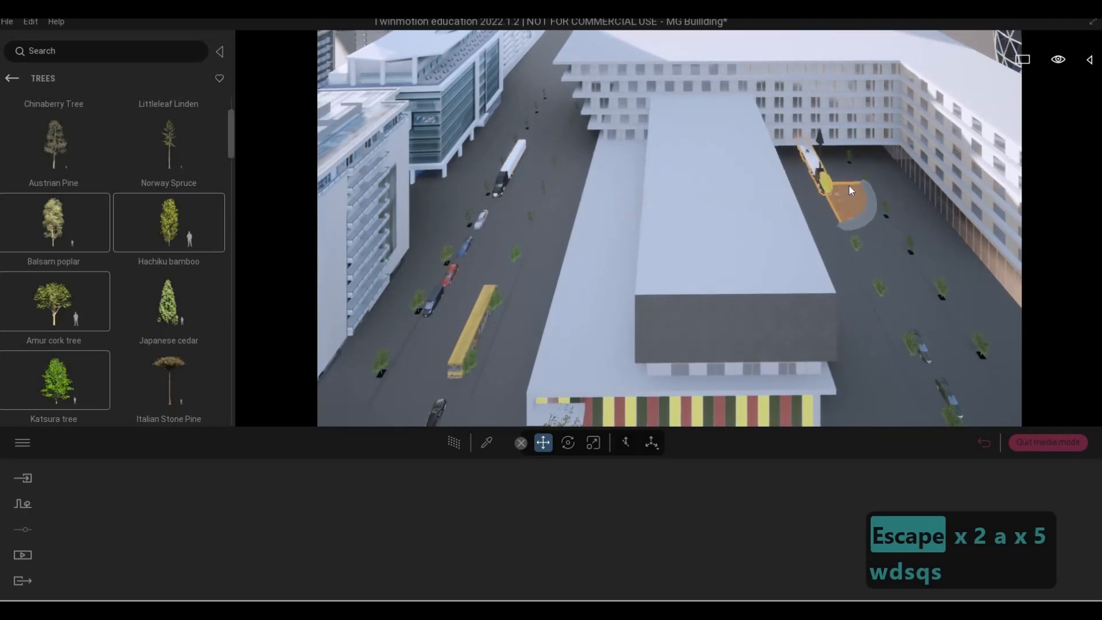
{"action": "left_click", "coordinate": [516, 378]}
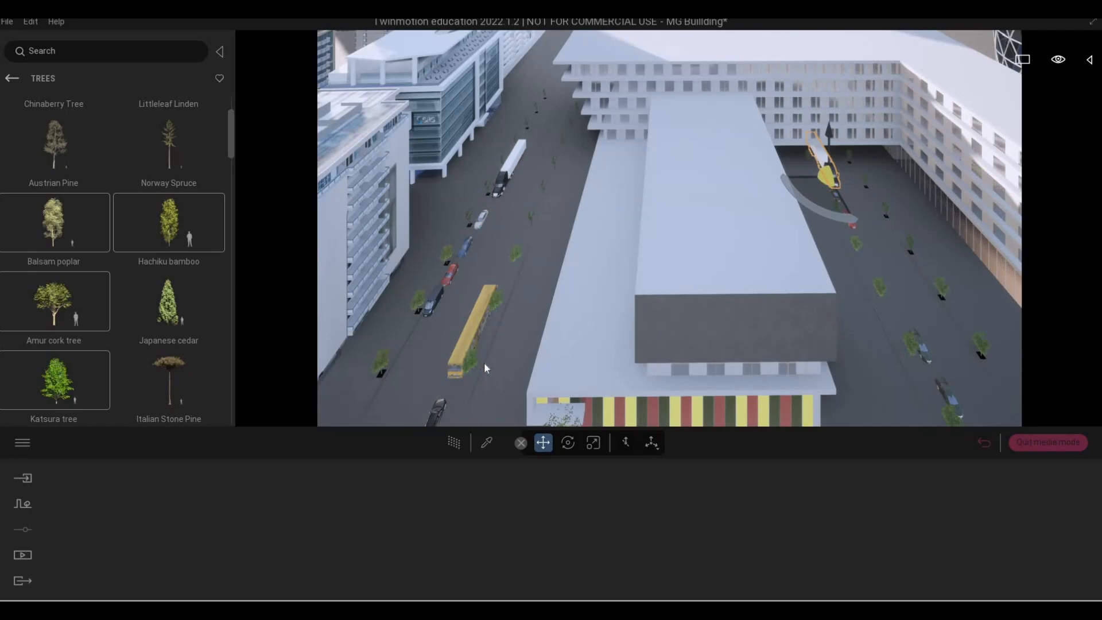
{"action": "left_click_drag", "start_coordinate": [485, 367], "coordinate": [949, 303], "text": "shift"}
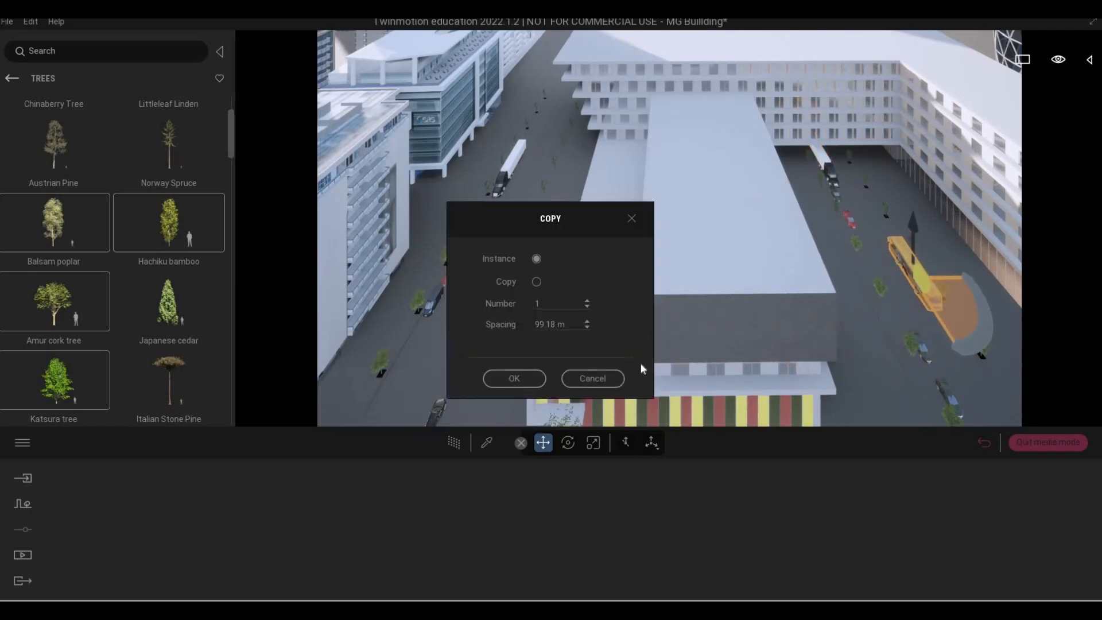
{"action": "left_click", "coordinate": [515, 378]}
Step: Copy the dark red Van 01 as one instance farther up the street, and place another copy 5.04 m from it
{"action": "key", "text": "s"}
{"action": "key", "text": "e"}
{"action": "key", "text": "d"}
{"action": "key", "text": "w"}
{"action": "key", "text": "d"}
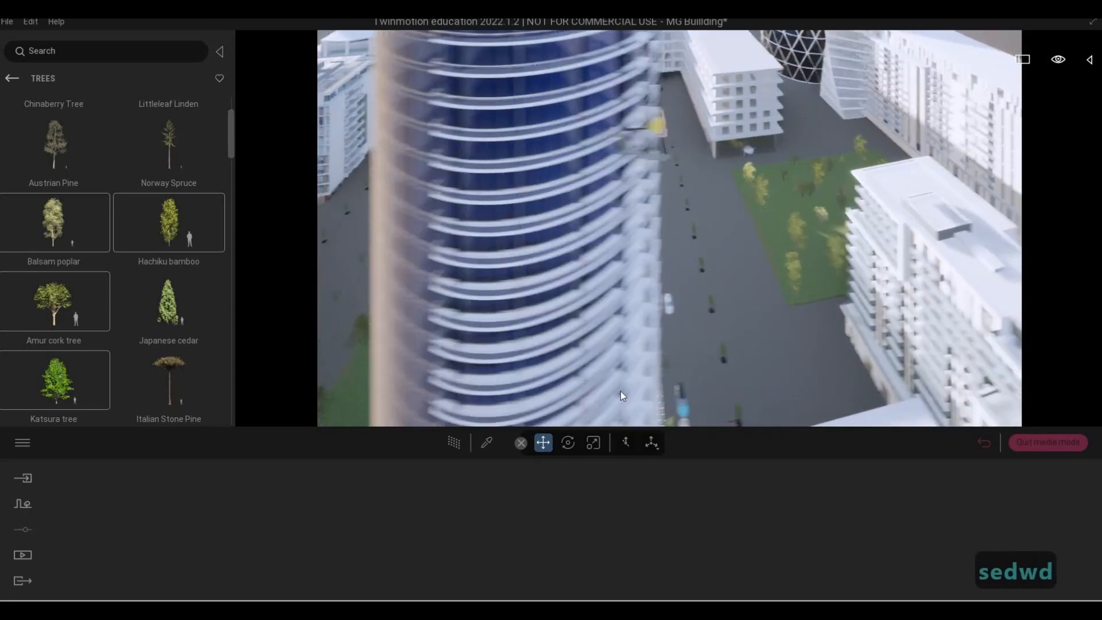
{"action": "key", "text": "s"}
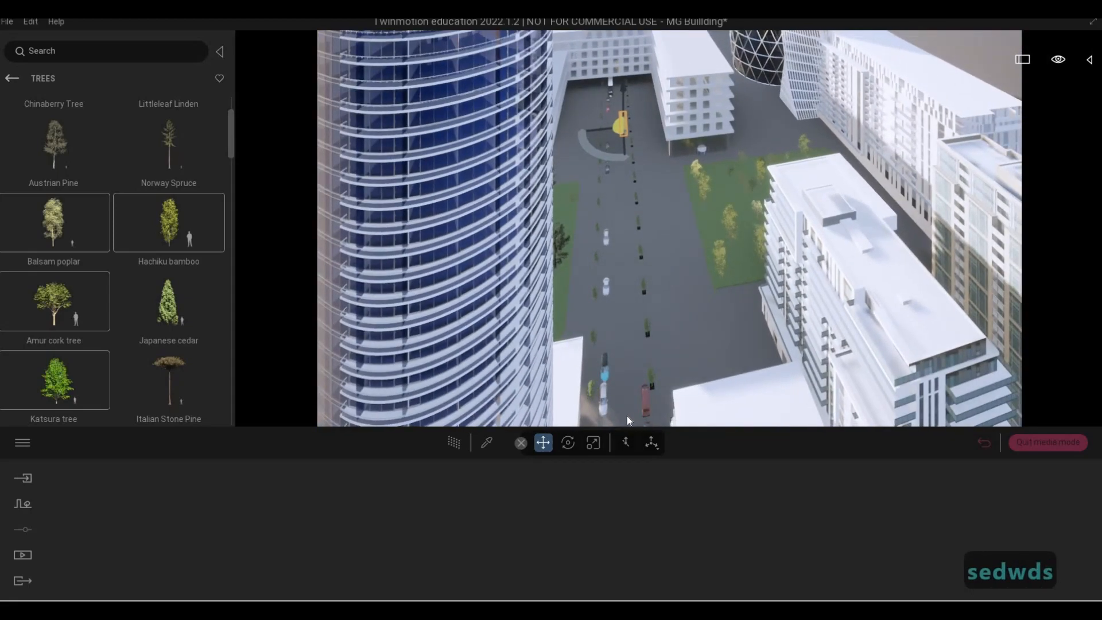
{"action": "left_click", "coordinate": [644, 400]}
{"action": "left_click", "coordinate": [620, 269]}
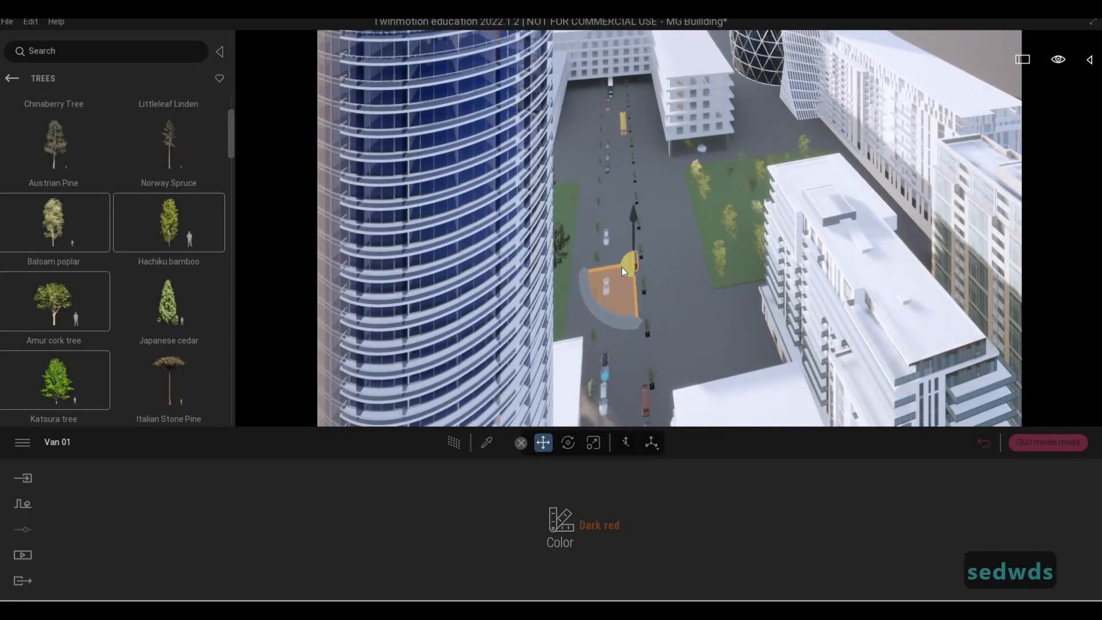
{"action": "key", "text": "Return"}
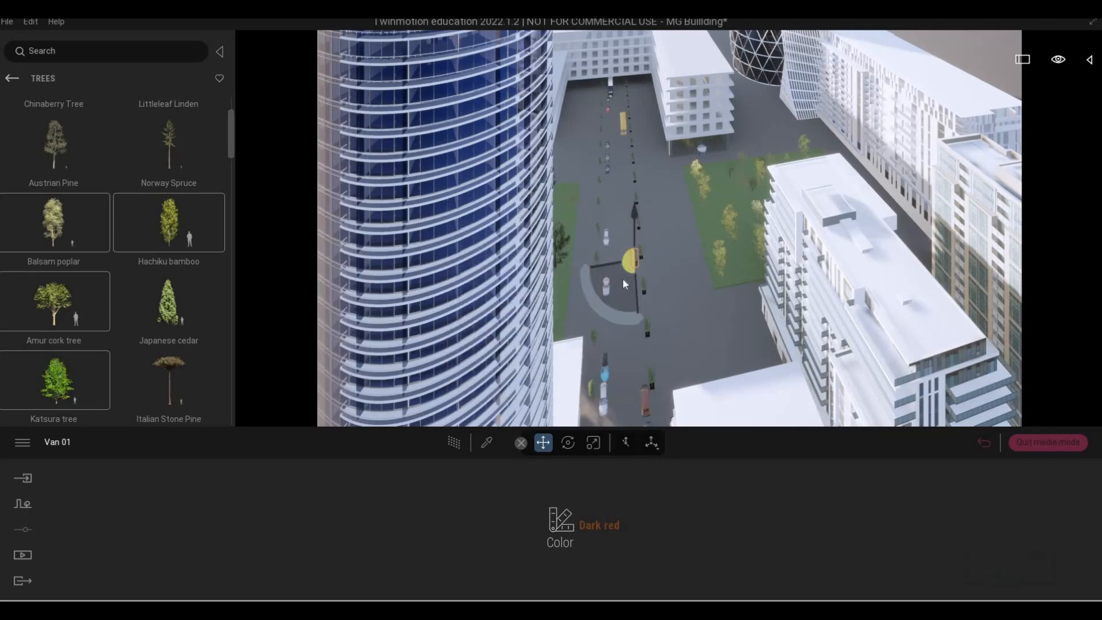
{"action": "left_click_drag", "start_coordinate": [622, 269], "coordinate": [618, 272], "text": "shift"}
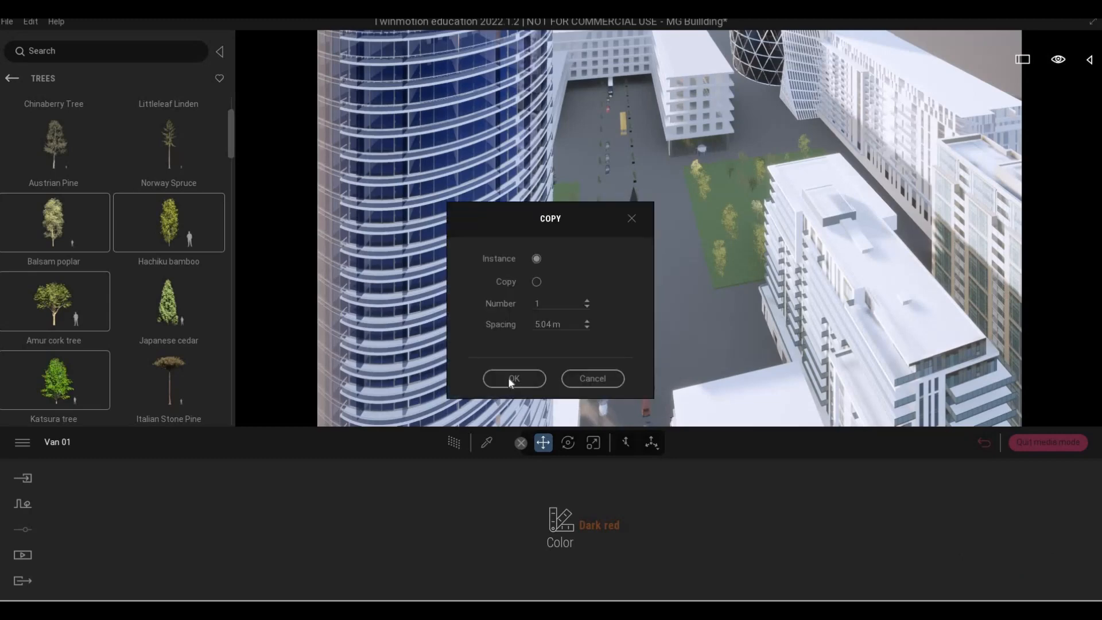
{"action": "left_click", "coordinate": [508, 377]}
{"action": "key", "text": "Escape"}
{"action": "key", "text": "Escape"}
Step: Open Video1 and play it from Part01 through Part04 to review the streets with the added vehicles
{"action": "key", "text": "a"}
{"action": "key", "text": "e"}
{"action": "key", "text": "d"}
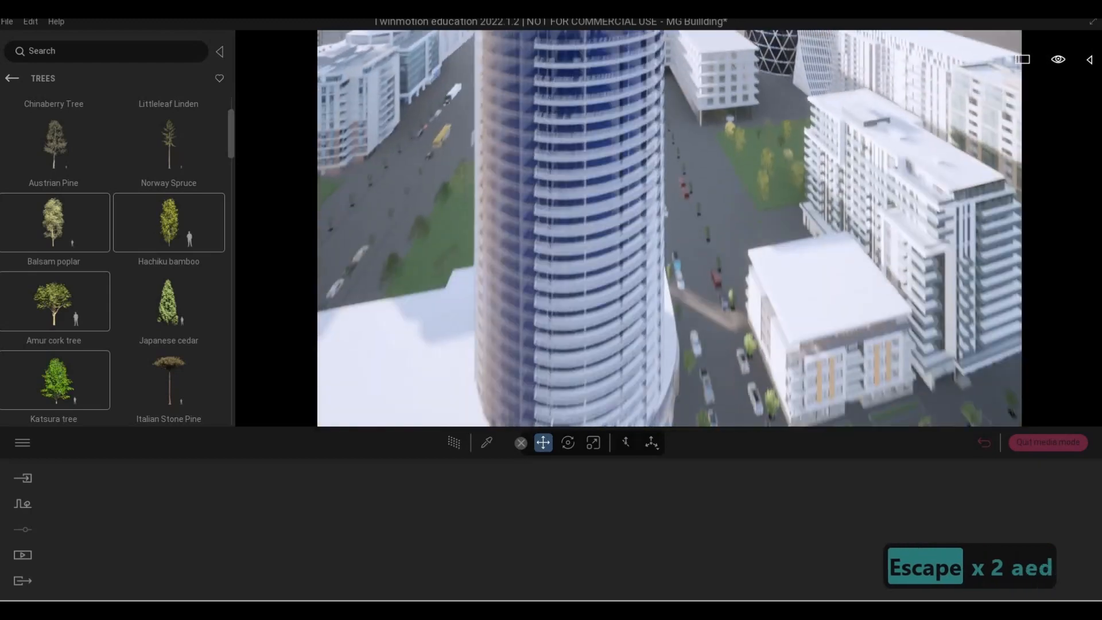
{"action": "key", "text": "e"}
{"action": "key", "text": "a"}
{"action": "key", "text": "d"}
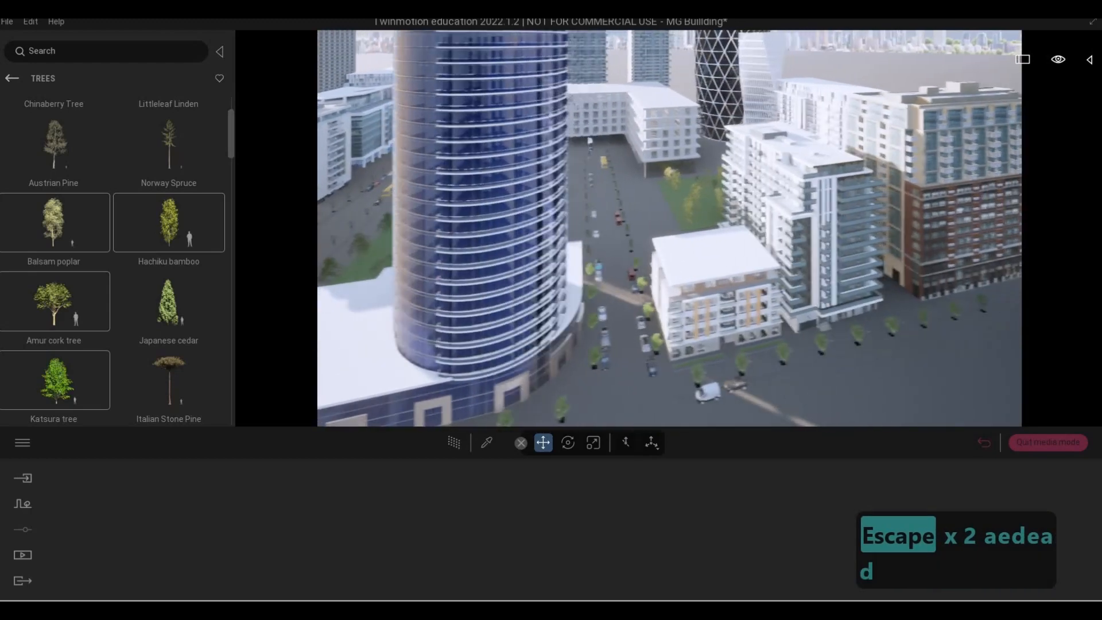
{"action": "key", "text": "e"}
{"action": "key", "text": "a"}
{"action": "key", "text": "e"}
{"action": "key", "text": "d"}
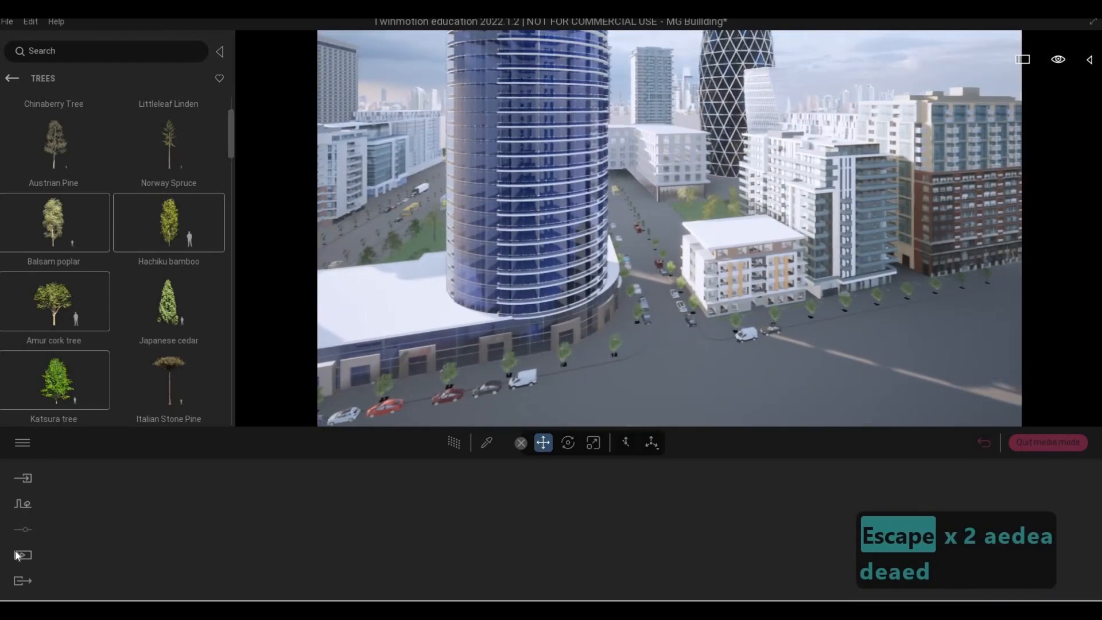
{"action": "left_click", "coordinate": [497, 521]}
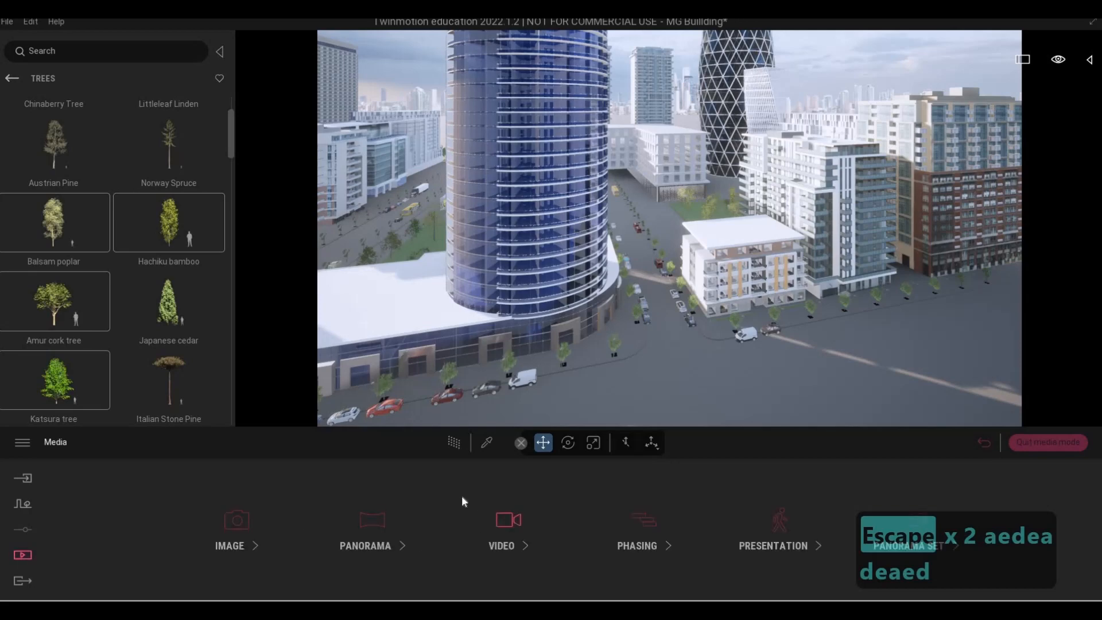
{"action": "left_click", "coordinate": [248, 496]}
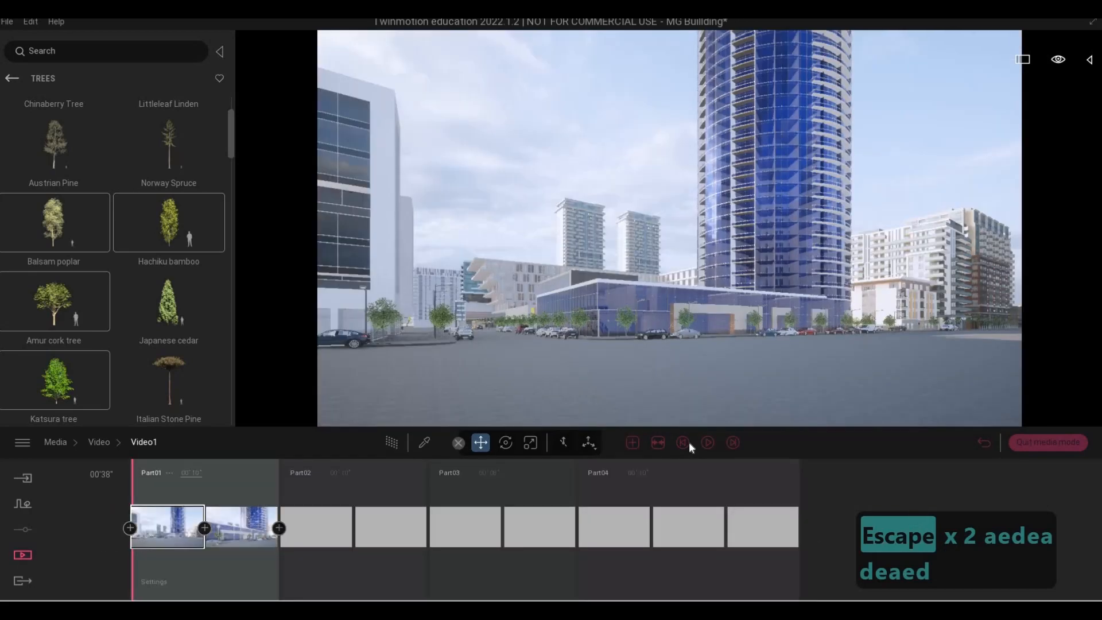
{"action": "left_click", "coordinate": [705, 441]}
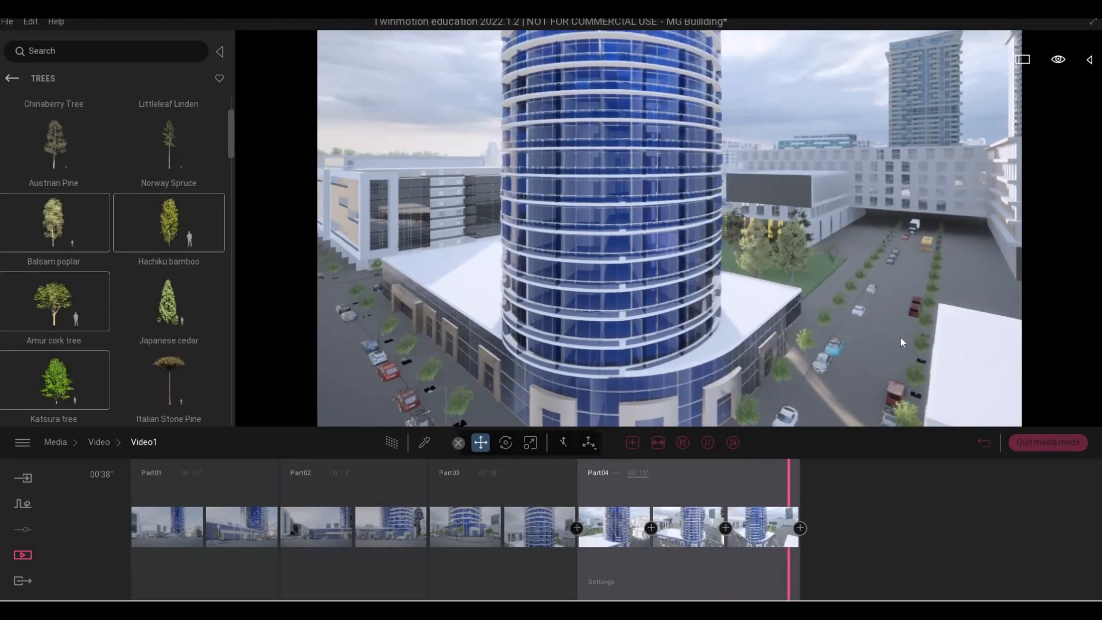
Step: Set one of the two copied Van 01 vehicles beside the tower to Dark blue
{"action": "key", "text": "a"}
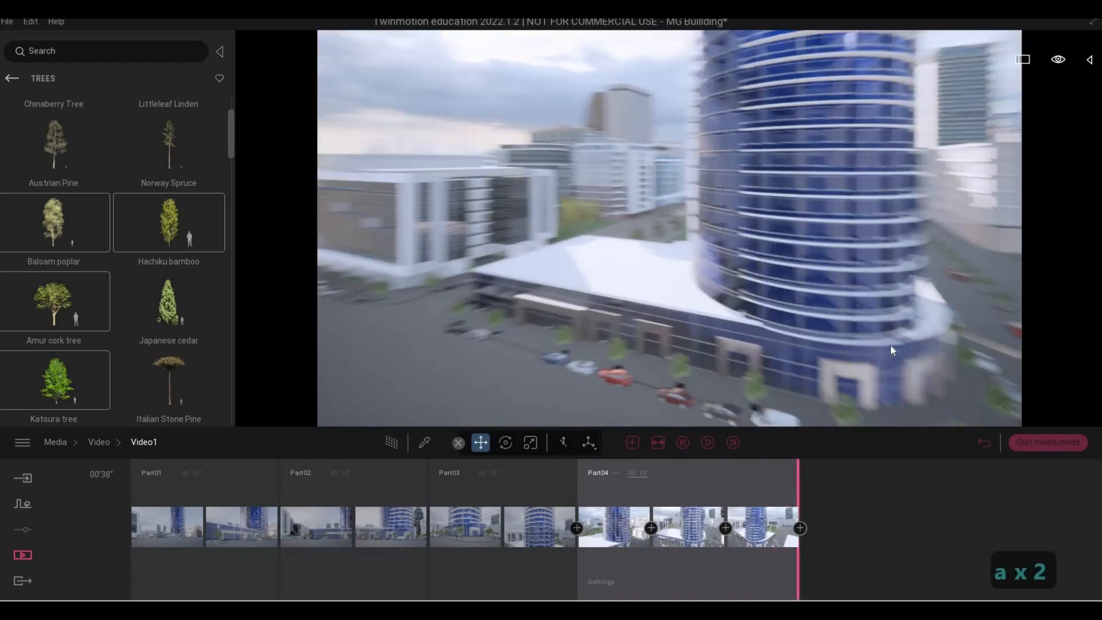
{"action": "key", "text": "d"}
{"action": "key", "text": "w"}
{"action": "left_click", "coordinate": [829, 231]}
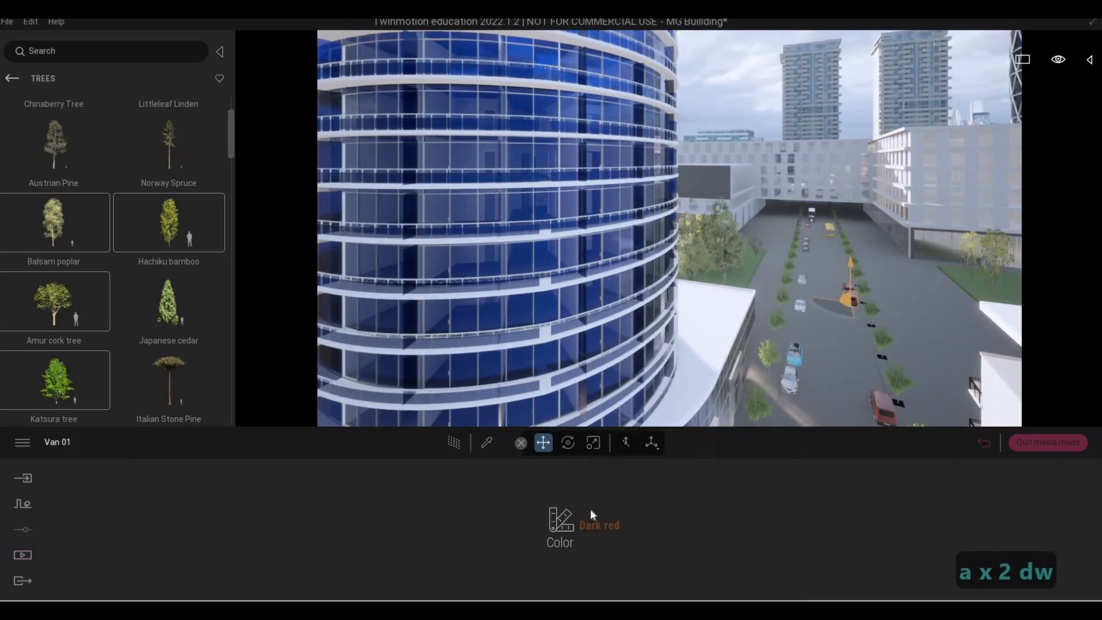
{"action": "left_click", "coordinate": [587, 516]}
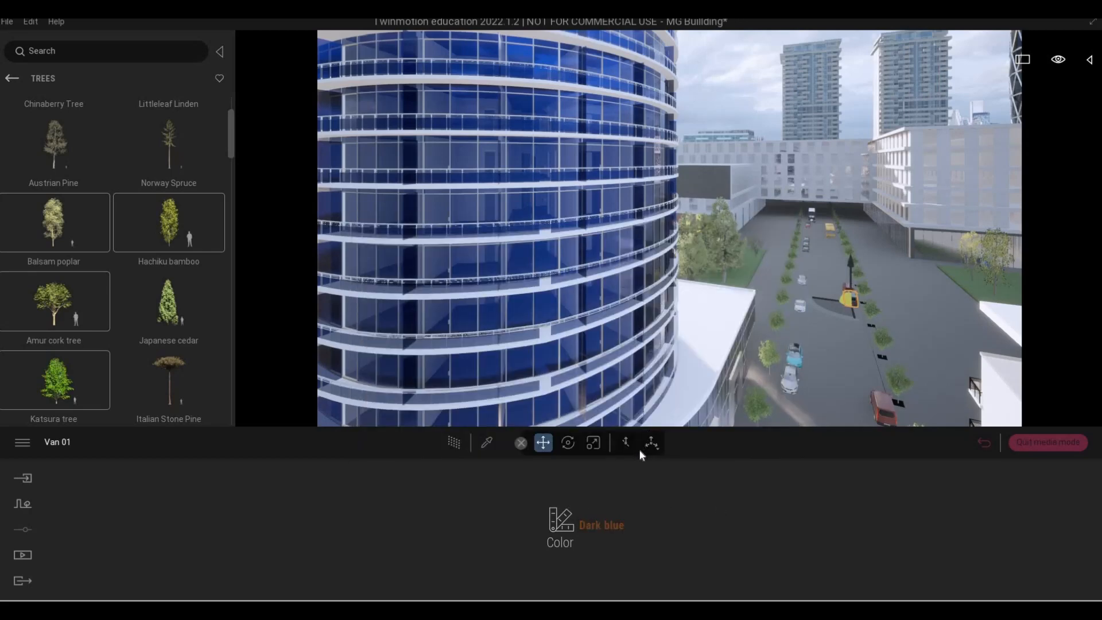
Step: Set the white Coupe 01 in the opposite lane to Yellow
{"action": "left_click", "coordinate": [566, 528]}
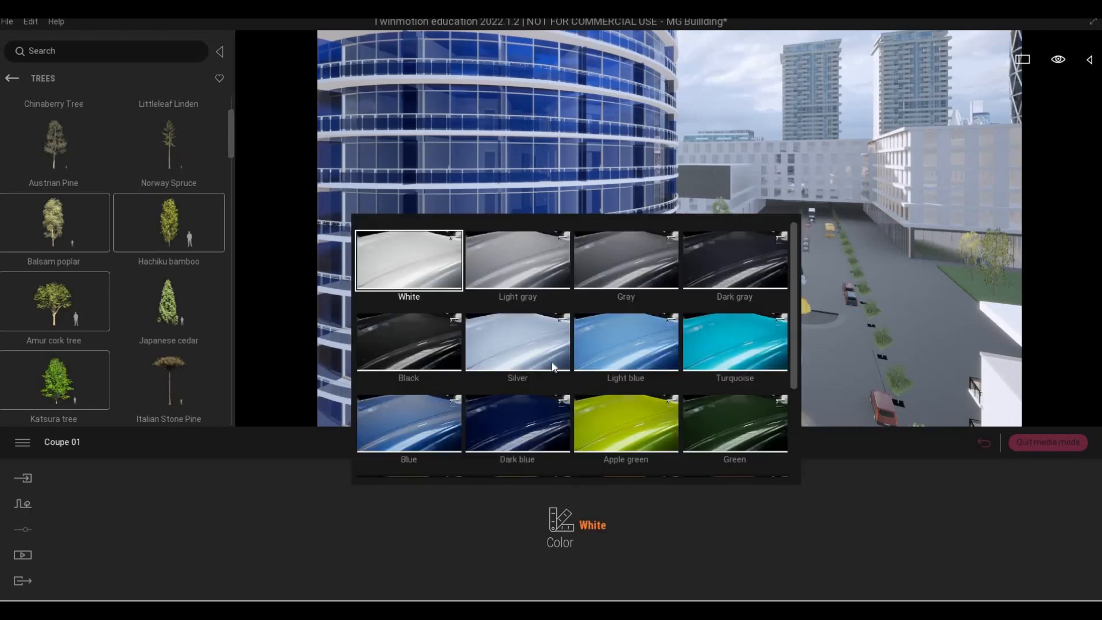
{"action": "scroll", "coordinate": [534, 344], "scroll_direction": "down", "scroll_amount": 2}
{"action": "scroll", "coordinate": [535, 344], "scroll_direction": "down", "scroll_amount": 1}
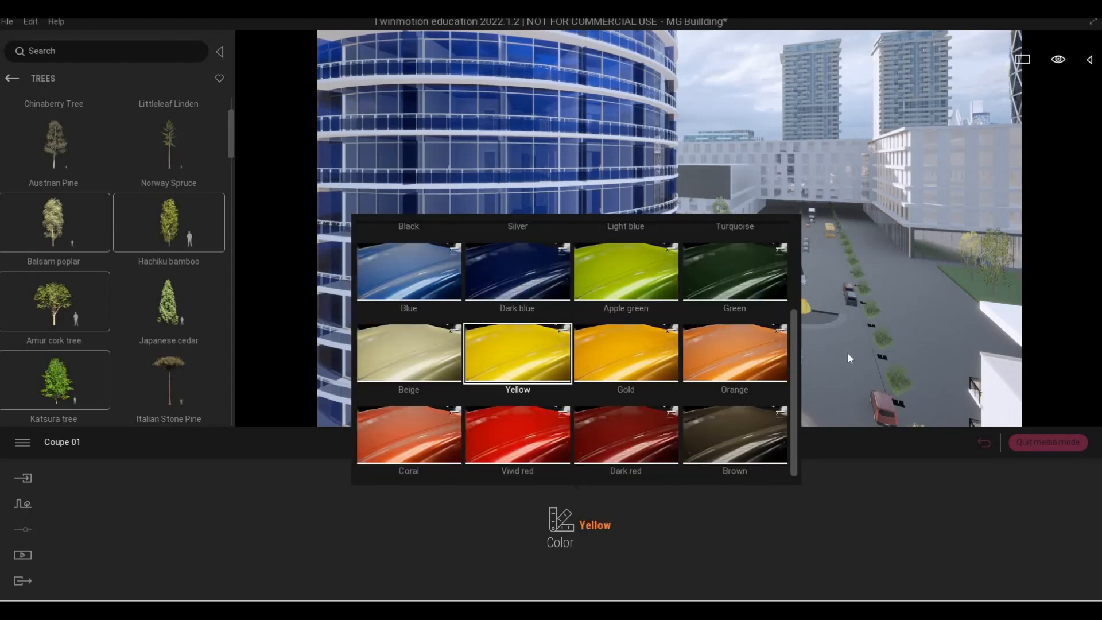
{"action": "key", "text": "Escape"}
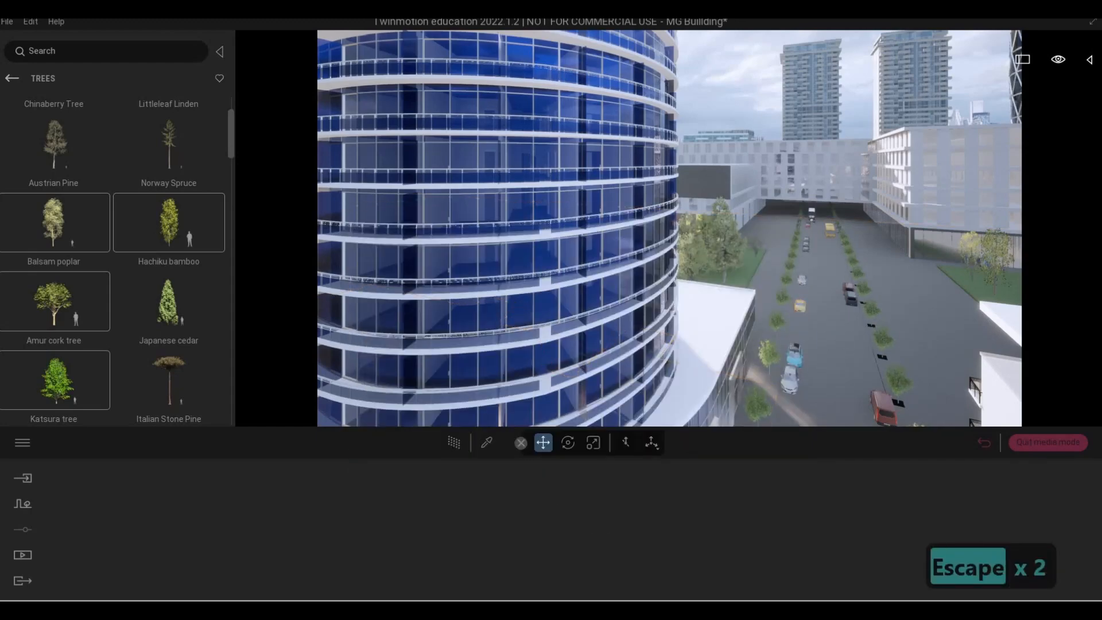
Step: Inspect the tower's podium, parked cars and street trees from several viewpoints around the junction
{"action": "key", "text": "a"}
{"action": "key", "text": "a"}
{"action": "key", "text": "d"}
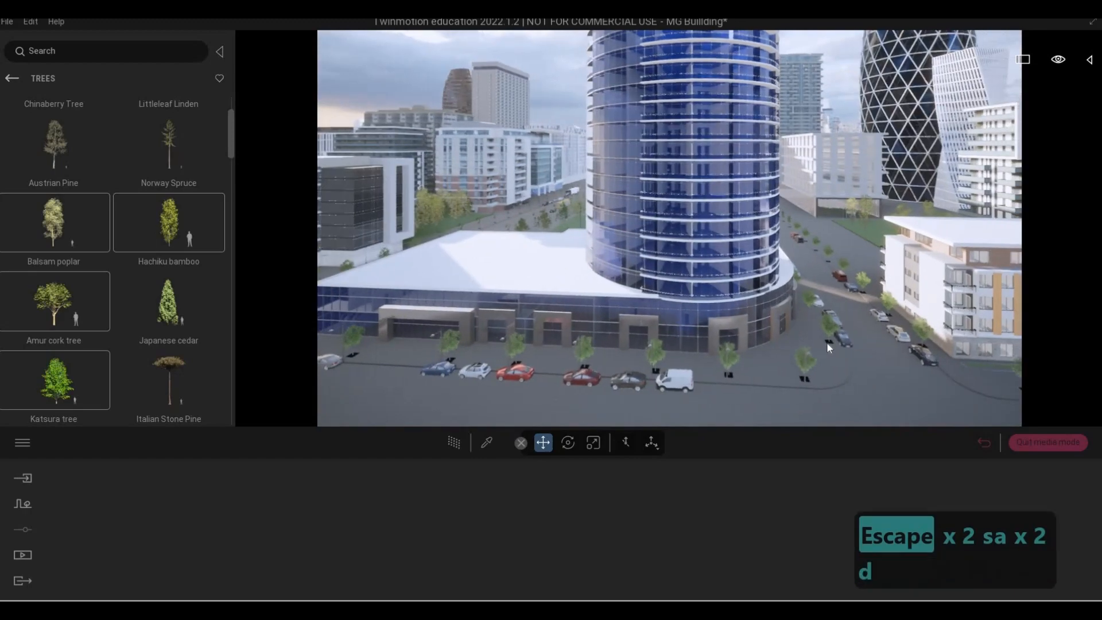
{"action": "key", "text": "e"}
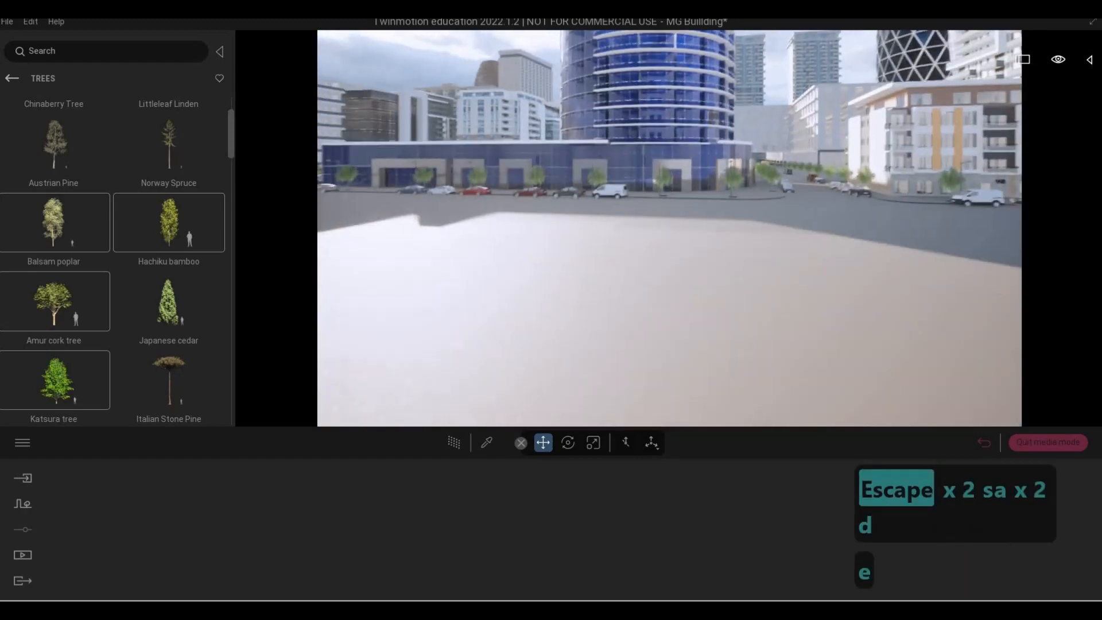
{"action": "key", "text": "d"}
{"action": "key", "text": "w"}
{"action": "key", "text": "q"}
{"action": "key", "text": "d"}
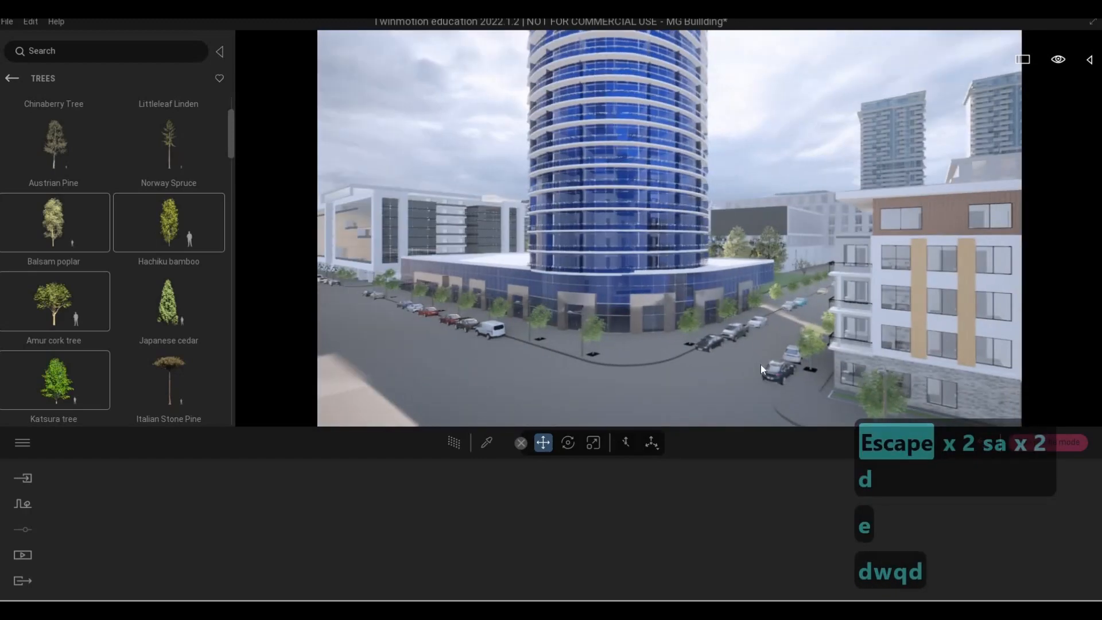
{"action": "key", "text": "Escape"}
{"action": "key", "text": "Escape"}
{"action": "key", "text": "a"}
{"action": "key", "text": "w"}
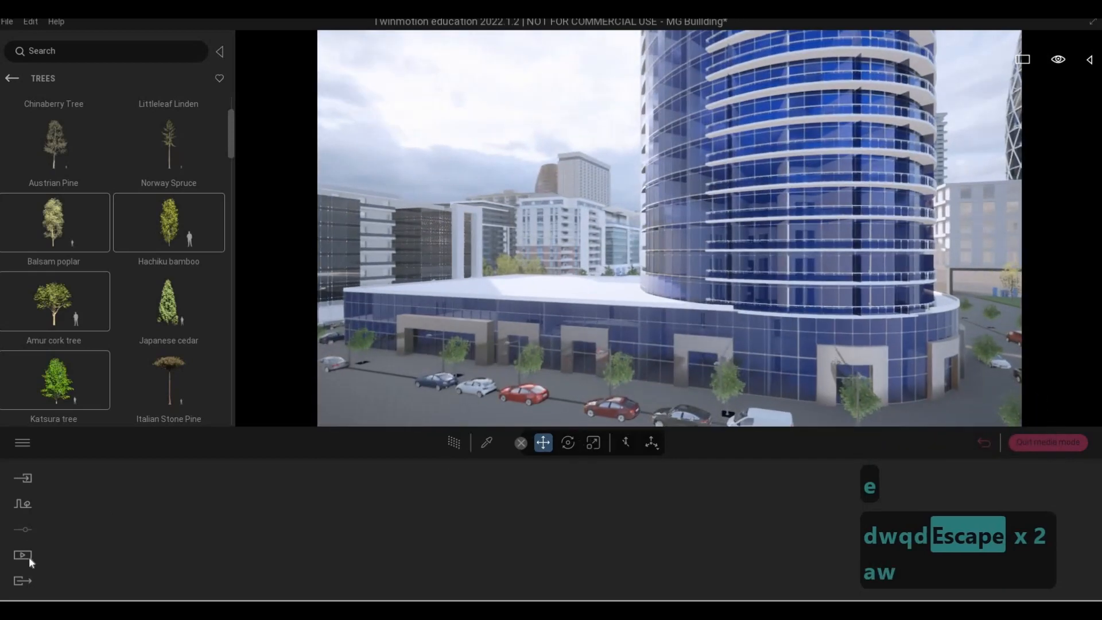
Step: Duplicate Video1 among the project's videos
{"action": "left_click", "coordinate": [494, 526]}
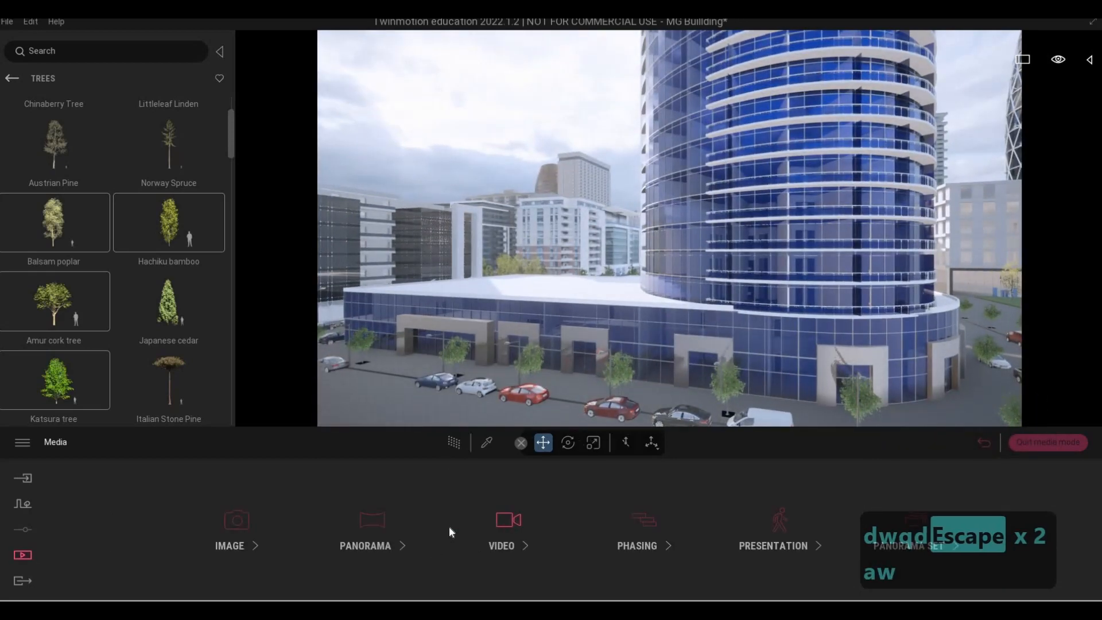
{"action": "mouse_move", "coordinate": [240, 473]}
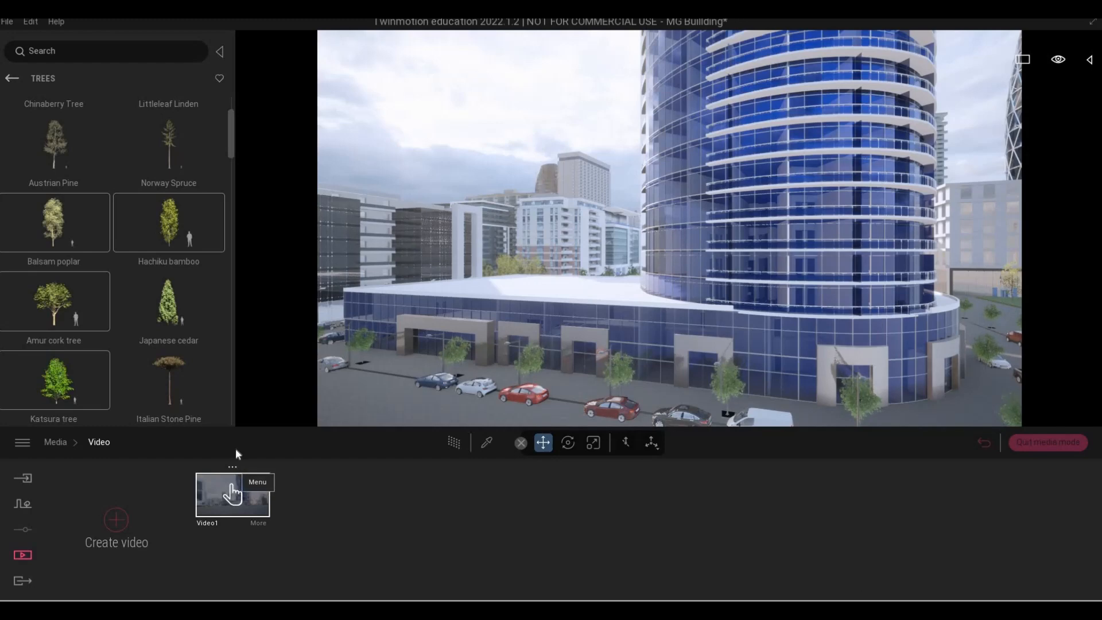
{"action": "left_click", "coordinate": [232, 466]}
{"action": "left_click", "coordinate": [232, 452]}
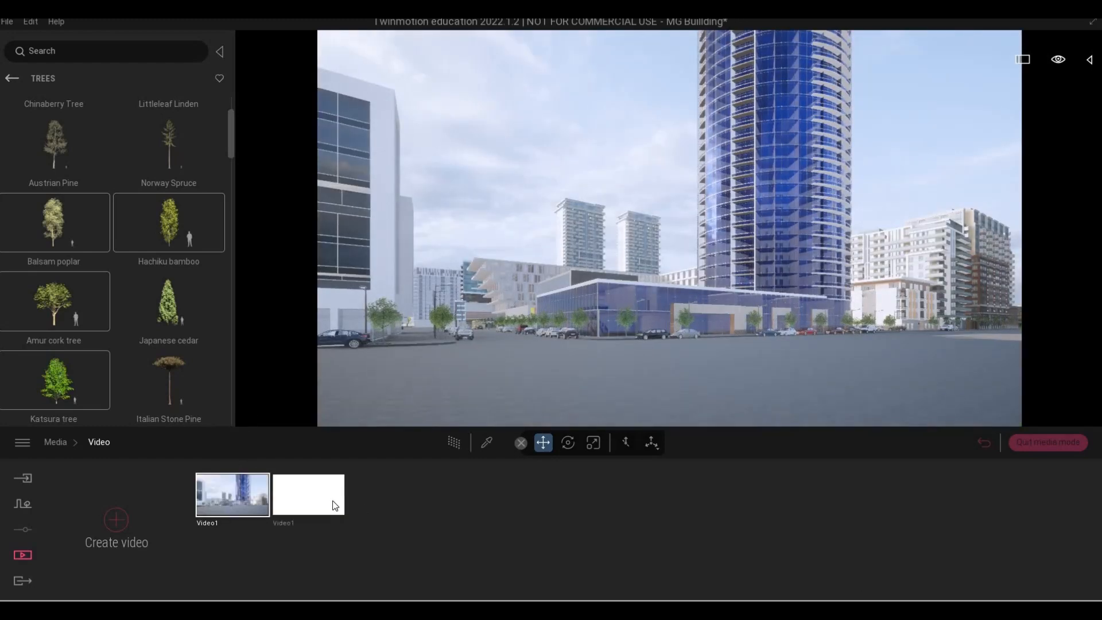
Step: Set the duplicated video's output size to Custom with a width of 700
{"action": "mouse_move", "coordinate": [333, 502]}
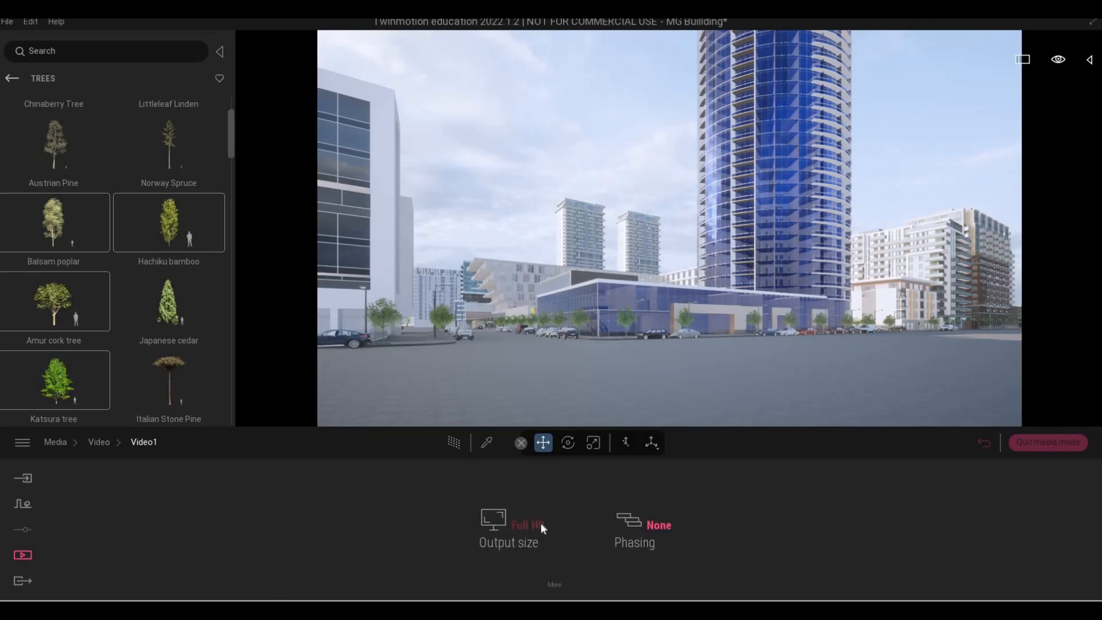
{"action": "left_click", "coordinate": [517, 500]}
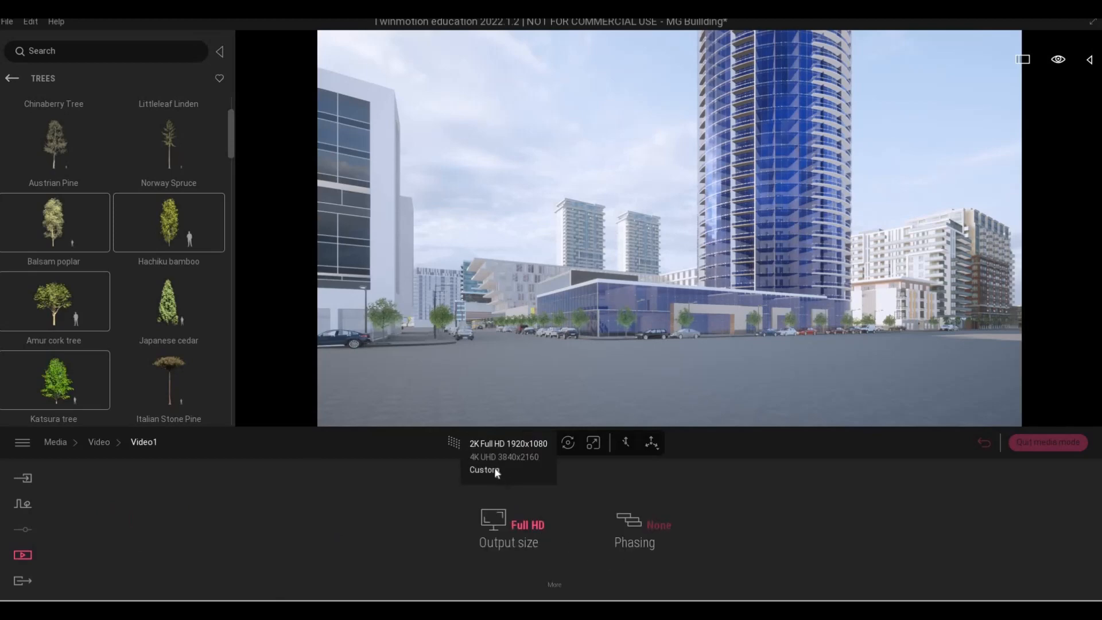
{"action": "left_click", "coordinate": [491, 470]}
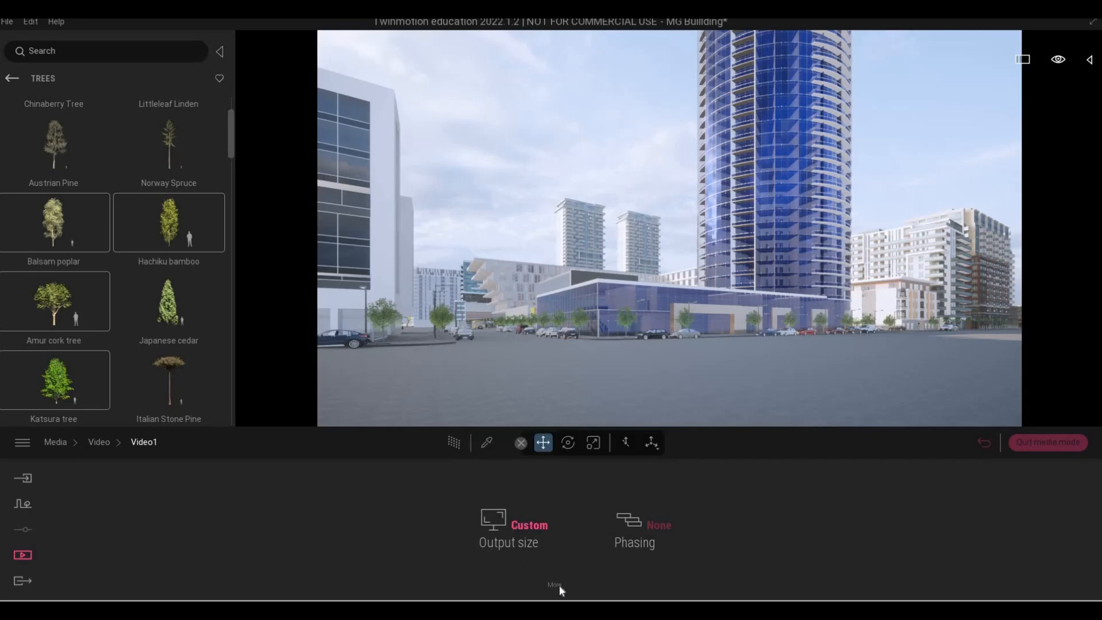
{"action": "left_click", "coordinate": [504, 531]}
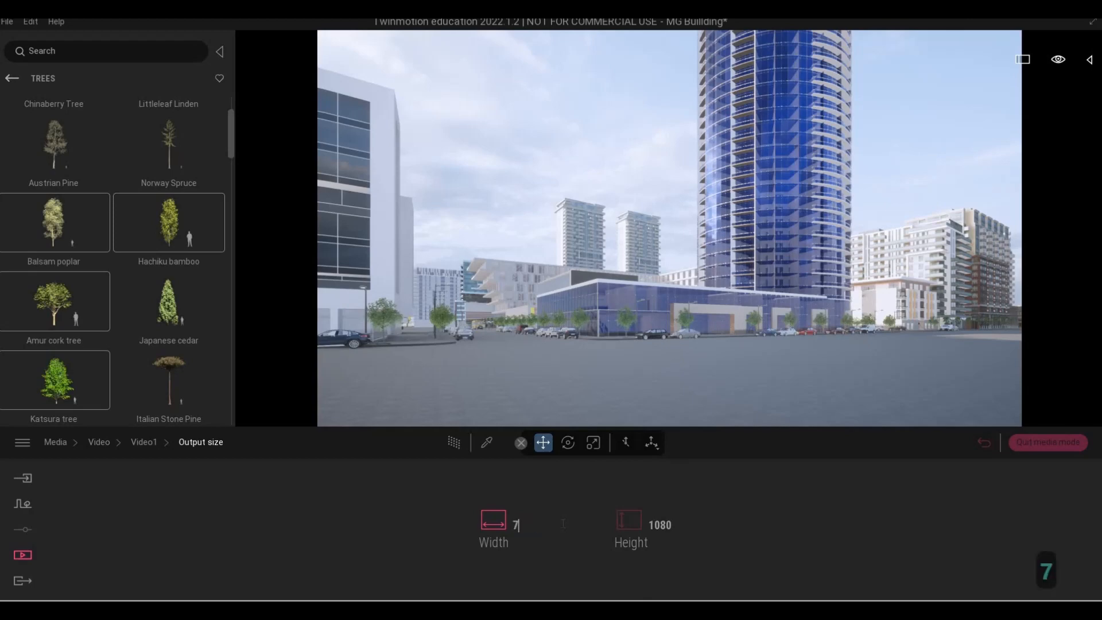
{"action": "key", "text": "Return"}
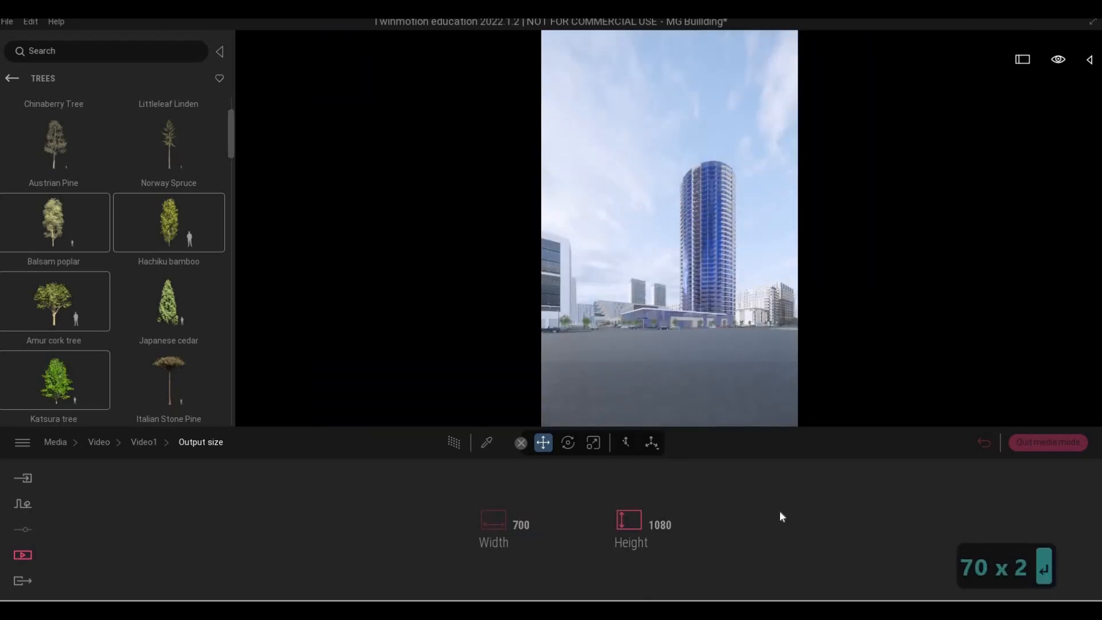
Step: Set the duplicated video's custom output height to 1000 and return to the list of videos
{"action": "type", "text": "1000"}
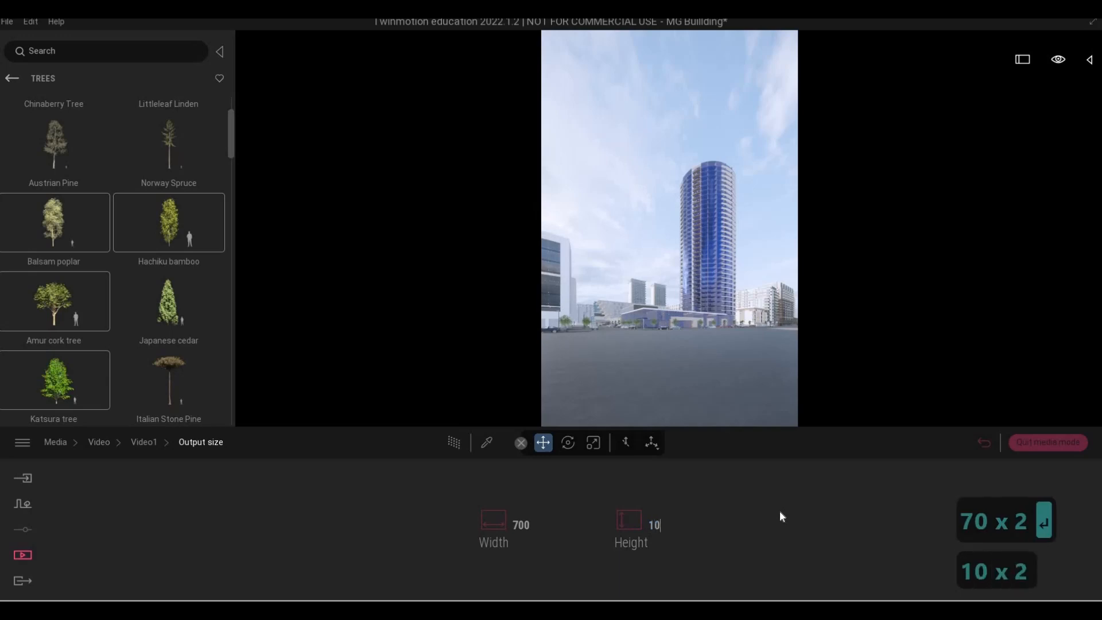
{"action": "key", "text": "Return"}
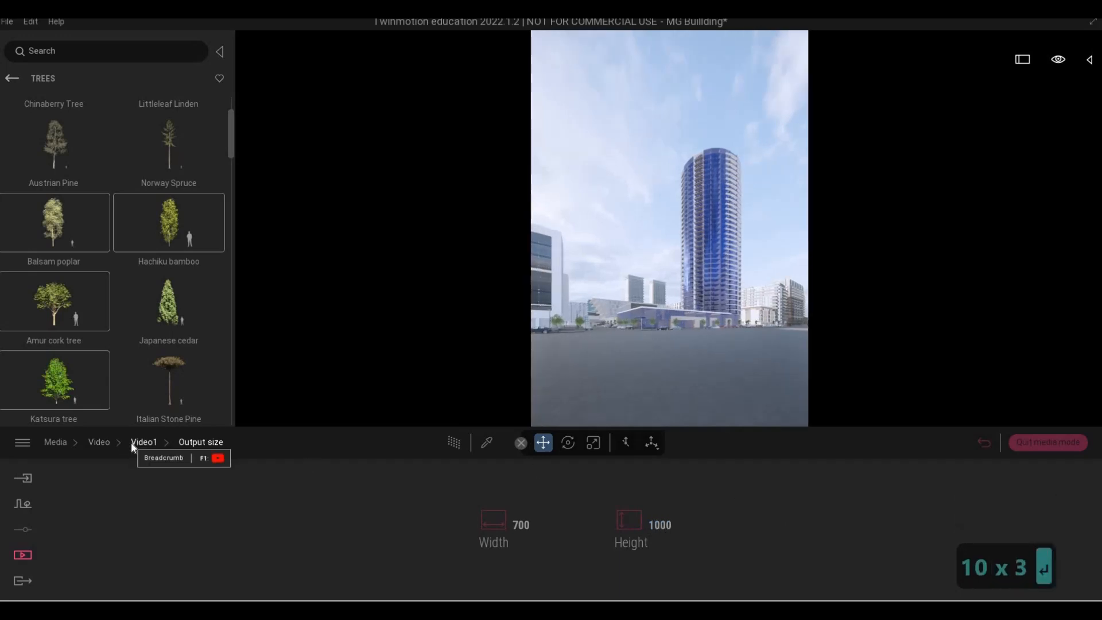
{"action": "left_click", "coordinate": [111, 442]}
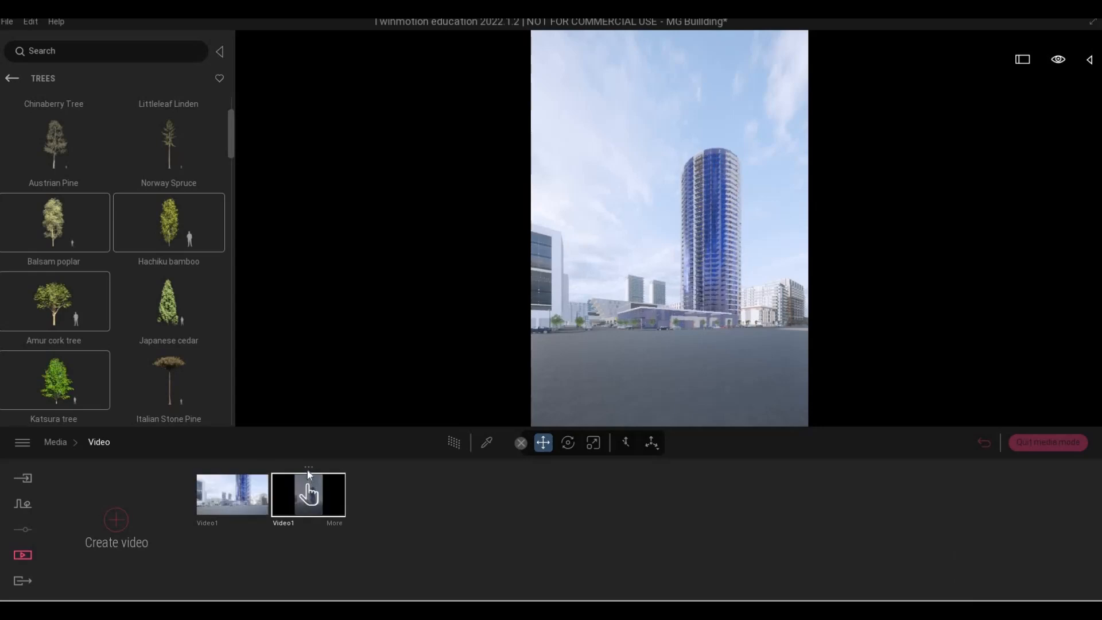
Step: Rename the duplicated portrait-format video as shorts
{"action": "left_click", "coordinate": [308, 467]}
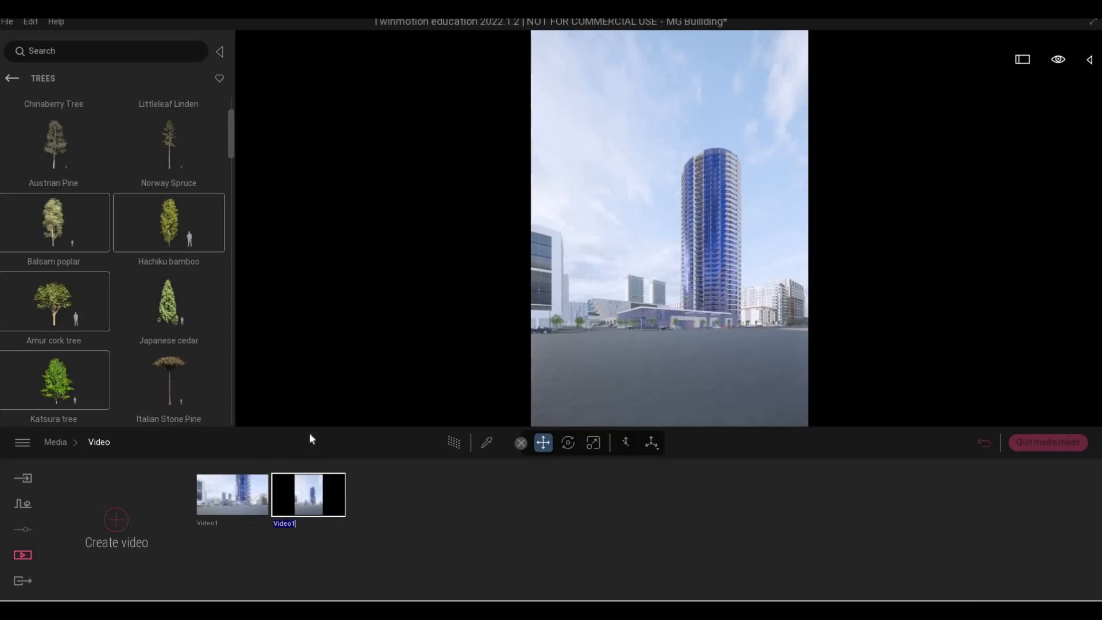
{"action": "type", "text": "shorts"}
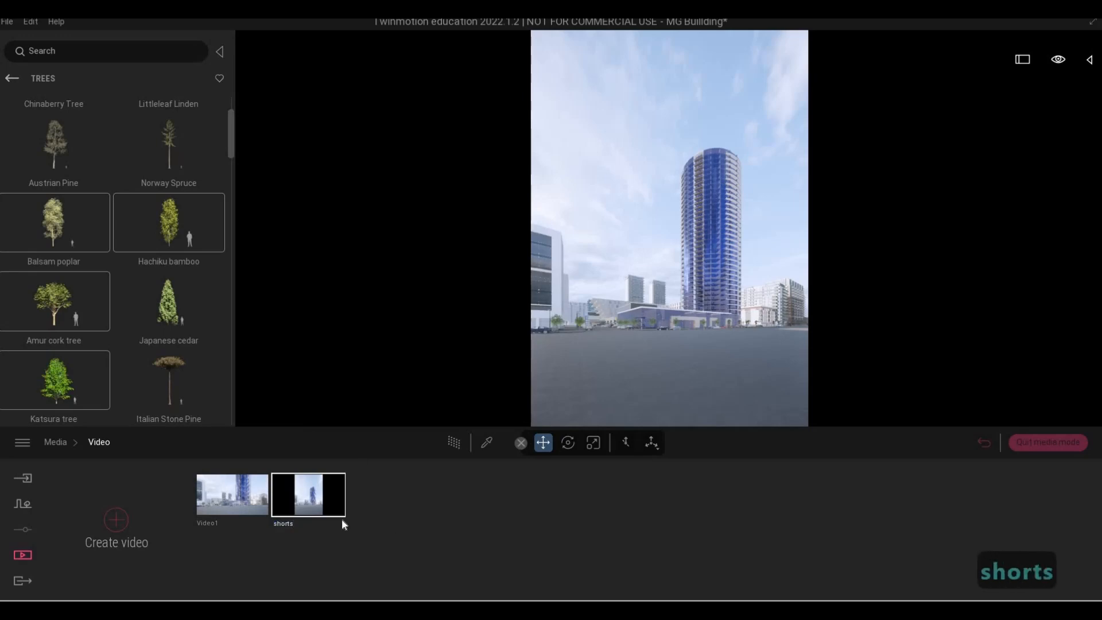
{"action": "key", "text": "Return"}
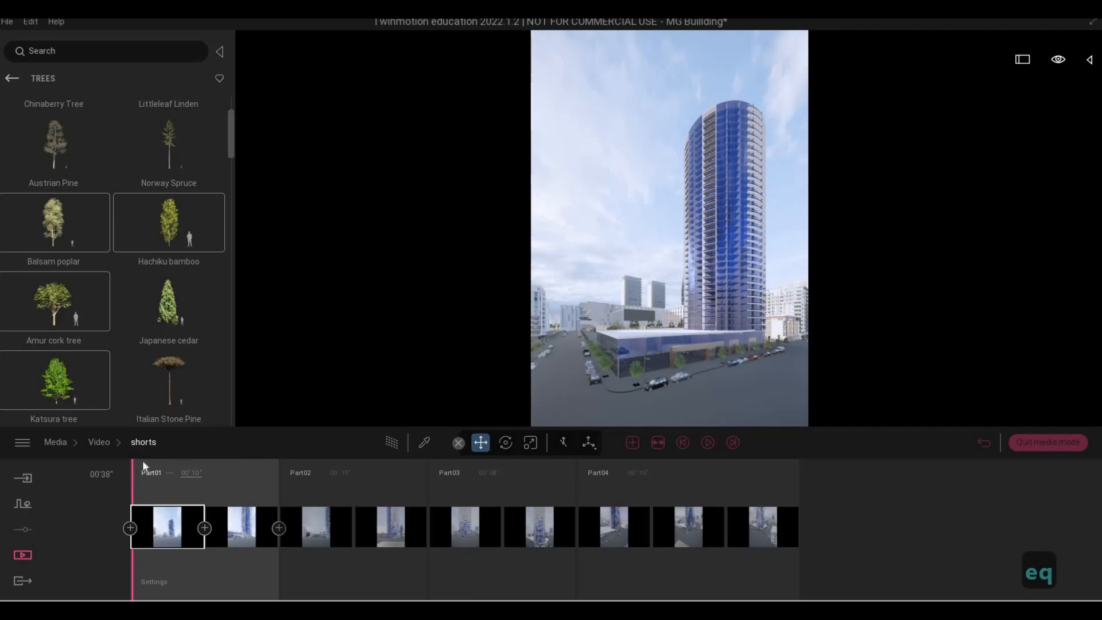
Step: Leave the shorts video, open the original Video1 and go to its last keyframe
{"action": "left_click", "coordinate": [103, 442]}
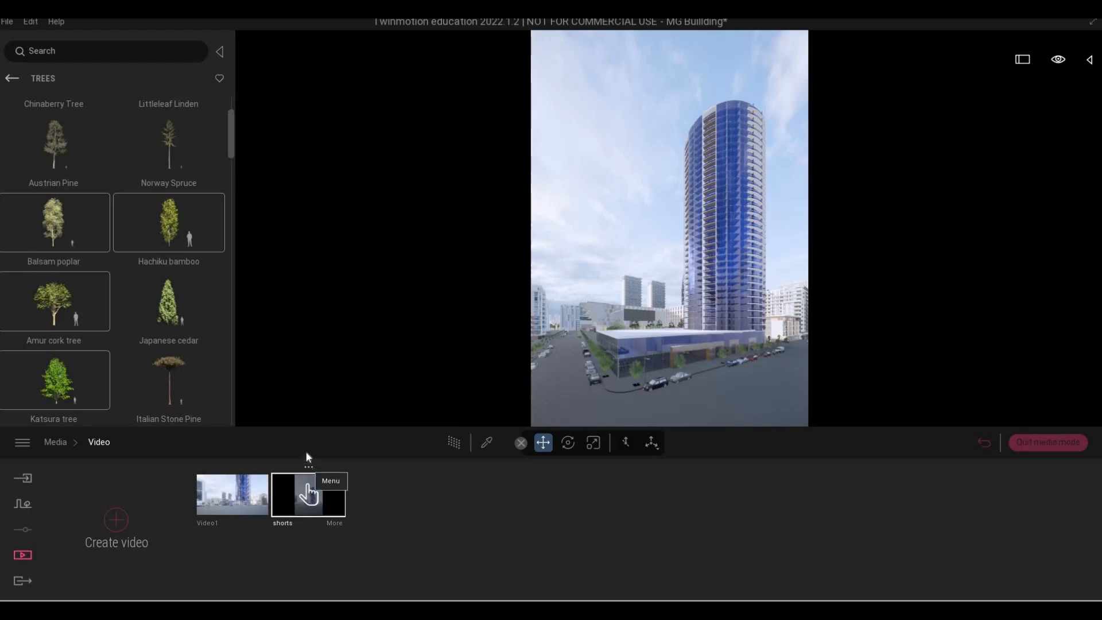
{"action": "left_click", "coordinate": [307, 459]}
{"action": "left_click", "coordinate": [240, 495]}
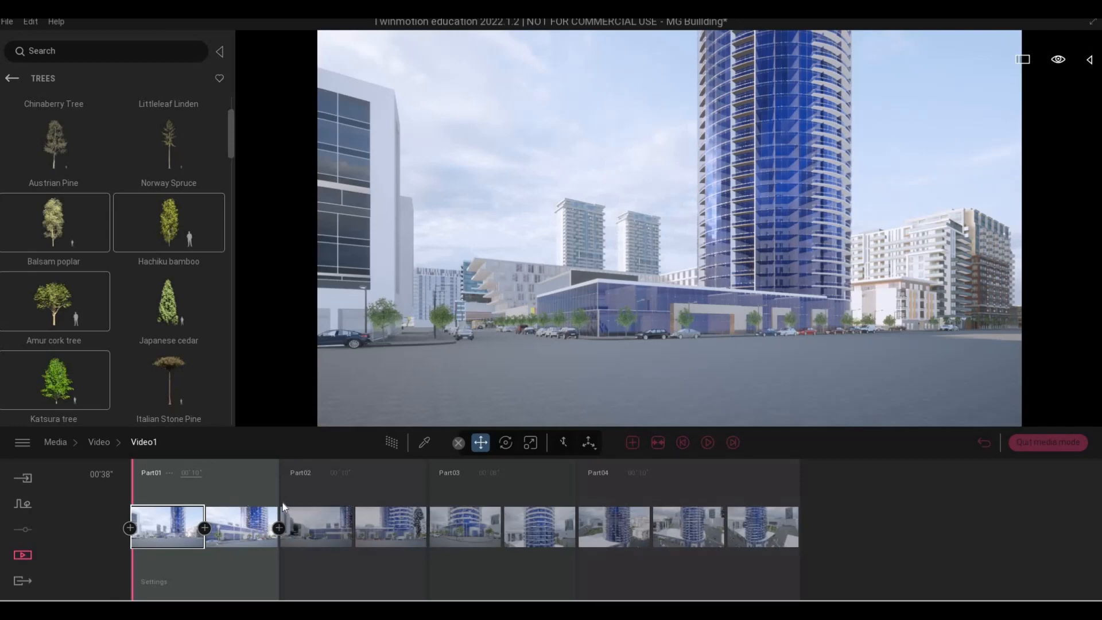
{"action": "left_click", "coordinate": [734, 442]}
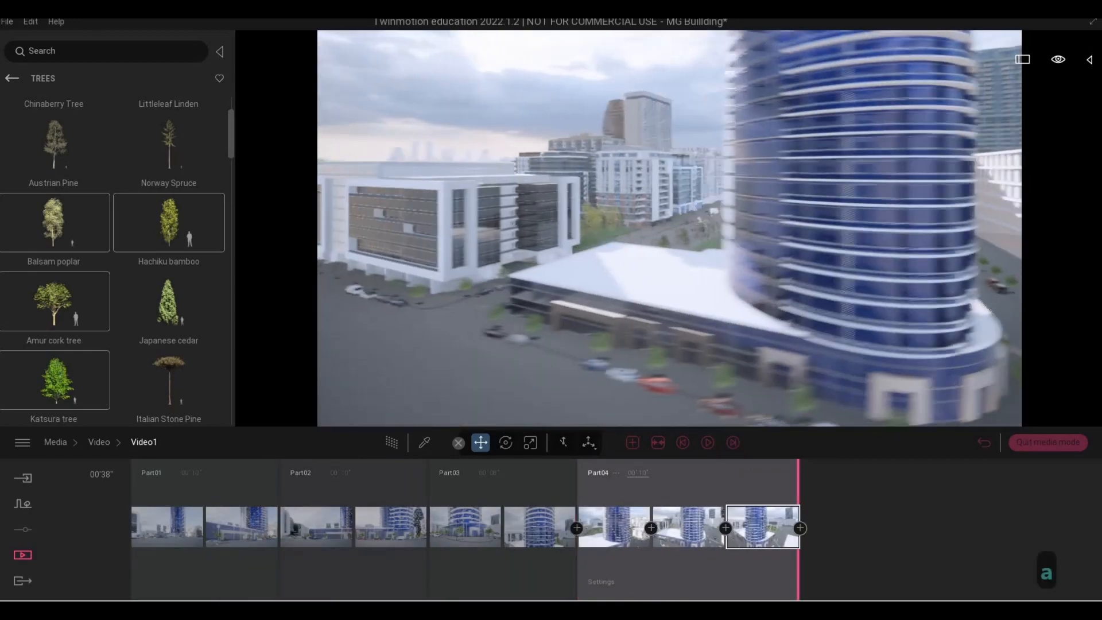
Step: Examine the tower and neighbouring buildings from high and street-level viewpoints around the junction for a new shot
{"action": "key", "text": "d"}
{"action": "key", "text": "d"}
{"action": "key", "text": "d"}
{"action": "key", "text": "e"}
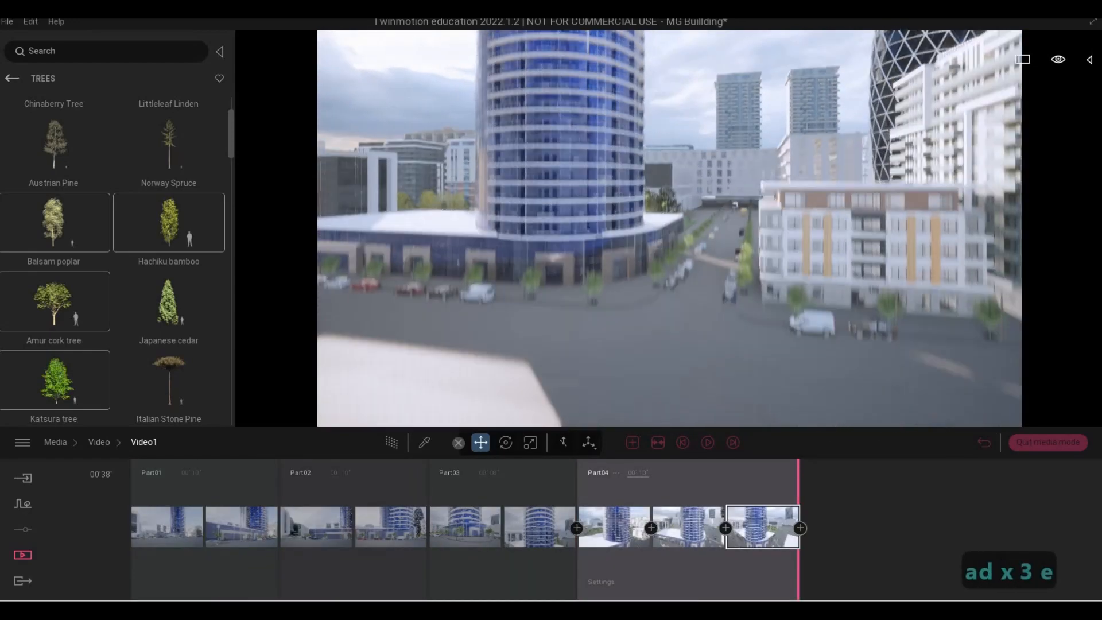
{"action": "key", "text": "d"}
{"action": "key", "text": "w"}
{"action": "key", "text": "d"}
{"action": "key", "text": "e"}
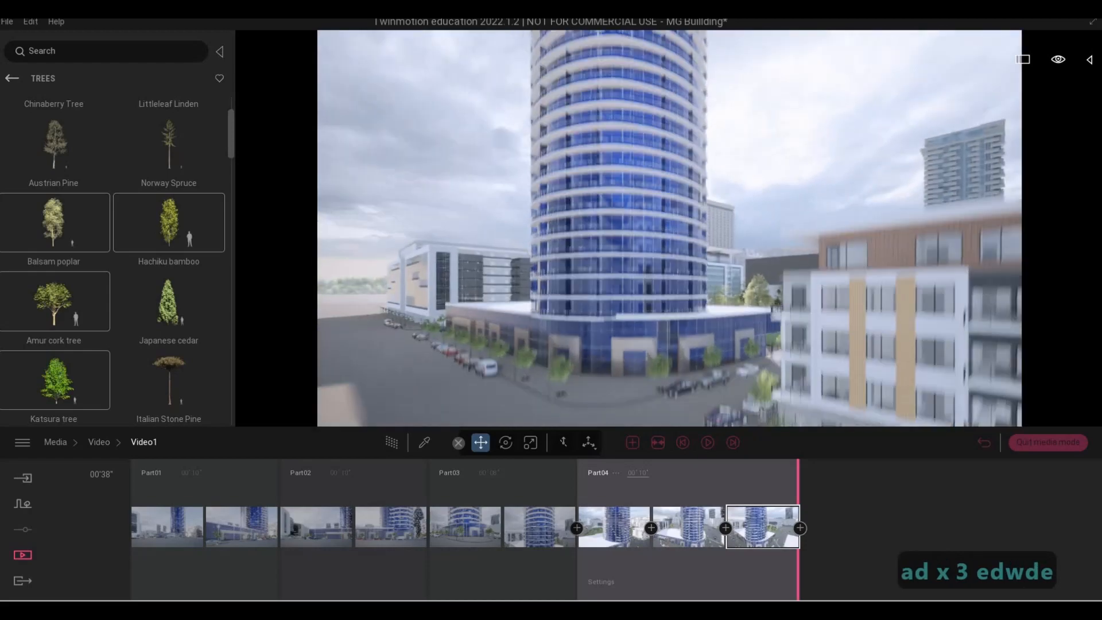
{"action": "key", "text": "d"}
{"action": "key", "text": "a"}
{"action": "key", "text": "q"}
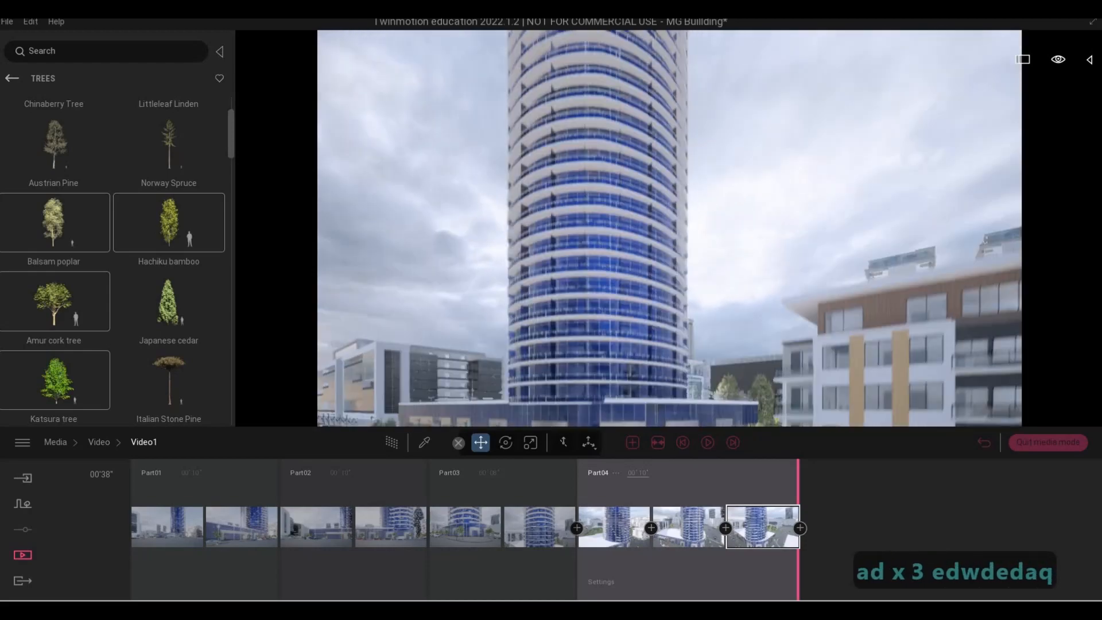
{"action": "key", "text": "e"}
{"action": "key", "text": "q"}
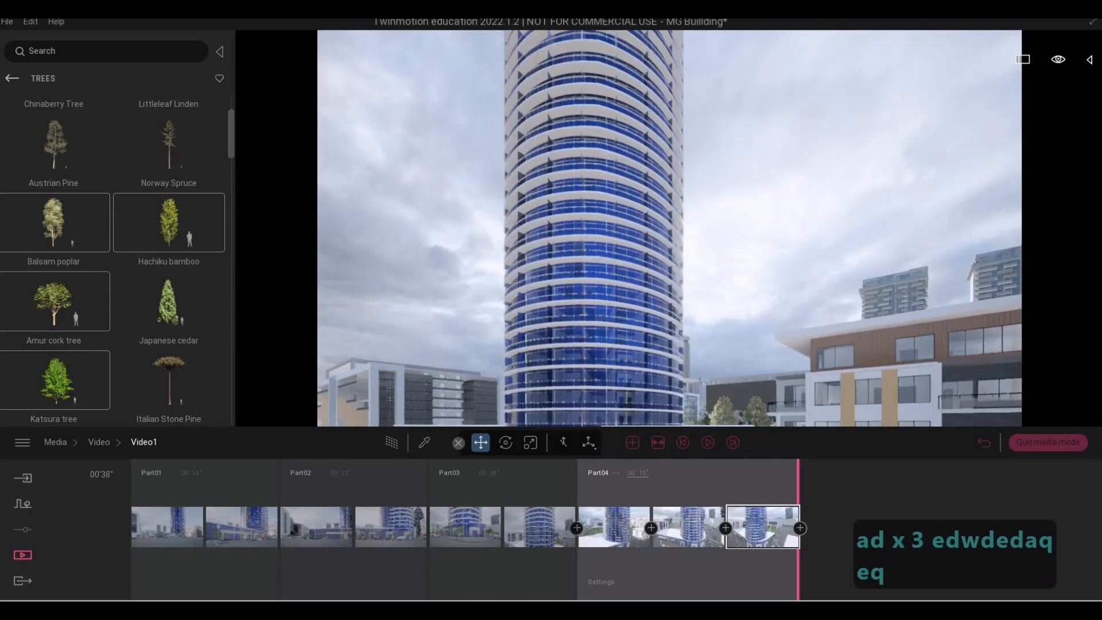
{"action": "key", "text": "3"}
{"action": "key", "text": "a"}
{"action": "key", "text": "e"}
{"action": "key", "text": "s"}
{"action": "key", "text": "e"}
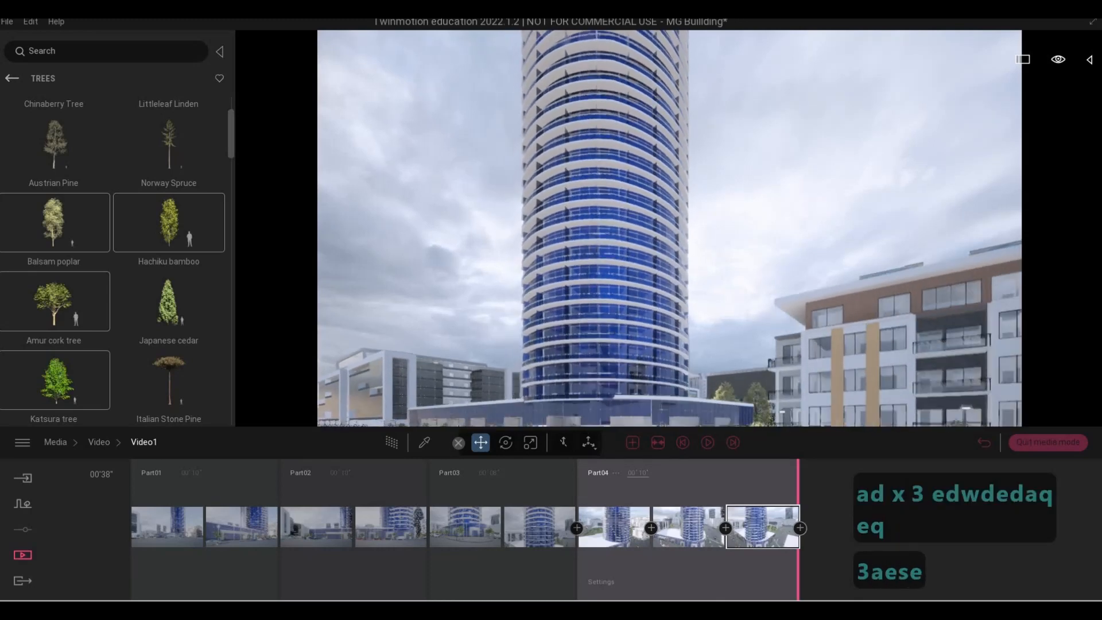
{"action": "key", "text": "e"}
{"action": "key", "text": "e"}
{"action": "key", "text": "e"}
{"action": "key", "text": "s"}
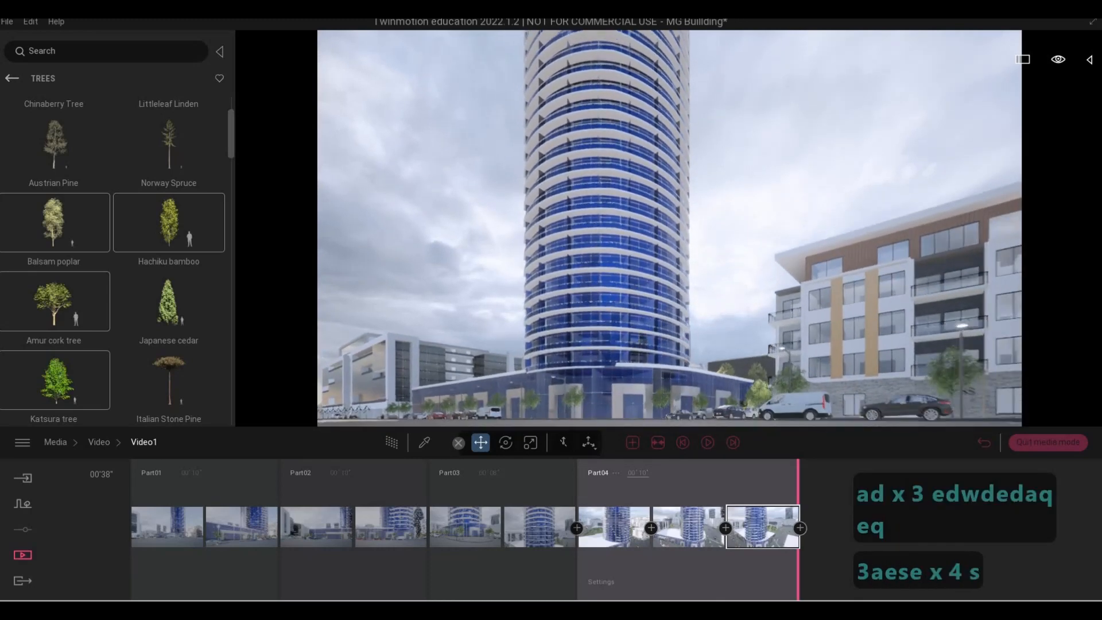
{"action": "key", "text": "q"}
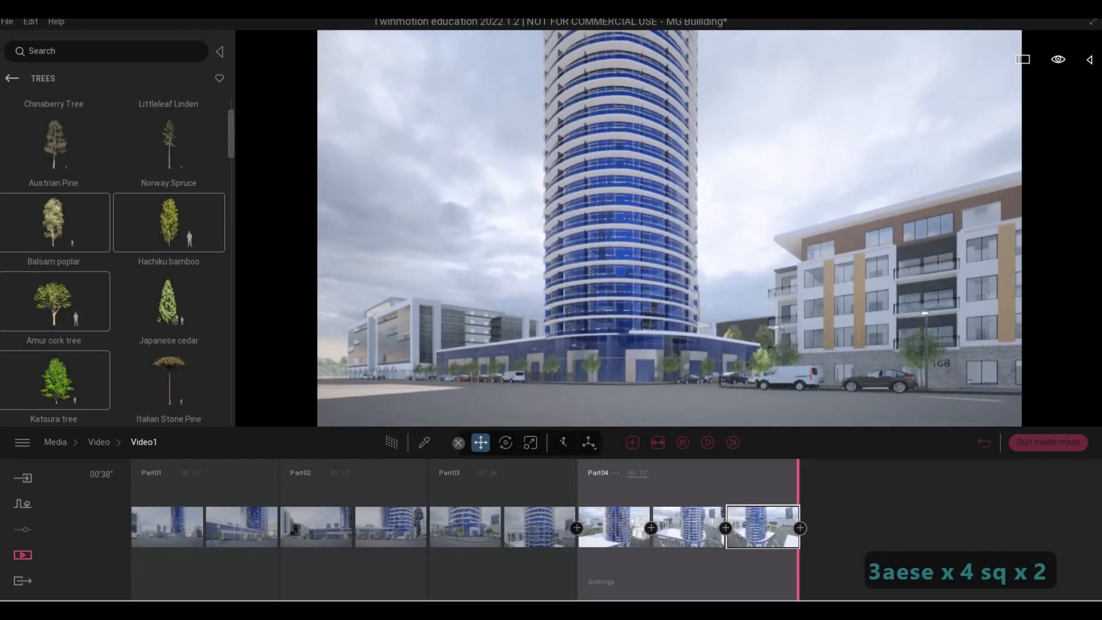
{"action": "key", "text": "w"}
{"action": "key", "text": "w"}
{"action": "key", "text": "w"}
{"action": "key", "text": "w"}
{"action": "key", "text": "e"}
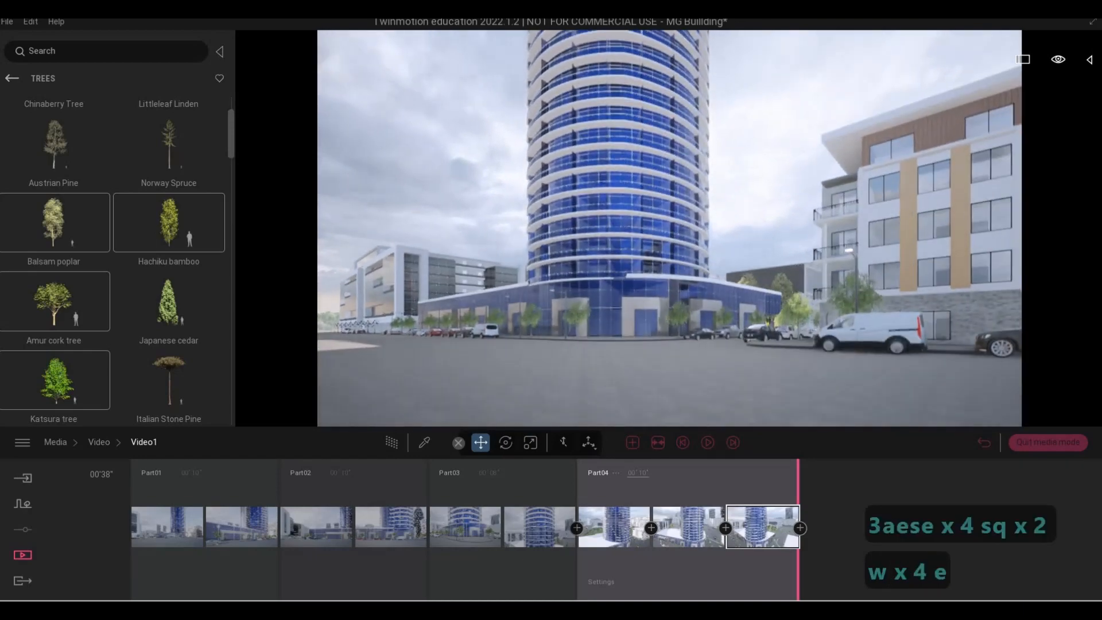
{"action": "key", "text": "a"}
{"action": "key", "text": "w"}
{"action": "key", "text": "w"}
{"action": "key", "text": "w"}
{"action": "key", "text": "w"}
{"action": "key", "text": "w"}
{"action": "key", "text": "w"}
{"action": "key", "text": "w"}
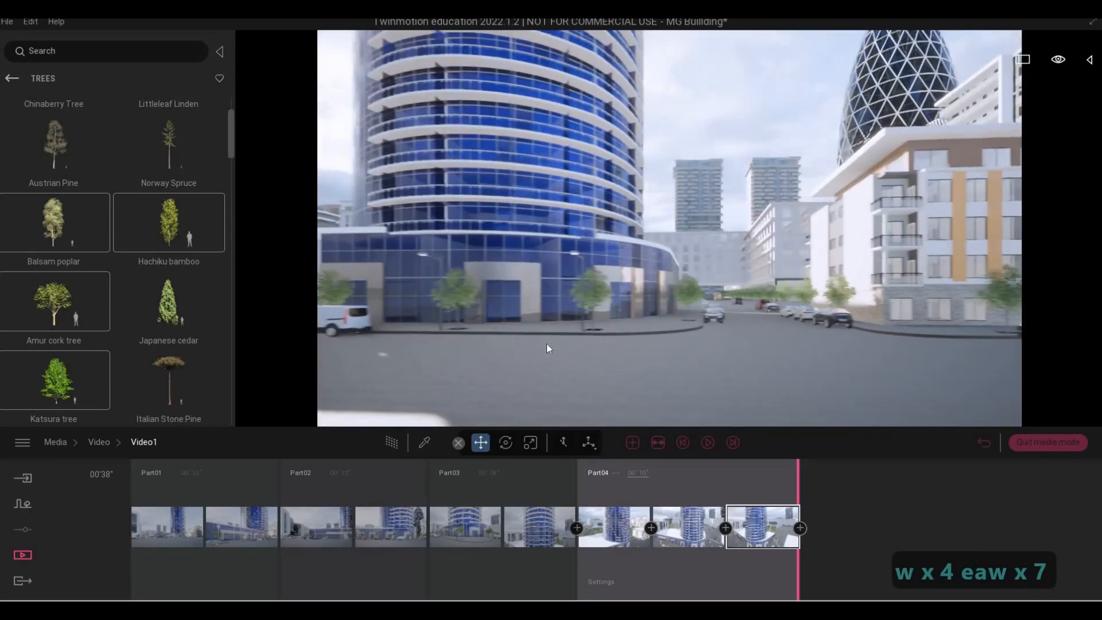
Step: Examine the tower's glazed facade and balconies up close and from above the podium roof
{"action": "key", "text": "q"}
{"action": "key", "text": "w"}
{"action": "key", "text": "w"}
{"action": "key", "text": "w"}
{"action": "key", "text": "w"}
{"action": "key", "text": "w"}
{"action": "key", "text": "w"}
{"action": "key", "text": "w"}
{"action": "key", "text": "w"}
{"action": "key", "text": "w"}
{"action": "key", "text": "w"}
{"action": "key", "text": "w"}
{"action": "key", "text": "w"}
{"action": "key", "text": "w"}
{"action": "key", "text": "w"}
{"action": "key", "text": "w"}
{"action": "key", "text": "w"}
{"action": "key", "text": "w"}
{"action": "key", "text": "w"}
{"action": "key", "text": "w"}
{"action": "key", "text": "w"}
{"action": "key", "text": "w"}
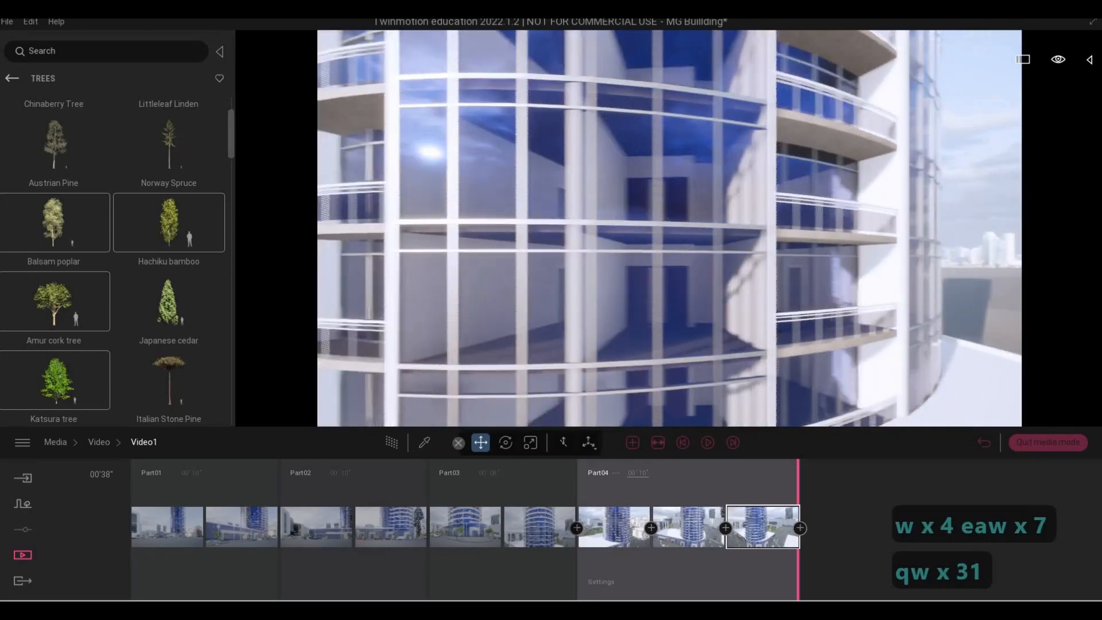
{"action": "key", "text": "s"}
{"action": "key", "text": "s"}
{"action": "key", "text": "s"}
{"action": "key", "text": "s"}
{"action": "key", "text": "s"}
{"action": "key", "text": "s"}
{"action": "key", "text": "s"}
{"action": "key", "text": "s"}
{"action": "key", "text": "d"}
{"action": "key", "text": "d"}
{"action": "key", "text": "d"}
{"action": "key", "text": "d"}
{"action": "key", "text": "d"}
{"action": "key", "text": "d"}
{"action": "key", "text": "d"}
{"action": "key", "text": "d"}
{"action": "key", "text": "d"}
{"action": "key", "text": "d"}
{"action": "key", "text": "d"}
{"action": "key", "text": "d"}
{"action": "key", "text": "d"}
{"action": "key", "text": "d"}
{"action": "key", "text": "d"}
{"action": "key", "text": "d"}
{"action": "key", "text": "d"}
{"action": "key", "text": "d"}
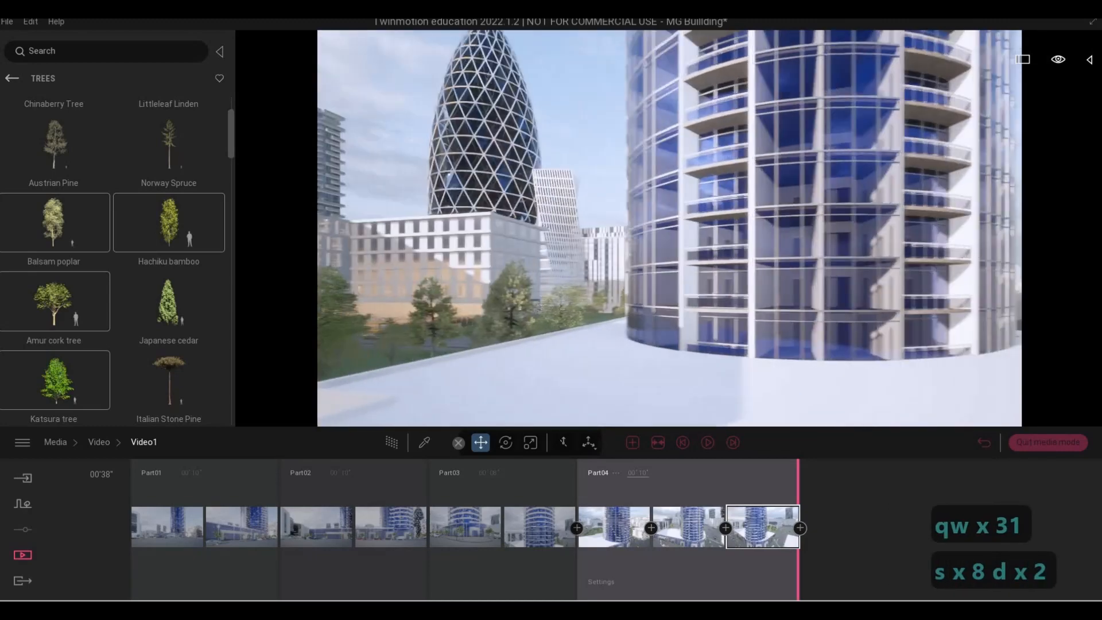
{"action": "key", "text": "s"}
{"action": "key", "text": "s"}
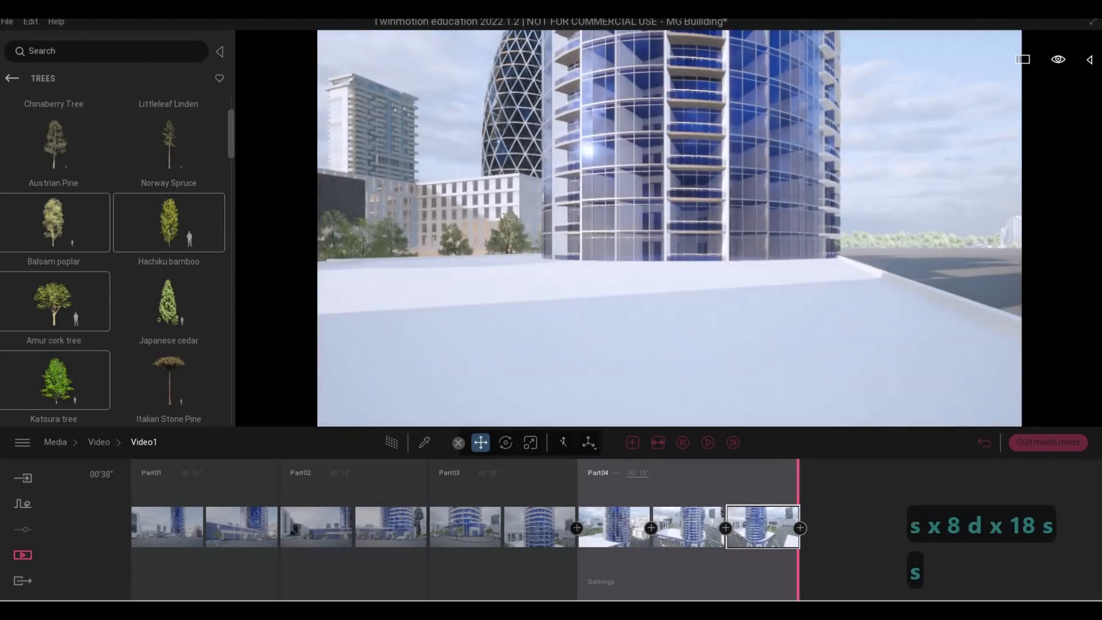
Step: Add a new video part to Video1 starting from a street view of the podium, its trees and the row of parked cars
{"action": "right_click_drag", "start_coordinate": [669, 229], "coordinate": [580, 228]}
{"action": "key", "text": "s"}
{"action": "key", "text": "d"}
{"action": "key", "text": "d"}
{"action": "key", "text": "d"}
{"action": "key", "text": "d"}
{"action": "key", "text": "d"}
{"action": "key", "text": "d"}
{"action": "key", "text": "d"}
{"action": "key", "text": "d"}
{"action": "key", "text": "d"}
{"action": "key", "text": "d"}
{"action": "key", "text": "d"}
{"action": "key", "text": "d"}
{"action": "key", "text": "d"}
{"action": "key", "text": "d"}
{"action": "key", "text": "d"}
{"action": "key", "text": "d"}
{"action": "key", "text": "d"}
{"action": "key", "text": "d"}
{"action": "key", "text": "s"}
{"action": "key", "text": "s"}
{"action": "key", "text": "s"}
{"action": "key", "text": "s"}
{"action": "key", "text": "s"}
{"action": "key", "text": "s"}
{"action": "key", "text": "s"}
{"action": "key", "text": "s"}
{"action": "key", "text": "s"}
{"action": "key", "text": "s"}
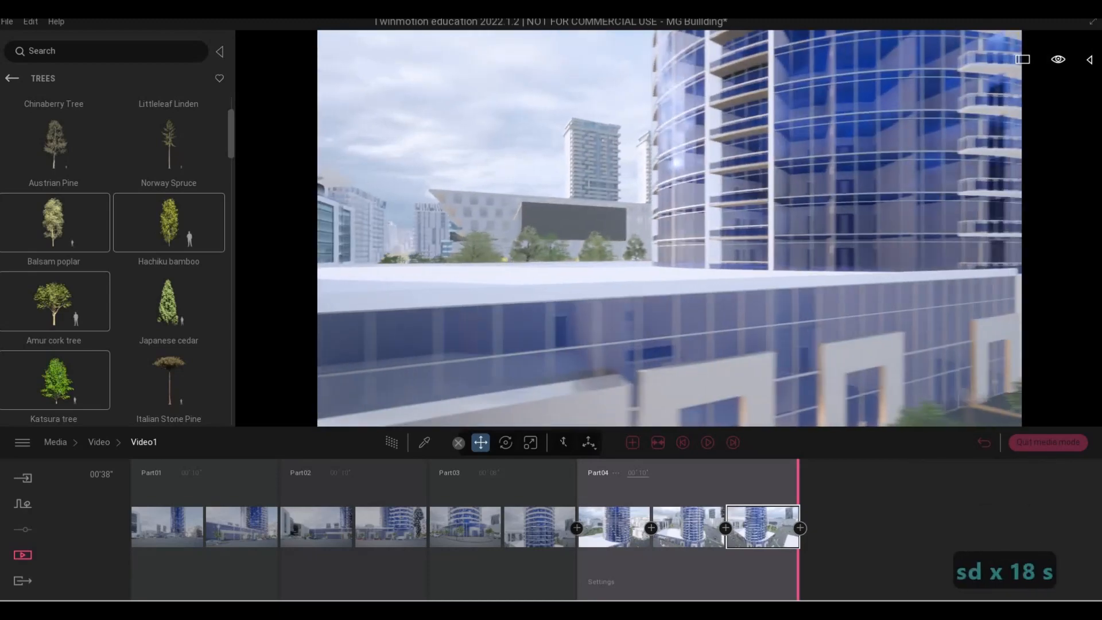
{"action": "key", "text": "a"}
{"action": "key", "text": "e"}
{"action": "key", "text": "e"}
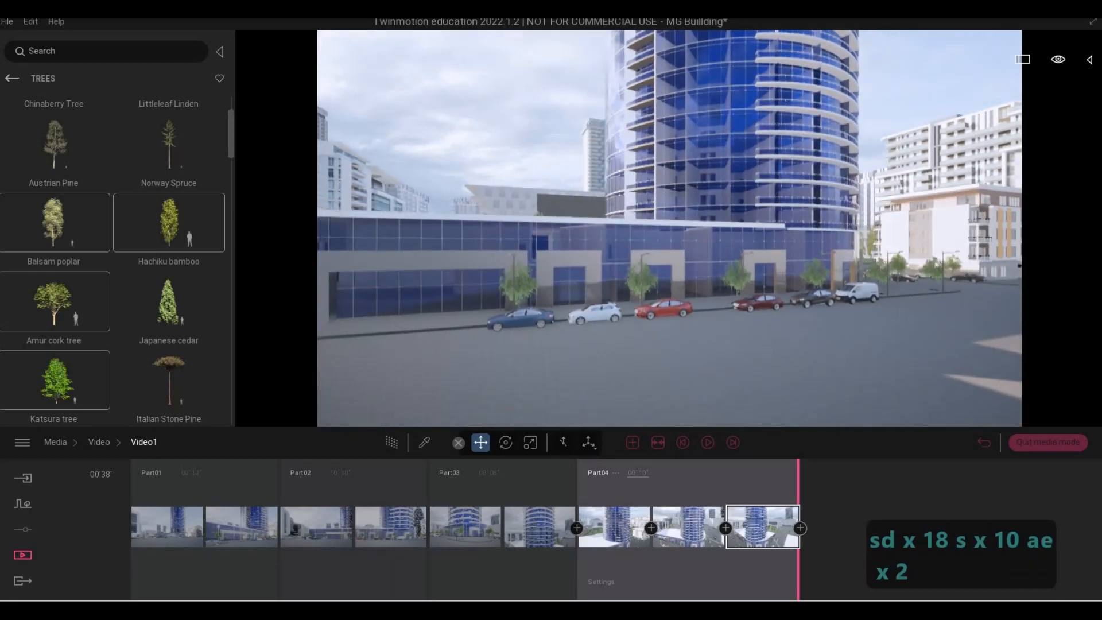
{"action": "key", "text": "w"}
{"action": "key", "text": "w"}
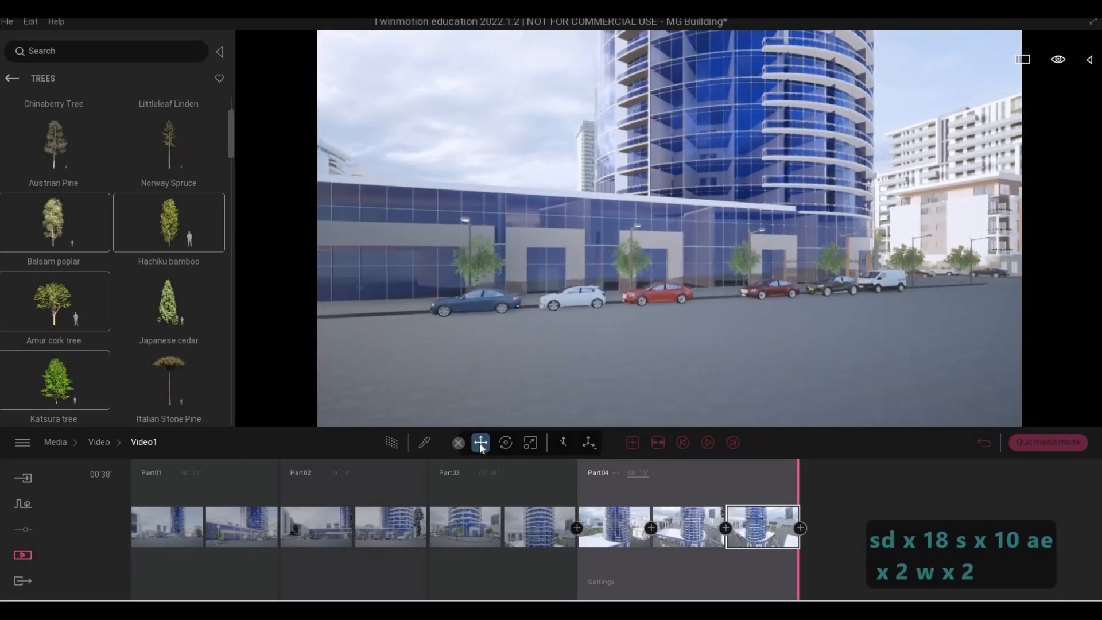
{"action": "left_click", "coordinate": [633, 442]}
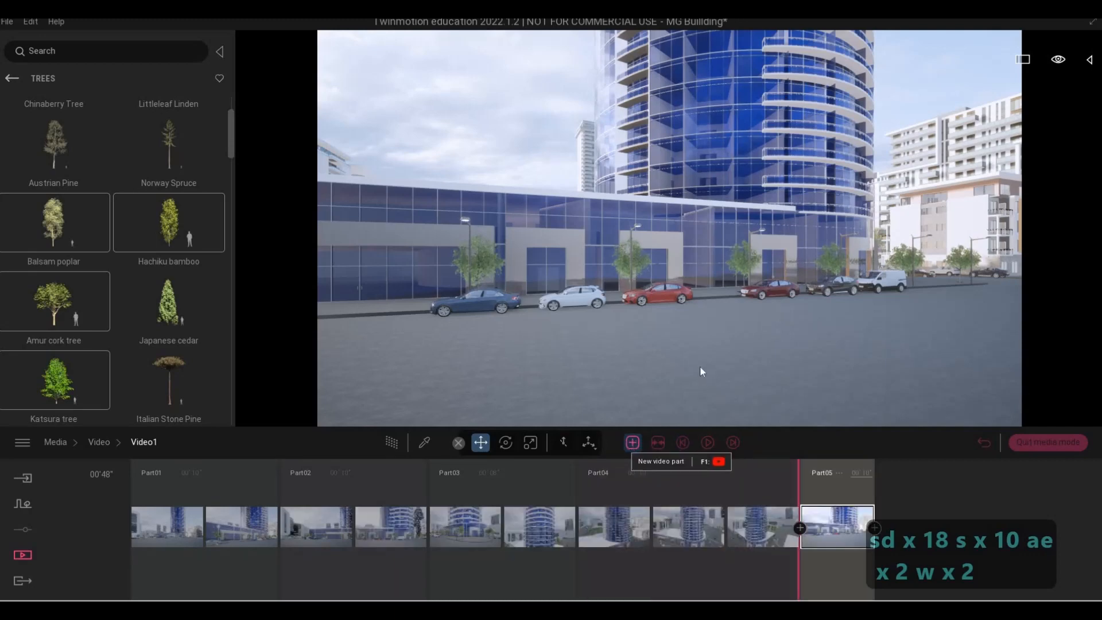
Step: Add a second keyframe tilted up at the tower's upper facade and set the new part's duration to 7 seconds
{"action": "right_click_drag", "start_coordinate": [705, 391], "coordinate": [710, 304]}
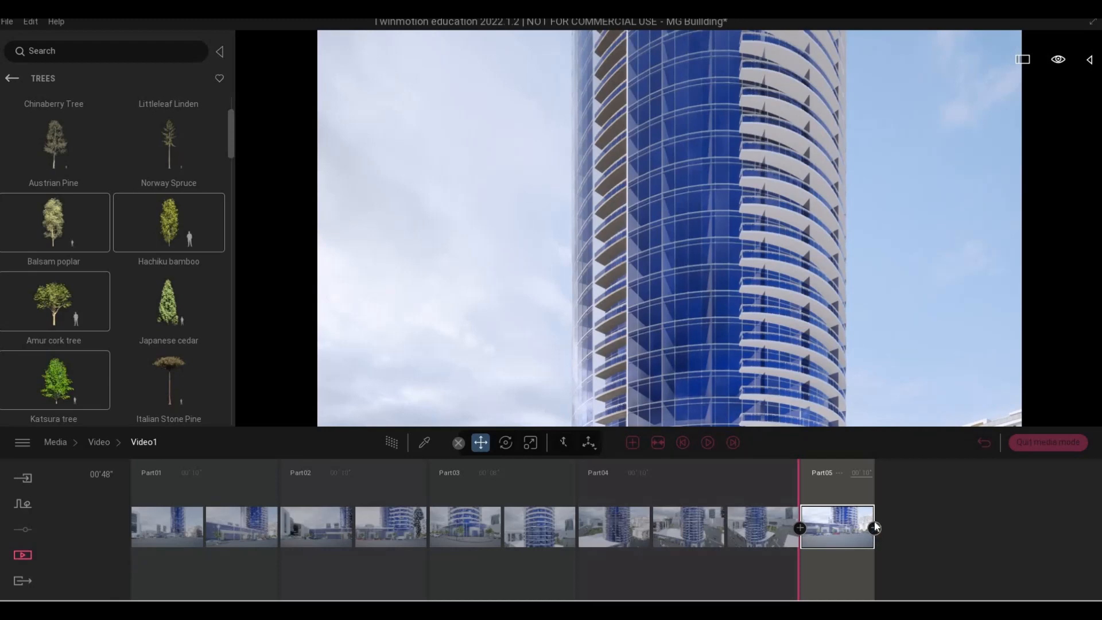
{"action": "left_click", "coordinate": [874, 528]}
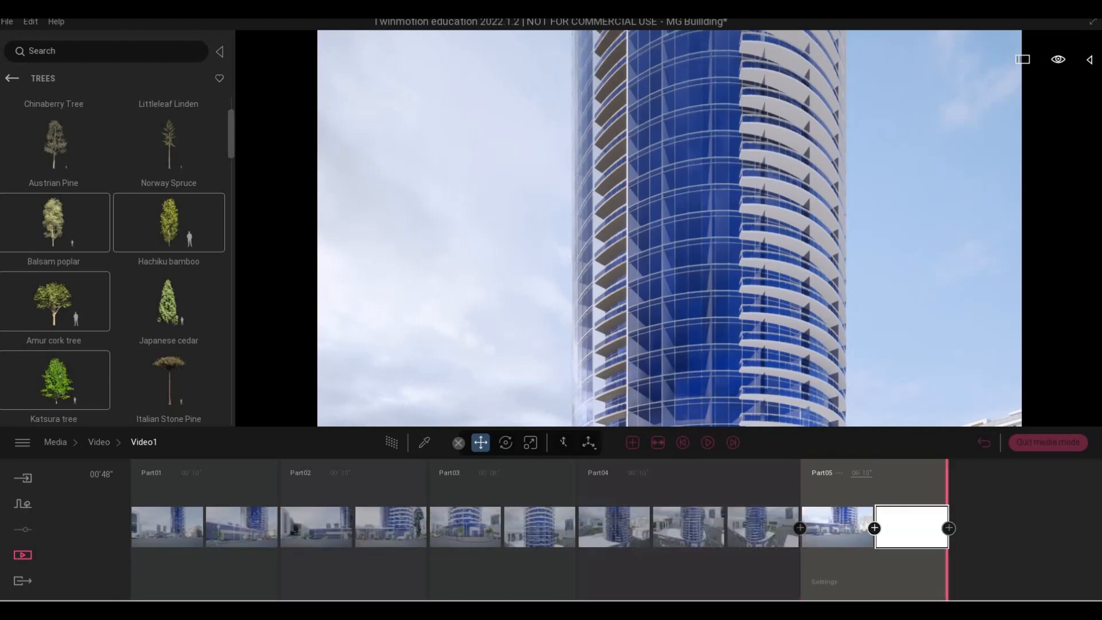
{"action": "left_click", "coordinate": [907, 465]}
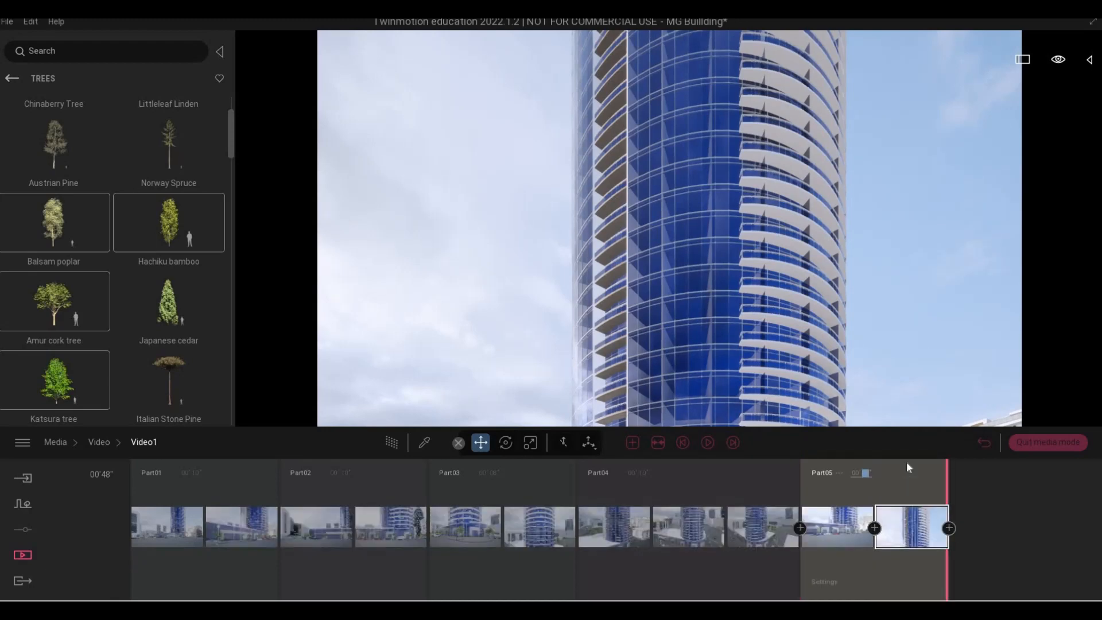
{"action": "type", "text": "7"}
{"action": "key", "text": "Return"}
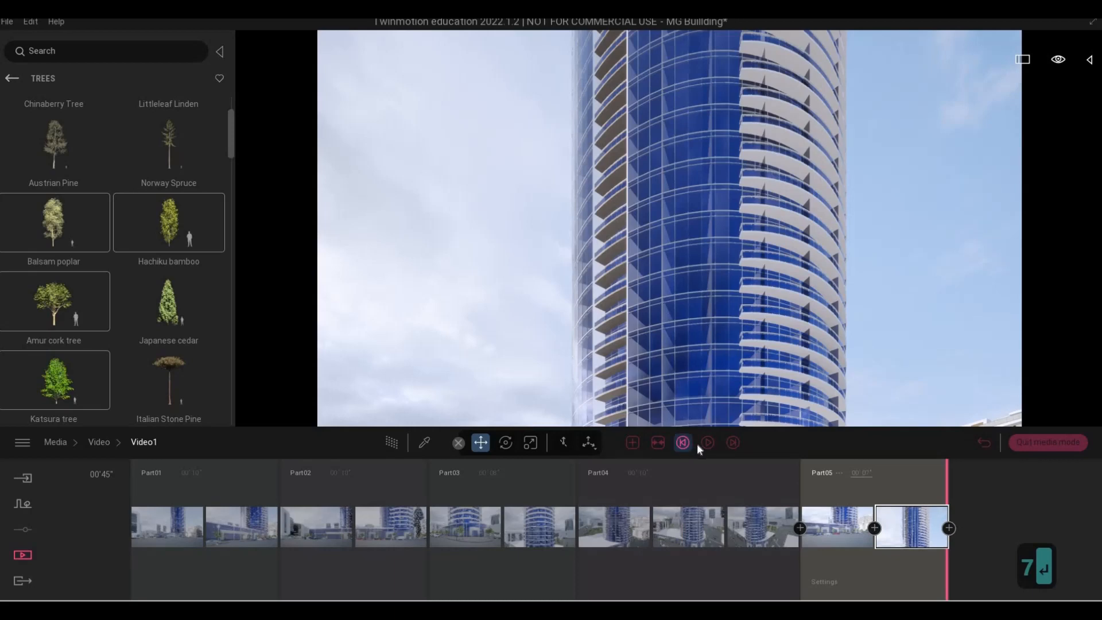
{"action": "left_click", "coordinate": [700, 443]}
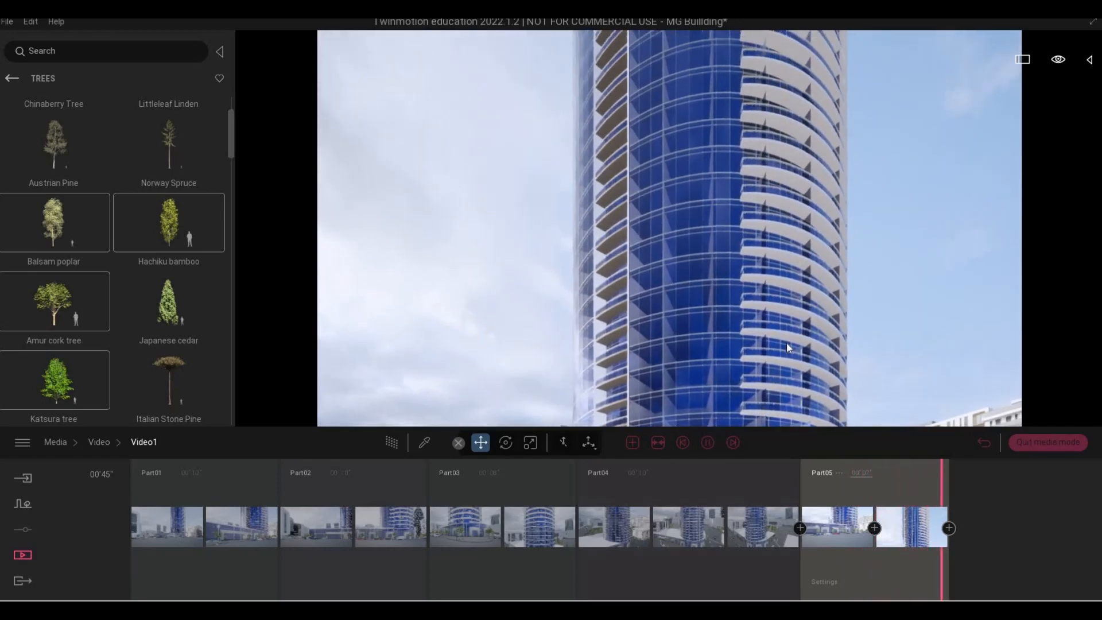
Step: Examine the tower and its podium from above the street, the row of parked cars and the junction for a new shot
{"action": "key", "text": "d"}
{"action": "key", "text": "d"}
{"action": "key", "text": "d"}
{"action": "key", "text": "d"}
{"action": "key", "text": "d"}
{"action": "key", "text": "d"}
{"action": "key", "text": "s"}
{"action": "key", "text": "s"}
{"action": "key", "text": "s"}
{"action": "key", "text": "s"}
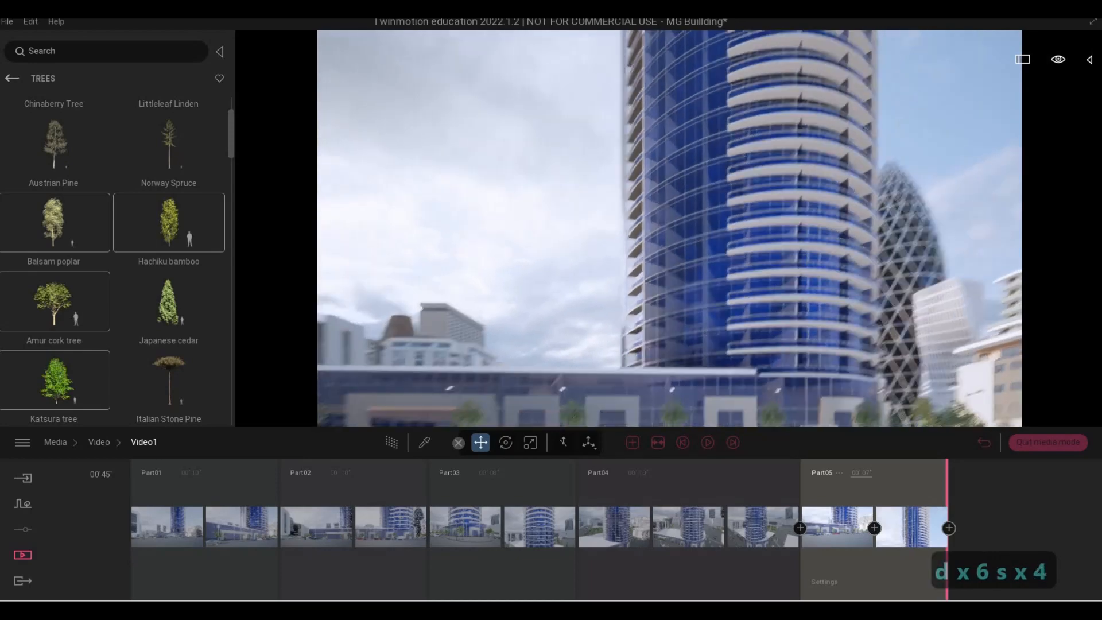
{"action": "key", "text": "s"}
{"action": "key", "text": "s"}
{"action": "key", "text": "s"}
{"action": "key", "text": "s"}
{"action": "key", "text": "s"}
{"action": "key", "text": "s"}
{"action": "key", "text": "w"}
{"action": "key", "text": "w"}
{"action": "key", "text": "w"}
{"action": "key", "text": "w"}
{"action": "key", "text": "w"}
{"action": "key", "text": "w"}
{"action": "key", "text": "w"}
{"action": "key", "text": "w"}
{"action": "key", "text": "w"}
{"action": "key", "text": "w"}
{"action": "key", "text": "w"}
{"action": "key", "text": "w"}
{"action": "key", "text": "w"}
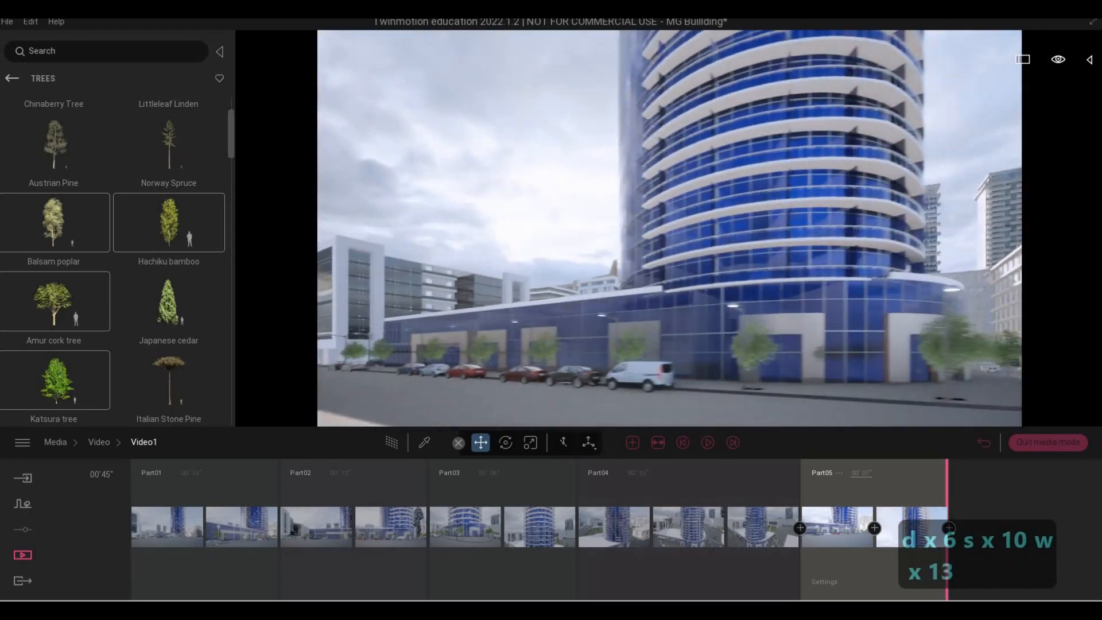
{"action": "key", "text": "w"}
{"action": "key", "text": "s"}
{"action": "key", "text": "s"}
{"action": "key", "text": "s"}
{"action": "key", "text": "s"}
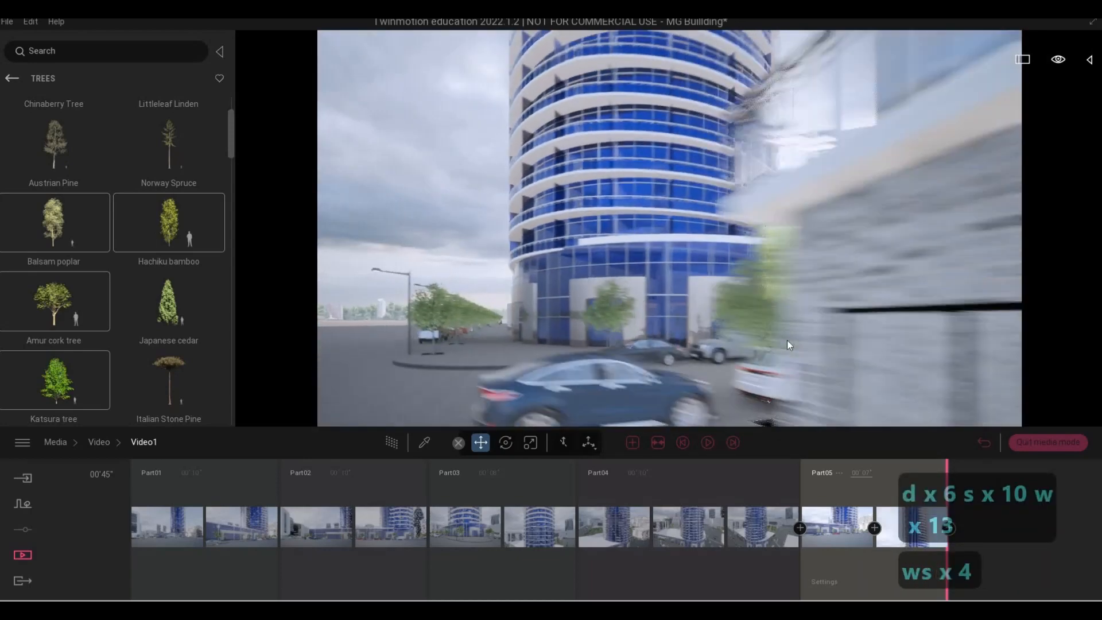
{"action": "key", "text": "w"}
Step: Add a new video part to Video1 framing the podium's entrances from across the street, with the pickup and white sports car in front
{"action": "key", "text": "a"}
{"action": "key", "text": "d"}
{"action": "key", "text": "d"}
{"action": "key", "text": "d"}
{"action": "key", "text": "d"}
{"action": "key", "text": "d"}
{"action": "key", "text": "d"}
{"action": "key", "text": "d"}
{"action": "key", "text": "d"}
{"action": "key", "text": "d"}
{"action": "key", "text": "d"}
{"action": "key", "text": "d"}
{"action": "key", "text": "d"}
{"action": "key", "text": "d"}
{"action": "key", "text": "d"}
{"action": "key", "text": "d"}
{"action": "key", "text": "a"}
{"action": "key", "text": "d"}
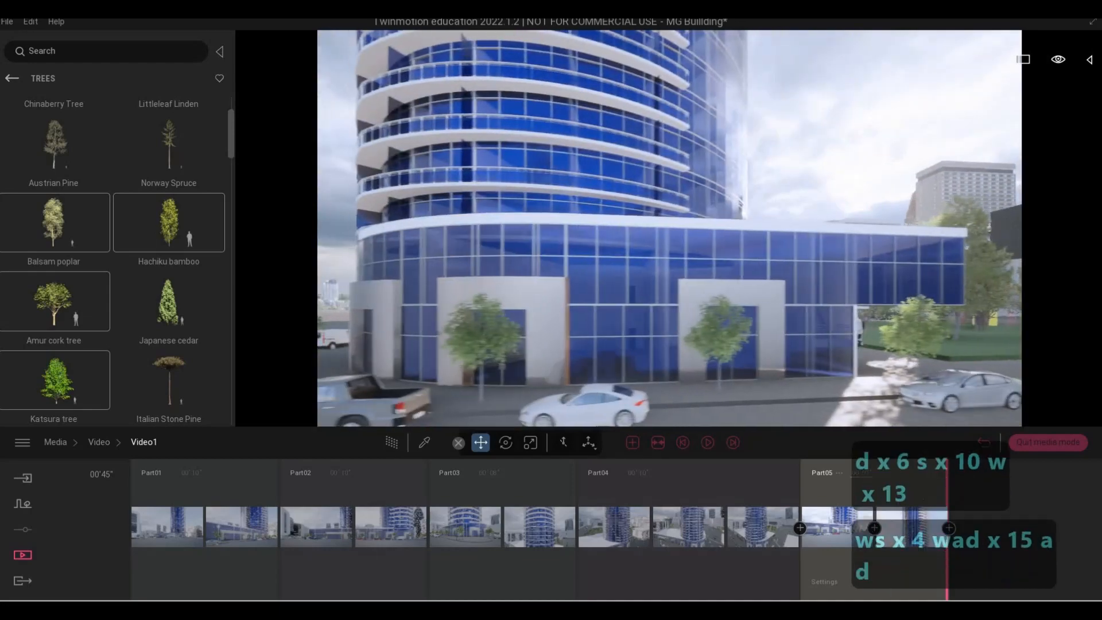
{"action": "key", "text": "a"}
{"action": "key", "text": "a"}
{"action": "key", "text": "a"}
{"action": "key", "text": "d"}
{"action": "key", "text": "a"}
{"action": "key", "text": "w"}
{"action": "key", "text": "d"}
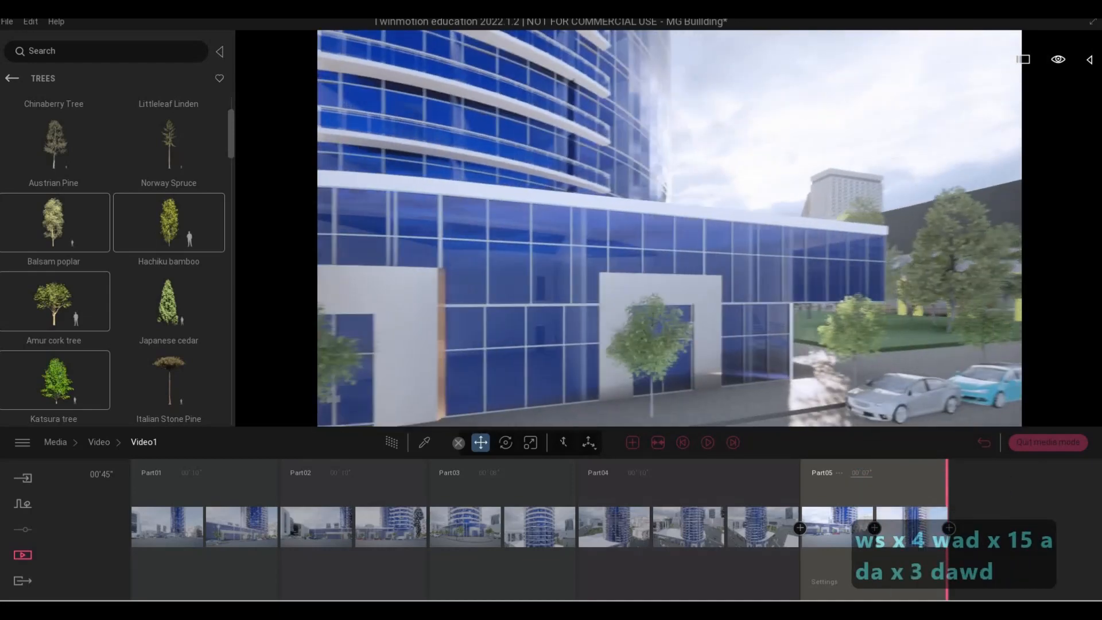
{"action": "key", "text": "d"}
{"action": "key", "text": "s"}
{"action": "key", "text": "a"}
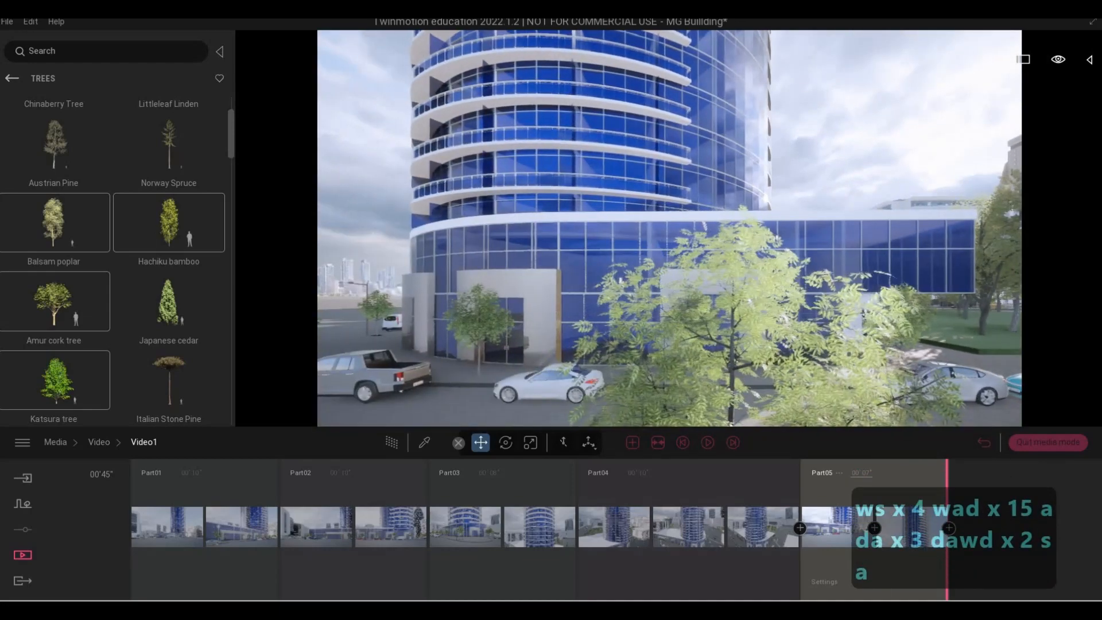
{"action": "key", "text": "e"}
{"action": "key", "text": "a"}
{"action": "key", "text": "a"}
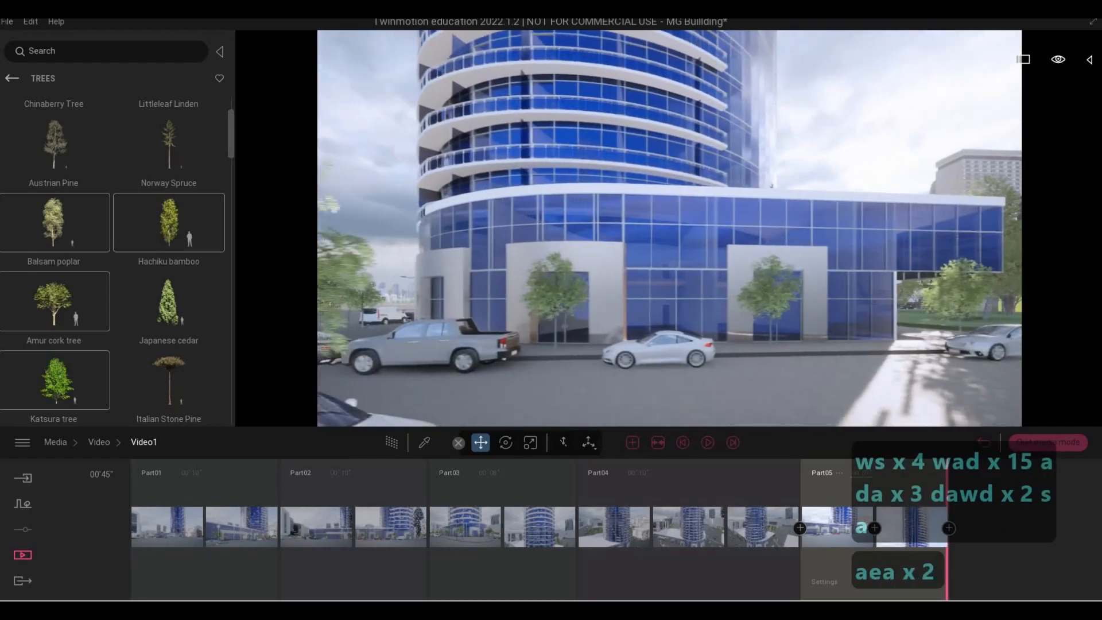
{"action": "key", "text": "e"}
{"action": "key", "text": "e"}
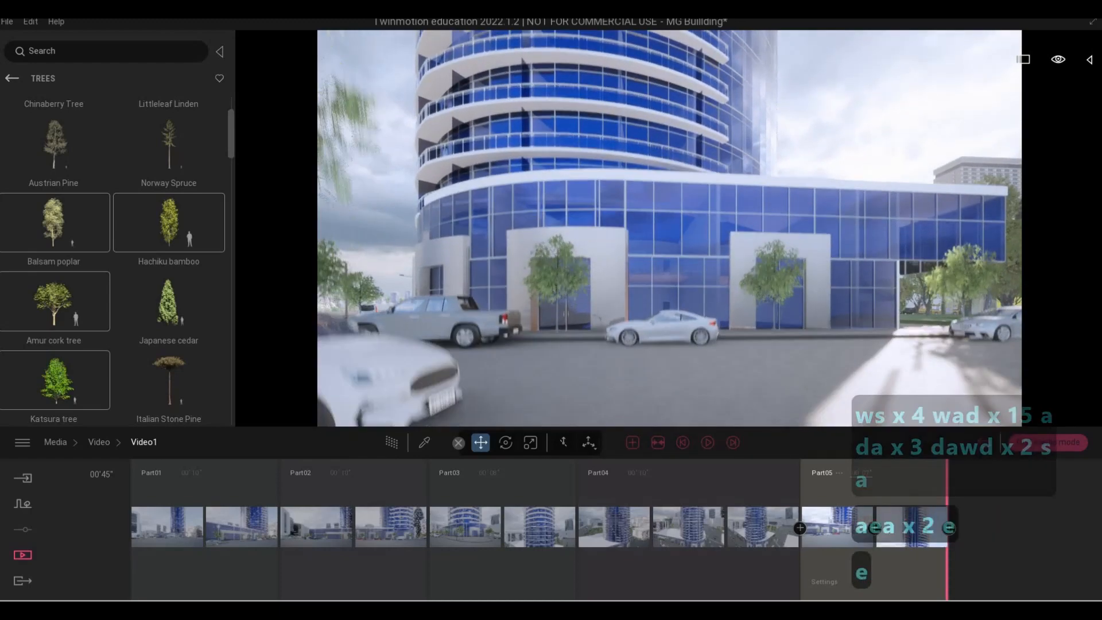
{"action": "key", "text": "d"}
{"action": "key", "text": "q"}
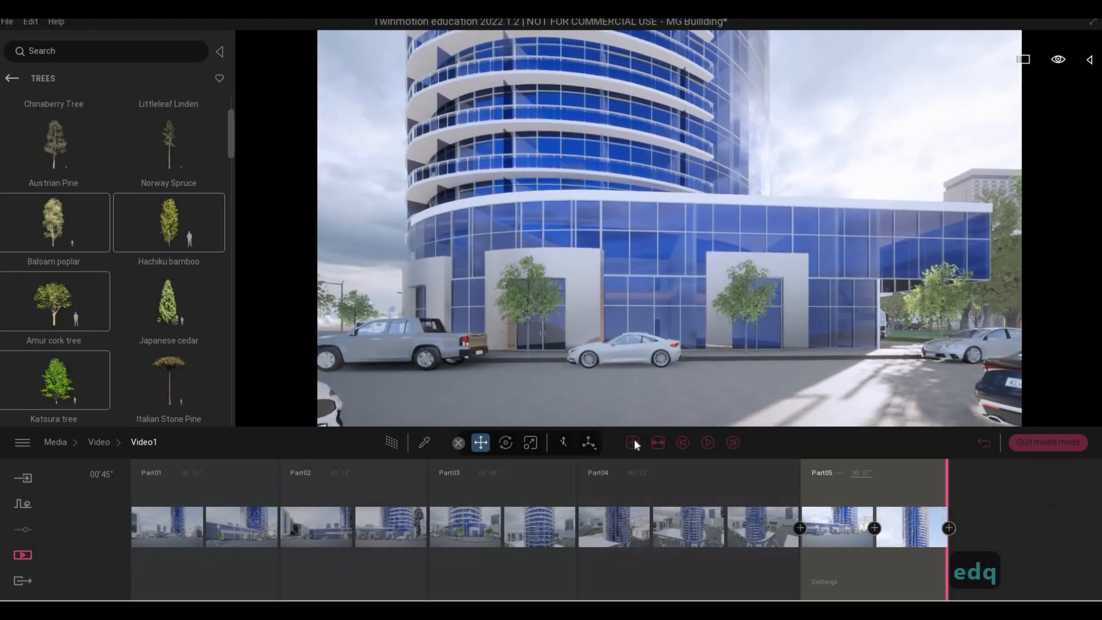
{"action": "left_click", "coordinate": [677, 441]}
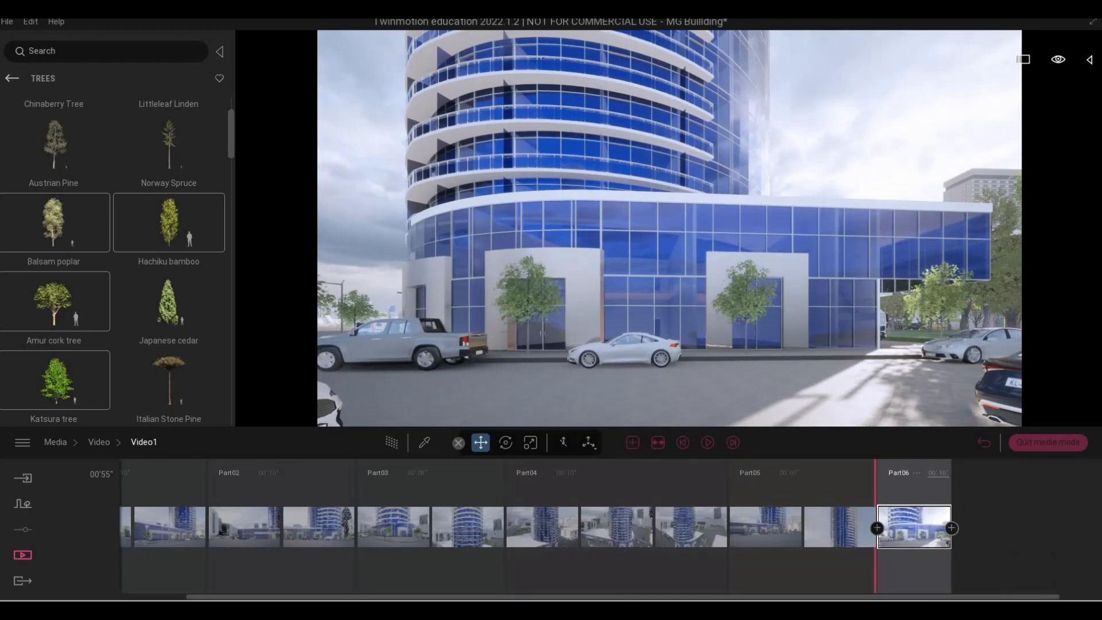
Step: Set the duration of the new podium-entrance part to 4 seconds
{"action": "right_click_drag", "start_coordinate": [697, 343], "coordinate": [696, 343]}
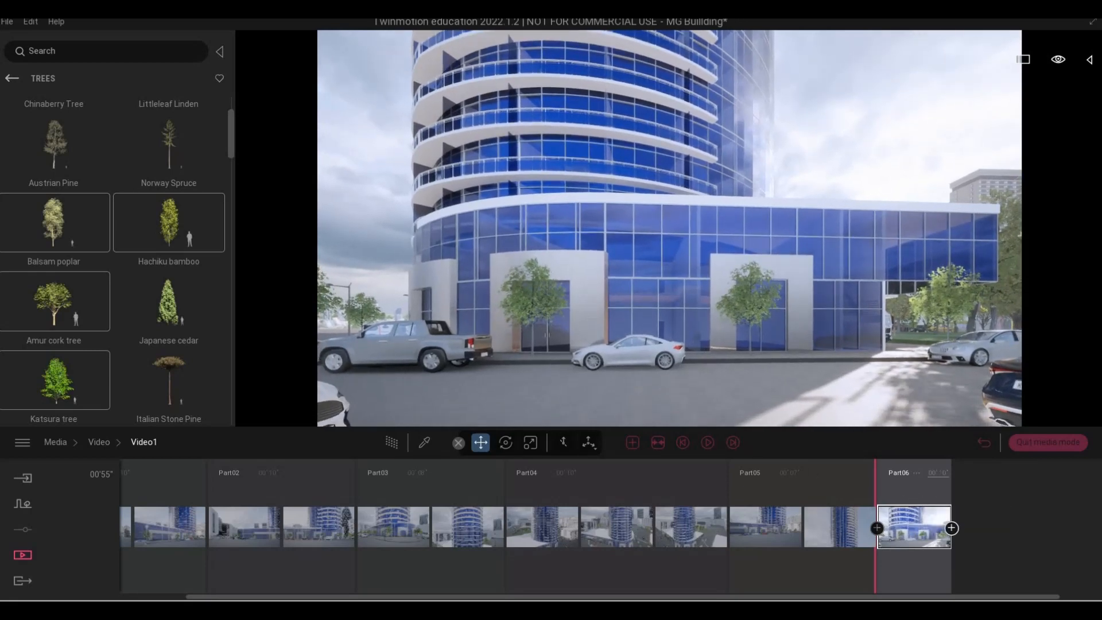
{"action": "left_click", "coordinate": [938, 472]}
{"action": "type", "text": "4"}
{"action": "key", "text": "Return"}
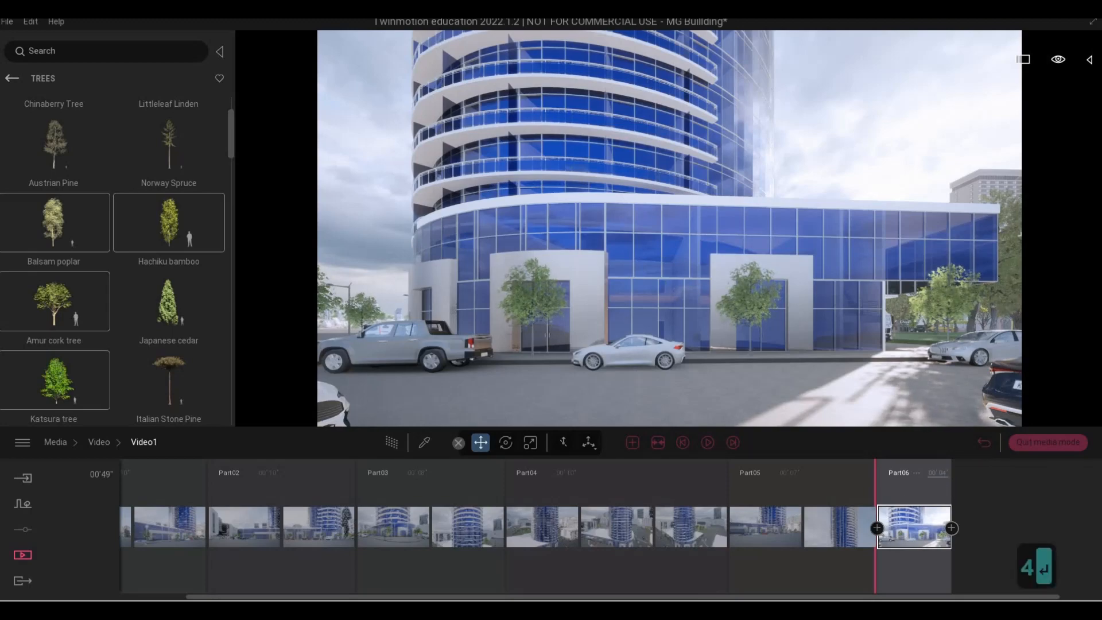
Step: Examine the podium's entrances up close and its long street front with trees and parked cars
{"action": "key", "text": "w"}
{"action": "key", "text": "a"}
{"action": "key", "text": "s"}
{"action": "key", "text": "w"}
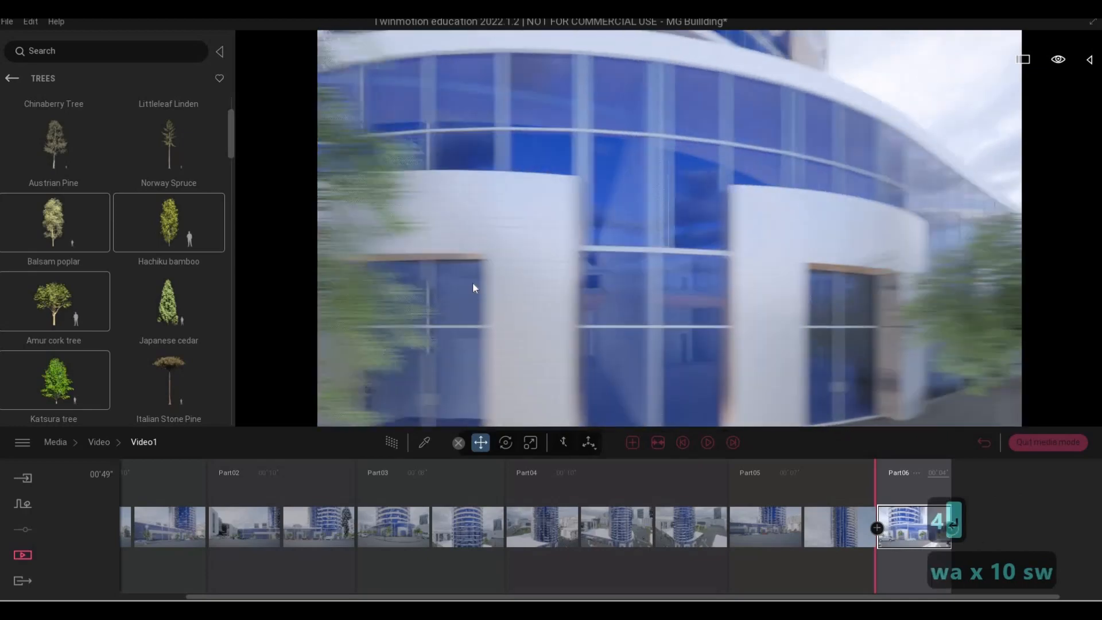
{"action": "key", "text": "s"}
{"action": "key", "text": "w"}
{"action": "key", "text": "s"}
{"action": "key", "text": "w"}
{"action": "key", "text": "s"}
{"action": "key", "text": "w"}
{"action": "key", "text": "s"}
{"action": "key", "text": "w"}
{"action": "key", "text": "s"}
{"action": "key", "text": "w"}
{"action": "key", "text": "s"}
{"action": "key", "text": "w"}
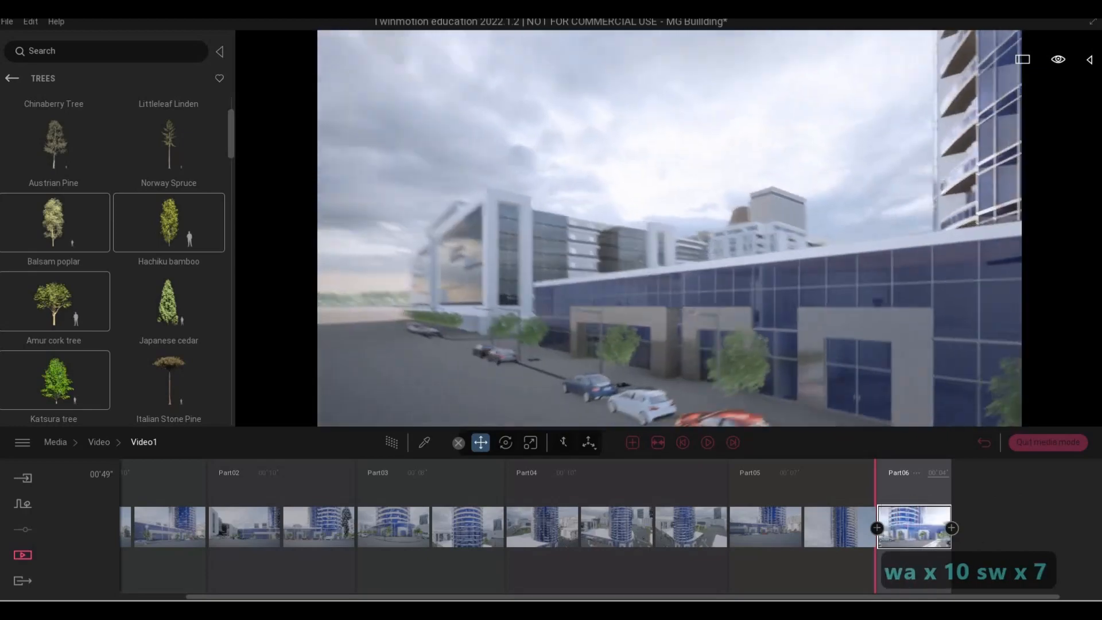
{"action": "key", "text": "s"}
{"action": "key", "text": "d"}
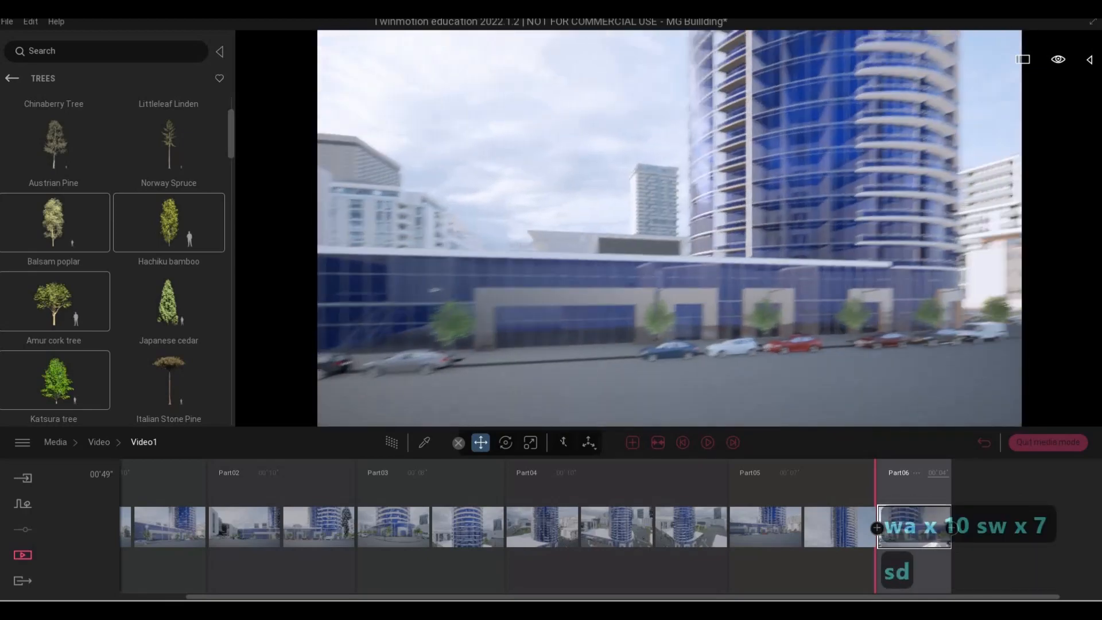
Step: Examine the tower from its podium's street front up along the curved balcony facade to the rooftop and surrounding city blocks
{"action": "key", "text": "w"}
{"action": "key", "text": "q"}
{"action": "key", "text": "q"}
{"action": "key", "text": "q"}
{"action": "key", "text": "q"}
{"action": "key", "text": "q"}
{"action": "key", "text": "q"}
{"action": "key", "text": "q"}
{"action": "key", "text": "q"}
{"action": "key", "text": "q"}
{"action": "key", "text": "q"}
{"action": "key", "text": "q"}
{"action": "key", "text": "q"}
{"action": "key", "text": "q"}
{"action": "key", "text": "q"}
{"action": "key", "text": "q"}
{"action": "key", "text": "q"}
{"action": "key", "text": "q"}
{"action": "key", "text": "q"}
{"action": "key", "text": "q"}
{"action": "key", "text": "q"}
{"action": "key", "text": "d"}
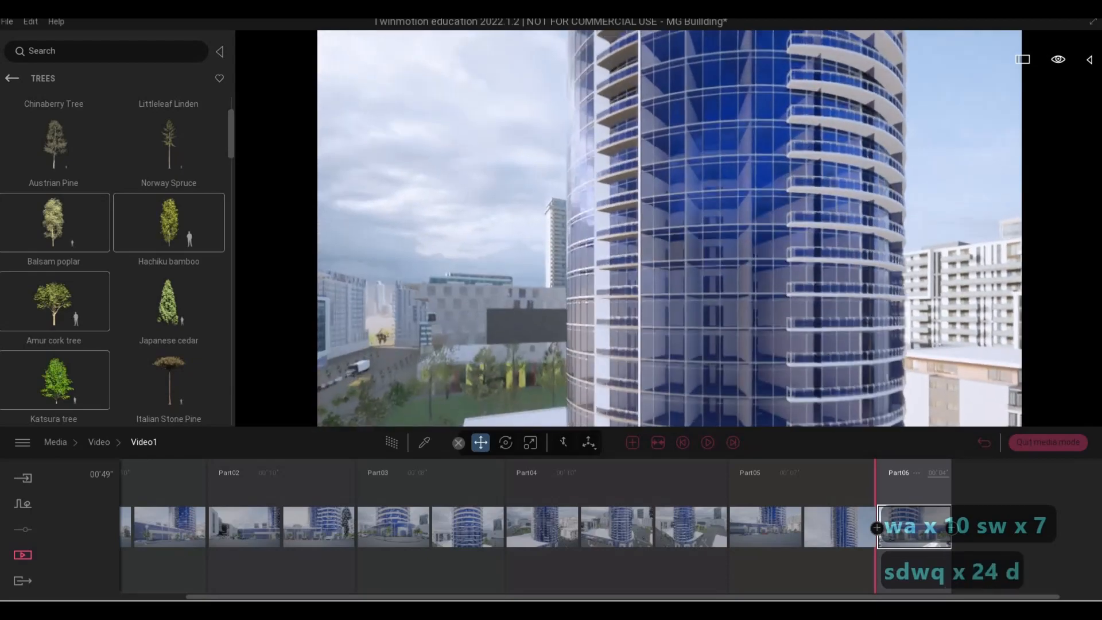
{"action": "key", "text": "d"}
{"action": "key", "text": "d"}
{"action": "key", "text": "d"}
{"action": "key", "text": "d"}
{"action": "key", "text": "d"}
{"action": "key", "text": "d"}
{"action": "key", "text": "d"}
{"action": "key", "text": "d"}
{"action": "key", "text": "d"}
{"action": "key", "text": "d"}
{"action": "key", "text": "d"}
{"action": "key", "text": "d"}
{"action": "key", "text": "s"}
{"action": "key", "text": "s"}
{"action": "key", "text": "s"}
{"action": "key", "text": "s"}
{"action": "key", "text": "s"}
{"action": "key", "text": "s"}
{"action": "key", "text": "s"}
{"action": "key", "text": "s"}
{"action": "key", "text": "s"}
{"action": "key", "text": "s"}
{"action": "key", "text": "s"}
{"action": "key", "text": "s"}
{"action": "key", "text": "s"}
{"action": "key", "text": "s"}
{"action": "key", "text": "s"}
{"action": "key", "text": "s"}
{"action": "key", "text": "s"}
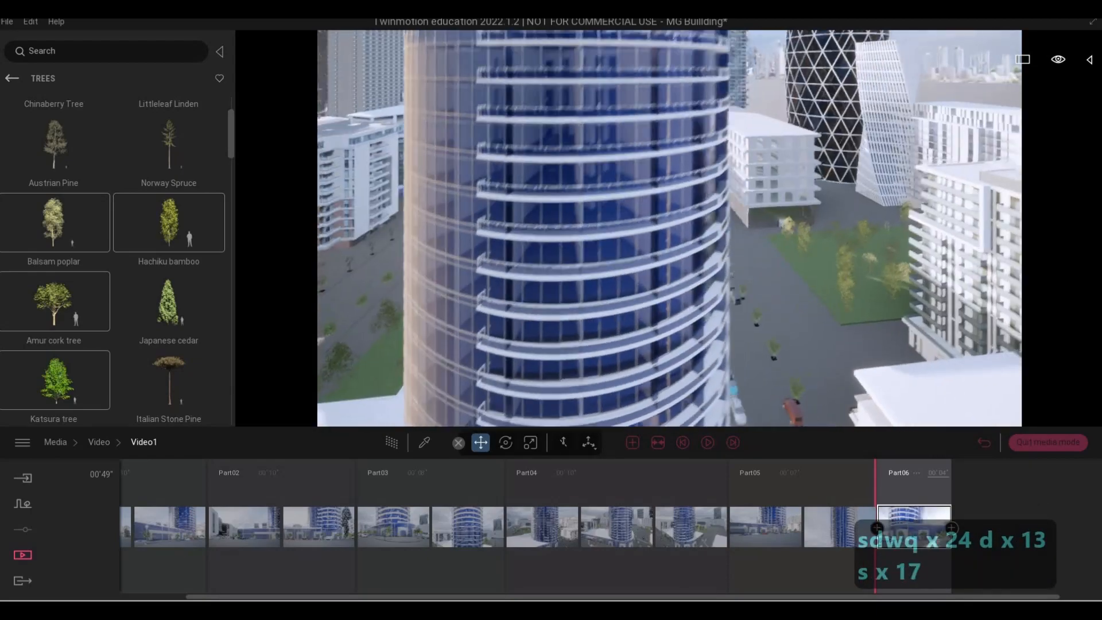
{"action": "key", "text": "s"}
{"action": "key", "text": "s"}
{"action": "key", "text": "s"}
{"action": "key", "text": "s"}
{"action": "key", "text": "q"}
{"action": "key", "text": "q"}
{"action": "key", "text": "q"}
{"action": "key", "text": "q"}
{"action": "key", "text": "q"}
{"action": "key", "text": "q"}
{"action": "key", "text": "q"}
{"action": "key", "text": "q"}
{"action": "key", "text": "q"}
{"action": "key", "text": "q"}
{"action": "key", "text": "q"}
{"action": "key", "text": "q"}
{"action": "key", "text": "q"}
{"action": "key", "text": "q"}
{"action": "key", "text": "q"}
{"action": "key", "text": "q"}
{"action": "key", "text": "q"}
{"action": "key", "text": "q"}
{"action": "key", "text": "q"}
{"action": "key", "text": "q"}
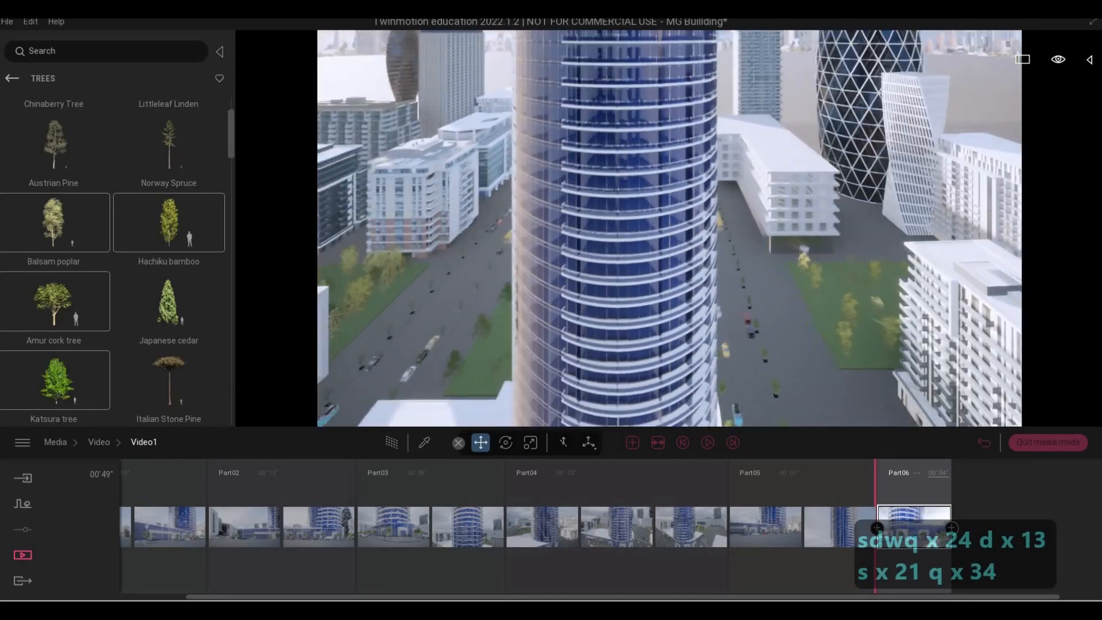
{"action": "key", "text": "q"}
{"action": "key", "text": "q"}
{"action": "key", "text": "q"}
{"action": "key", "text": "q"}
{"action": "key", "text": "q"}
{"action": "key", "text": "q"}
{"action": "key", "text": "q"}
{"action": "key", "text": "q"}
{"action": "key", "text": "q"}
{"action": "key", "text": "q"}
{"action": "key", "text": "q"}
{"action": "key", "text": "q"}
{"action": "key", "text": "q"}
{"action": "key", "text": "q"}
{"action": "key", "text": "q"}
{"action": "key", "text": "q"}
{"action": "key", "text": "q"}
{"action": "key", "text": "q"}
{"action": "key", "text": "q"}
{"action": "key", "text": "q"}
Step: Examine the tower from above, circling from its rooftop around the curved balcony facade to the lawn and yellow-columned building beside it
{"action": "key", "text": "w"}
{"action": "key", "text": "a"}
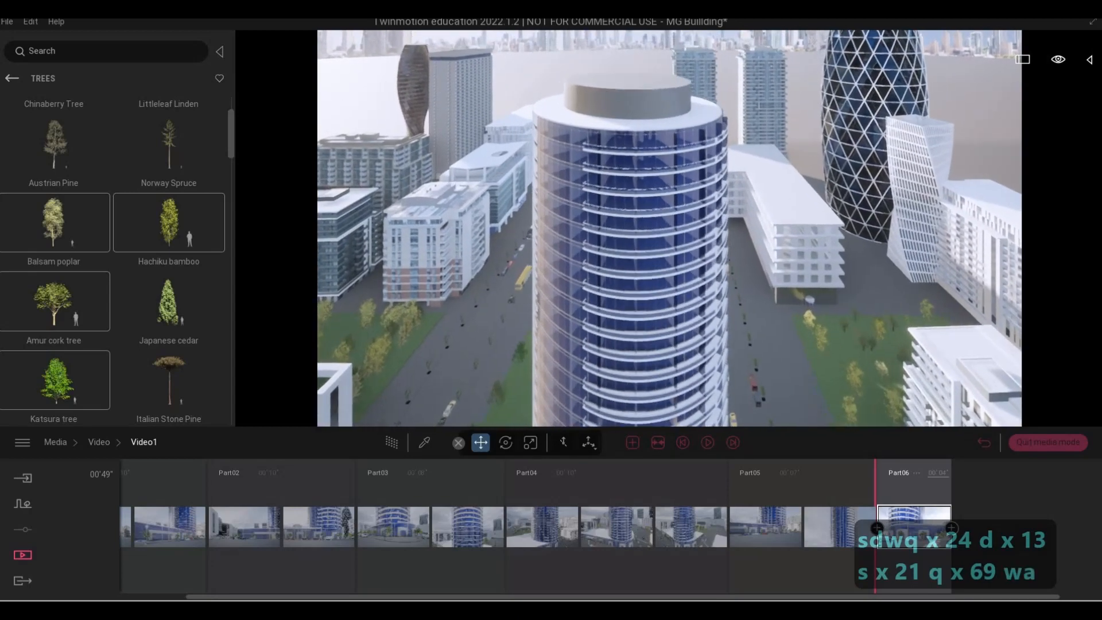
{"action": "key", "text": "a"}
{"action": "key", "text": "a"}
{"action": "key", "text": "a"}
{"action": "key", "text": "a"}
{"action": "key", "text": "a"}
{"action": "key", "text": "a"}
{"action": "key", "text": "a"}
{"action": "key", "text": "a"}
{"action": "key", "text": "a"}
{"action": "key", "text": "a"}
{"action": "key", "text": "a"}
{"action": "key", "text": "a"}
{"action": "key", "text": "a"}
{"action": "key", "text": "a"}
{"action": "key", "text": "a"}
{"action": "key", "text": "a"}
{"action": "key", "text": "a"}
{"action": "key", "text": "a"}
{"action": "key", "text": "a"}
{"action": "key", "text": "a"}
{"action": "key", "text": "s"}
{"action": "key", "text": "q"}
{"action": "key", "text": "a"}
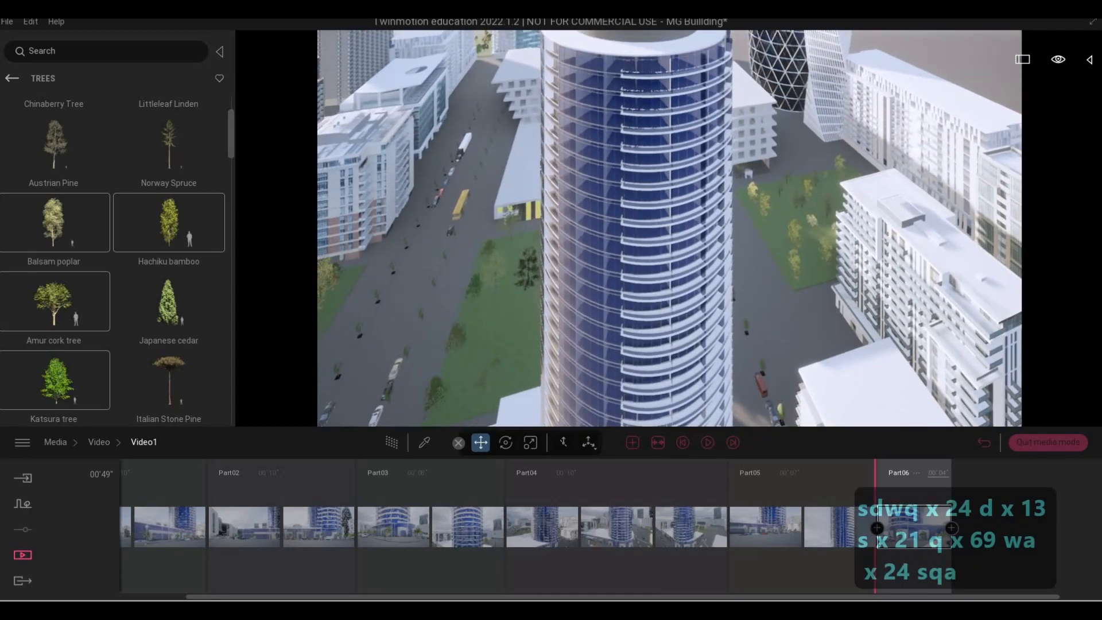
{"action": "key", "text": "a"}
{"action": "key", "text": "a"}
{"action": "key", "text": "a"}
{"action": "key", "text": "a"}
{"action": "key", "text": "a"}
{"action": "key", "text": "a"}
{"action": "key", "text": "q"}
{"action": "key", "text": "a"}
{"action": "key", "text": "a"}
{"action": "key", "text": "a"}
{"action": "key", "text": "a"}
{"action": "key", "text": "a"}
{"action": "key", "text": "a"}
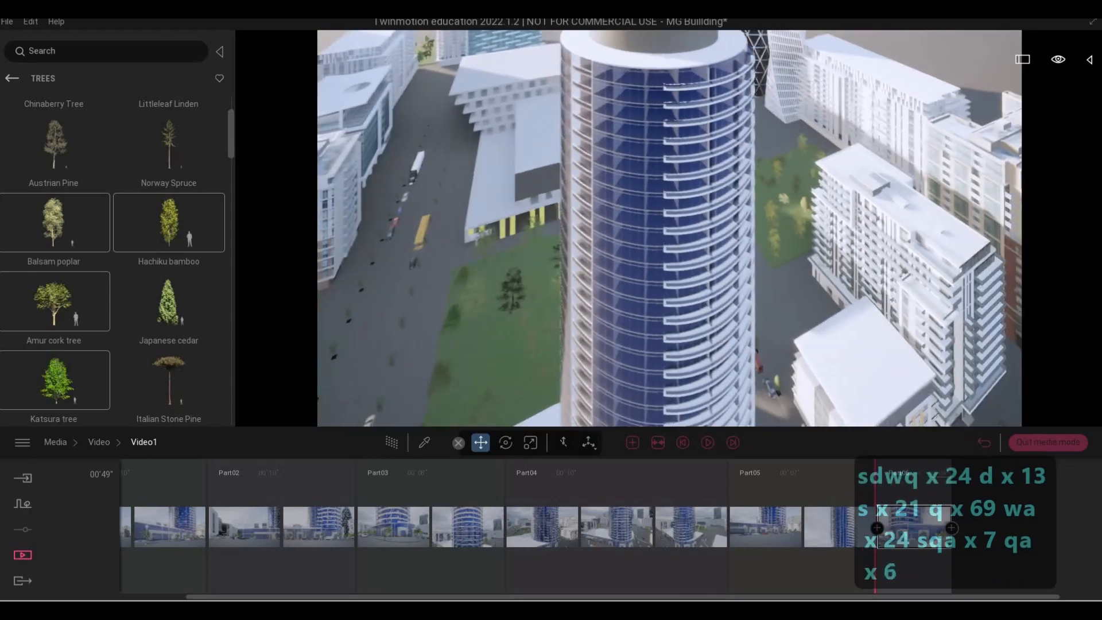
{"action": "key", "text": "a"}
{"action": "key", "text": "a"}
{"action": "key", "text": "a"}
{"action": "key", "text": "a"}
{"action": "key", "text": "a"}
{"action": "key", "text": "a"}
{"action": "key", "text": "a"}
{"action": "key", "text": "a"}
{"action": "key", "text": "a"}
{"action": "key", "text": "a"}
{"action": "key", "text": "a"}
{"action": "key", "text": "a"}
{"action": "key", "text": "a"}
{"action": "key", "text": "a"}
{"action": "key", "text": "a"}
{"action": "key", "text": "a"}
{"action": "key", "text": "a"}
{"action": "key", "text": "a"}
{"action": "key", "text": "a"}
{"action": "key", "text": "a"}
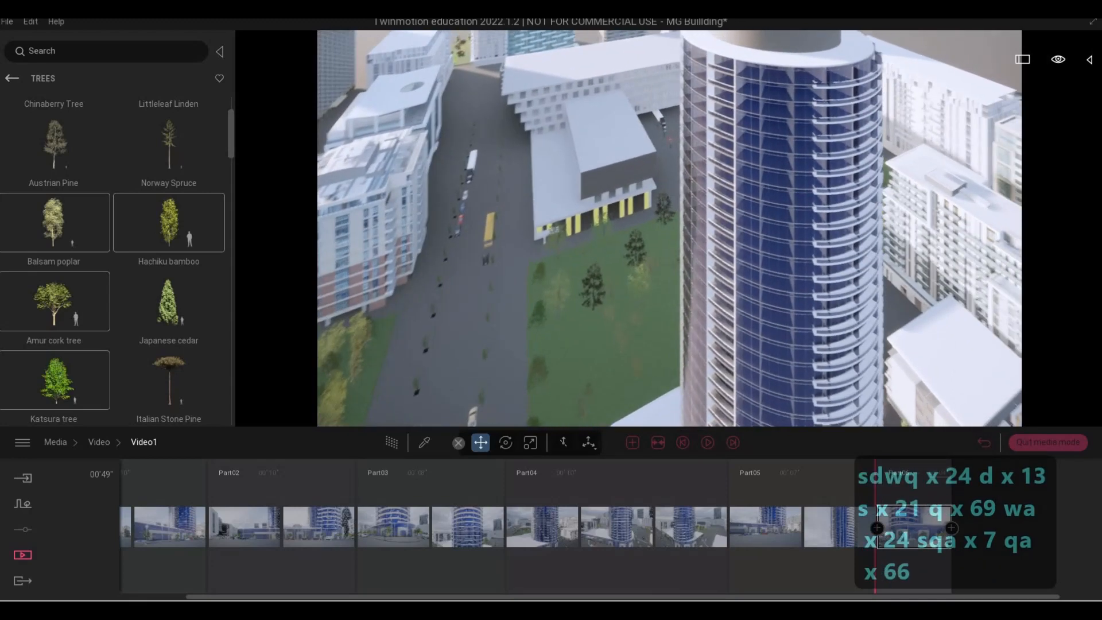
{"action": "key", "text": "a"}
{"action": "key", "text": "a"}
{"action": "key", "text": "a"}
{"action": "key", "text": "a"}
{"action": "key", "text": "a"}
{"action": "key", "text": "a"}
{"action": "key", "text": "a"}
{"action": "key", "text": "a"}
{"action": "key", "text": "a"}
{"action": "key", "text": "a"}
{"action": "key", "text": "a"}
{"action": "key", "text": "s"}
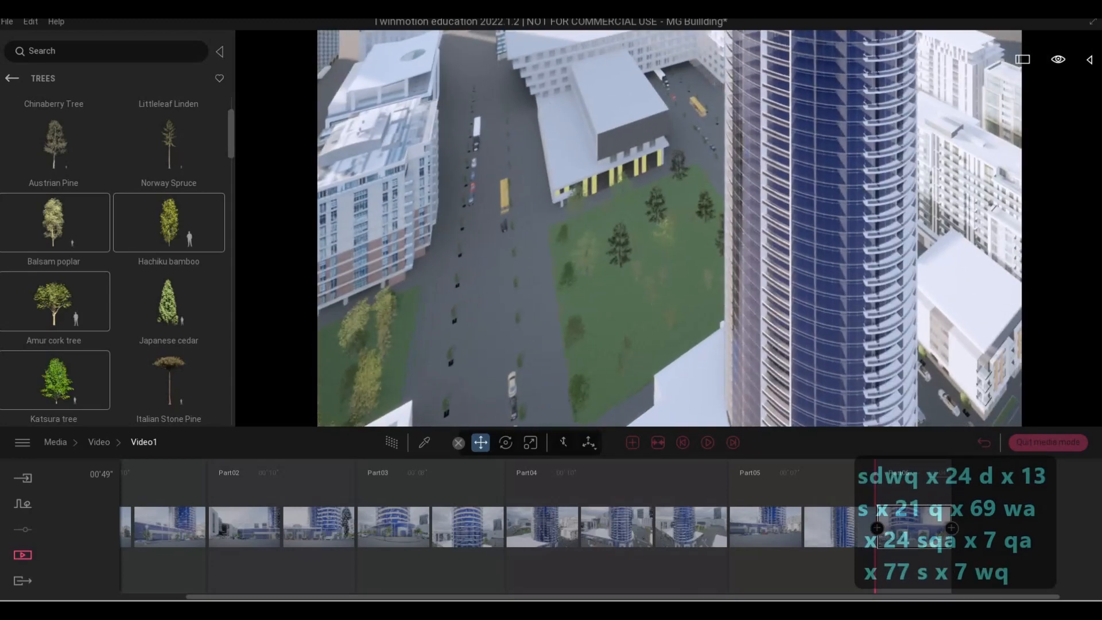
{"action": "key", "text": "q"}
{"action": "key", "text": "q"}
{"action": "key", "text": "q"}
{"action": "key", "text": "q"}
{"action": "key", "text": "q"}
{"action": "key", "text": "q"}
{"action": "key", "text": "q"}
{"action": "key", "text": "d"}
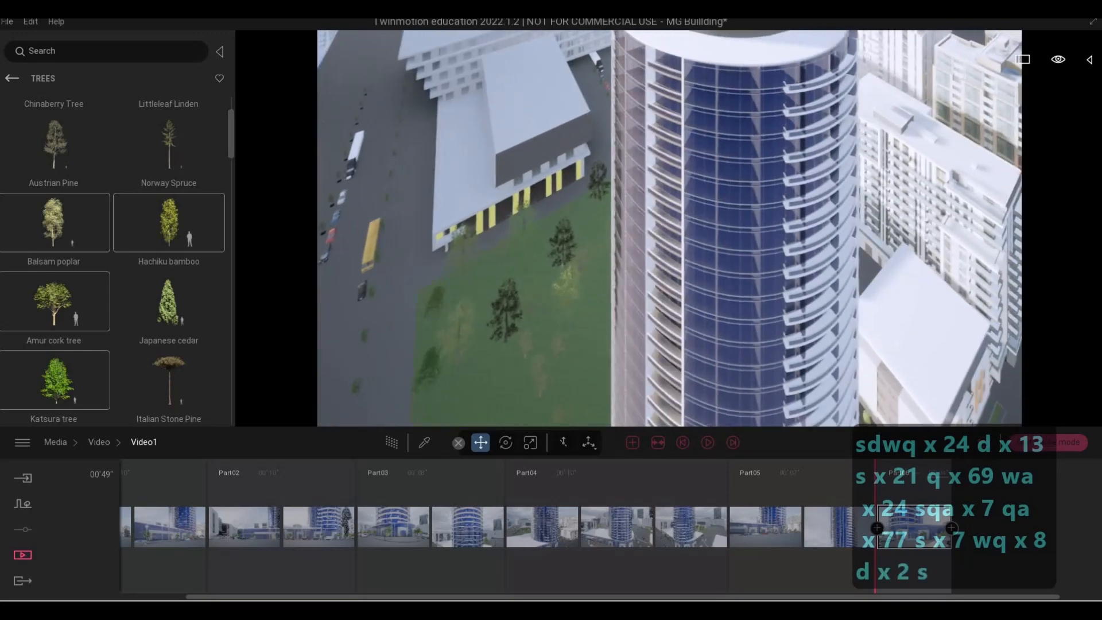
Step: Examine the tower's facade down to its base on the white podium roof and back up to the rooftop
{"action": "key", "text": "a"}
{"action": "key", "text": "a"}
{"action": "key", "text": "a"}
{"action": "key", "text": "a"}
{"action": "key", "text": "a"}
{"action": "key", "text": "a"}
{"action": "key", "text": "a"}
{"action": "key", "text": "a"}
{"action": "key", "text": "a"}
{"action": "key", "text": "a"}
{"action": "key", "text": "a"}
{"action": "key", "text": "a"}
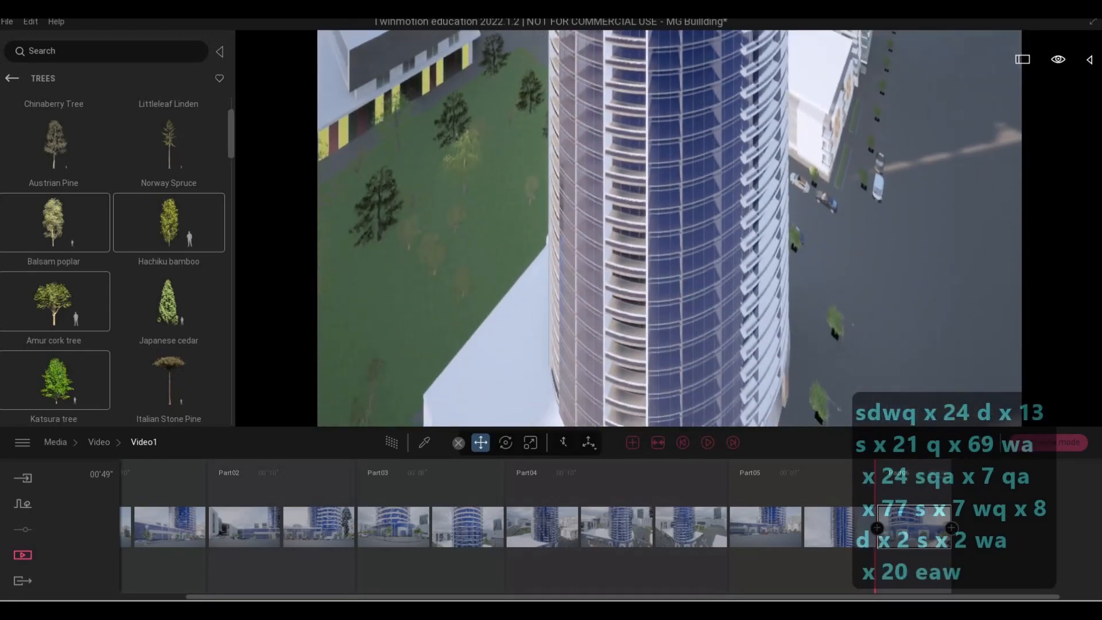
{"action": "key", "text": "d"}
{"action": "key", "text": "s"}
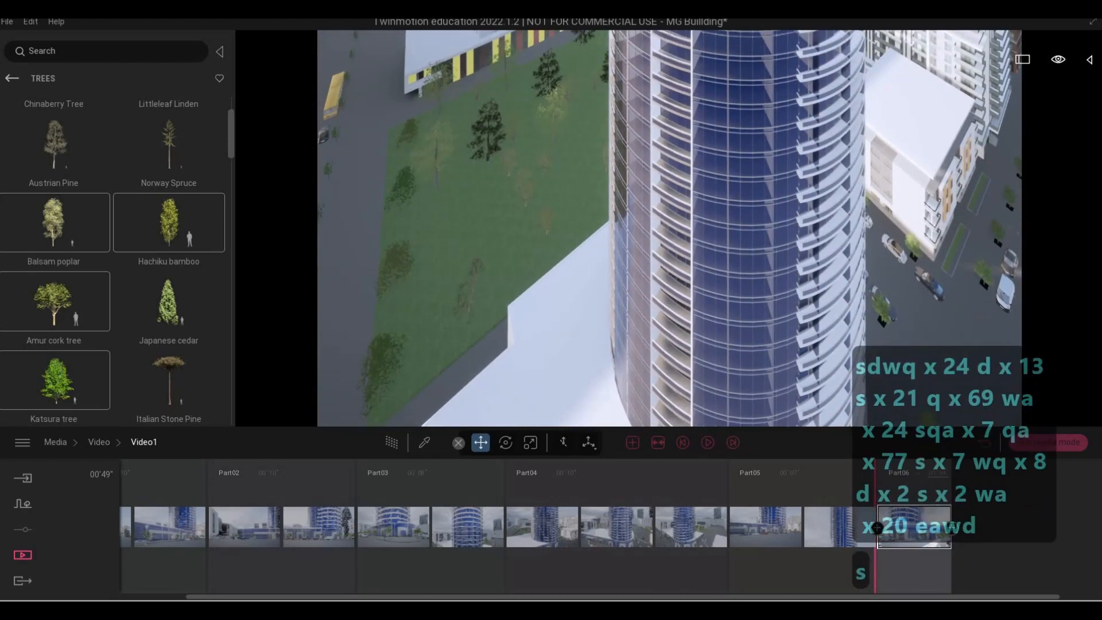
{"action": "key", "text": "e"}
{"action": "key", "text": "e"}
{"action": "key", "text": "e"}
{"action": "key", "text": "e"}
{"action": "key", "text": "e"}
{"action": "key", "text": "e"}
{"action": "key", "text": "e"}
{"action": "key", "text": "w"}
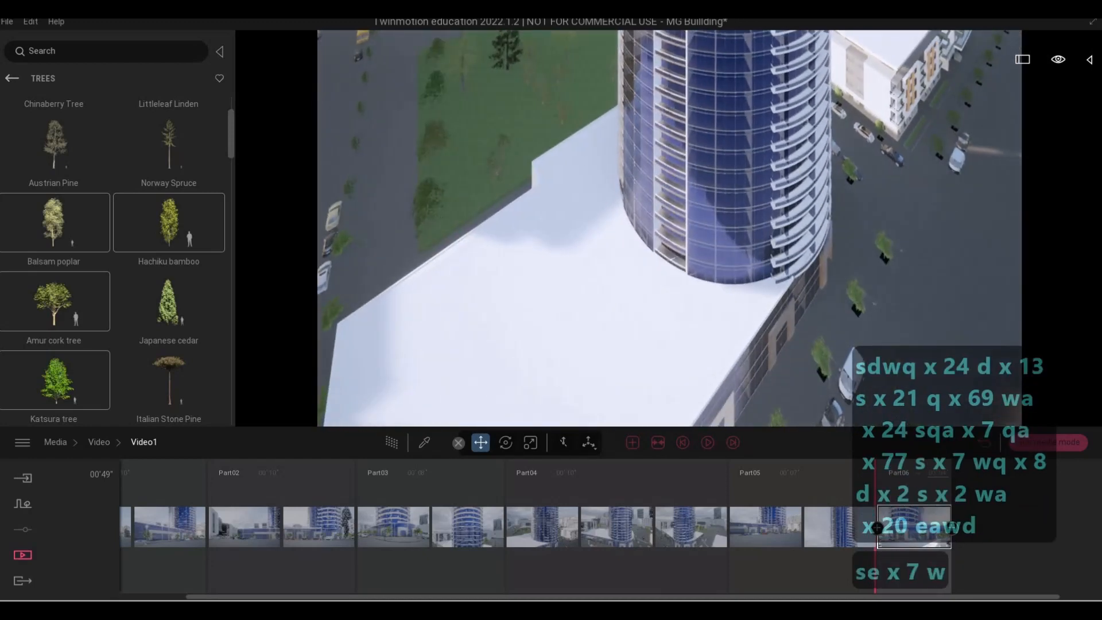
{"action": "key", "text": "w"}
{"action": "key", "text": "w"}
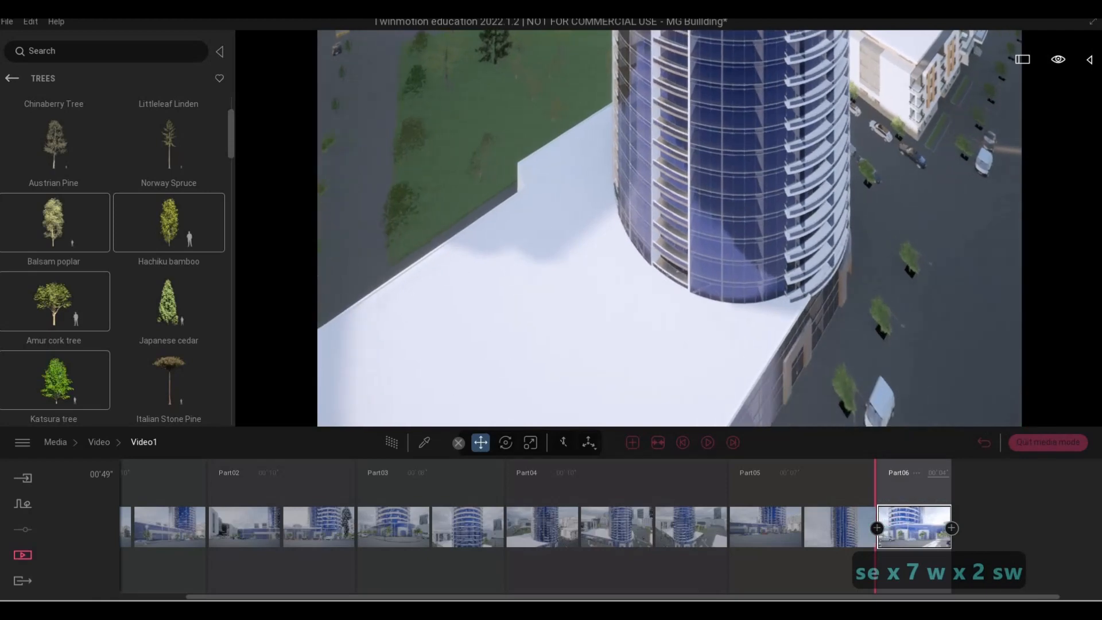
{"action": "key", "text": "s"}
{"action": "key", "text": "w"}
{"action": "key", "text": "q"}
{"action": "key", "text": "s"}
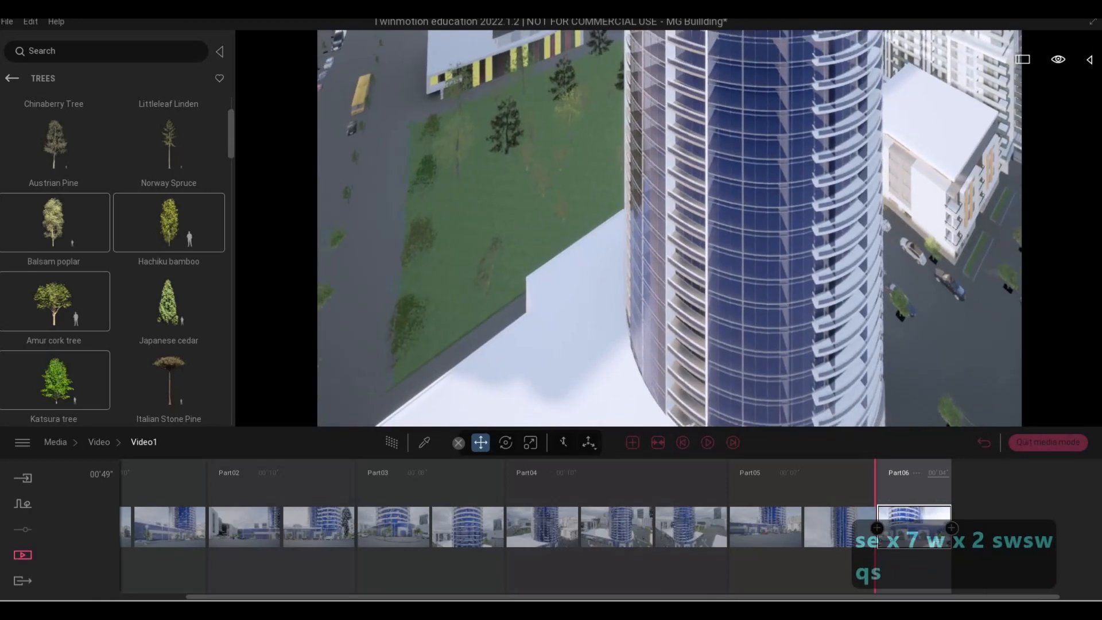
{"action": "key", "text": "w"}
{"action": "key", "text": "s"}
{"action": "key", "text": "q"}
{"action": "key", "text": "s"}
{"action": "key", "text": "q"}
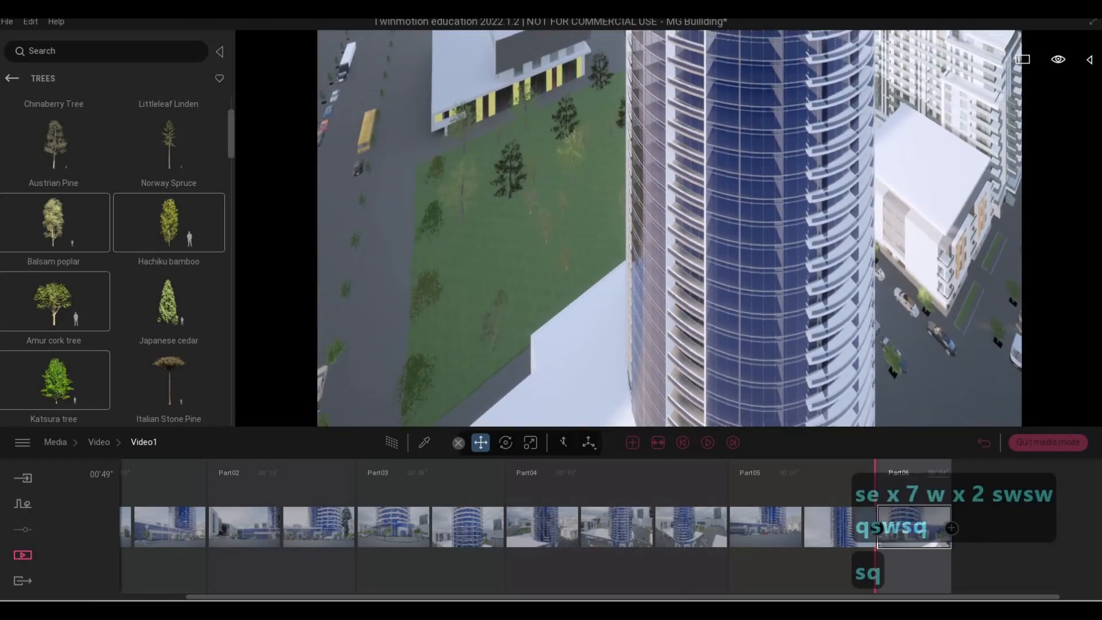
{"action": "key", "text": "s"}
{"action": "key", "text": "q"}
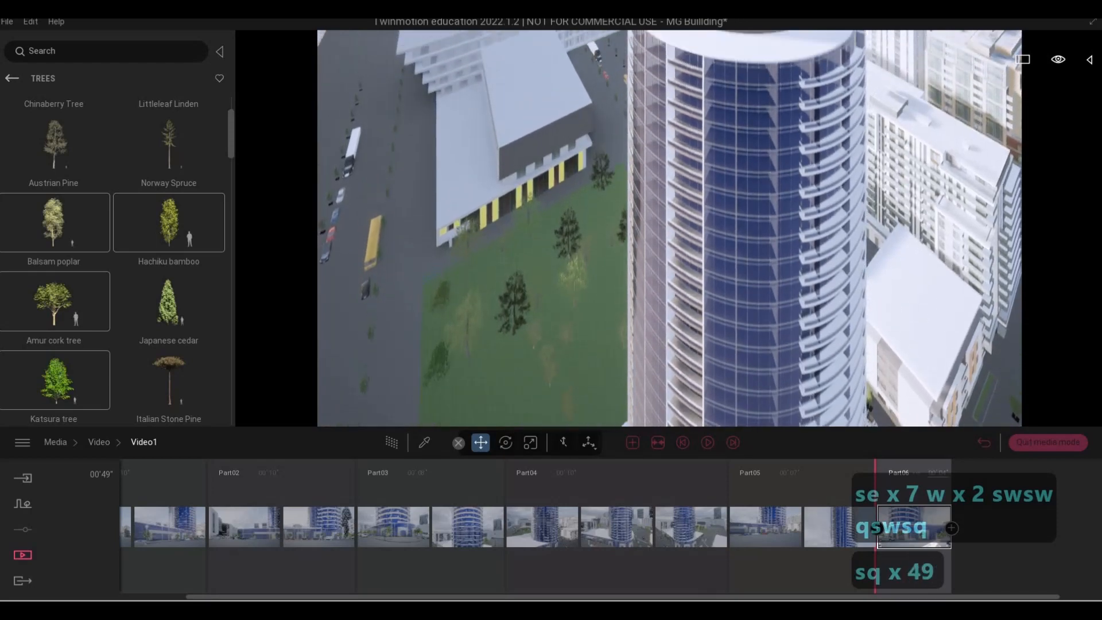
Step: Add a new video part to Video1 framing the tower's lower balcony facade and podium roof from above, with the lawn beside it
{"action": "key", "text": "e"}
{"action": "key", "text": "e"}
{"action": "key", "text": "e"}
{"action": "key", "text": "a"}
{"action": "key", "text": "w"}
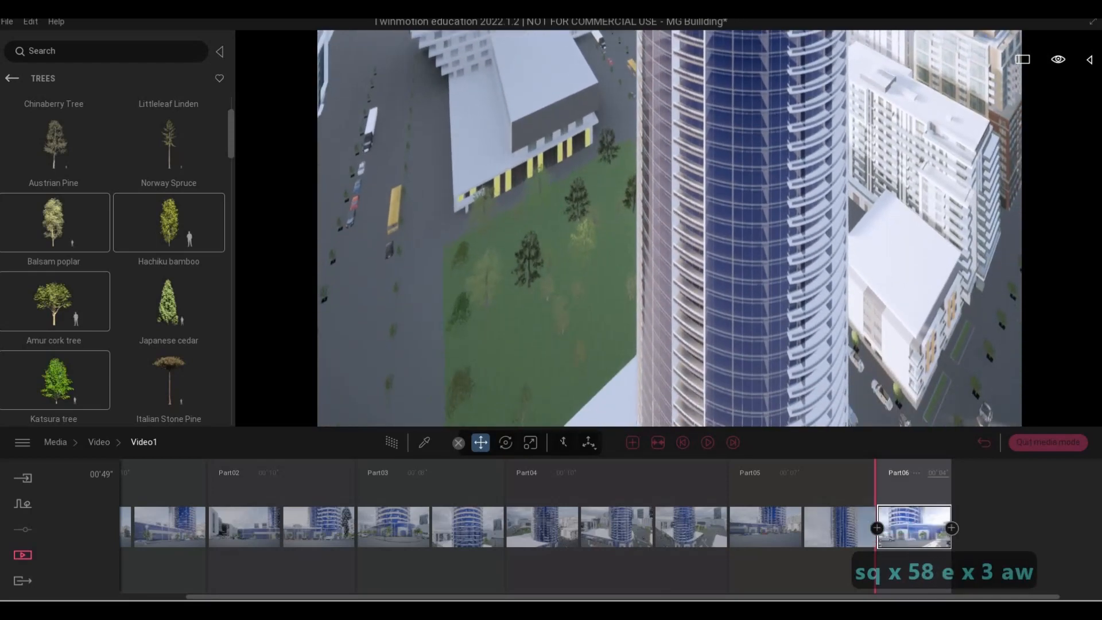
{"action": "key", "text": "a"}
{"action": "key", "text": "w"}
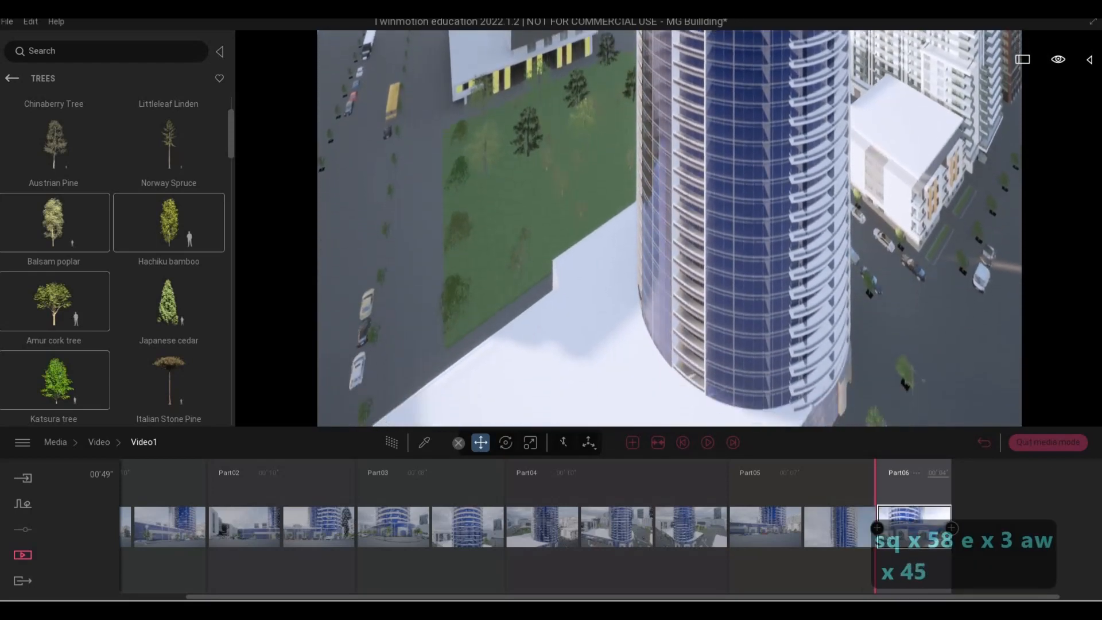
{"action": "key", "text": "d"}
{"action": "key", "text": "w"}
{"action": "key", "text": "d"}
{"action": "key", "text": "w"}
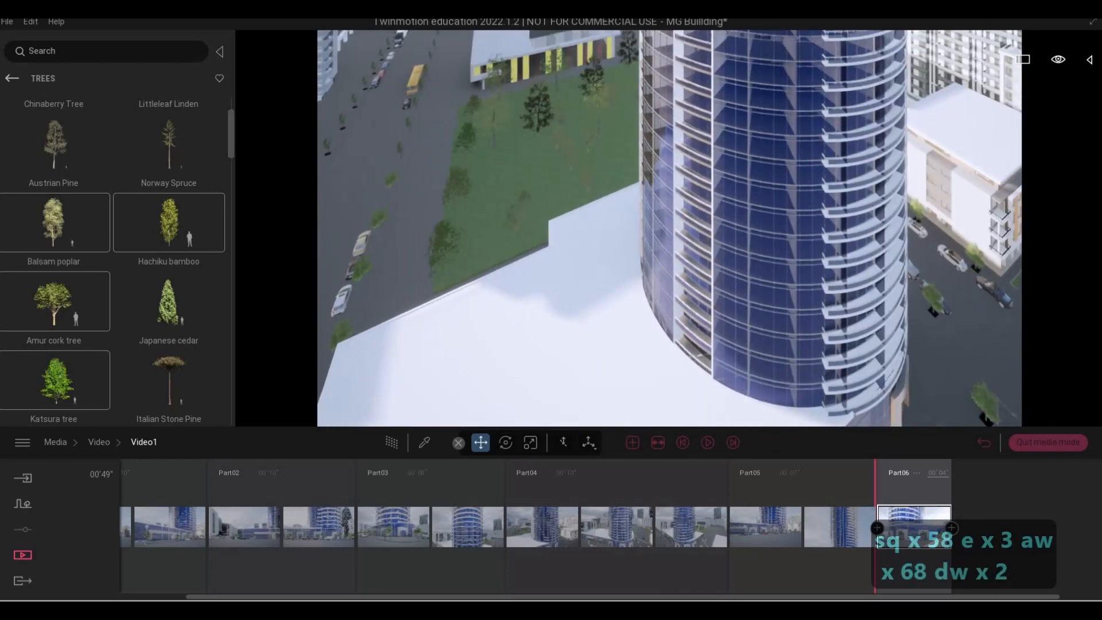
{"action": "key", "text": "d"}
{"action": "key", "text": "w"}
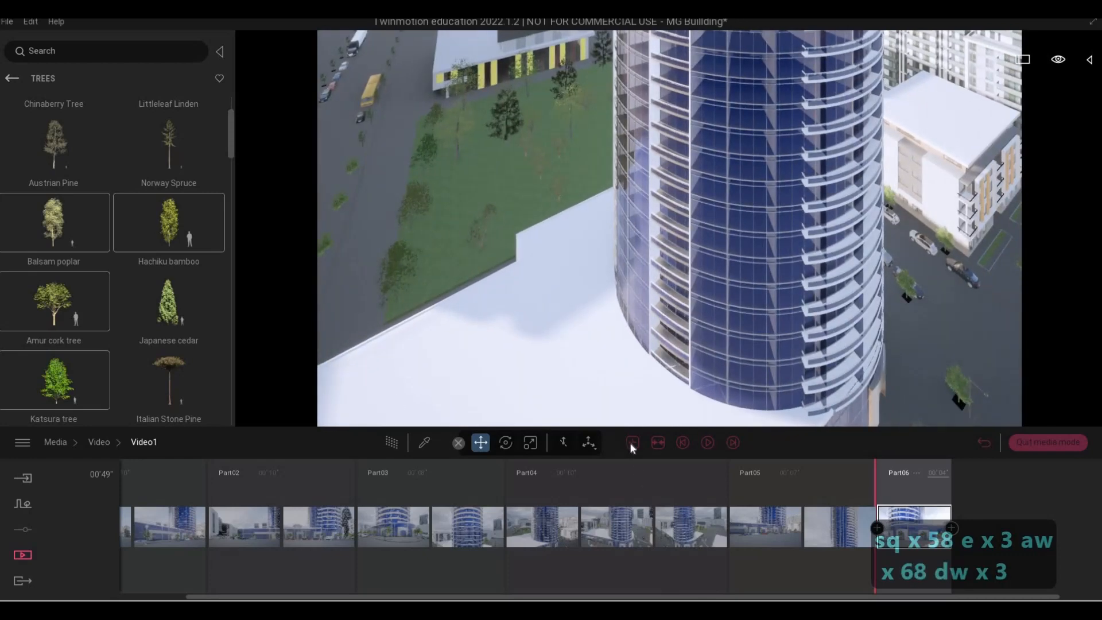
{"action": "left_click", "coordinate": [629, 443]}
Step: Add a second keyframe to Part07 with the camera raised along the balcony facade, showing the lawn and yellow-columned building
{"action": "key", "text": "q"}
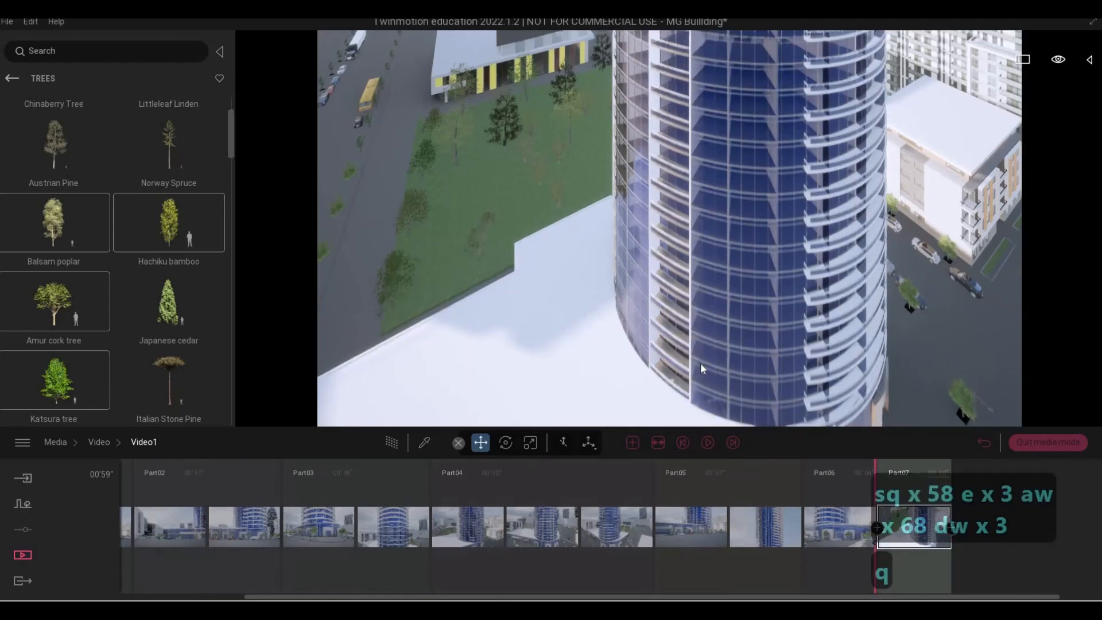
{"action": "key", "text": "s"}
{"action": "key", "text": "q"}
{"action": "key", "text": "s"}
{"action": "key", "text": "q"}
{"action": "key", "text": "q"}
{"action": "key", "text": "s"}
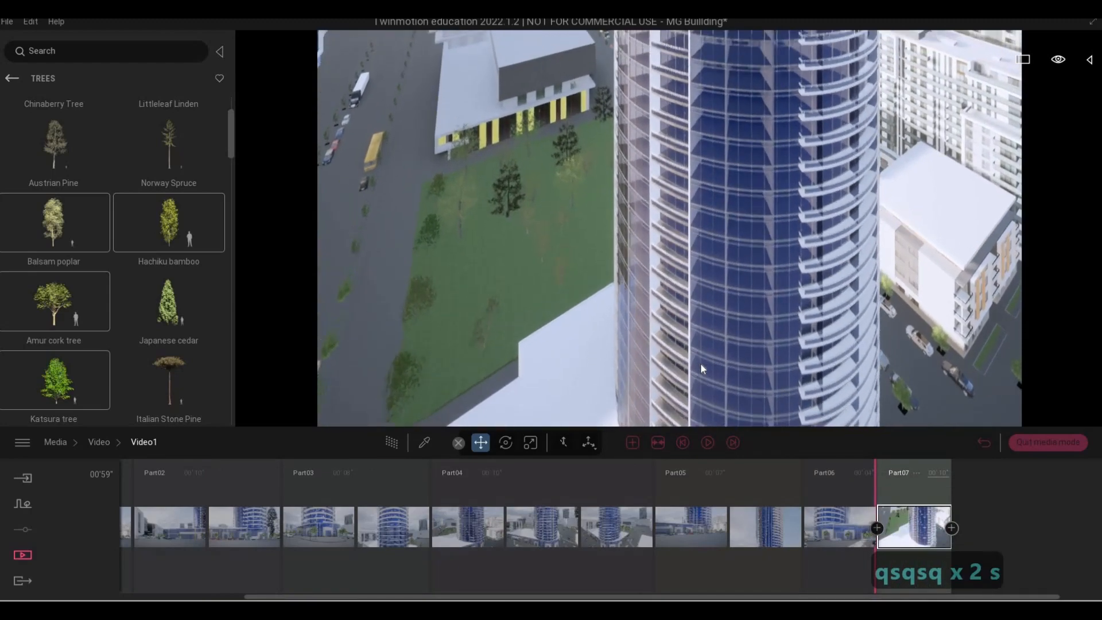
{"action": "key", "text": "q"}
{"action": "key", "text": "q"}
{"action": "key", "text": "q"}
{"action": "key", "text": "q"}
{"action": "key", "text": "q"}
{"action": "key", "text": "q"}
{"action": "key", "text": "q"}
{"action": "key", "text": "q"}
{"action": "key", "text": "q"}
{"action": "key", "text": "q"}
{"action": "key", "text": "q"}
{"action": "key", "text": "q"}
{"action": "key", "text": "q"}
{"action": "key", "text": "q"}
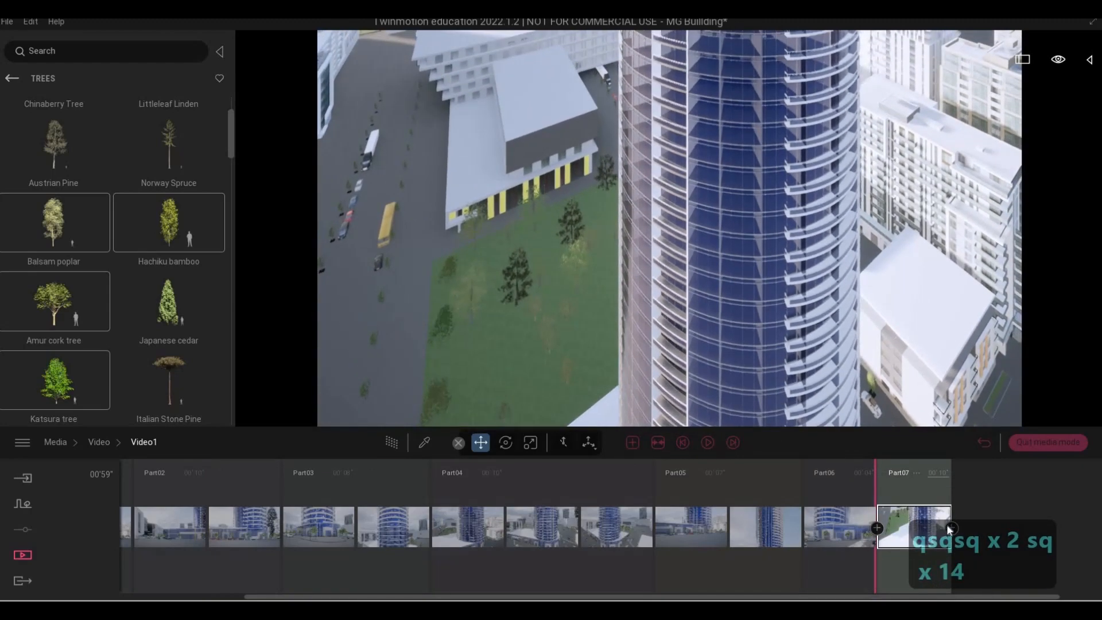
{"action": "key", "text": "q"}
{"action": "key", "text": "s"}
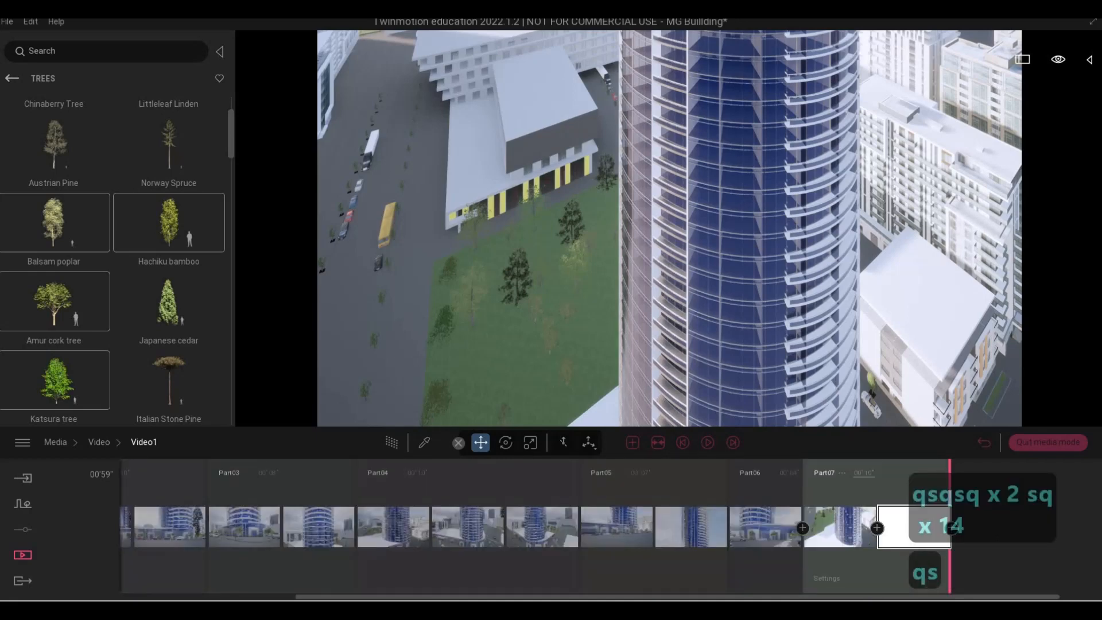
Step: Examine the tower's upper balcony facade, rising to the round rooftop and moving back in toward the balconies
{"action": "key", "text": "q"}
{"action": "key", "text": "s"}
{"action": "key", "text": "s"}
{"action": "key", "text": "s"}
{"action": "key", "text": "s"}
{"action": "key", "text": "s"}
{"action": "key", "text": "s"}
{"action": "key", "text": "s"}
{"action": "key", "text": "s"}
{"action": "key", "text": "s"}
{"action": "key", "text": "s"}
{"action": "key", "text": "s"}
{"action": "key", "text": "s"}
{"action": "key", "text": "s"}
{"action": "key", "text": "s"}
{"action": "key", "text": "s"}
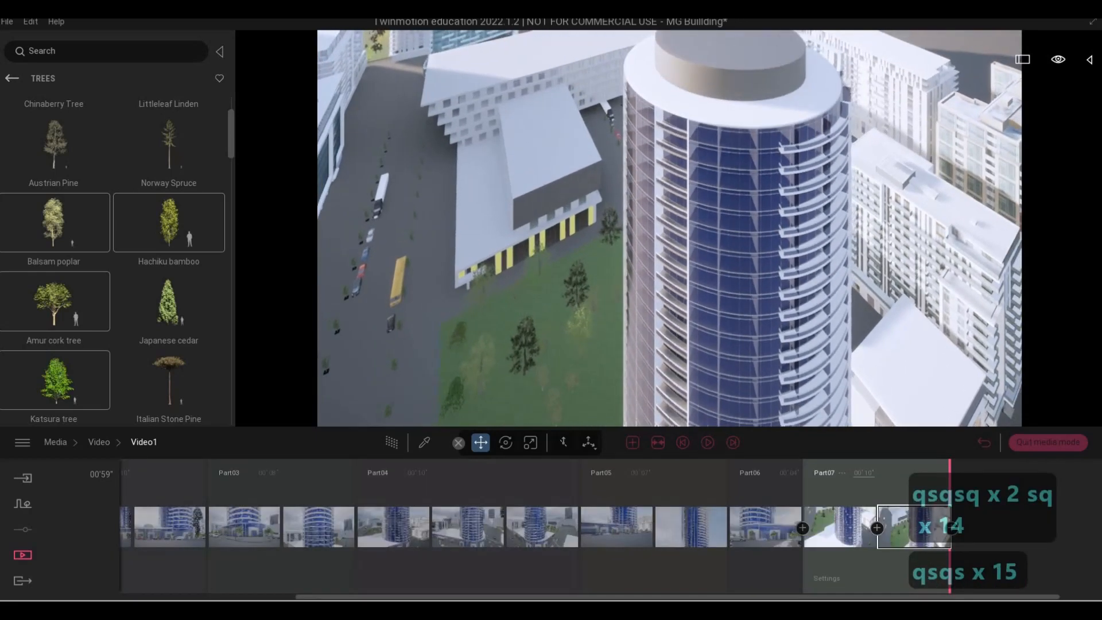
{"action": "key", "text": "q"}
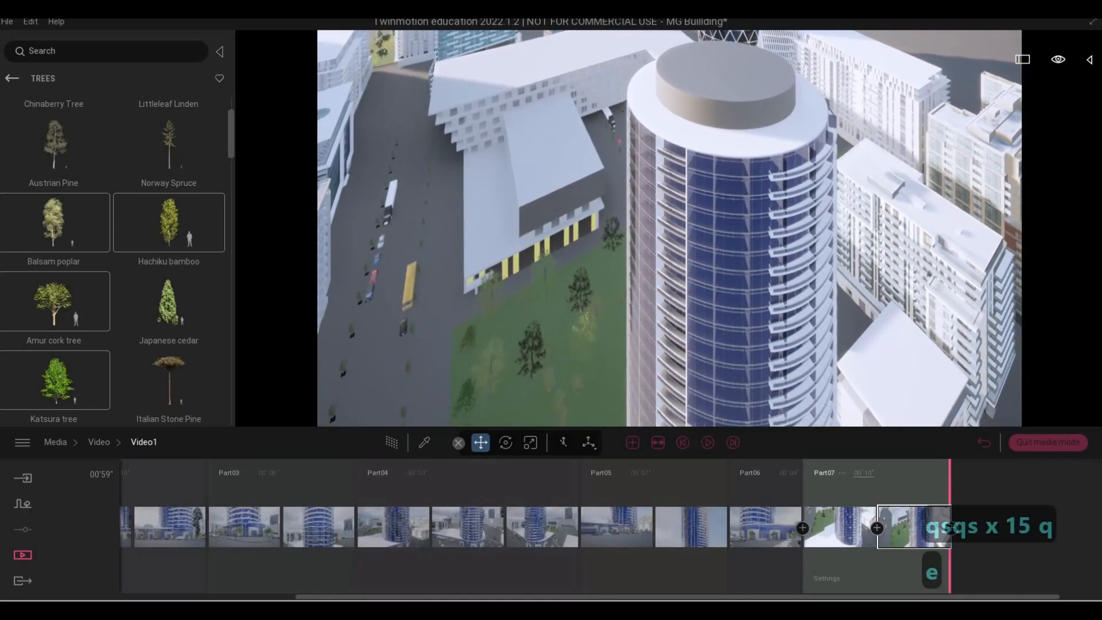
{"action": "key", "text": "e"}
{"action": "key", "text": "w"}
{"action": "key", "text": "e"}
{"action": "key", "text": "w"}
{"action": "key", "text": "w"}
{"action": "key", "text": "w"}
{"action": "key", "text": "w"}
{"action": "key", "text": "w"}
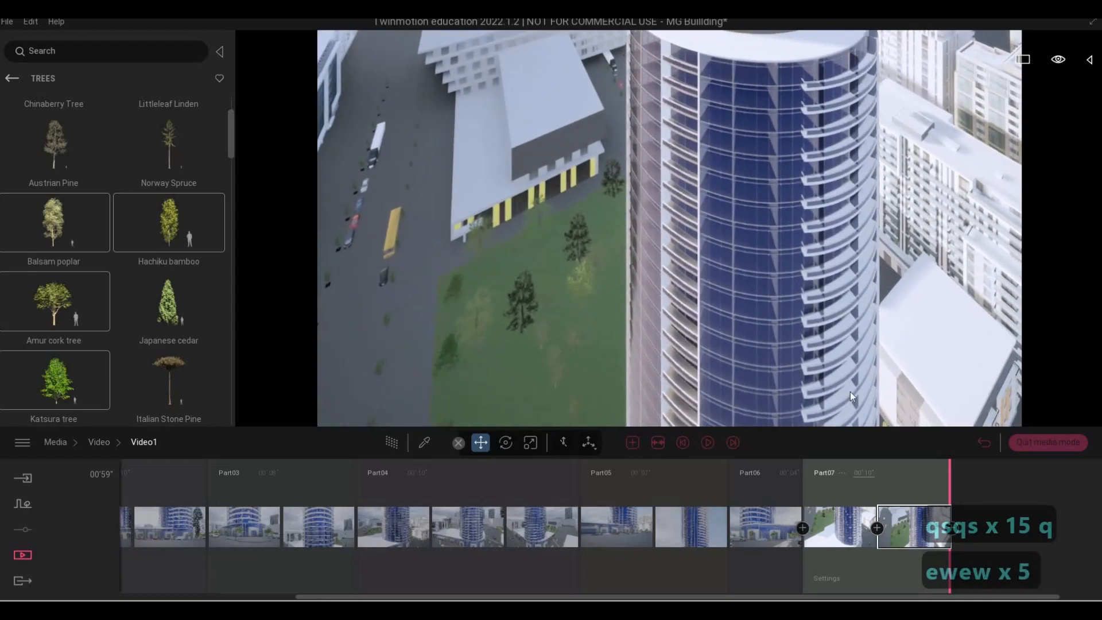
Step: Play Part07 from its start and set its length to 8 seconds
{"action": "left_click", "coordinate": [682, 442]}
{"action": "left_click", "coordinate": [708, 443]}
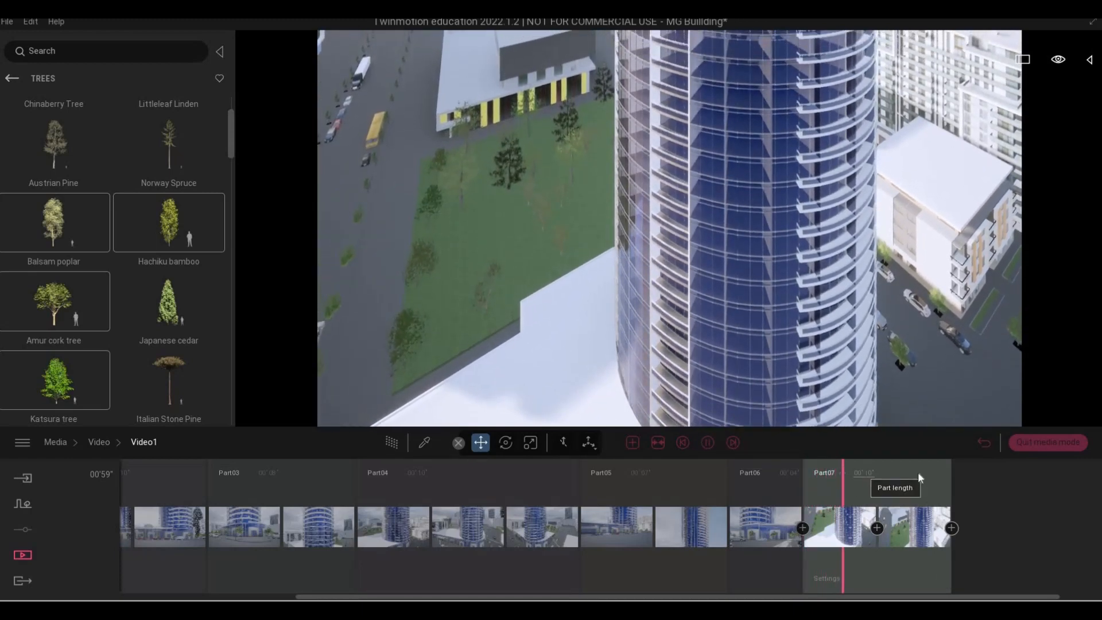
{"action": "type", "text": "8"}
{"action": "key", "text": "Return"}
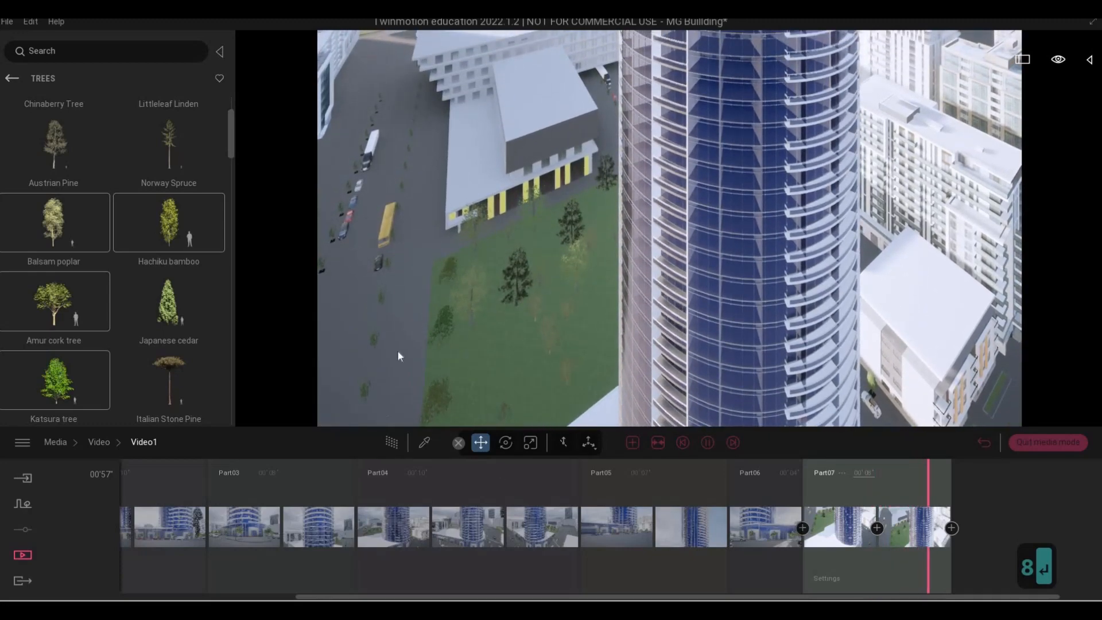
Step: Set Part07's length to 7 seconds
{"action": "key", "text": "a"}
{"action": "key", "text": "w"}
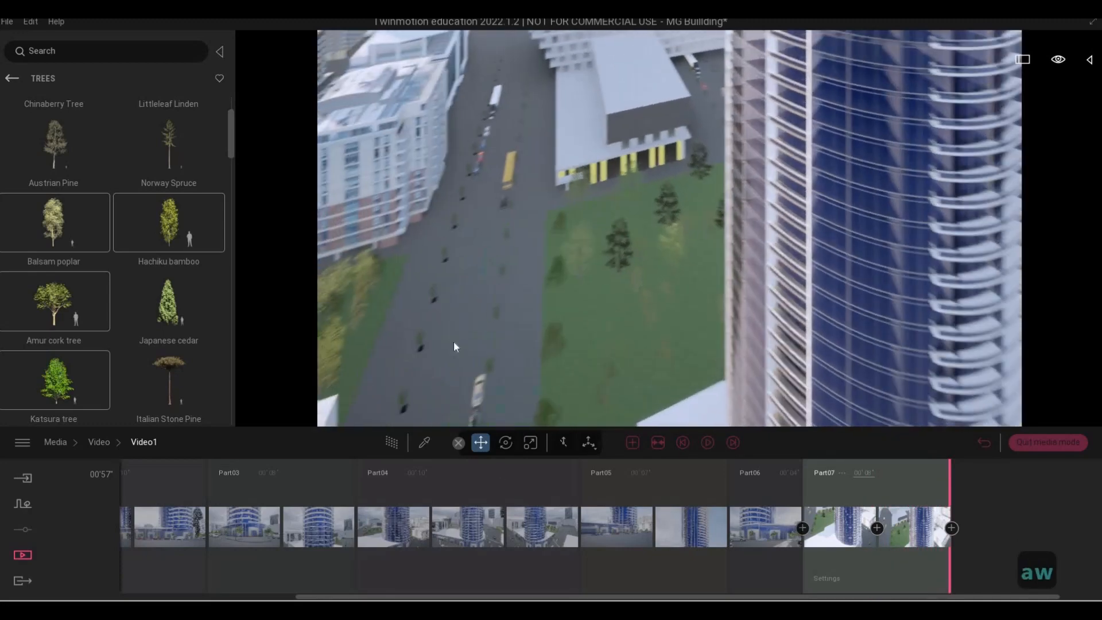
{"action": "key", "text": "e"}
{"action": "key", "text": "w"}
{"action": "key", "text": "d"}
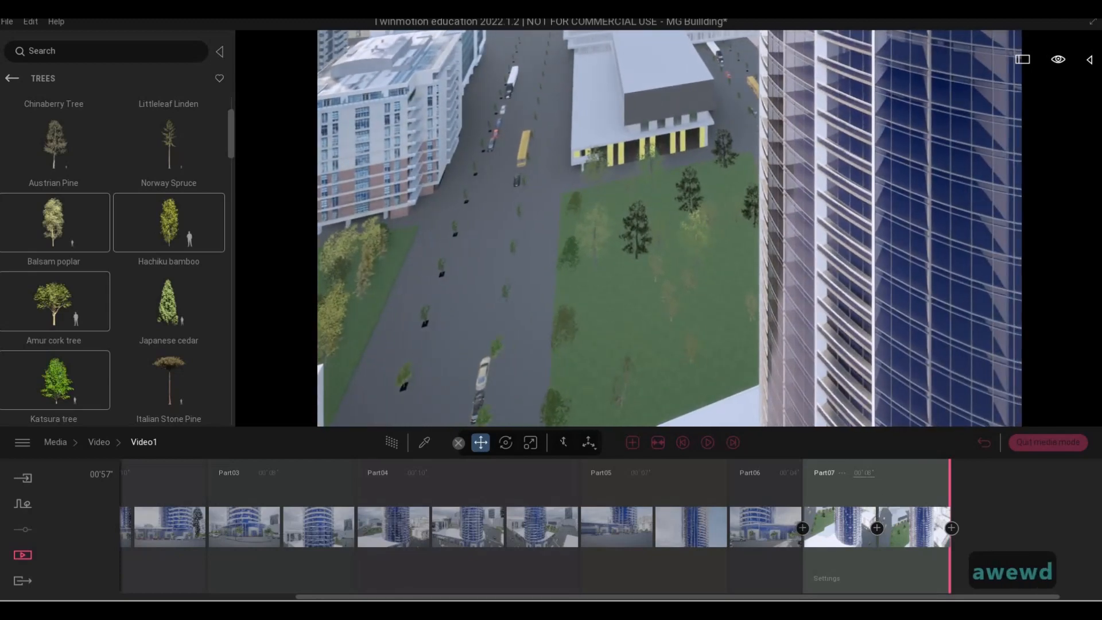
{"action": "left_click", "coordinate": [882, 478]}
{"action": "type", "text": "7"}
{"action": "key", "text": "Return"}
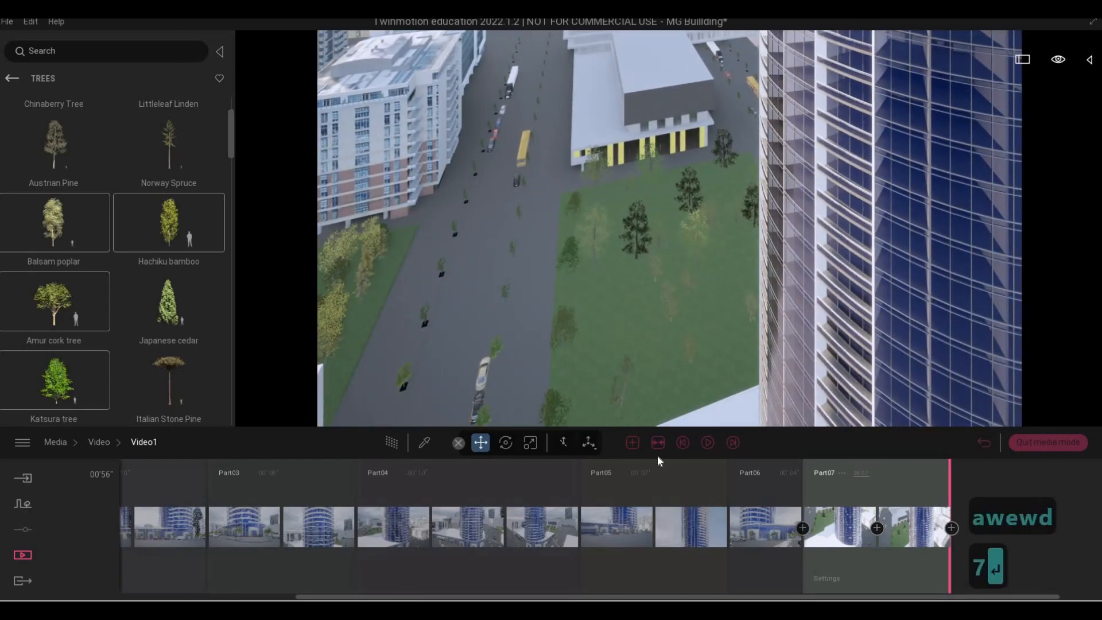
Step: Set Part04's length to 9 seconds
{"action": "left_click", "coordinate": [474, 493]}
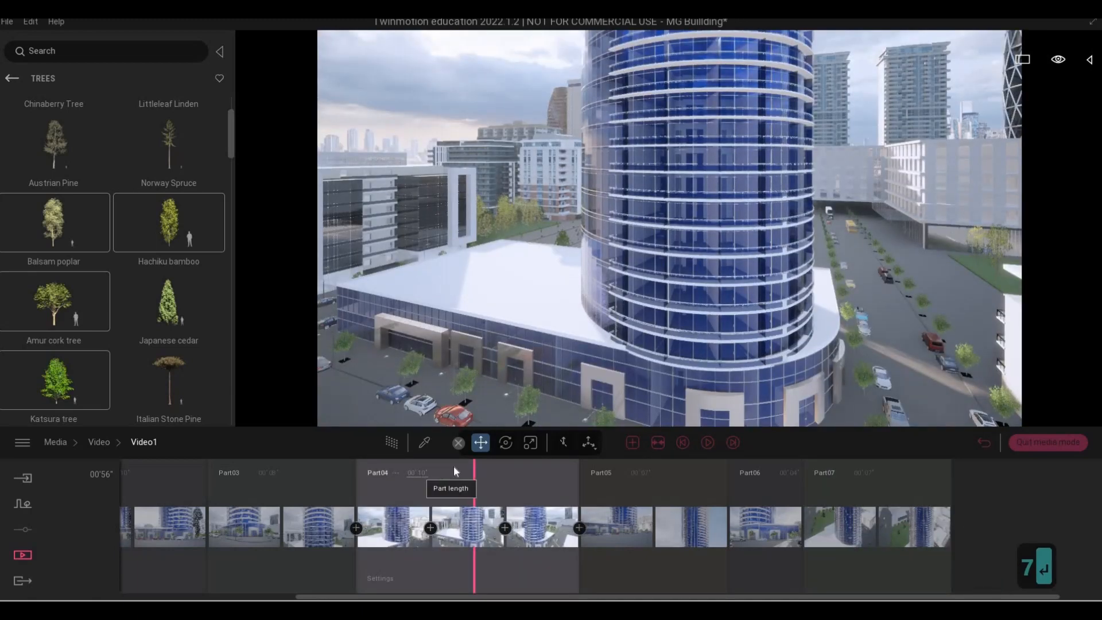
{"action": "key", "text": "BackSpace"}
{"action": "key", "text": "BackSpace"}
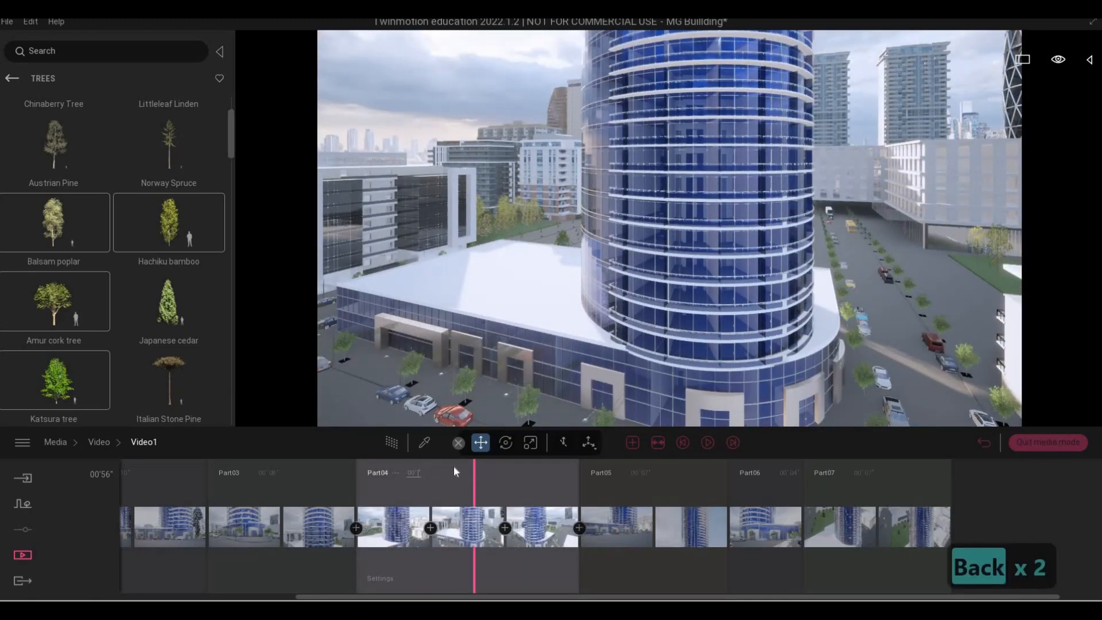
{"action": "type", "text": "9"}
Step: Set Part02's length to 9 seconds
{"action": "left_click", "coordinate": [252, 483]}
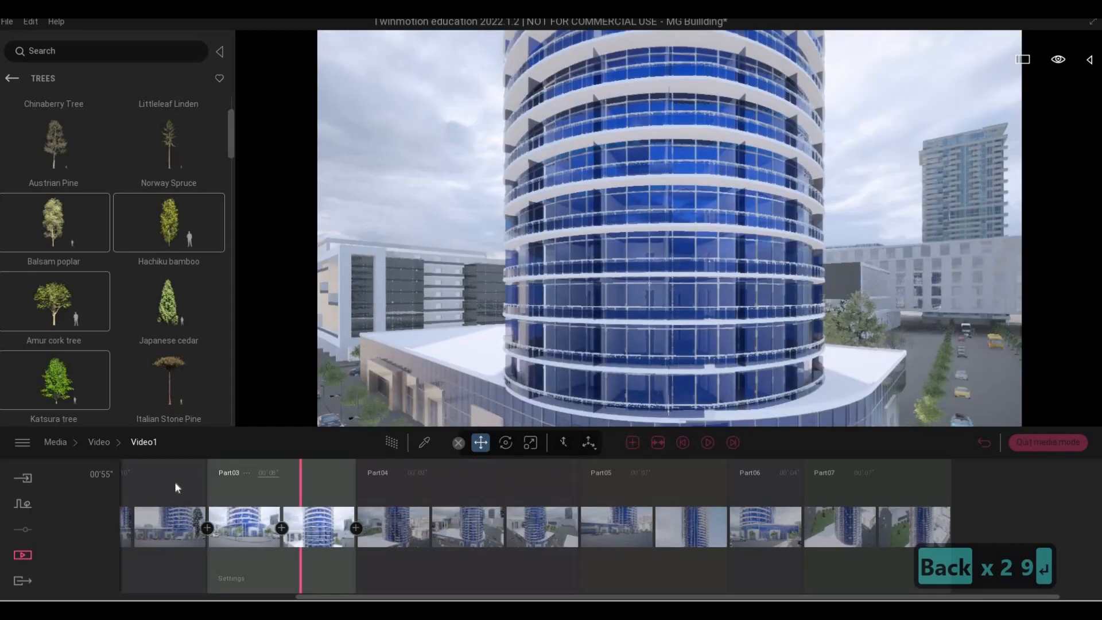
{"action": "left_click", "coordinate": [192, 524]}
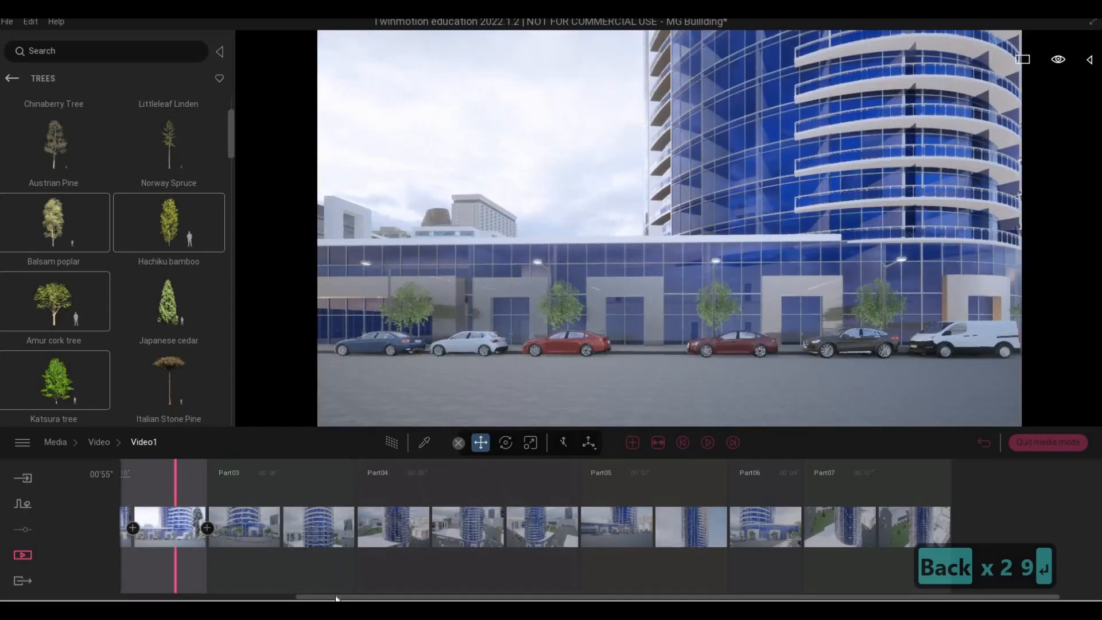
{"action": "scroll", "coordinate": [236, 509], "scroll_direction": "left", "scroll_amount": 3}
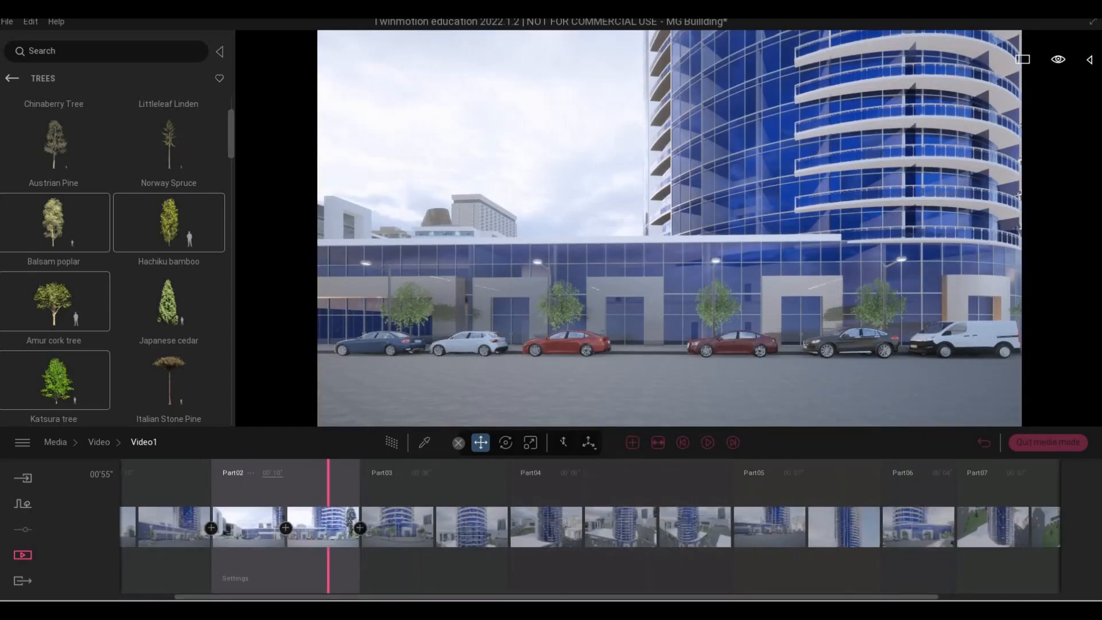
{"action": "key", "text": "BackSpace"}
{"action": "key", "text": "BackSpace"}
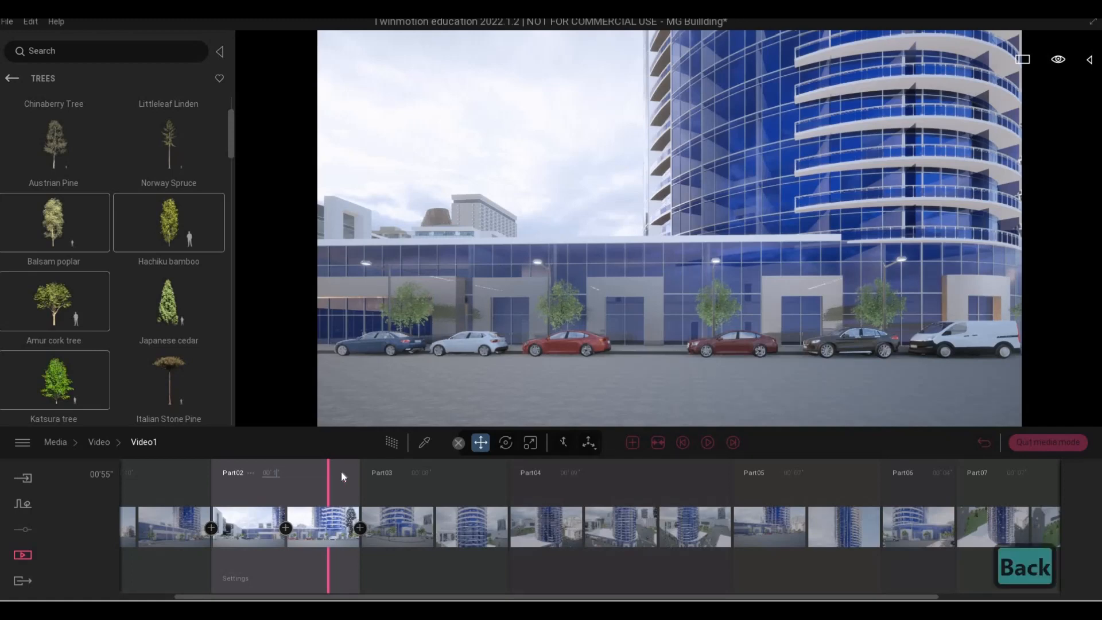
{"action": "type", "text": "9"}
{"action": "key", "text": "Return"}
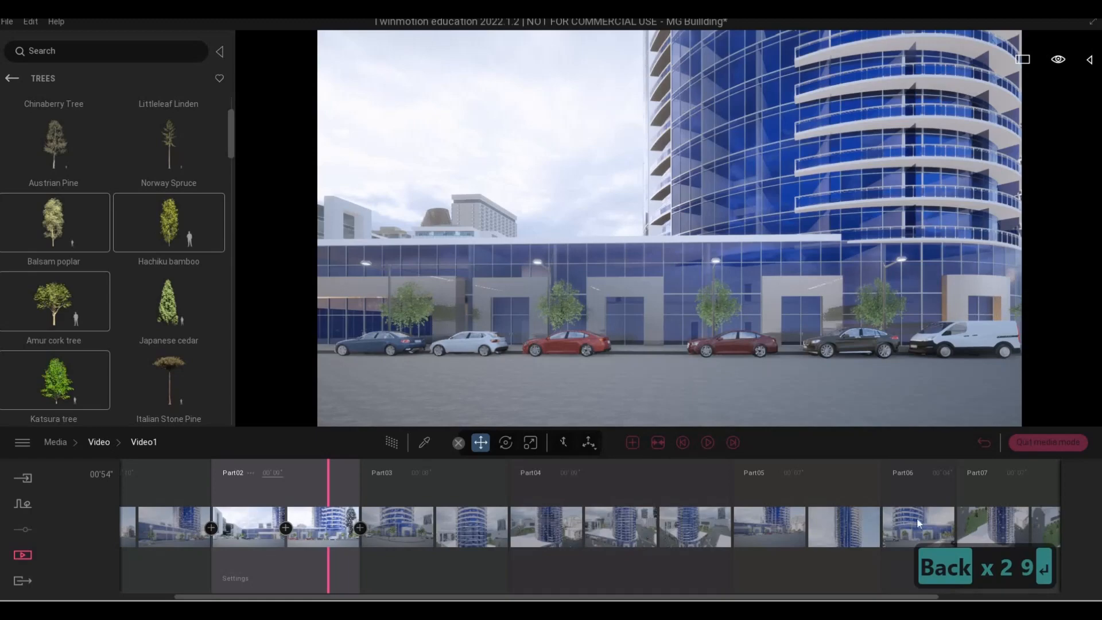
Step: Go to the start of Part07 and examine the white podium roof and its street front, descending from above
{"action": "left_click", "coordinate": [733, 442]}
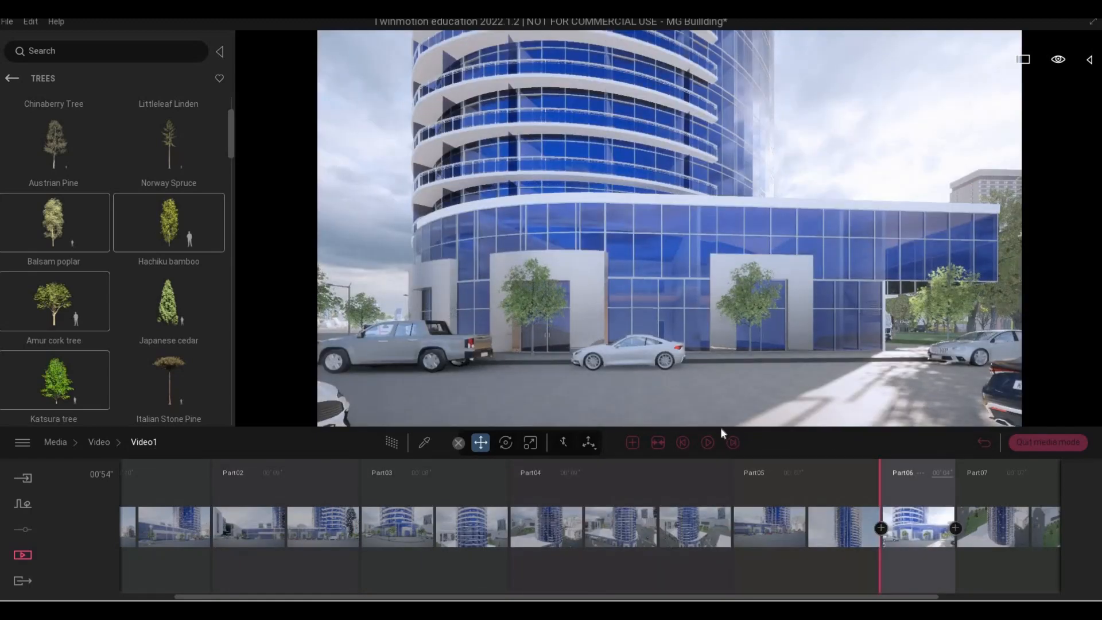
{"action": "left_click", "coordinate": [732, 442]}
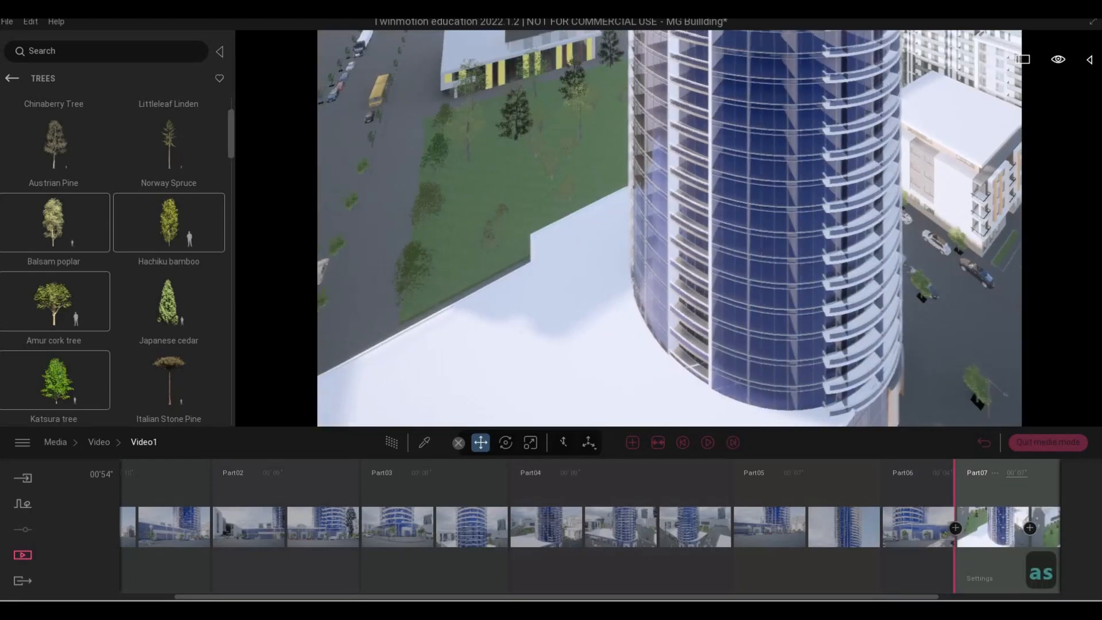
{"action": "key", "text": "d"}
{"action": "key", "text": "s"}
{"action": "key", "text": "e"}
{"action": "key", "text": "e"}
{"action": "key", "text": "e"}
{"action": "key", "text": "e"}
{"action": "key", "text": "e"}
{"action": "key", "text": "e"}
{"action": "key", "text": "e"}
{"action": "key", "text": "e"}
{"action": "key", "text": "e"}
{"action": "key", "text": "e"}
{"action": "key", "text": "e"}
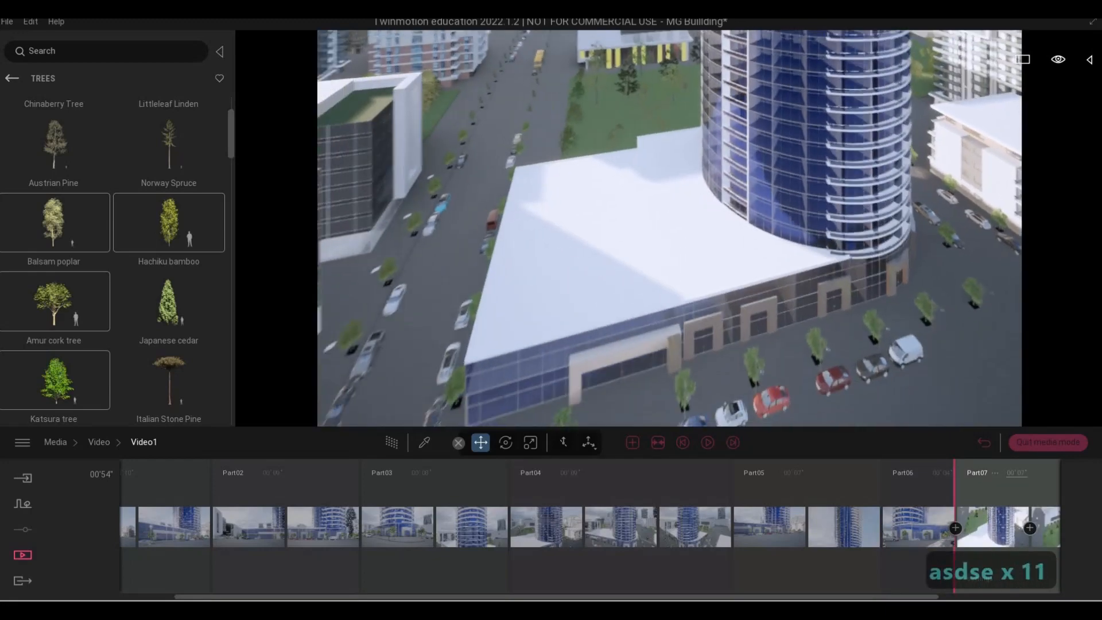
{"action": "key", "text": "e"}
{"action": "key", "text": "e"}
{"action": "key", "text": "e"}
{"action": "key", "text": "e"}
{"action": "key", "text": "e"}
{"action": "key", "text": "e"}
{"action": "key", "text": "e"}
{"action": "key", "text": "e"}
{"action": "key", "text": "e"}
{"action": "key", "text": "e"}
{"action": "key", "text": "e"}
{"action": "key", "text": "e"}
{"action": "key", "text": "e"}
{"action": "key", "text": "e"}
{"action": "key", "text": "e"}
{"action": "key", "text": "e"}
{"action": "key", "text": "e"}
{"action": "key", "text": "e"}
{"action": "key", "text": "e"}
{"action": "key", "text": "e"}
{"action": "key", "text": "w"}
{"action": "key", "text": "w"}
{"action": "key", "text": "w"}
{"action": "key", "text": "w"}
{"action": "key", "text": "w"}
{"action": "key", "text": "w"}
{"action": "key", "text": "d"}
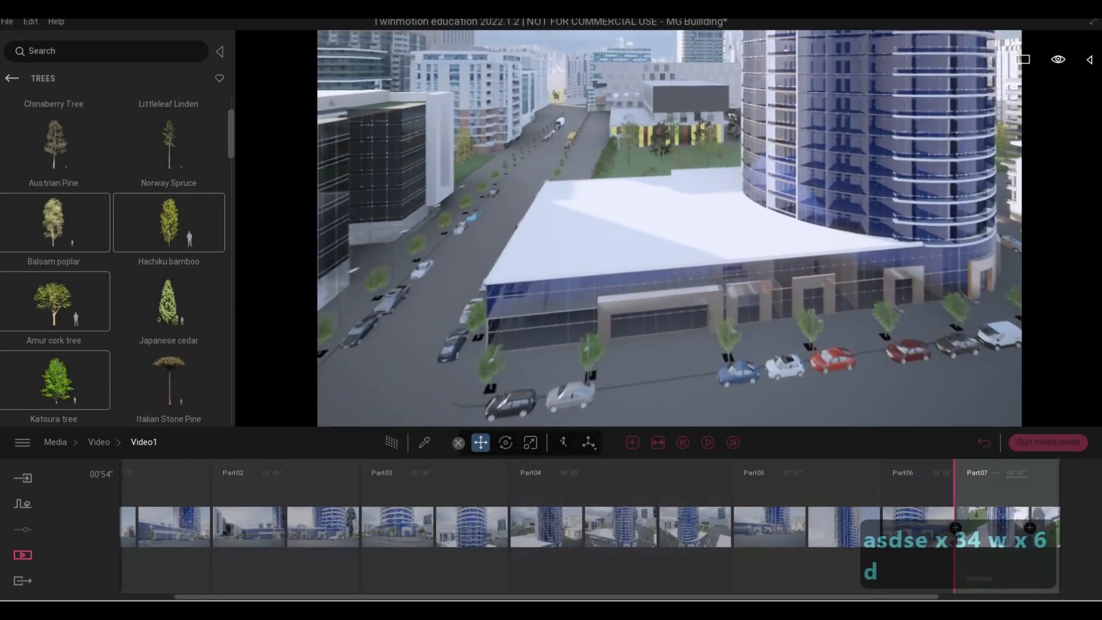
{"action": "key", "text": "w"}
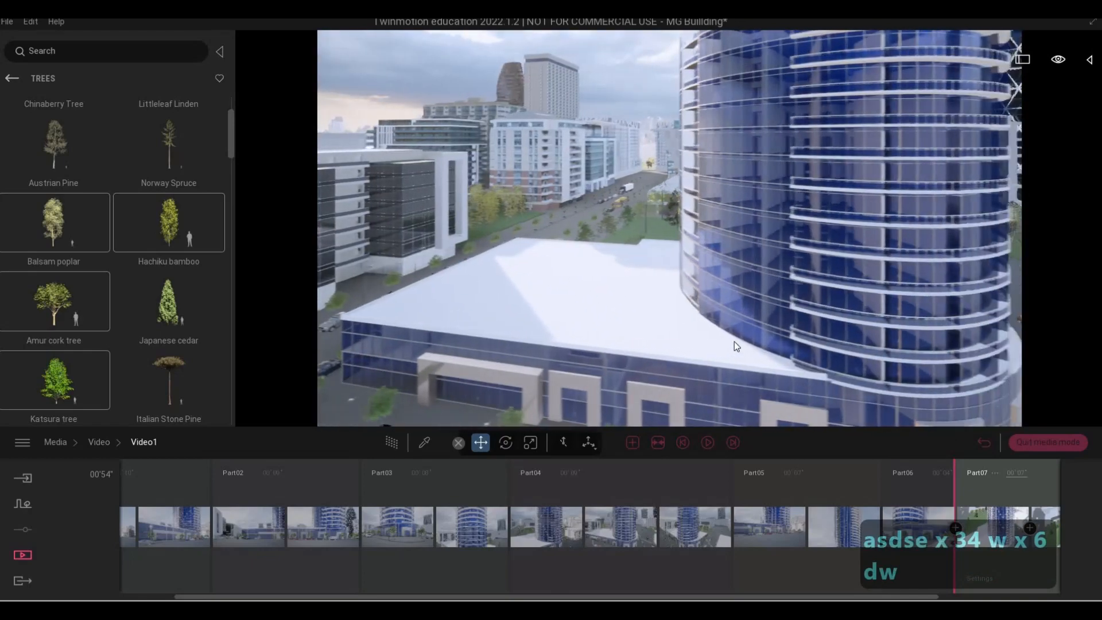
Step: Examine the tower's rounded front from the lower balconies down to the podium corner at street level
{"action": "middle_click_drag", "start_coordinate": [735, 345], "coordinate": [551, 340]}
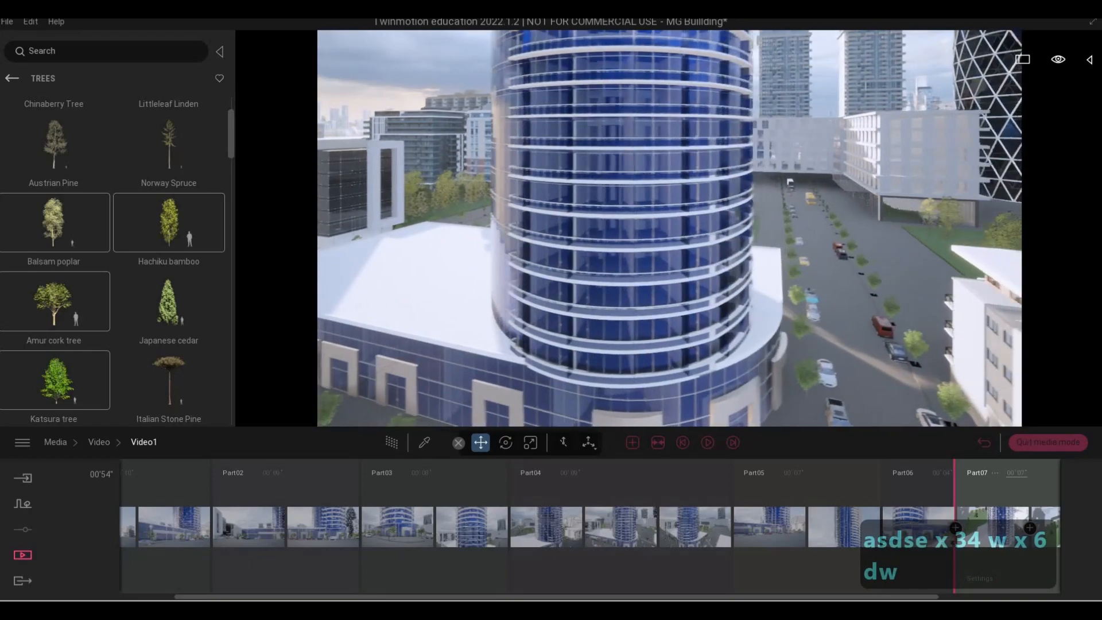
{"action": "key", "text": "s"}
{"action": "key", "text": "e"}
{"action": "key", "text": "w"}
{"action": "key", "text": "w"}
{"action": "key", "text": "w"}
{"action": "key", "text": "w"}
{"action": "key", "text": "w"}
{"action": "key", "text": "d"}
{"action": "key", "text": "w"}
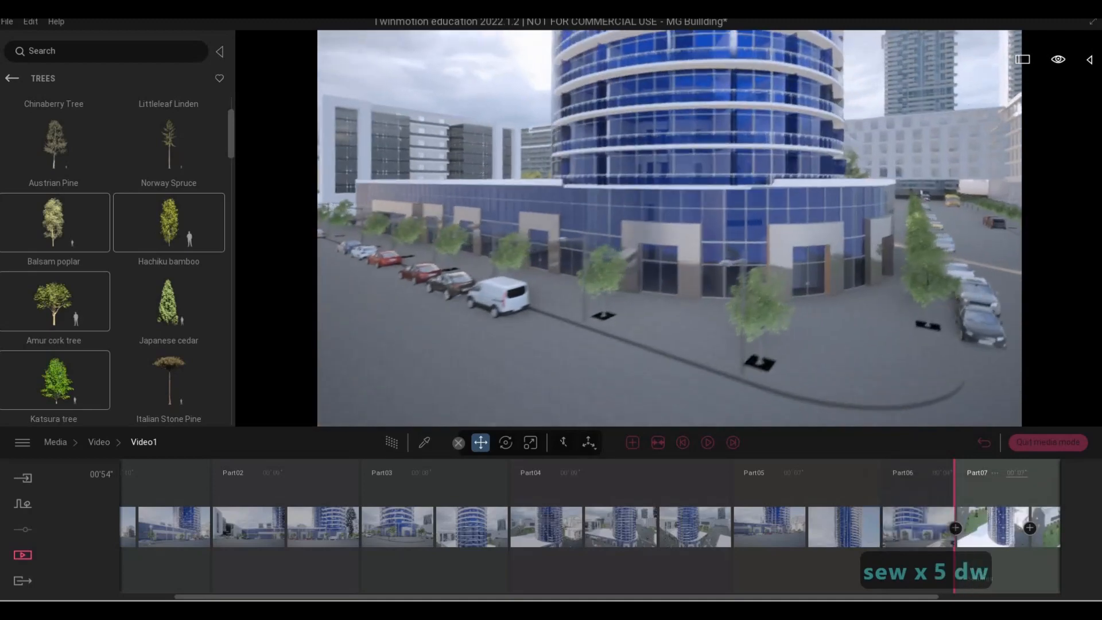
{"action": "key", "text": "e"}
{"action": "key", "text": "a"}
{"action": "key", "text": "a"}
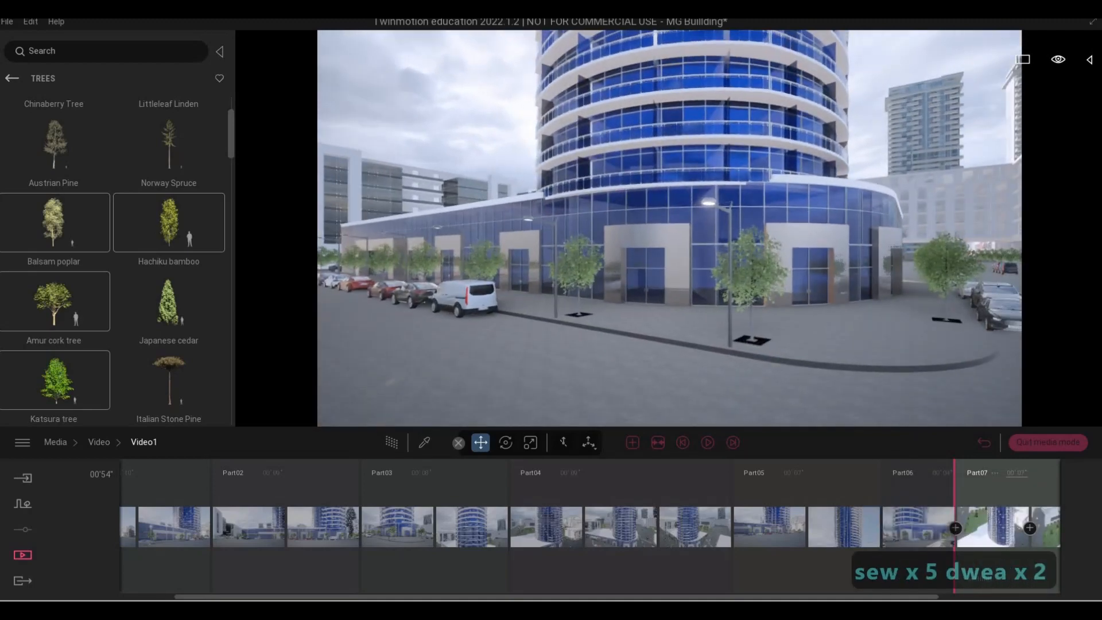
Step: Add a new video part that starts from a close street-level view of the podium corner entrances between the trees
{"action": "key", "text": "w"}
{"action": "key", "text": "w"}
{"action": "key", "text": "d"}
{"action": "key", "text": "e"}
{"action": "key", "text": "d"}
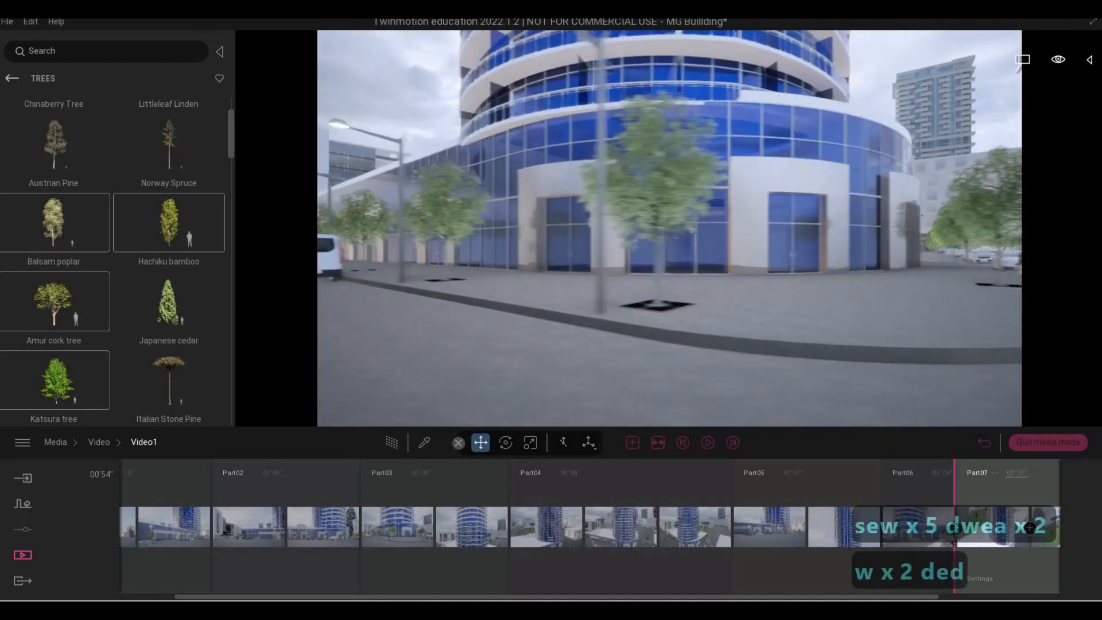
{"action": "key", "text": "s"}
{"action": "key", "text": "d"}
{"action": "key", "text": "s"}
{"action": "key", "text": "s"}
{"action": "key", "text": "s"}
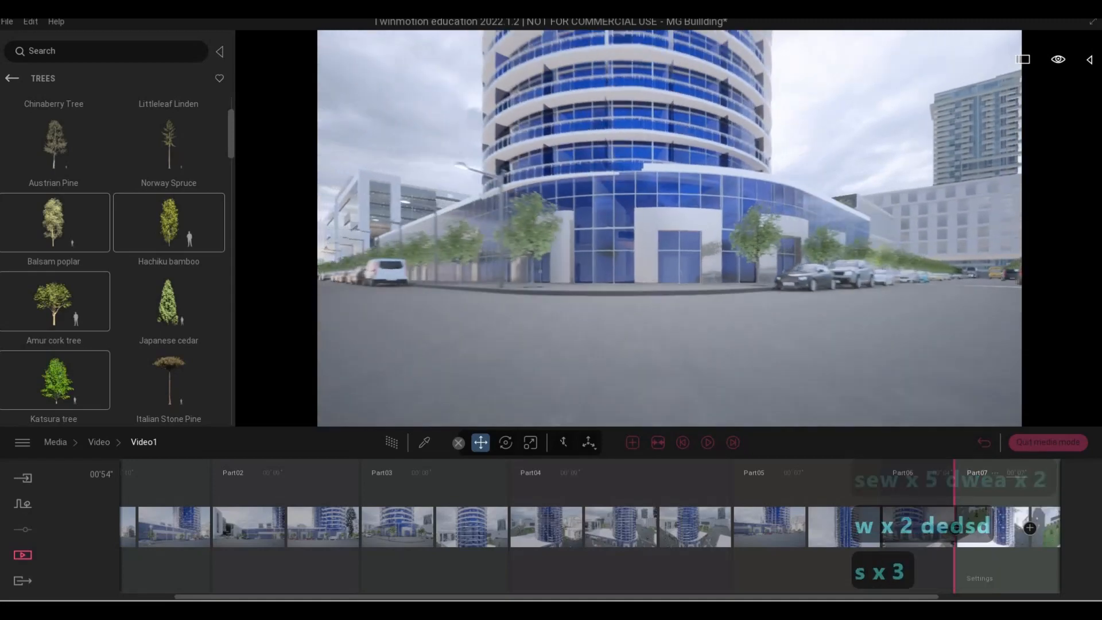
{"action": "key", "text": "s"}
{"action": "key", "text": "s"}
{"action": "key", "text": "s"}
{"action": "key", "text": "s"}
{"action": "key", "text": "s"}
{"action": "key", "text": "s"}
{"action": "key", "text": "s"}
{"action": "key", "text": "s"}
{"action": "key", "text": "s"}
{"action": "key", "text": "s"}
{"action": "key", "text": "s"}
{"action": "key", "text": "q"}
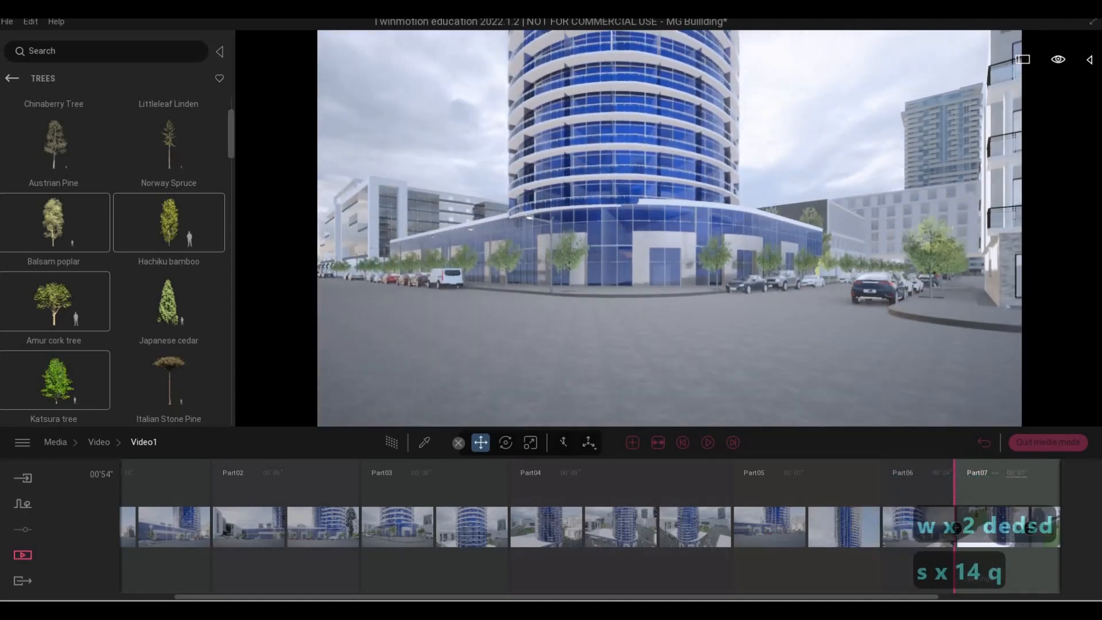
{"action": "key", "text": "w"}
{"action": "key", "text": "w"}
{"action": "key", "text": "w"}
{"action": "key", "text": "w"}
{"action": "key", "text": "w"}
{"action": "key", "text": "w"}
{"action": "key", "text": "w"}
{"action": "key", "text": "w"}
{"action": "key", "text": "w"}
{"action": "key", "text": "w"}
{"action": "key", "text": "w"}
{"action": "key", "text": "w"}
{"action": "key", "text": "w"}
{"action": "key", "text": "w"}
{"action": "key", "text": "w"}
{"action": "key", "text": "w"}
{"action": "key", "text": "w"}
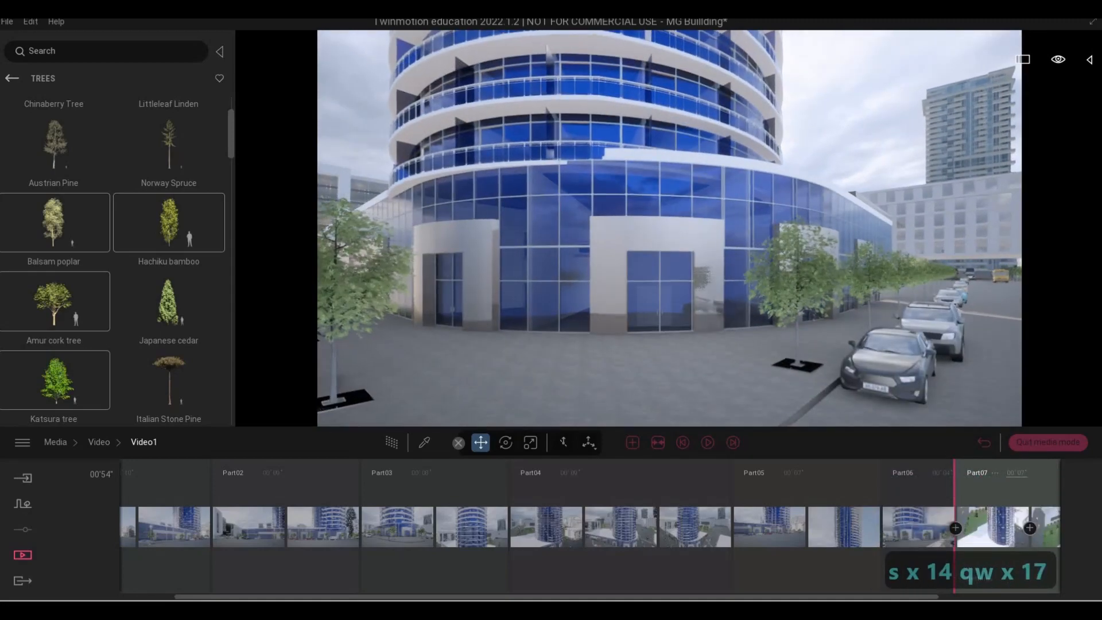
{"action": "key", "text": "a"}
{"action": "key", "text": "w"}
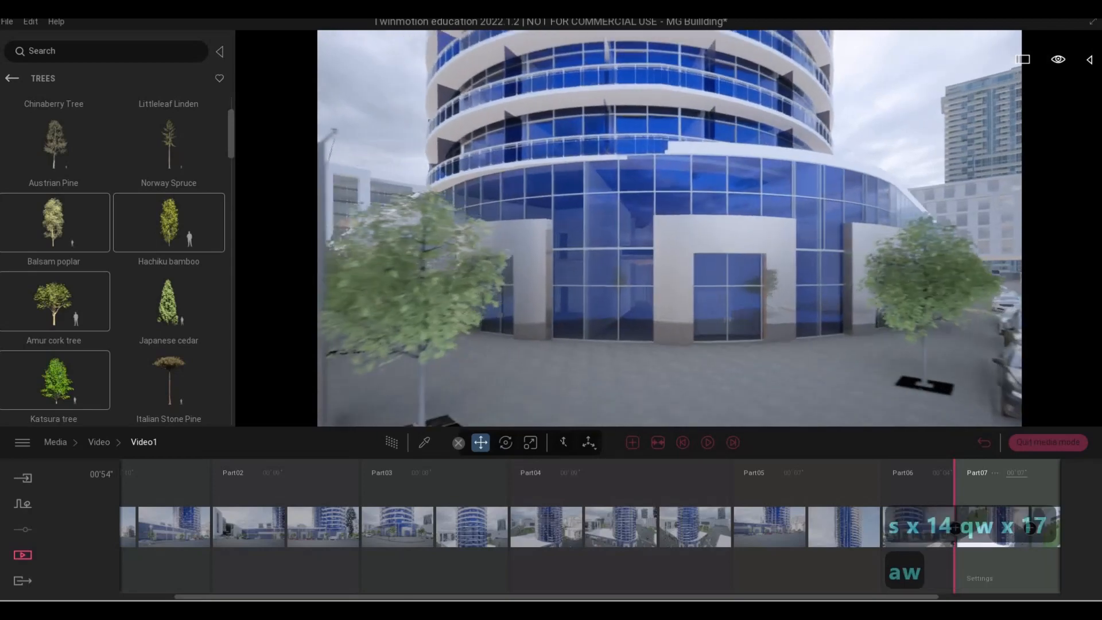
{"action": "left_click", "coordinate": [637, 440]}
Step: Pull the camera back across the street to frame the whole podium corner and lower tower, and add it as the new part's closing keyframe
{"action": "key", "text": "s"}
{"action": "key", "text": "s"}
{"action": "key", "text": "s"}
{"action": "key", "text": "s"}
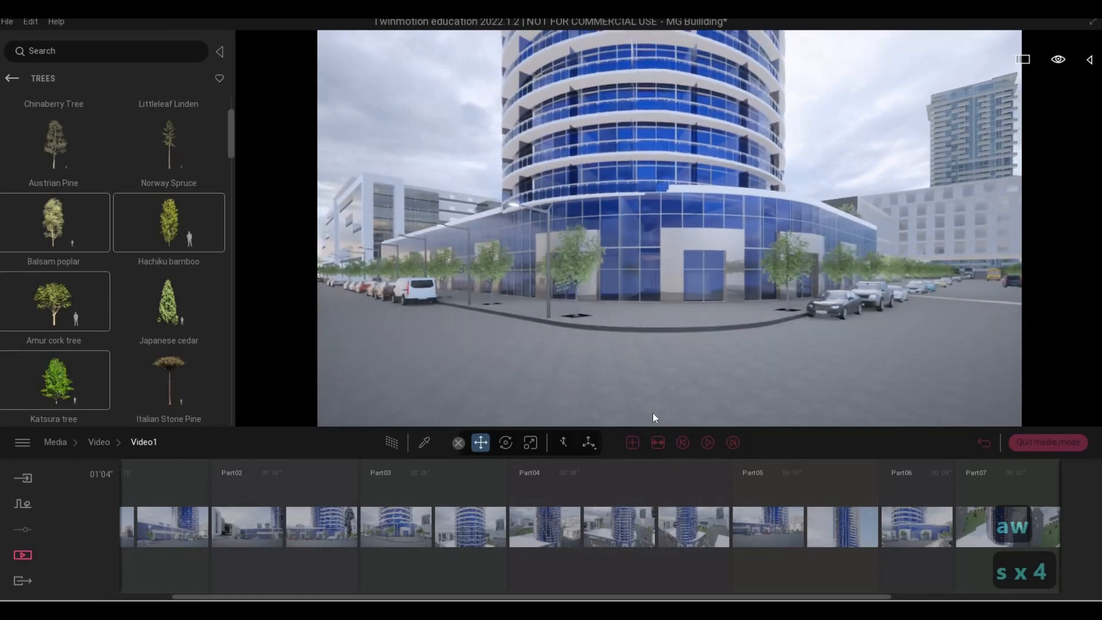
{"action": "key", "text": "s"}
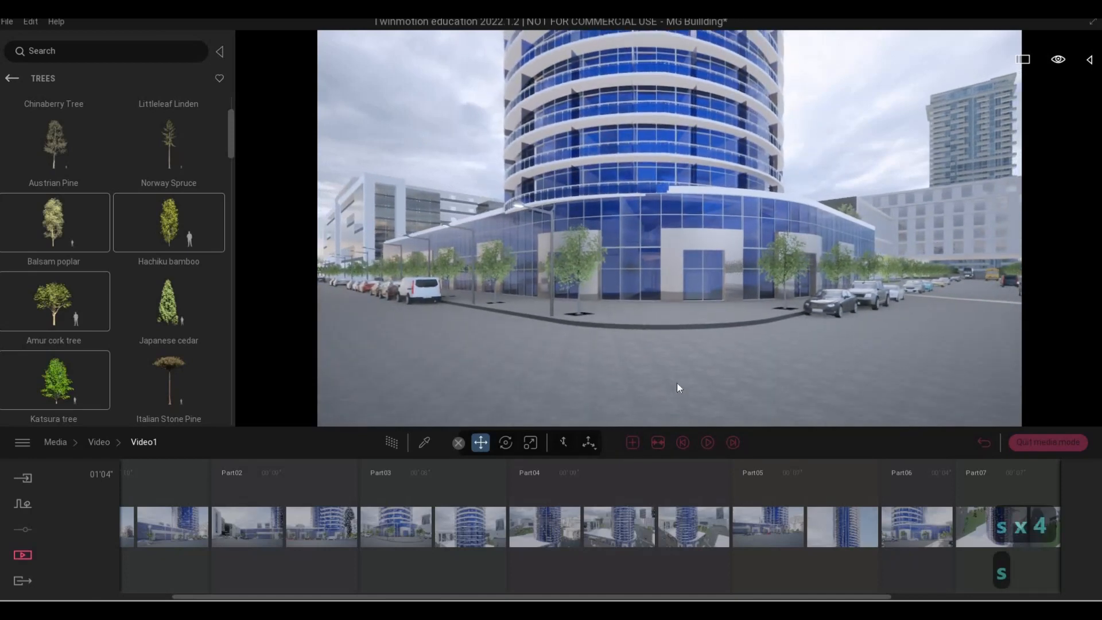
{"action": "key", "text": "s"}
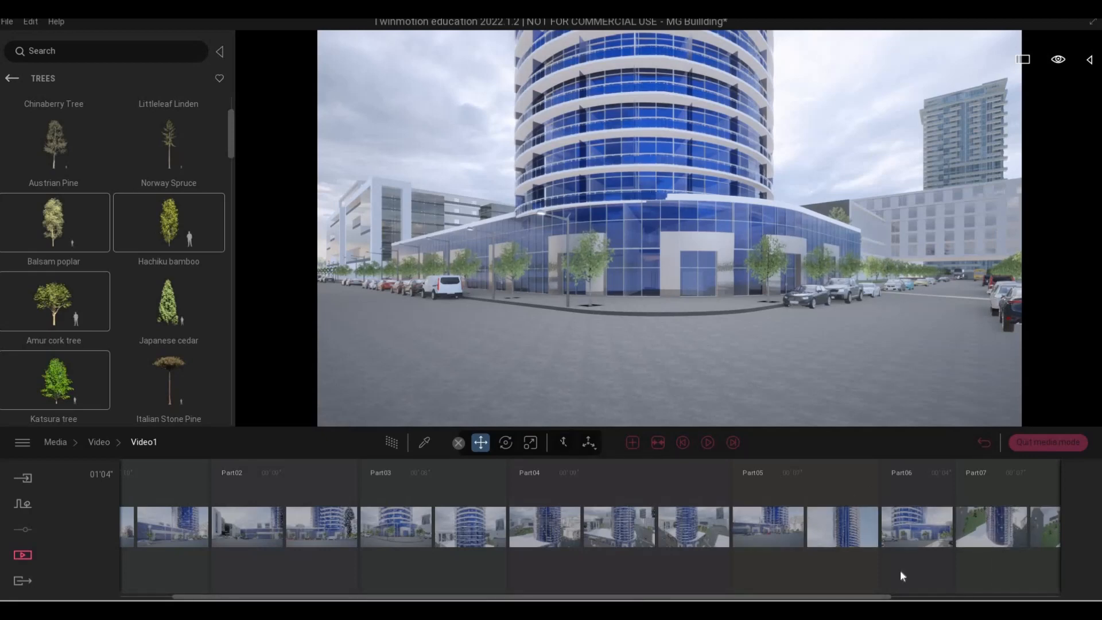
{"action": "scroll", "coordinate": [900, 571], "scroll_direction": "down", "scroll_amount": 3}
{"action": "left_click", "coordinate": [951, 528]}
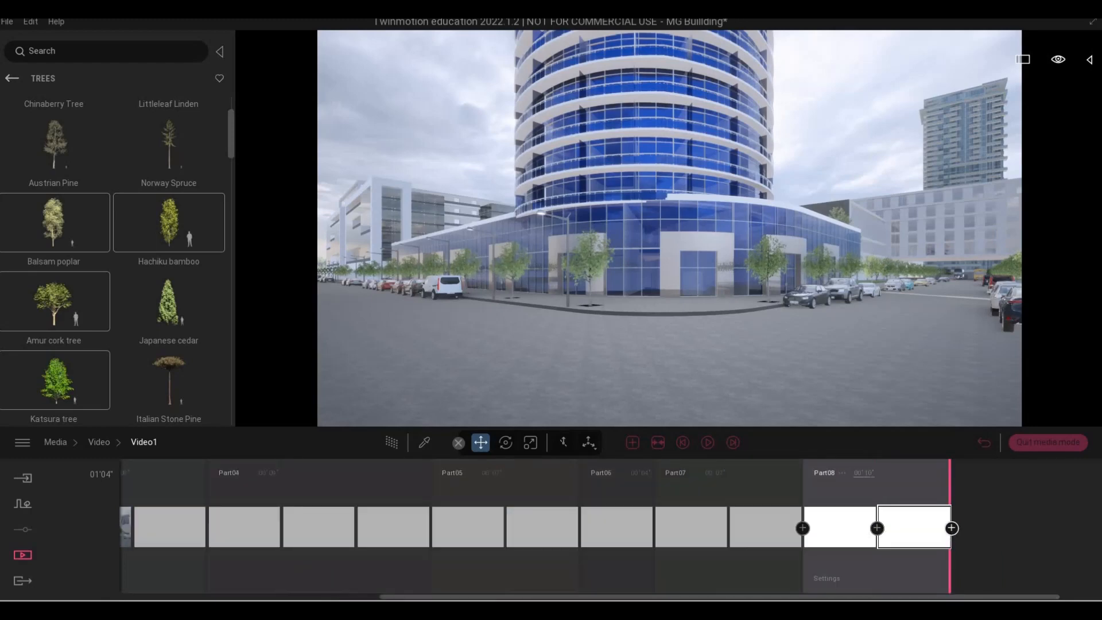
Step: Try lengths of 6 and 53 seconds for Part08
{"action": "left_click", "coordinate": [887, 478]}
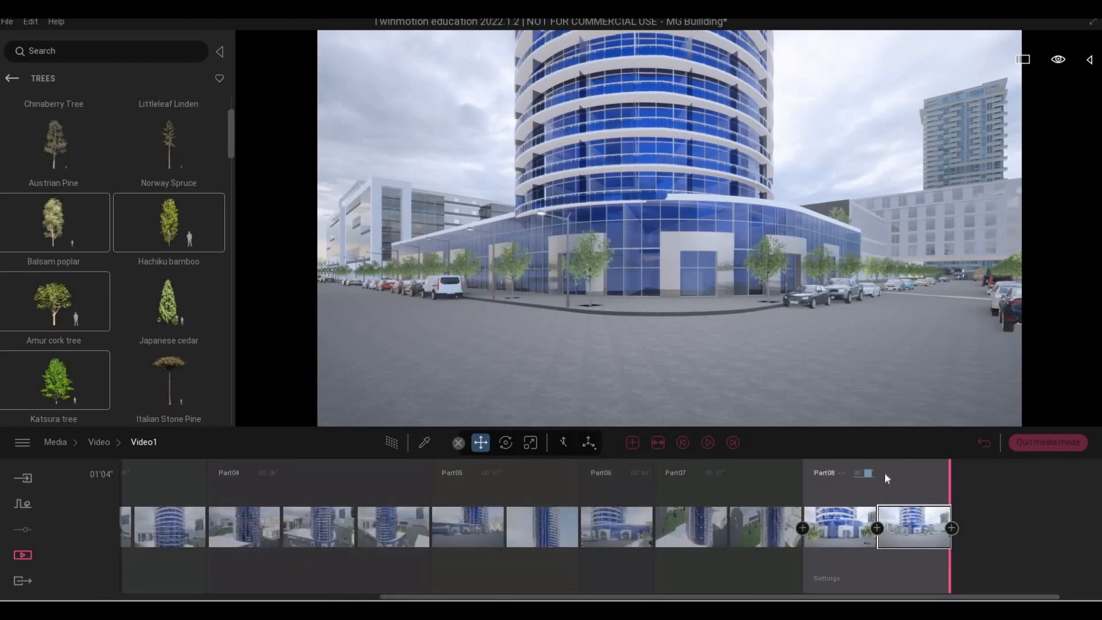
{"action": "type", "text": "6"}
{"action": "key", "text": "Return"}
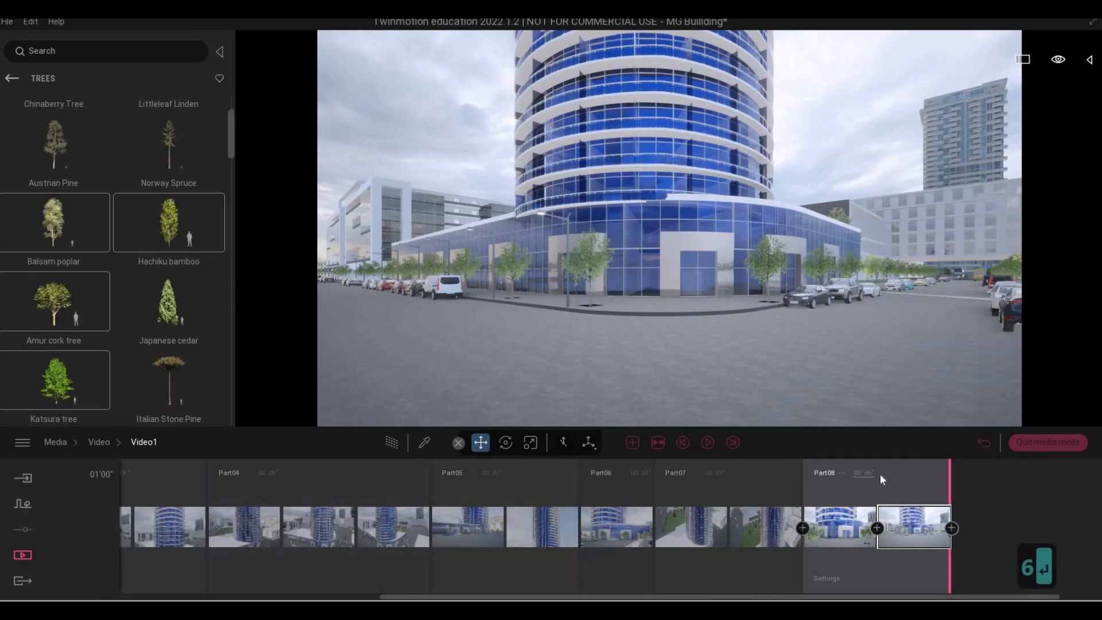
{"action": "left_click", "coordinate": [915, 467]}
{"action": "type", "text": "53"}
{"action": "key", "text": "Return"}
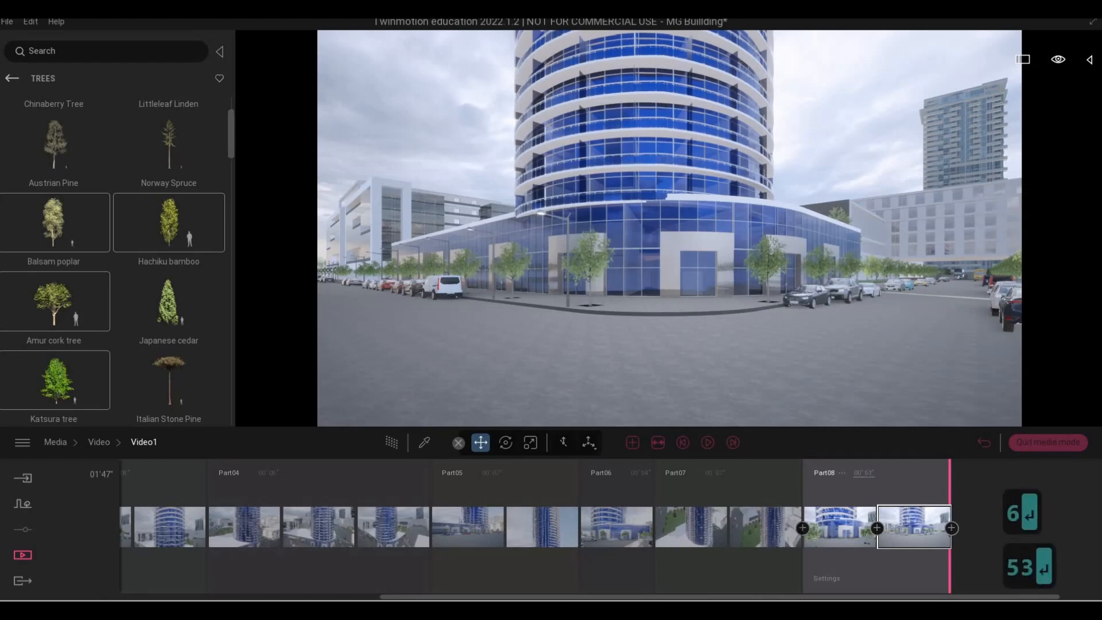
Step: Set Part08's length to 4 seconds and play the video to preview it
{"action": "left_click", "coordinate": [908, 476]}
{"action": "type", "text": "5"}
{"action": "key", "text": "Return"}
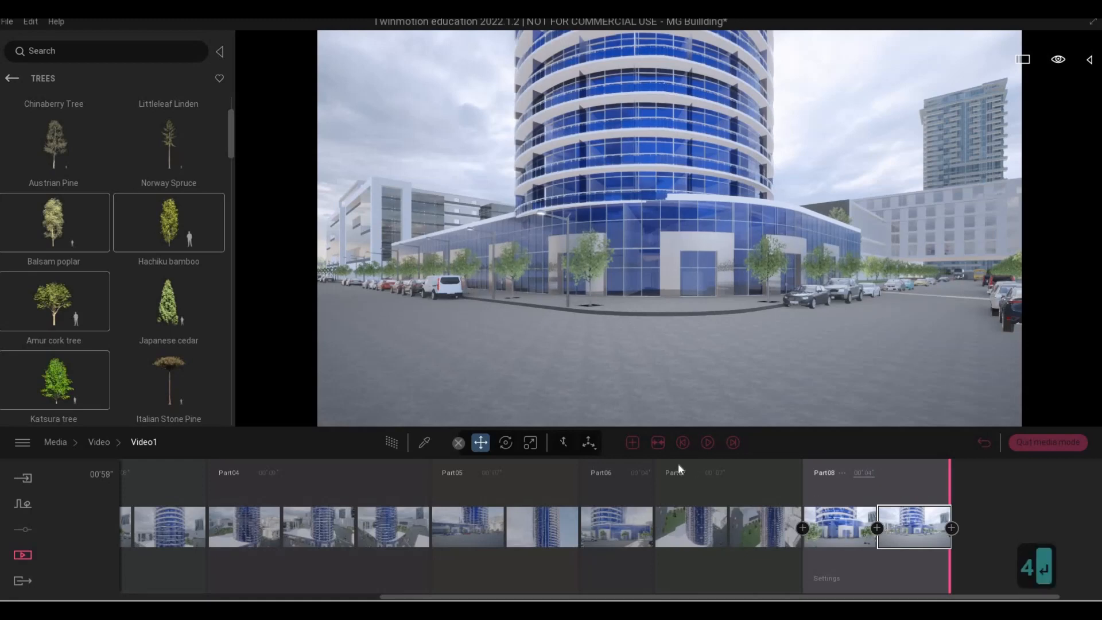
{"action": "left_click", "coordinate": [706, 442]}
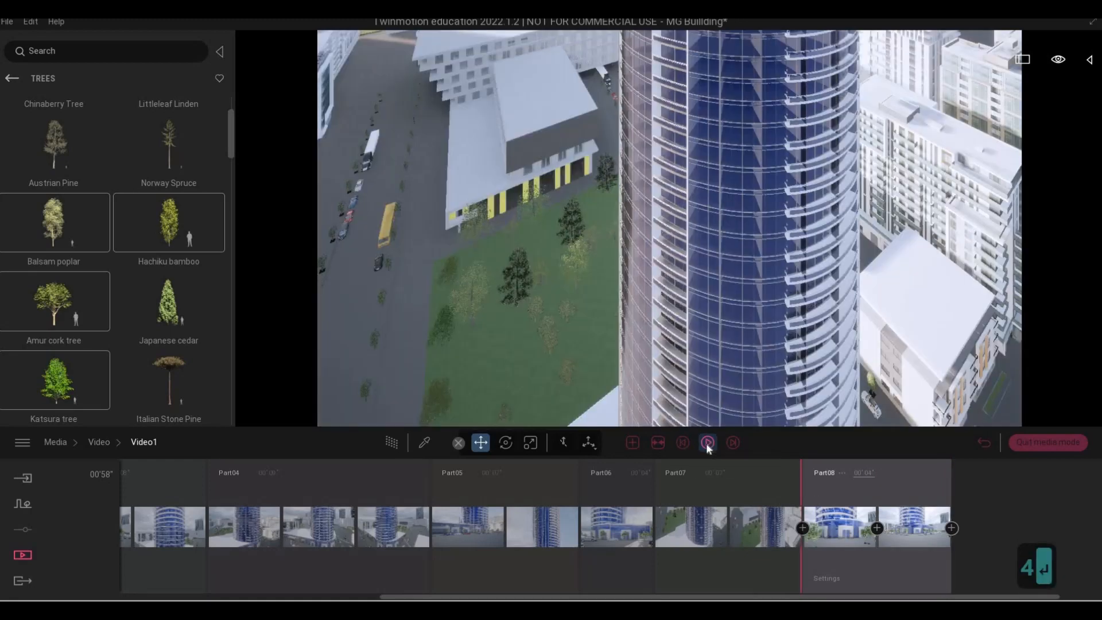
{"action": "left_click", "coordinate": [701, 445]}
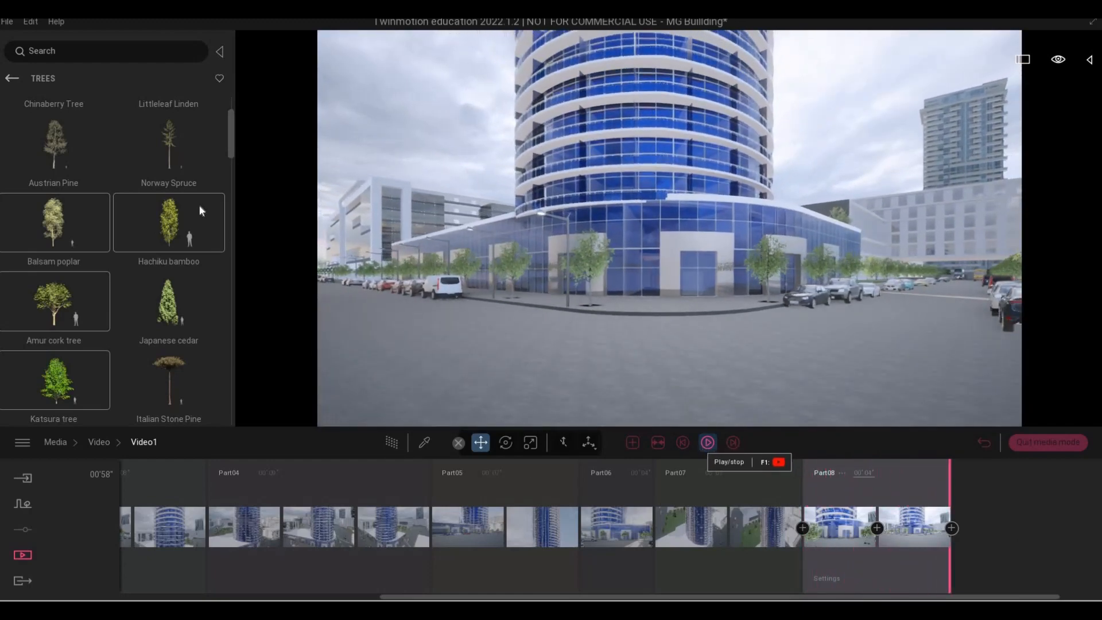
Step: Return to the list of videos and duplicate Video1
{"action": "left_click", "coordinate": [99, 442]}
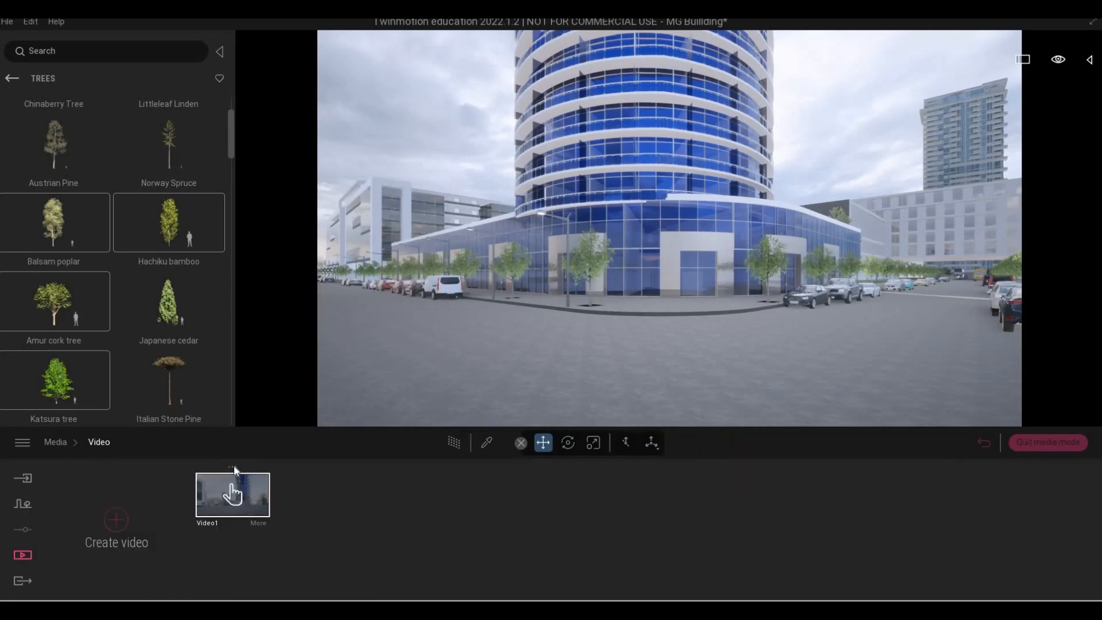
{"action": "left_click", "coordinate": [242, 464]}
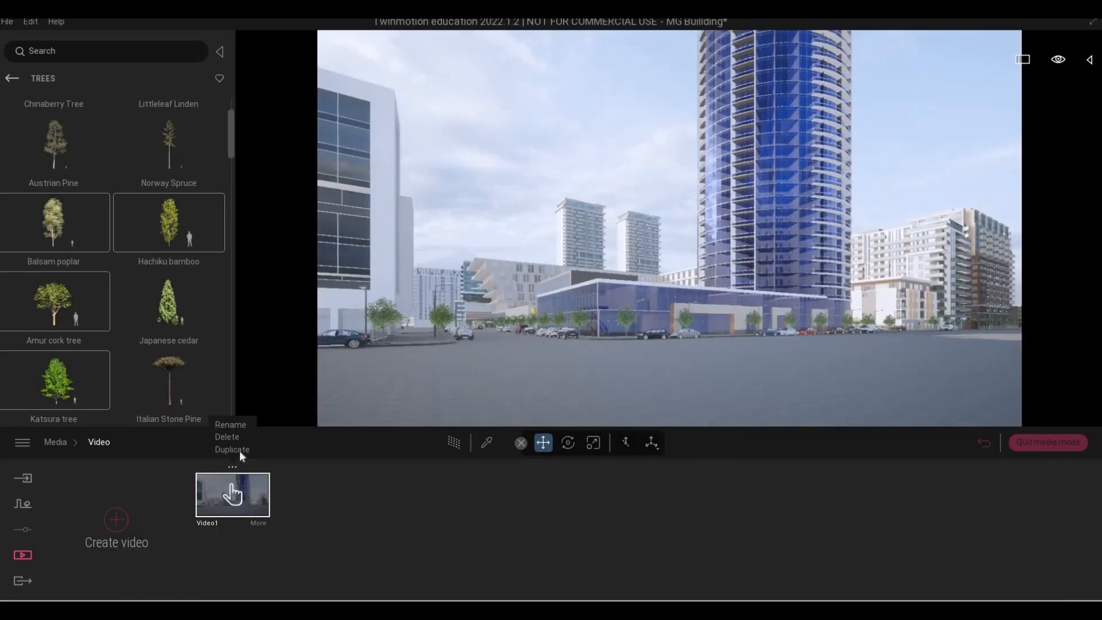
{"action": "left_click", "coordinate": [232, 449]}
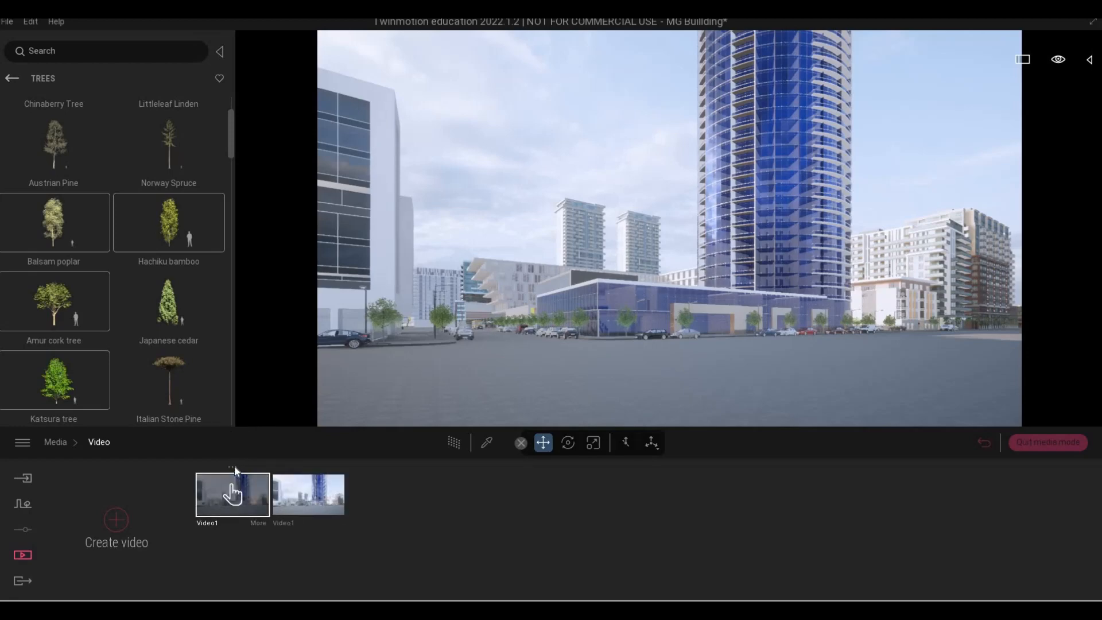
Step: Rename the original video "showreel" and its duplicate "shorts"
{"action": "left_click", "coordinate": [234, 465]}
{"action": "type", "text": "reel"}
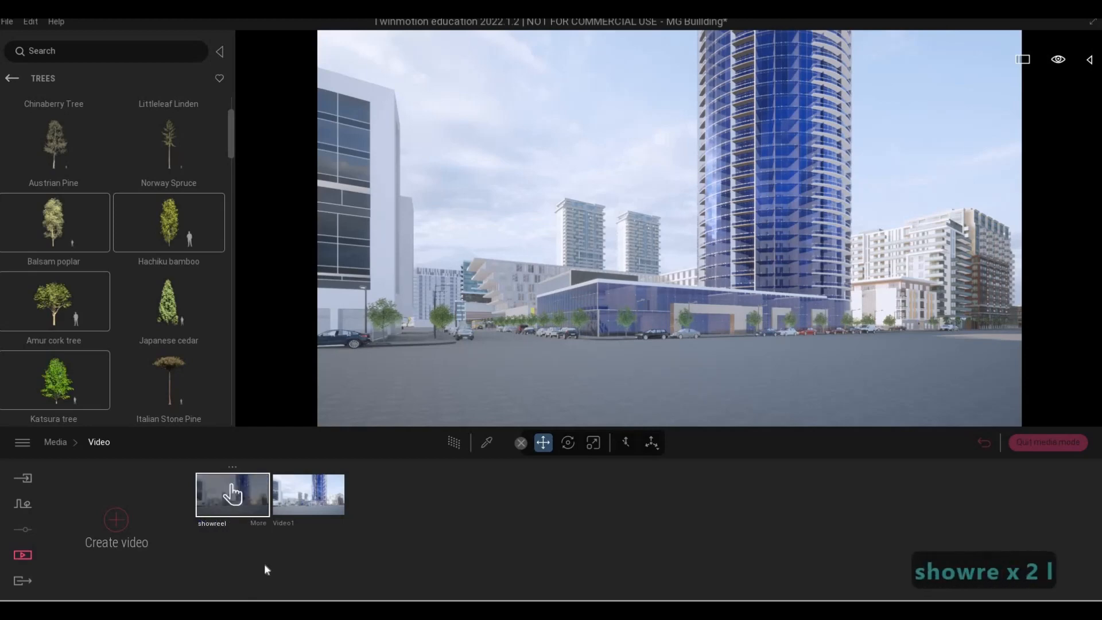
{"action": "left_click", "coordinate": [313, 471]}
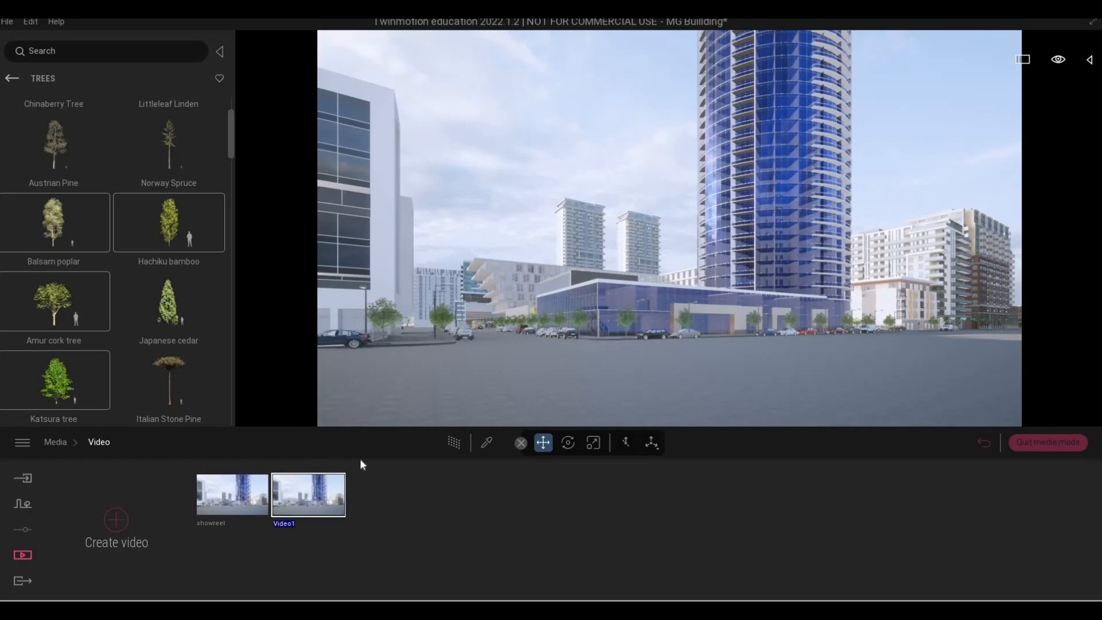
{"action": "type", "text": "shorts"}
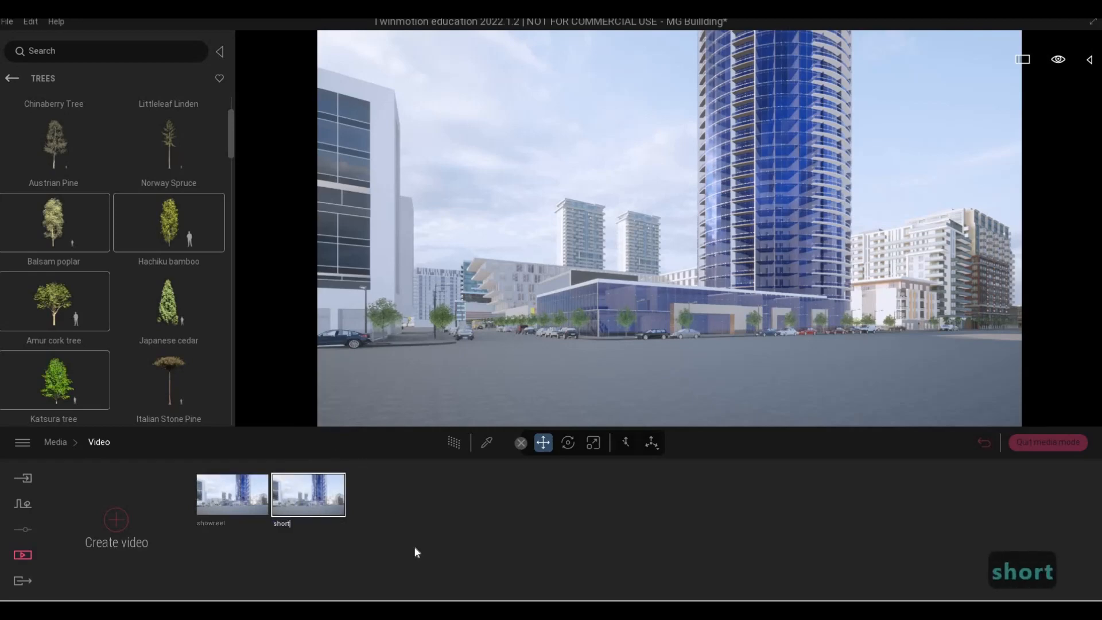
Step: Give the shorts video a custom output size with a width of 700 and a height of 1000
{"action": "left_click", "coordinate": [330, 520]}
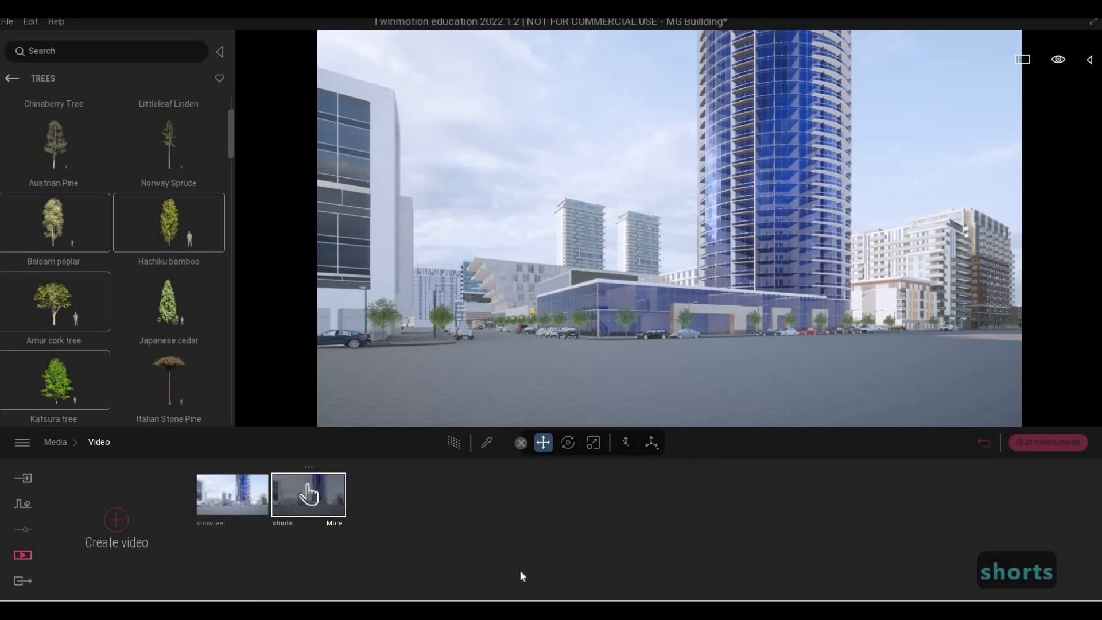
{"action": "left_click", "coordinate": [535, 552]}
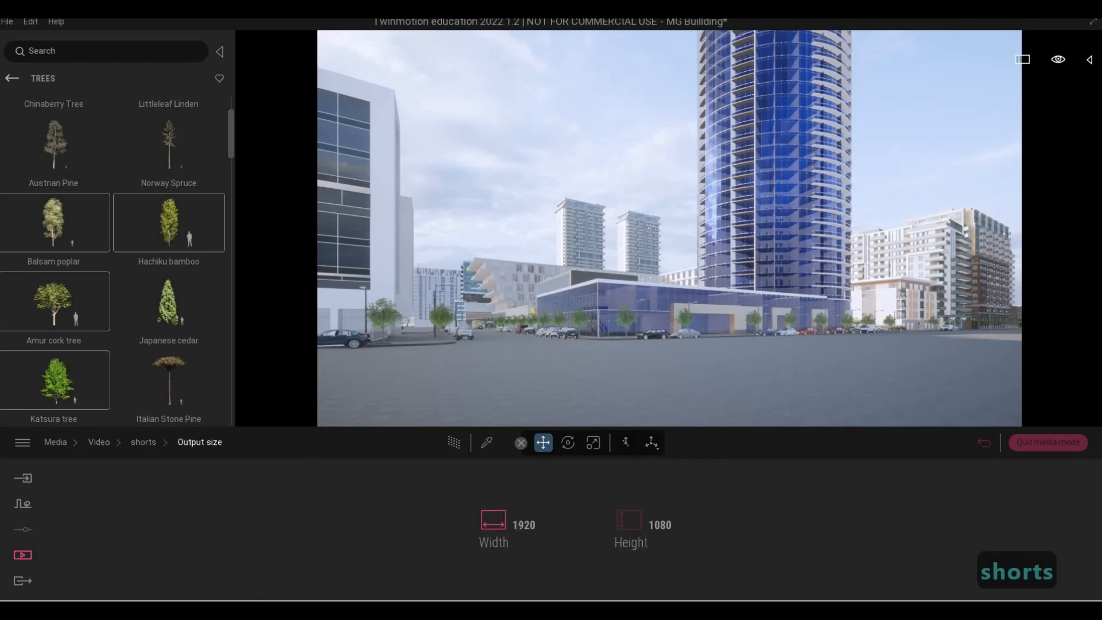
{"action": "key", "text": "BackSpace"}
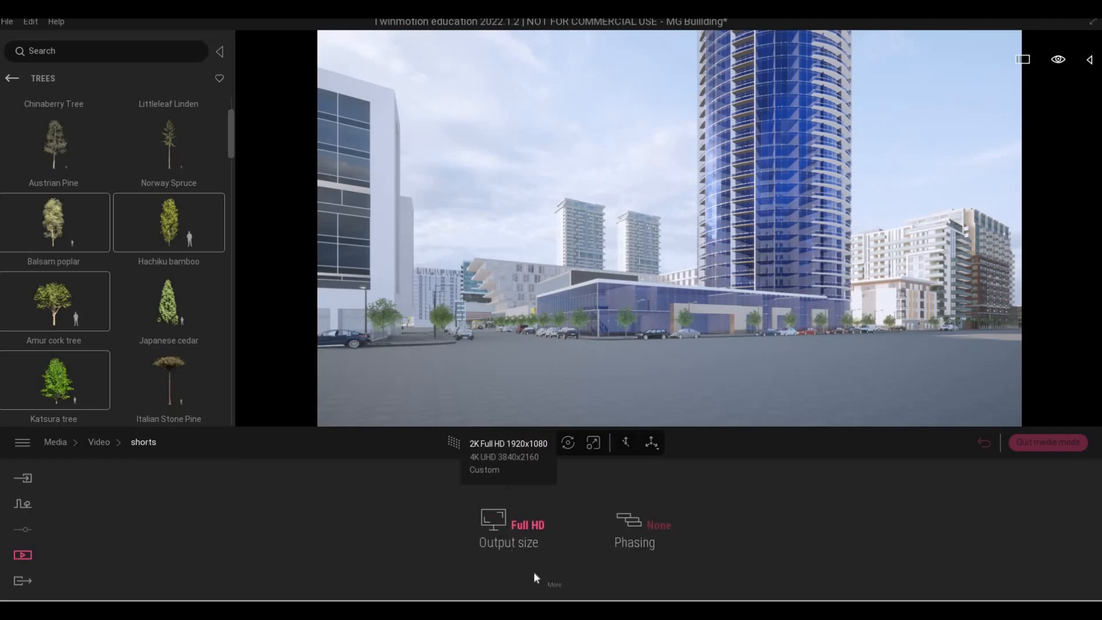
{"action": "left_click", "coordinate": [510, 539]}
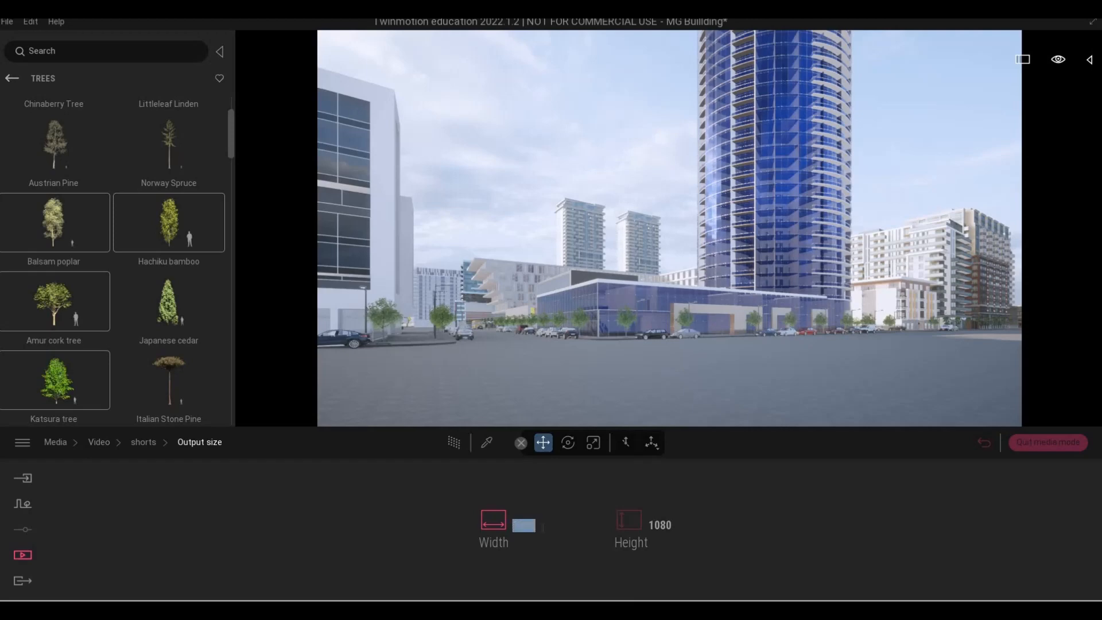
{"action": "key", "text": "Return"}
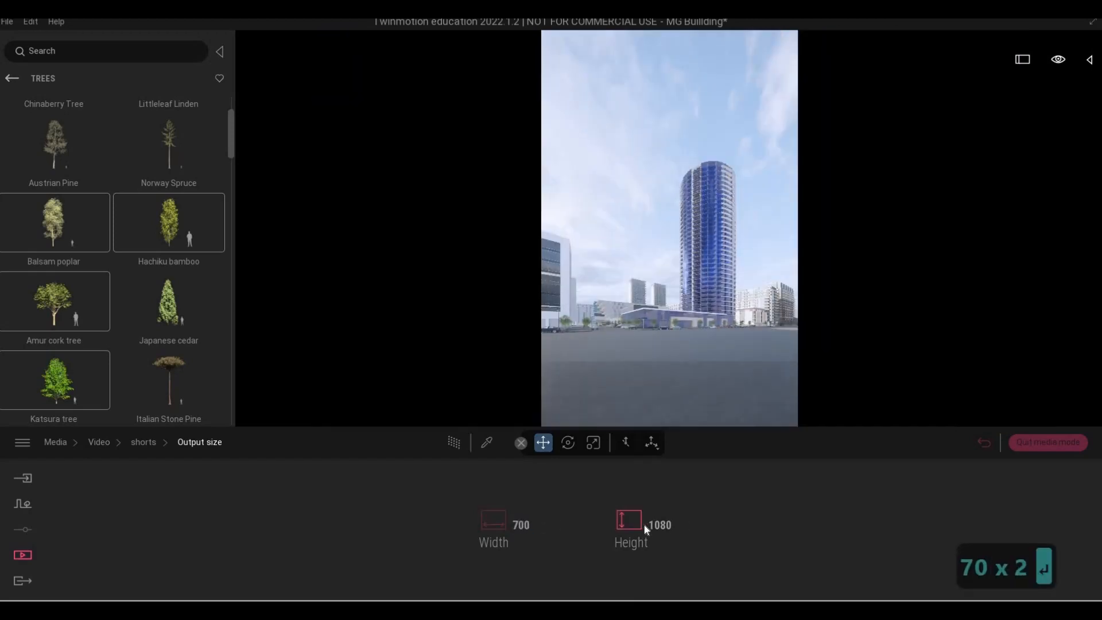
{"action": "left_click_drag", "start_coordinate": [672, 525], "coordinate": [654, 525]}
{"action": "type", "text": "1"}
{"action": "key", "text": "BackSpace"}
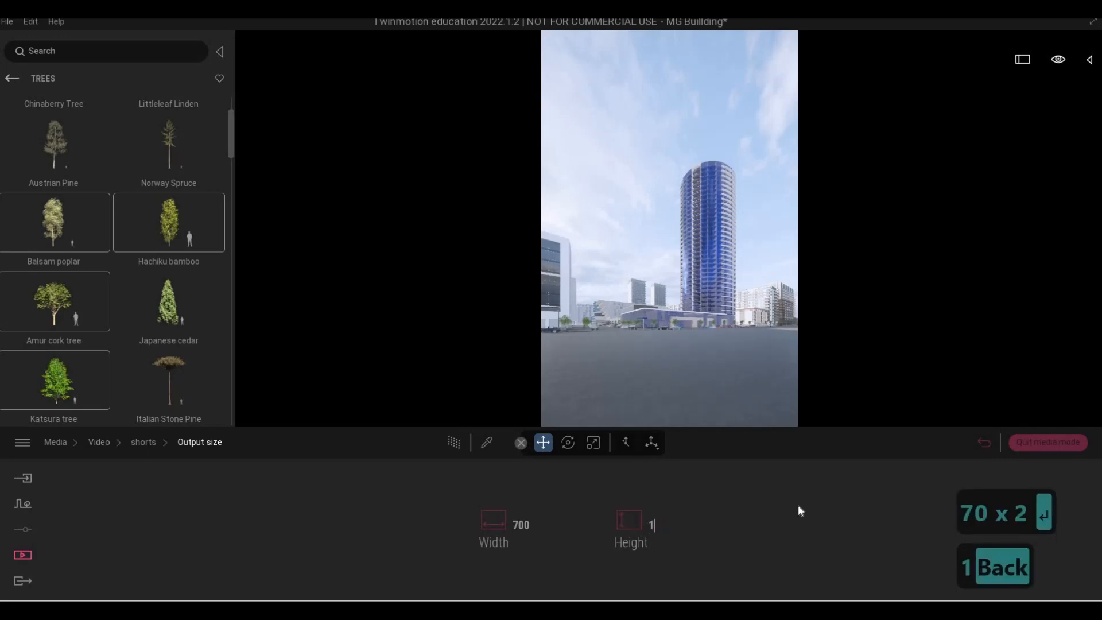
{"action": "type", "text": "000"}
{"action": "key", "text": "Return"}
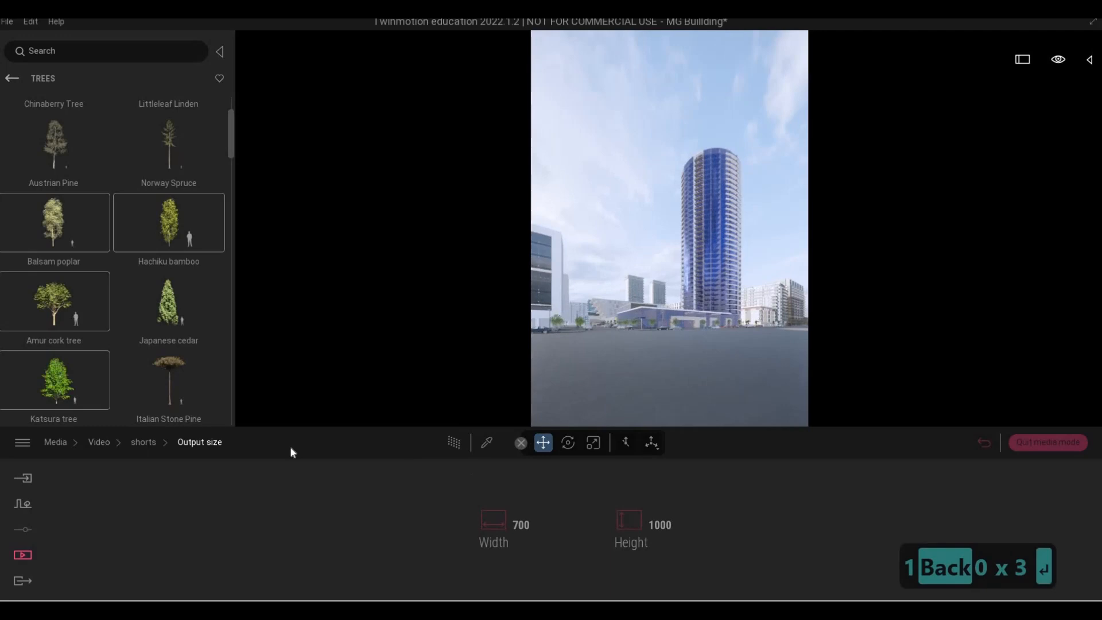
{"action": "left_click", "coordinate": [174, 443]}
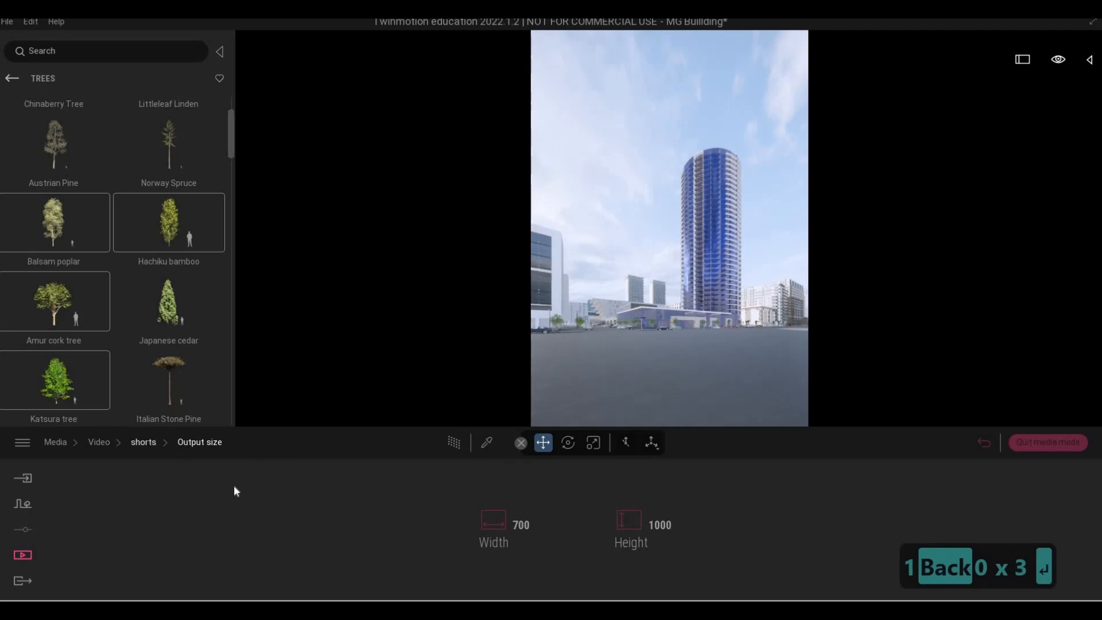
Step: Open the shorts video, move the camera closer to the tower, and update Part01's first keyframe with this view
{"action": "left_click", "coordinate": [99, 441]}
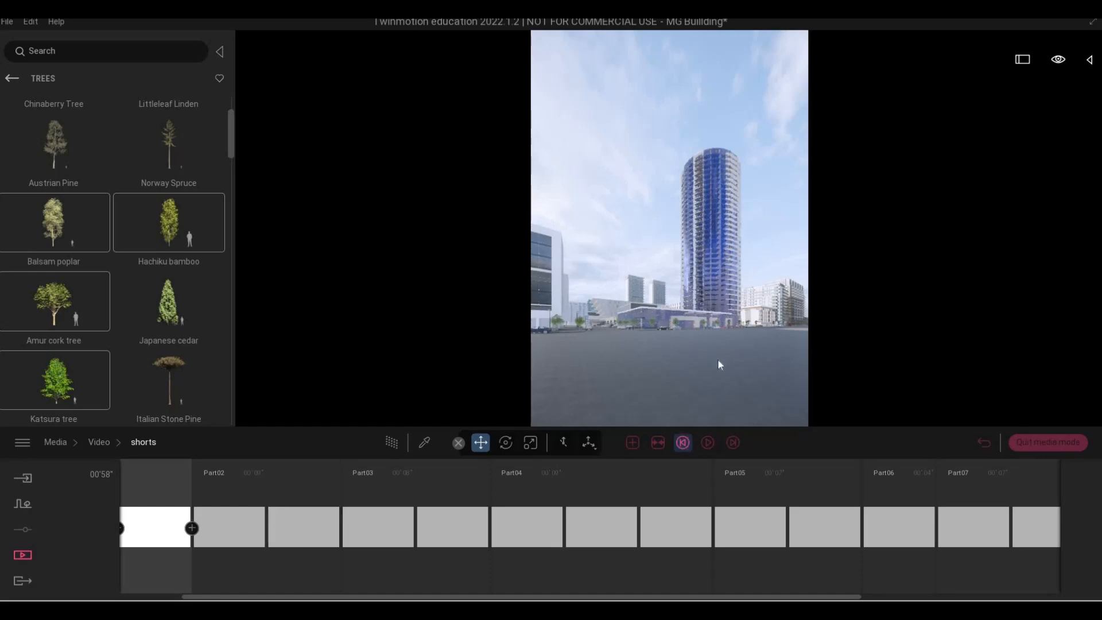
{"action": "key", "text": "w"}
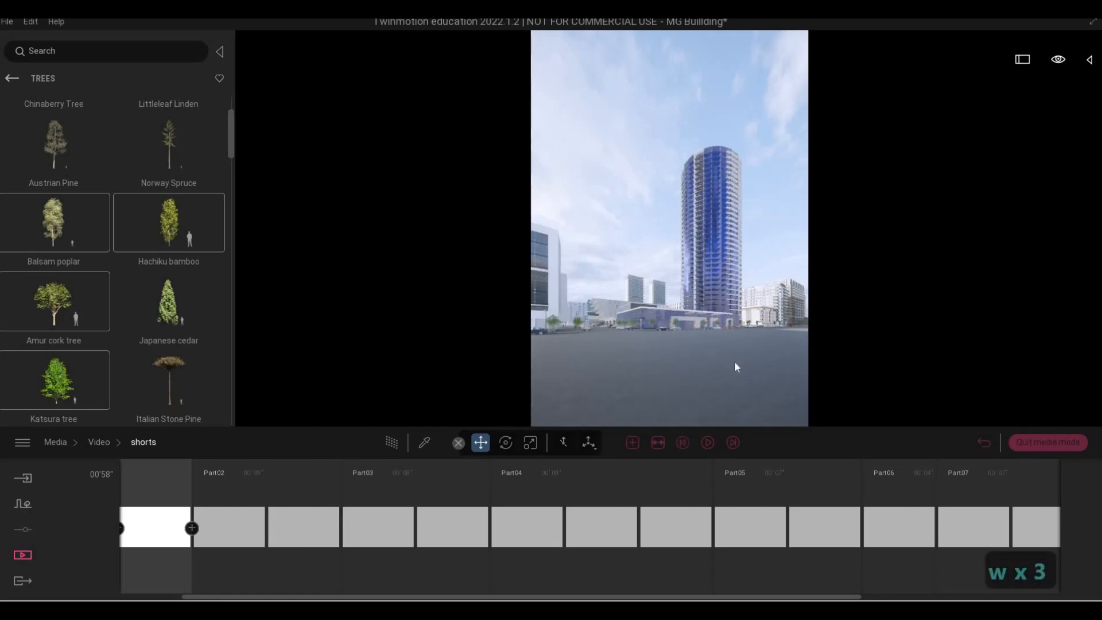
{"action": "key", "text": "w"}
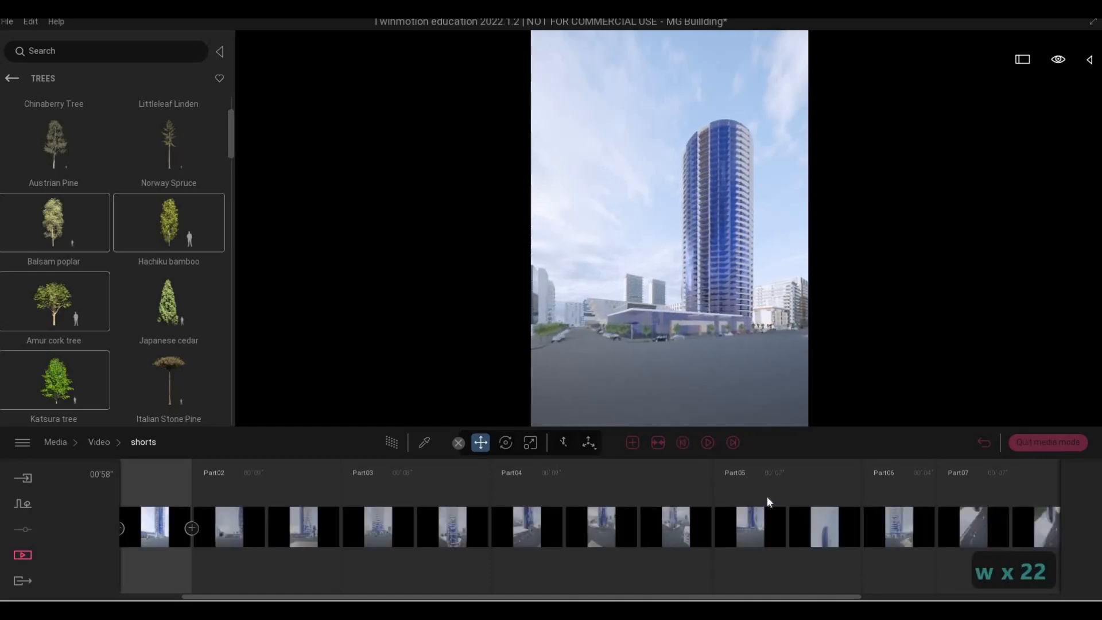
{"action": "key", "text": "w"}
{"action": "key", "text": "s"}
{"action": "key", "text": "e"}
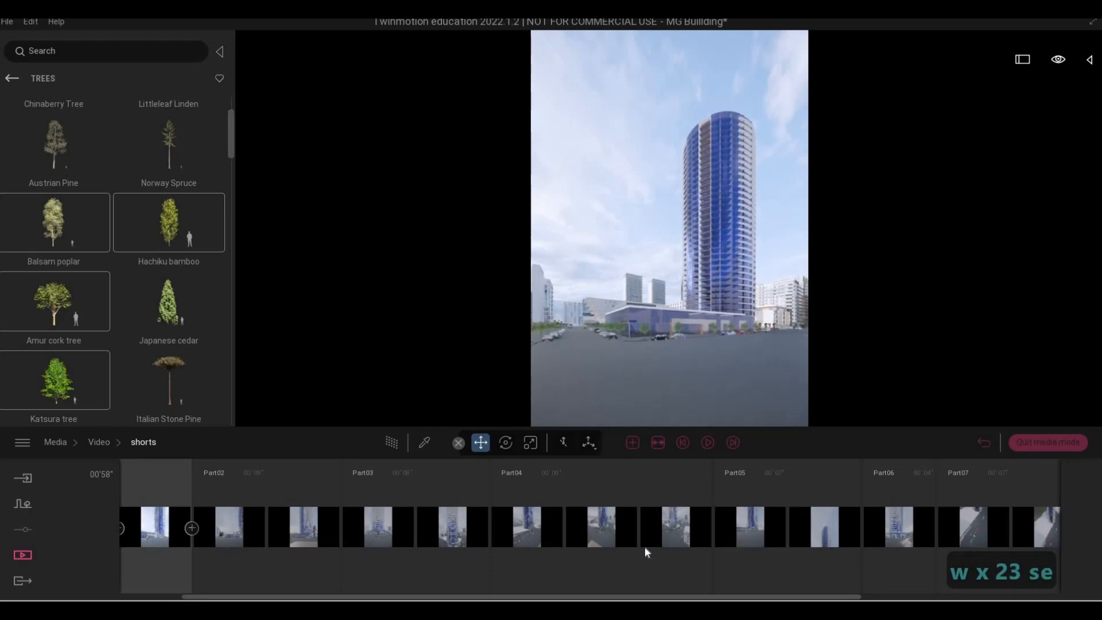
{"action": "left_click_drag", "start_coordinate": [476, 599], "coordinate": [190, 505]}
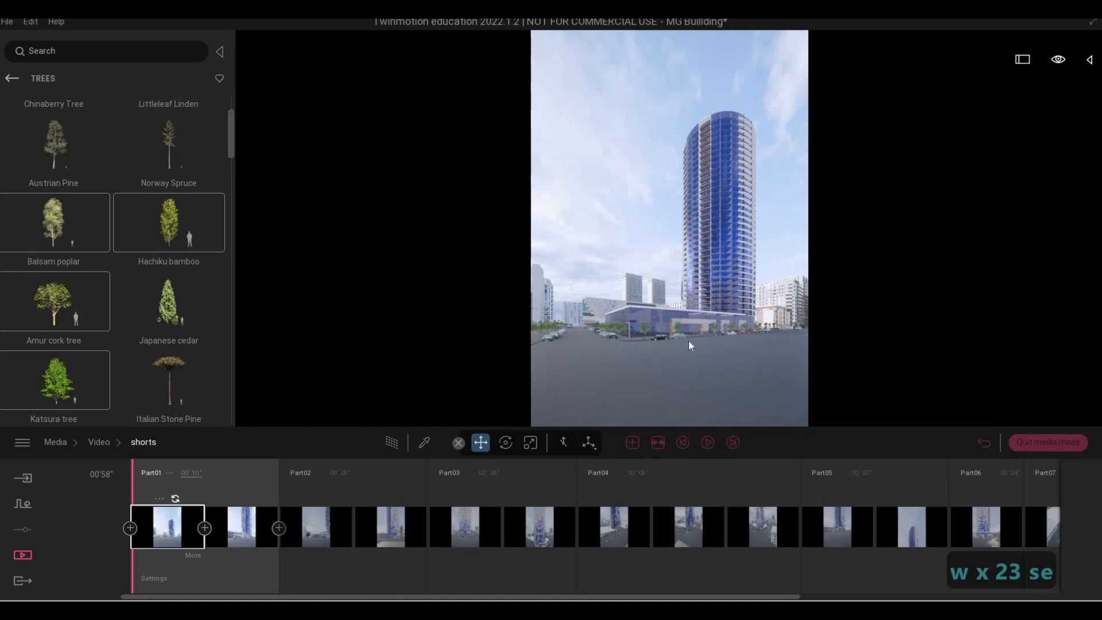
Step: Move the camera forward and sideways to a close view of the tower and its podium, and update Part01's second keyframe with it
{"action": "key", "text": "w"}
{"action": "key", "text": "w"}
{"action": "key", "text": "w"}
{"action": "key", "text": "w"}
{"action": "key", "text": "w"}
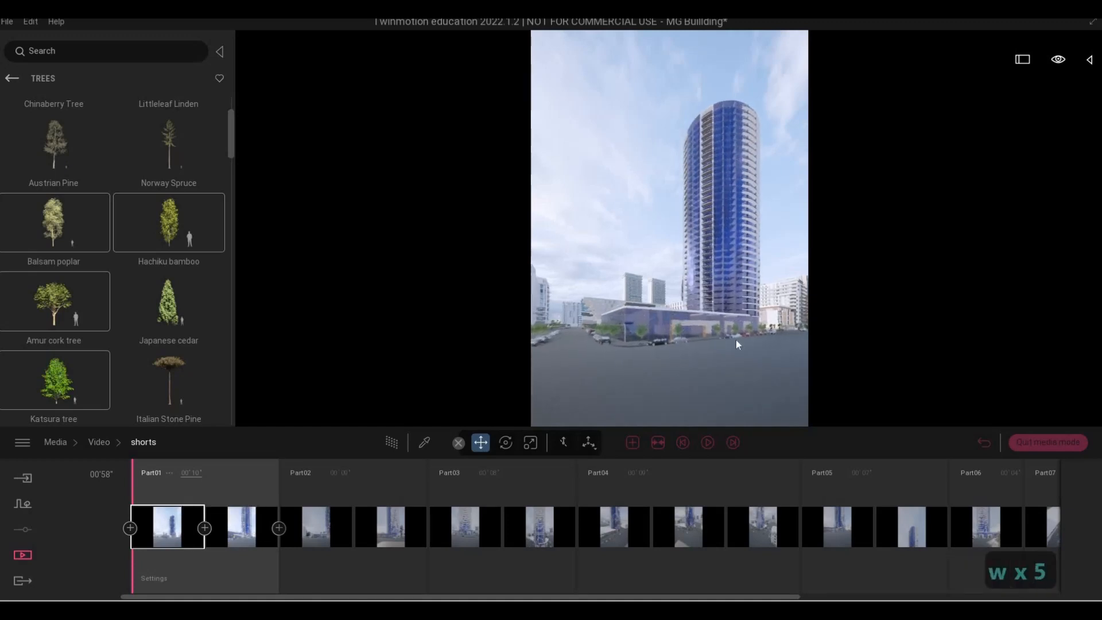
{"action": "key", "text": "w"}
{"action": "key", "text": "w"}
{"action": "key", "text": "w"}
{"action": "key", "text": "w"}
{"action": "key", "text": "w"}
{"action": "key", "text": "w"}
{"action": "key", "text": "w"}
{"action": "key", "text": "w"}
{"action": "key", "text": "w"}
{"action": "key", "text": "d"}
{"action": "key", "text": "d"}
{"action": "key", "text": "d"}
{"action": "key", "text": "d"}
{"action": "key", "text": "d"}
{"action": "key", "text": "d"}
{"action": "key", "text": "d"}
{"action": "key", "text": "d"}
{"action": "key", "text": "d"}
{"action": "key", "text": "d"}
{"action": "key", "text": "d"}
{"action": "key", "text": "d"}
{"action": "key", "text": "d"}
{"action": "key", "text": "d"}
{"action": "key", "text": "d"}
{"action": "key", "text": "d"}
{"action": "key", "text": "d"}
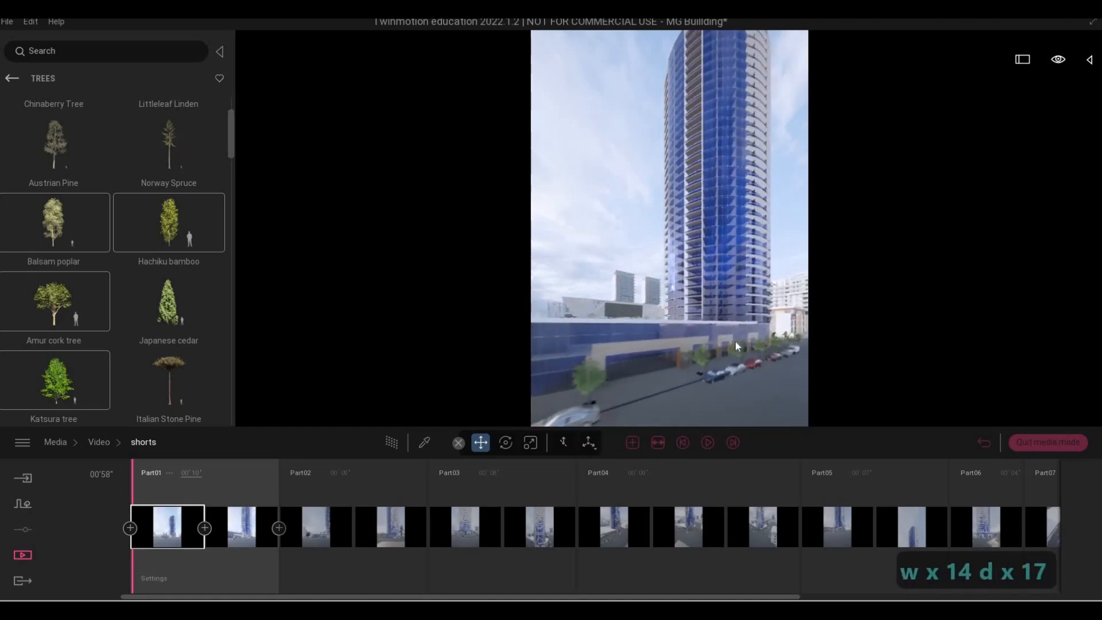
{"action": "key", "text": "d"}
{"action": "key", "text": "d"}
{"action": "key", "text": "d"}
{"action": "key", "text": "d"}
{"action": "key", "text": "d"}
{"action": "key", "text": "d"}
{"action": "key", "text": "d"}
{"action": "key", "text": "d"}
{"action": "key", "text": "d"}
{"action": "key", "text": "d"}
{"action": "key", "text": "d"}
{"action": "key", "text": "d"}
{"action": "key", "text": "w"}
{"action": "key", "text": "e"}
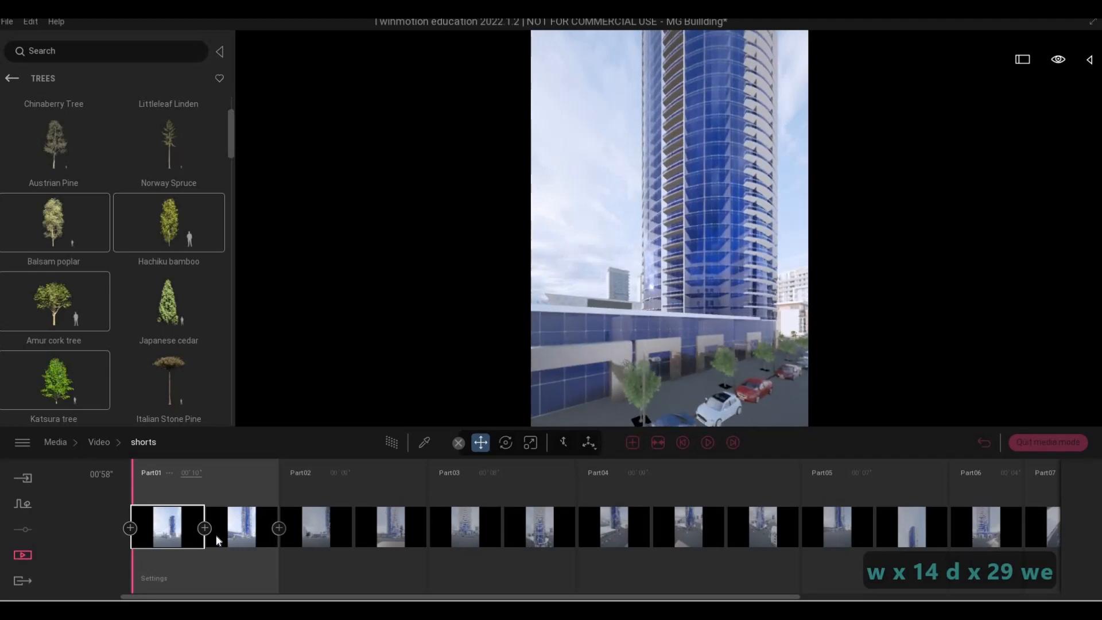
Step: Play Part01 of the shorts video from its first frame to check the reframed camera move
{"action": "left_click", "coordinate": [682, 442]}
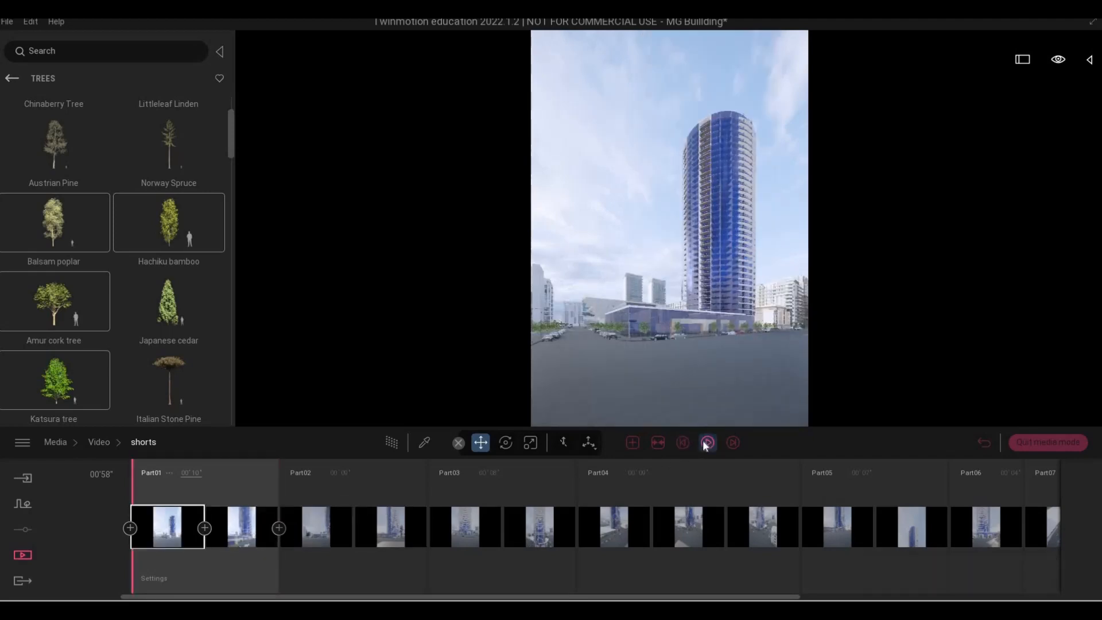
{"action": "left_click", "coordinate": [706, 443]}
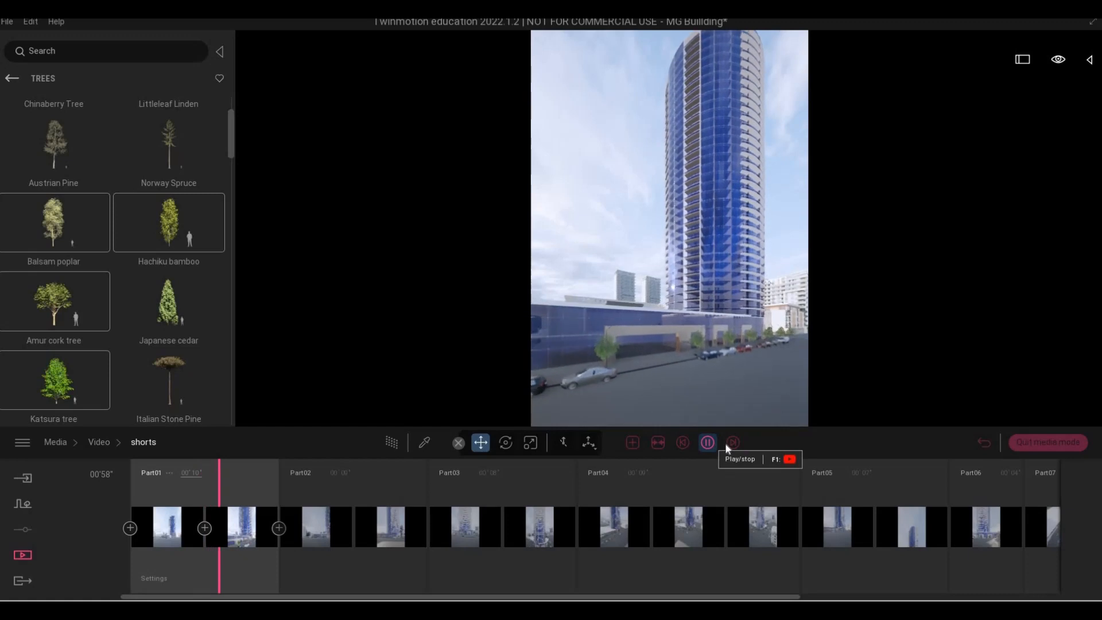
{"action": "left_click", "coordinate": [715, 440]}
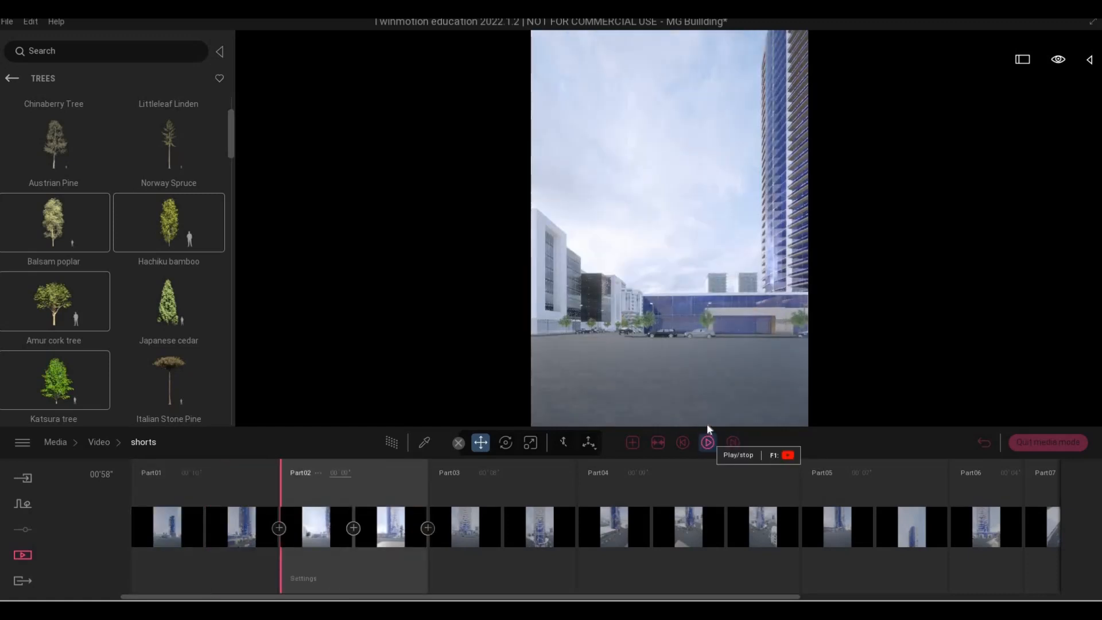
Step: Update Part02's first keyframe with a closer view and its second with the camera shifted along the street to the tower's rounded corner
{"action": "key", "text": "w"}
{"action": "key", "text": "w"}
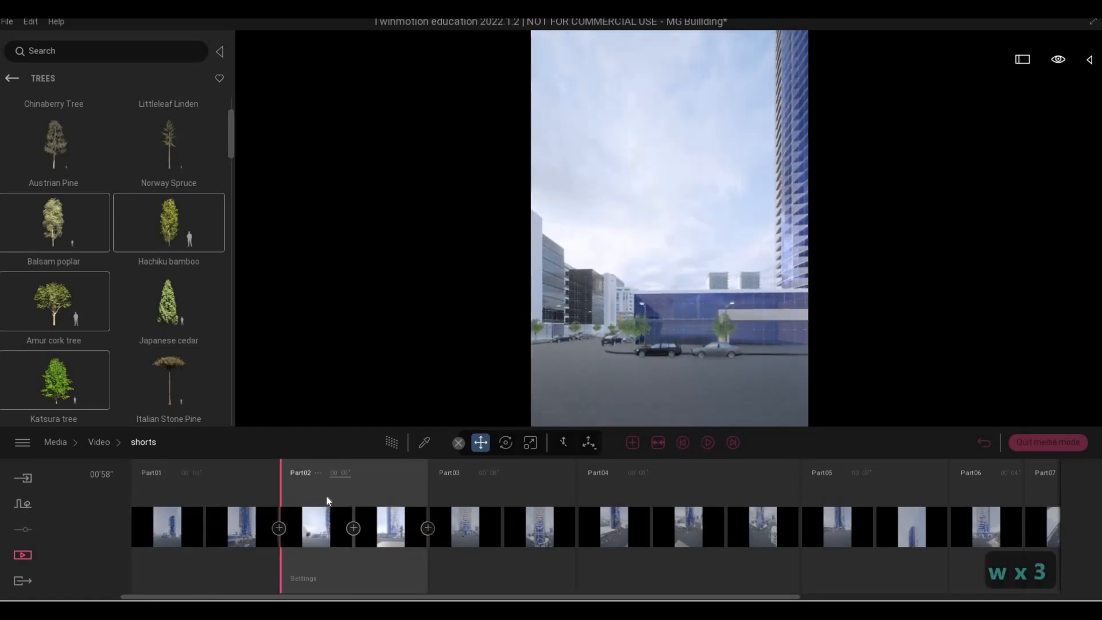
{"action": "key", "text": "d"}
{"action": "key", "text": "d"}
{"action": "key", "text": "d"}
{"action": "key", "text": "d"}
{"action": "key", "text": "d"}
{"action": "key", "text": "d"}
{"action": "key", "text": "d"}
{"action": "key", "text": "d"}
{"action": "key", "text": "d"}
{"action": "key", "text": "d"}
{"action": "key", "text": "d"}
{"action": "key", "text": "d"}
{"action": "key", "text": "d"}
{"action": "key", "text": "d"}
{"action": "key", "text": "d"}
{"action": "key", "text": "d"}
{"action": "key", "text": "d"}
{"action": "key", "text": "d"}
{"action": "key", "text": "d"}
{"action": "key", "text": "d"}
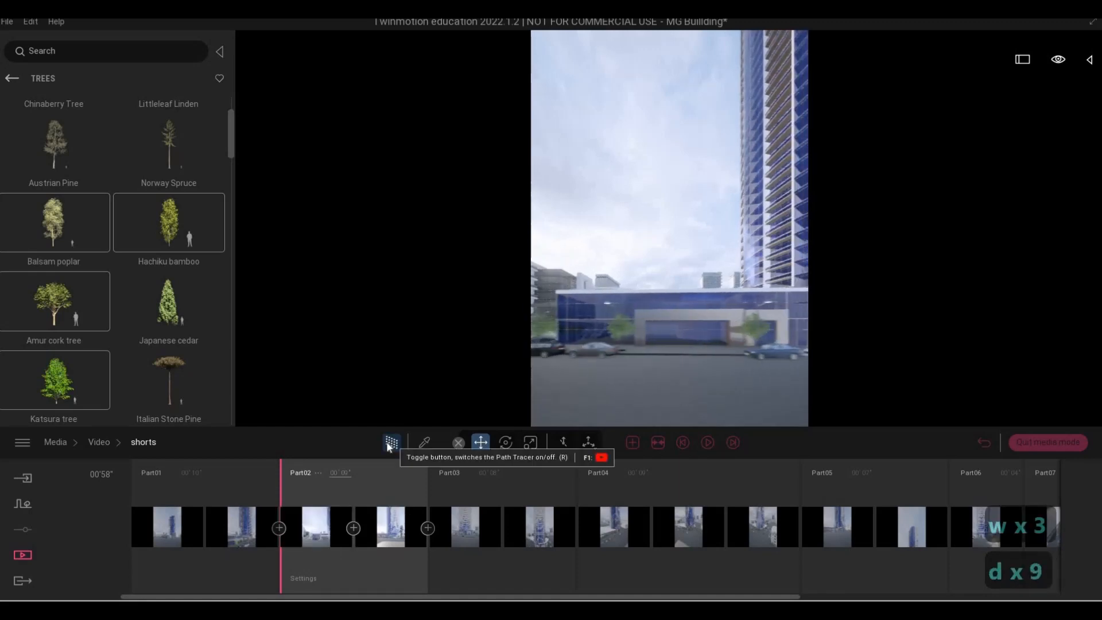
{"action": "key", "text": "d"}
{"action": "key", "text": "d"}
{"action": "key", "text": "d"}
{"action": "key", "text": "d"}
{"action": "key", "text": "d"}
{"action": "key", "text": "d"}
{"action": "key", "text": "d"}
{"action": "key", "text": "d"}
{"action": "key", "text": "d"}
{"action": "key", "text": "d"}
{"action": "key", "text": "d"}
{"action": "key", "text": "d"}
{"action": "key", "text": "d"}
{"action": "key", "text": "d"}
{"action": "key", "text": "d"}
{"action": "key", "text": "d"}
{"action": "key", "text": "d"}
{"action": "key", "text": "d"}
{"action": "key", "text": "d"}
{"action": "key", "text": "d"}
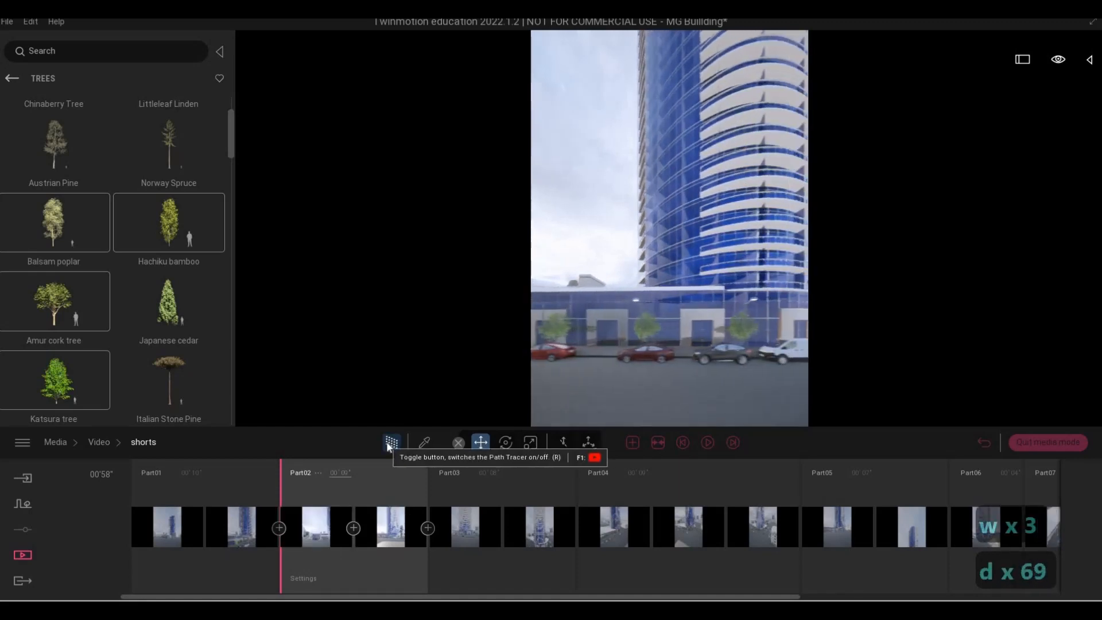
{"action": "key", "text": "d"}
{"action": "key", "text": "d"}
{"action": "key", "text": "d"}
{"action": "key", "text": "d"}
{"action": "key", "text": "d"}
{"action": "key", "text": "d"}
{"action": "key", "text": "d"}
{"action": "key", "text": "d"}
{"action": "key", "text": "d"}
{"action": "key", "text": "d"}
{"action": "key", "text": "d"}
{"action": "key", "text": "d"}
{"action": "key", "text": "d"}
{"action": "key", "text": "d"}
{"action": "key", "text": "d"}
{"action": "key", "text": "d"}
{"action": "key", "text": "d"}
{"action": "key", "text": "d"}
{"action": "key", "text": "d"}
{"action": "key", "text": "d"}
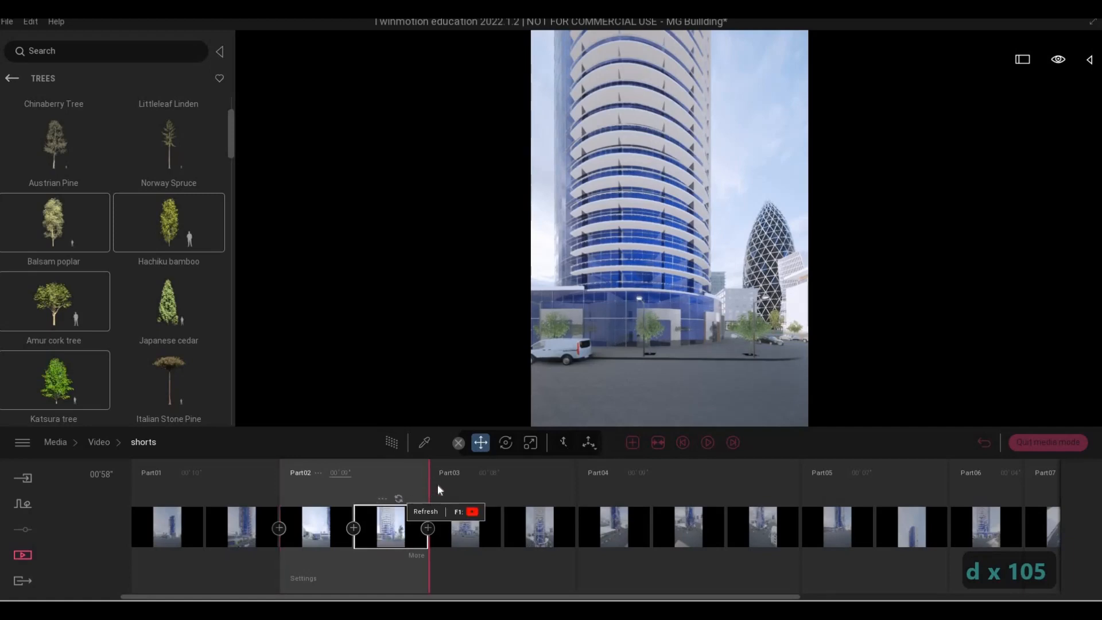
Step: Play the shorts video from Part02 through the remaining parts to check the portrait framing
{"action": "left_click", "coordinate": [683, 441]}
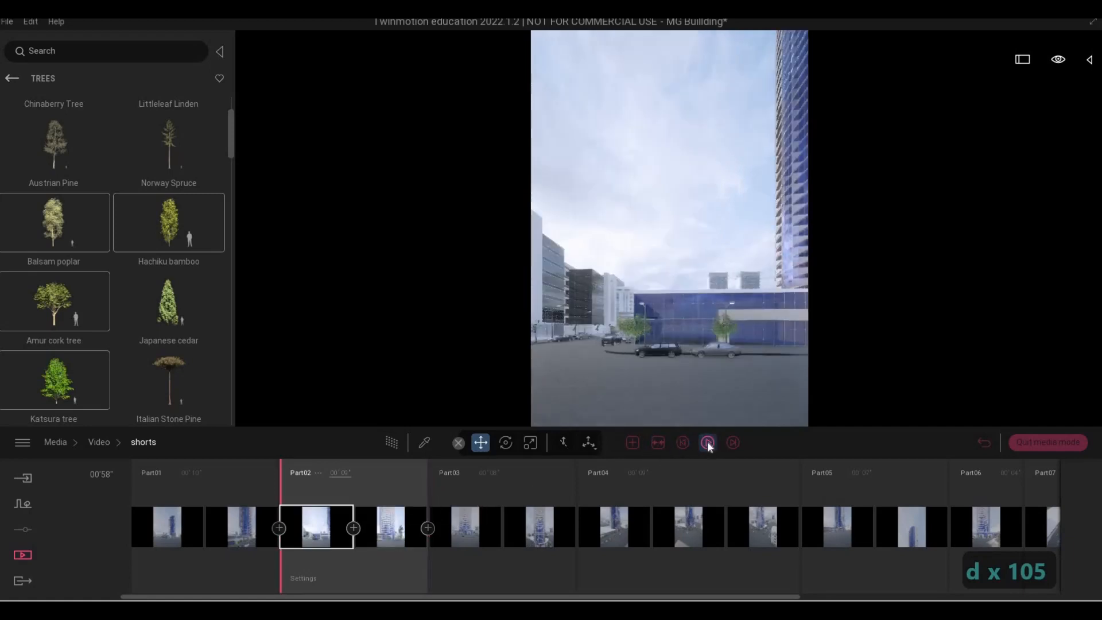
{"action": "left_click", "coordinate": [707, 442]}
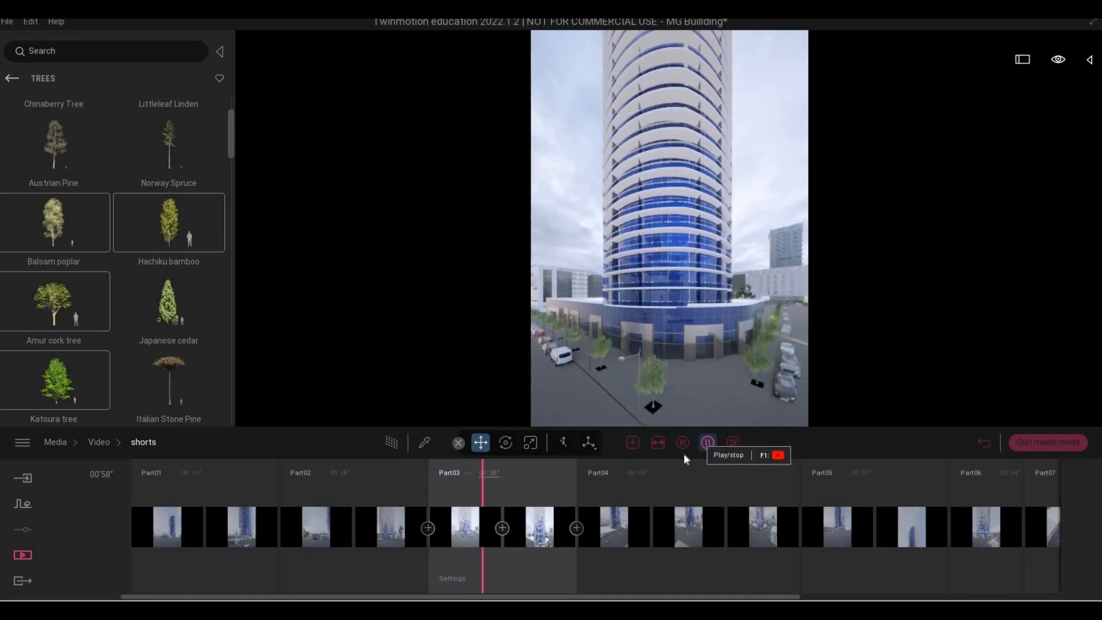
{"action": "left_click", "coordinate": [729, 445]}
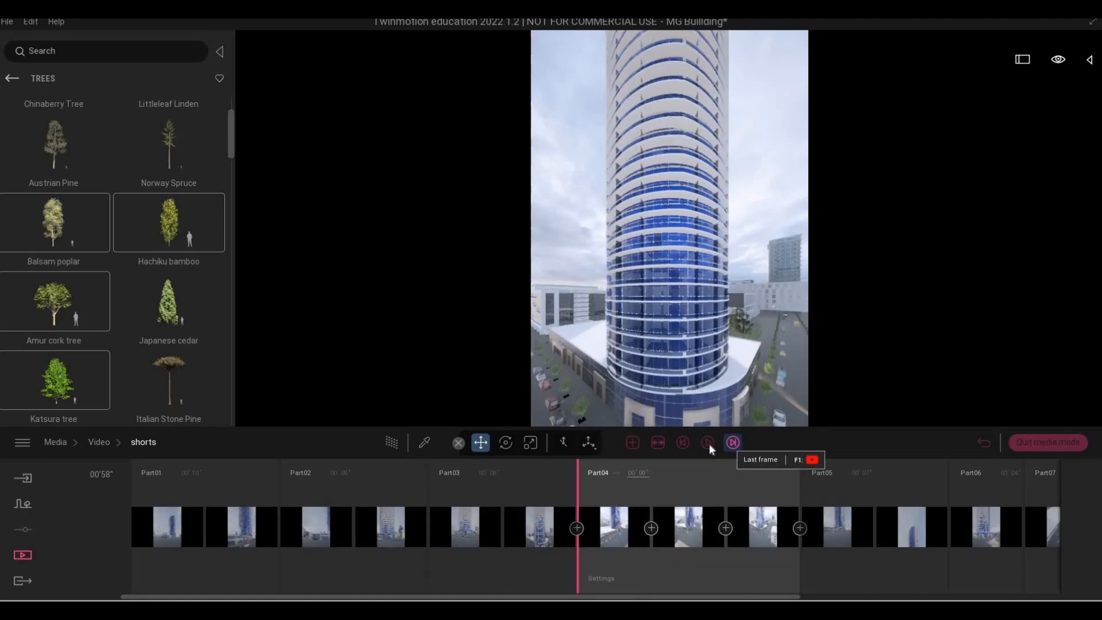
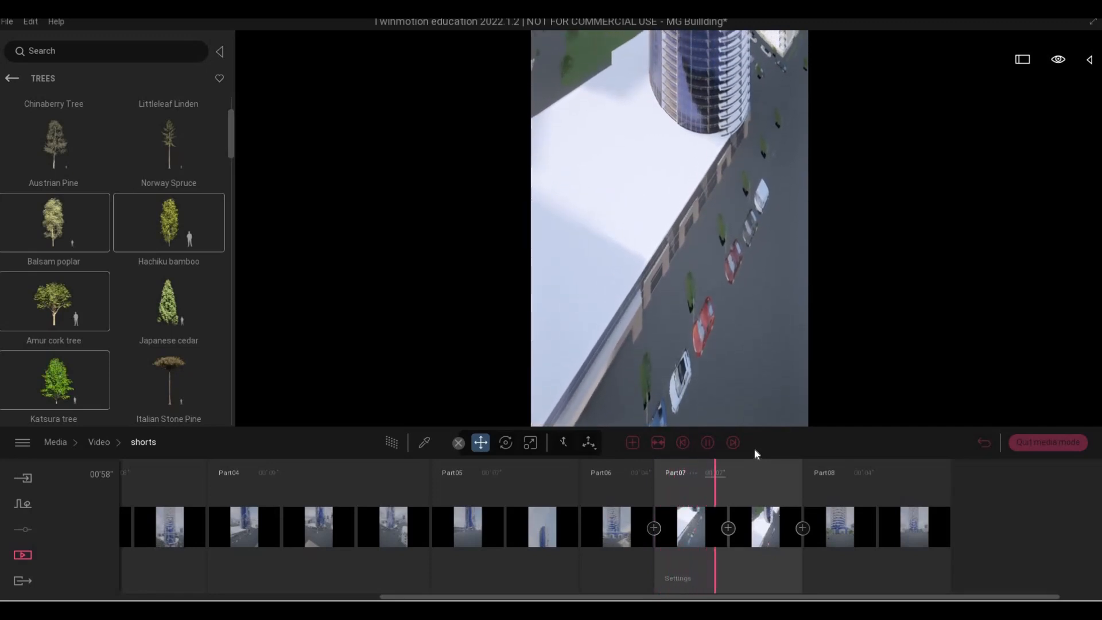
{"action": "left_click", "coordinate": [707, 442]}
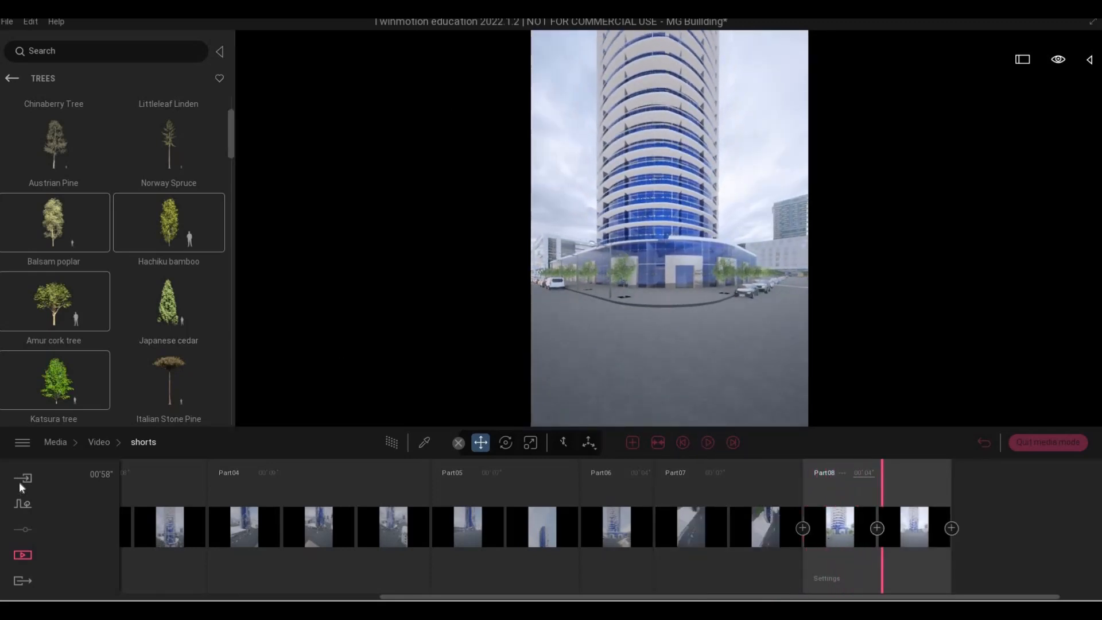
Step: Leave media mode and return to the full scene view
{"action": "key", "text": "a"}
{"action": "key", "text": "a"}
{"action": "key", "text": "a"}
{"action": "key", "text": "a"}
{"action": "key", "text": "a"}
{"action": "key", "text": "a"}
{"action": "key", "text": "a"}
{"action": "key", "text": "a"}
{"action": "key", "text": "a"}
{"action": "key", "text": "a"}
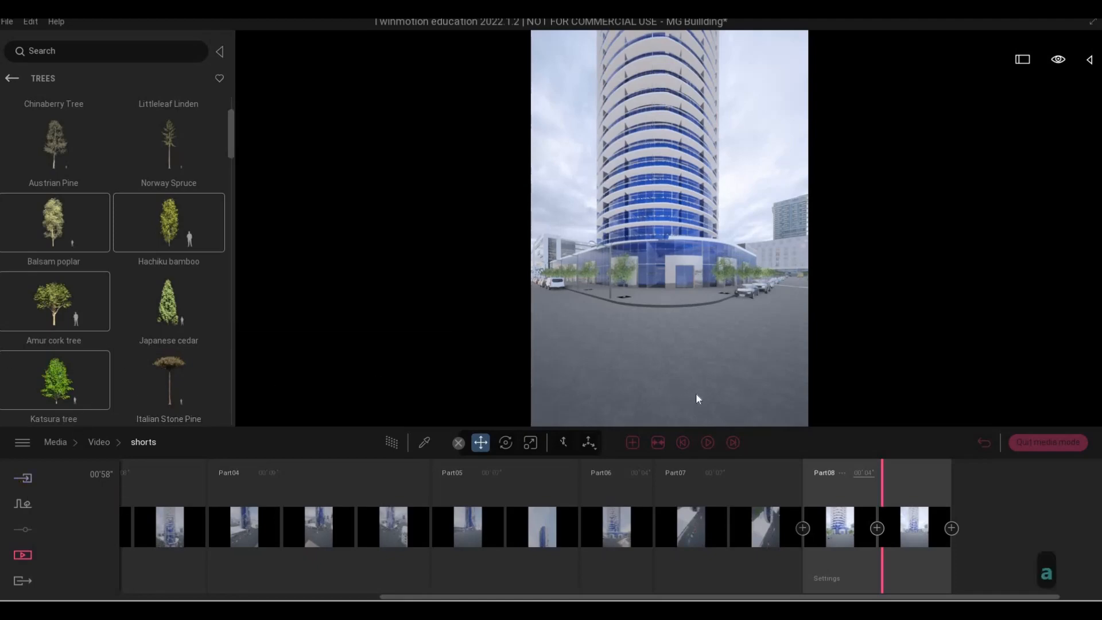
{"action": "left_click", "coordinate": [1049, 442]}
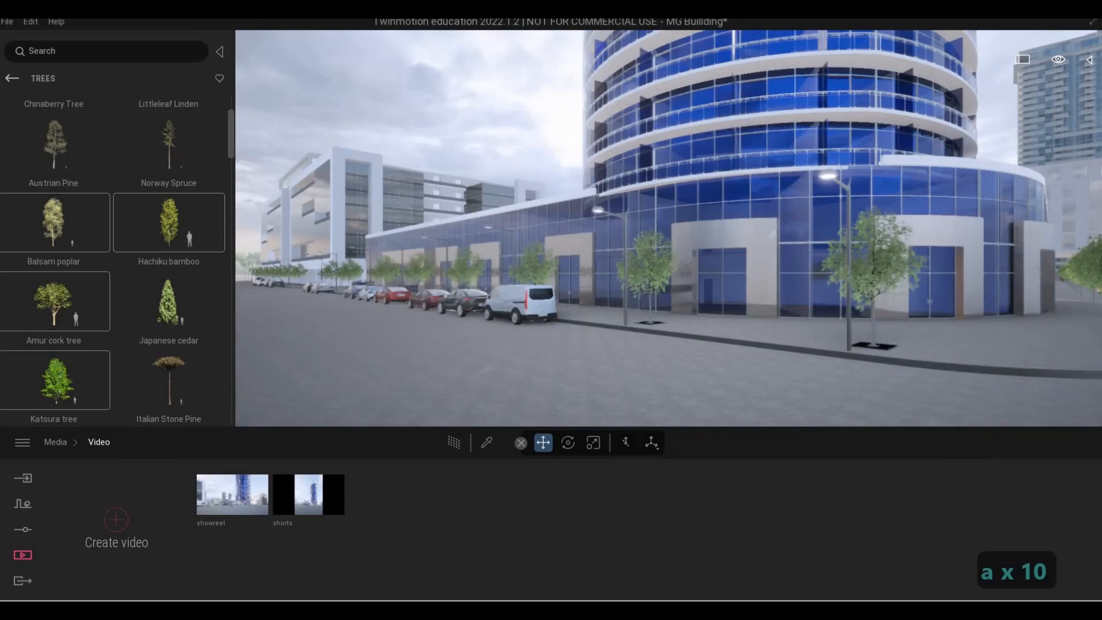
Step: Examine the tower's street frontage, the neighbouring buildings and the open ground across the road
{"action": "key", "text": "a"}
{"action": "key", "text": "a"}
{"action": "key", "text": "a"}
{"action": "key", "text": "s"}
{"action": "key", "text": "q"}
{"action": "key", "text": "q"}
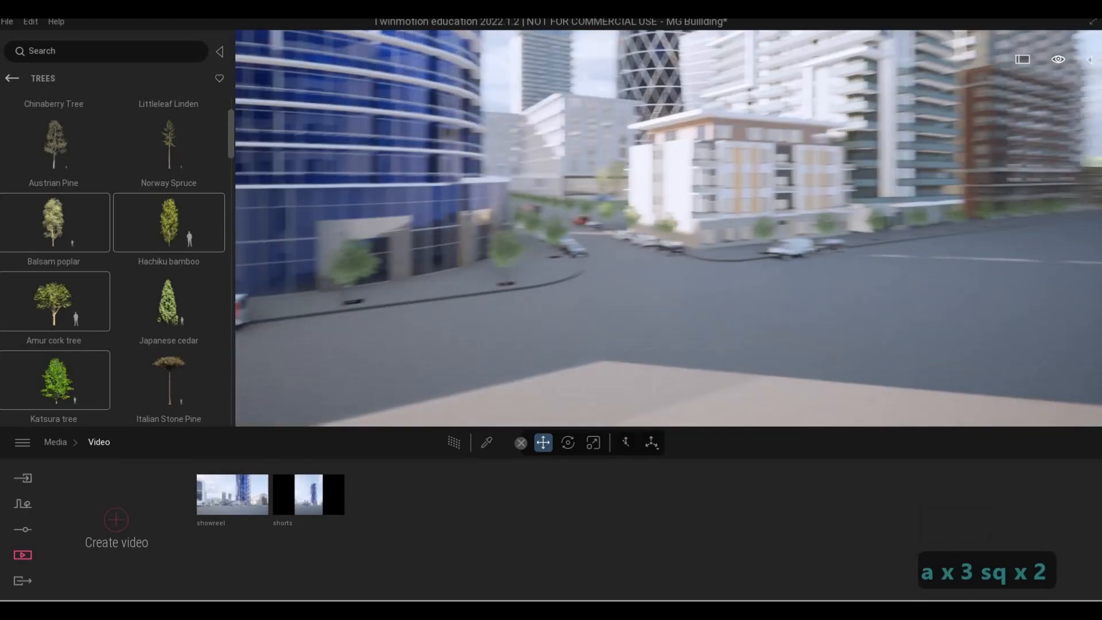
{"action": "key", "text": "a"}
{"action": "key", "text": "a"}
{"action": "key", "text": "a"}
{"action": "key", "text": "a"}
{"action": "key", "text": "a"}
{"action": "key", "text": "a"}
{"action": "key", "text": "a"}
{"action": "key", "text": "a"}
{"action": "key", "text": "a"}
{"action": "key", "text": "a"}
{"action": "key", "text": "a"}
{"action": "key", "text": "a"}
{"action": "key", "text": "a"}
{"action": "key", "text": "a"}
{"action": "key", "text": "a"}
{"action": "key", "text": "q"}
{"action": "key", "text": "a"}
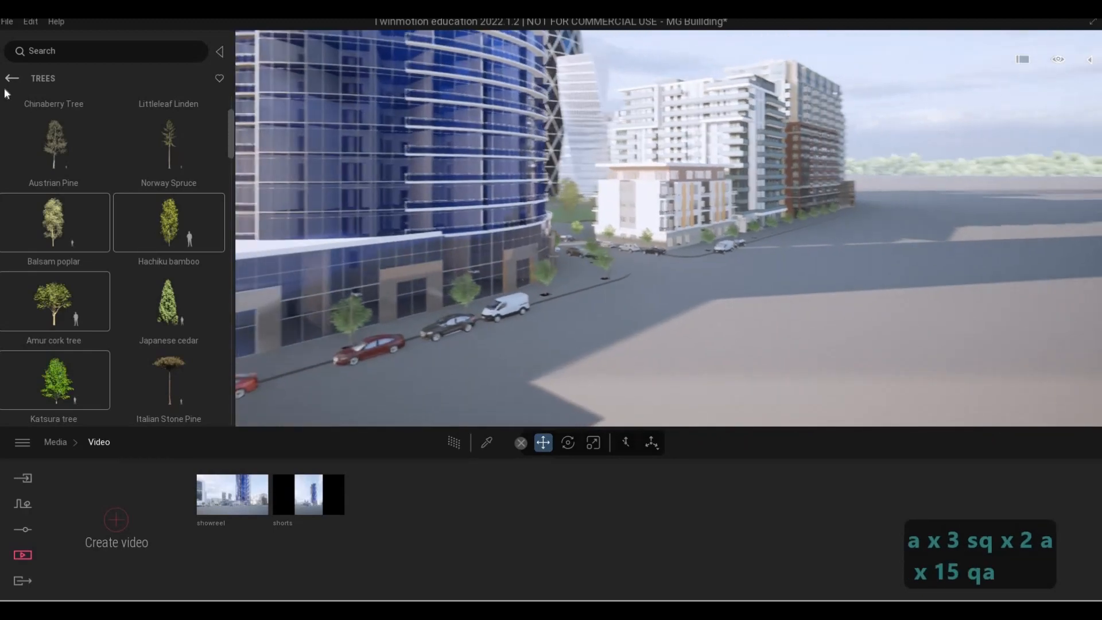
Step: Return the library to its top-level categories and open the vehicle path tool among the context paths
{"action": "key", "text": "q"}
{"action": "key", "text": "a"}
{"action": "key", "text": "q"}
{"action": "key", "text": "a"}
{"action": "key", "text": "q"}
{"action": "key", "text": "a"}
{"action": "key", "text": "q"}
{"action": "key", "text": "a"}
{"action": "key", "text": "q"}
{"action": "key", "text": "a"}
{"action": "key", "text": "q"}
{"action": "key", "text": "a"}
{"action": "key", "text": "q"}
{"action": "key", "text": "a"}
{"action": "key", "text": "q"}
{"action": "key", "text": "a"}
{"action": "key", "text": "s"}
{"action": "left_click", "coordinate": [12, 78]}
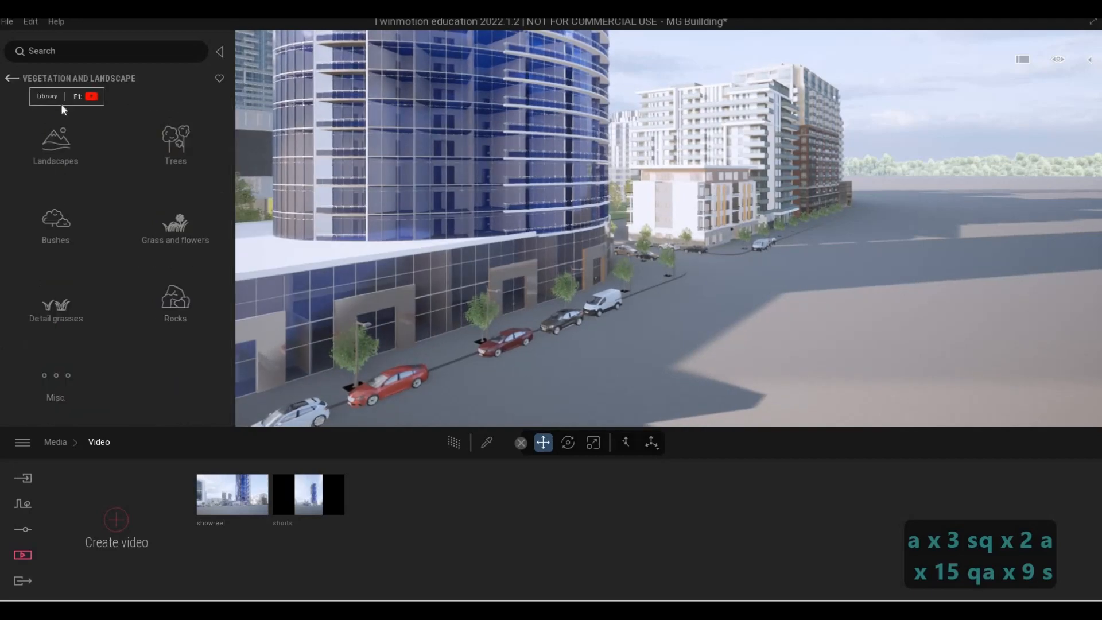
{"action": "left_click", "coordinate": [20, 506]}
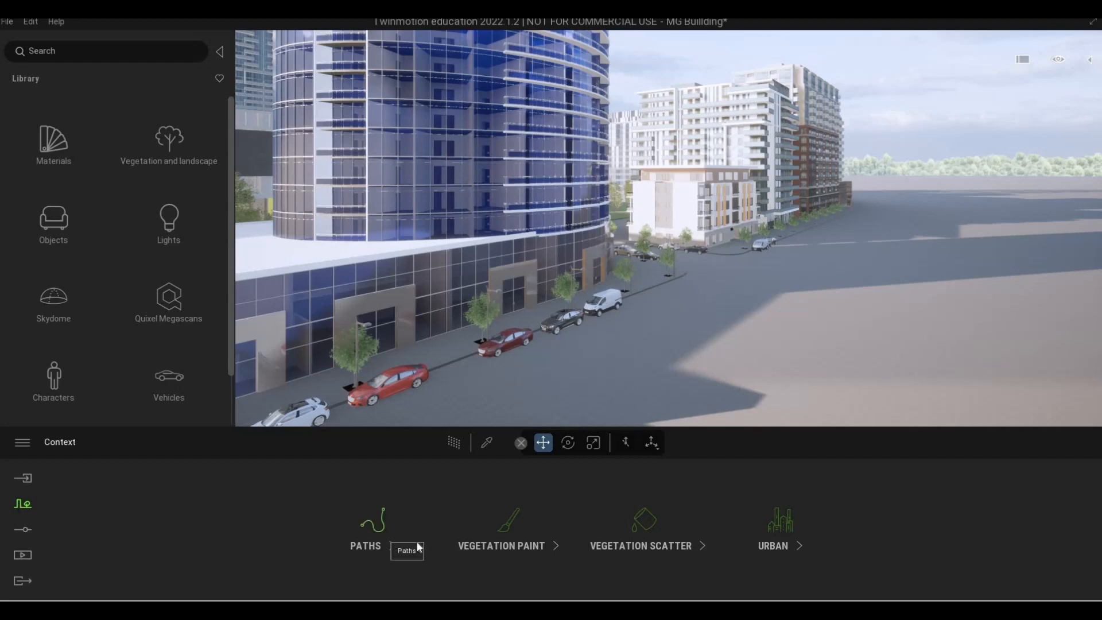
{"action": "left_click", "coordinate": [383, 537]}
{"action": "key", "text": "s"}
{"action": "key", "text": "s"}
{"action": "key", "text": "s"}
{"action": "key", "text": "s"}
{"action": "key", "text": "s"}
{"action": "key", "text": "s"}
{"action": "key", "text": "s"}
{"action": "key", "text": "s"}
{"action": "key", "text": "s"}
{"action": "left_click", "coordinate": [498, 523]}
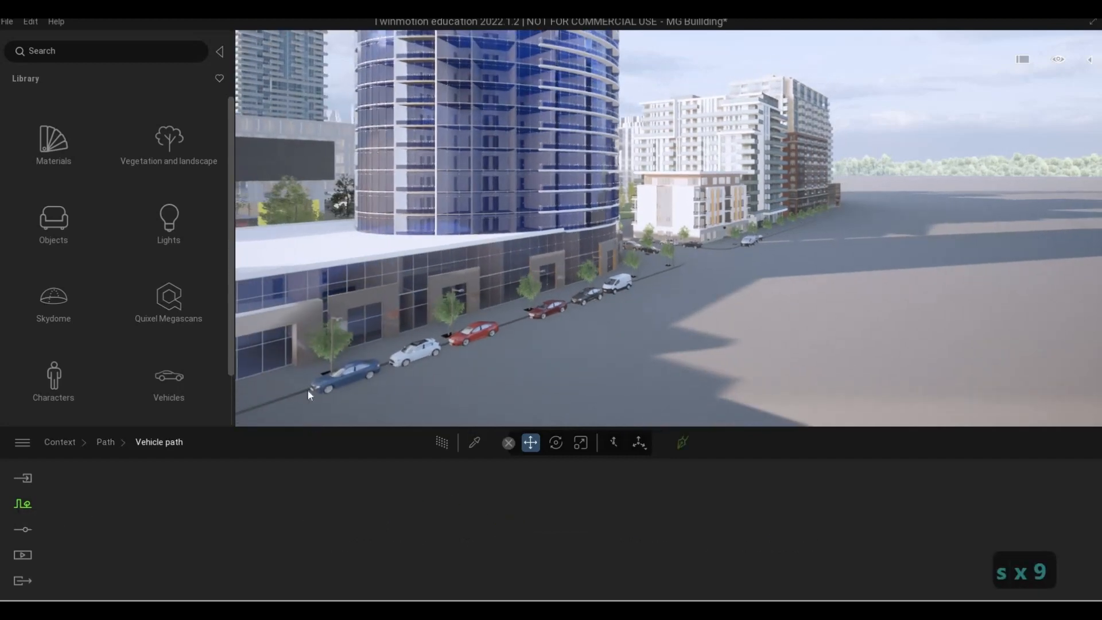
Step: Draw a straight vehicle path along the road in front of the white-framed office building, starting near its corner farthest from the tower
{"action": "key", "text": "s"}
{"action": "key", "text": "s"}
{"action": "key", "text": "s"}
{"action": "key", "text": "s"}
{"action": "key", "text": "s"}
{"action": "key", "text": "s"}
{"action": "key", "text": "s"}
{"action": "key", "text": "s"}
{"action": "key", "text": "s"}
{"action": "key", "text": "s"}
{"action": "key", "text": "s"}
{"action": "key", "text": "s"}
{"action": "key", "text": "a"}
{"action": "key", "text": "a"}
{"action": "key", "text": "a"}
{"action": "key", "text": "a"}
{"action": "key", "text": "a"}
{"action": "key", "text": "a"}
{"action": "key", "text": "a"}
{"action": "key", "text": "a"}
{"action": "key", "text": "a"}
{"action": "key", "text": "a"}
{"action": "key", "text": "a"}
{"action": "key", "text": "a"}
{"action": "key", "text": "a"}
{"action": "key", "text": "a"}
{"action": "key", "text": "a"}
{"action": "key", "text": "a"}
{"action": "key", "text": "a"}
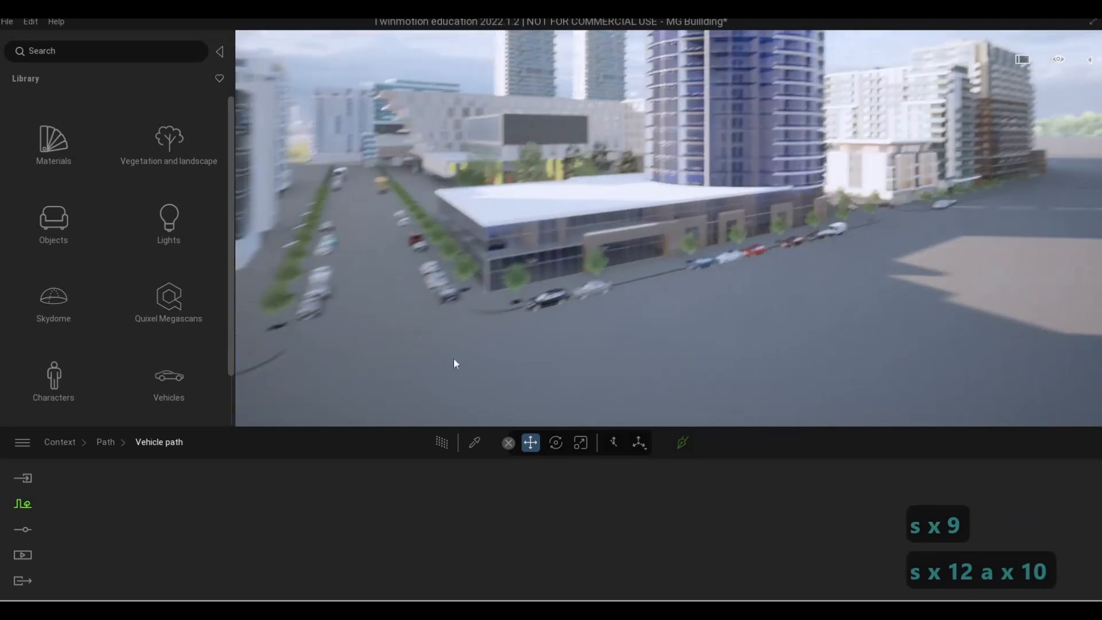
{"action": "key", "text": "s"}
{"action": "key", "text": "s"}
{"action": "key", "text": "s"}
{"action": "key", "text": "s"}
{"action": "key", "text": "s"}
{"action": "key", "text": "s"}
{"action": "key", "text": "s"}
{"action": "key", "text": "s"}
{"action": "key", "text": "s"}
{"action": "key", "text": "s"}
{"action": "key", "text": "s"}
{"action": "key", "text": "s"}
{"action": "key", "text": "s"}
{"action": "key", "text": "s"}
{"action": "key", "text": "s"}
{"action": "key", "text": "s"}
{"action": "key", "text": "s"}
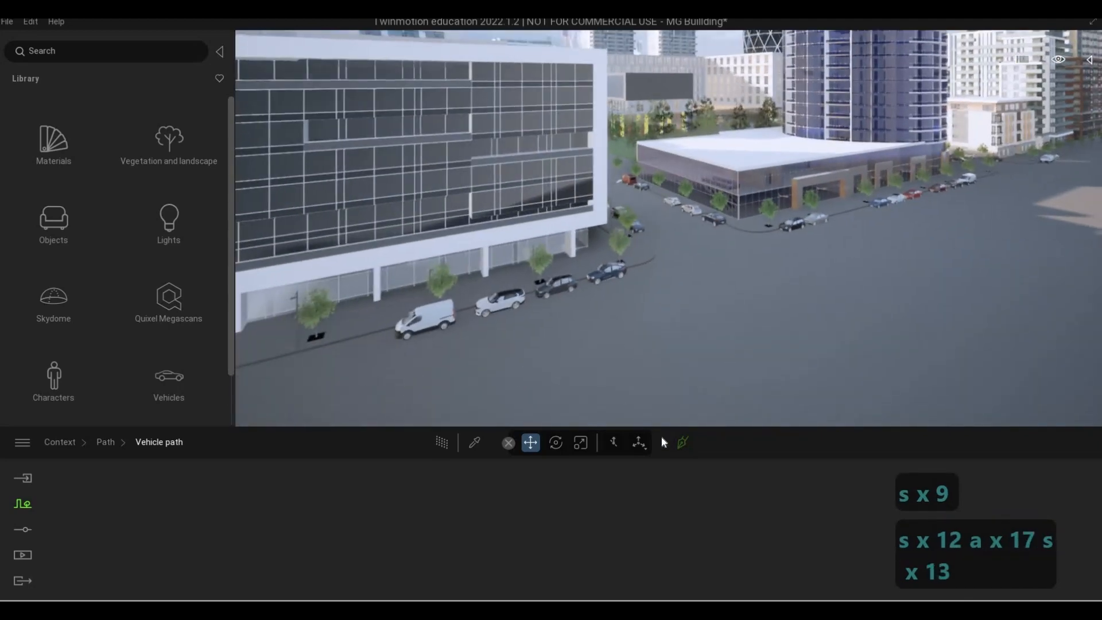
{"action": "key", "text": "s"}
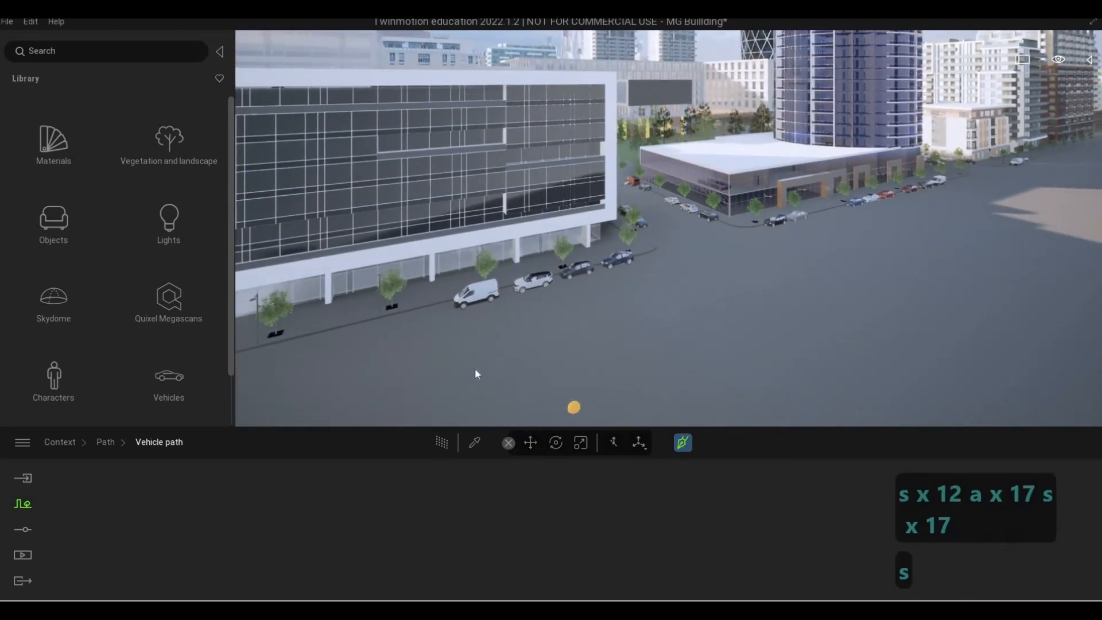
{"action": "key", "text": "a"}
{"action": "key", "text": "a"}
{"action": "key", "text": "a"}
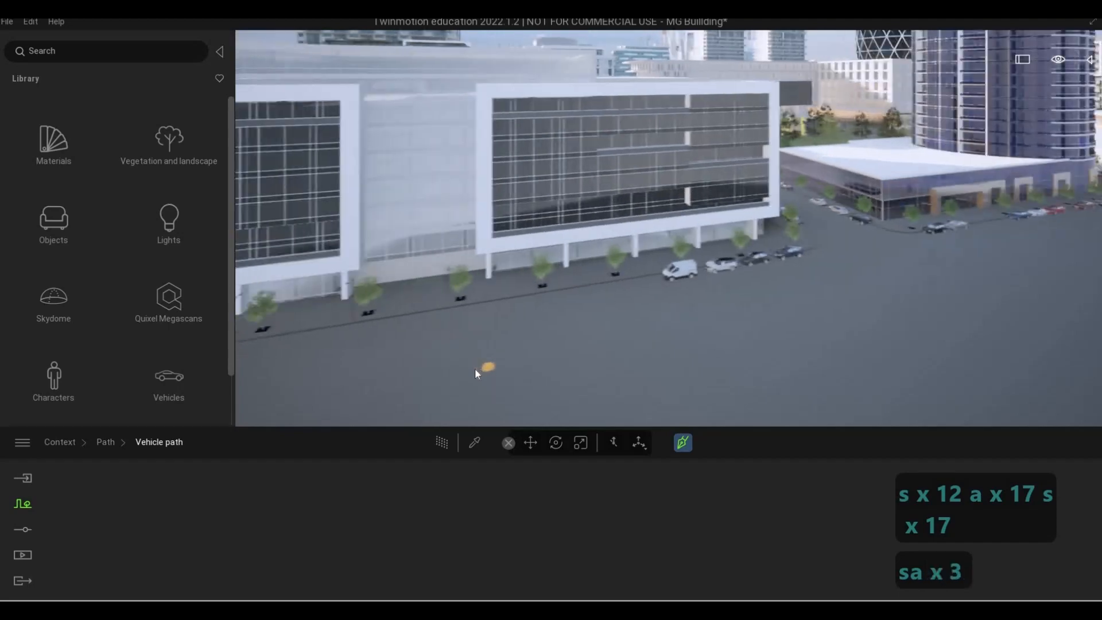
{"action": "key", "text": "a"}
{"action": "key", "text": "a"}
{"action": "key", "text": "a"}
{"action": "key", "text": "a"}
{"action": "key", "text": "a"}
{"action": "key", "text": "a"}
{"action": "key", "text": "a"}
{"action": "key", "text": "a"}
{"action": "key", "text": "a"}
{"action": "key", "text": "a"}
{"action": "key", "text": "a"}
{"action": "key", "text": "a"}
{"action": "key", "text": "a"}
{"action": "key", "text": "a"}
{"action": "key", "text": "a"}
{"action": "key", "text": "a"}
{"action": "key", "text": "a"}
{"action": "key", "text": "a"}
{"action": "key", "text": "a"}
{"action": "key", "text": "a"}
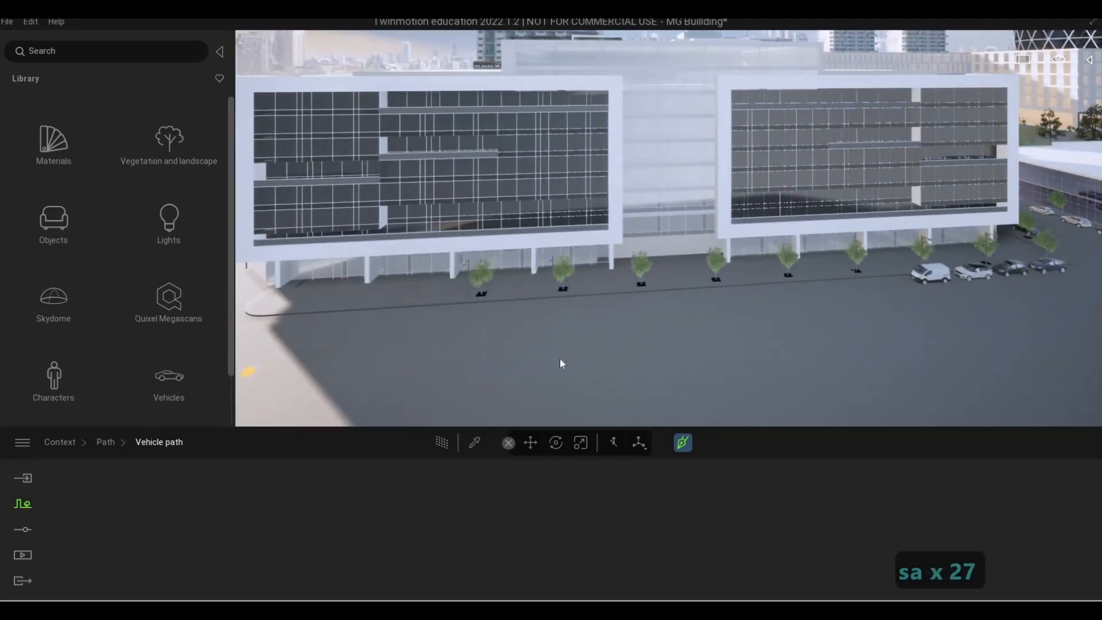
{"action": "left_click", "coordinate": [706, 358]}
{"action": "left_click", "coordinate": [901, 322]}
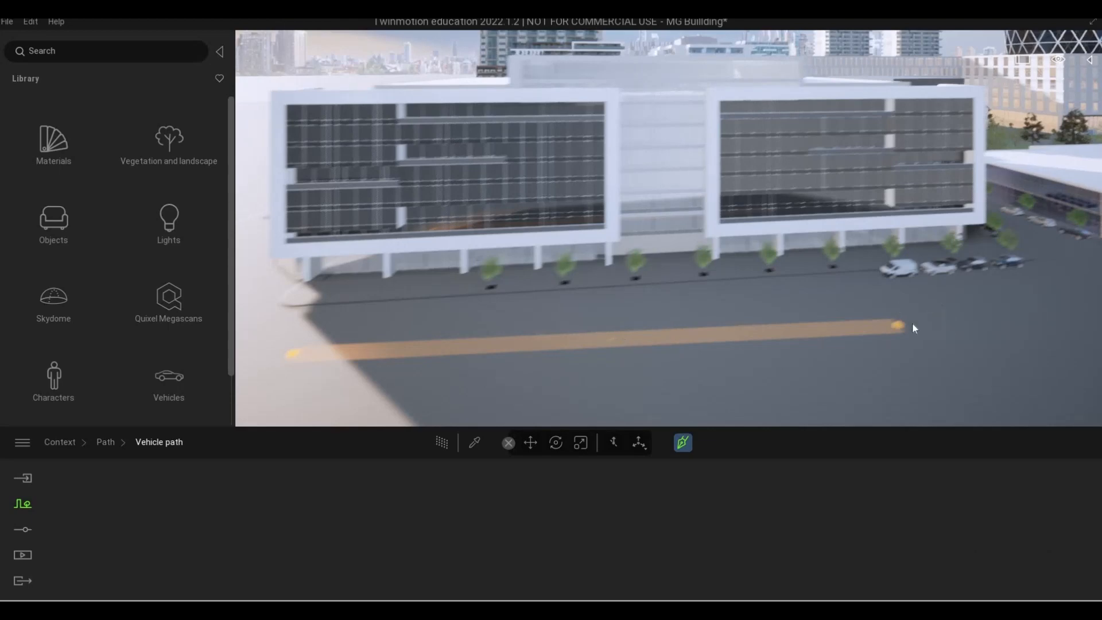
Step: Extend the vehicle path in a straight line along the road past the blue tower and finish drawing it
{"action": "scroll", "coordinate": [908, 319], "scroll_direction": "up", "scroll_amount": 3}
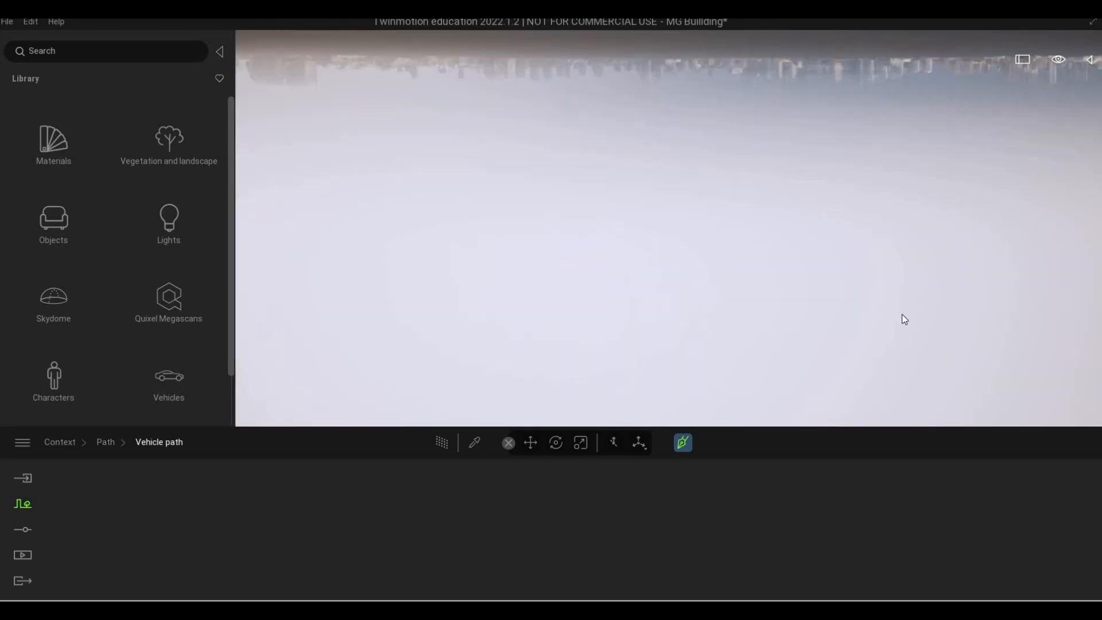
{"action": "key", "text": "q"}
{"action": "key", "text": "q"}
{"action": "key", "text": "q"}
{"action": "key", "text": "q"}
{"action": "key", "text": "q"}
{"action": "key", "text": "q"}
{"action": "key", "text": "q"}
{"action": "key", "text": "q"}
{"action": "key", "text": "q"}
{"action": "key", "text": "q"}
{"action": "key", "text": "q"}
{"action": "key", "text": "q"}
{"action": "key", "text": "q"}
{"action": "key", "text": "q"}
{"action": "key", "text": "q"}
{"action": "key", "text": "q"}
{"action": "key", "text": "q"}
{"action": "key", "text": "q"}
{"action": "key", "text": "q"}
{"action": "key", "text": "q"}
{"action": "key", "text": "q"}
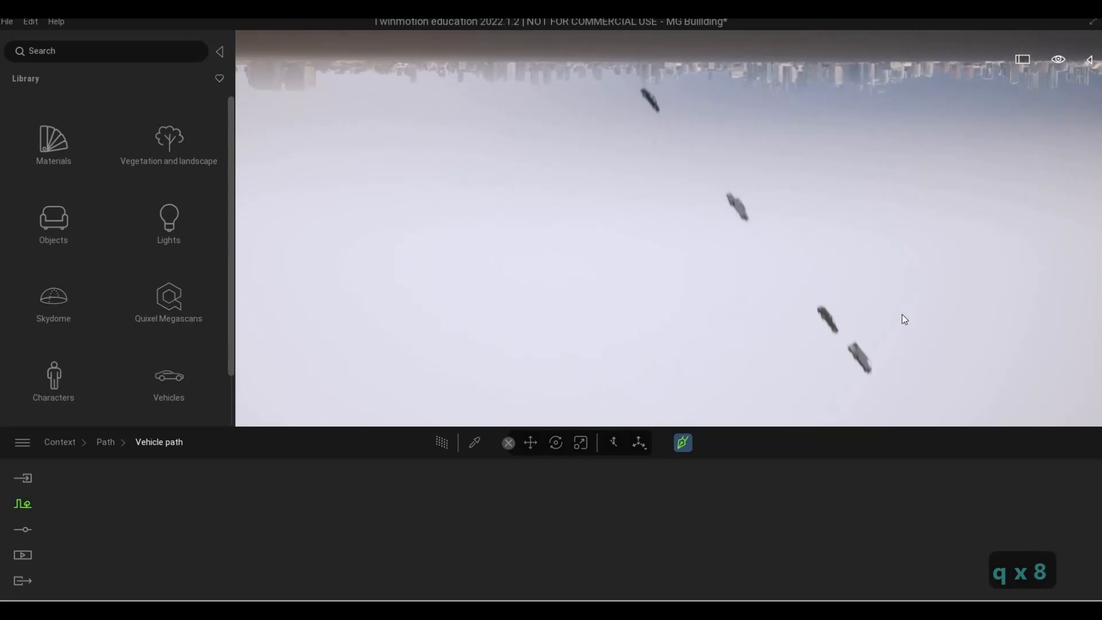
{"action": "key", "text": "q"}
{"action": "key", "text": "q"}
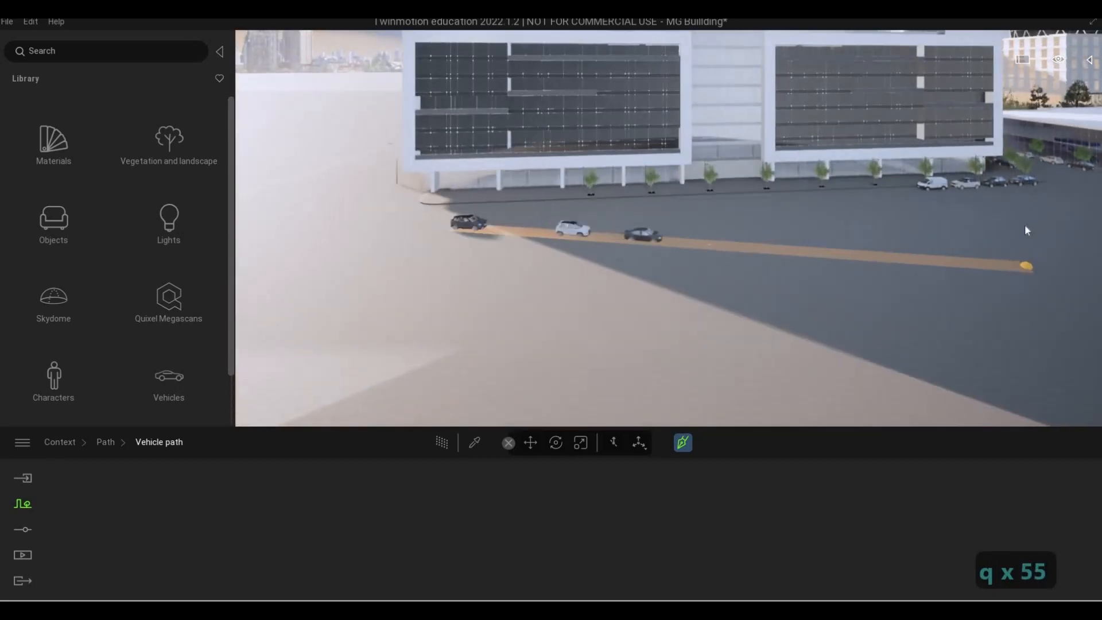
{"action": "key", "text": "d"}
{"action": "key", "text": "d"}
{"action": "key", "text": "d"}
{"action": "key", "text": "d"}
{"action": "key", "text": "d"}
{"action": "key", "text": "d"}
{"action": "key", "text": "d"}
{"action": "key", "text": "d"}
{"action": "key", "text": "d"}
{"action": "key", "text": "d"}
{"action": "key", "text": "d"}
{"action": "key", "text": "d"}
{"action": "key", "text": "d"}
{"action": "key", "text": "d"}
{"action": "key", "text": "d"}
{"action": "key", "text": "d"}
{"action": "key", "text": "d"}
{"action": "key", "text": "d"}
{"action": "key", "text": "d"}
{"action": "key", "text": "d"}
{"action": "key", "text": "d"}
{"action": "key", "text": "d"}
{"action": "key", "text": "d"}
{"action": "key", "text": "a"}
{"action": "key", "text": "a"}
{"action": "key", "text": "a"}
{"action": "key", "text": "a"}
{"action": "key", "text": "a"}
{"action": "key", "text": "a"}
{"action": "key", "text": "a"}
{"action": "key", "text": "a"}
{"action": "key", "text": "a"}
{"action": "key", "text": "a"}
{"action": "key", "text": "a"}
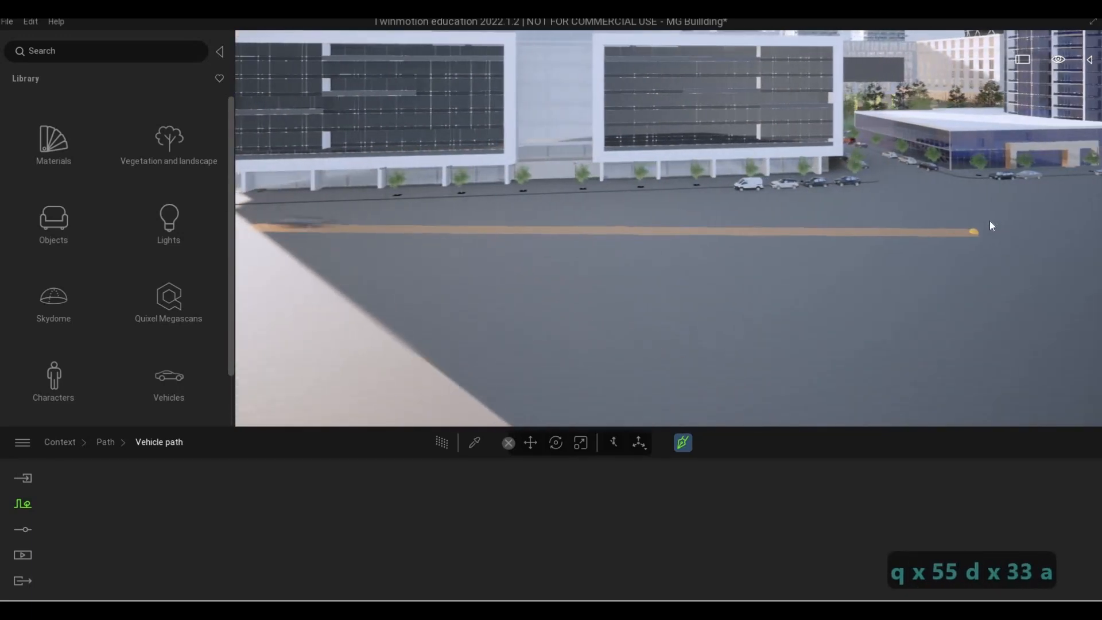
{"action": "key", "text": "w"}
{"action": "key", "text": "d"}
{"action": "key", "text": "d"}
{"action": "key", "text": "d"}
{"action": "key", "text": "d"}
{"action": "key", "text": "d"}
{"action": "key", "text": "d"}
{"action": "key", "text": "d"}
{"action": "key", "text": "d"}
{"action": "key", "text": "q"}
{"action": "key", "text": "q"}
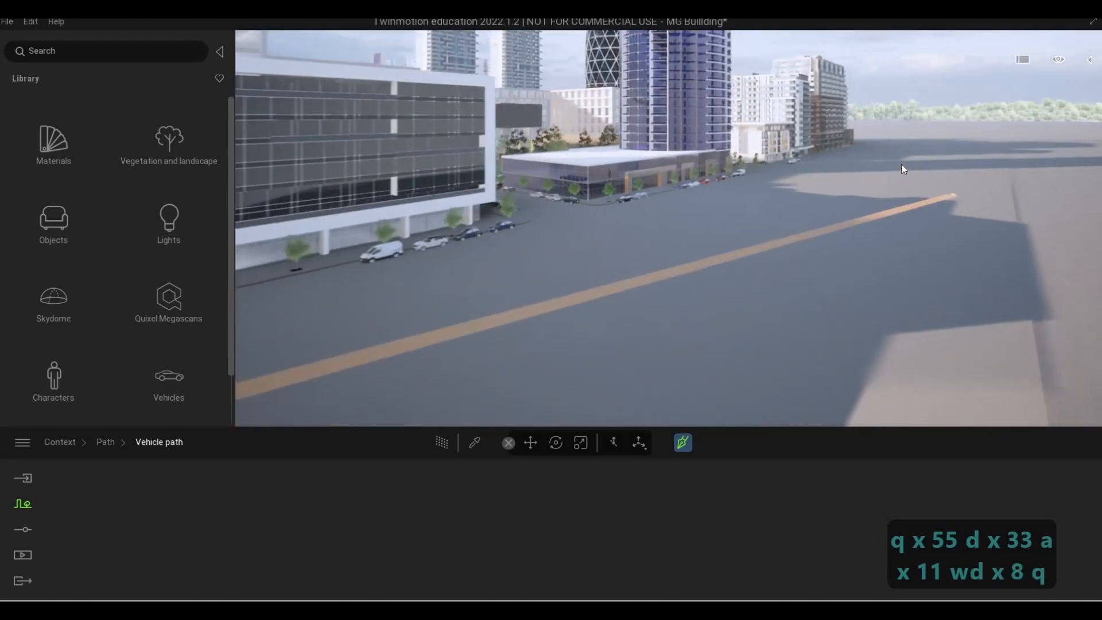
{"action": "key", "text": "d"}
{"action": "key", "text": "d"}
{"action": "key", "text": "d"}
{"action": "key", "text": "d"}
{"action": "key", "text": "d"}
{"action": "key", "text": "d"}
{"action": "key", "text": "d"}
{"action": "key", "text": "d"}
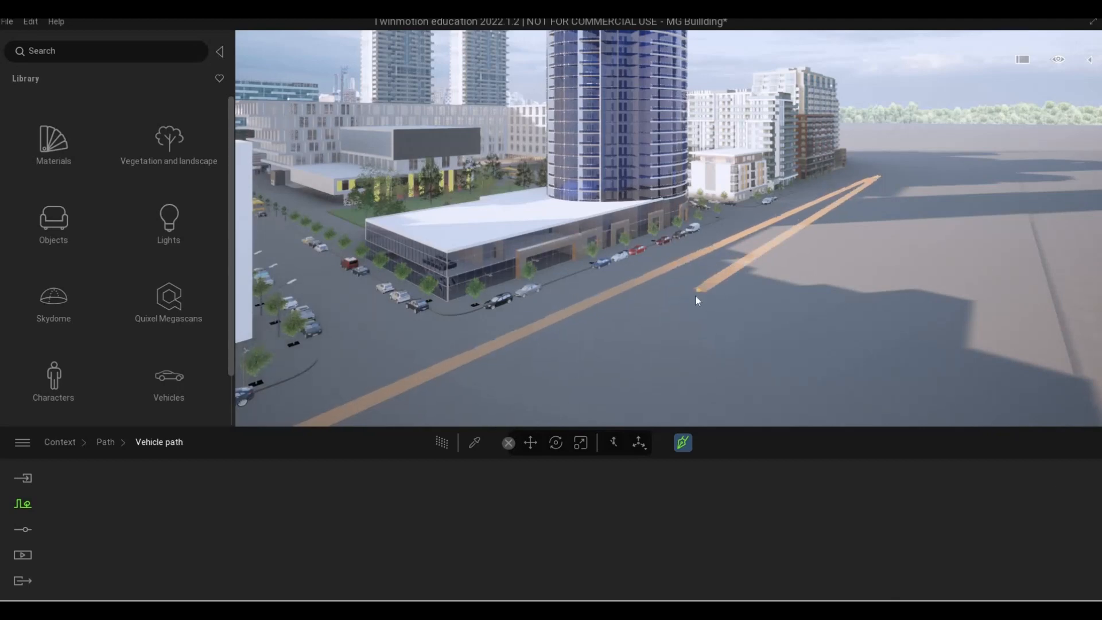
{"action": "key", "text": "Escape"}
{"action": "key", "text": "Escape"}
{"action": "key", "text": "a"}
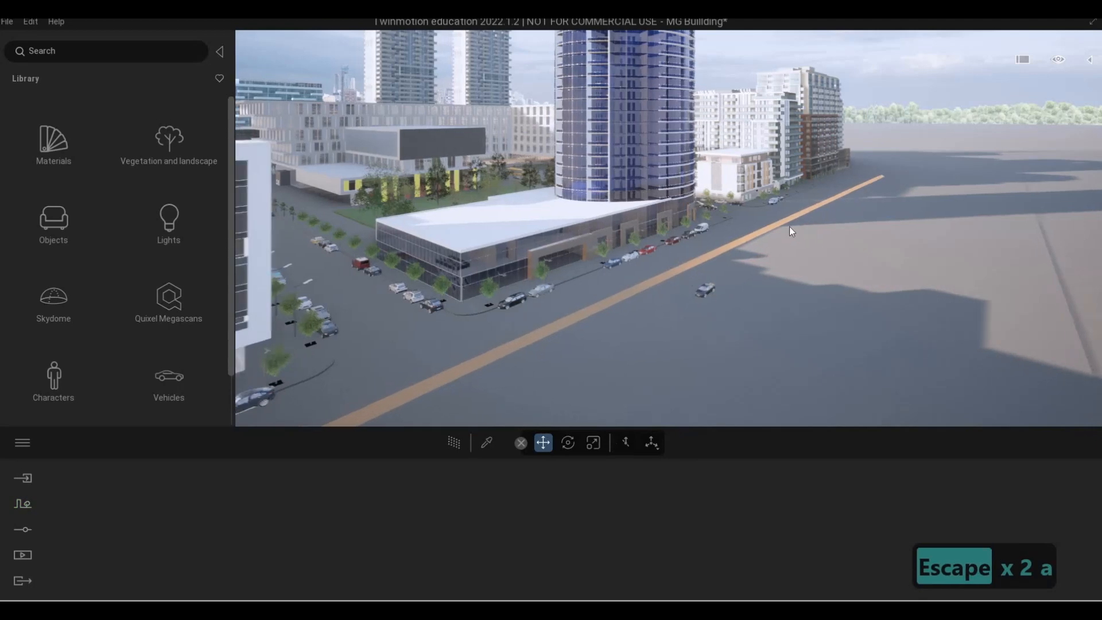
Step: Lengthen the vehicle path in line with the road, adding a point beyond the far apartment blocks
{"action": "key", "text": "w"}
{"action": "key", "text": "w"}
{"action": "key", "text": "w"}
{"action": "key", "text": "w"}
{"action": "key", "text": "w"}
{"action": "key", "text": "w"}
{"action": "key", "text": "w"}
{"action": "key", "text": "w"}
{"action": "key", "text": "w"}
{"action": "key", "text": "w"}
{"action": "key", "text": "w"}
{"action": "key", "text": "w"}
{"action": "key", "text": "w"}
{"action": "key", "text": "w"}
{"action": "key", "text": "w"}
{"action": "key", "text": "w"}
{"action": "key", "text": "w"}
{"action": "key", "text": "w"}
{"action": "key", "text": "w"}
{"action": "key", "text": "w"}
{"action": "key", "text": "w"}
{"action": "key", "text": "w"}
{"action": "key", "text": "w"}
{"action": "key", "text": "w"}
{"action": "key", "text": "w"}
{"action": "key", "text": "w"}
{"action": "key", "text": "w"}
{"action": "key", "text": "w"}
{"action": "key", "text": "d"}
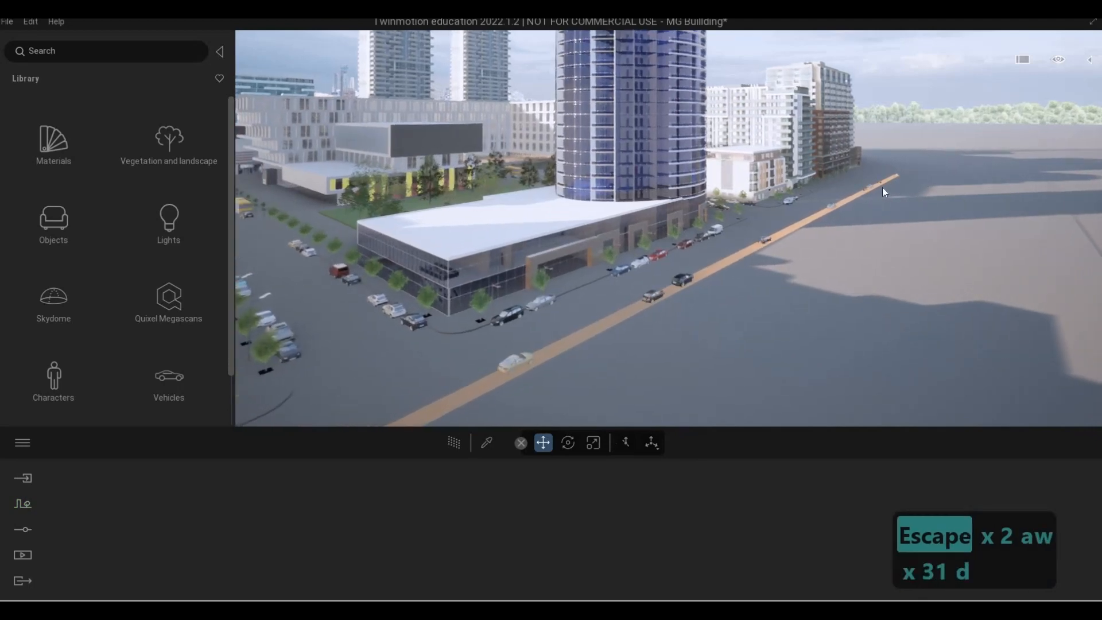
{"action": "left_click", "coordinate": [869, 191]}
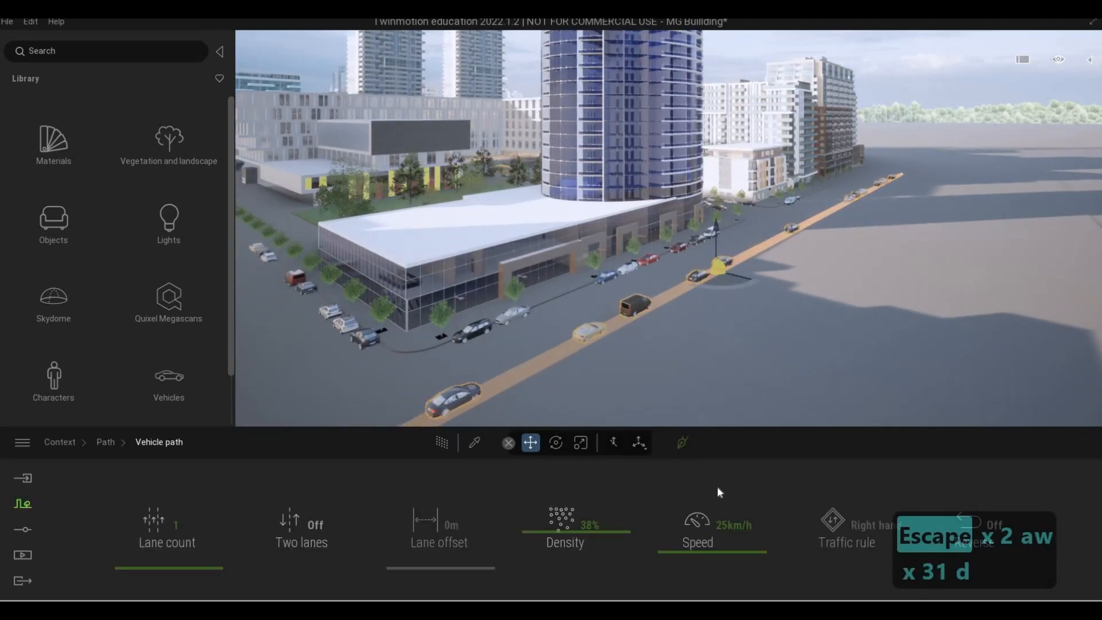
{"action": "left_click", "coordinate": [683, 442]}
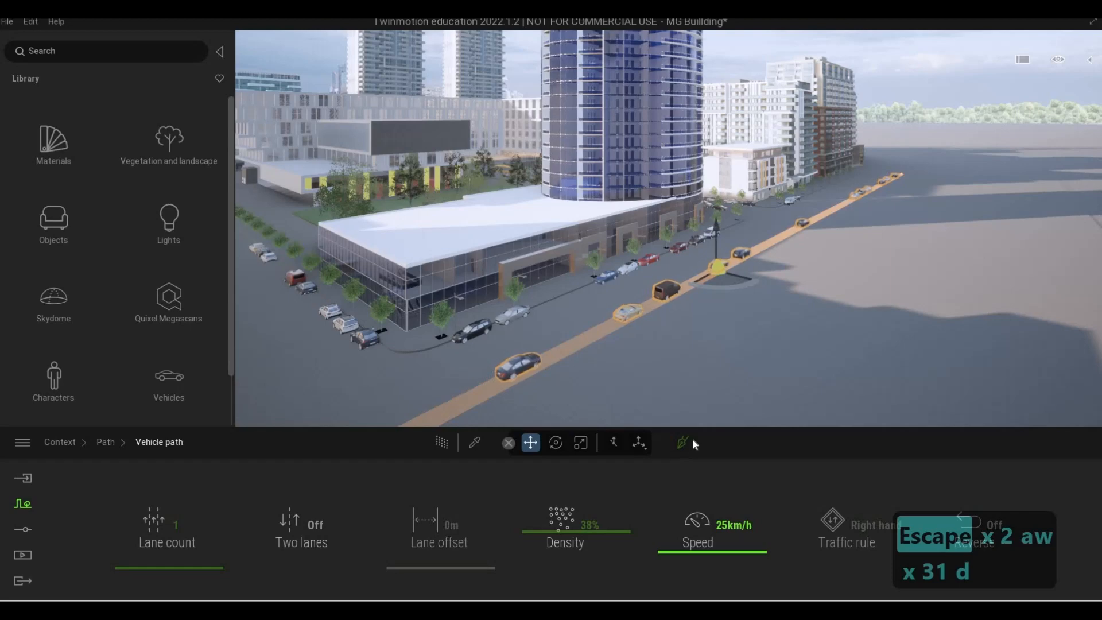
{"action": "left_click", "coordinate": [943, 146]}
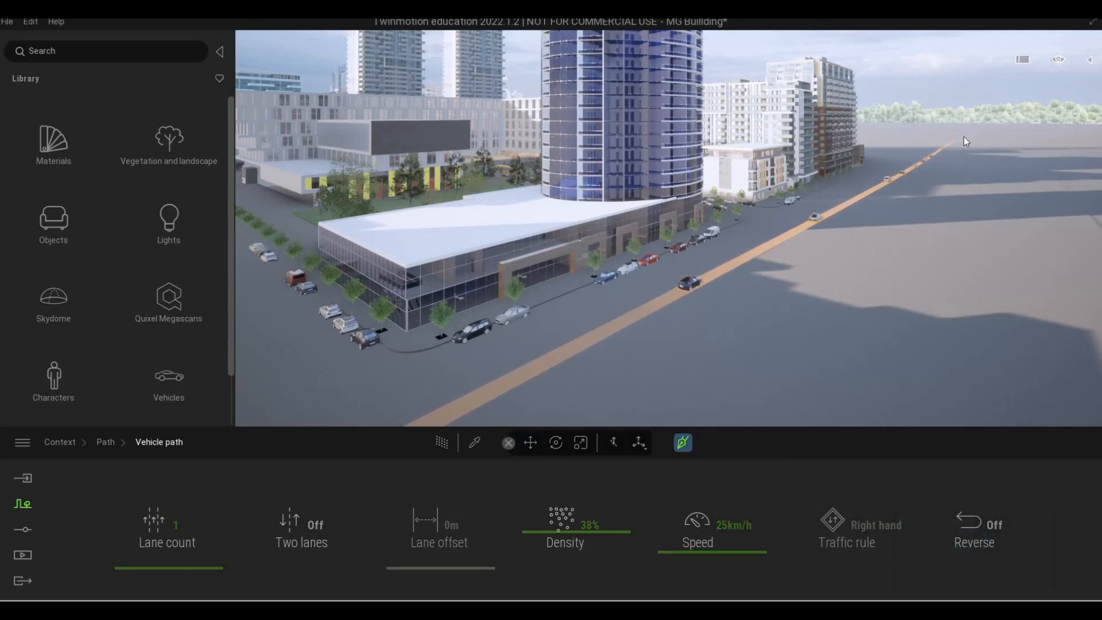
{"action": "key", "text": "Escape"}
{"action": "key", "text": "Escape"}
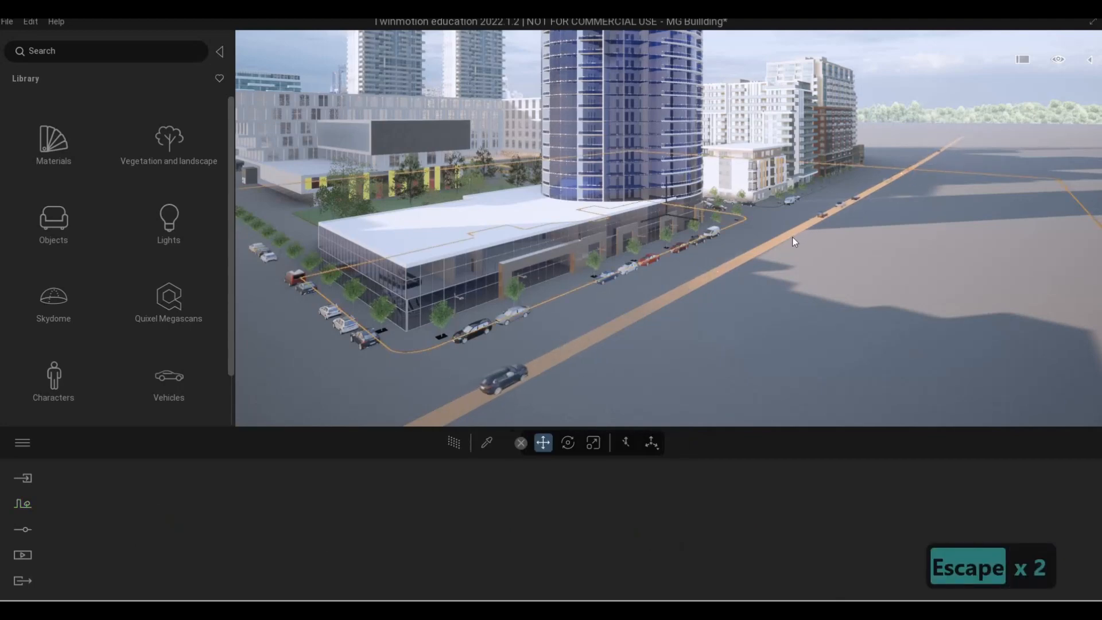
{"action": "key", "text": "Escape"}
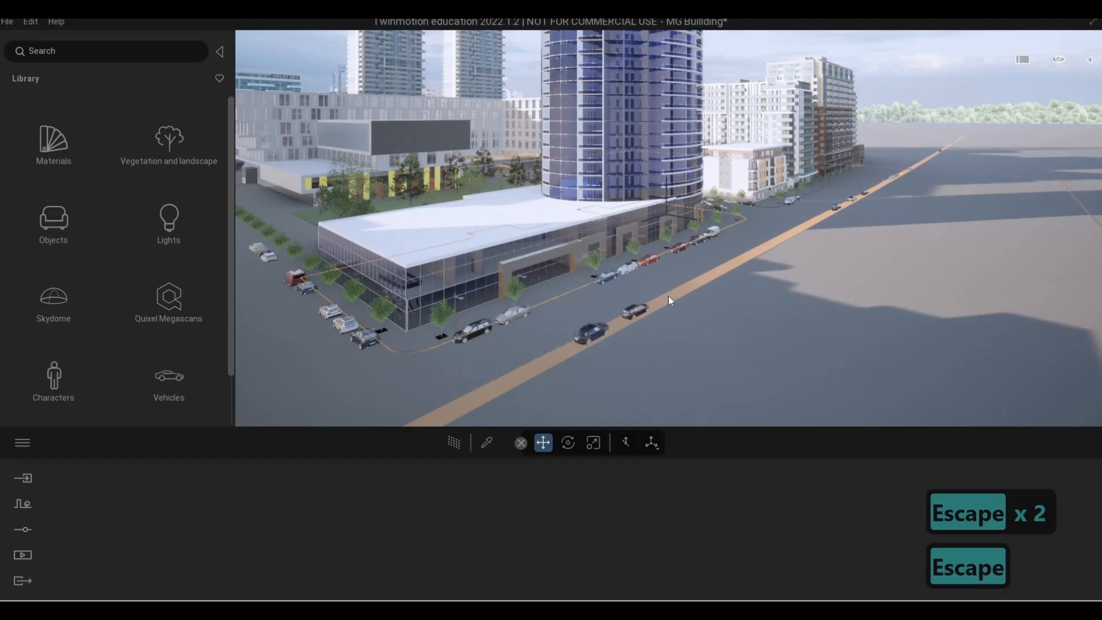
Step: Try a duplicate of the vehicle path about 7.9 m closer to the tower, toggling its Reverse option on and off
{"action": "left_click", "coordinate": [711, 278]}
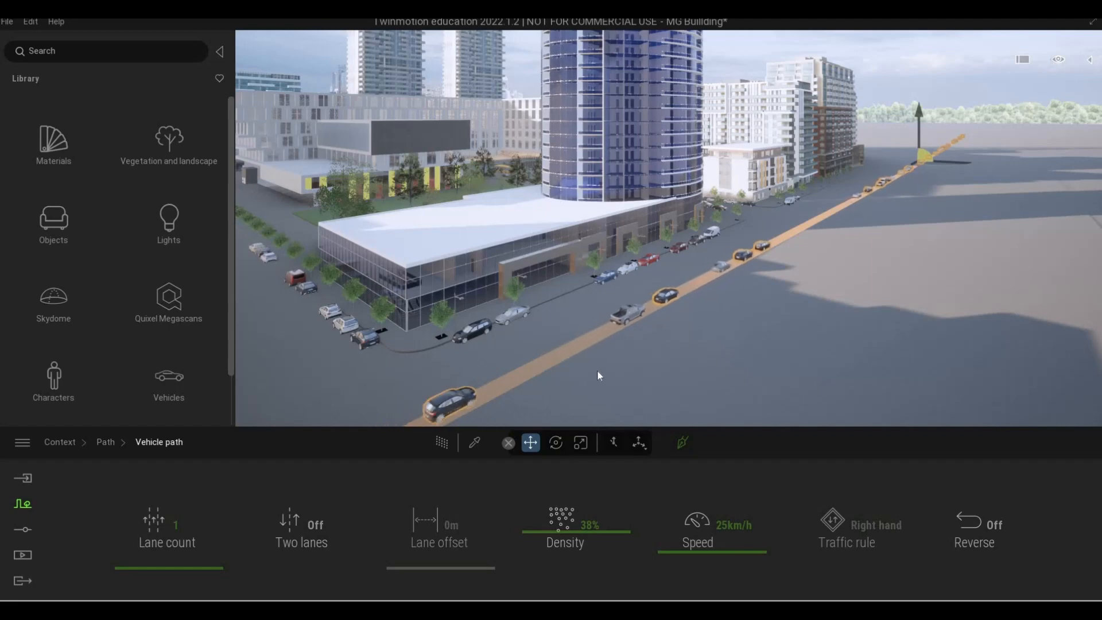
{"action": "left_click_drag", "start_coordinate": [955, 163], "coordinate": [898, 148]}
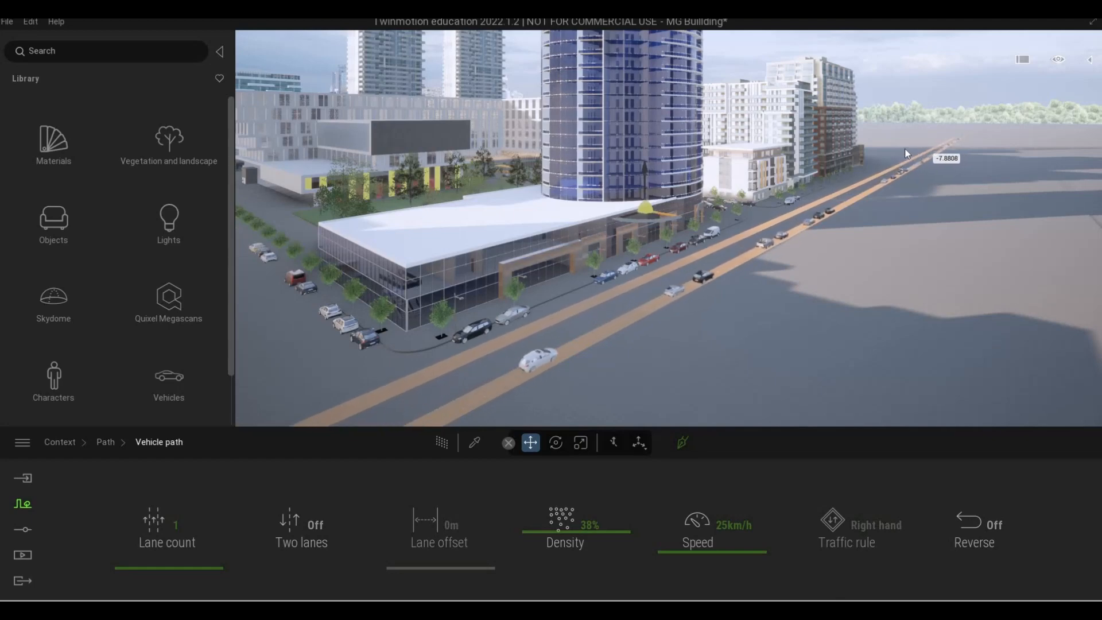
{"action": "left_click", "coordinate": [534, 380]}
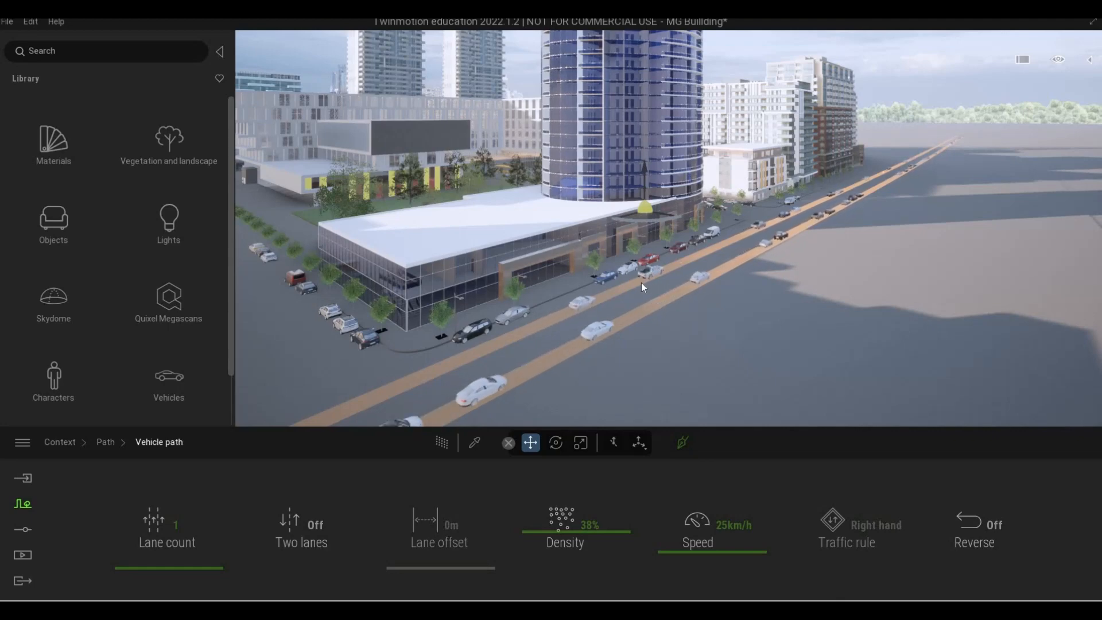
{"action": "left_click", "coordinate": [642, 282]}
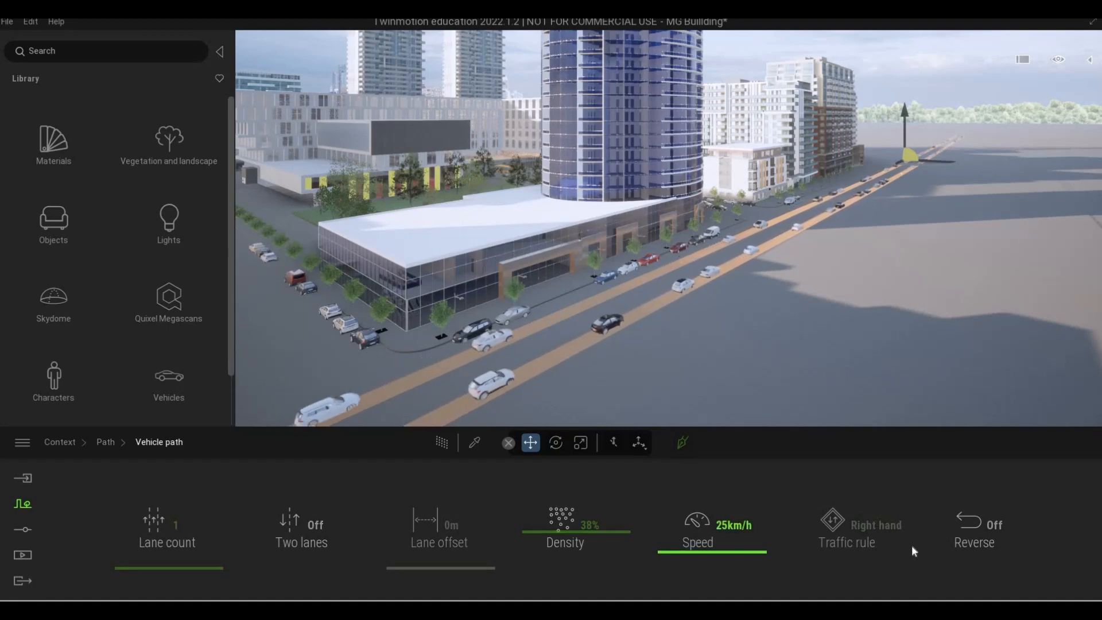
{"action": "left_click", "coordinate": [971, 526]}
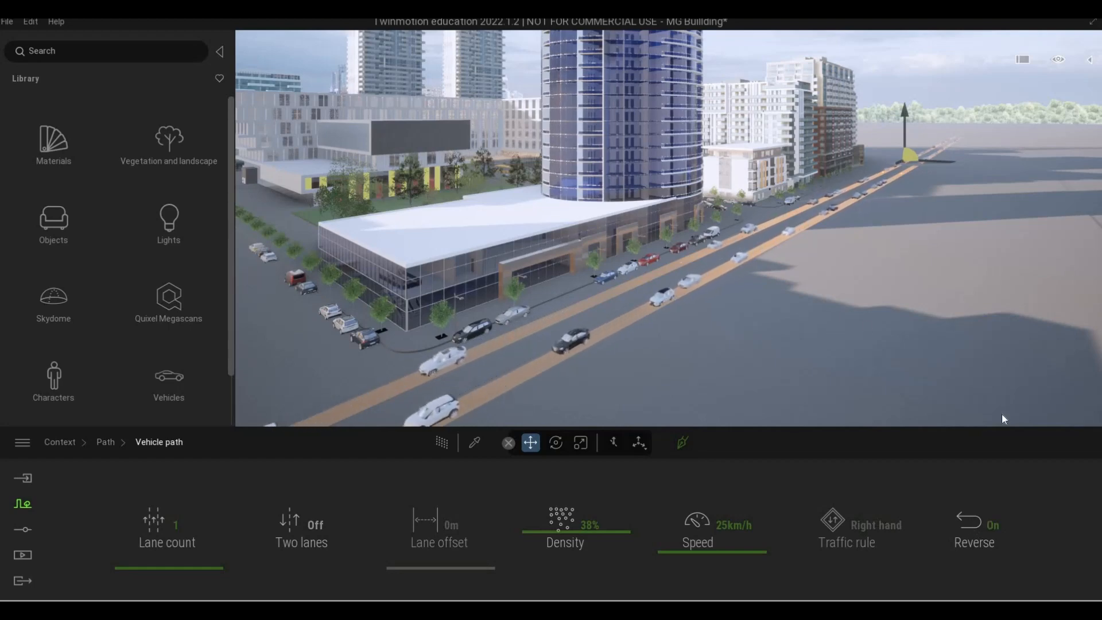
{"action": "left_click", "coordinate": [971, 524]}
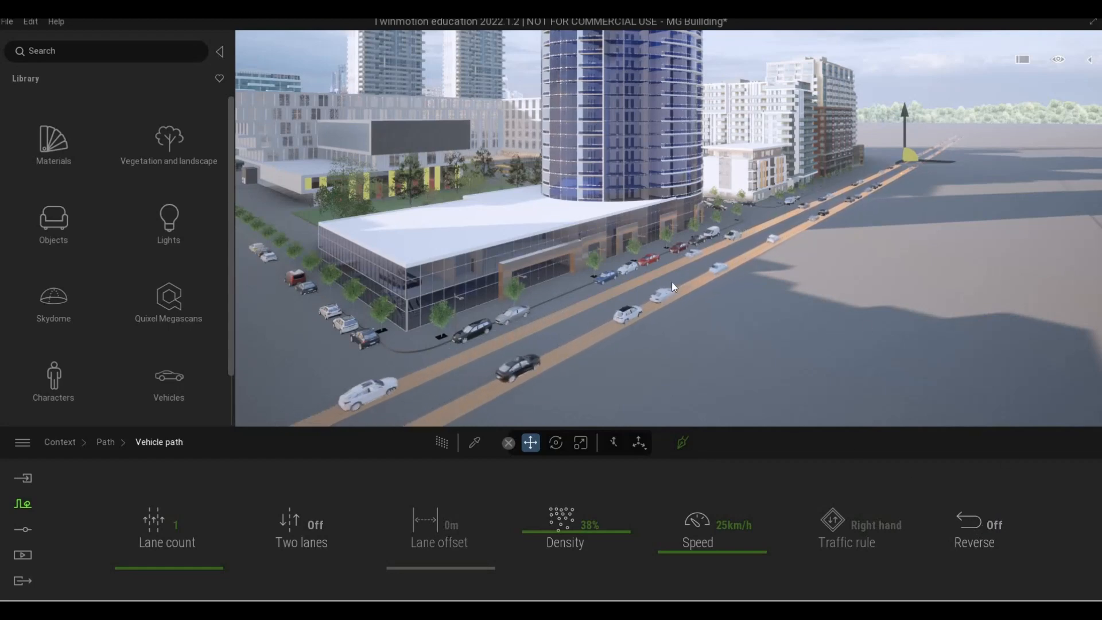
Step: Delete the duplicate vehicle path nearest the tower
{"action": "key", "text": "Escape"}
{"action": "key", "text": "Escape"}
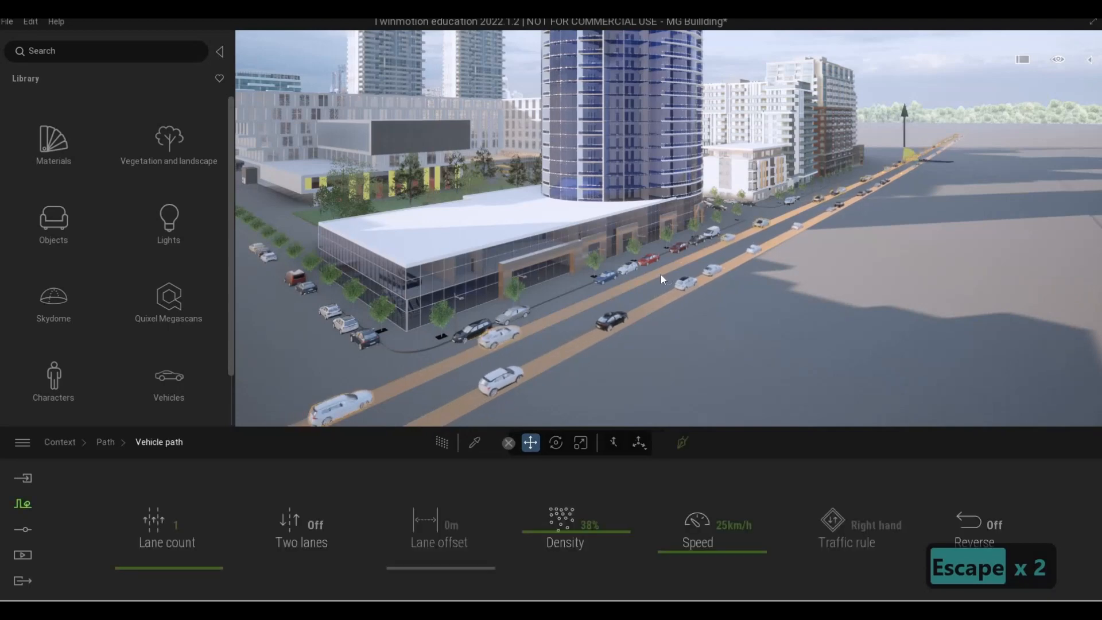
{"action": "key", "text": "Delete"}
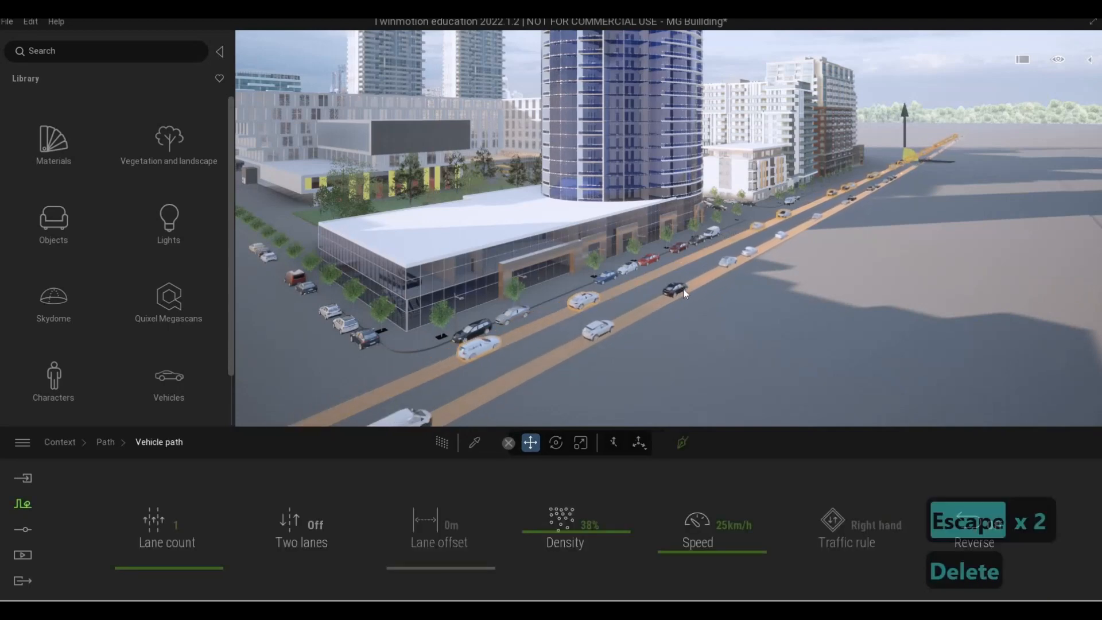
Step: Duplicate the remaining vehicle path as one independent copy, about 9.16 m closer to the tower
{"action": "left_click", "coordinate": [684, 288]}
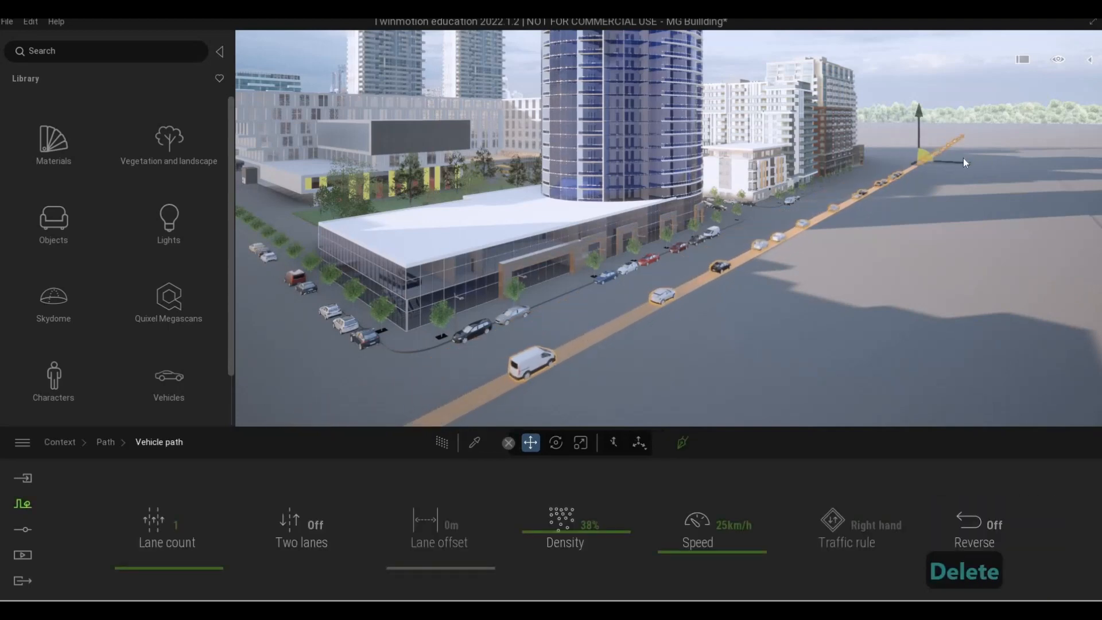
{"action": "left_click", "coordinate": [961, 162]}
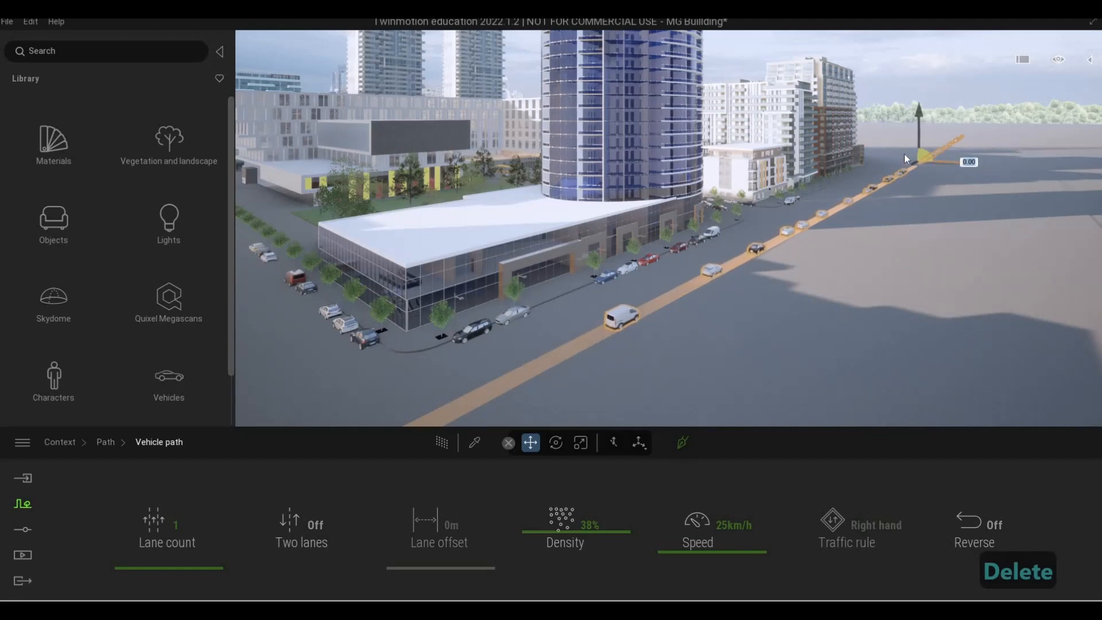
{"action": "left_click_drag", "start_coordinate": [904, 154], "coordinate": [903, 154], "text": "shift"}
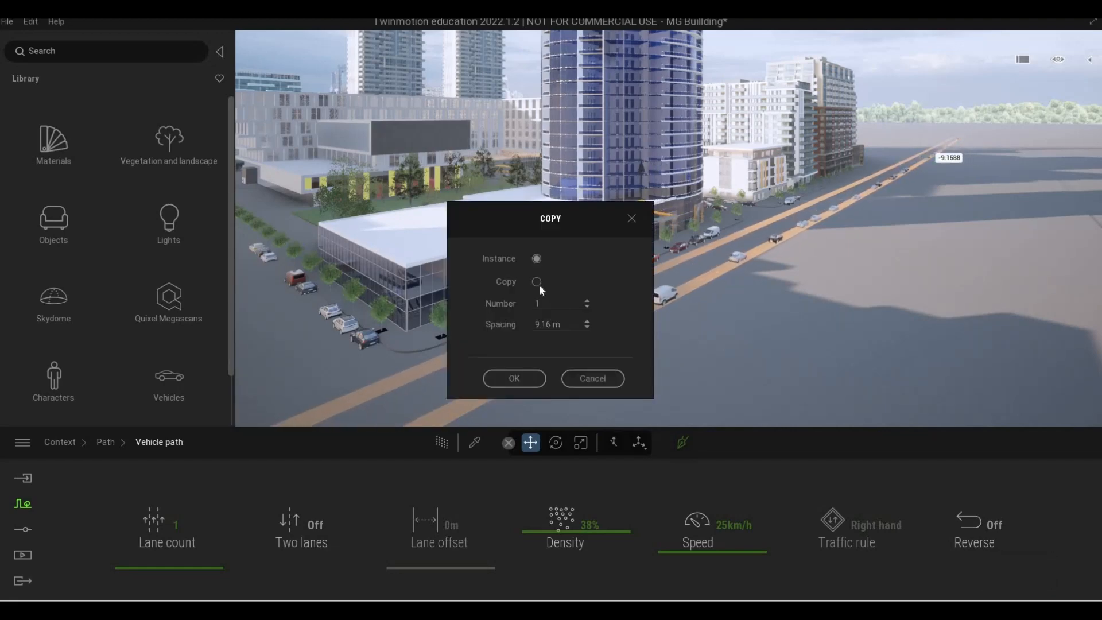
{"action": "left_click", "coordinate": [537, 282]}
{"action": "left_click", "coordinate": [528, 374]}
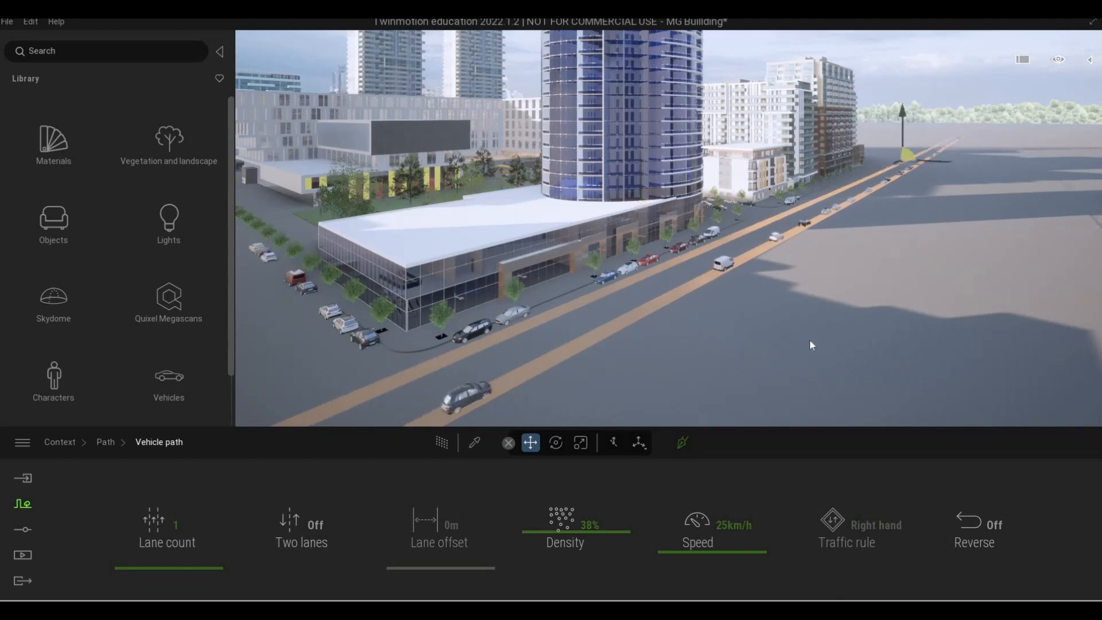
Step: Reverse the traffic direction of the copied vehicle path and deselect it
{"action": "left_click", "coordinate": [978, 519]}
{"action": "key", "text": "Escape"}
{"action": "key", "text": "Escape"}
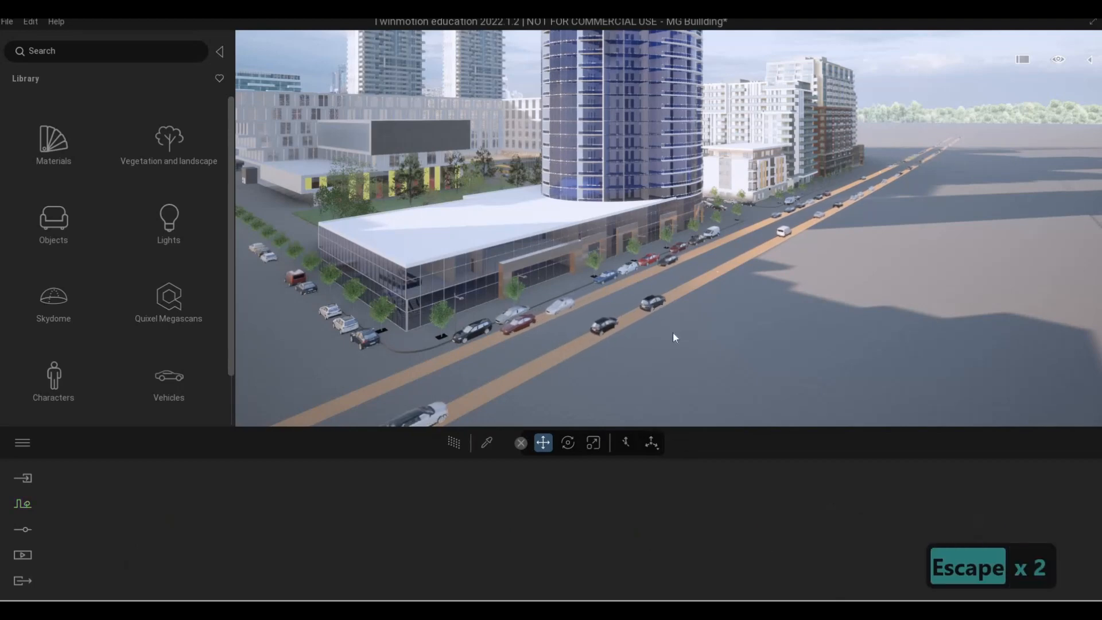
Step: Set the lane count of the vehicle path nearest the tower to 2
{"action": "key", "text": "a"}
{"action": "key", "text": "s"}
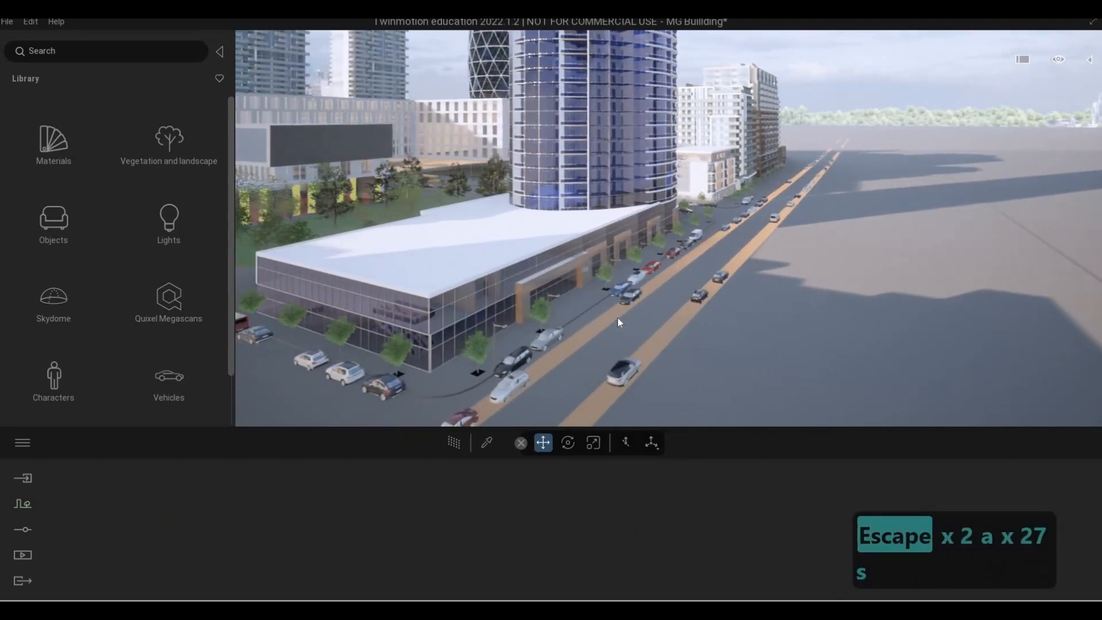
{"action": "left_click", "coordinate": [617, 318]}
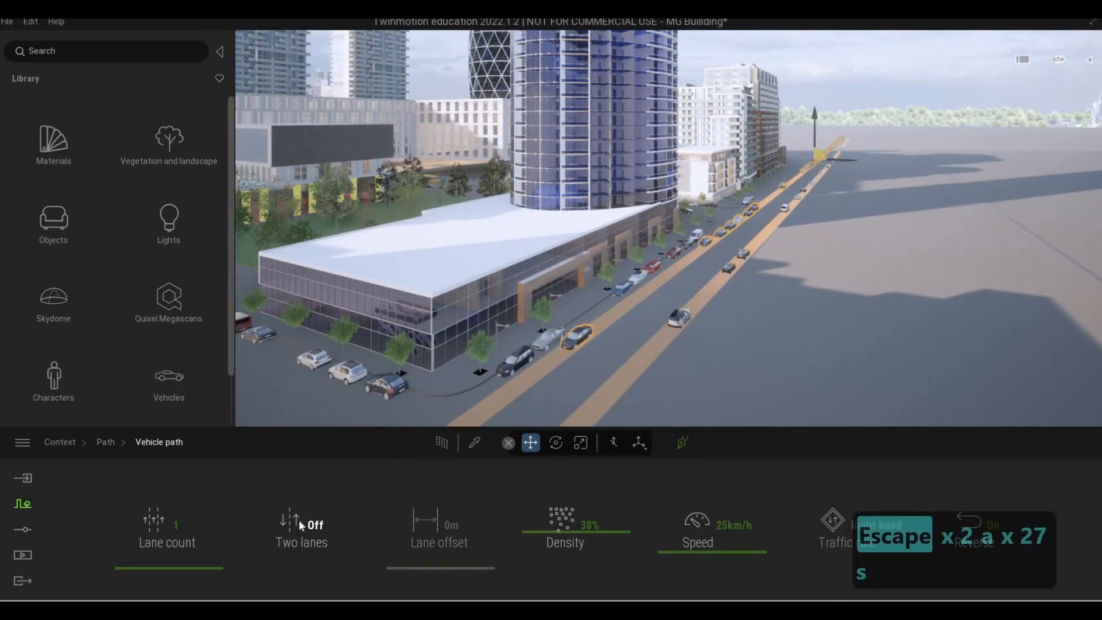
{"action": "left_click", "coordinate": [186, 545]}
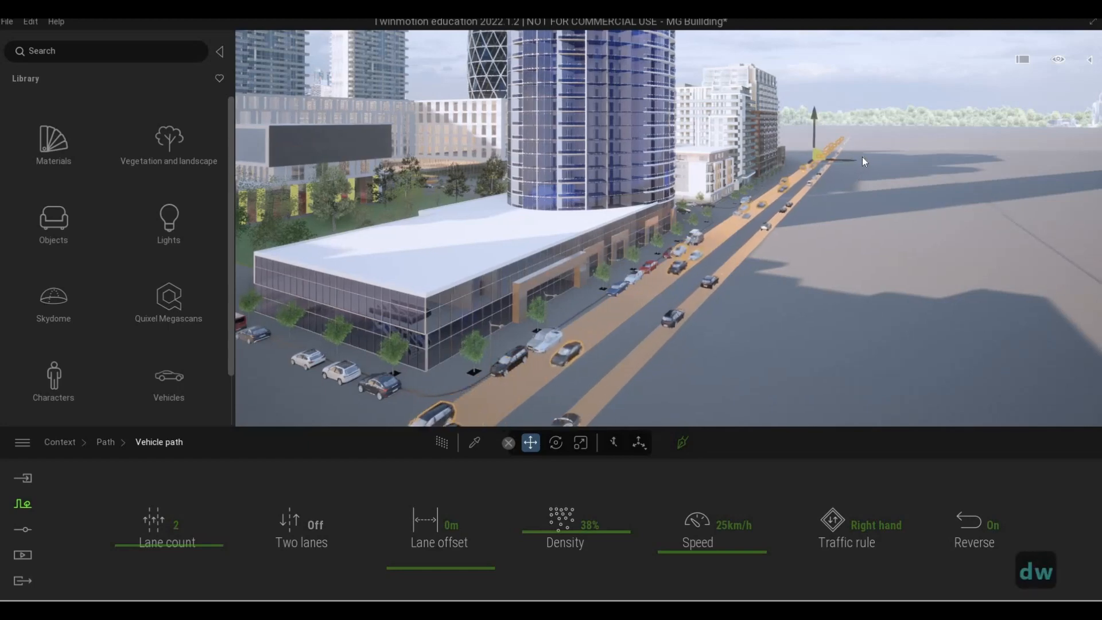
Step: Shift the two-lane path nearest the tower slightly away from the parked cars
{"action": "key", "text": "d"}
{"action": "key", "text": "w"}
{"action": "key", "text": "q"}
{"action": "key", "text": "d"}
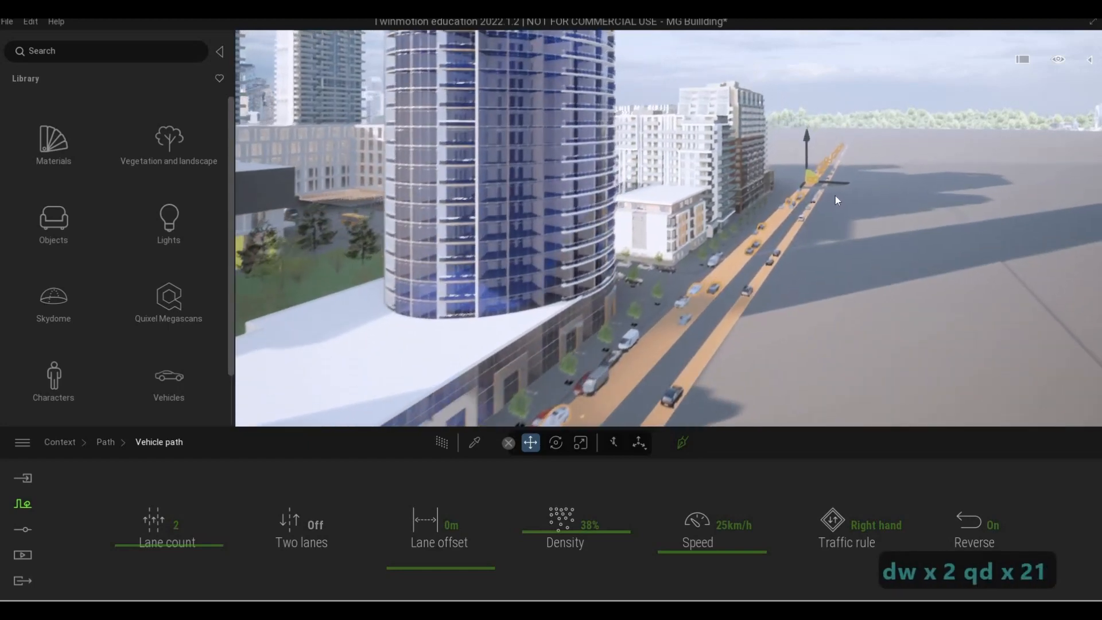
{"action": "key", "text": "q"}
{"action": "key", "text": "d"}
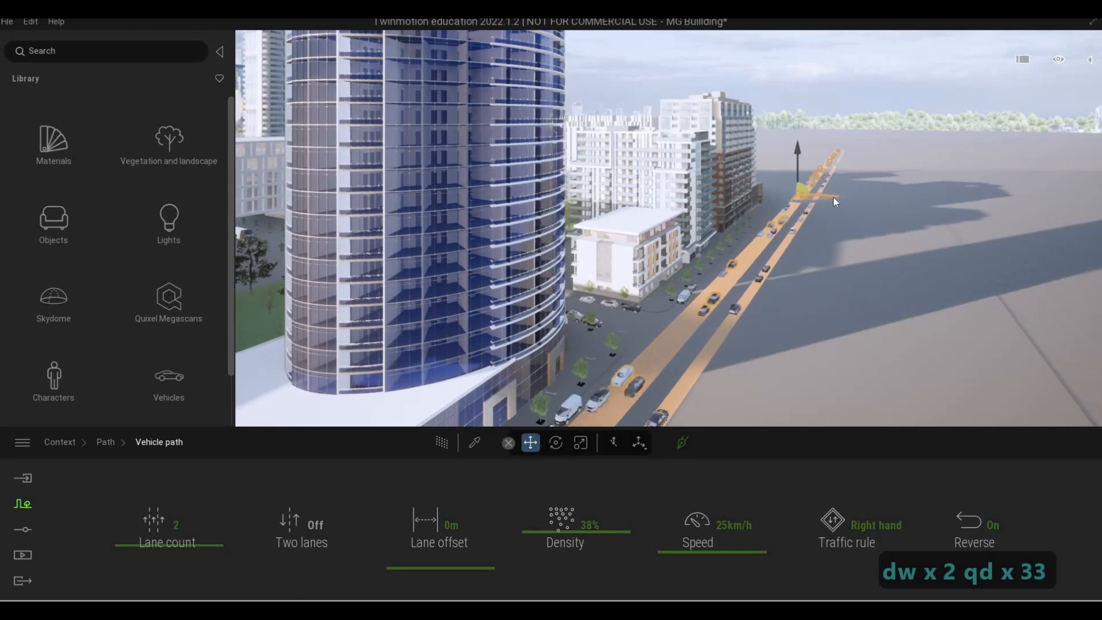
{"action": "key", "text": "Escape"}
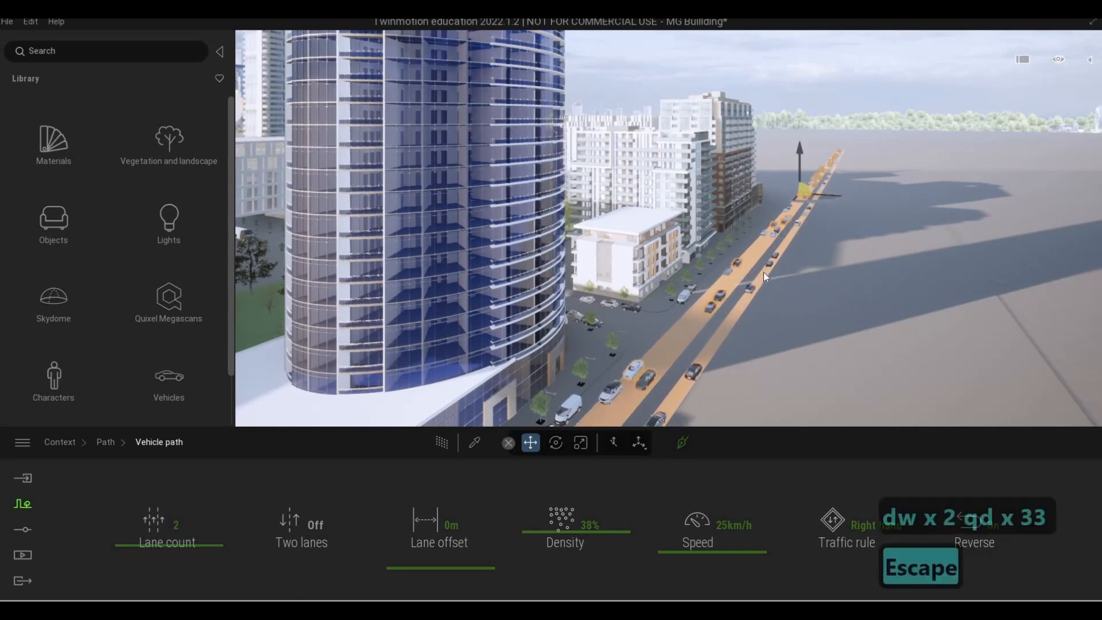
{"action": "key", "text": "Escape"}
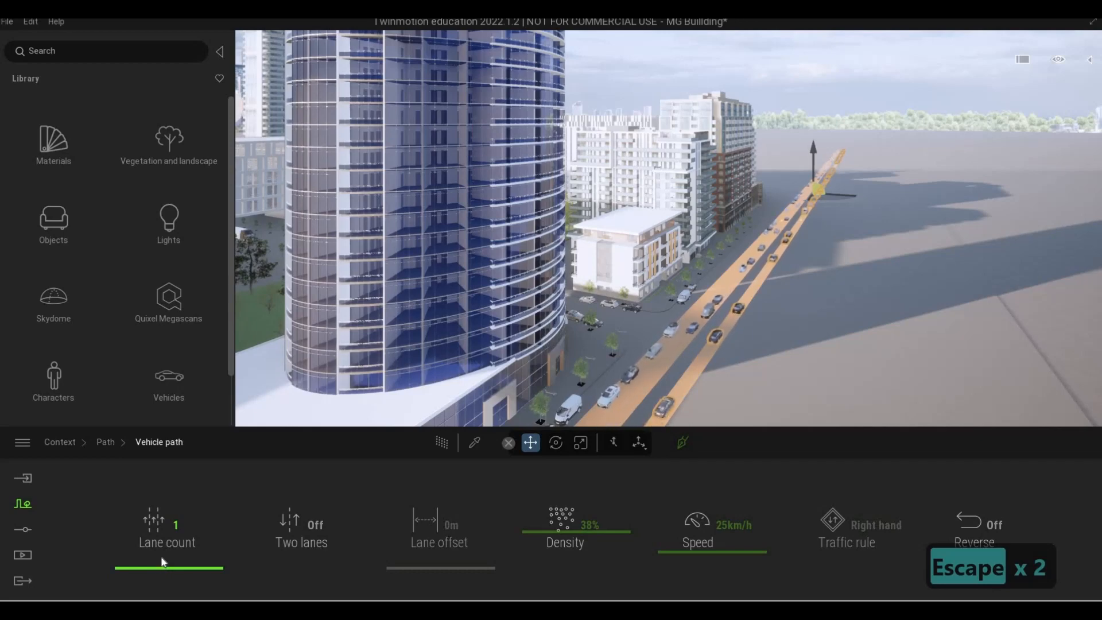
Step: Set the outer vehicle path's lane count to 2 and shift it slightly away from the path beside the tower
{"action": "left_click", "coordinate": [160, 552]}
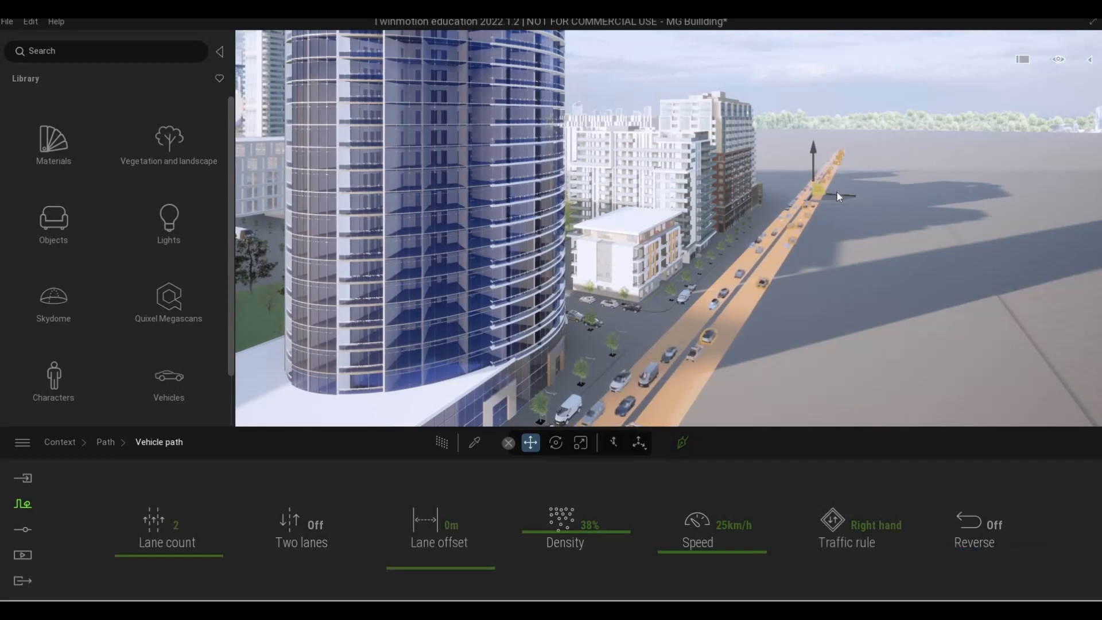
{"action": "left_click_drag", "start_coordinate": [837, 194], "coordinate": [838, 198]}
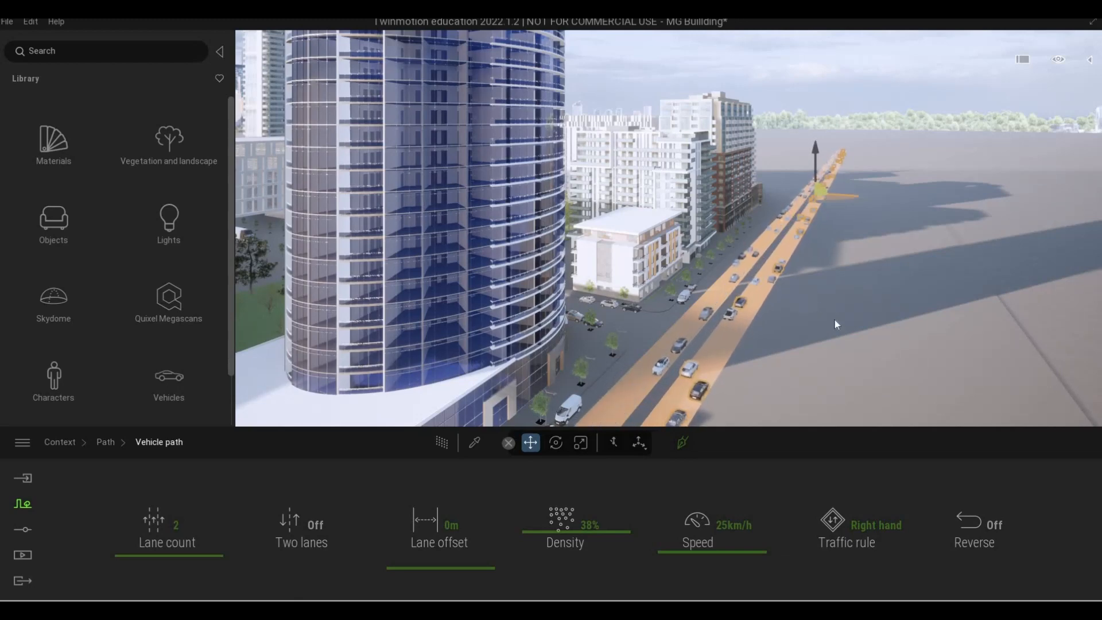
Step: Deselect the vehicle path and examine the two-way traffic from above and at street level beside the tower's podium
{"action": "key", "text": "Escape"}
{"action": "key", "text": "Escape"}
{"action": "key", "text": "Escape"}
{"action": "key", "text": "e"}
{"action": "key", "text": "e"}
{"action": "key", "text": "e"}
{"action": "key", "text": "e"}
{"action": "key", "text": "e"}
{"action": "key", "text": "e"}
{"action": "key", "text": "e"}
{"action": "key", "text": "e"}
{"action": "key", "text": "e"}
{"action": "key", "text": "e"}
{"action": "key", "text": "e"}
{"action": "key", "text": "e"}
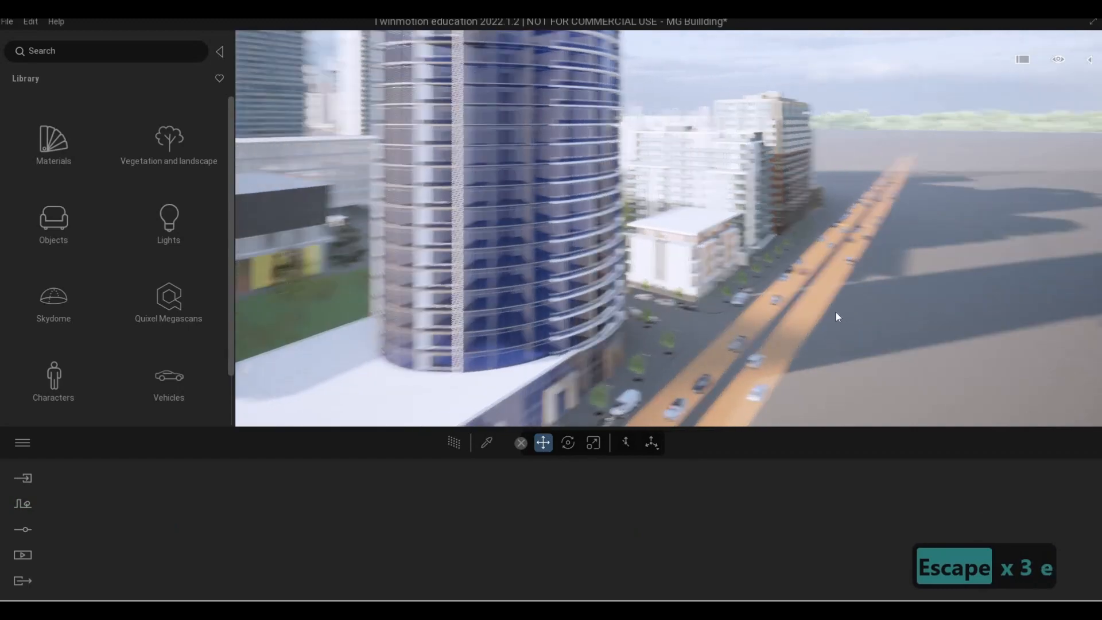
{"action": "key", "text": "w"}
{"action": "key", "text": "w"}
{"action": "key", "text": "w"}
{"action": "key", "text": "w"}
{"action": "key", "text": "w"}
{"action": "key", "text": "w"}
{"action": "key", "text": "Escape"}
{"action": "key", "text": "Escape"}
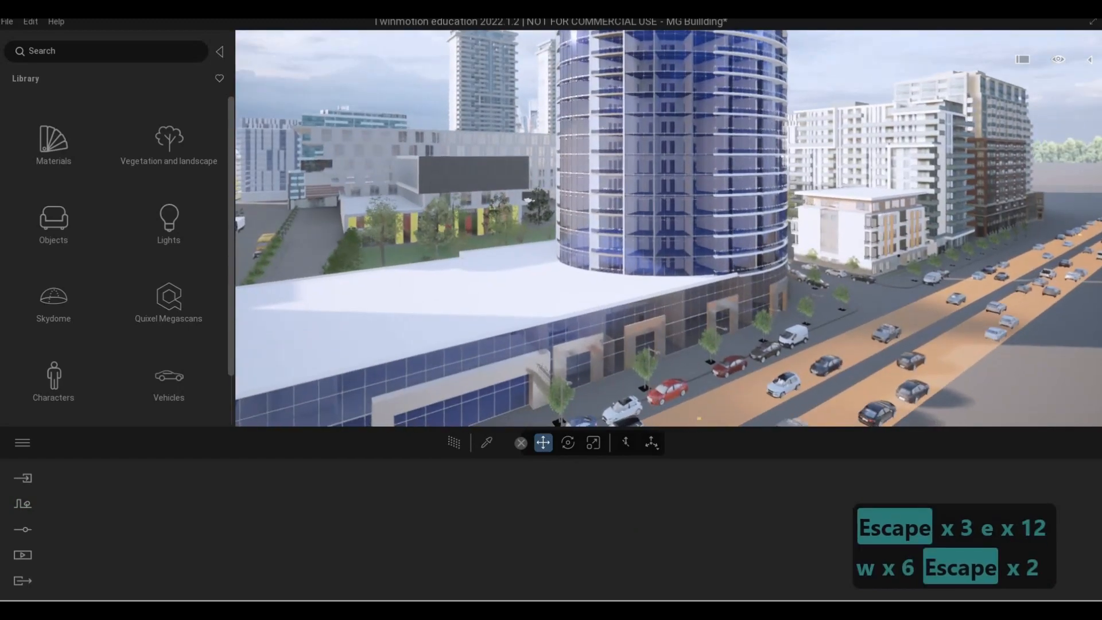
{"action": "key", "text": "a"}
{"action": "key", "text": "e"}
{"action": "key", "text": "w"}
{"action": "key", "text": "a"}
{"action": "key", "text": "a"}
{"action": "key", "text": "a"}
{"action": "key", "text": "a"}
{"action": "key", "text": "s"}
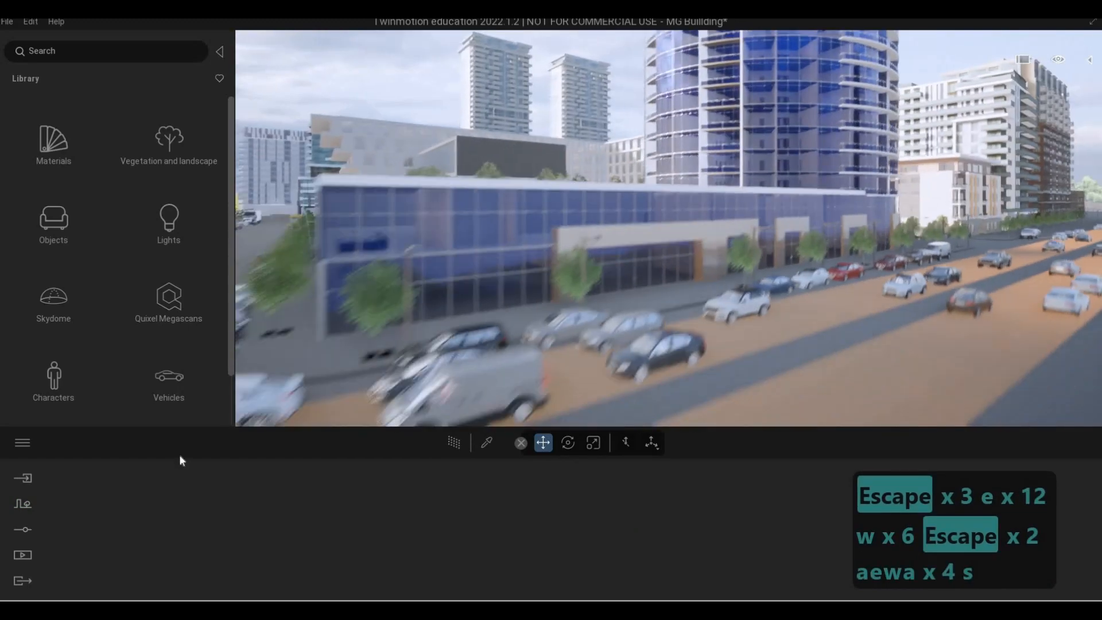
Step: Open the saved showreel video to view its shot with the moving traffic
{"action": "left_click", "coordinate": [23, 553]}
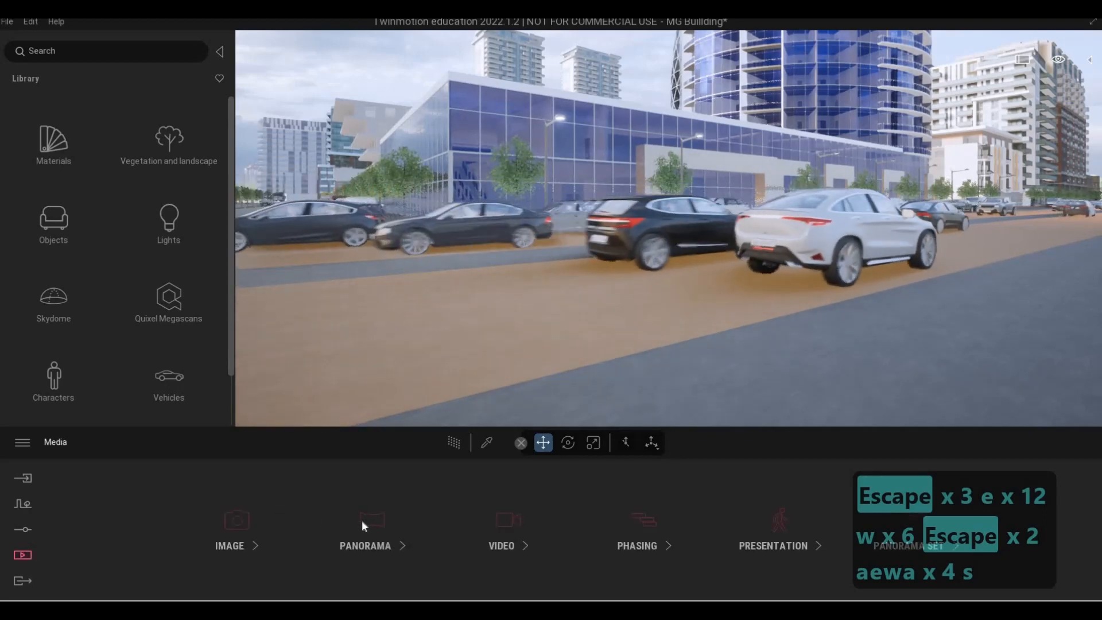
{"action": "left_click", "coordinate": [493, 516]}
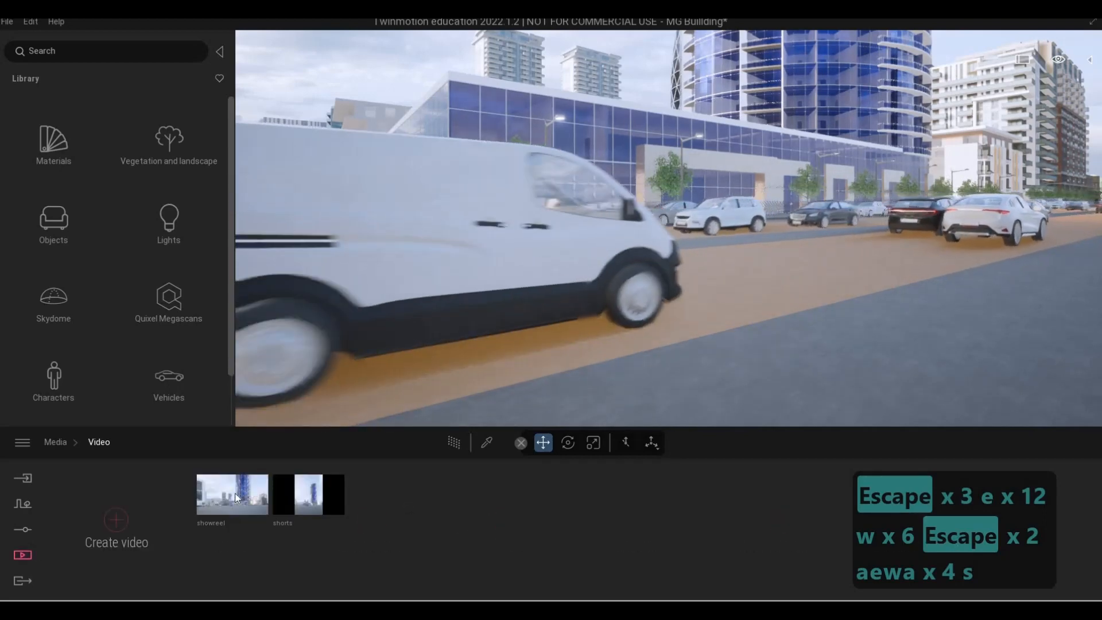
{"action": "left_click", "coordinate": [234, 493]}
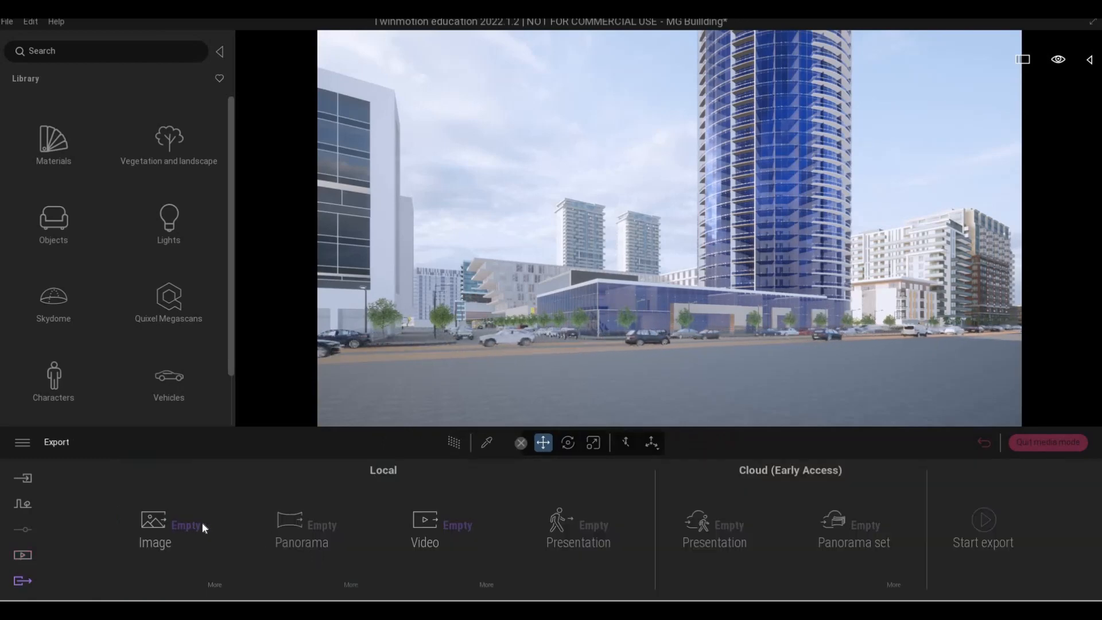
Step: Select all images and all videos for local export
{"action": "left_click", "coordinate": [185, 525]}
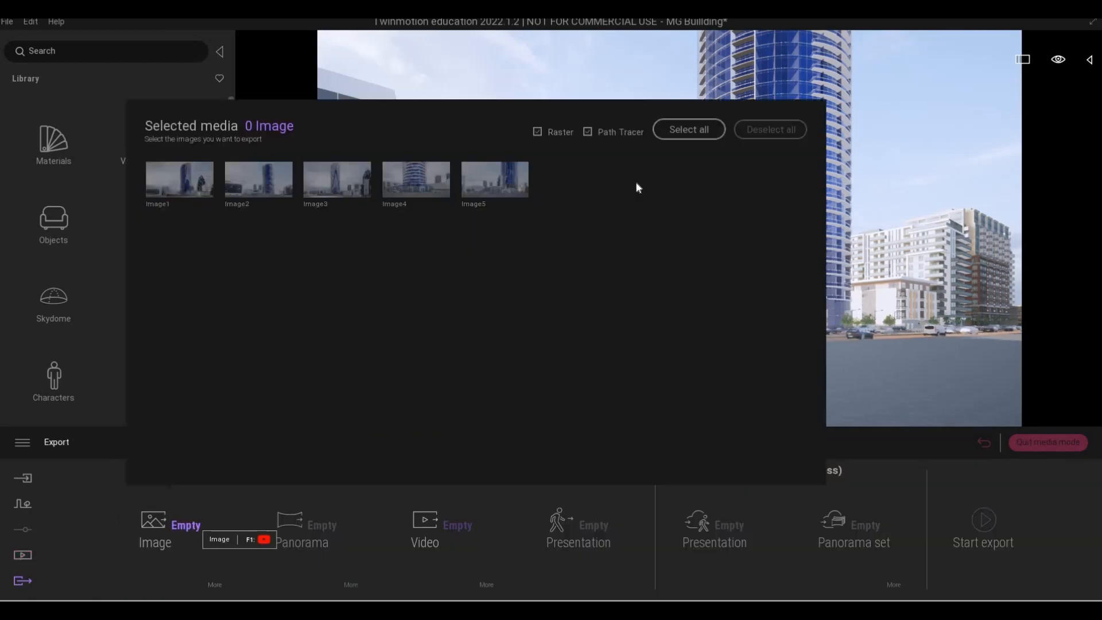
{"action": "left_click", "coordinate": [682, 132]}
{"action": "left_click", "coordinate": [446, 518]}
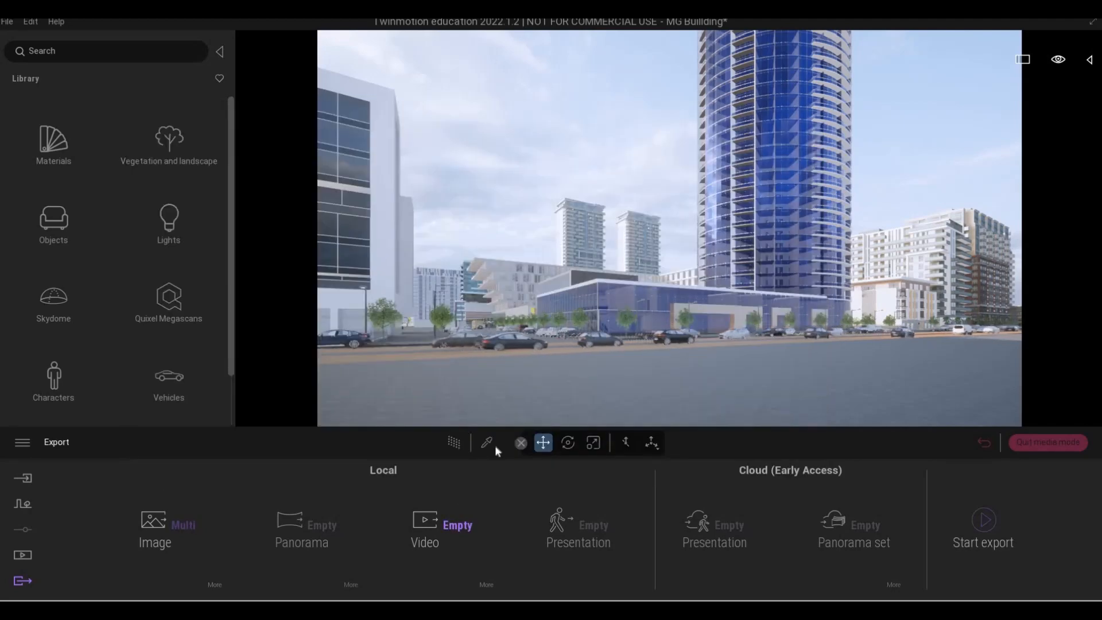
{"action": "left_click", "coordinate": [653, 129]}
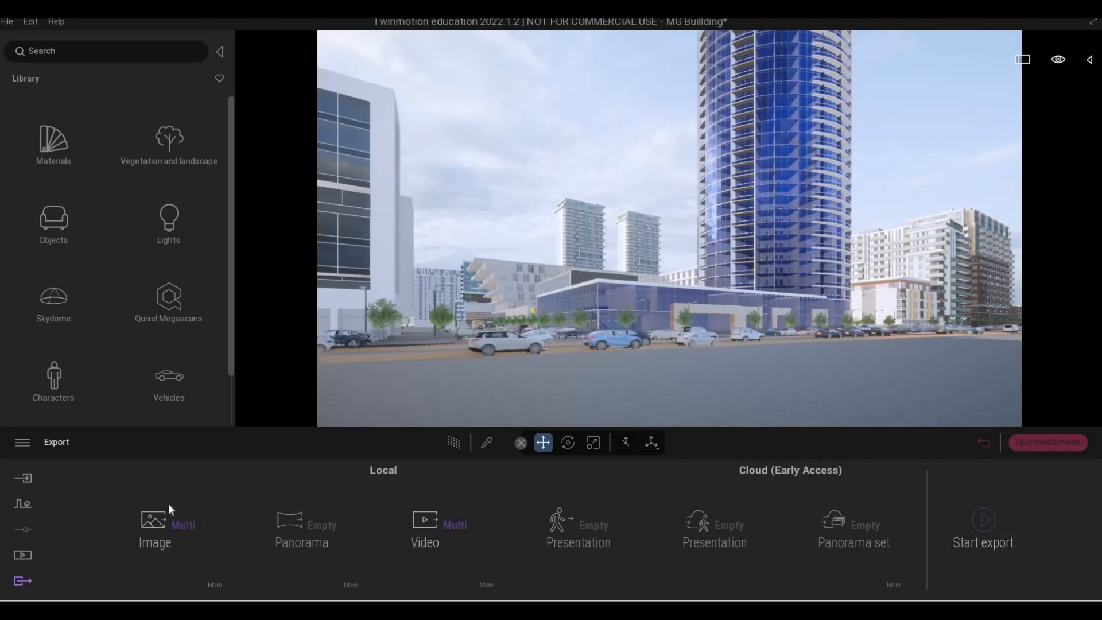
Step: Return to the saved images and enable the path tracer for the current view with the Low quality preset
{"action": "left_click", "coordinate": [21, 556]}
{"action": "left_click", "coordinate": [226, 520]}
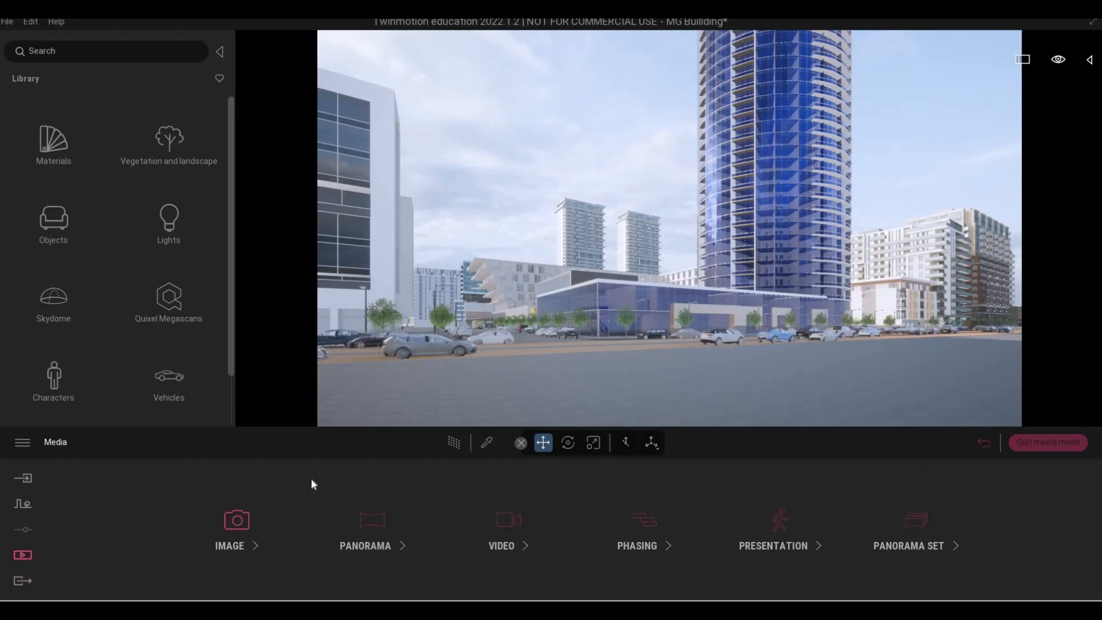
{"action": "left_click", "coordinate": [299, 485]}
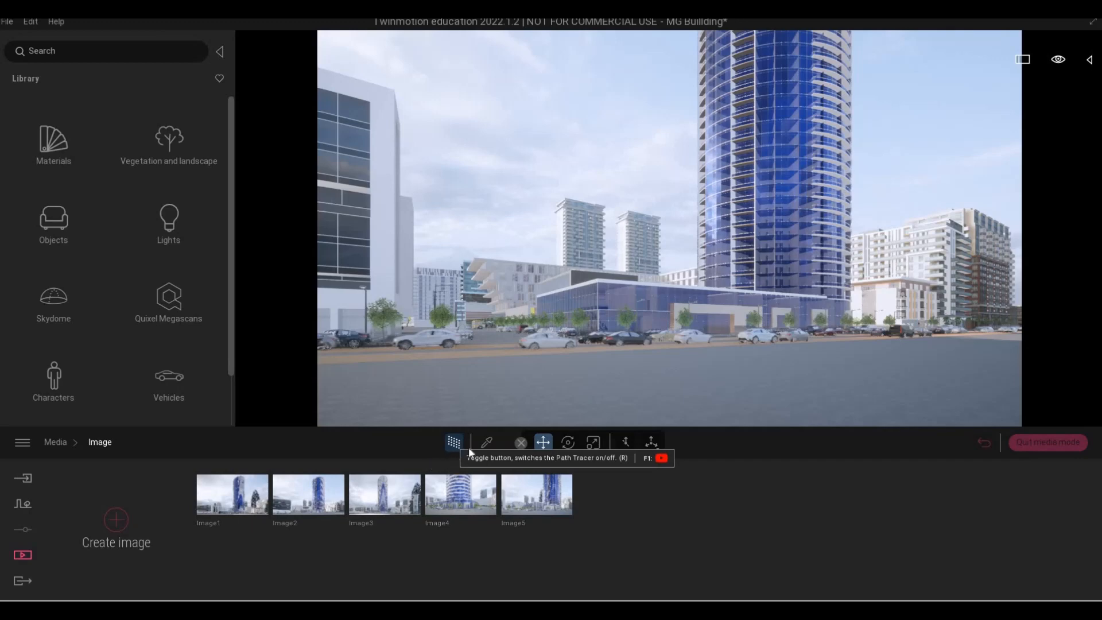
{"action": "left_click", "coordinate": [451, 445]}
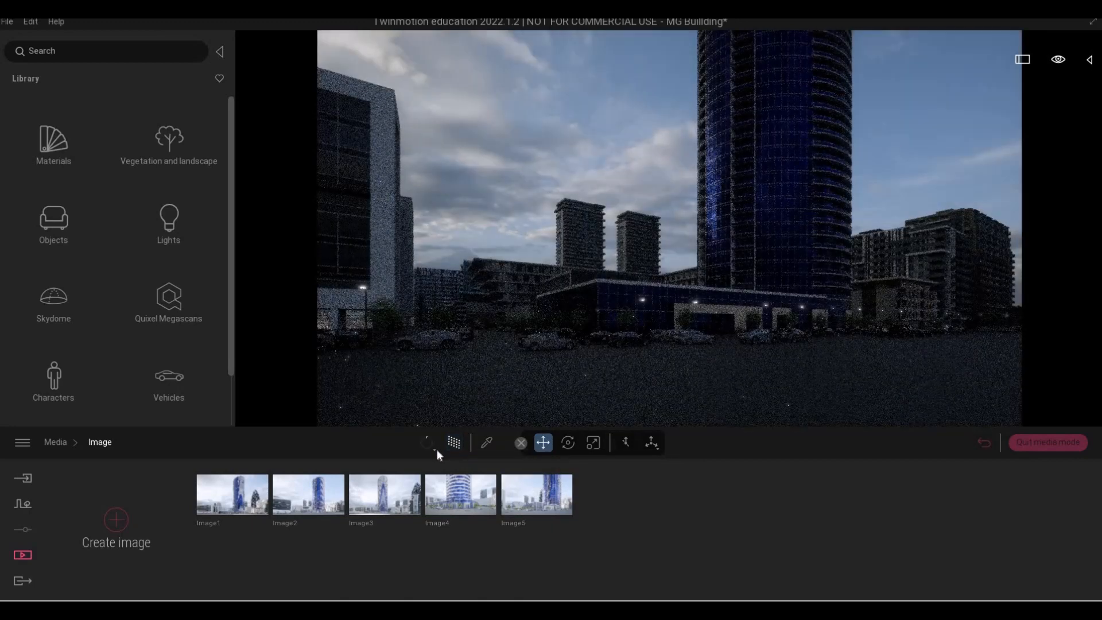
{"action": "left_click", "coordinate": [436, 448]}
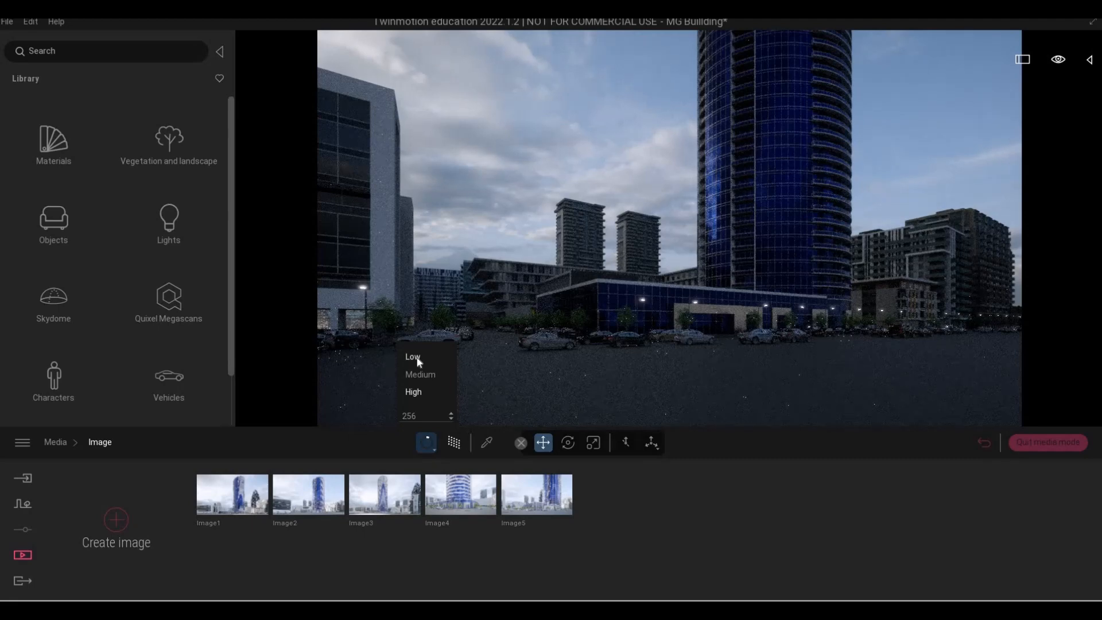
{"action": "left_click", "coordinate": [413, 358]}
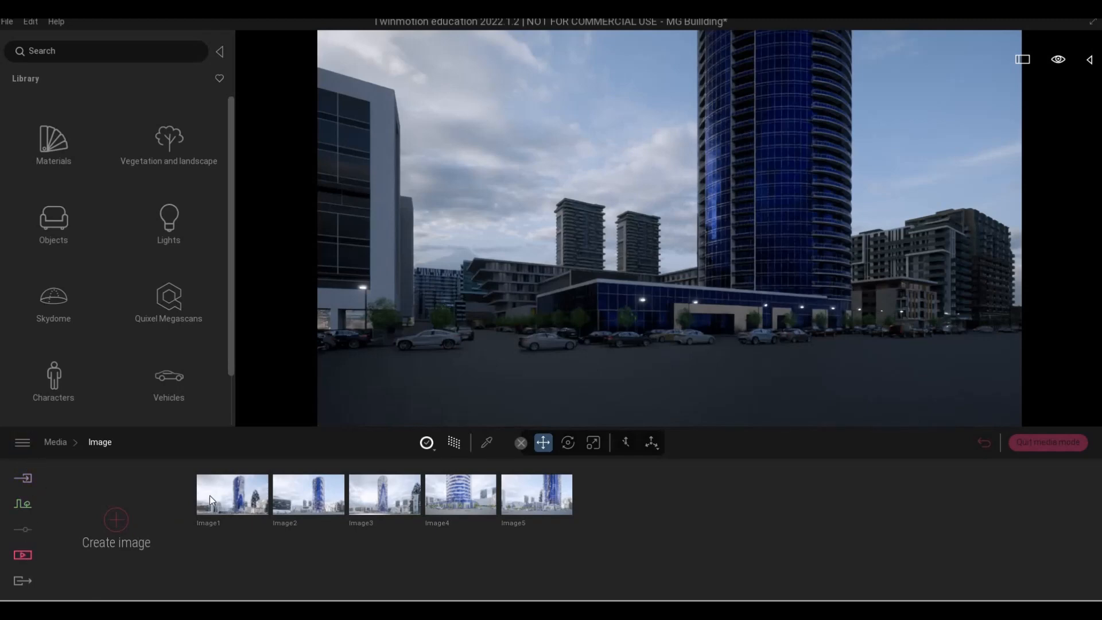
Step: Open the settings of Image1 and review its renderer and lighting options
{"action": "mouse_move", "coordinate": [208, 495]}
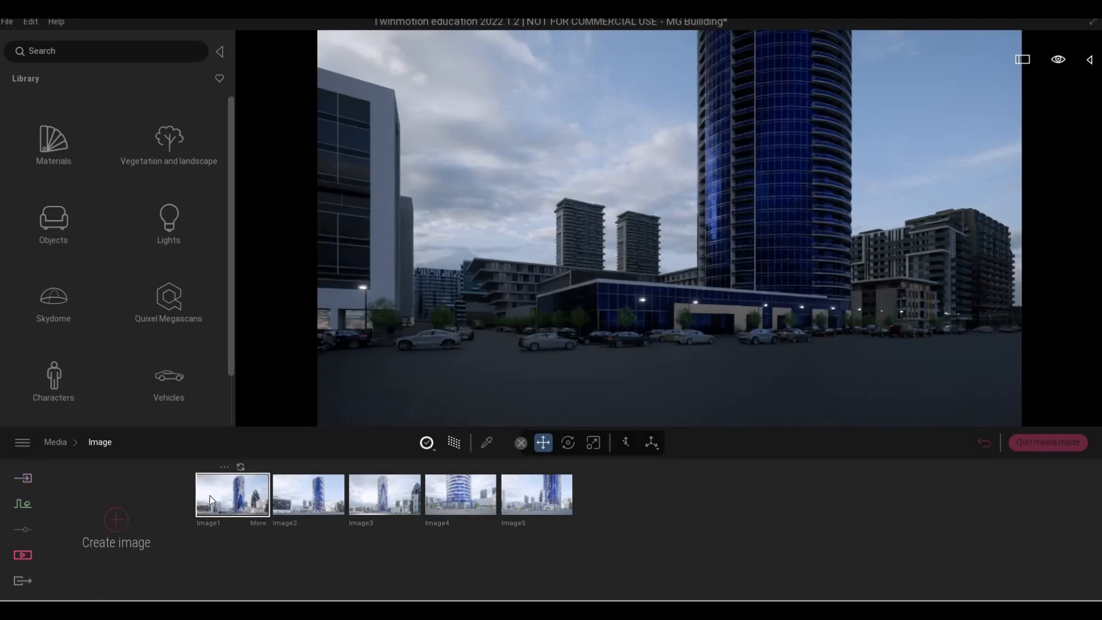
{"action": "left_click", "coordinate": [22, 505]}
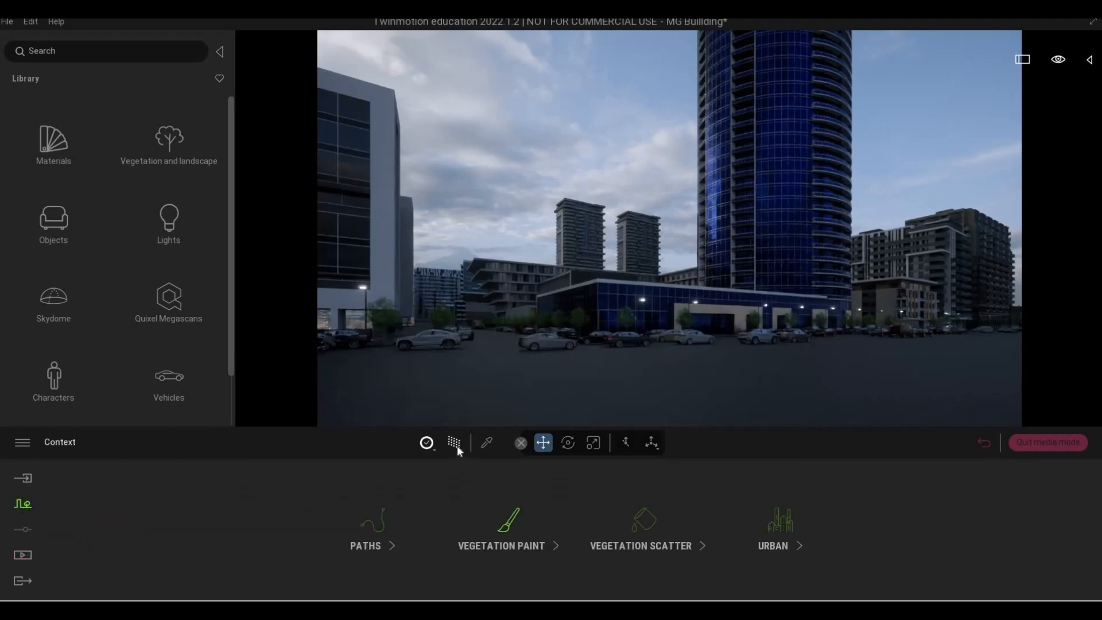
{"action": "left_click", "coordinate": [241, 525]}
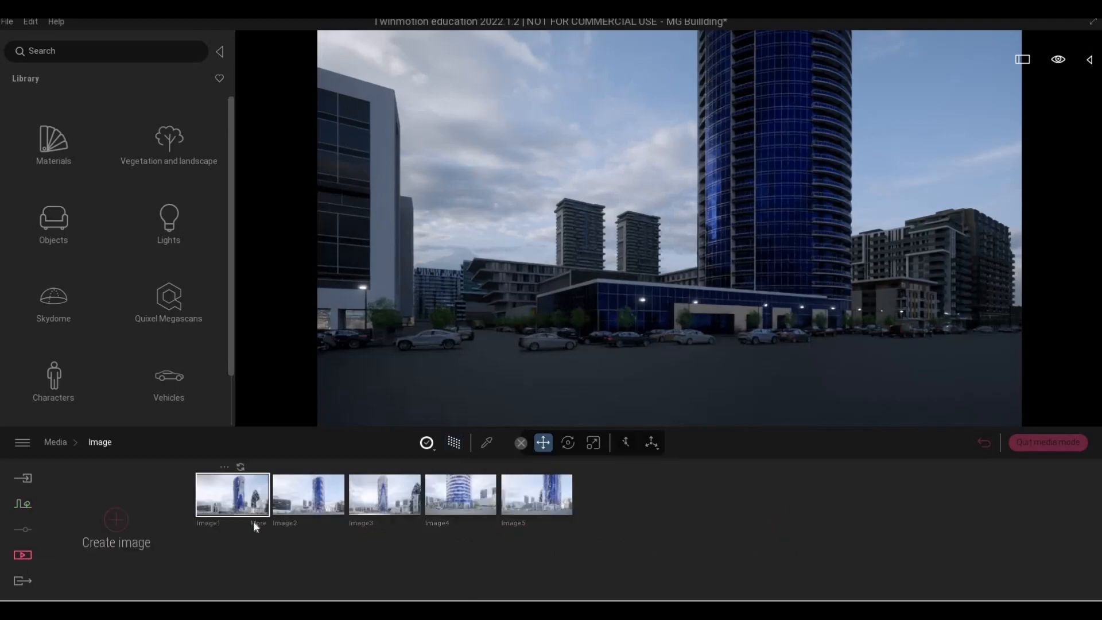
{"action": "left_click", "coordinate": [258, 522]}
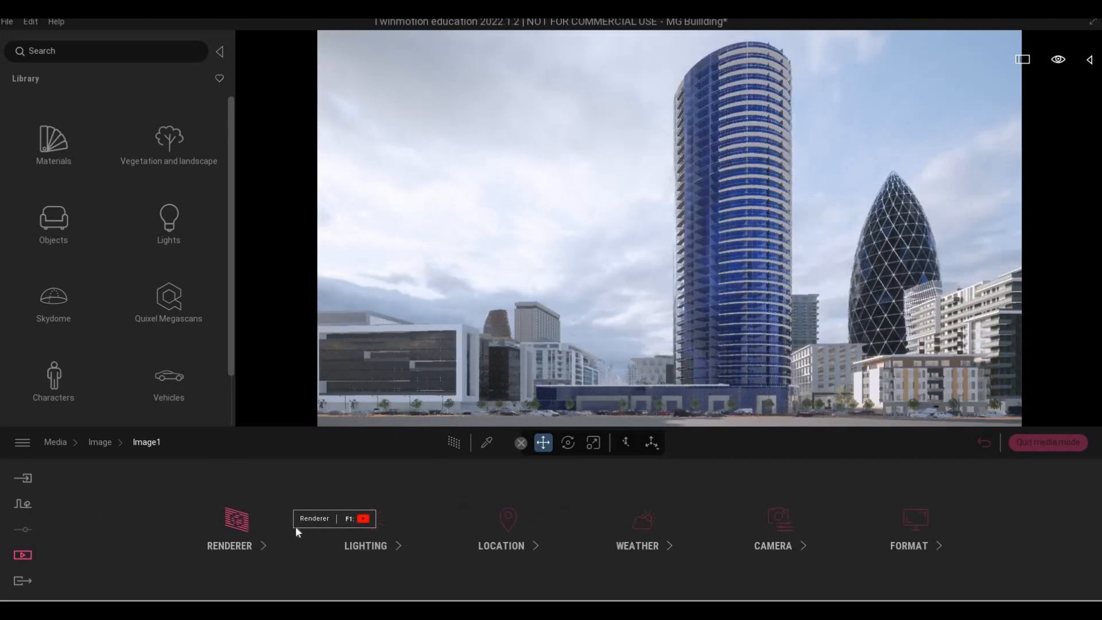
{"action": "left_click", "coordinate": [232, 545]}
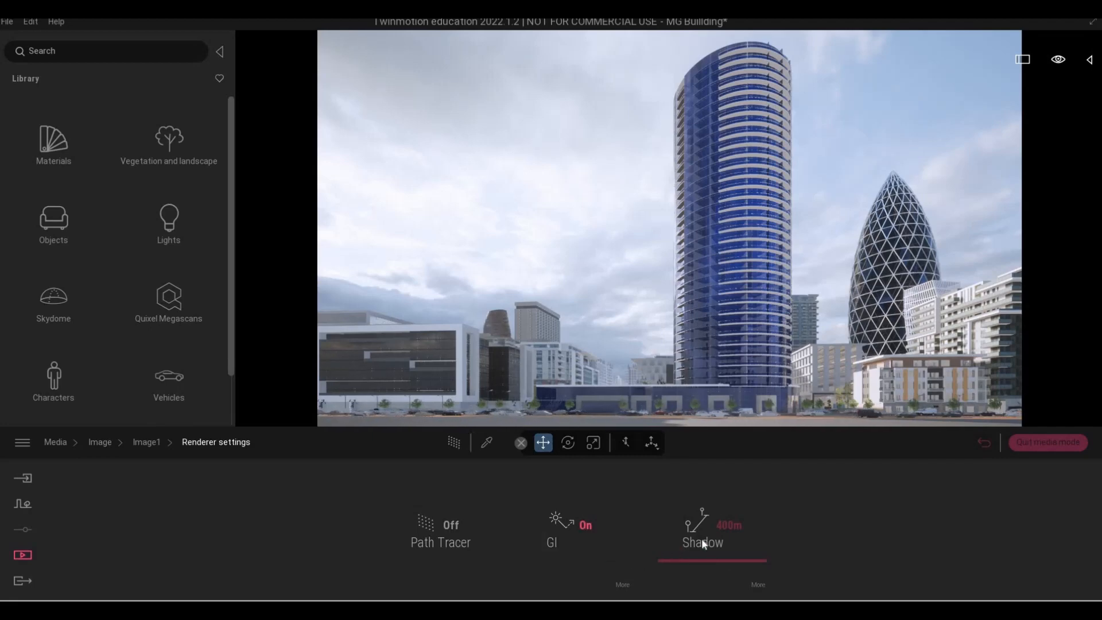
{"action": "left_click", "coordinate": [150, 448]}
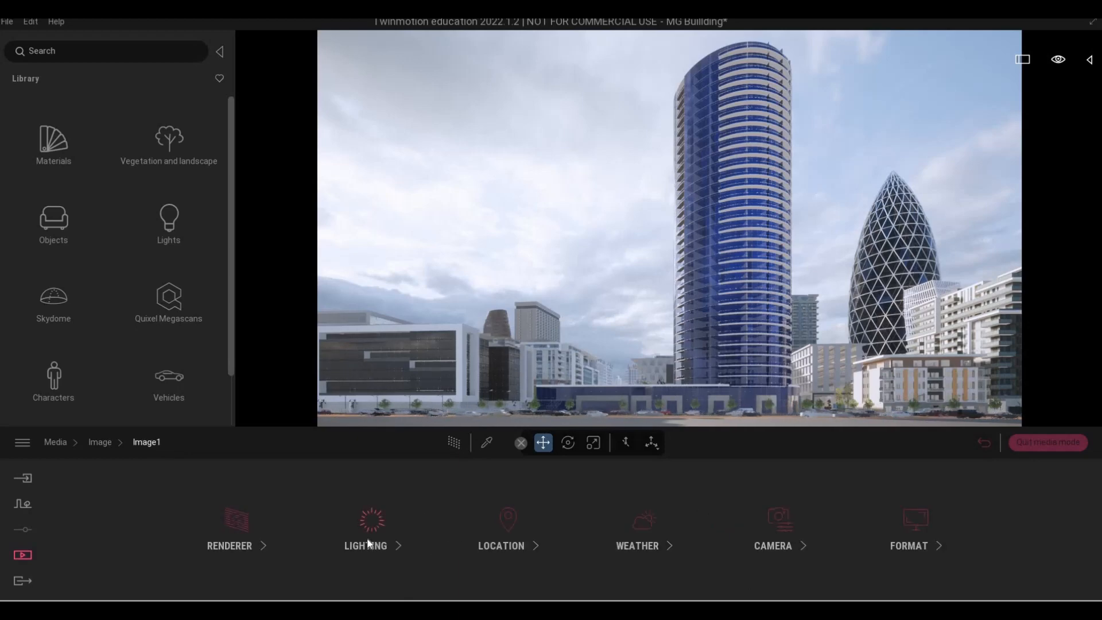
{"action": "left_click", "coordinate": [363, 519]}
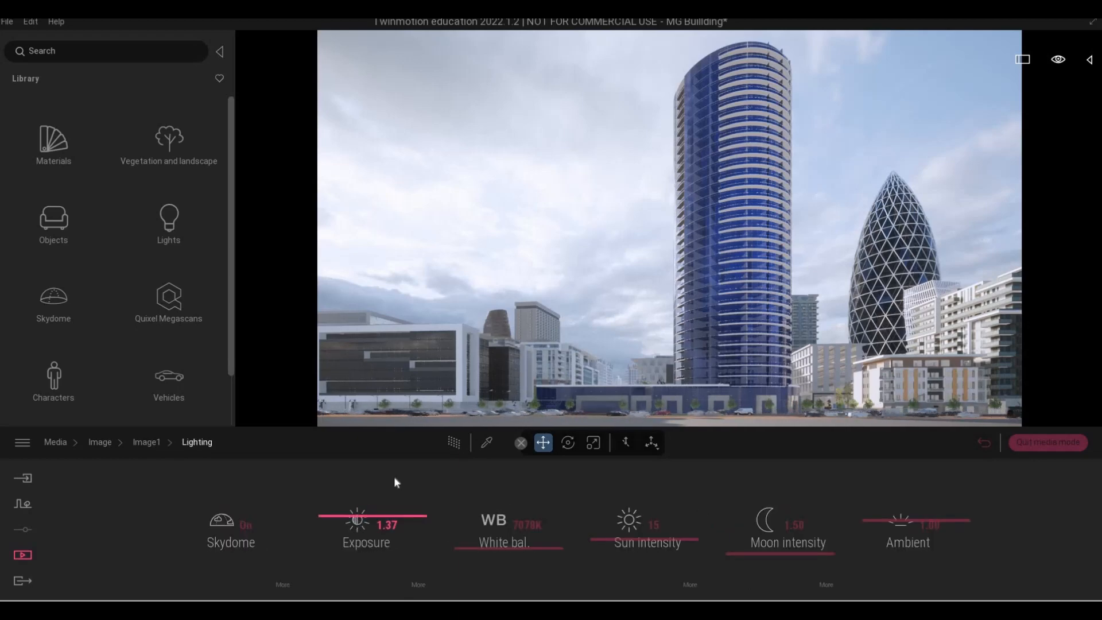
Step: Enable the path tracer for Image1 with the Low quality preset and set its exposure to 4.81
{"action": "left_click", "coordinate": [451, 443]}
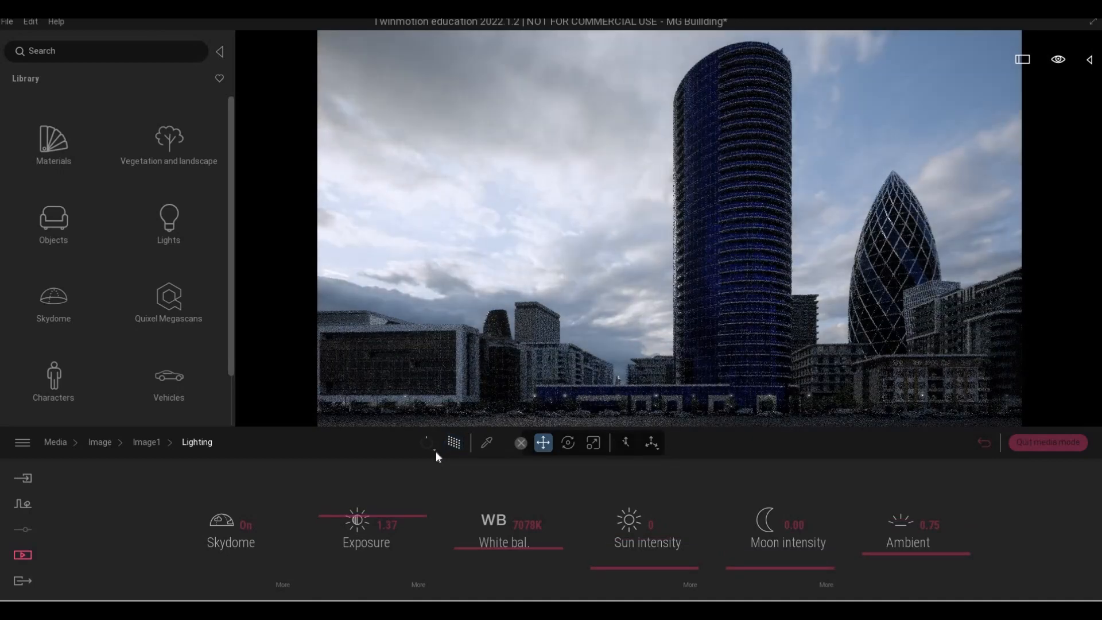
{"action": "left_click", "coordinate": [435, 449]}
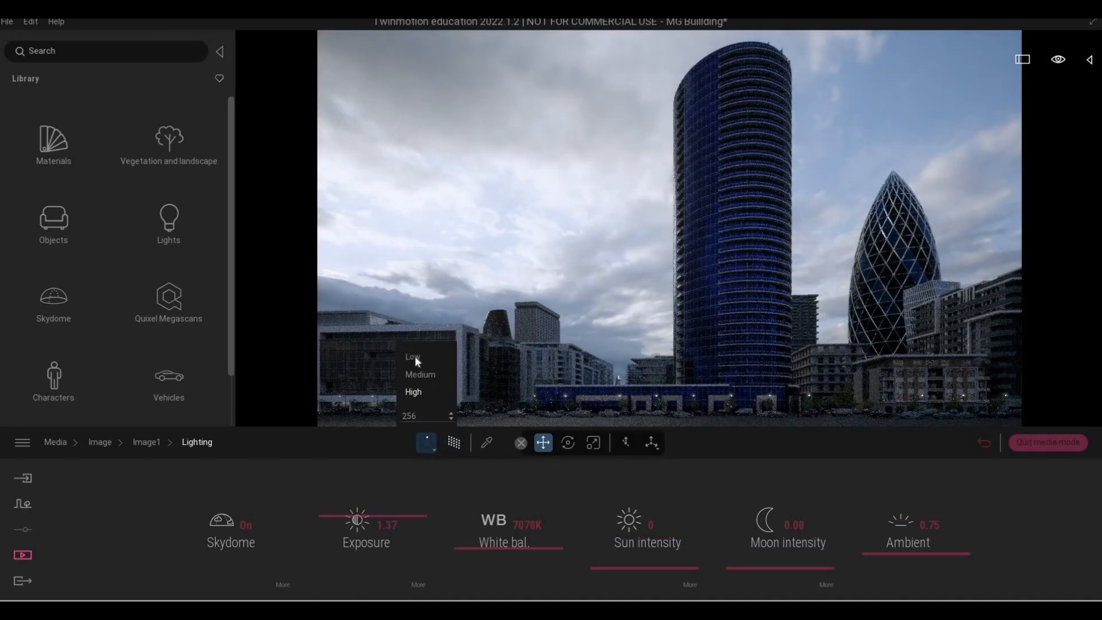
{"action": "left_click", "coordinate": [423, 392]}
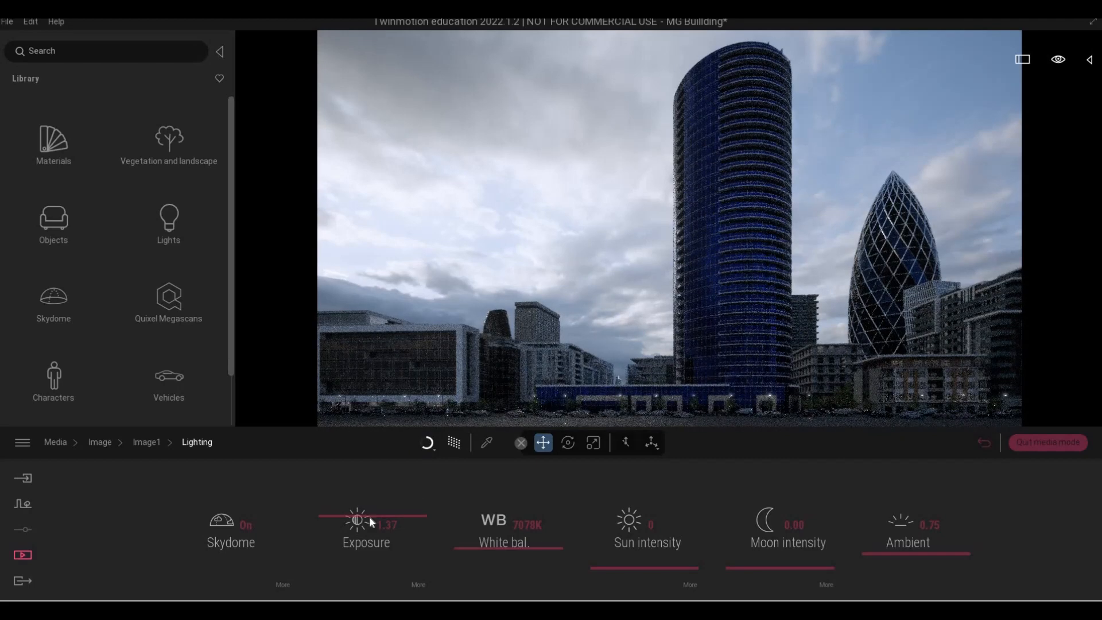
{"action": "left_click_drag", "start_coordinate": [363, 513], "coordinate": [361, 504]}
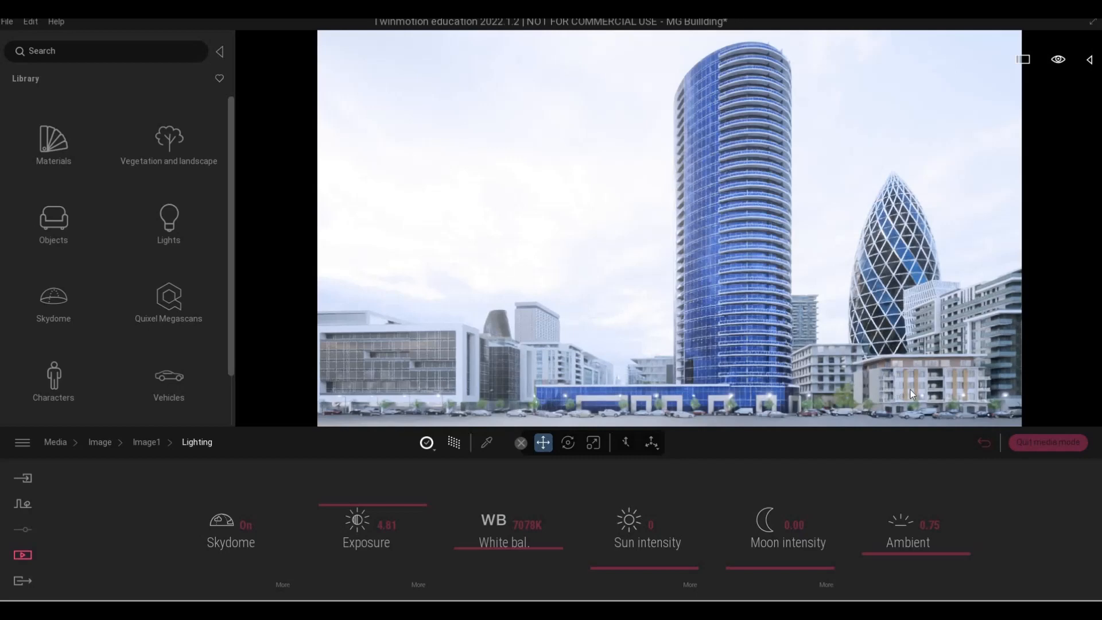
Step: Review the Low, Medium and High path tracer quality presets for Image1
{"action": "left_click", "coordinate": [427, 444]}
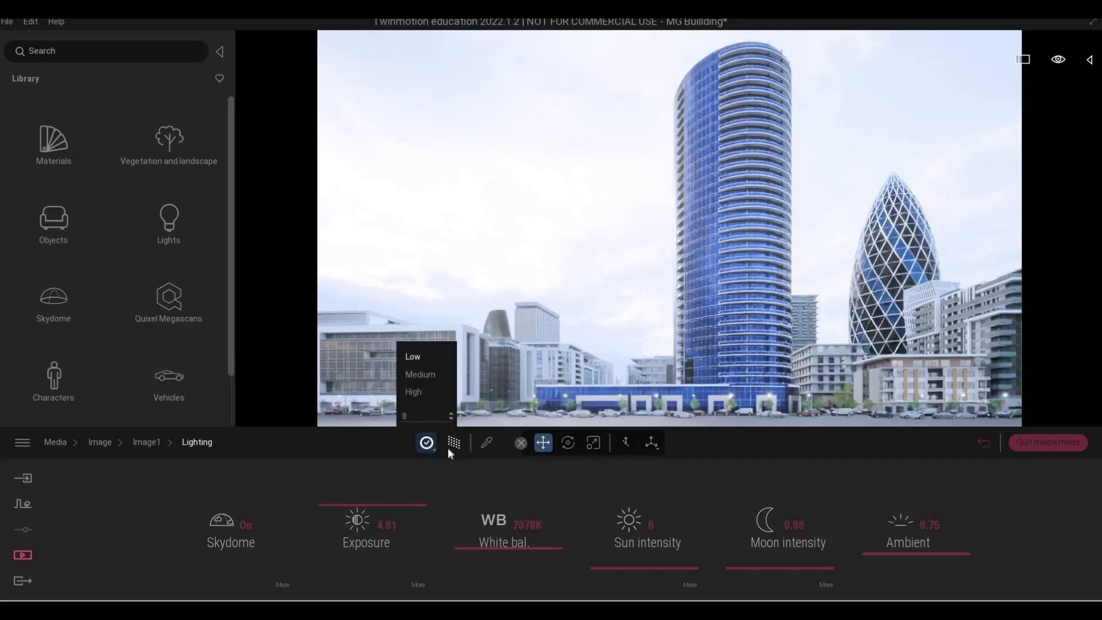
{"action": "left_click", "coordinate": [412, 393]}
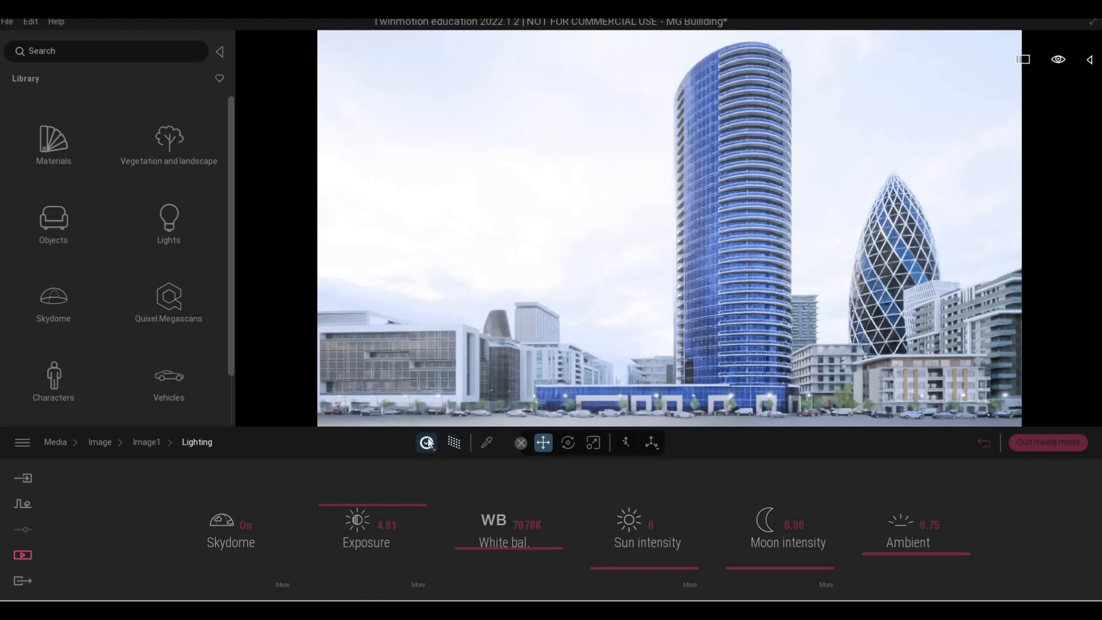
{"action": "left_click", "coordinate": [428, 443]}
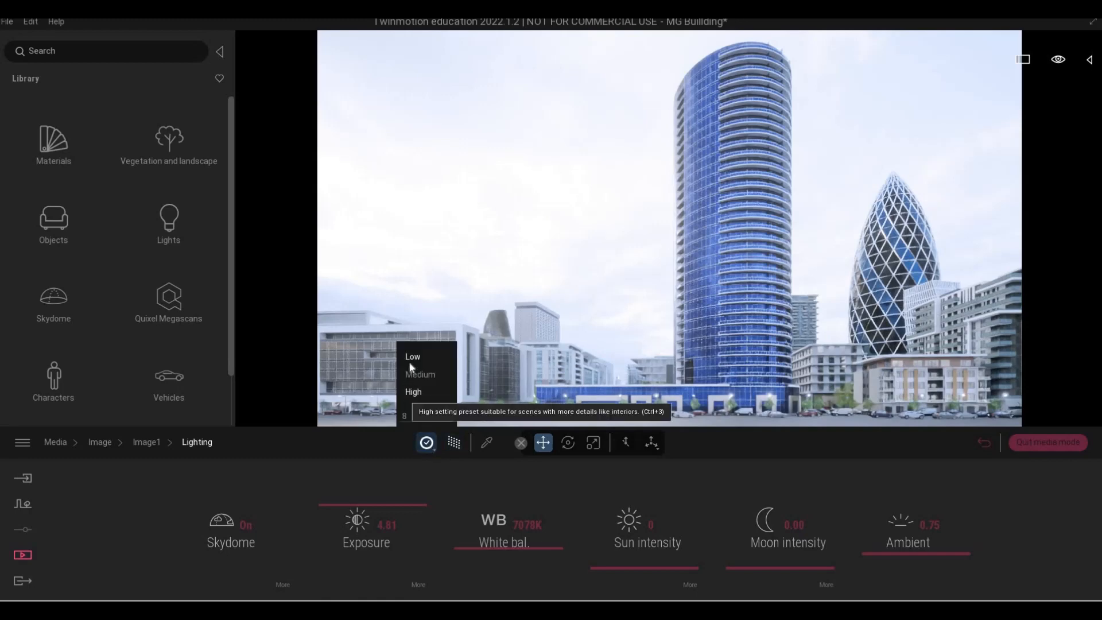
{"action": "left_click", "coordinate": [474, 374]}
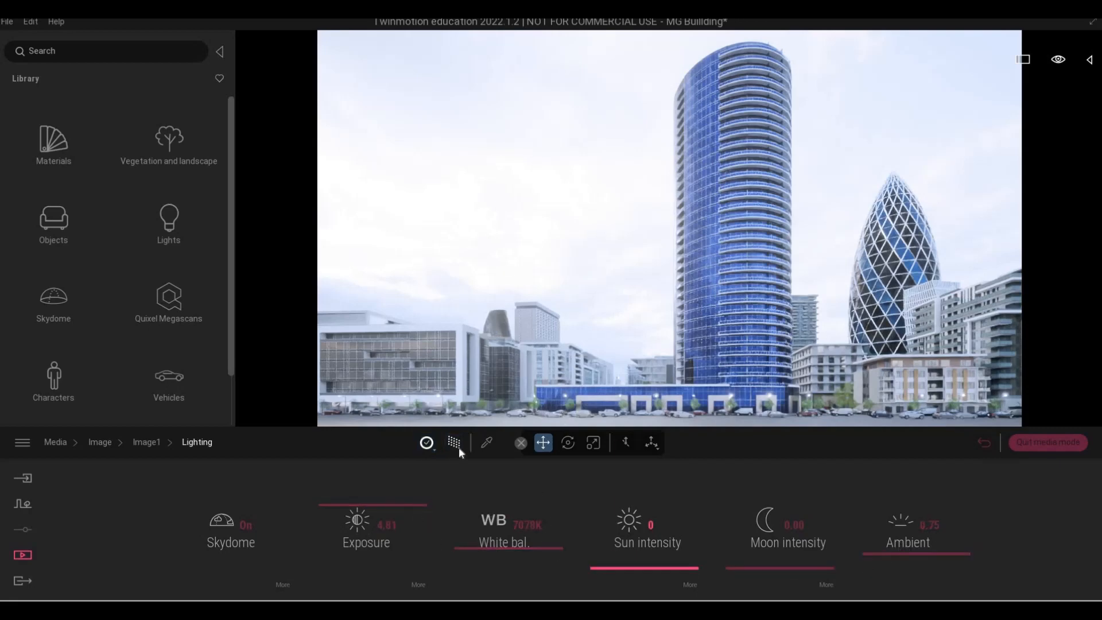
{"action": "left_click", "coordinate": [426, 442]}
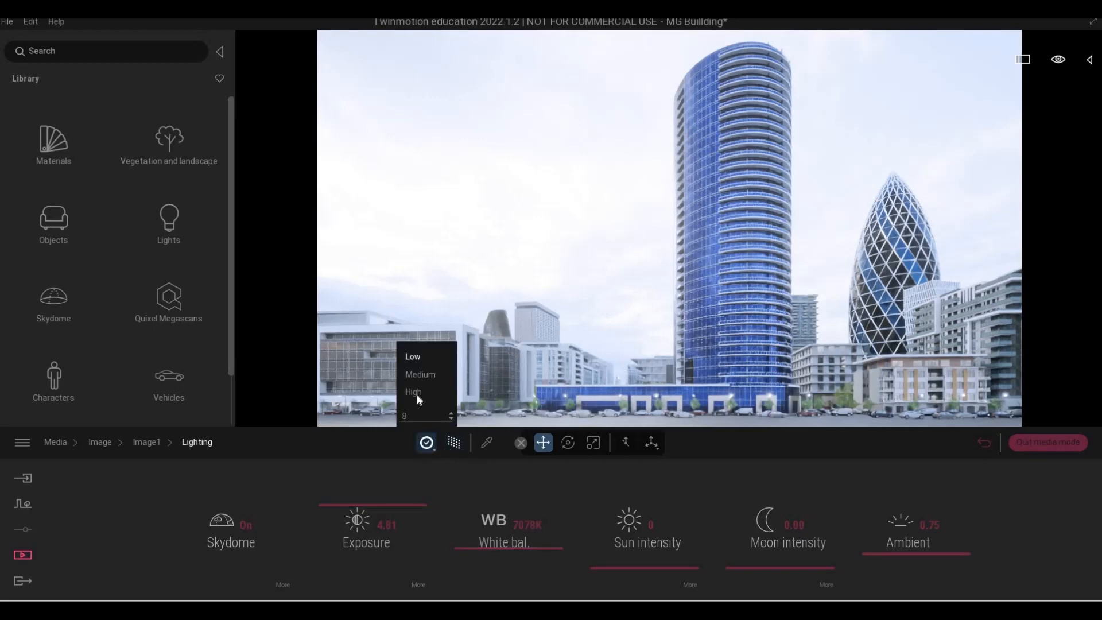
Step: Check which images are selected for export, including the path-traced Image1, and quit media mode
{"action": "left_click", "coordinate": [25, 554]}
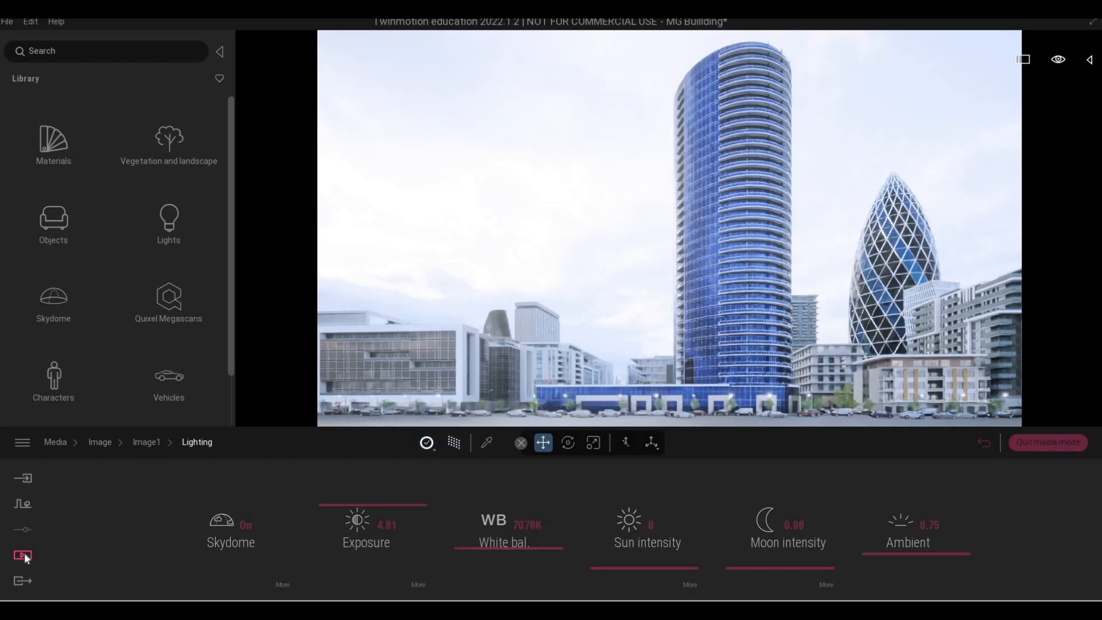
{"action": "left_click", "coordinate": [13, 584]}
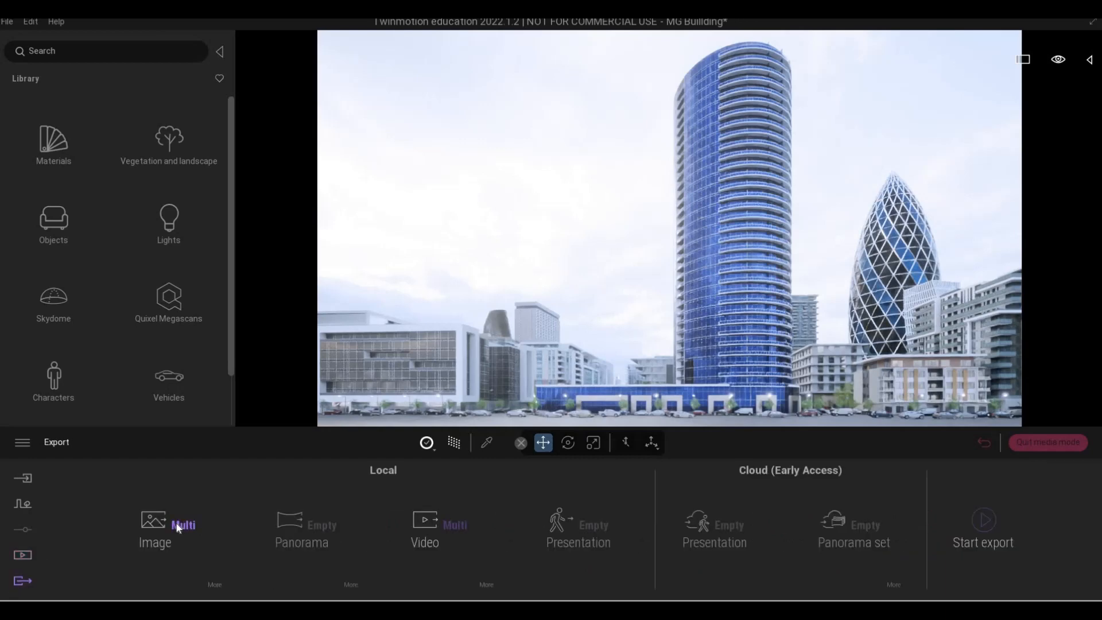
{"action": "left_click", "coordinate": [181, 525]}
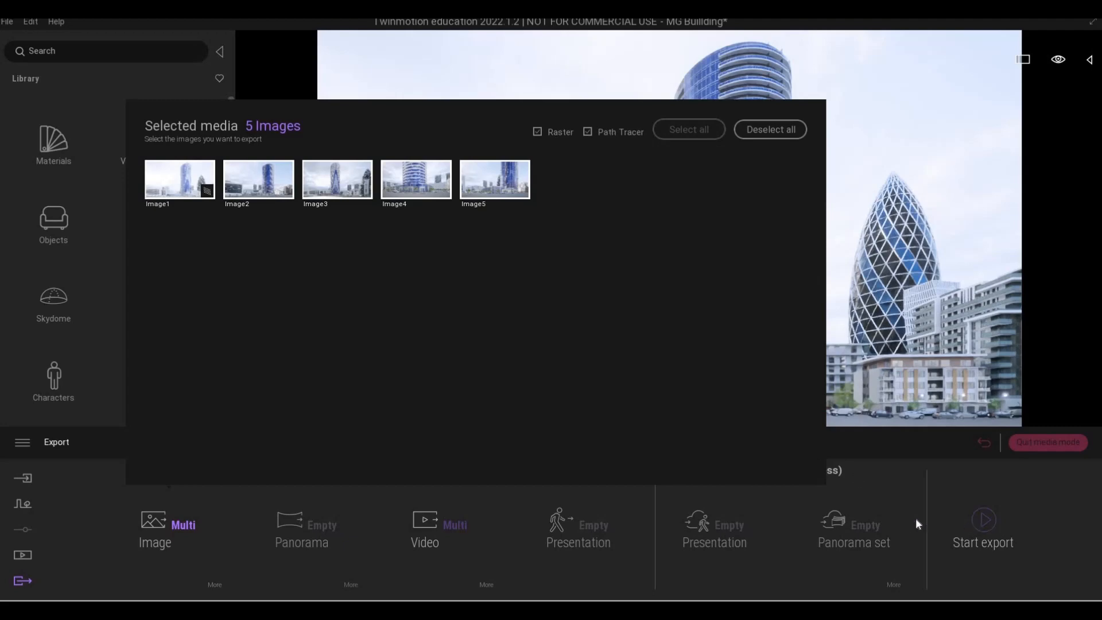
{"action": "key", "text": "Escape"}
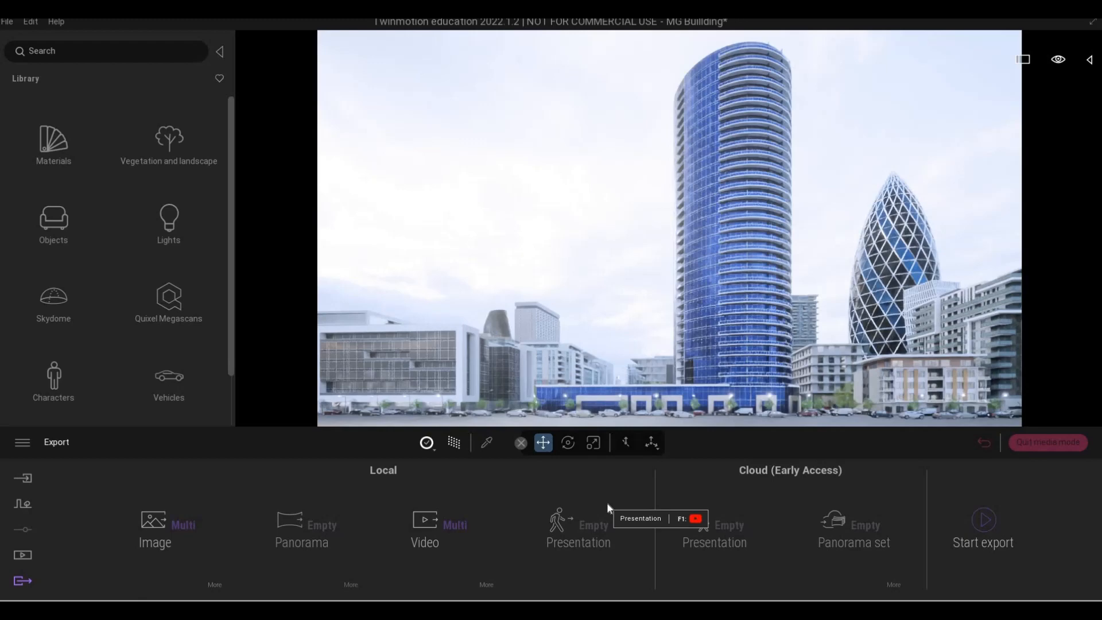
{"action": "left_click", "coordinate": [1056, 443]}
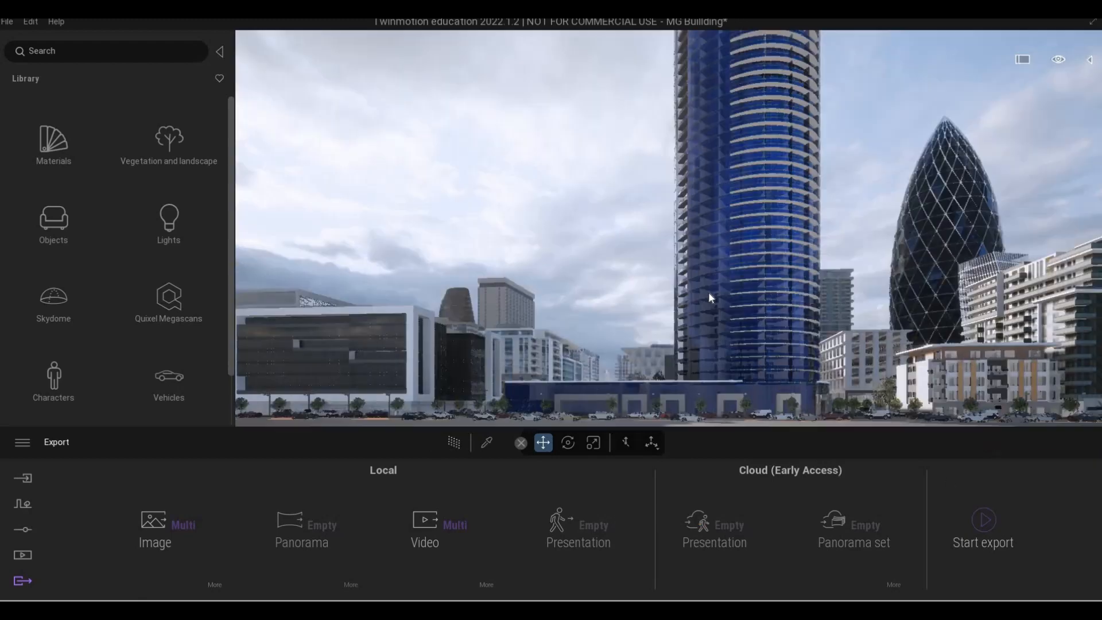